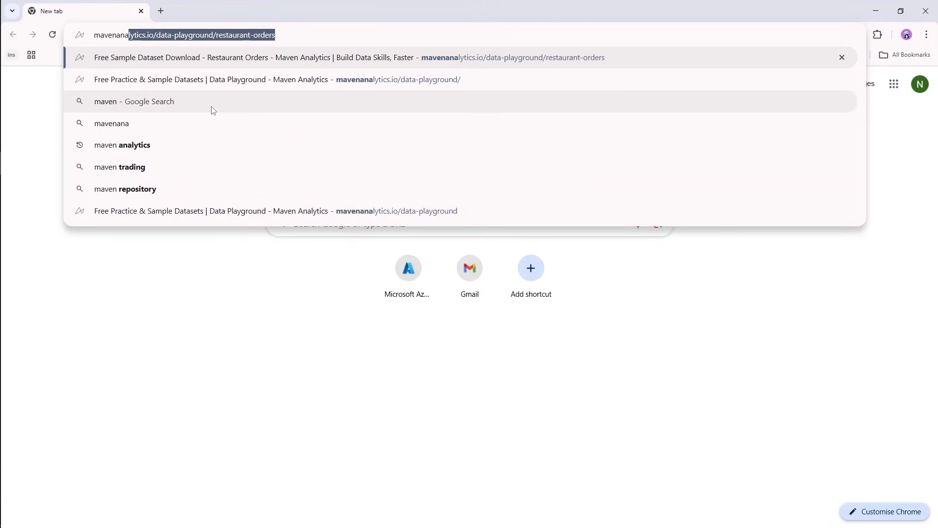
Go to the Maven Analytics website, mavenanalytics.io.
text(analytics)
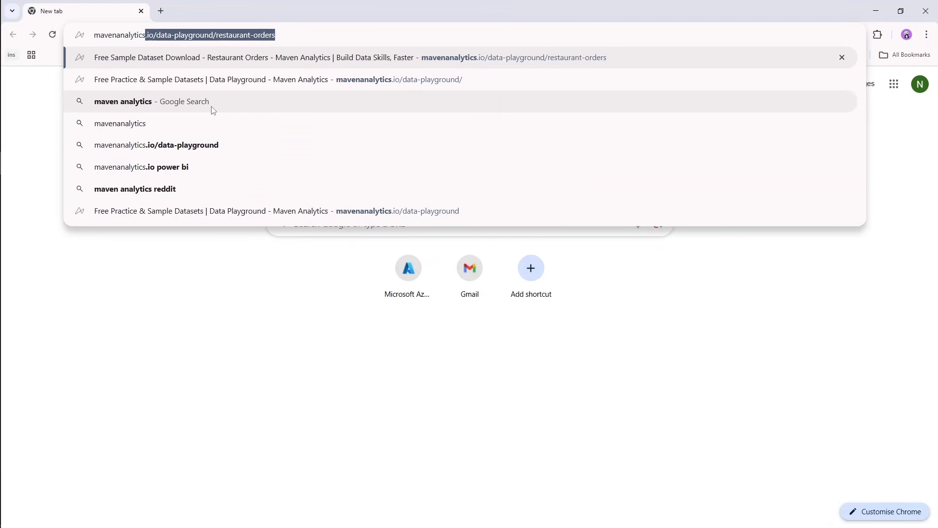
key(Return)
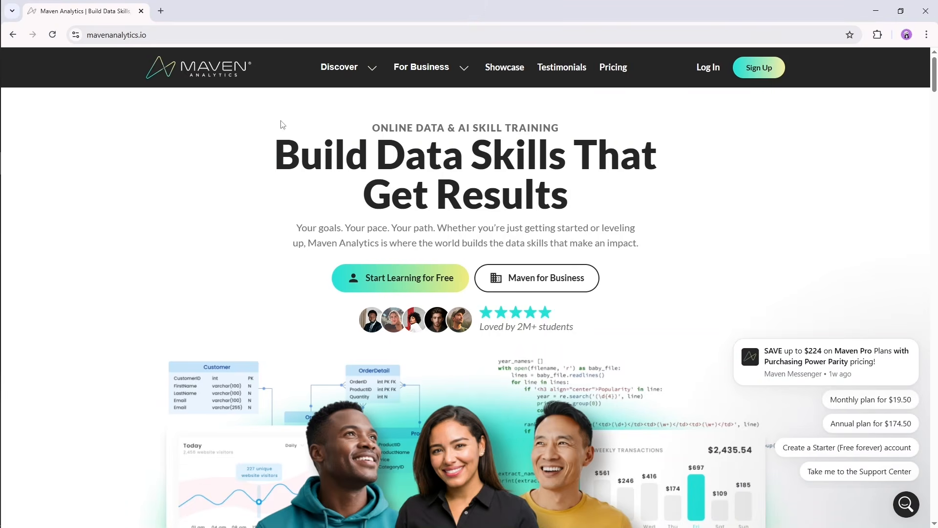
Open the Data Playground of free practice datasets from the site's Discover resources.
click(356, 71)
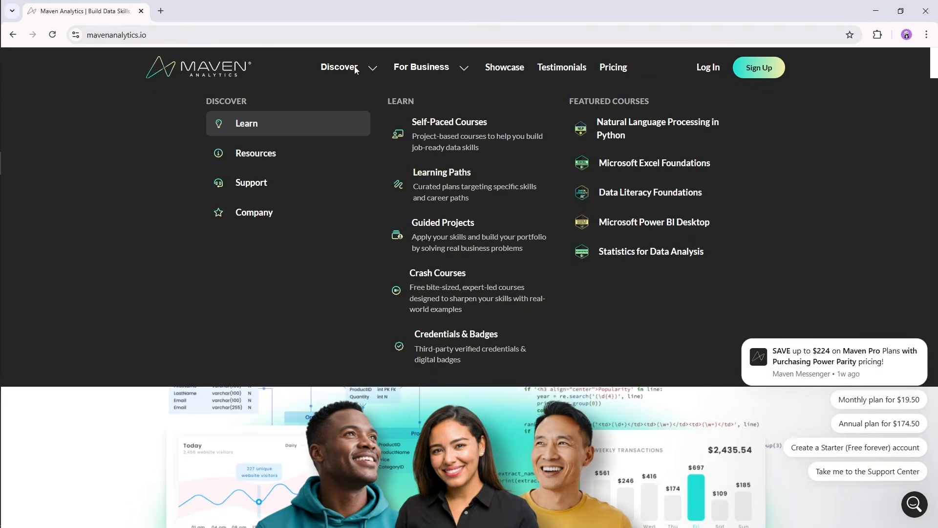
mouse_move(268, 159)
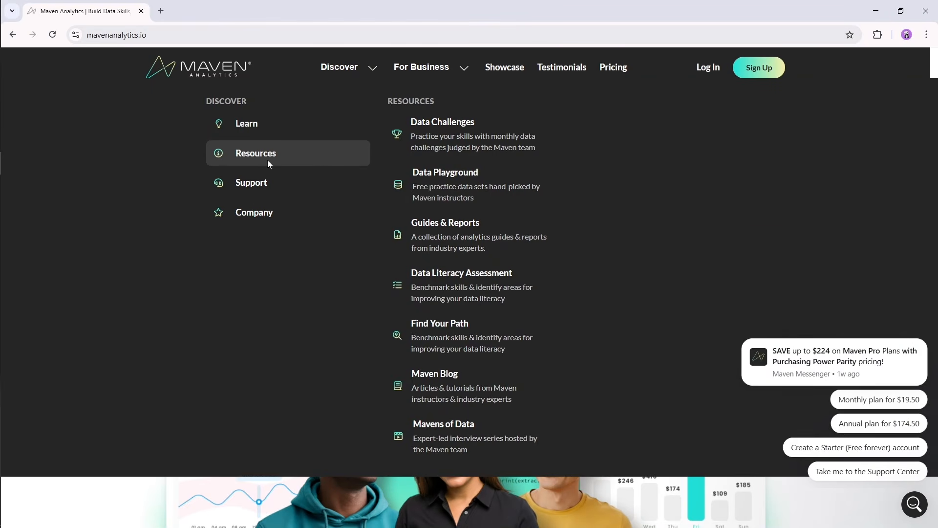
mouse_move(439, 180)
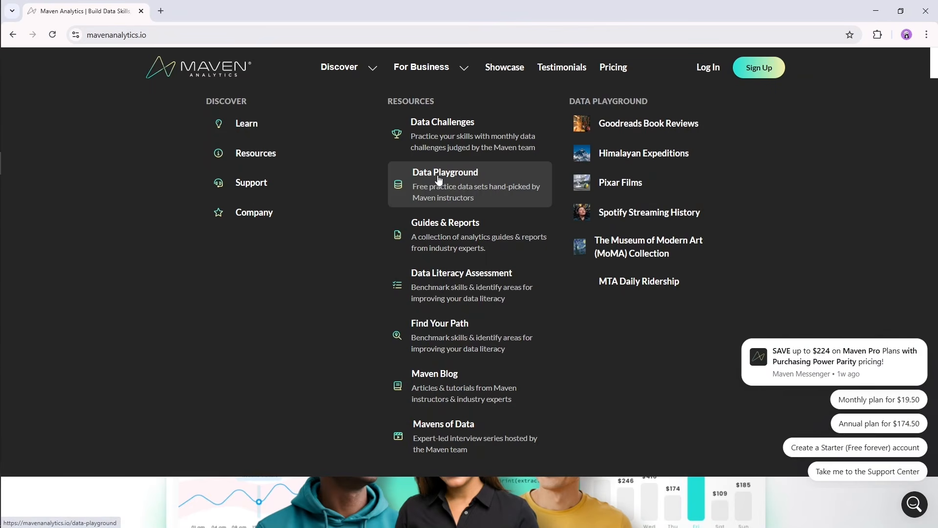
click(440, 182)
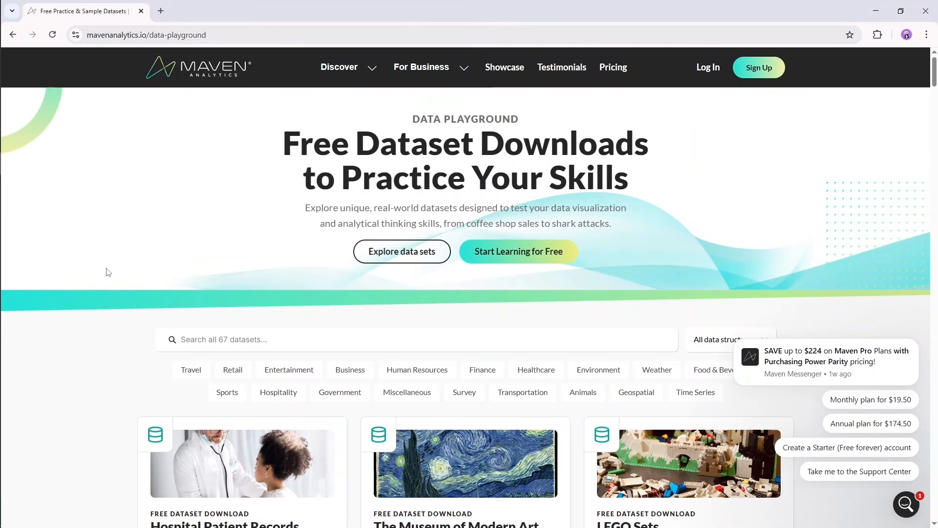
Find the CRM Sales Opportunities dataset in the Data Playground and open its details page.
scroll(109, 269, down, 4)
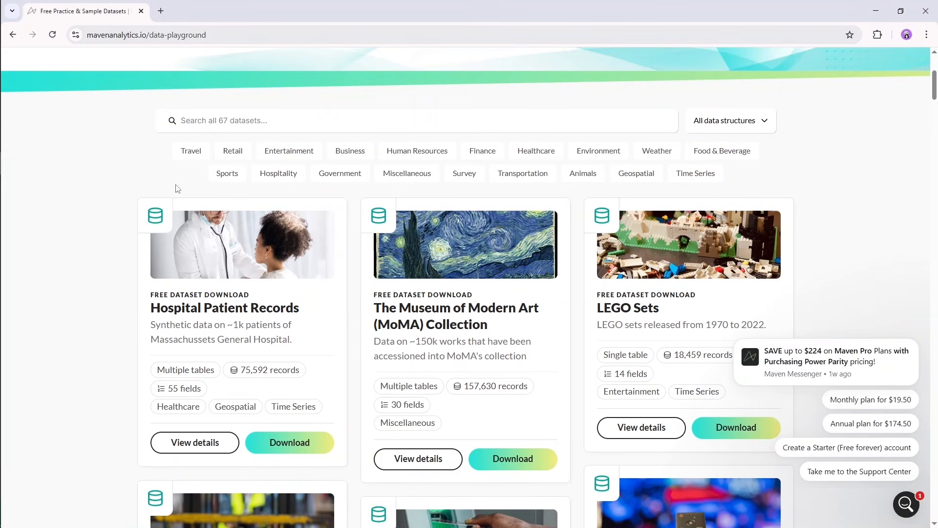
scroll(107, 196, down, 10)
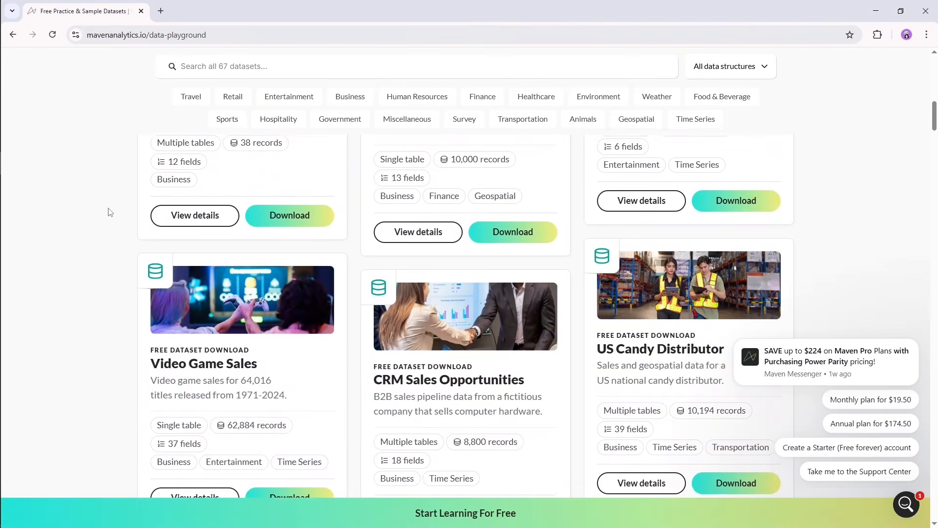
scroll(111, 212, down, 1)
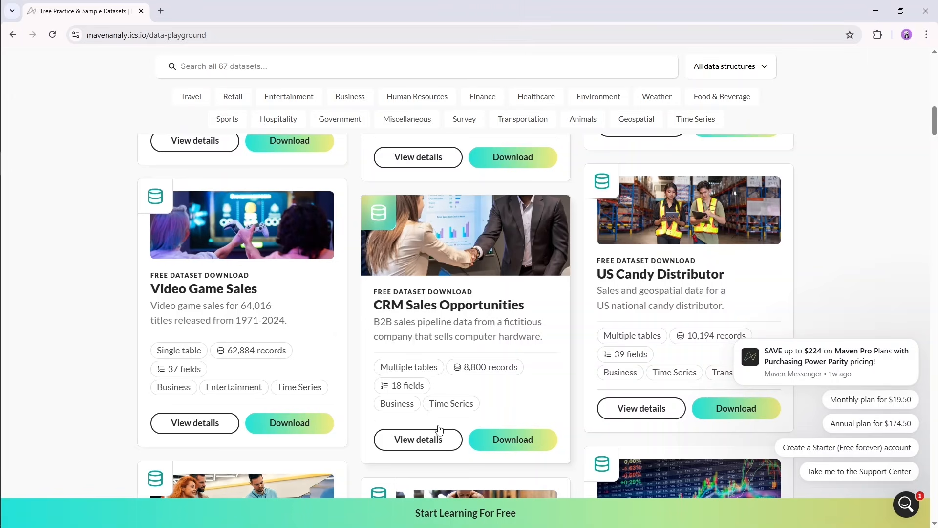
click(424, 440)
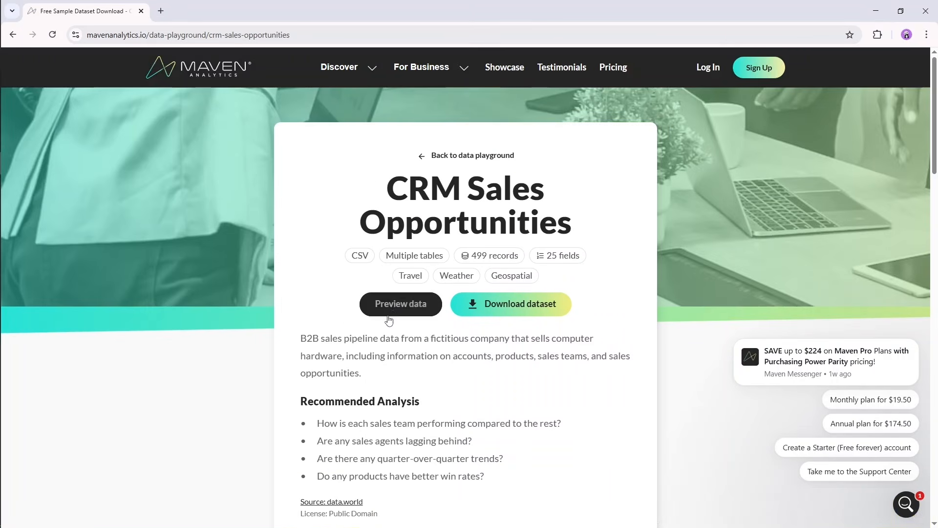
Preview the CRM Sales Opportunities data, looking through Table 1 to Table 5, and close the preview.
click(394, 309)
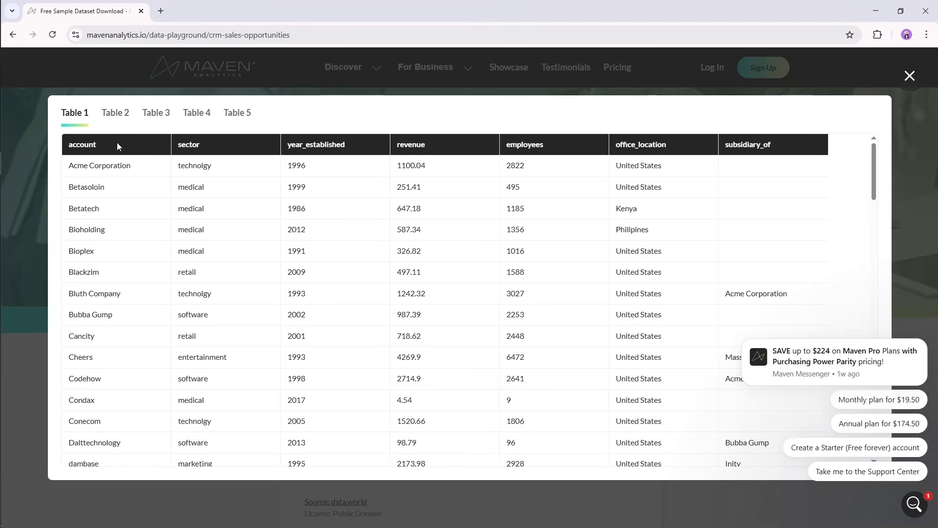
click(120, 124)
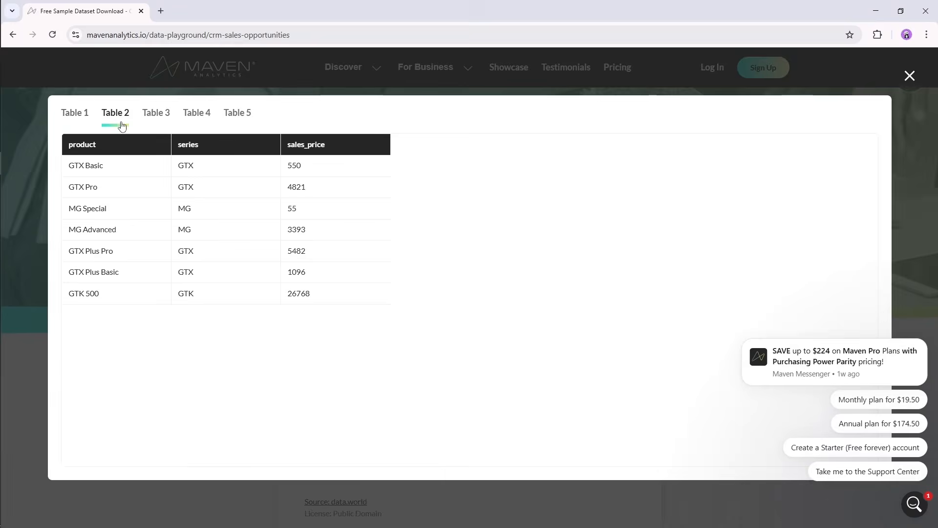
click(157, 115)
click(198, 119)
click(235, 117)
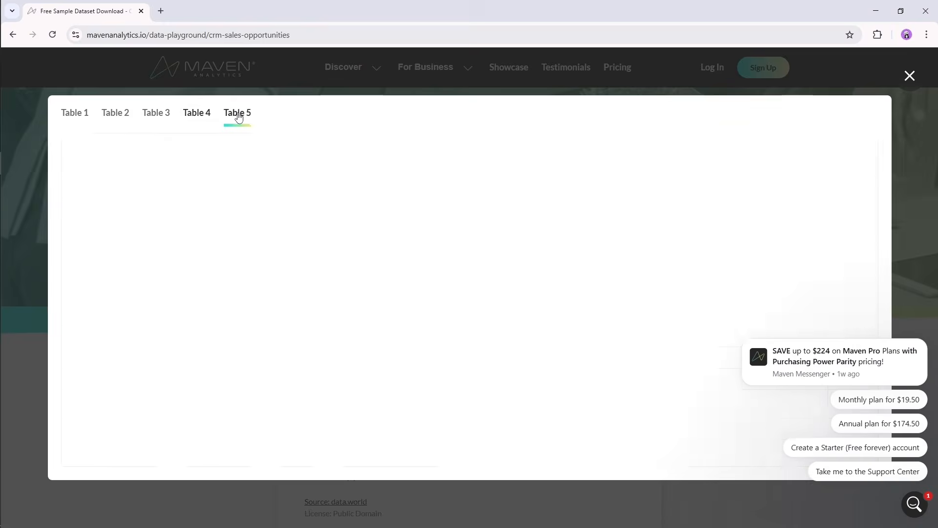
click(909, 76)
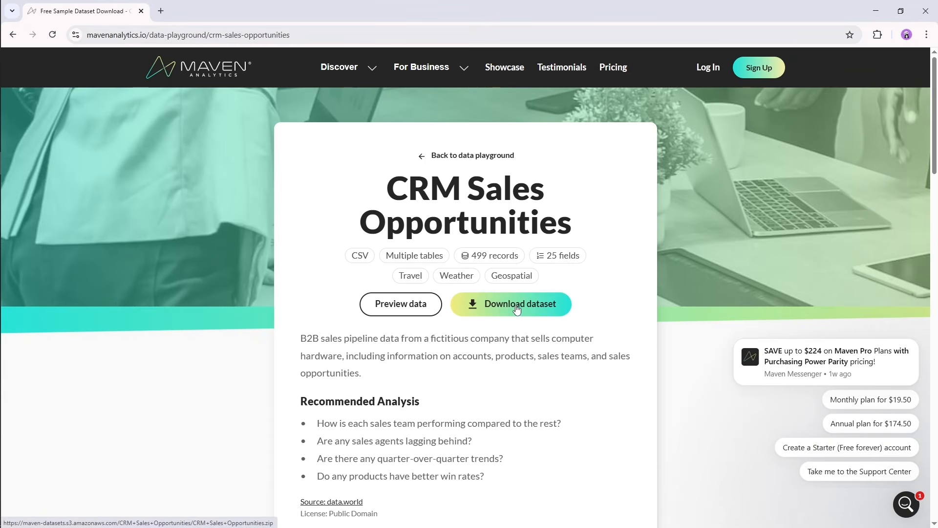
Download the CRM Sales Opportunities dataset, and open the CRM+Sales+Opportunities folder inside Azure project in File Explorer.
click(518, 310)
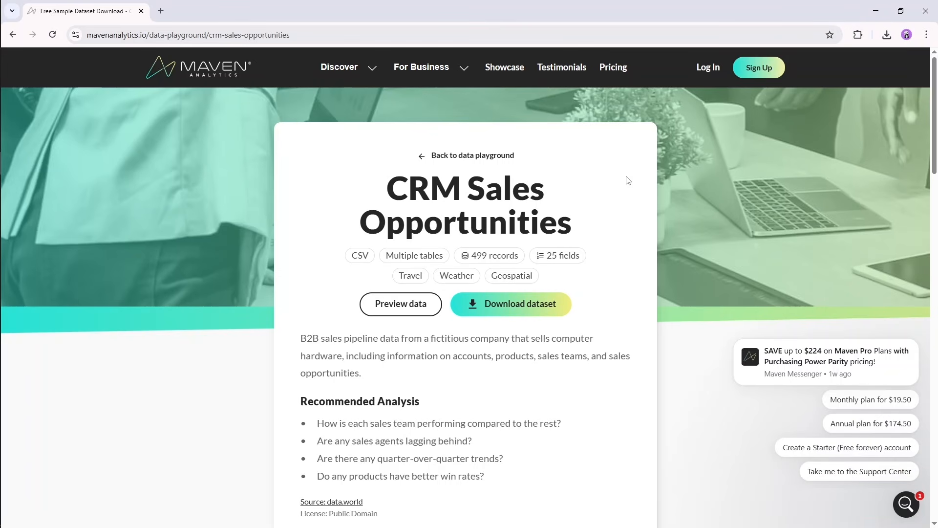
mouse_move(1, 176)
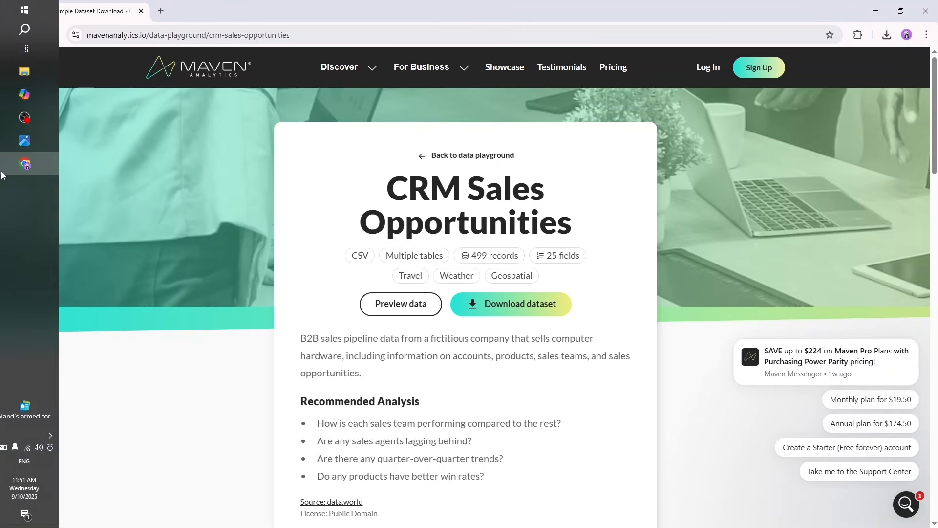
click(43, 73)
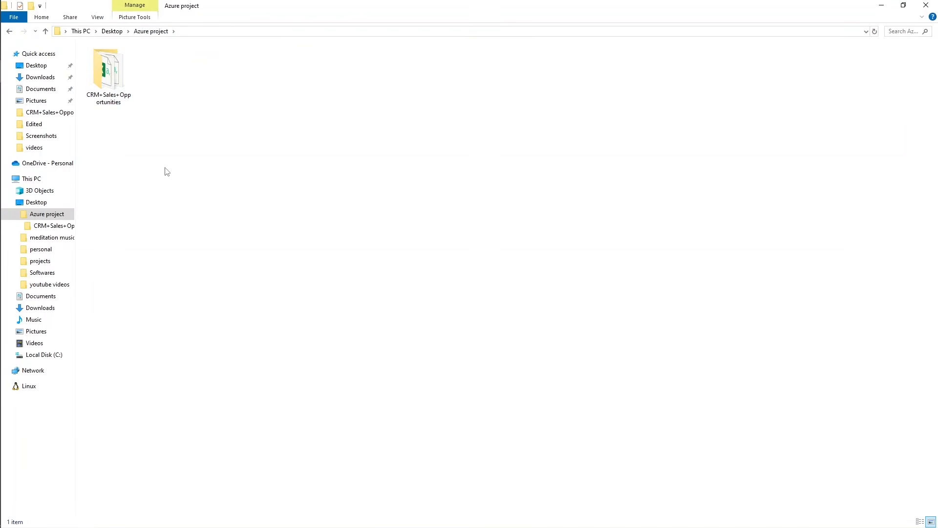
double_click(112, 98)
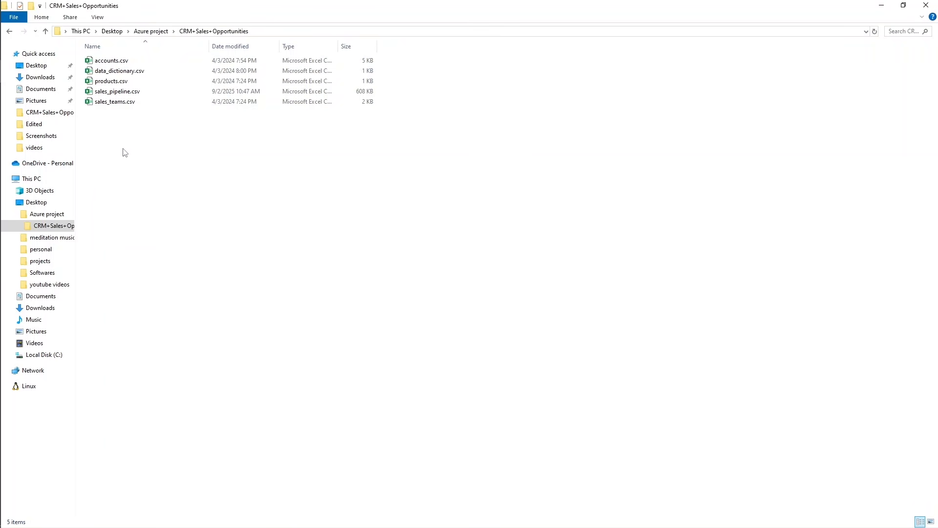
Open accounts.csv in Excel, examine its columns from account and sector through to subsidiary_of, and close the file.
double_click(112, 62)
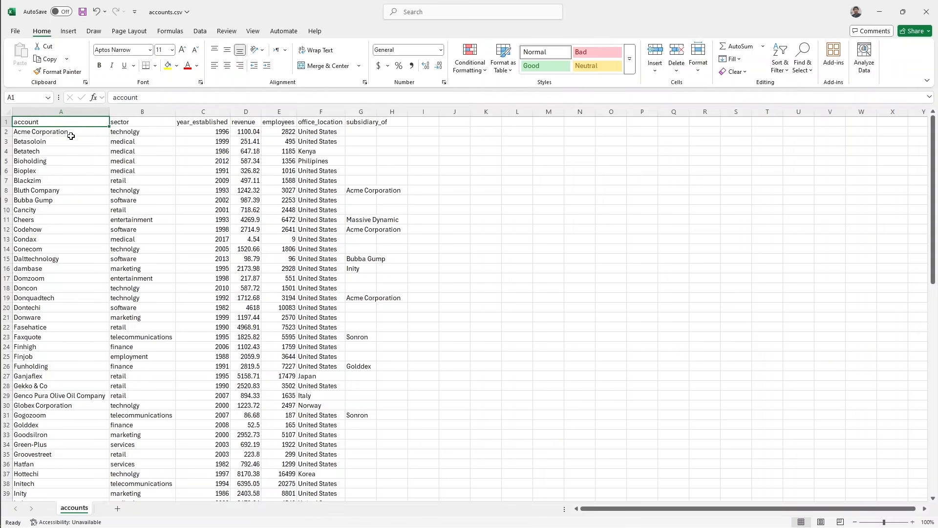
drag(68, 131, 59, 249)
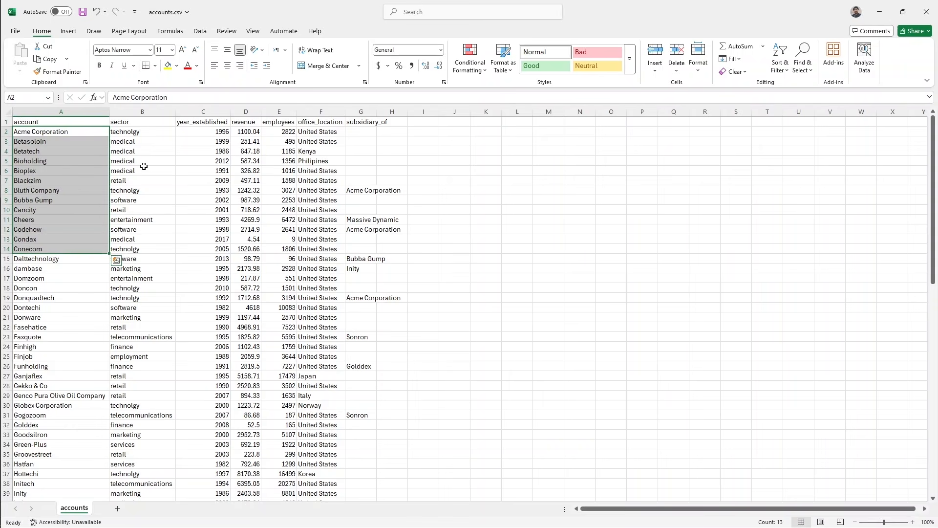
drag(149, 132, 143, 228)
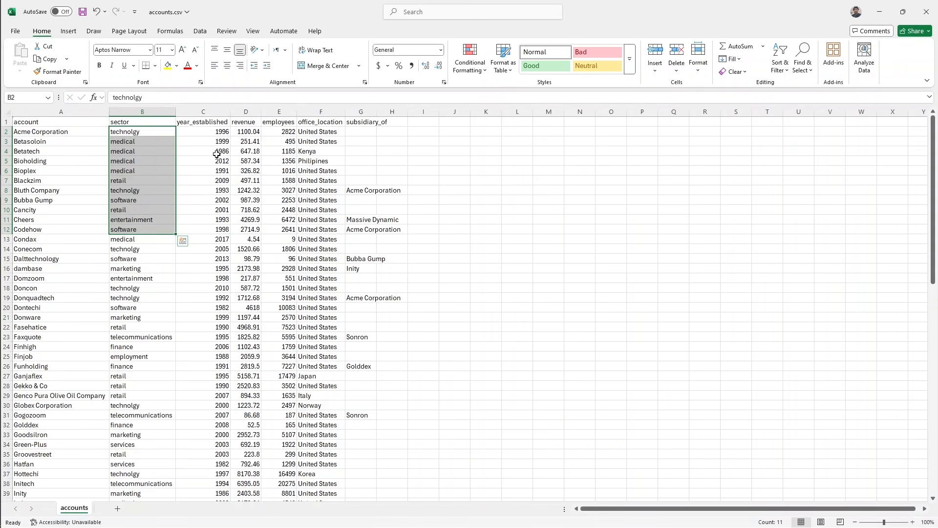
click(198, 131)
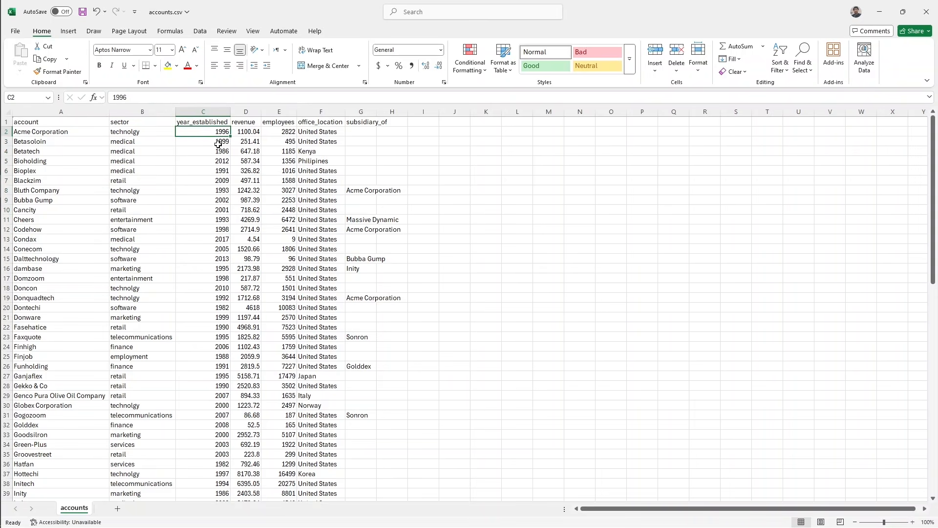
drag(232, 131, 245, 190)
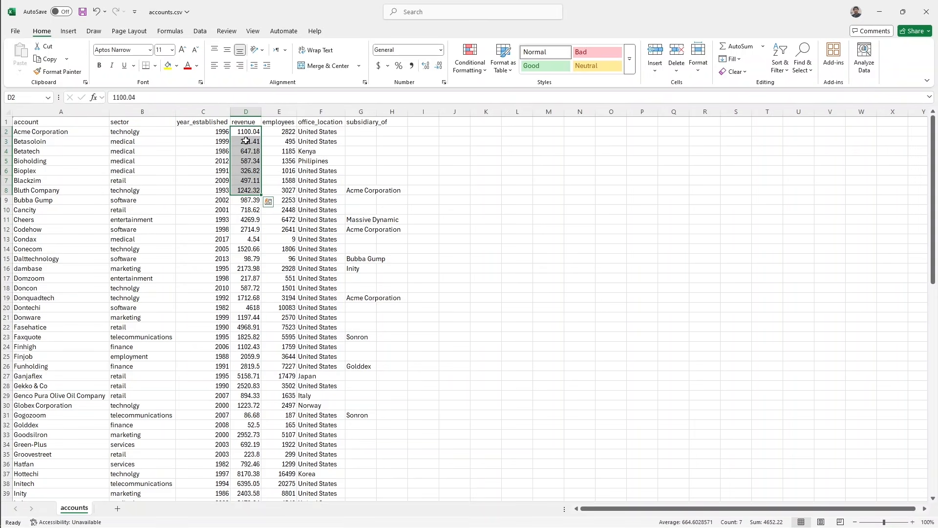
click(277, 135)
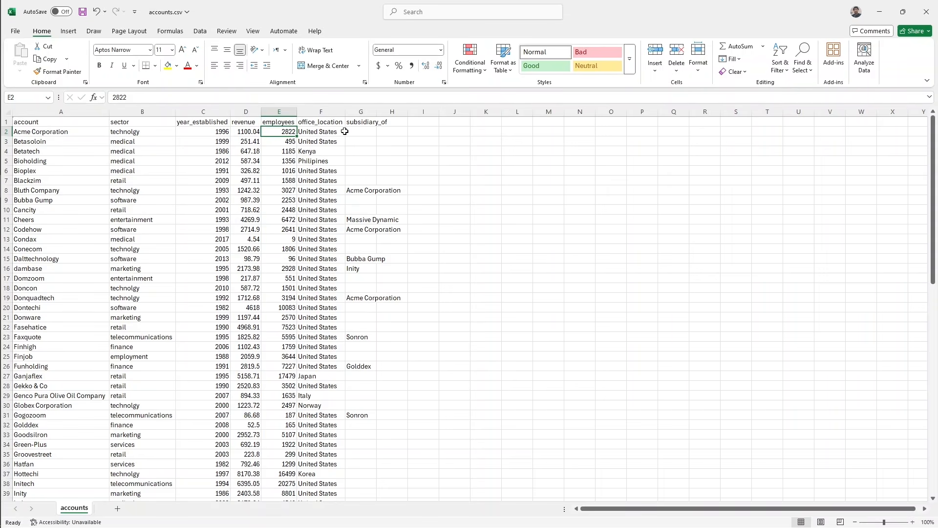
click(361, 131)
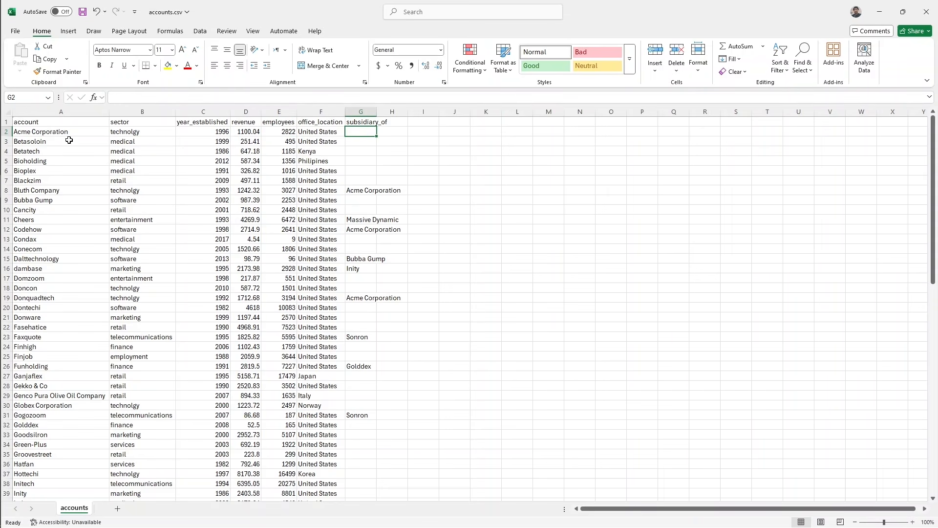
drag(64, 132, 372, 259)
click(484, 230)
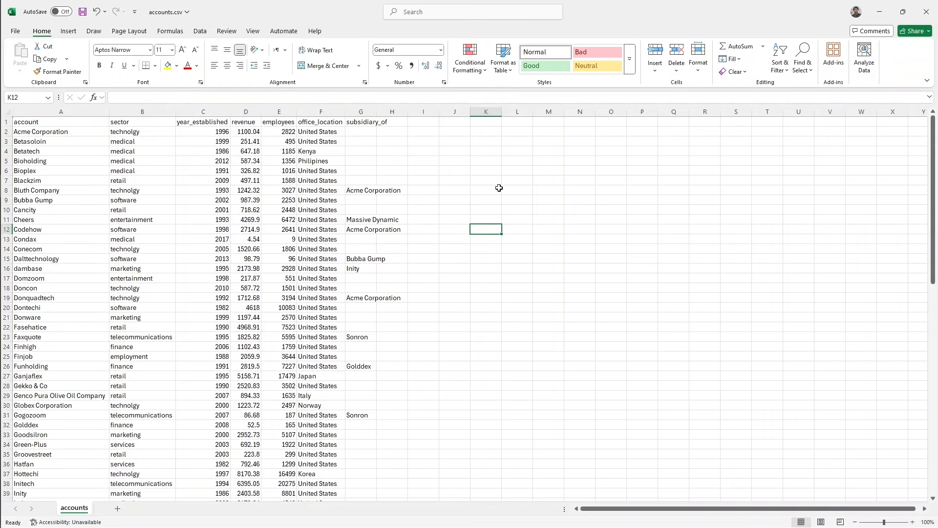
click(931, 9)
Open data_dictionary.csv, examine the table, field and description entries for the products table, and close the file.
double_click(130, 71)
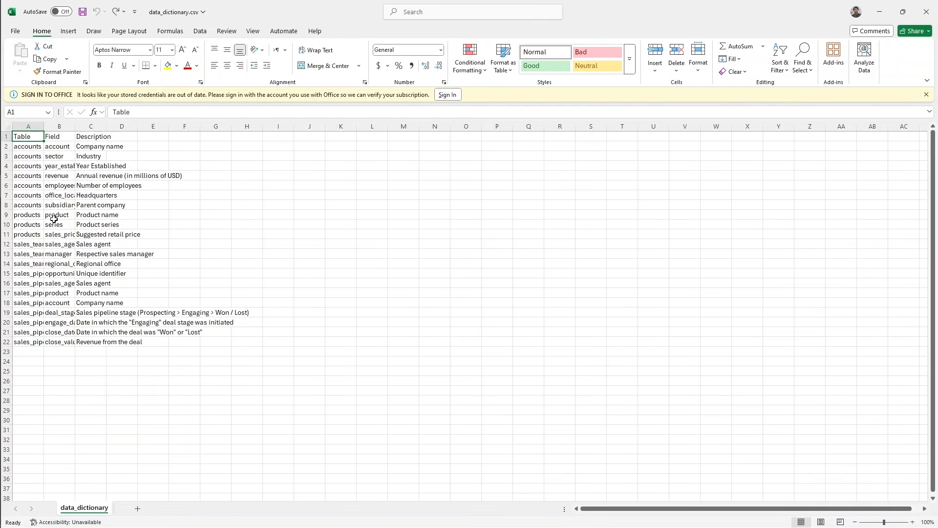
click(28, 217)
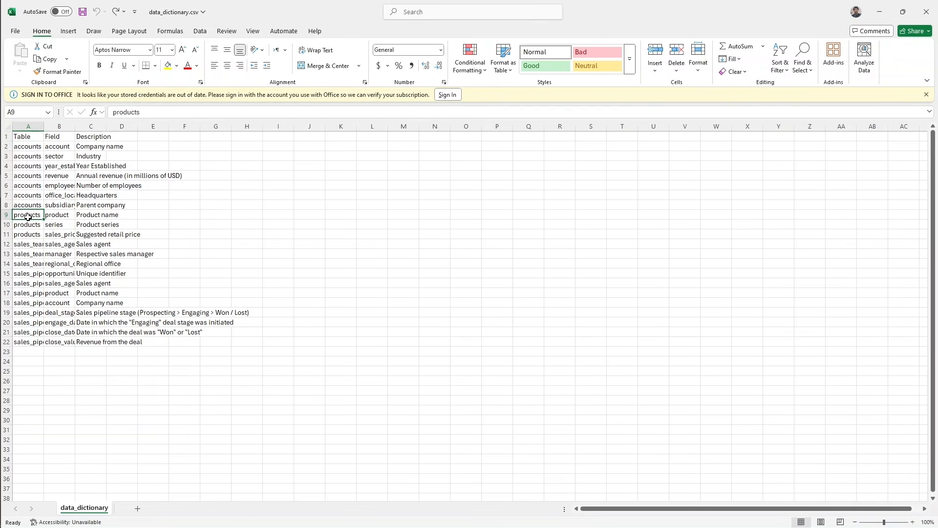
click(56, 217)
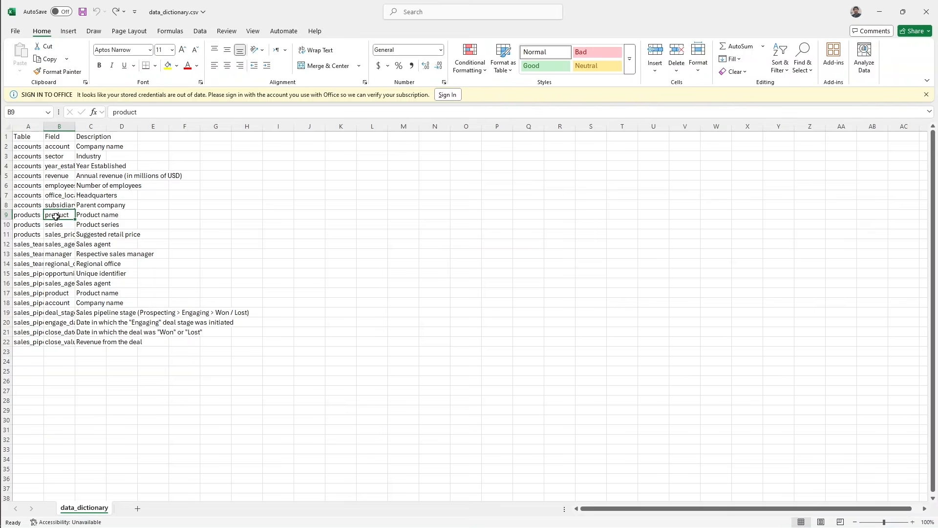
click(80, 216)
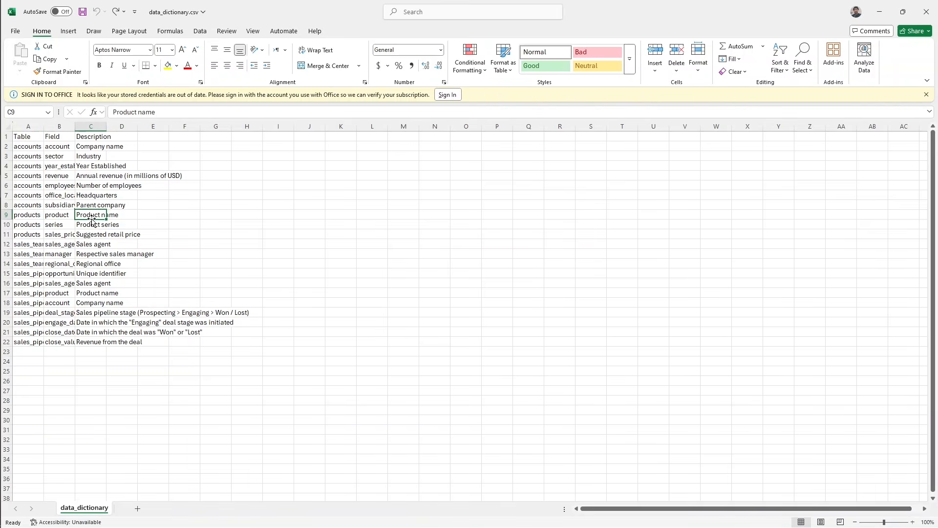
click(31, 236)
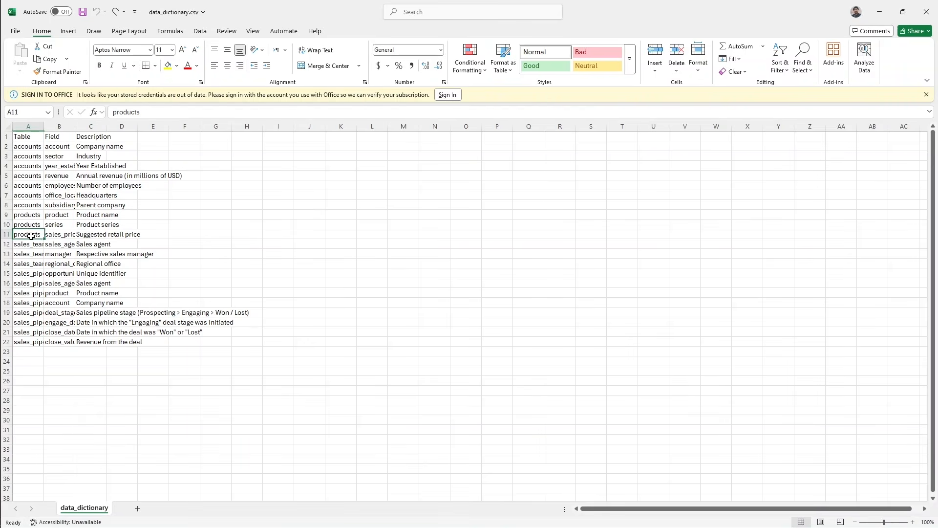
click(61, 238)
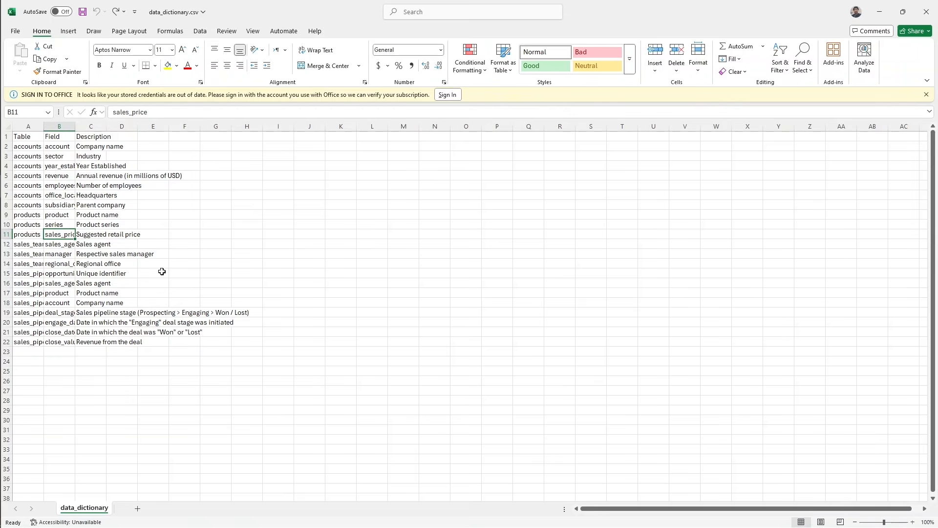
click(933, 16)
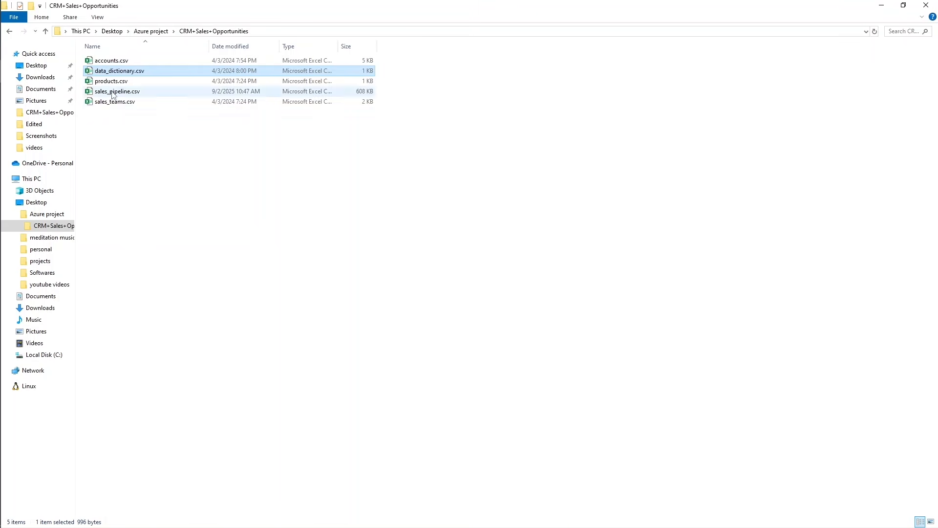
Open products.csv to check its product, series and sales_price columns, and close the file.
double_click(119, 81)
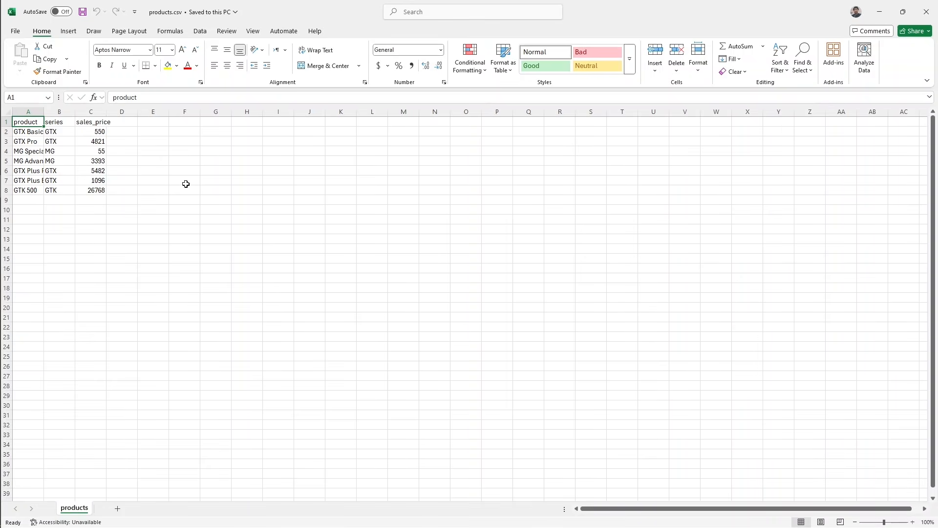
click(926, 11)
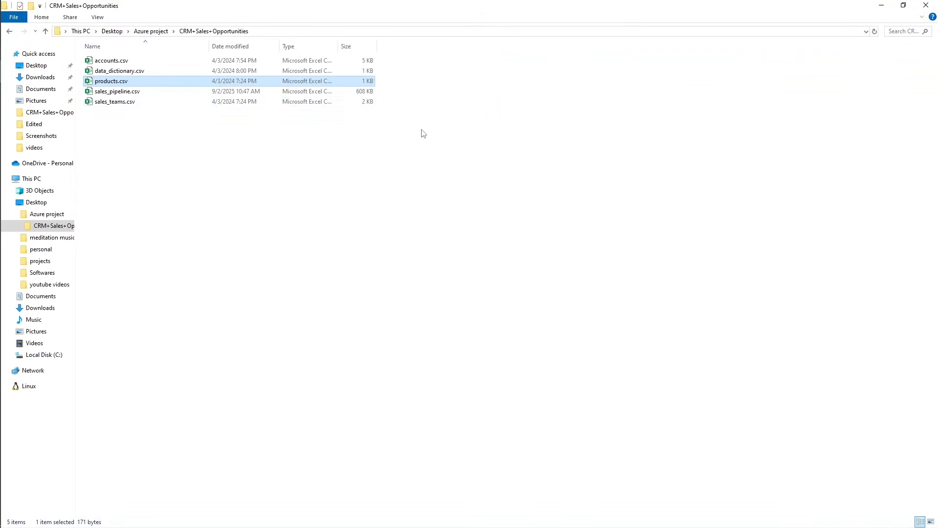
Open sales_pipeline.csv, examine its sales_agent, product, deal_stage, engage_date, close_date and close_value columns, and close the file.
double_click(118, 92)
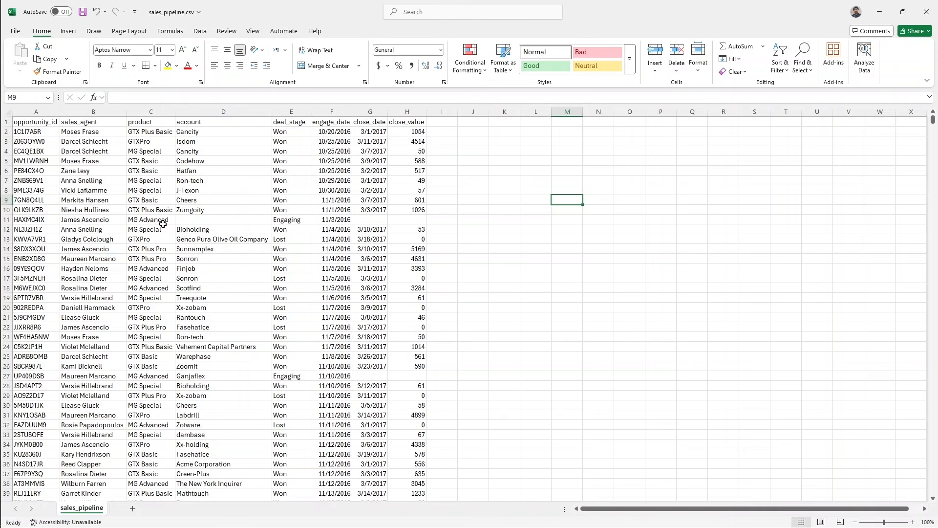
drag(100, 134, 101, 206)
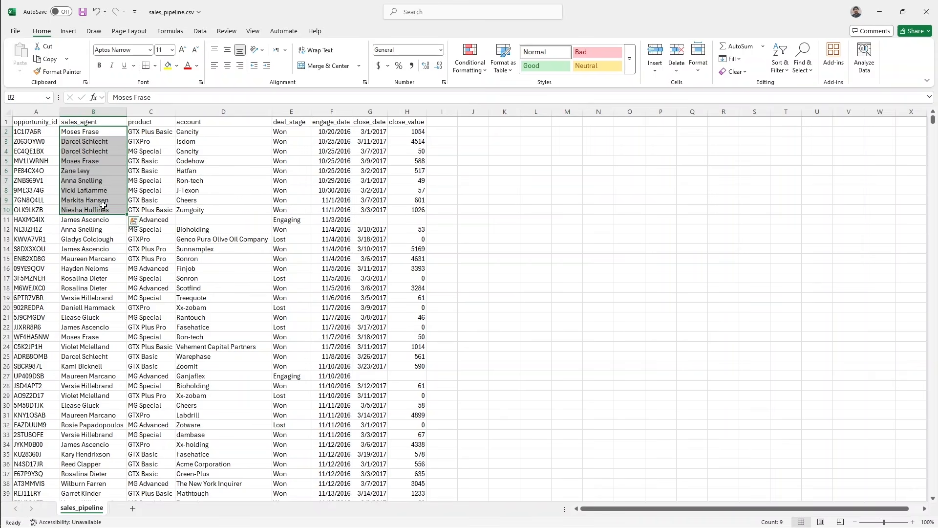
drag(159, 139, 160, 198)
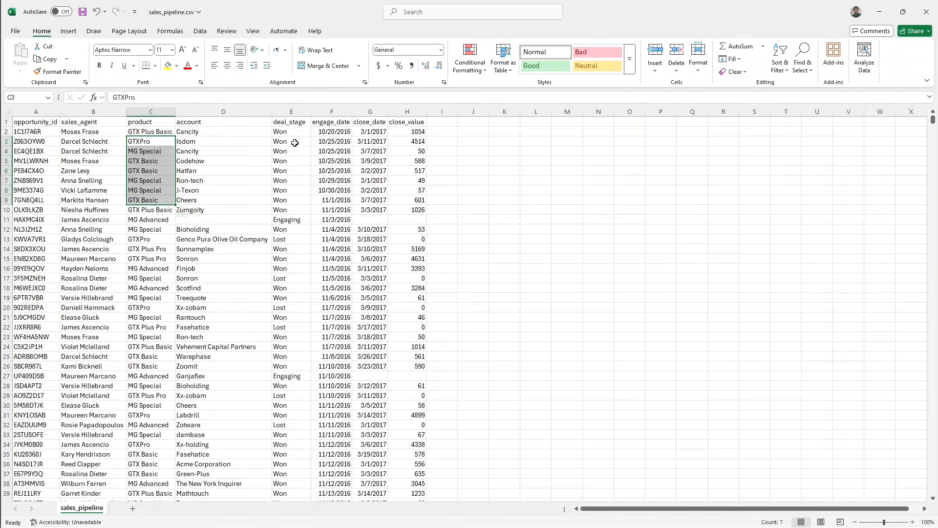
drag(295, 143, 293, 230)
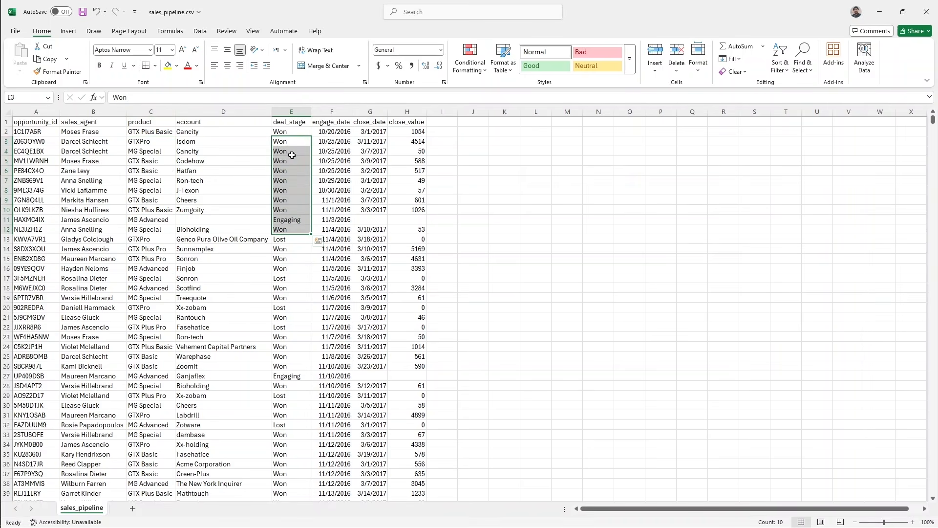
click(292, 153)
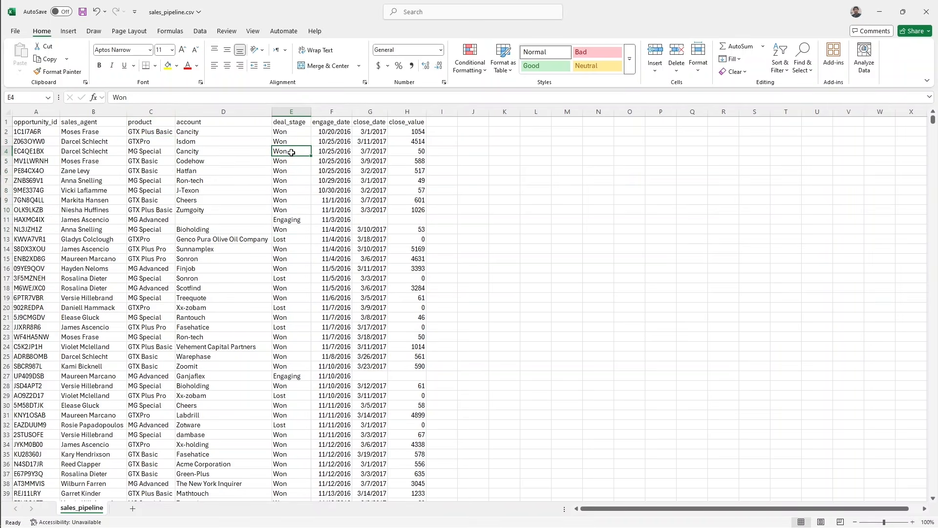
click(289, 222)
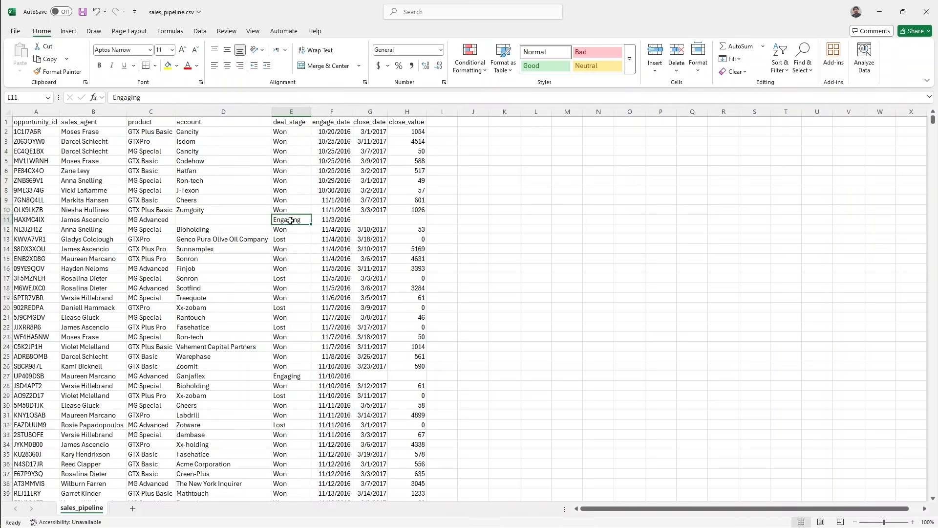
click(293, 282)
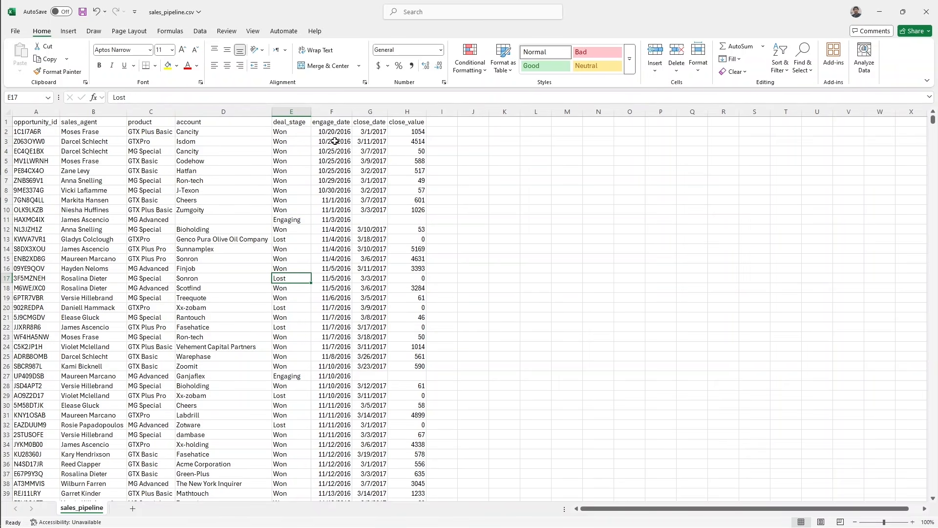
drag(335, 141, 335, 181)
click(373, 149)
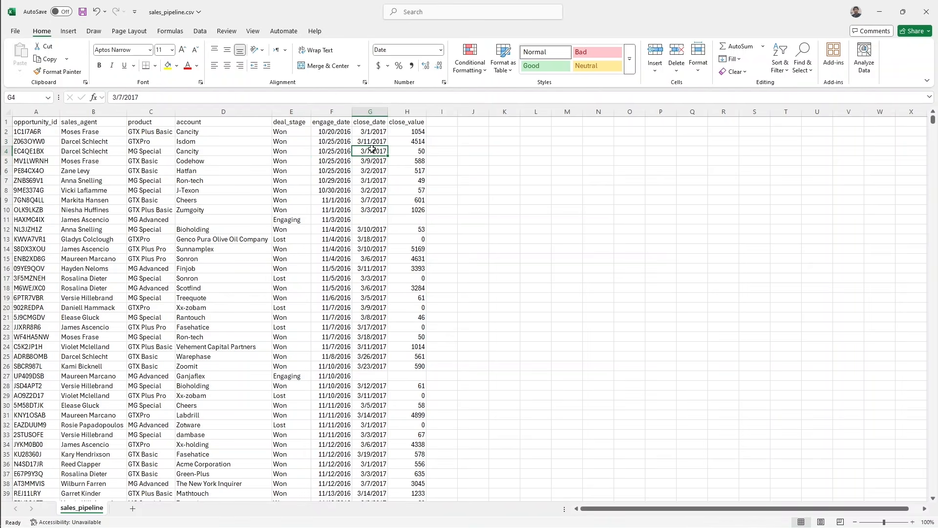
click(399, 143)
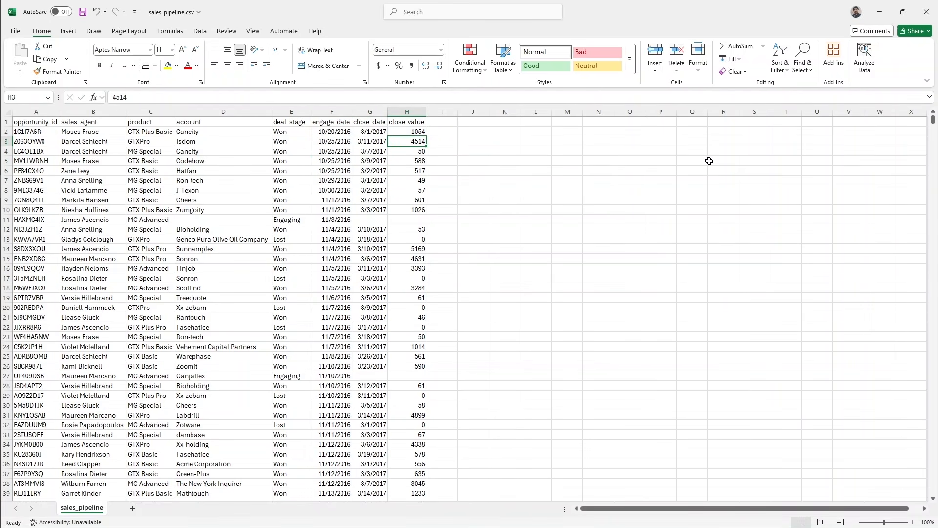
click(926, 12)
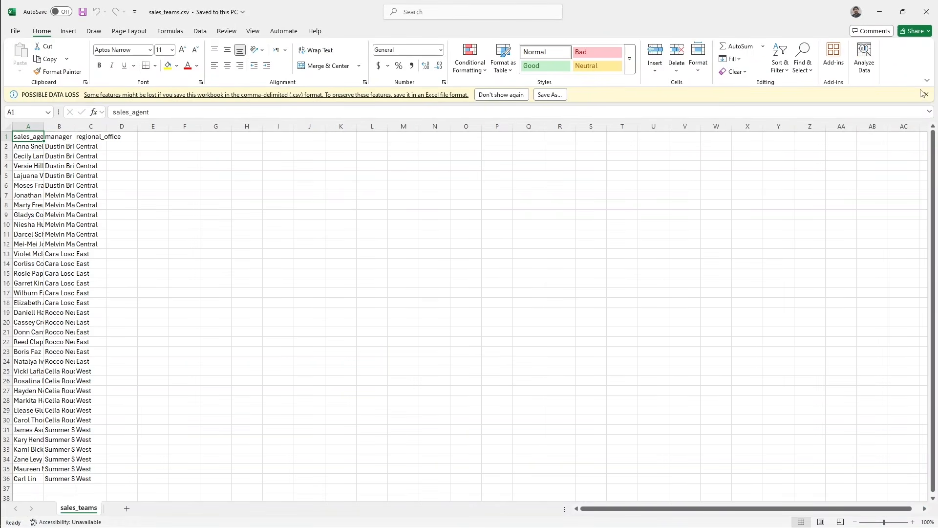
Examine the sales_agent, manager and regional_office columns in sales_teams.csv, and close the file without saving.
click(926, 95)
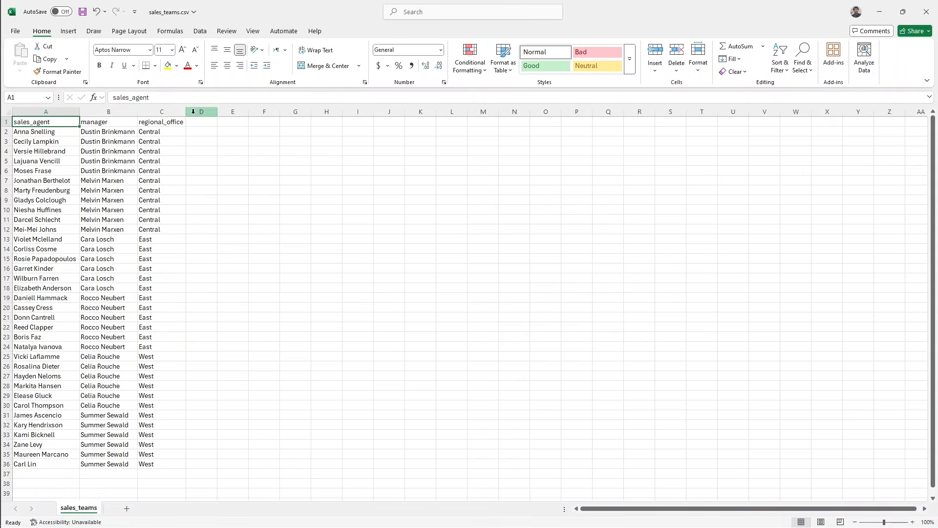
drag(45, 135, 43, 161)
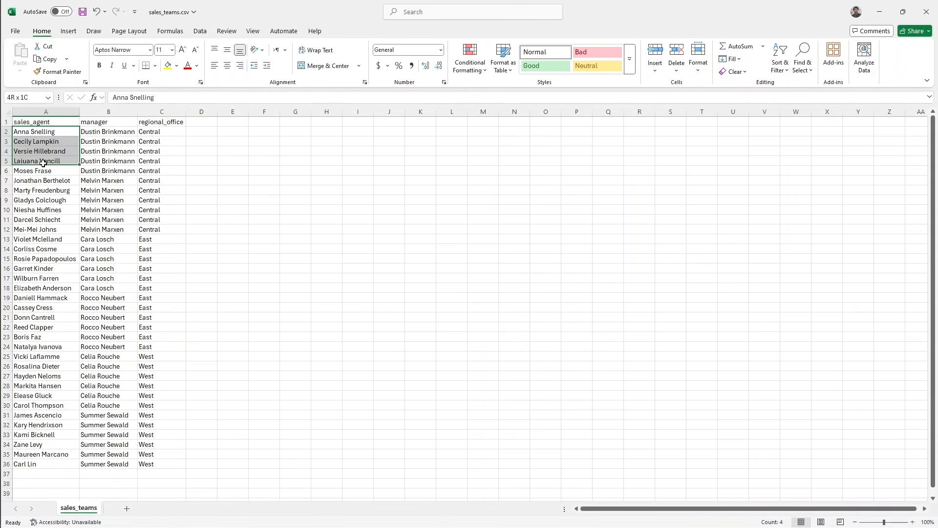
click(102, 140)
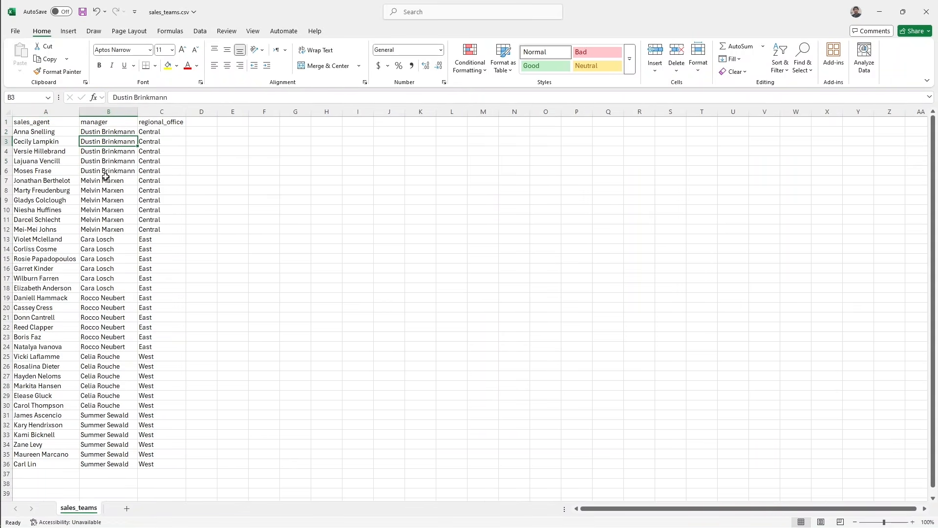
click(170, 139)
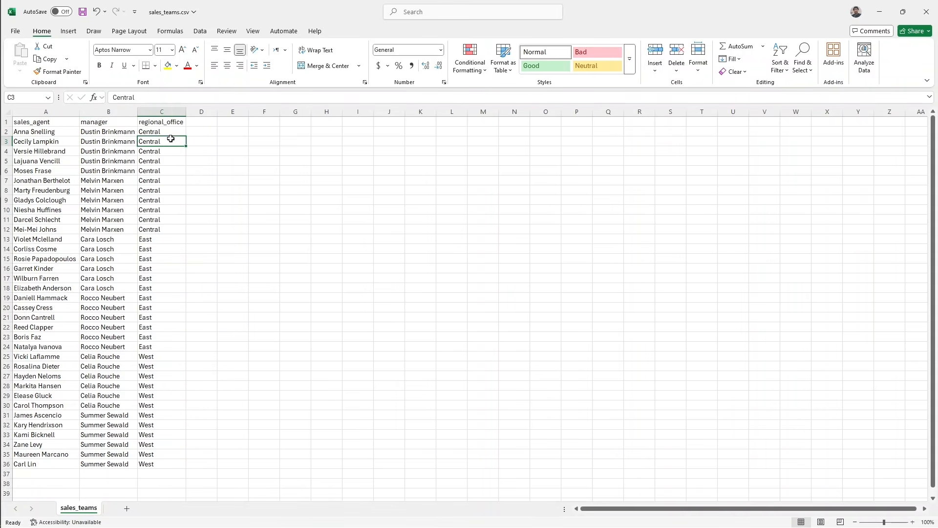
key(ctrl+Home)
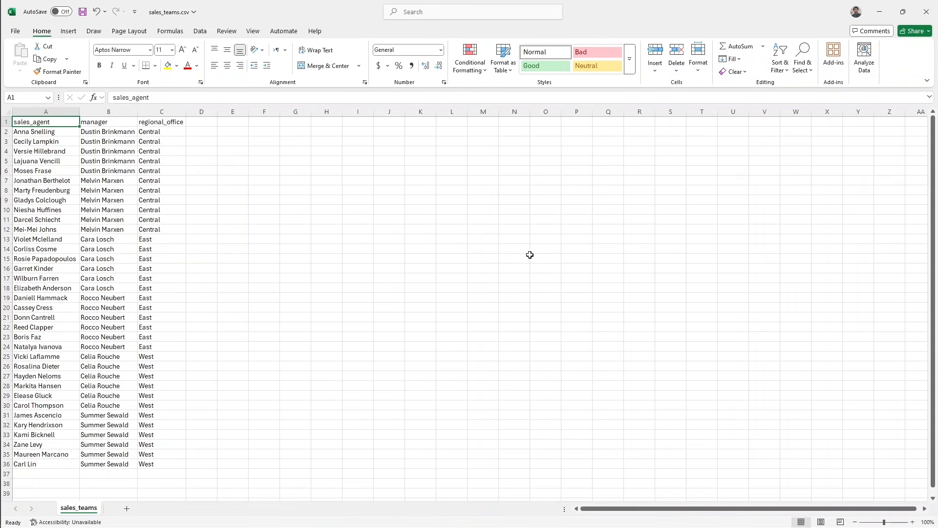
click(926, 11)
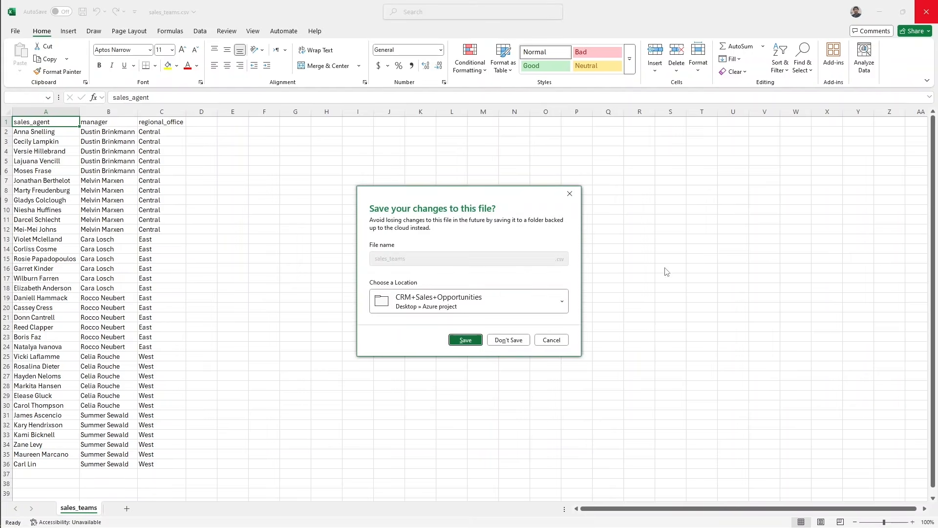
click(507, 340)
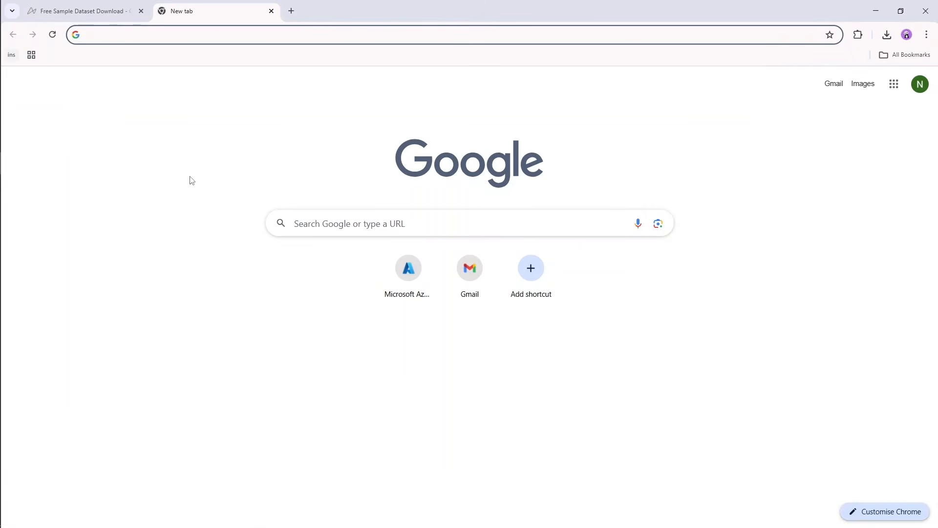
Switch to Chrome, load portal.azure.com, and search for the Resource groups service to open it.
text(po)
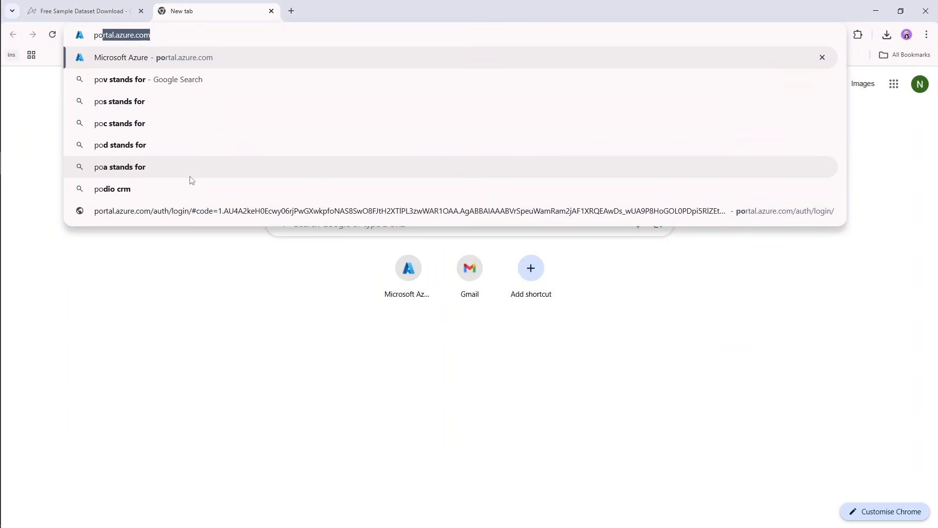
key(Return)
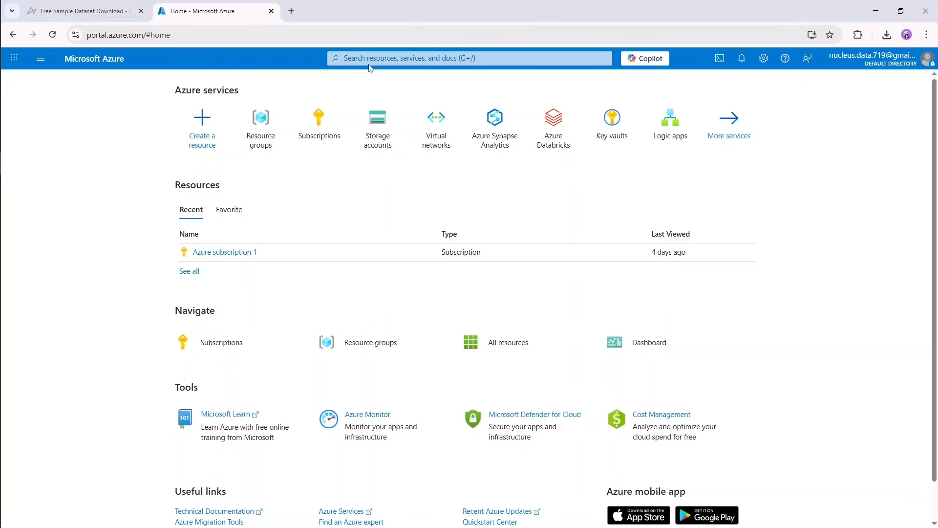
click(382, 59)
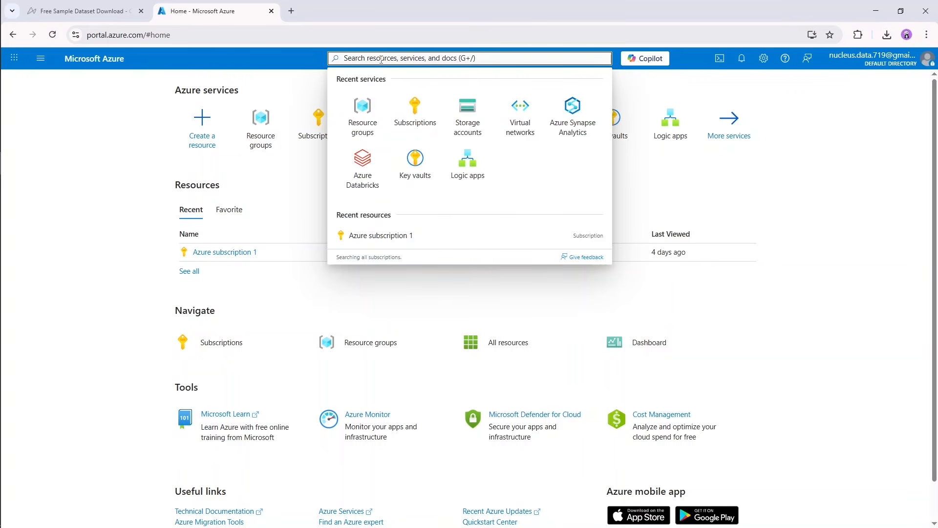
text(resource)
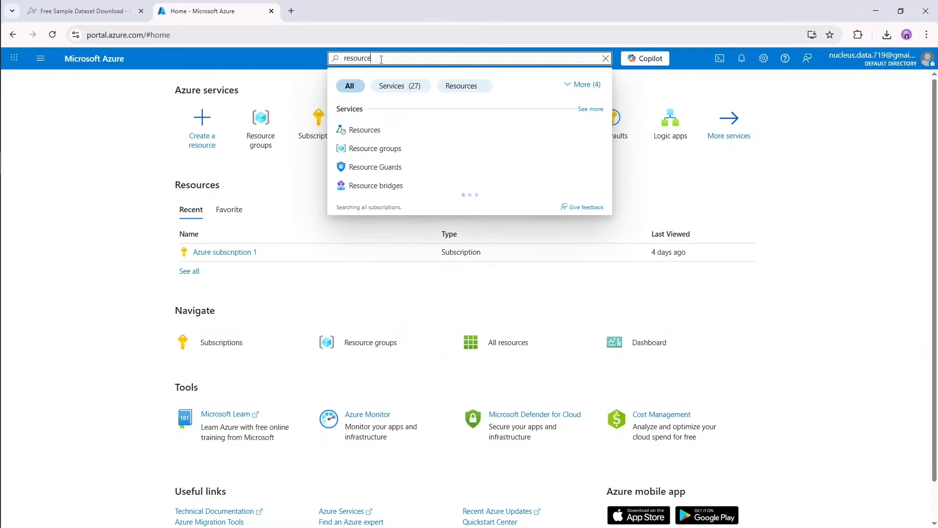
click(388, 154)
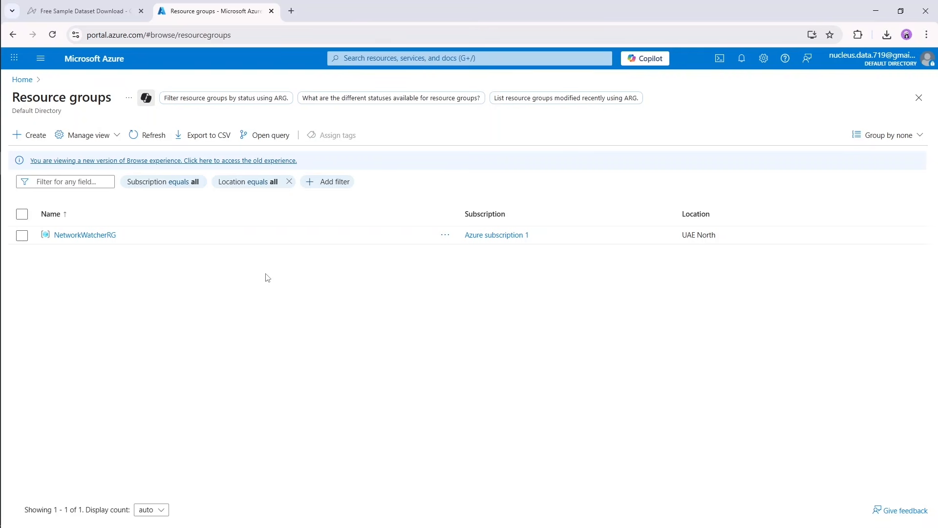
Start creating a resource group under Azure subscription 1 and name it azure-uaenorth-rg.
click(37, 140)
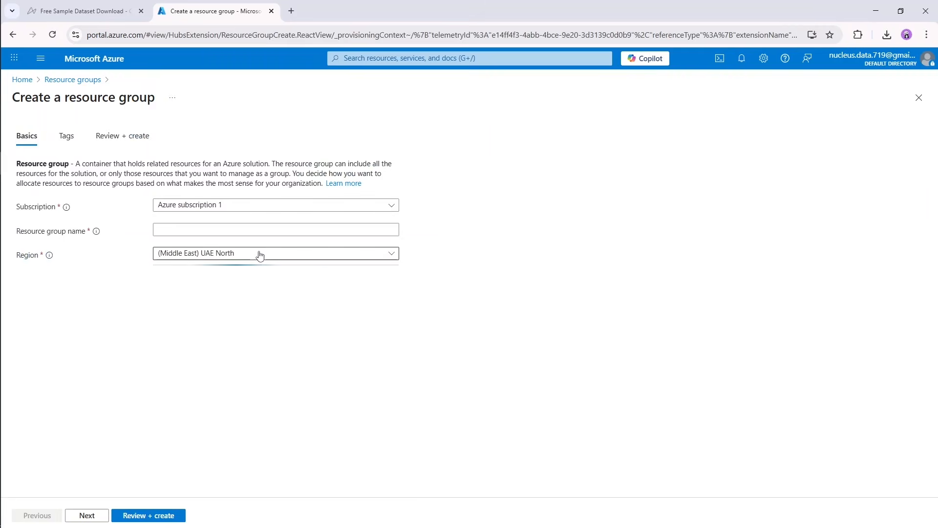
click(260, 230)
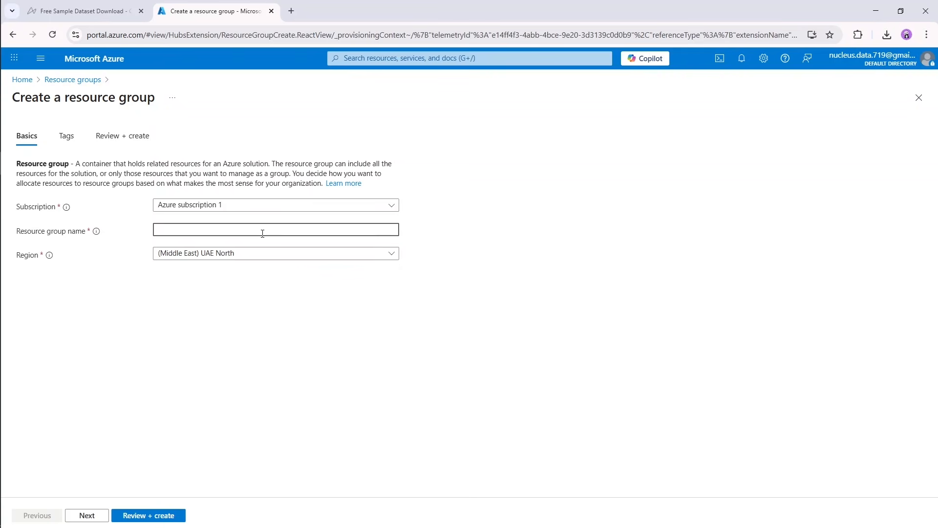
text(azure-)
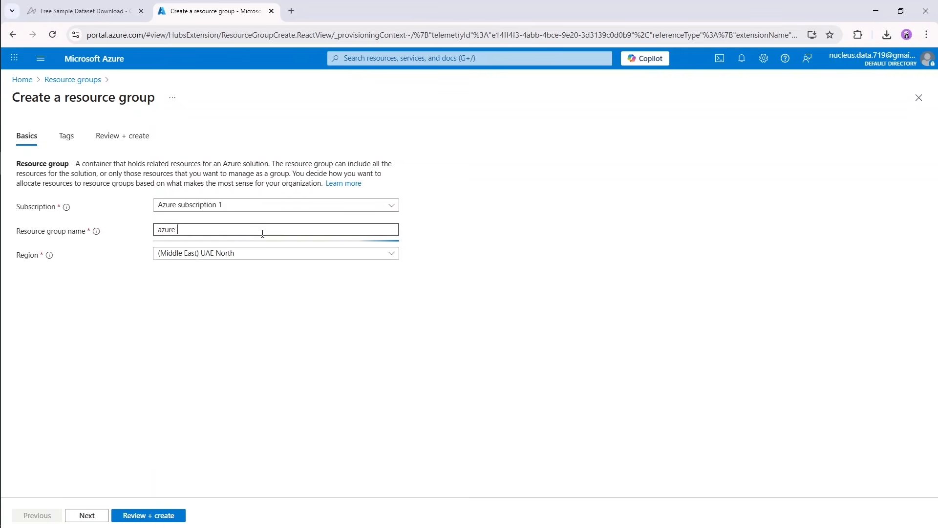
text(uaenorth-)
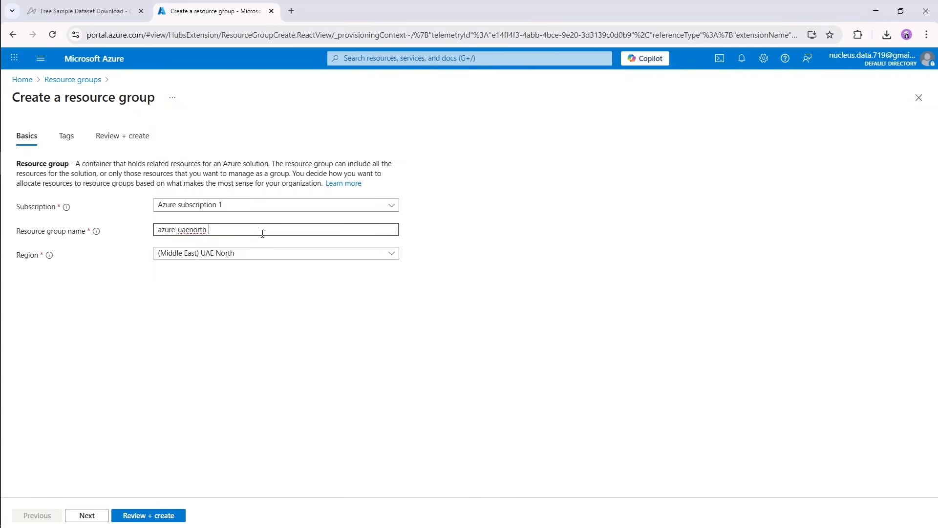
text(rg)
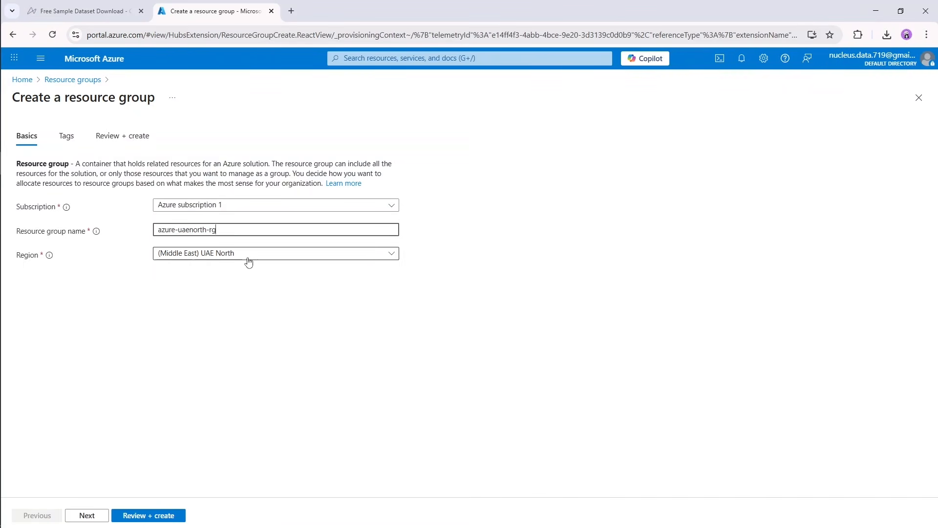
Look through the available regions for the resource group and choose (Middle East) UAE North.
click(248, 255)
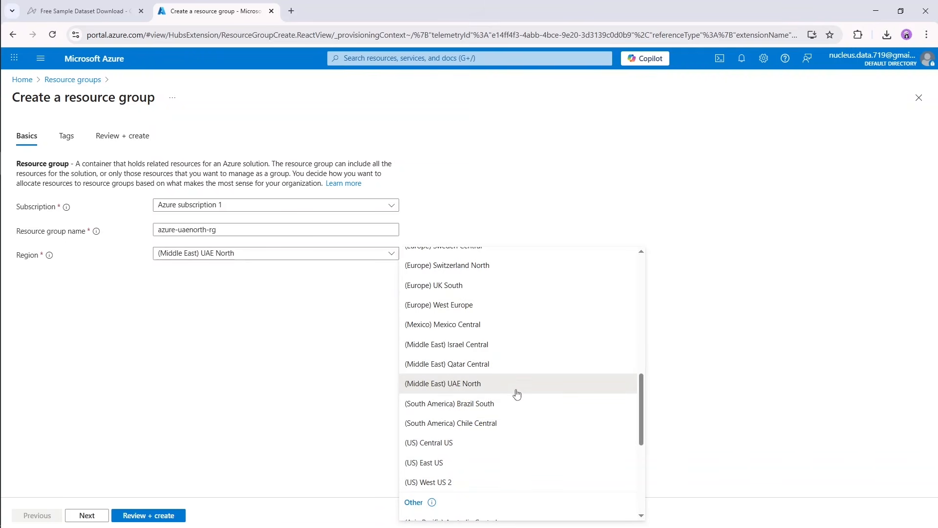
scroll(520, 371, down, 5)
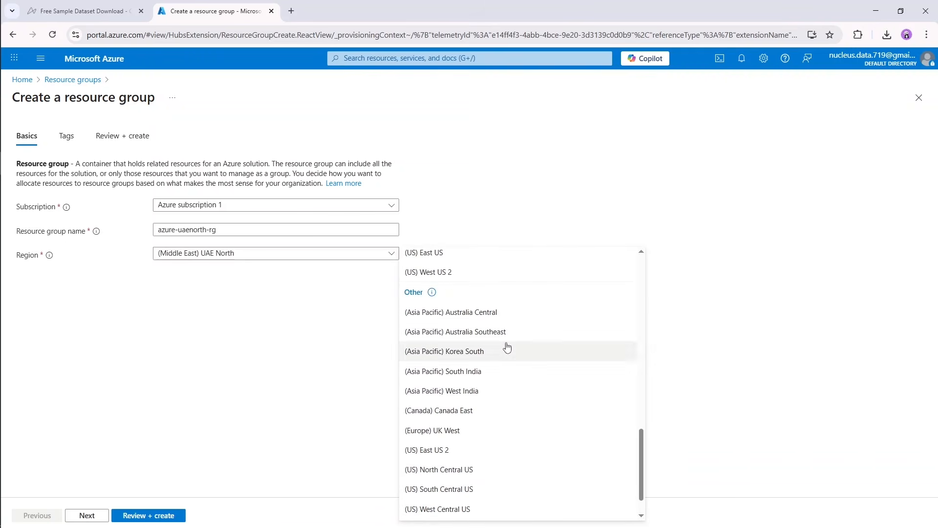
scroll(493, 362, up, 5)
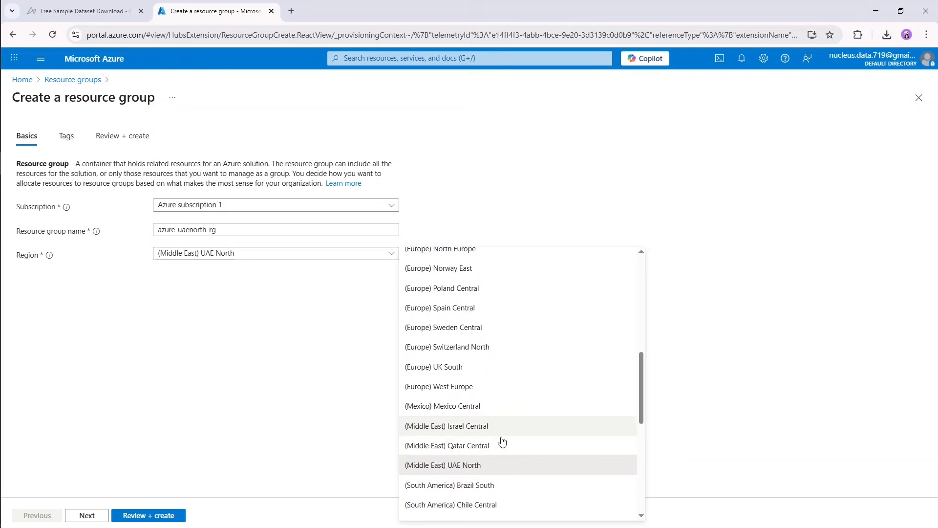
click(494, 470)
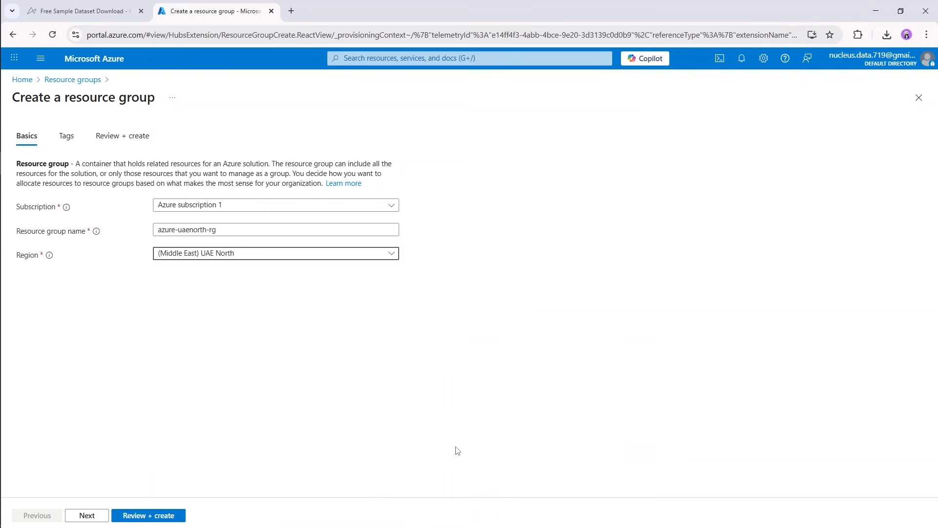
click(370, 256)
scroll(514, 357, up, 8)
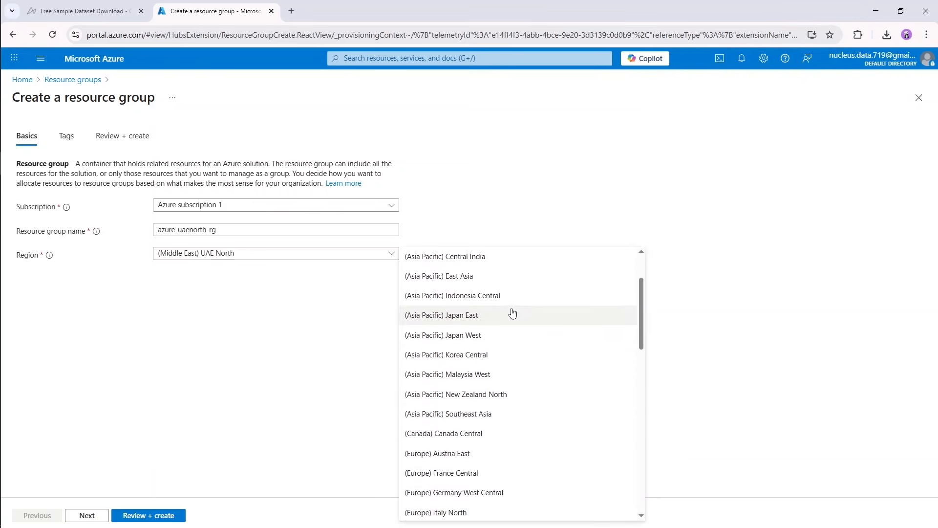
scroll(519, 313, down, 1)
scroll(528, 360, down, 3)
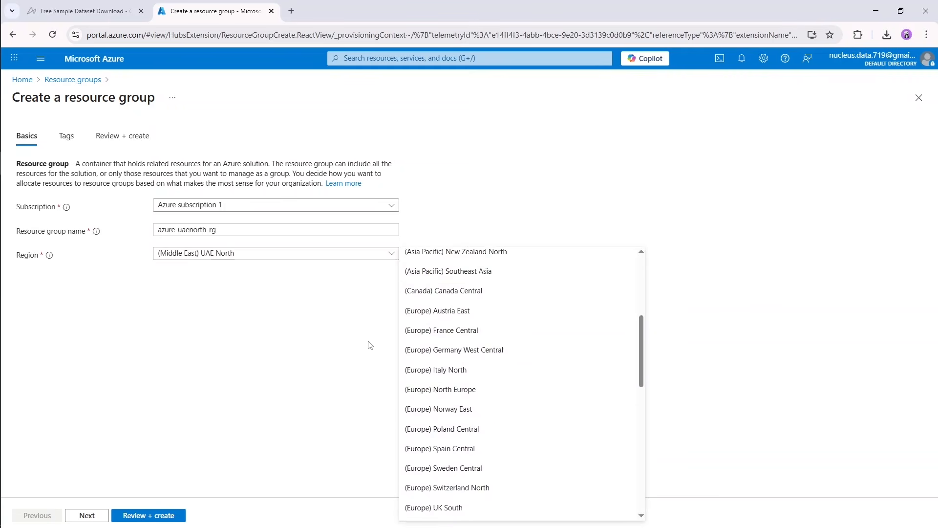
click(301, 335)
Proceed to the resource group's Tags page and check the tag name and value fields, leaving both empty.
click(88, 516)
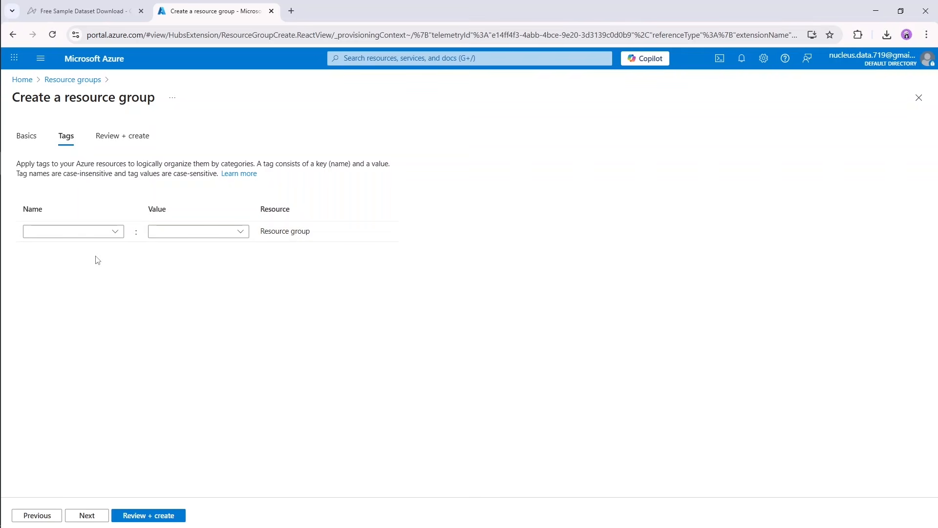
click(40, 232)
click(171, 231)
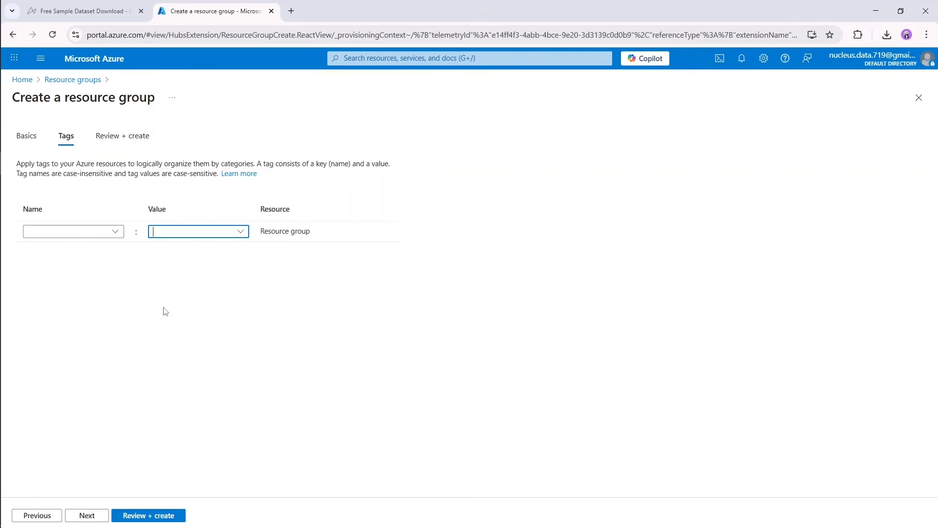
Proceed past the empty tags and create the azure-uaenorth-rg resource group.
click(223, 293)
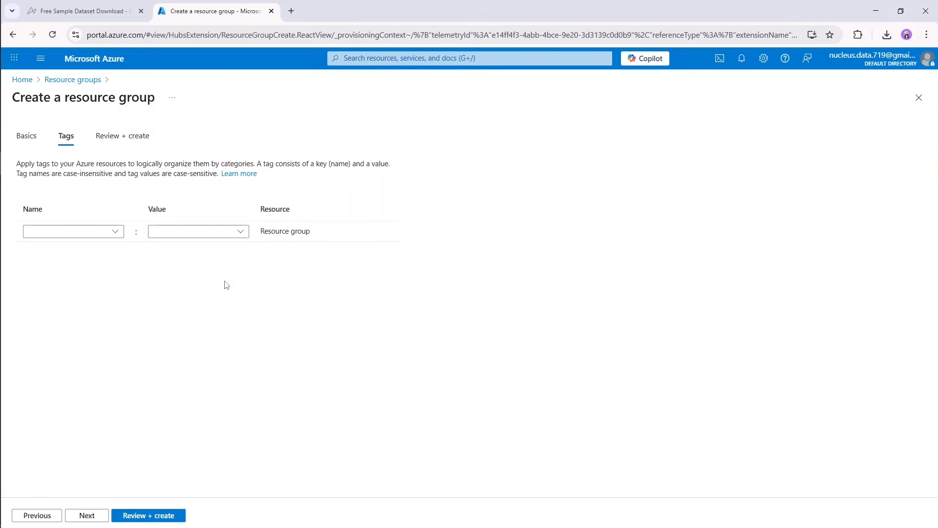
click(99, 517)
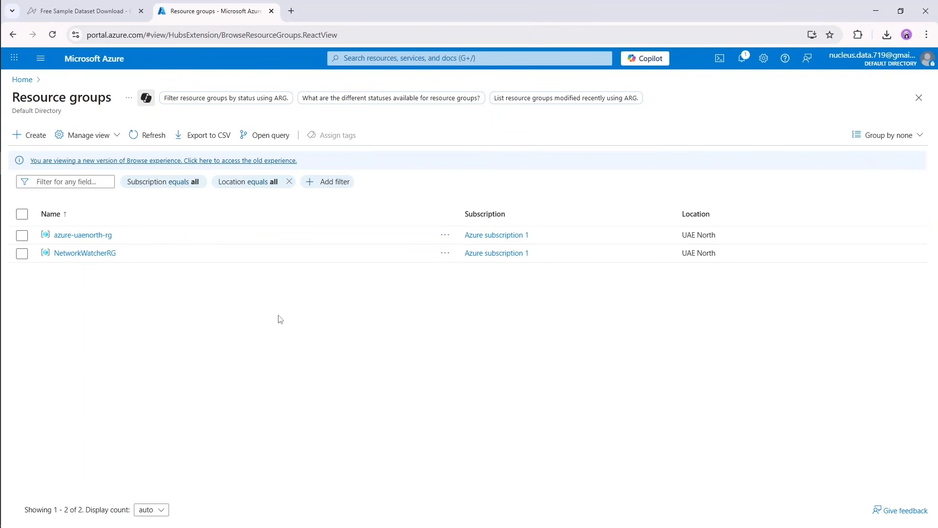
Search for the Storage accounts service, open it, and start creating a storage account.
click(408, 59)
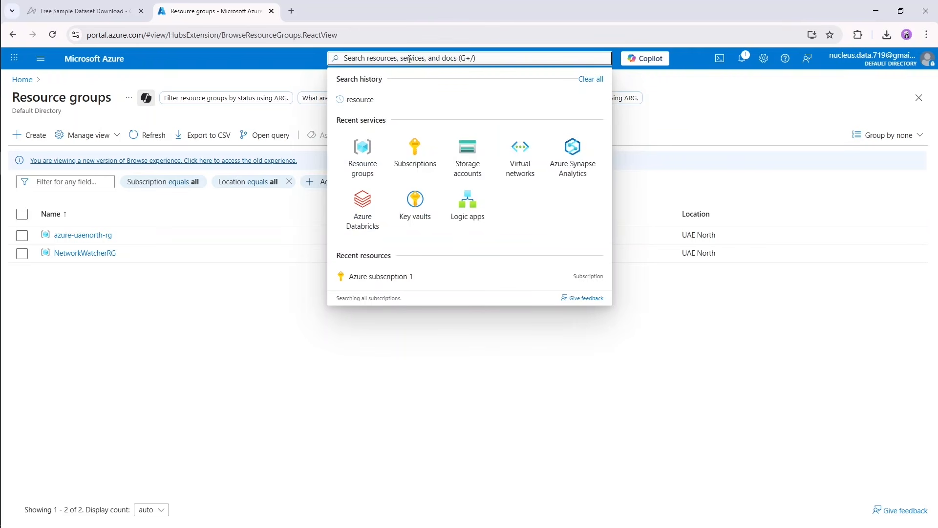
text(storage)
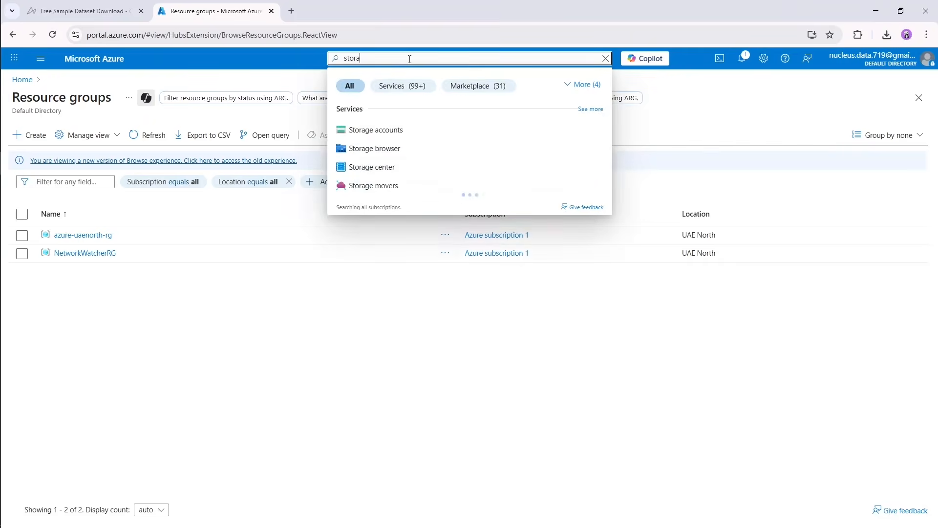
click(394, 131)
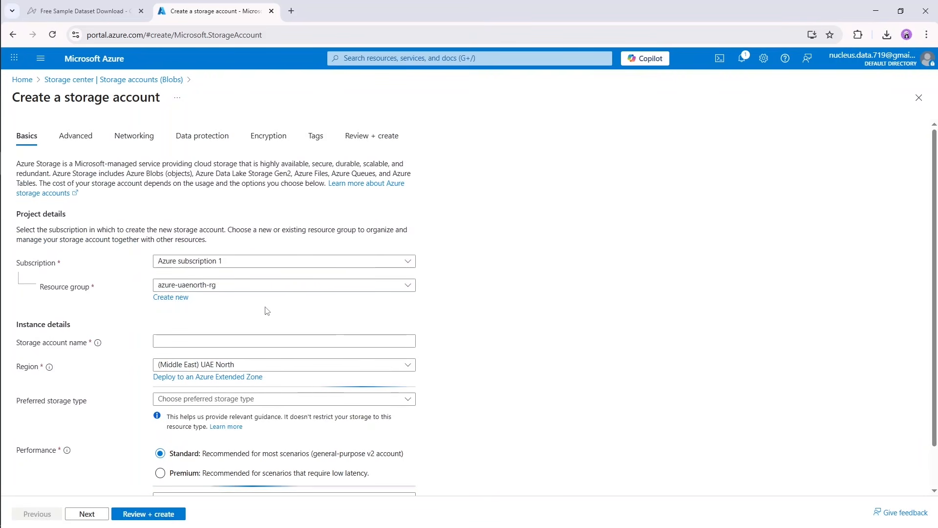
Assign the new storage account to the azure-uaenorth-rg resource group and name it azureuaenorthst.
click(228, 291)
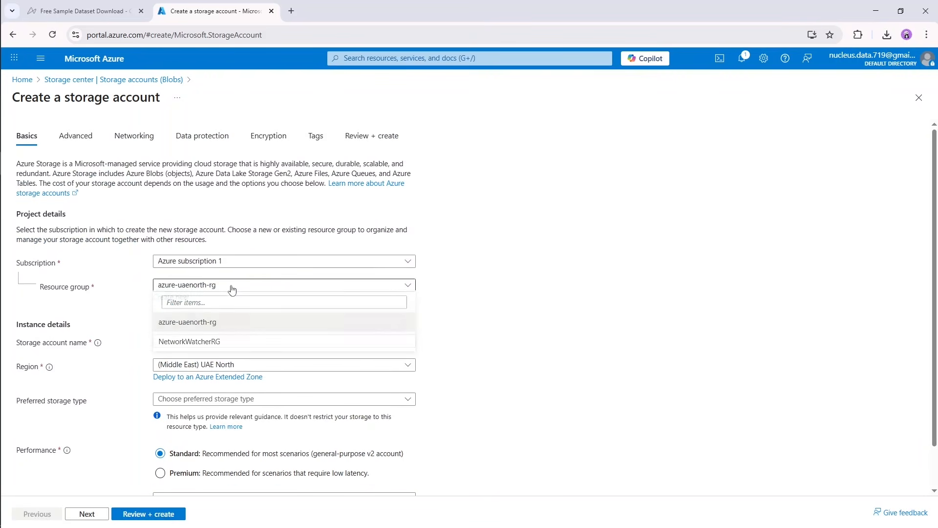
click(192, 324)
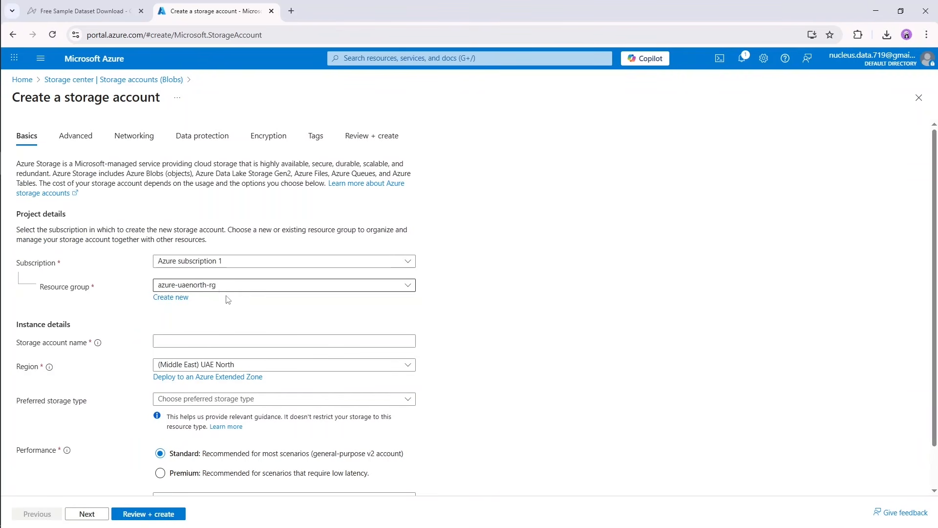
click(211, 339)
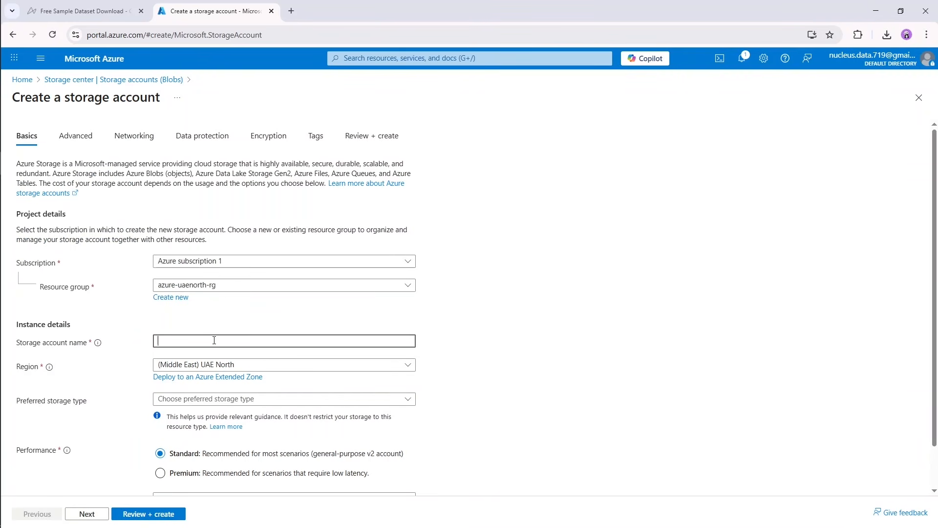
text(azureuaenorthst)
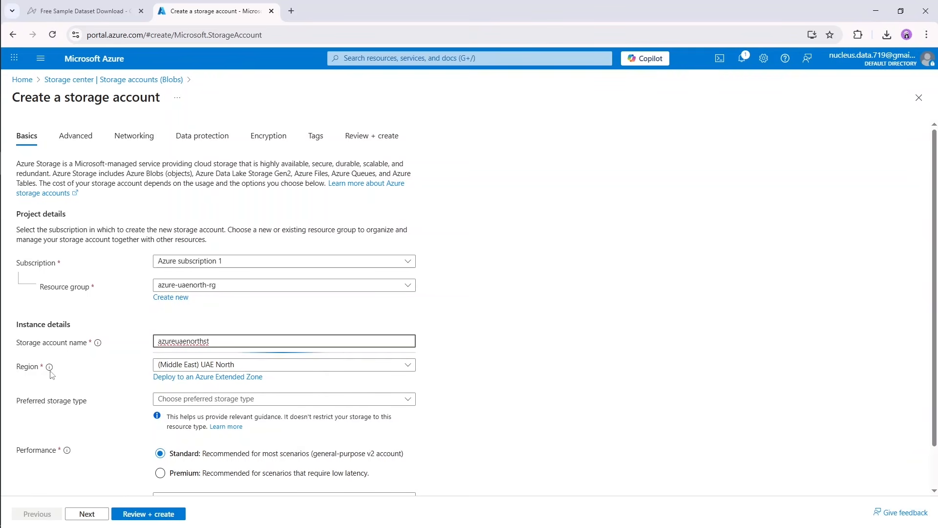
Keep the region (Middle East) UAE North and set the preferred storage type to Azure Blob Storage or Azure Data Lake Storage Gen 2.
click(243, 369)
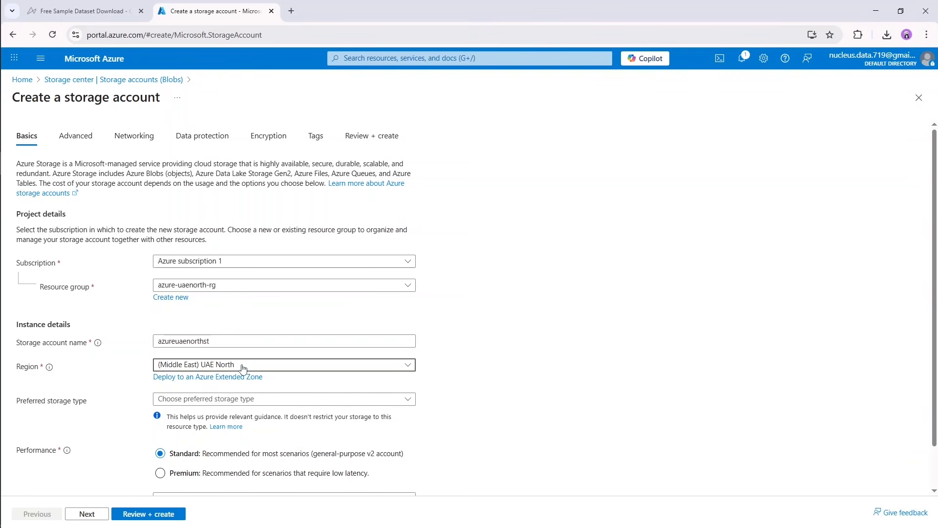
click(242, 369)
click(237, 370)
scroll(264, 370, down, 1)
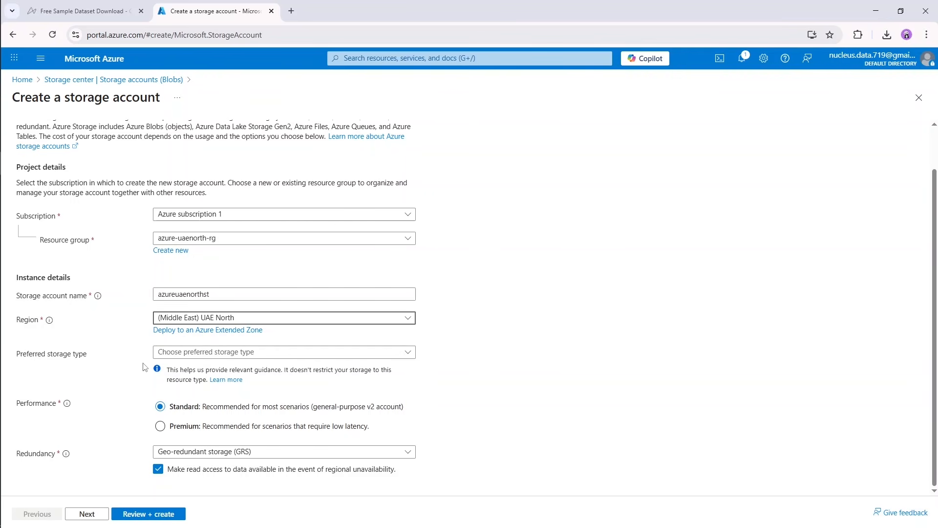
click(193, 355)
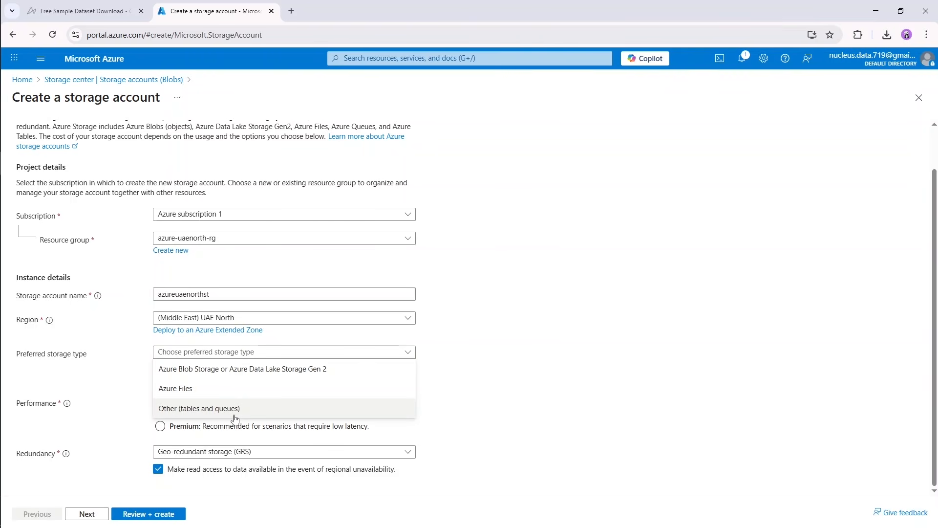
click(267, 354)
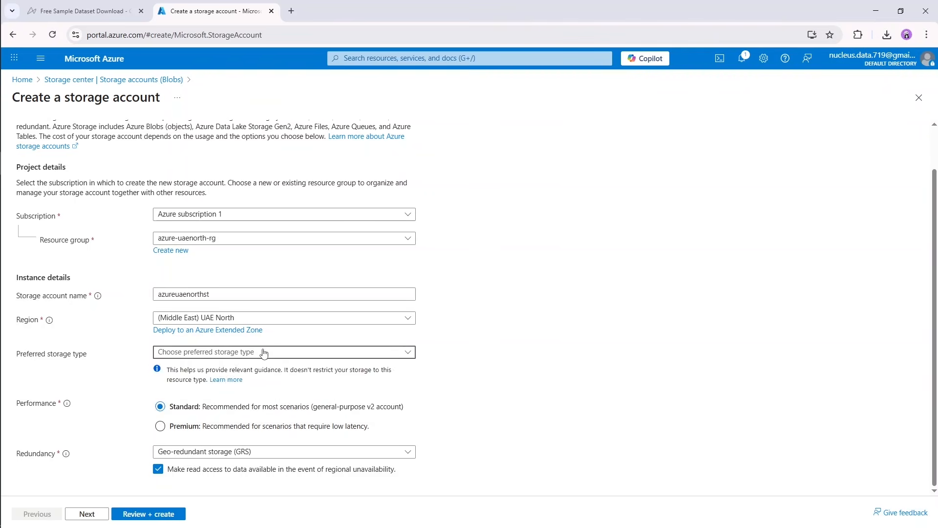
click(249, 358)
click(222, 370)
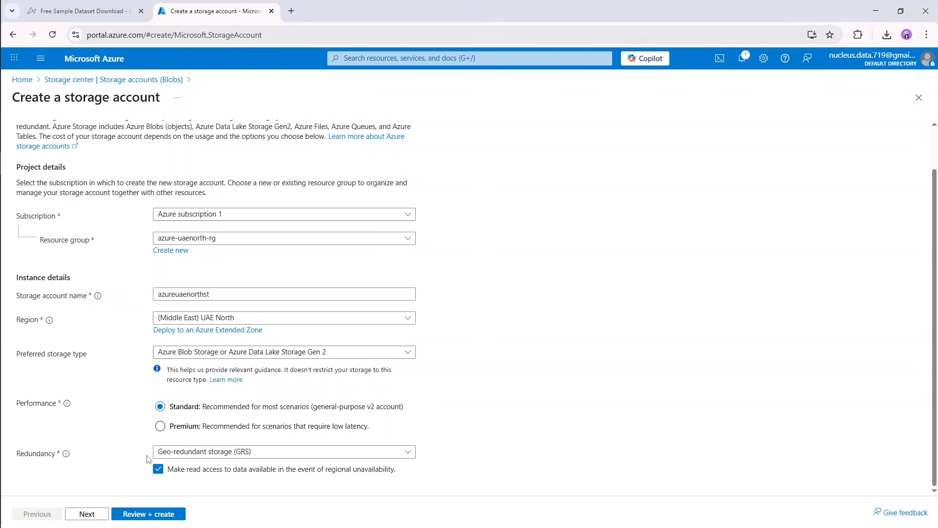
Choose Geo-redundant storage (GRS) as the redundancy and proceed to the storage account's Advanced settings.
click(166, 452)
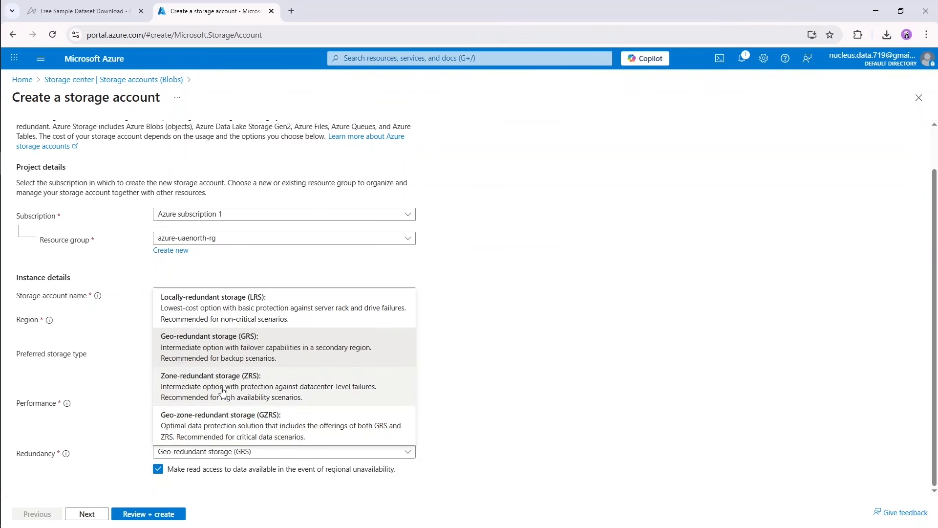
click(220, 351)
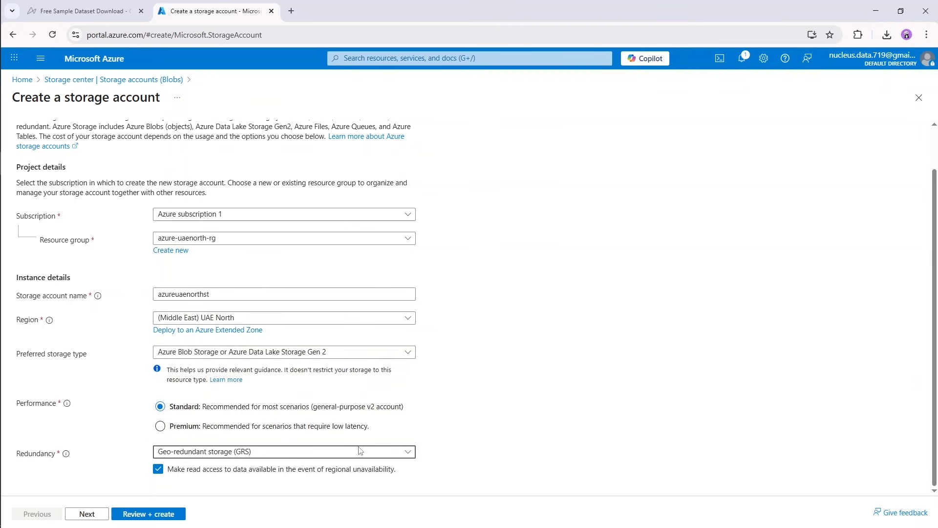
click(87, 514)
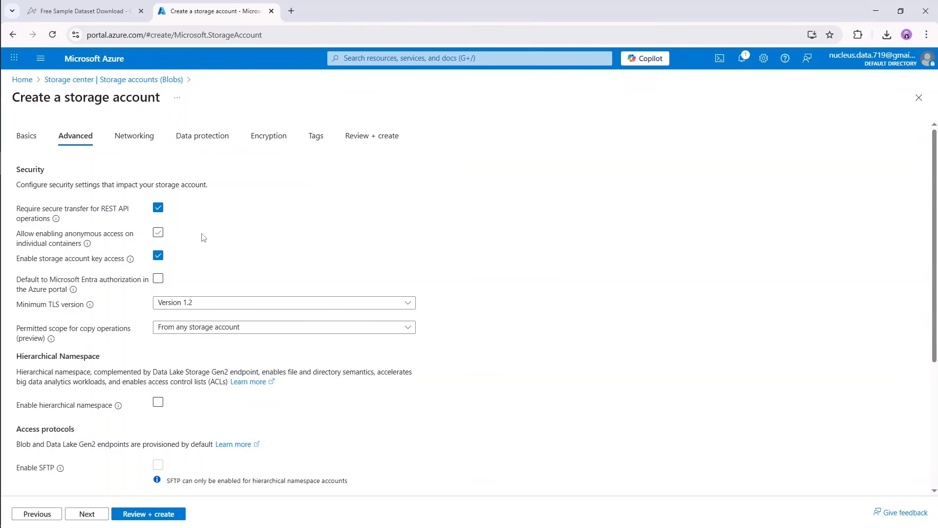
Leave anonymous container access off, with minimum TLS Version 1.2 and copy operations permitted From any storage account.
click(157, 234)
click(157, 279)
mouse_move(98, 311)
click(190, 303)
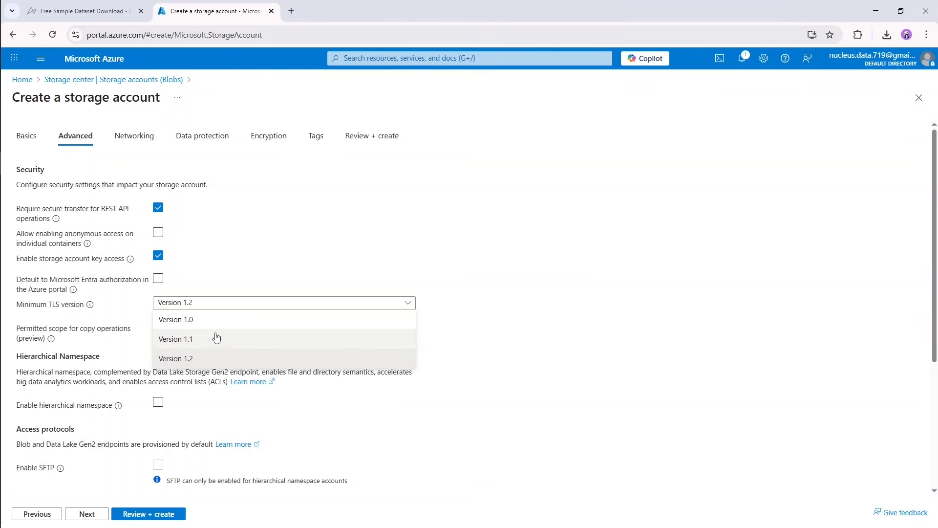
click(177, 364)
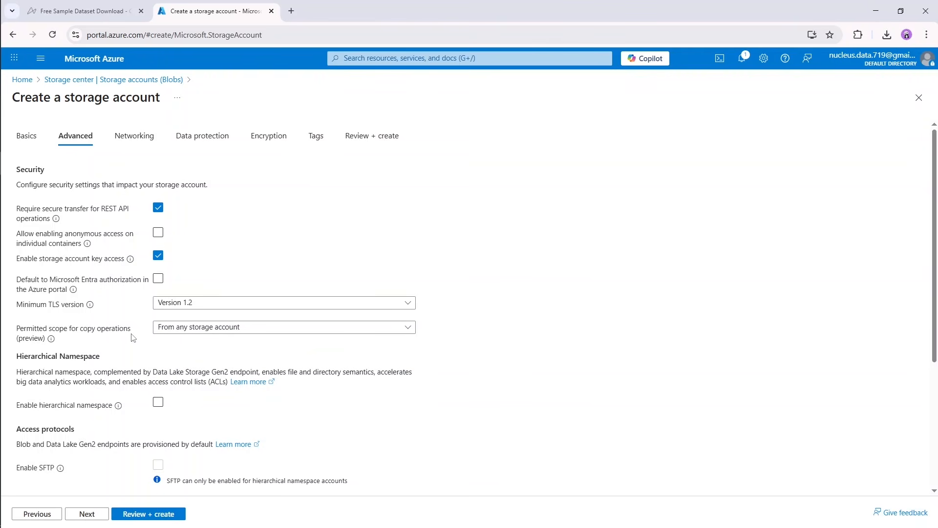
click(190, 331)
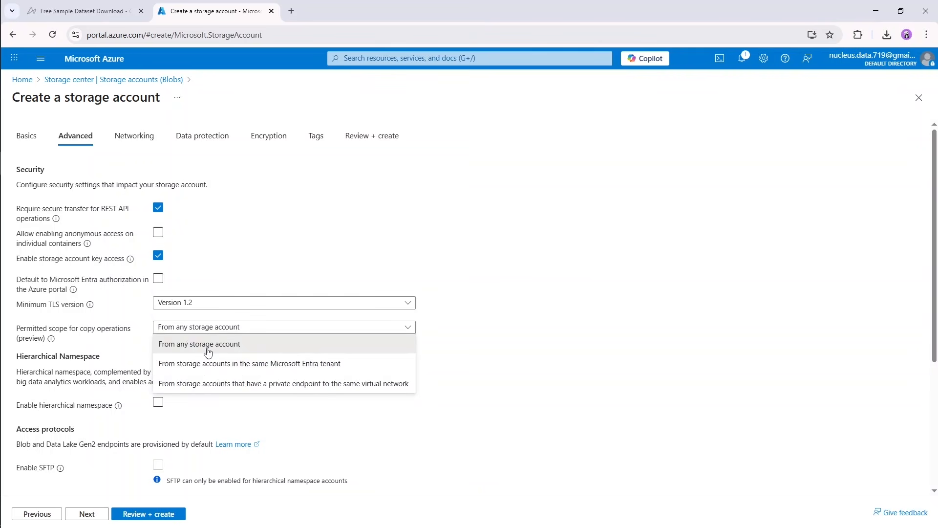
click(207, 349)
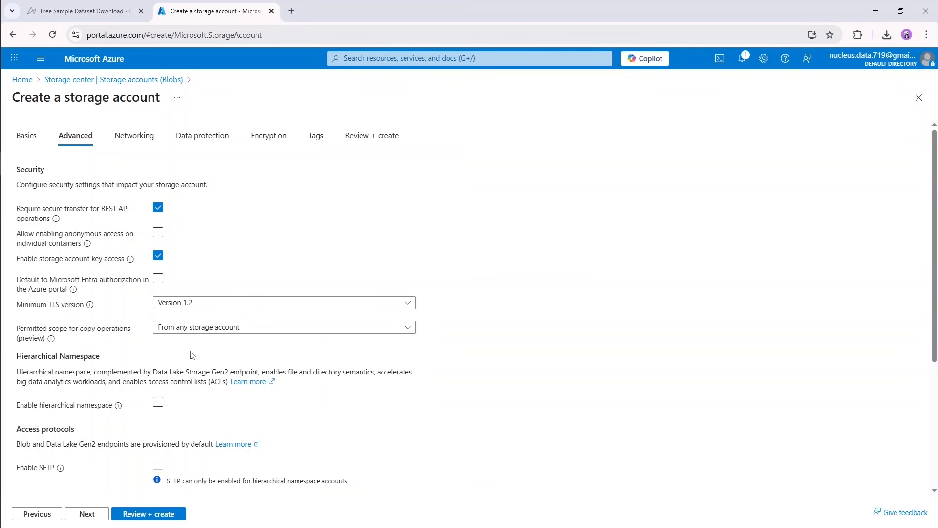
Enable the hierarchical namespace, keep the Hot access tier, and proceed to the Networking settings.
scroll(181, 296, down, 3)
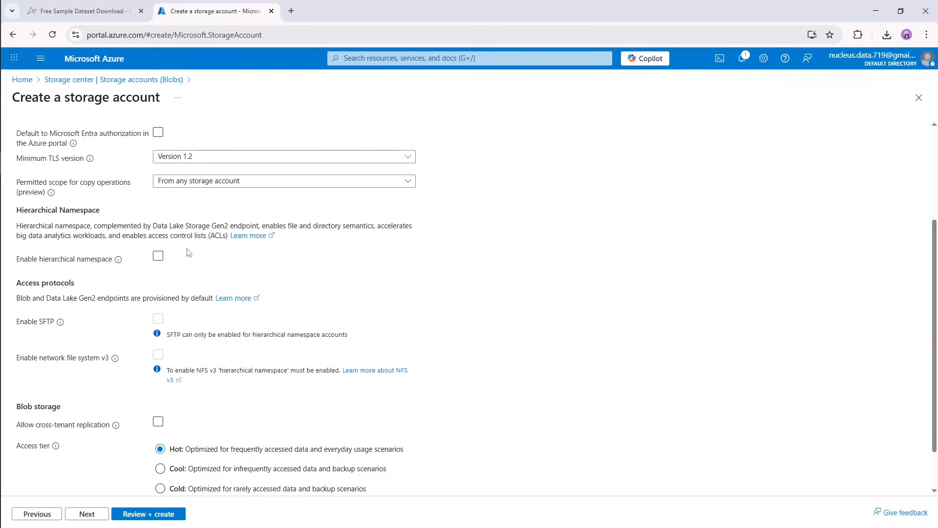
click(158, 258)
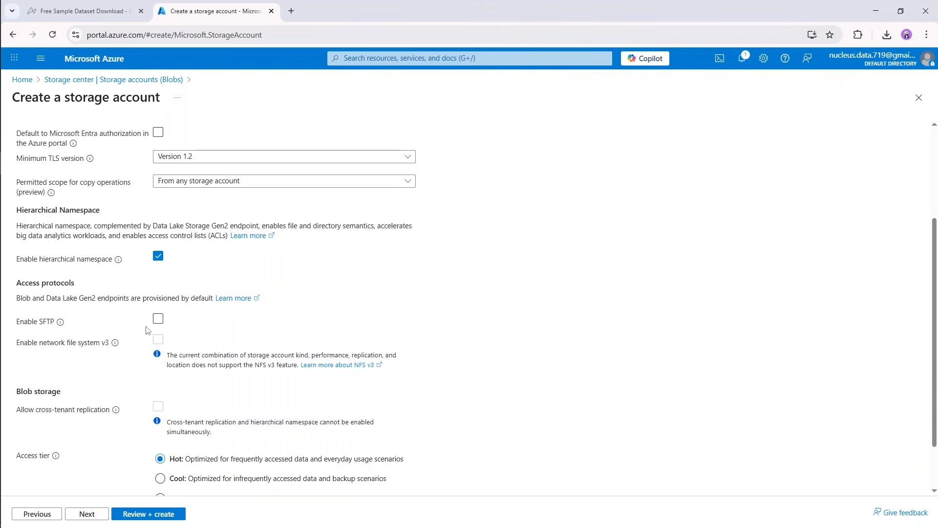
click(159, 257)
scroll(280, 338, down, 1)
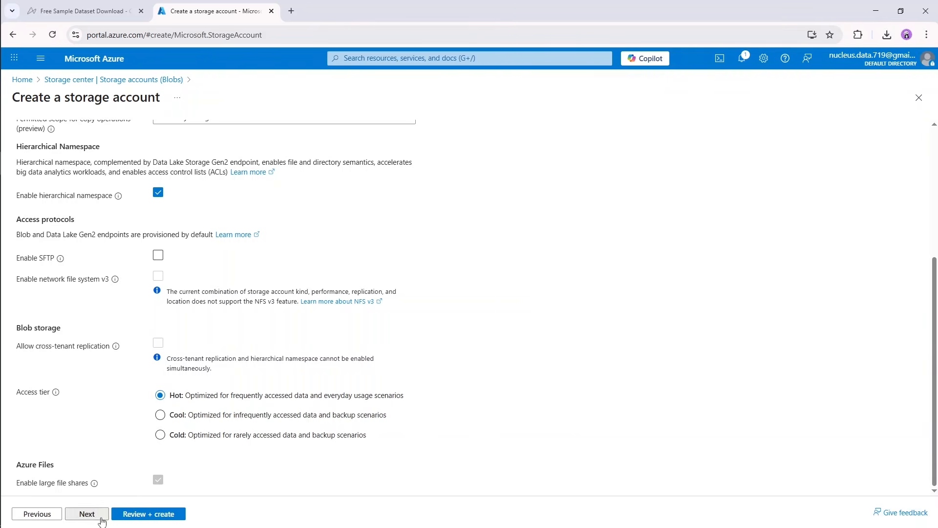
click(87, 514)
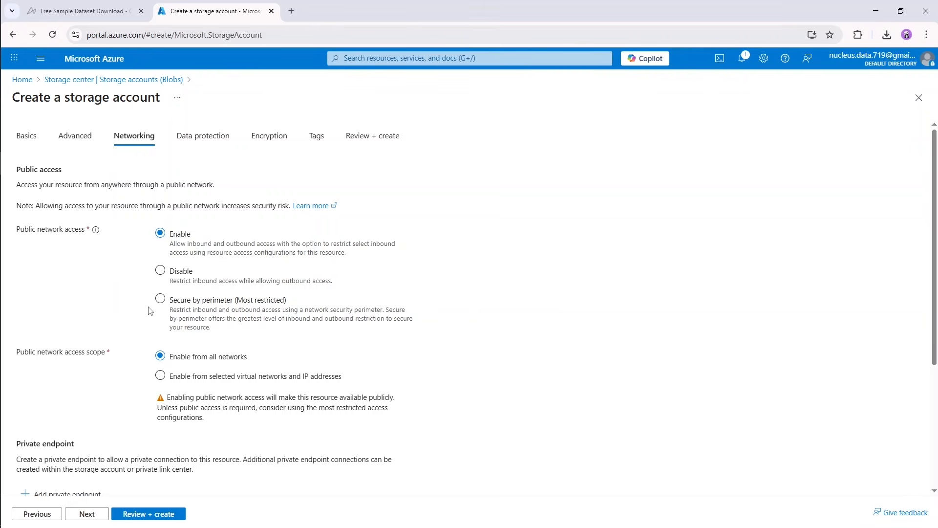
Set public network access to Enable from all networks, keep Microsoft network routing, and proceed to the Data protection settings.
click(161, 300)
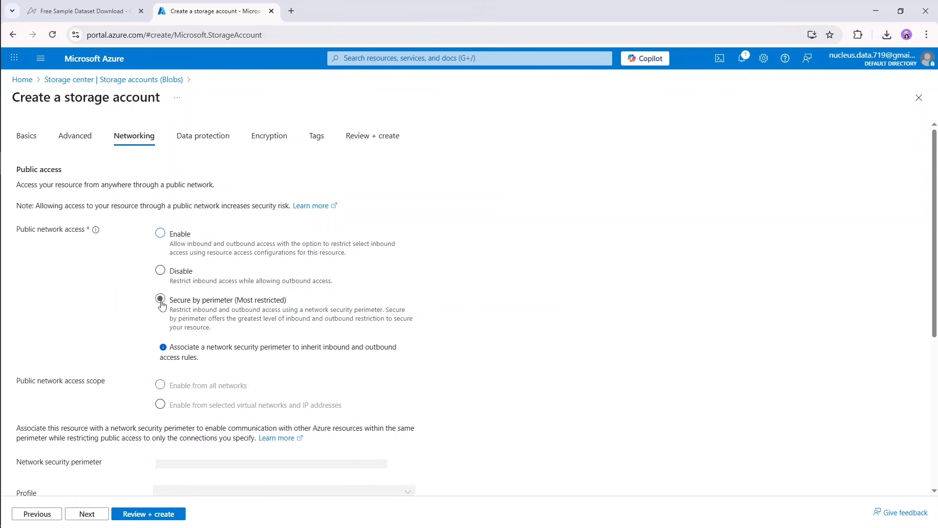
click(161, 233)
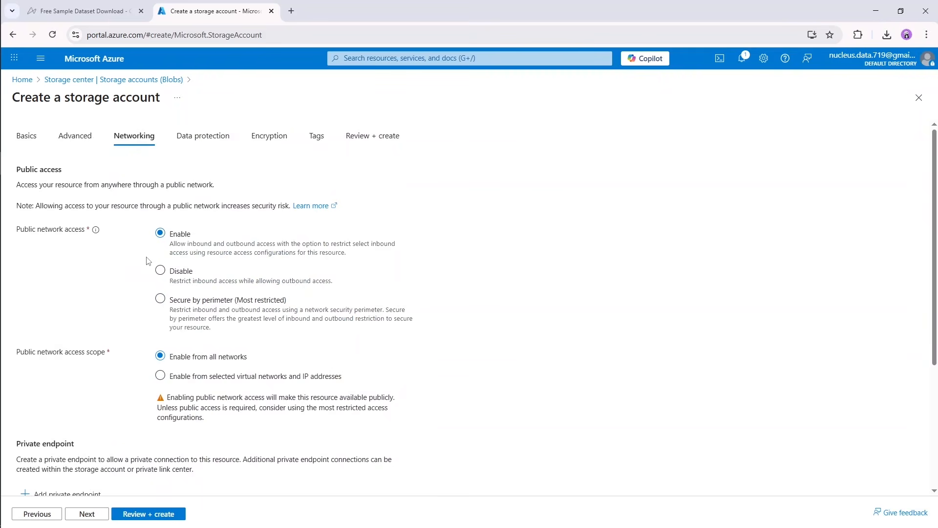
scroll(147, 261, down, 2)
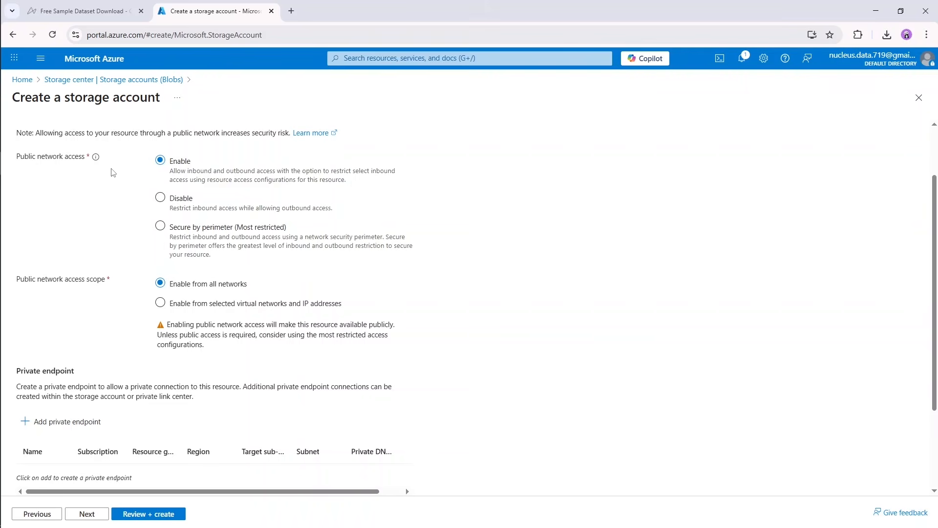
drag(24, 159, 79, 167)
click(111, 190)
scroll(137, 329, down, 3)
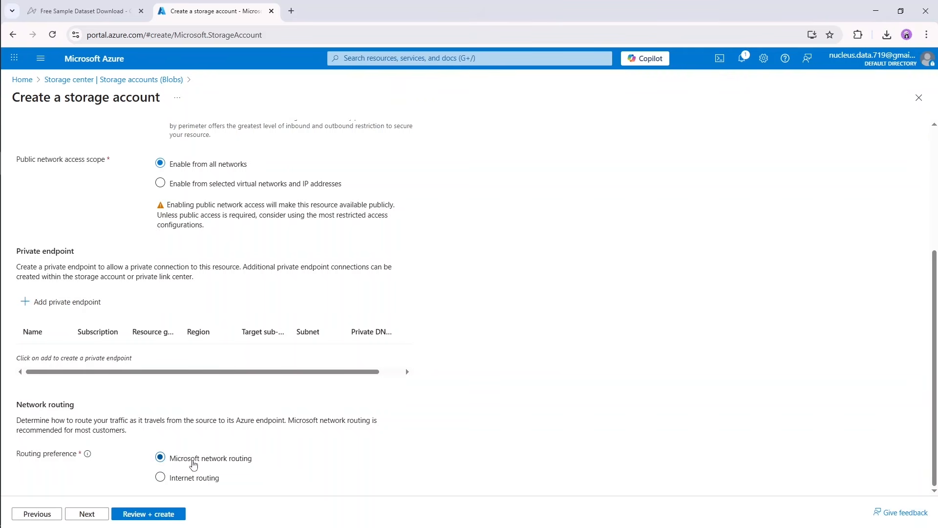
click(87, 514)
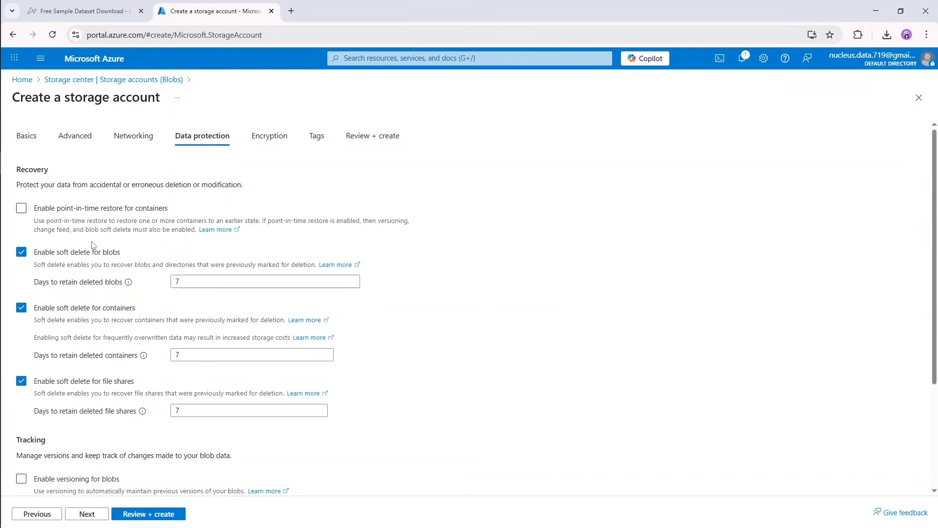
Try enabling point-in-time restore for containers and turn the option off again.
drag(34, 208, 159, 217)
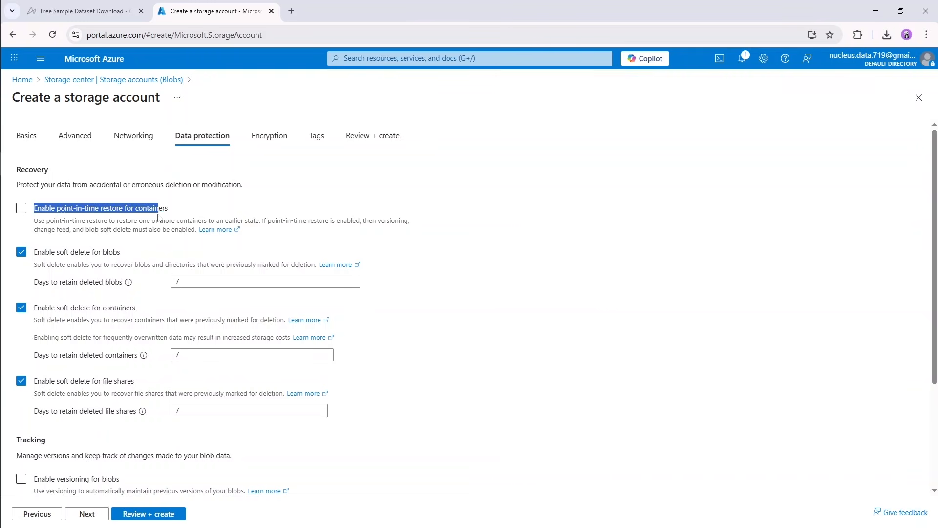
click(188, 200)
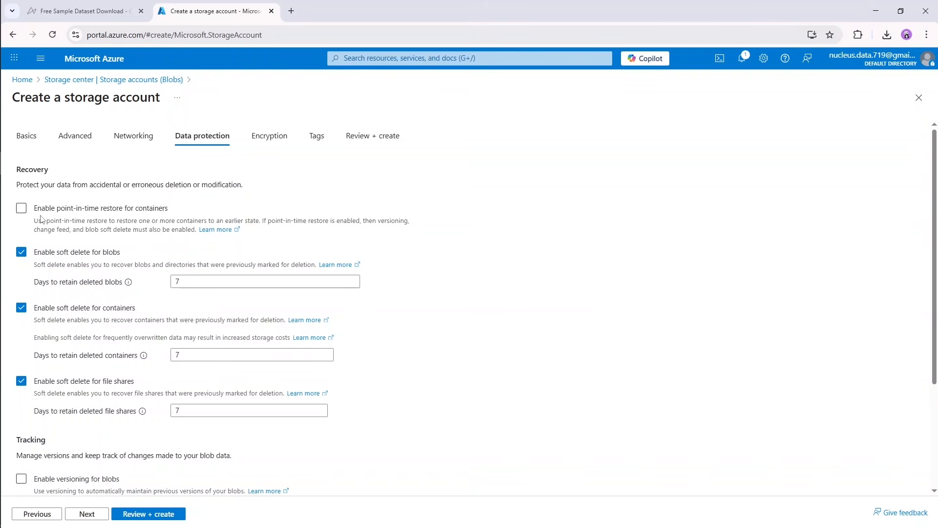
click(22, 209)
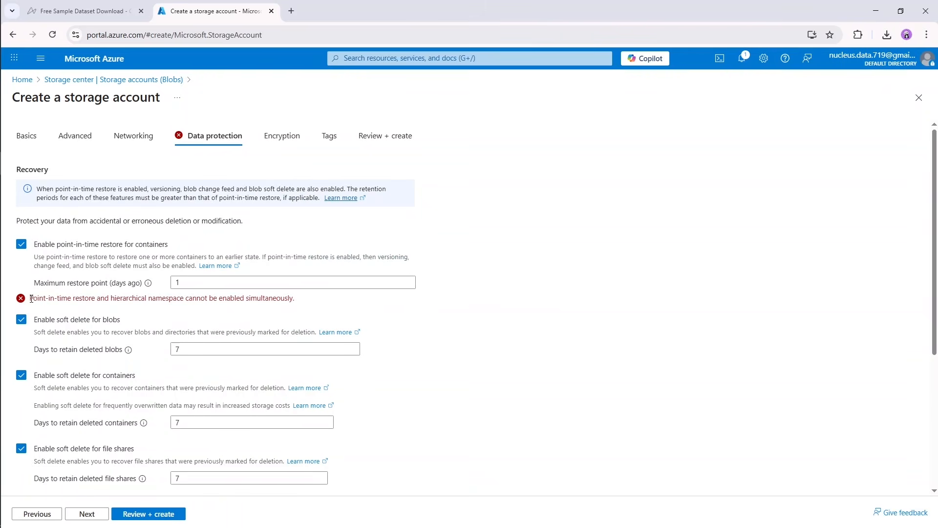
drag(30, 299, 235, 300)
click(302, 303)
click(21, 244)
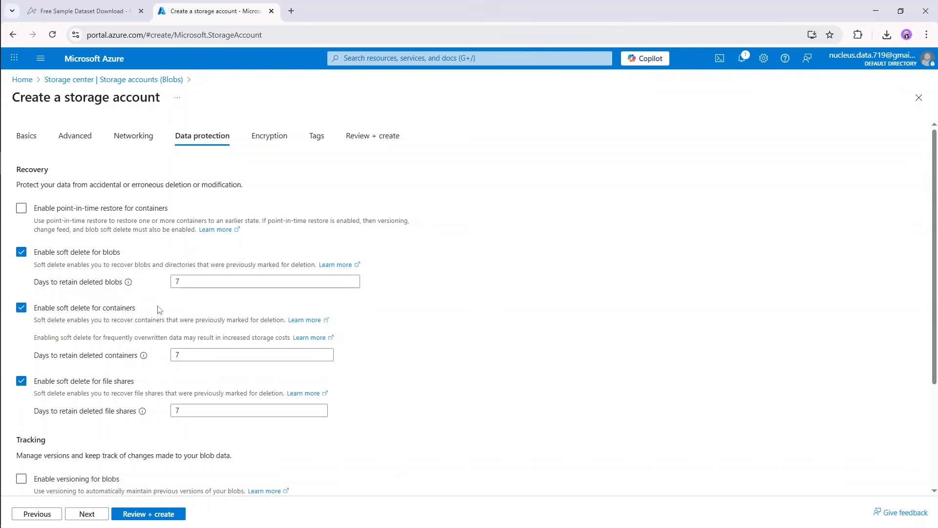
Try retention periods of 1 and 0 days for deleted blobs, and set the value back to 7.
double_click(182, 282)
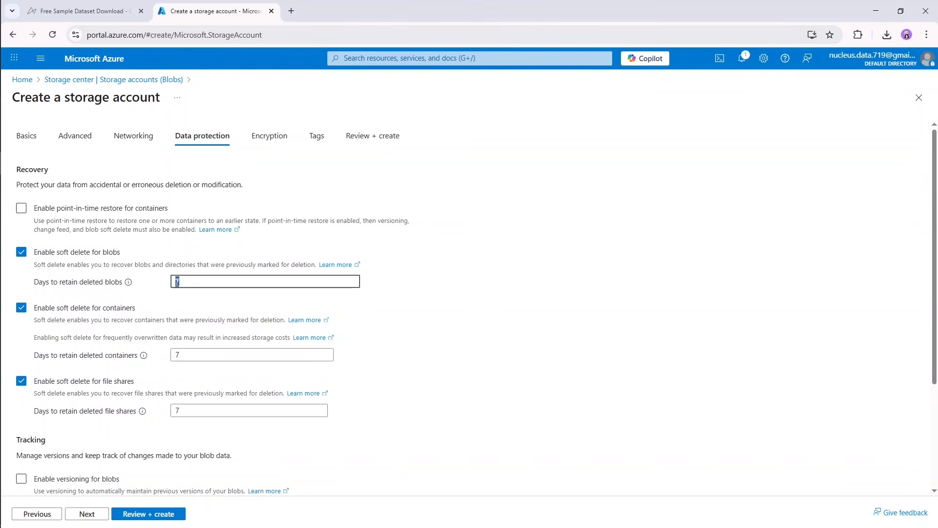
text(1)
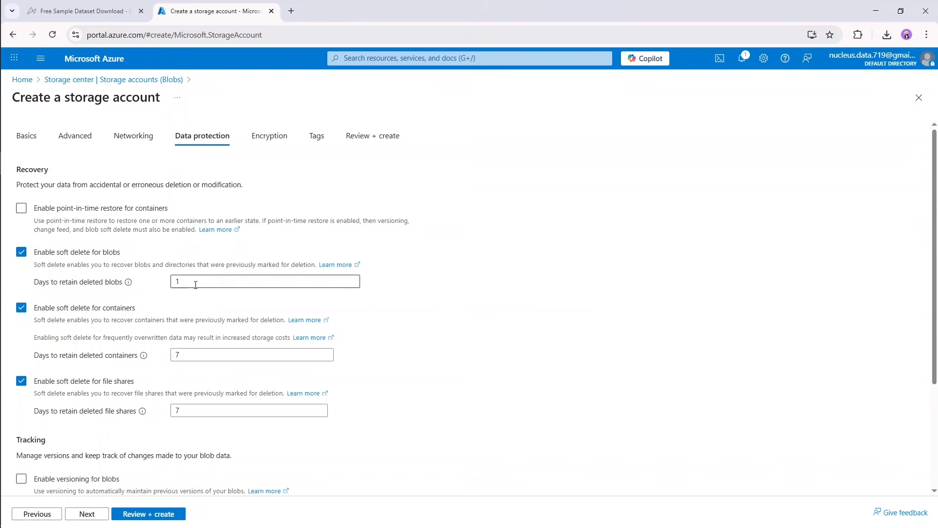
drag(195, 282, 164, 295)
text(0)
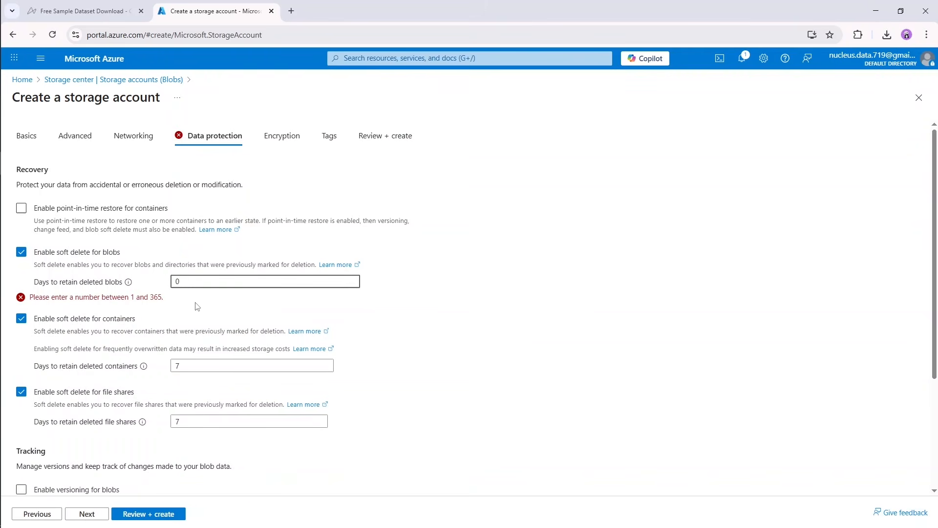
click(198, 307)
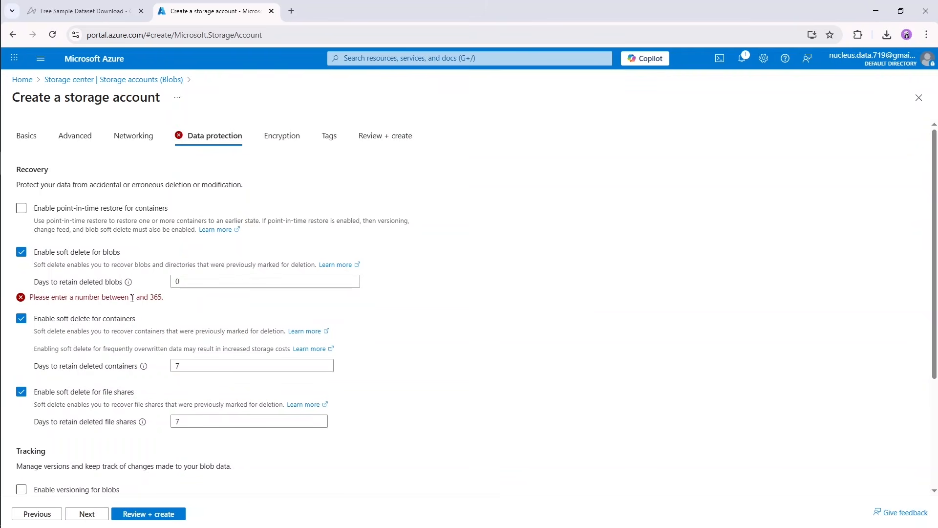
drag(132, 298, 173, 283)
click(179, 302)
text(1)
click(192, 306)
text(7)
click(196, 300)
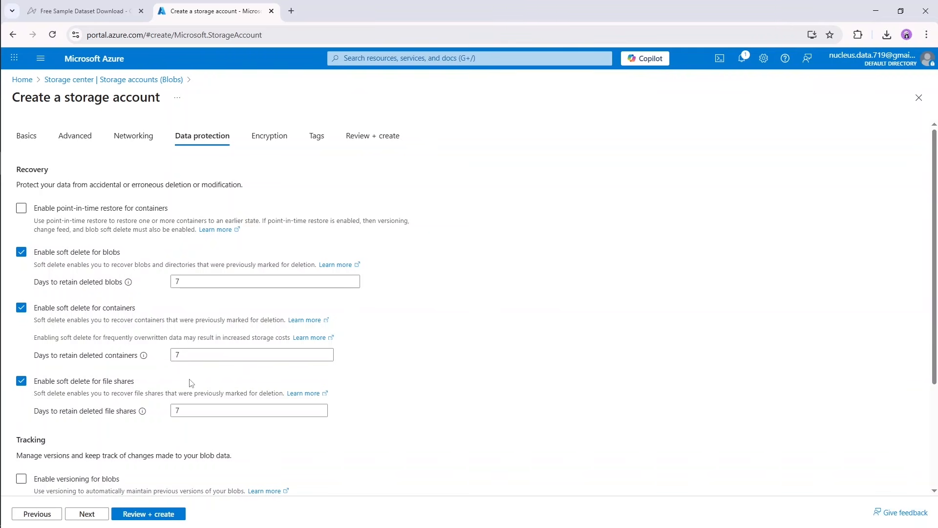
Keep versioning and change feed off, Microsoft-managed keys (MMK) for blobs and files only, and no tags, and create the storage account.
scroll(413, 352, down, 3)
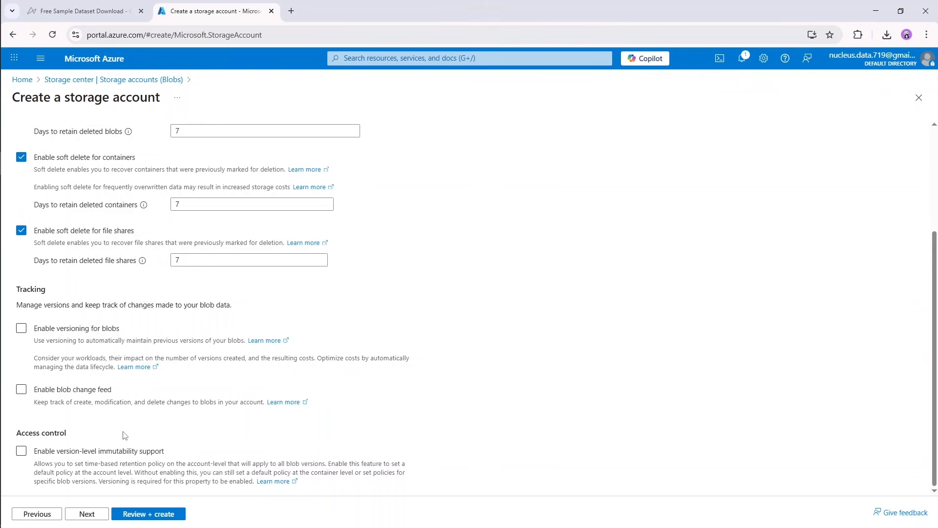
click(92, 516)
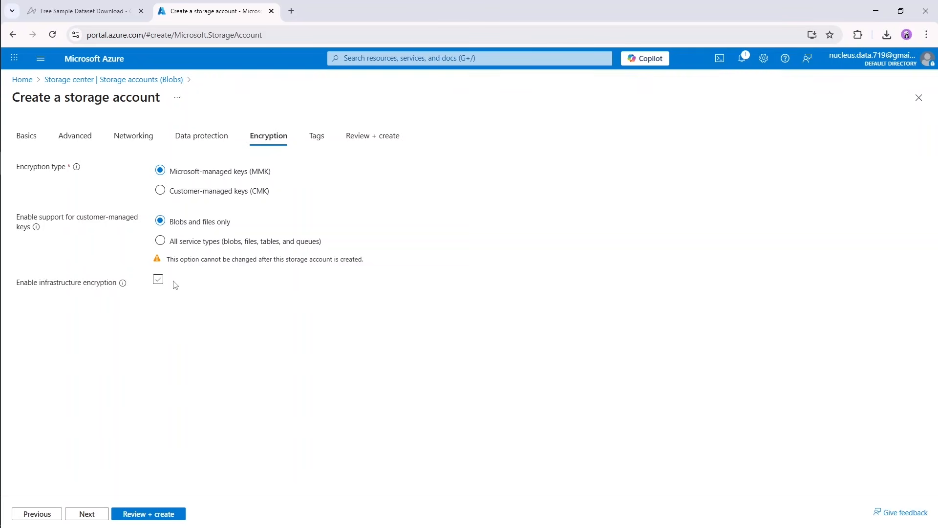
click(94, 514)
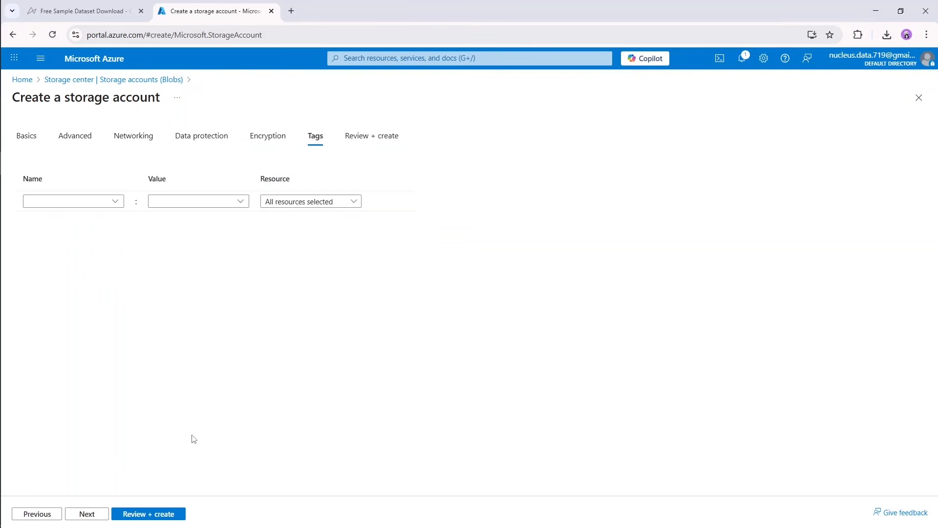
click(98, 519)
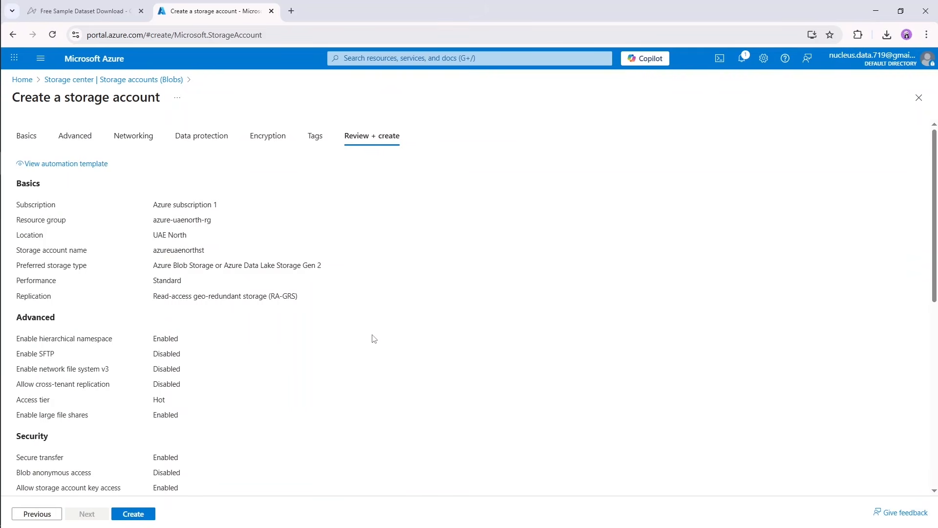
scroll(359, 387, down, 8)
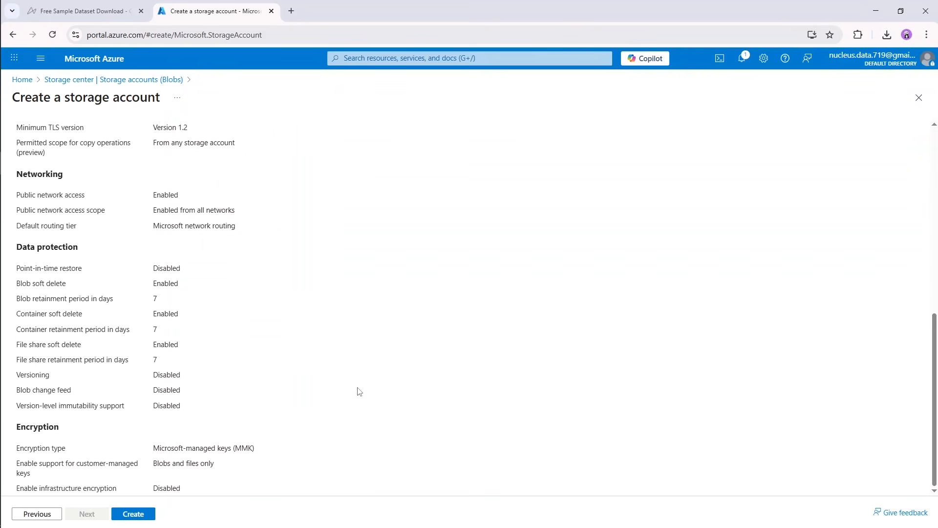
click(143, 518)
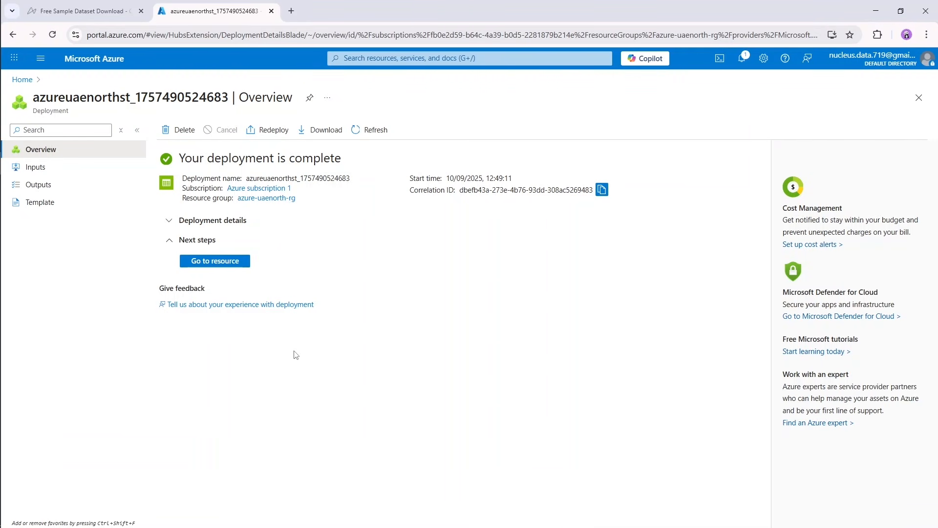
Create the containers raw-data and transformed-data in the new azureuaenorthst storage account, and open raw-data.
click(220, 260)
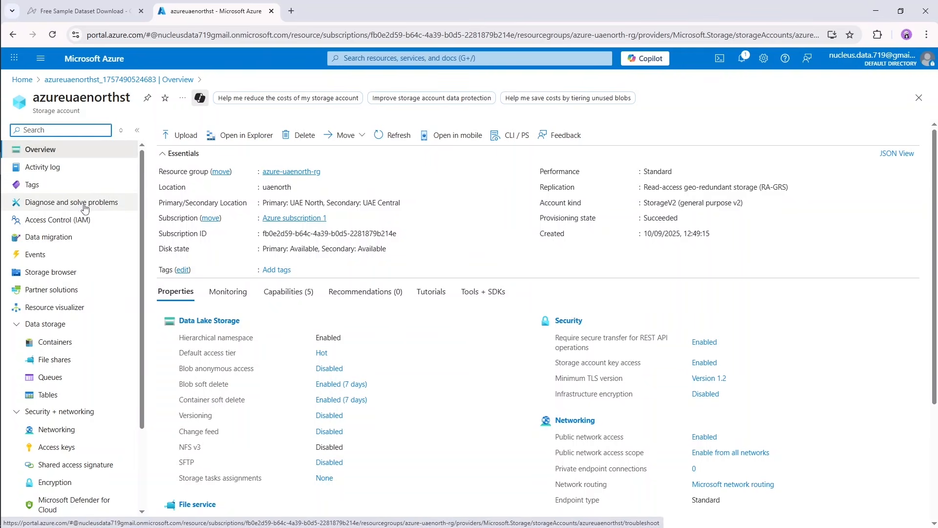
click(63, 346)
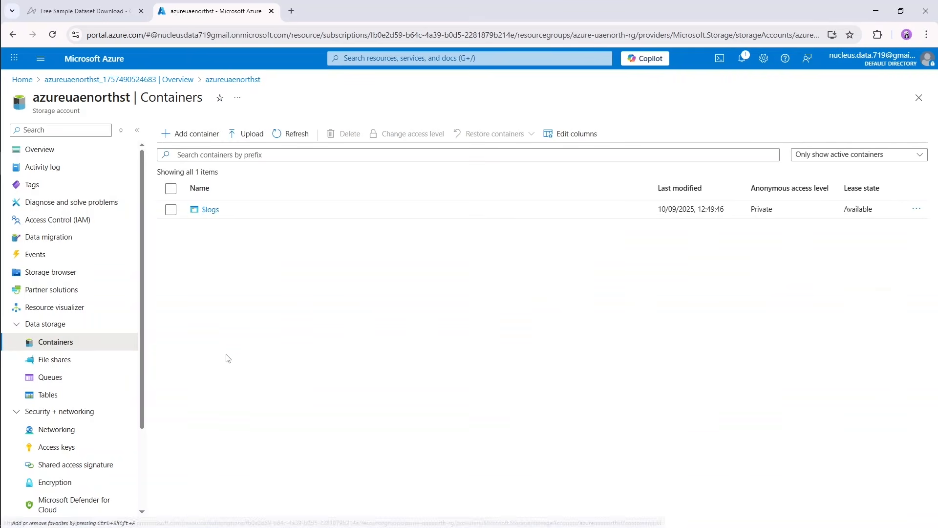
click(203, 142)
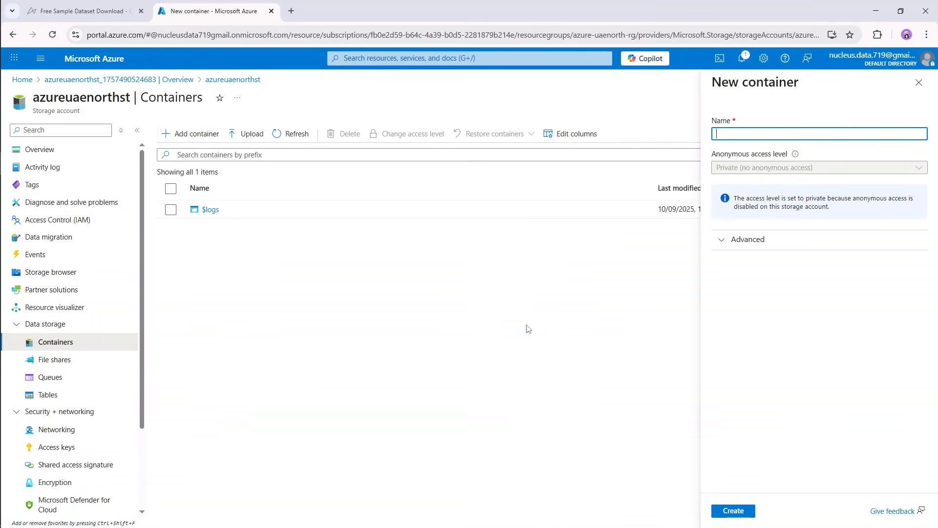
text(raw-data)
click(733, 511)
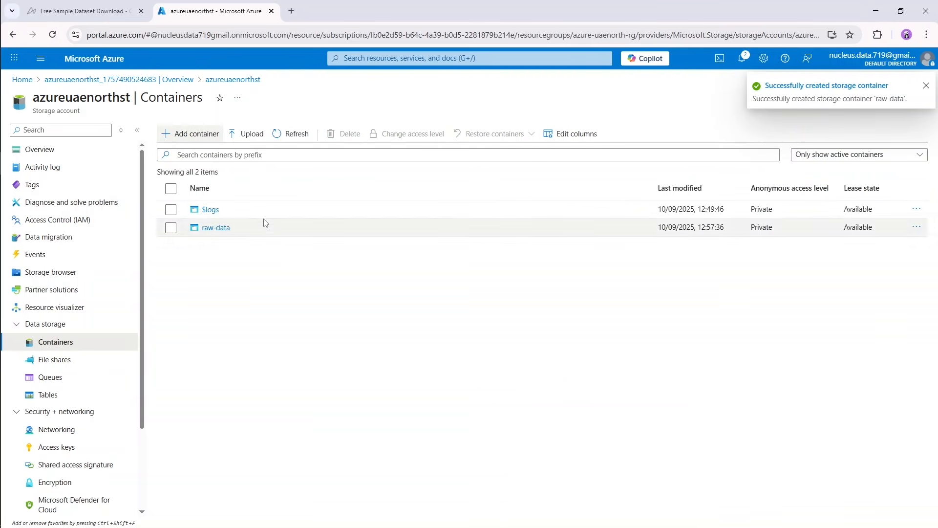
click(195, 139)
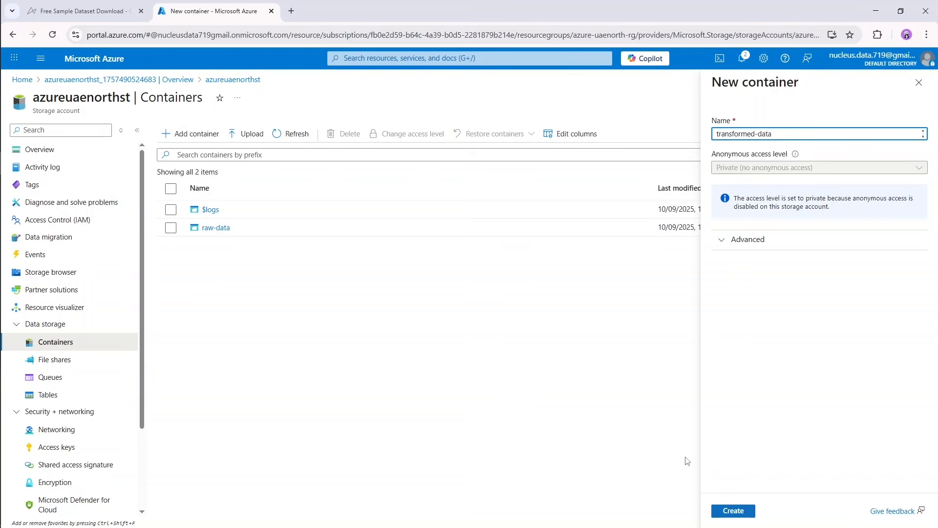
click(734, 511)
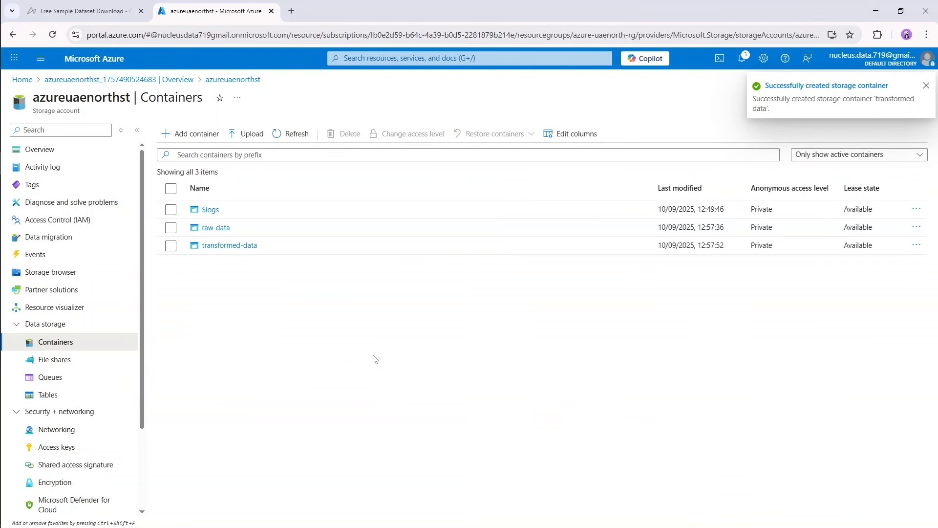
click(218, 230)
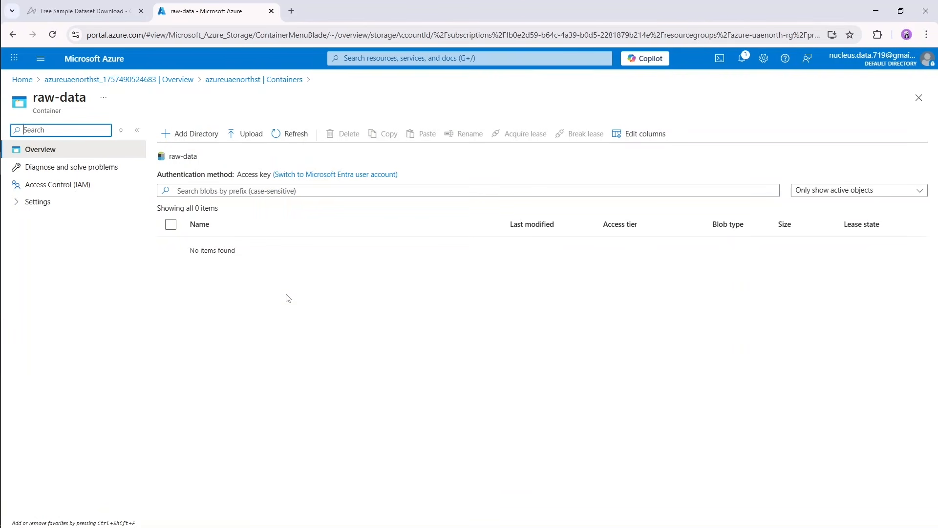
Replace the sample dataset tab with a new Azure portal home tab and start creating a data factory from the Data factories service.
middle_click(95, 66)
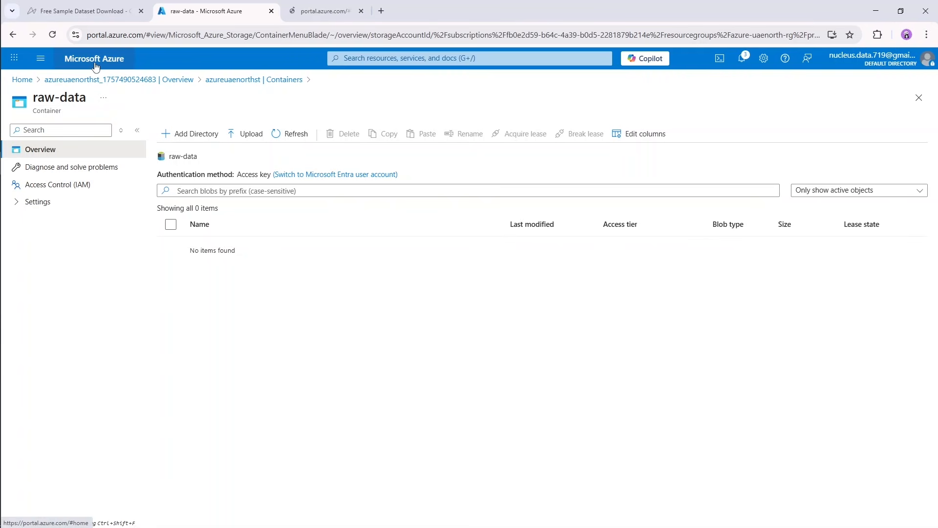
middle_click(87, 14)
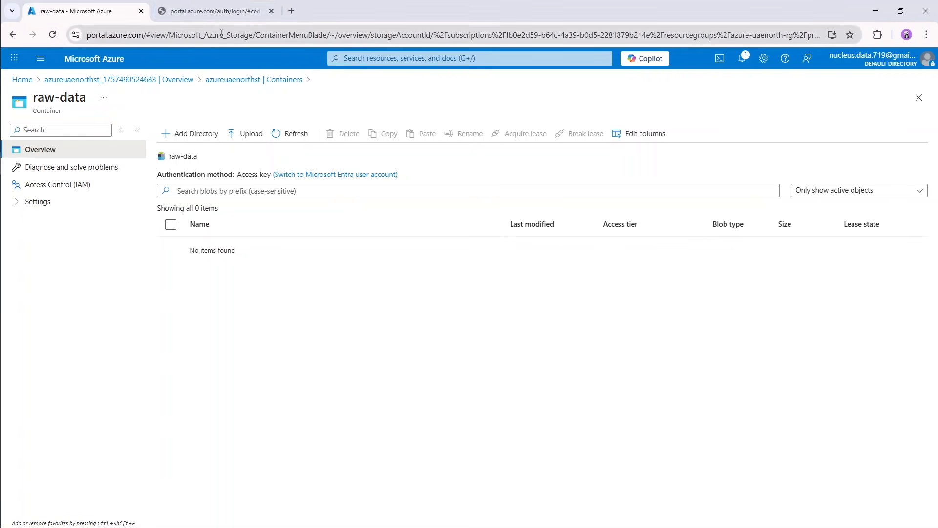
click(234, 12)
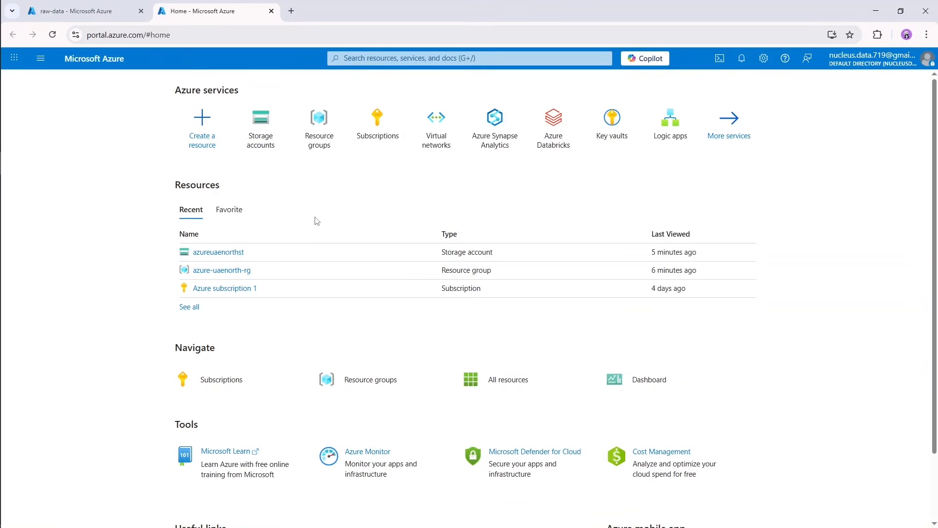
click(414, 59)
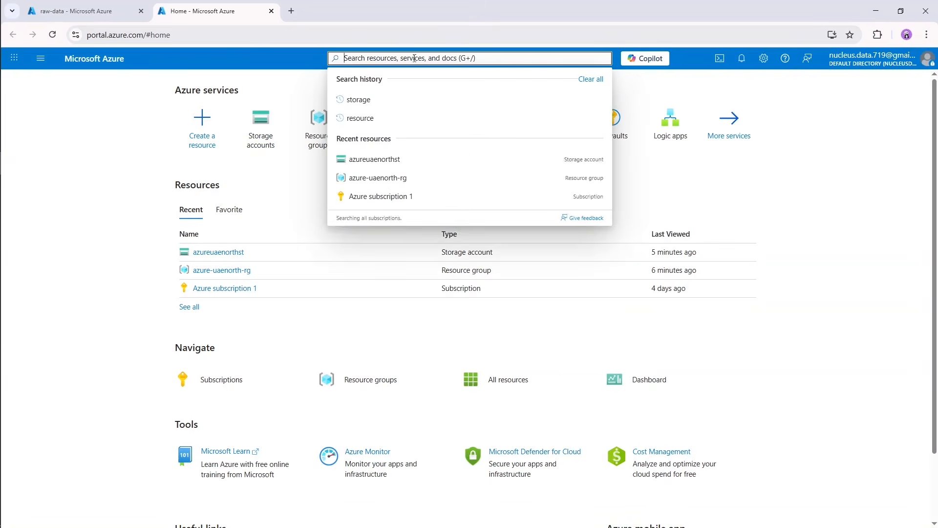
text(data factory)
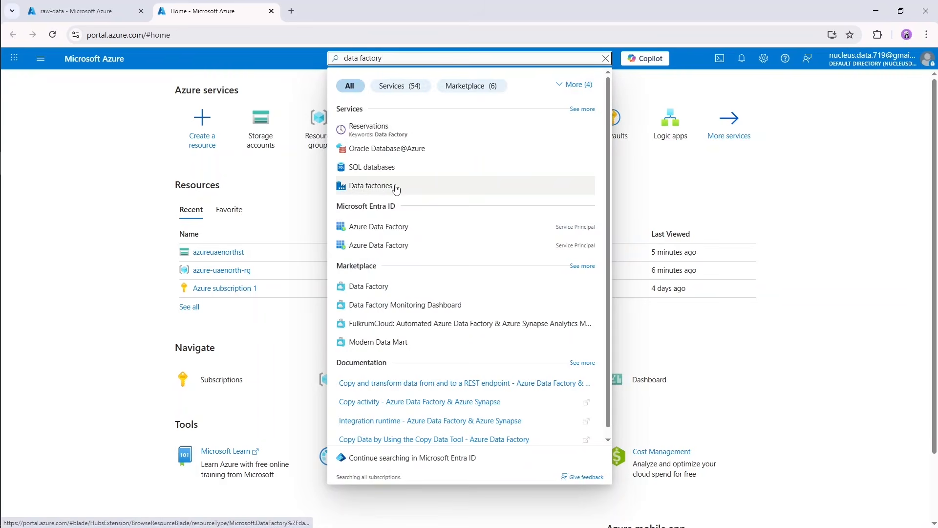
click(373, 190)
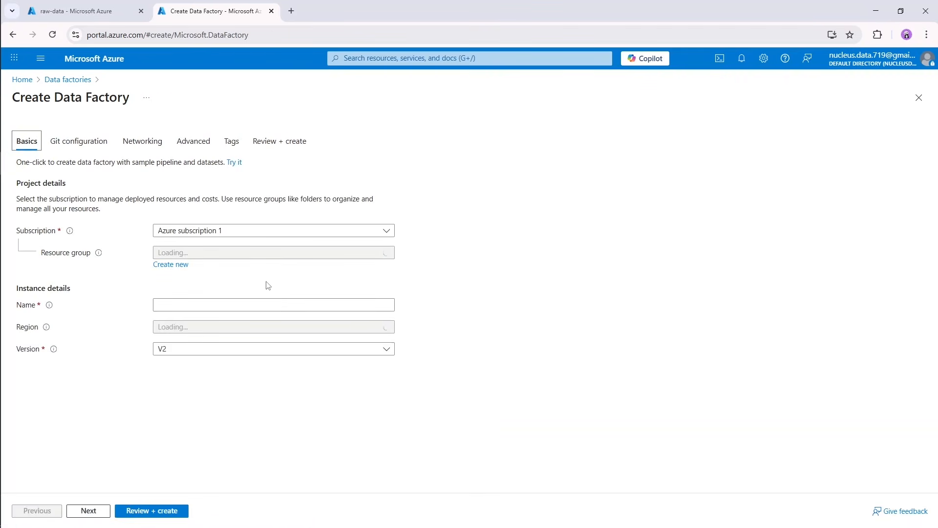
Set the data factory basics to resource group azure-uaenorth-rg, name azureuaenorthfactory, region UAE North and version V2, and proceed to Git configuration.
click(304, 255)
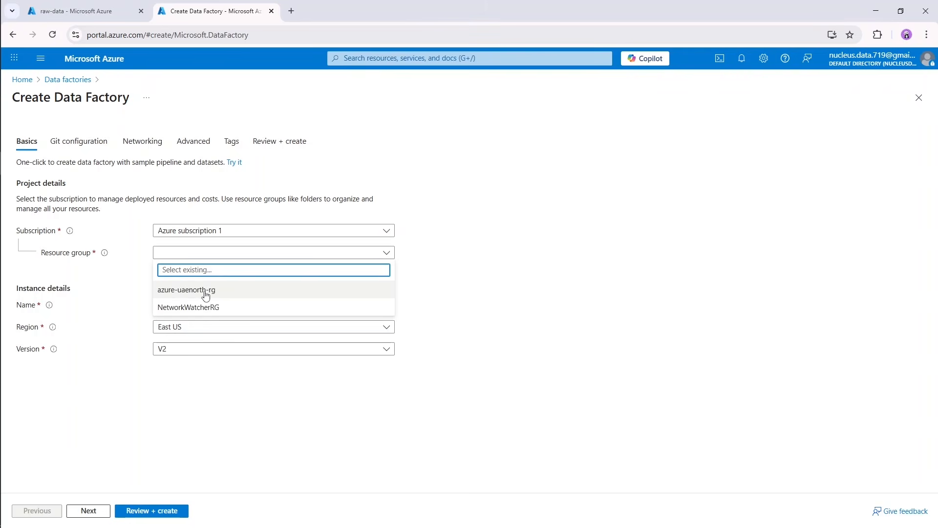
click(206, 292)
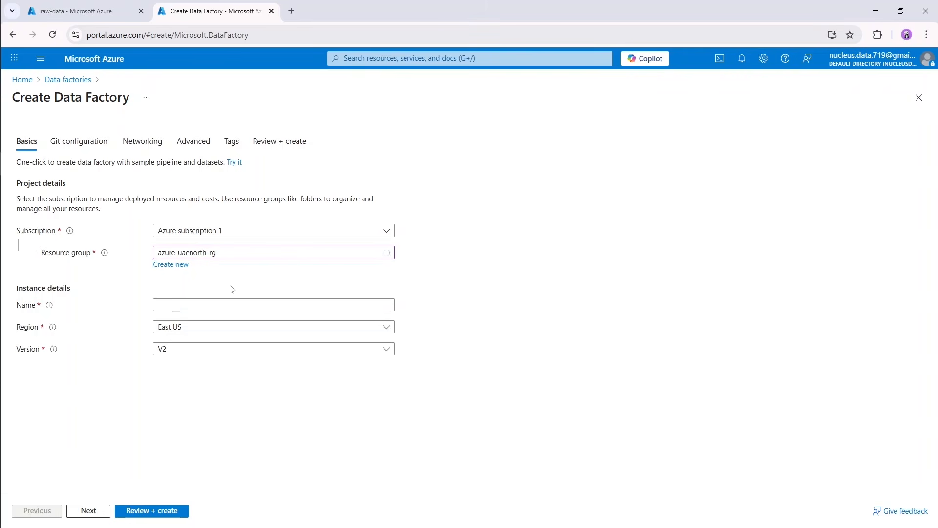
click(211, 305)
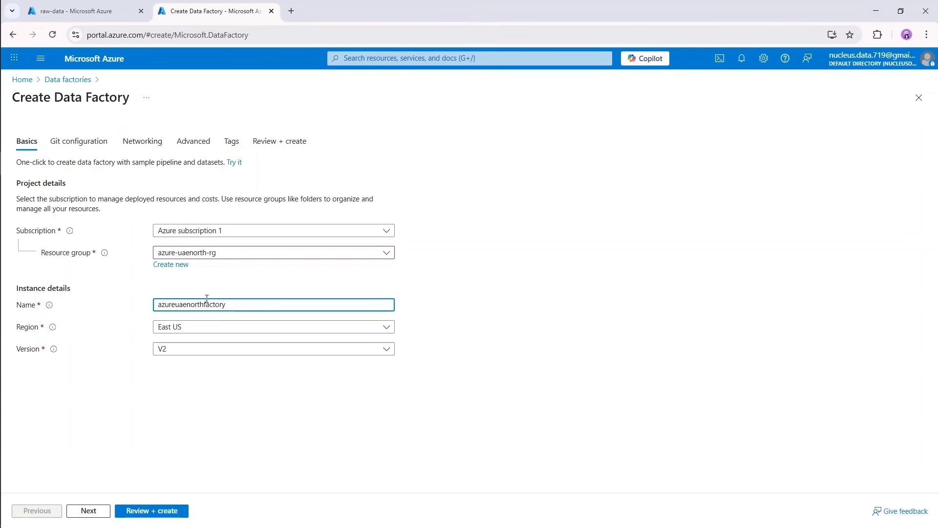
click(220, 325)
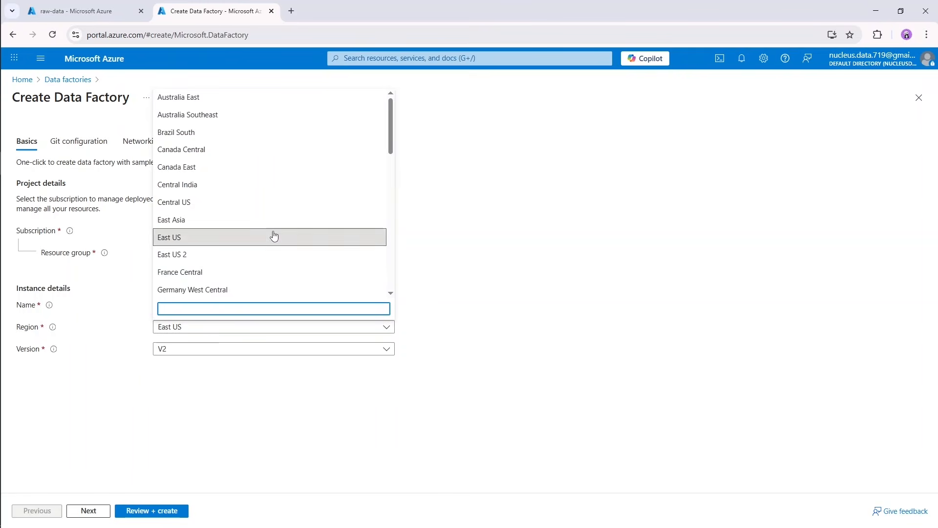
scroll(276, 234, down, 5)
scroll(278, 231, down, 3)
click(235, 168)
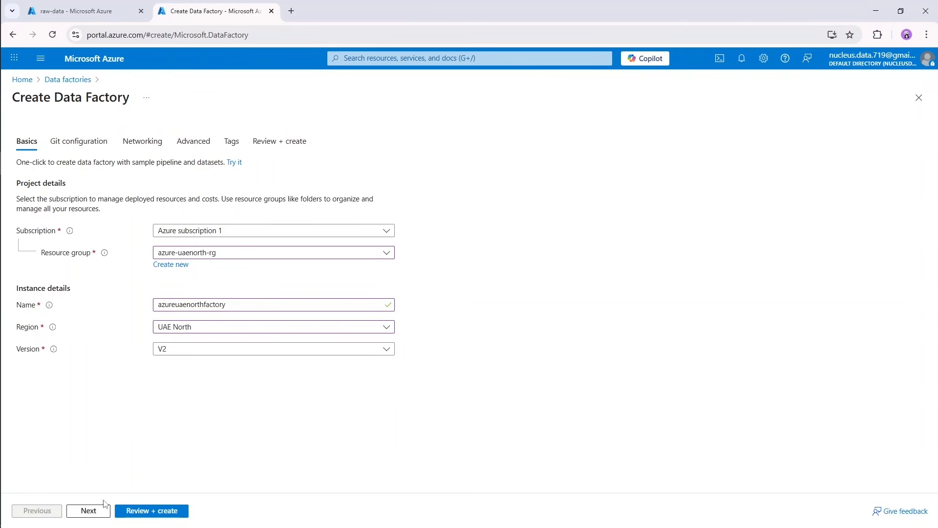
click(89, 511)
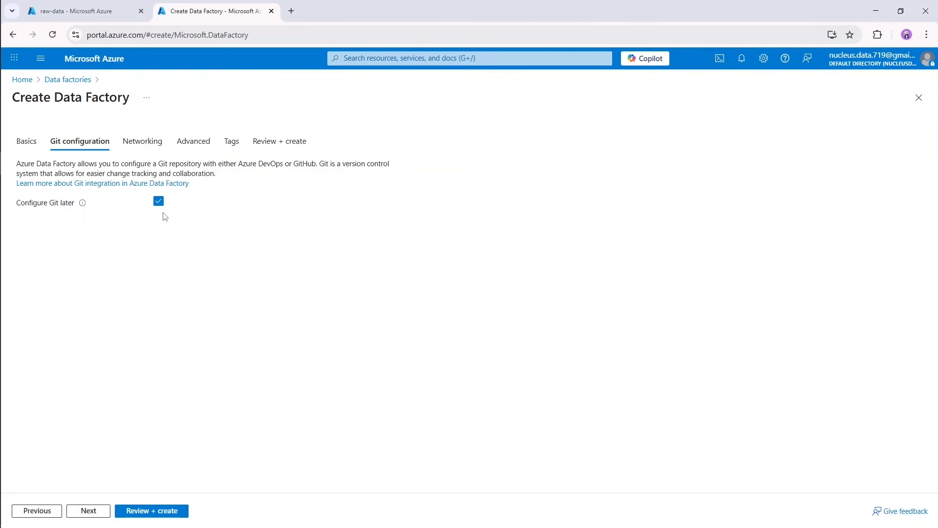
Keep Configure Git later enabled, the managed virtual network off and the Public endpoint connection, and proceed to the Advanced settings.
click(88, 510)
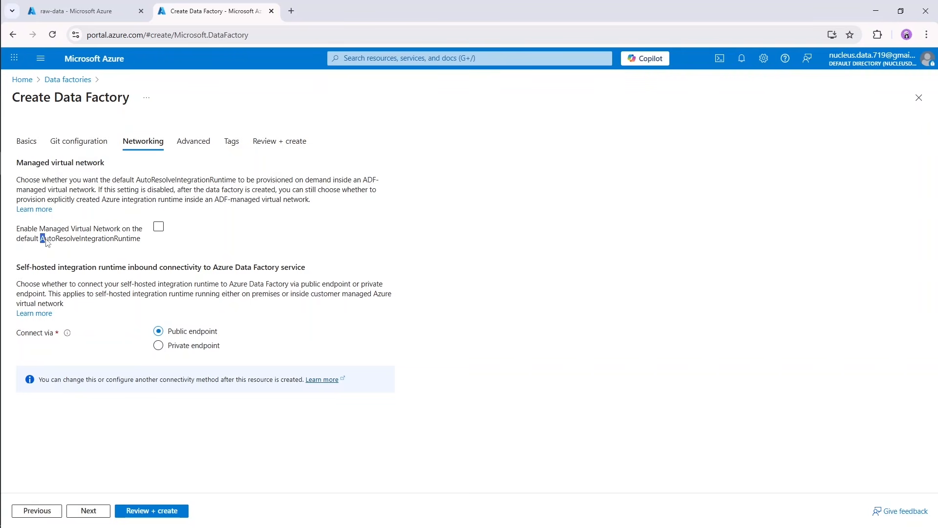
drag(41, 238, 145, 245)
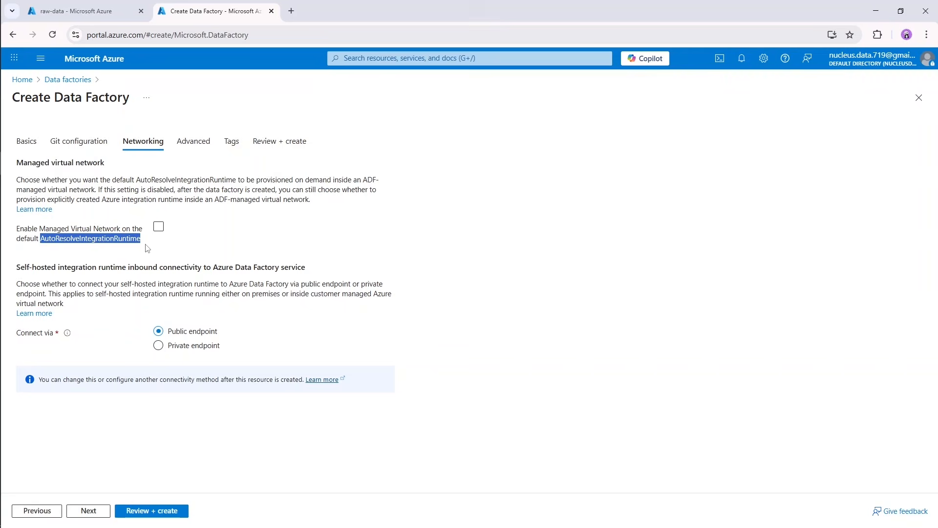
click(185, 250)
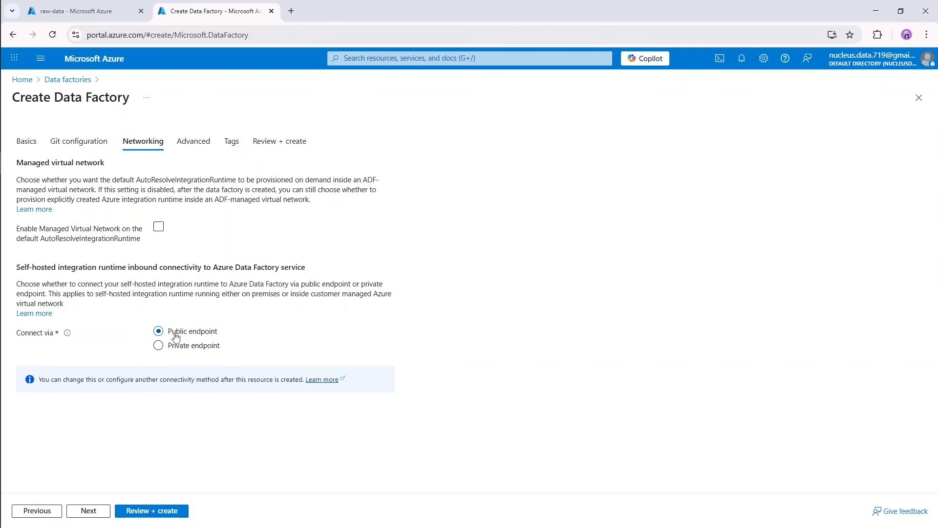
click(88, 511)
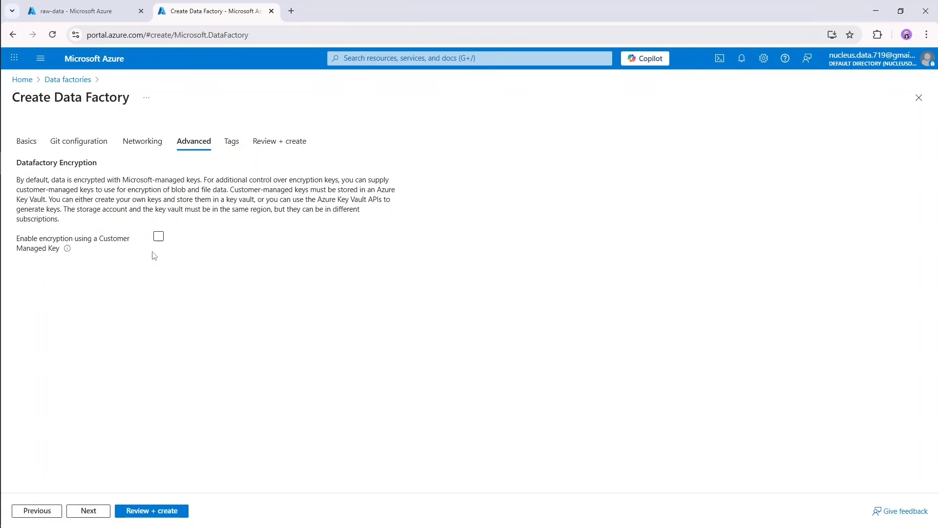
Leave customer-managed key encryption disabled and the tags empty, and create the data factory after validation.
click(158, 237)
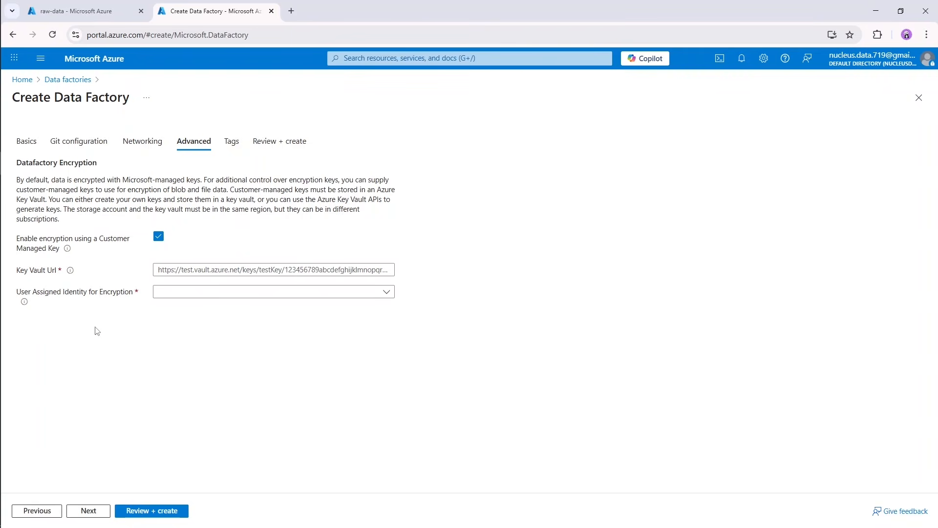
click(158, 237)
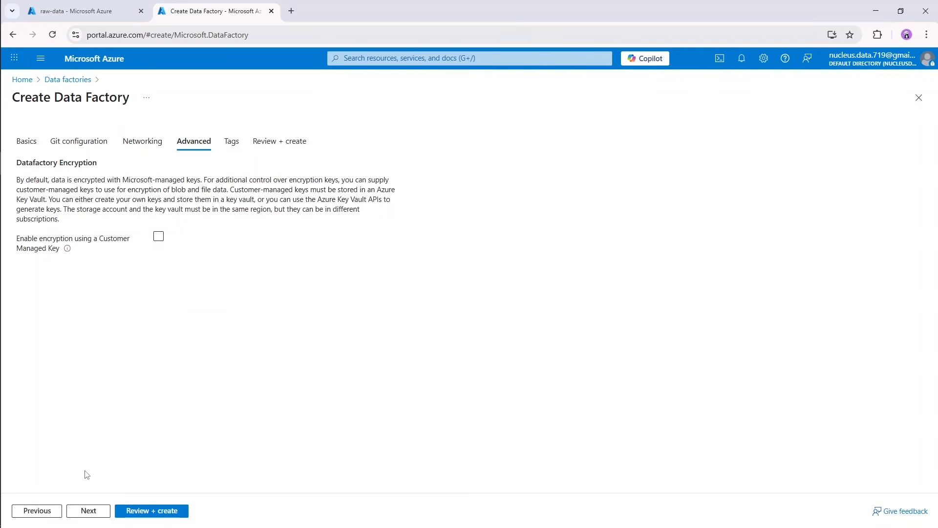
click(91, 512)
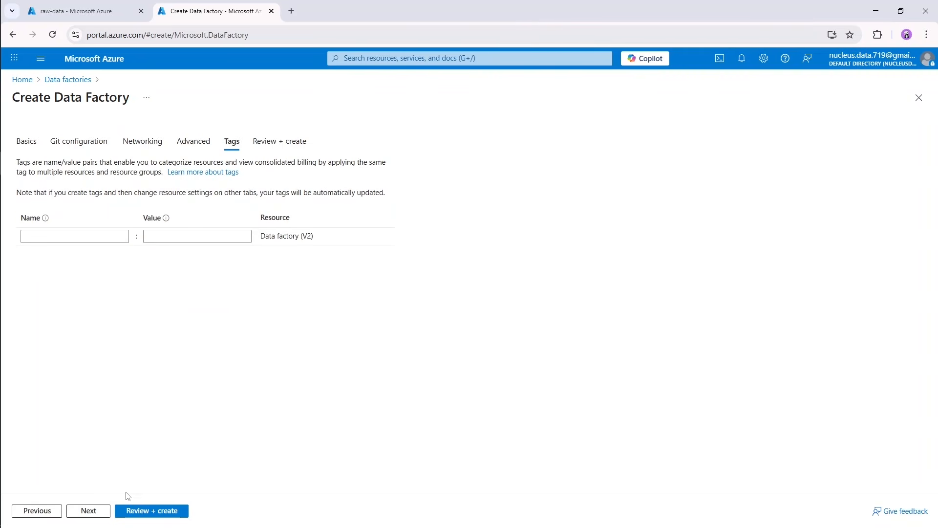
click(104, 511)
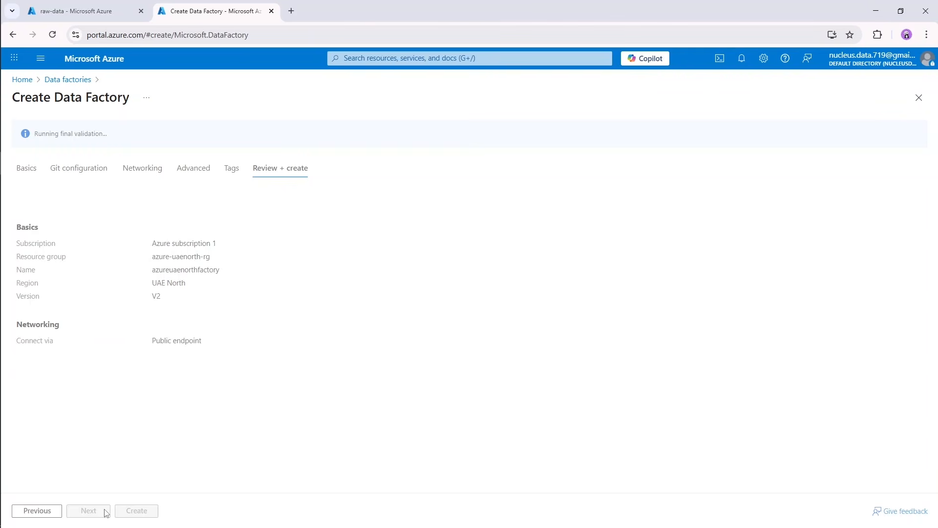
click(146, 511)
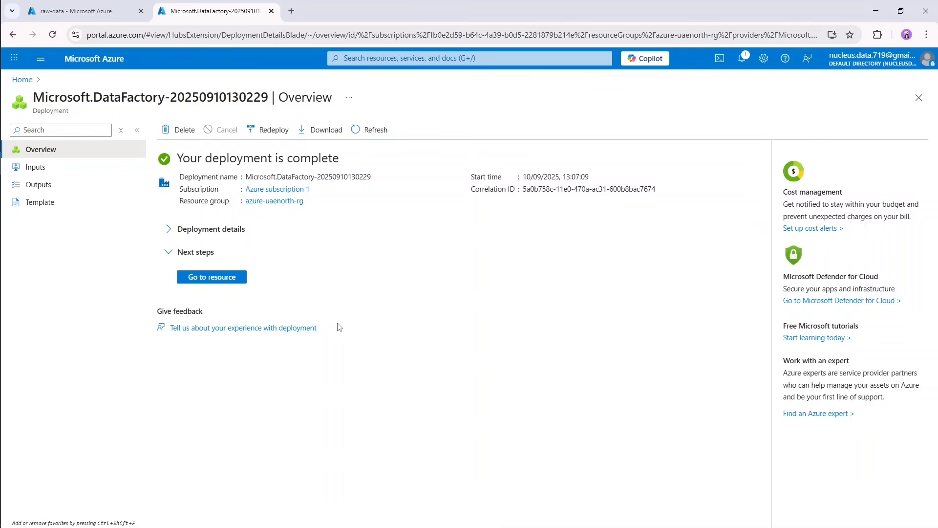
Open the deployed azureuaenorthfactory from the azure-uaenorth-rg resource group and launch Azure Data Factory Studio.
click(225, 278)
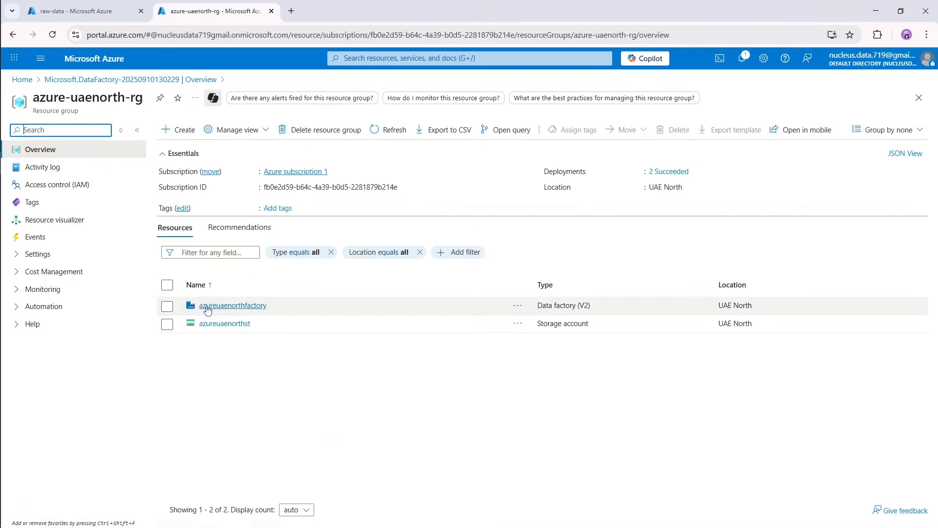
click(225, 308)
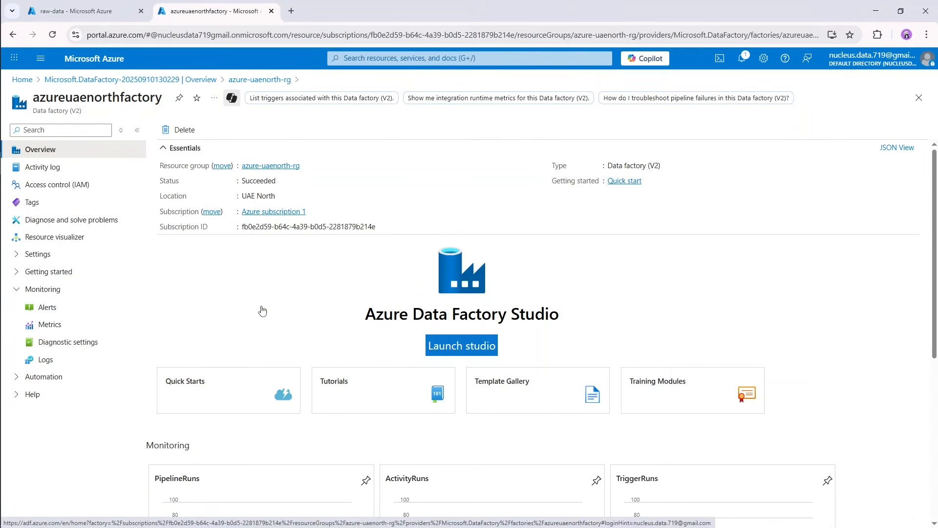
click(449, 345)
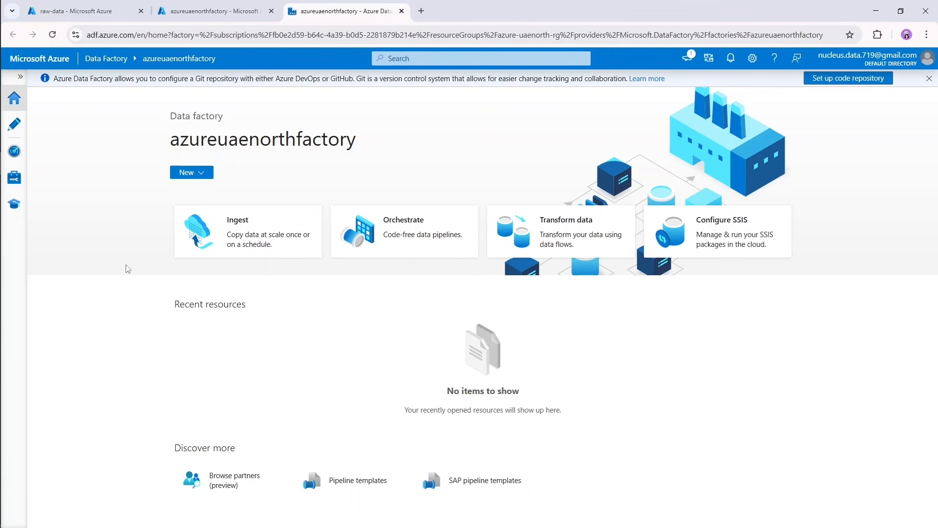
Expand the studio's navigation labels, check which kinds of new items can be created, and open the Author workspace.
click(20, 77)
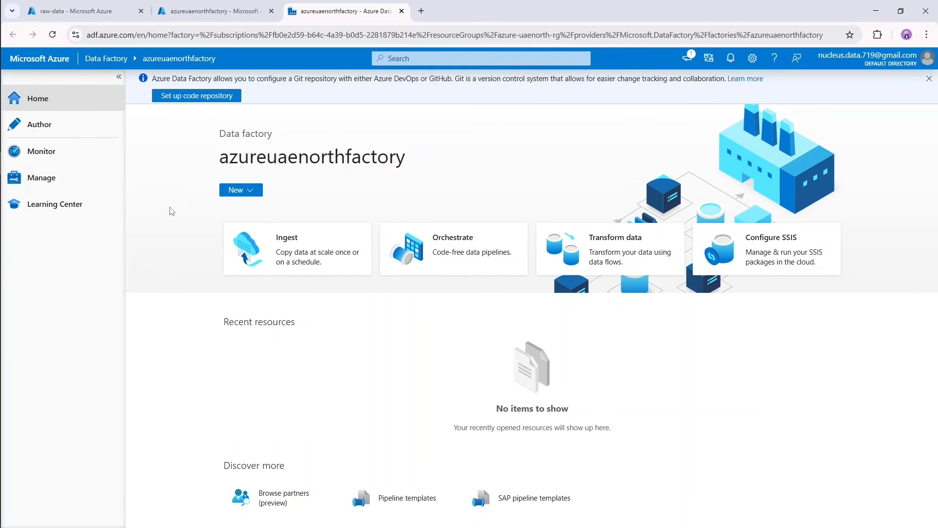
click(255, 193)
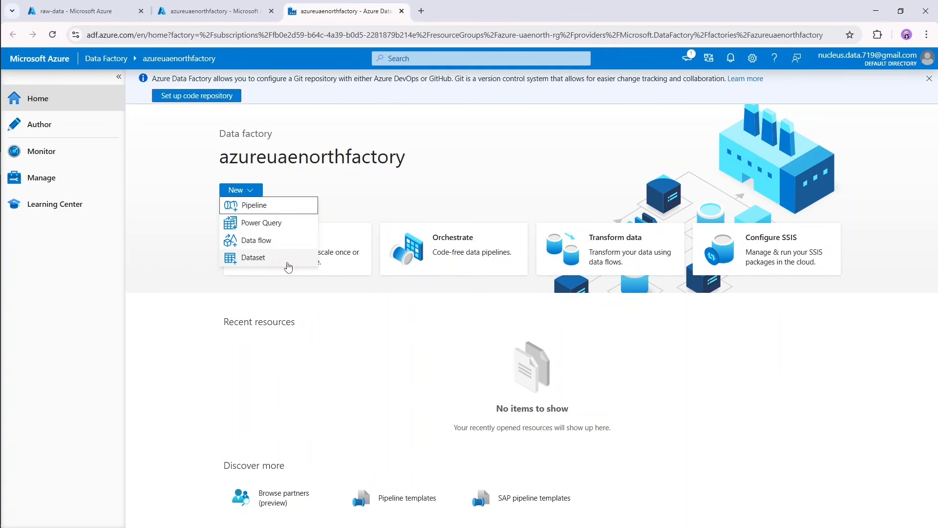
click(187, 309)
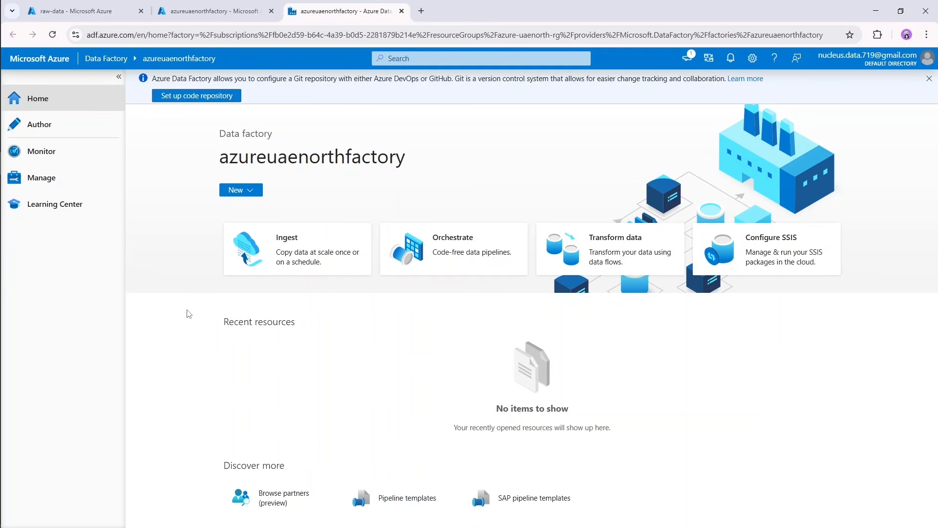
click(33, 133)
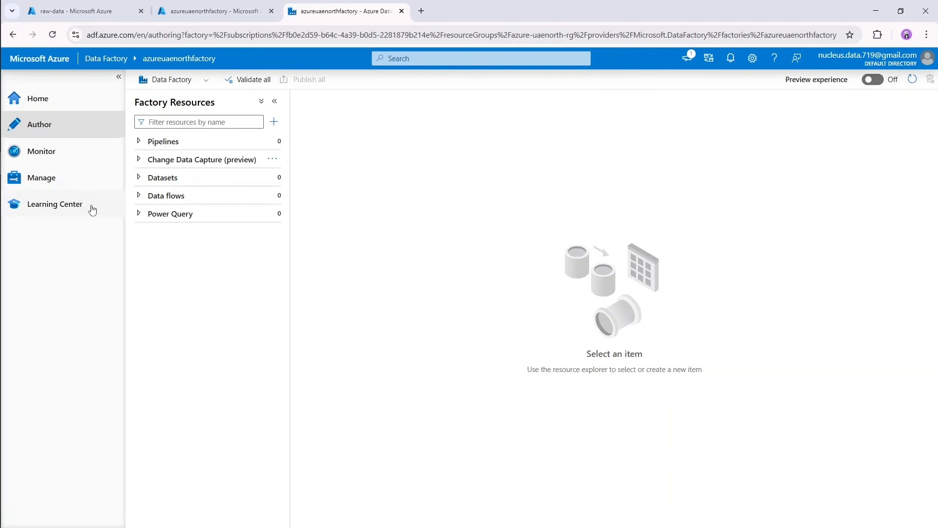
Look through the Monitor pipeline runs, the Manage pages for linked services, Microsoft Purview and ADF in Microsoft Fabric, and the Learning Center.
click(70, 152)
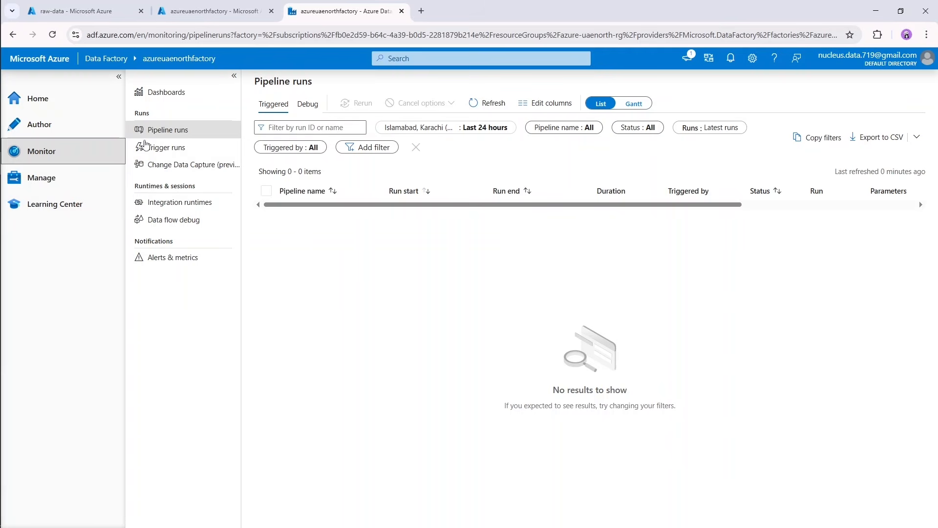
click(65, 189)
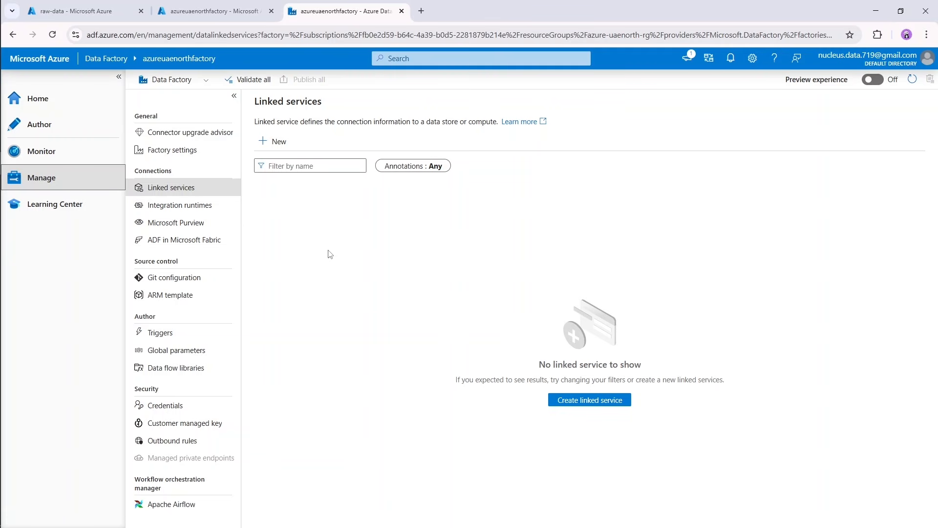
click(192, 228)
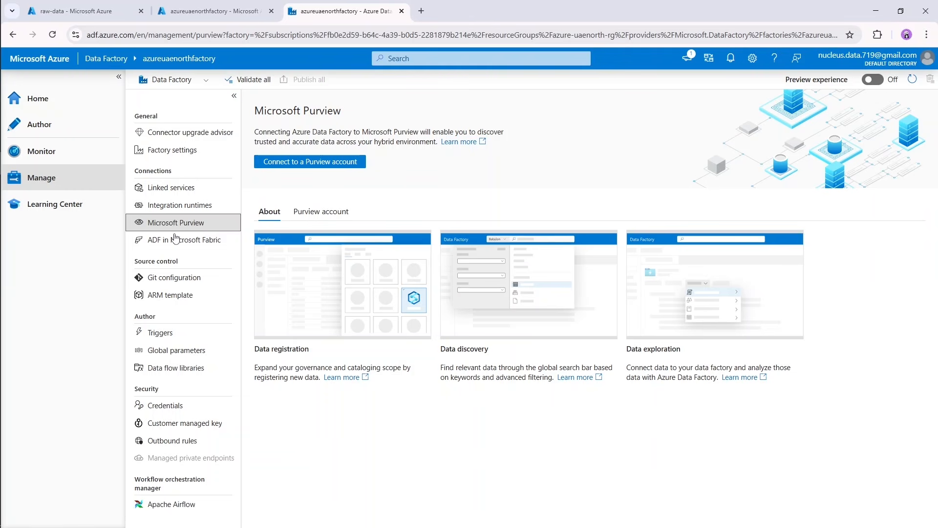
click(174, 247)
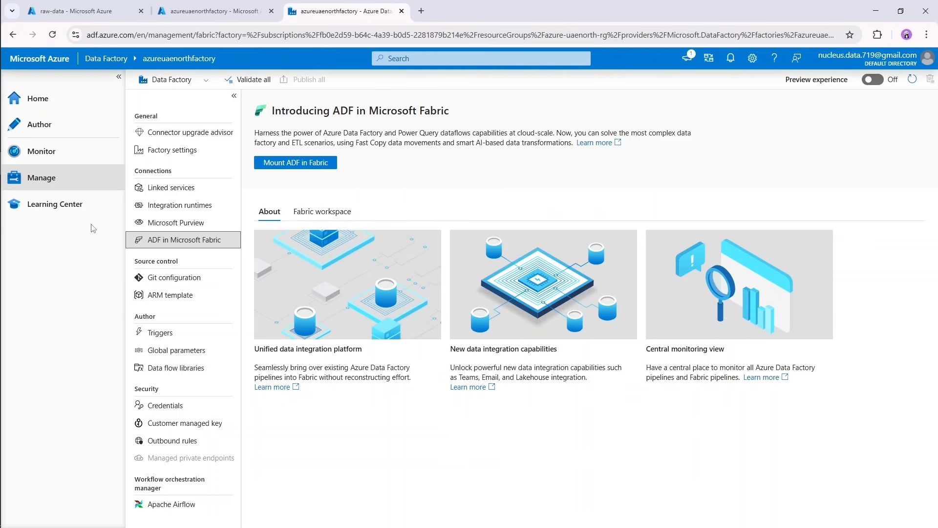
click(77, 205)
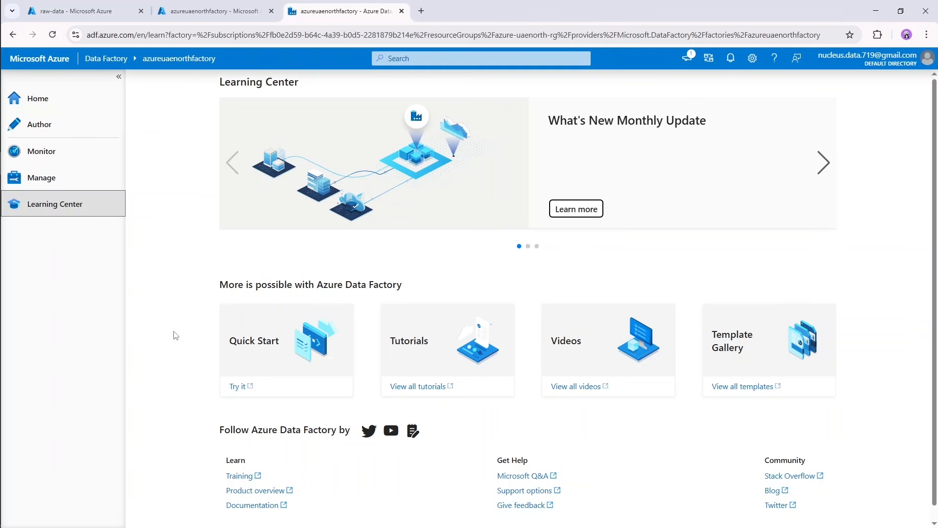
scroll(180, 337, down, 1)
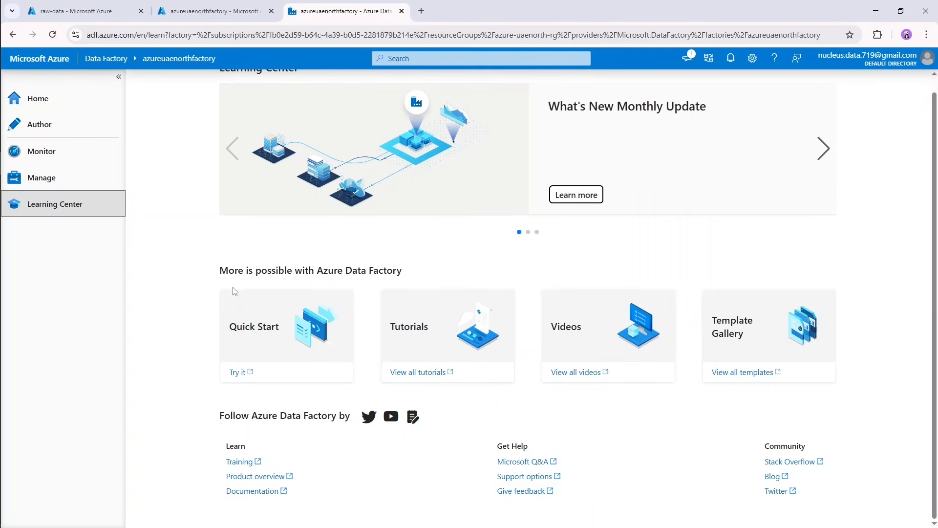
scroll(200, 281, up, 1)
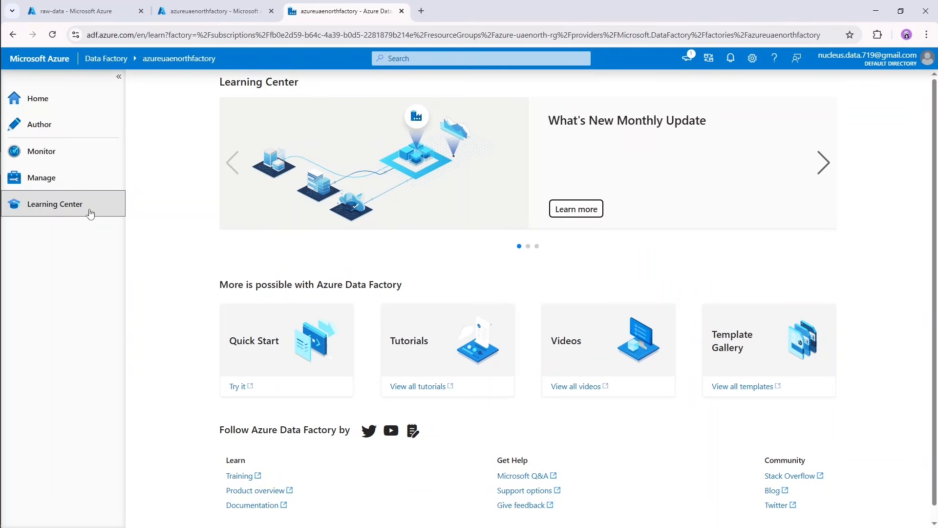
Check the factory's Git configuration page, switch to GitHub in a new browser tab and start creating a new repository.
click(87, 184)
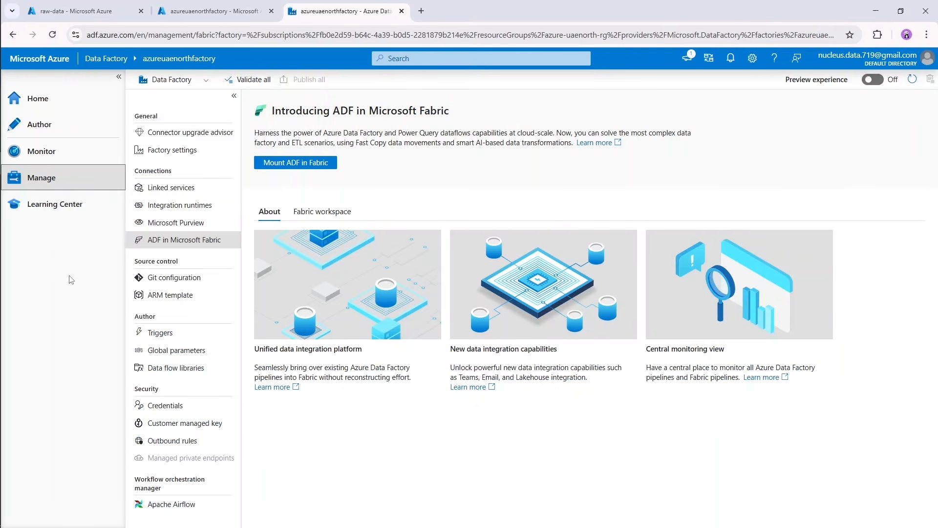
click(166, 282)
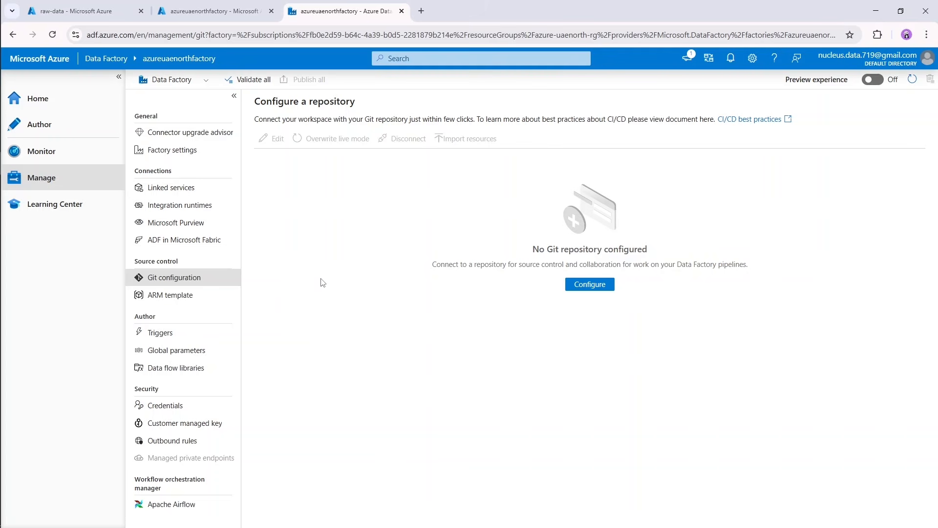
click(422, 11)
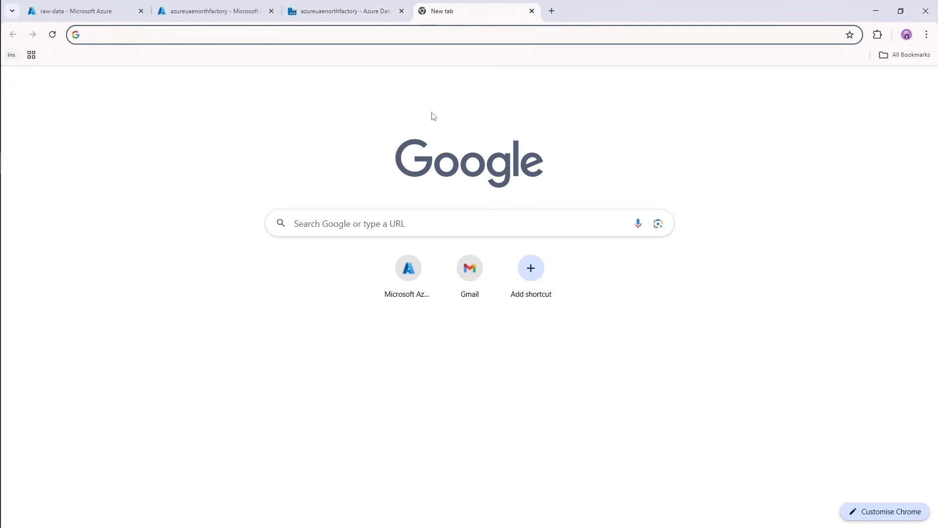
text(git)
key(Return)
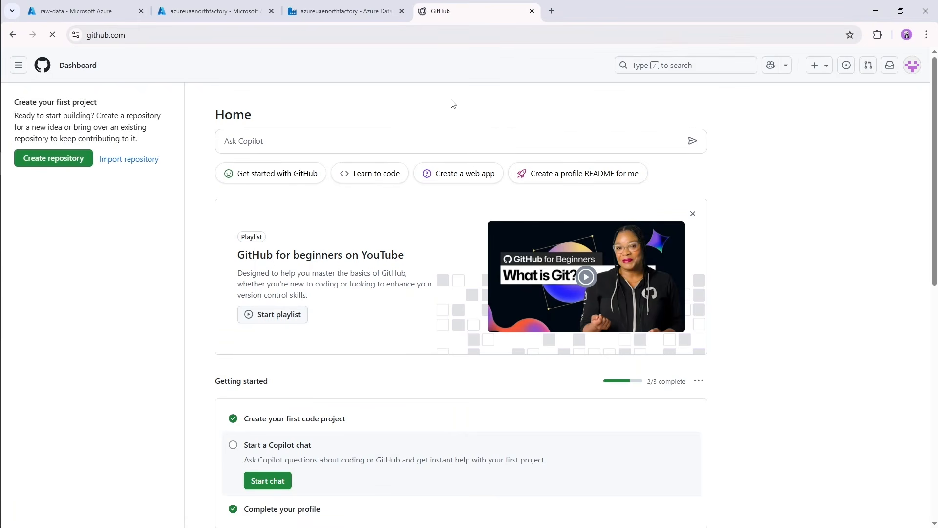
click(55, 161)
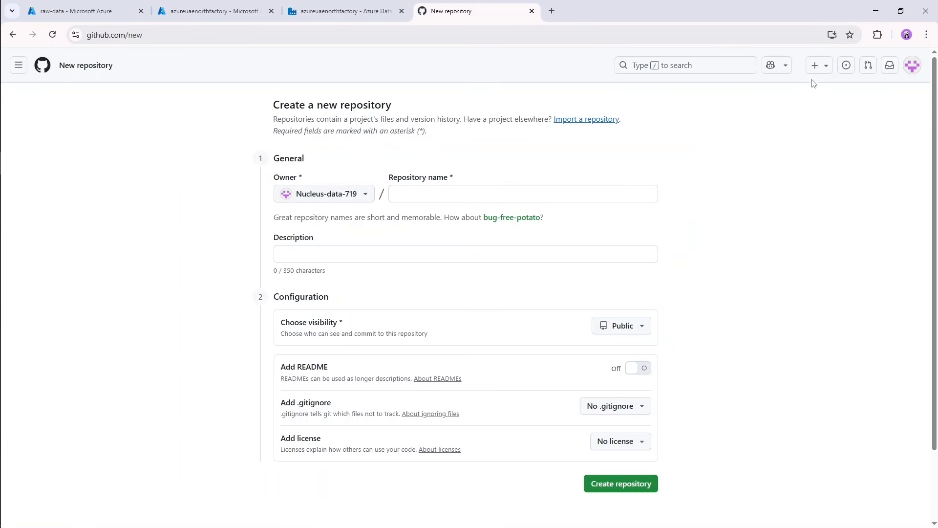
click(826, 69)
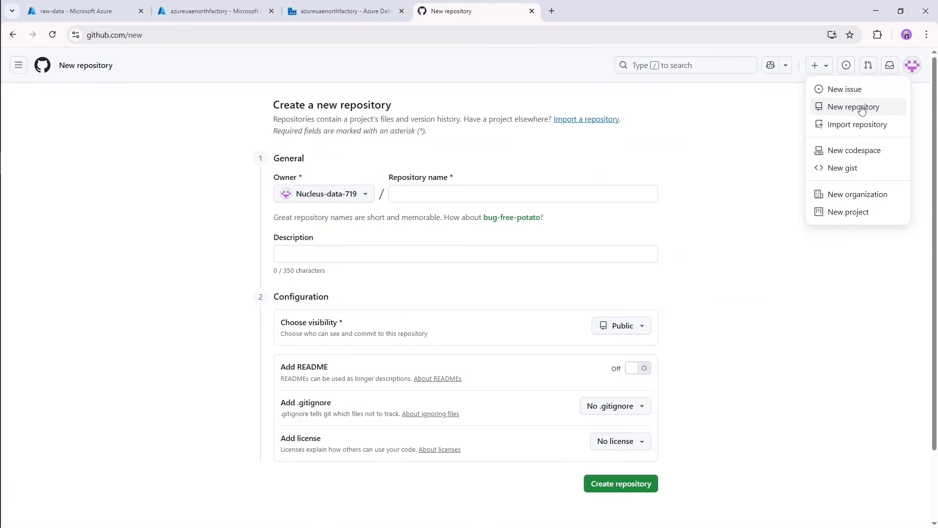
click(758, 129)
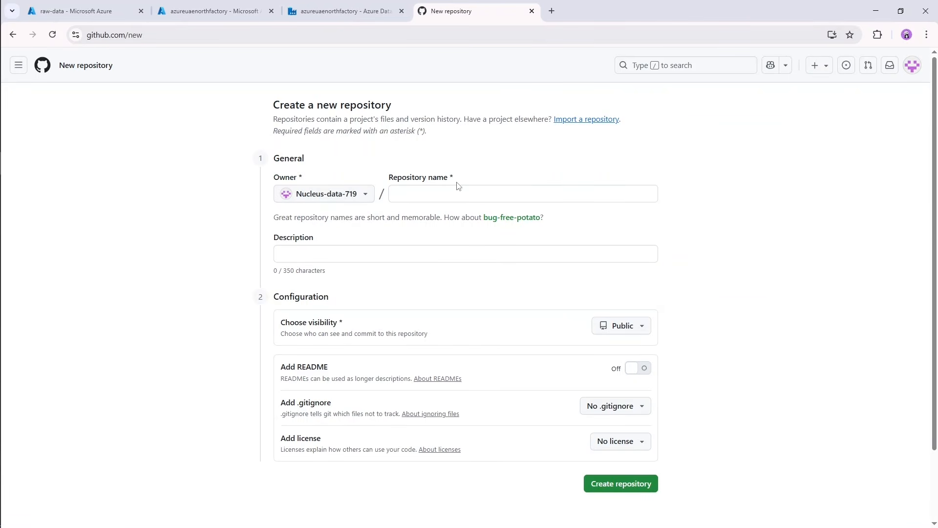
Name the new GitHub repository azure-uae-north-repository.
click(448, 191)
text(az)
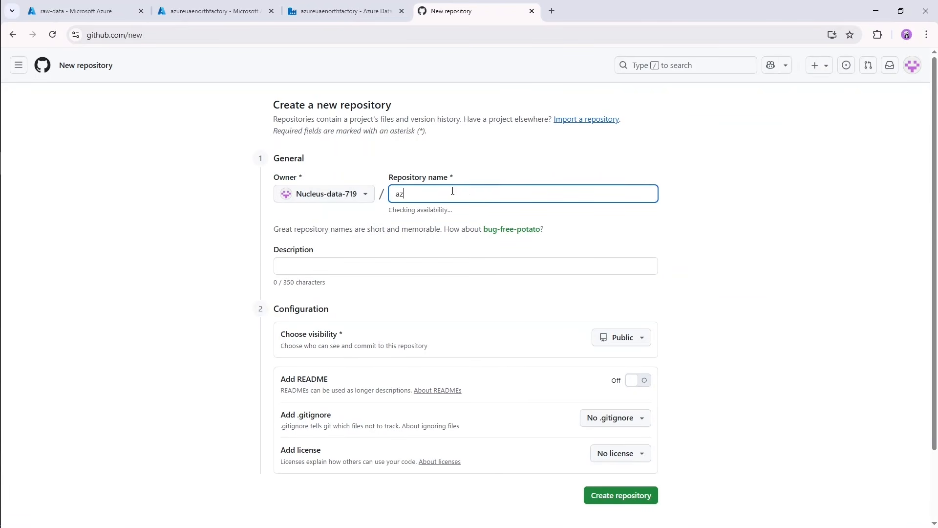
text(ureuae)
key(BackSpace)
key(BackSpace)
text(-uae-north-)
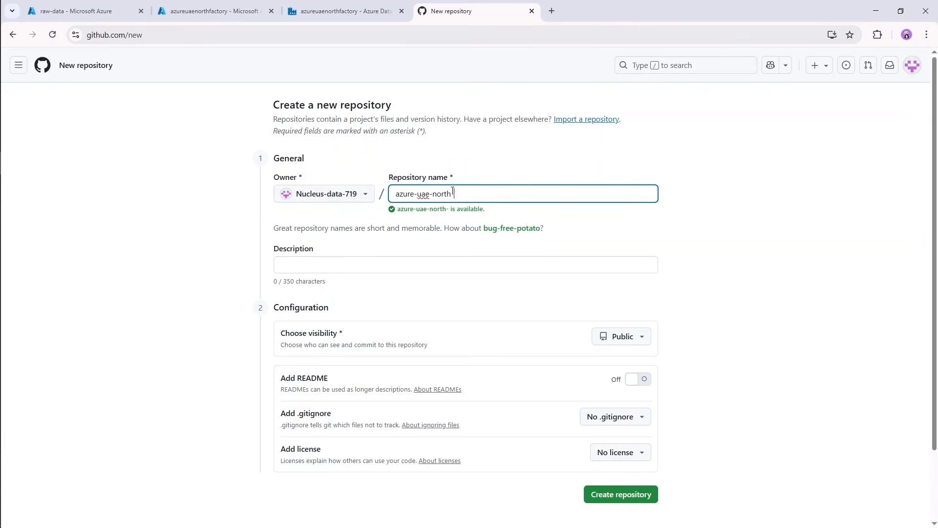
text(reposi)
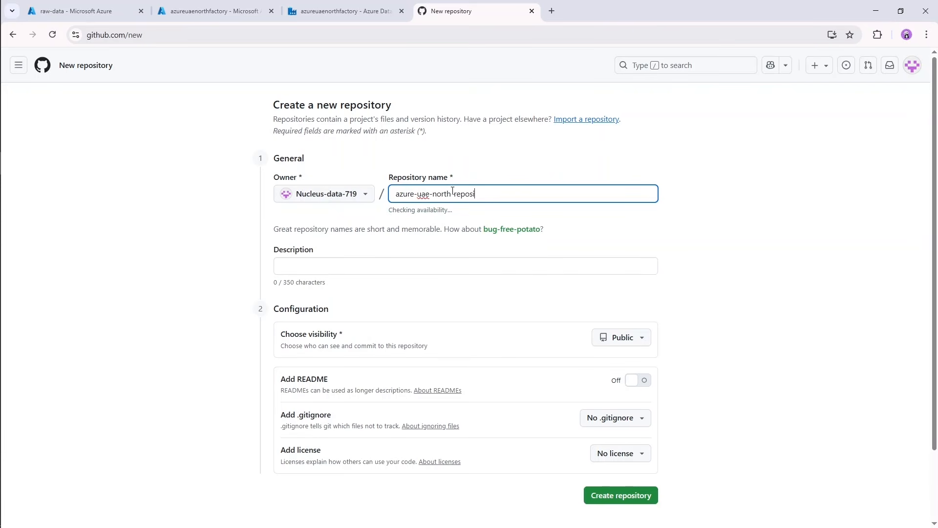
text(tory)
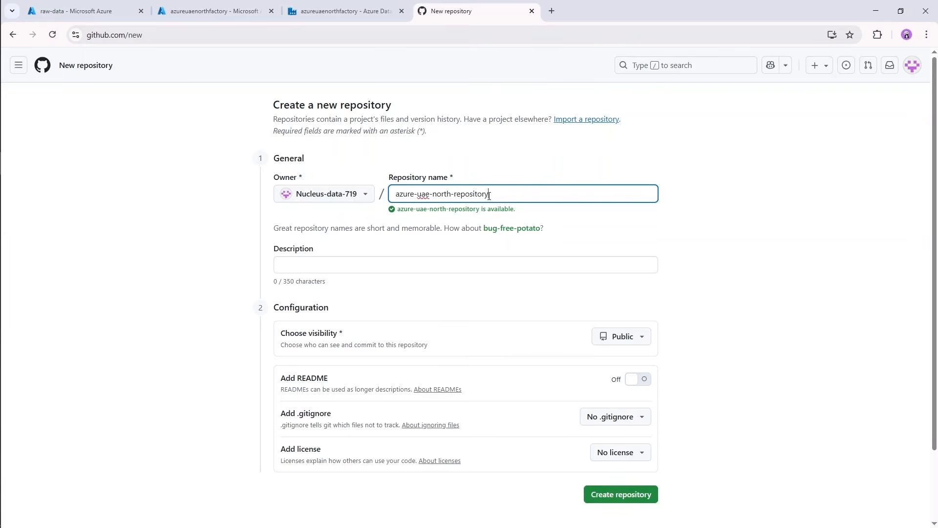
click(556, 163)
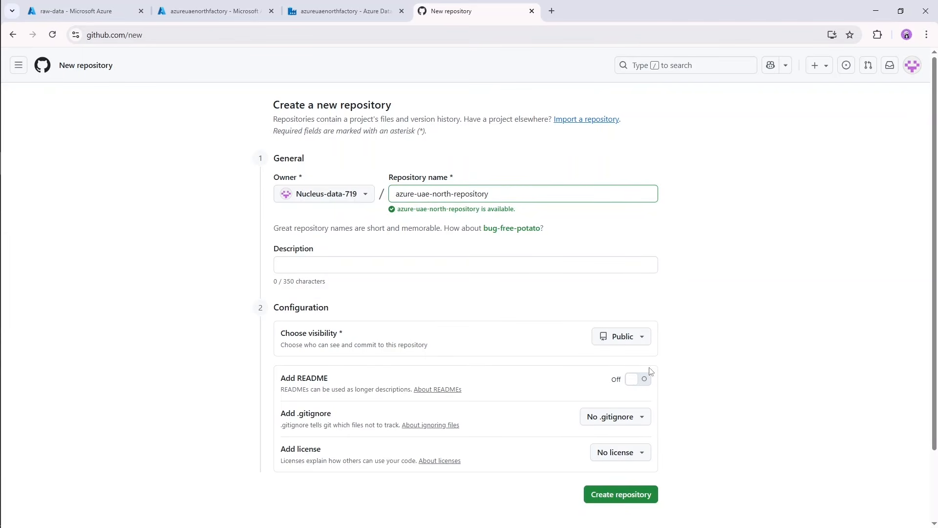
Set the repository's visibility to Private and create it without a README, .gitignore or license.
click(640, 337)
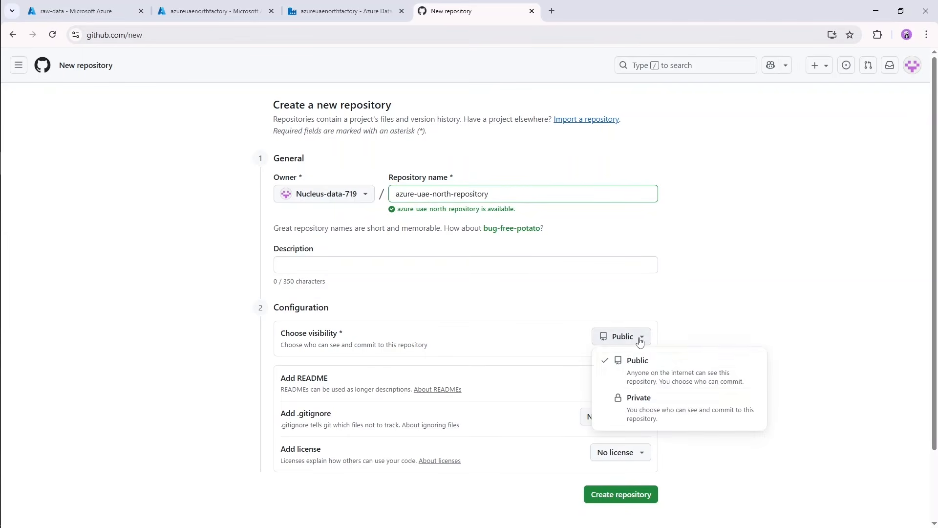
click(689, 406)
scroll(702, 382, down, 2)
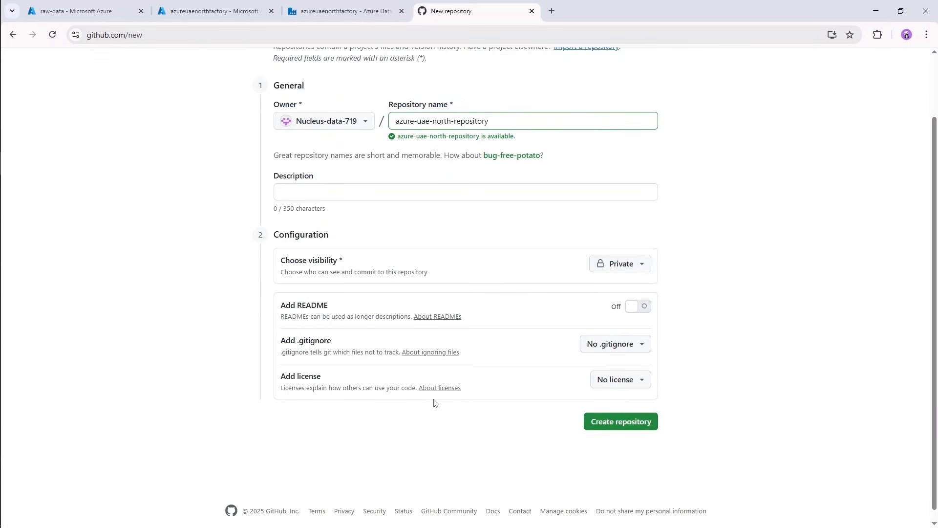
click(631, 423)
scroll(706, 367, up, 2)
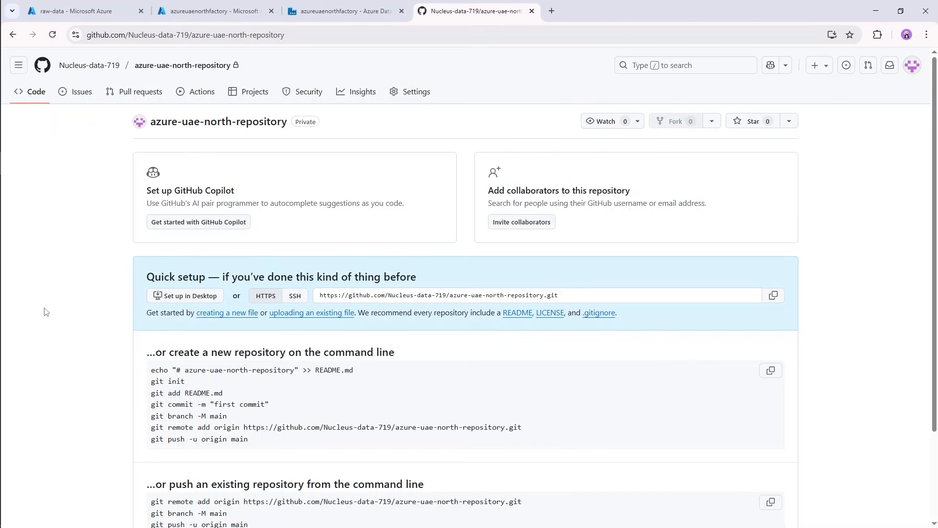
Switch to File Explorer, open Git Bash in the CRM+Sales+Opportunities folder and initialize a Git repository with git init.
mouse_move(1, 198)
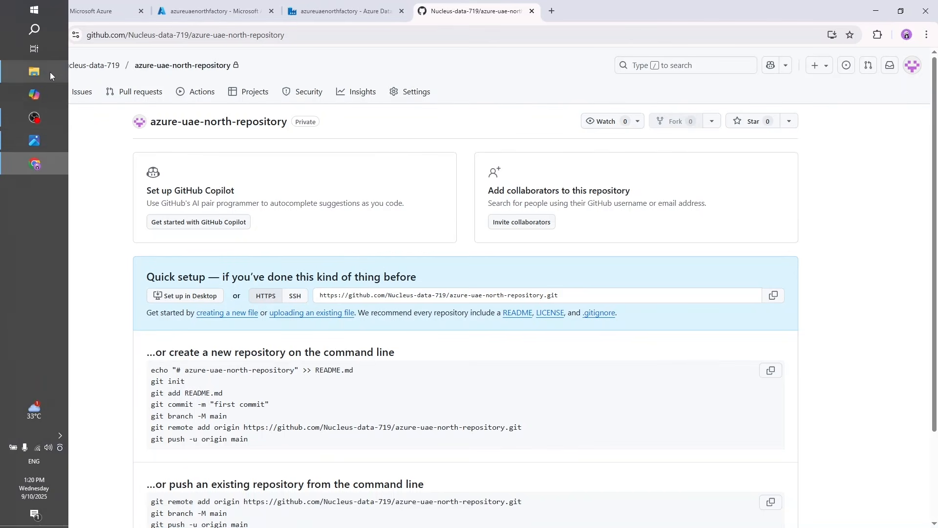
click(49, 71)
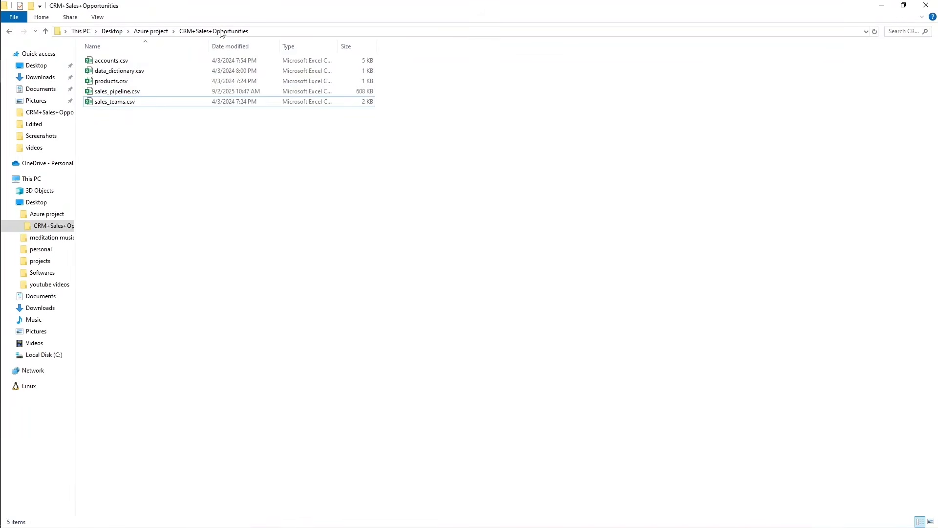
right_click(160, 163)
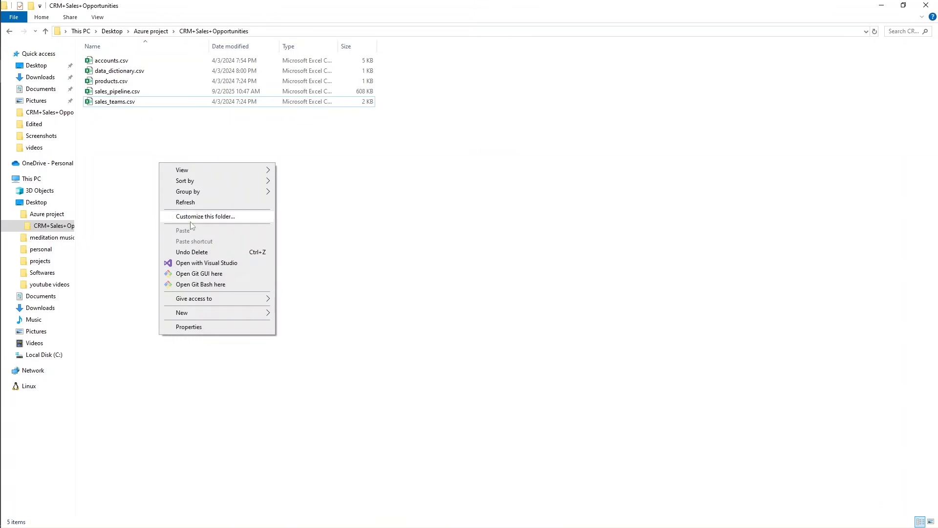
click(197, 286)
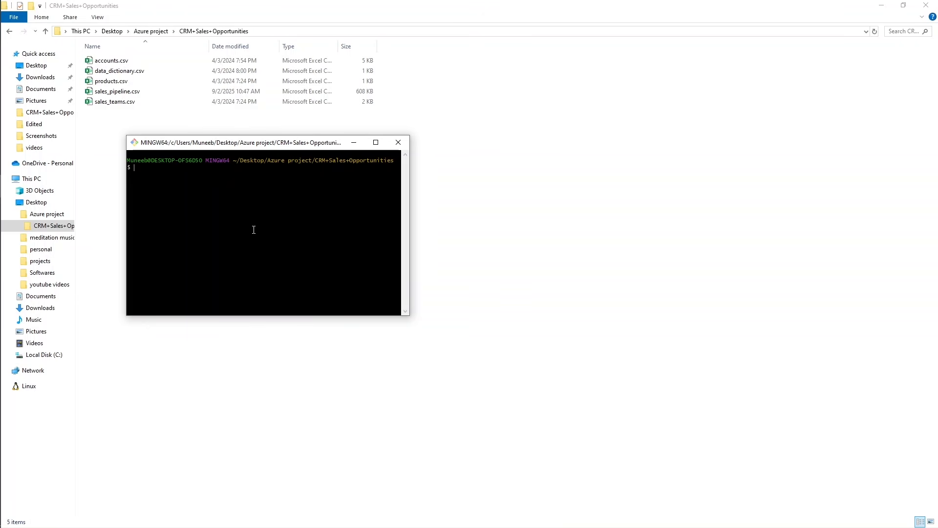
text(git init)
key(Return)
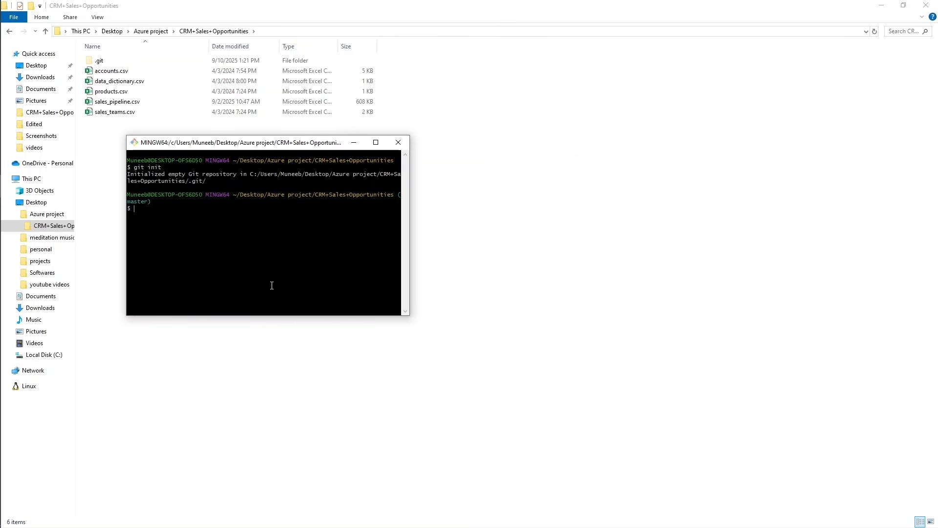
Stage all files in the folder with git add.
text(git add)
text(.)
key(Return)
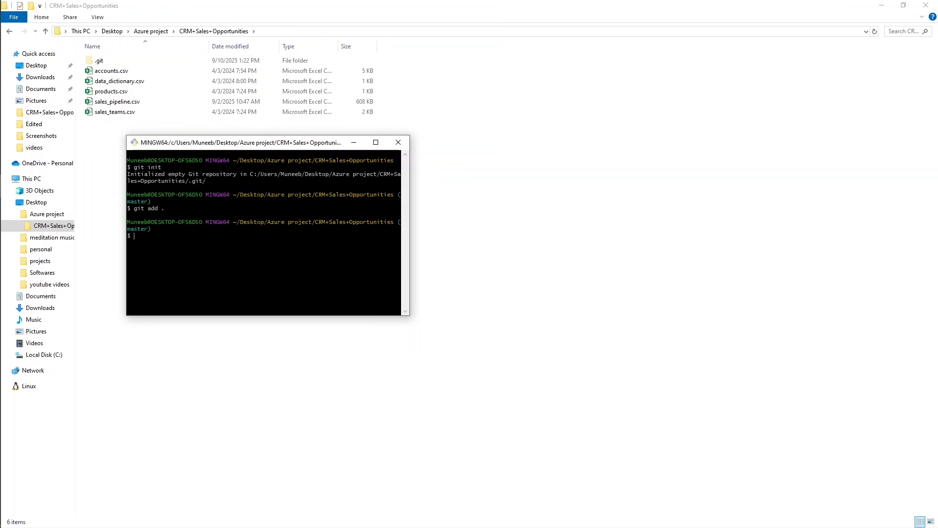
Commit the staged files with git commit -m "Initial Commit", correcting the misspelled command.
text(gi)
text(t commin)
text(t -m "Initial Commit")
key(Left)
text(Initial Commit)
key(Return)
key(Up)
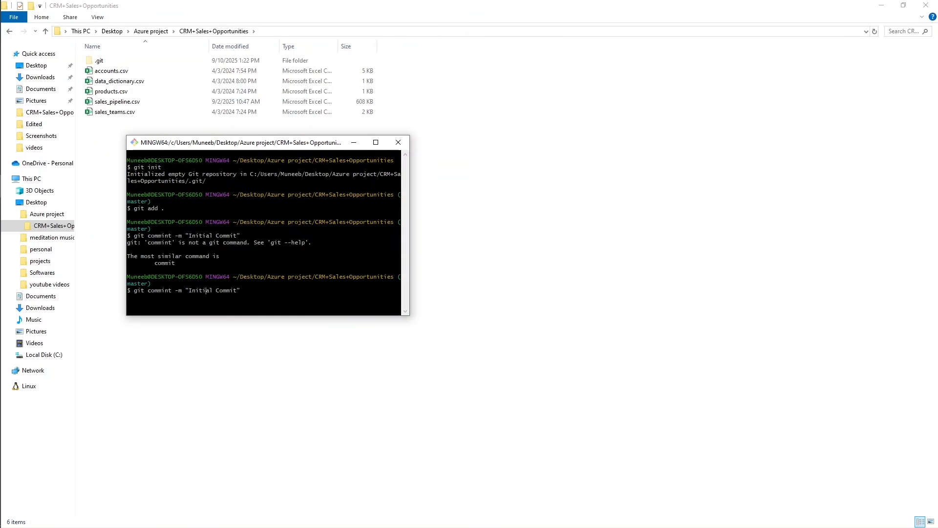
key(BackSpace)
key(Return)
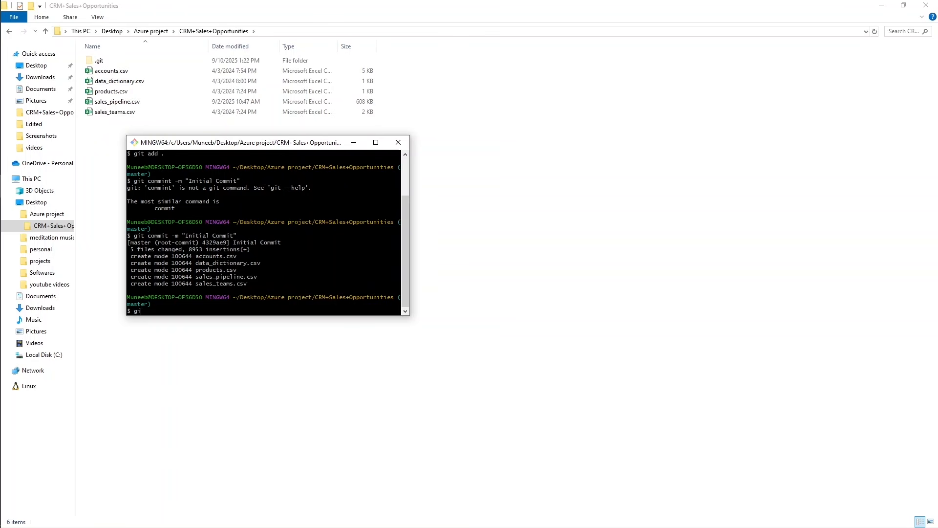
Rename the current branch to main with git branch -M main.
text(git branch -M main)
key(Return)
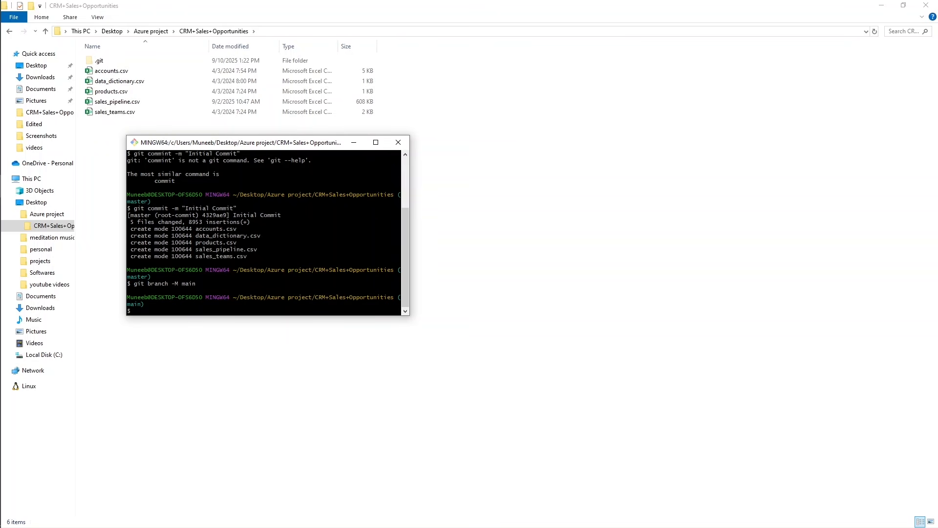
Add the azure-uae-north-repository HTTPS URL from GitHub as the remote using git remote add origin in Git Bash.
text(git remote add origin)
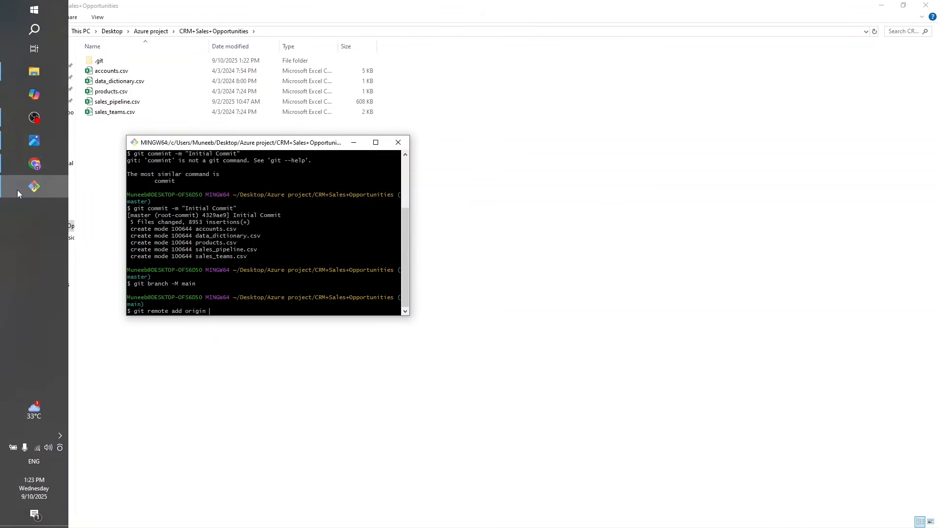
click(34, 164)
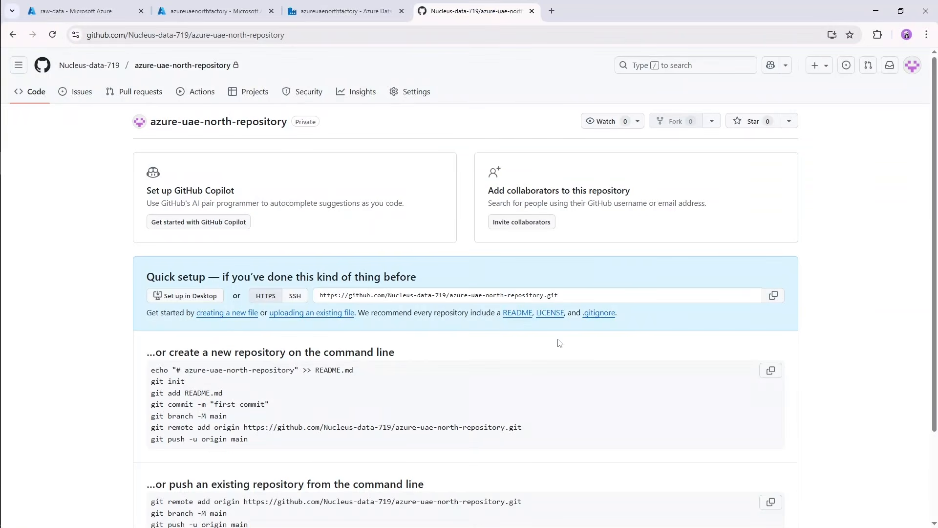
drag(152, 383, 258, 451)
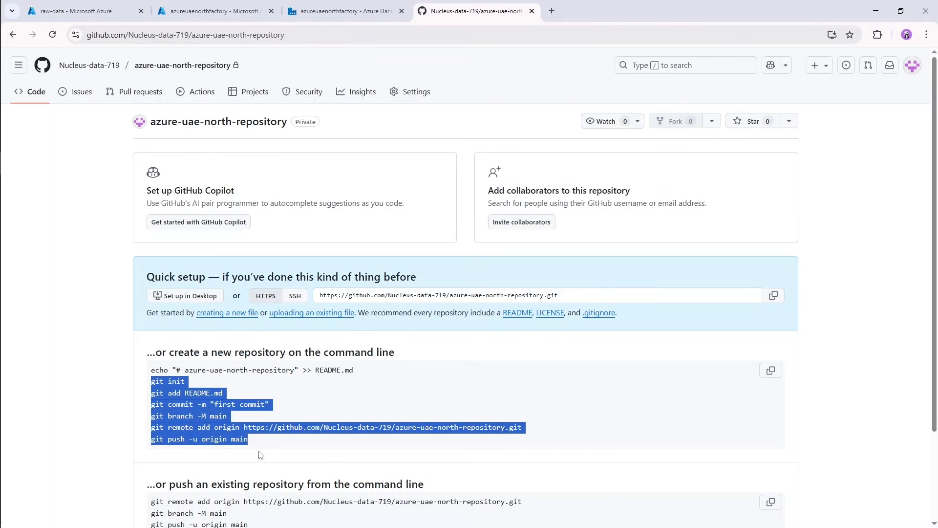
triple_click(201, 416)
click(875, 193)
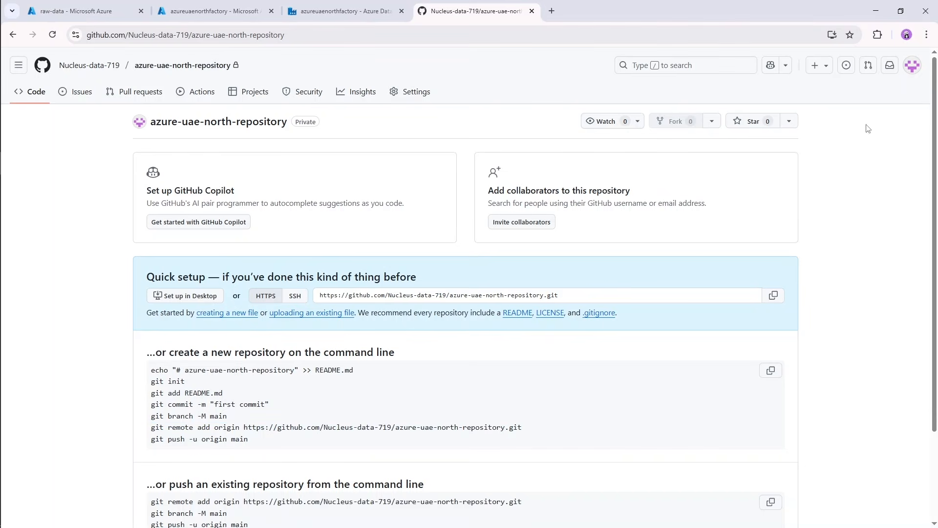
click(876, 11)
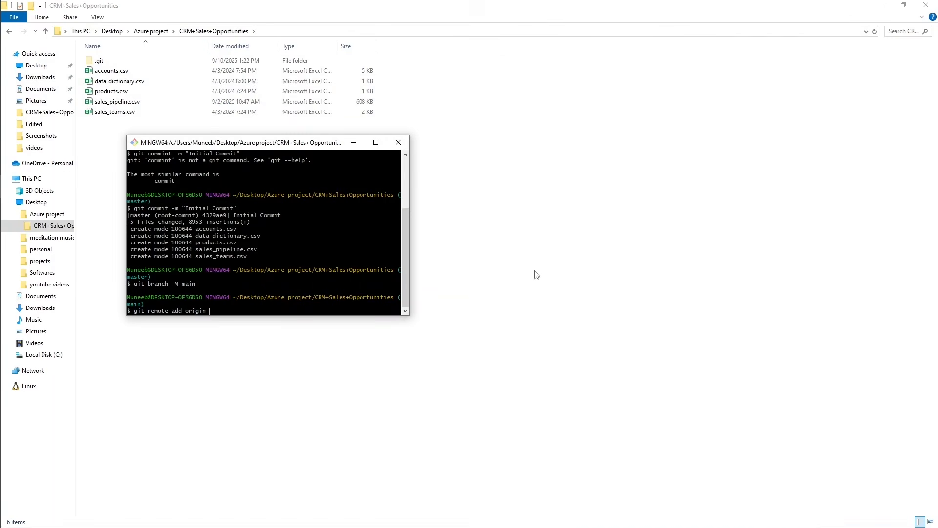
right_click(210, 312)
click(252, 342)
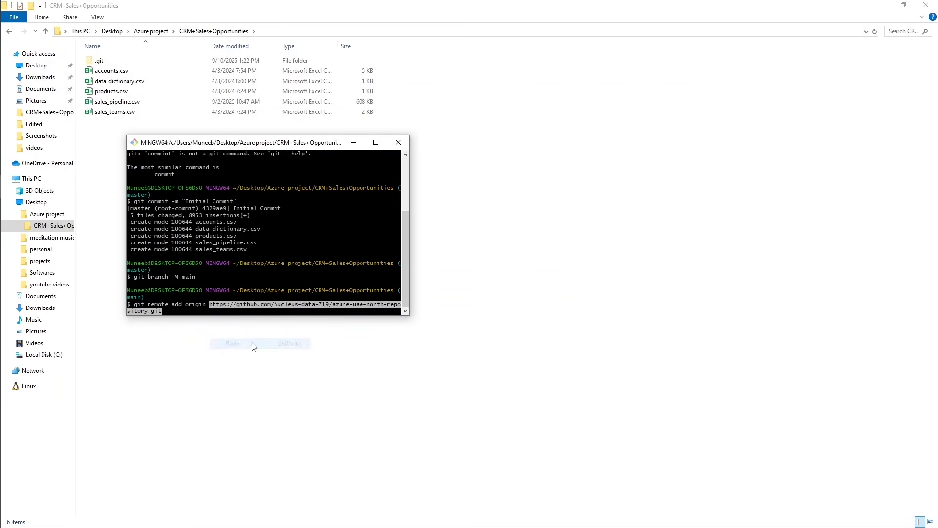
key(Return)
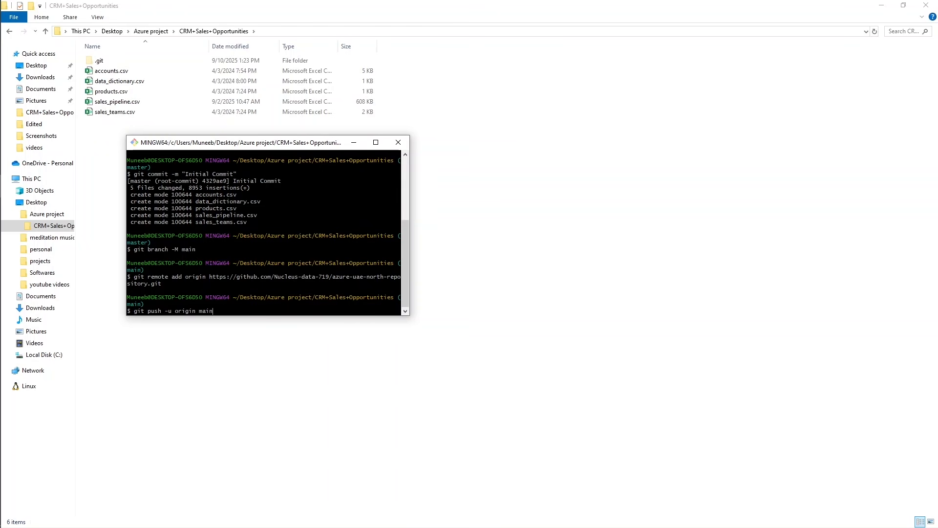
Push the main branch to the remote with git push -u origin main, then minimize Git Bash.
key(Return)
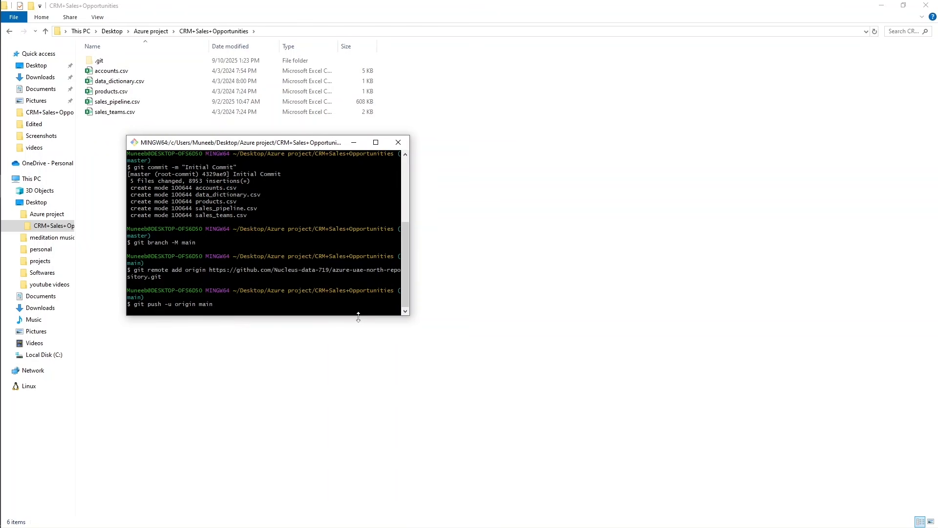
drag(358, 317, 358, 365)
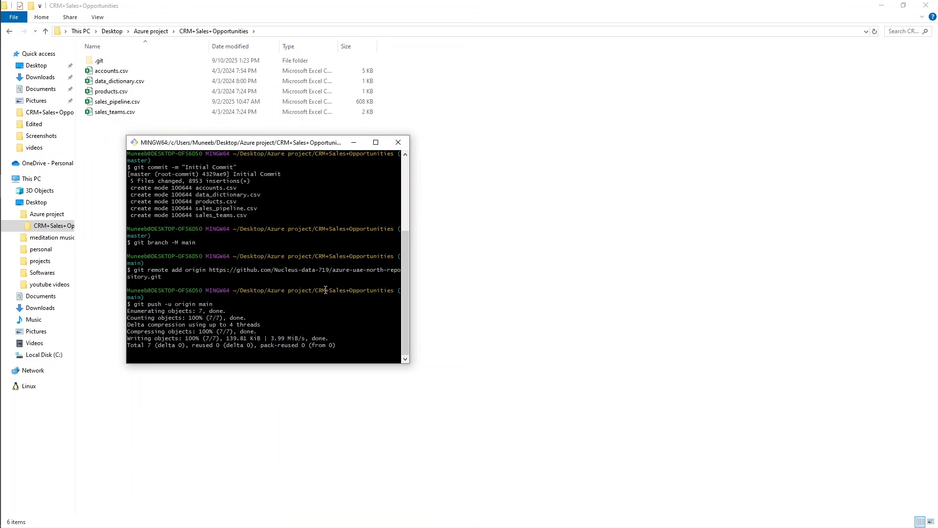
click(353, 142)
Switch to Chrome and reload the azure-uae-north-repository page on GitHub to check the pushed files.
mouse_move(24, 139)
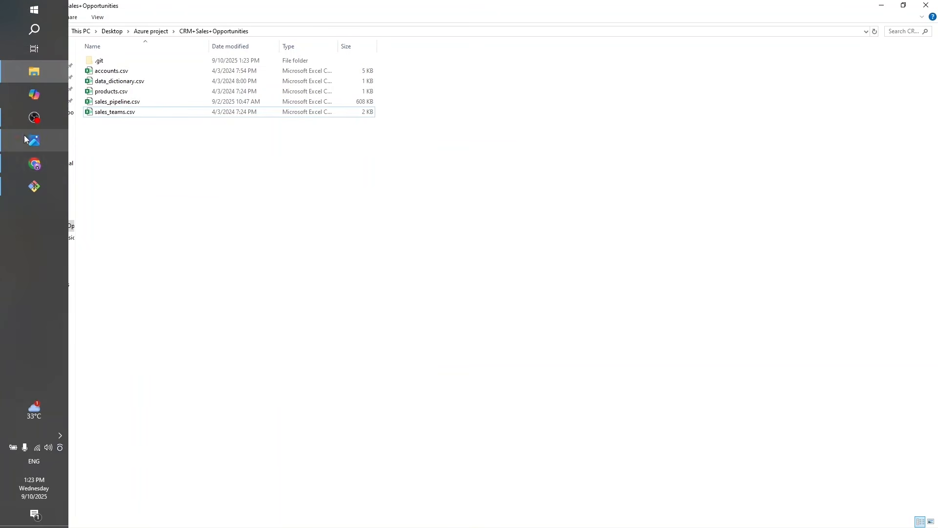
click(35, 165)
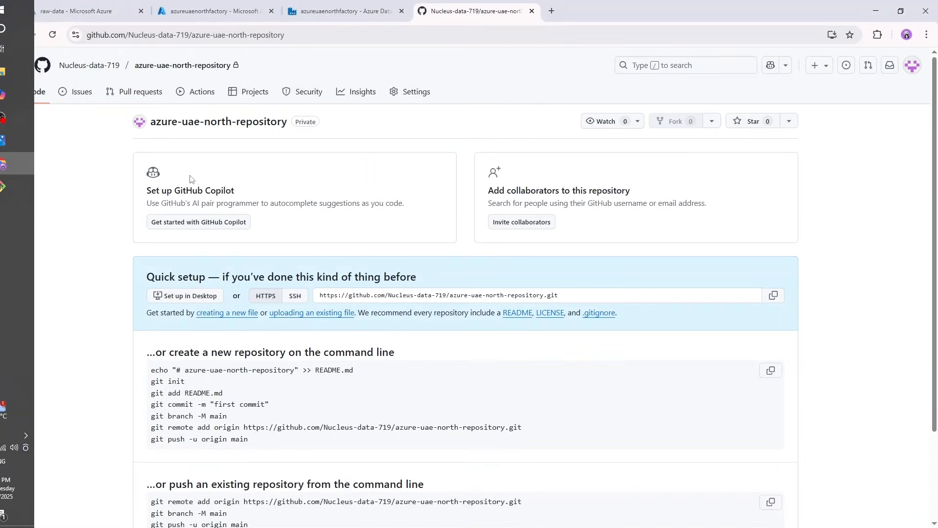
click(52, 34)
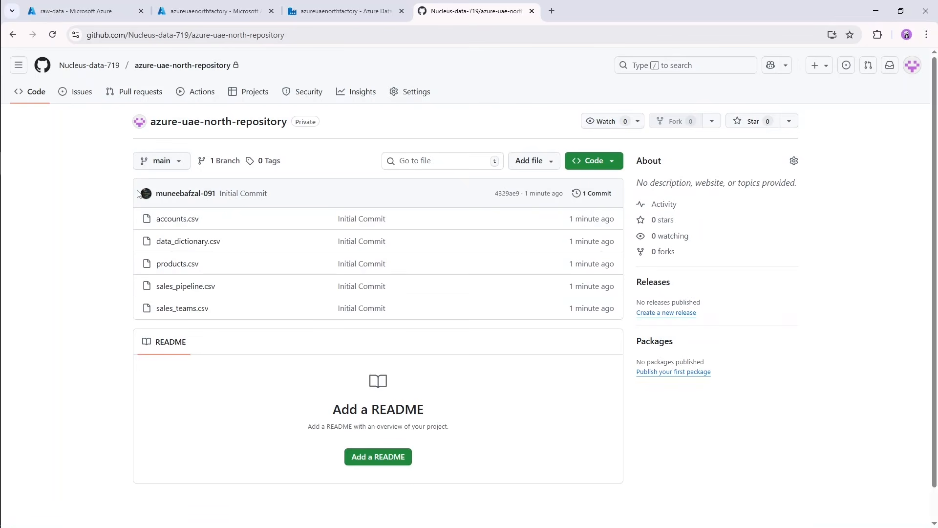
Create a new branch named dev from main in azure-uae-north-repository.
click(177, 162)
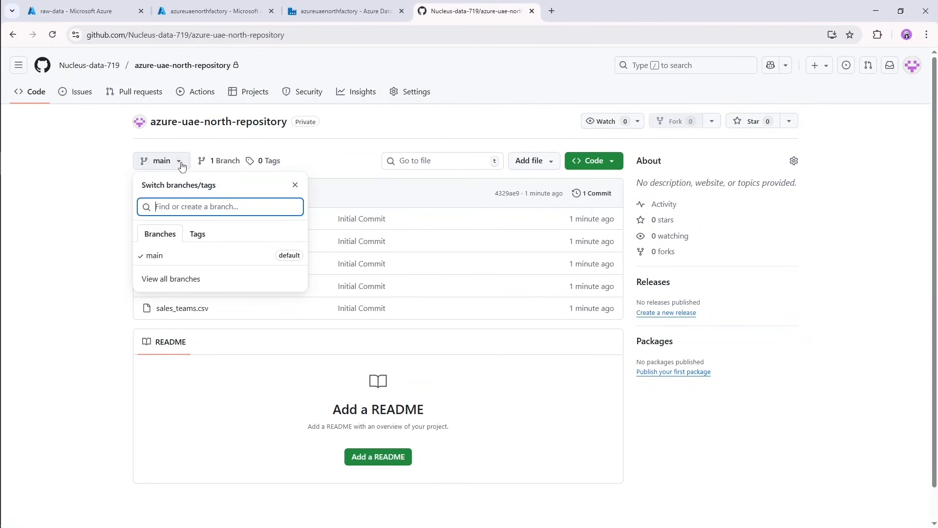
click(175, 284)
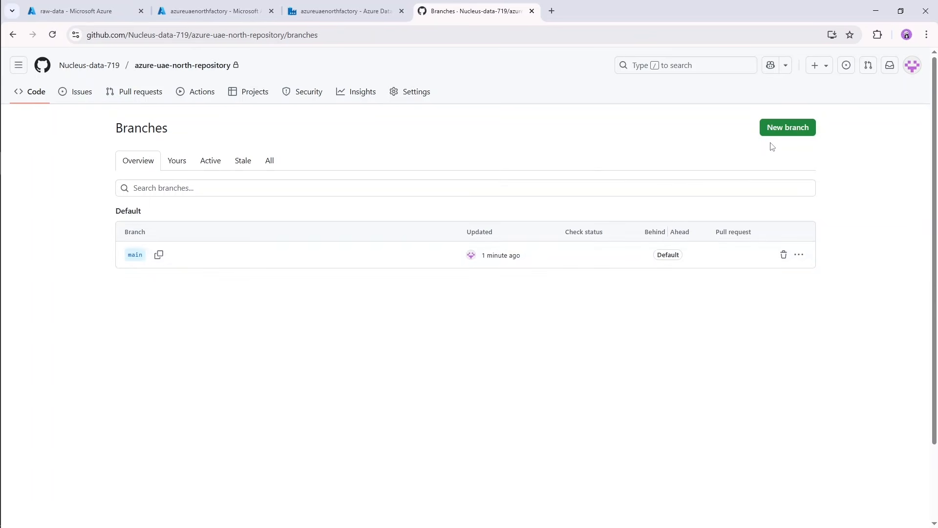
click(788, 127)
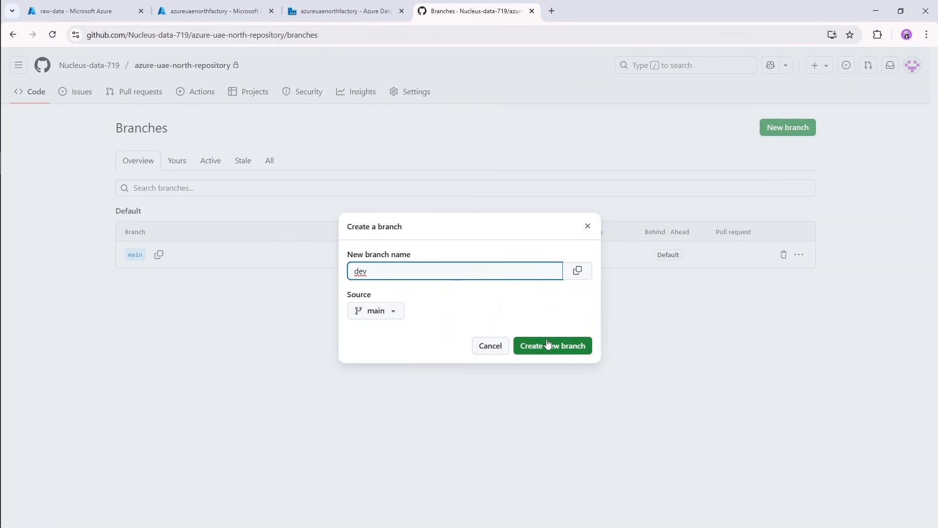
click(517, 347)
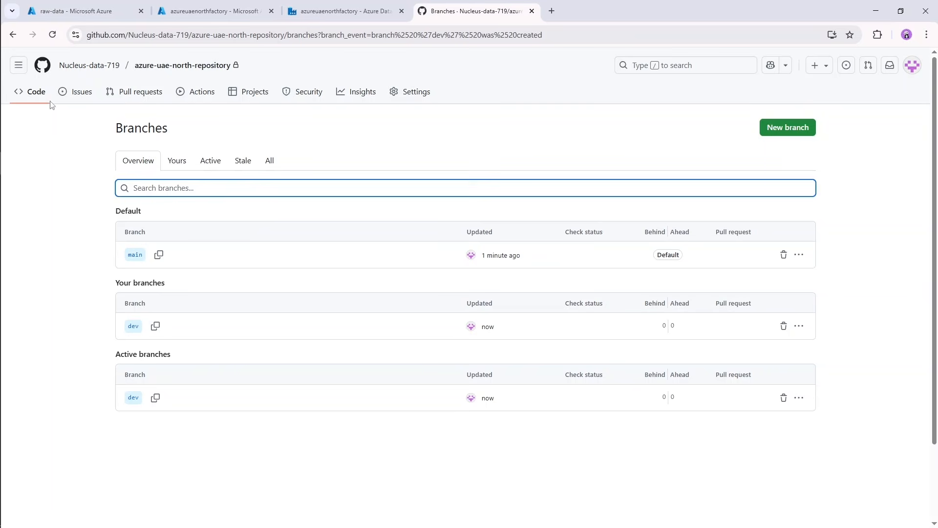
Return to the repository's code page and view the files on the dev branch.
click(32, 92)
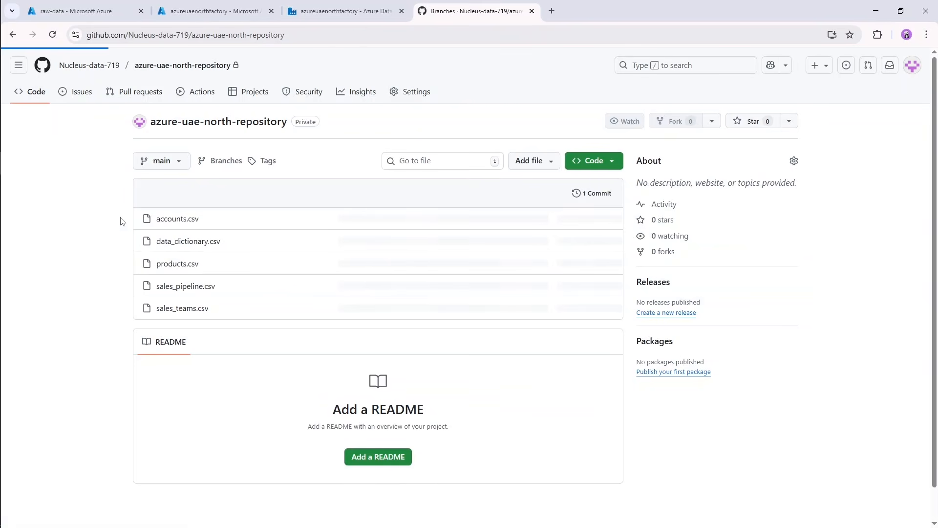
click(176, 165)
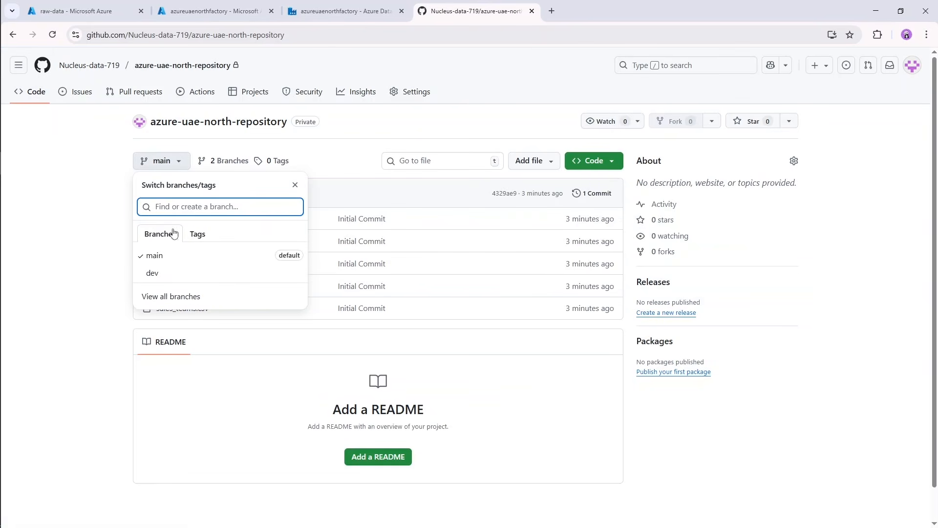
click(158, 274)
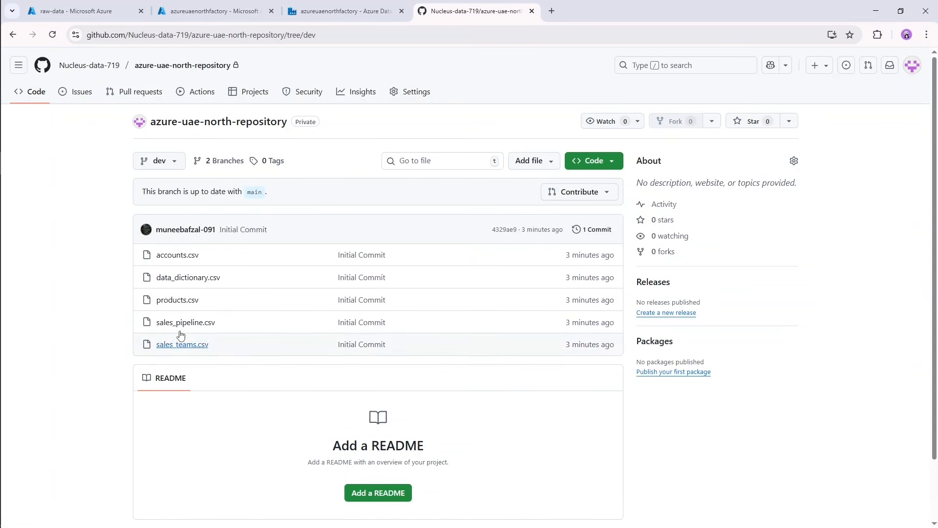
In the azureuaenorthfactory Data Factory, start configuring a Git repository with GitHub as the repository type.
click(319, 5)
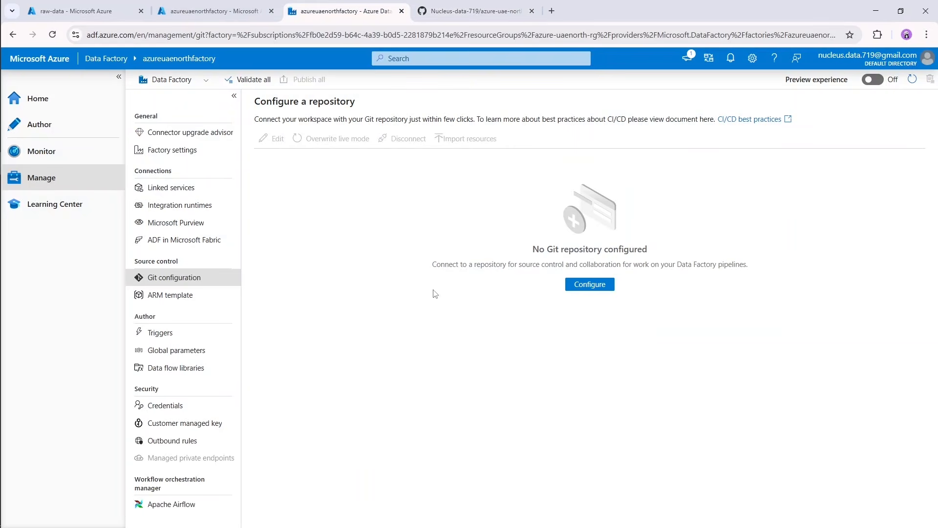
click(587, 289)
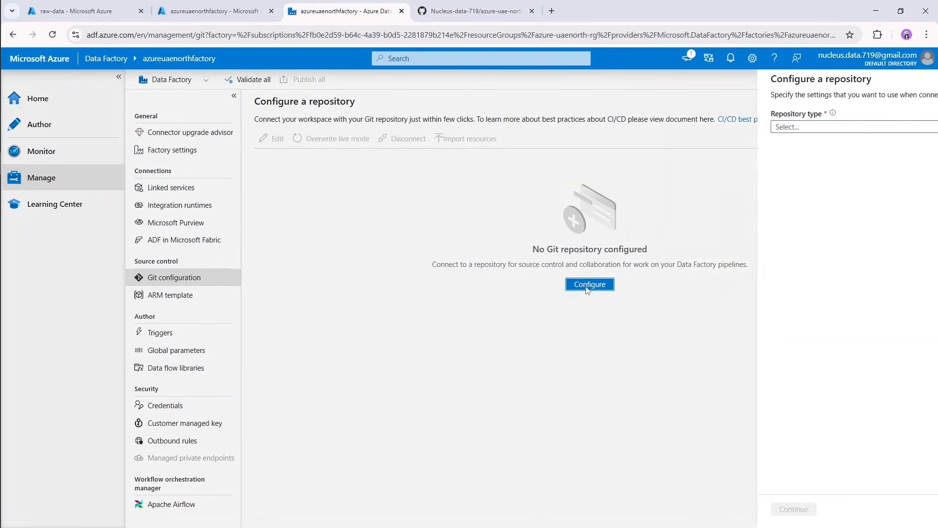
click(759, 128)
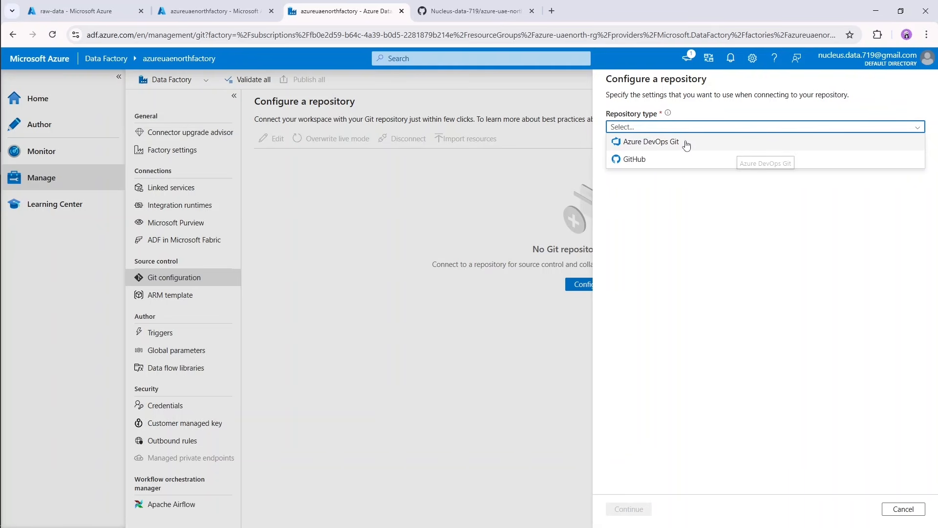
click(649, 161)
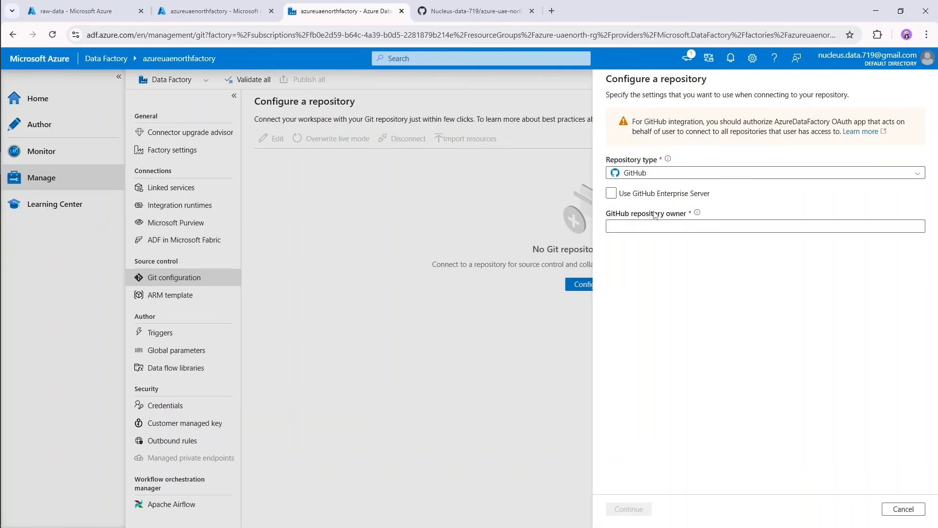
Copy the account name from the GitHub profile, enter it as the GitHub repository owner and continue the configuration.
click(618, 224)
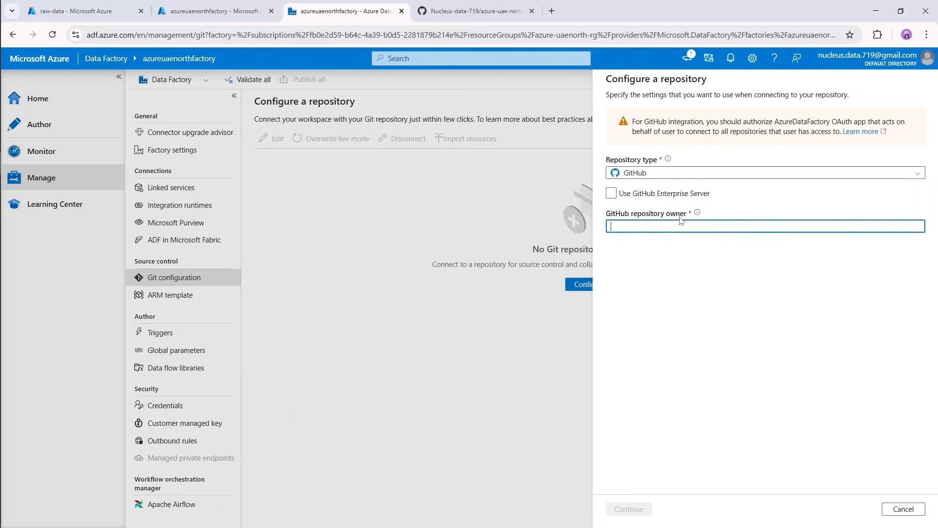
click(477, 11)
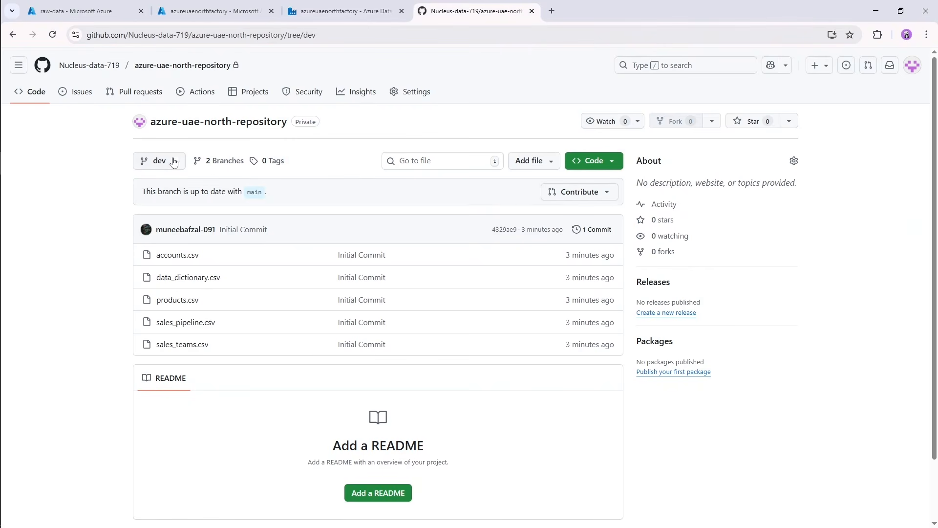
click(912, 66)
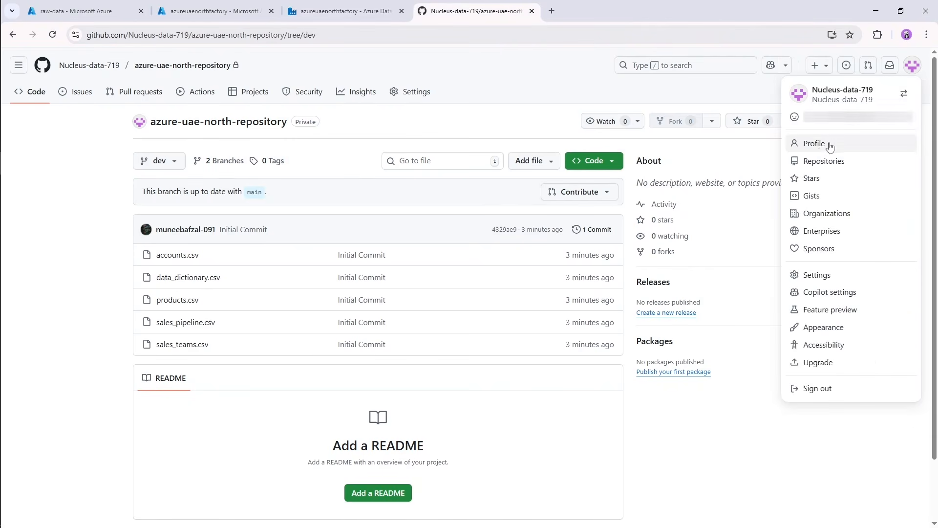
click(820, 149)
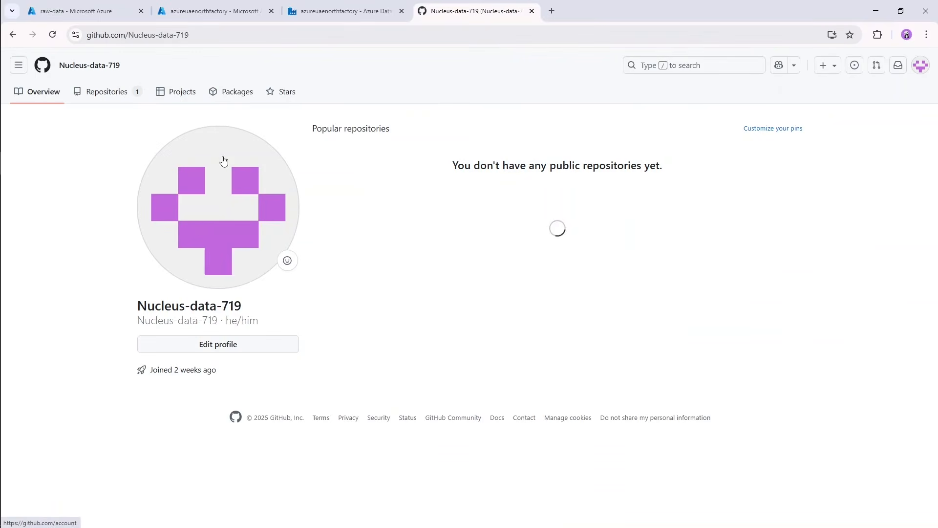
triple_click(170, 307)
key(ctrl+c)
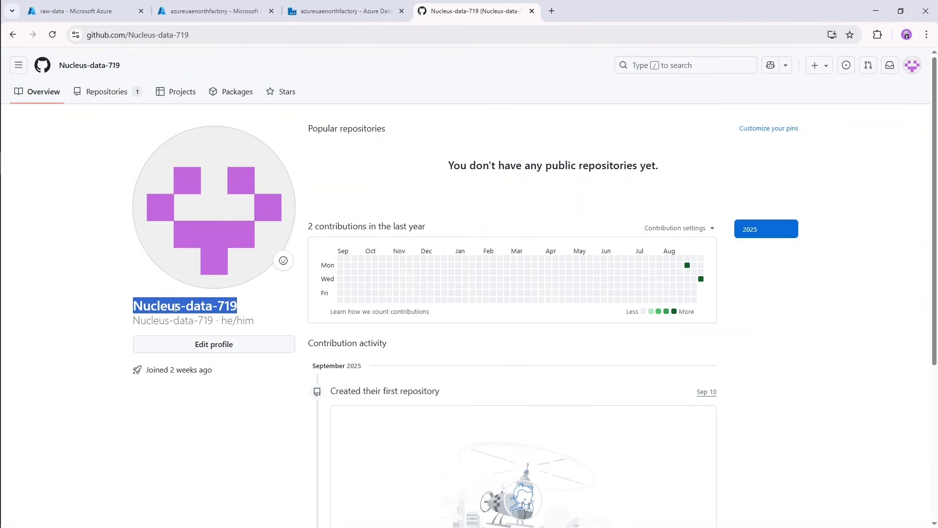
click(49, 243)
click(374, 10)
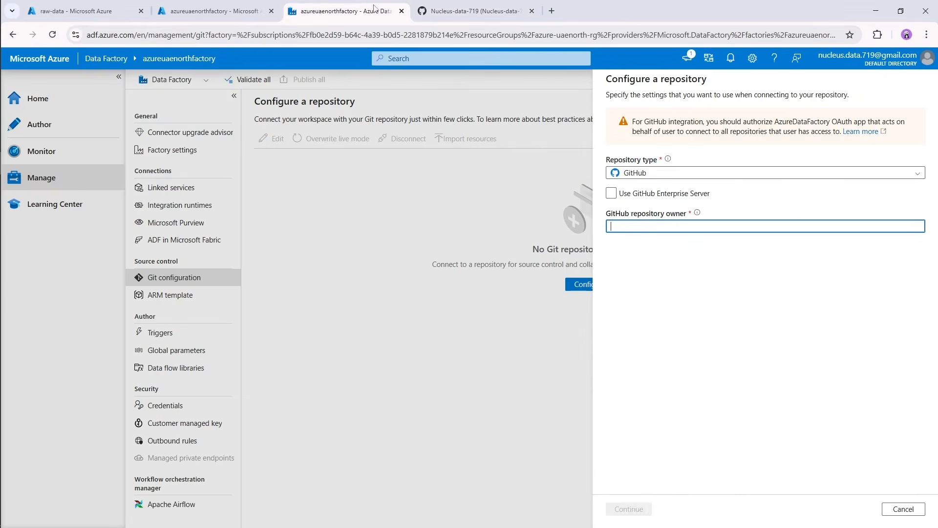
key(ctrl+v)
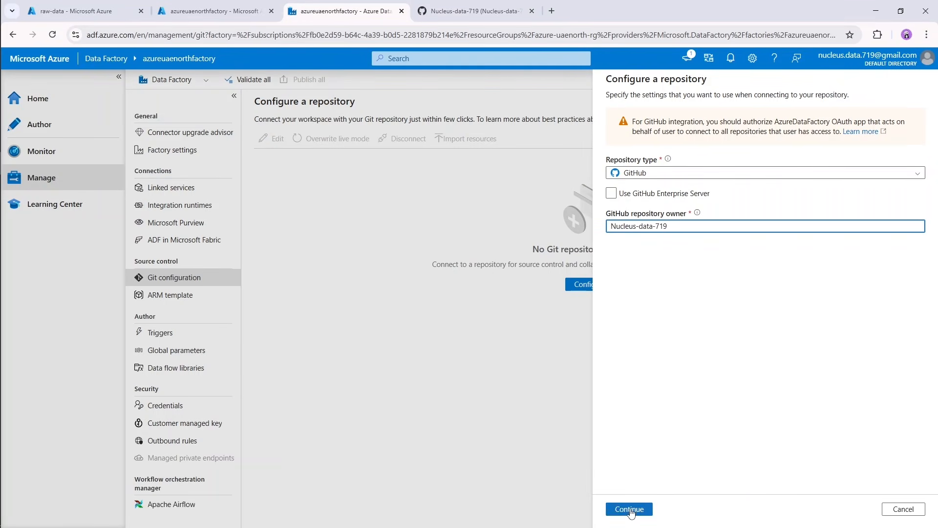
click(631, 509)
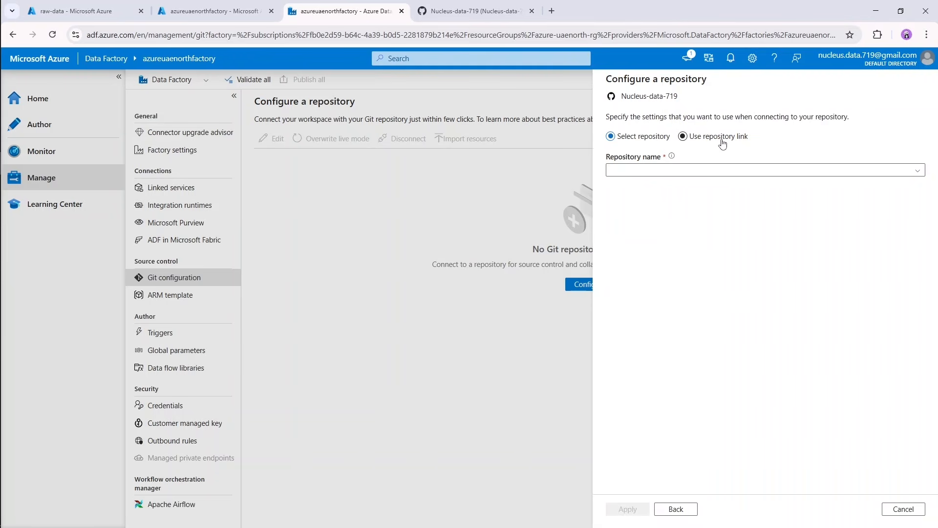
Select azure-uae-north-repository as the repository and set the collaboration branch to dev.
click(685, 172)
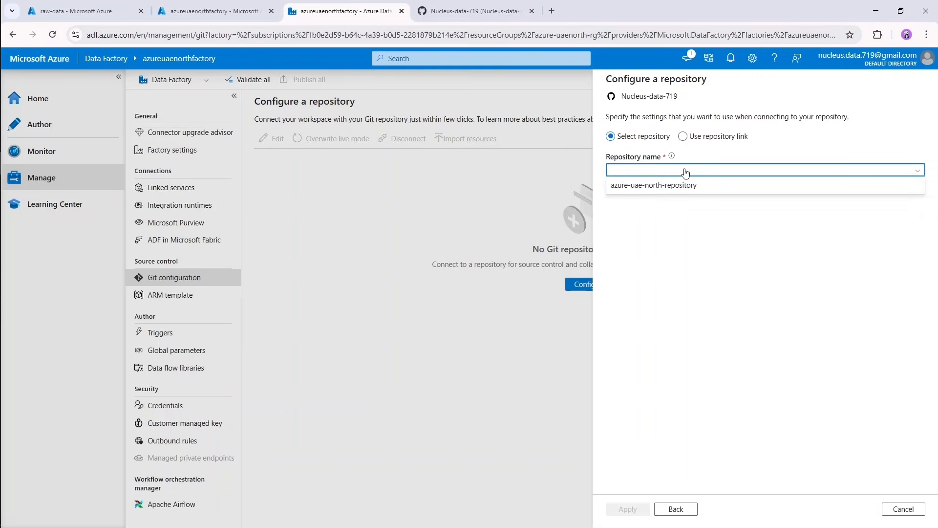
click(649, 188)
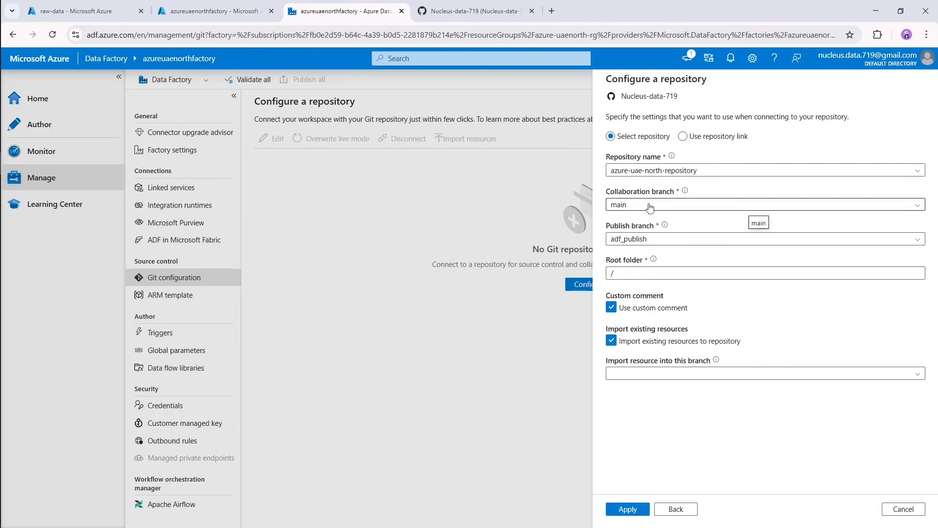
click(638, 206)
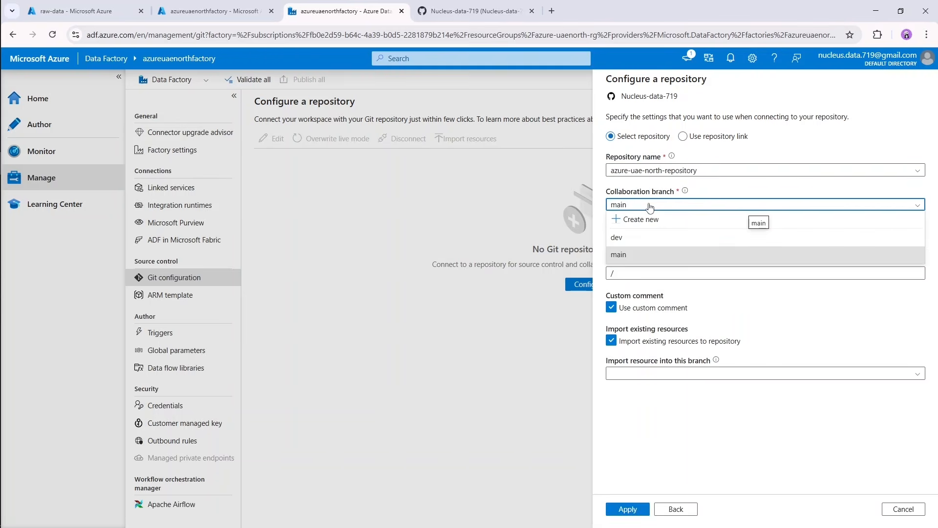
click(626, 238)
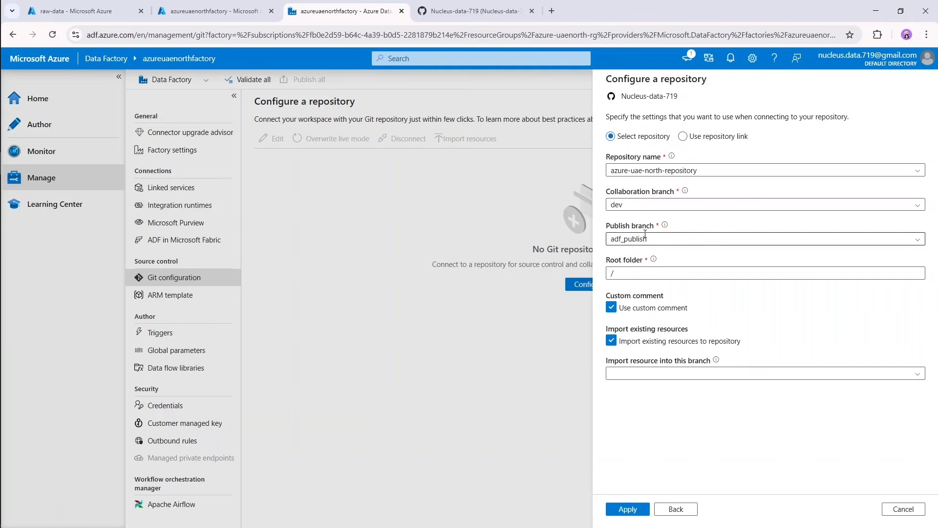
Set the repository's root folder to /dataFactory and check the existing files on the dev branch in GitHub.
click(639, 273)
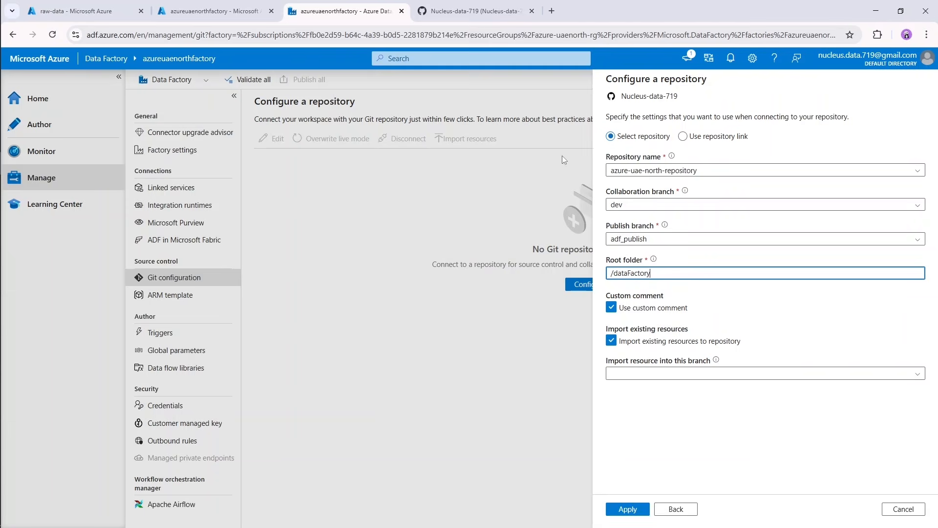
click(462, 4)
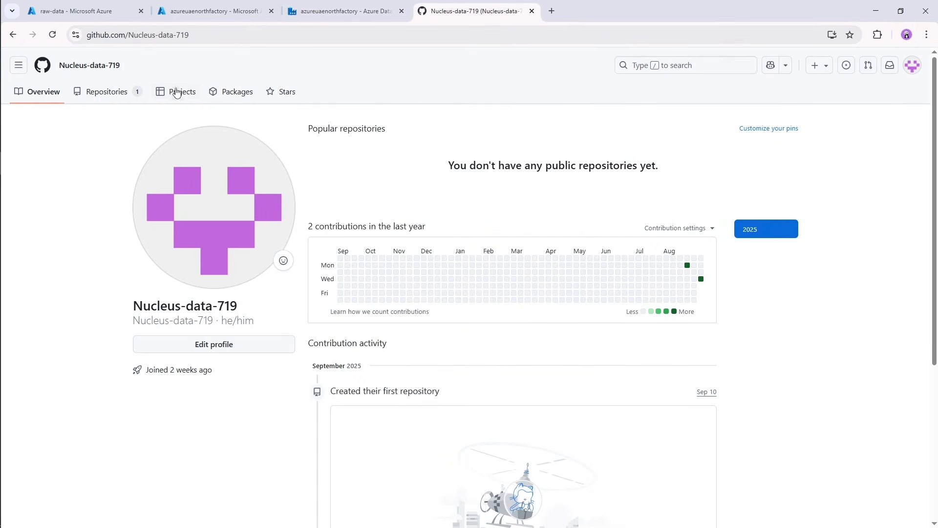
click(13, 35)
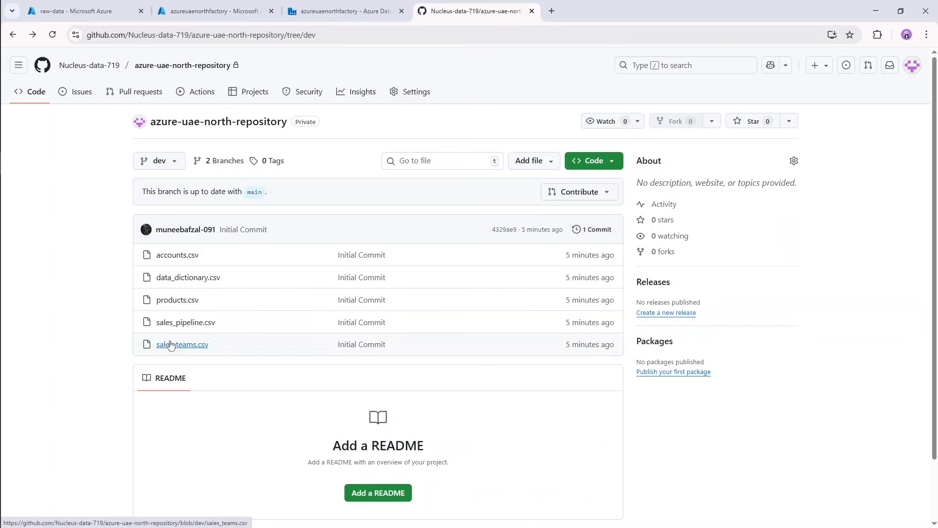
click(337, 13)
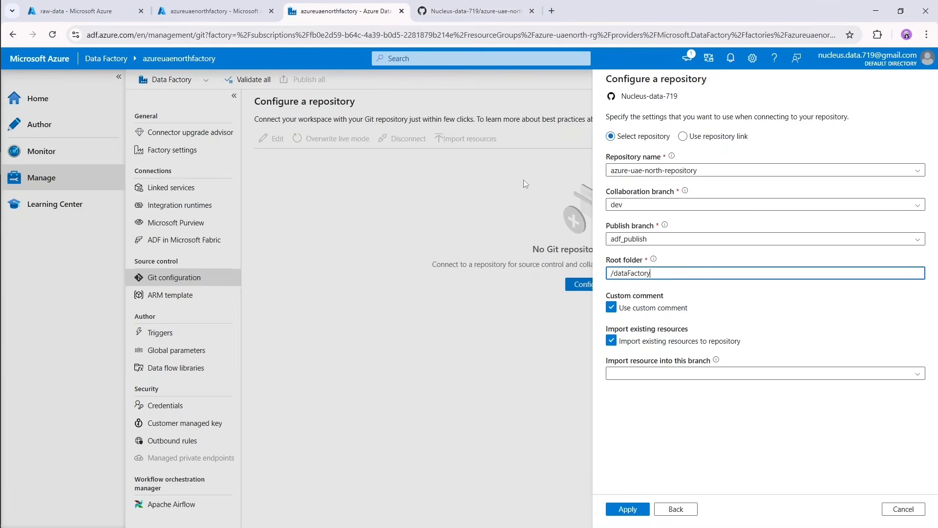
click(477, 11)
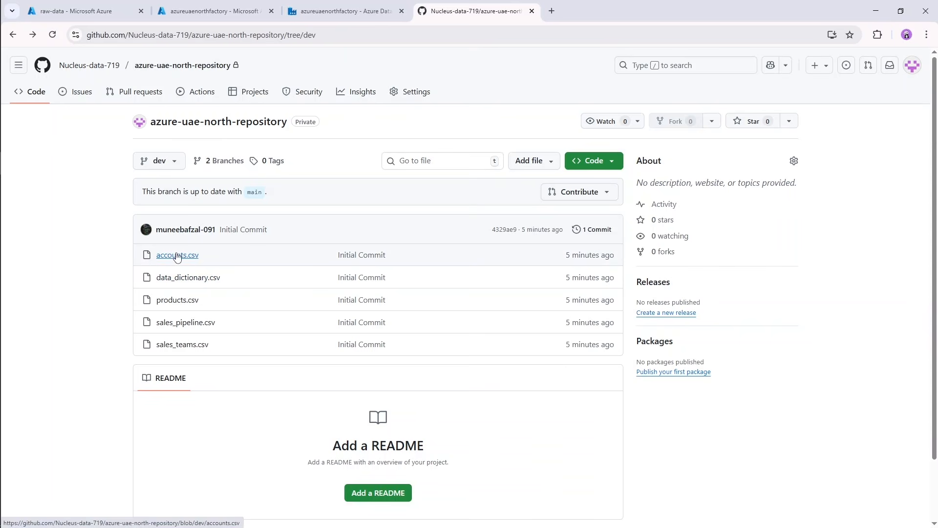
click(348, 12)
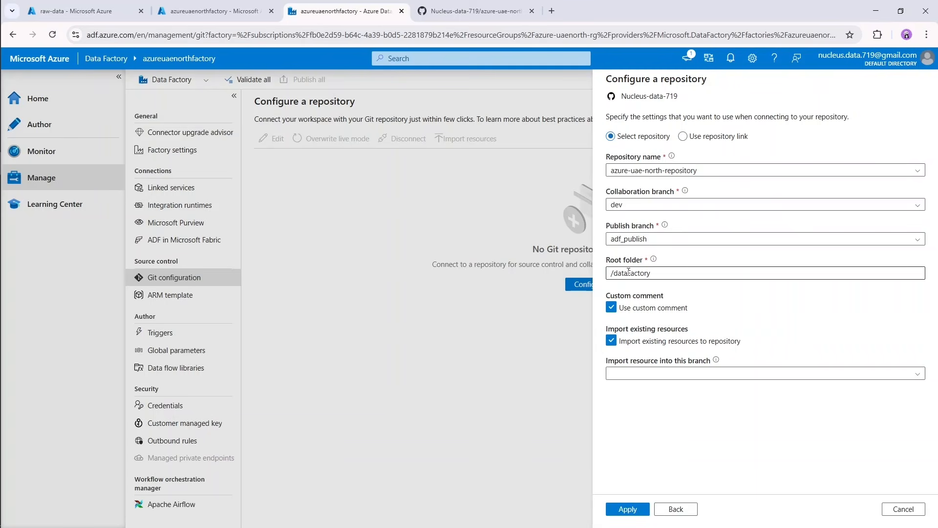
Choose dev as the branch to import existing resources into and apply the repository configuration.
mouse_move(716, 361)
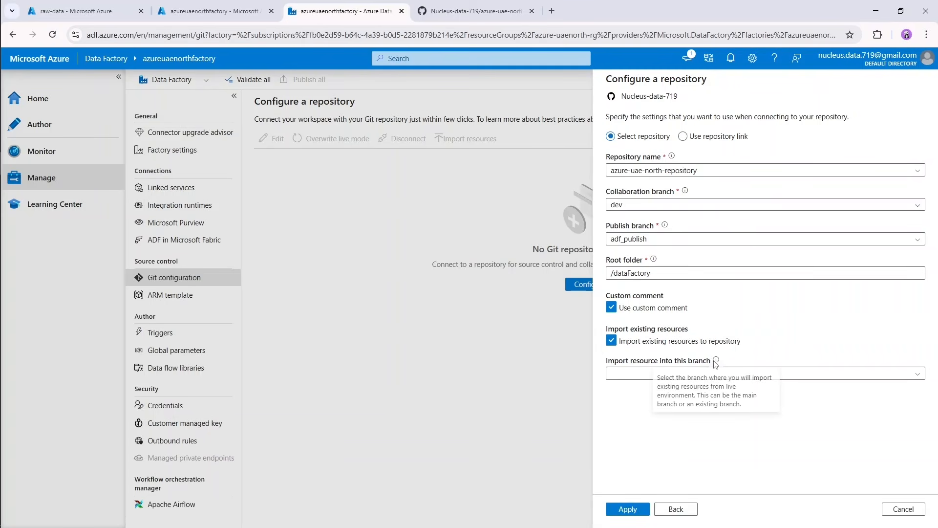
click(680, 374)
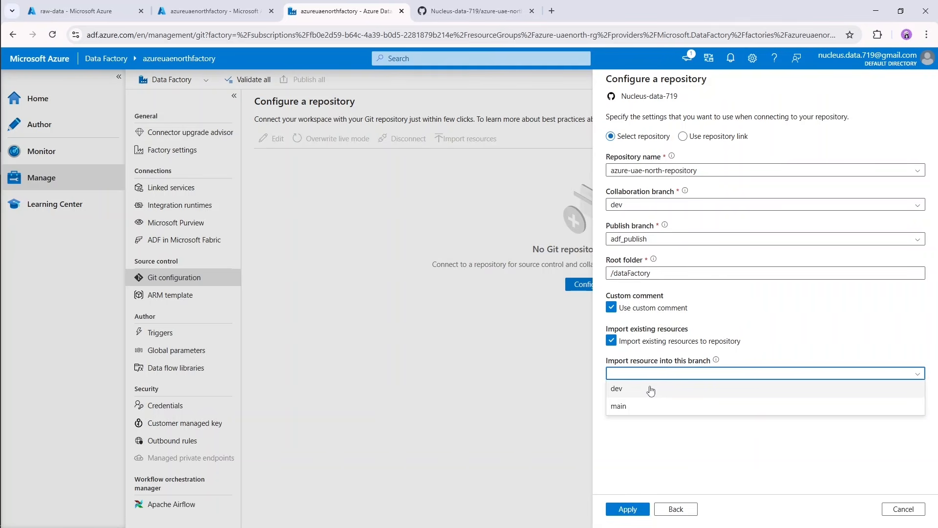
click(650, 389)
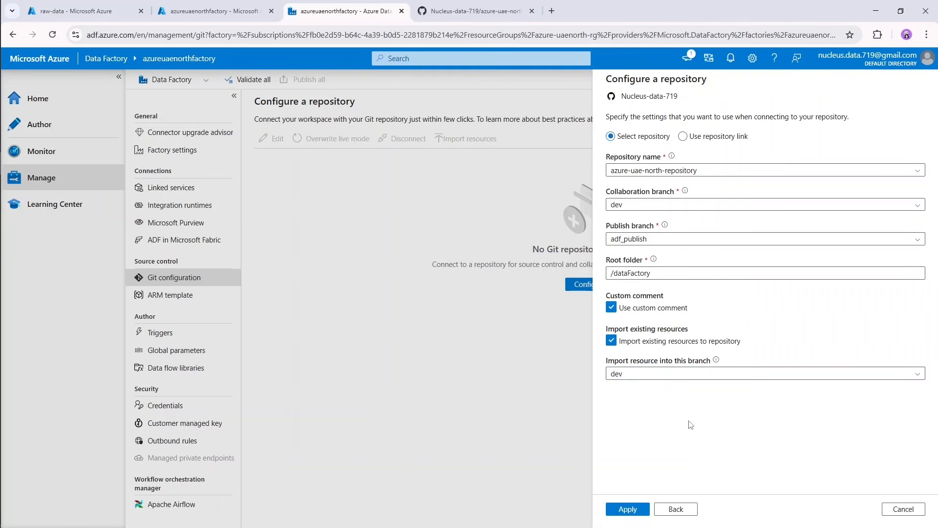
click(629, 510)
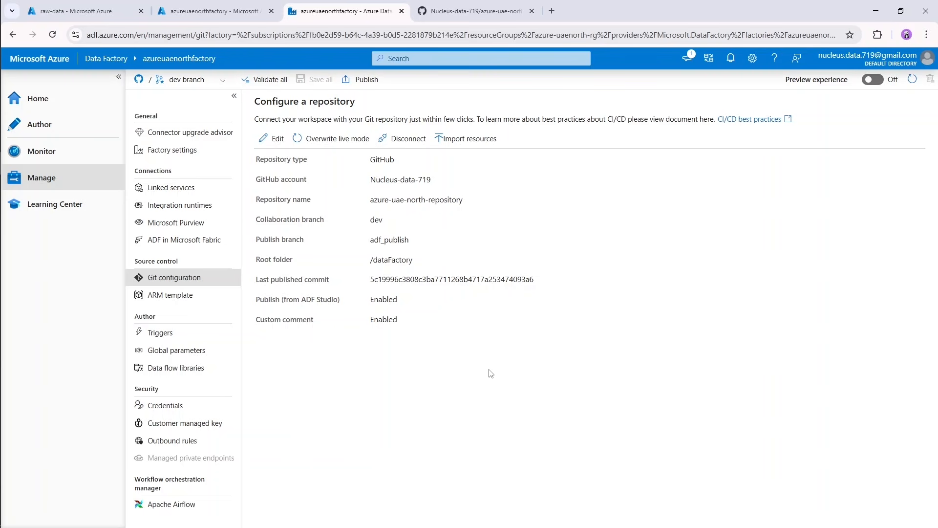
Open GitHub's comparison of dev with main and review the commits and changed files.
click(472, 10)
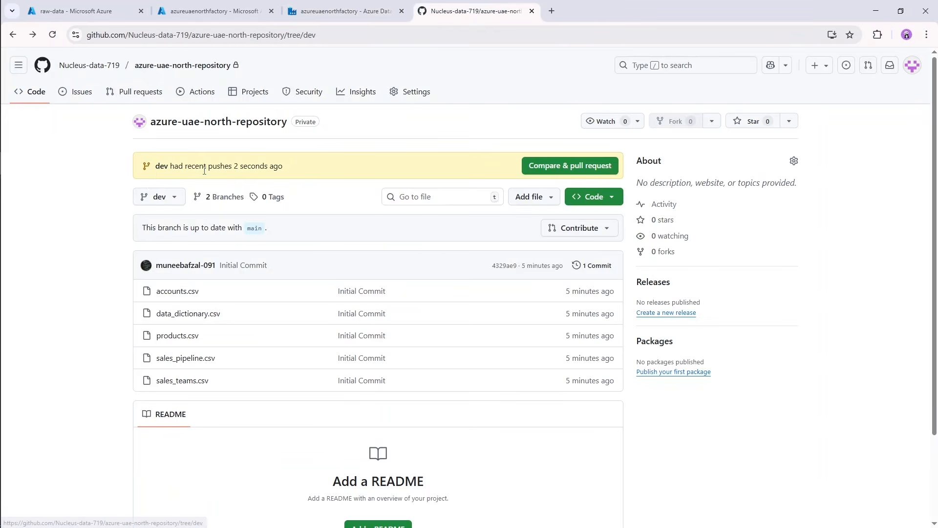
click(574, 172)
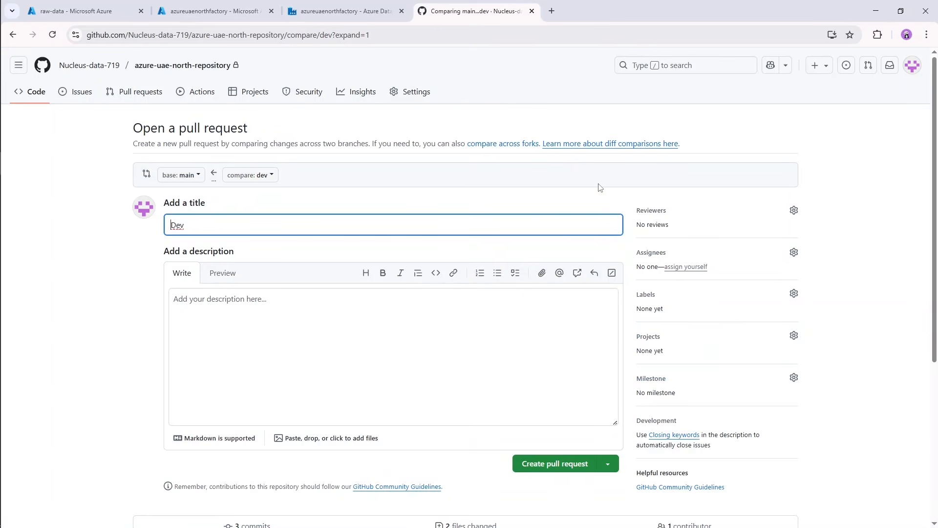
scroll(617, 203, down, 7)
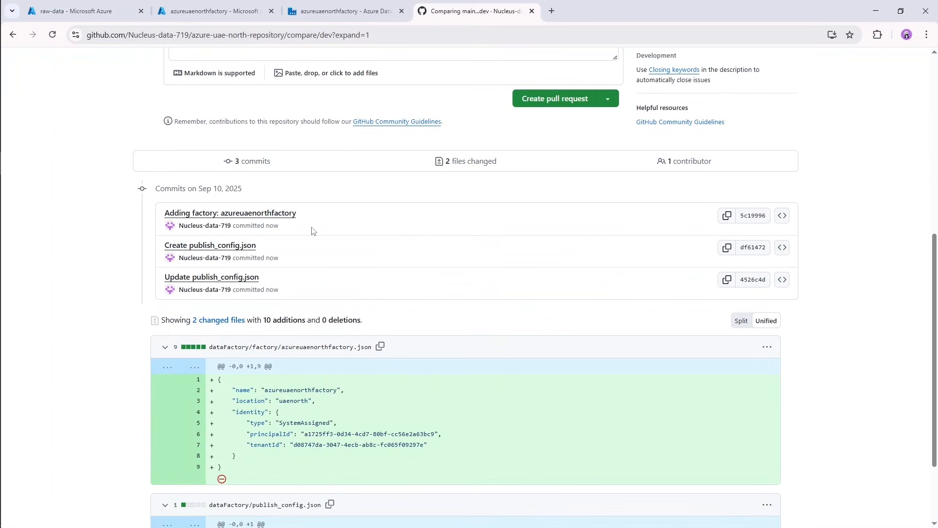
scroll(530, 262, down, 2)
scroll(533, 278, down, 1)
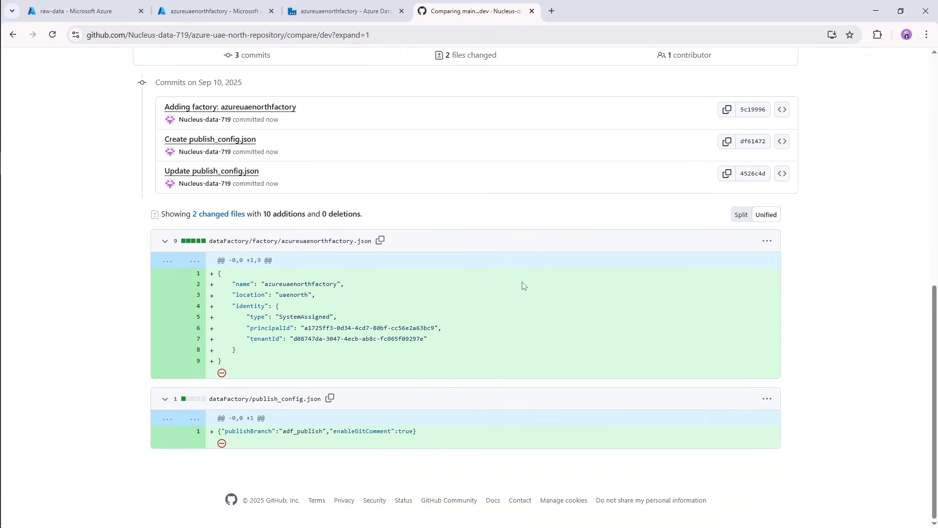
Back in Data Factory, start setting up a new integration runtime of the Azure, Self-Hosted kind with a Self-Hosted network environment.
key(ctrl+shift+Tab)
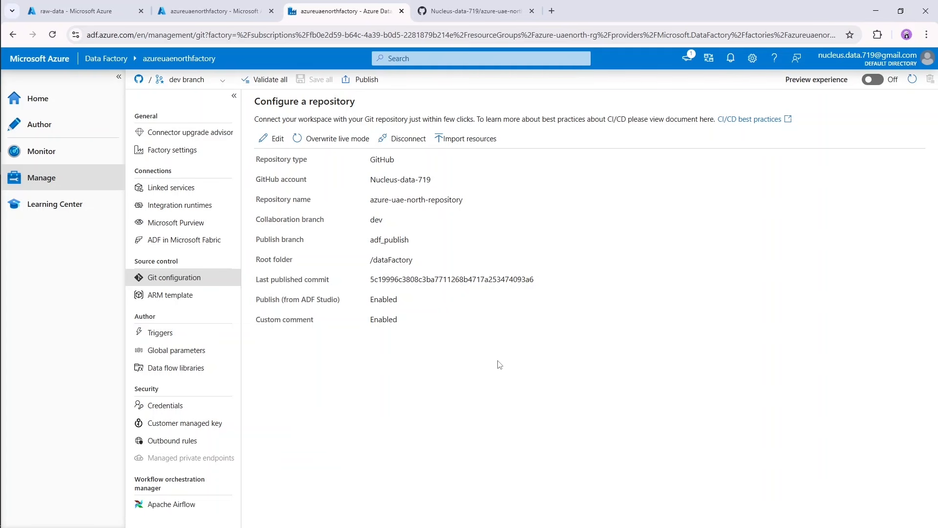
click(181, 208)
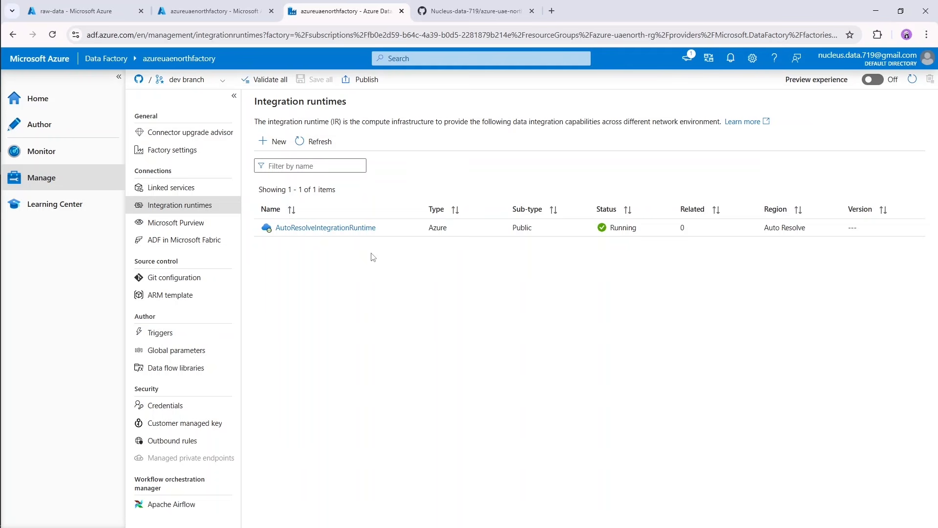
click(278, 142)
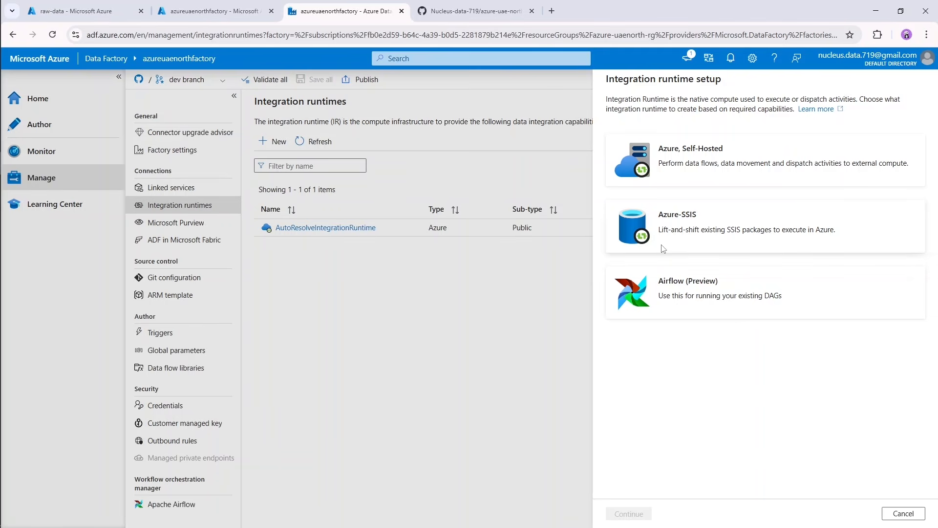
click(723, 159)
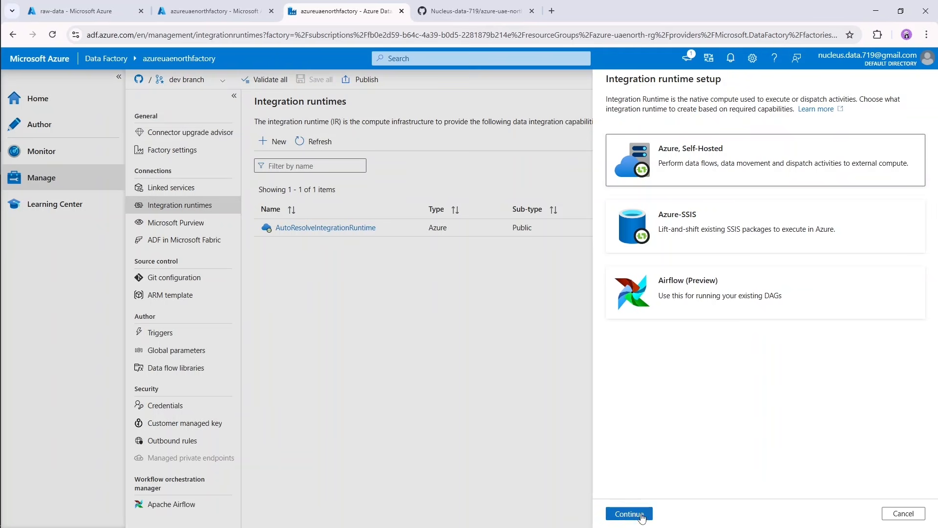
click(640, 514)
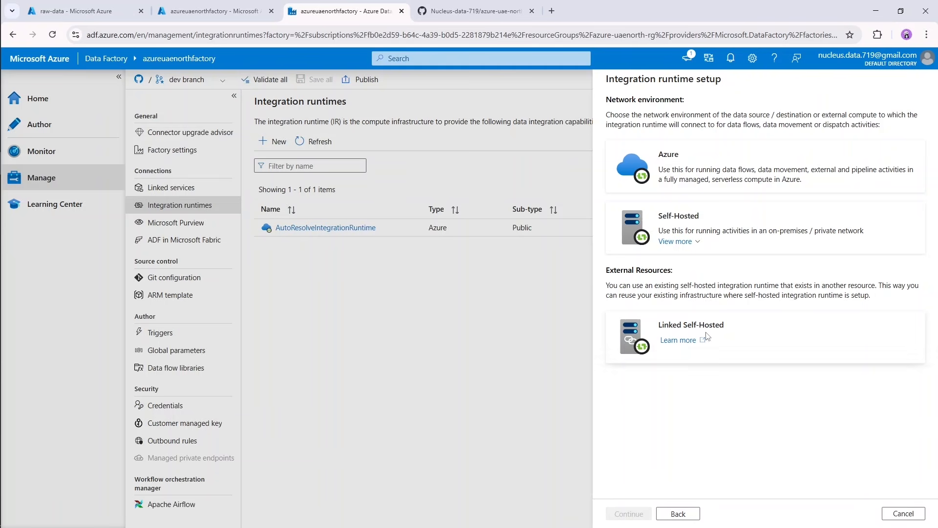
double_click(719, 225)
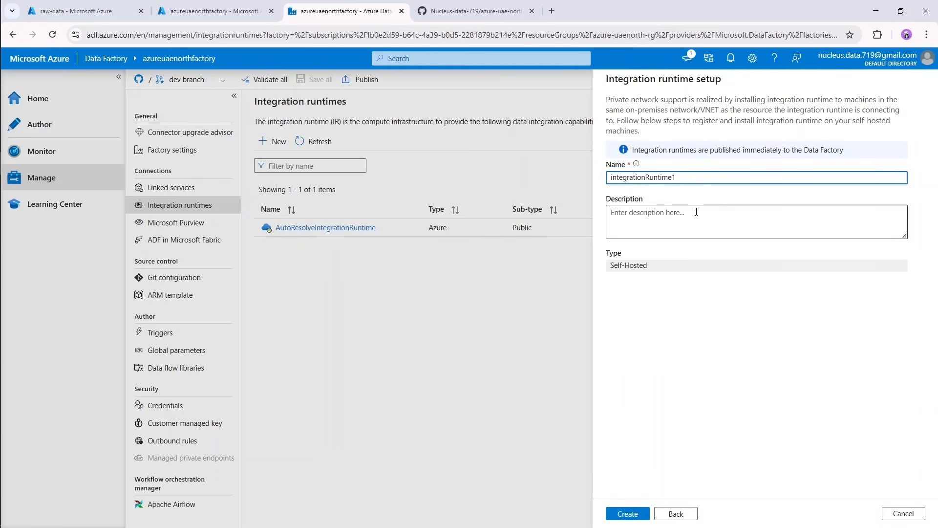
Name the self-hosted integration runtime onPremtoAzureIntegrationRuntime and create it.
key(BackSpace)
key(BackSpace)
key(BackSpace)
key(BackSpace)
key(BackSpace)
key(BackSpace)
key(BackSpace)
key(BackSpace)
key(BackSpace)
key(BackSpace)
key(BackSpace)
key(BackSpace)
key(BackSpace)
key(BackSpace)
key(BackSpace)
key(BackSpace)
key(BackSpace)
key(BackSpace)
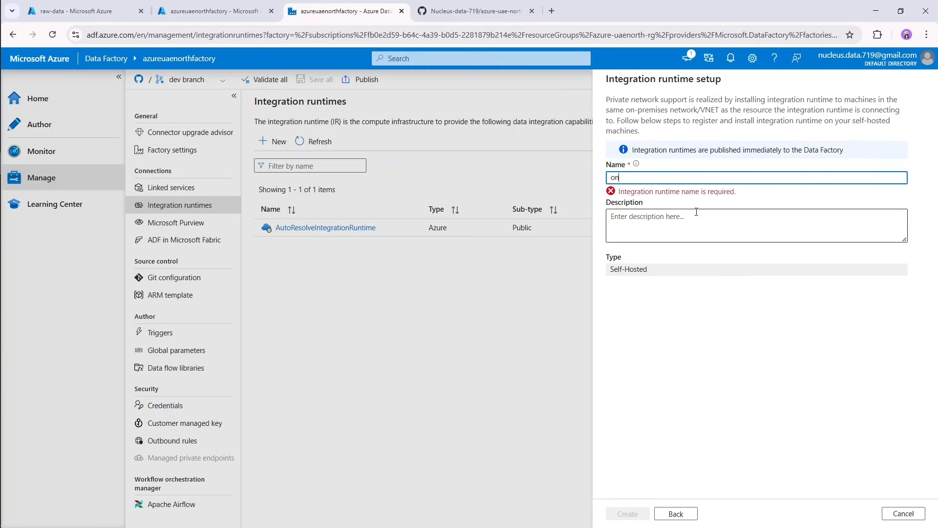
text(onPrem)
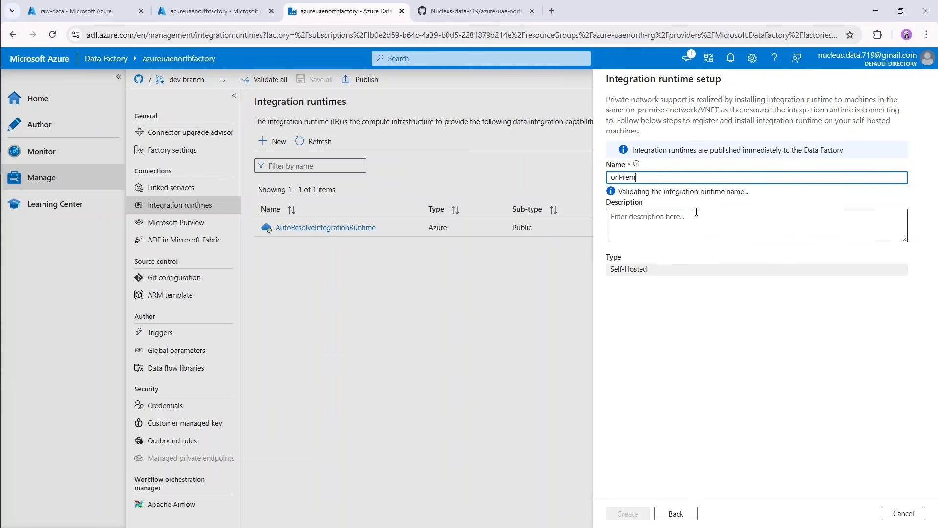
text(toAzureInte)
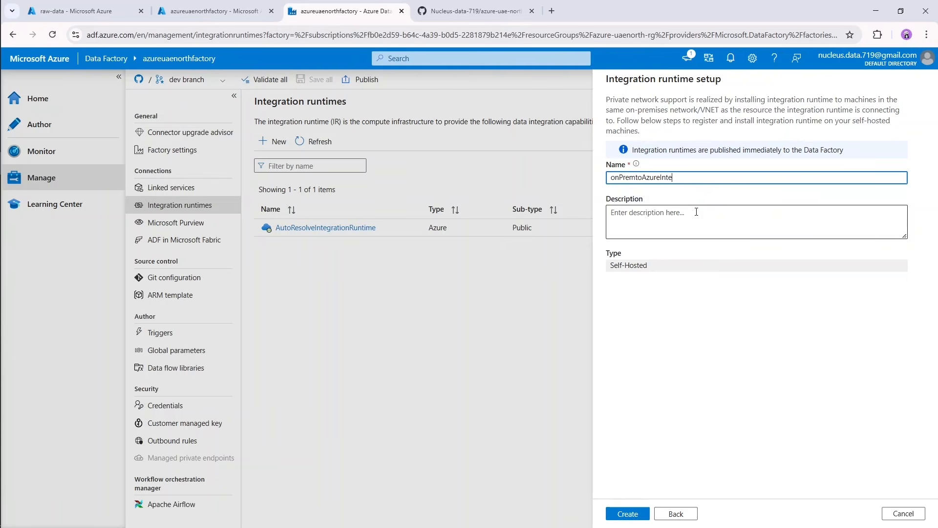
text(grationRuntime)
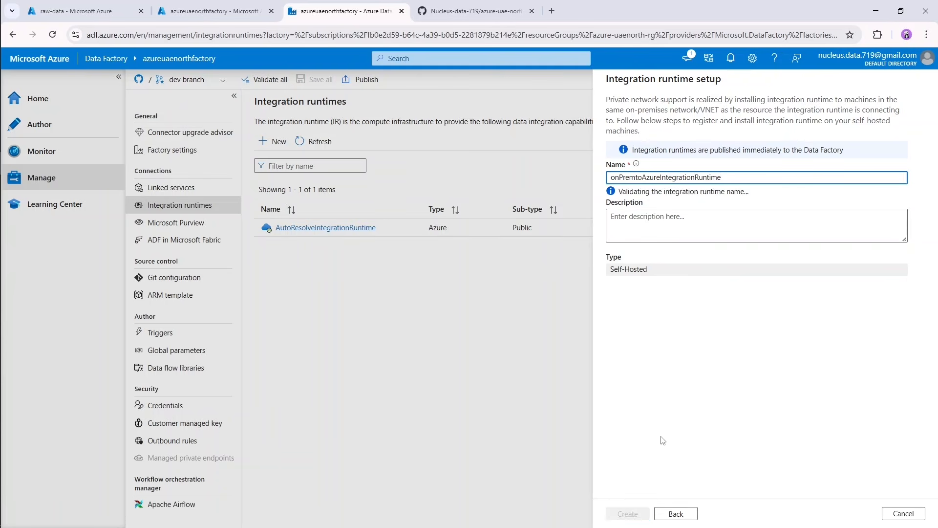
click(629, 514)
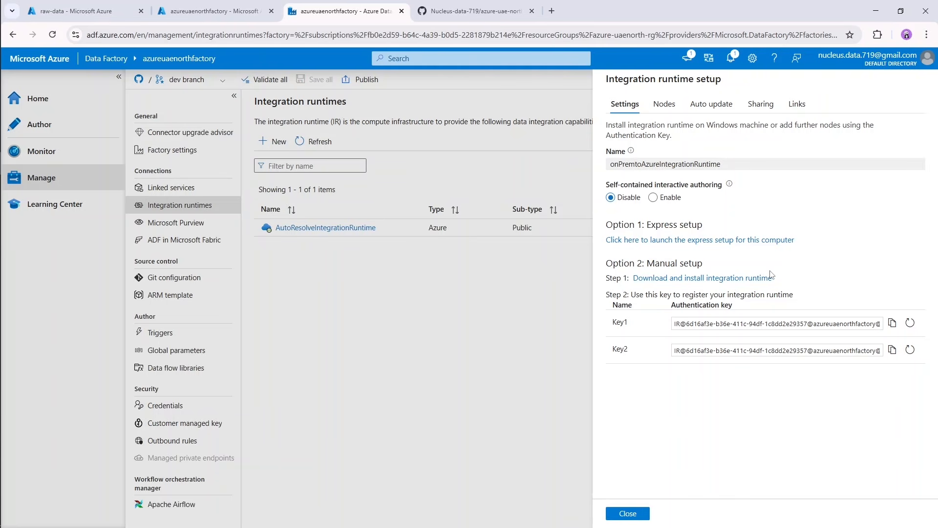
From the manual setup option, download the English installer IntegrationRuntime_5.57.9350.2.msi from the Microsoft Download Center.
click(720, 278)
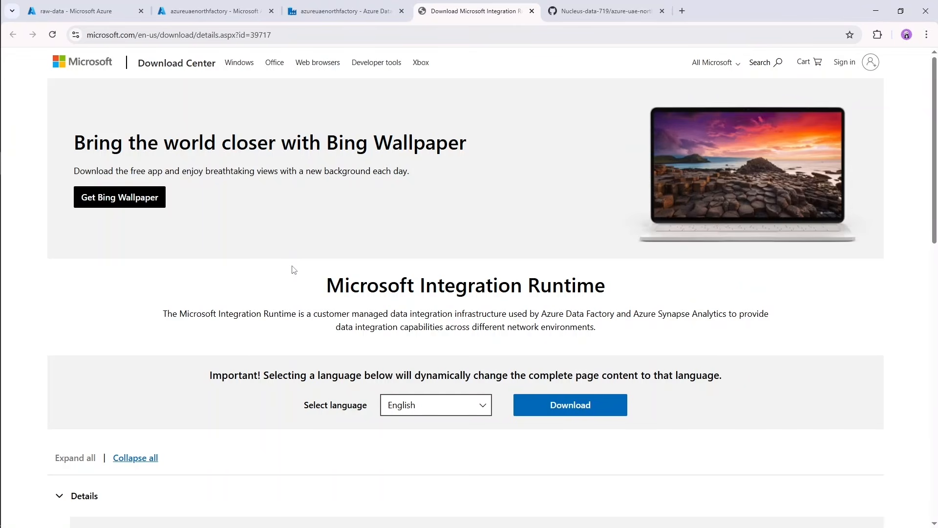
click(455, 409)
click(455, 409)
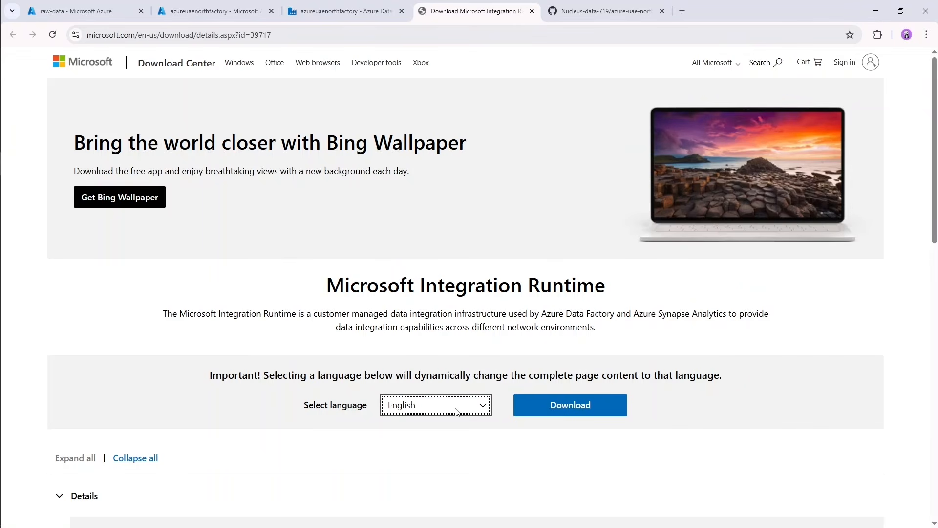
click(560, 409)
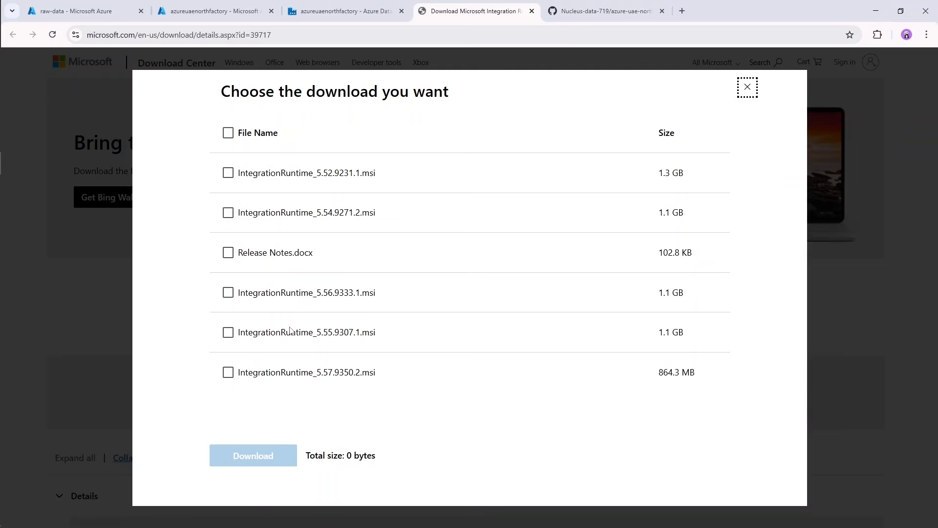
click(259, 377)
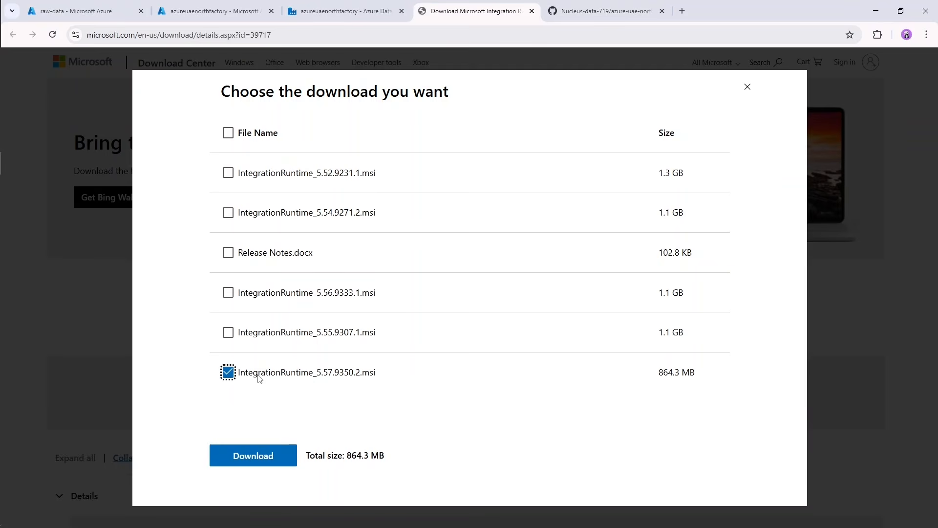
click(283, 456)
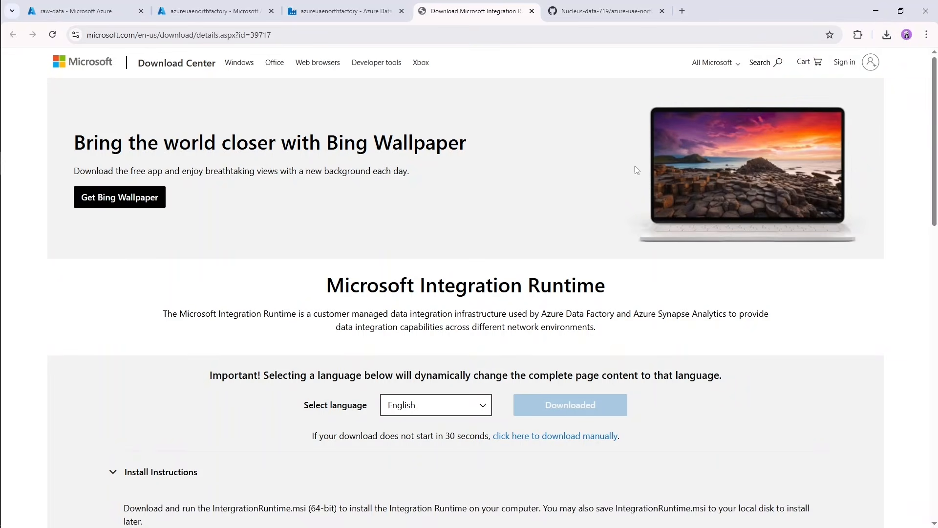
Run the downloaded Microsoft Integration Runtime installer, accept the license terms and install it to the default destination folder.
click(887, 35)
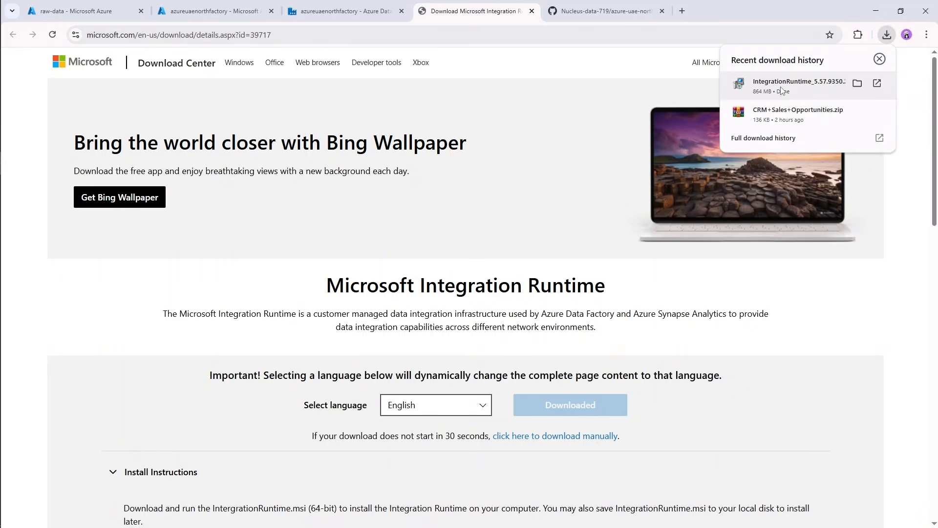
click(782, 86)
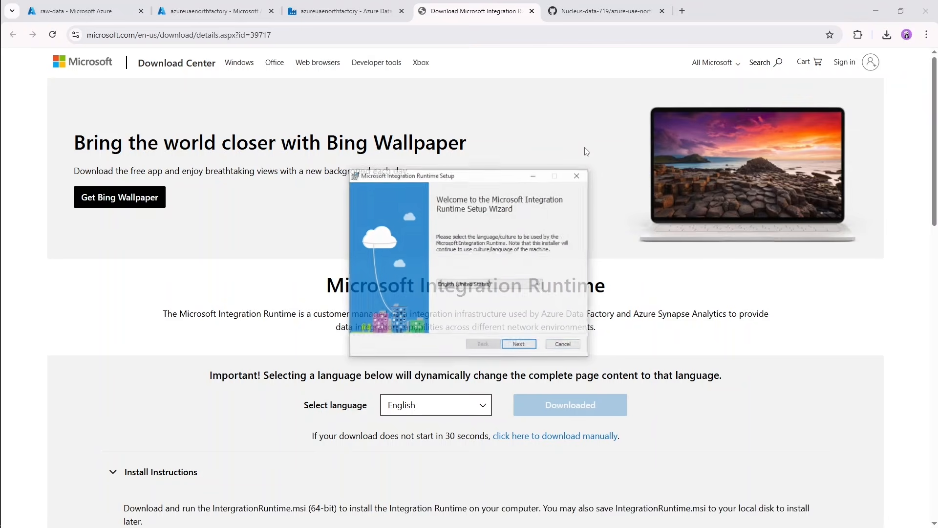
click(519, 345)
click(420, 326)
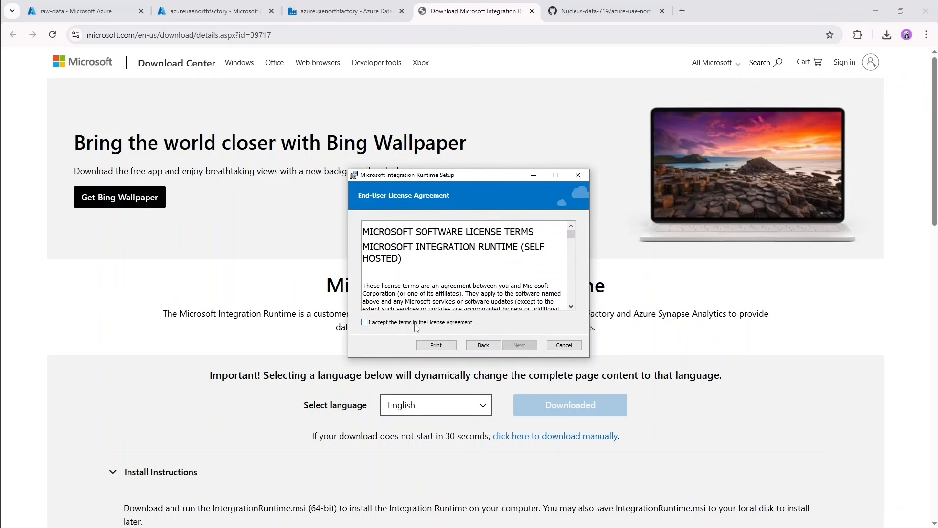
click(520, 345)
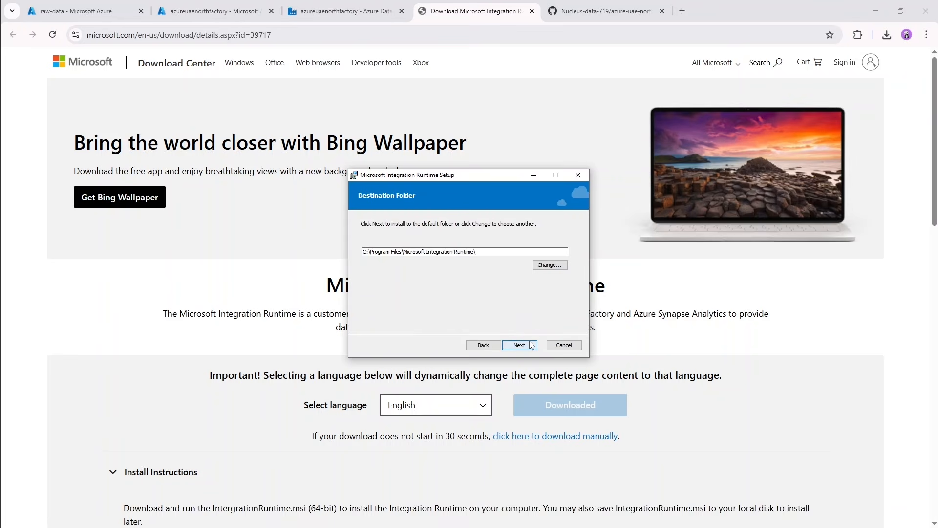
click(527, 346)
click(534, 346)
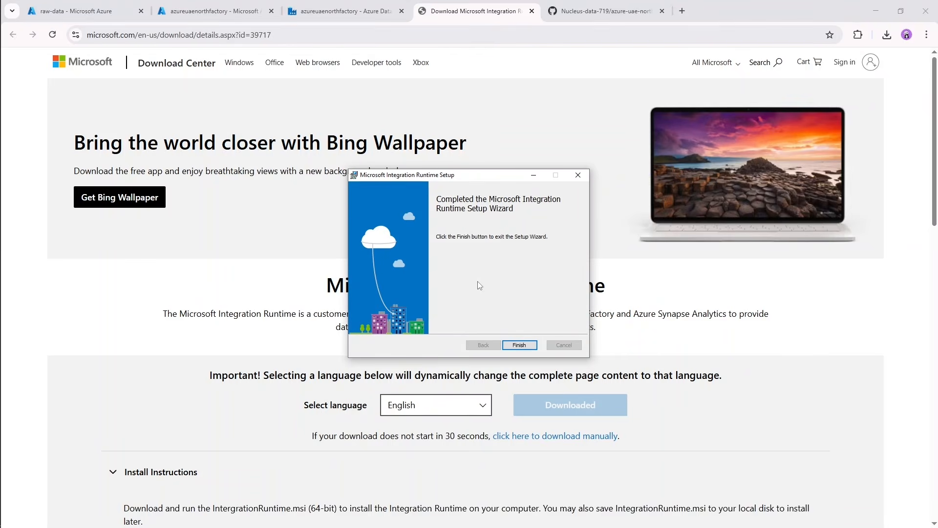
Finish the Integration Runtime installer, then copy the Key1 authentication key from the integration runtime setup in Data Factory.
click(522, 348)
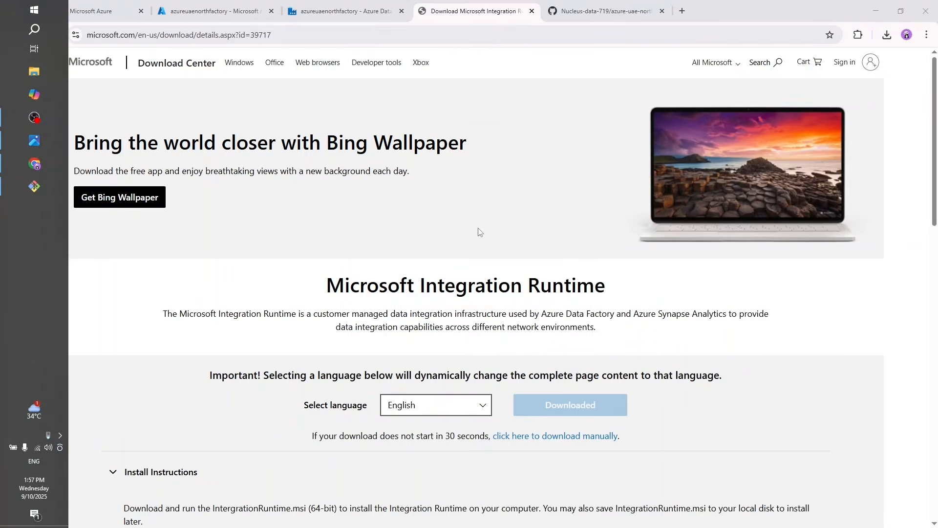
click(438, 219)
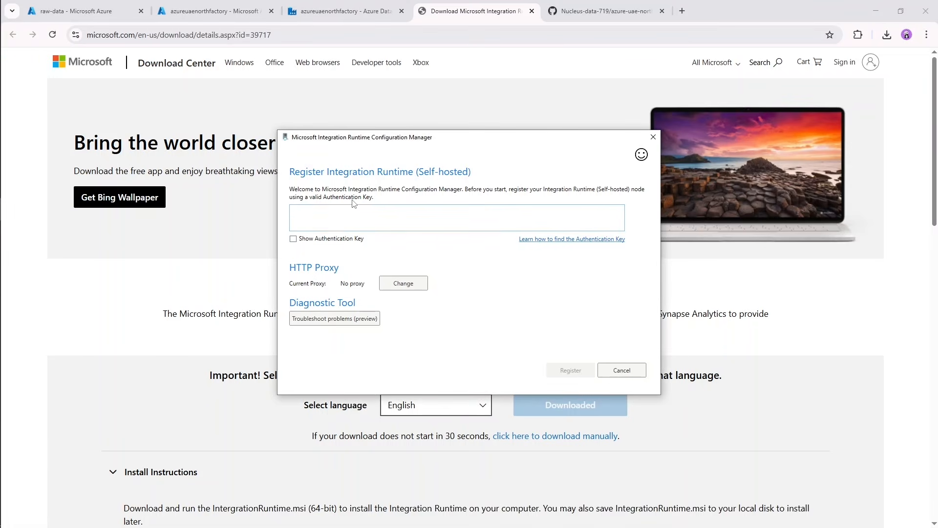
click(340, 12)
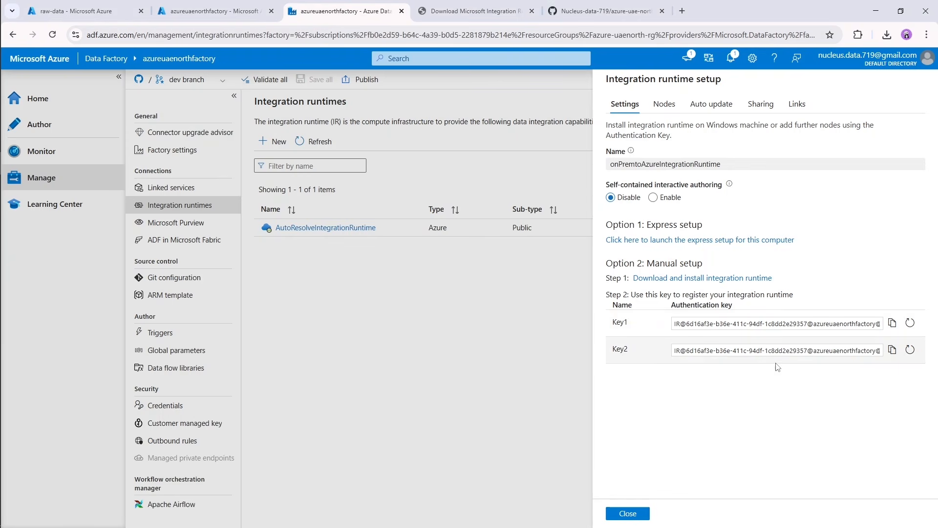
click(893, 325)
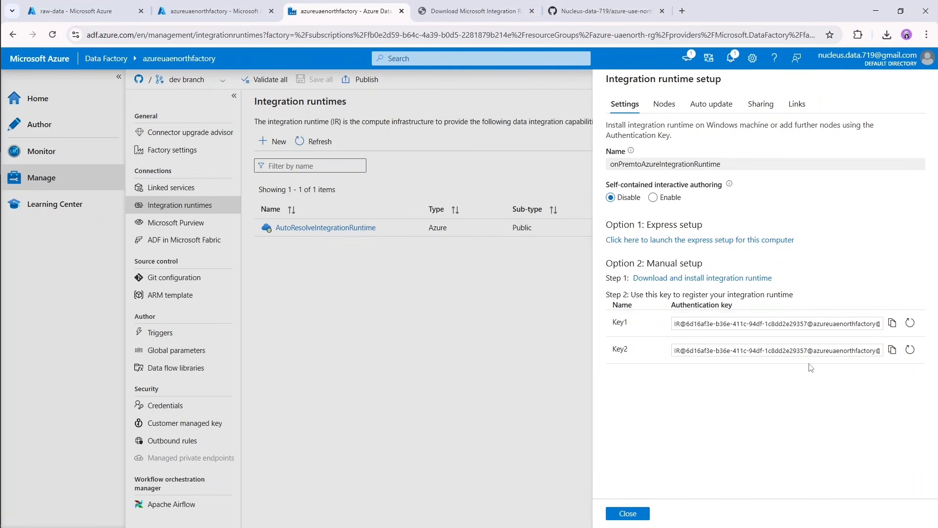
click(893, 326)
click(894, 329)
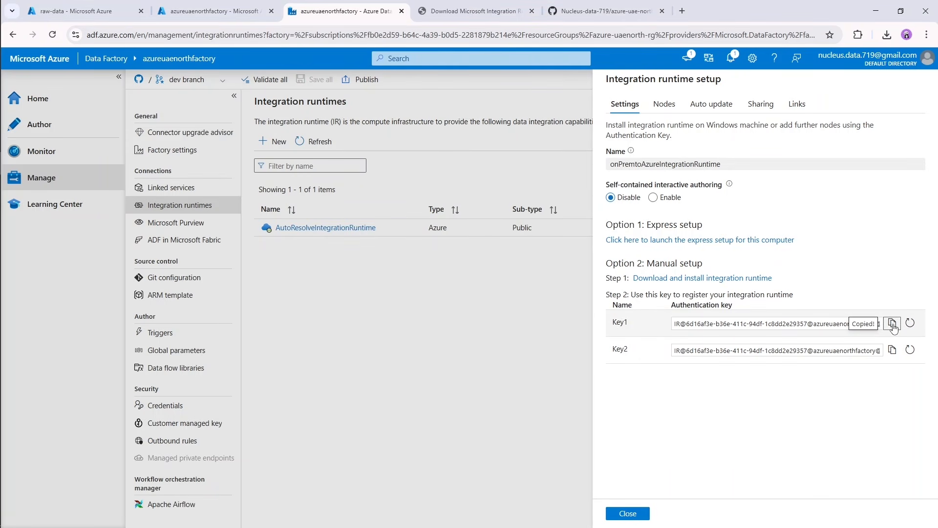
Switch to the Integration Runtime Configuration Manager, paste the authentication key and register the self-hosted runtime.
mouse_move(5, 218)
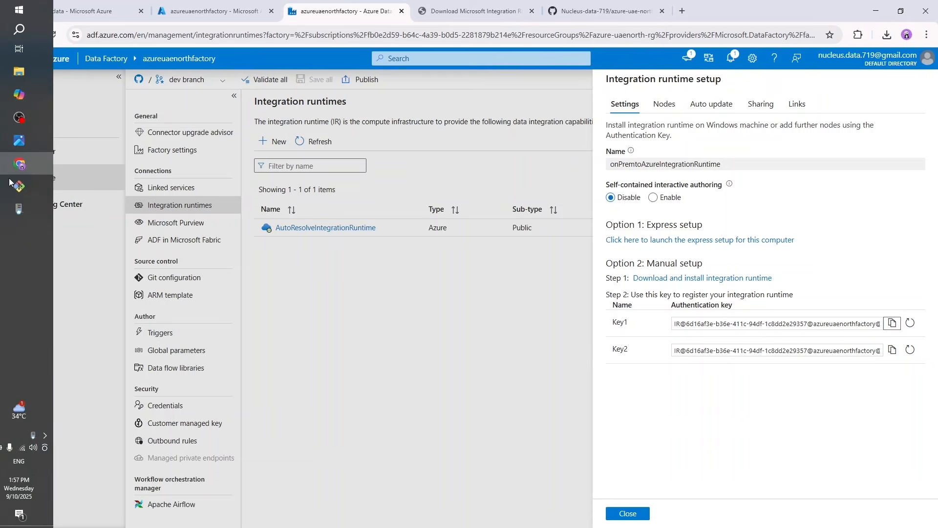
click(34, 210)
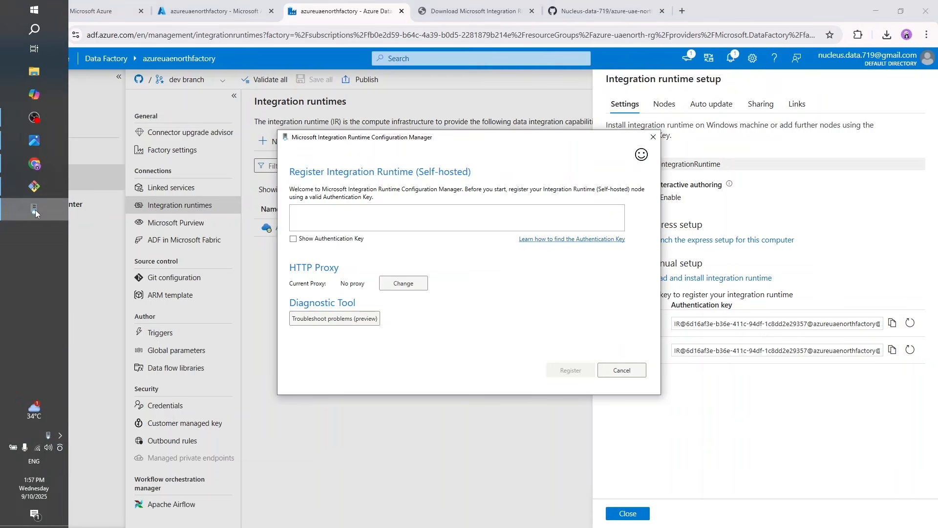
click(376, 209)
key(ctrl+v)
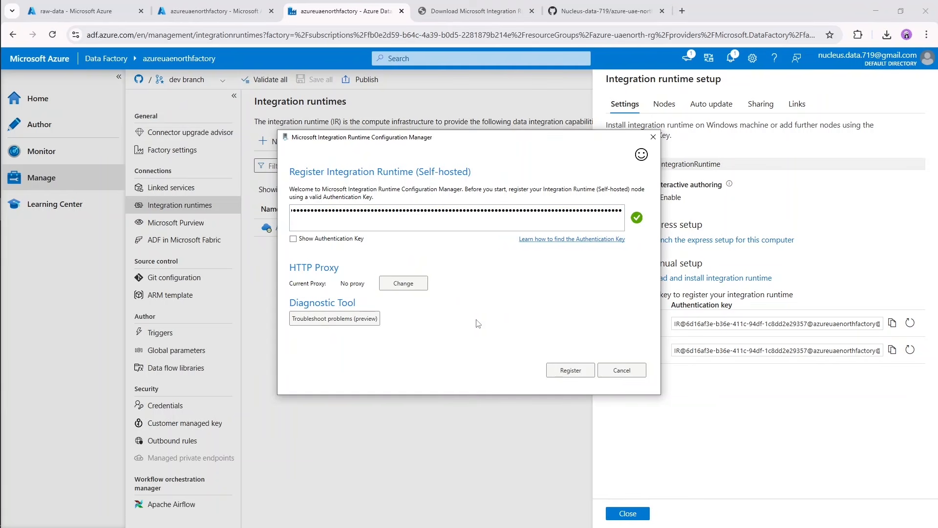
click(576, 373)
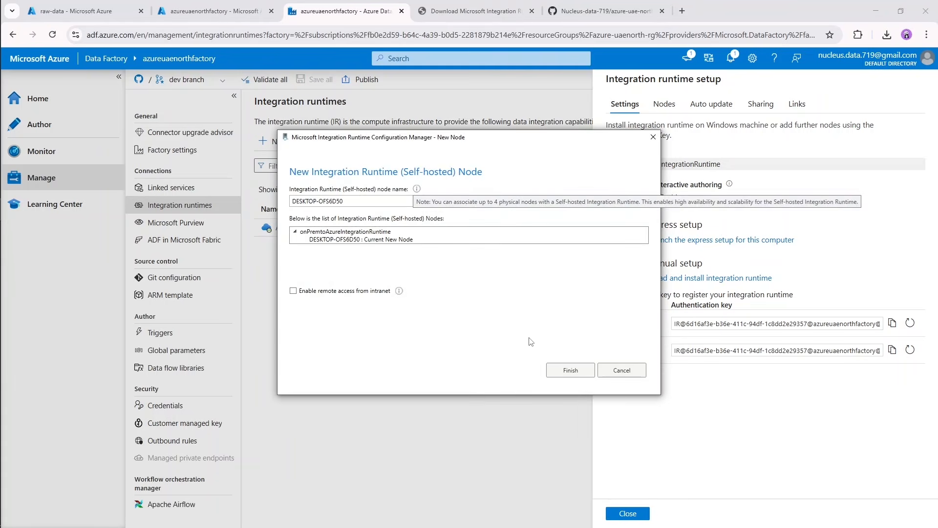
Enable remote access from intranet without a TLS/SSL certificate for the new node, finish its registration and launch the Configuration Manager.
click(294, 291)
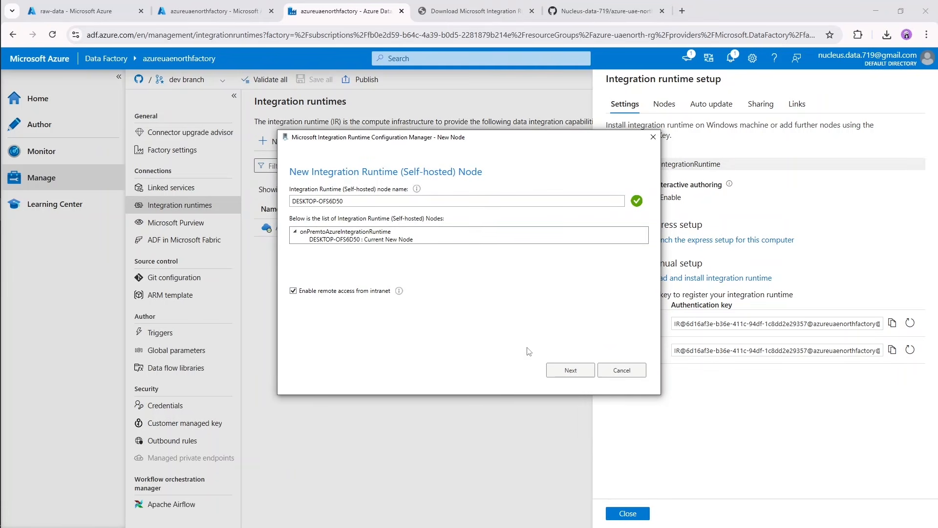
click(576, 370)
click(347, 233)
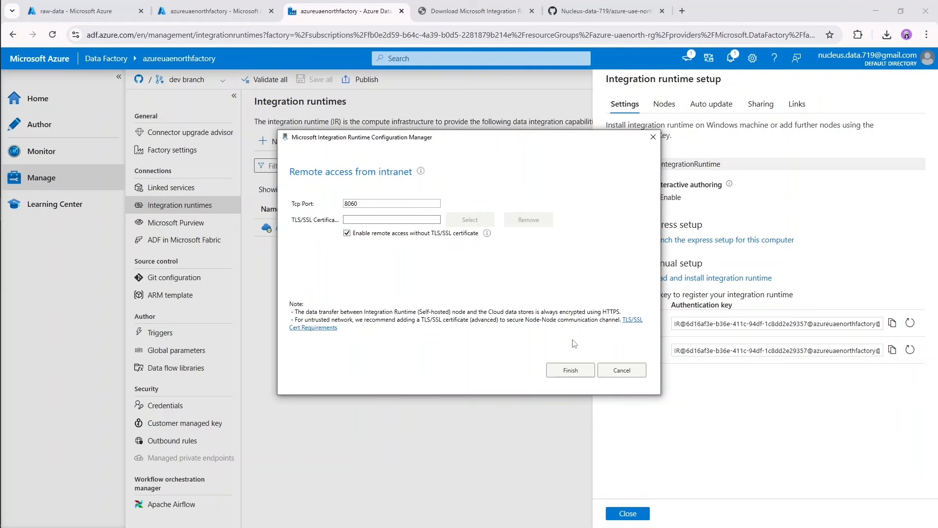
click(581, 371)
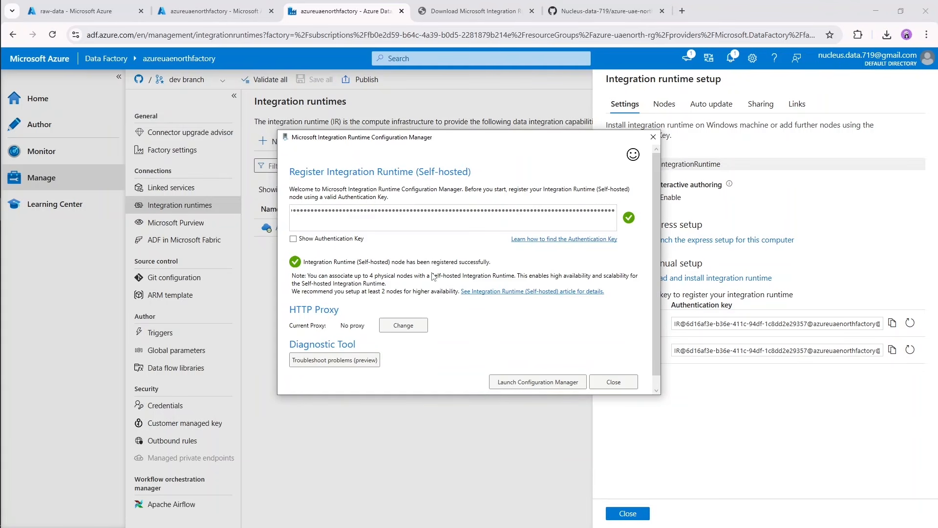
click(542, 384)
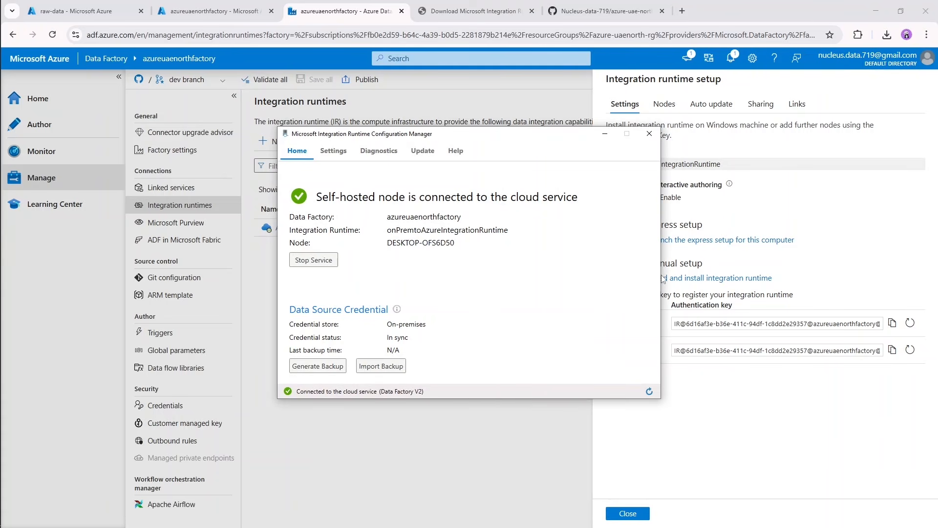
Return to Data Factory, close the integration runtime setup and refresh the list of integration runtimes.
click(716, 427)
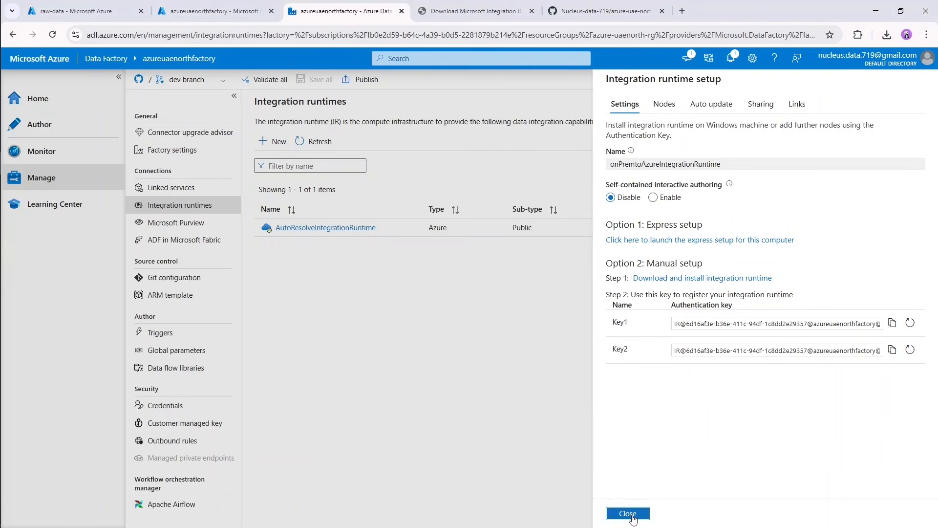
click(628, 514)
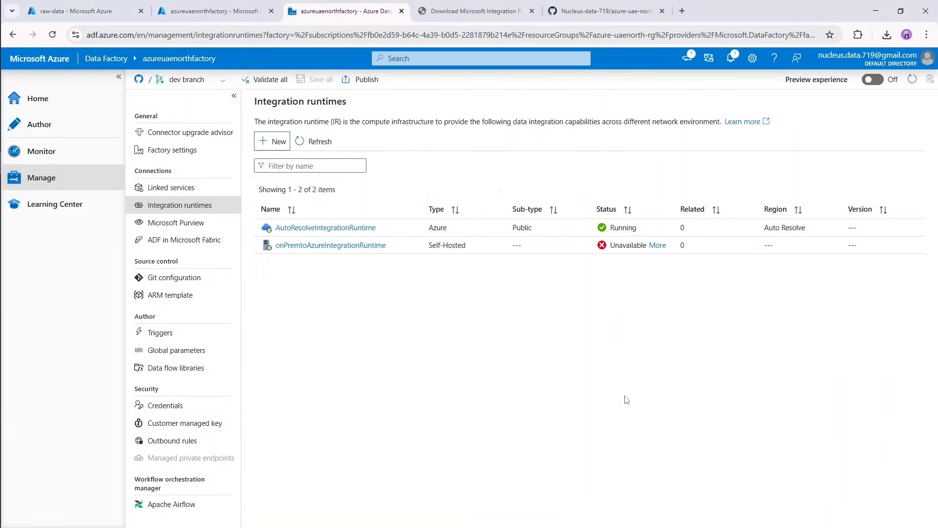
click(317, 146)
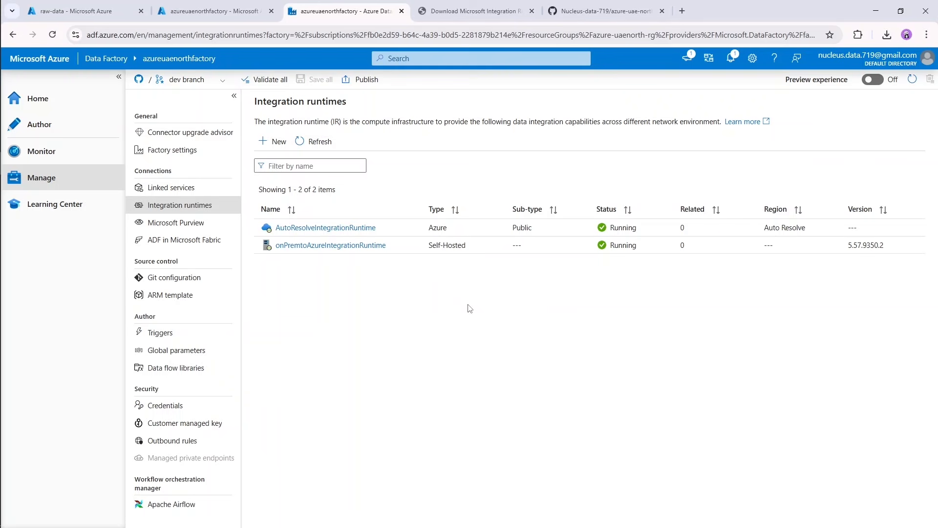
Start a new linked service in Data Factory and choose File system as its data store.
click(176, 187)
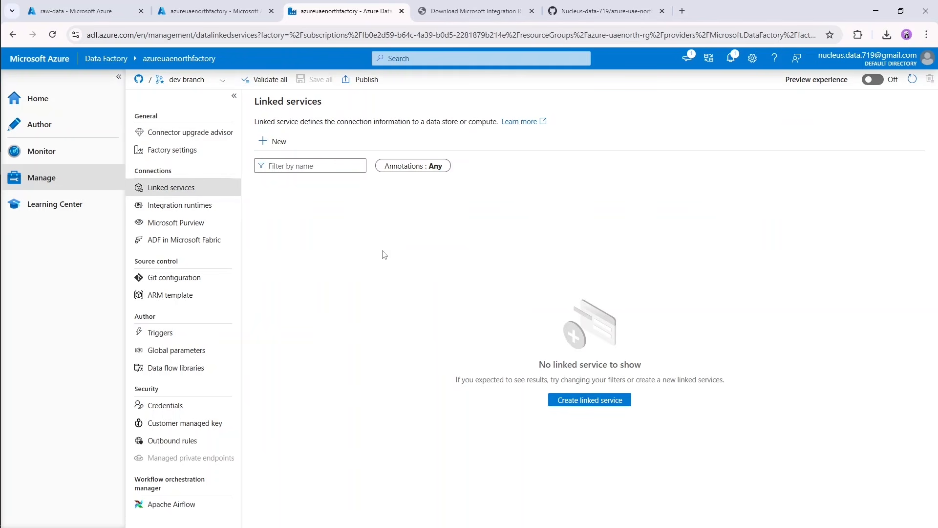
click(273, 142)
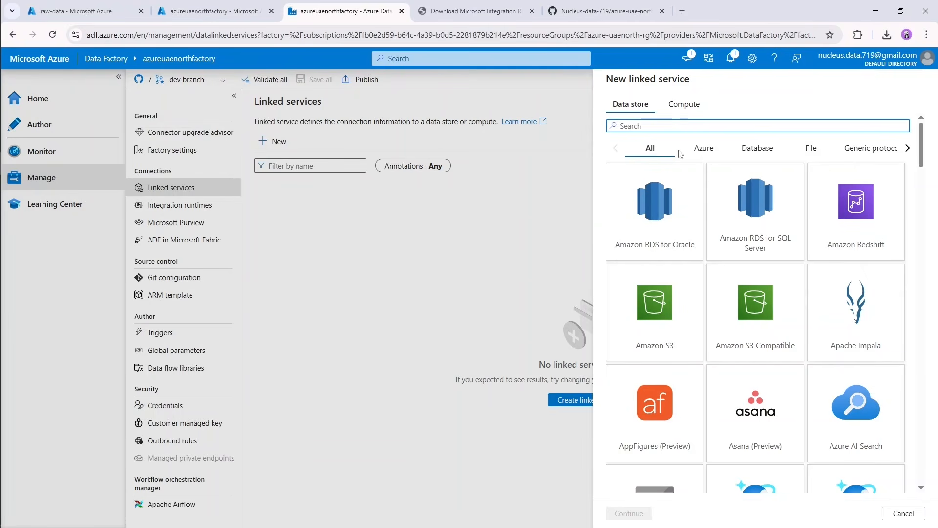
scroll(762, 264, down, 3)
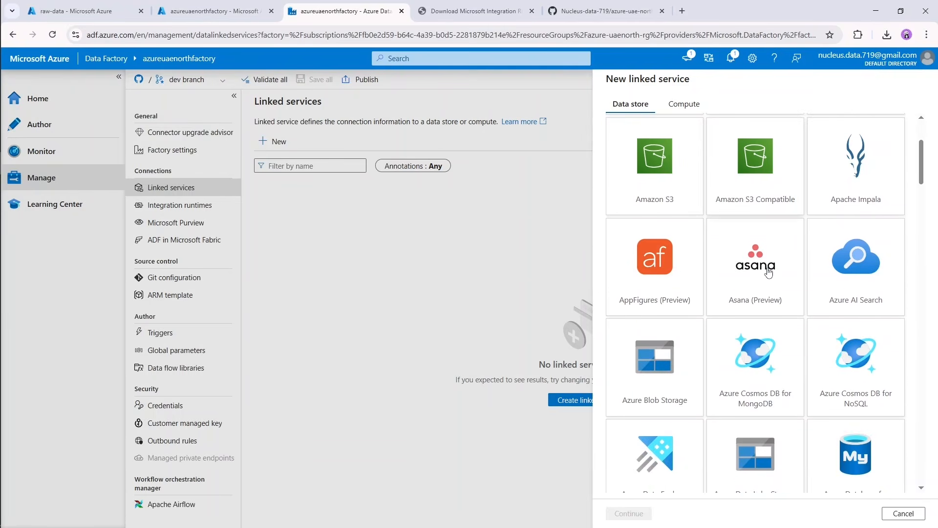
scroll(870, 272, down, 5)
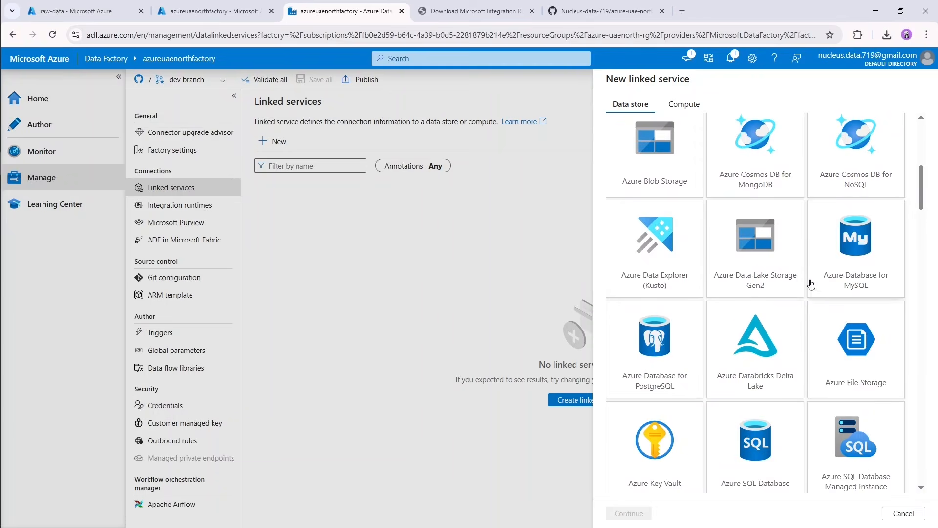
scroll(706, 251, up, 8)
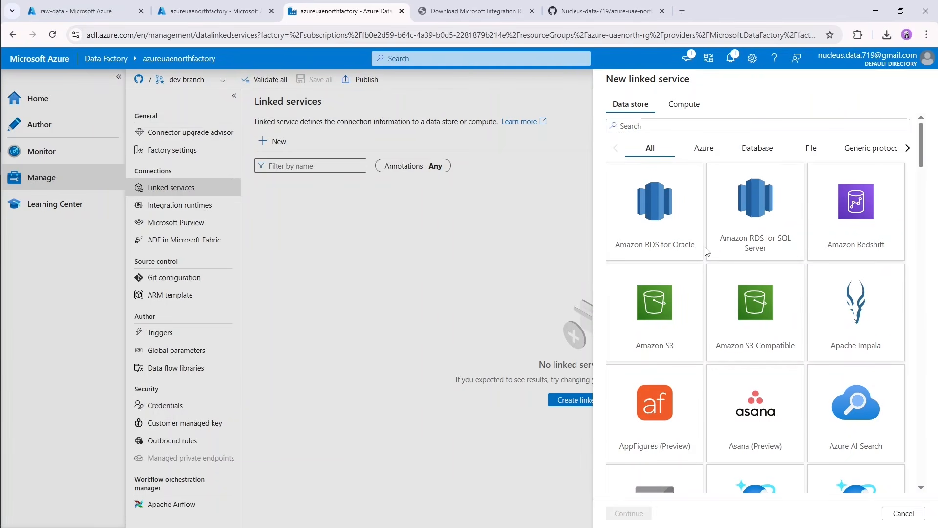
mouse_move(1, 176)
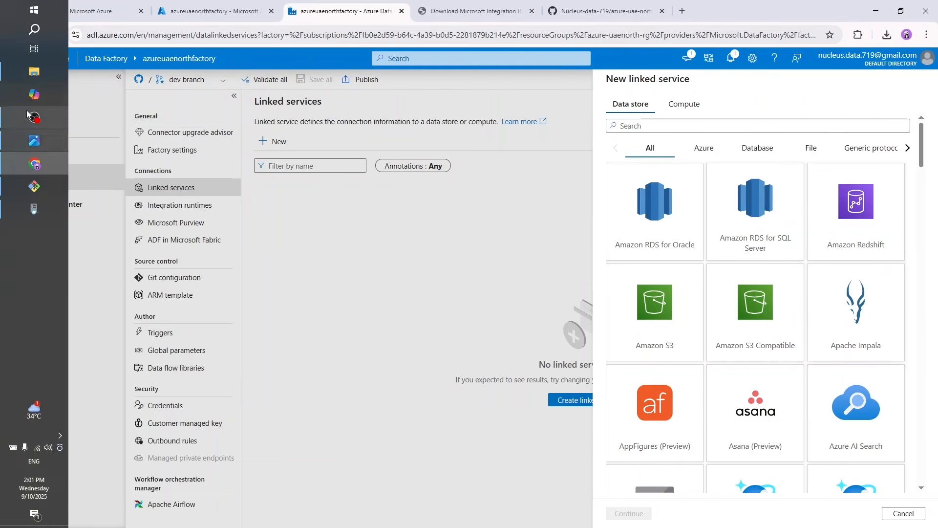
click(34, 72)
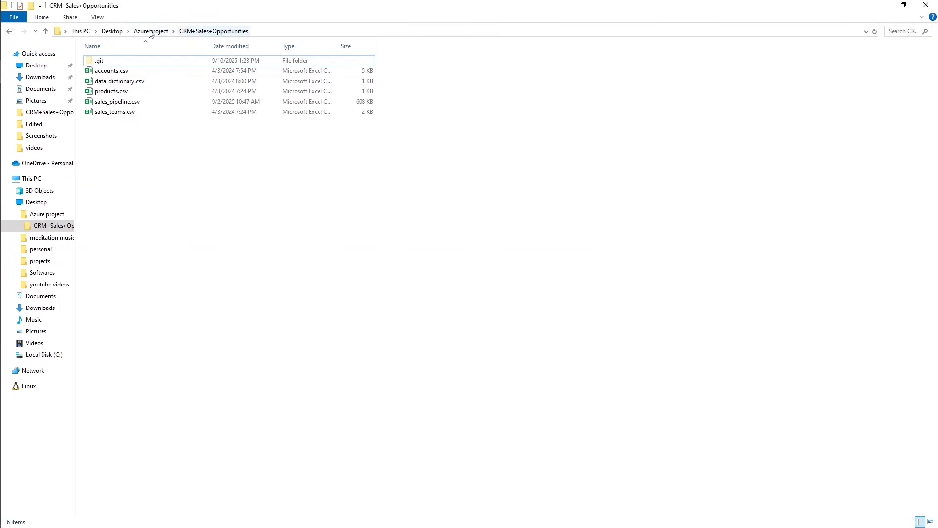
click(882, 5)
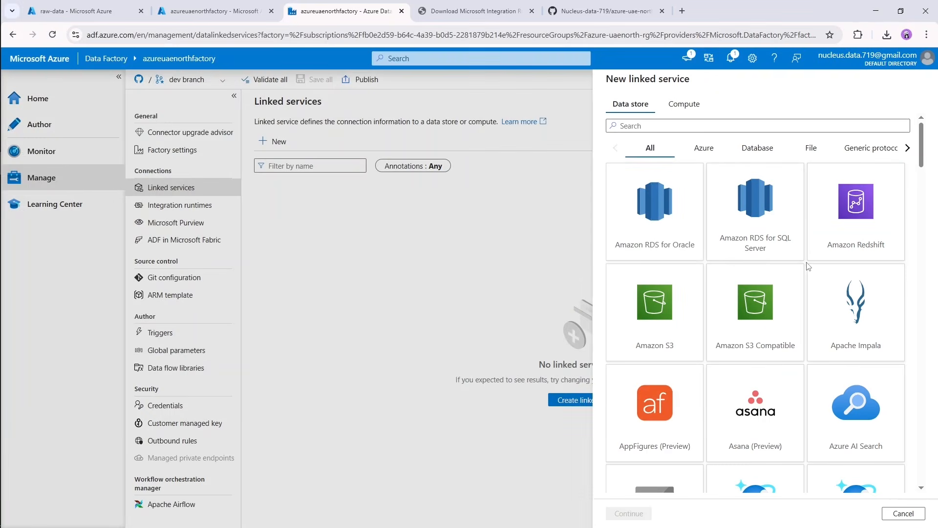
scroll(773, 282, down, 2)
scroll(773, 282, down, 15)
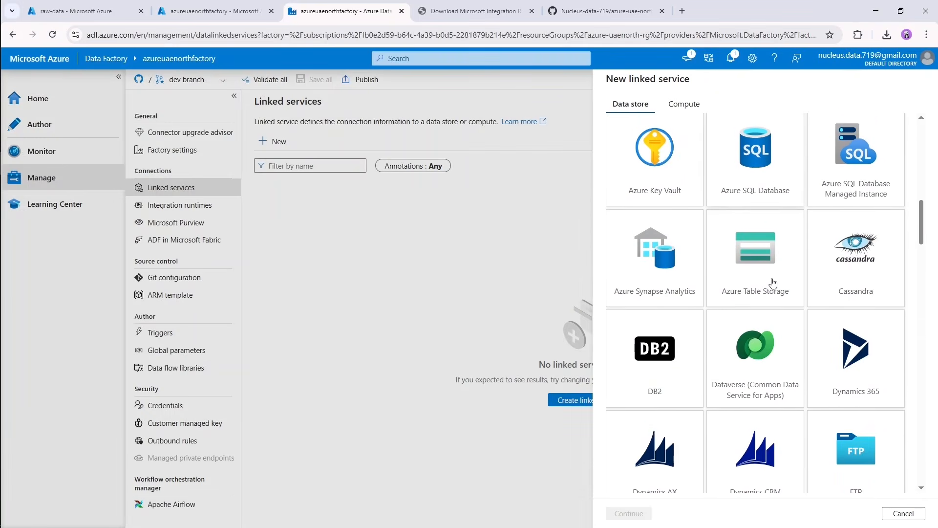
double_click(677, 333)
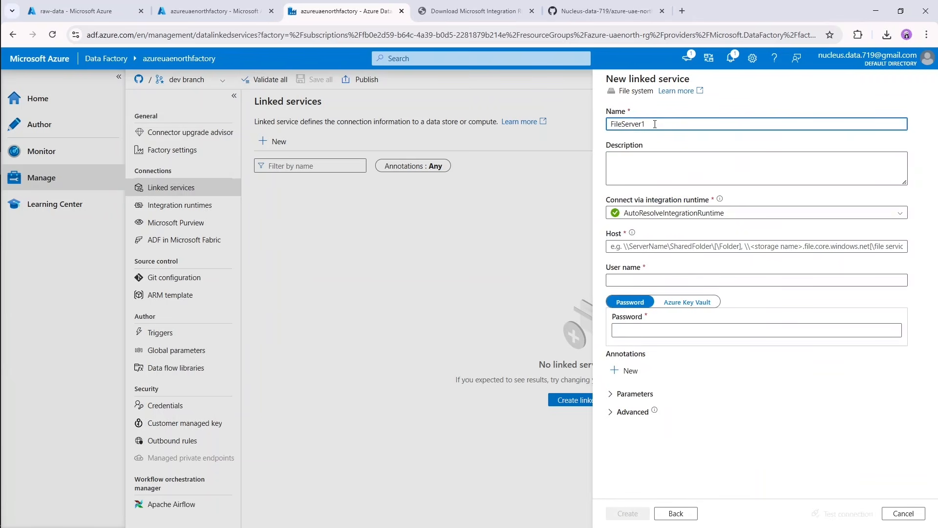
Name the linked service FileLocation and connect it via onPremtoAzureIntegrationRuntime.
drag(655, 123, 606, 128)
text(FileLocation)
click(702, 219)
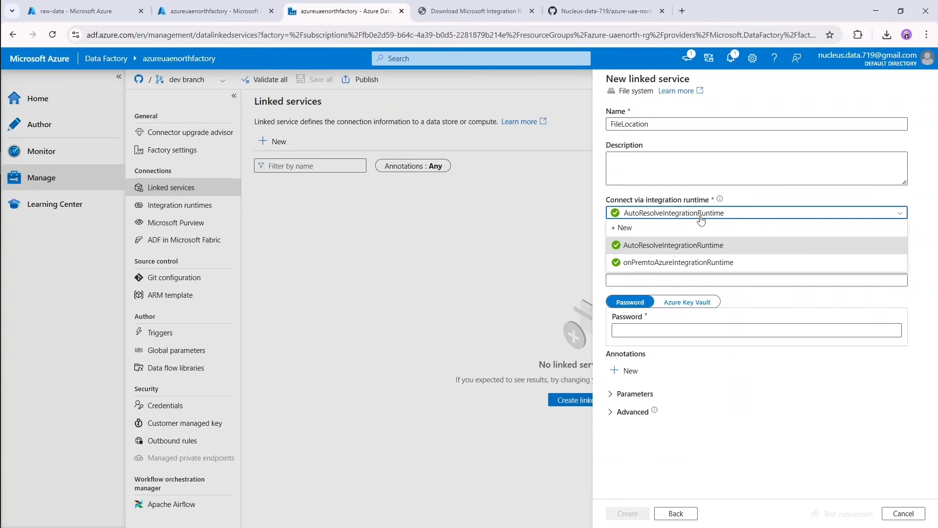
click(697, 267)
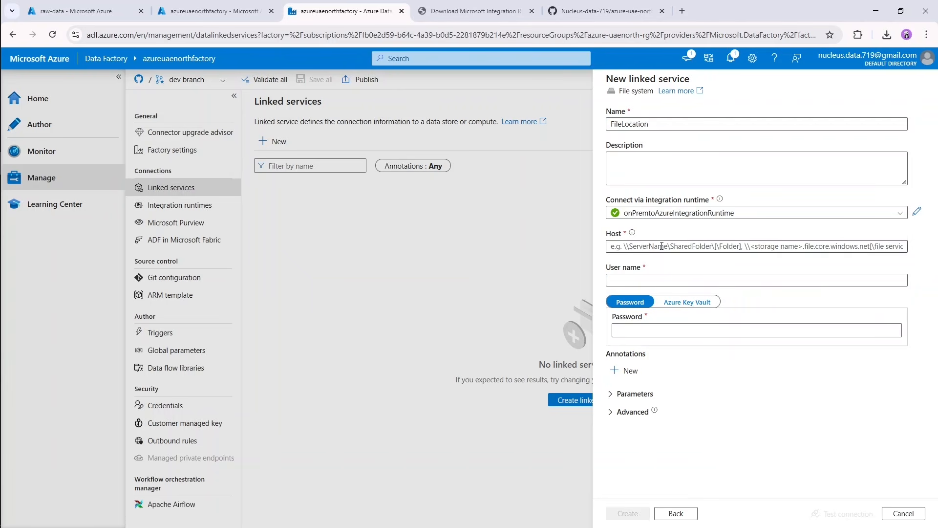
Copy the path of the CRM+Sales+Opportunities folder from File Explorer and enter it as the linked service's host.
click(613, 243)
click(706, 247)
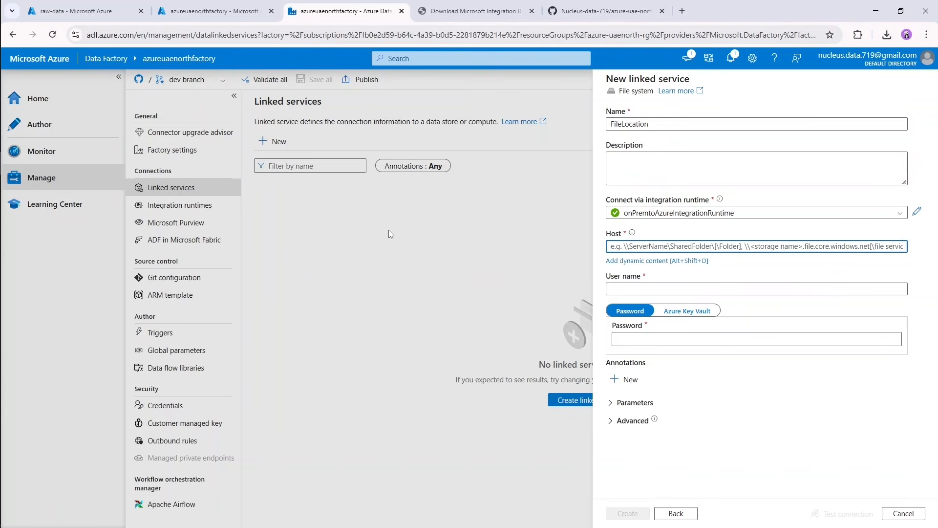
click(34, 71)
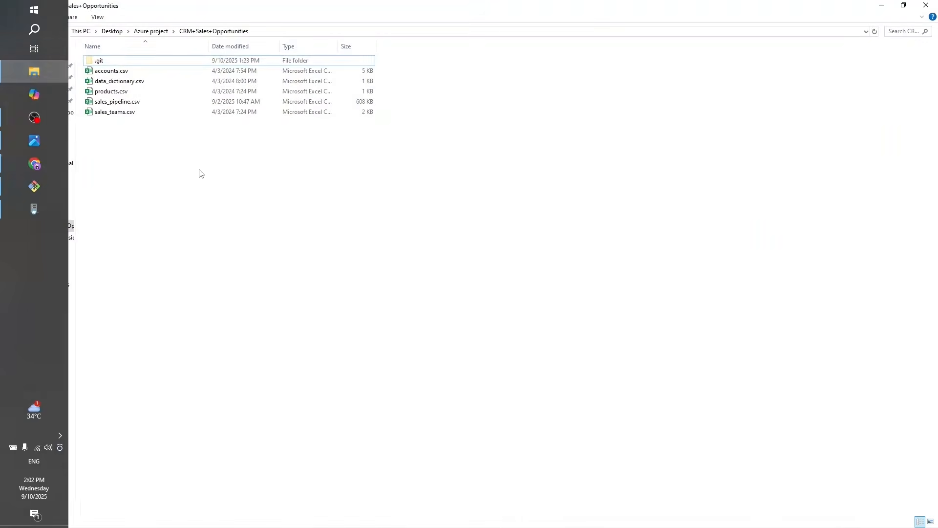
click(266, 32)
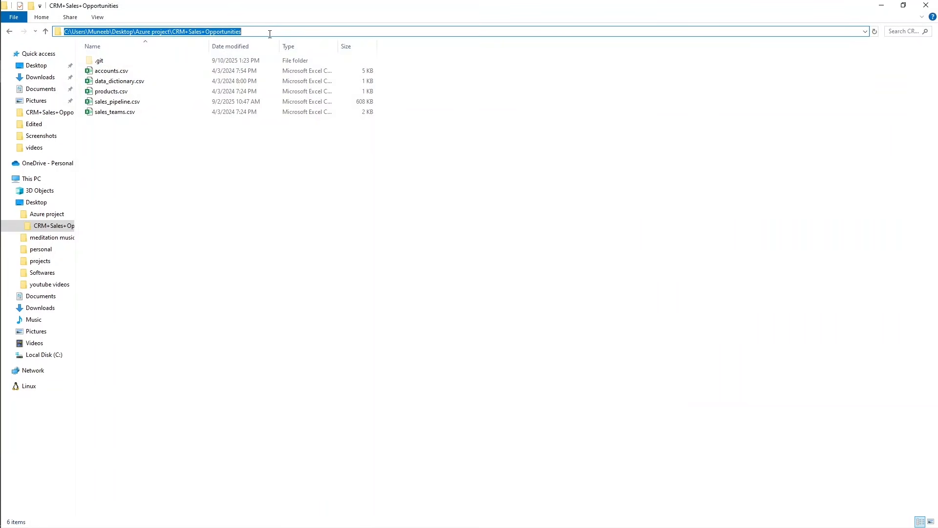
click(214, 172)
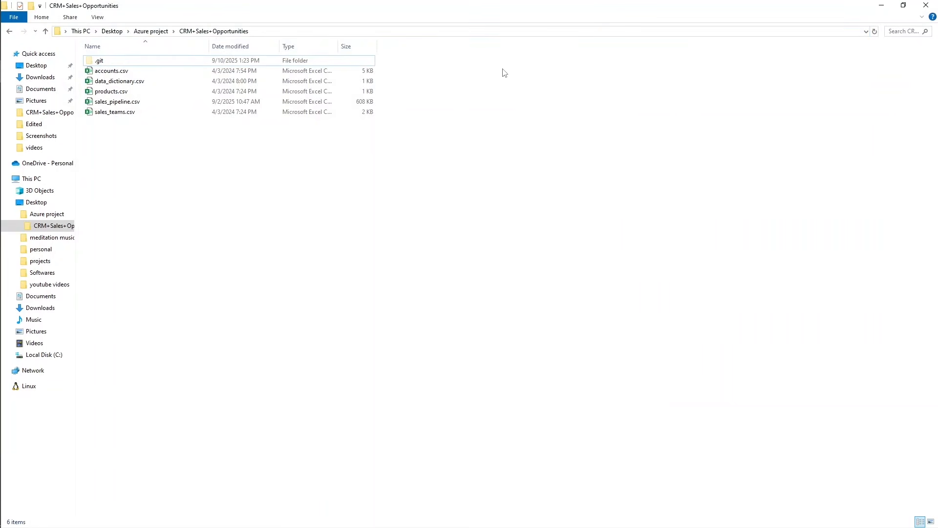
click(469, 30)
key(ctrl+c)
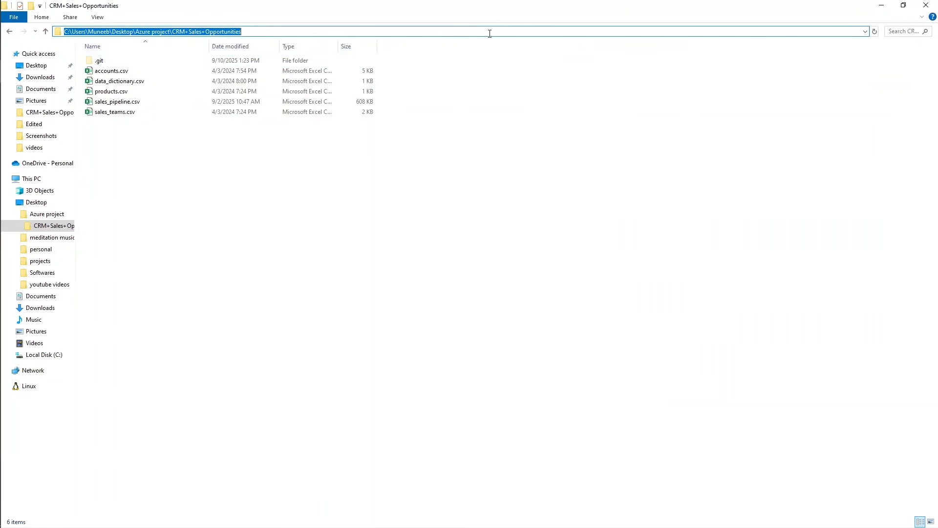
click(362, 154)
click(880, 6)
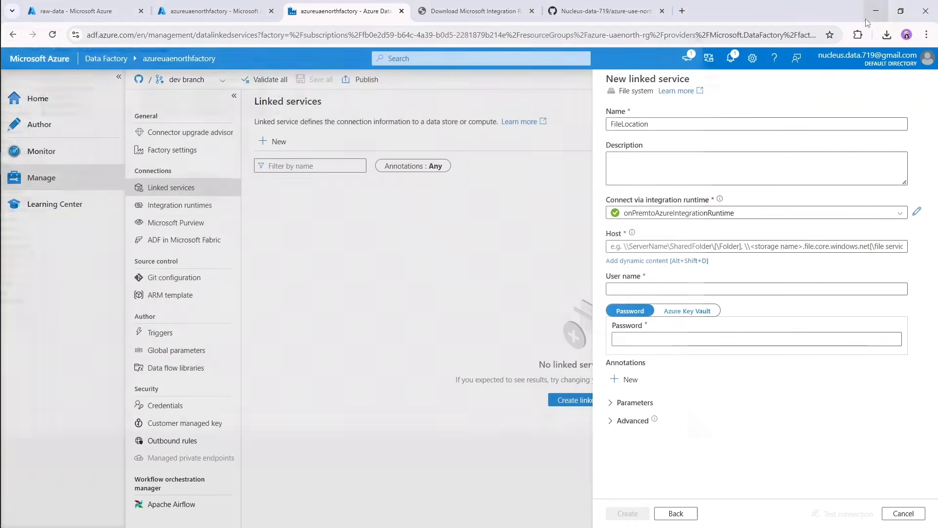
key(ctrl+v)
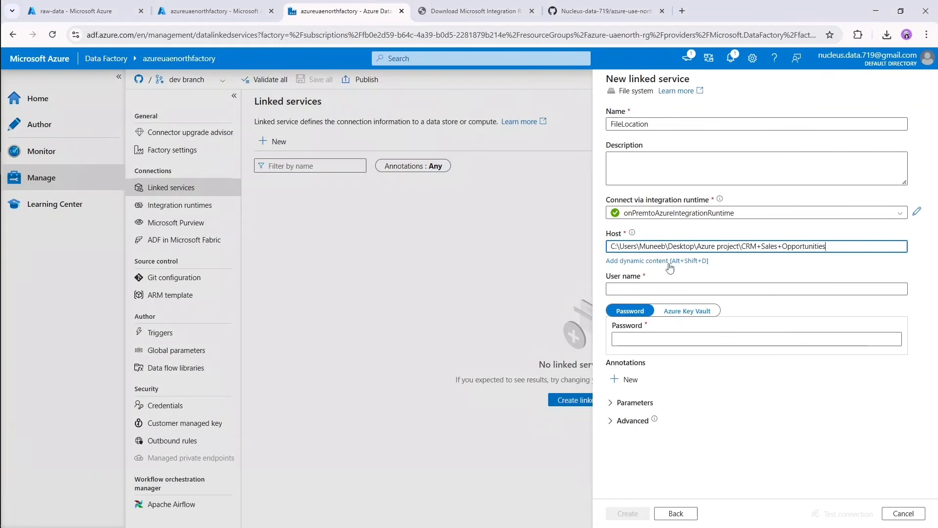
Enter the Windows user name and password for the linked service, test its connection and review the error details.
click(657, 288)
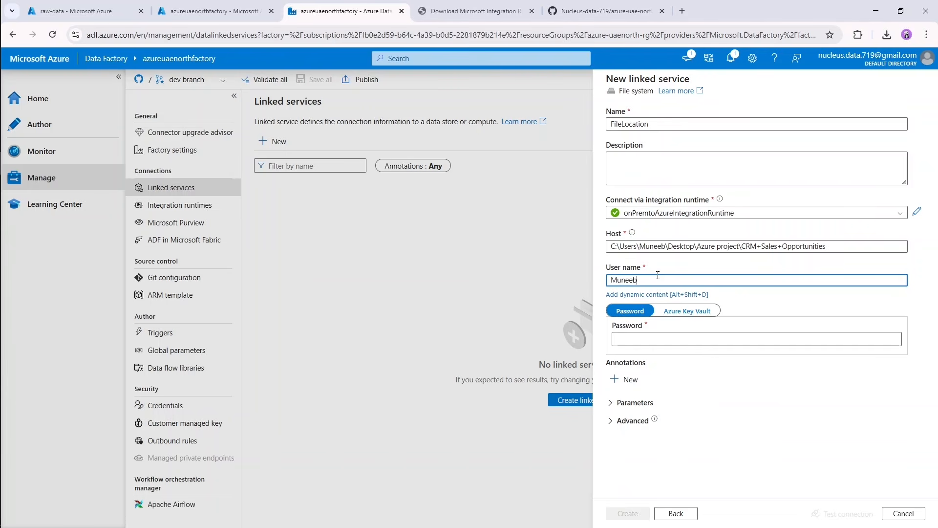
key(Tab)
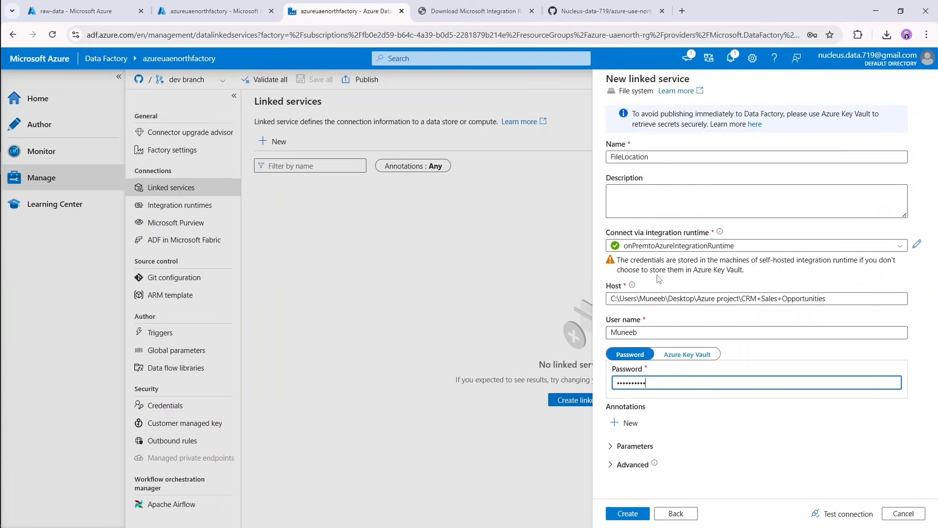
click(845, 518)
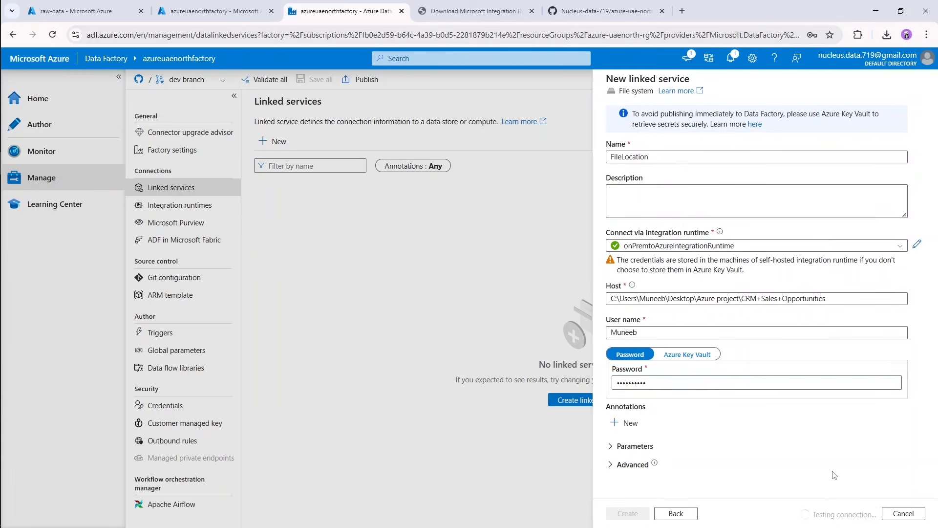
click(869, 498)
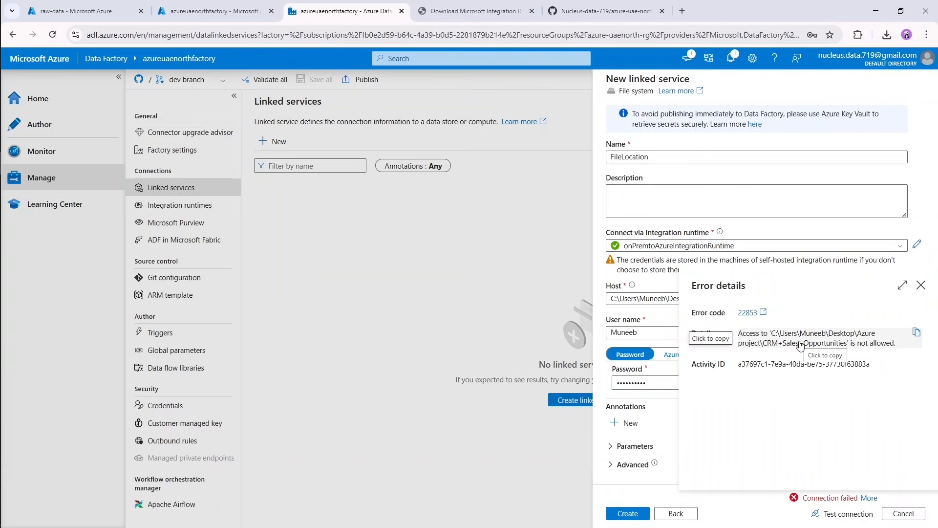
click(919, 288)
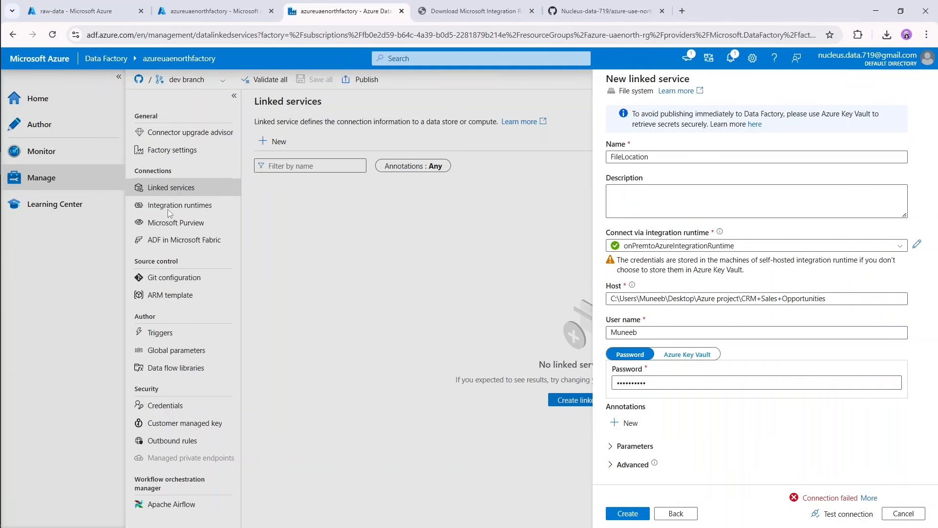
Copy the path of the C:\Program Files\Microsoft Integration Runtime\5.0\Shared folder from File Explorer.
click(21, 72)
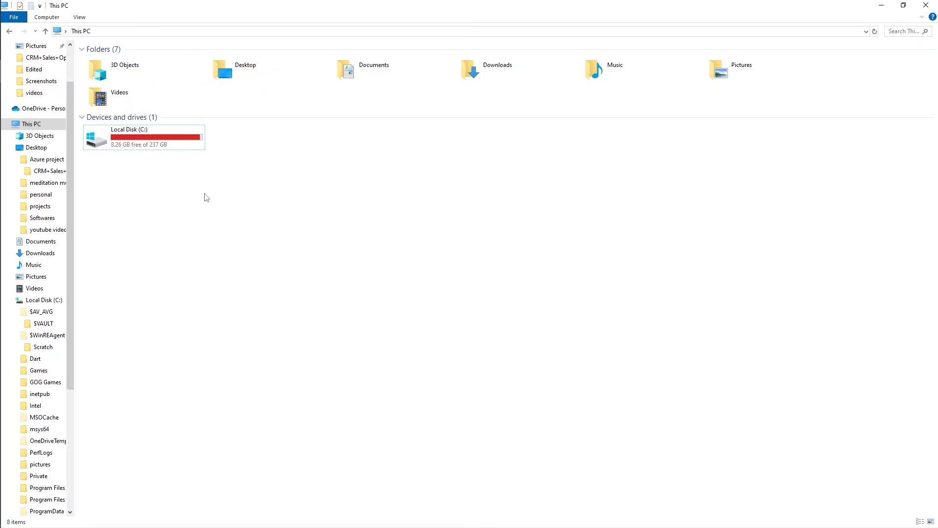
double_click(160, 139)
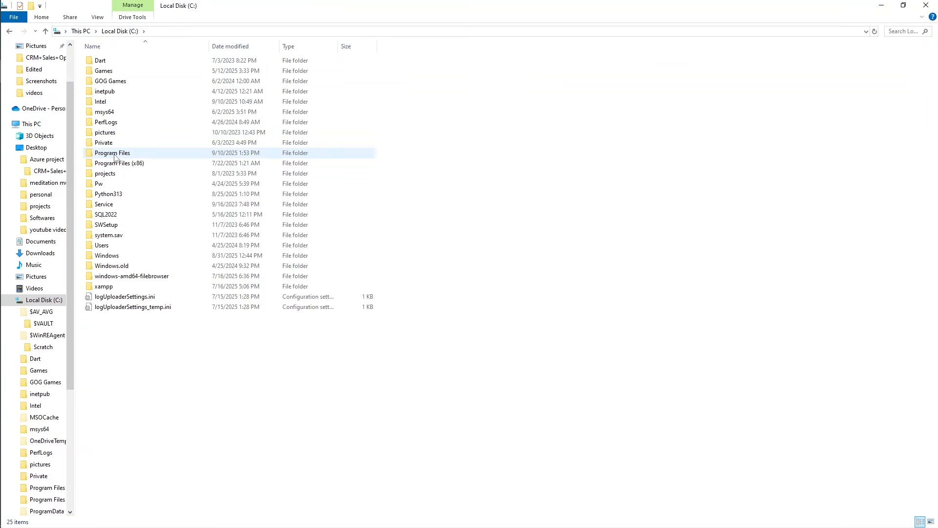
double_click(116, 154)
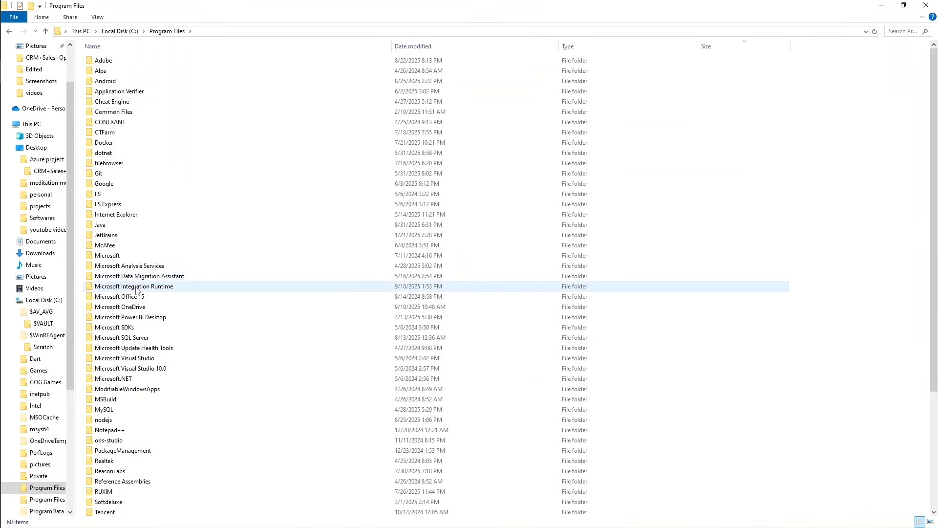
double_click(122, 286)
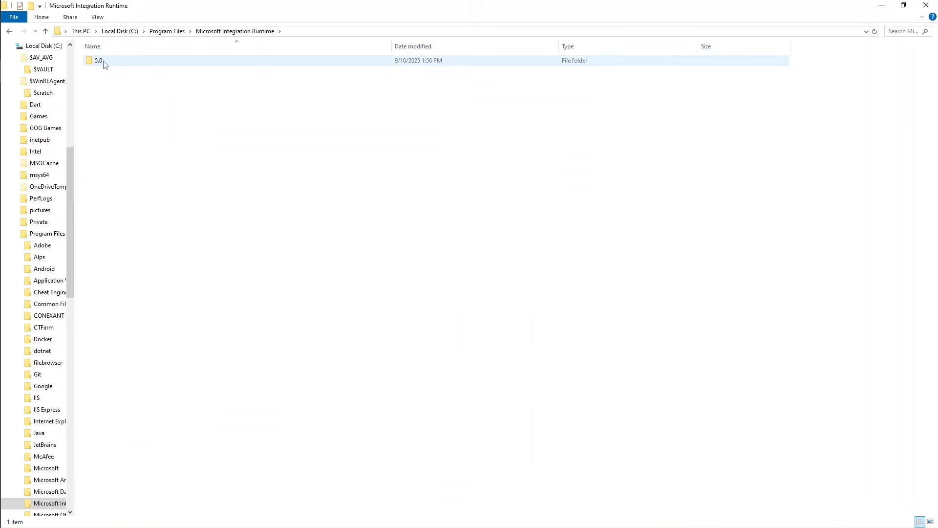
double_click(105, 64)
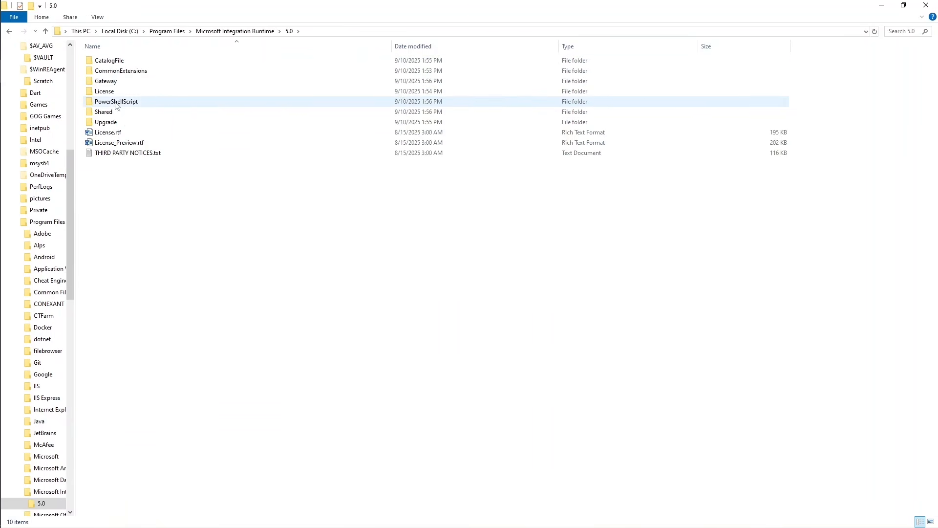
double_click(103, 112)
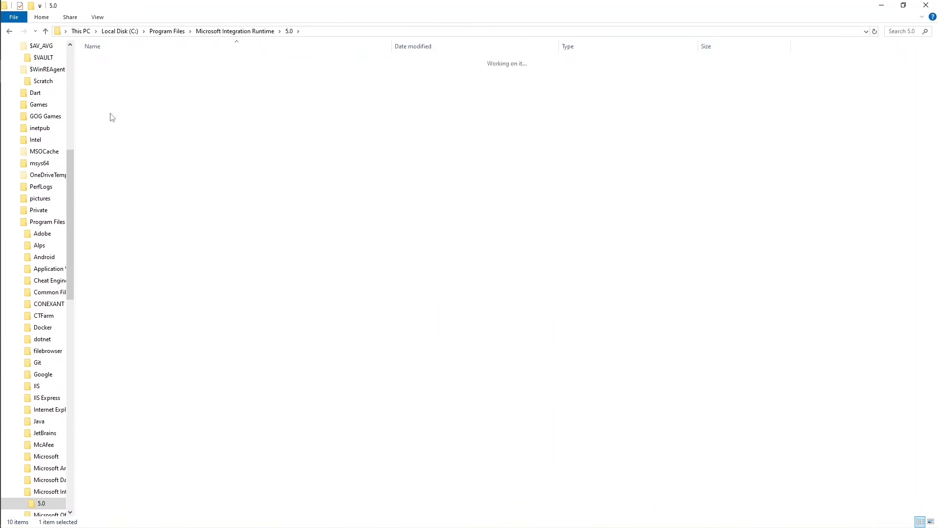
click(364, 32)
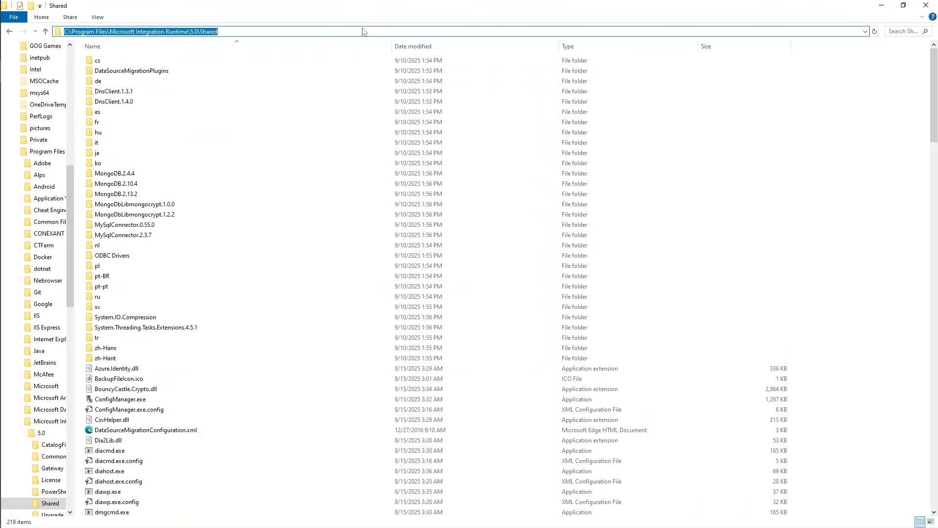
key(Escape)
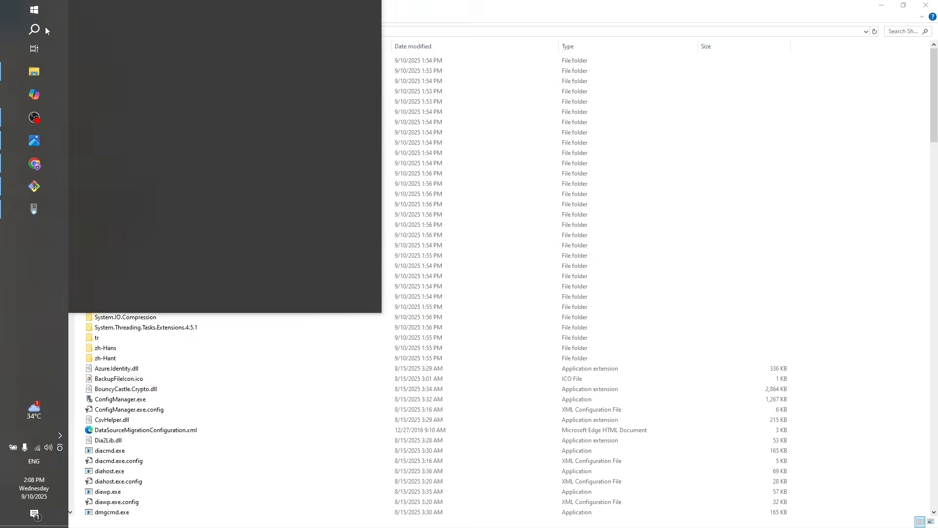
Open Windows PowerShell as administrator and change to the directory "C:\Program Files\Microsoft Integration Runtime\5.0\Shared".
click(45, 28)
text(power)
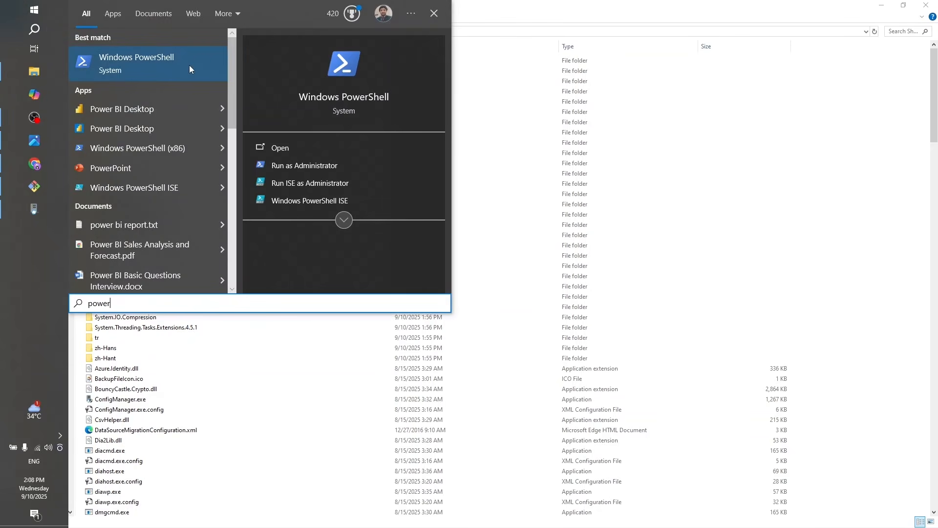
click(303, 165)
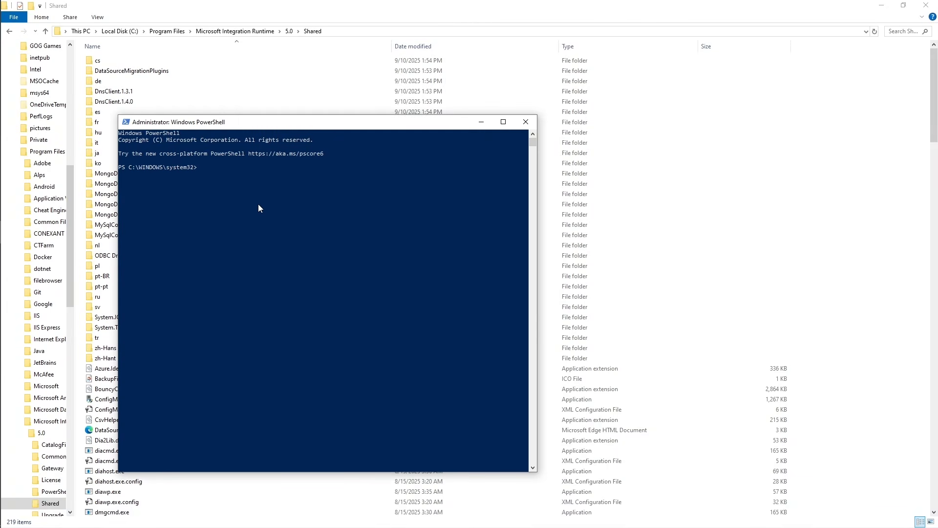
text(cd ")
text(C:\Program Files\Microsoft Integration Runtime\5.0\Shared")
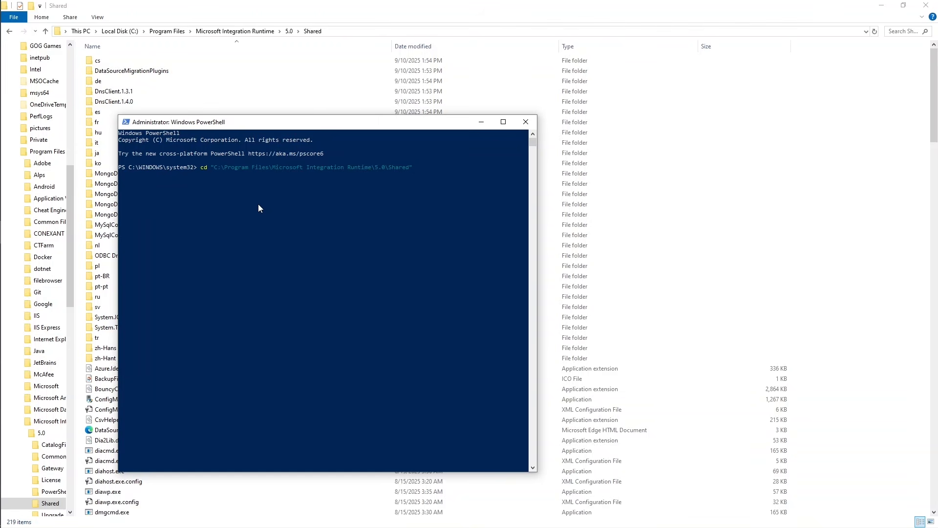
key(Return)
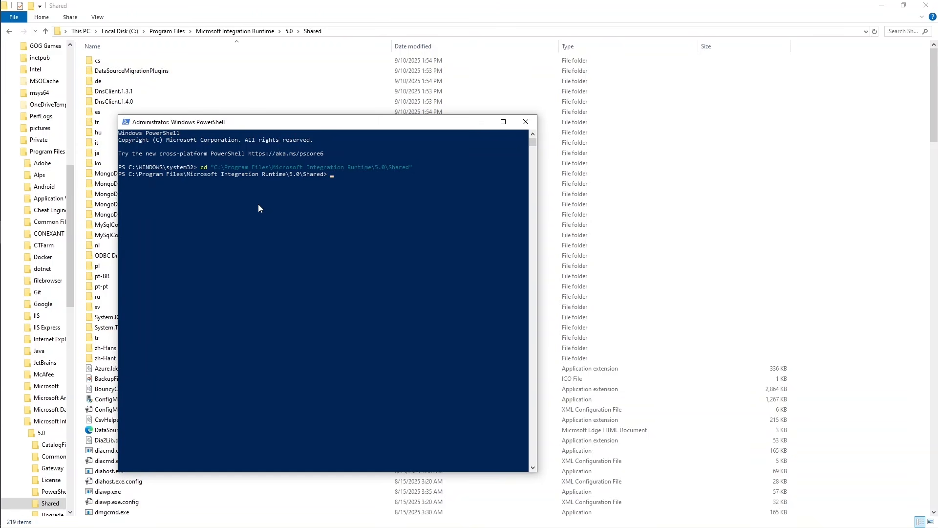
Run ./dmgcmd -DisableLocalFolderPathValidation in PowerShell to turn off the runtime's local folder path validation.
text(./dmgcmd -DisableLocalFolderPathValidation)
mouse_move(480, 174)
mouse_down()
mouse_move(368, 177)
mouse_move(488, 177)
mouse_up()
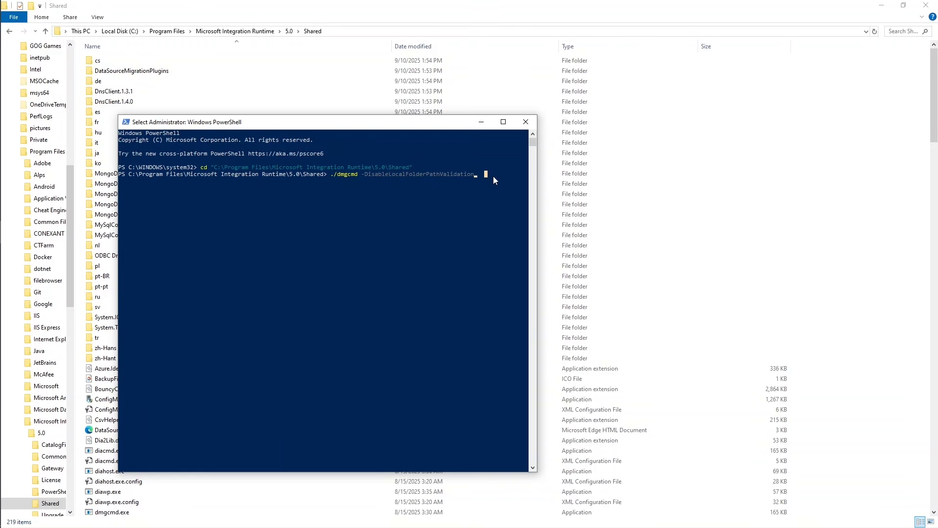
key(Return)
key(Return)
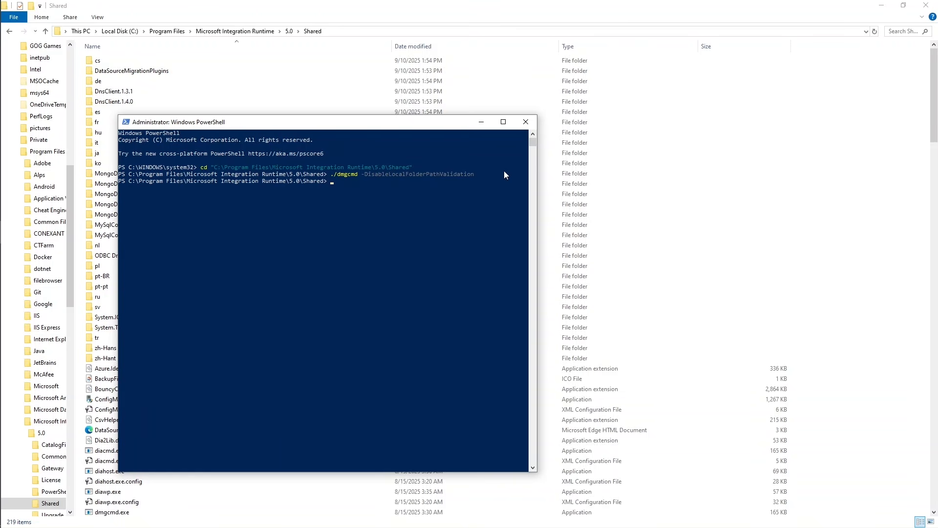
Close File Explorer, check the self-hosted node in Microsoft Integration Runtime Configuration Manager and return to Data Factory.
click(925, 5)
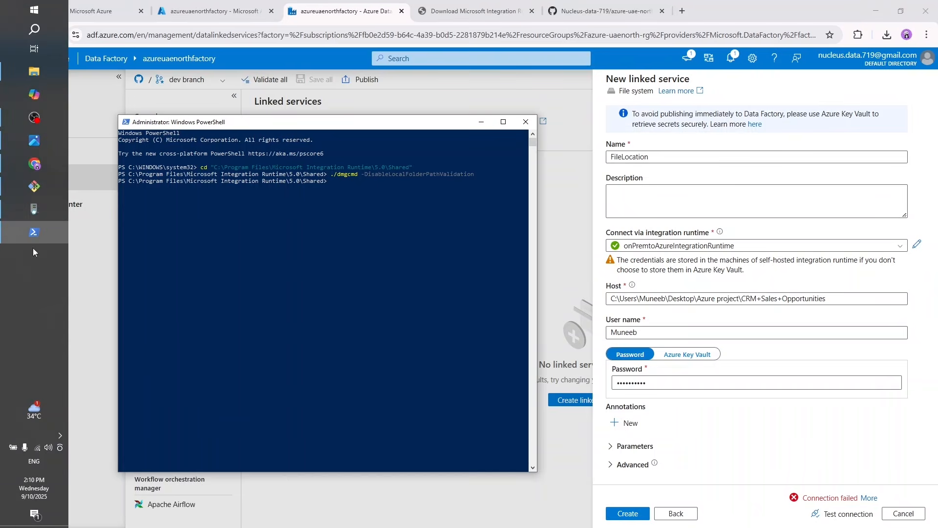
click(36, 209)
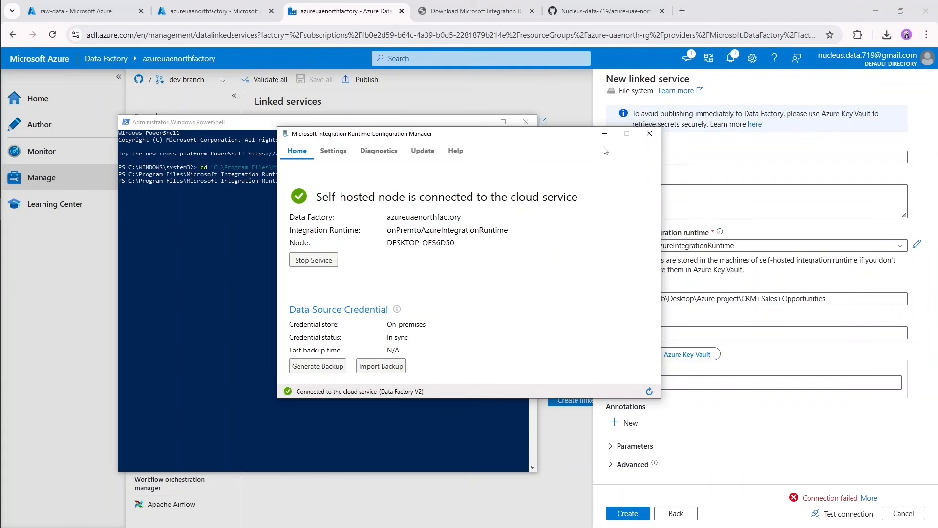
click(605, 134)
click(481, 123)
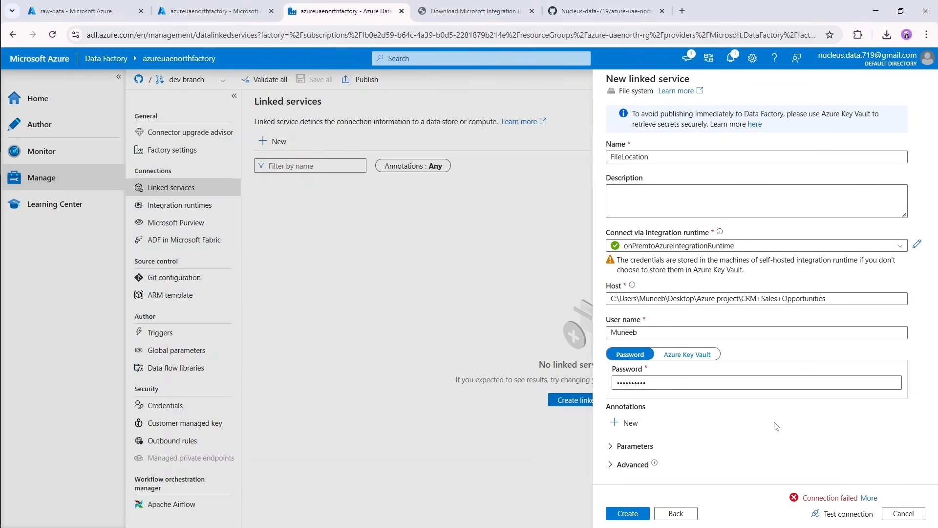
Retest the FileLocation connection and create the linked service.
click(845, 514)
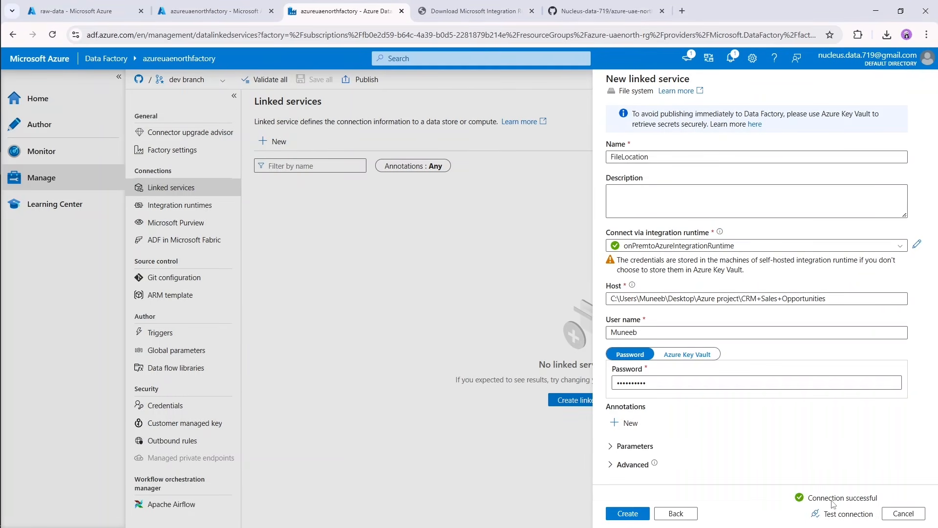
click(629, 514)
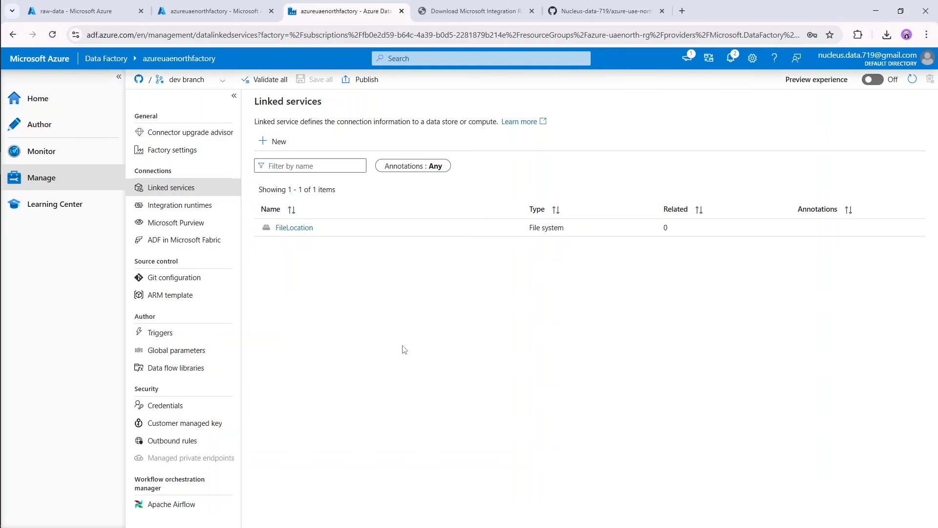
Go to the factory's authoring area and create a new blank pipeline.
click(55, 128)
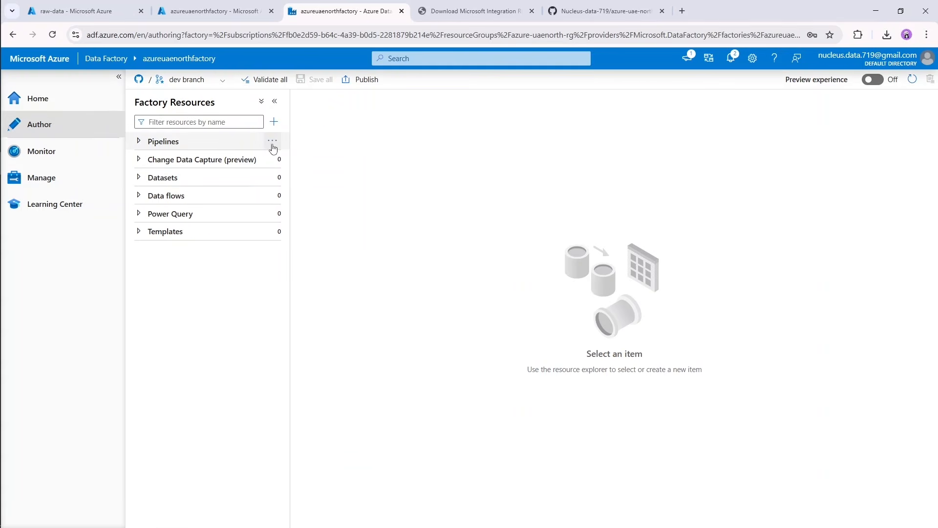
click(272, 146)
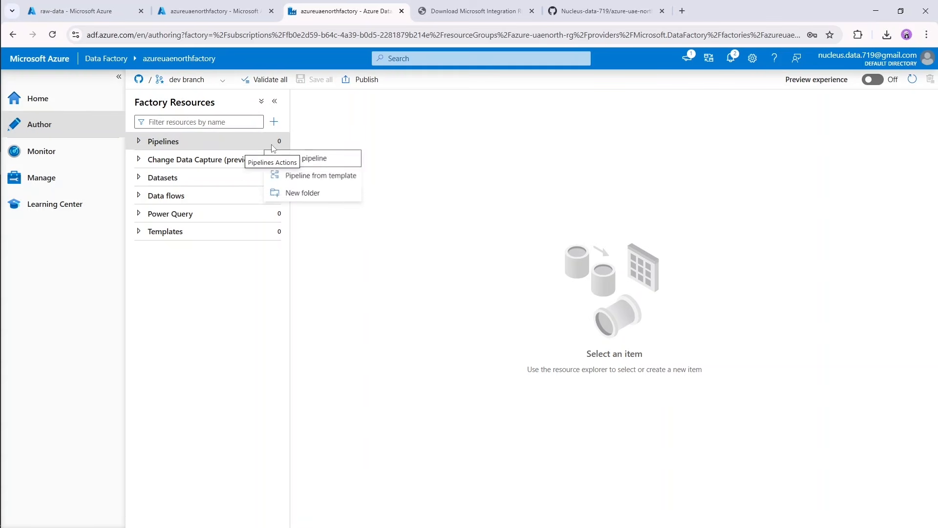
click(332, 163)
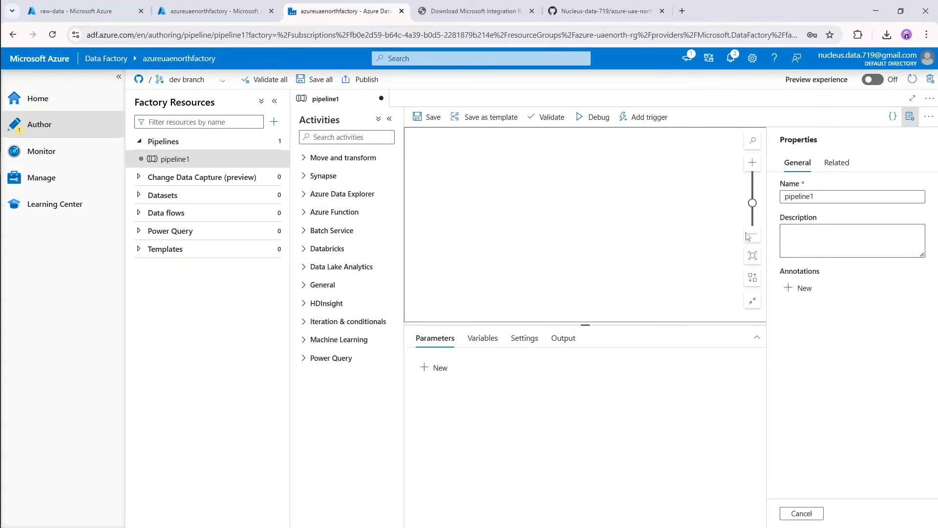
Rename the new pipeline onPremtoCloudPipeline and close its properties.
double_click(829, 200)
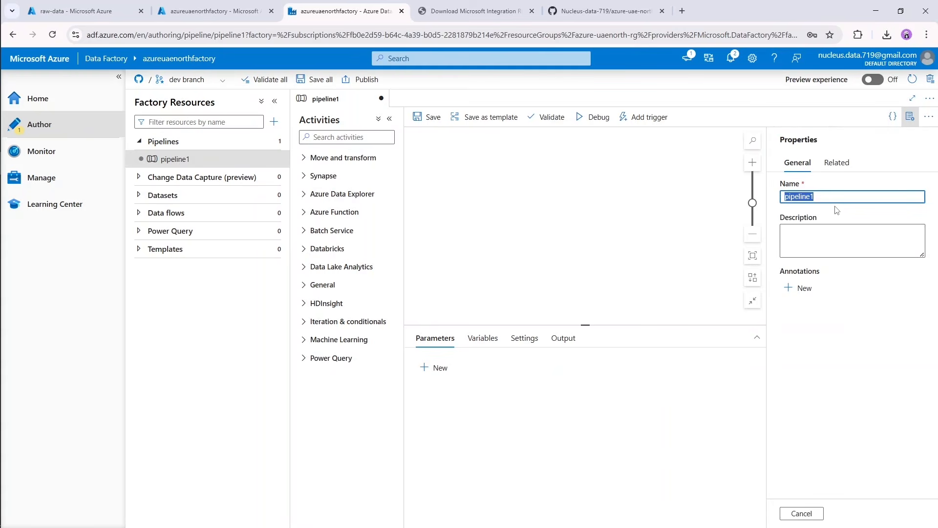
key(BackSpace)
text(onPremto)
key(BackSpace)
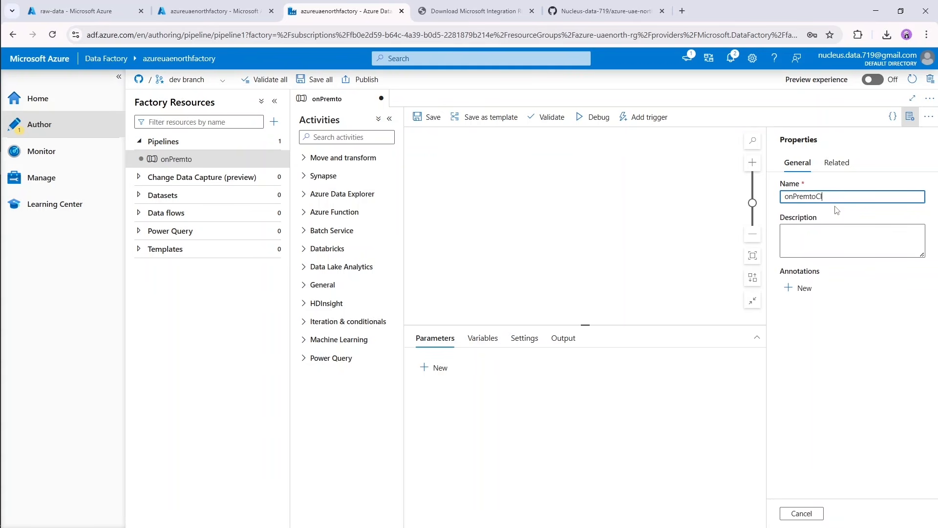
text(Cloyud)
key(BackSpace)
key(BackSpace)
key(BackSpace)
text(Pipeline)
click(910, 117)
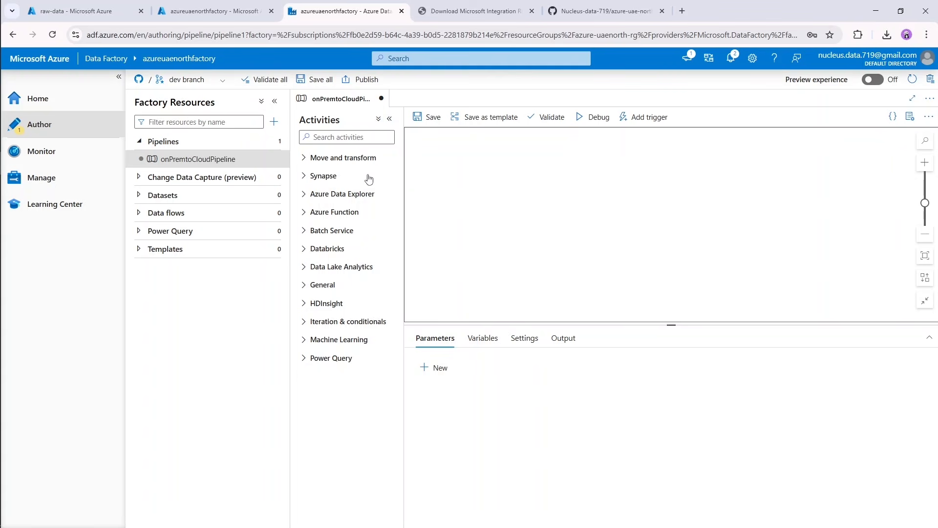
click(335, 159)
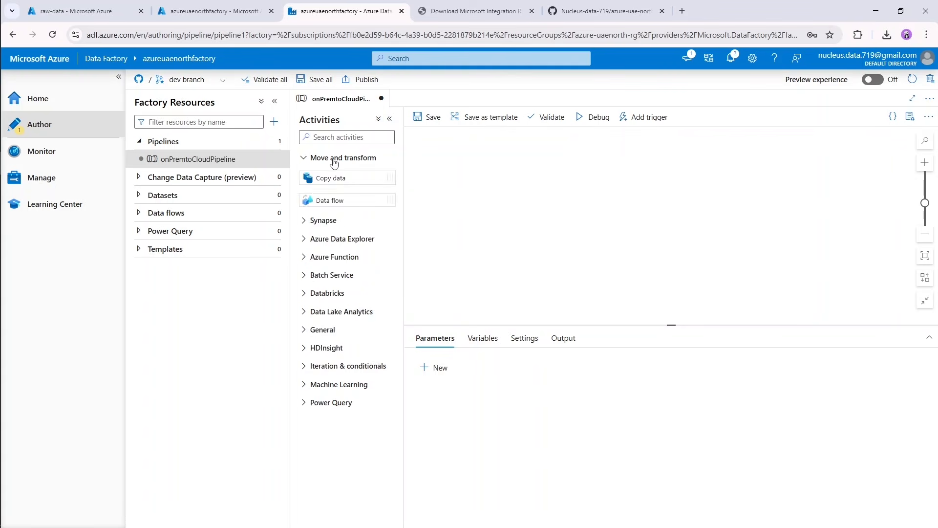
click(334, 159)
click(324, 177)
click(326, 181)
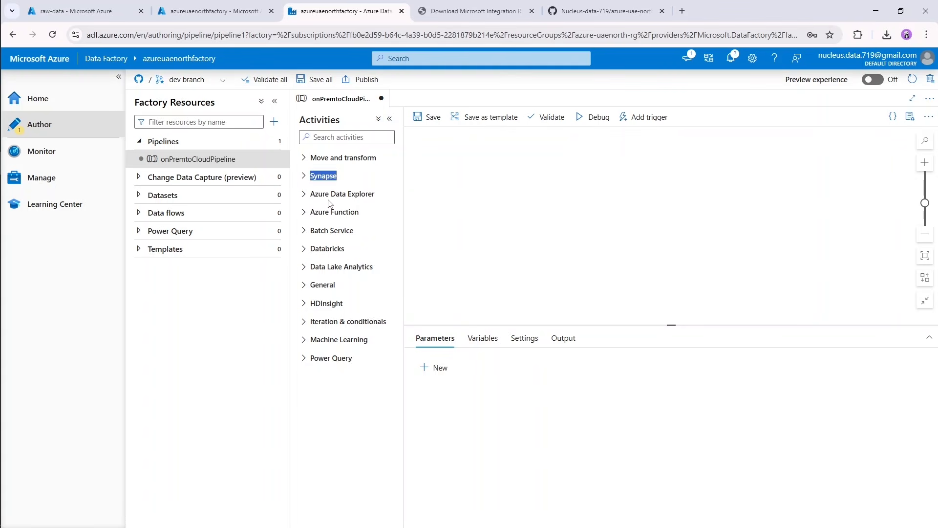
click(331, 197)
click(330, 197)
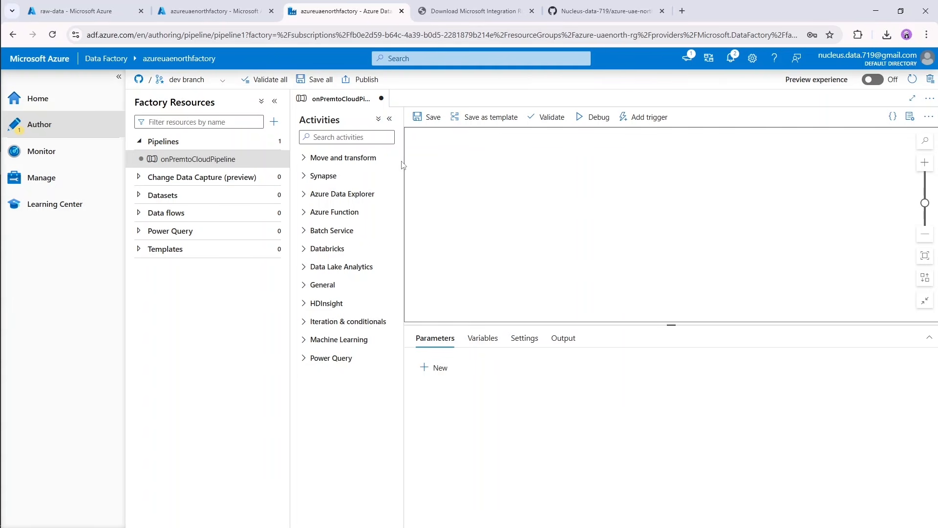
Add a Copy data activity to the onPremtoCloudPipeline canvas.
click(351, 134)
text(copy)
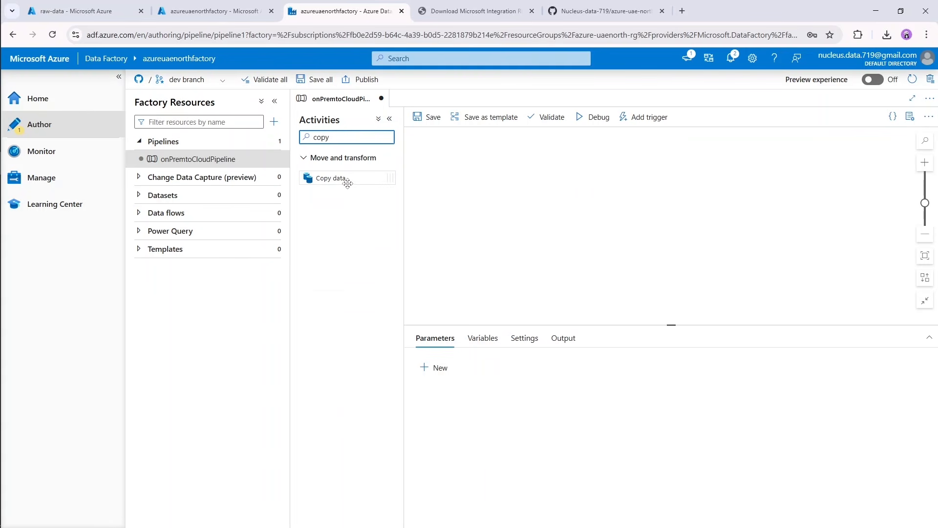
drag(342, 178, 475, 207)
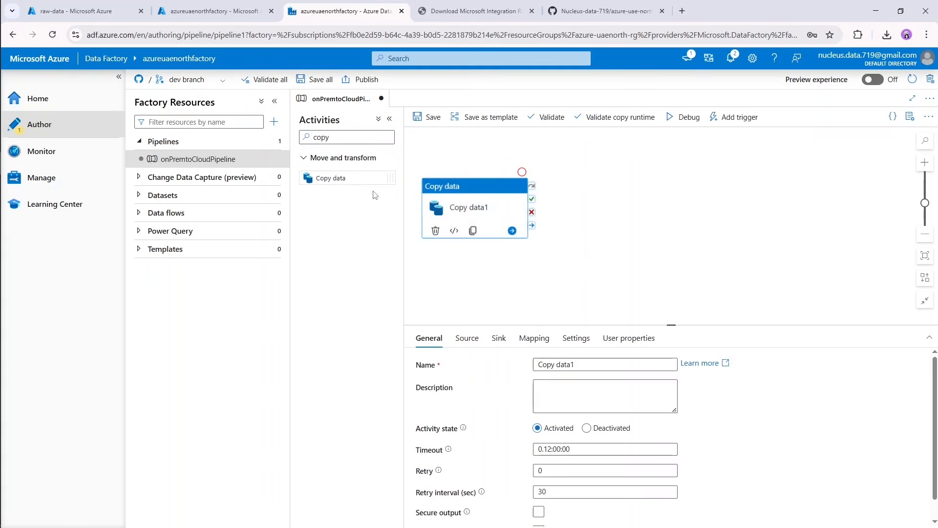
Start a new source dataset for the copy activity with the File system data store and DelimitedText format.
click(473, 342)
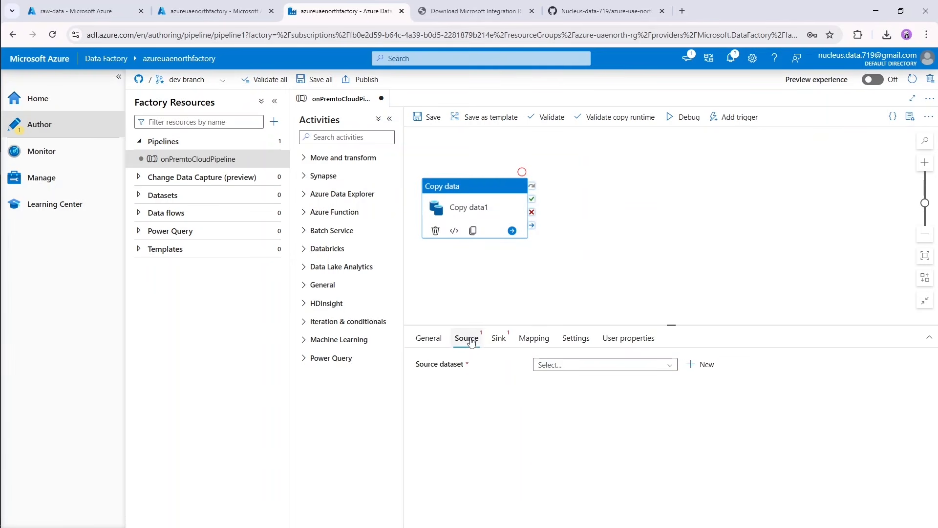
click(627, 373)
click(702, 364)
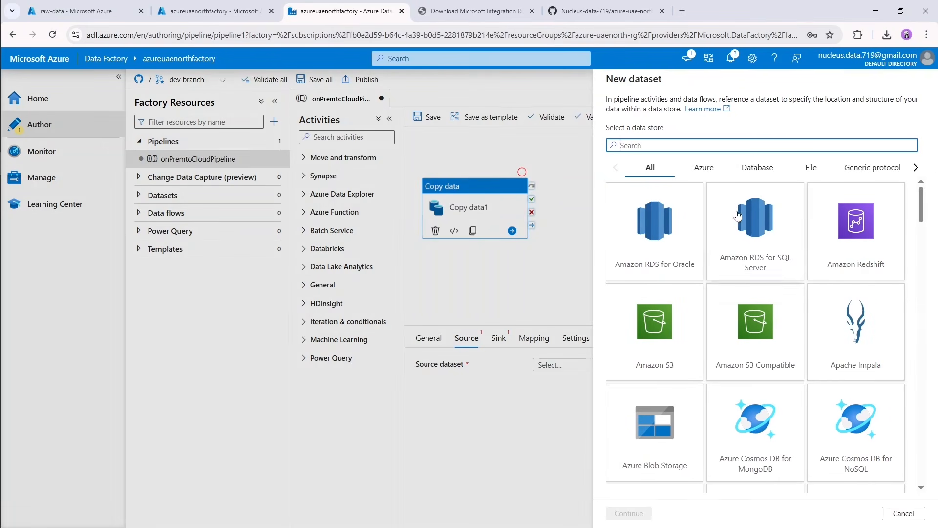
text(file)
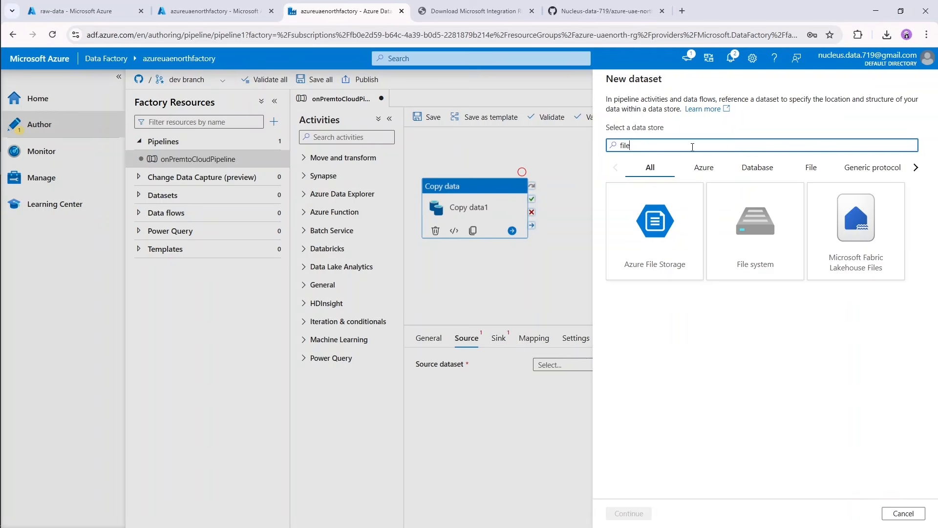
click(726, 211)
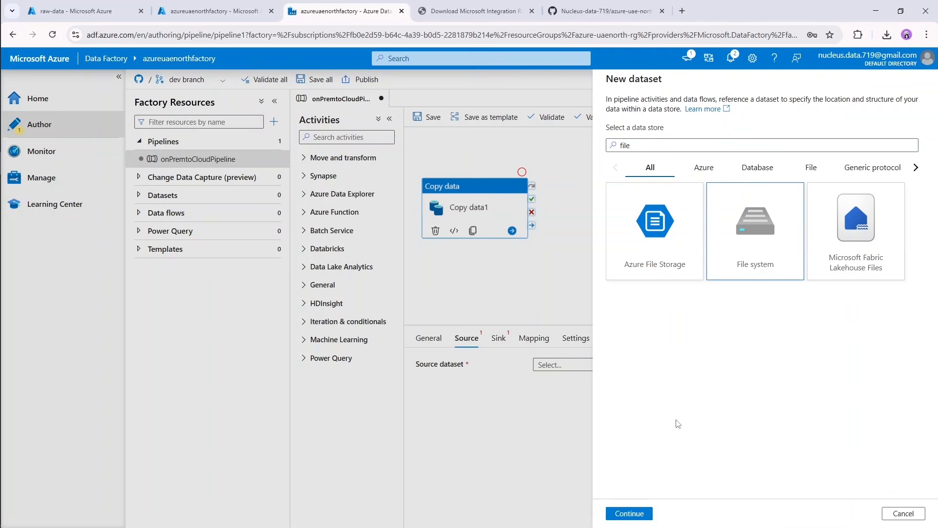
click(630, 514)
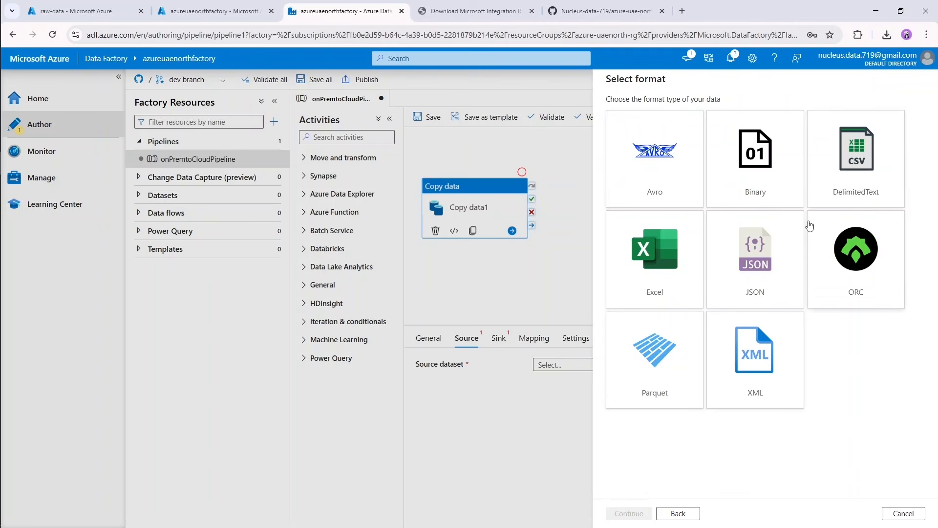
double_click(824, 175)
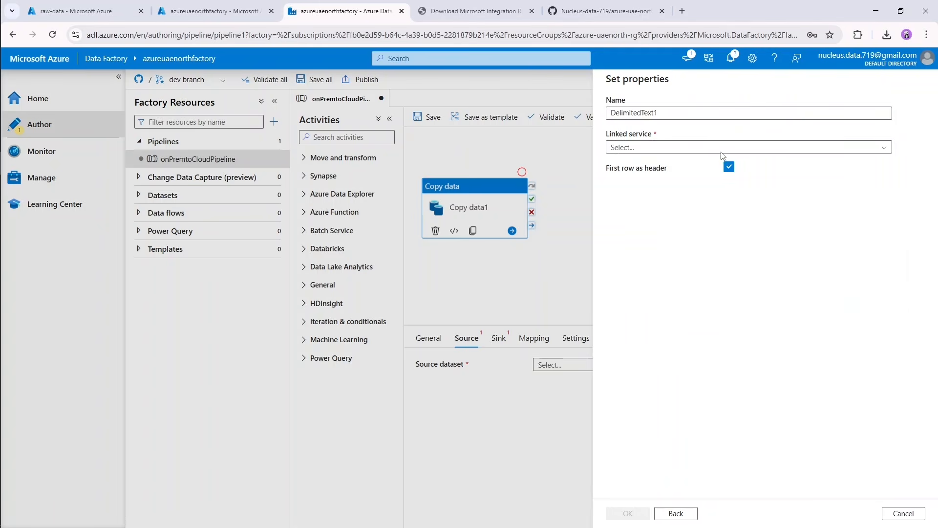
Link the source dataset to FileLocation, choose accounts.csv as its file and create the dataset.
click(700, 149)
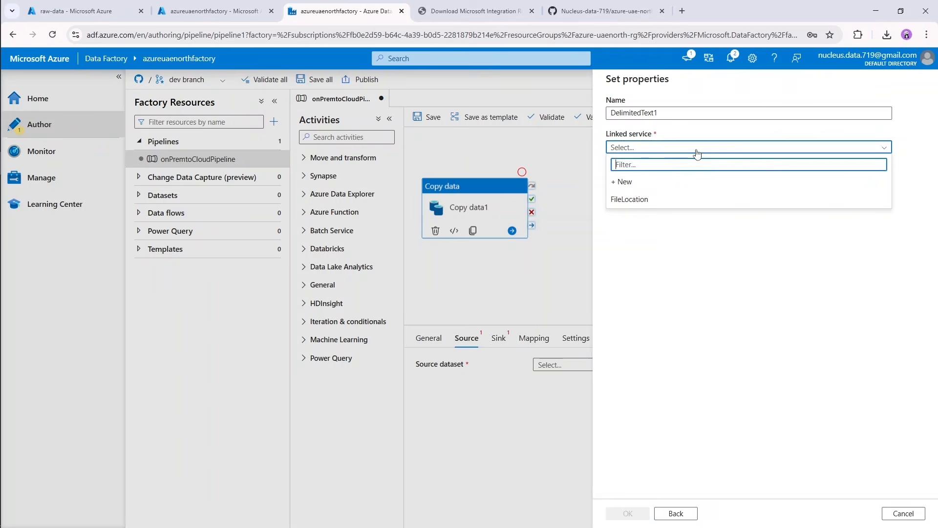
click(642, 200)
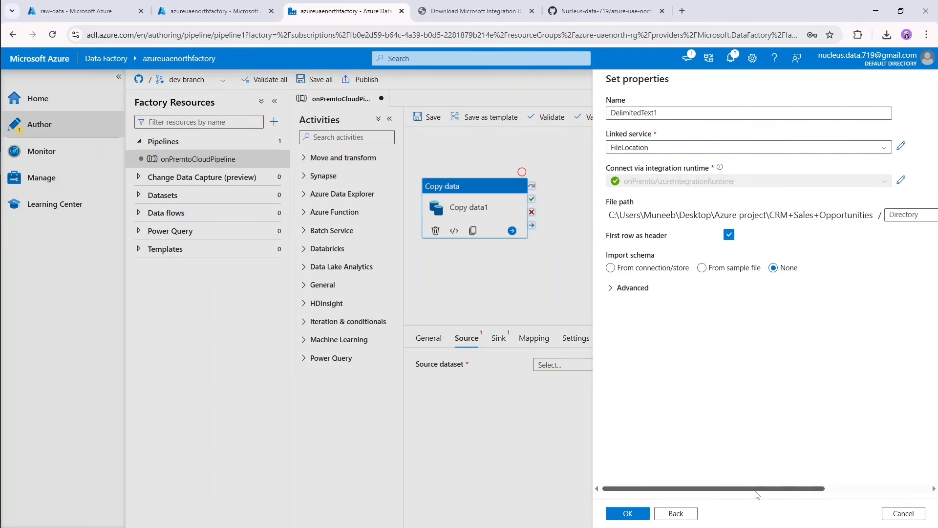
drag(757, 489, 863, 487)
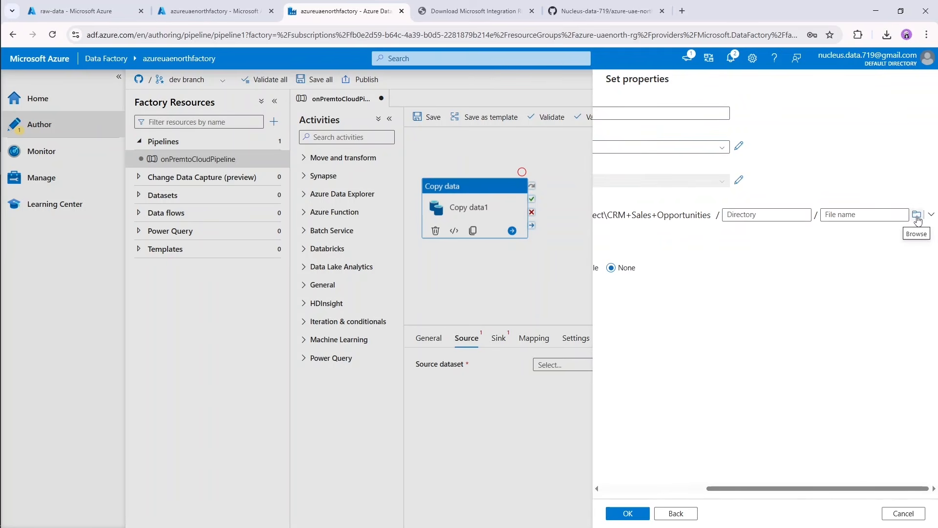
click(917, 215)
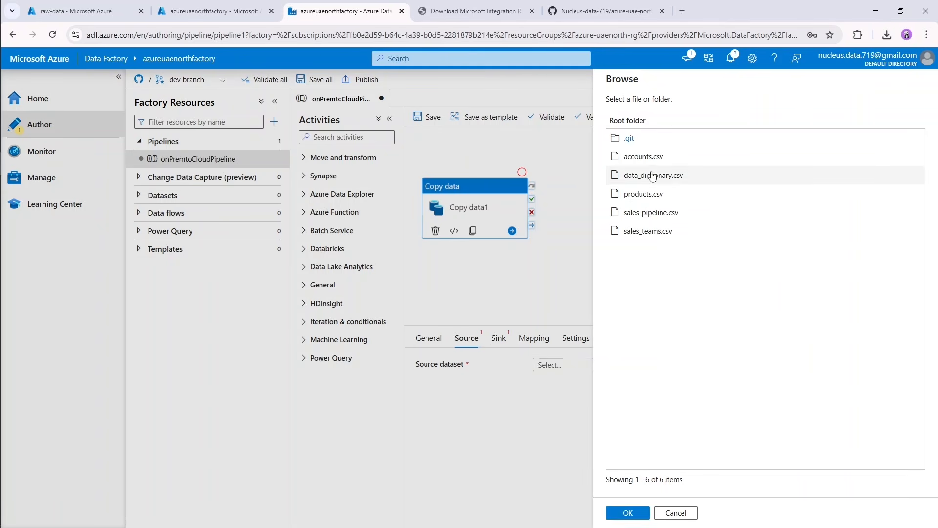
click(652, 157)
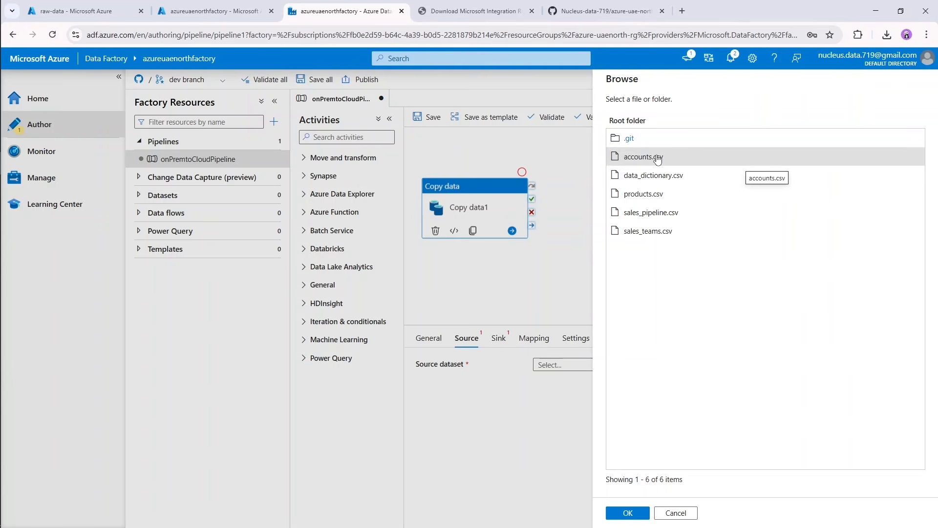
click(629, 514)
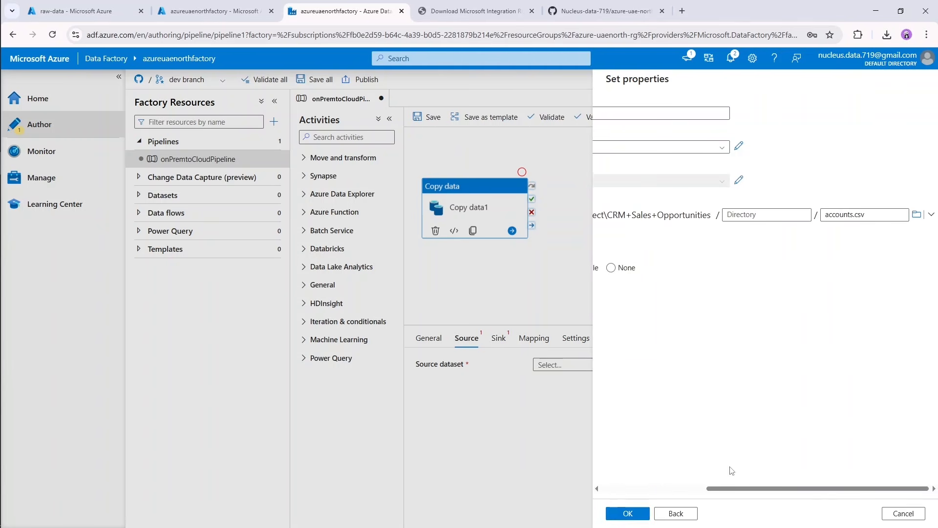
drag(759, 489, 610, 487)
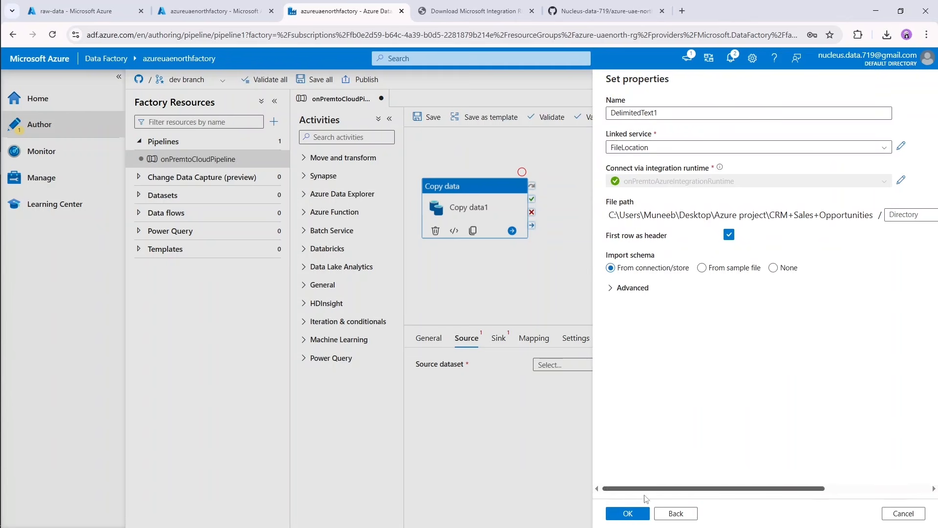
click(643, 516)
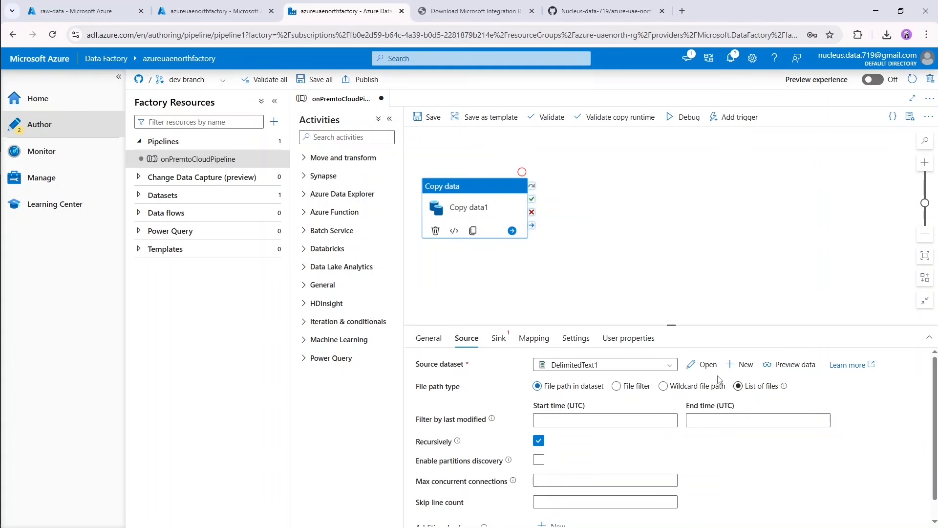
Review the copy activity's source settings and preview the accounts.csv data.
scroll(763, 484, down, 1)
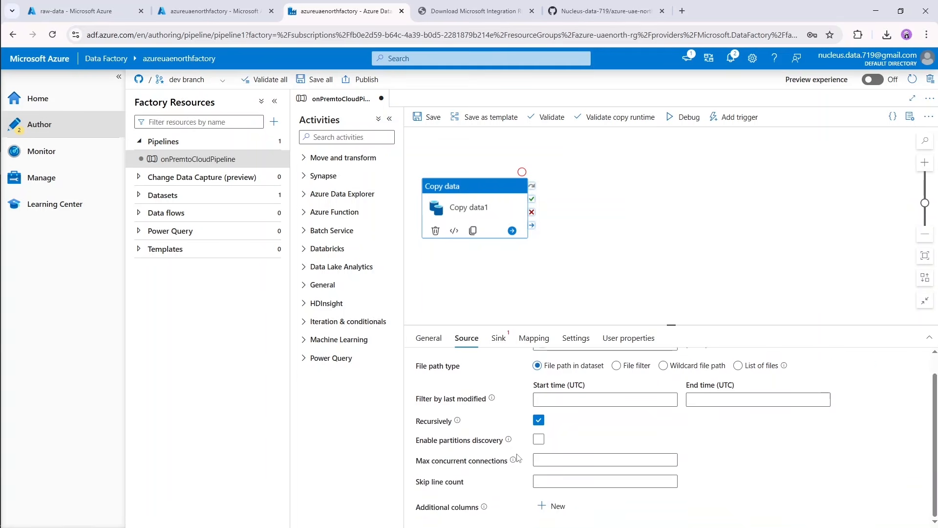
scroll(760, 486, up, 1)
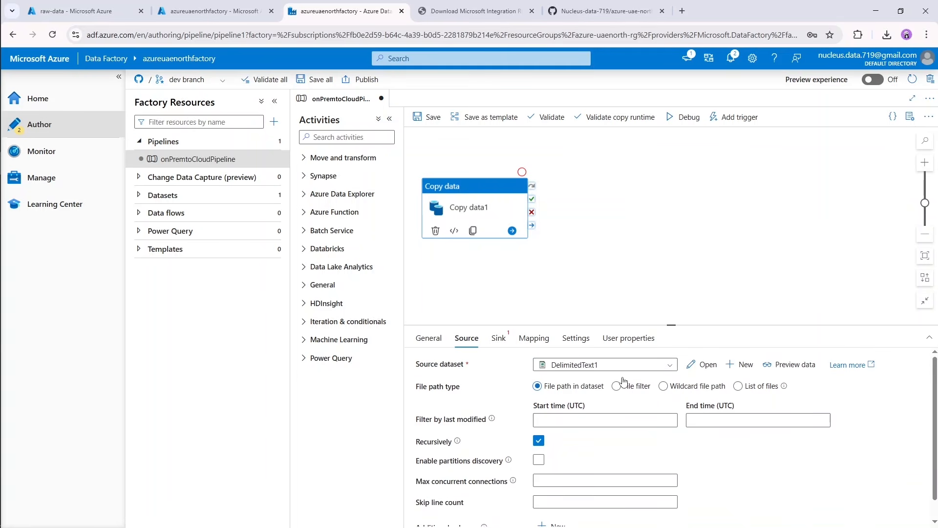
click(799, 366)
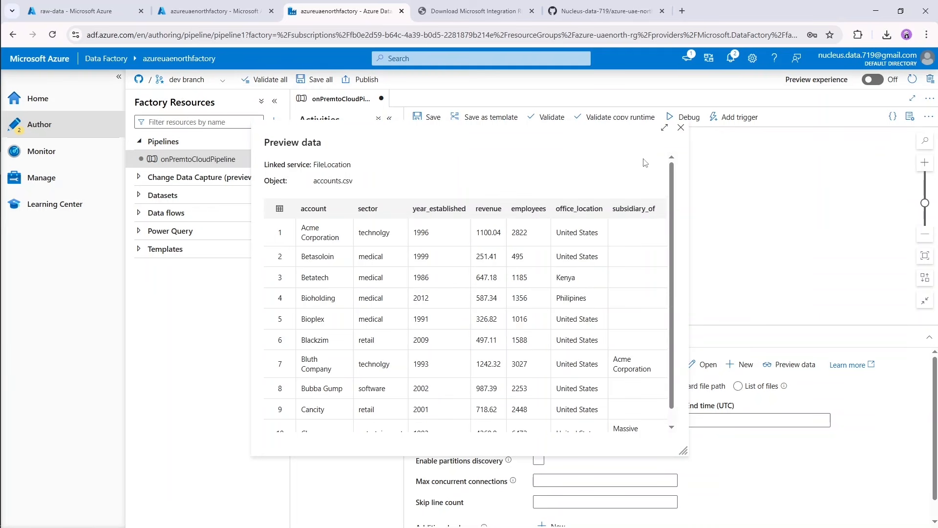
click(681, 128)
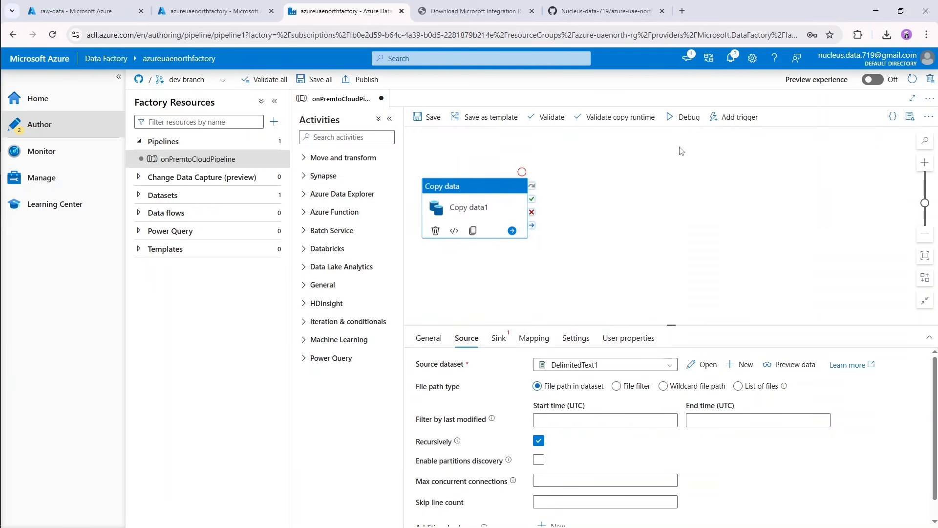
Open the source dataset, rename it accountSource and close its properties.
double_click(567, 368)
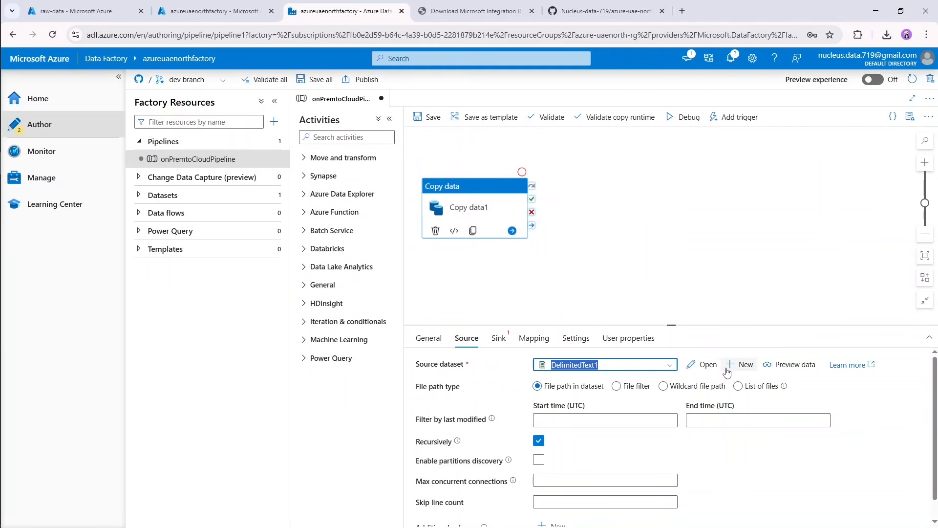
click(705, 365)
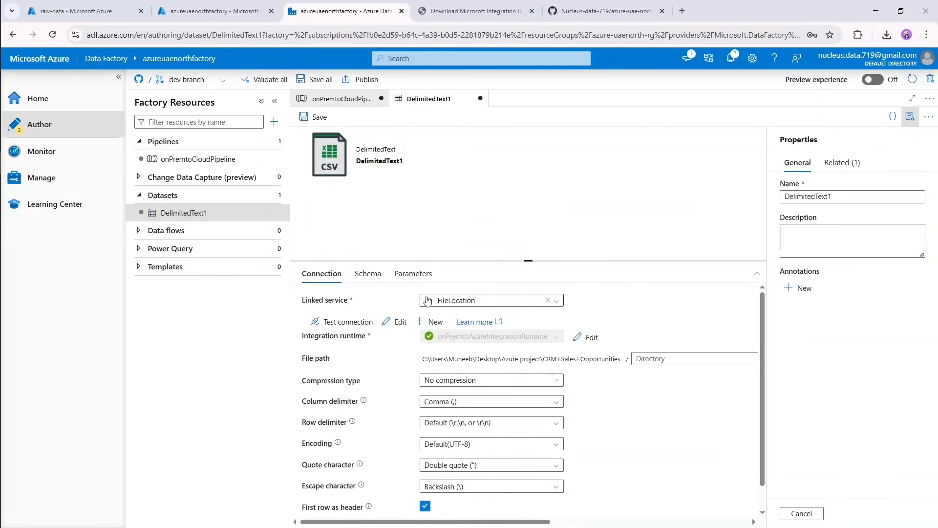
drag(836, 196, 765, 204)
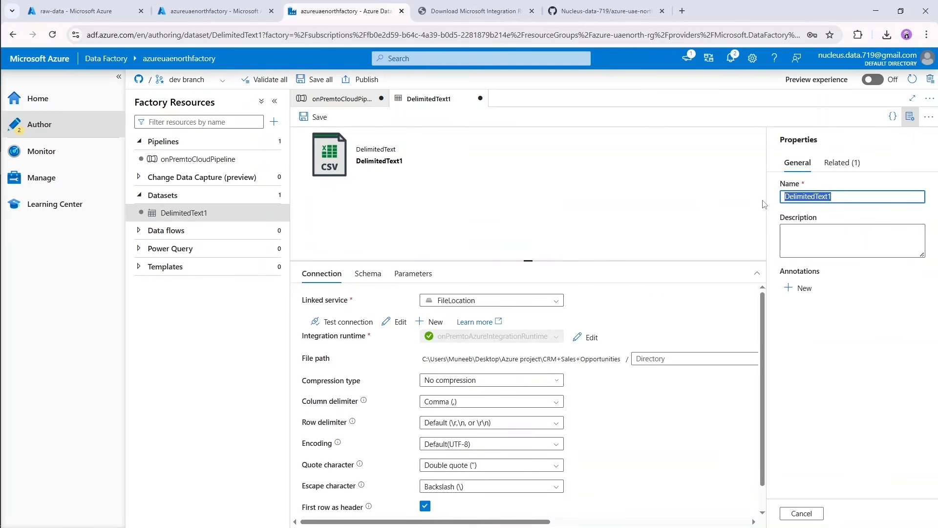
text(accountSourc)
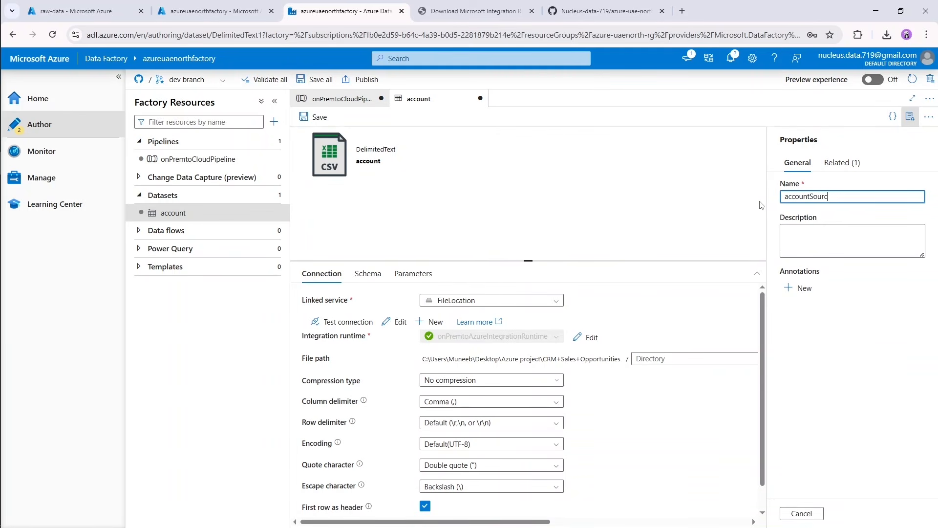
text(e)
click(910, 117)
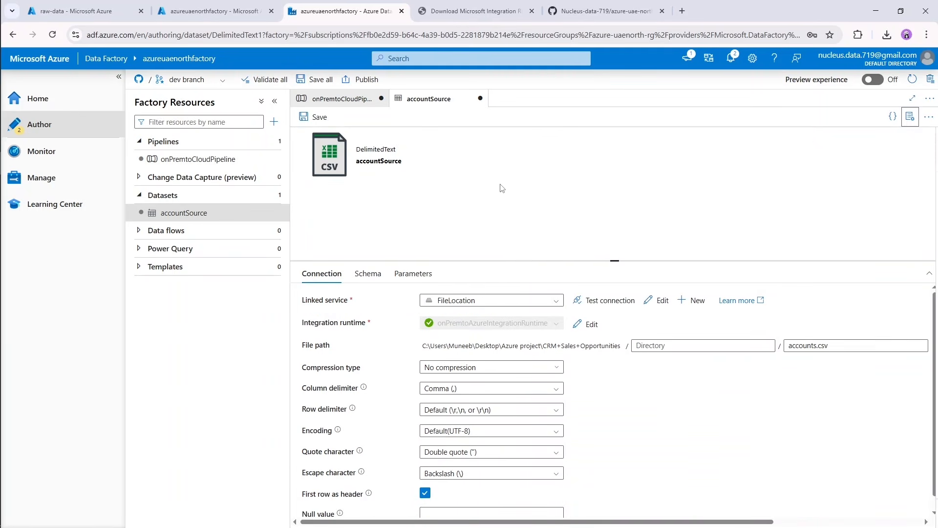
Save the accountSource dataset to the dev branch with the default comment and return to onPremtoCloudPipeline.
click(316, 120)
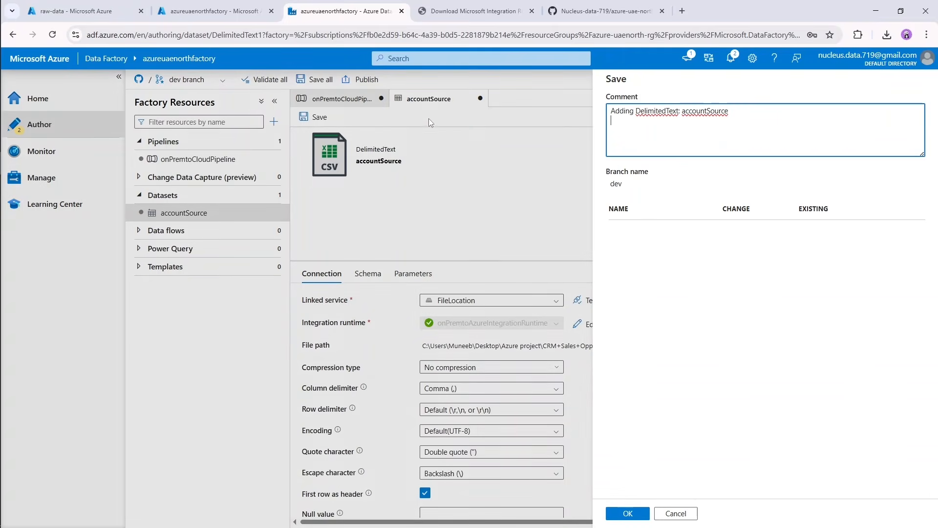
click(634, 514)
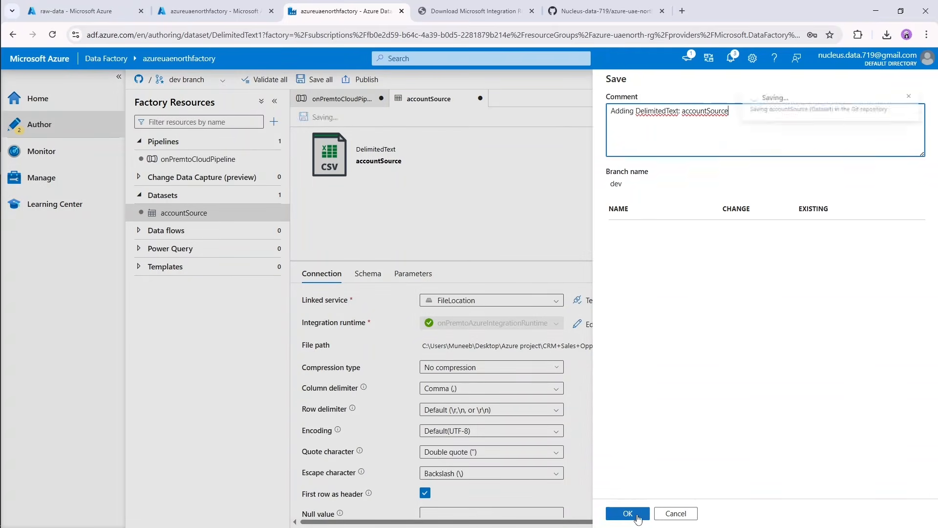
click(341, 100)
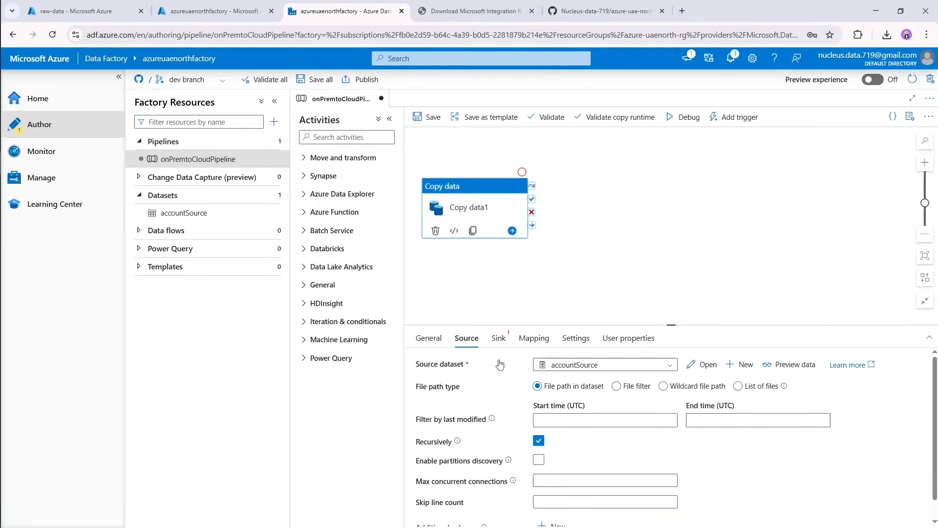
Start a new sink dataset for the copy activity with Azure Data Lake Storage Gen2 and DelimitedText format.
click(498, 342)
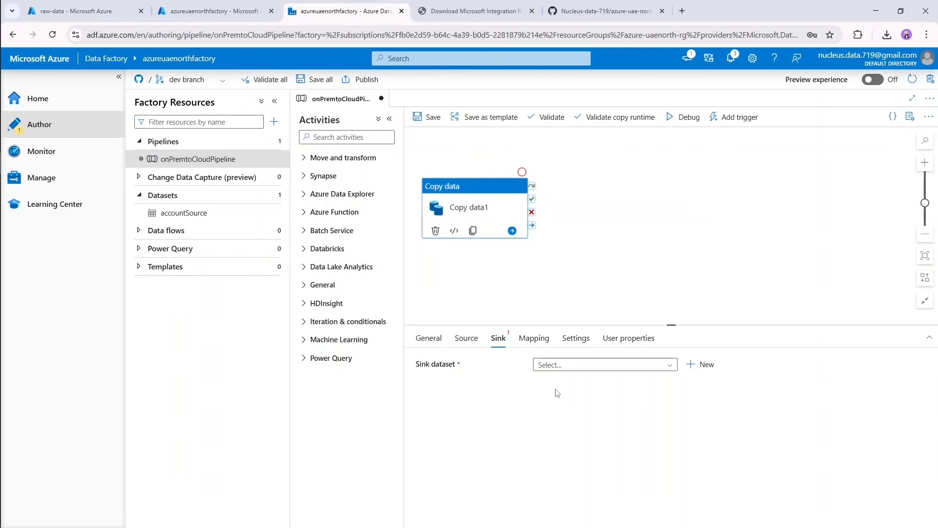
click(701, 364)
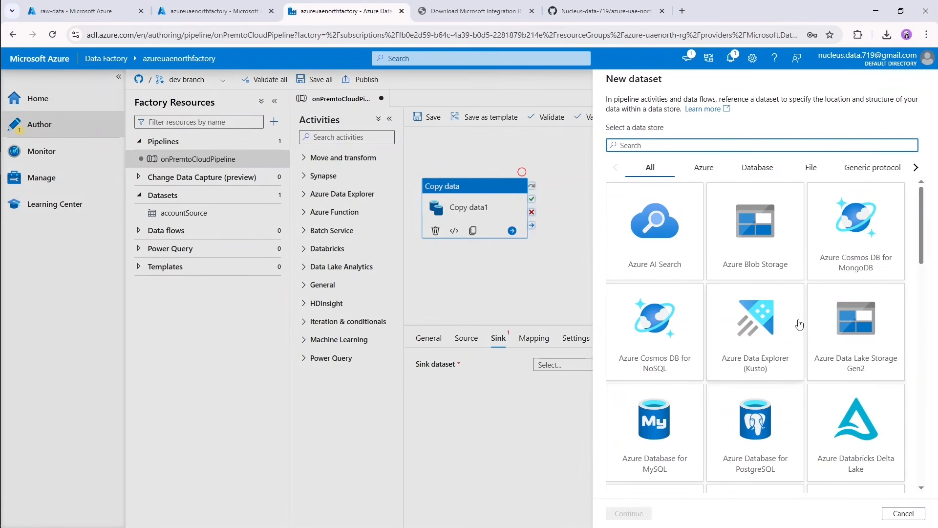
double_click(827, 330)
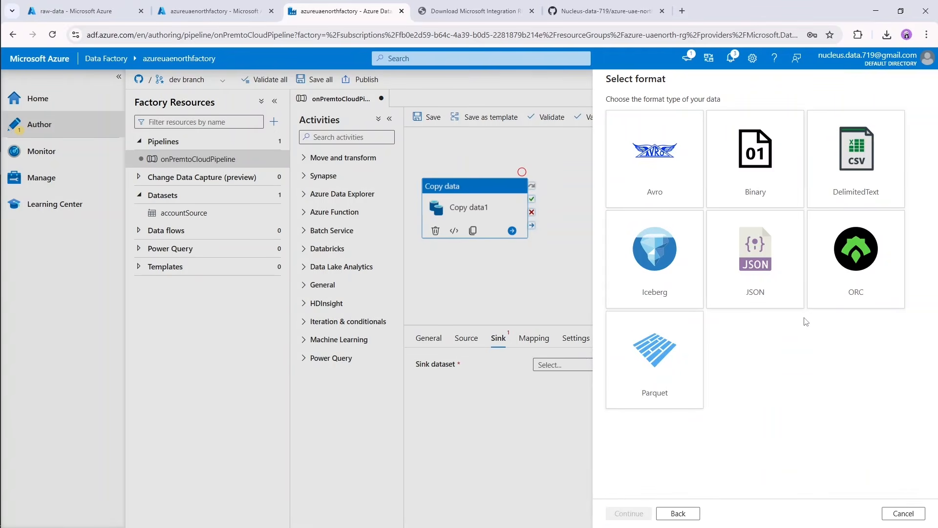
double_click(827, 172)
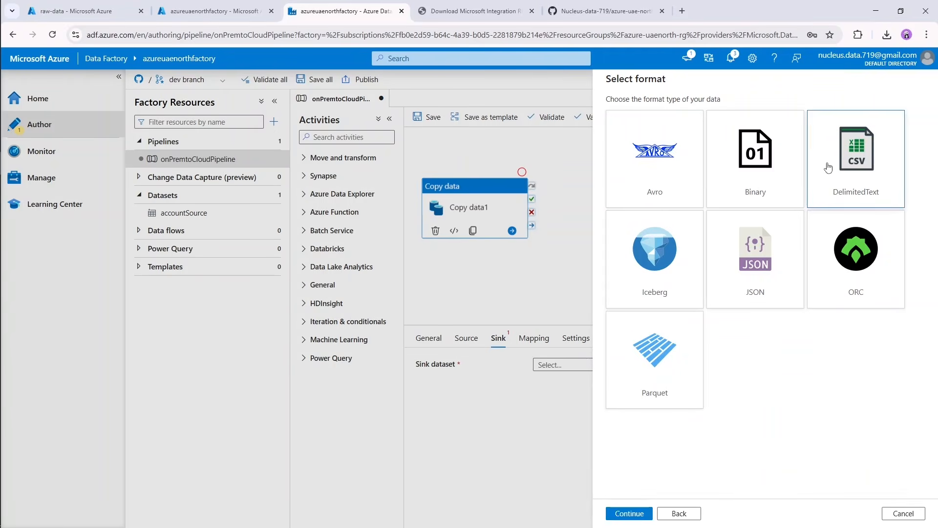
Name the new sink dataset Sink.
double_click(667, 113)
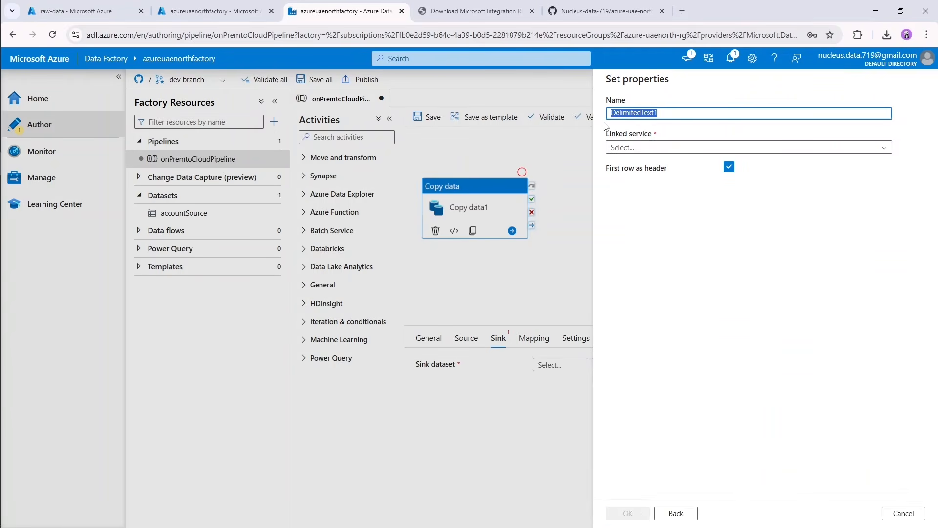
text(Sin)
key(BackSpace)
key(BackSpace)
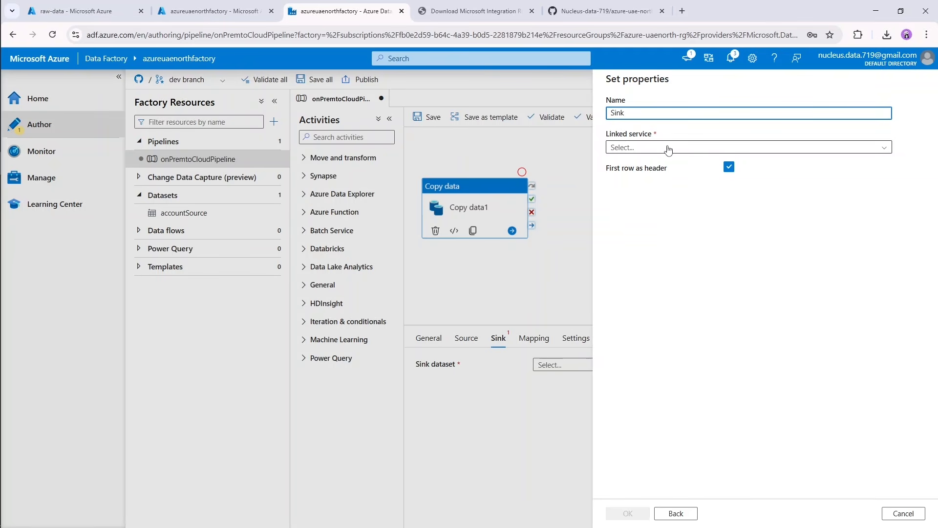
Start a new linked service for the Sink dataset, keep AutoResolveIntegrationRuntime and open the authentication type choices.
click(752, 148)
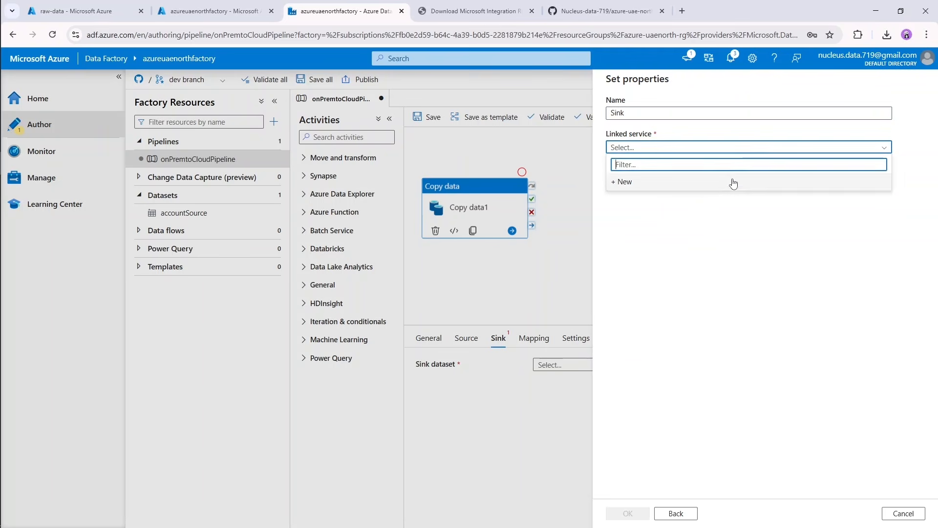
click(706, 186)
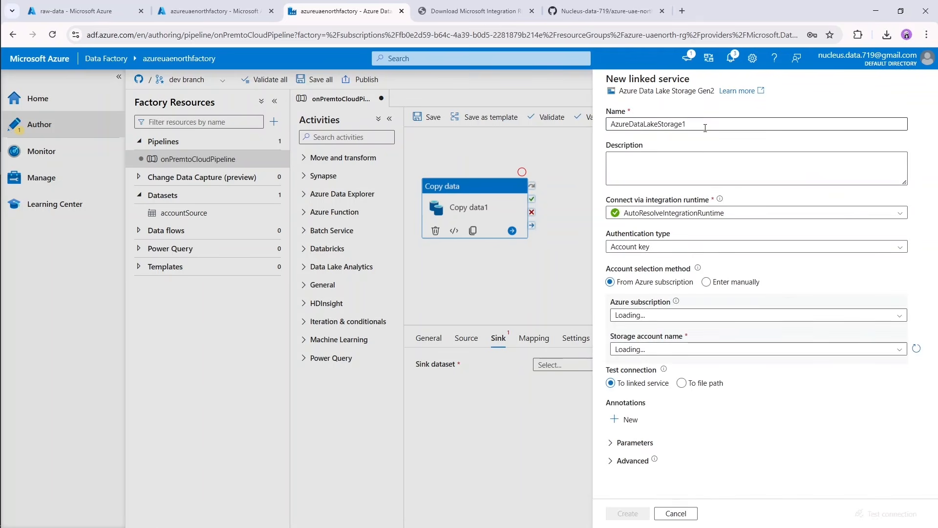
click(680, 215)
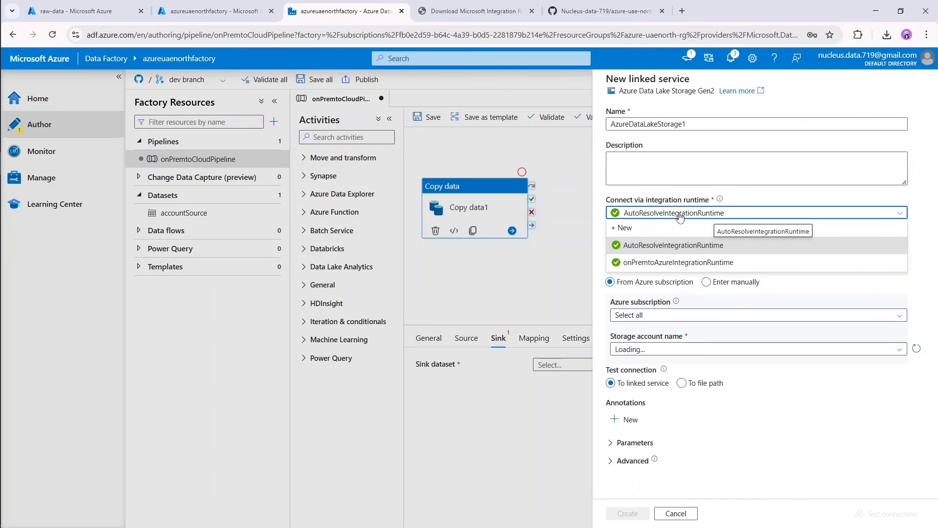
click(680, 216)
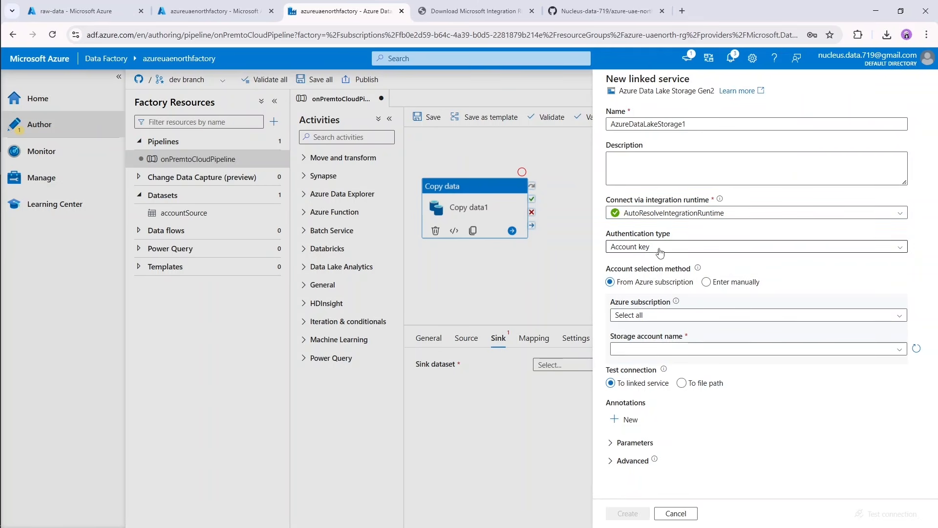
click(623, 246)
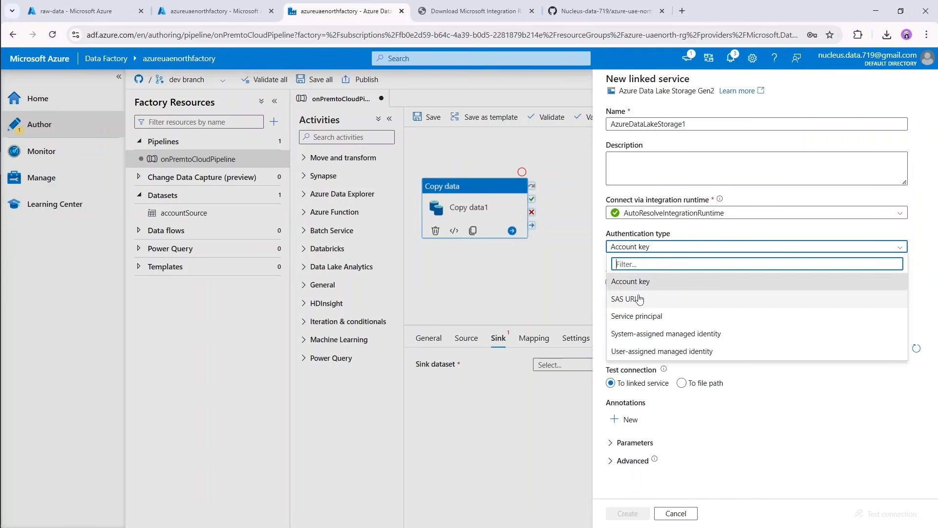
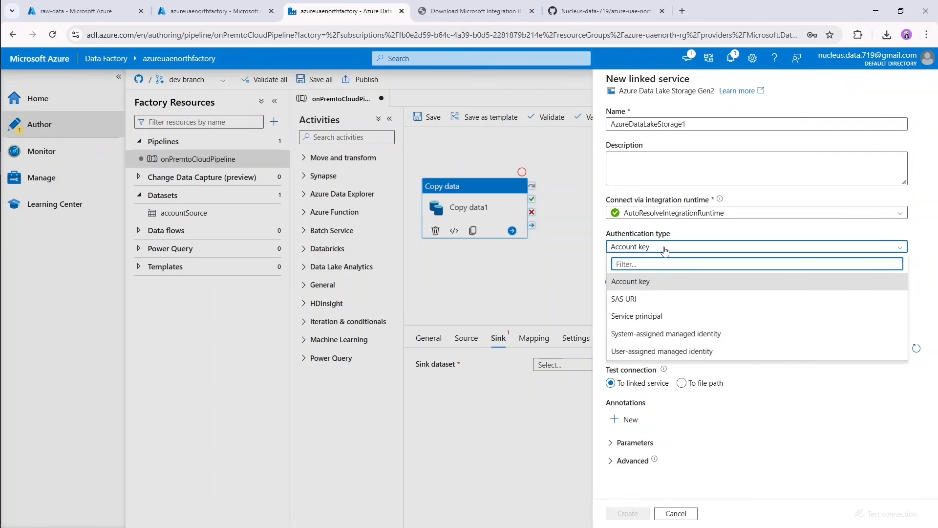
Configure the linked service with Account key authentication, Azure subscription 1 and the storage account azureuaenorthst.
click(660, 283)
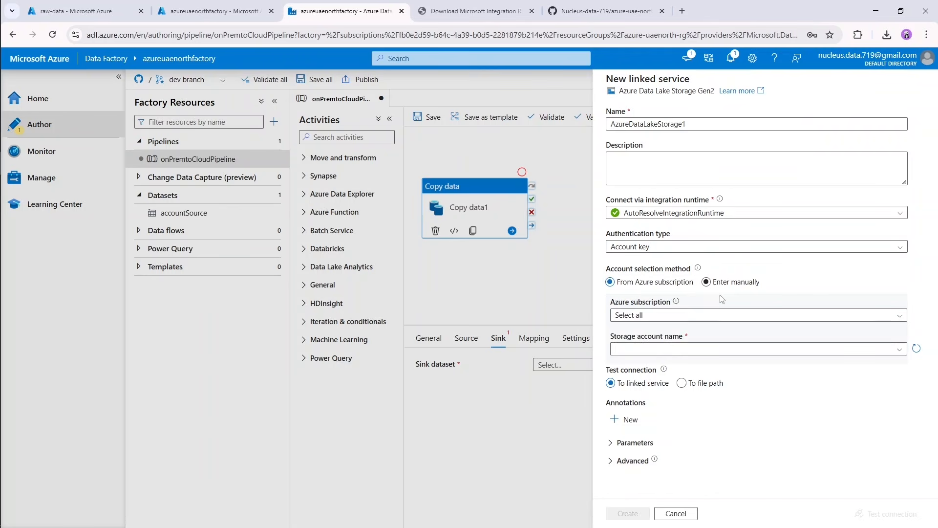
click(630, 318)
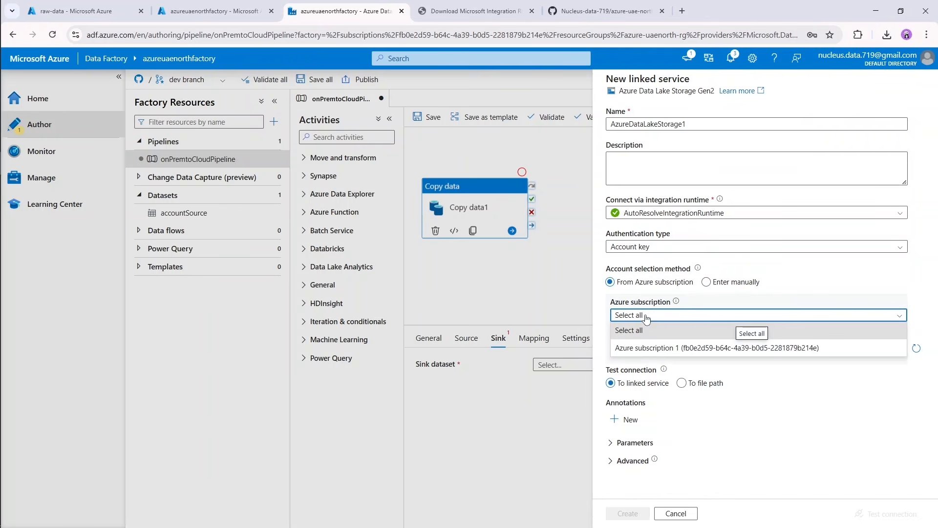
click(651, 348)
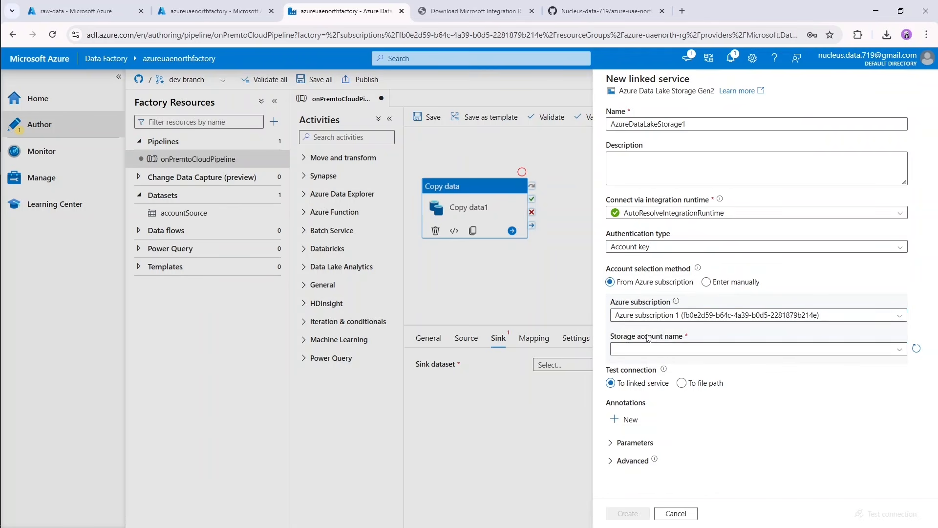
click(657, 349)
click(657, 365)
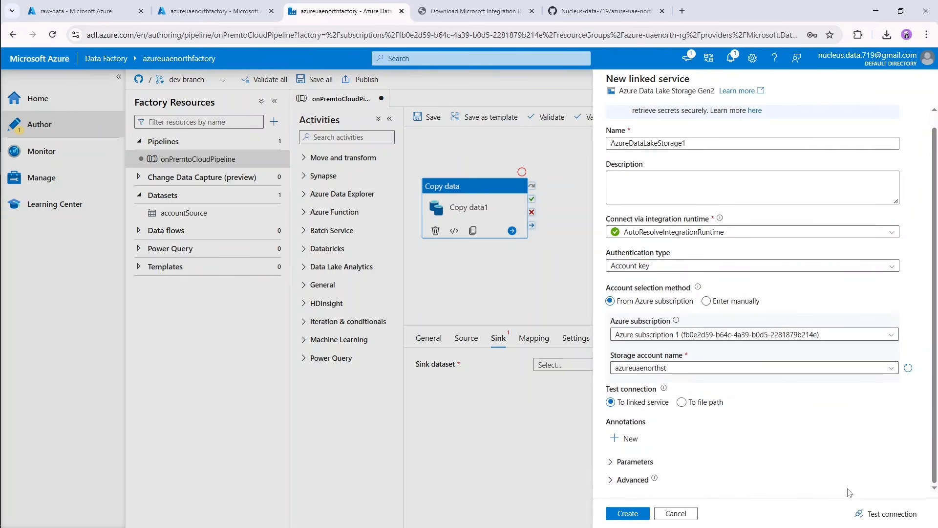
Test the Data Lake Storage linked service connection and create the linked service.
click(886, 513)
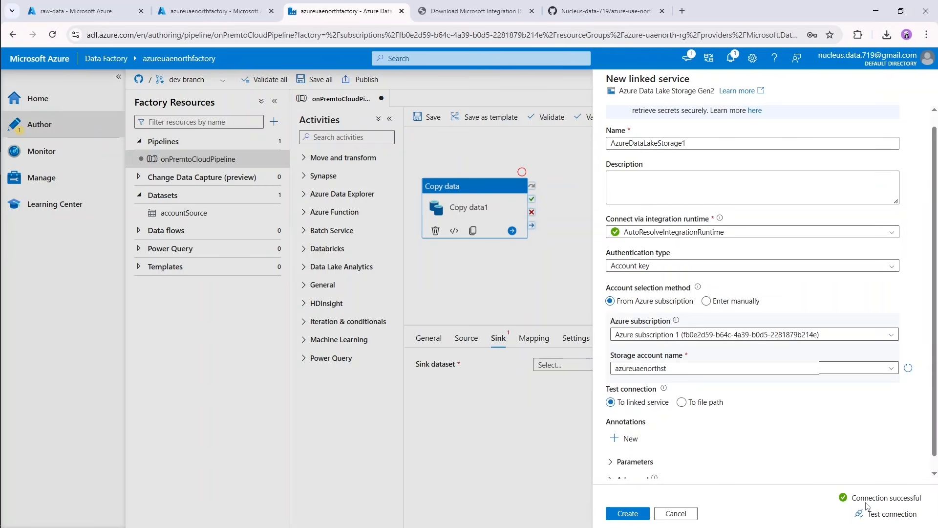
scroll(723, 426, down, 1)
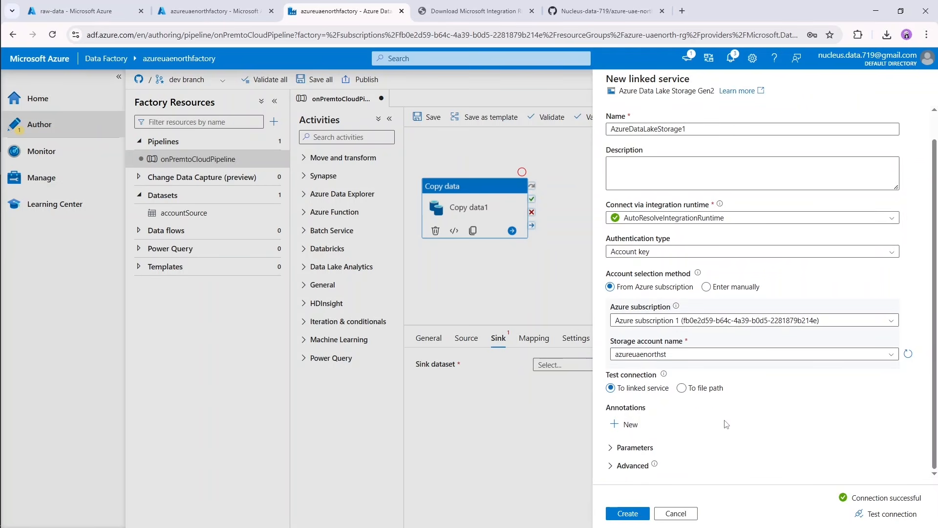
click(629, 513)
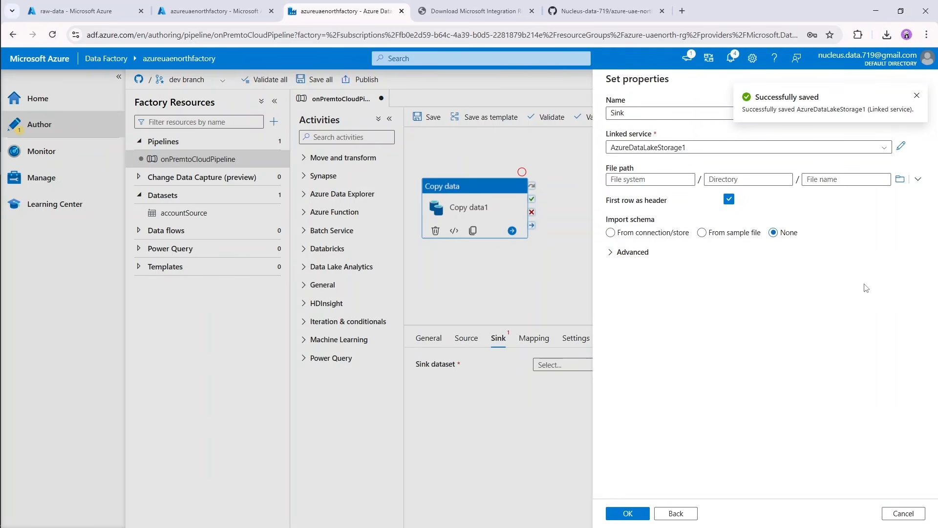
Set the Sink dataset's file path to the raw-data container and create the dataset.
click(901, 179)
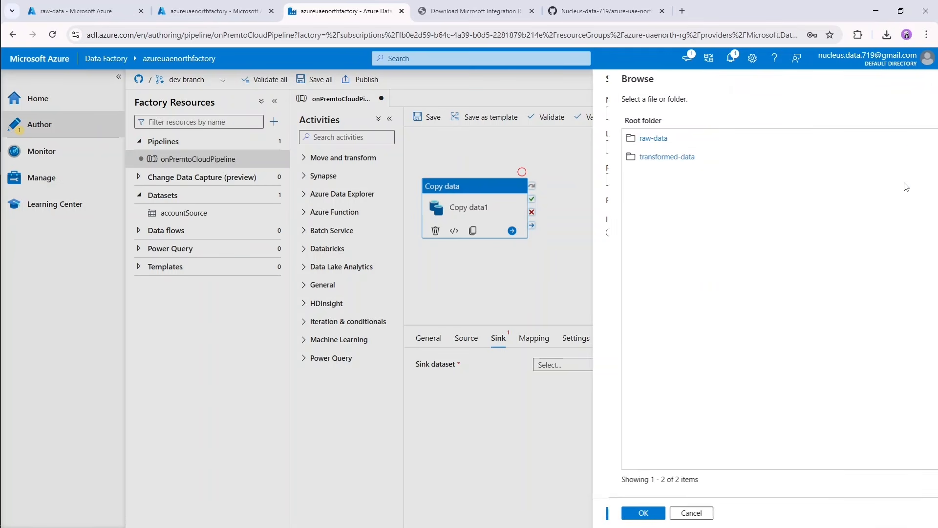
click(639, 139)
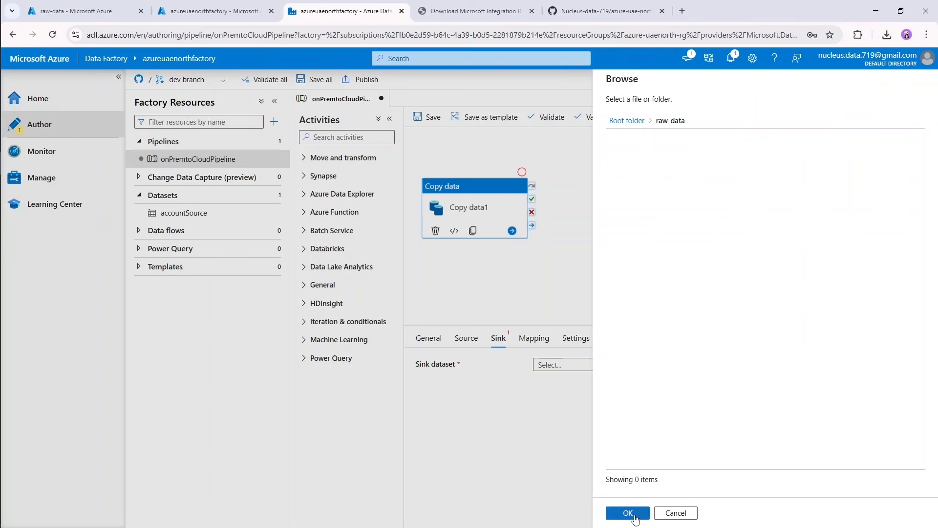
click(628, 513)
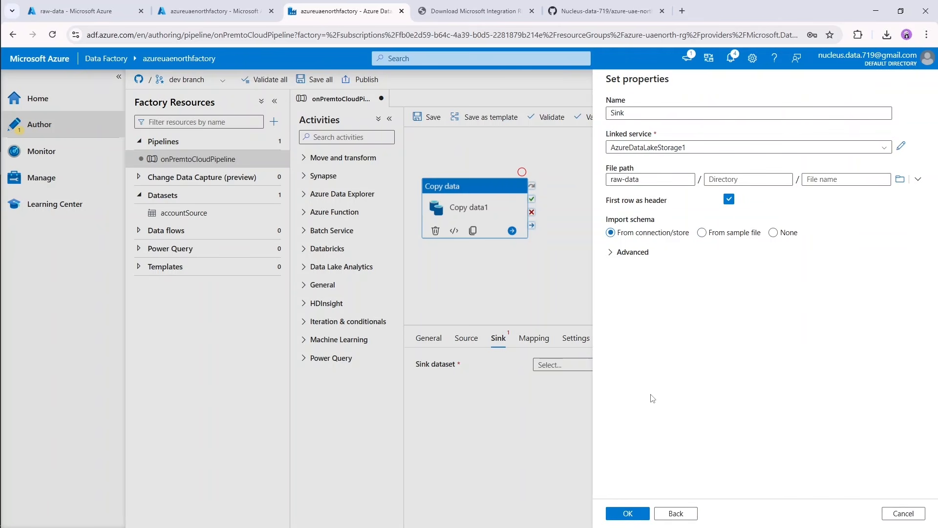
click(628, 513)
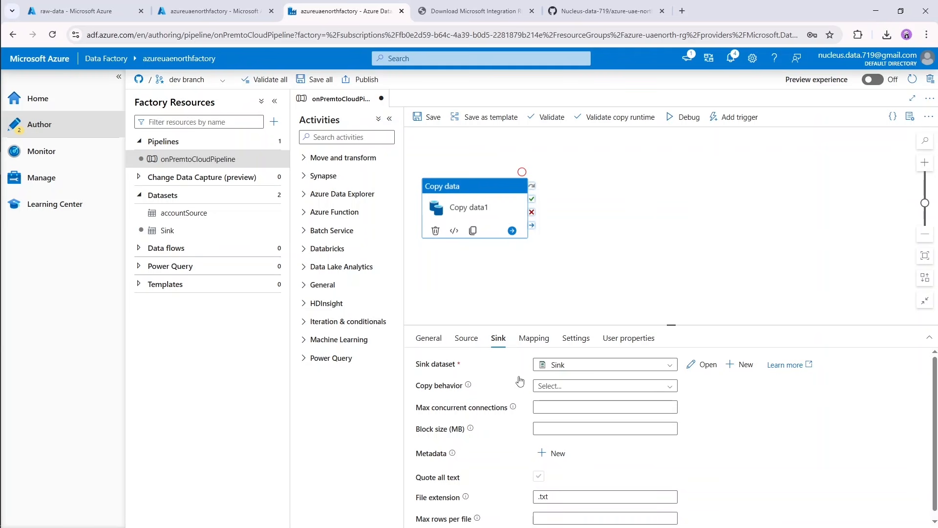
Rename the copy activity Copy data1 as Accounts.
click(426, 340)
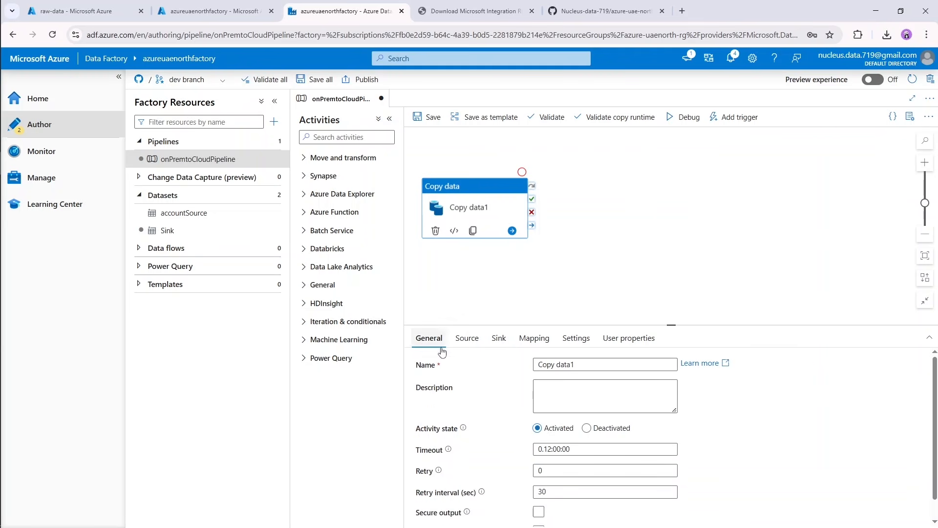
drag(581, 365, 533, 370)
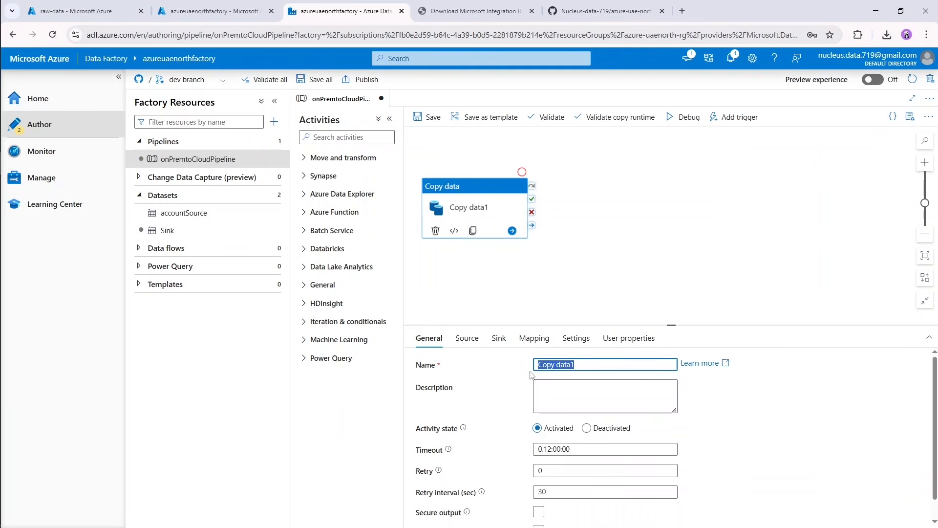
key(BackSpace)
text(Accounts)
click(620, 291)
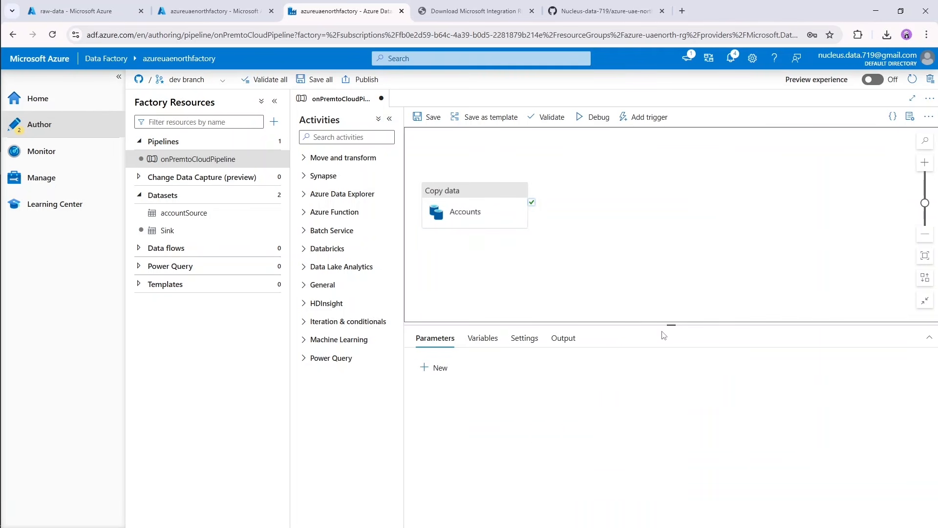
Add a second Copy data activity beside Accounts on the pipeline canvas and name it Data Dictionary.
drag(669, 326, 599, 346)
click(342, 158)
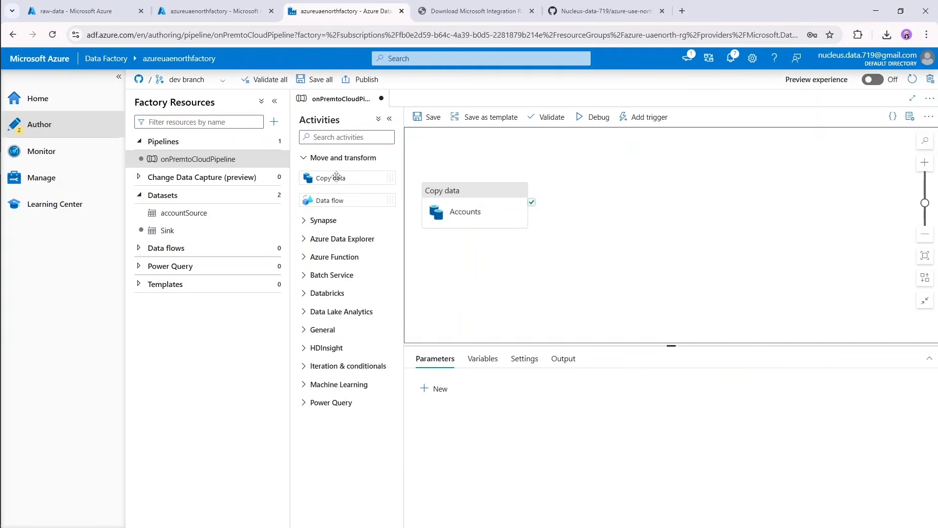
drag(337, 175, 606, 210)
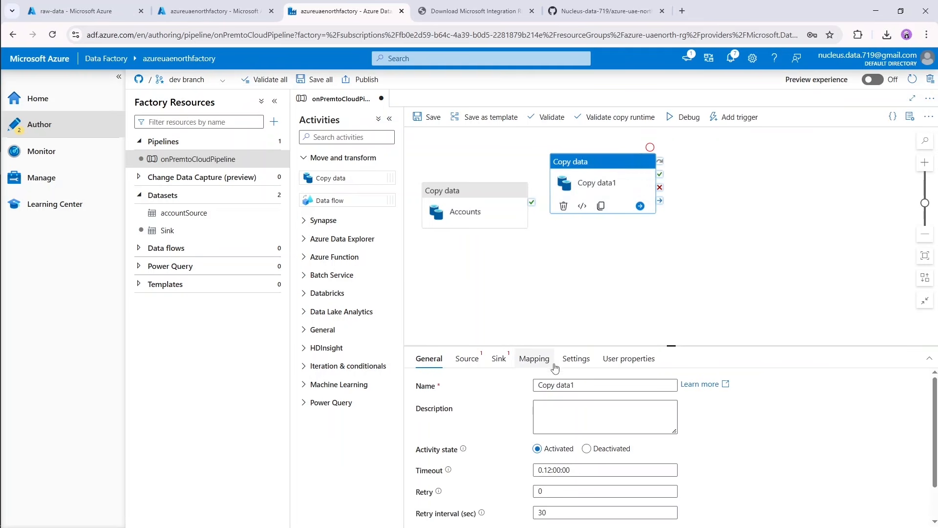
drag(592, 387, 526, 392)
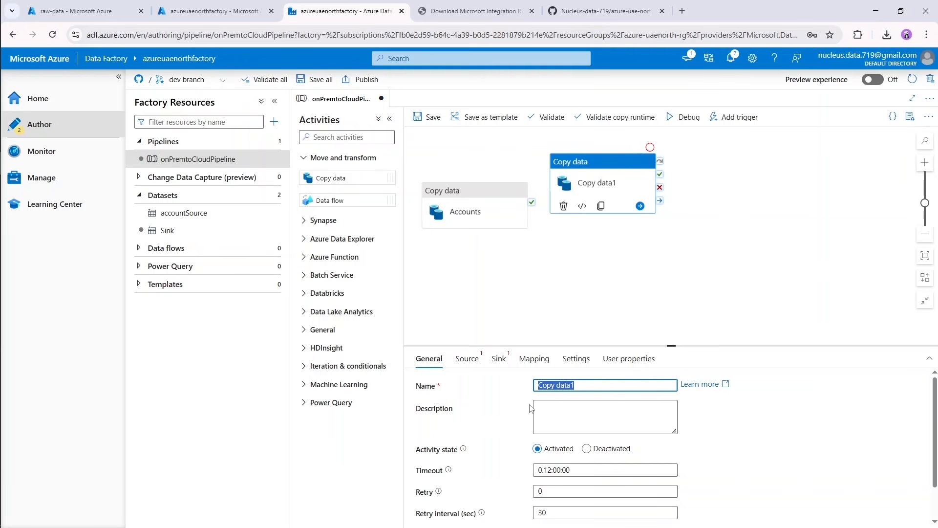
text(Data Di)
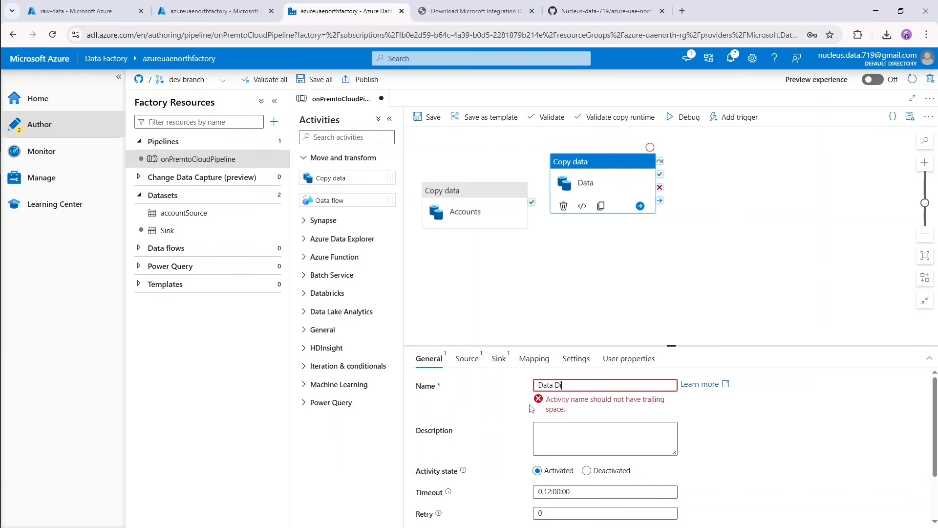
text(ctionary)
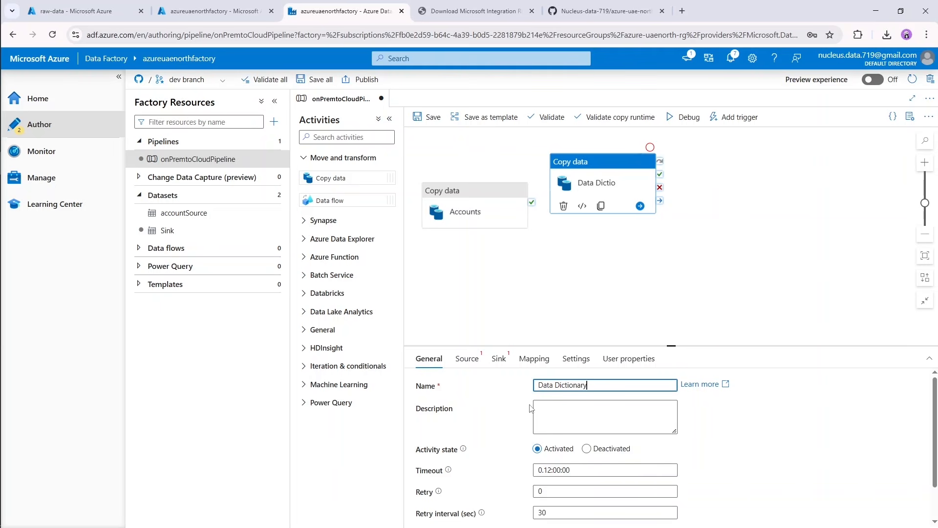
Start a new source dataset for the Data Dictionary activity with the File system store and DelimitedText format.
click(467, 359)
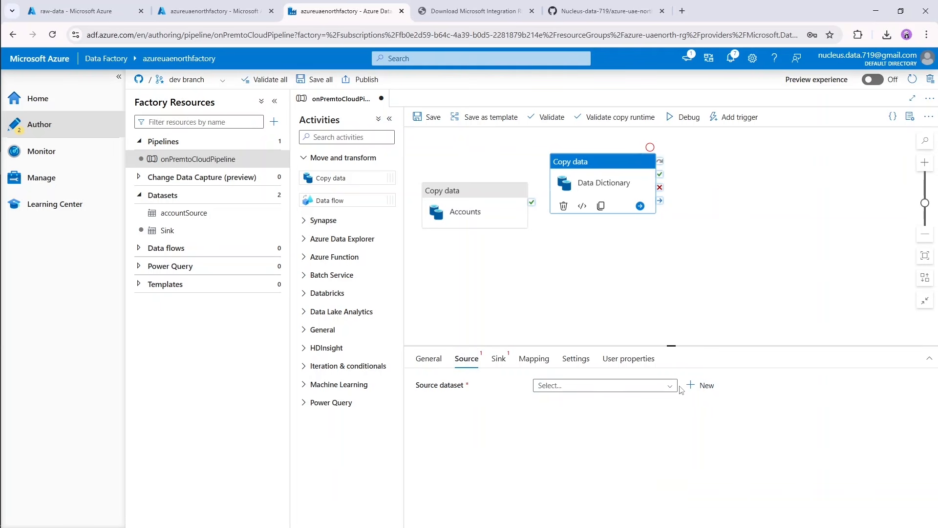
click(700, 386)
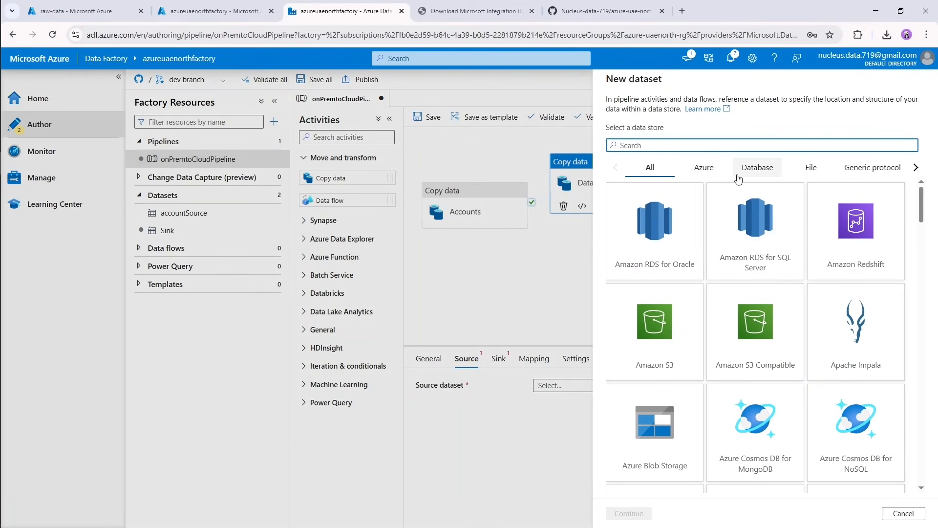
text(fiul)
key(BackSpace)
key(BackSpace)
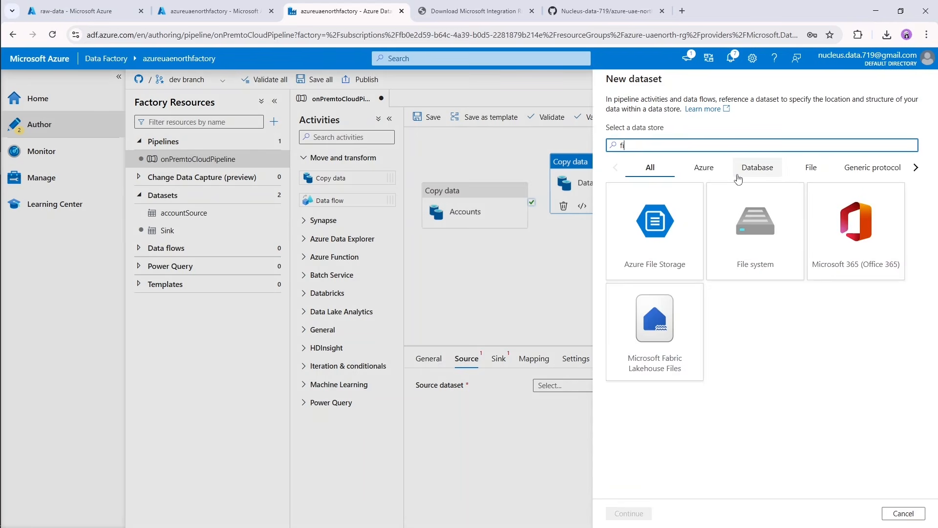
text(le)
click(739, 211)
click(739, 211)
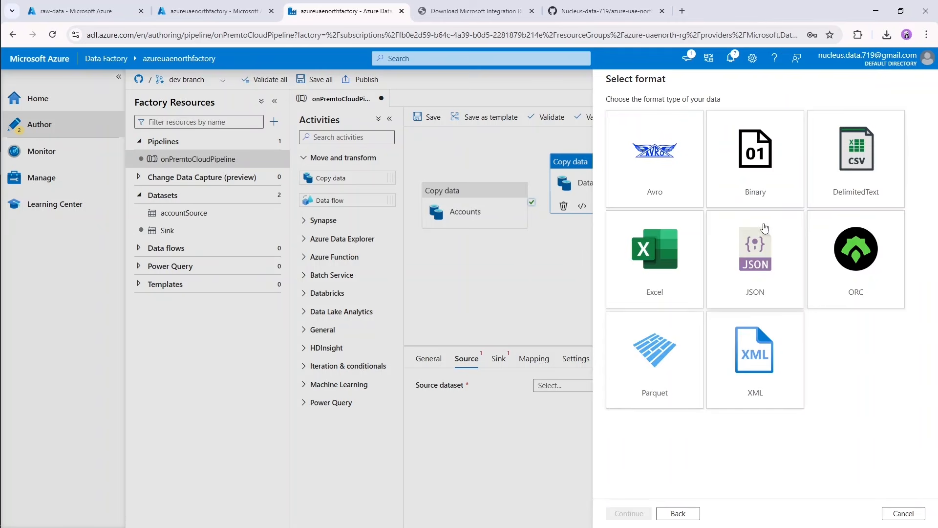
double_click(853, 158)
Use the FileLocation linked service for the new source dataset and choose data_dictionary.csv as its file.
drag(676, 112, 575, 120)
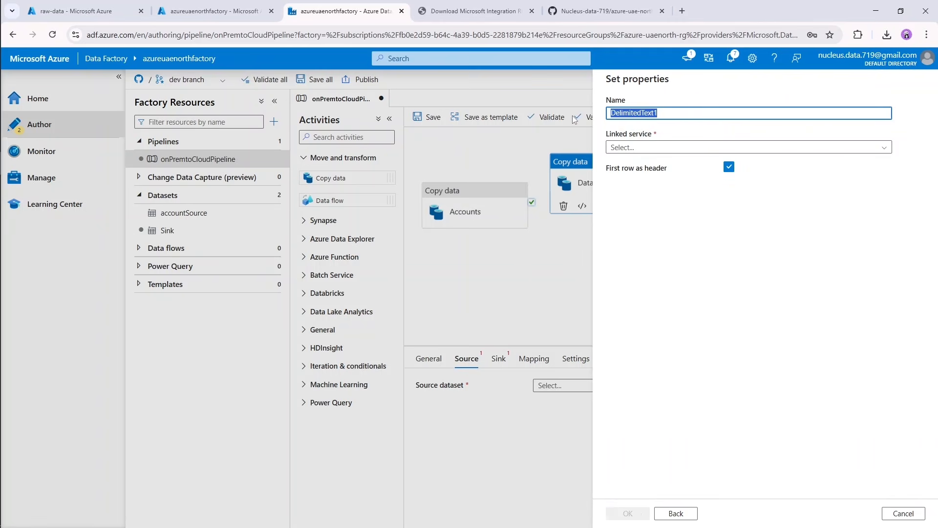
click(716, 147)
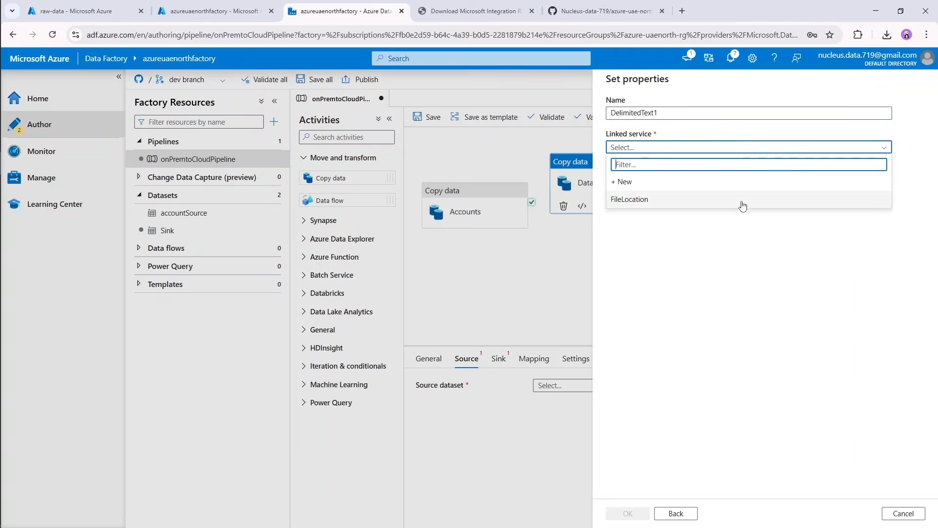
click(742, 202)
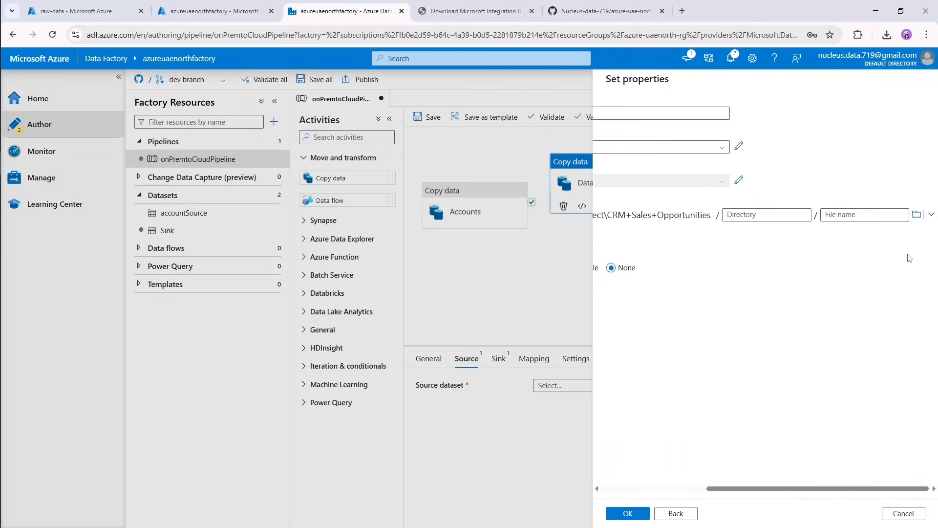
click(918, 215)
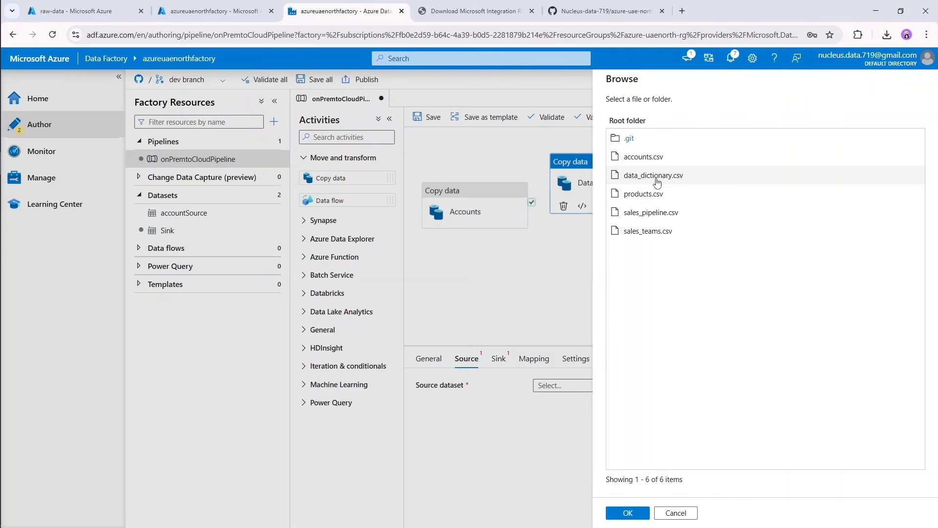
double_click(656, 177)
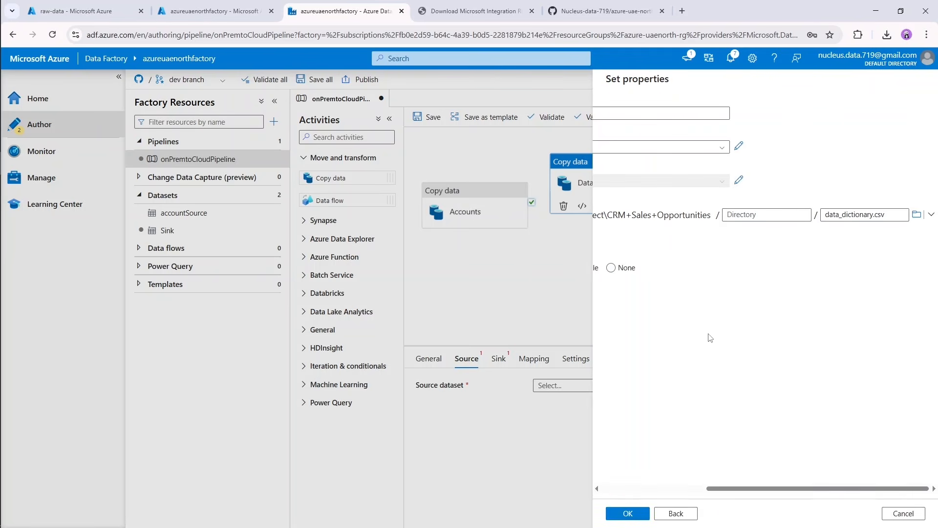
Name the new source dataset datadictionarySource and create it.
drag(731, 494, 628, 490)
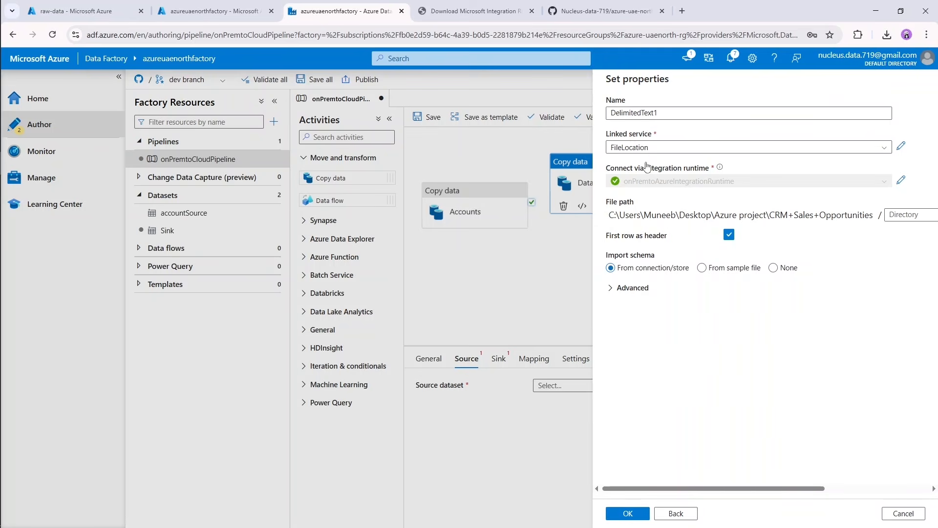
click(658, 114)
double_click(658, 114)
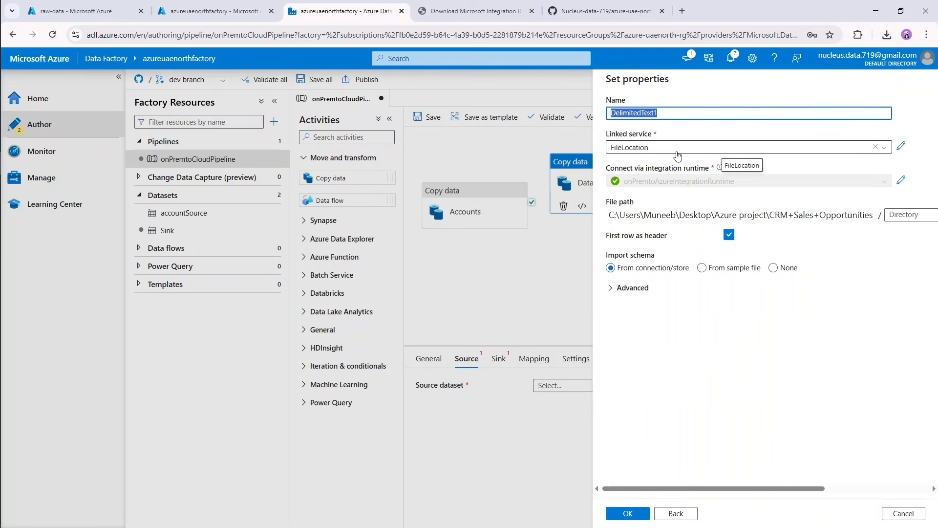
text(datadictionarySource)
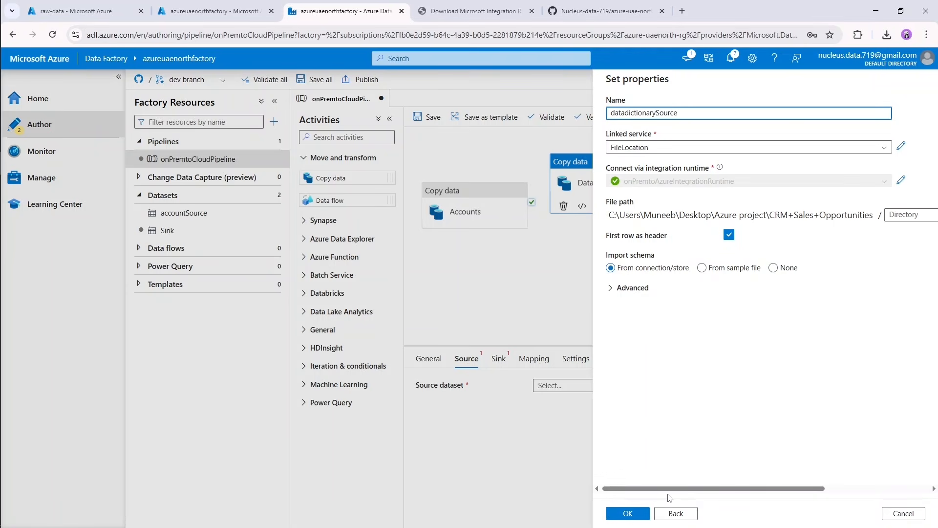
click(642, 518)
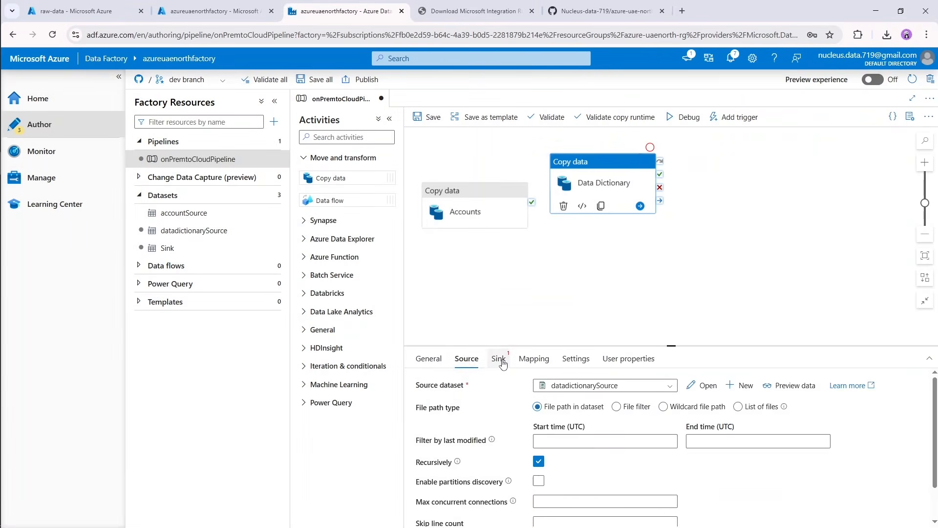
Assign the existing Sink dataset as the Data Dictionary activity's sink and enlarge the pipeline canvas.
click(498, 361)
click(628, 391)
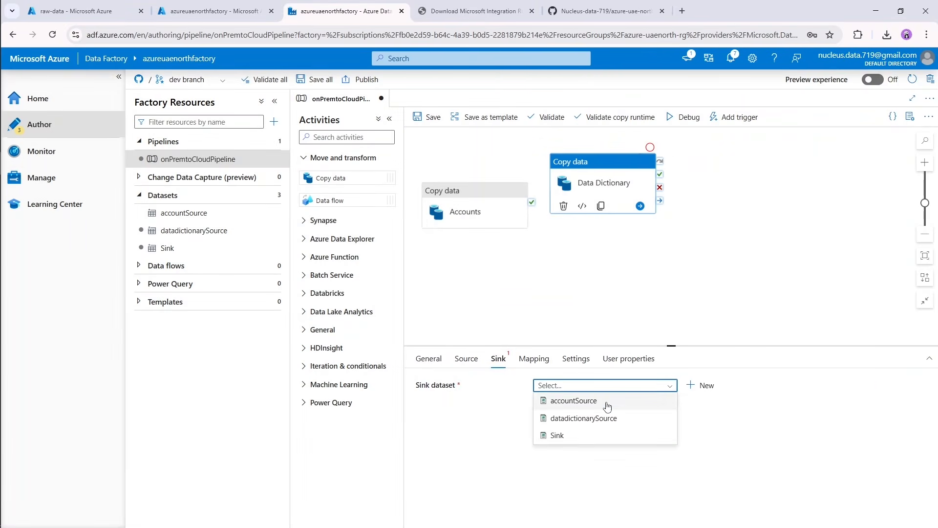
click(581, 439)
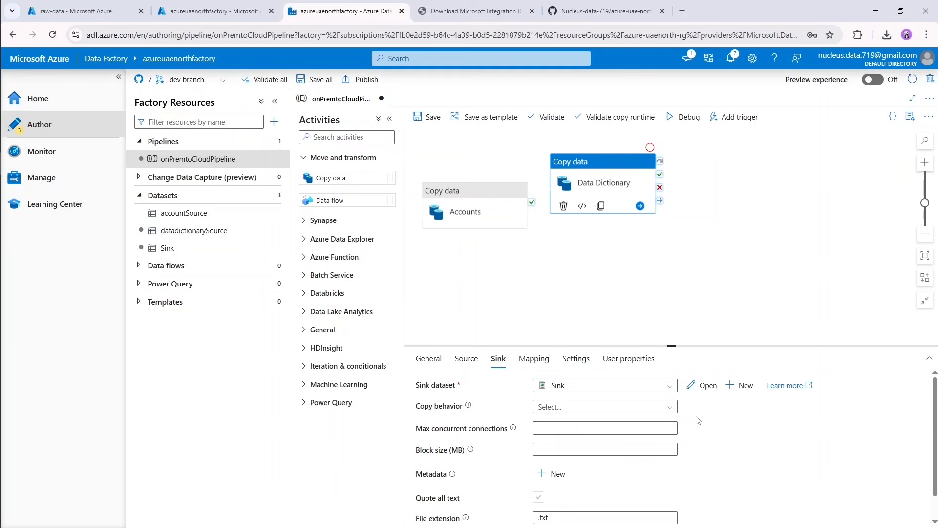
drag(671, 345, 671, 402)
click(601, 332)
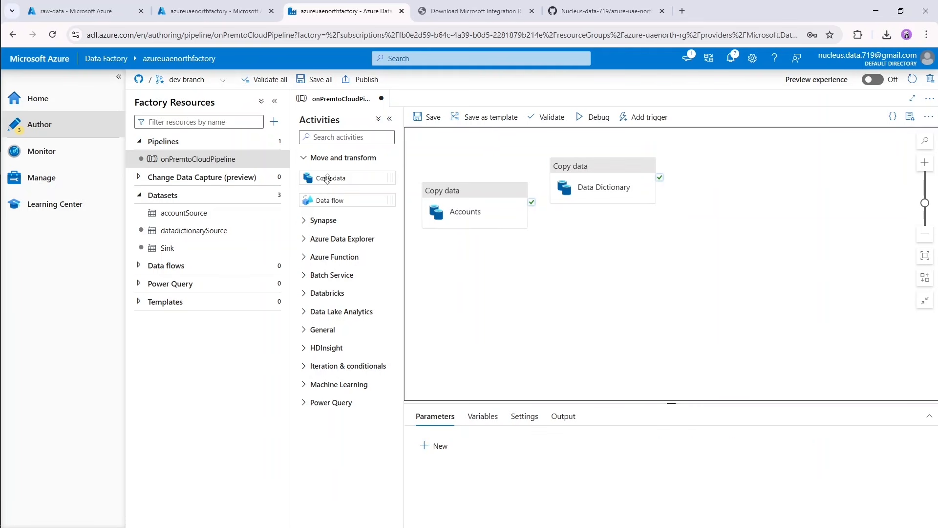
Add a third Copy data activity and start a new source dataset for it with the File system store and DelimitedText format.
drag(321, 181, 583, 275)
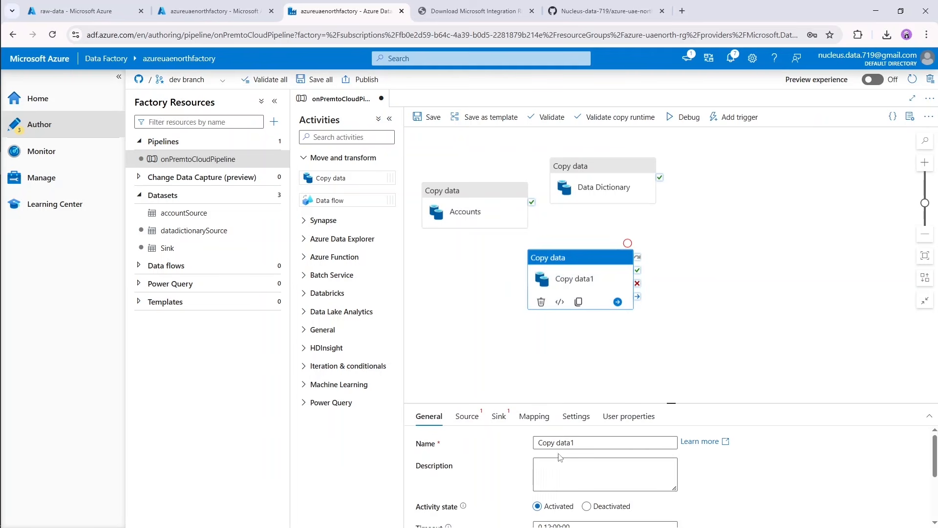
click(467, 416)
click(663, 445)
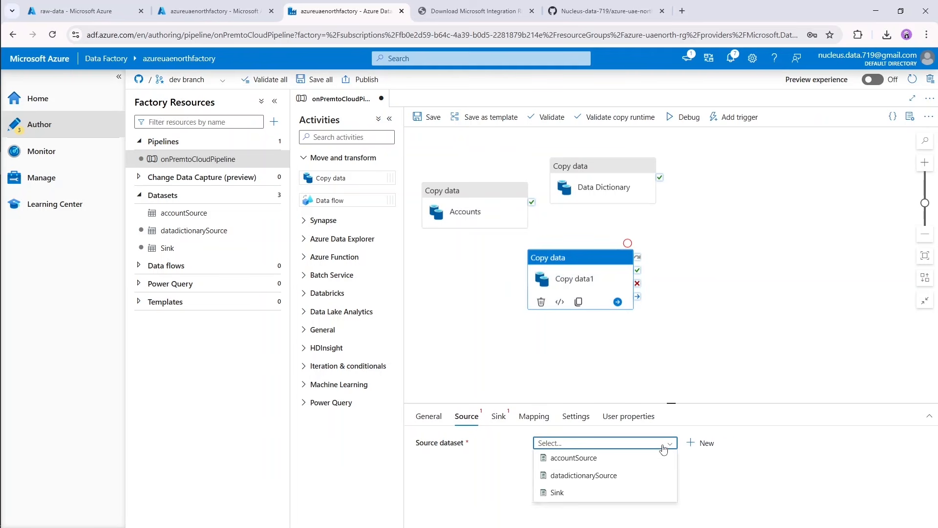
click(663, 445)
click(701, 442)
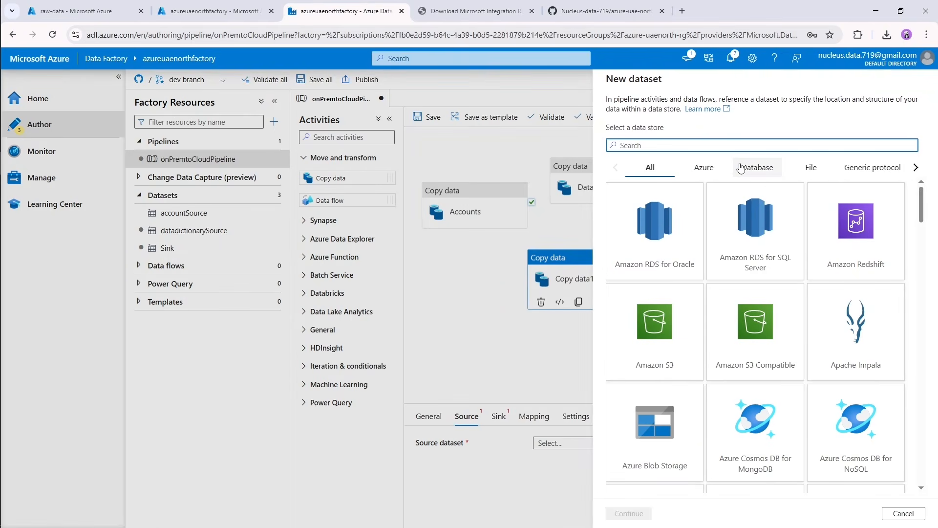
text(file)
double_click(735, 220)
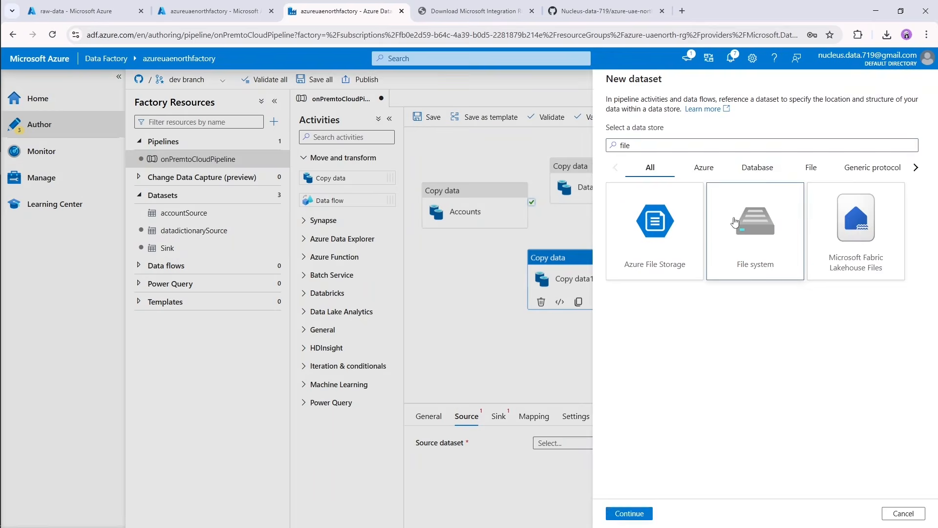
double_click(841, 177)
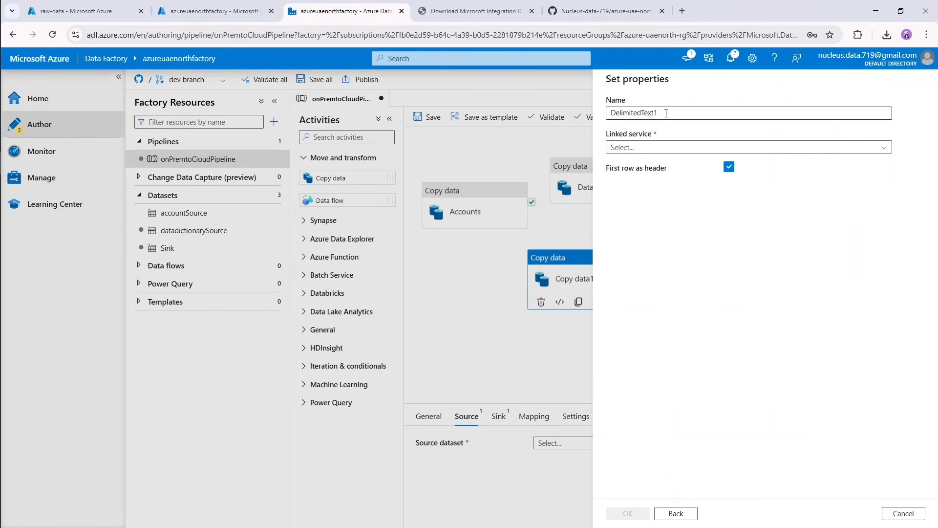
Use the FileLocation linked service for the new source dataset and choose products.csv as its file.
click(665, 148)
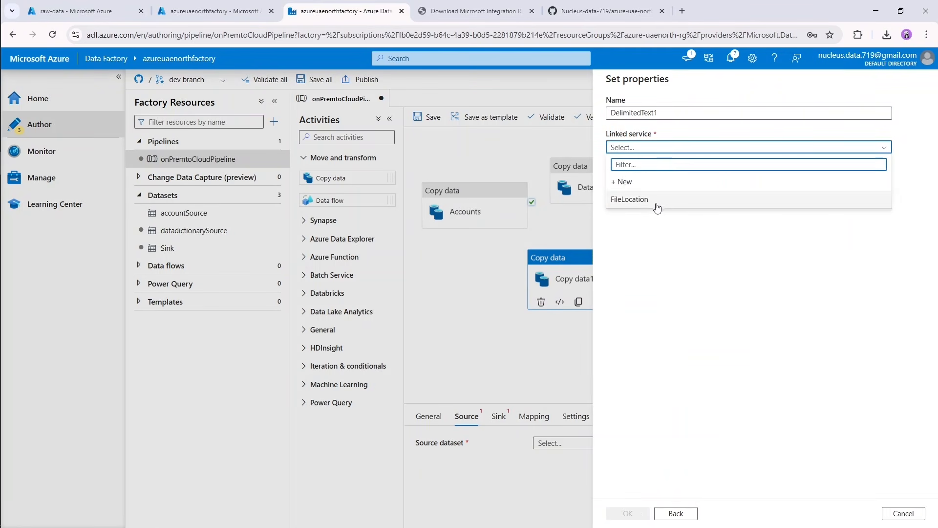
click(658, 200)
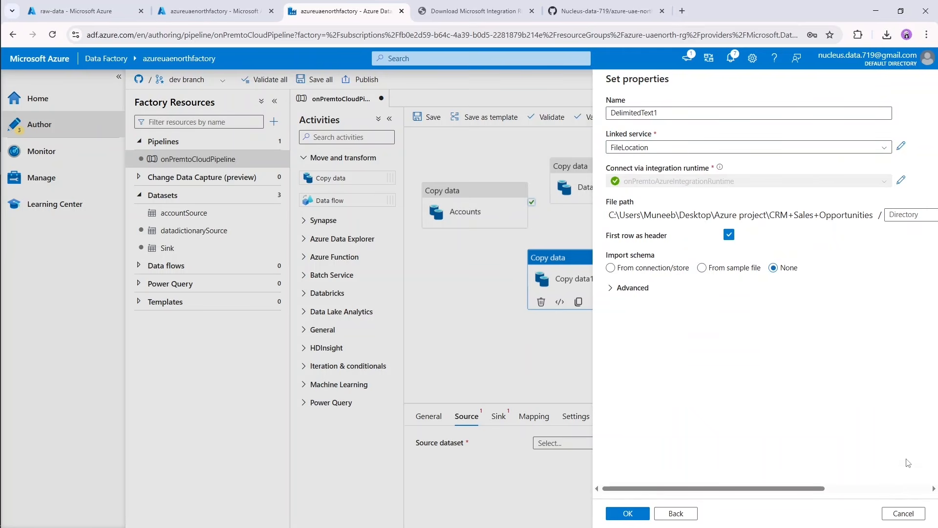
click(911, 488)
click(917, 217)
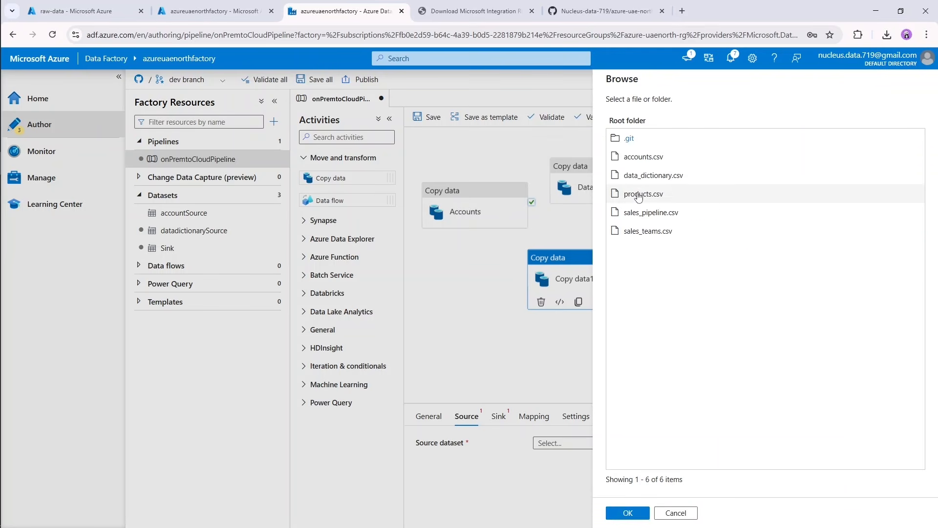
double_click(638, 194)
click(675, 488)
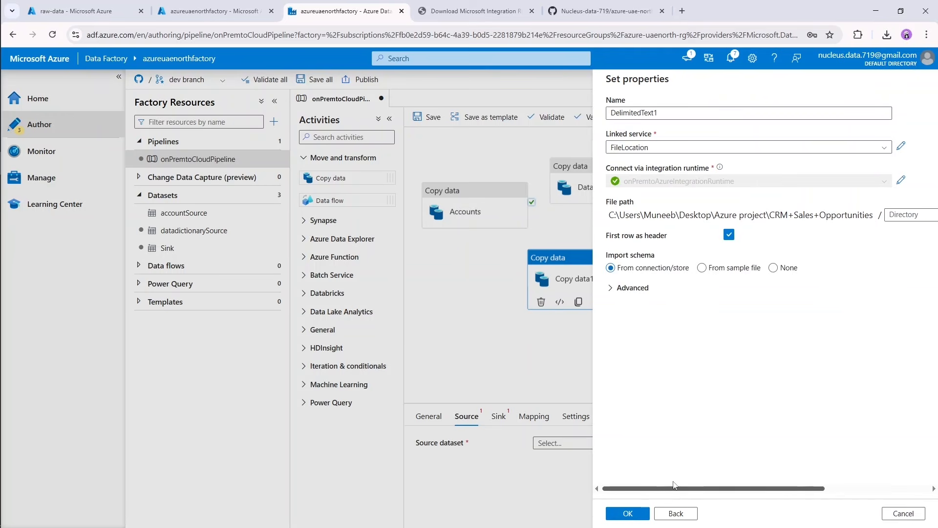
Name the products.csv source dataset productsSource, create it and preview its data.
drag(666, 113, 596, 119)
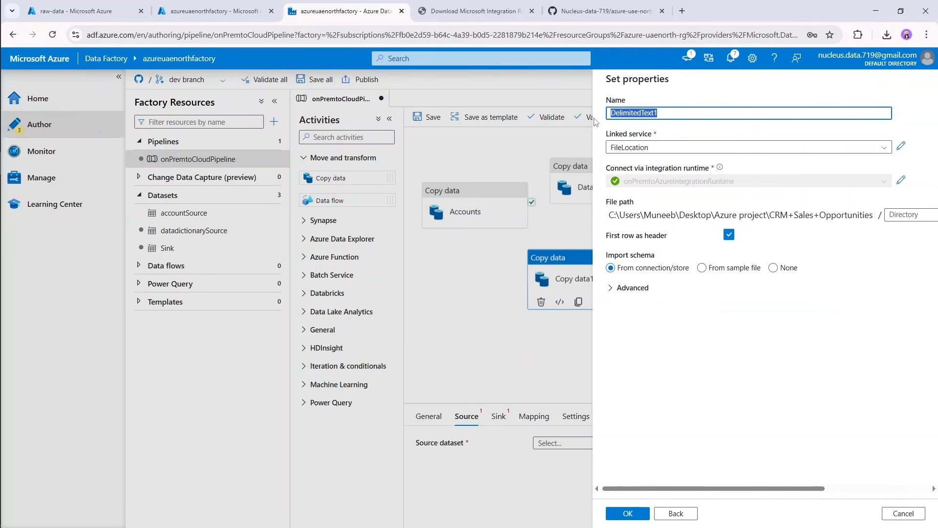
text(productsSource)
click(631, 513)
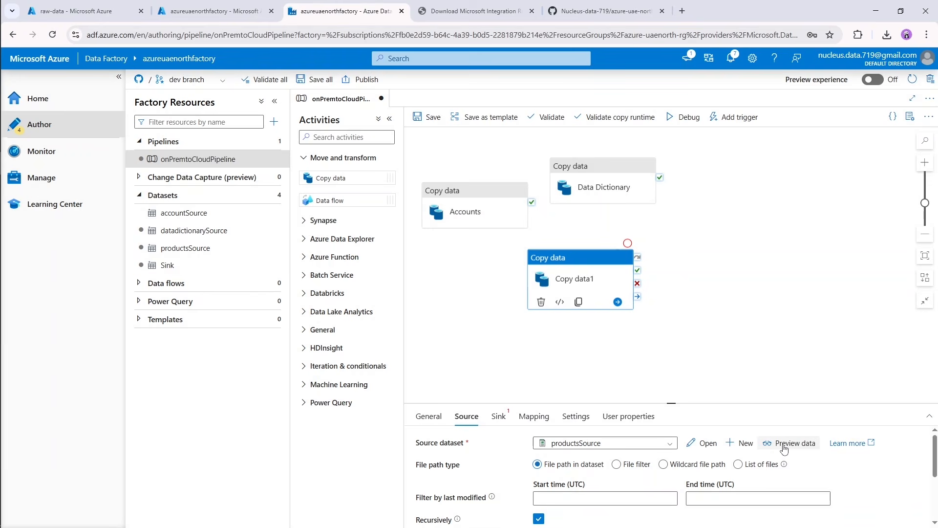
click(784, 448)
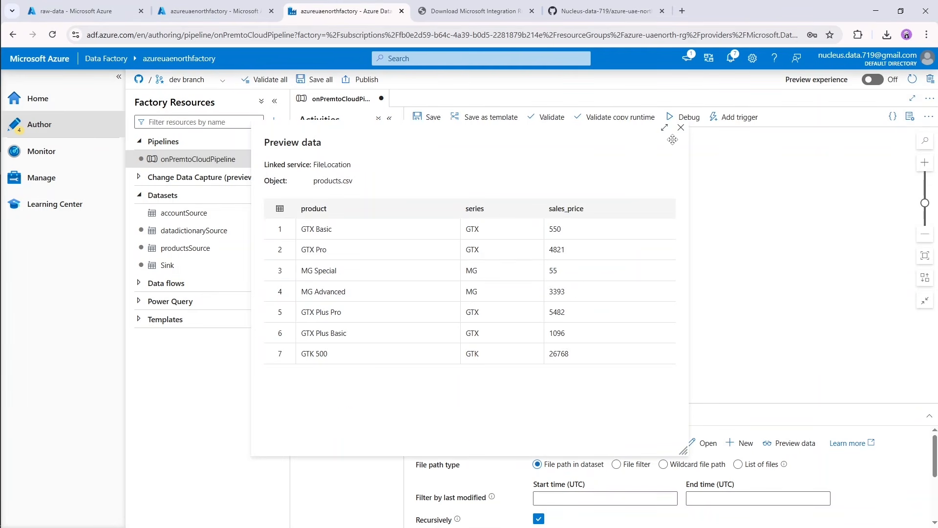
click(681, 128)
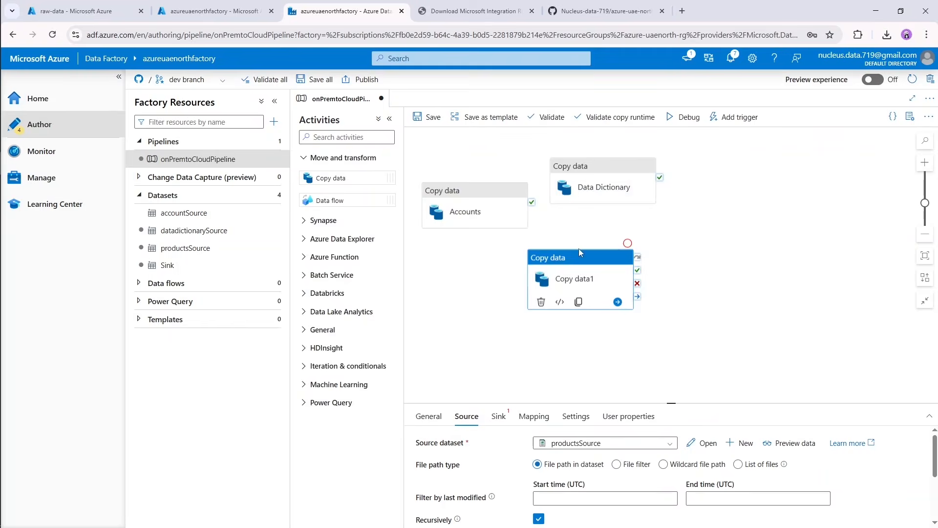
Assign the existing Sink dataset as the sink of the copy activity that reads productsSource.
click(498, 416)
click(660, 443)
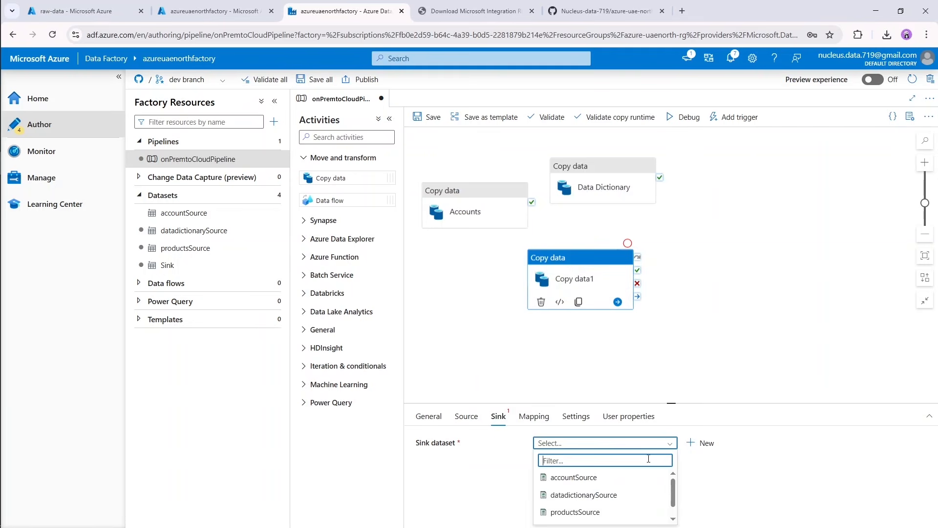
click(581, 513)
click(492, 342)
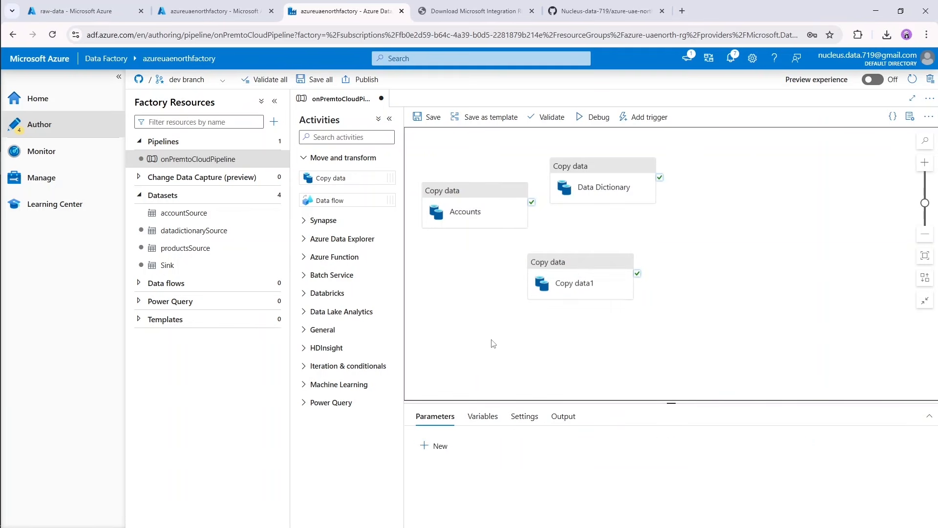
Rename the copy activity that reads productsSource to Products.
click(571, 275)
click(429, 416)
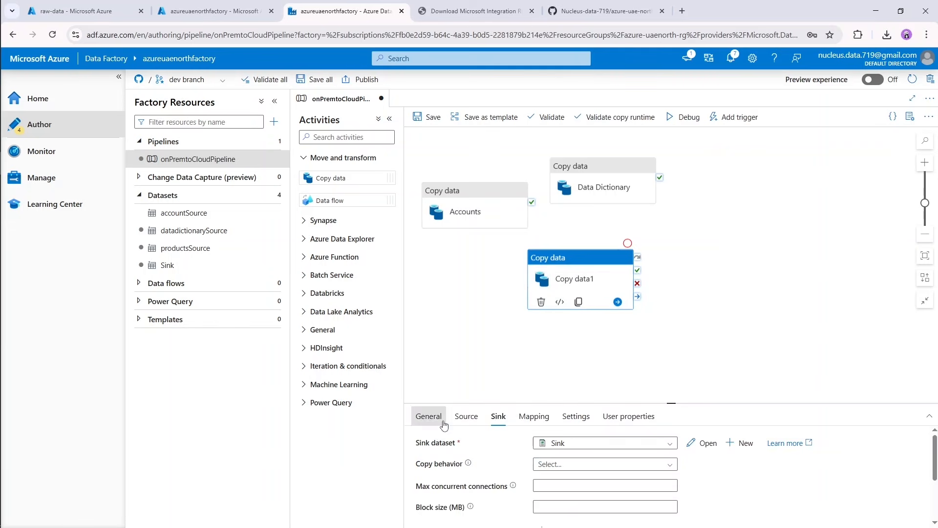
drag(583, 443, 502, 454)
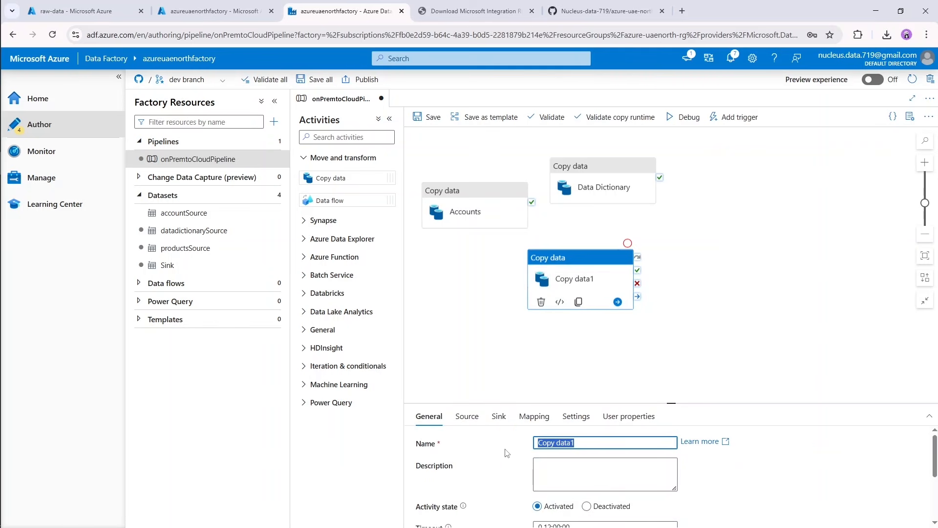
text(Pro)
key(Left)
key(Left)
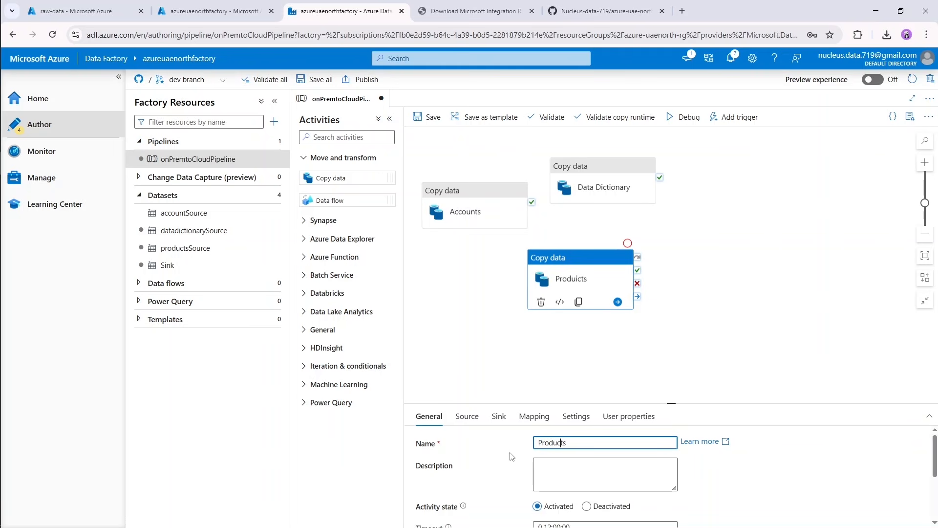
click(498, 391)
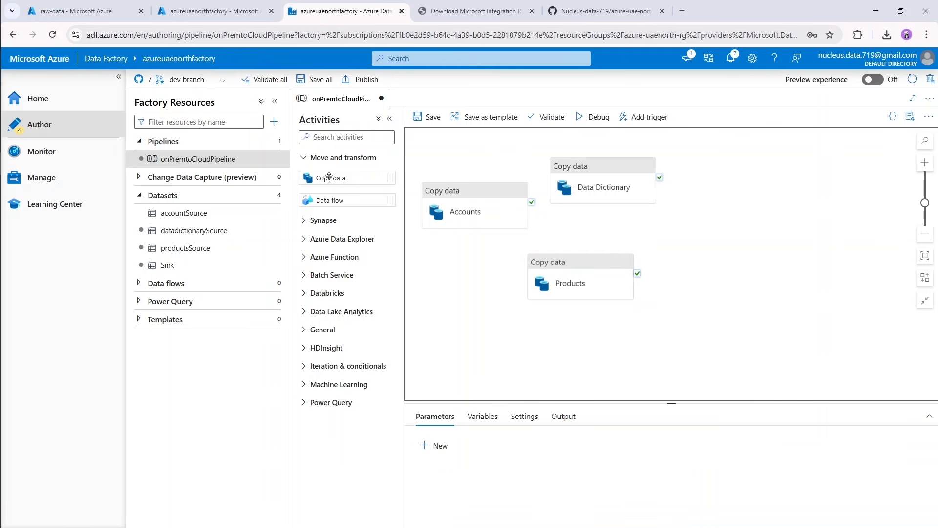
Add a fourth Copy data activity and rearrange the activities on the canvas so Data Dictionary, Products and the new one are stacked.
drag(325, 177, 467, 343)
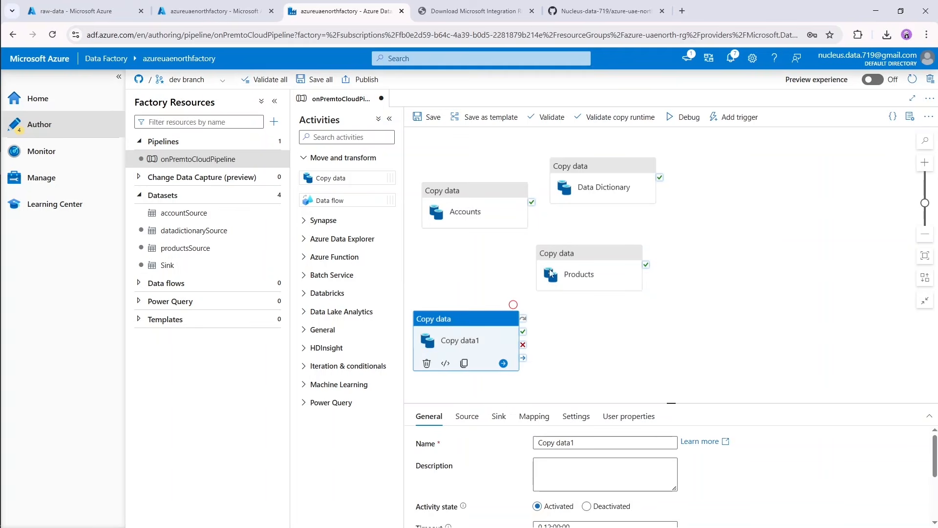
drag(584, 193, 472, 272)
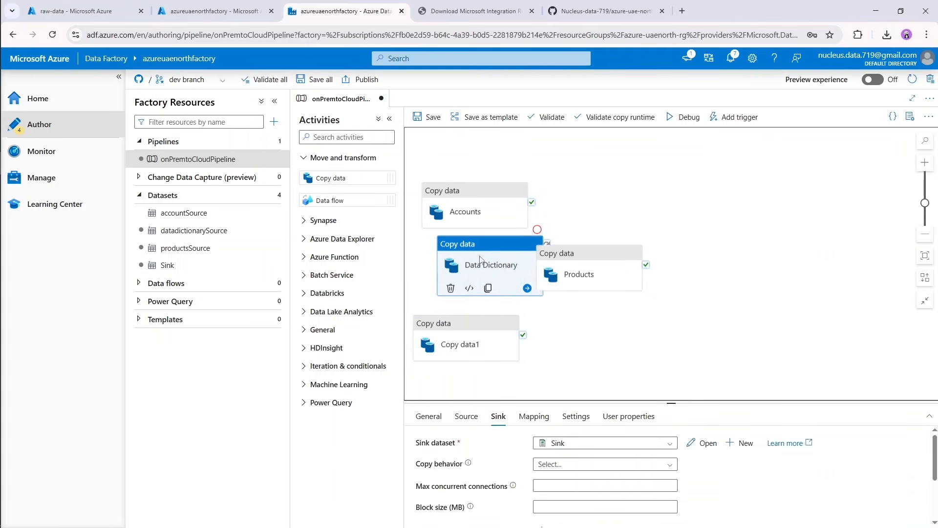
drag(480, 192, 482, 162)
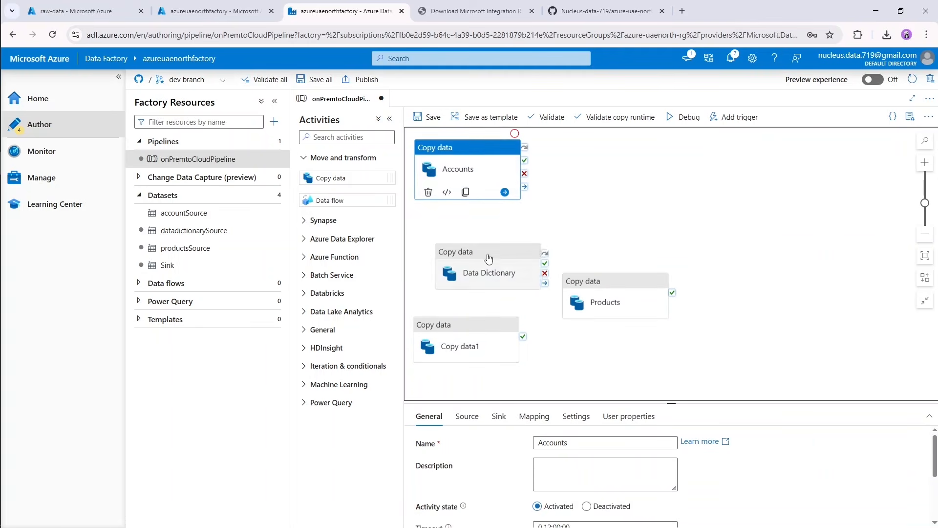
drag(488, 255, 468, 206)
drag(570, 269, 520, 268)
drag(576, 238, 646, 201)
drag(631, 245, 680, 218)
drag(541, 281, 504, 289)
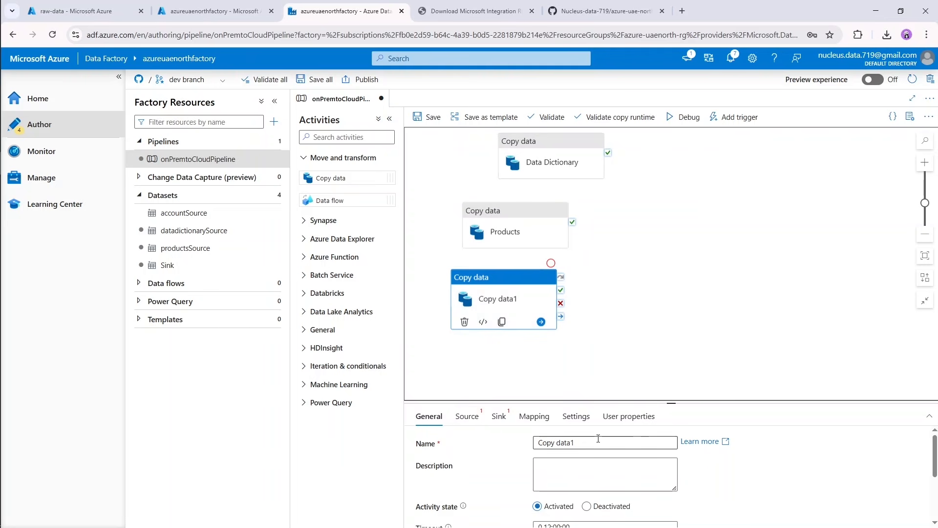
Start a new source dataset for the fourth copy activity with the File system store and DelimitedText format.
click(474, 419)
click(699, 446)
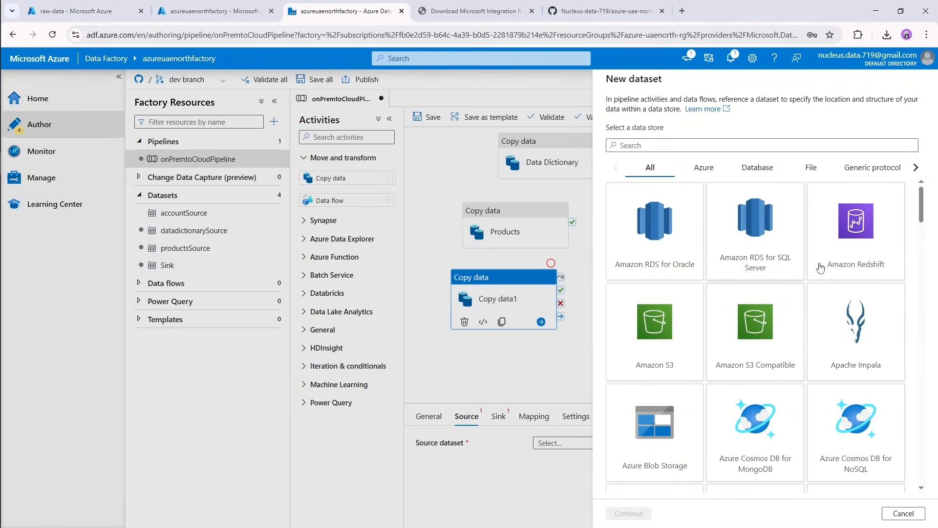
text(fil)
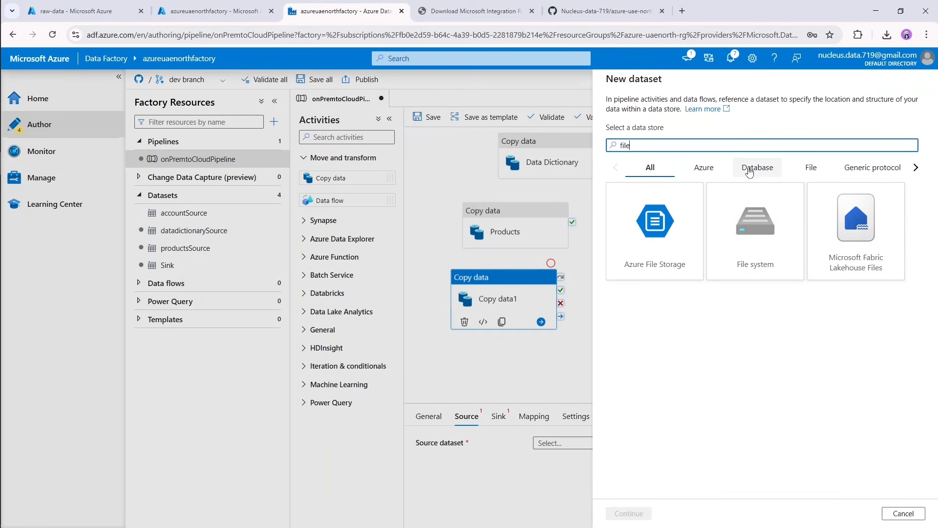
text(e)
double_click(748, 205)
double_click(841, 176)
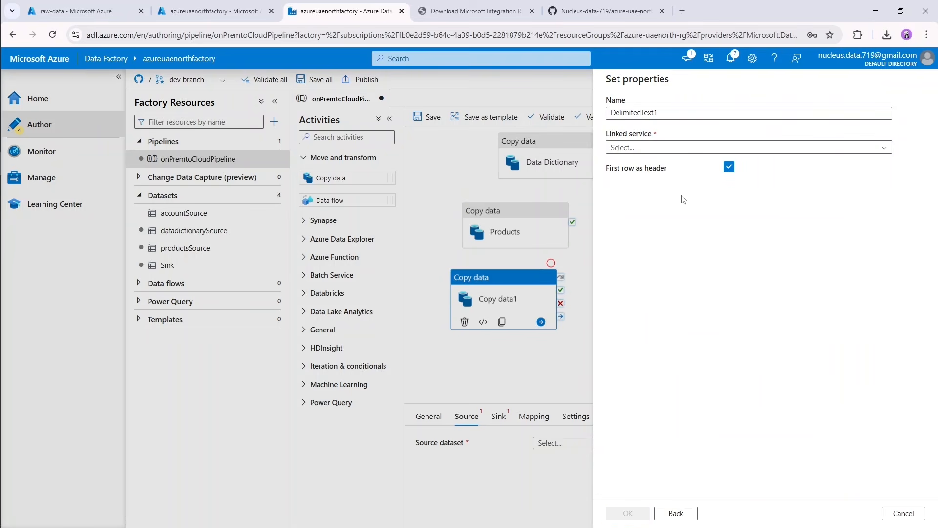
Connect the new source dataset through the FileLocation linked service and choose sales_pipeline.csv as its file.
click(668, 148)
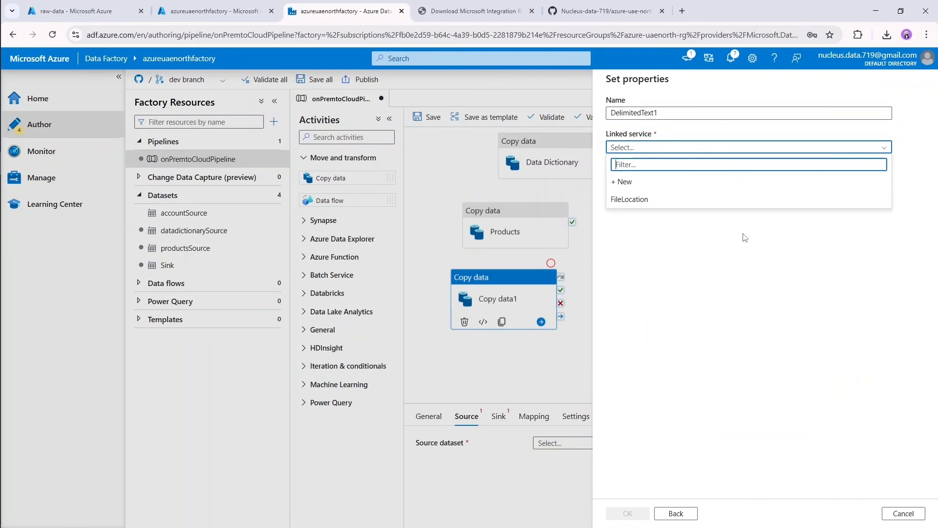
click(681, 203)
scroll(900, 490, right, 2)
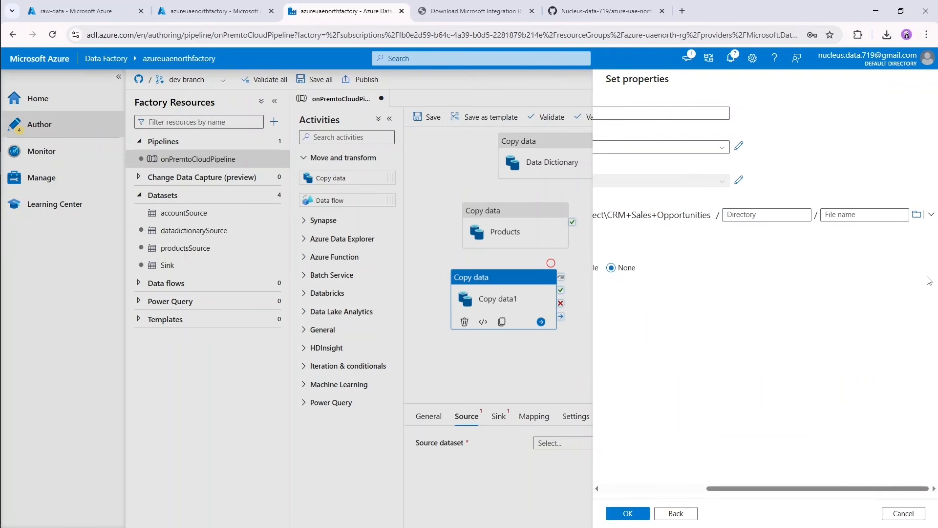
click(920, 216)
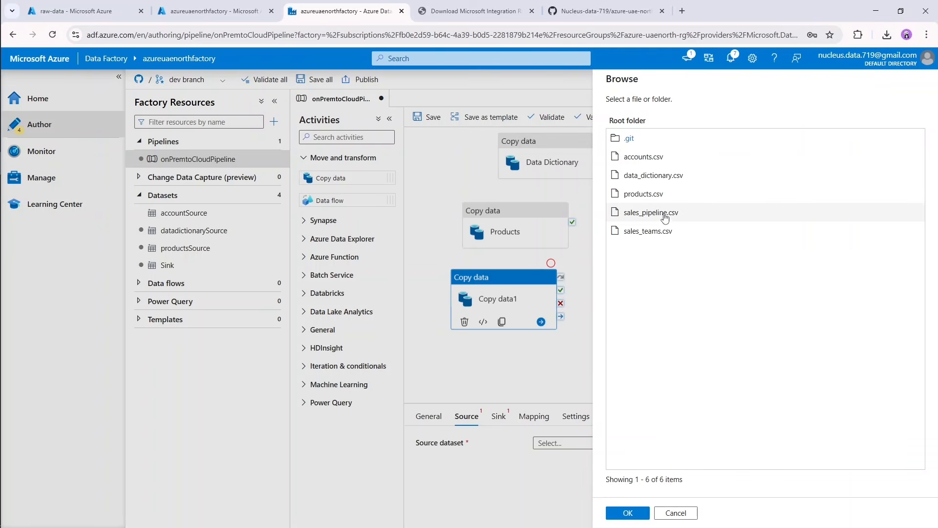
double_click(662, 215)
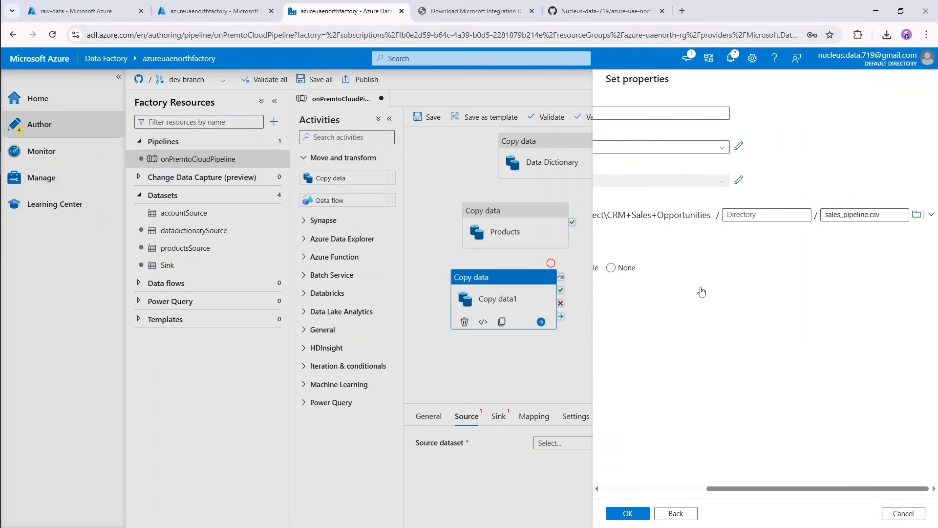
click(682, 491)
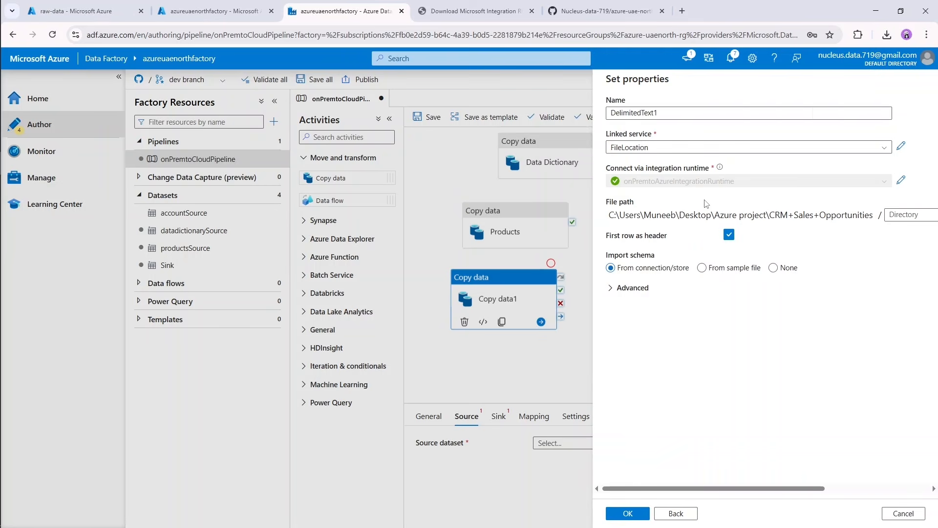
Name the sales_pipeline.csv source dataset salespipelineSource, create it and preview its data.
double_click(610, 113)
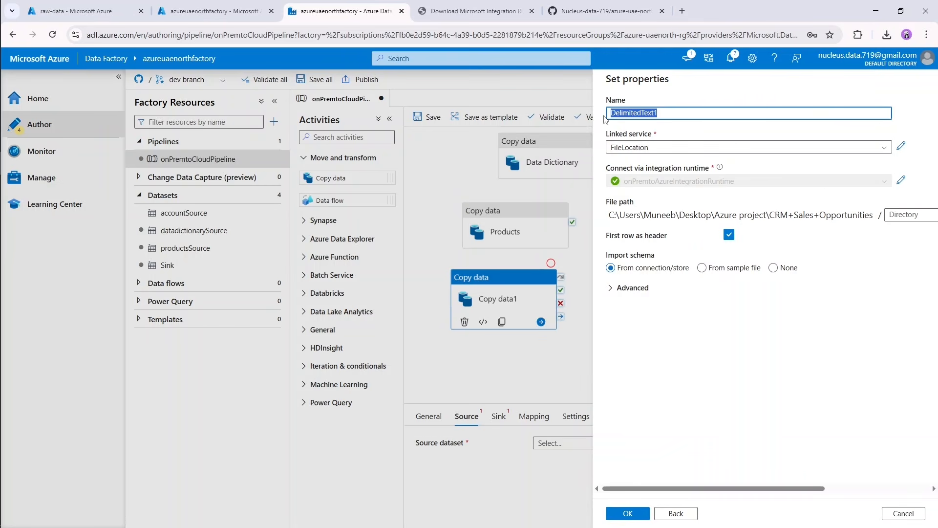
text(salespipelineSource)
click(628, 514)
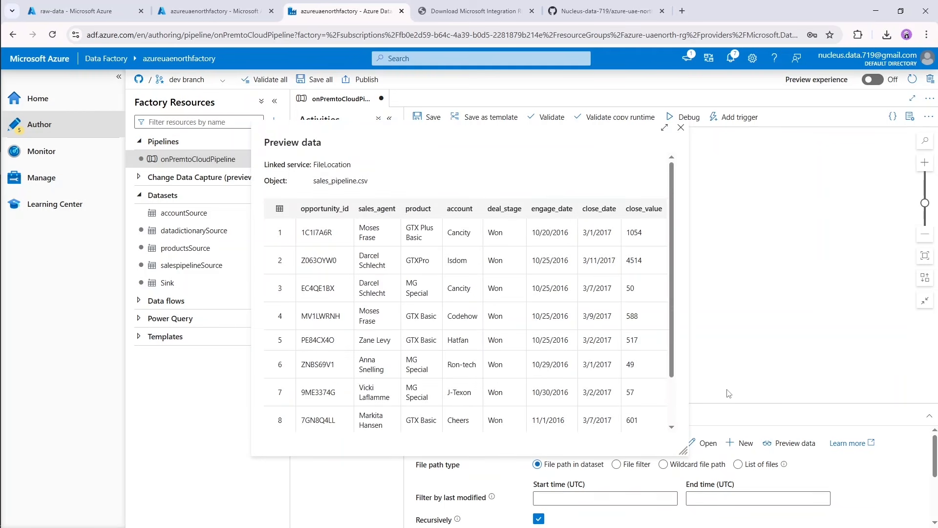
click(681, 128)
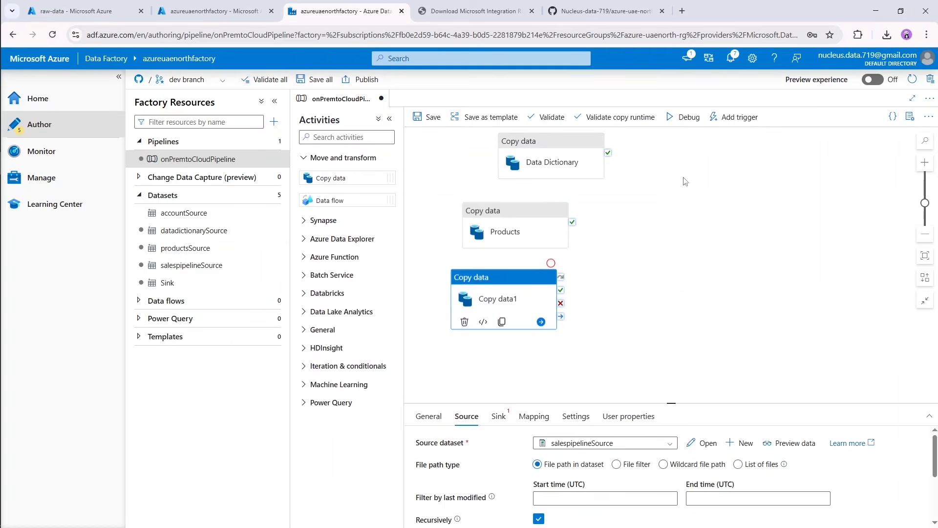
Use the existing Sink dataset as the destination of the sales_pipeline.csv copy activity.
click(498, 416)
click(653, 451)
scroll(611, 503, down, 2)
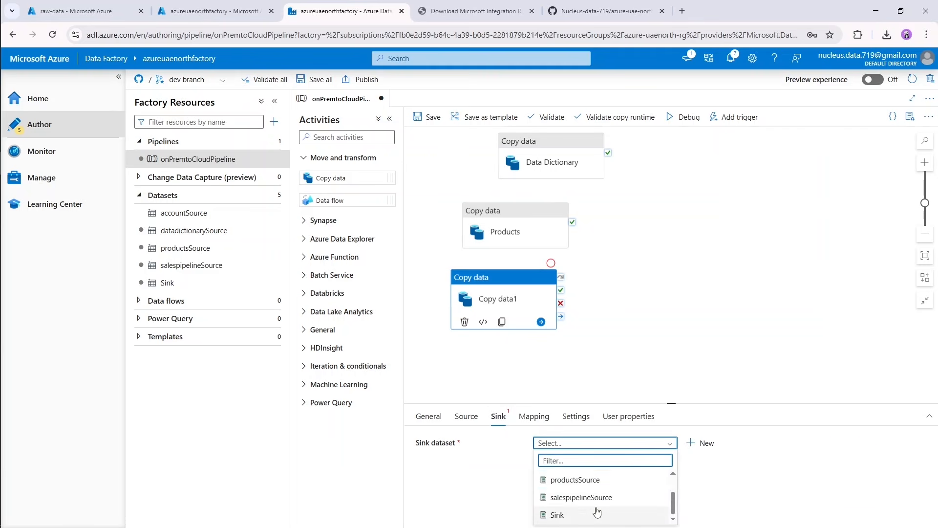
click(591, 514)
click(596, 307)
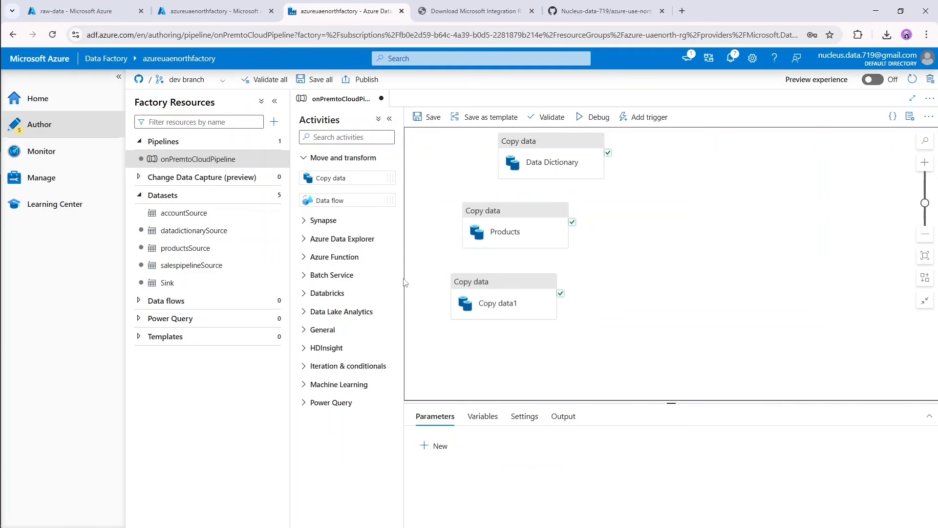
Rename the sales_pipeline.csv copy activity as Sales Pipeline.
click(483, 295)
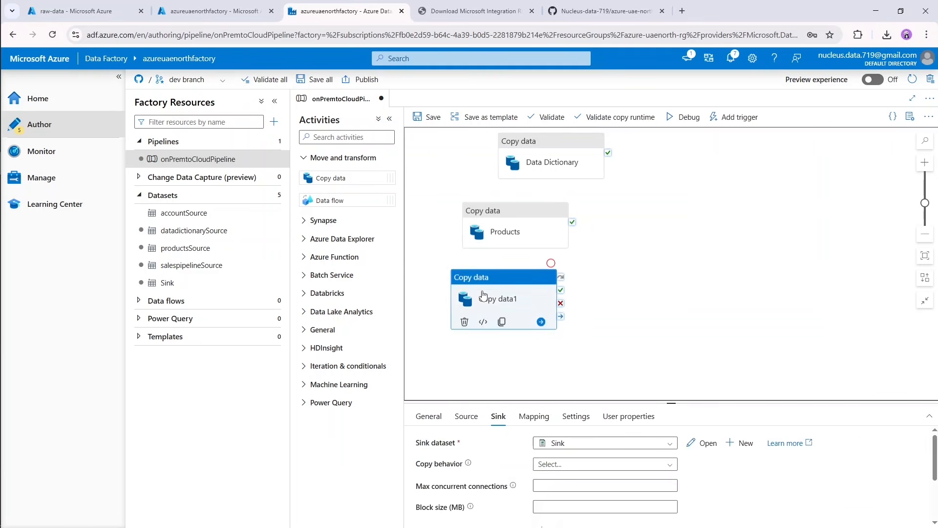
click(429, 417)
text(S)
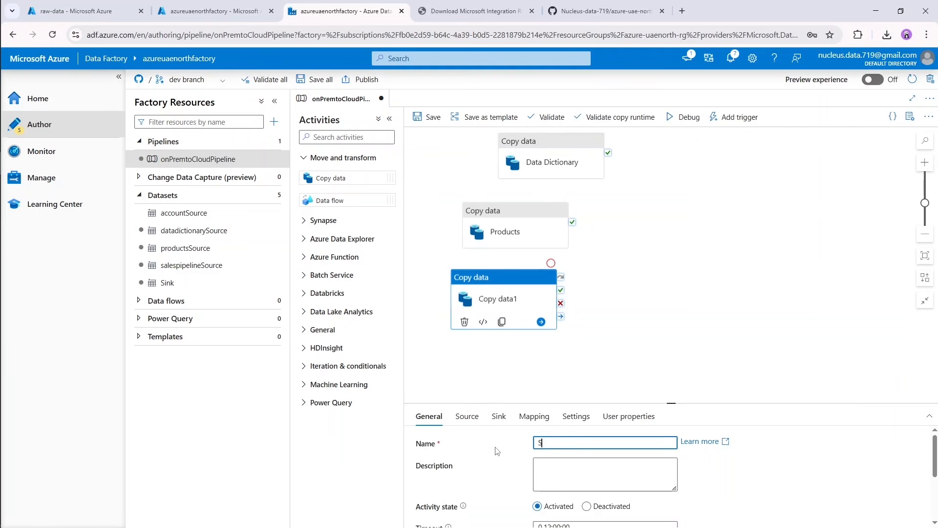
text(ales Pipeline)
click(427, 331)
Add a fifth Copy data activity below Sales Pipeline and start its source dataset with the File system store and DelimitedText format.
drag(336, 181, 549, 359)
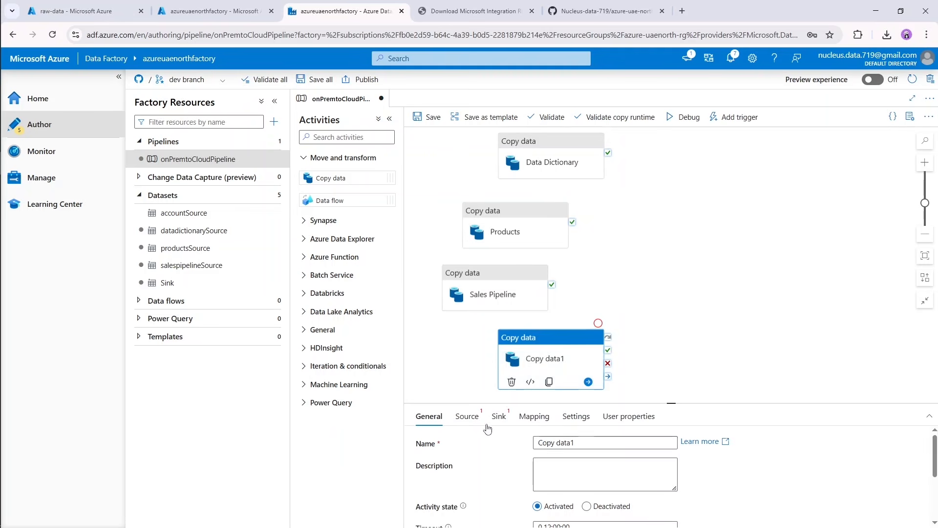
click(466, 416)
click(706, 443)
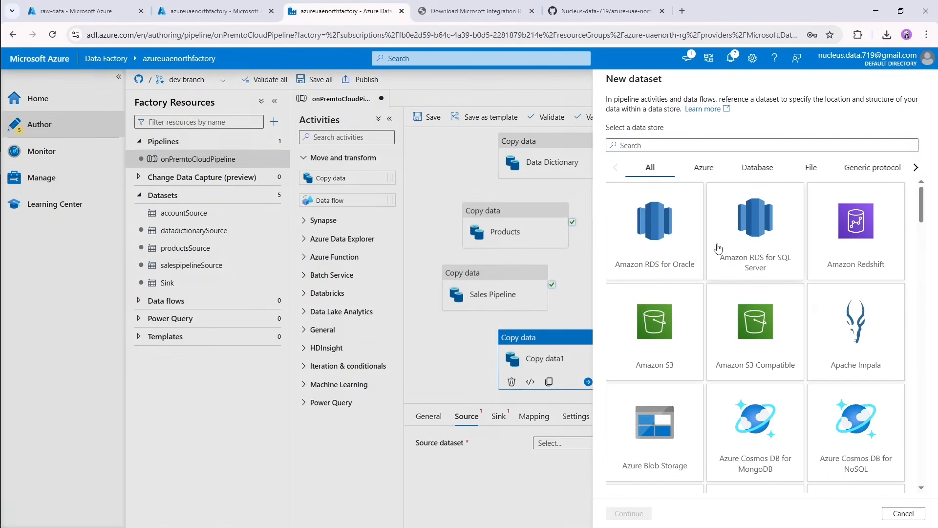
text(file)
double_click(716, 257)
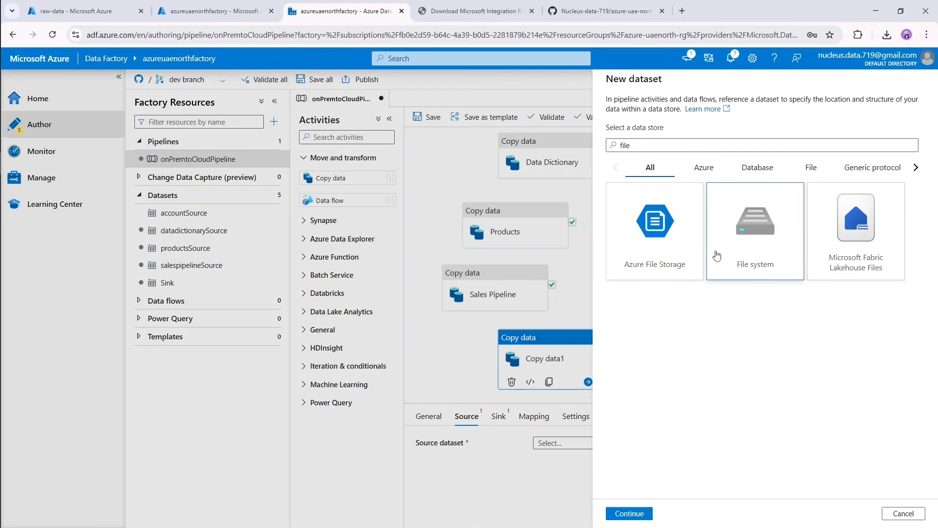
double_click(819, 179)
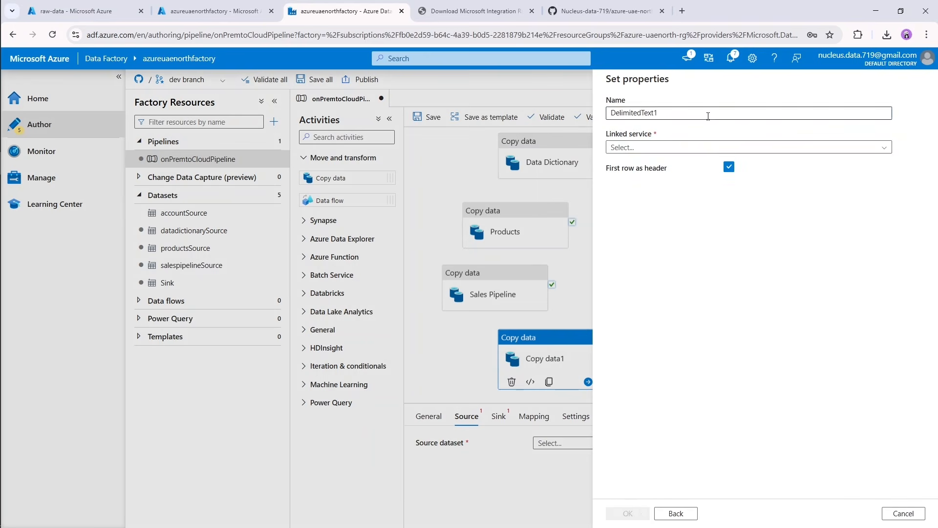
Connect the fifth activity's source dataset through the FileLocation linked service and choose sales_teams.csv as its file.
drag(708, 114, 603, 122)
click(701, 147)
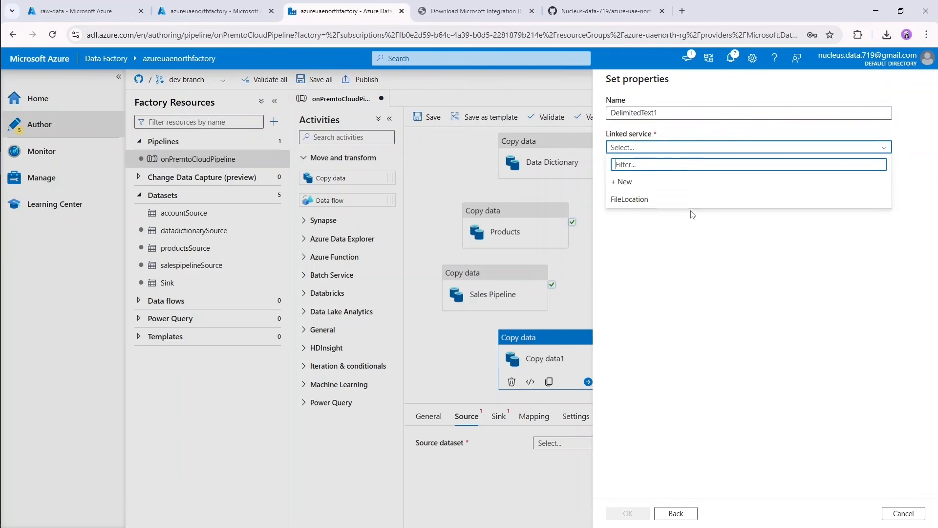
click(694, 204)
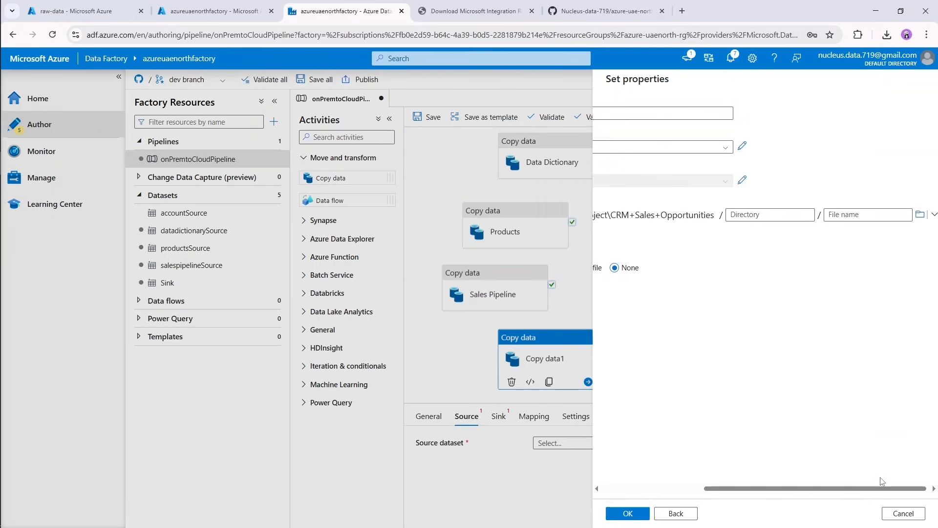
click(917, 215)
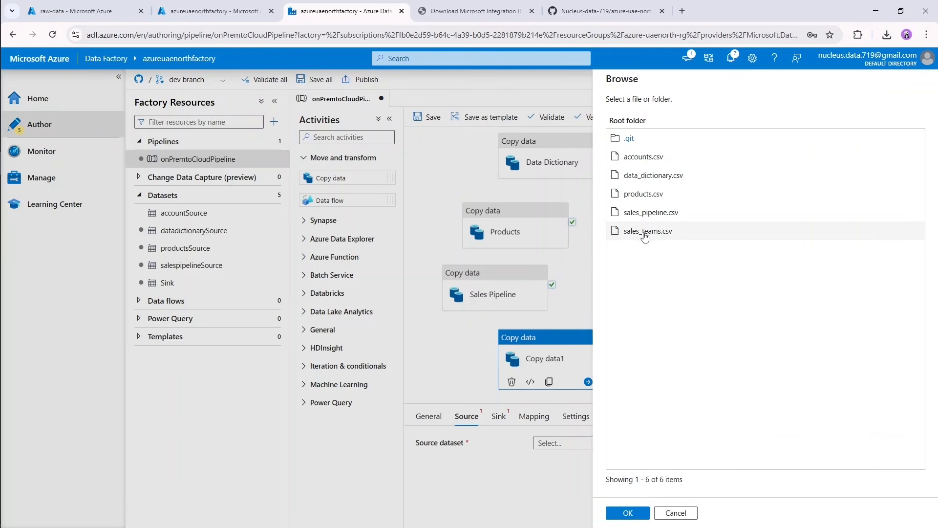
double_click(654, 232)
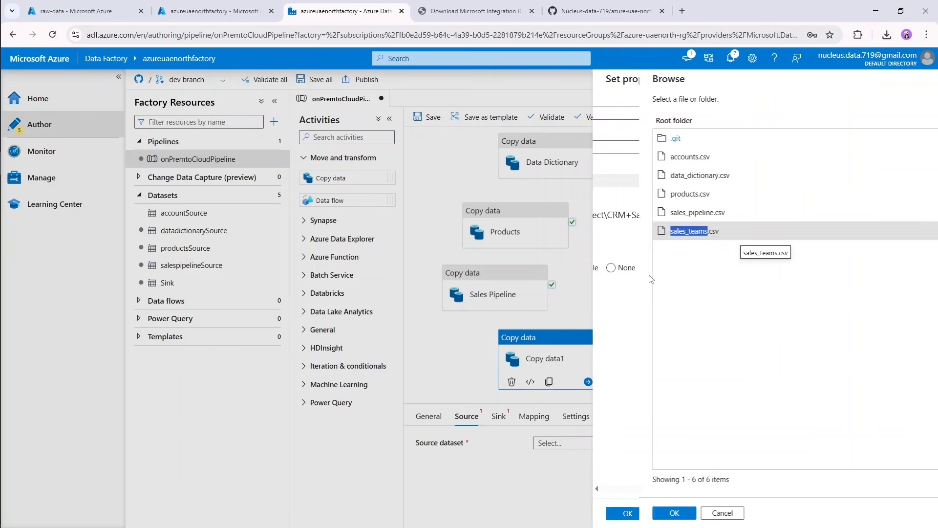
click(682, 489)
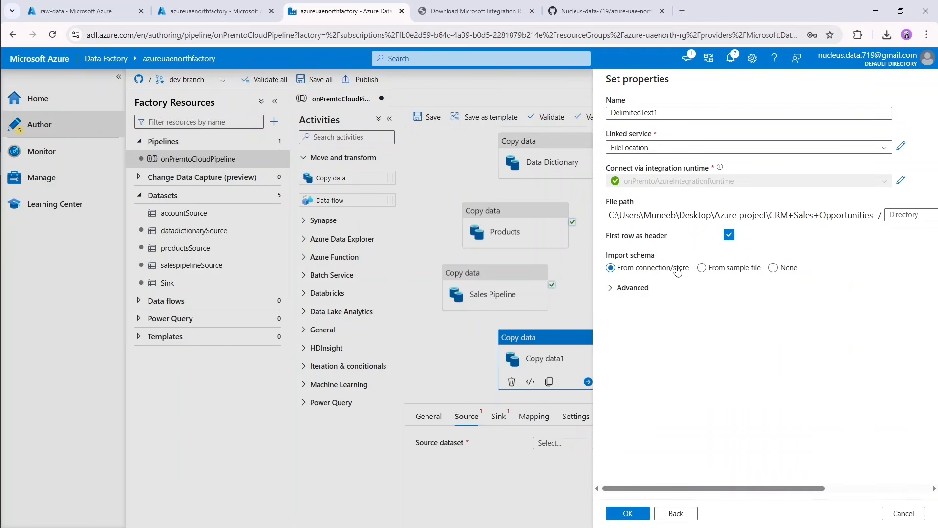
Name the sales_teams.csv source dataset salesteamsSource, create it and preview its data.
drag(665, 113, 605, 121)
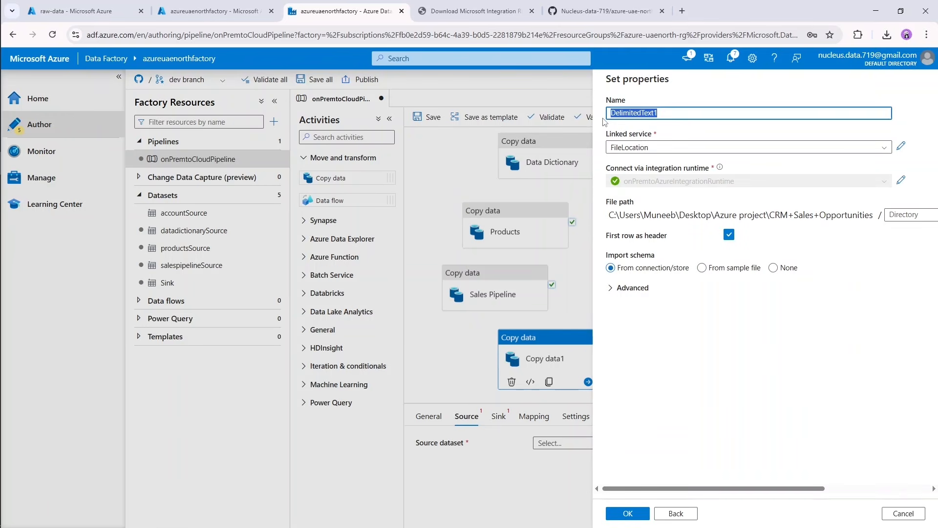
text(salesteamsSource)
click(631, 517)
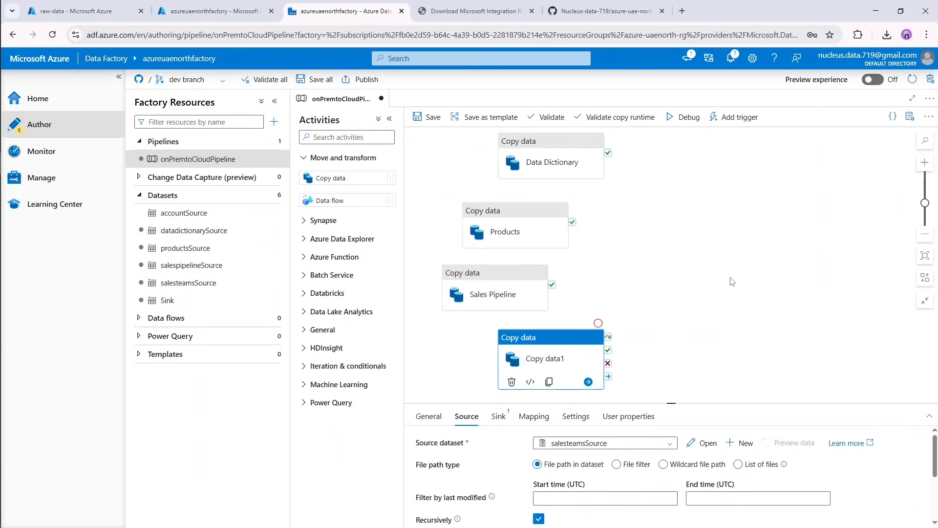
click(681, 127)
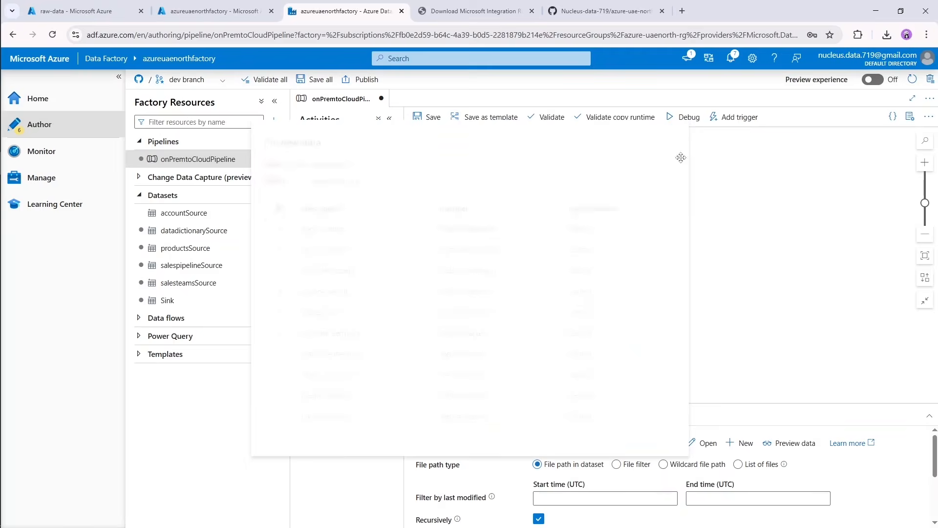
Use the existing Sink dataset as the destination of the sales_teams.csv copy activity.
click(498, 416)
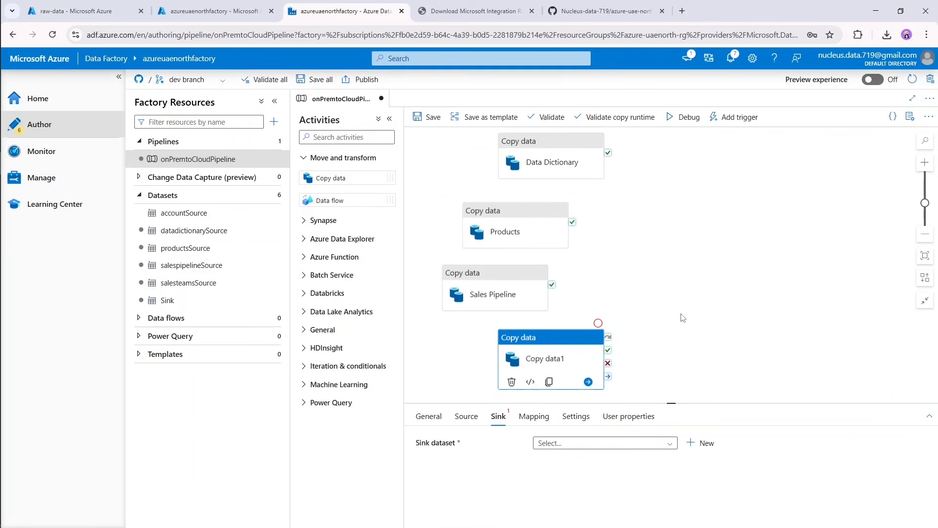
click(620, 443)
scroll(589, 508, down, 2)
click(588, 518)
Rename the sales_teams.csv copy activity as Sales Teams.
click(444, 419)
triple_click(576, 442)
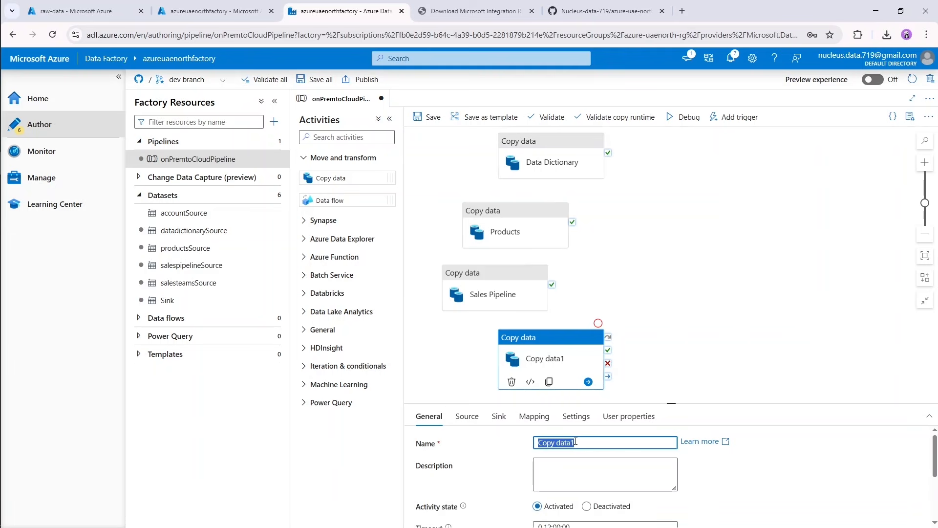
text(Sales Teams)
click(670, 310)
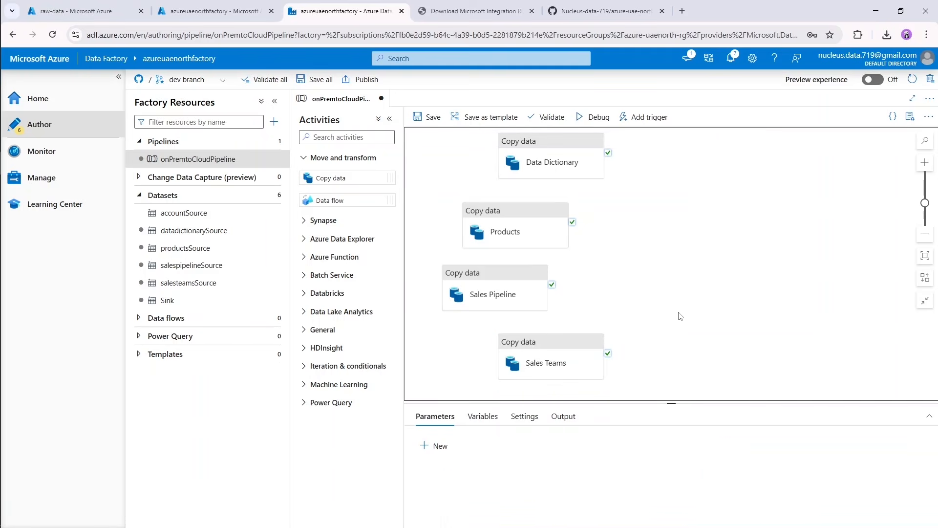
Chain the copy activities with on-success connections in the order Accounts, Data Dictionary, Products, Sales Pipeline, Sales Teams.
scroll(697, 239, up, 3)
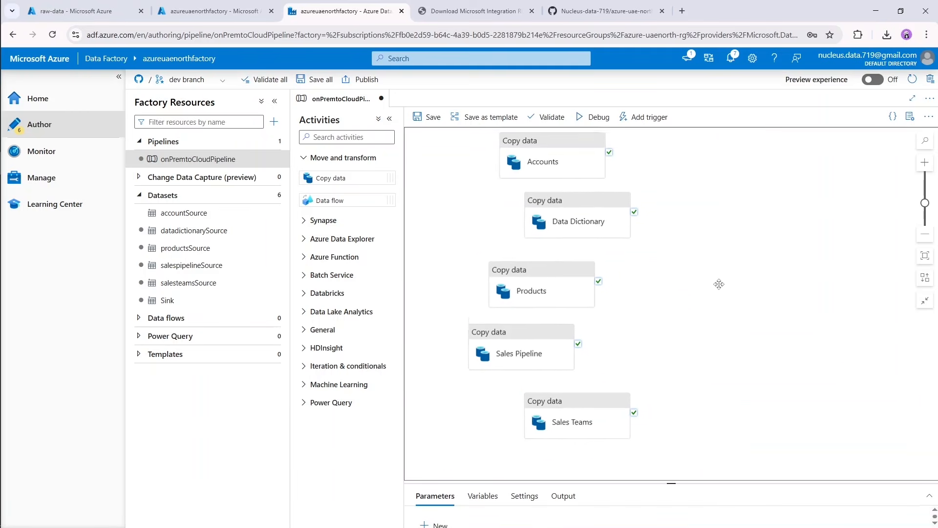
drag(588, 241, 580, 283)
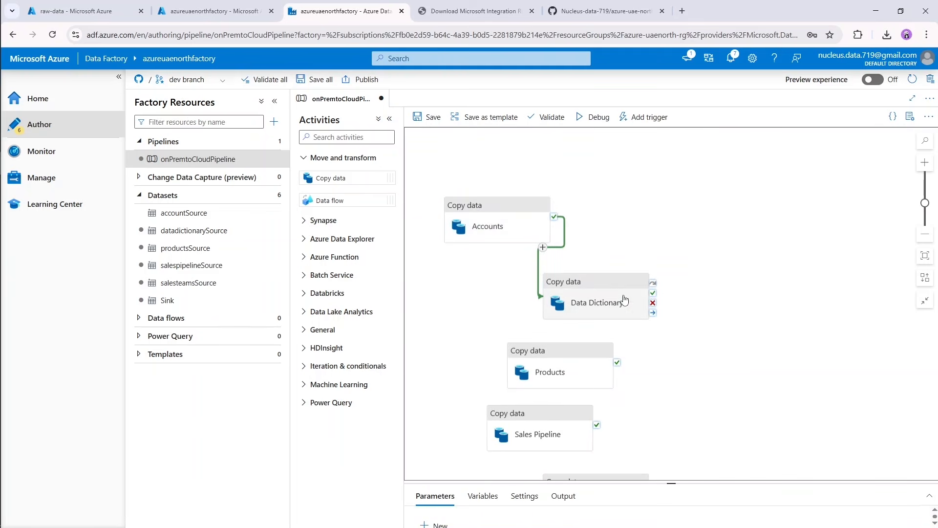
drag(653, 293, 601, 357)
scroll(600, 357, down, 3)
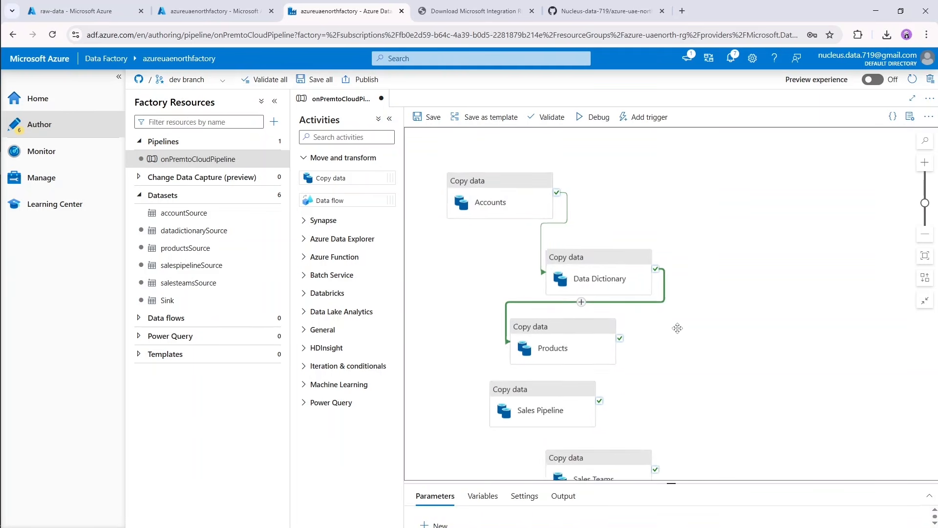
drag(631, 250, 628, 361)
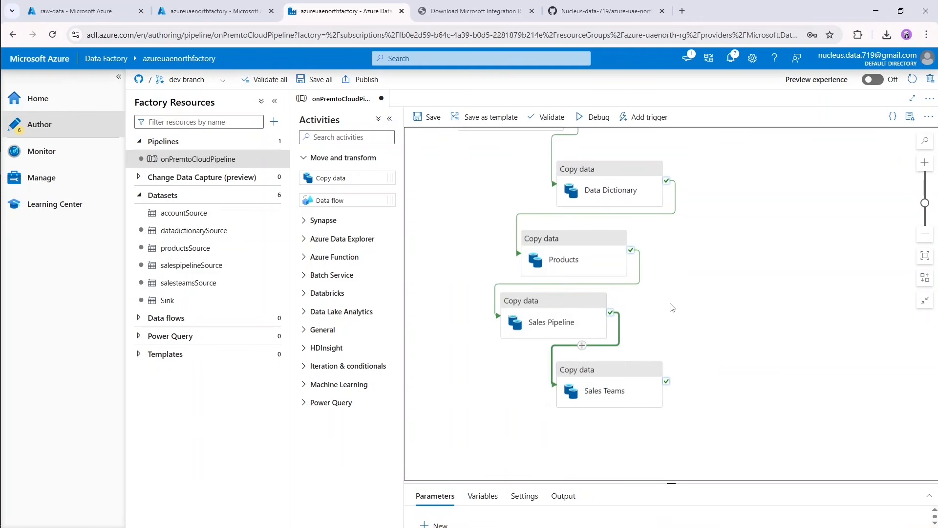
scroll(670, 309, right, 2)
scroll(631, 289, down, 2)
scroll(641, 294, up, 3)
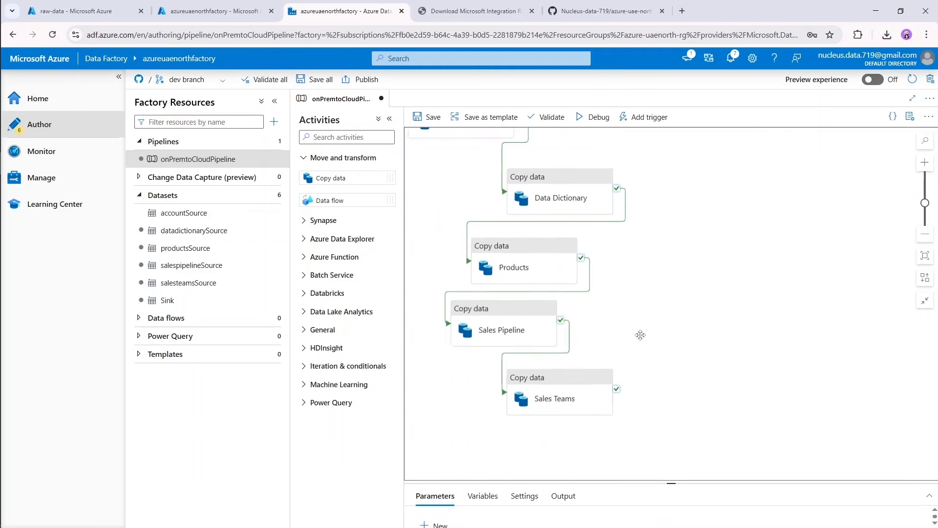
scroll(674, 338, up, 1)
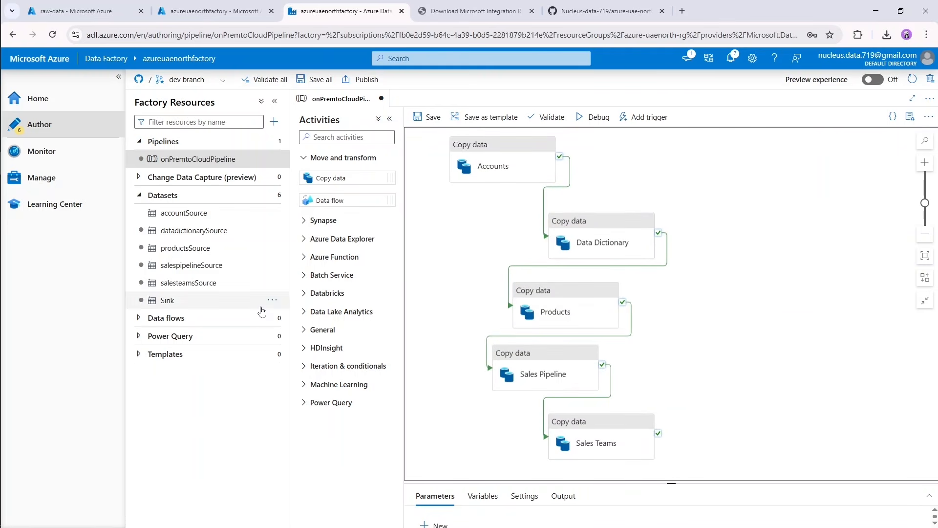
Review where Logic Apps fits in the Architecture.png diagram and minimize the image.
mouse_move(1, 229)
click(32, 143)
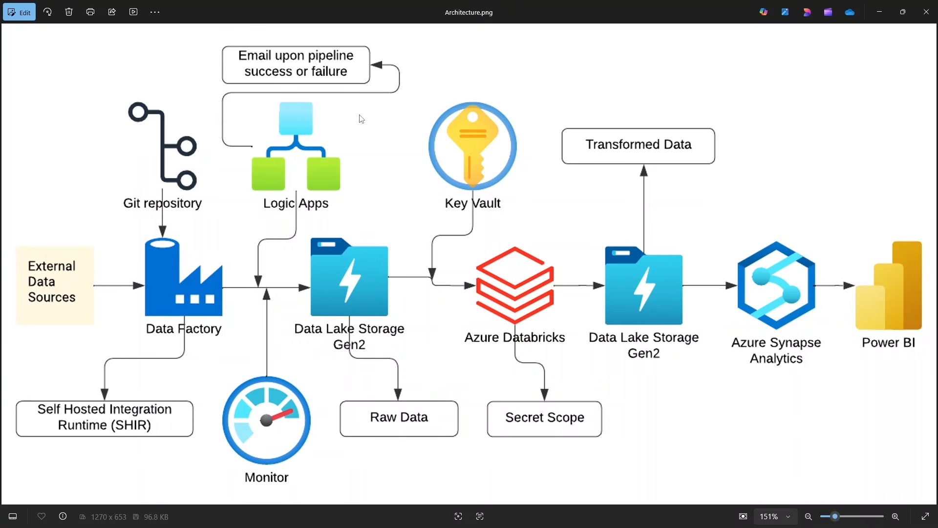
click(888, 17)
Switch to the Azure portal, search for logic, open Logic apps and start creating a logic app.
click(204, 4)
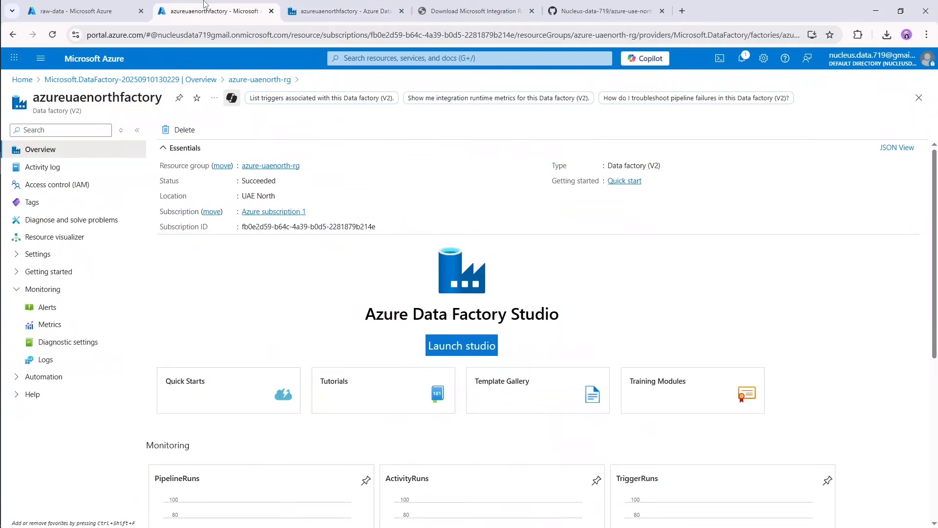
click(419, 61)
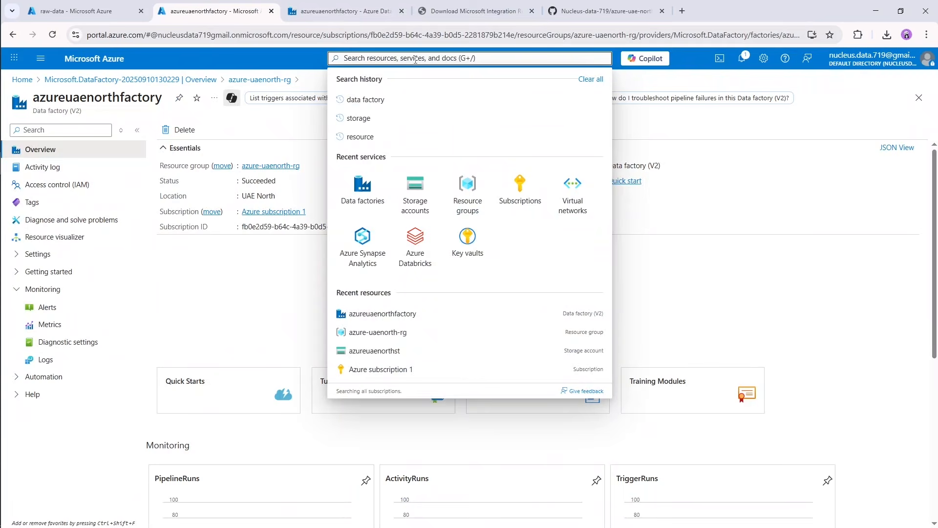
text(logic)
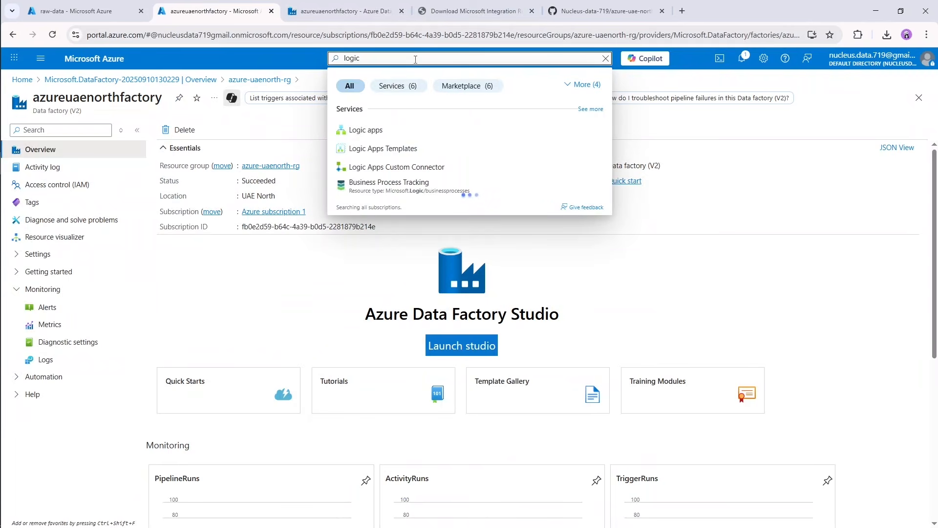
click(372, 130)
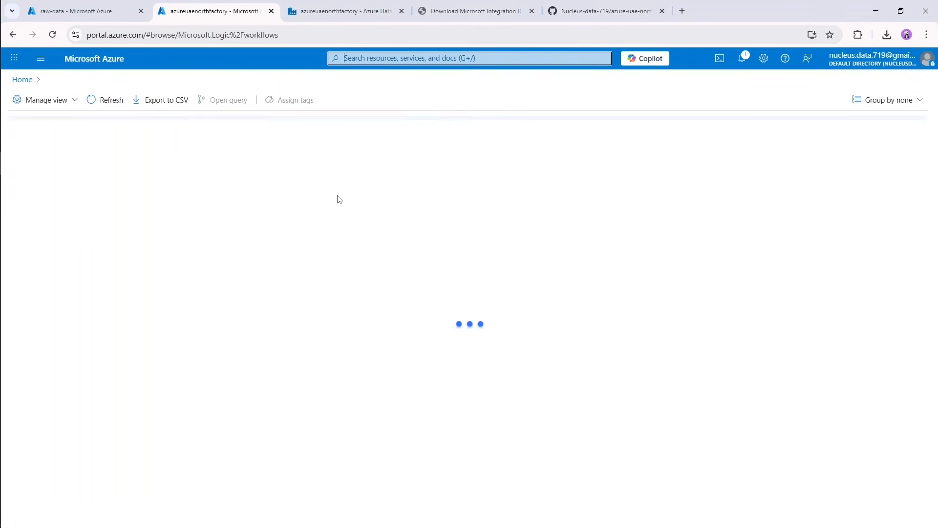
click(31, 141)
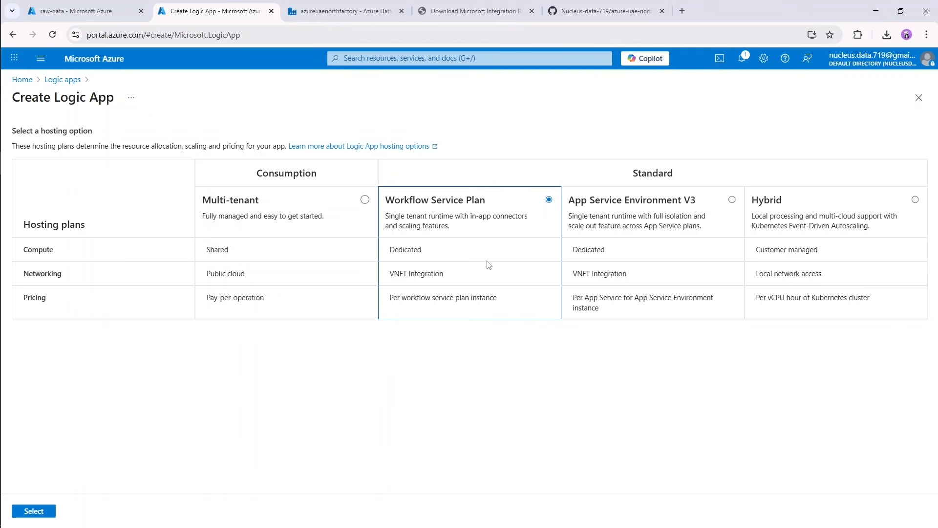
Choose the Consumption Multi-tenant hosting plan for the logic app and continue to its basic settings.
click(365, 199)
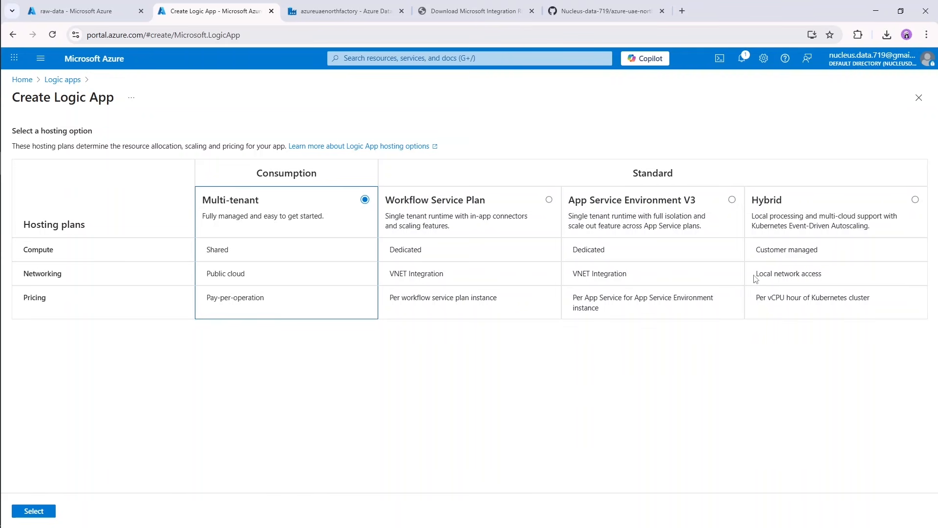
triple_click(772, 275)
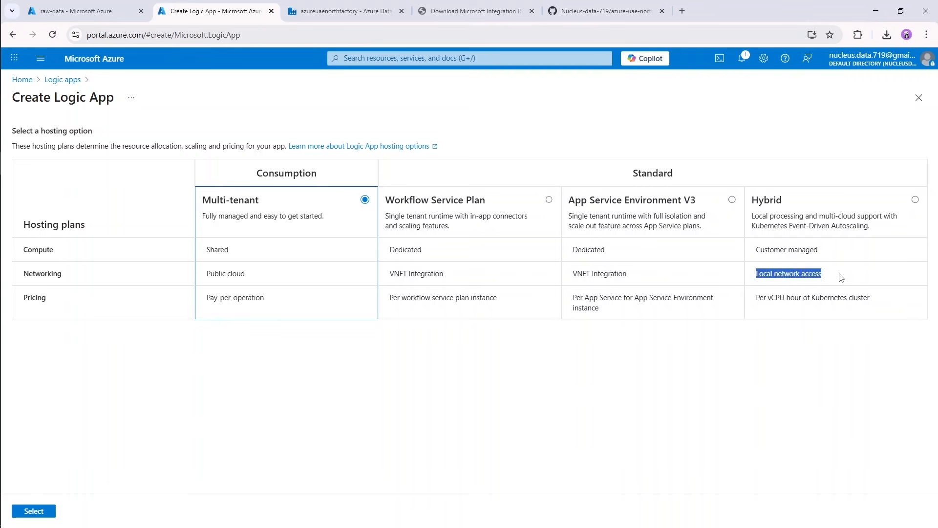
click(857, 277)
click(43, 513)
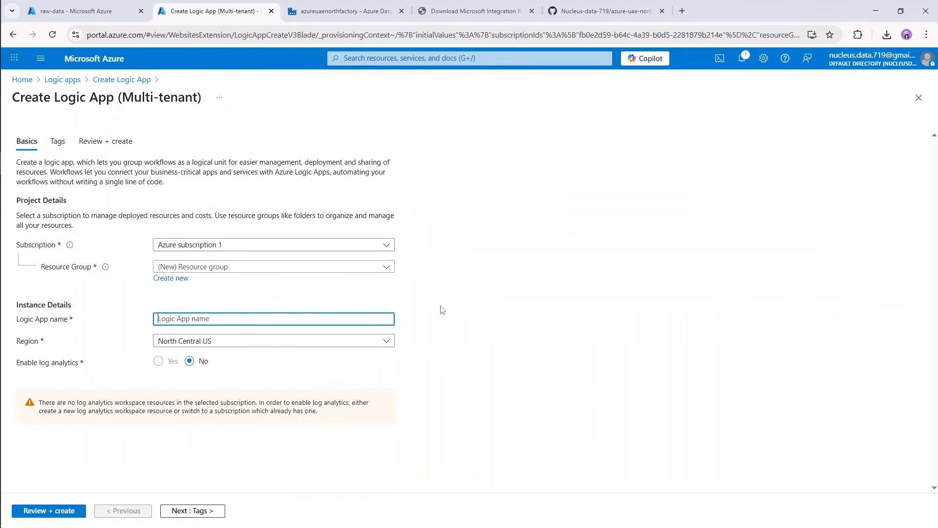
Set the logic app's resource group to azure-uaenorth-rg, its name to azureuaenorthlogic and its region to UAE North.
click(238, 268)
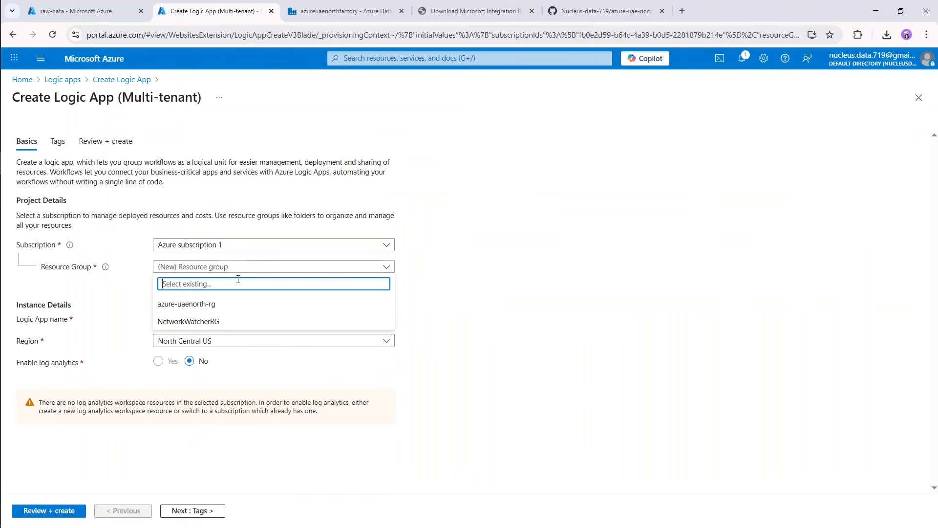
click(188, 306)
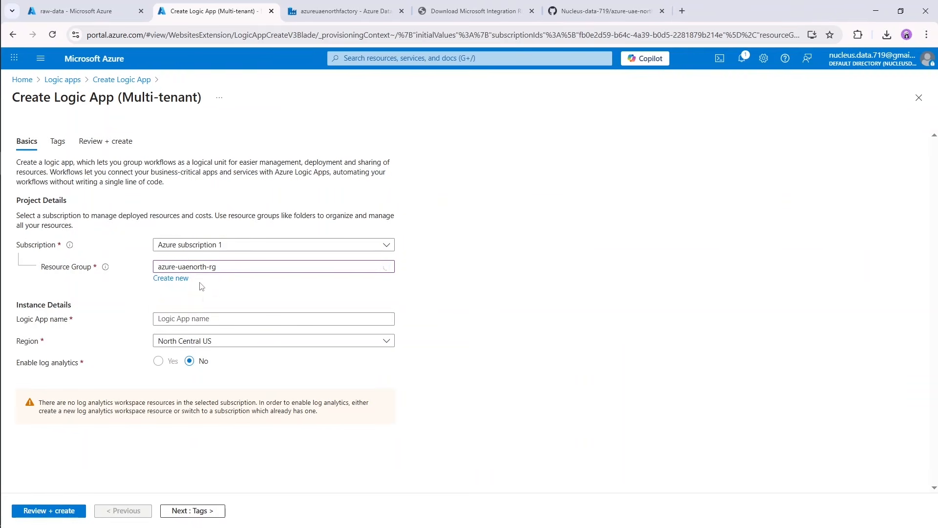
click(216, 324)
text(azure)
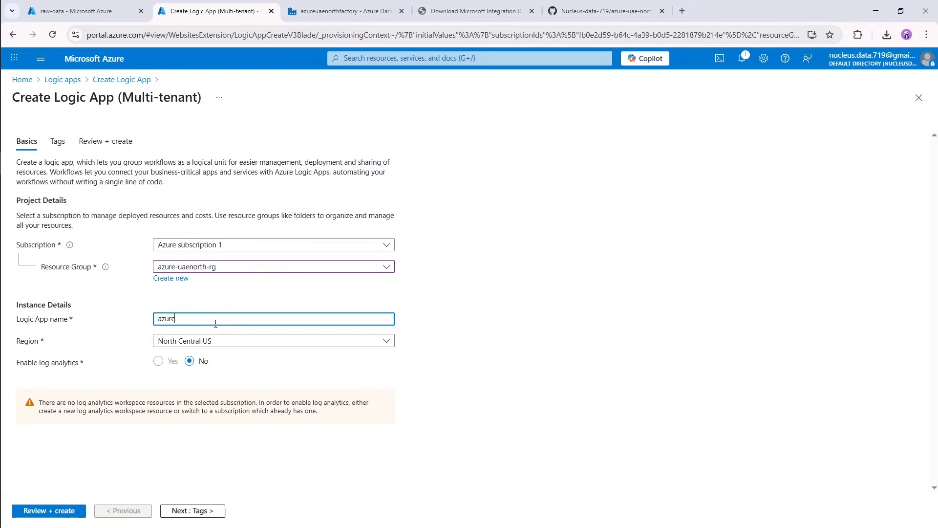
text(uaenorthlogic)
click(205, 342)
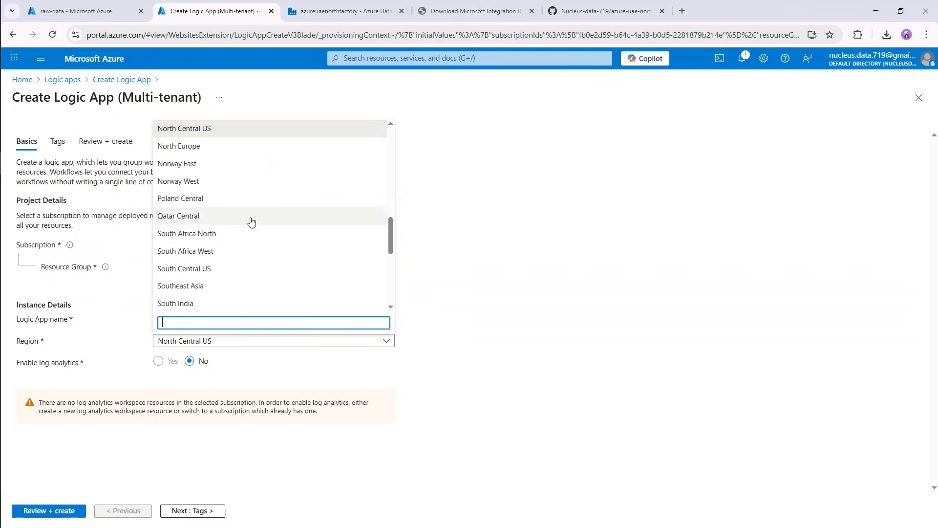
scroll(254, 230, down, 5)
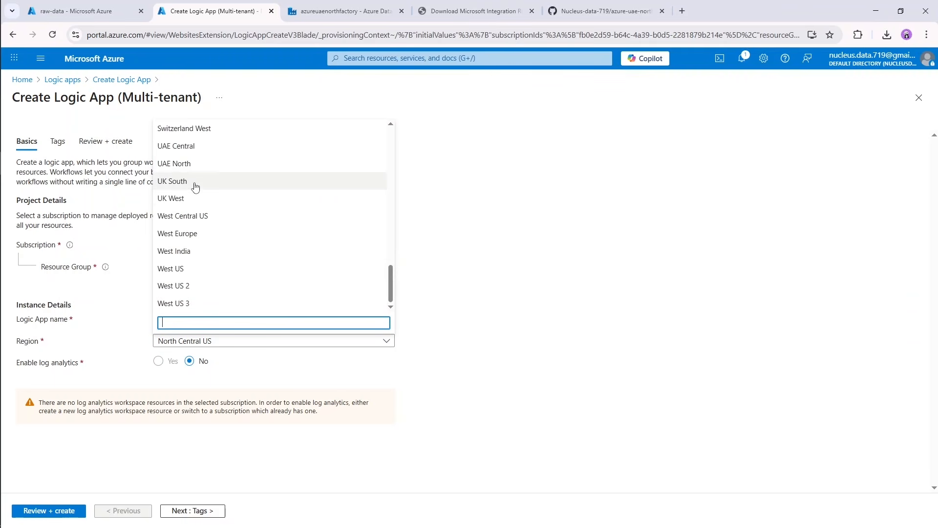
click(195, 165)
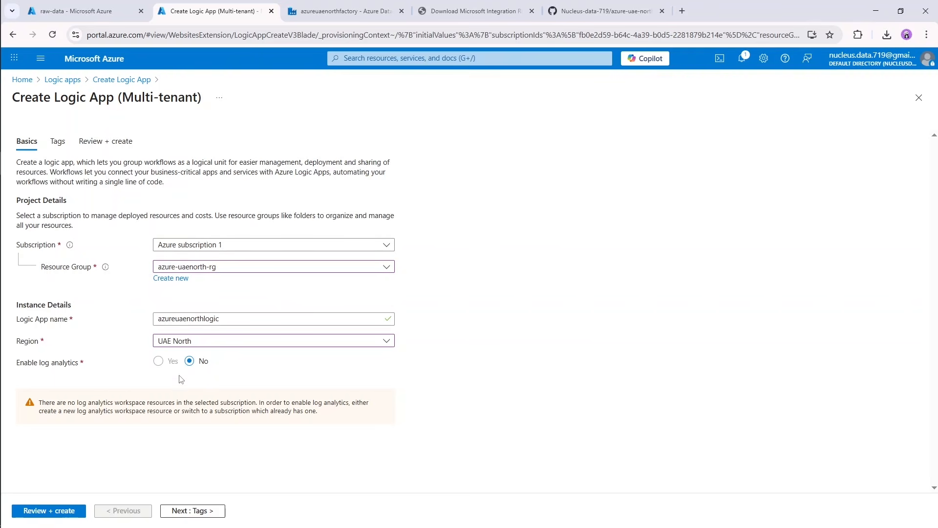
Create the logic app without tags and open the deployed resource.
click(198, 510)
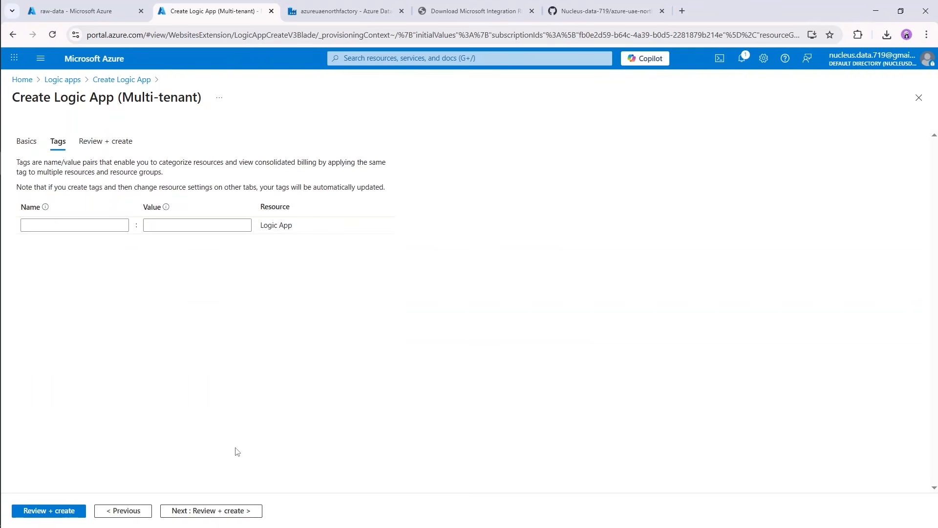
click(193, 515)
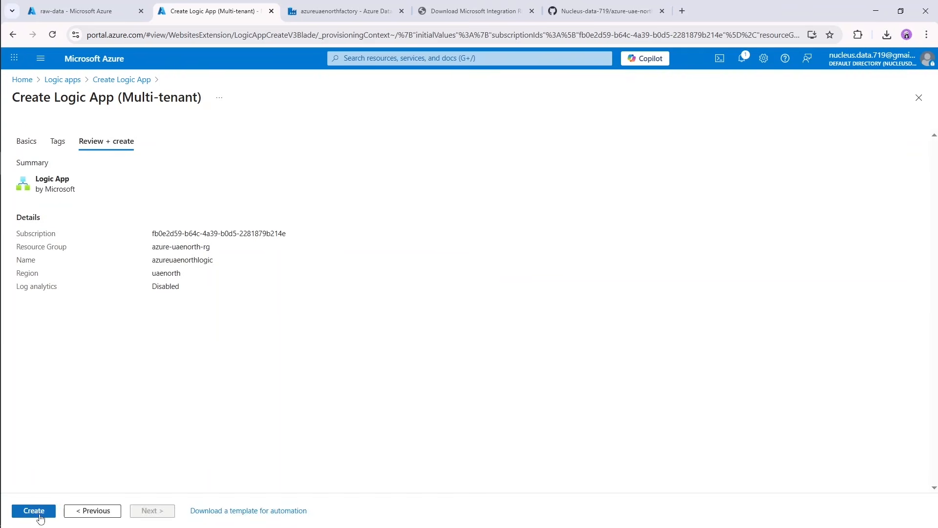
click(33, 510)
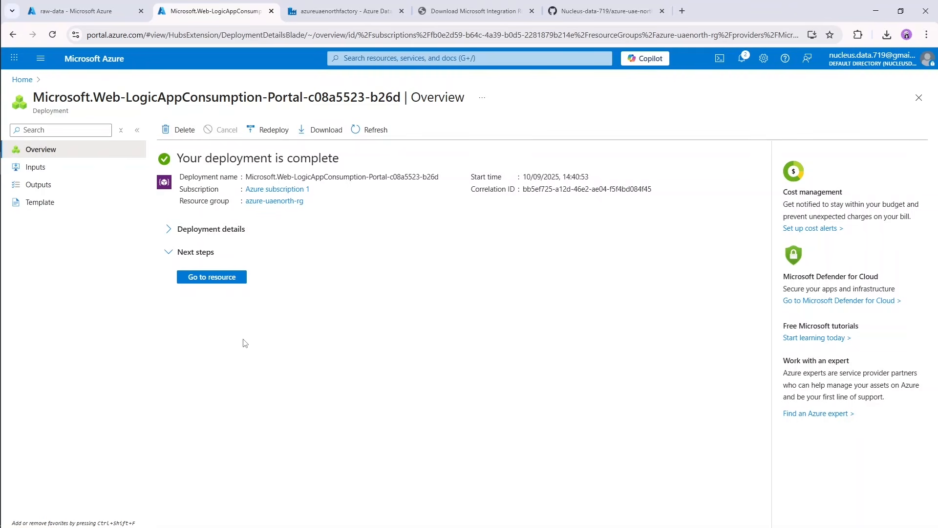
click(239, 281)
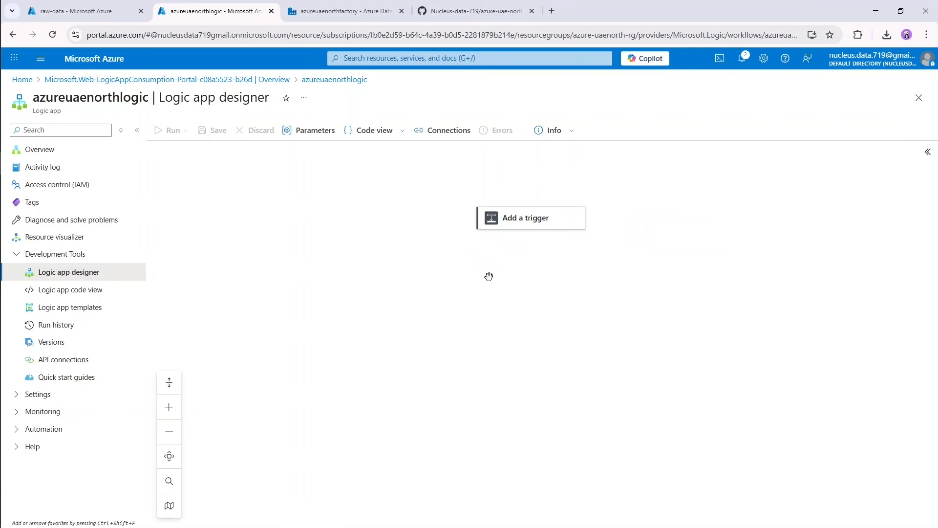
Search the triggers for http and add the "When an HTTP request is received" trigger to the workflow.
click(525, 222)
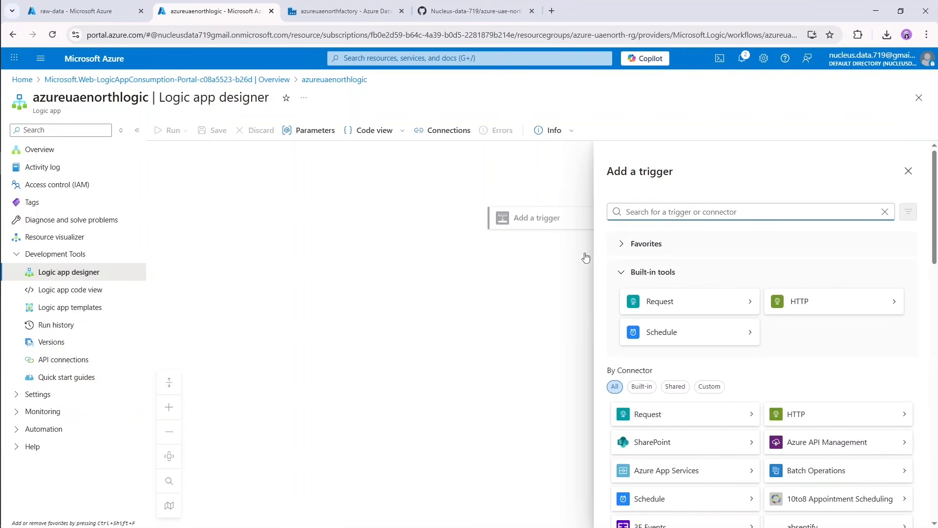
text(http)
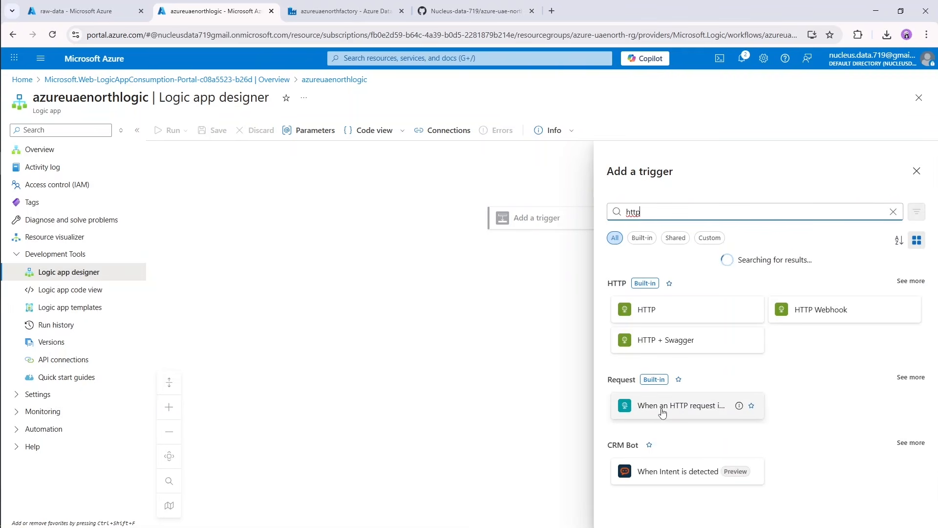
click(685, 413)
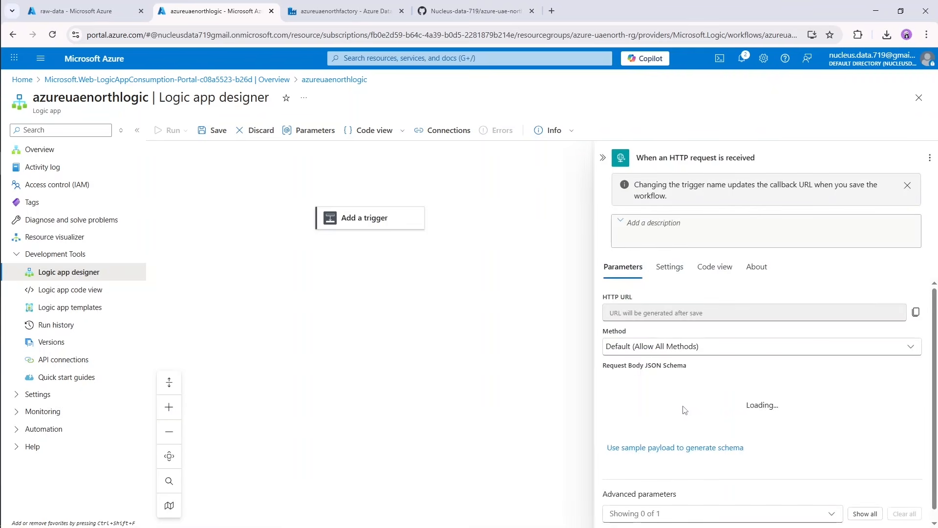
Start the trigger's request body JSON schema as an object with "type" : "object".
click(656, 385)
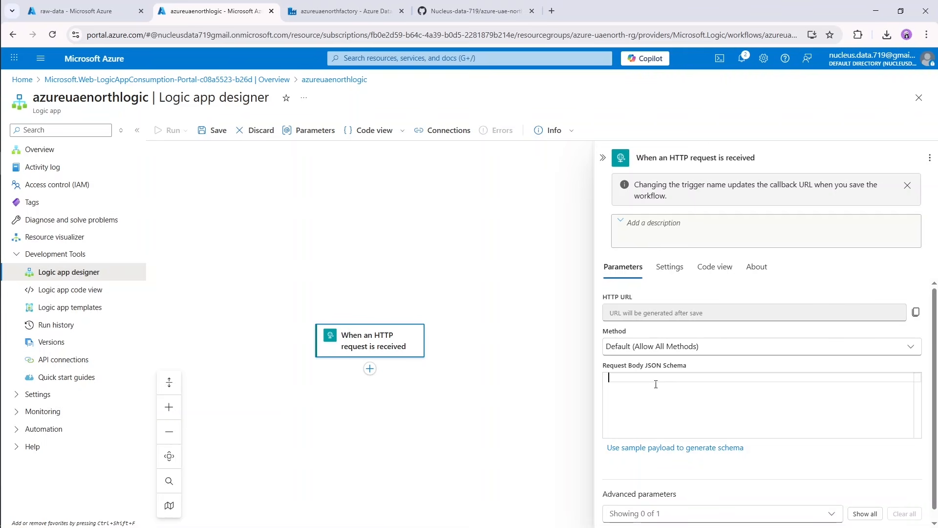
text({)
key(Return)
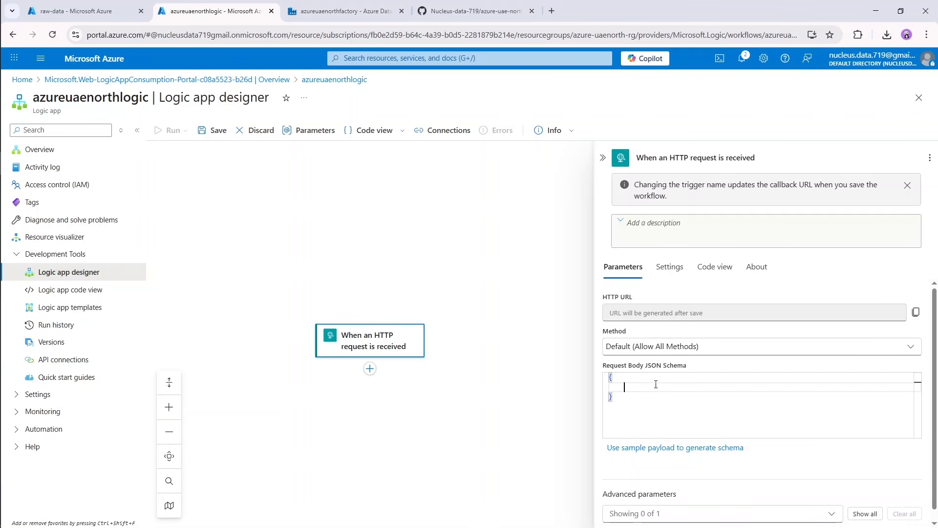
text("typoe)
key(BackSpace)
key(End)
text(: ")
text(op)
text(jectg)
text(,)
key(Return)
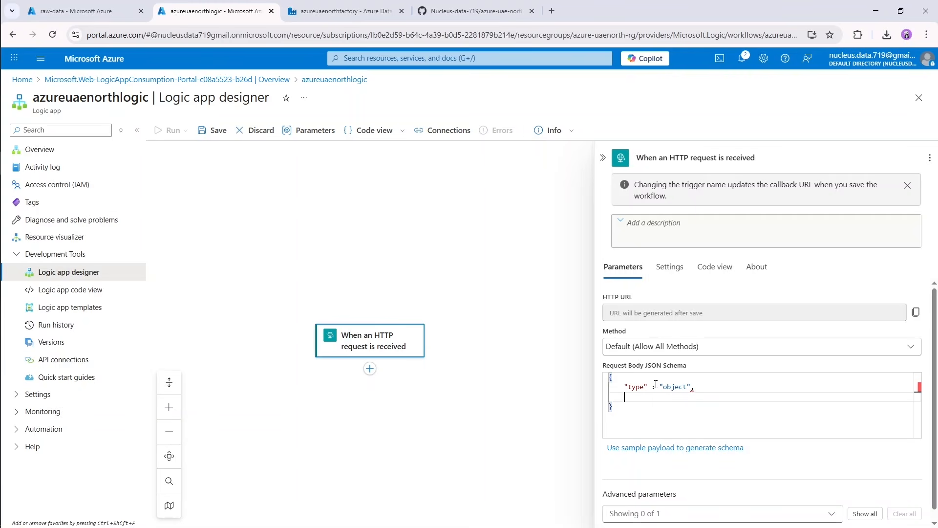
Add a nested "properties" object below the type entry in the request body schema.
text("properties": {)
key(Return)
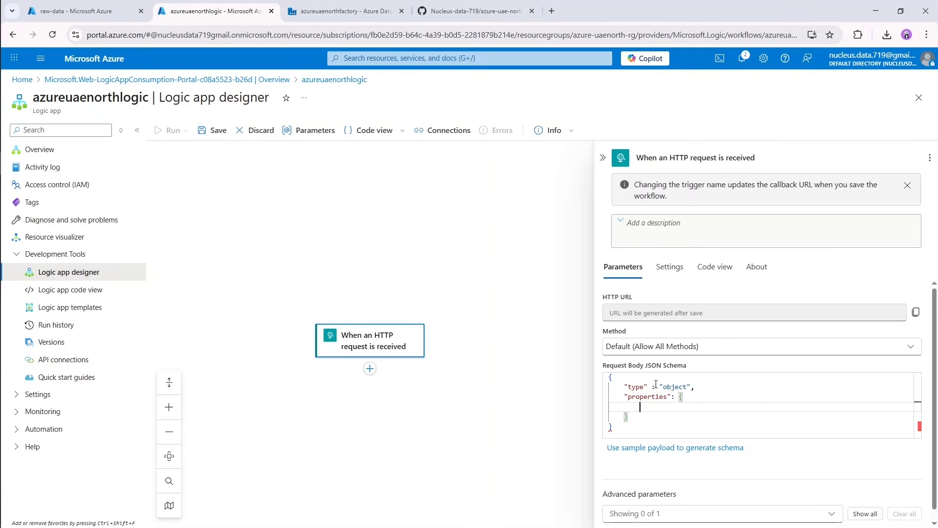
Define a "pipelineName" property of type "string" inside the schema's properties object.
text("pipelineName" : { ")
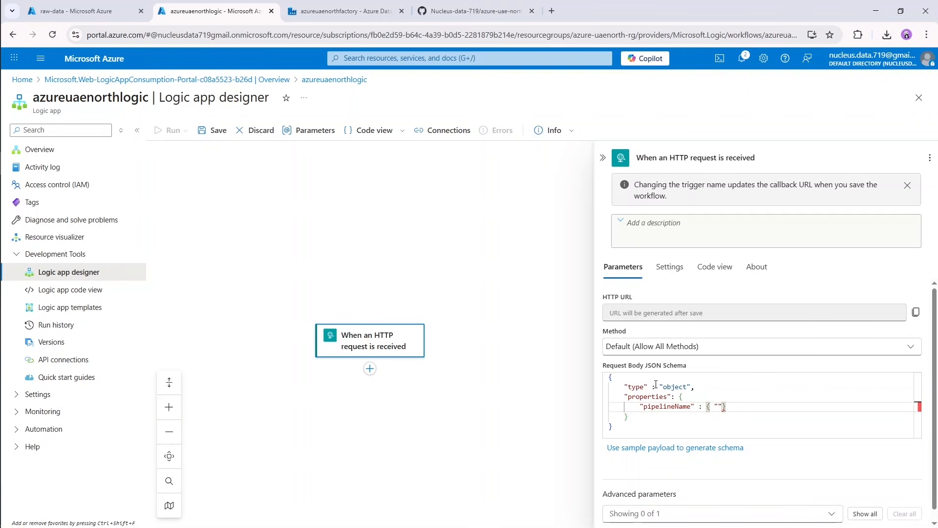
text(type": "string"},)
key(Return)
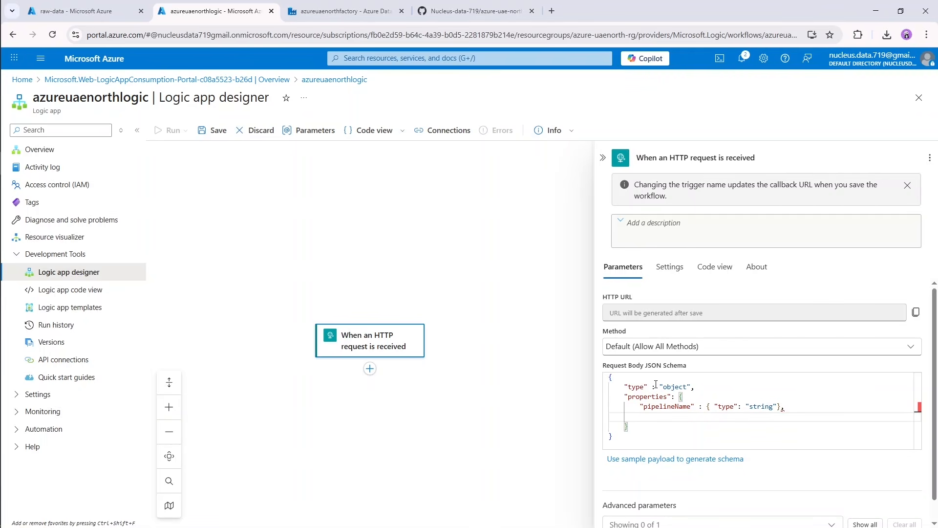
Define a "status" property of type "string" below pipelineName in the schema.
text("status": { "type":)
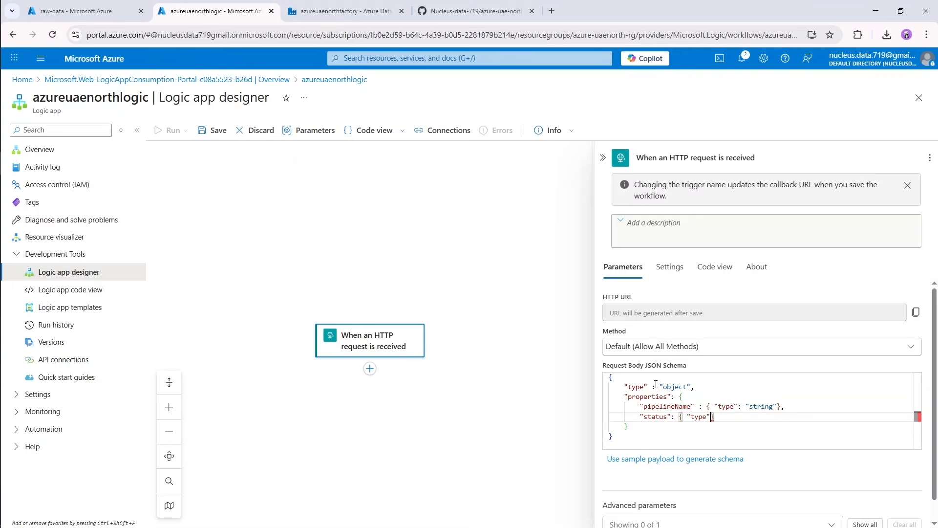
text( "string)
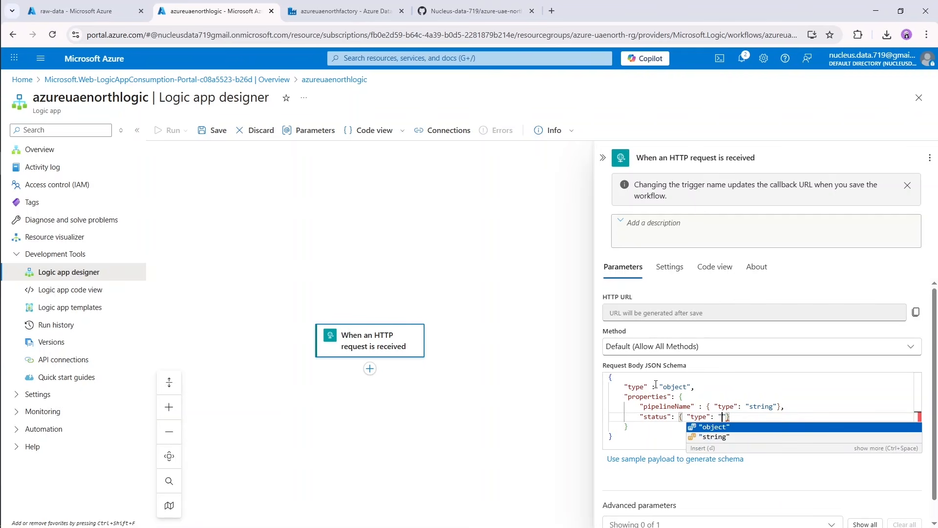
text("})
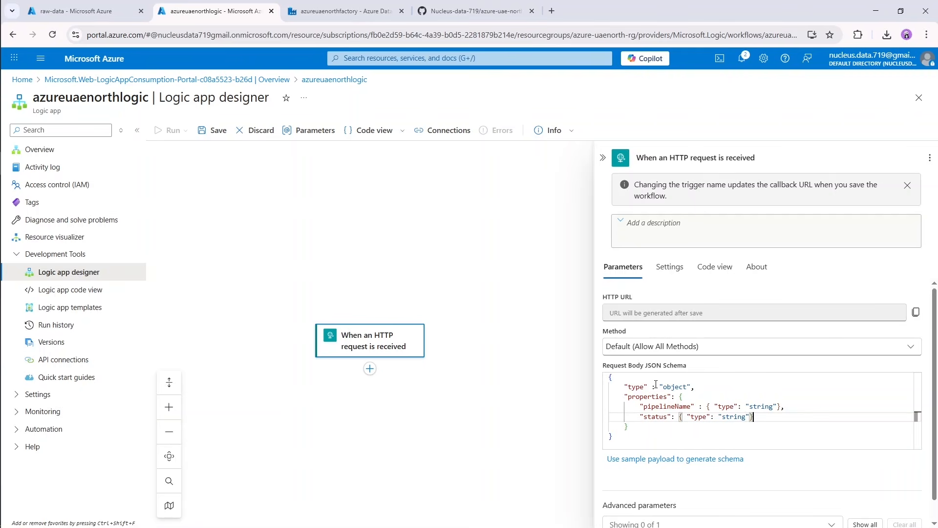
text(,)
key(Return)
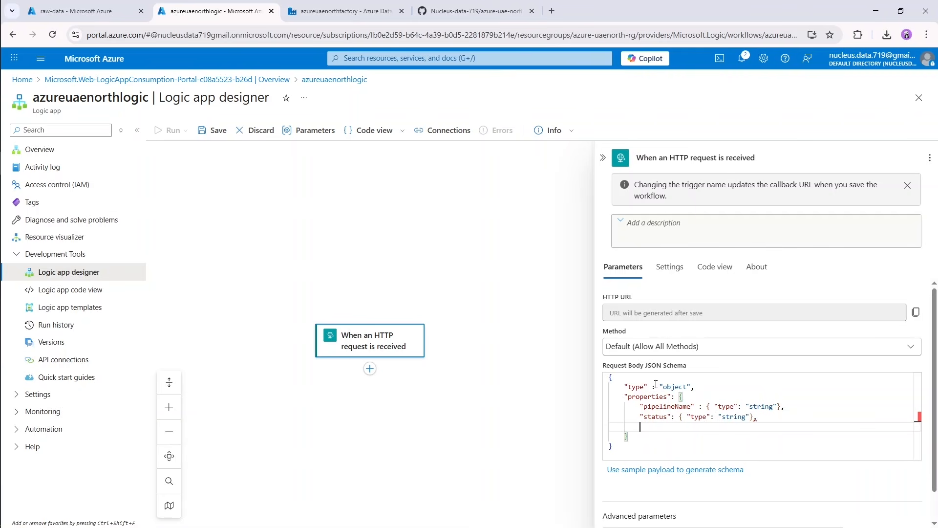
Define a "runId" property below status, copying the status property's string type definition as its value.
text("runId":)
drag(762, 417, 681, 419)
key(ctrl+c)
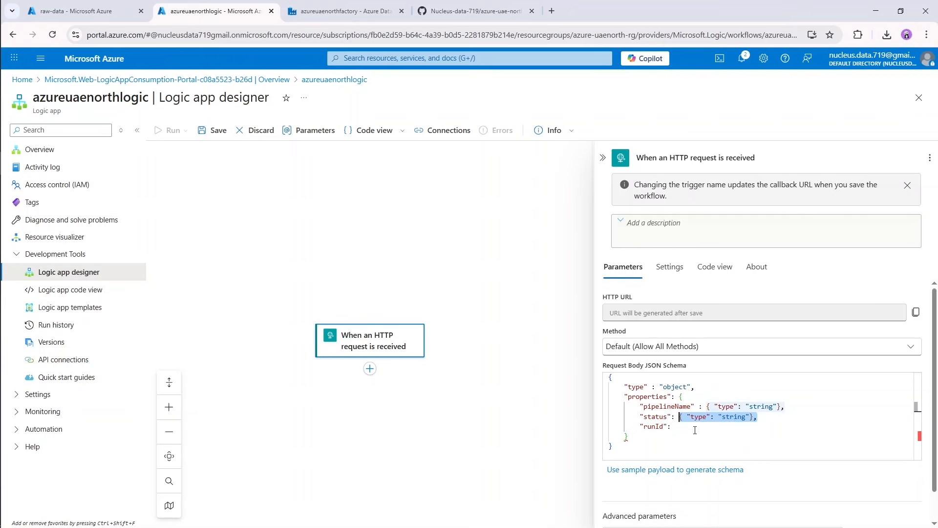
click(695, 429)
key(ctrl+v)
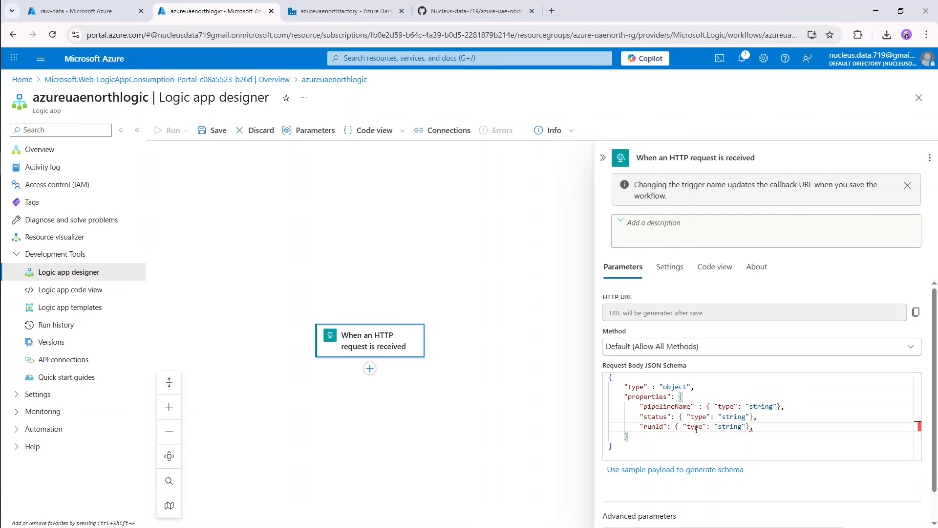
key(Return)
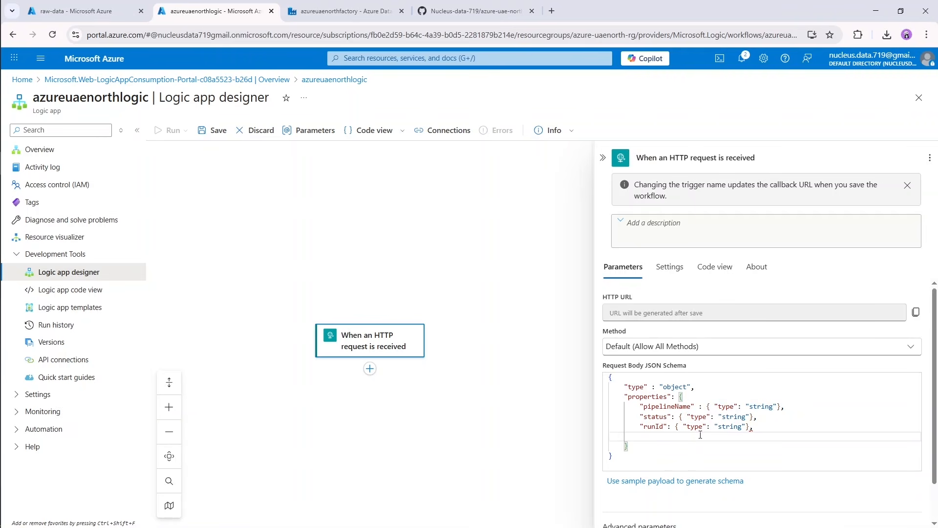
Define a "time" property of type "string" as the last entry in the schema's properties.
text("time": { "type": "string")
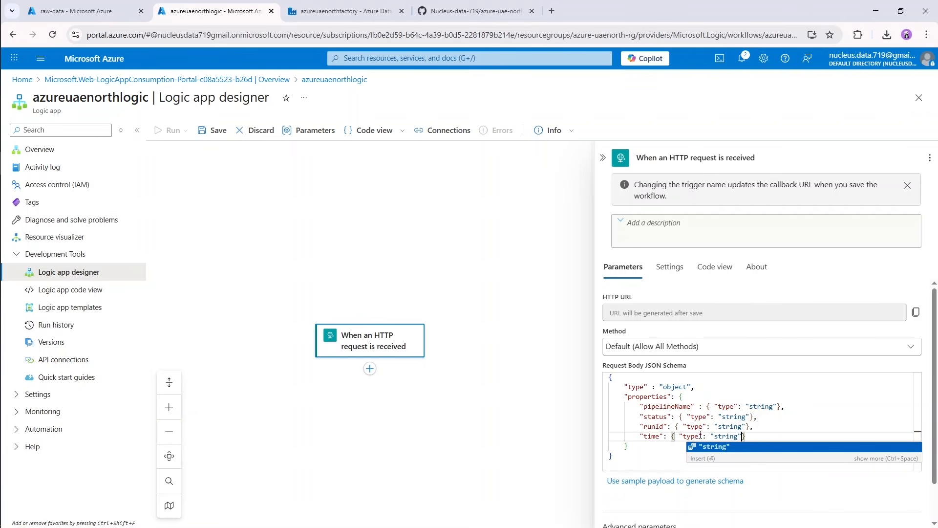
text(})
key(Down)
key(Down)
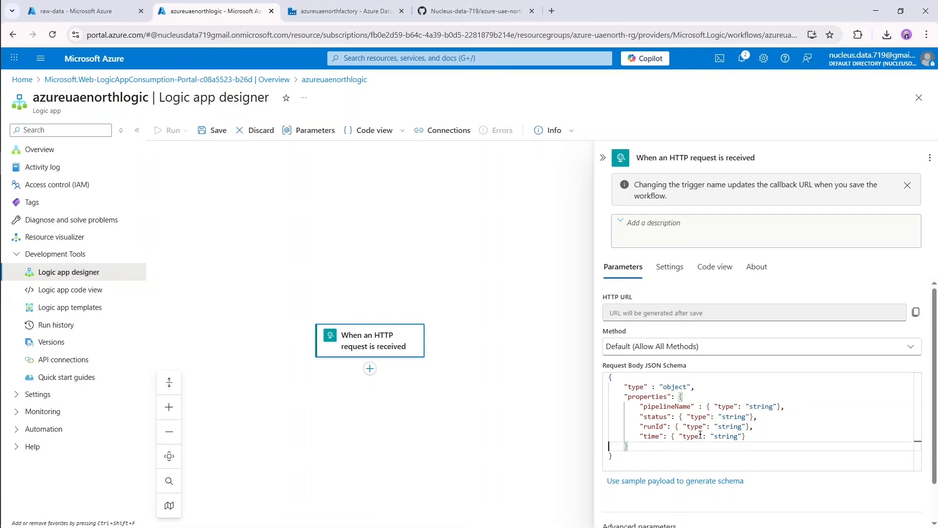
Add an action after the HTTP trigger, searching for gmail and choosing Gmail's Send email (V2).
click(370, 369)
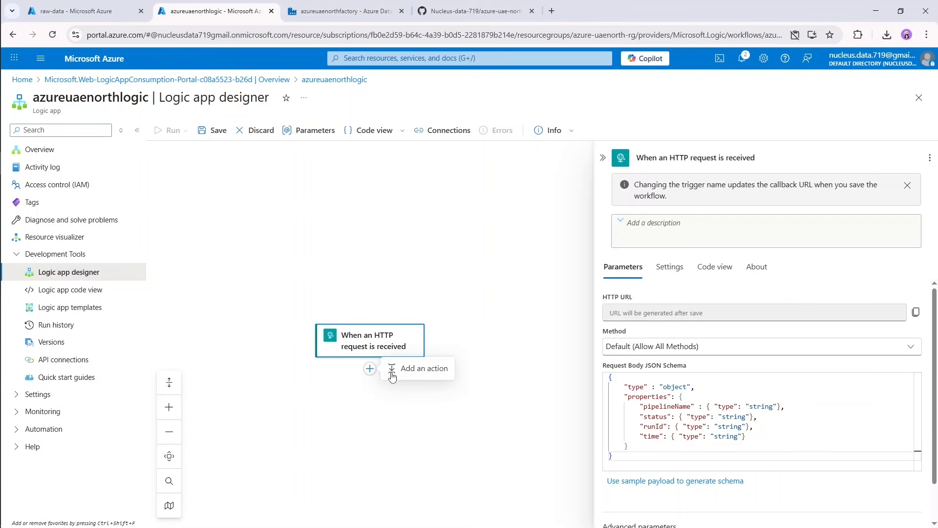
click(432, 374)
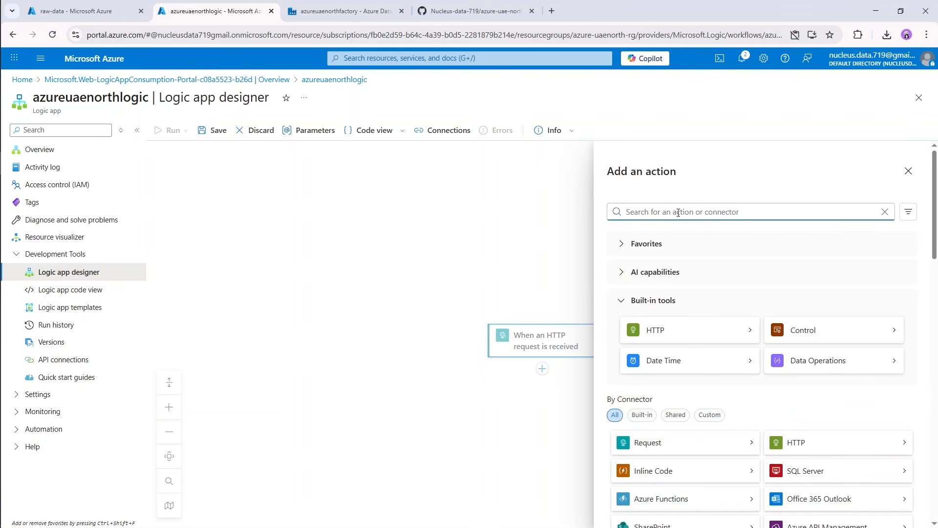
text(gmail)
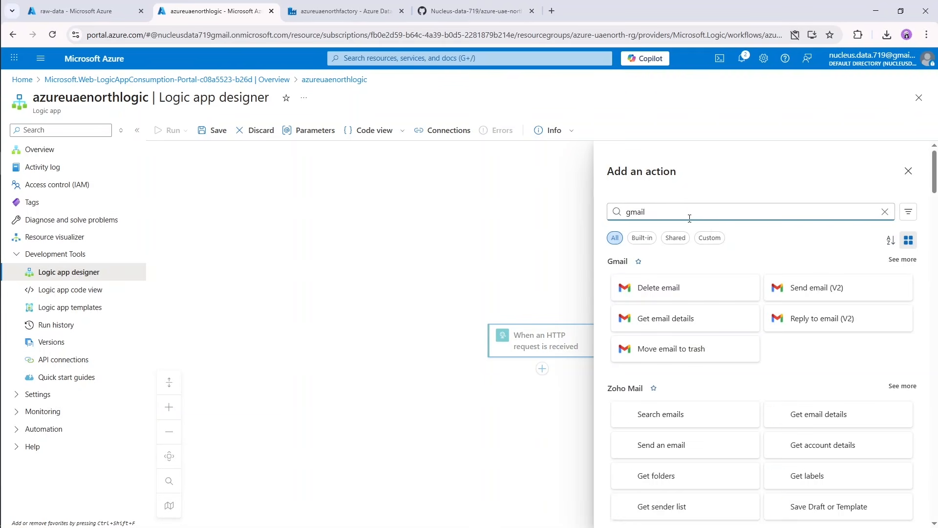
click(818, 287)
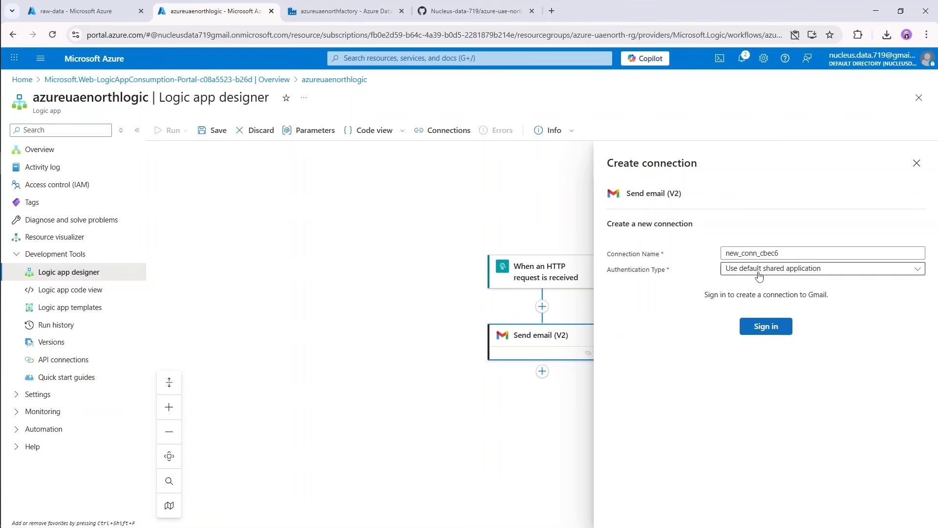
Create the Gmail connection conn1 using the default shared application, signing in with the Google account and granting Azure AppService Logic Apps access.
click(782, 331)
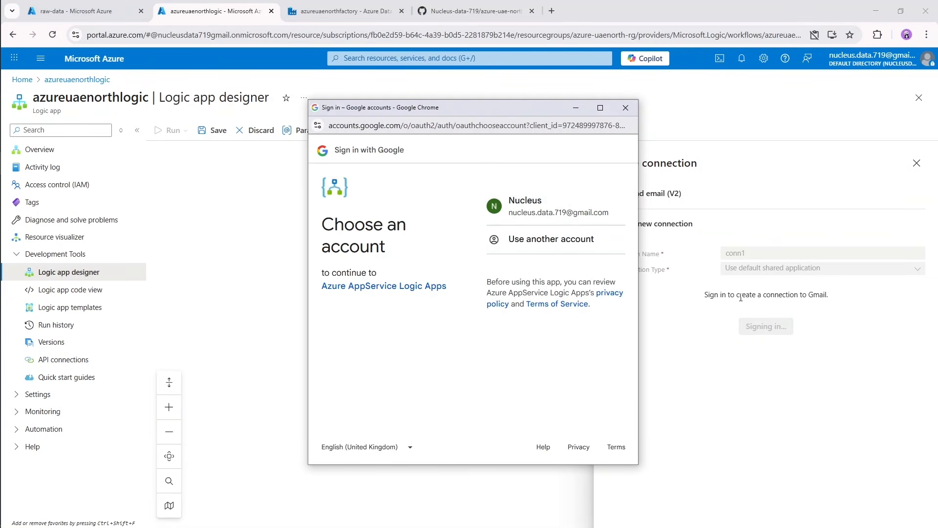
click(543, 202)
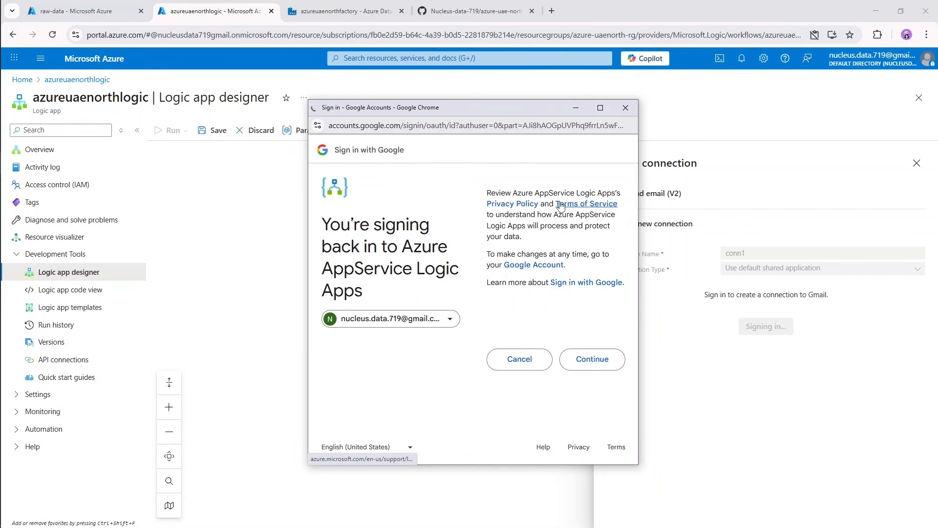
click(600, 361)
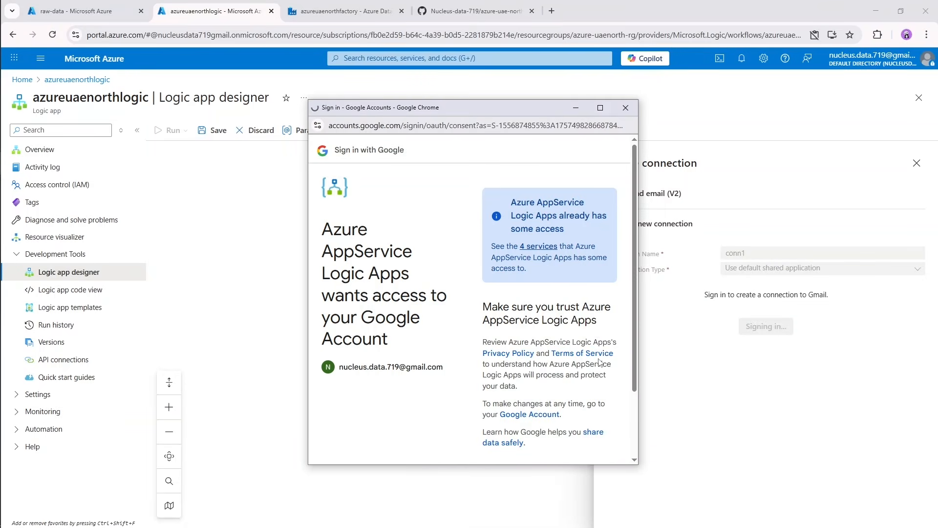
scroll(590, 336, down, 2)
scroll(589, 336, down, 1)
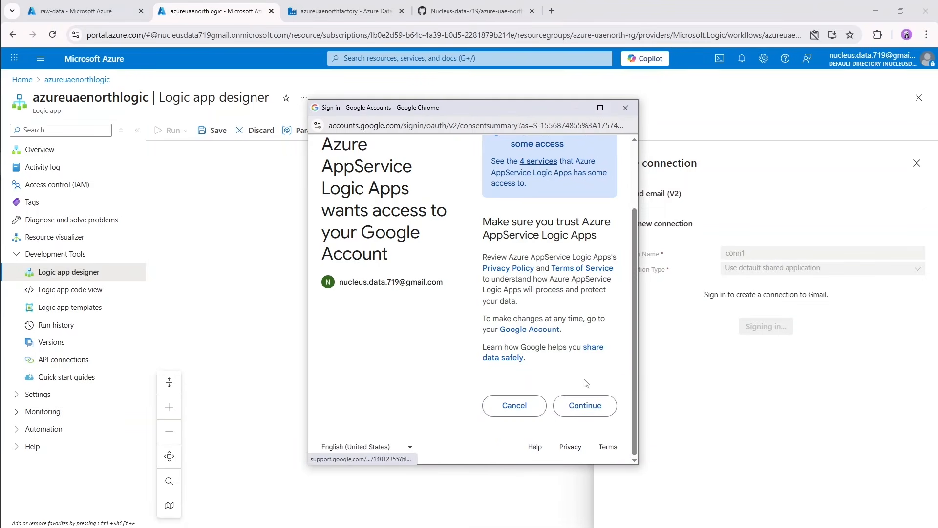
click(589, 408)
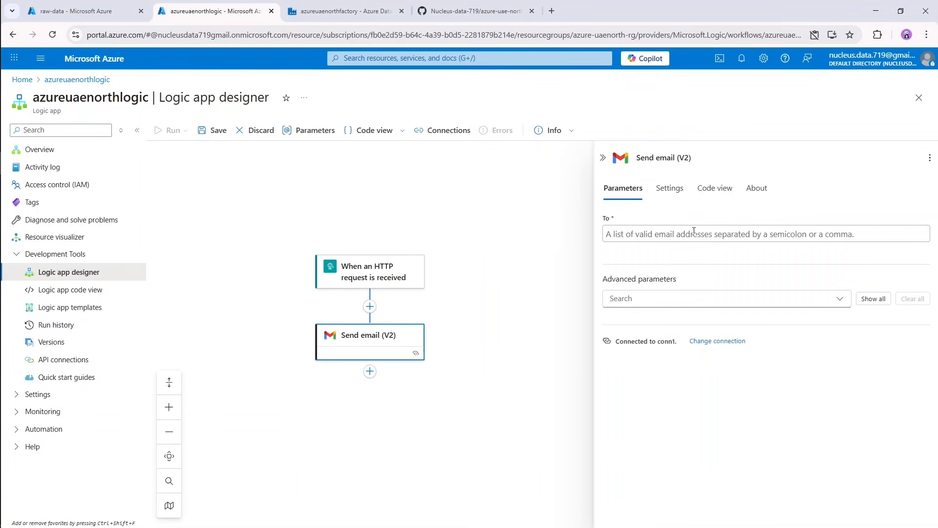
Enter the recipient's e-mail address for the Send email (V2) action.
click(693, 235)
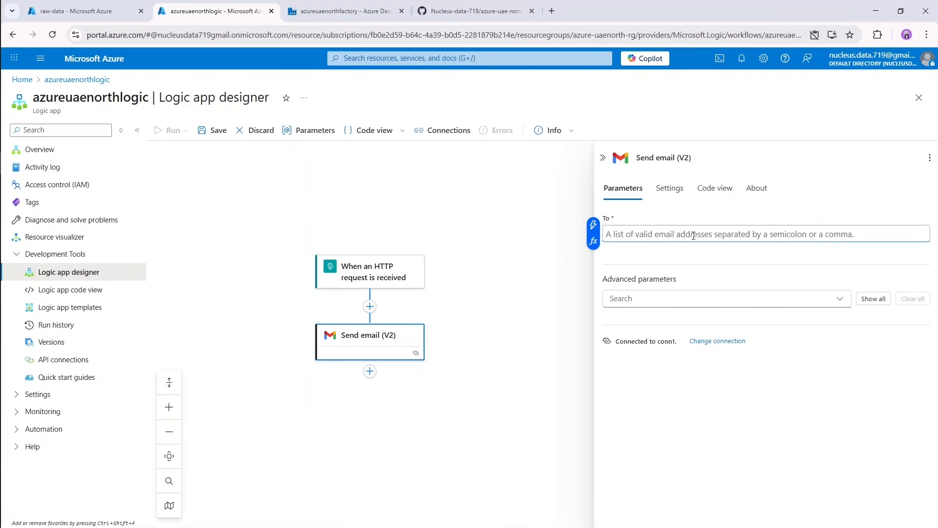
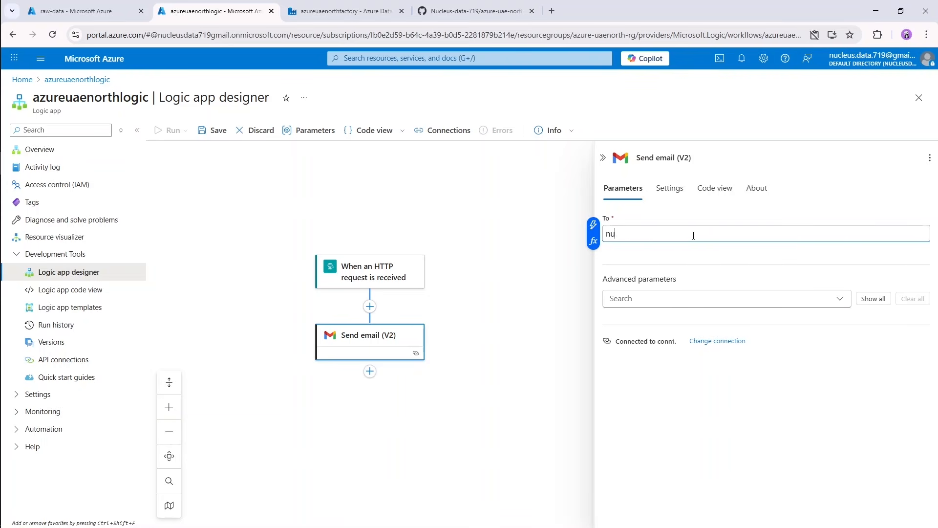
Add the Subject and Body advanced parameters to the Send email (V2) action.
click(841, 298)
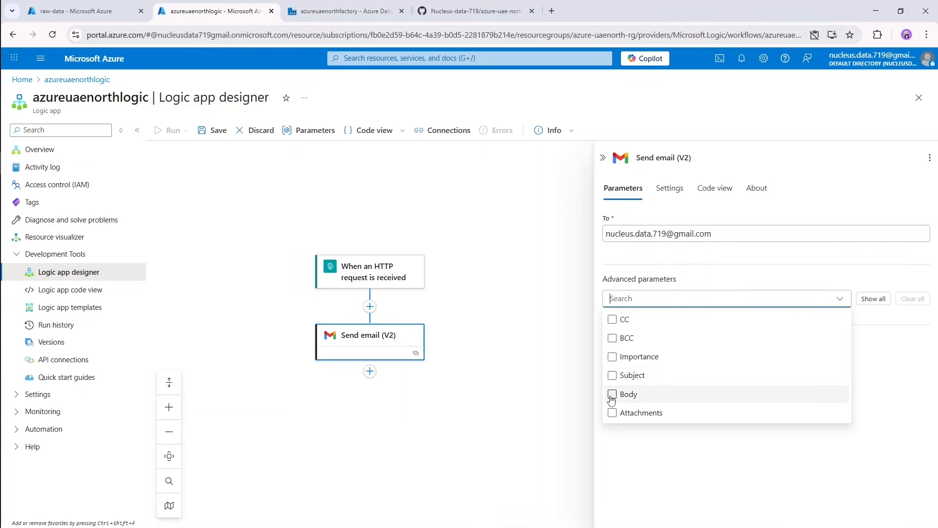
click(613, 378)
click(613, 395)
click(898, 321)
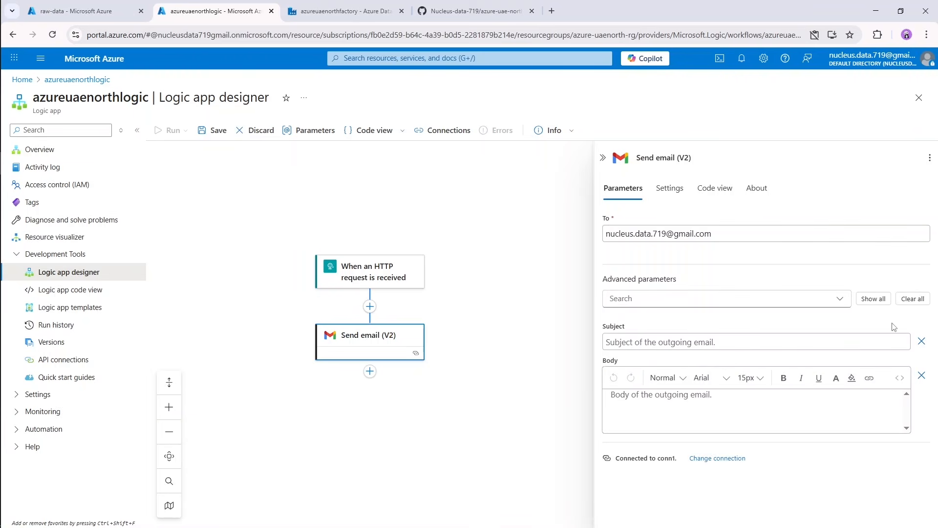
Set the email's subject to "Pipeline Run Report".
click(752, 346)
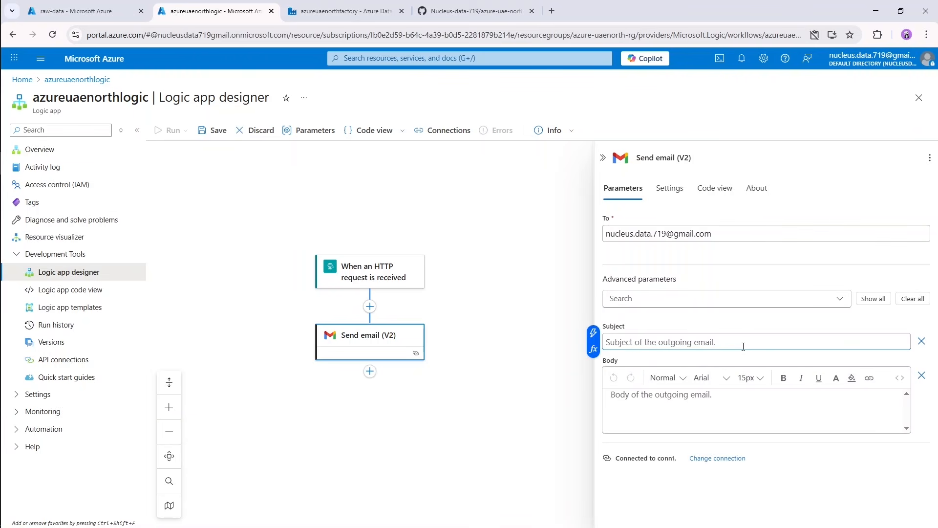
text(Pipe)
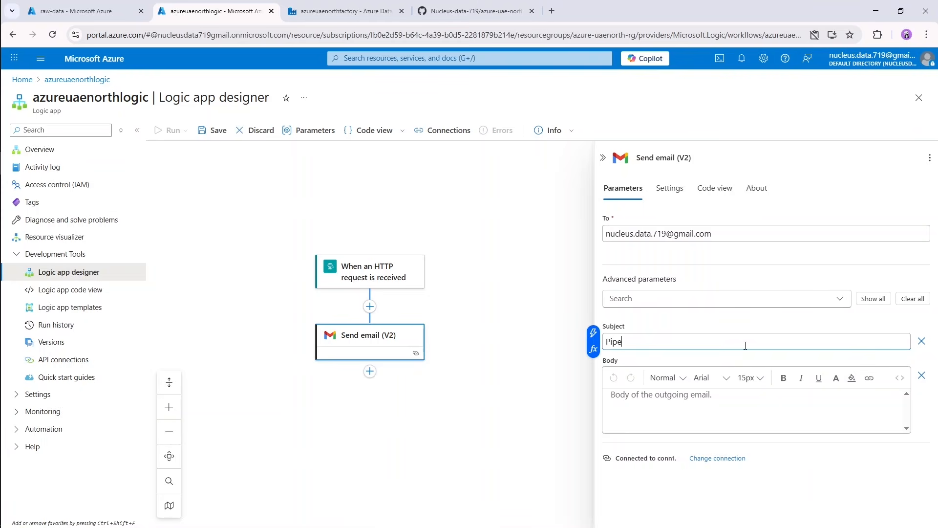
text(line Run Report)
Start the email body with the heading "Pipeline Details:" followed by a line break.
click(742, 414)
text(Pipelin)
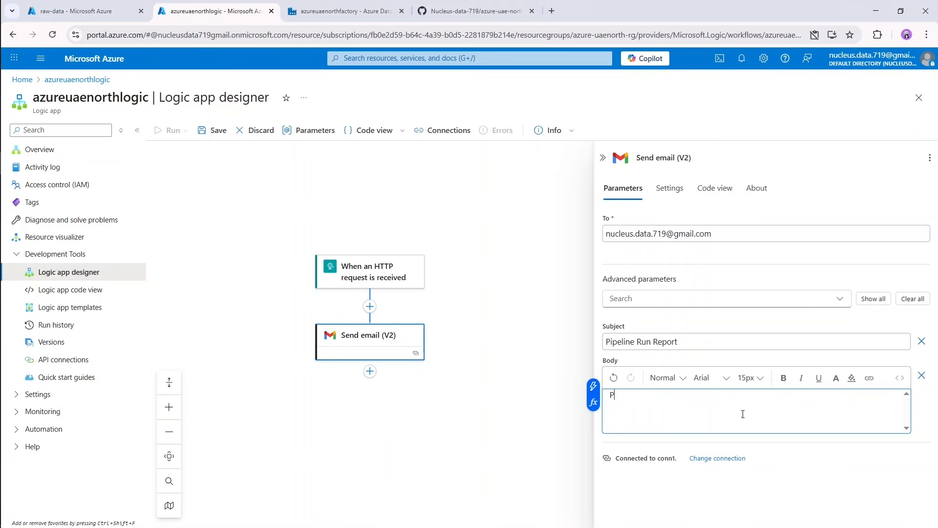
text(e Deatils)
key(BackSpace)
key(BackSpace)
key(BackSpace)
key(BackSpace)
text(tails:)
key(Return)
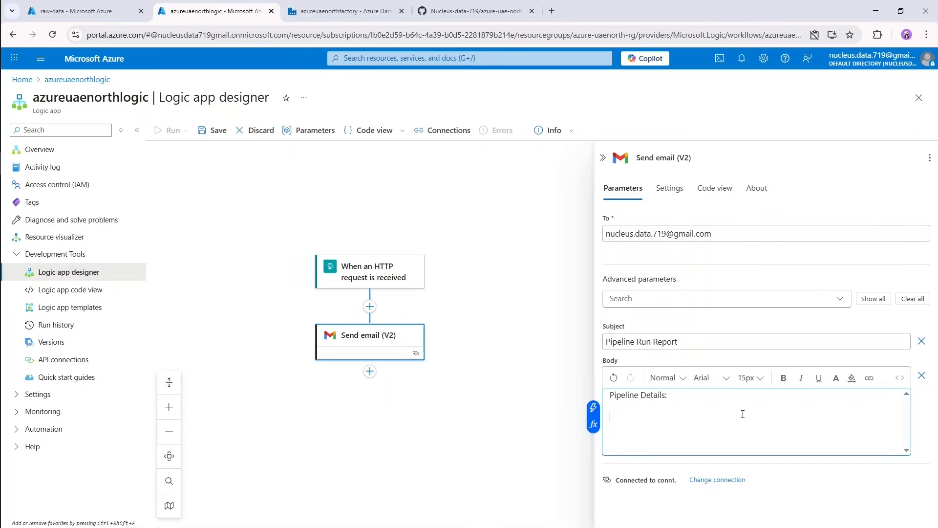
Add the label lines "Name:", "Status:", "ID:" and "Time:" below the heading in the email body.
text(Name)
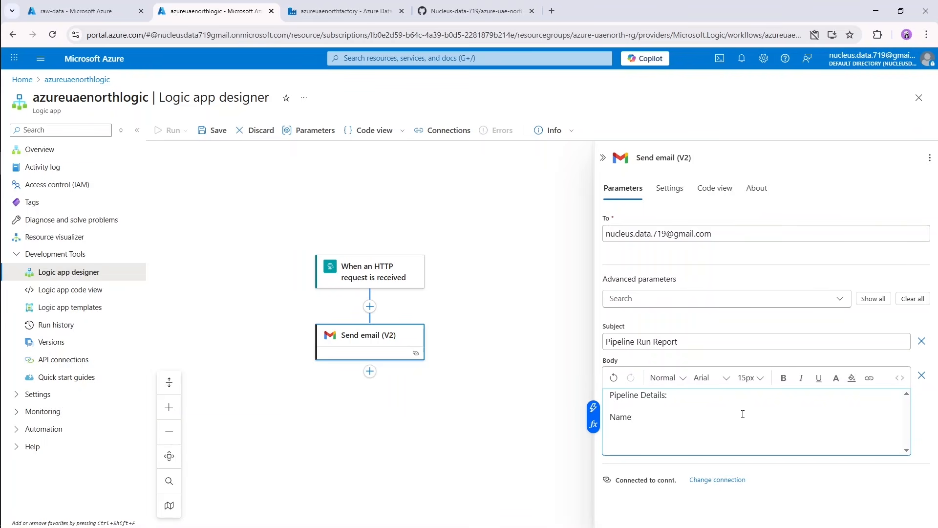
text(:)
key(Return)
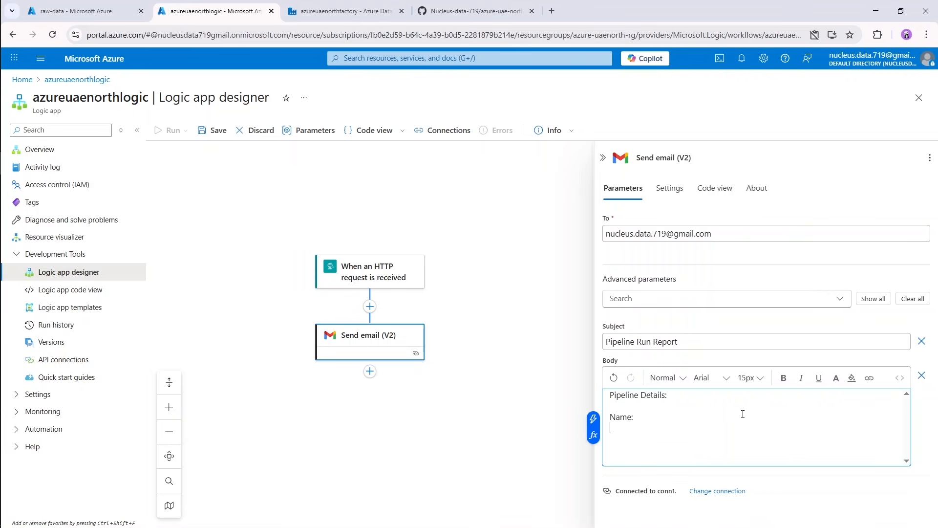
text(Status:)
key(Return)
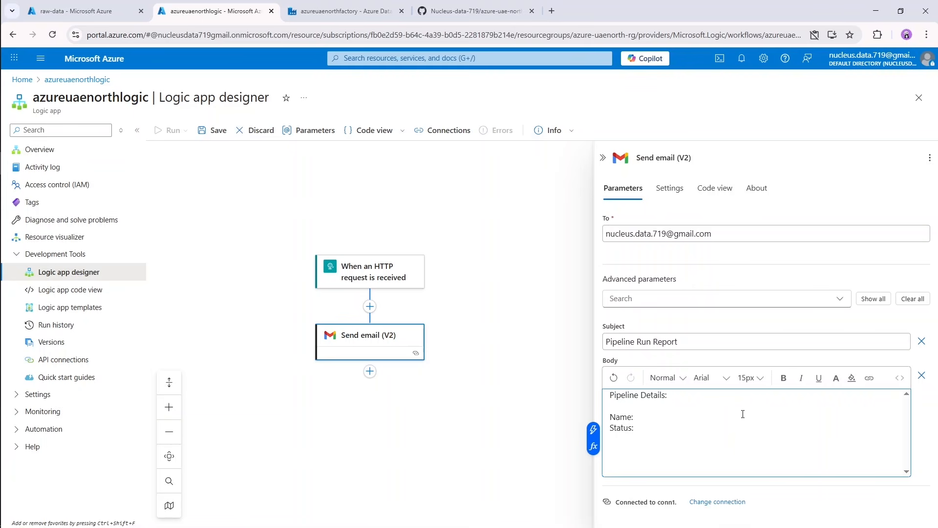
text(ID:)
key(Return)
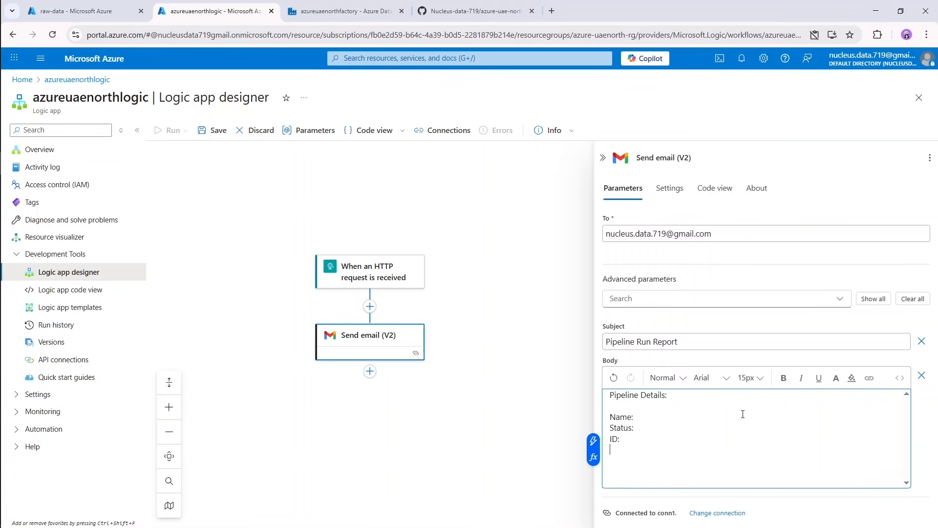
text(Time:)
Insert the HTTP trigger's pipelineName value after "Name:" and its status value after "Status:" in the email body.
click(743, 416)
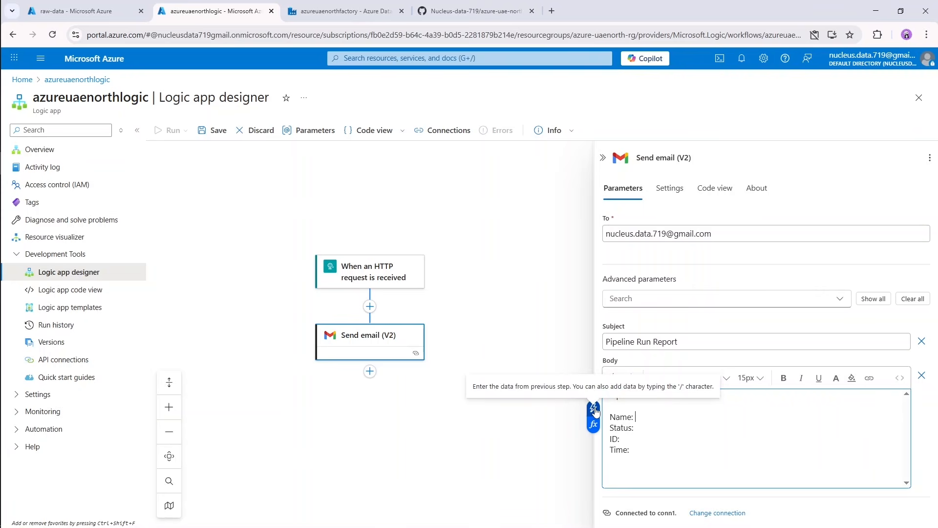
click(595, 410)
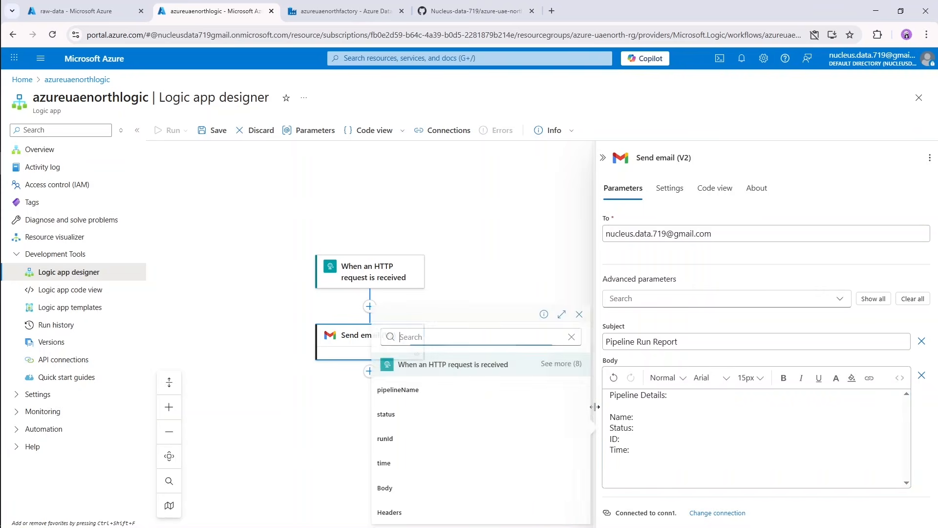
click(496, 399)
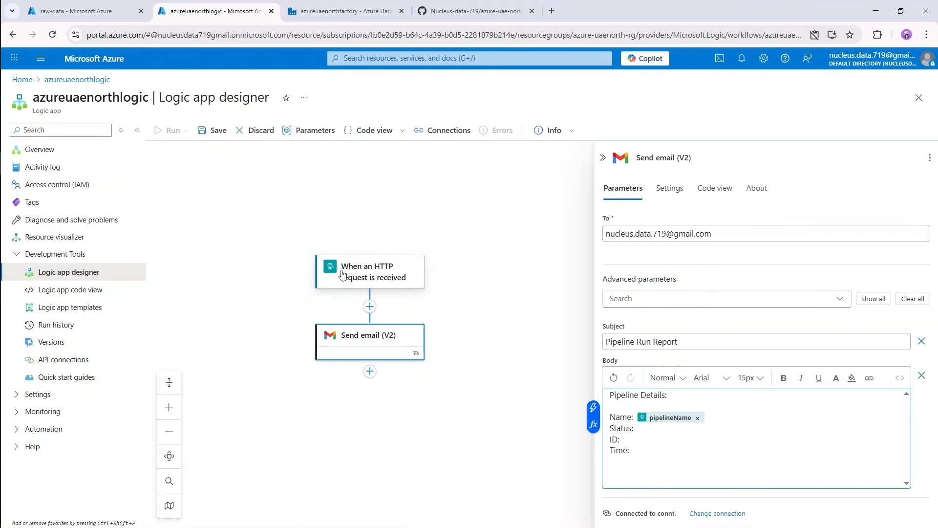
click(659, 431)
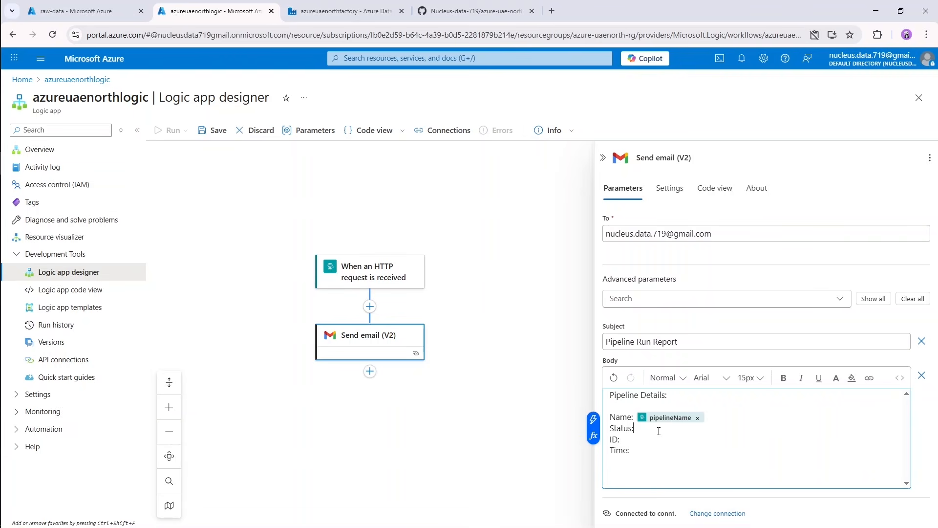
click(593, 420)
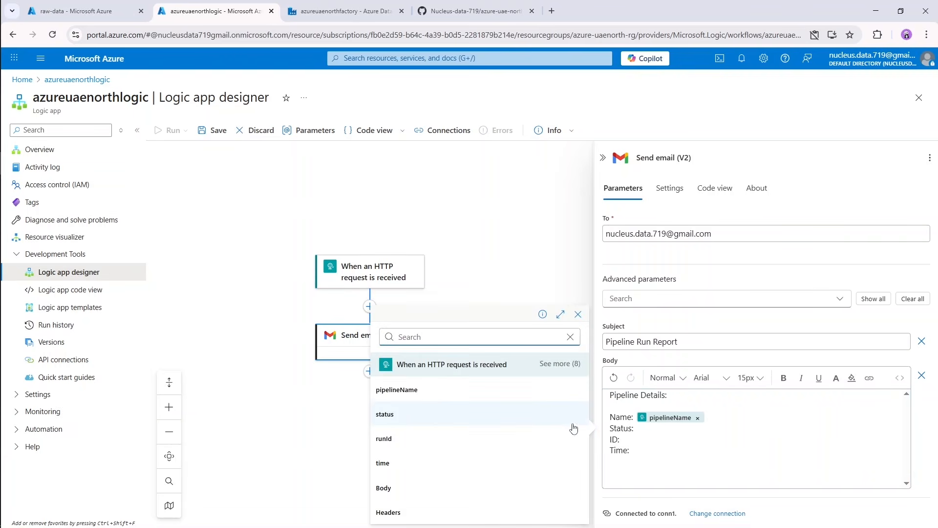
click(420, 420)
Insert the HTTP trigger's runId value after "ID:" and its time value after "Time:" in the email body.
click(667, 445)
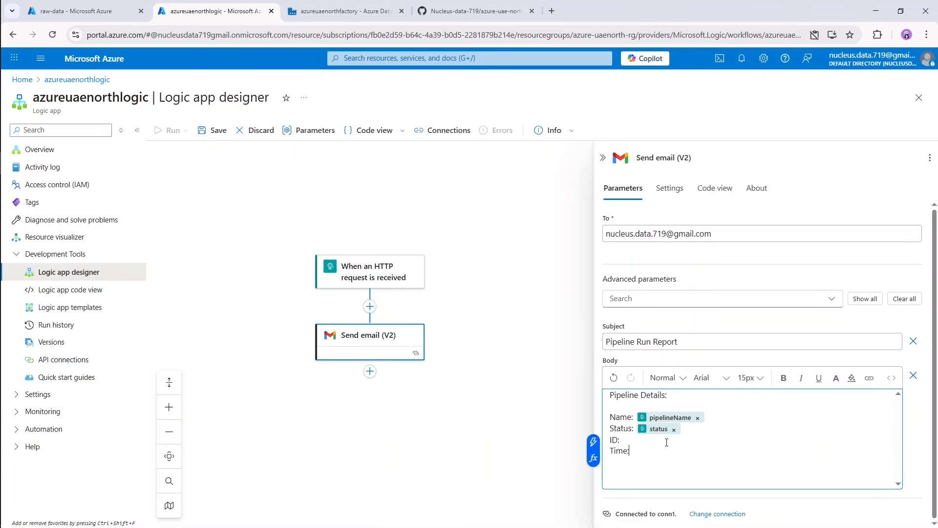
click(588, 427)
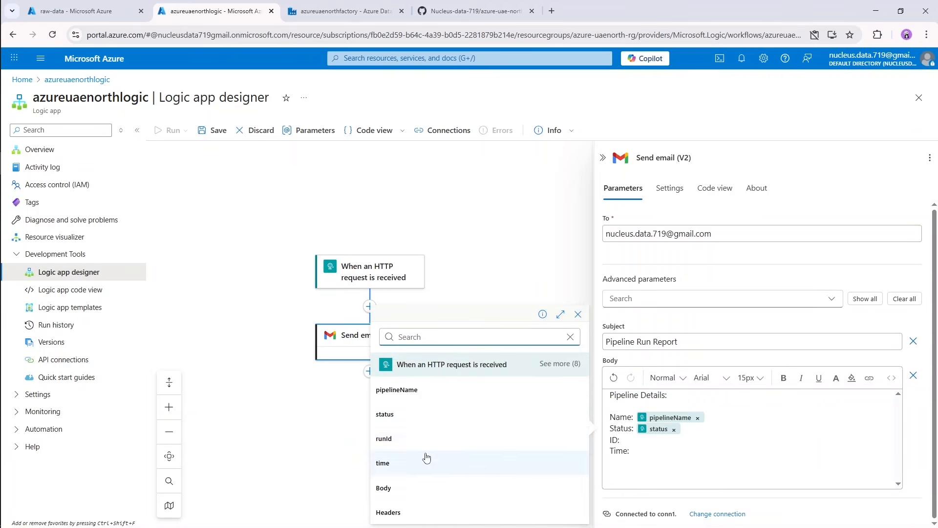
click(419, 439)
click(665, 459)
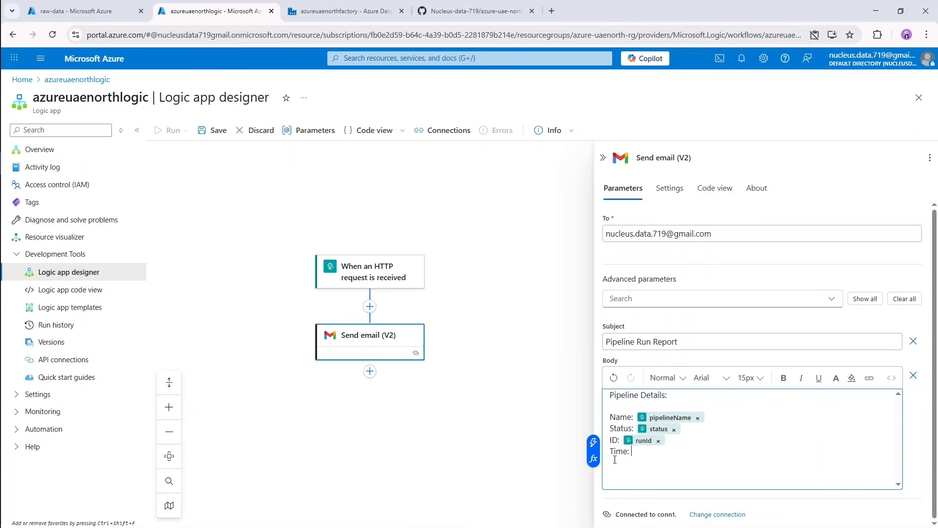
click(593, 441)
click(448, 463)
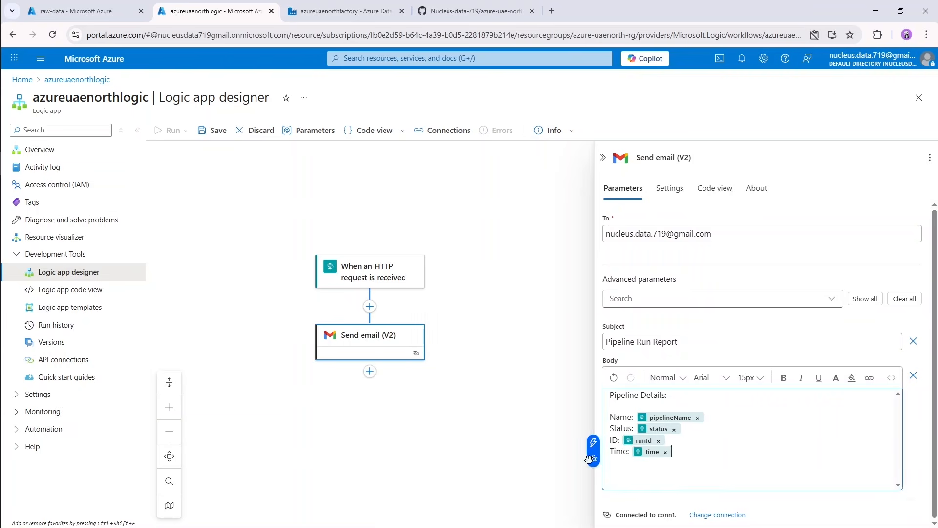
Review the Send email (V2) action's underlying JSON code, return to its parameters and close the action's details.
click(715, 189)
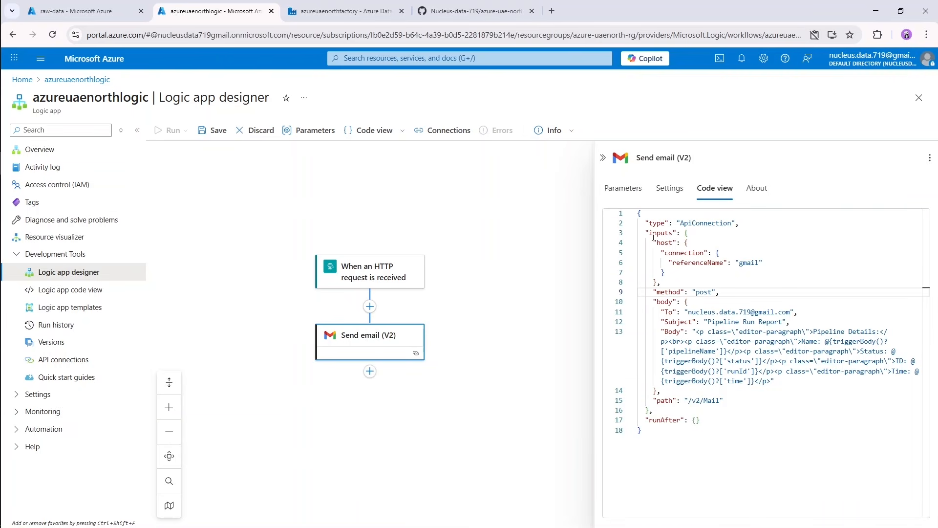
click(623, 189)
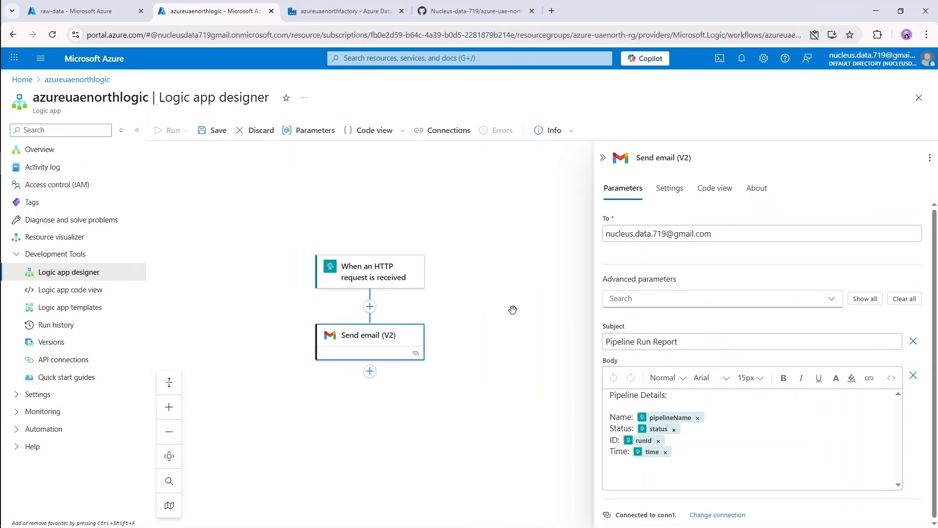
click(513, 310)
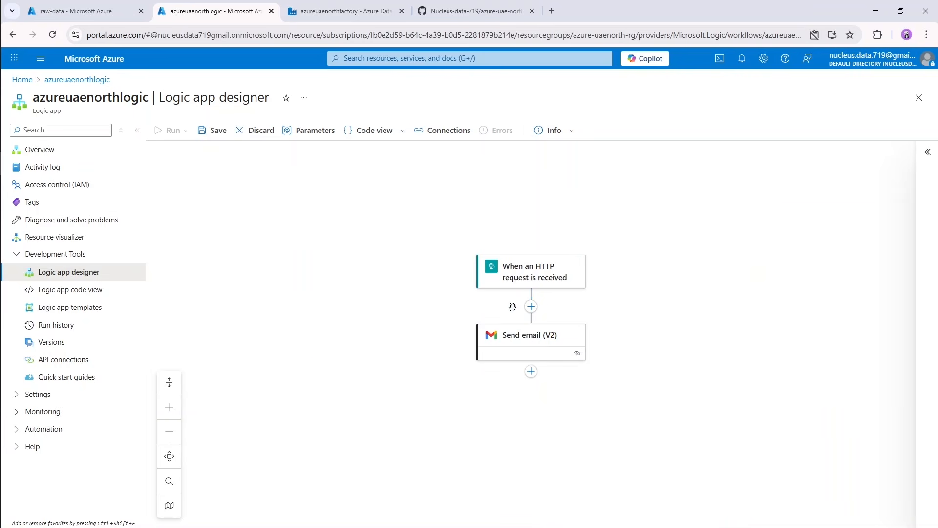
Save the Logic App workflow and copy the HTTP URL of the "When an HTTP request is received" trigger.
click(218, 131)
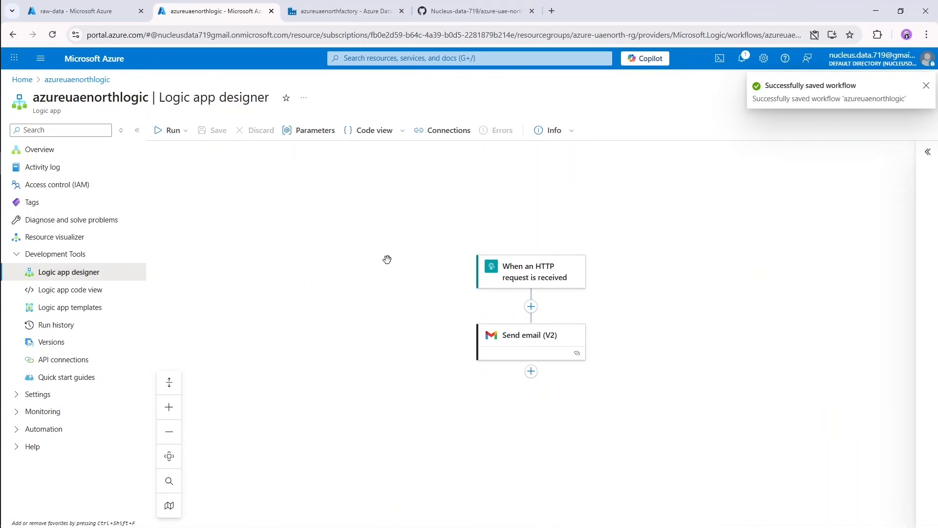
click(552, 279)
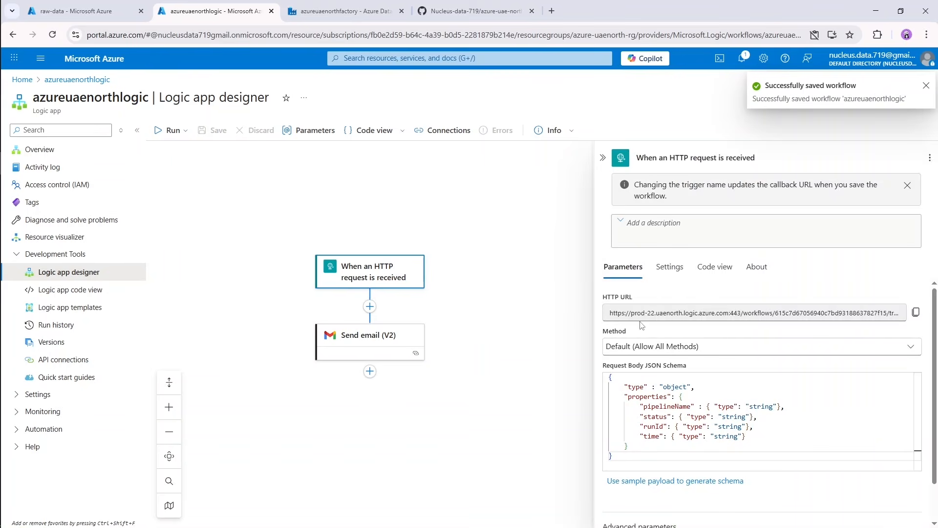
click(917, 312)
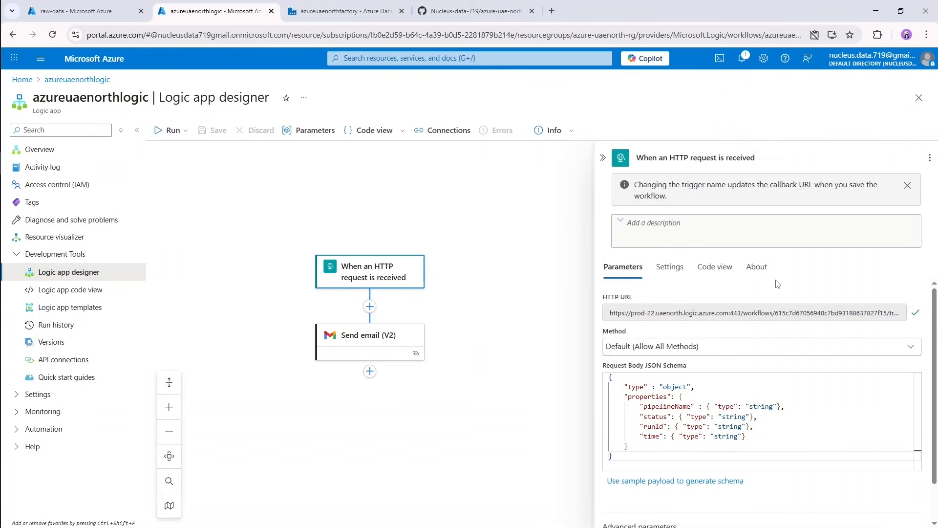
Switch to Azure Data Factory, find the Web activity and add it to the onPremtoCloudPipeline canvas below Sales Teams.
click(335, 7)
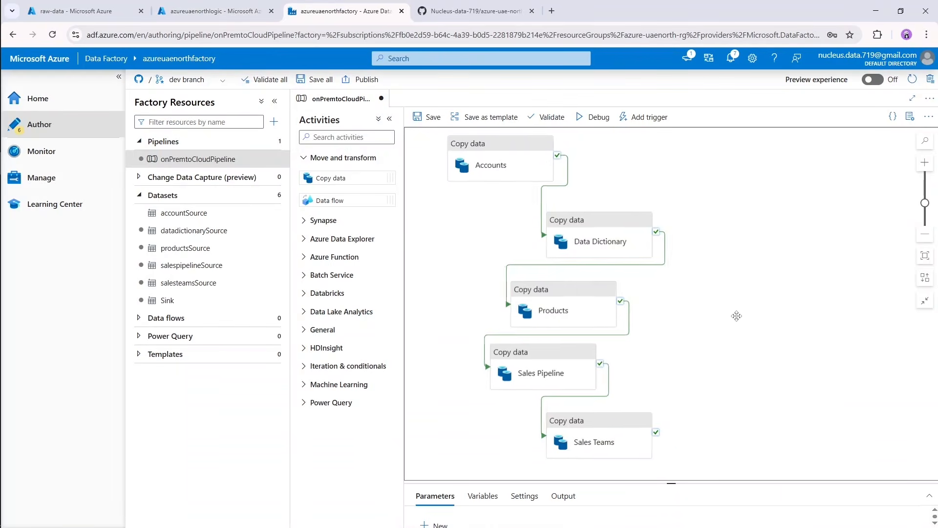
drag(737, 315, 669, 169)
click(343, 158)
click(353, 136)
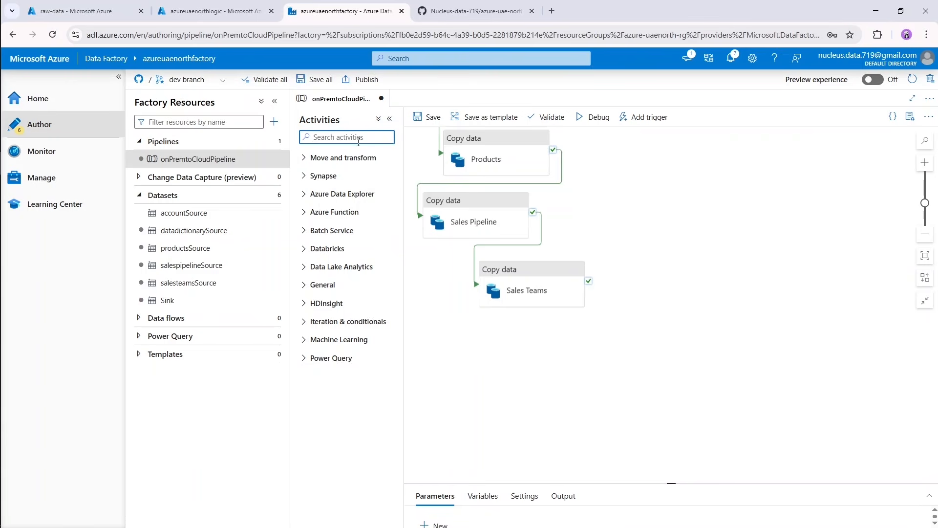
text(web)
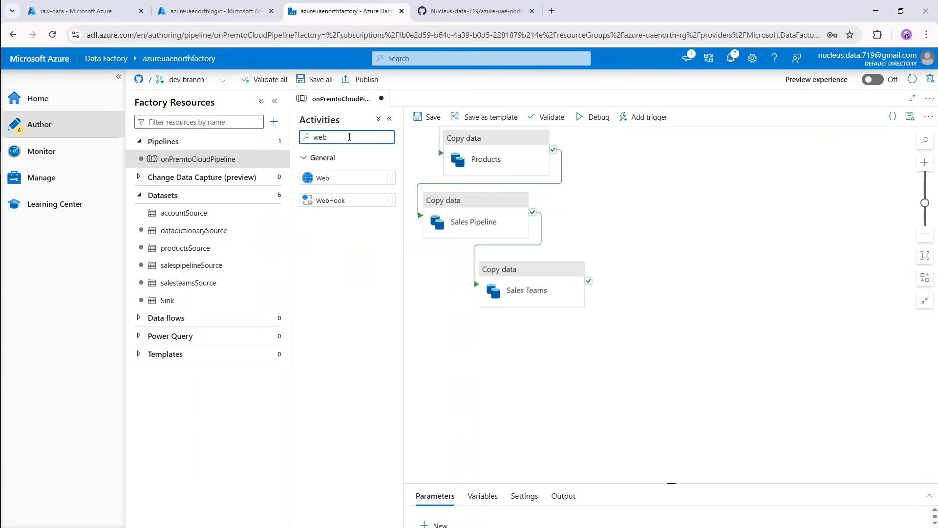
drag(324, 180, 541, 359)
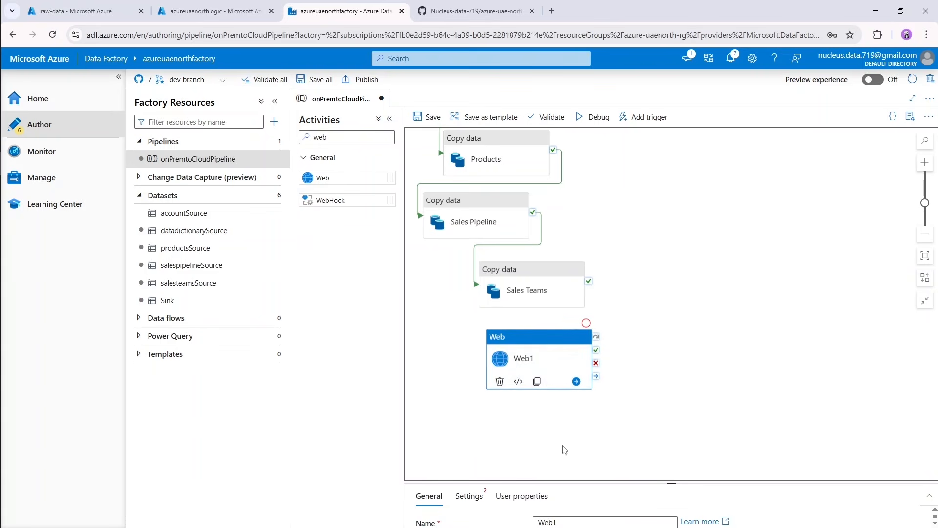
Move the new Web activity beside the chain of copy activities and rename it Success.
drag(672, 483, 671, 368)
drag(575, 344, 708, 216)
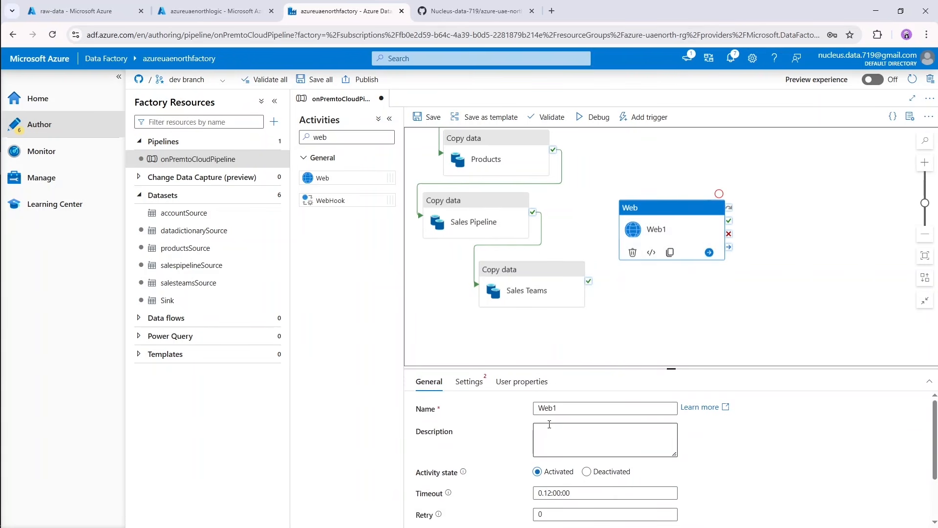
click(563, 409)
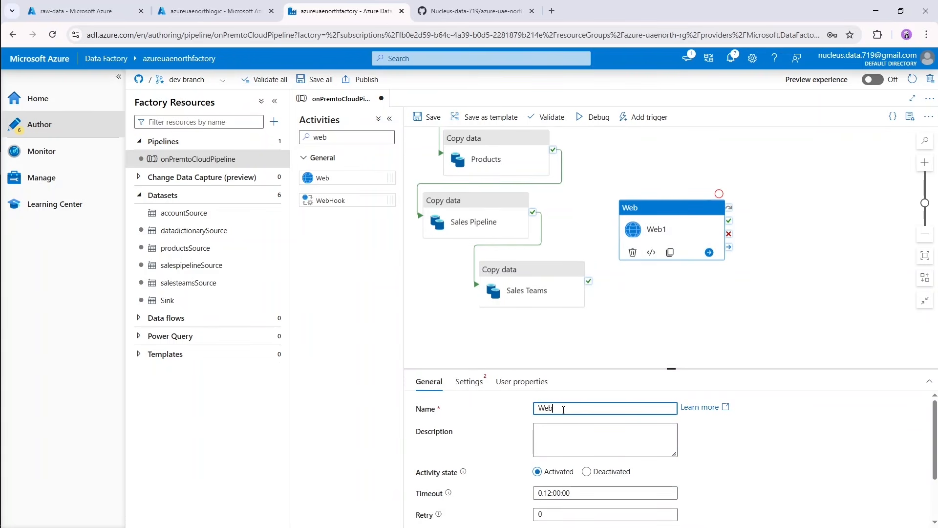
key(BackSpace)
text(Success)
Paste the copied Logic App HTTP URL, with its access signature, as the Success activity's URL and set its method to POST.
click(472, 382)
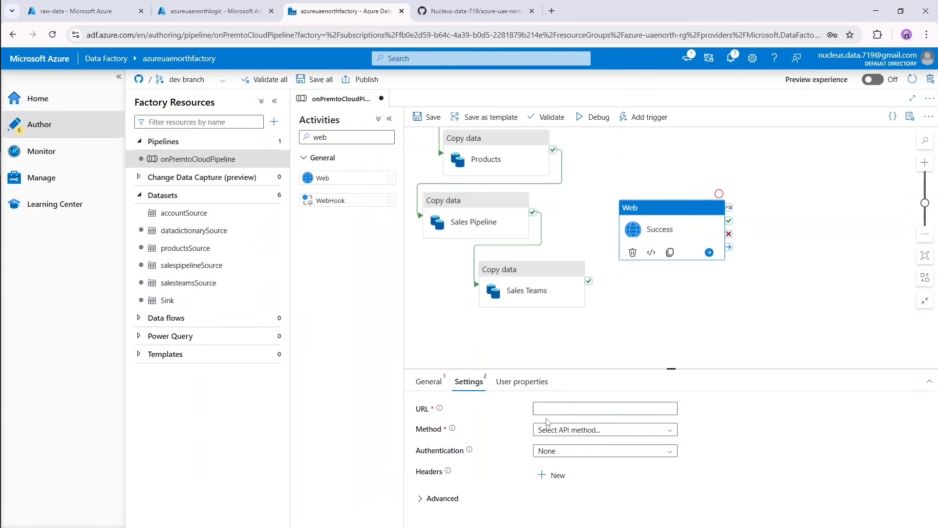
click(573, 411)
key(ctrl+v)
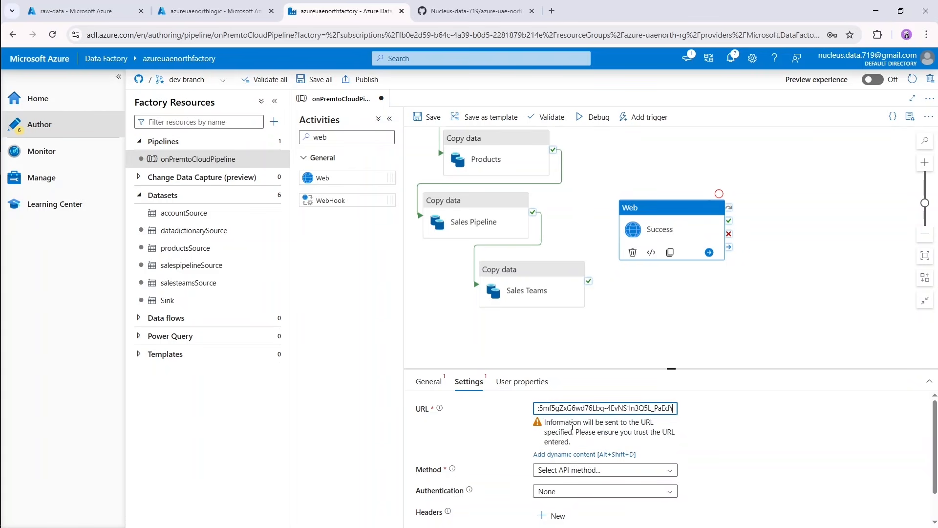
click(619, 470)
scroll(615, 481, down, 1)
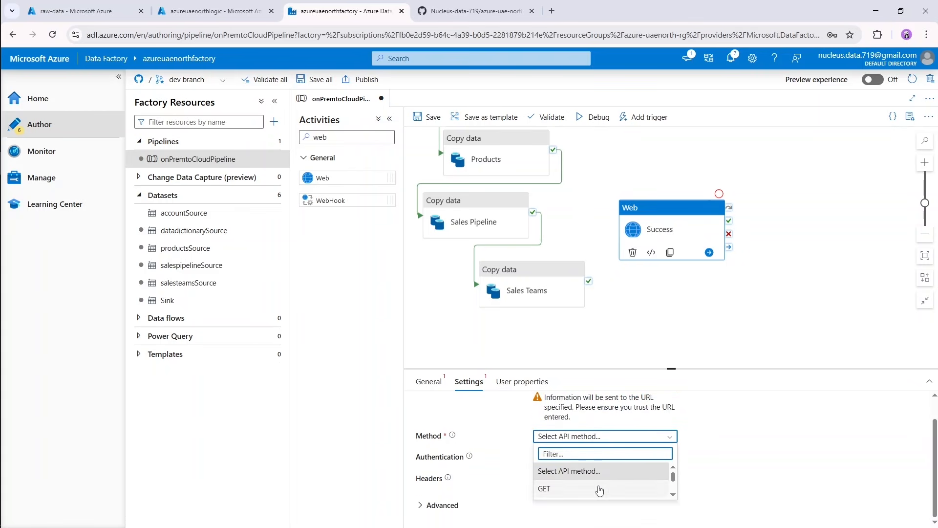
click(611, 506)
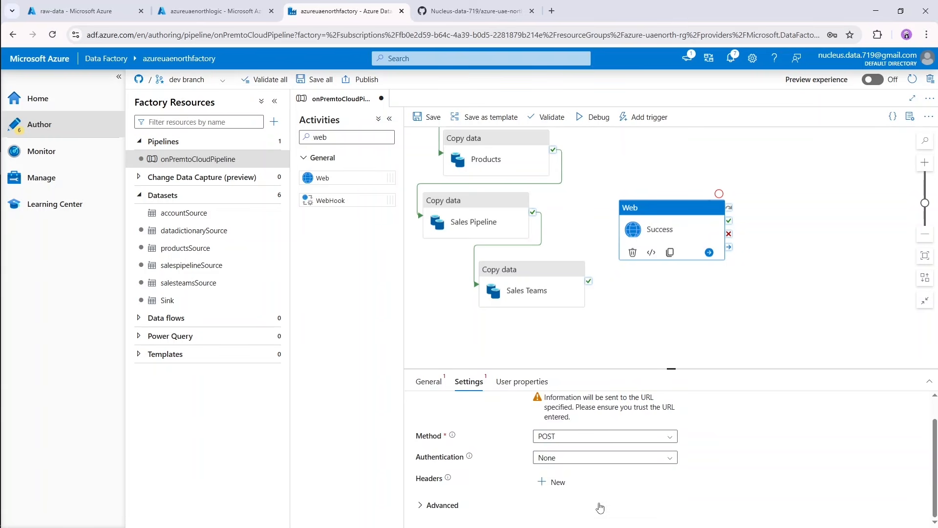
Begin a JSON dynamic-content expression for the Success activity's body with a "pipelineName" key.
click(579, 485)
scroll(579, 485, down, 3)
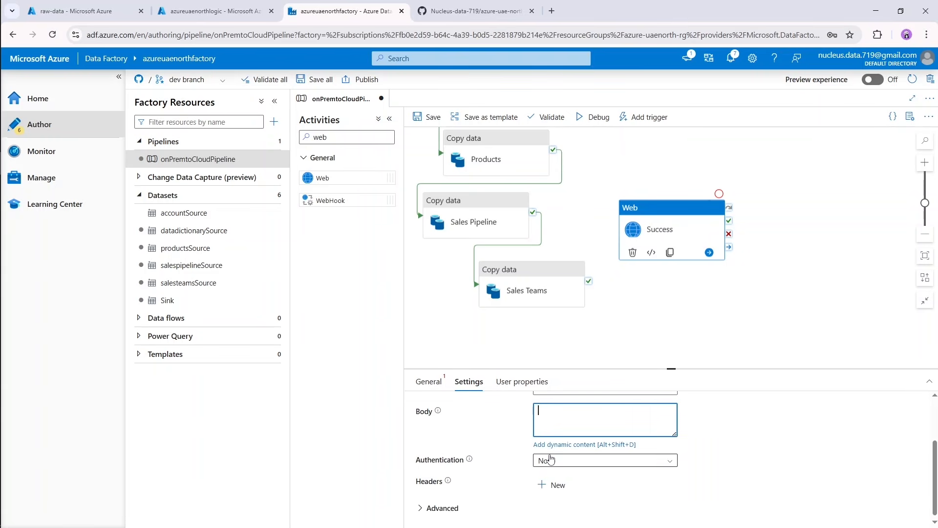
click(558, 444)
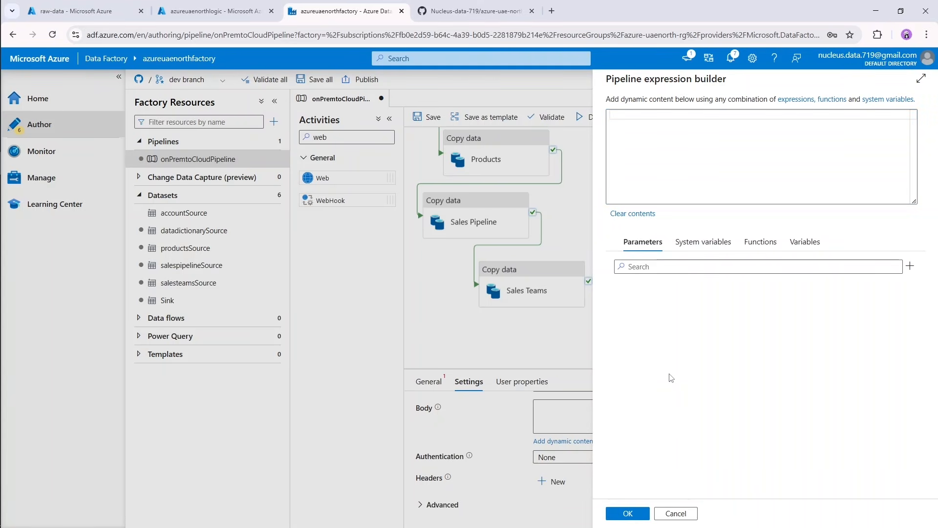
text({)
key(Return)
text(")
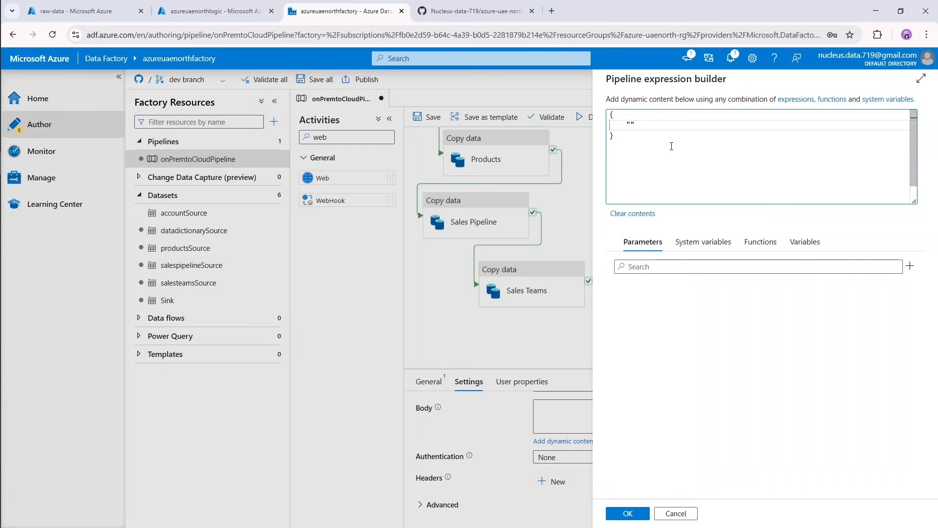
text(pipelineName" : "@{)
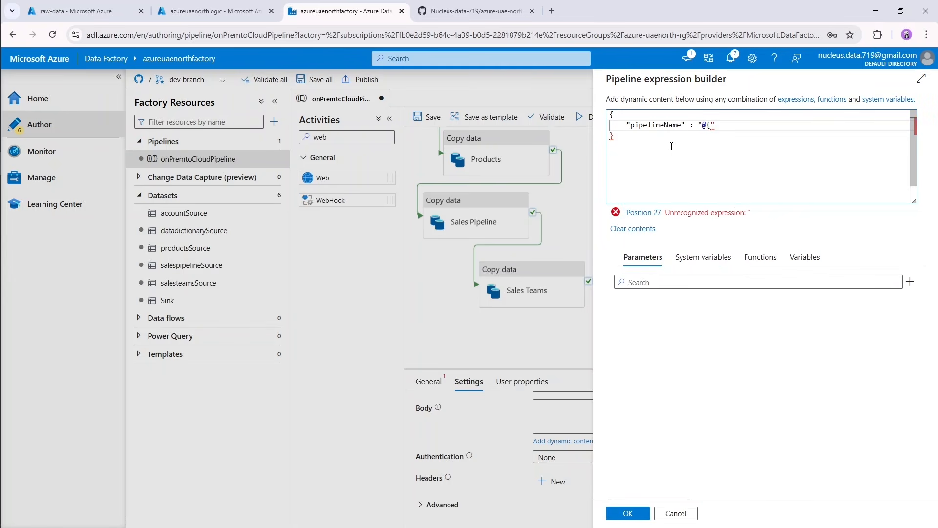
text(})
Set the value of "pipelineName" to "@{pipeline().Pipeline}" and start a new line after it.
key(Left)
text(PIPELI)
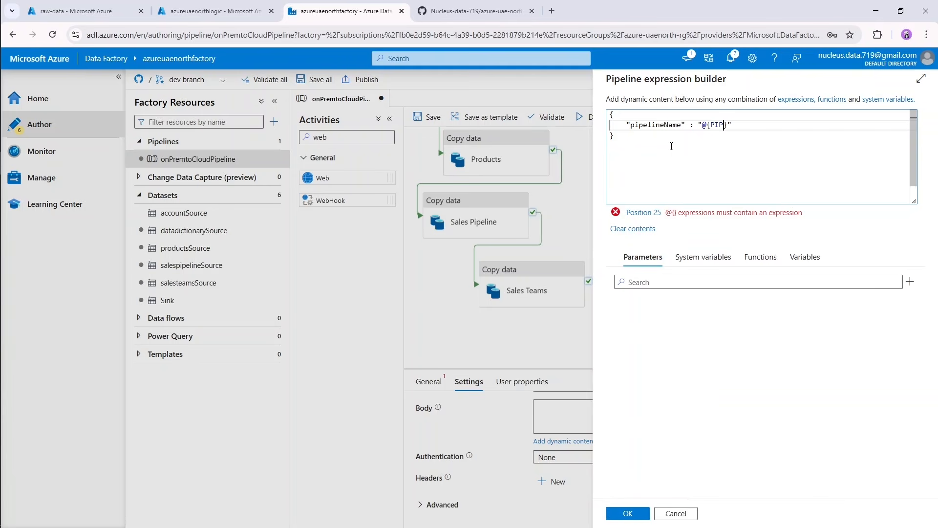
key(BackSpace)
key(BackSpace)
key(BackSpace)
key(BackSpace)
key(BackSpace)
key(BackSpace)
text(pipeline)
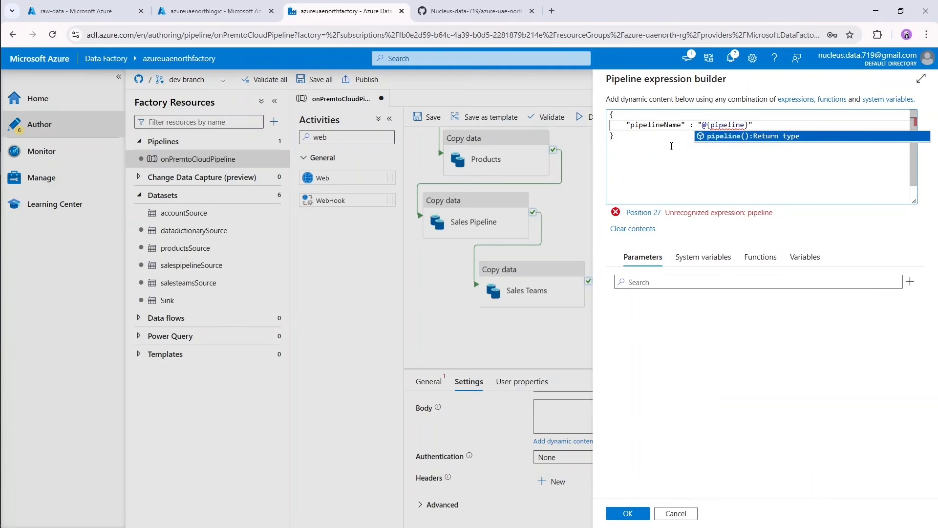
text(())
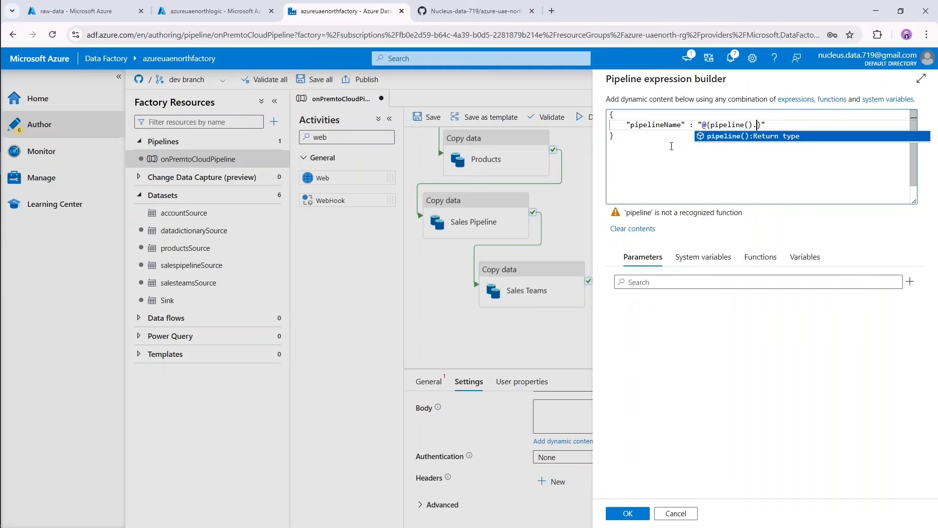
text(.Pip)
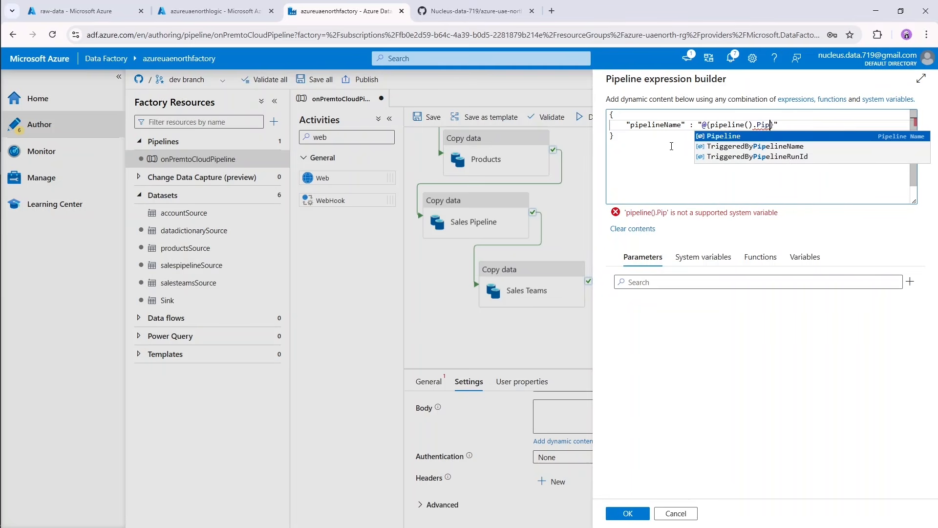
text(eline})
key(End)
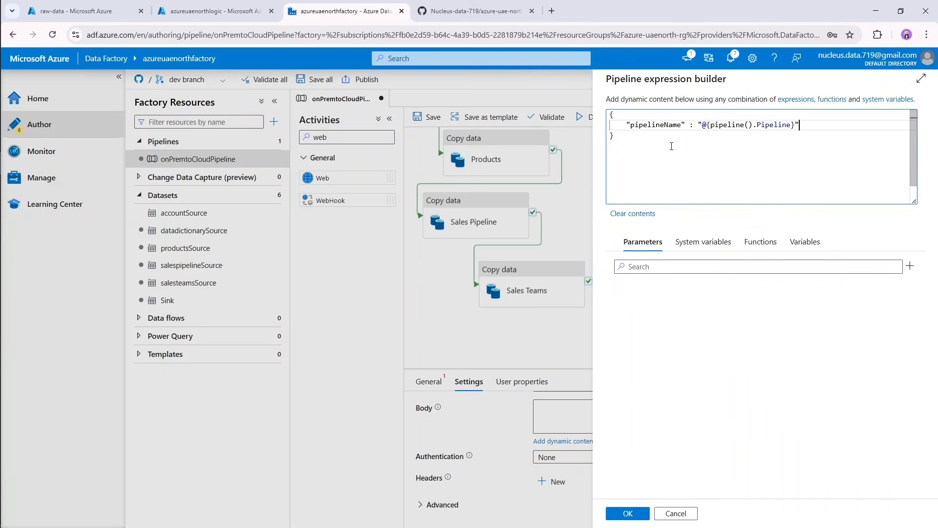
key(Return)
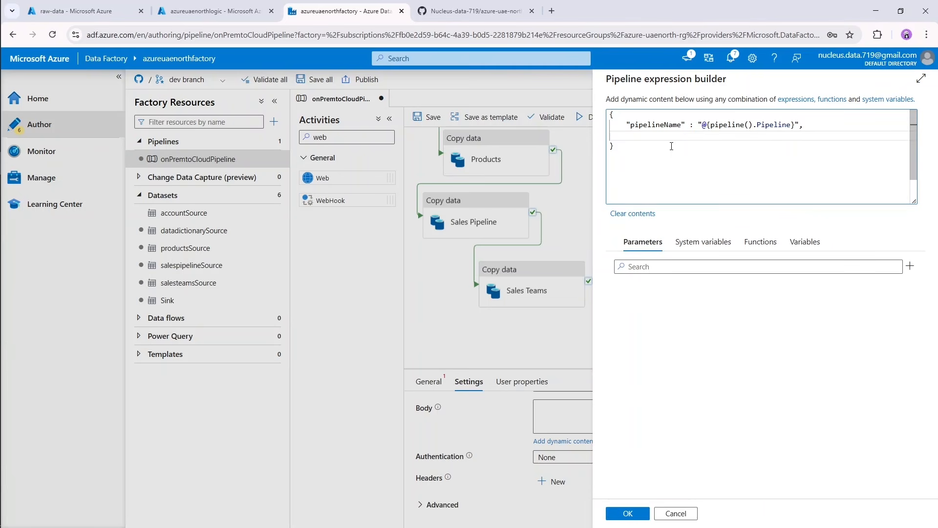
Add a "status" property with the value "Succeeded" to the JSON body.
text("Sta)
key(BackSpace)
key(BackSpace)
text(statui)
text(")
text(ucceeds)
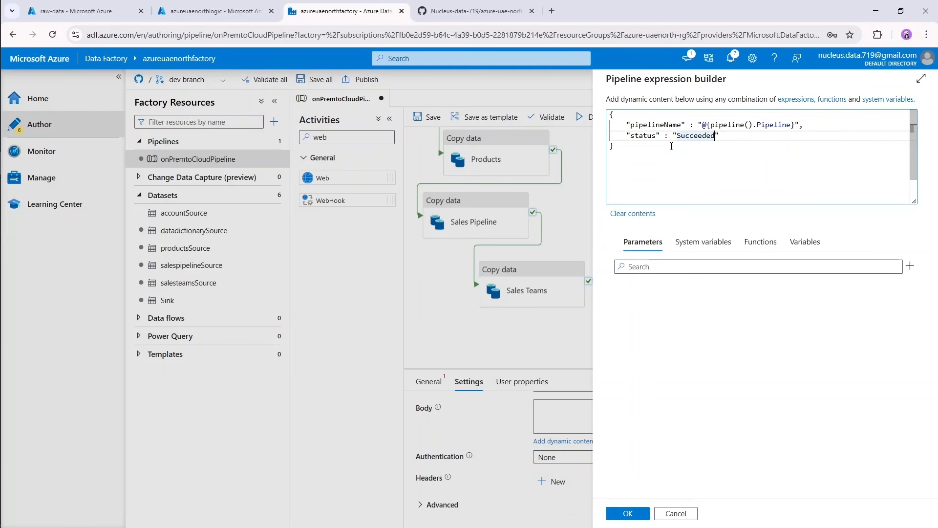
key(Right)
text(,)
key(Return)
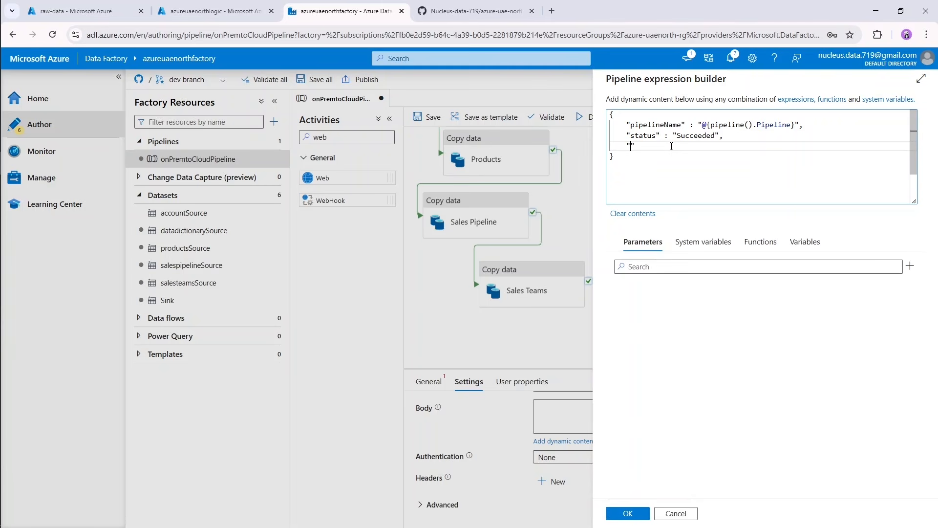
Add a "runId" property with the value "@{pipeline().RunId}" to the JSON body.
text("run)
text(Id":)
text( ")
text(@{})
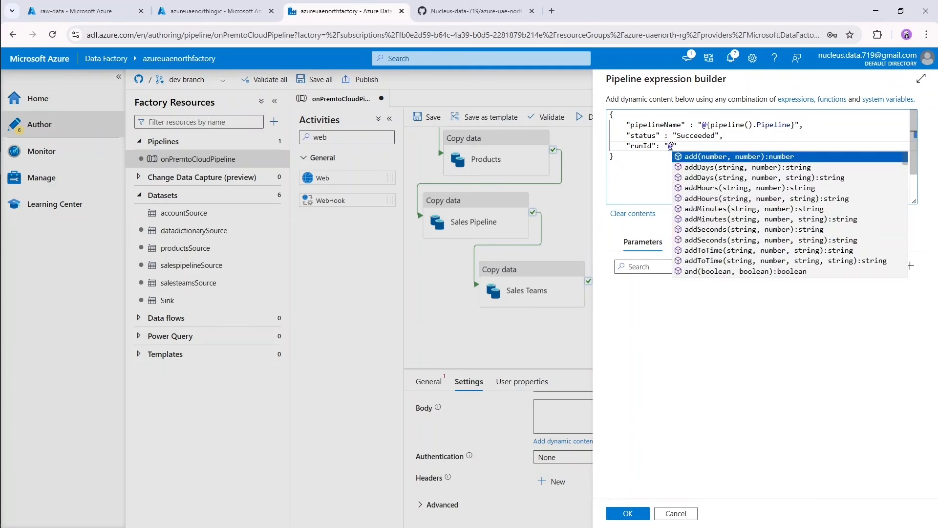
text(pipeline)
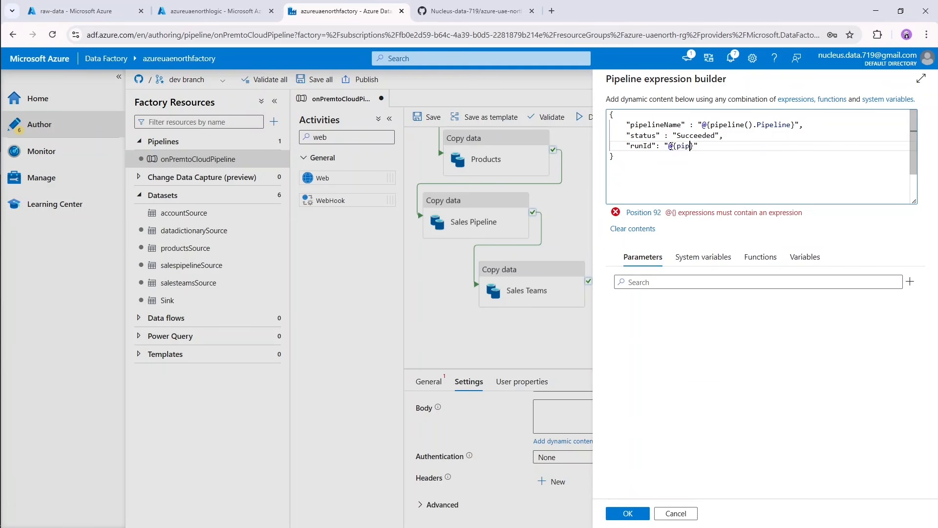
text(().)
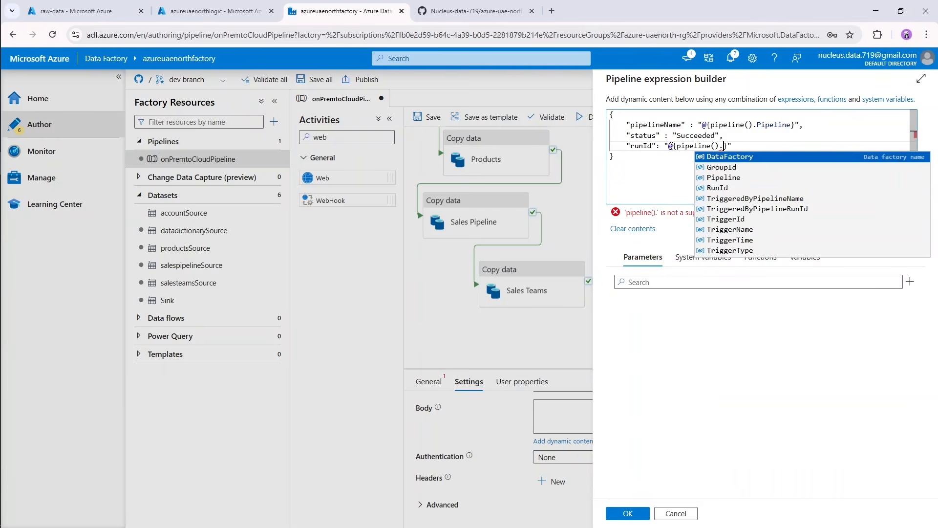
text(Runi)
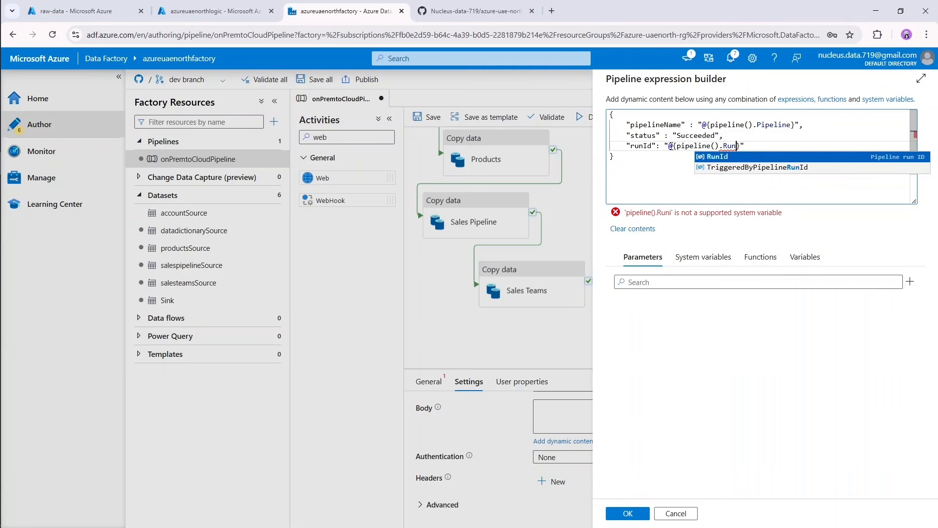
key(Return)
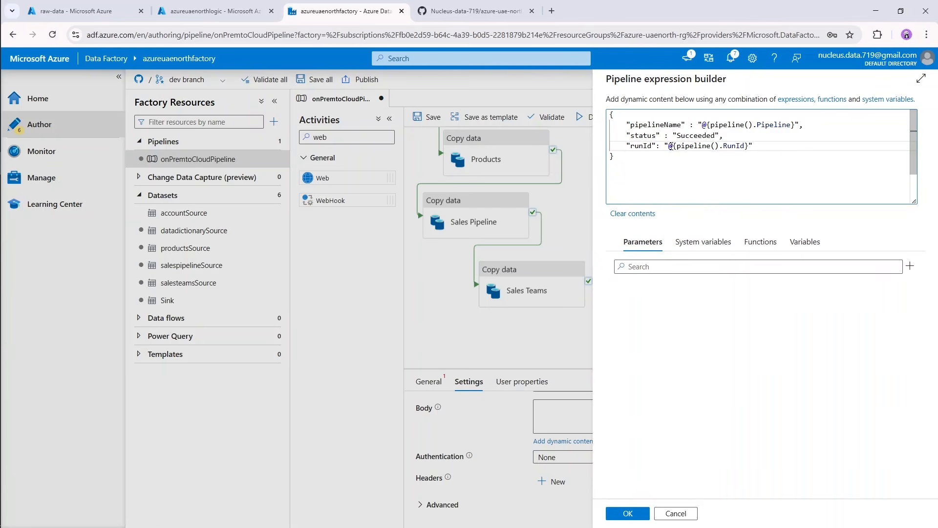
key(Return)
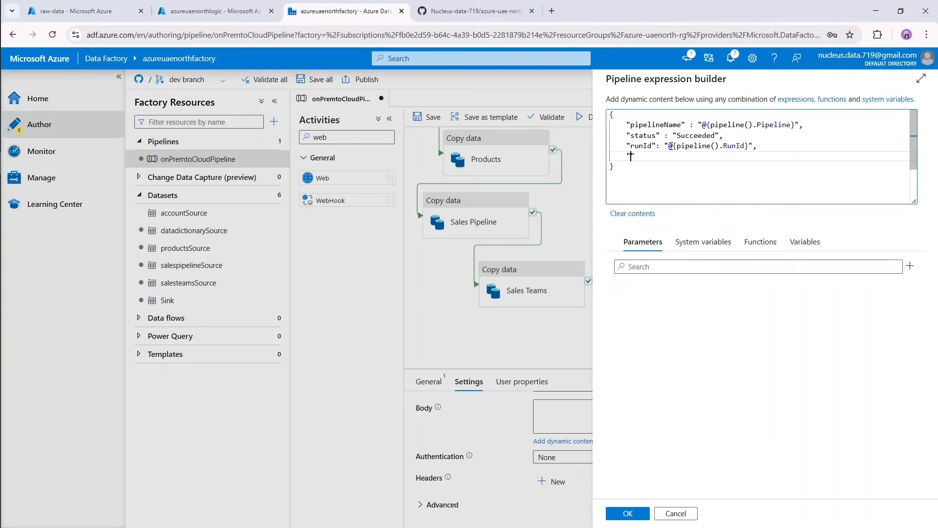
Add a "time" property with the value "@{utcNow()}" and accept the body expression.
text("time)
text(@)
text({)
text(UTCnOW)
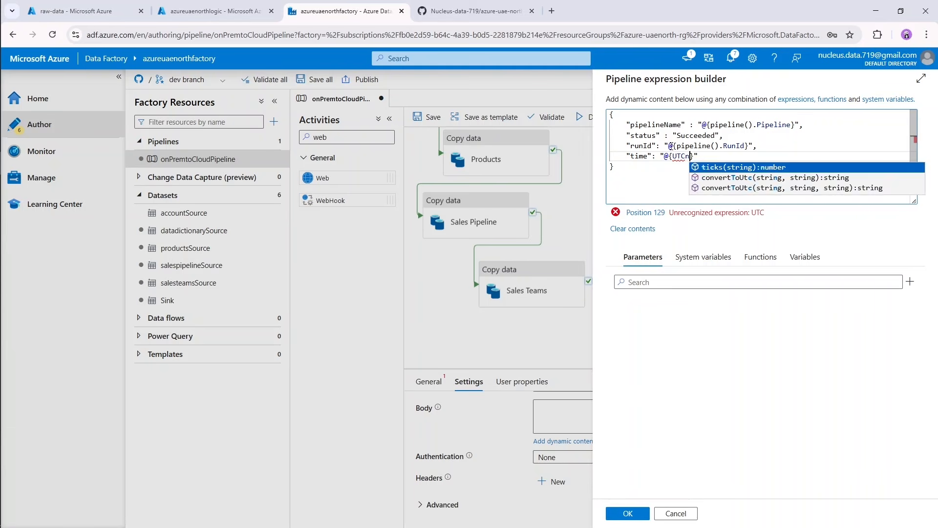
key(Return)
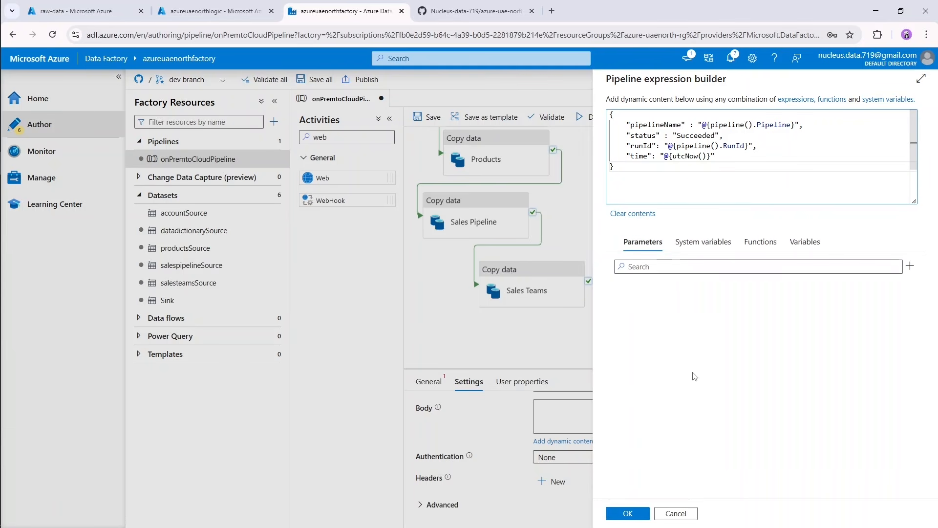
click(627, 513)
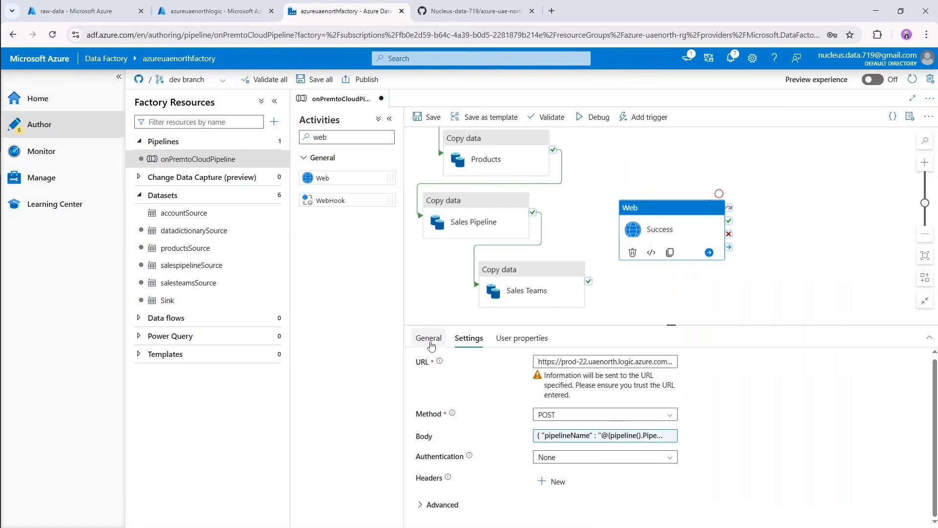
Add a second Web activity below Success and name it Fail.
drag(669, 325, 659, 387)
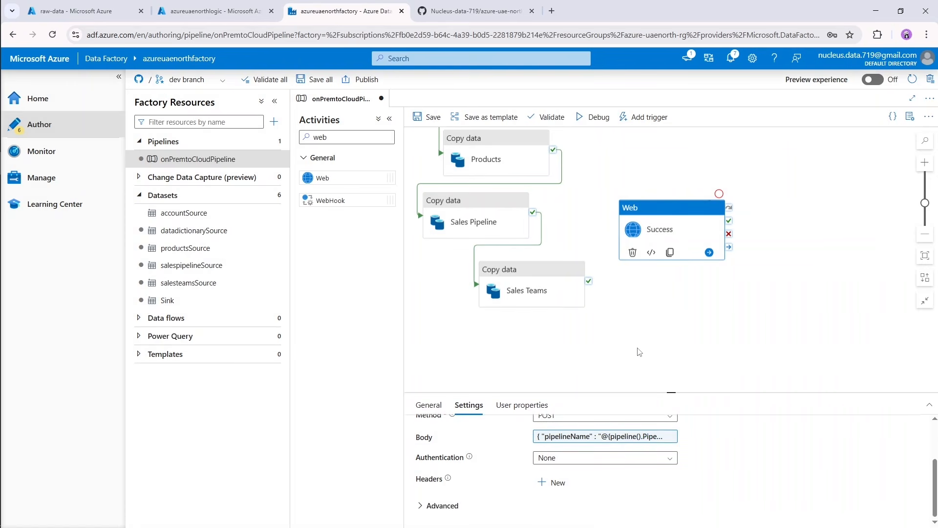
click(674, 312)
drag(323, 177, 658, 328)
drag(567, 431, 503, 439)
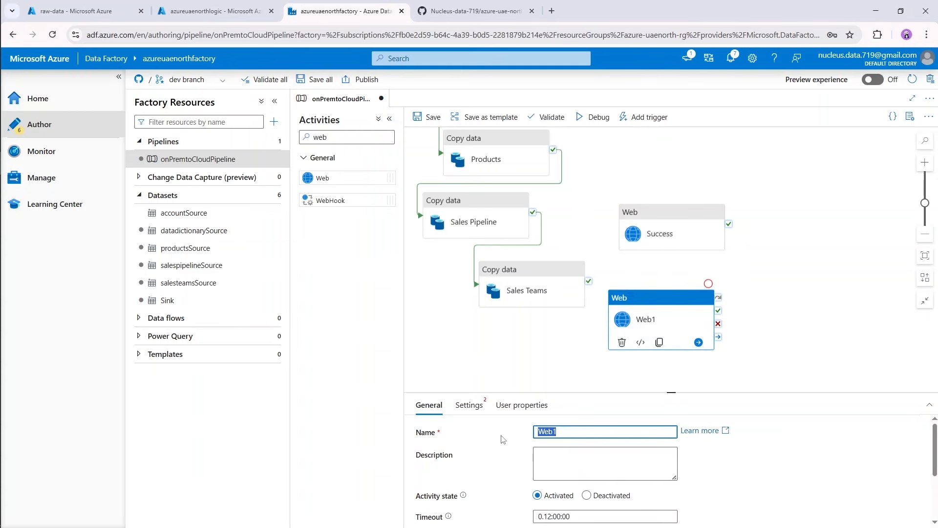
text(Fail)
Copy the Logic App URL from the Success activity's settings into the Fail activity's URL setting.
click(669, 224)
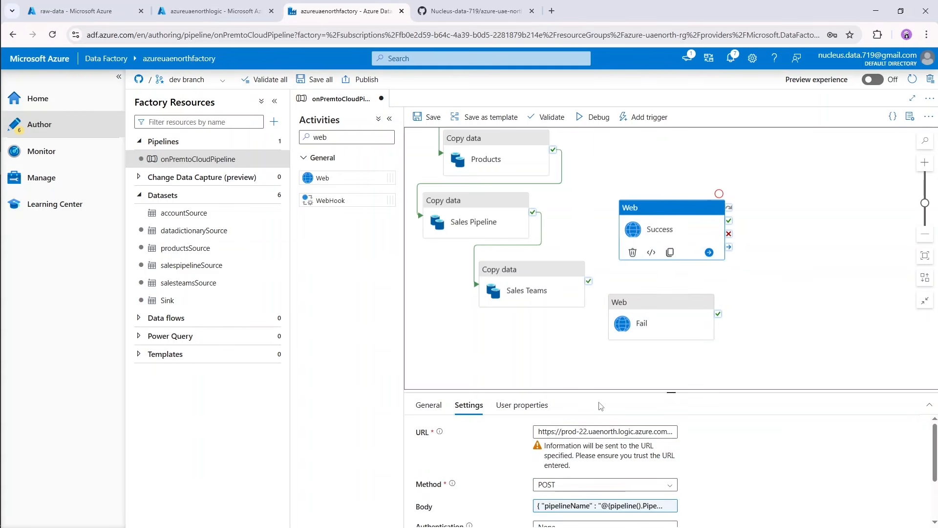
click(601, 432)
key(ctrl+a)
key(ctrl+c)
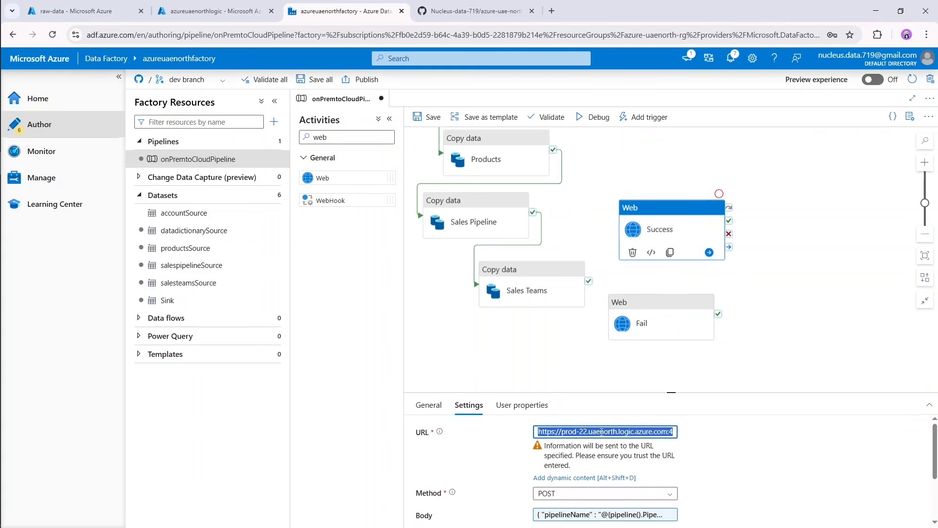
click(653, 318)
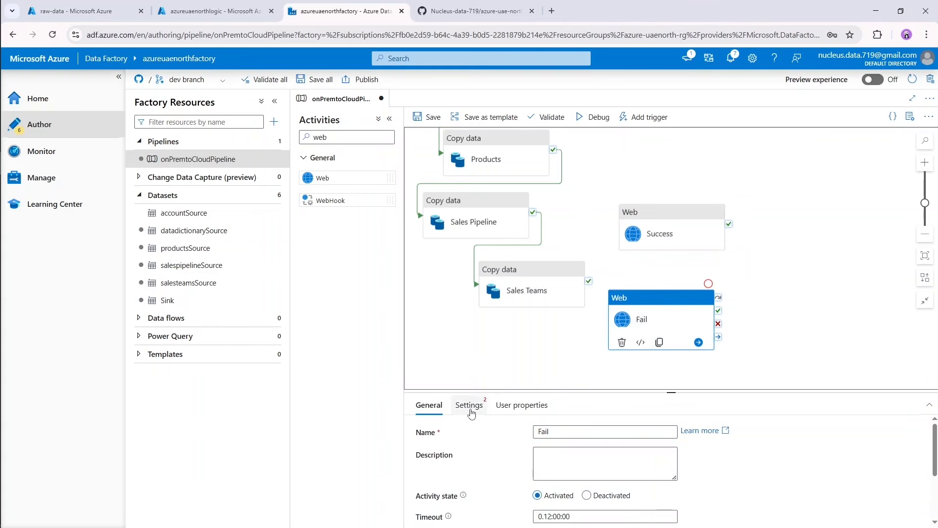
click(468, 405)
click(556, 430)
key(ctrl+v)
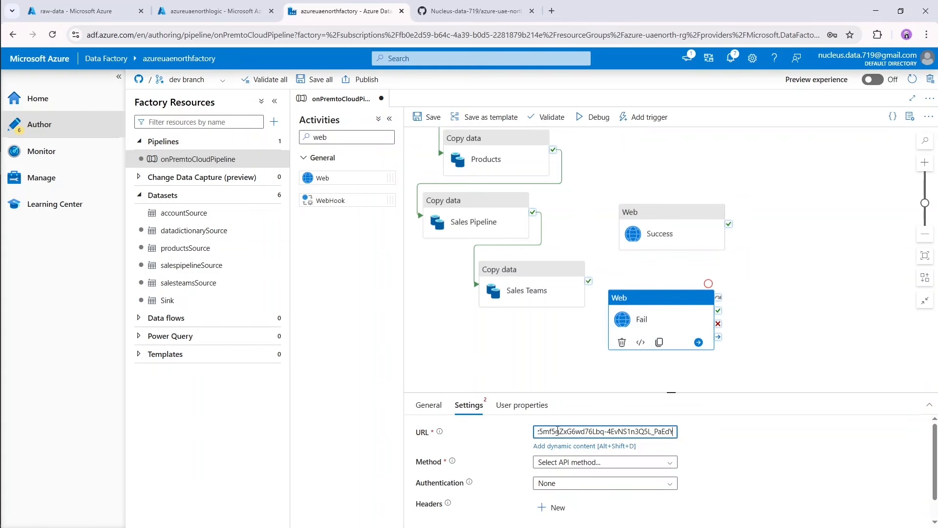
Set the Fail activity's request method to POST.
click(580, 485)
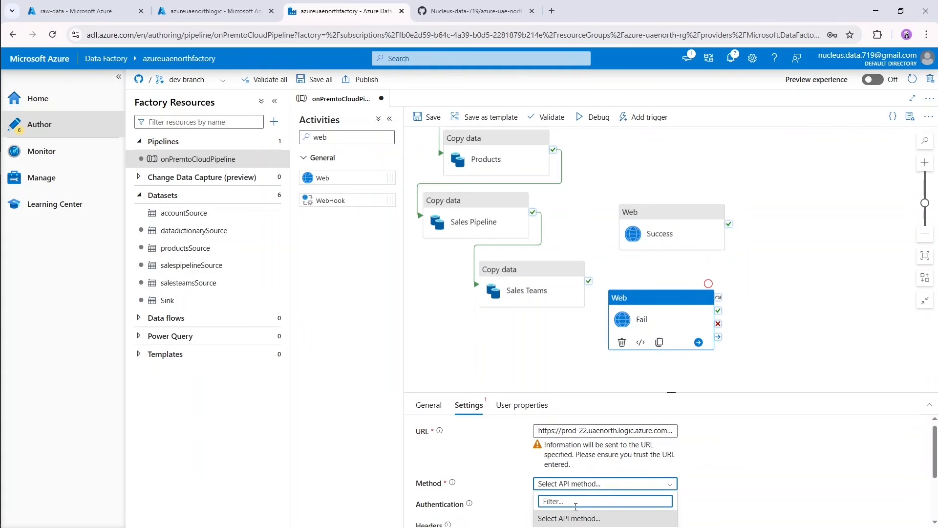
scroll(580, 493, down, 2)
click(559, 465)
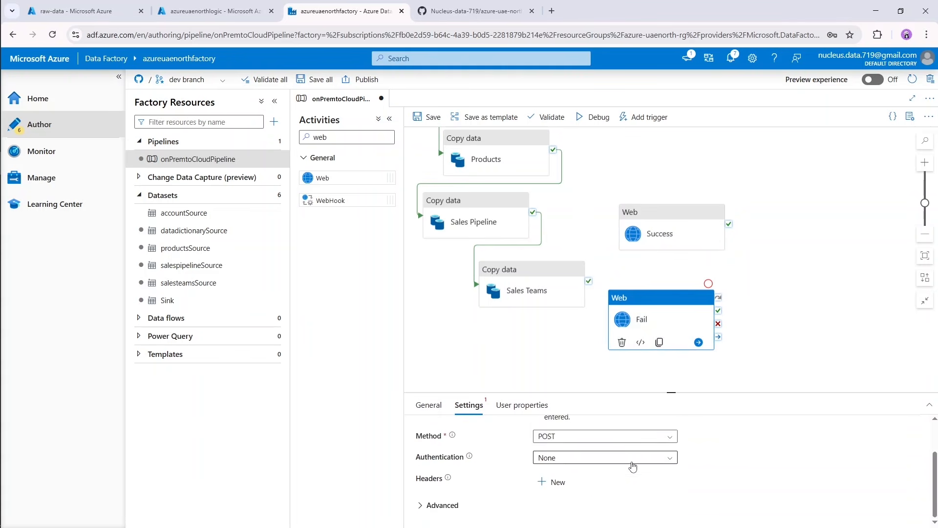
scroll(567, 465, up, 2)
Copy the whole JSON body expression from the Success activity into the Fail activity's dynamic body content.
click(655, 232)
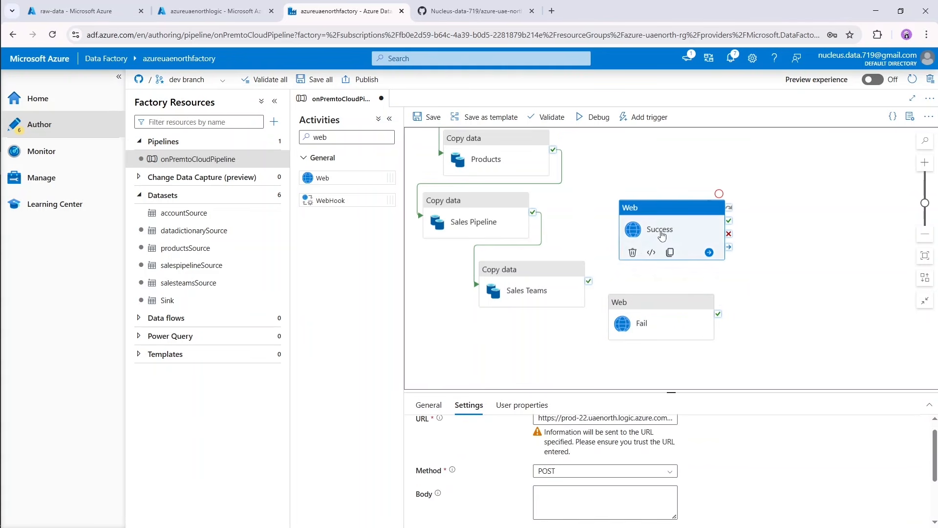
scroll(619, 457, down, 1)
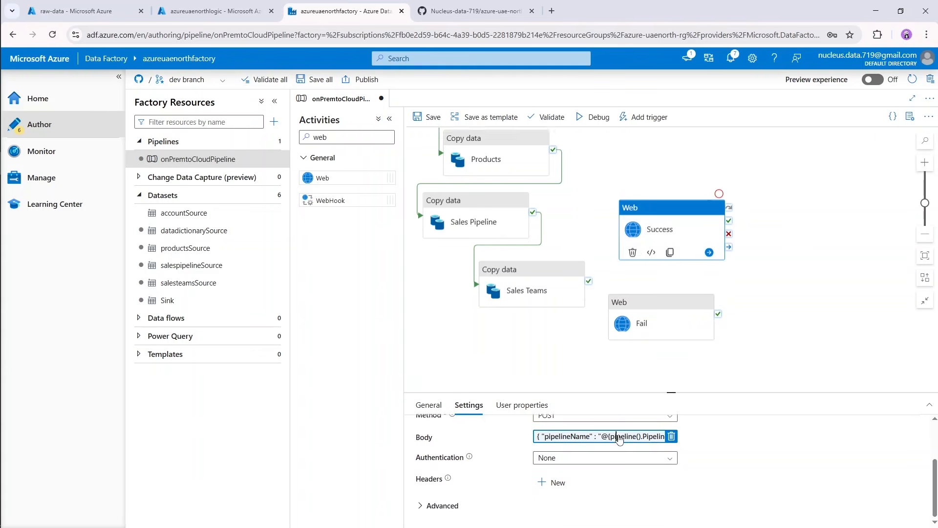
click(620, 439)
drag(661, 184, 602, 116)
key(ctrl+c)
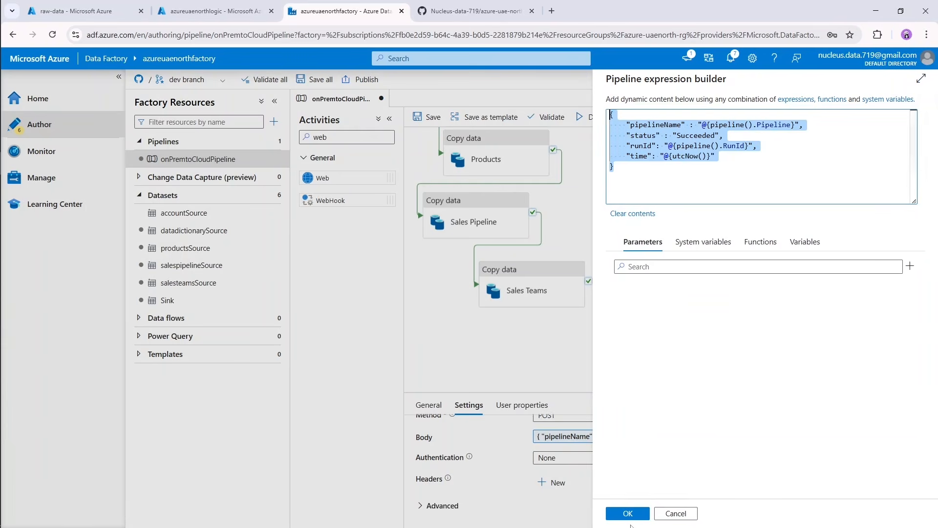
click(629, 513)
click(642, 309)
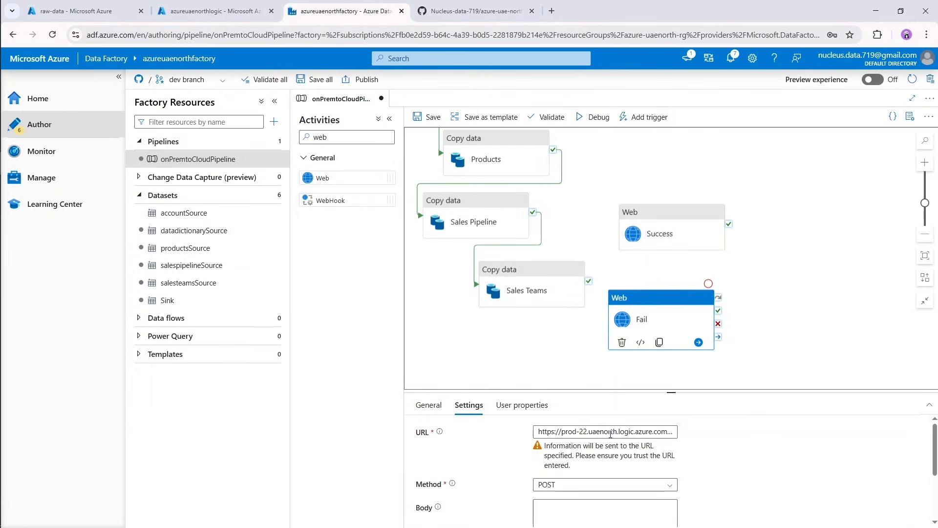
scroll(573, 460, down, 2)
click(573, 450)
click(560, 468)
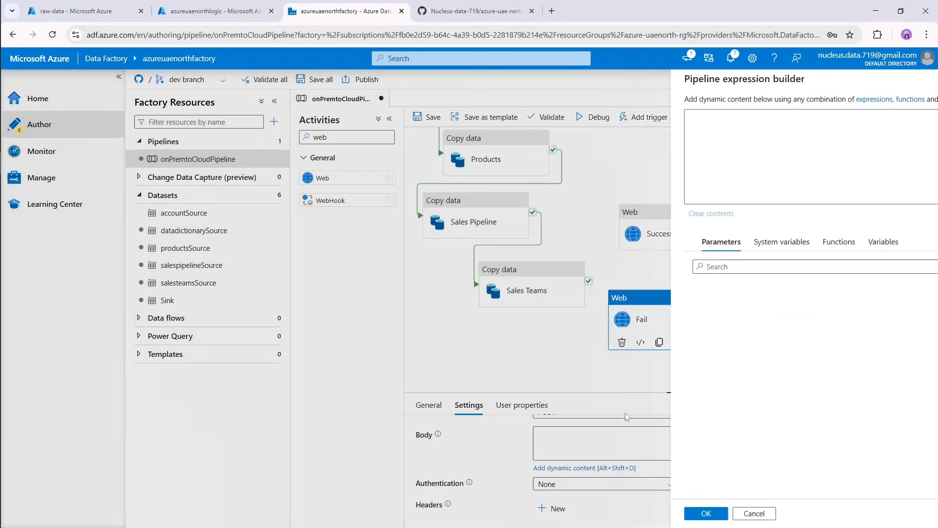
key(ctrl+v)
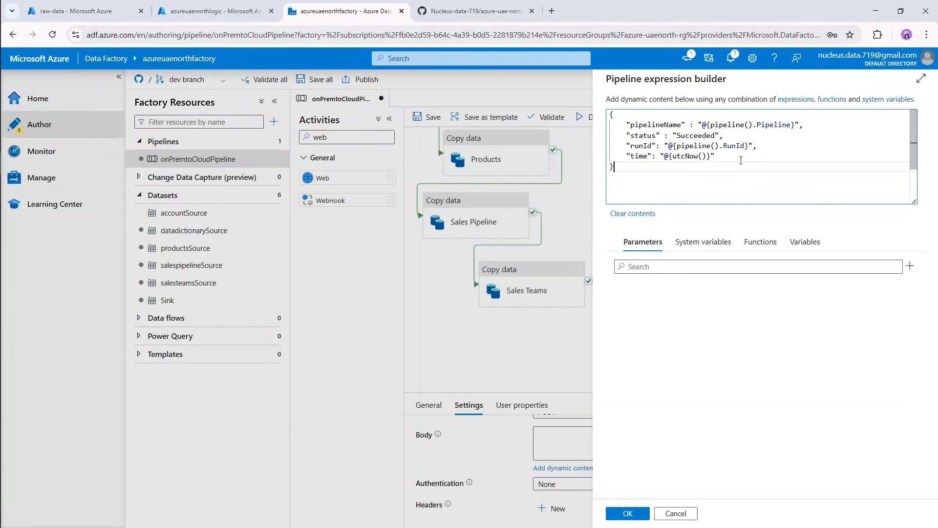
Change the "status" value in the Fail activity's body to "Failed" and accept the expression.
double_click(696, 135)
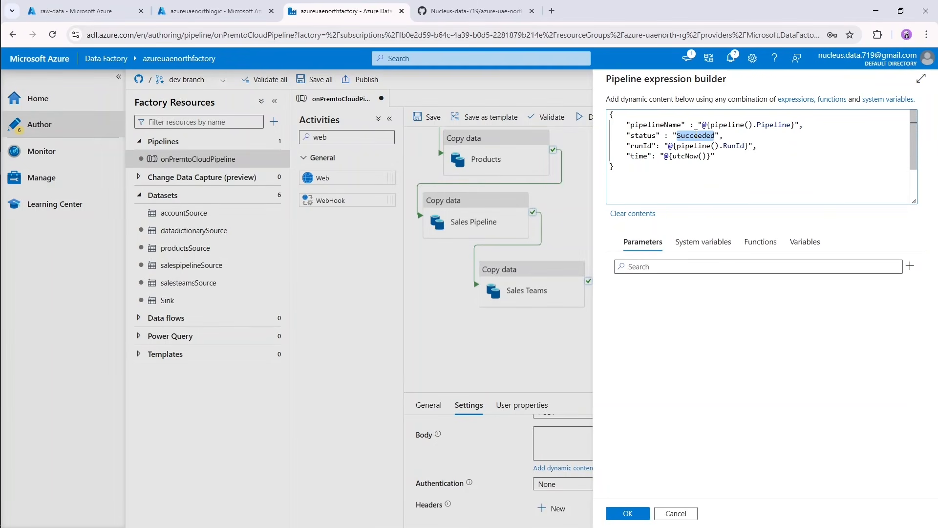
text(Faile)
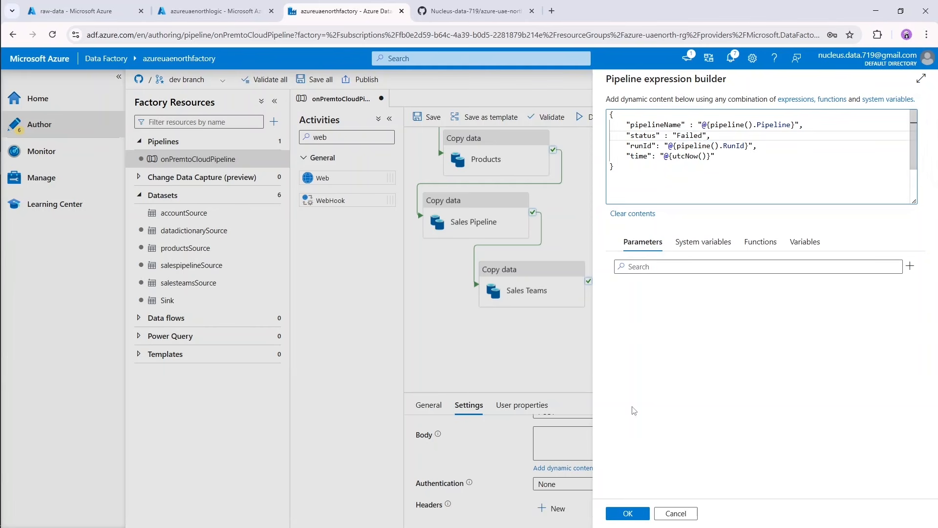
click(628, 513)
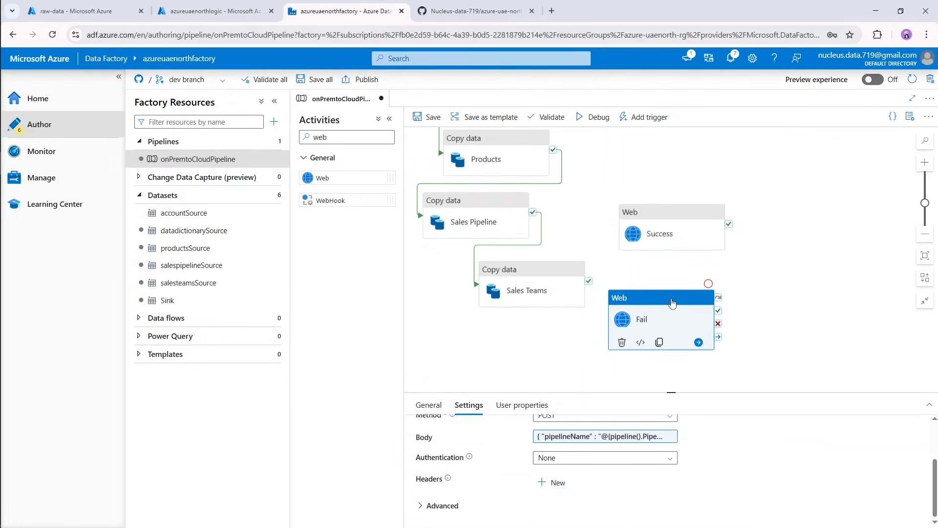
Move the Fail activity slightly lower on the canvas and link Sales Teams to the Success activity with an On success dependency.
drag(697, 342, 723, 370)
click(785, 267)
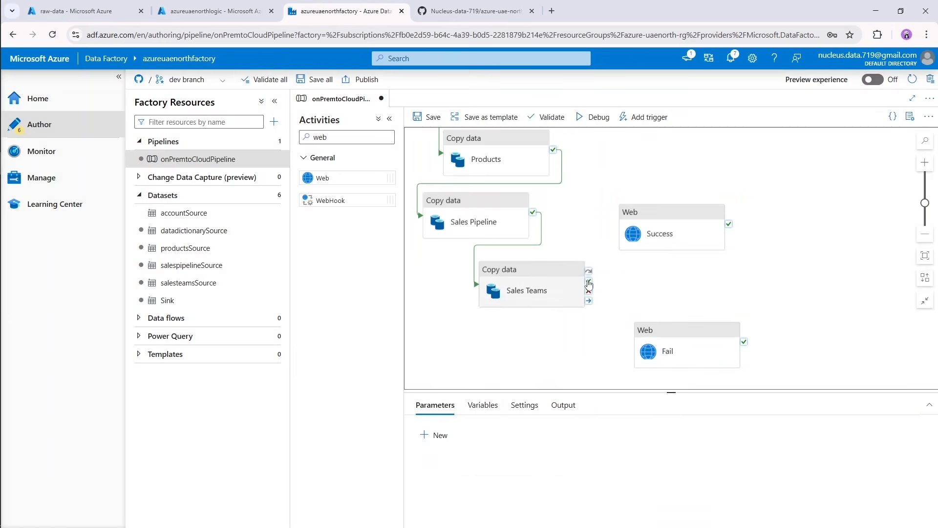
click(565, 276)
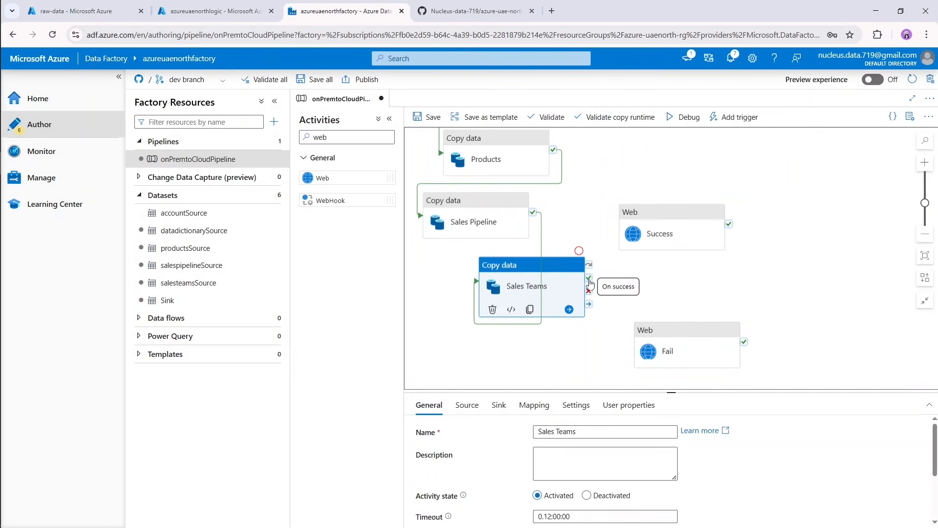
drag(589, 278, 628, 239)
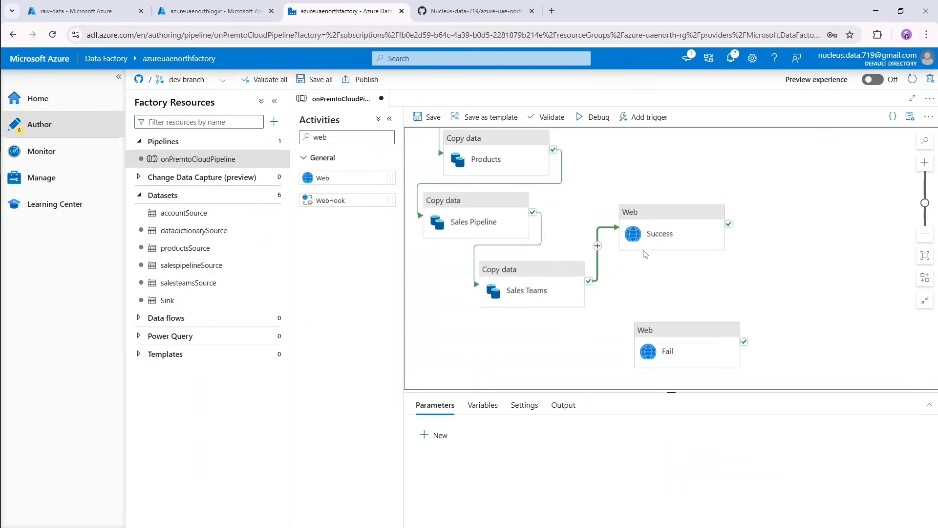
Link Sales Teams to the Fail activity with an On fail dependency.
click(583, 297)
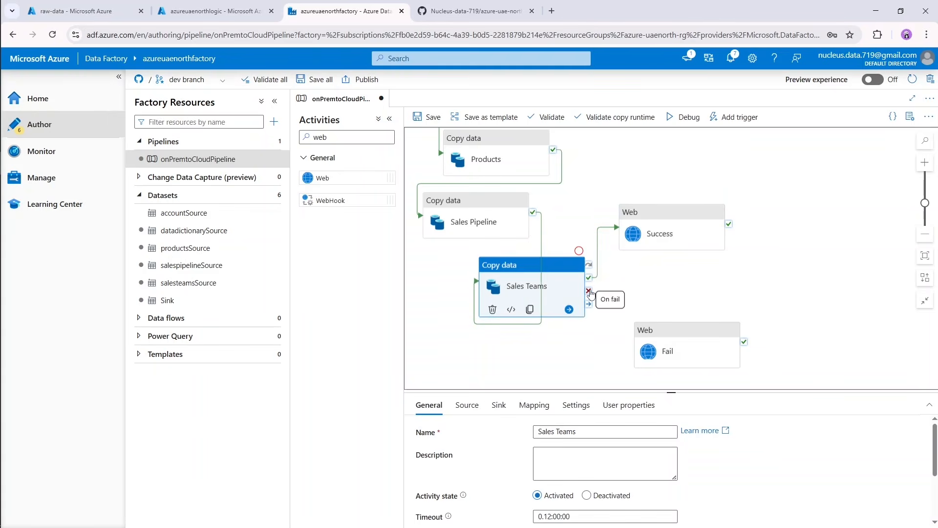
drag(589, 291, 650, 353)
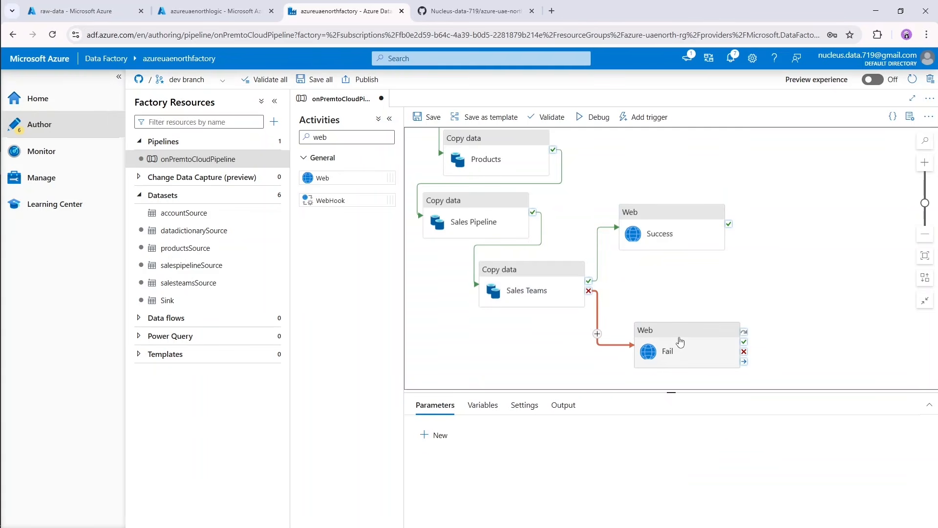
scroll(777, 269, down, 1)
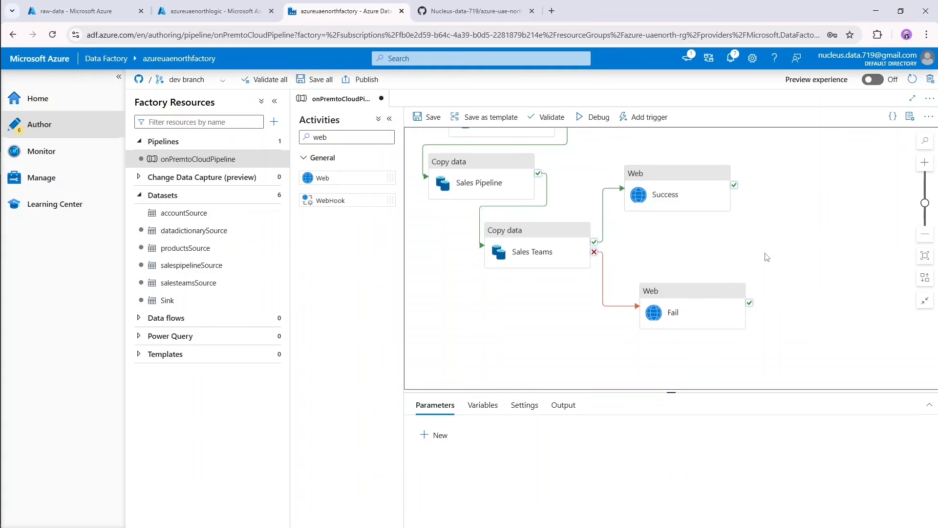
scroll(778, 264, up, 1)
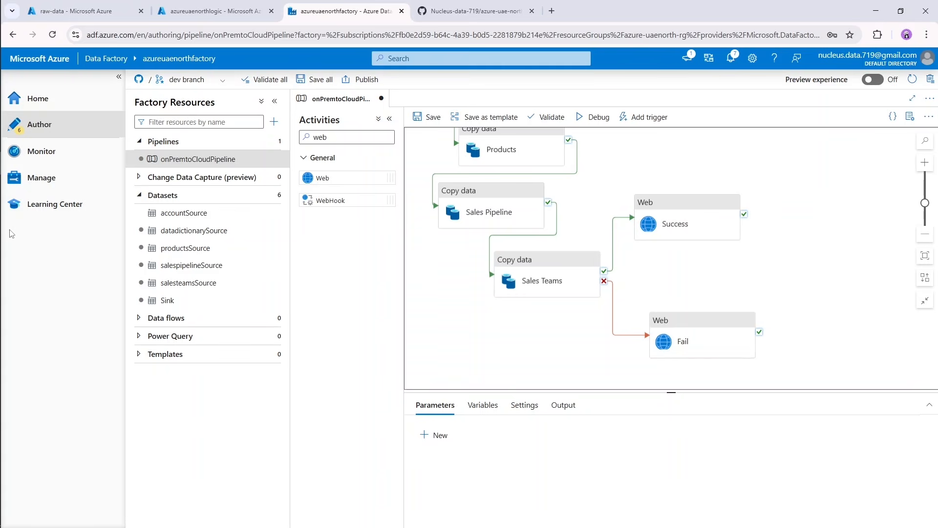
Switch to the Architecture.png diagram in the image viewer, review the Monitor component's place in the design, and minimize the viewer.
mouse_move(0, 88)
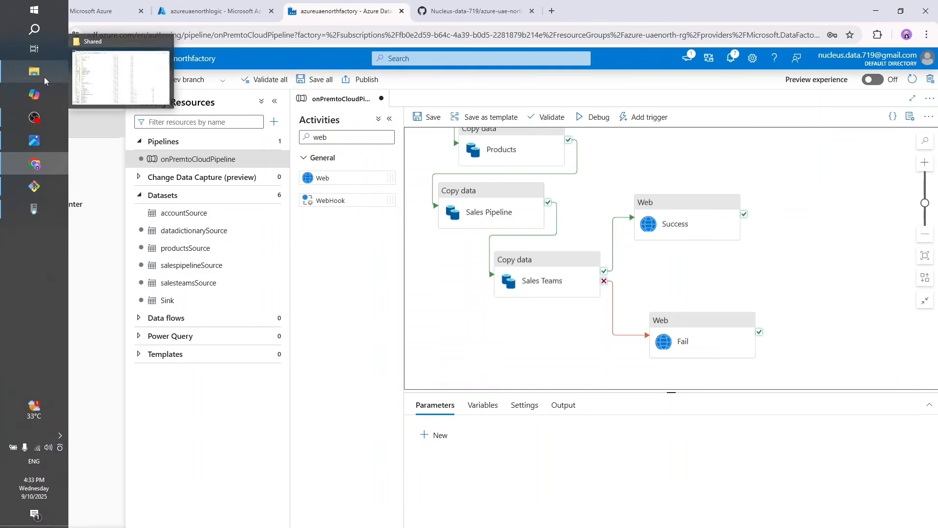
click(37, 141)
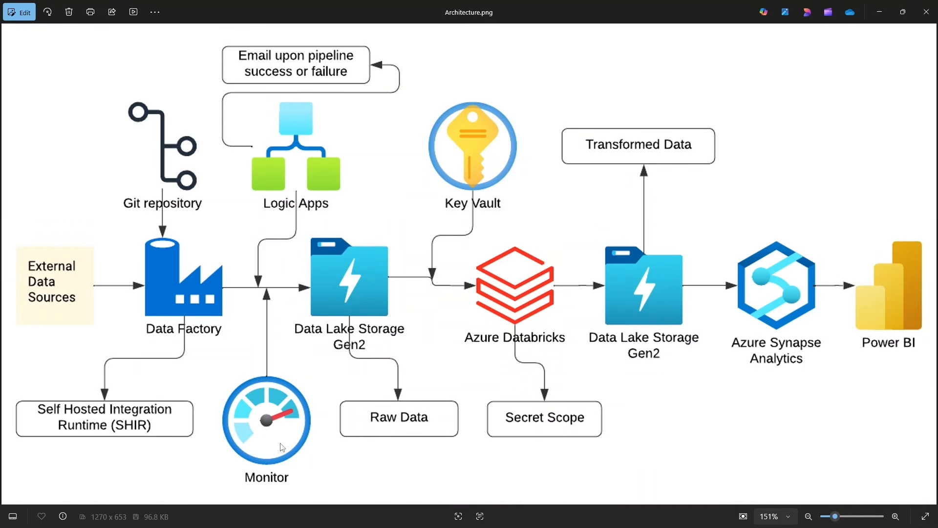
click(879, 12)
Switch to the Azure portal, search for "monitor" and open the Monitor service.
click(210, 8)
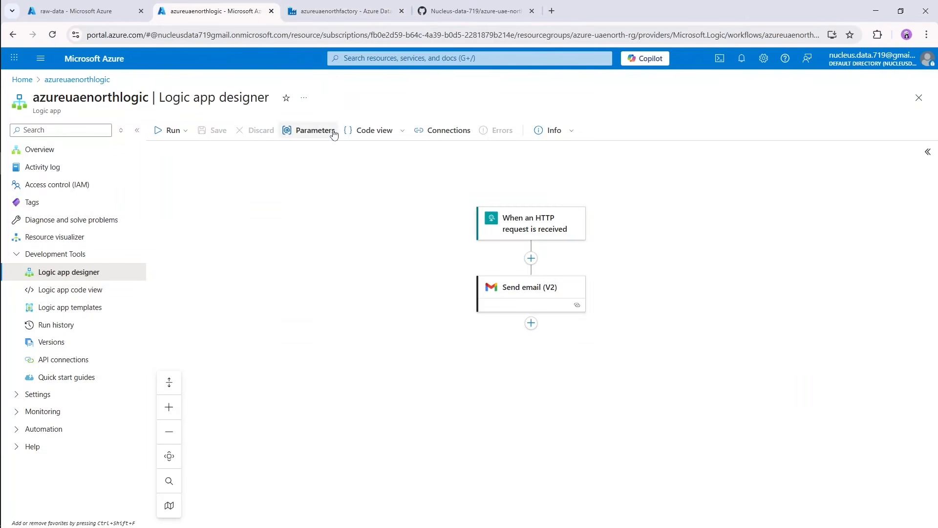
click(417, 58)
text(a)
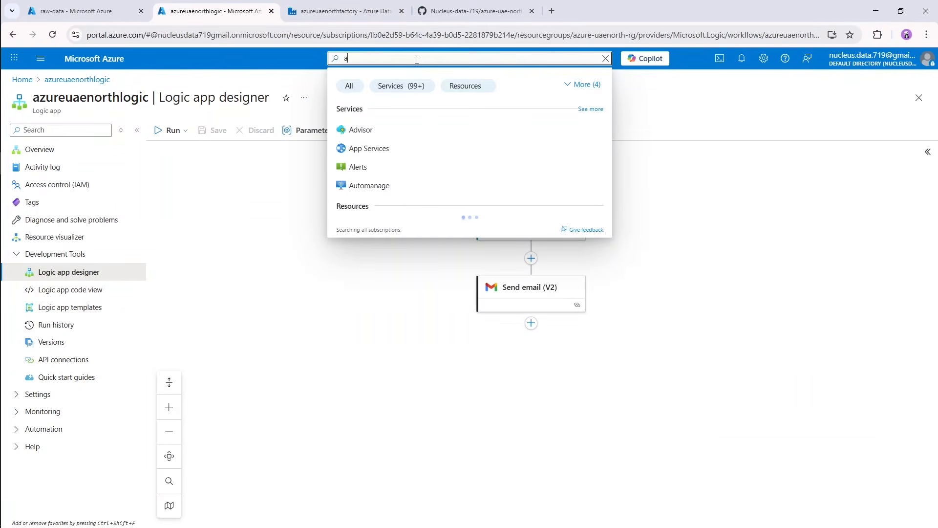
key(BackSpace)
text(monitor)
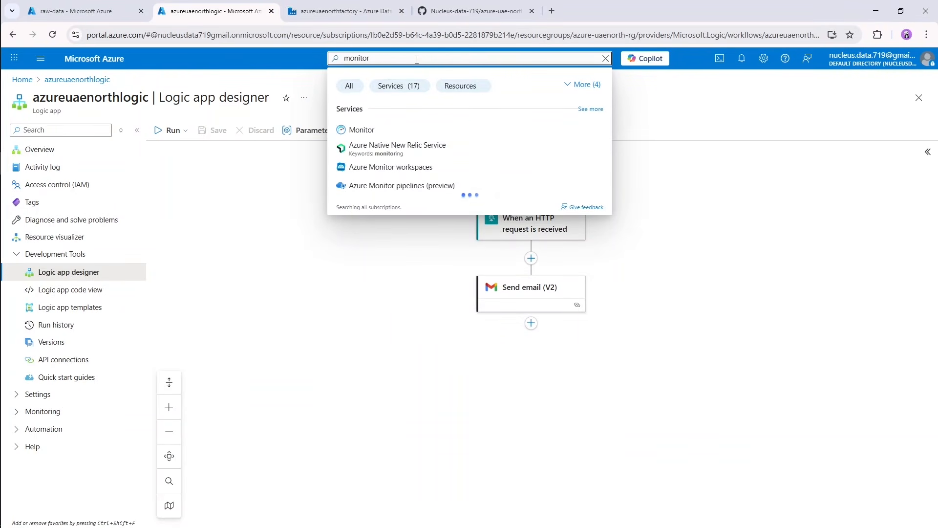
click(362, 131)
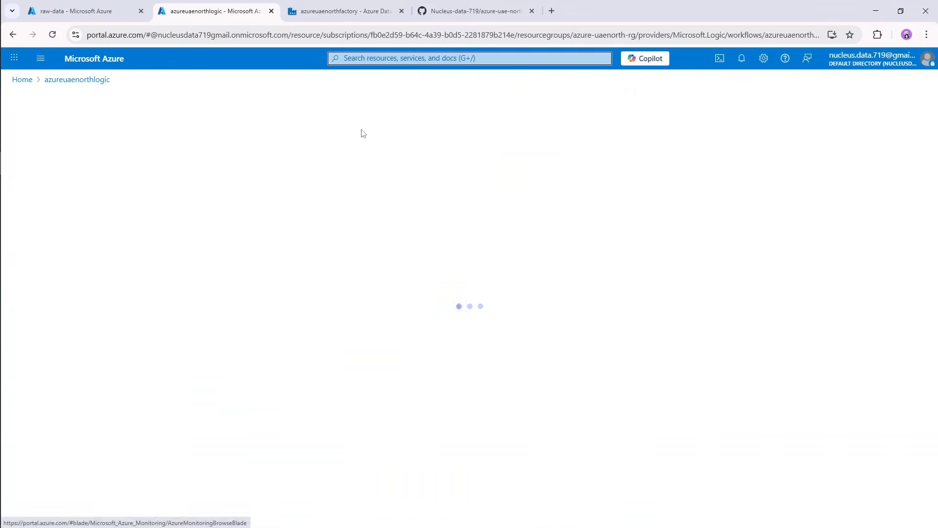
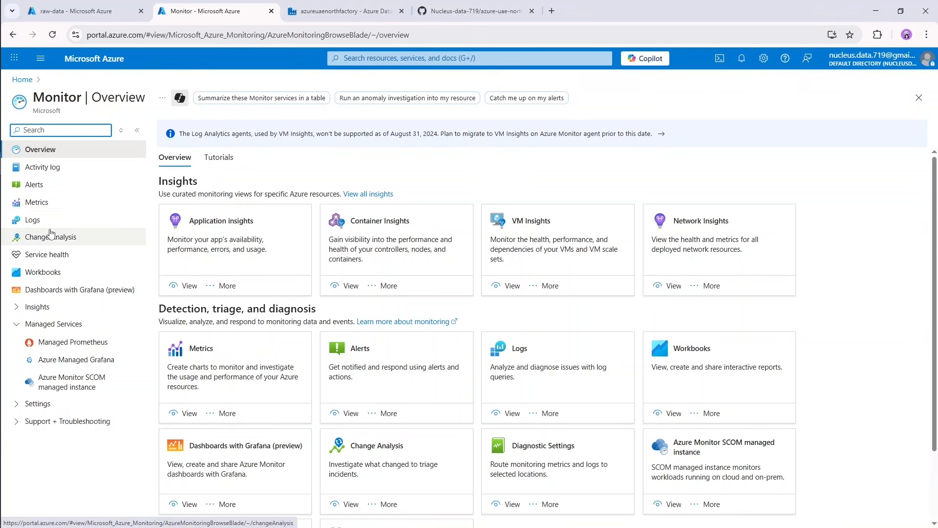
Open Metrics in Monitor and set the chart's scope to the azureuaenorthfactory data factory.
click(39, 202)
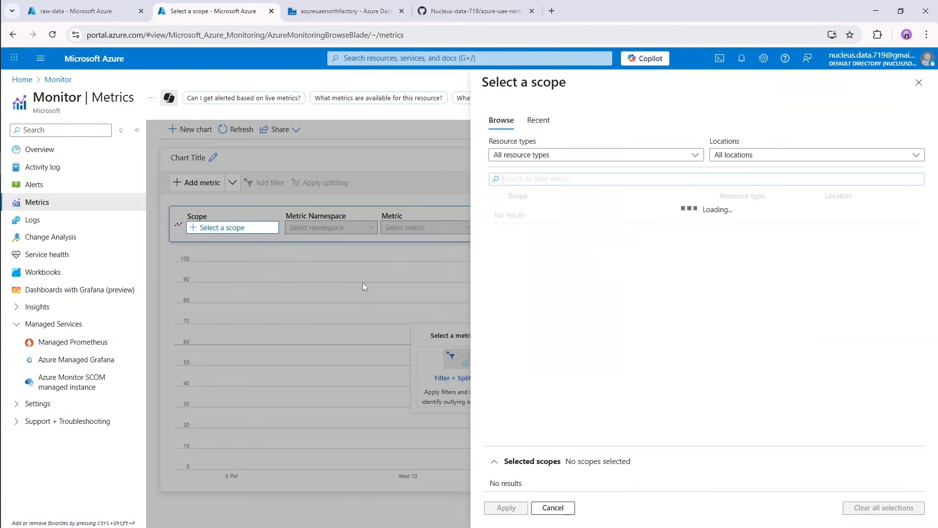
click(530, 233)
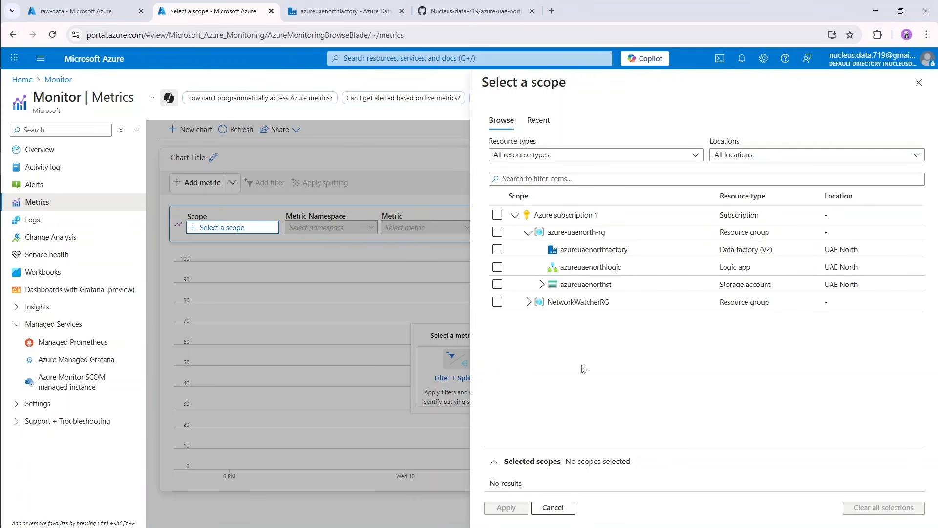
click(497, 249)
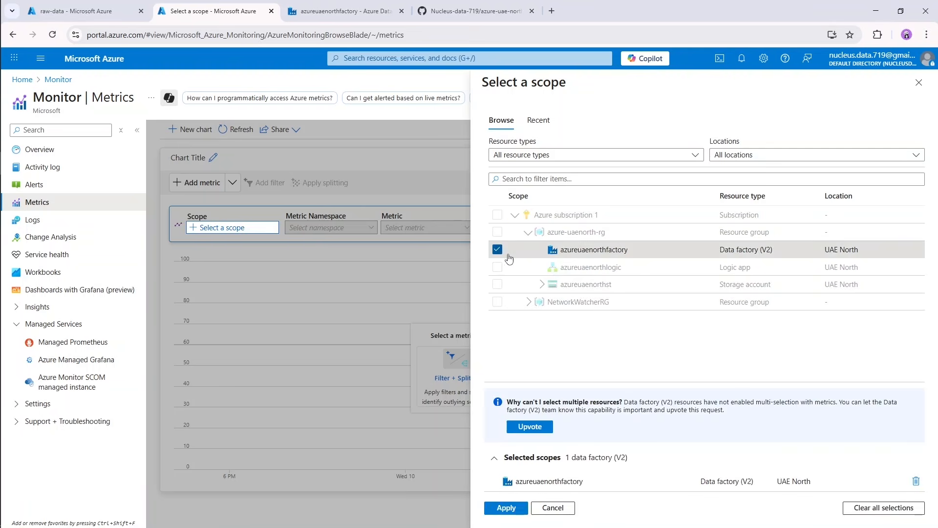
click(507, 508)
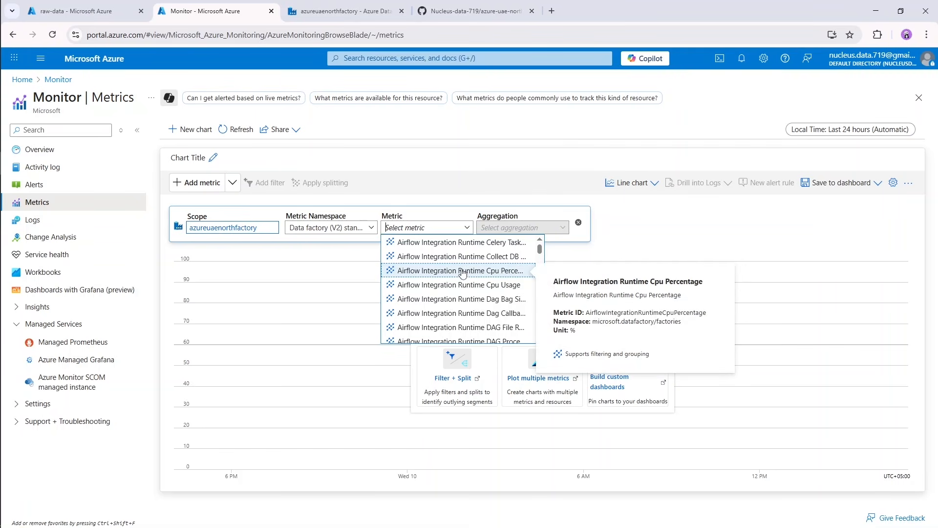
Chart the Failed pipeline runs metric for the data factory with Count aggregation.
scroll(483, 297, down, 3)
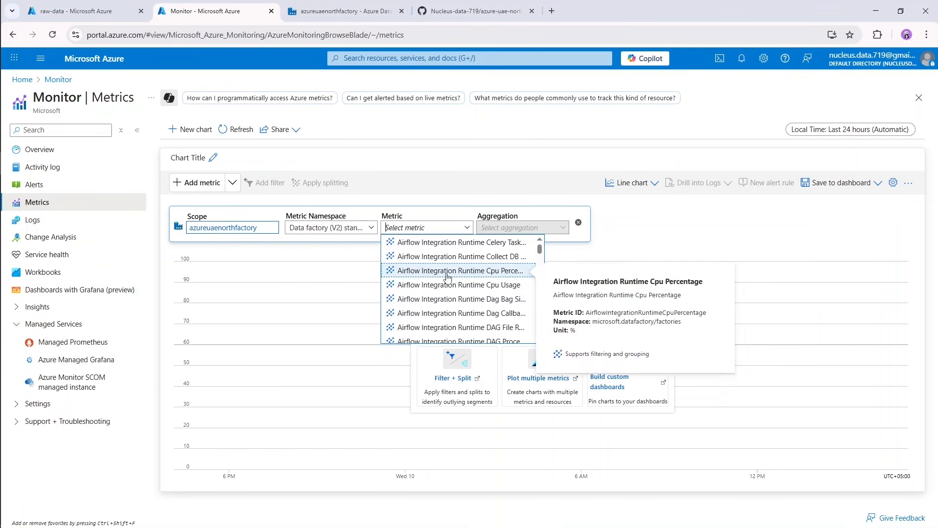
scroll(452, 297, down, 9)
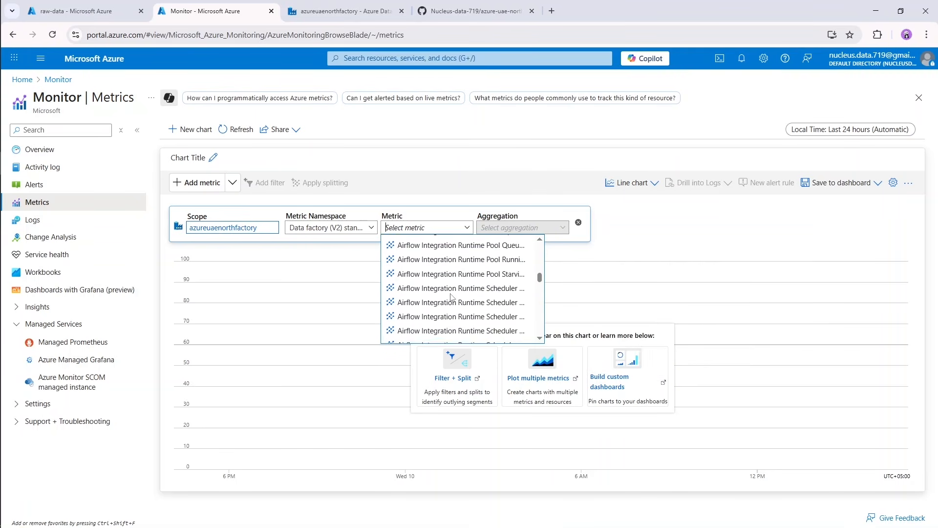
scroll(450, 296, down, 6)
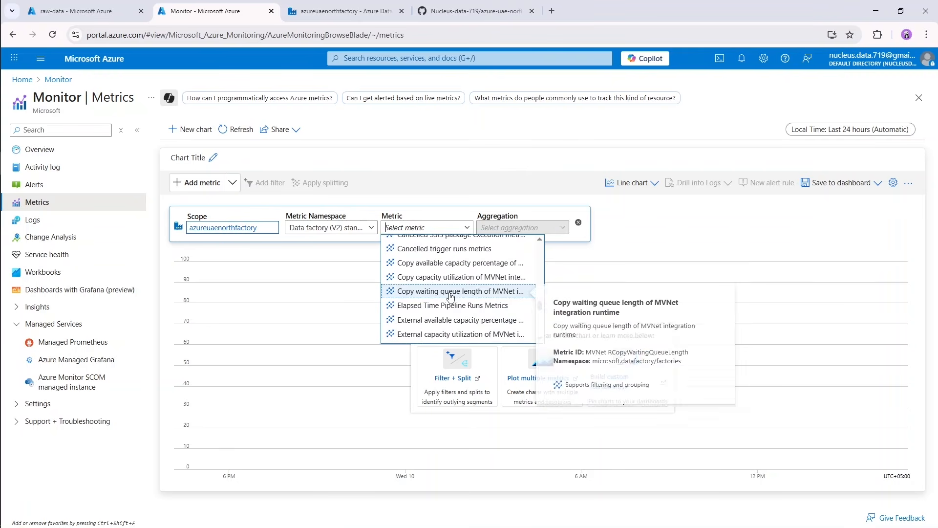
scroll(451, 295, down, 3)
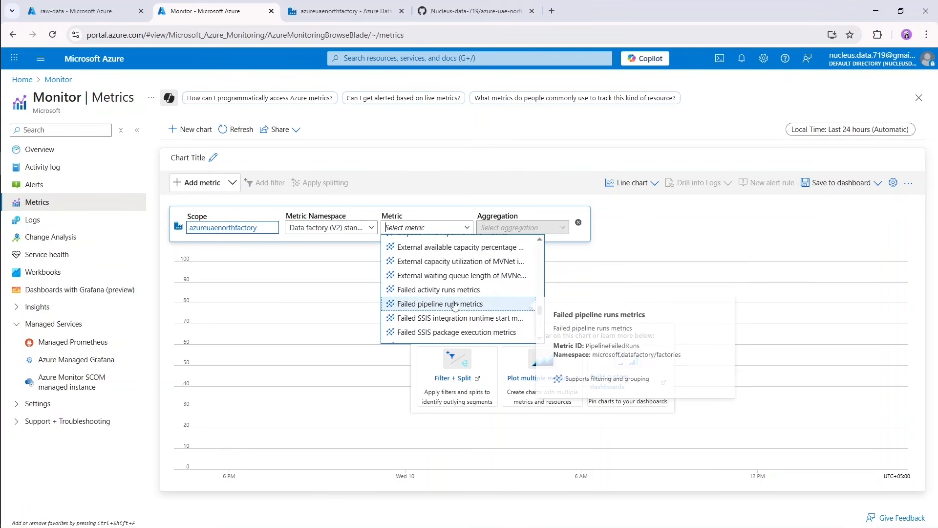
click(455, 304)
click(562, 229)
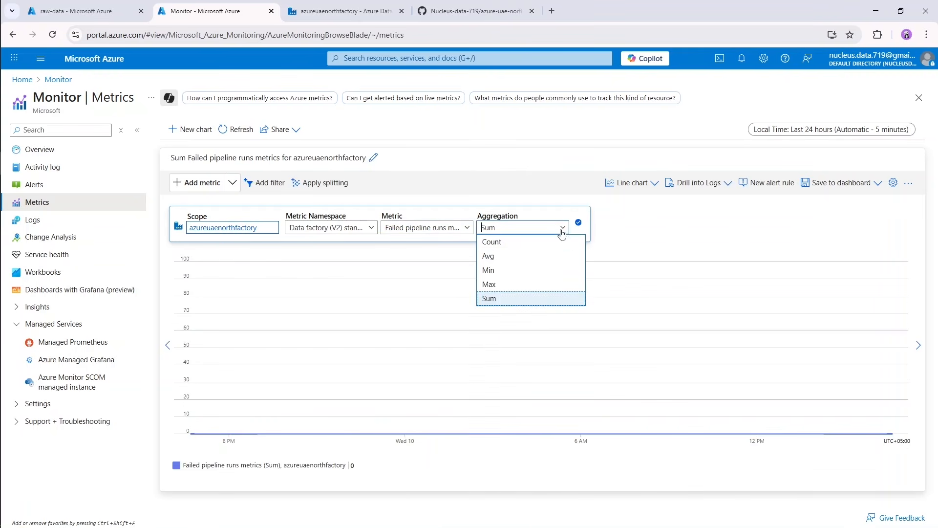
click(526, 243)
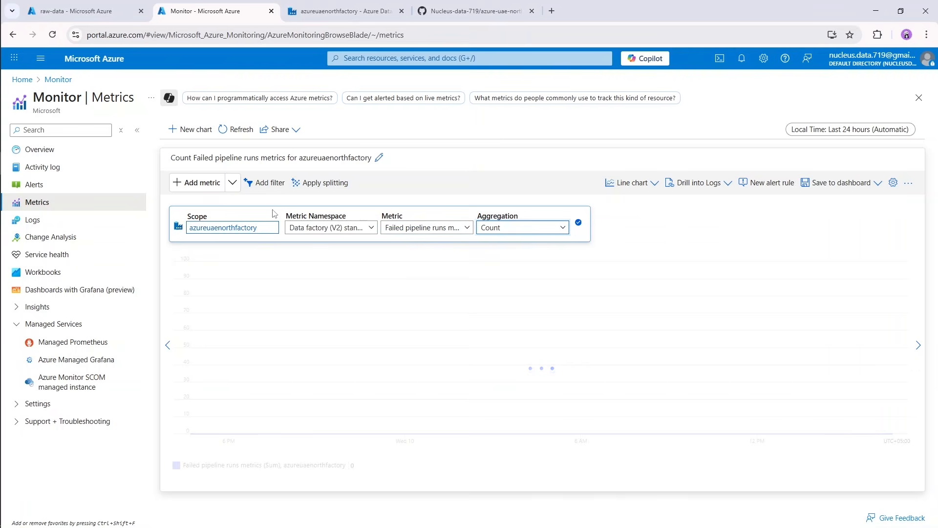
Add a second metric to the chart, Succeeded pipeline runs metrics, with Count aggregation.
click(209, 188)
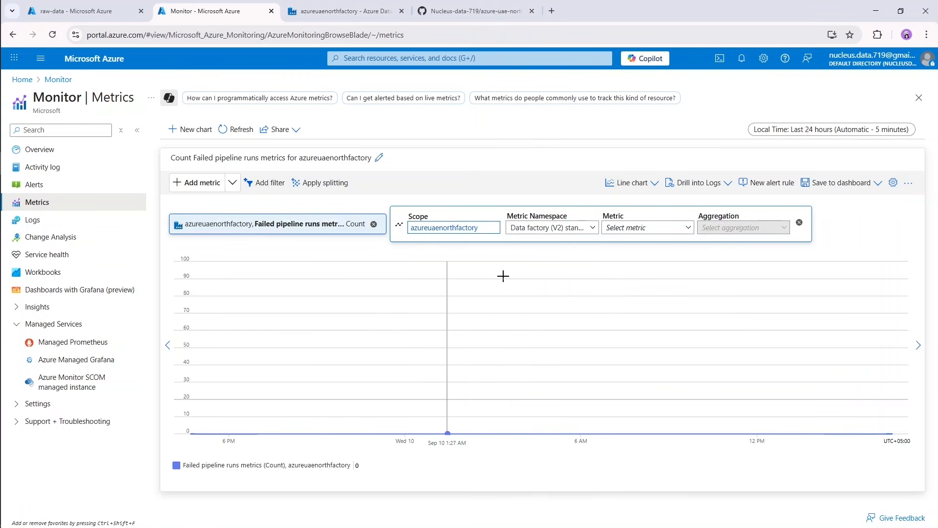
click(665, 229)
scroll(679, 286, down, 5)
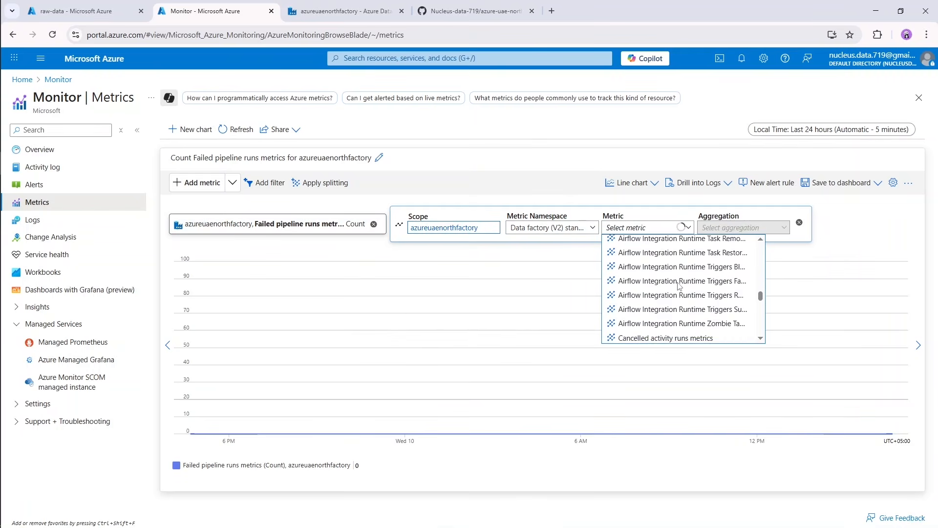
scroll(679, 286, down, 4)
scroll(679, 286, up, 3)
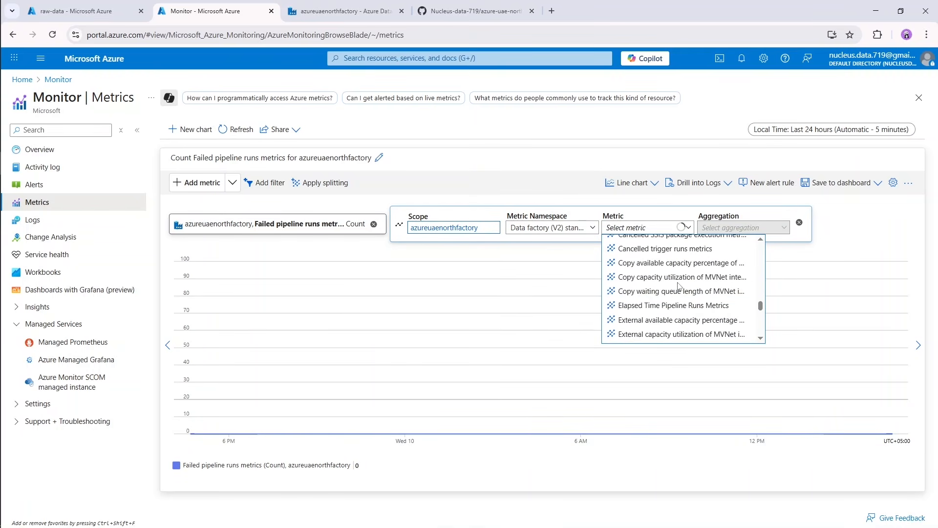
mouse_move(668, 279)
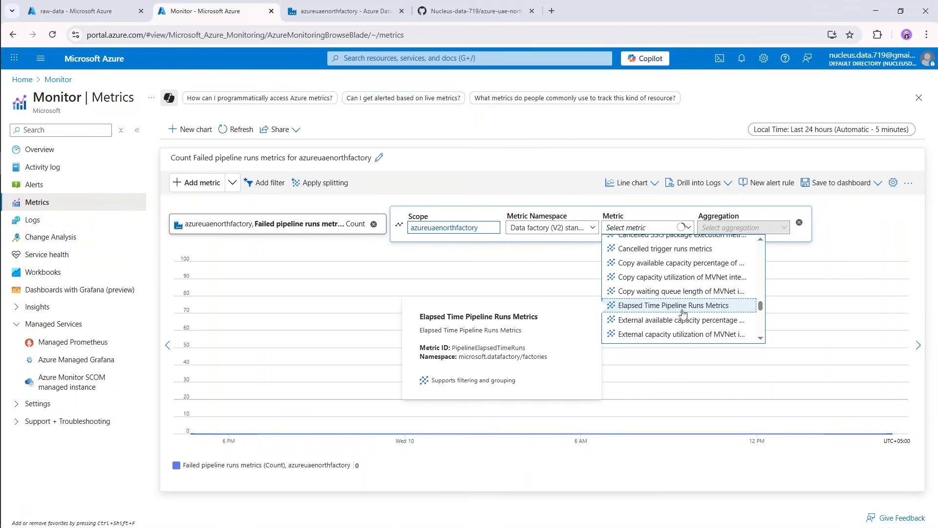
scroll(683, 312, down, 4)
scroll(685, 315, down, 3)
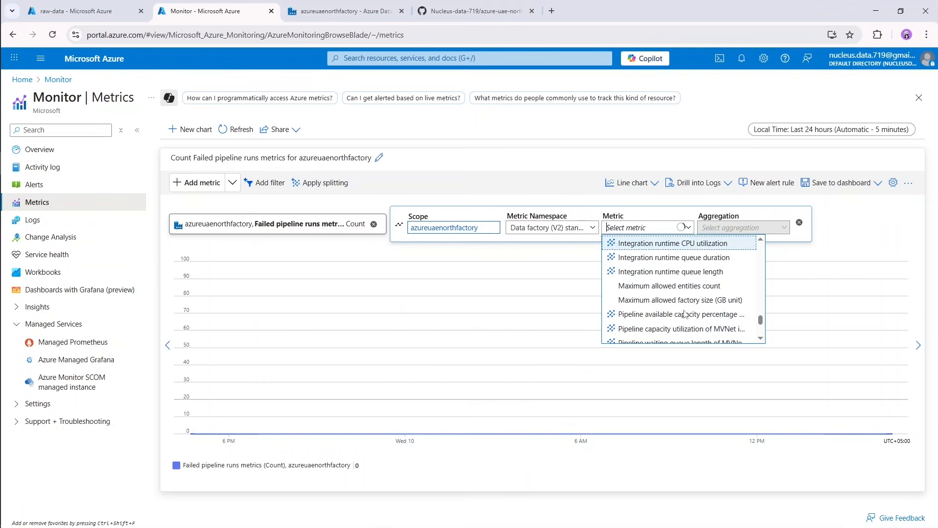
scroll(687, 312, down, 3)
click(689, 311)
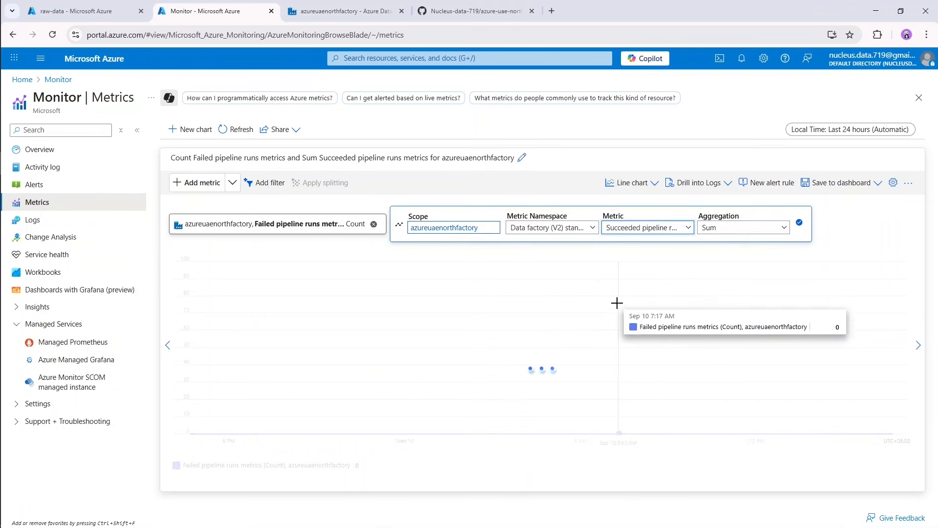
click(762, 227)
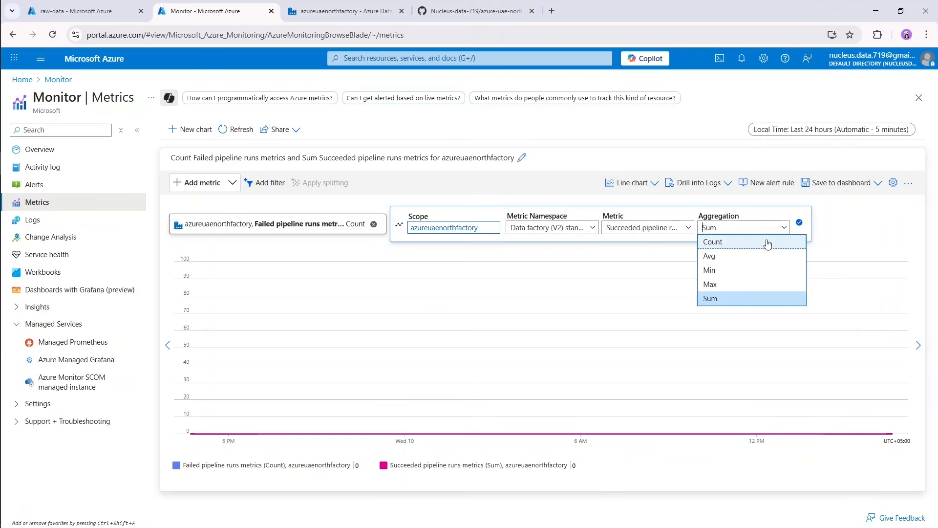
click(723, 245)
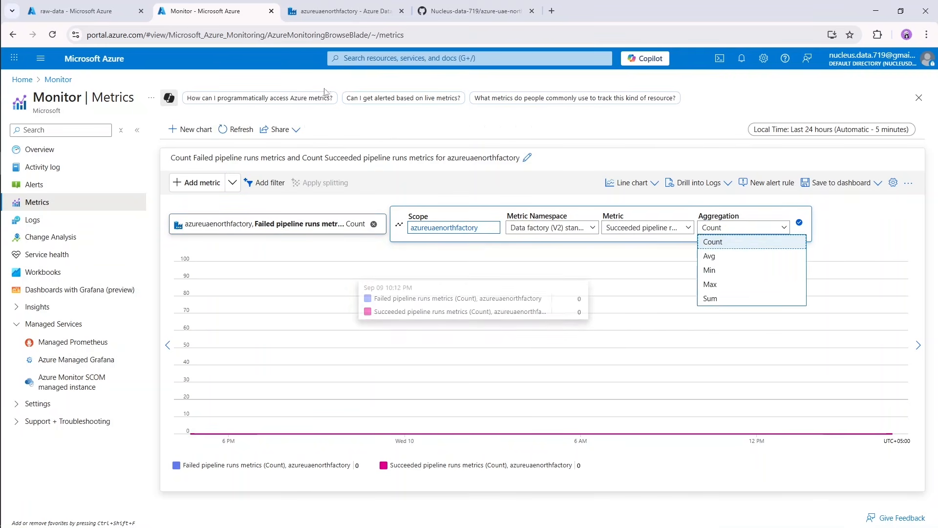
Switch to the Data Factory browser tab, validate onPremtoCloudPipeline and close the validation output.
click(345, 11)
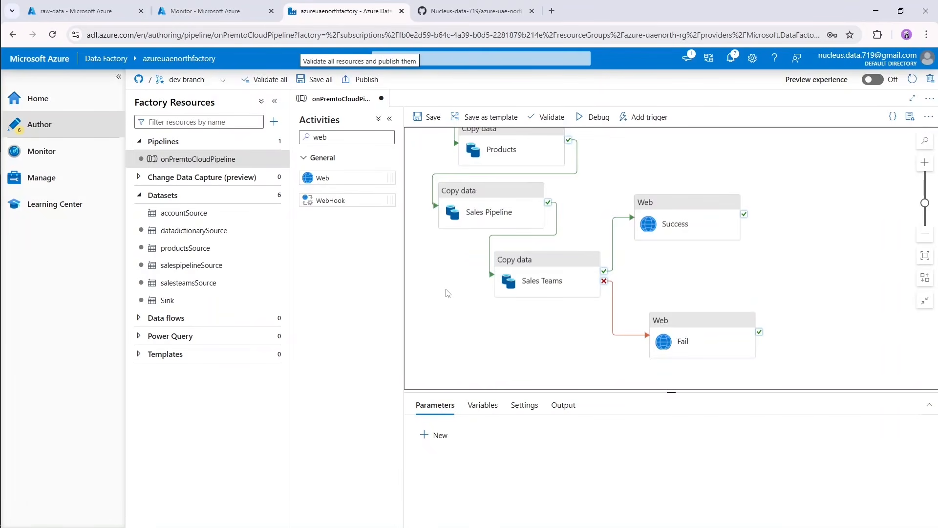
click(547, 118)
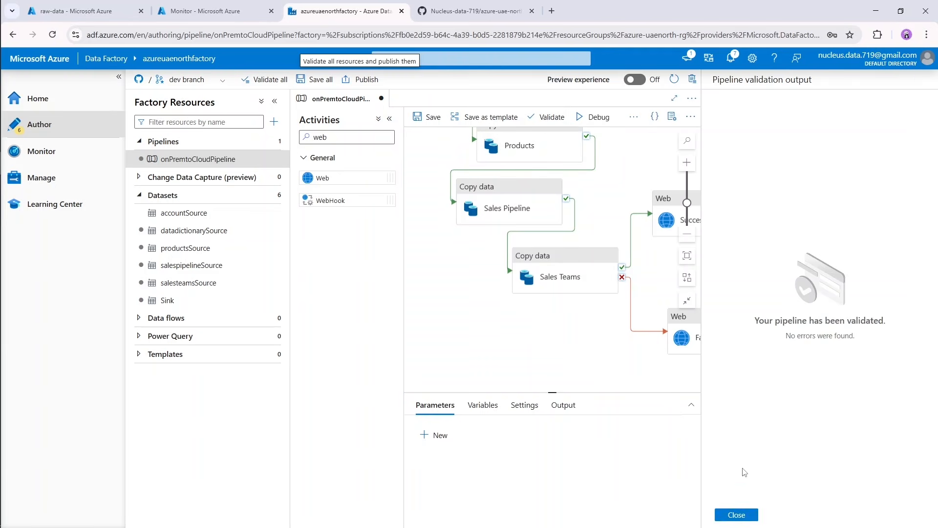
click(737, 515)
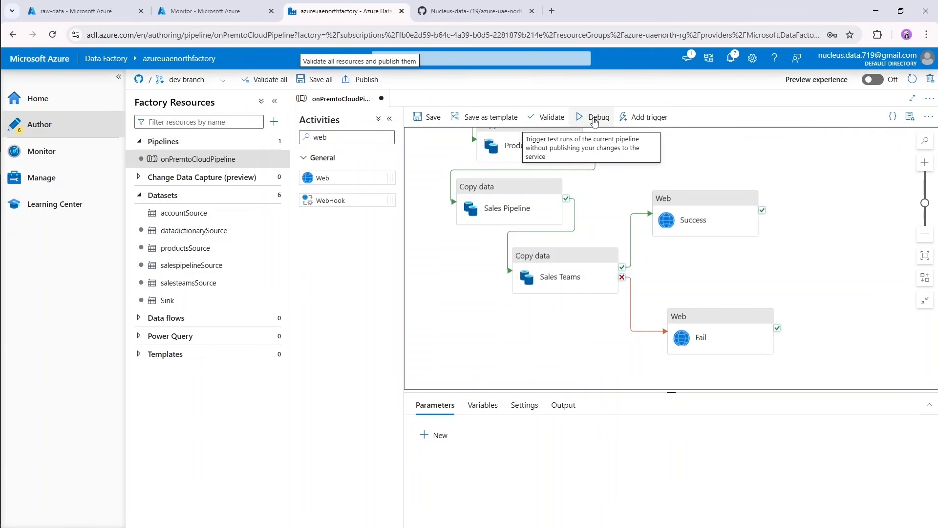
Start a new trigger for the pipeline and name it "trigger".
click(645, 119)
click(635, 154)
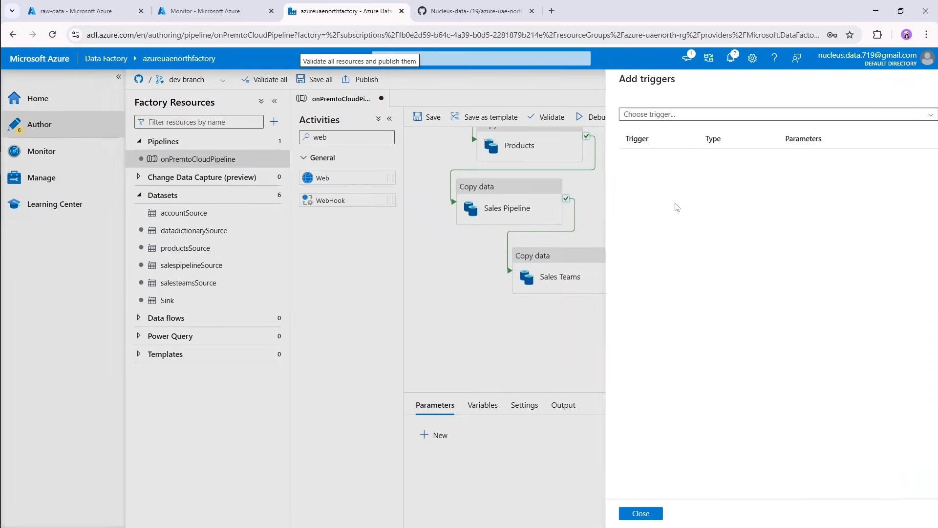
click(697, 119)
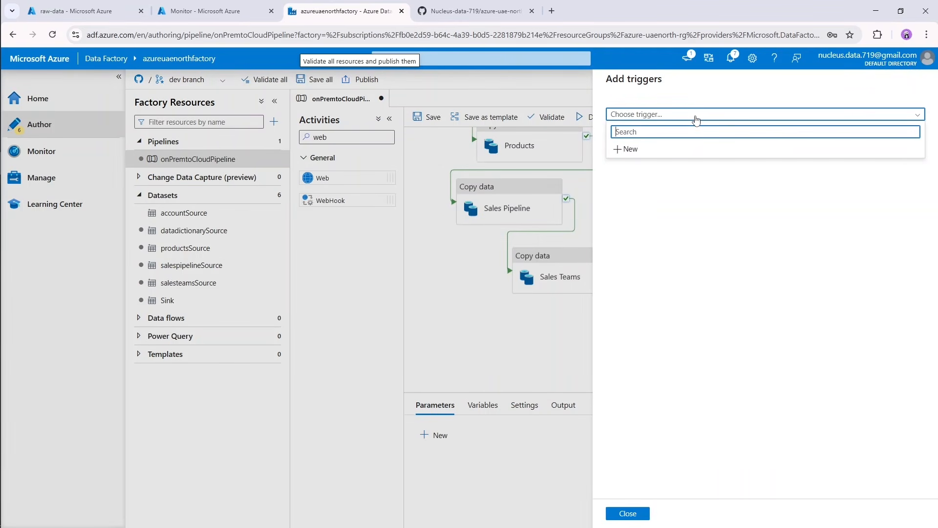
click(625, 147)
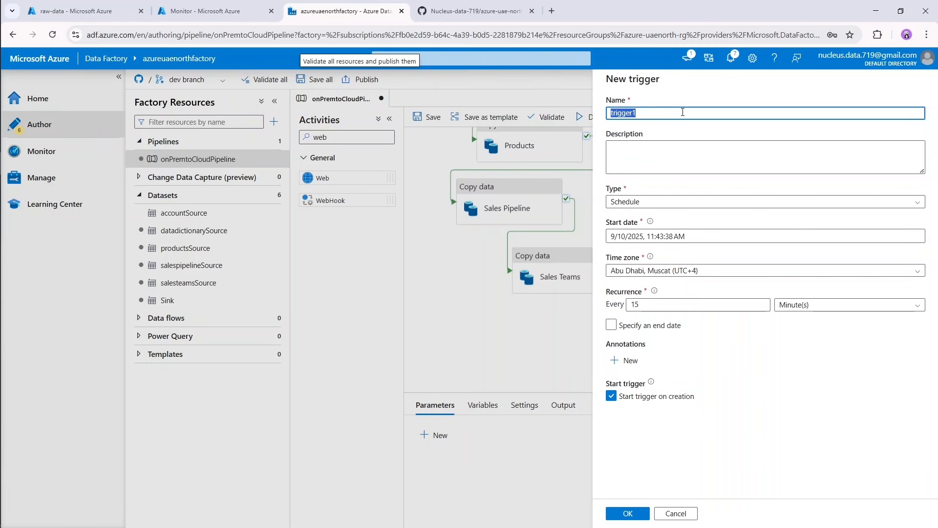
text(trigger)
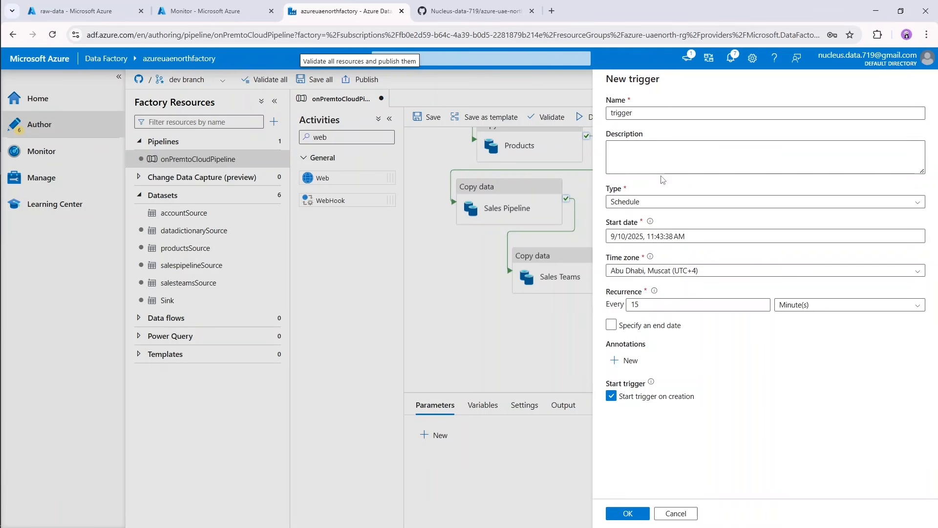
Review the available trigger types and select Schedule for the new trigger.
click(642, 206)
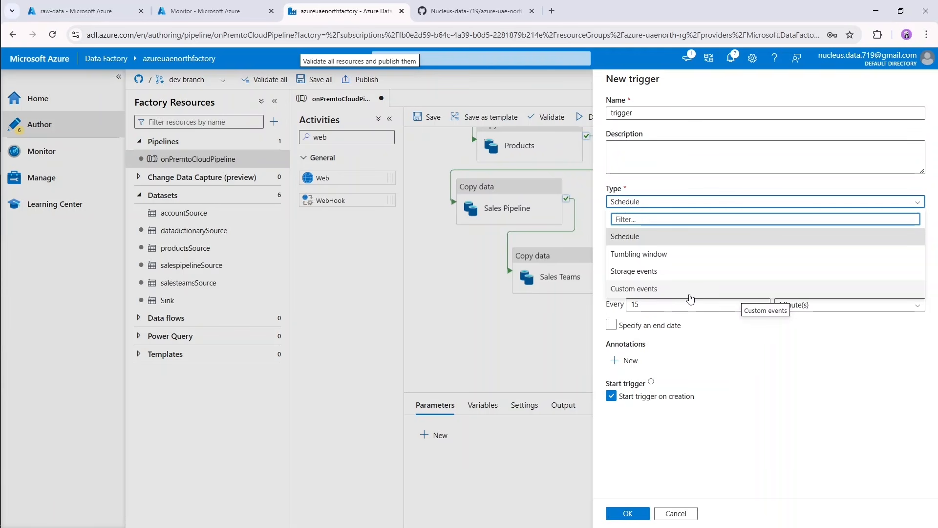
click(767, 379)
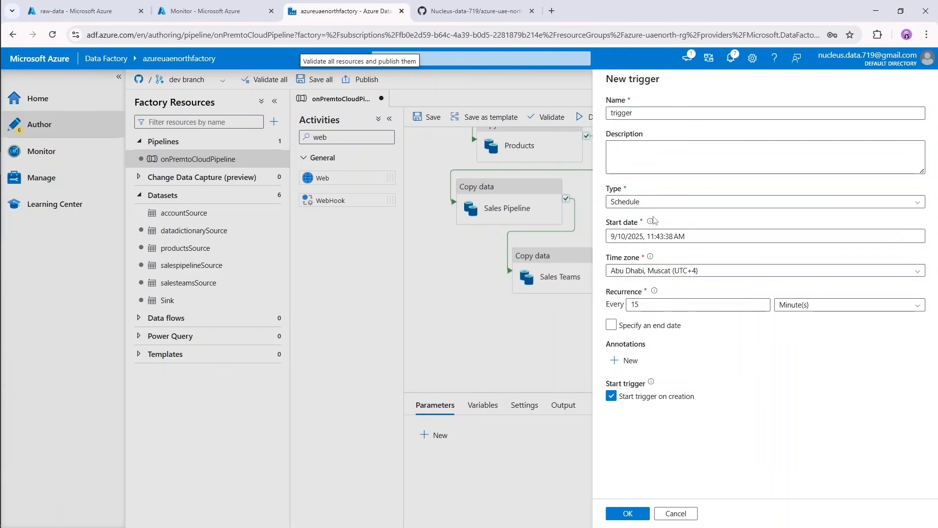
click(674, 201)
click(697, 233)
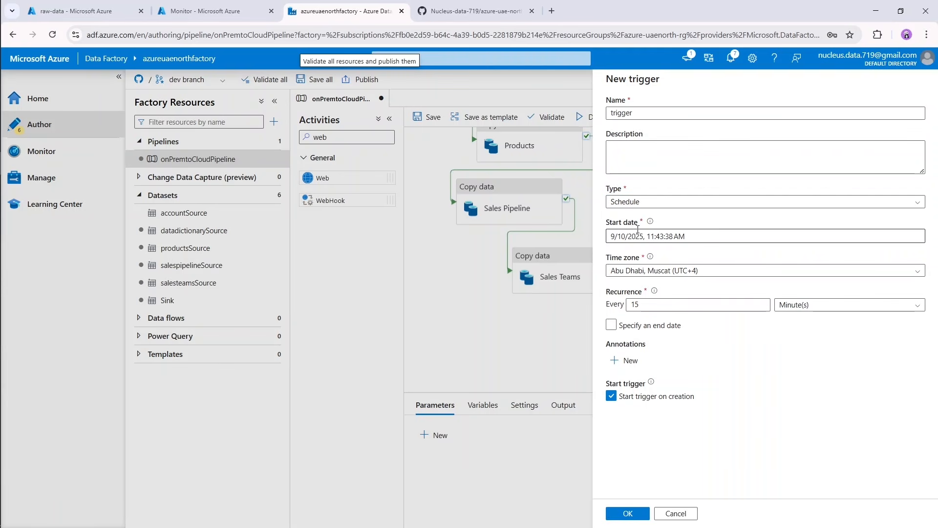
Set the new trigger's start date to 9/10/2025 at 3:55:00 PM.
click(674, 238)
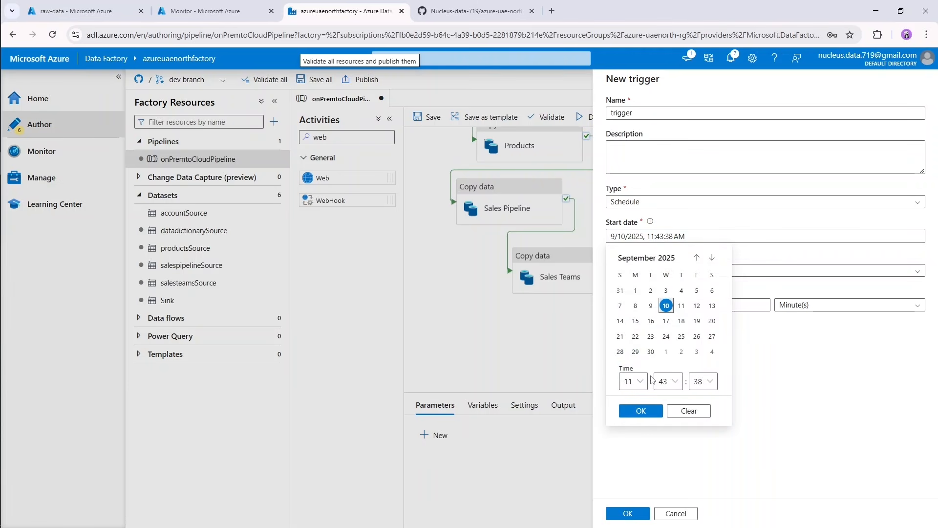
click(634, 382)
scroll(638, 298, down, 3)
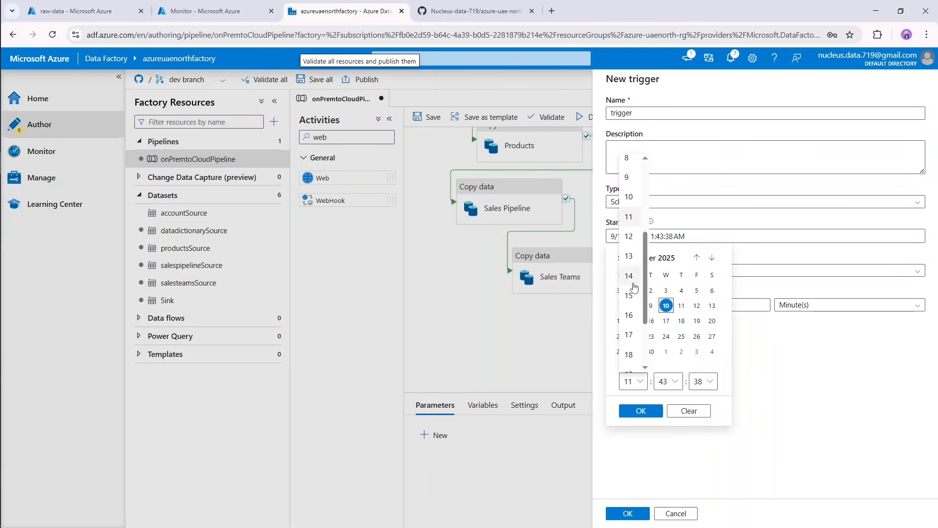
click(630, 296)
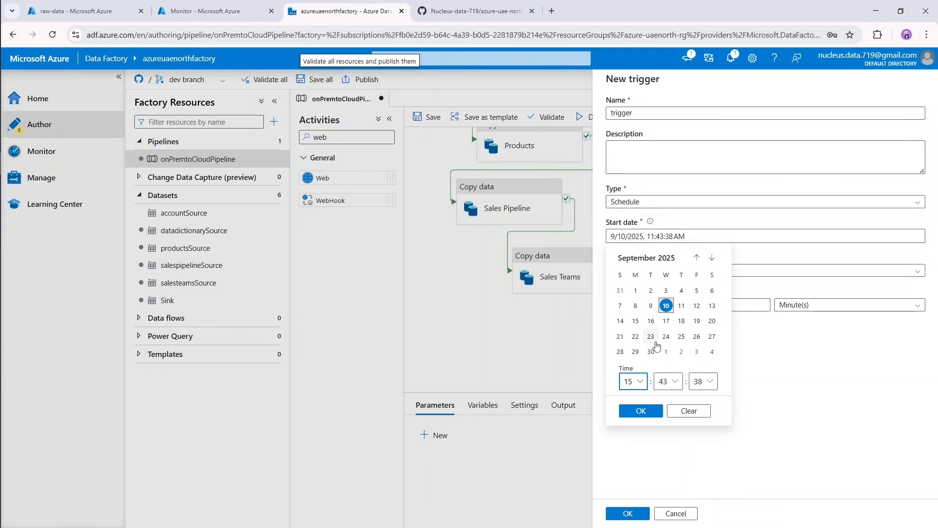
click(667, 382)
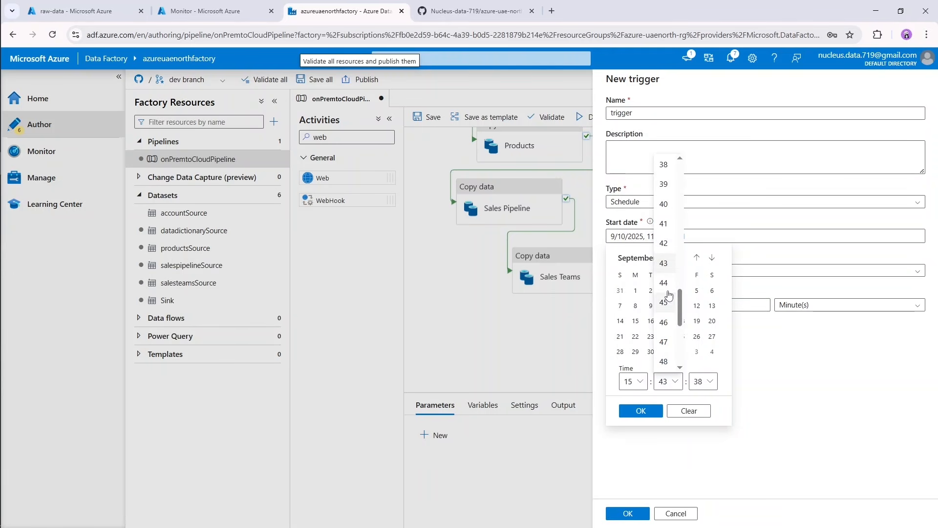
scroll(669, 340, down, 3)
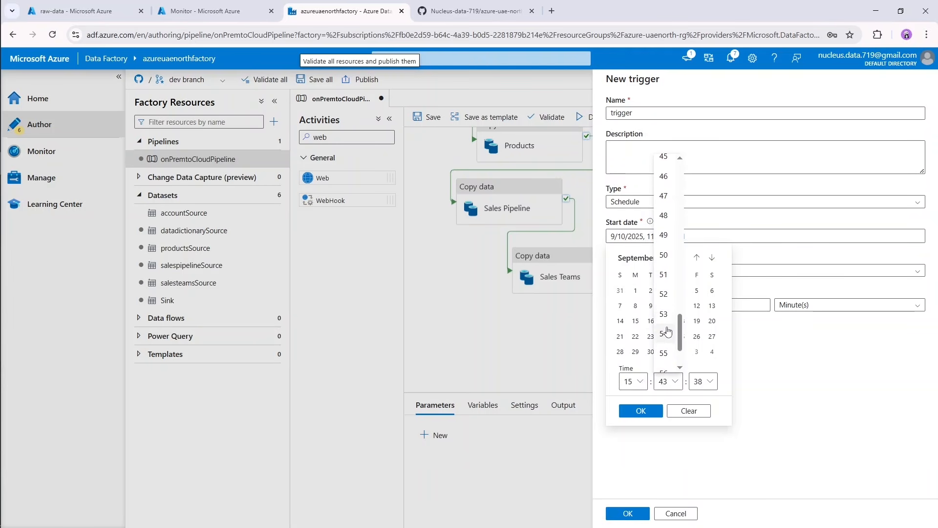
click(665, 353)
click(712, 386)
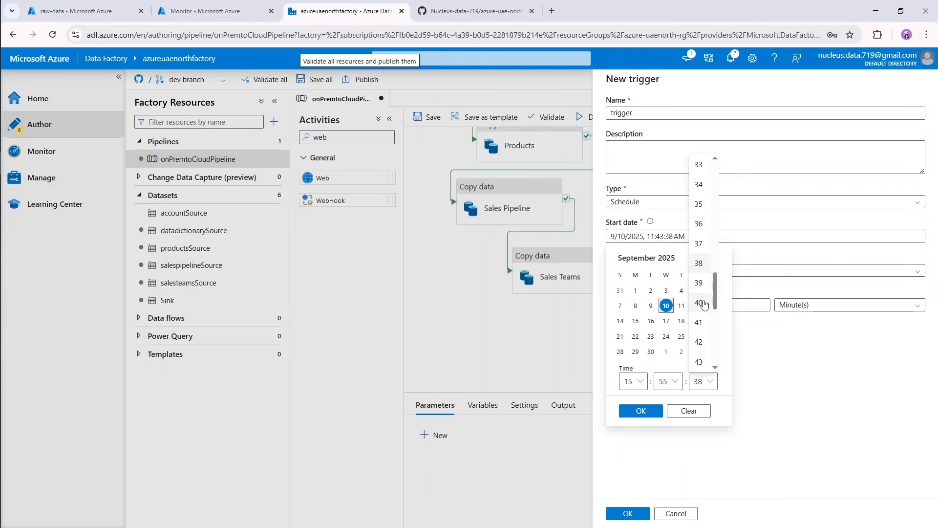
scroll(698, 313, up, 8)
scroll(697, 254, up, 3)
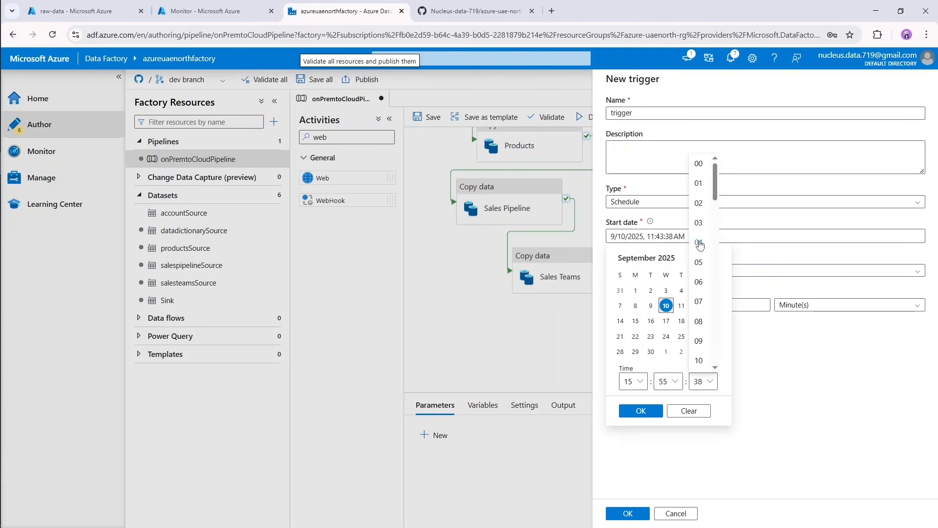
click(700, 166)
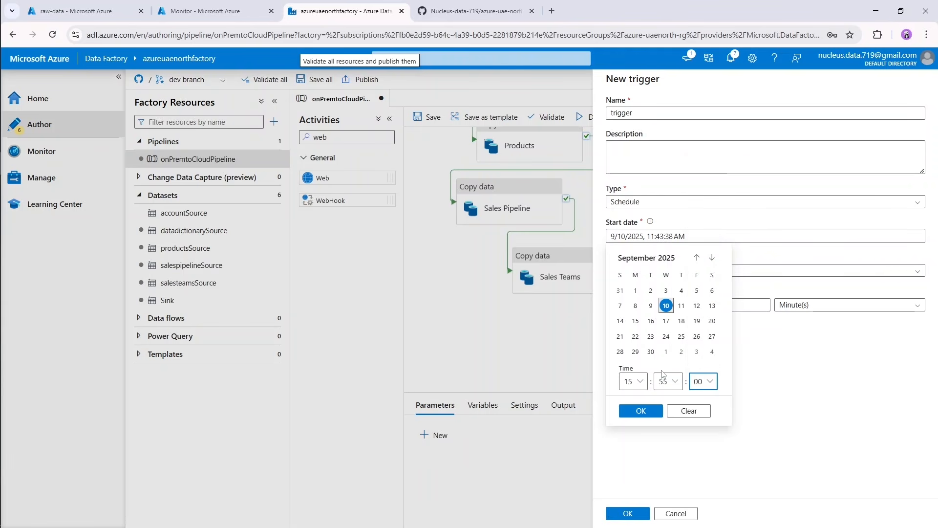
click(641, 411)
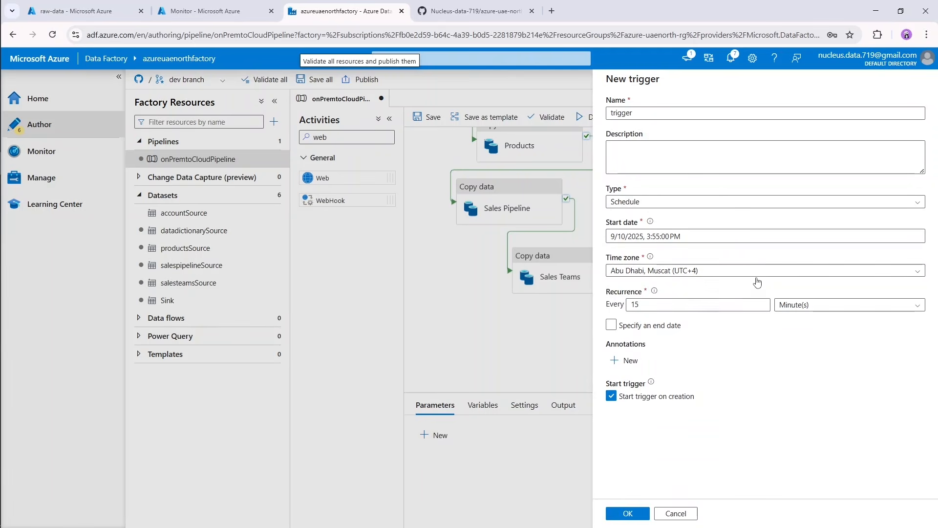
Set the trigger's recurrence to every 15 hours and save the trigger to the pipeline.
click(800, 306)
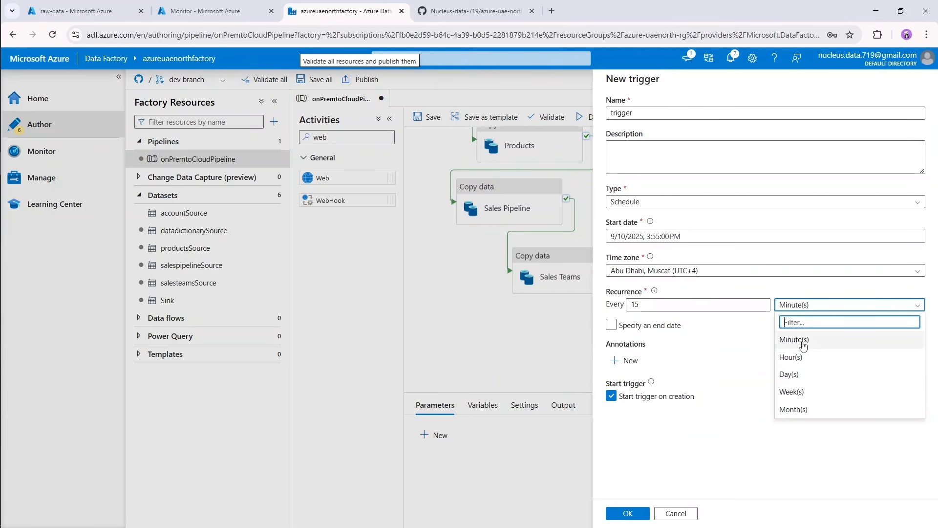
click(799, 361)
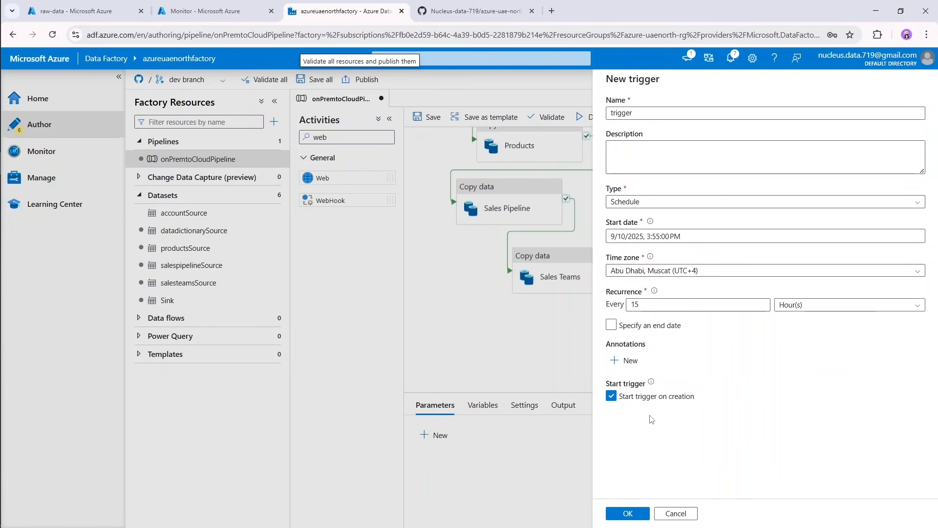
click(638, 515)
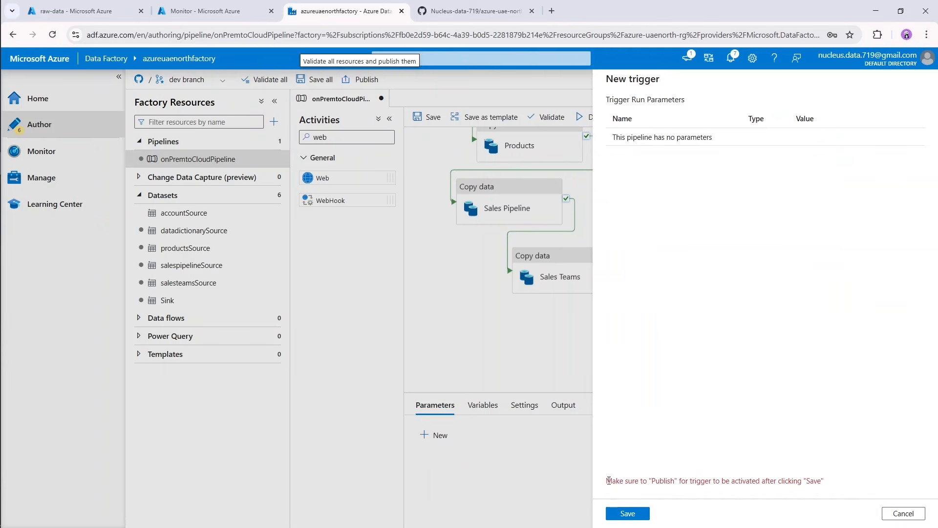
drag(608, 481, 833, 486)
click(771, 443)
click(628, 513)
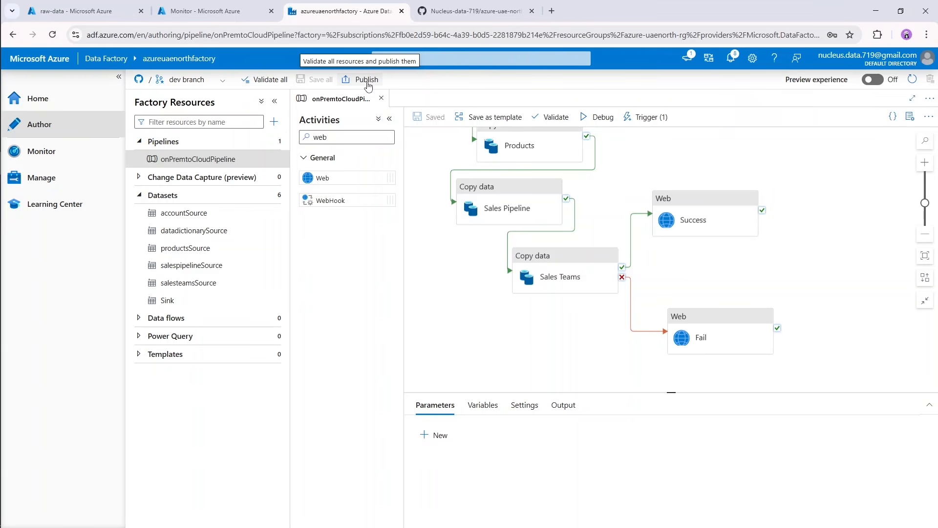
Publish all pending changes, including the pipeline, datasets, linked services and trigger, and enlarge the pipeline canvas.
click(369, 84)
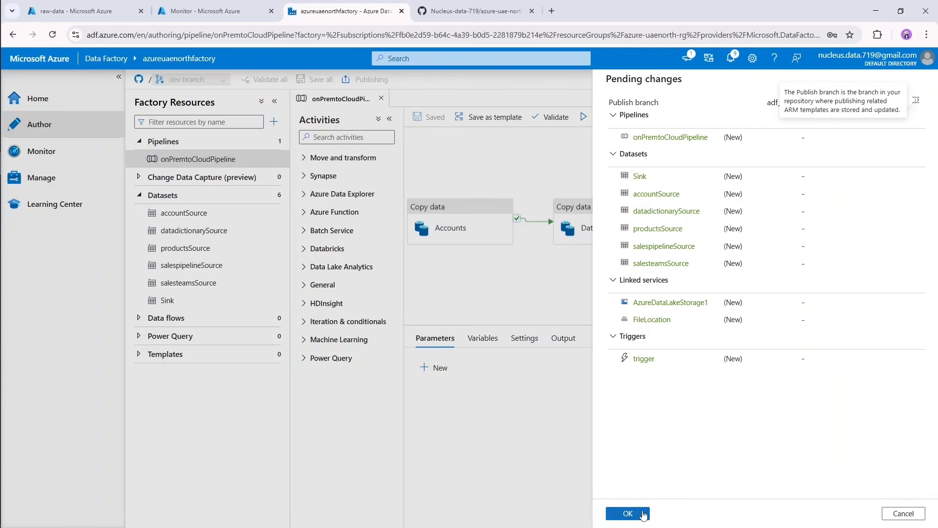
click(628, 513)
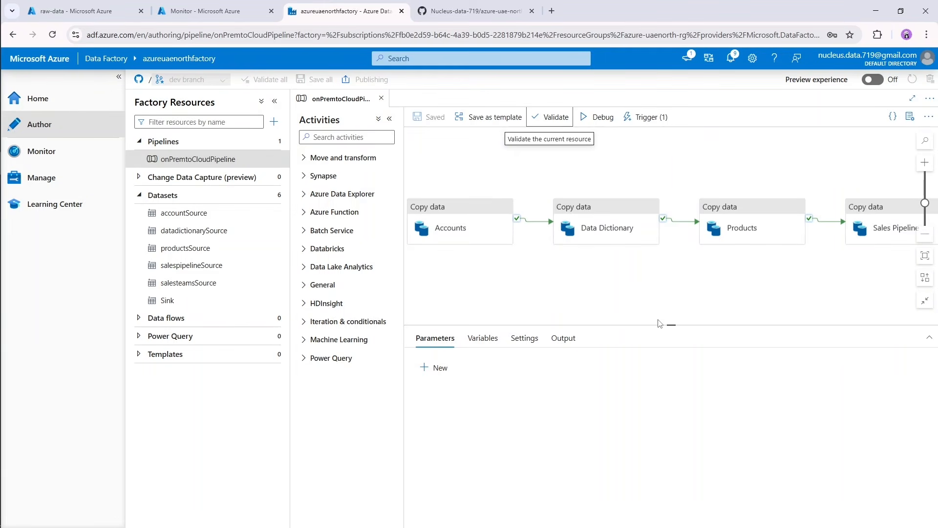
click(650, 310)
drag(671, 324, 672, 410)
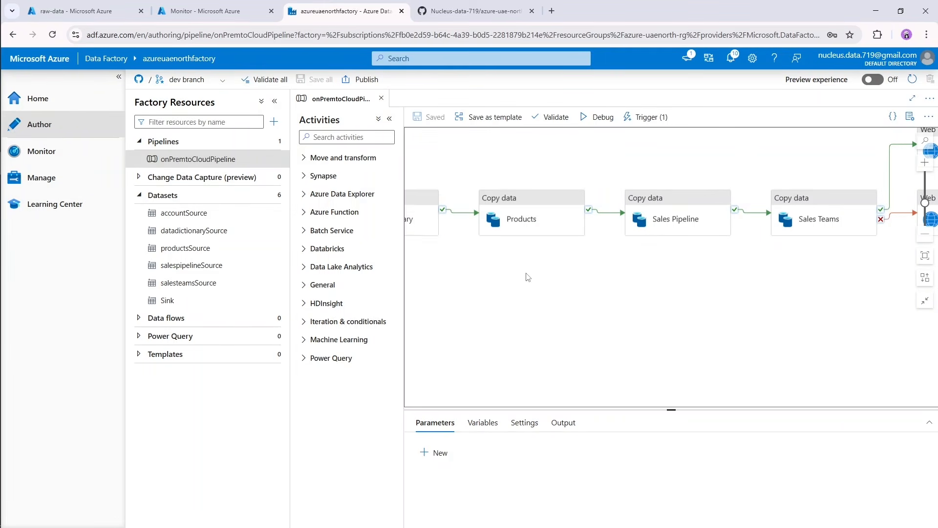
Open the triggered run of onPremtoCloudPipeline in Data Factory monitoring and inspect the status of its activities.
click(44, 151)
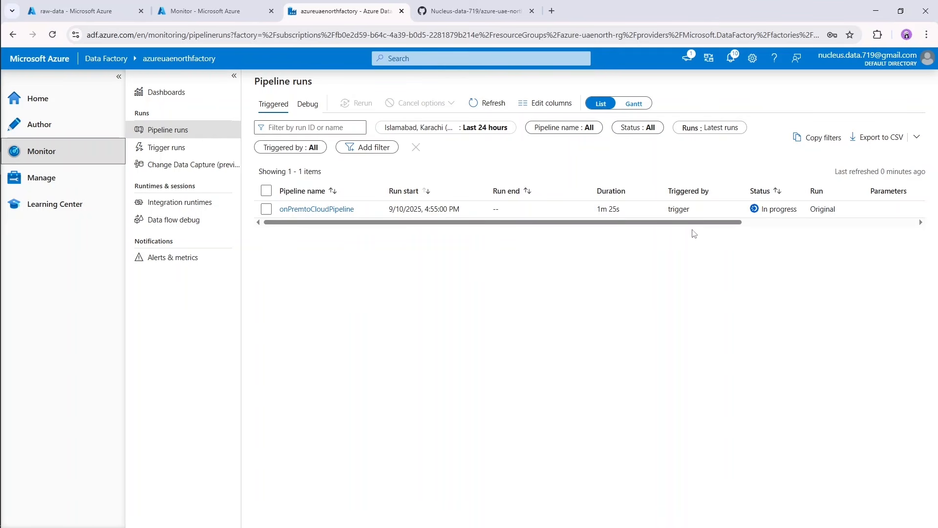
click(312, 209)
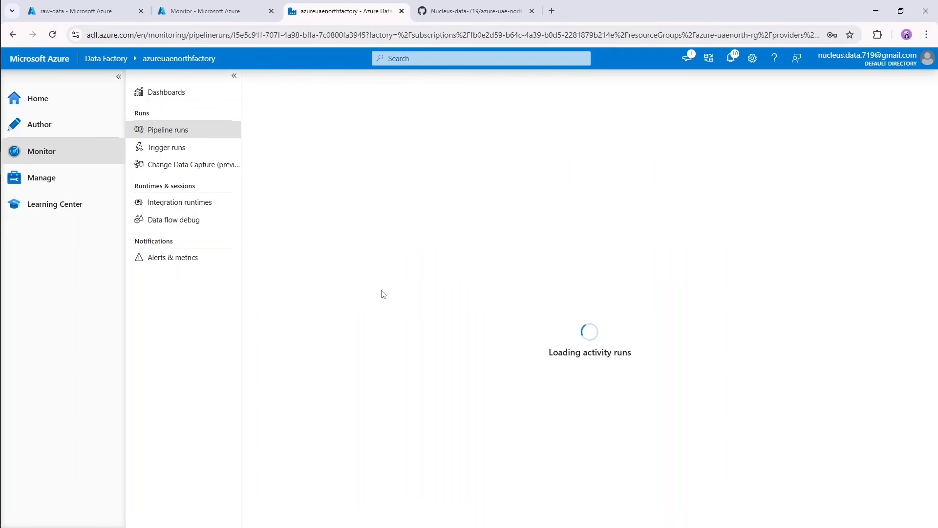
drag(594, 264, 468, 268)
drag(648, 266, 484, 271)
drag(645, 284, 522, 304)
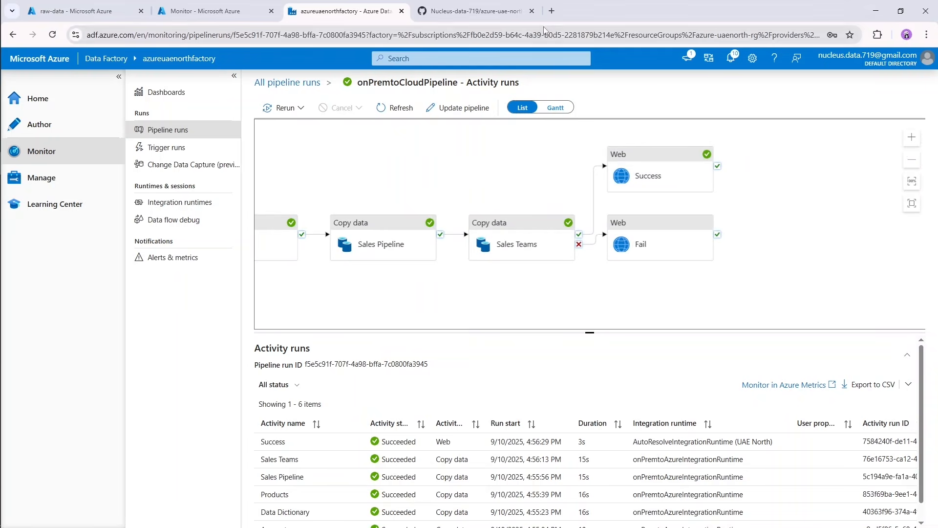
Open Gmail in a new browser tab and read the pipeline details in the Pipeline Run Report email.
click(552, 11)
text(g)
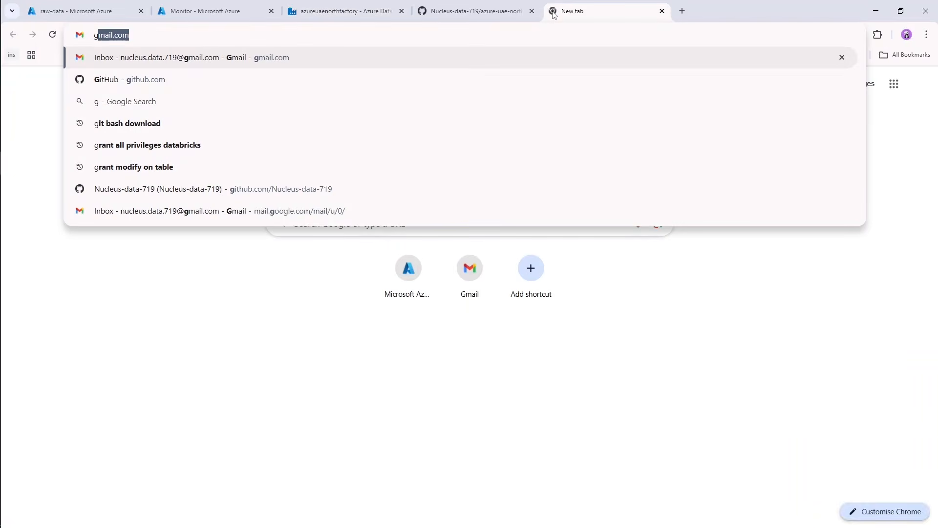
key(Return)
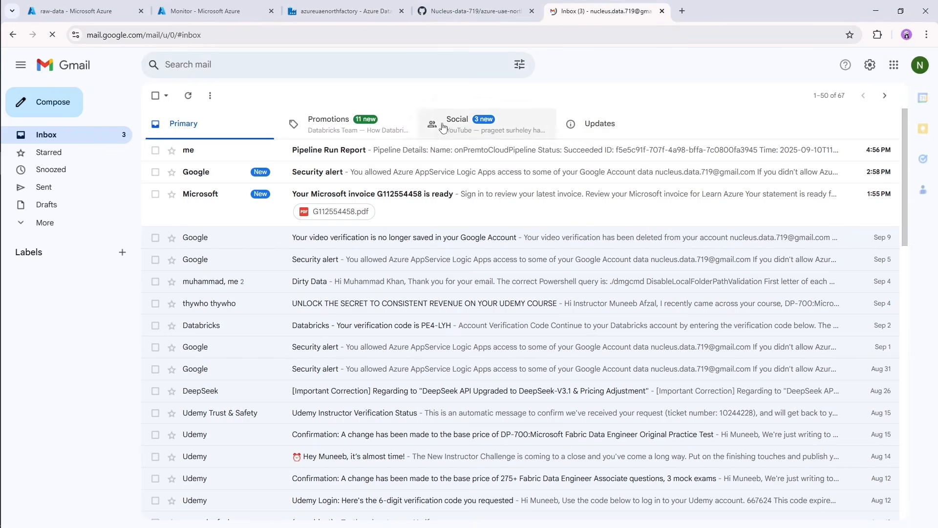
click(281, 155)
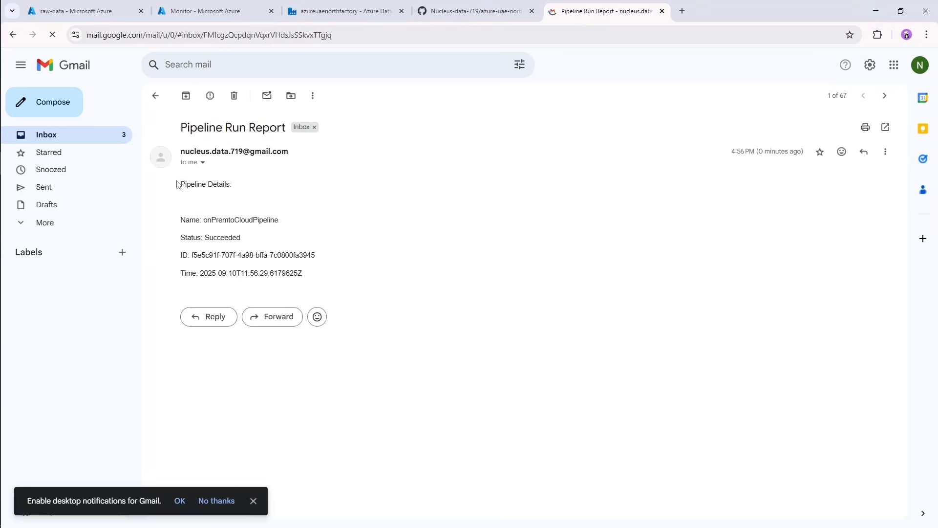
drag(178, 184, 314, 281)
click(272, 281)
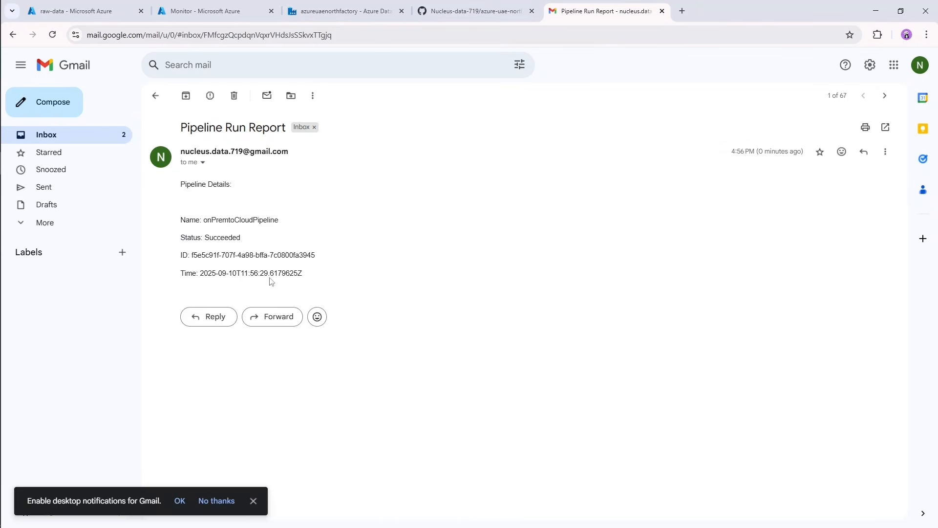
drag(180, 223, 278, 227)
click(290, 229)
Switch to the Azure Monitor metrics tab and set the pipeline runs chart's time range to Last 30 minutes.
click(342, 11)
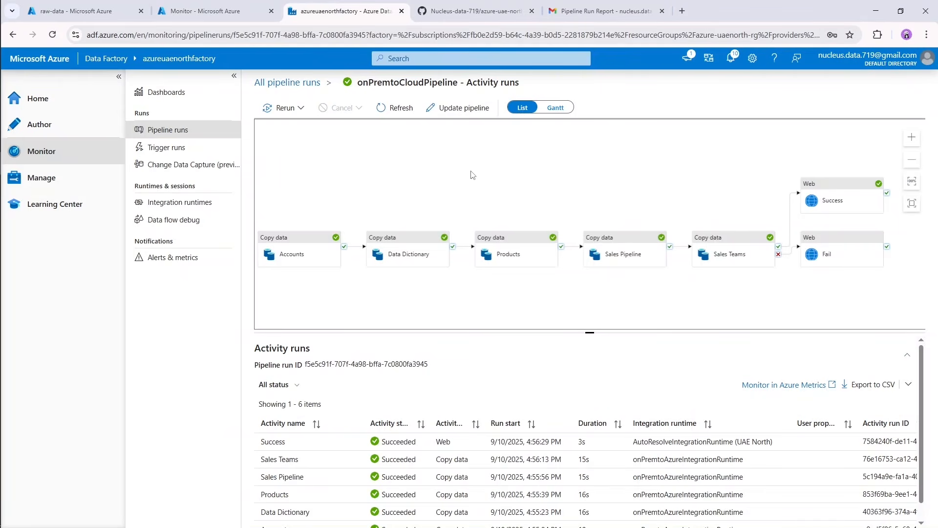
click(205, 11)
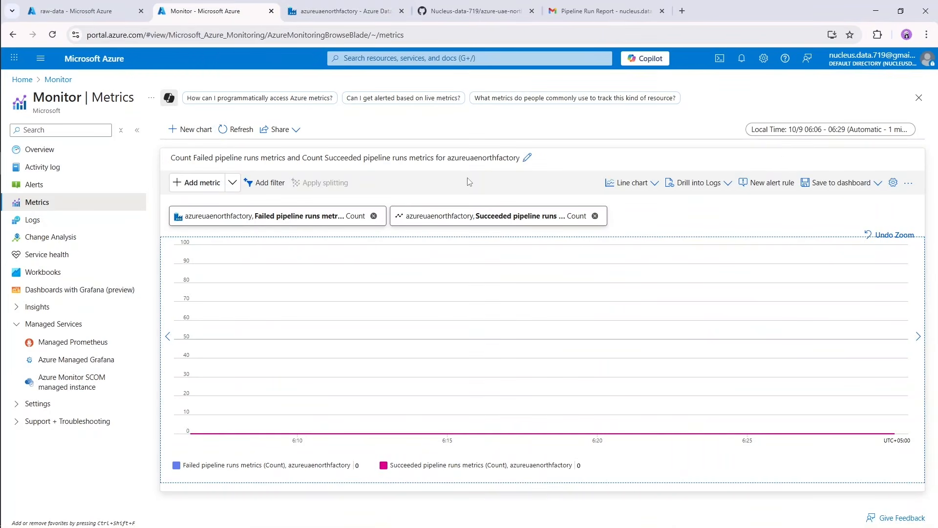
click(812, 130)
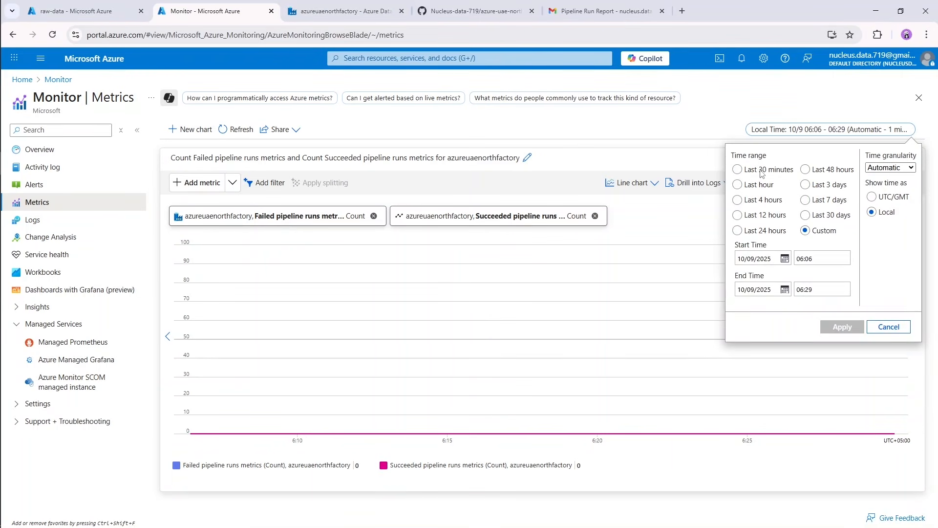
click(761, 171)
click(846, 261)
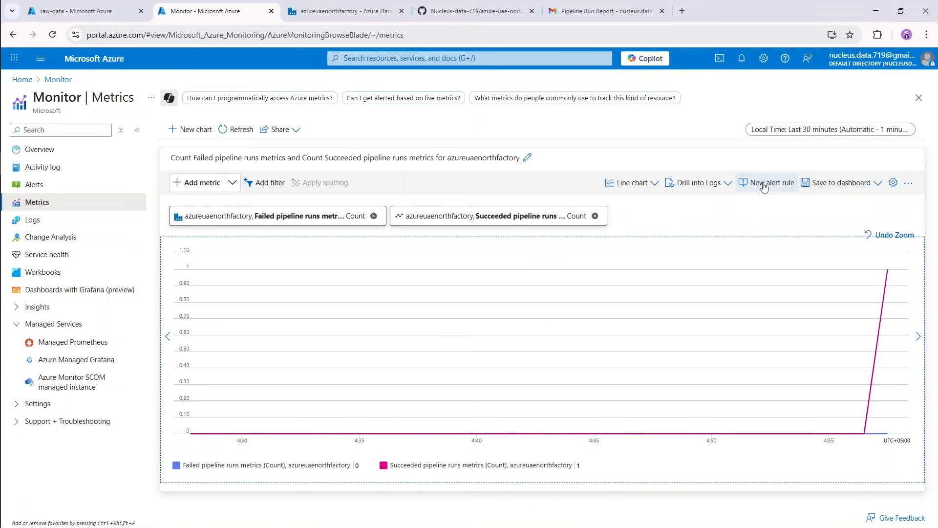
click(876, 184)
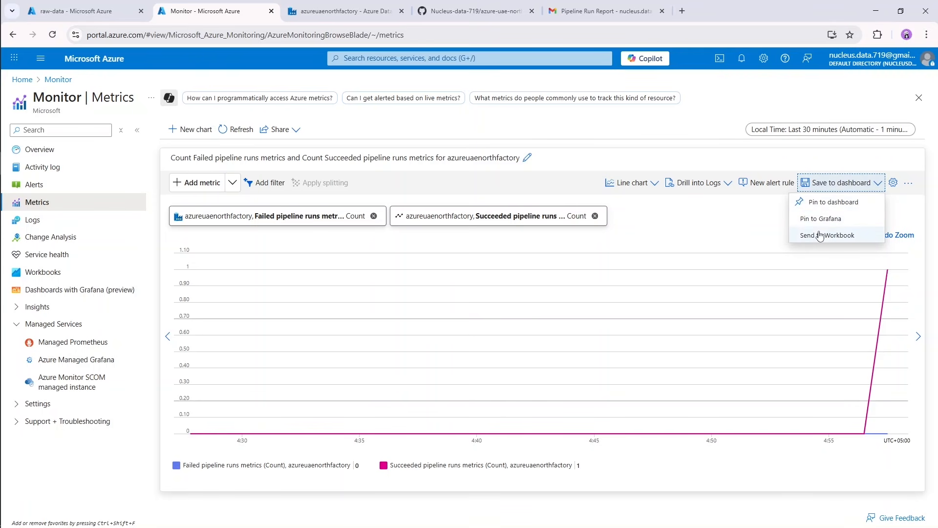
click(703, 334)
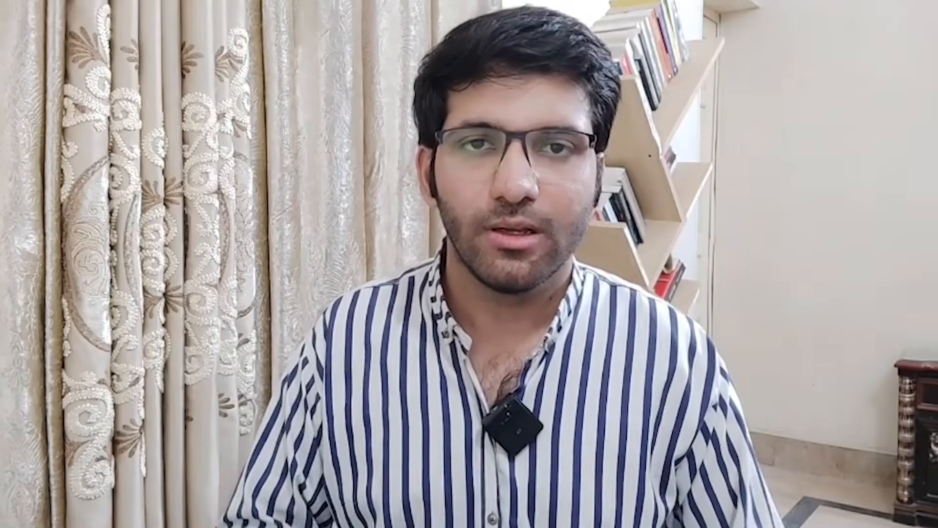
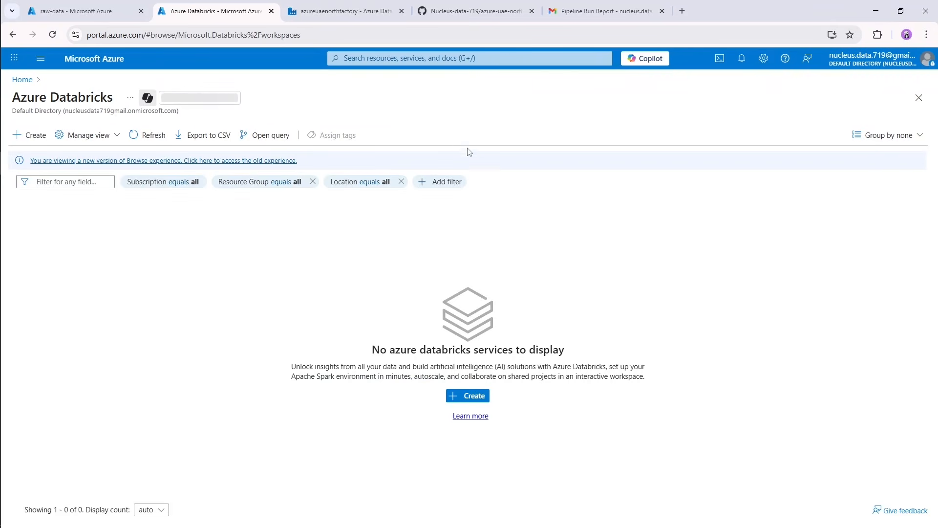
Start an Azure Databricks workspace named azureuaenorthdatabricks in resource group azure-uaenorth-rg with the Standard (Apache Spark, Secure with Microsoft Entra ID) pricing tier.
click(33, 136)
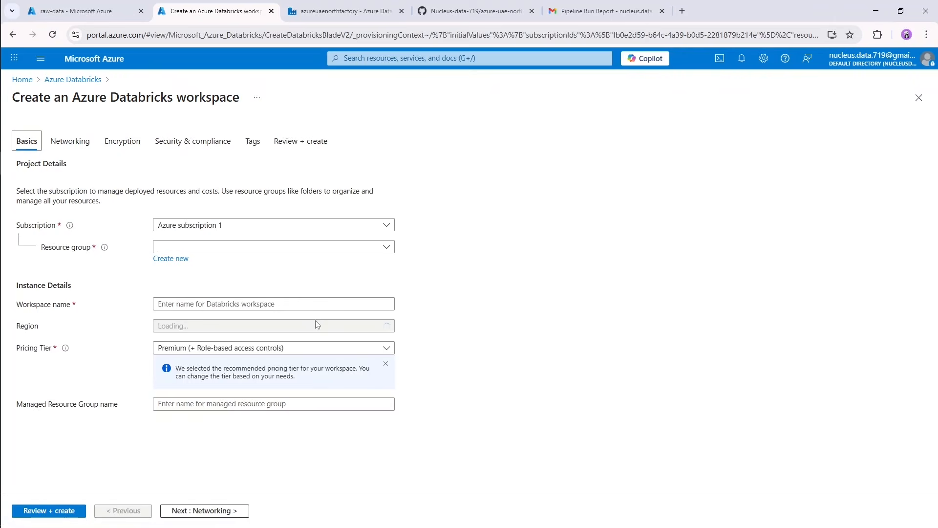
click(336, 249)
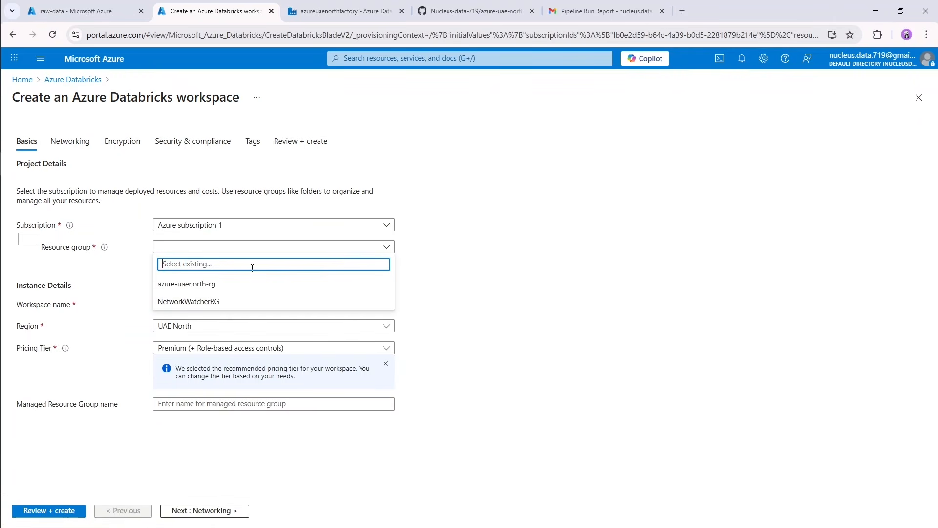
click(195, 285)
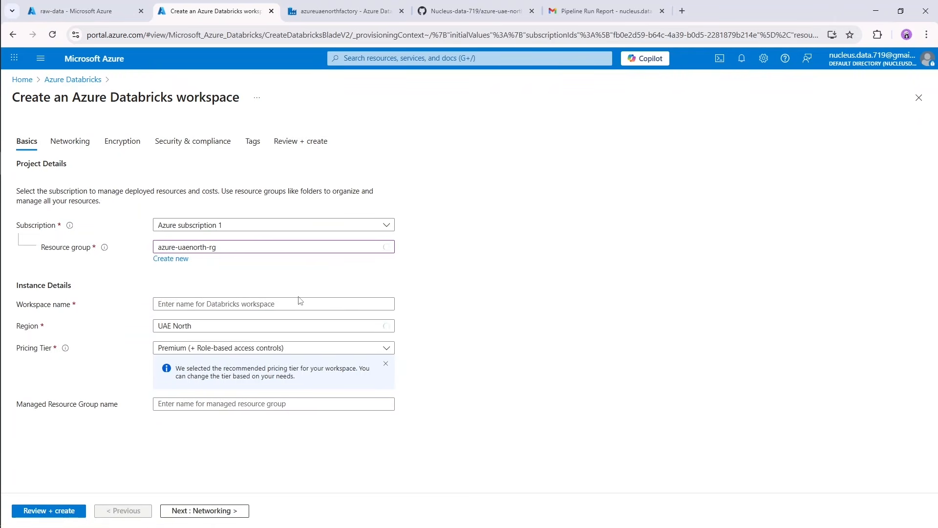
click(238, 304)
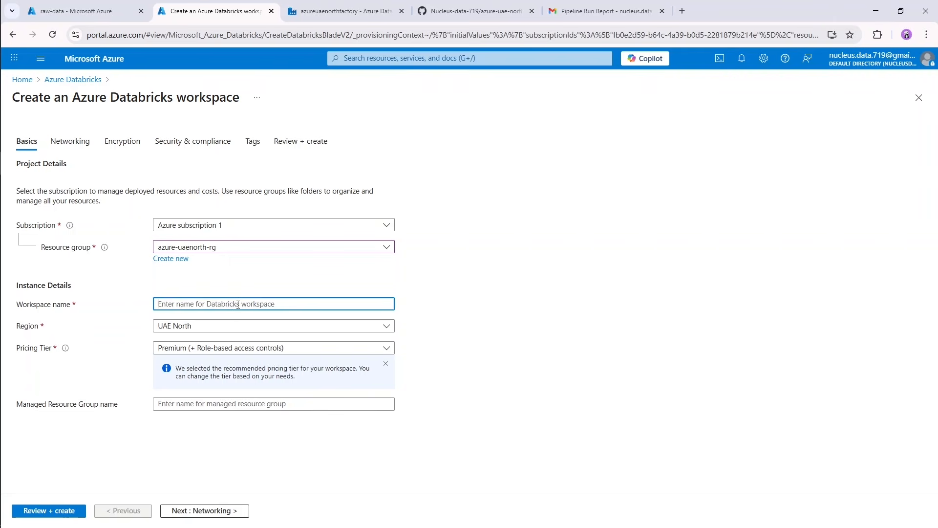
text(azureuaenorthdatabricks)
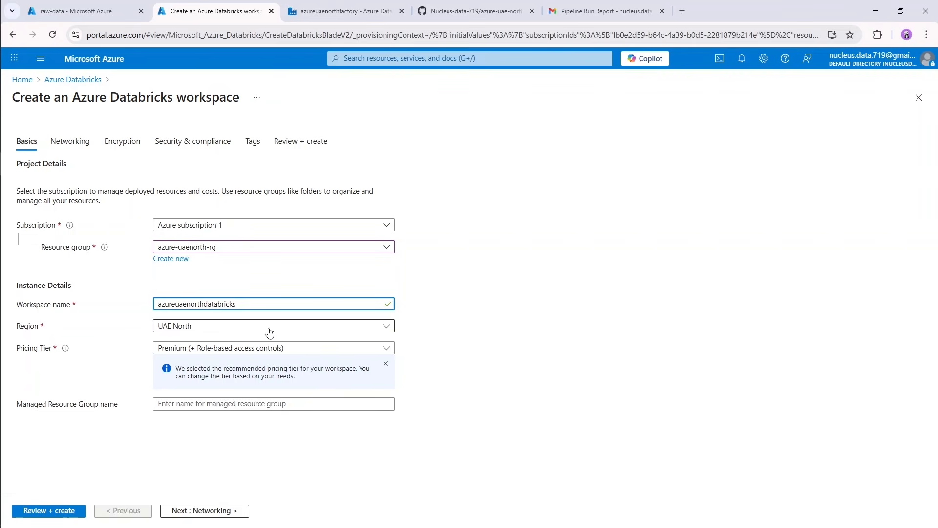
click(196, 349)
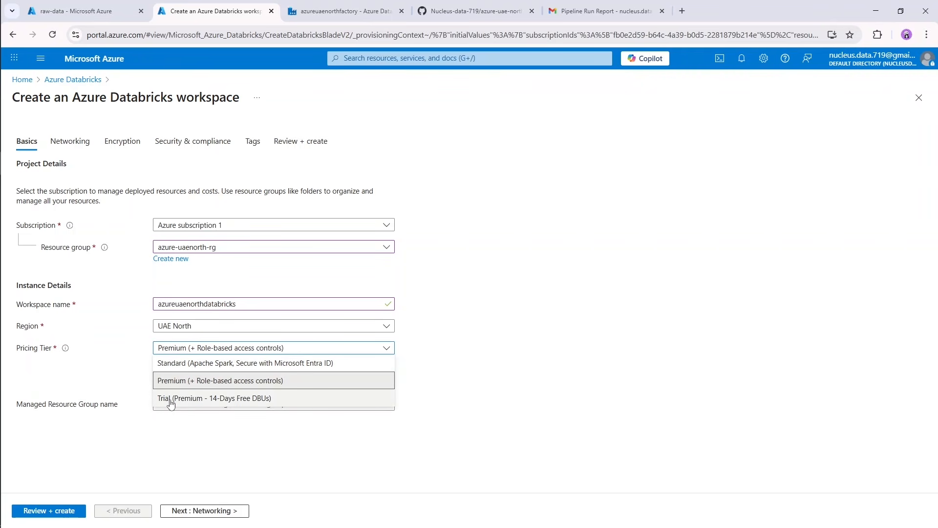
click(178, 367)
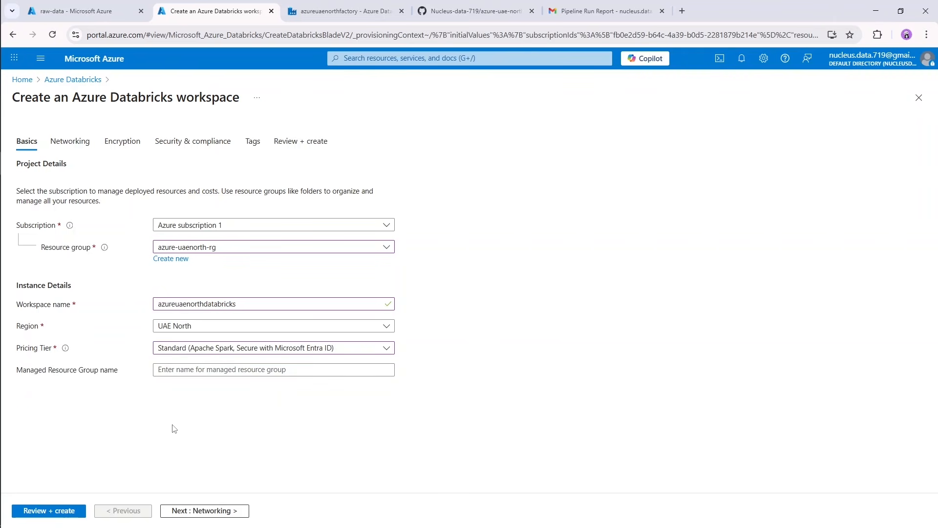
Go through the Databricks workspace's networking and encryption settings, examining Secure Cluster Connectivity, Managed Disks and Managed Services while keeping the defaults.
click(192, 512)
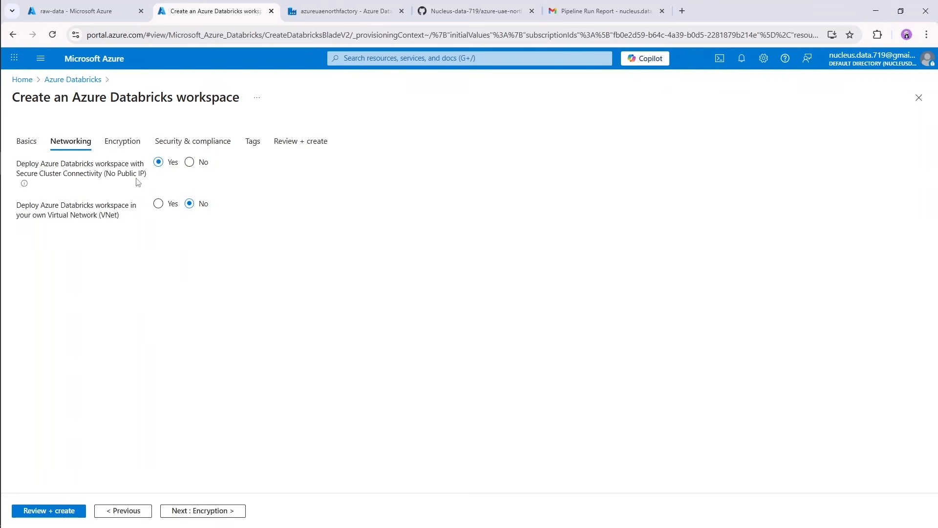
drag(17, 176, 104, 187)
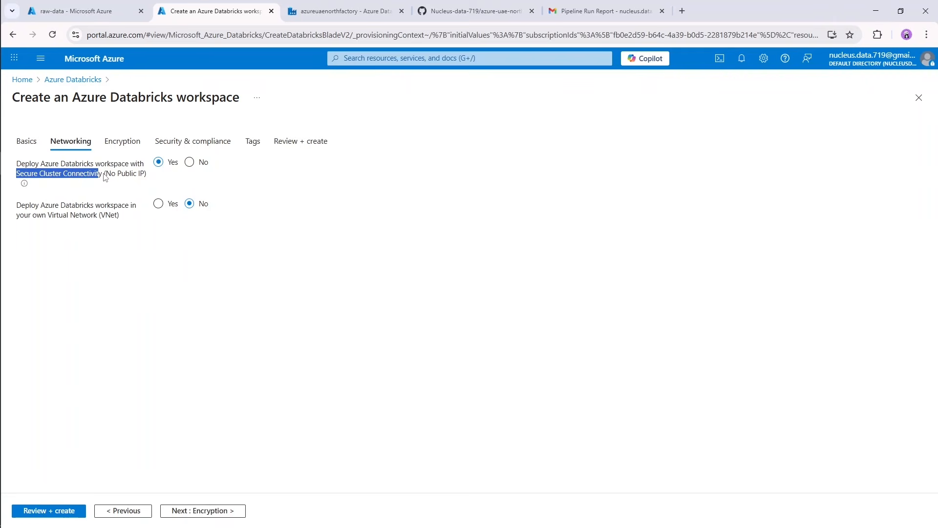
click(104, 175)
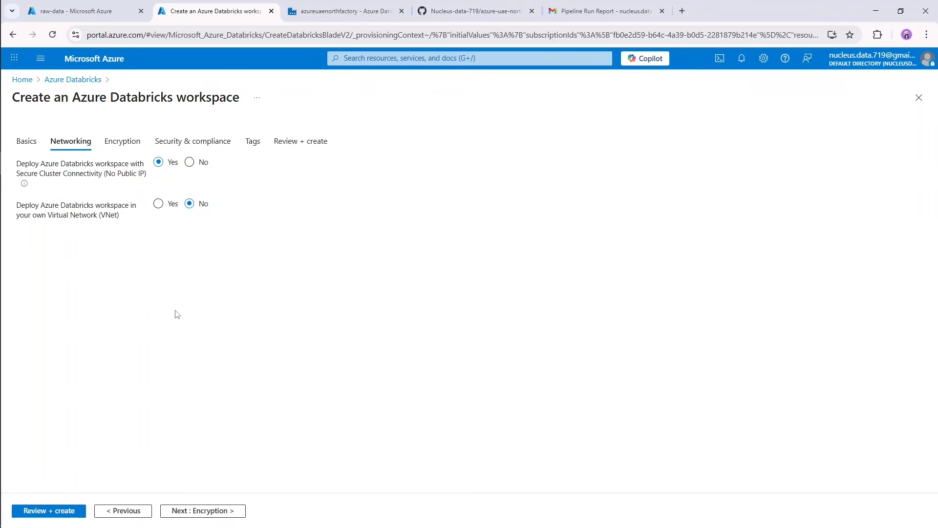
click(203, 511)
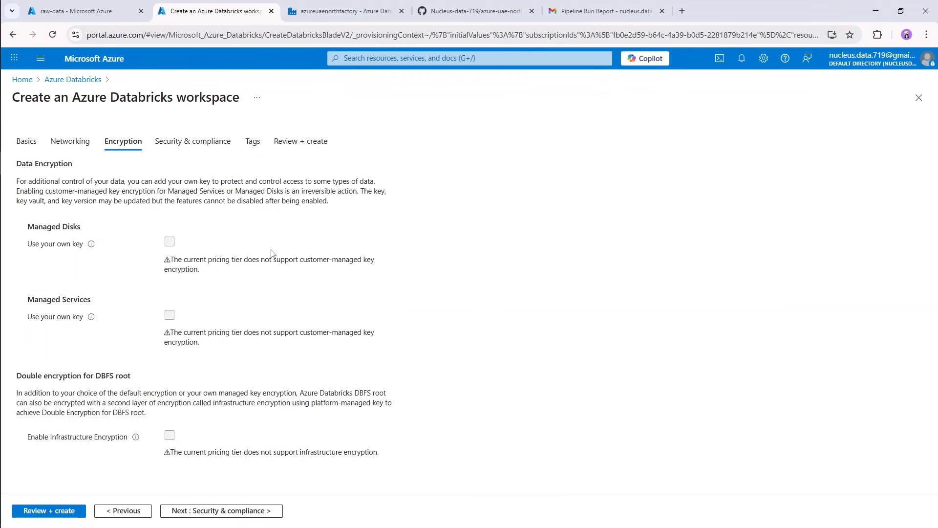
drag(26, 226, 101, 235)
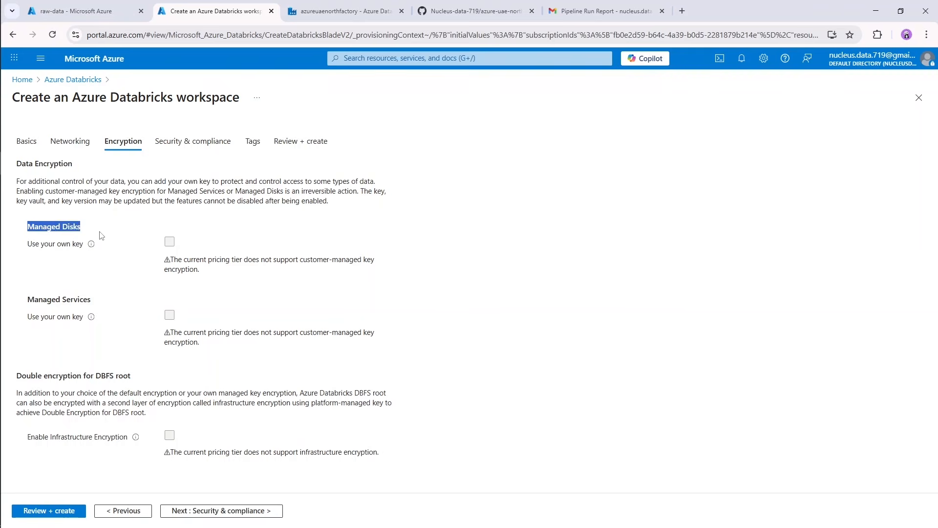
click(89, 272)
drag(28, 305, 101, 306)
click(116, 278)
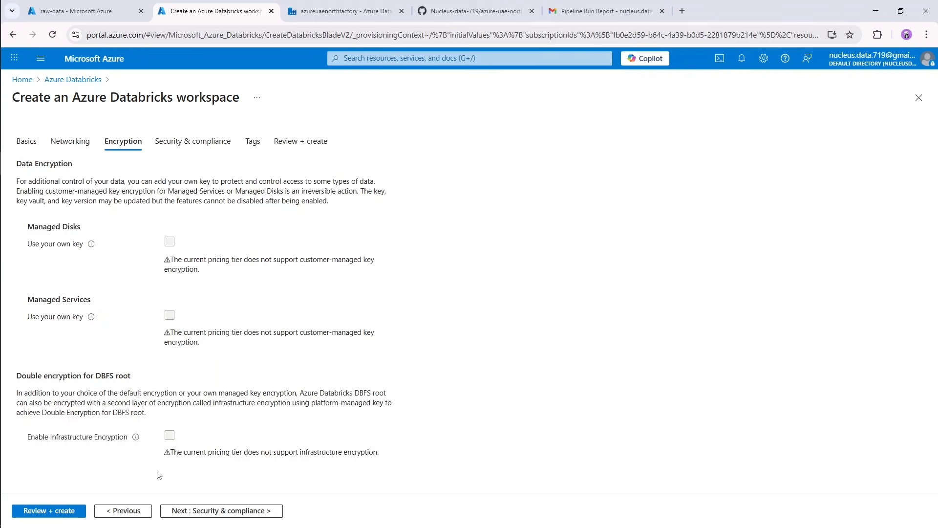
Keep the default security and compliance settings, leave the tags empty, review the summary and create the Databricks workspace.
click(176, 510)
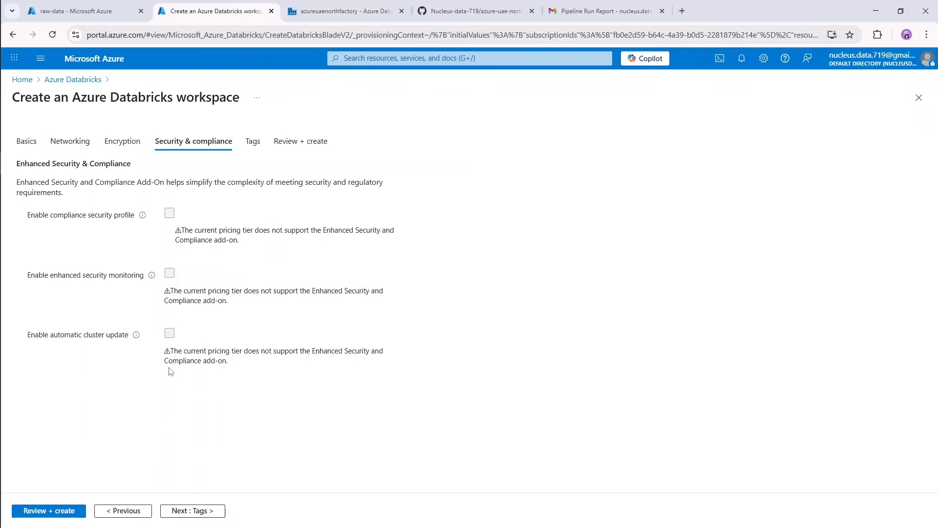
click(193, 515)
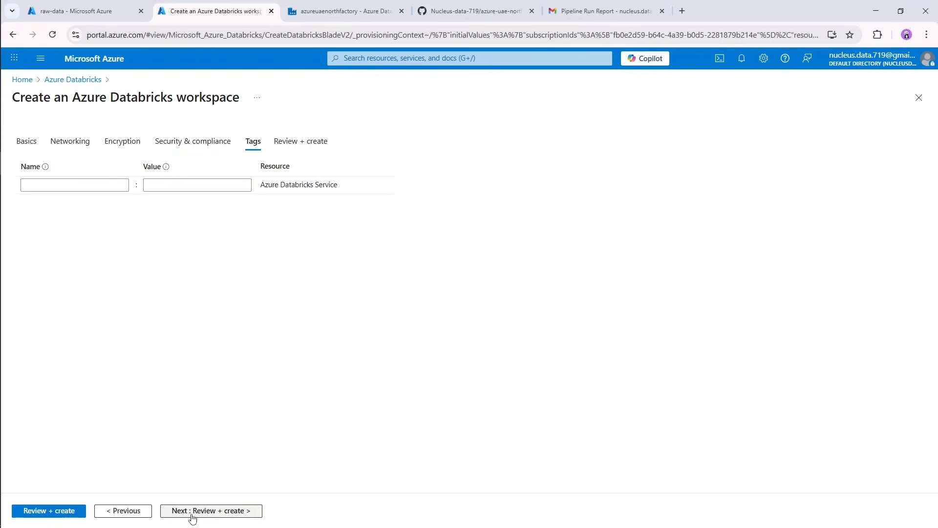
click(192, 513)
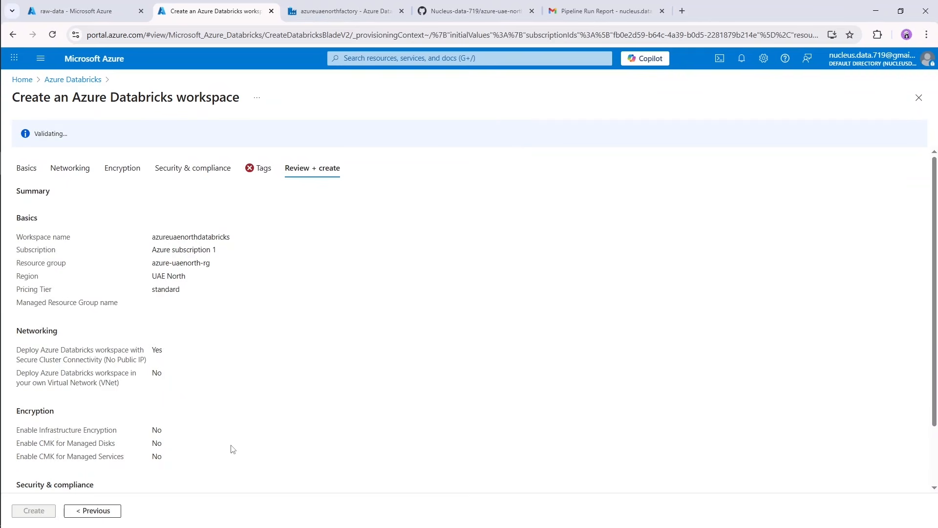
scroll(200, 450, down, 2)
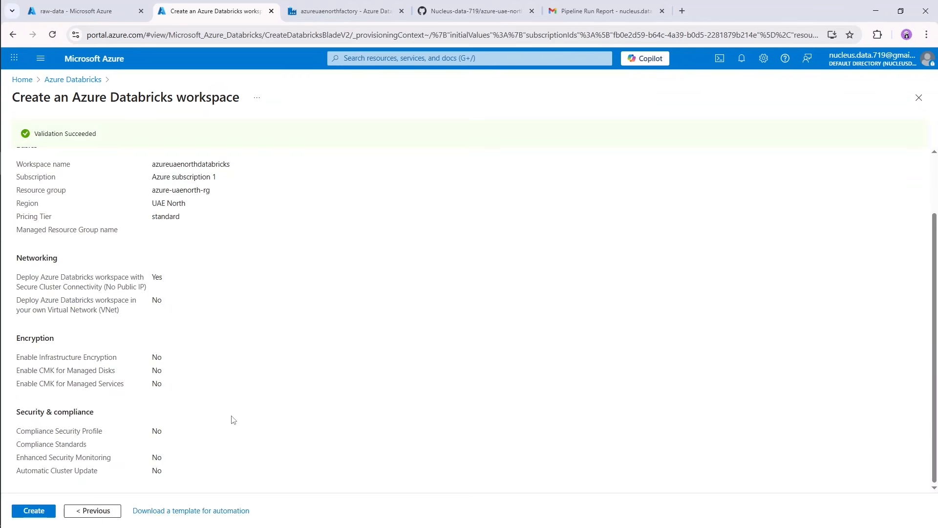
click(39, 509)
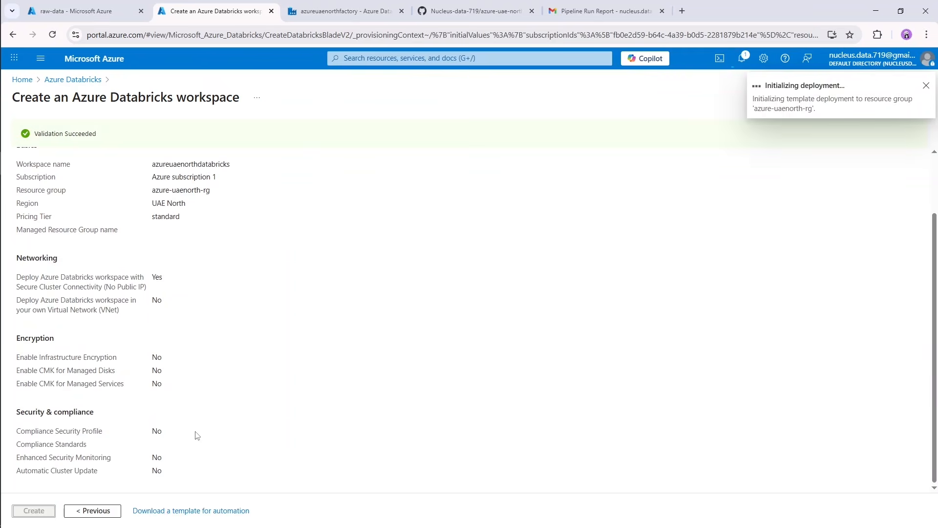
Switch to the Architecture.png diagram to examine the project's components, and return to the Azure portal in the browser.
scroll(220, 416, up, 2)
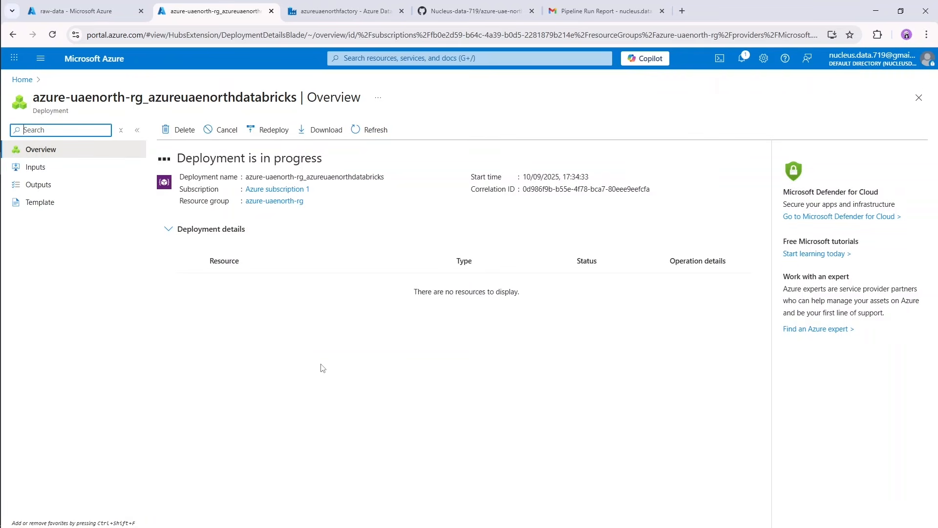
key(alt+Tab)
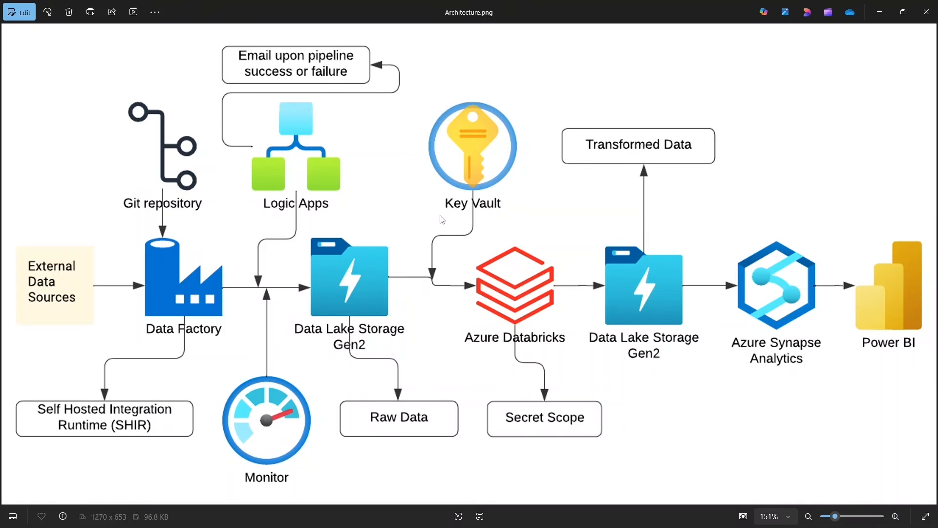
click(870, 19)
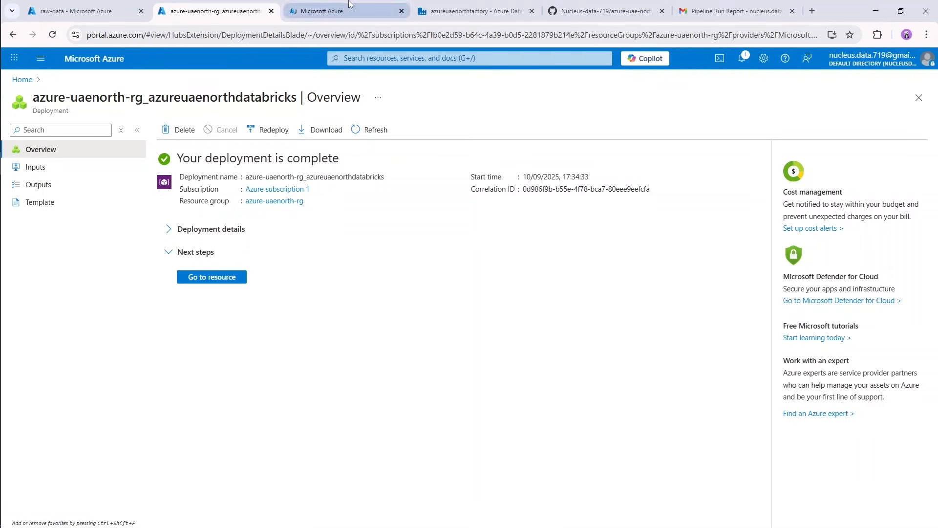
Find the Key vaults service from the Azure portal home in a separate browser tab and begin creating a key vault.
key(ctrl+Tab)
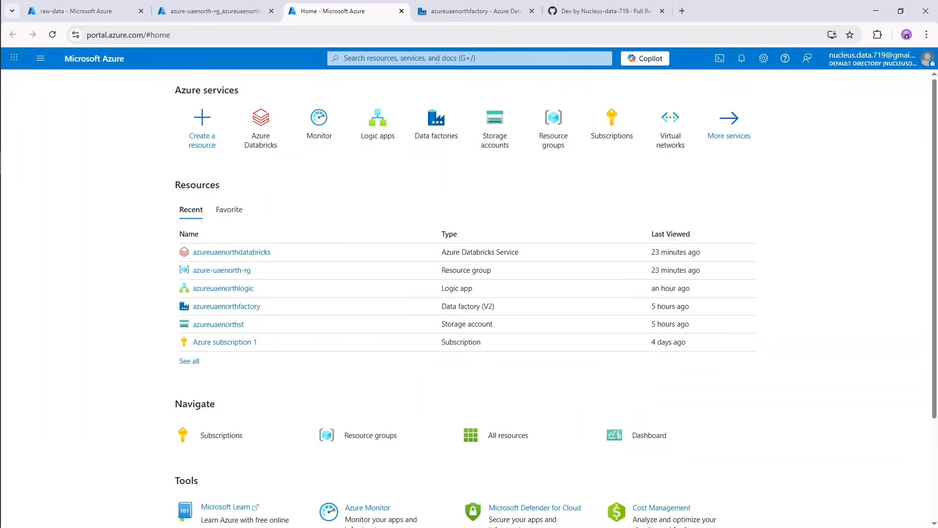
click(438, 59)
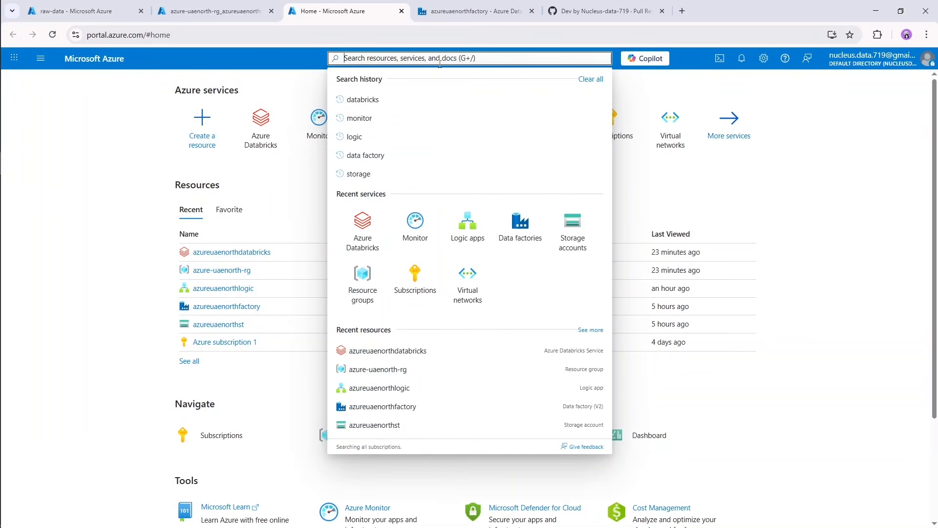
text(key)
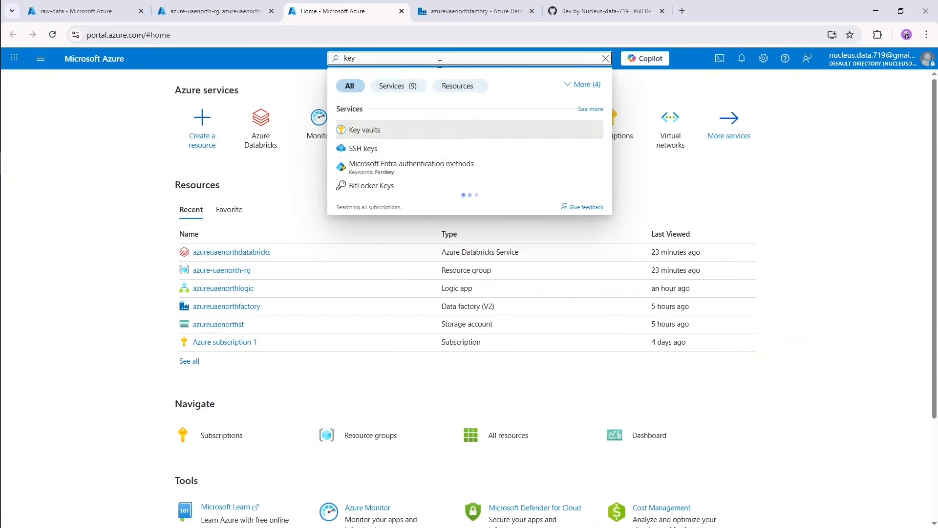
click(368, 135)
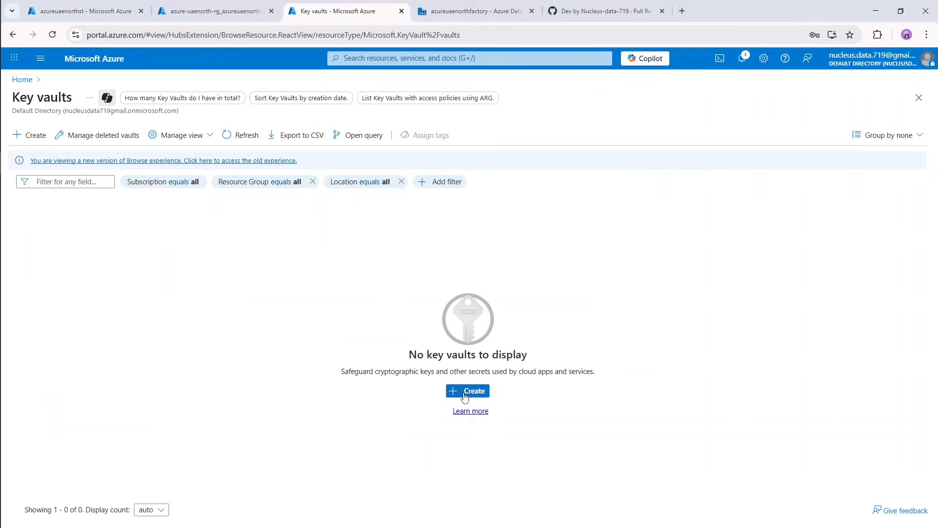
click(462, 390)
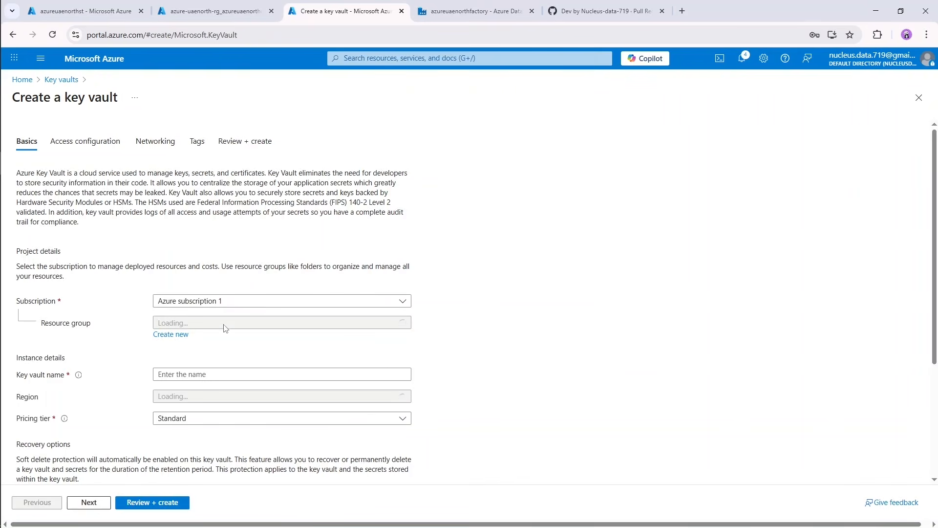
Assign the key vault to resource group azure-uaenorth-rg, name it azureuaenorthkey and set its region to UAE North.
click(237, 325)
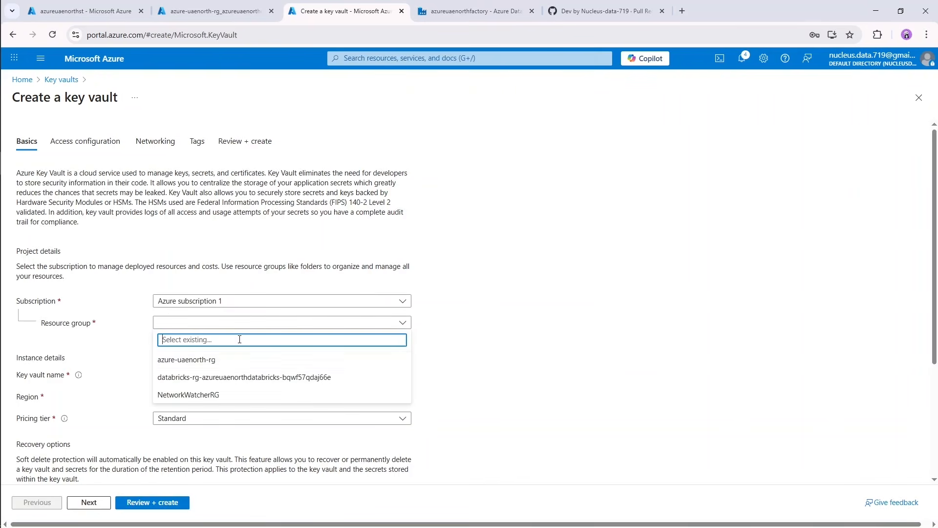
click(225, 362)
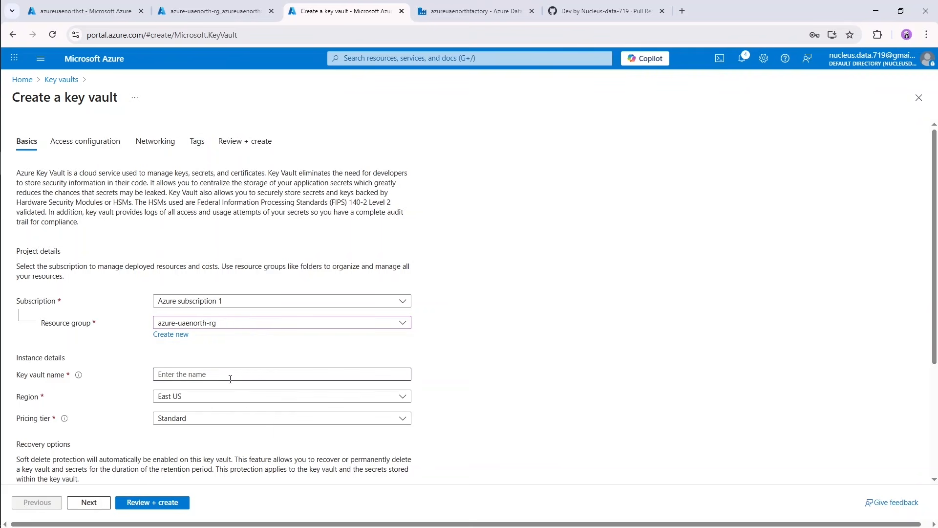
click(233, 374)
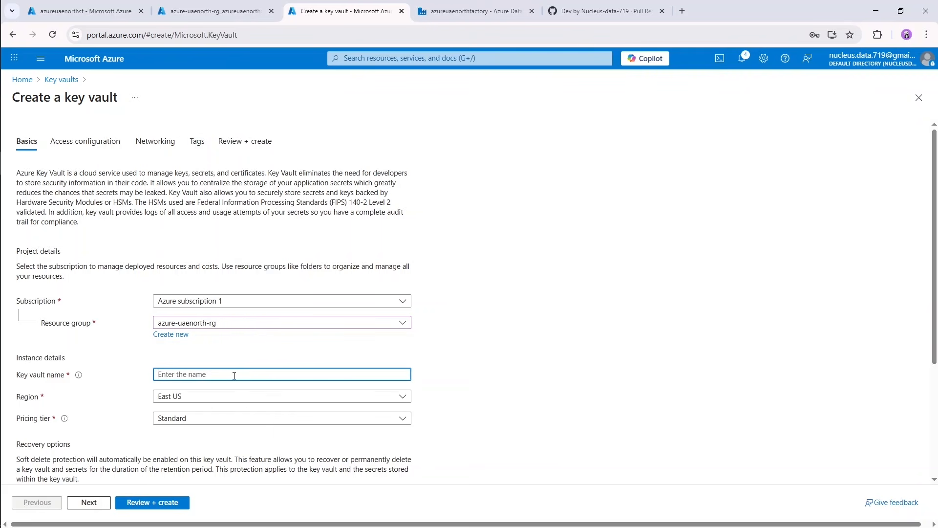
text(azureuaenorthkey)
click(250, 401)
scroll(294, 272, down, 10)
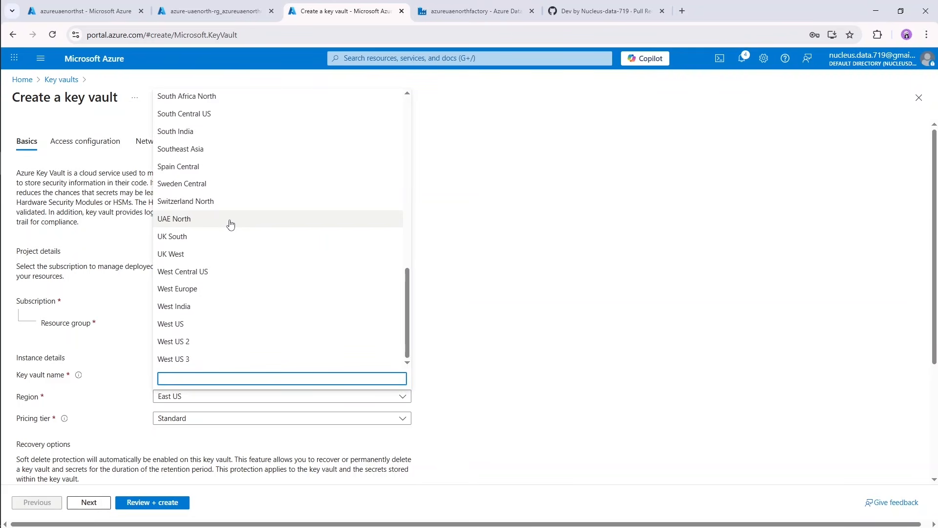
click(228, 220)
Set the days to retain deleted vaults to 7 and proceed to the key vault's access configuration.
scroll(245, 384, down, 4)
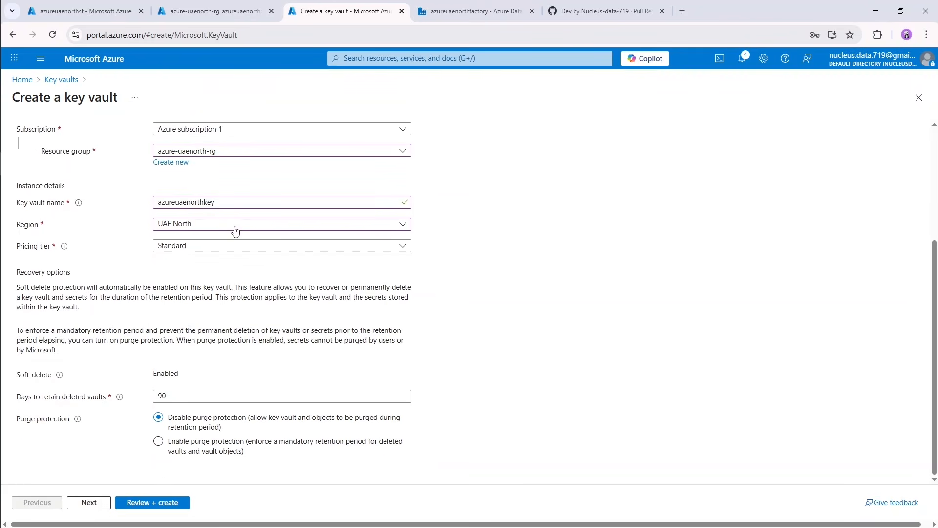
double_click(177, 395)
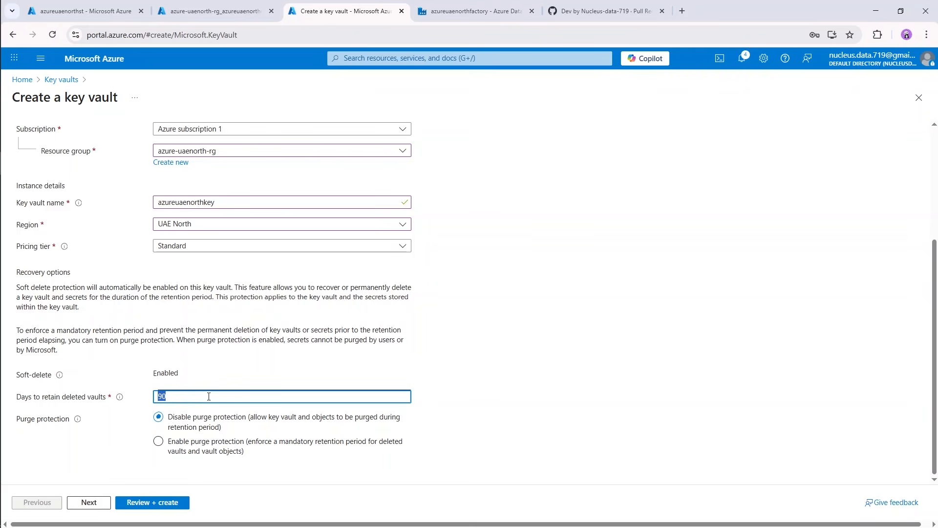
text(7)
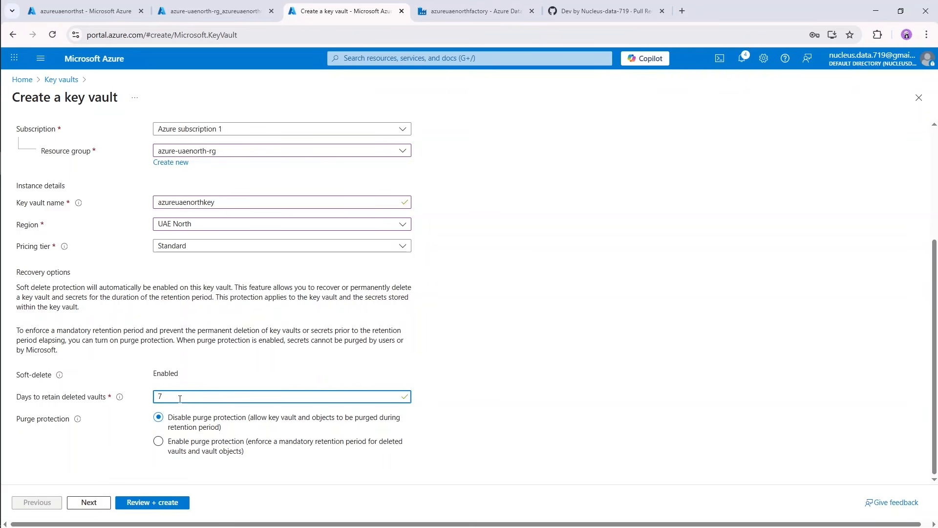
drag(161, 397, 150, 398)
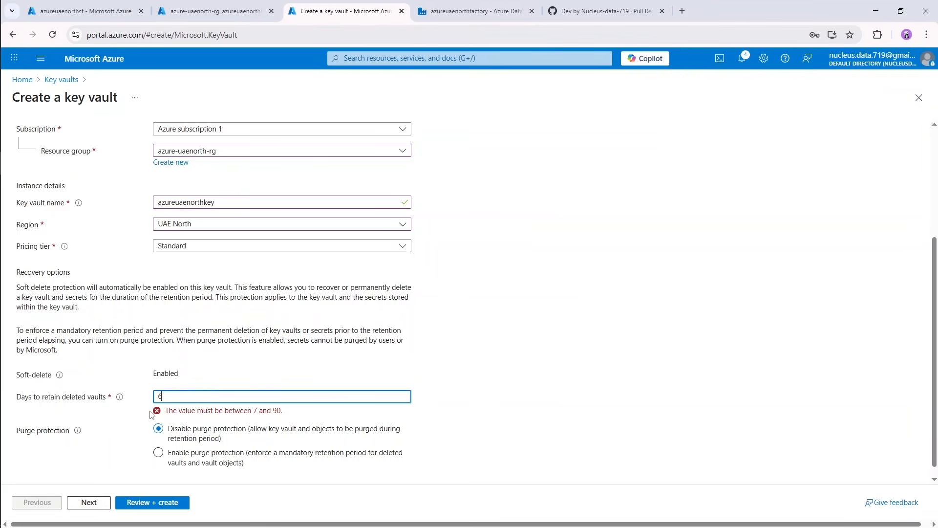
drag(181, 398, 145, 406)
text(7)
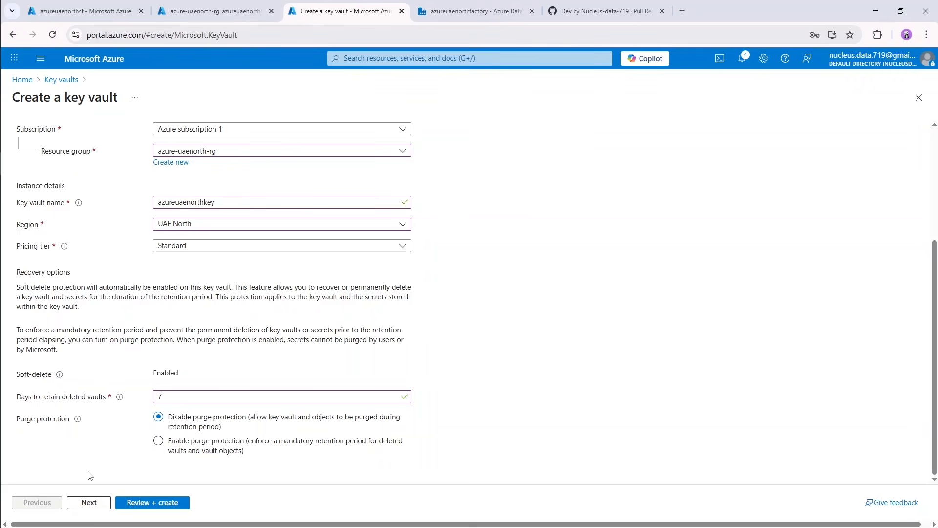
click(89, 502)
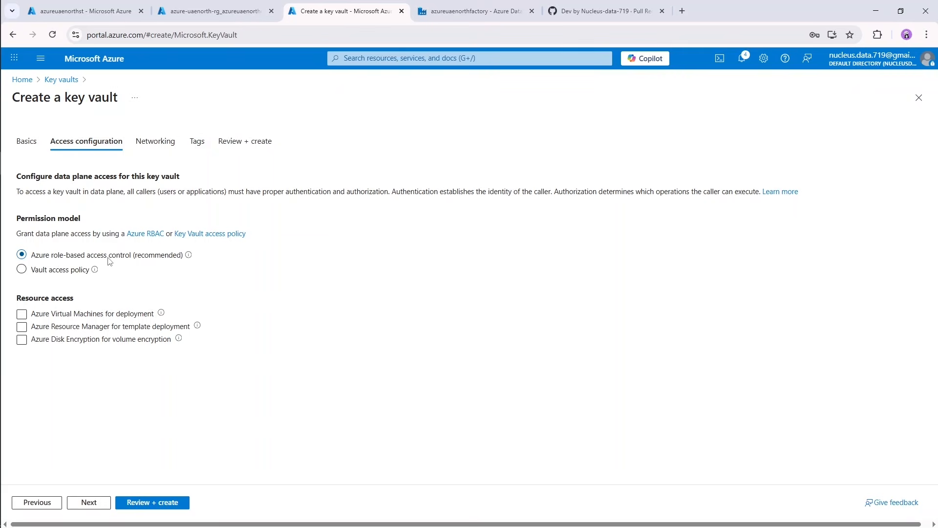
Set the new key vault's permission model to Vault access policy and check the access policies it provides.
click(55, 271)
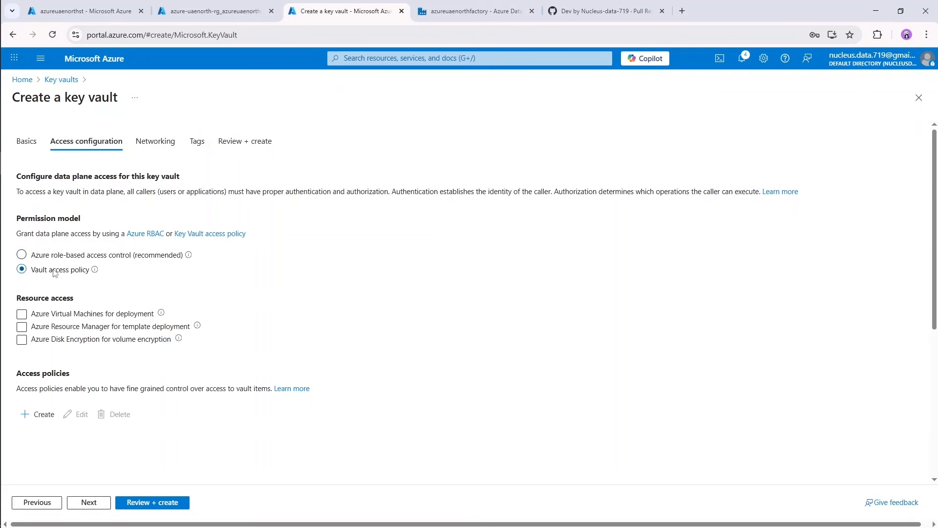
scroll(270, 303, down, 5)
scroll(268, 299, up, 5)
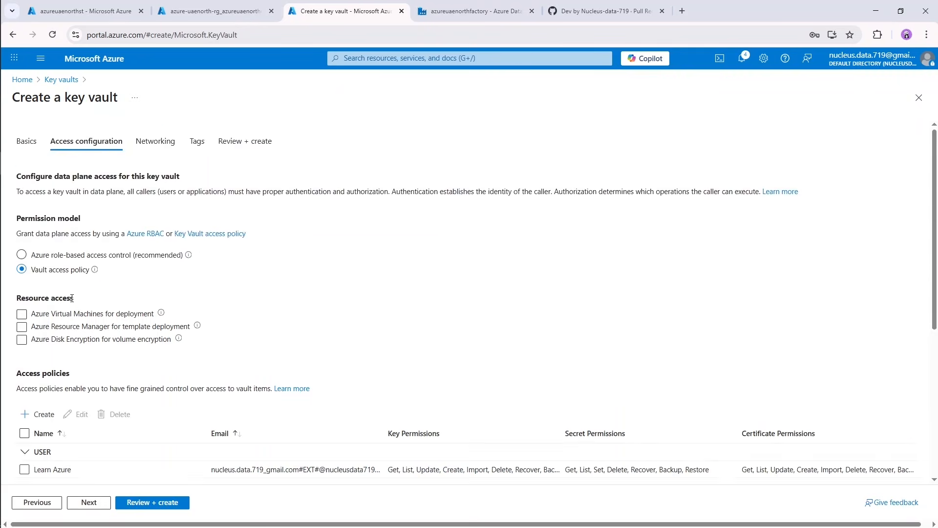
scroll(73, 331, down, 5)
scroll(58, 322, up, 3)
Edit the listed user's access policy, review its key, secret and certificate permissions, and save it without changing the selection.
click(24, 315)
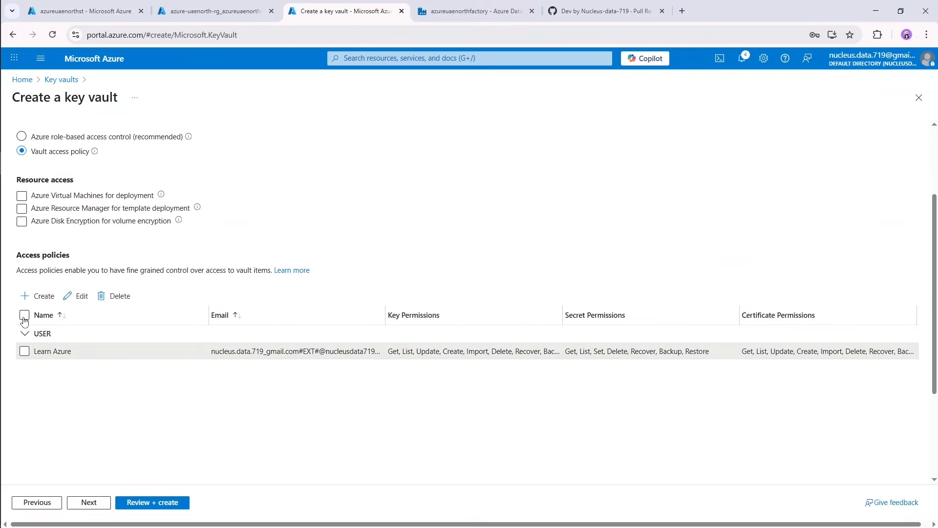
click(82, 302)
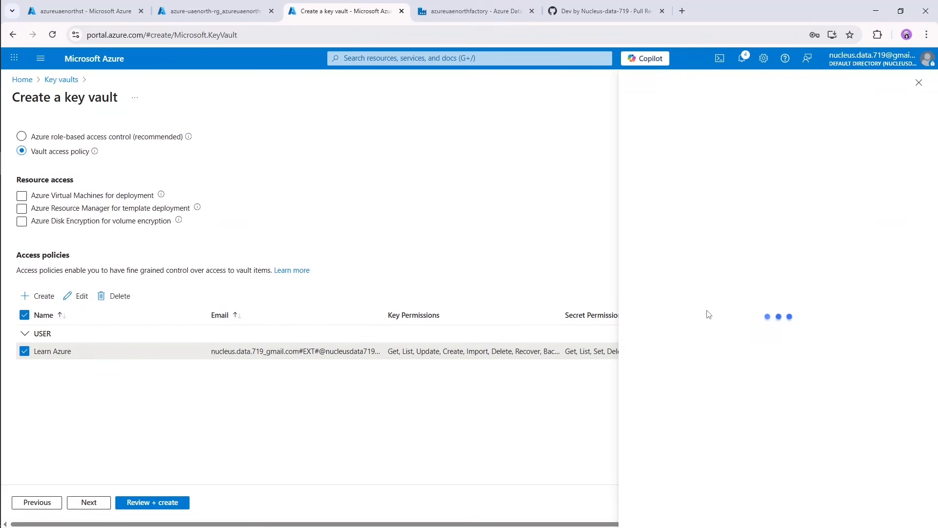
scroll(739, 264, down, 4)
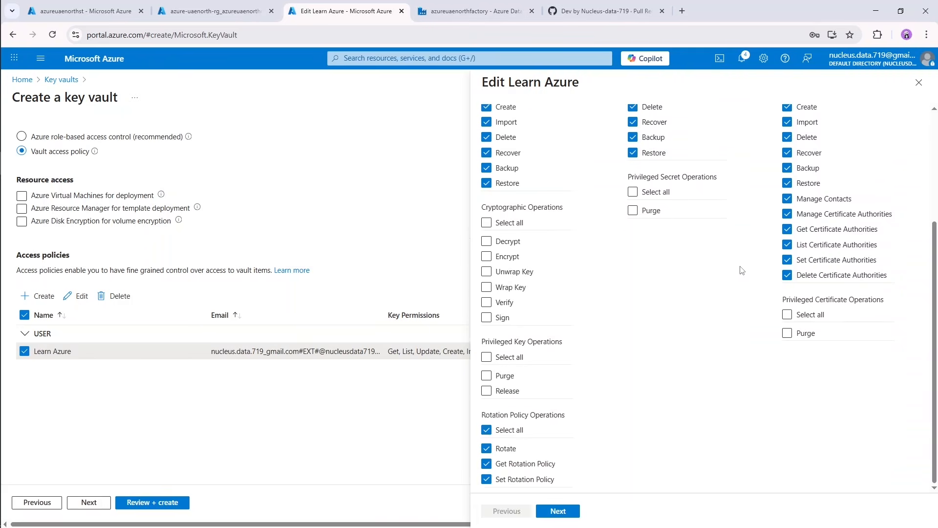
scroll(739, 285, up, 4)
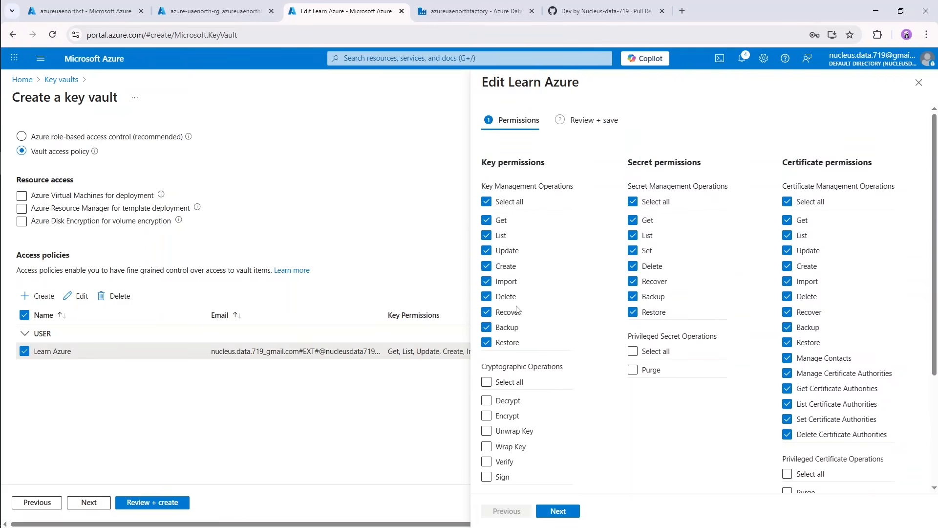
scroll(674, 413, down, 3)
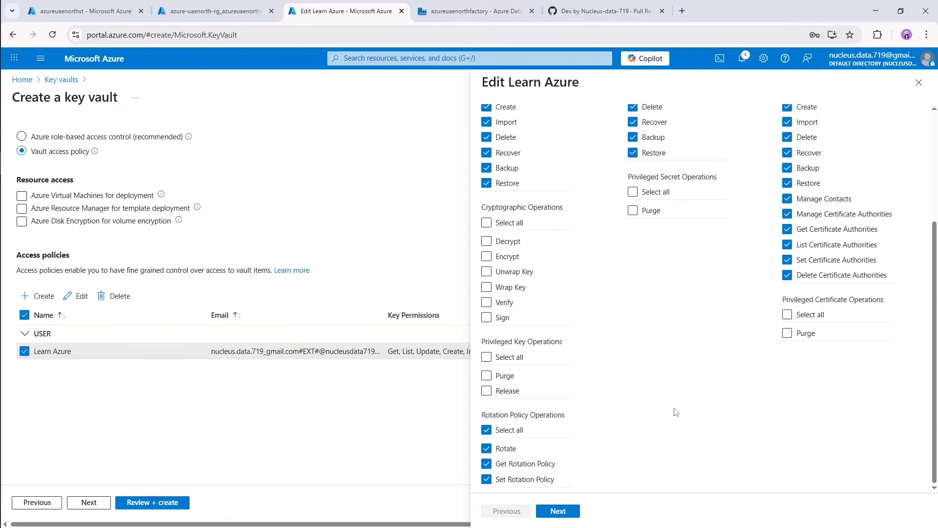
scroll(601, 482, up, 3)
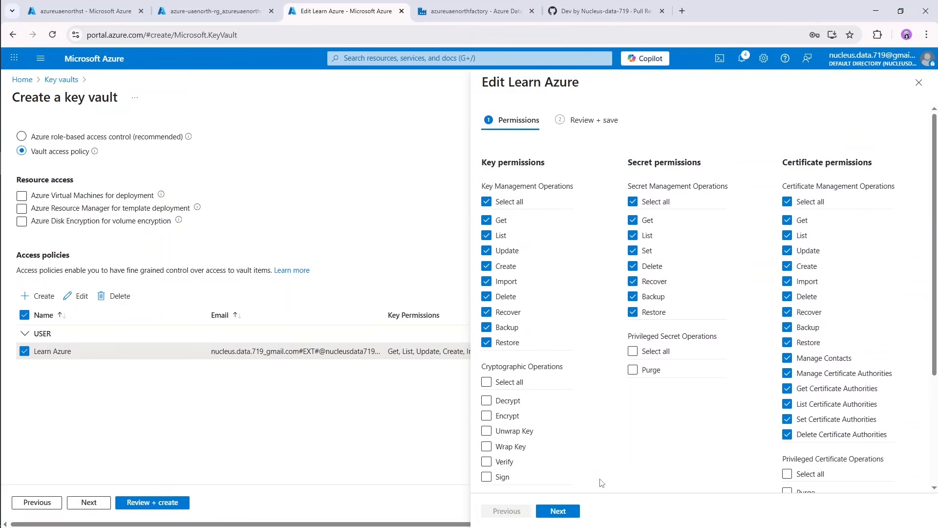
click(570, 513)
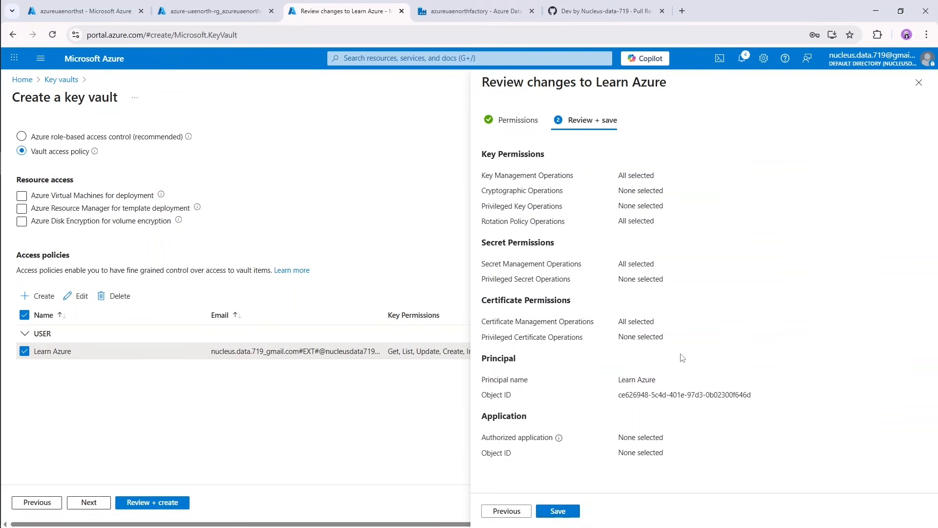
click(558, 512)
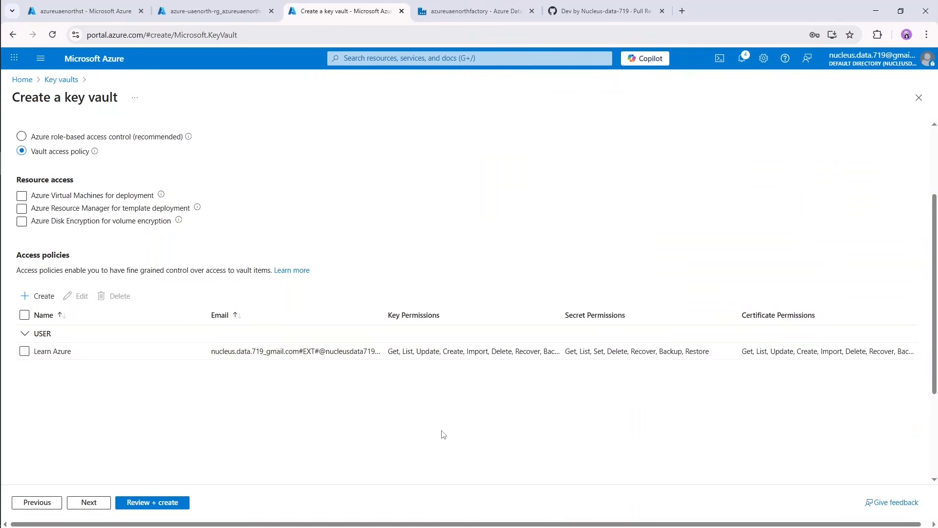
Select the user's access policy, keep the networking and tag defaults, and create the key vault.
click(21, 351)
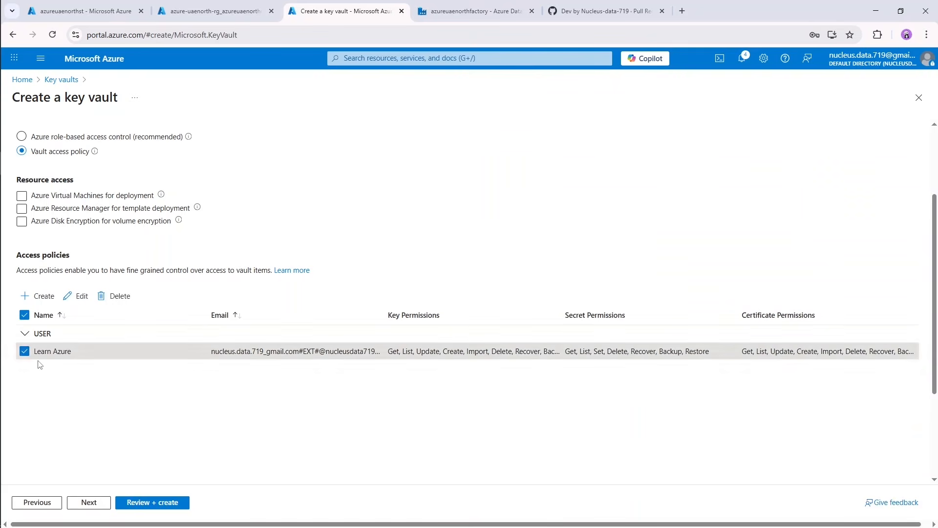
click(89, 503)
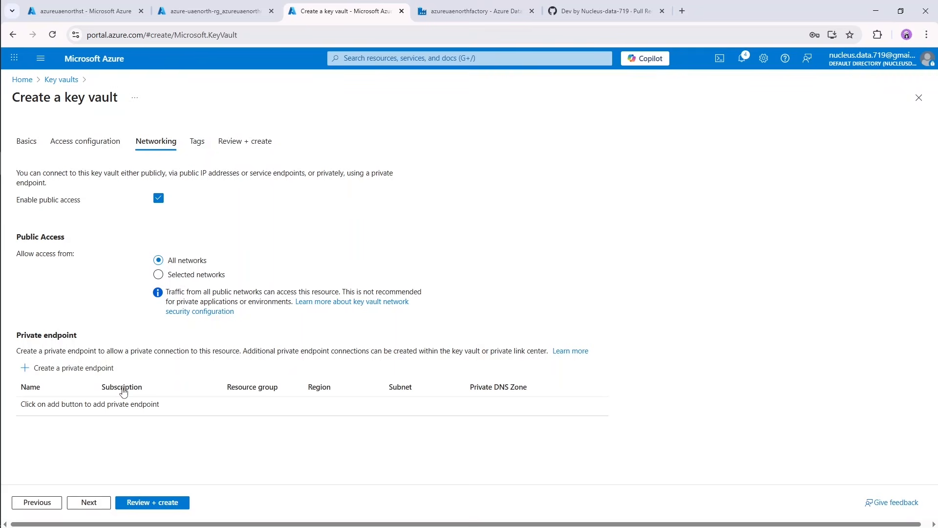
click(94, 504)
click(96, 502)
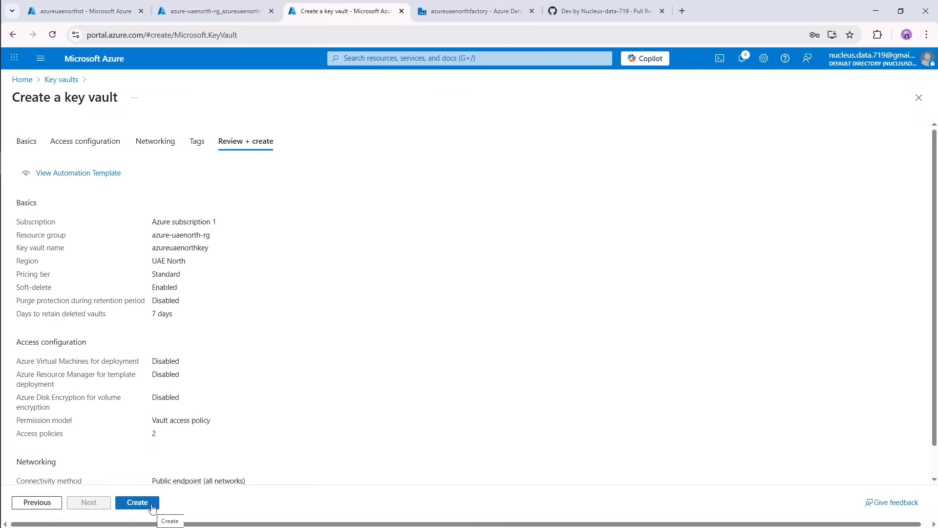
click(152, 508)
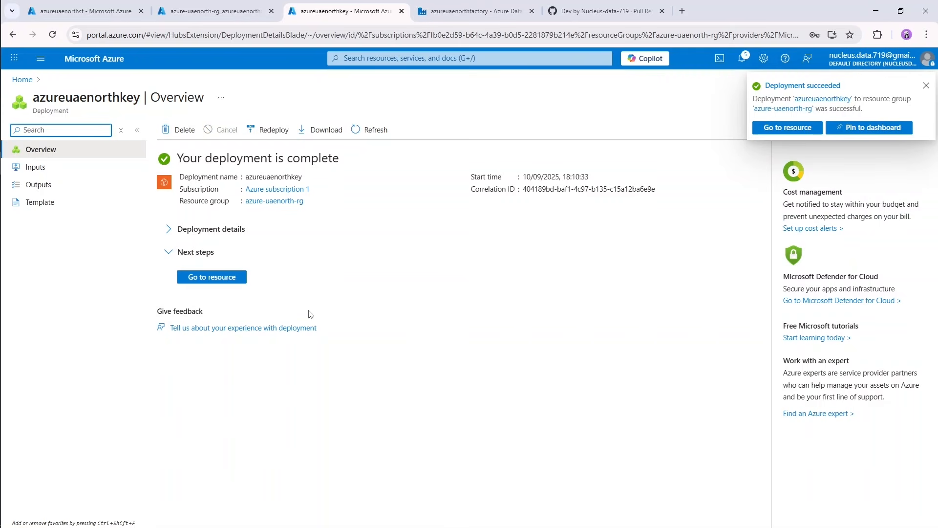
Open the deployed key vault's secrets and start a manual secret named secretkv.
click(238, 282)
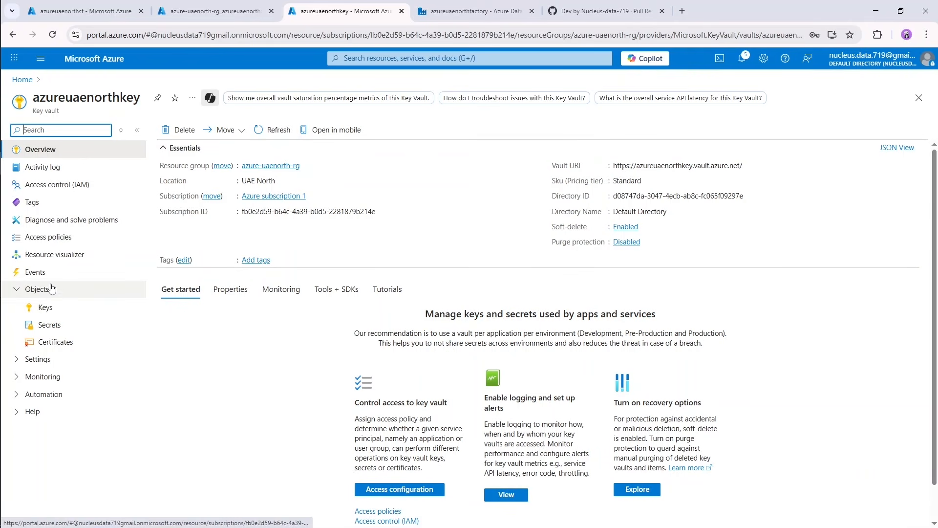
click(60, 329)
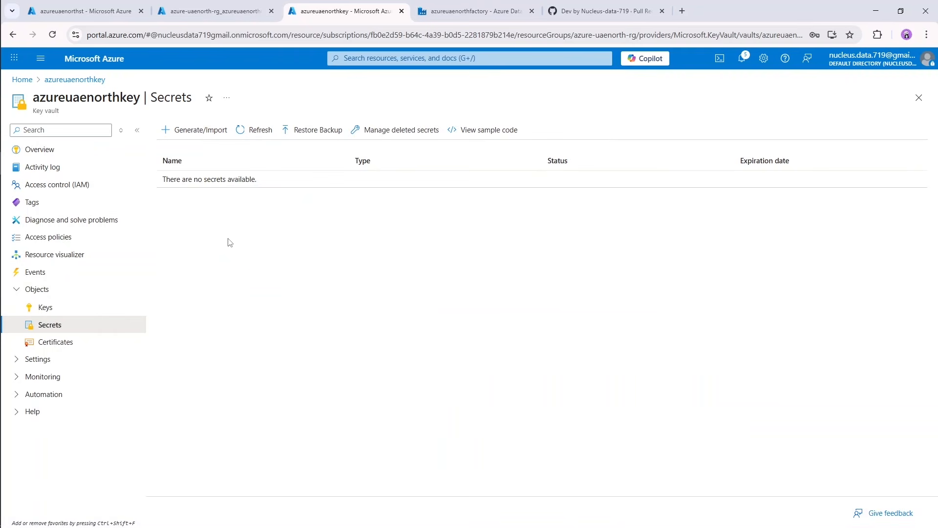
click(191, 131)
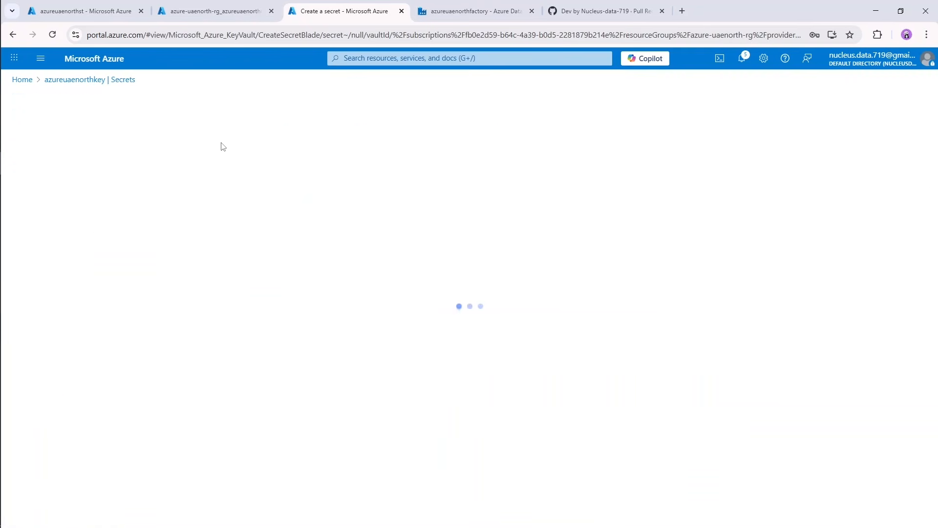
click(224, 163)
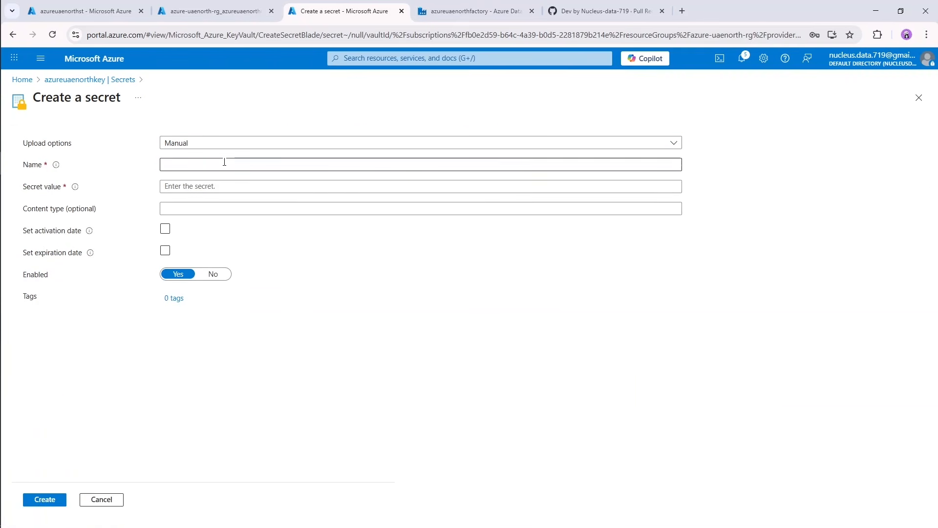
click(225, 163)
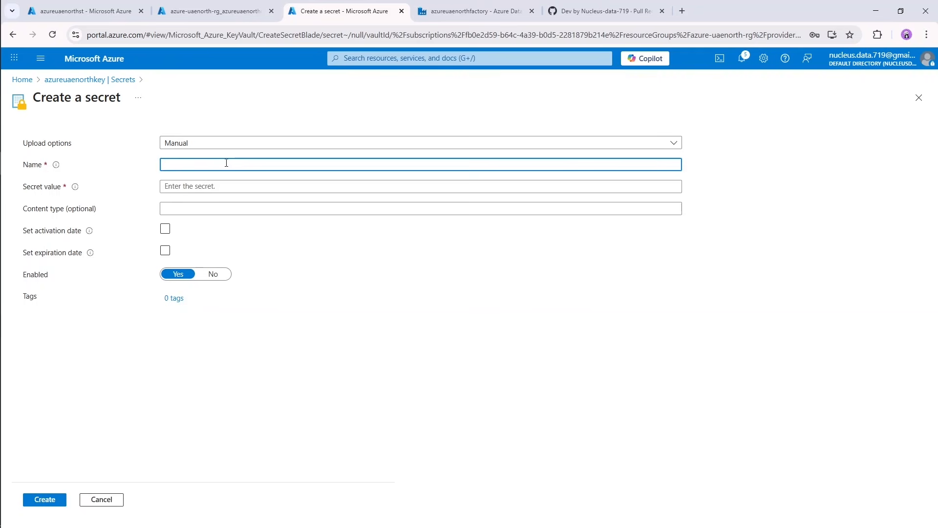
text(secretkv)
click(247, 190)
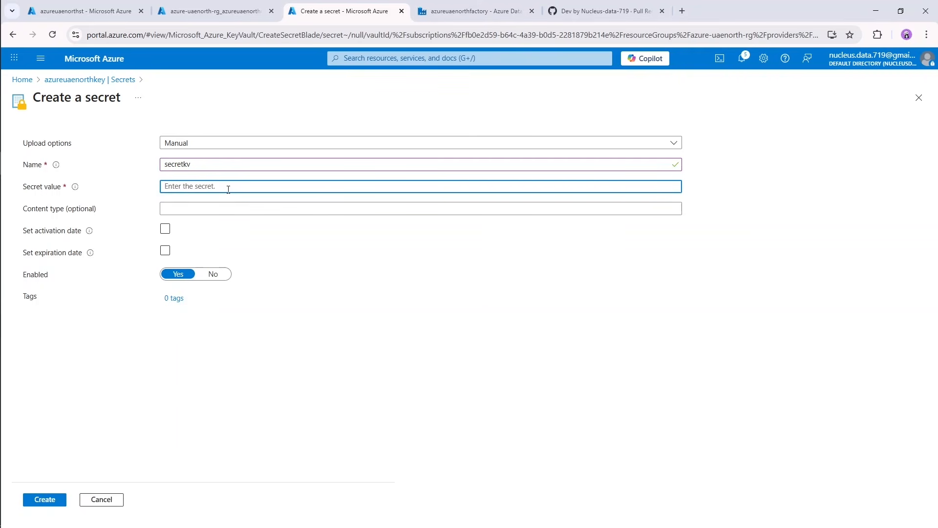
Reveal and copy the key1 access key of the azureuaenorthst storage account.
click(94, 6)
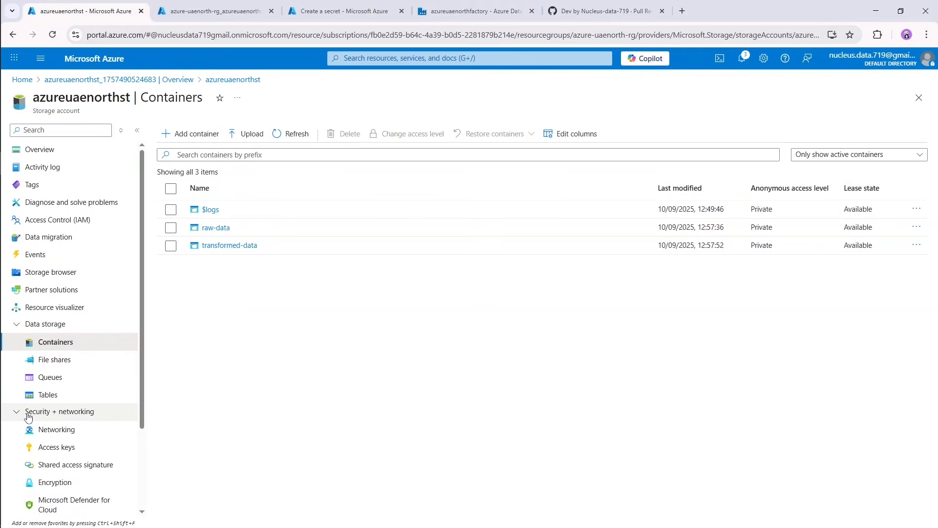
click(76, 448)
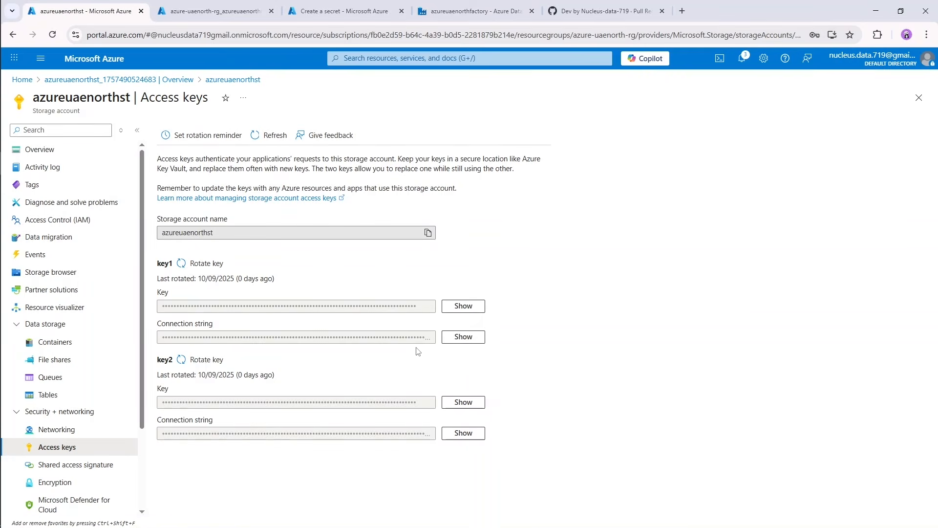
click(464, 308)
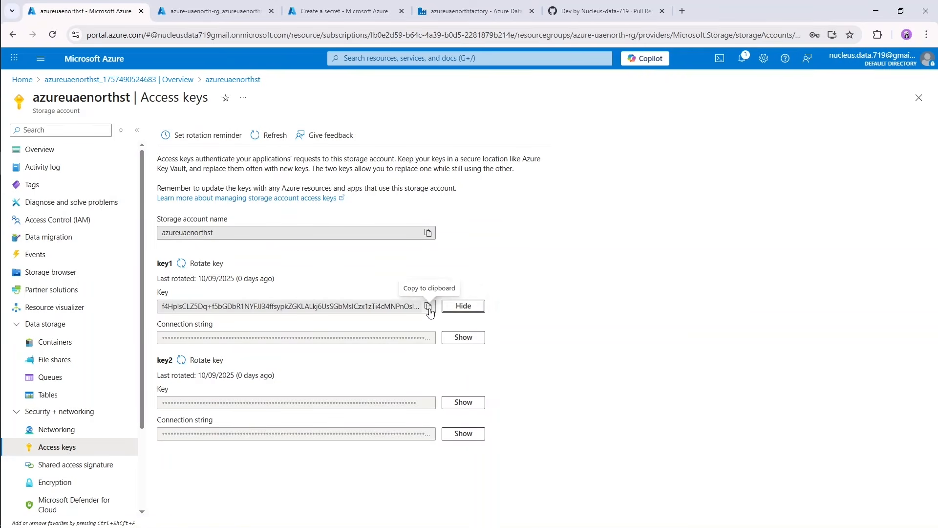
click(429, 306)
Paste the storage access key as the secret value of secretkv and create the secret.
click(342, 11)
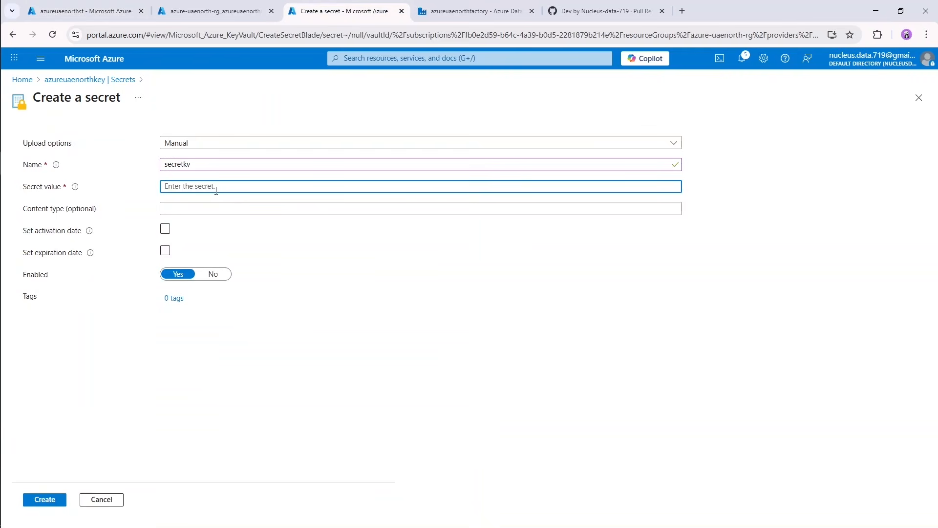
key(ctrl+v)
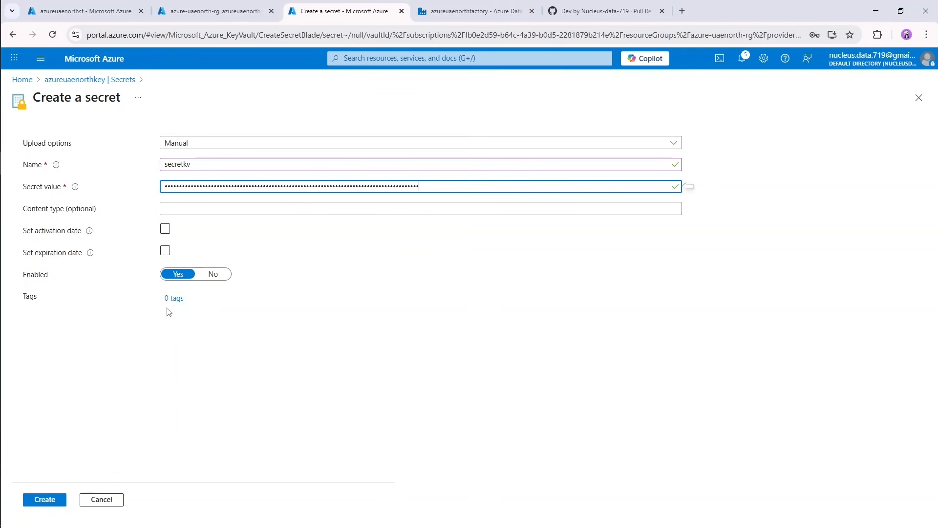
click(57, 502)
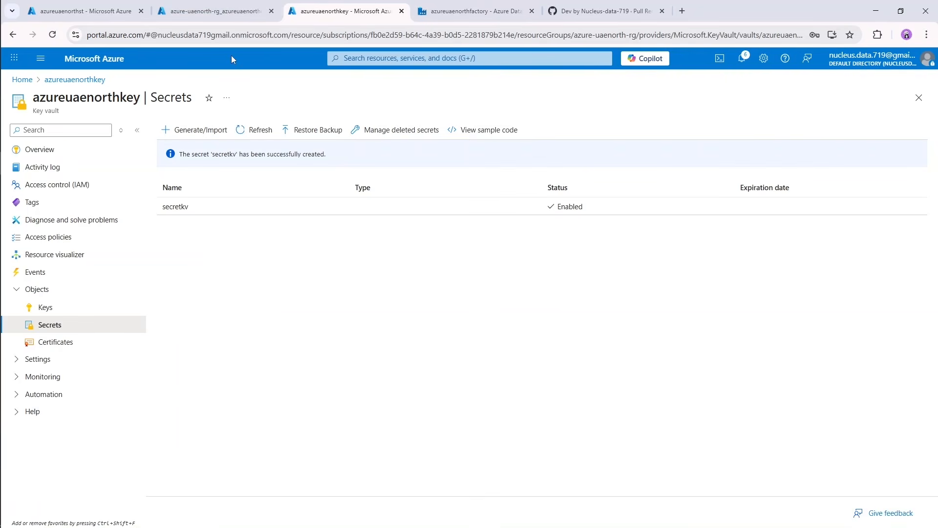
Open the azureuaenorthdatabricks resource from its deployment page and launch its Databricks workspace.
click(213, 12)
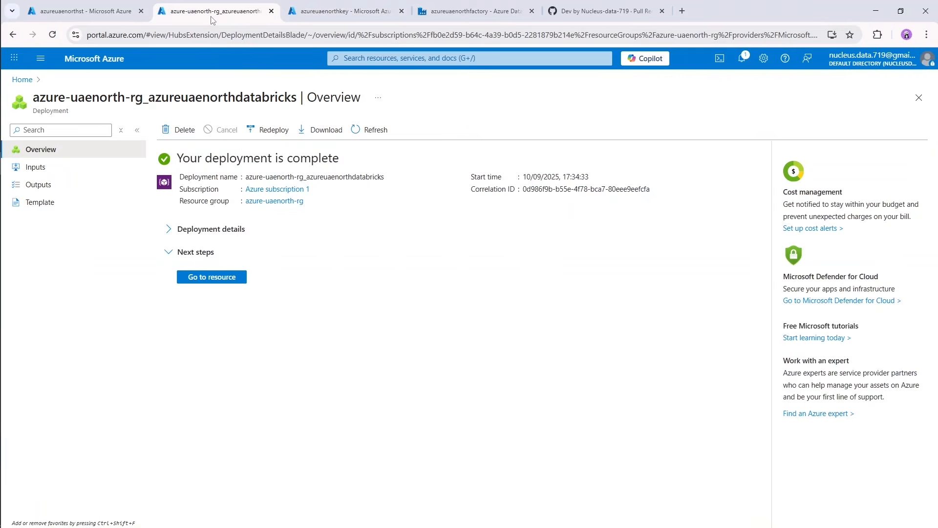
click(237, 278)
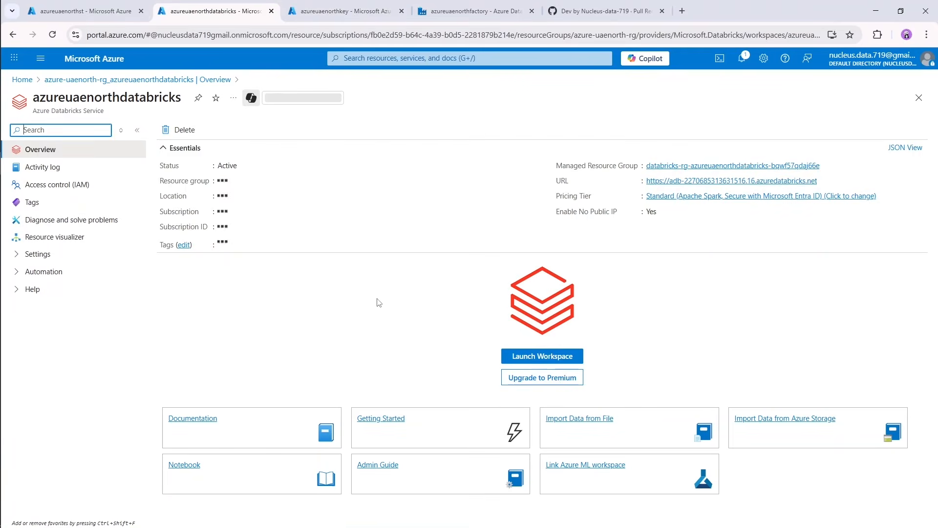
click(540, 361)
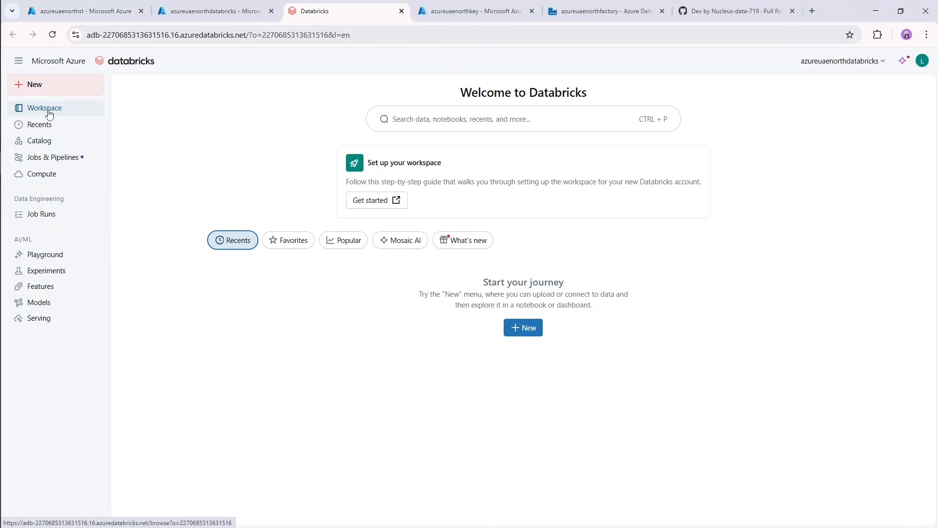
Look through the Catalog, Jobs & Pipelines, Compute and Job Runs pages of the Databricks workspace.
click(40, 146)
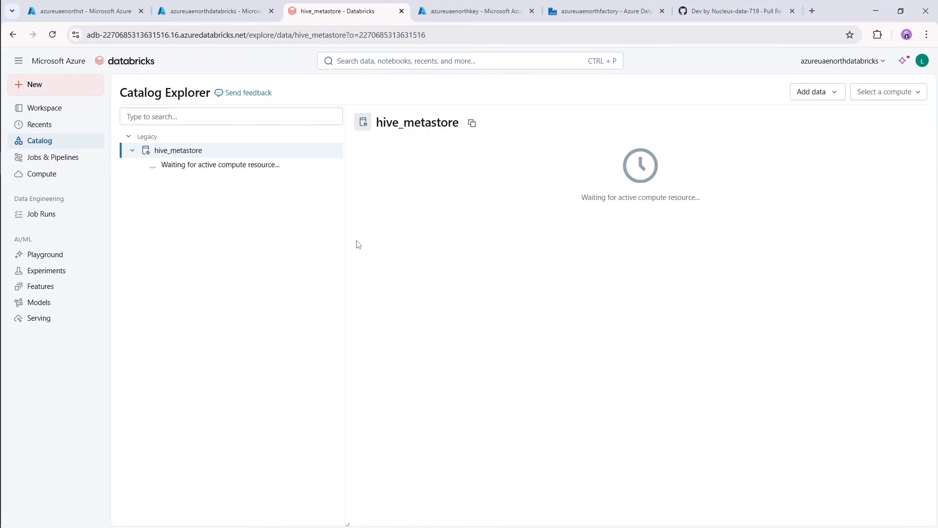
click(73, 161)
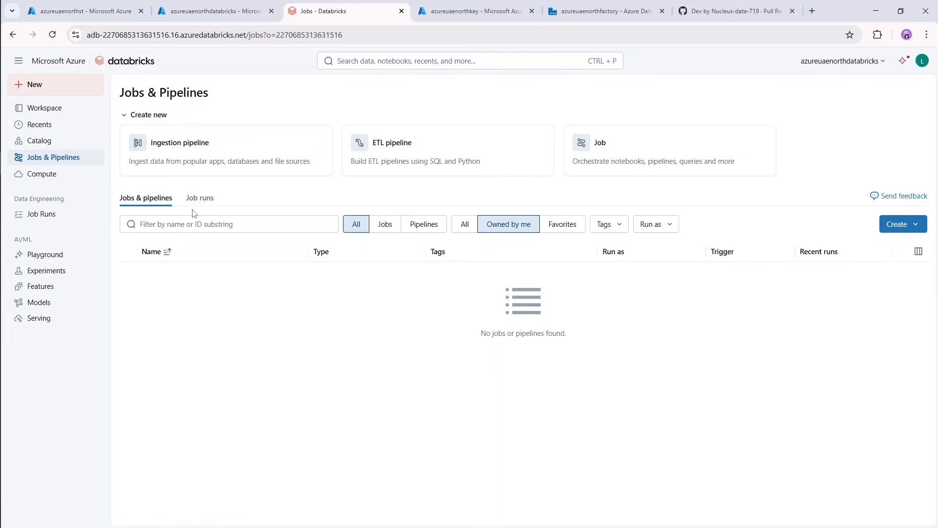
click(55, 180)
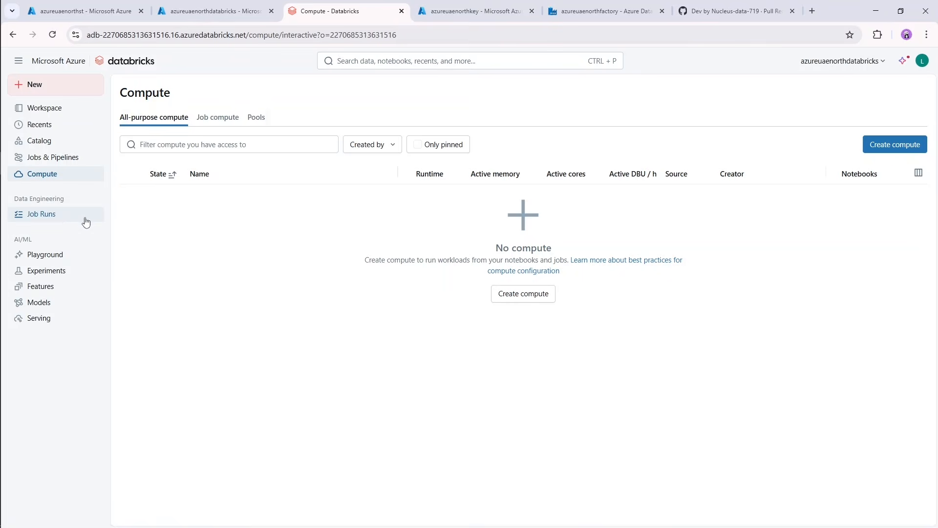
click(48, 221)
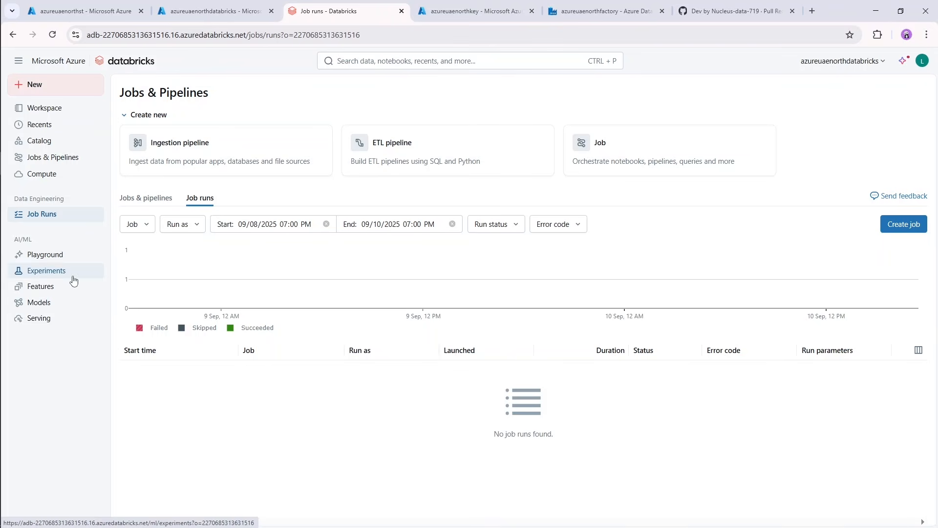
Create a folder named Azure Data Cleaning under the root Workspace folder and add a new notebook inside it.
click(55, 112)
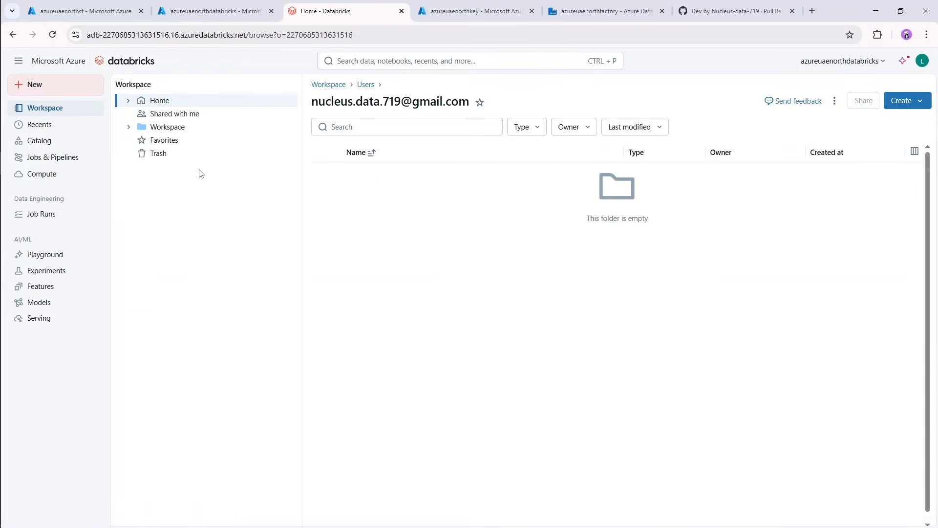
click(168, 130)
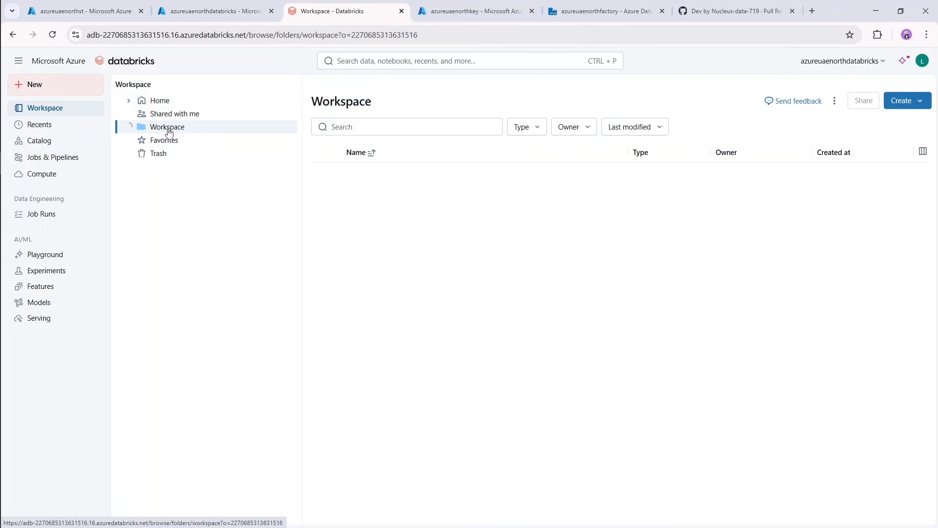
click(912, 103)
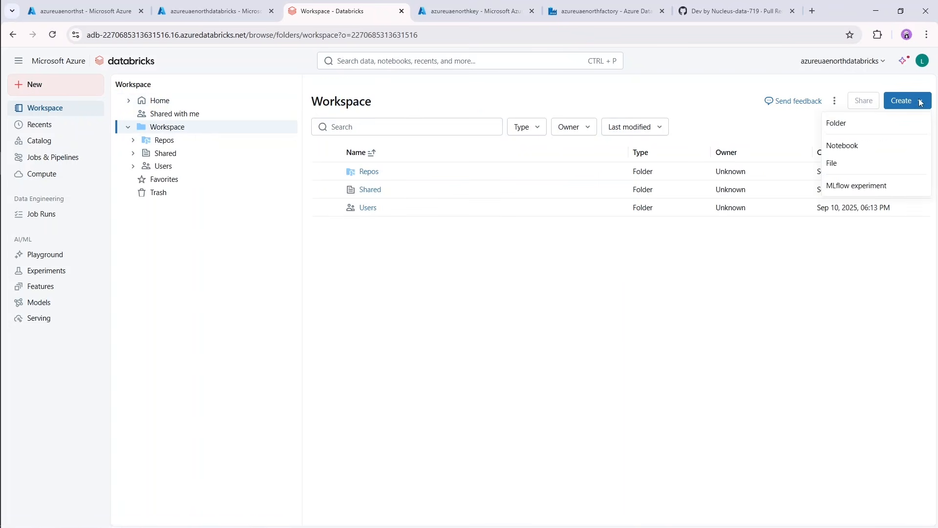
click(842, 125)
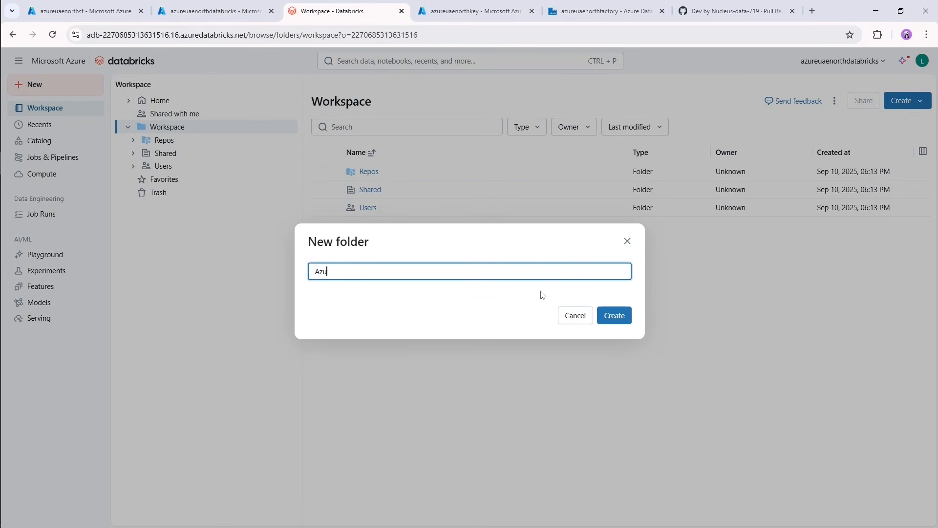
text(Azure DAta Cleaning)
key(Return)
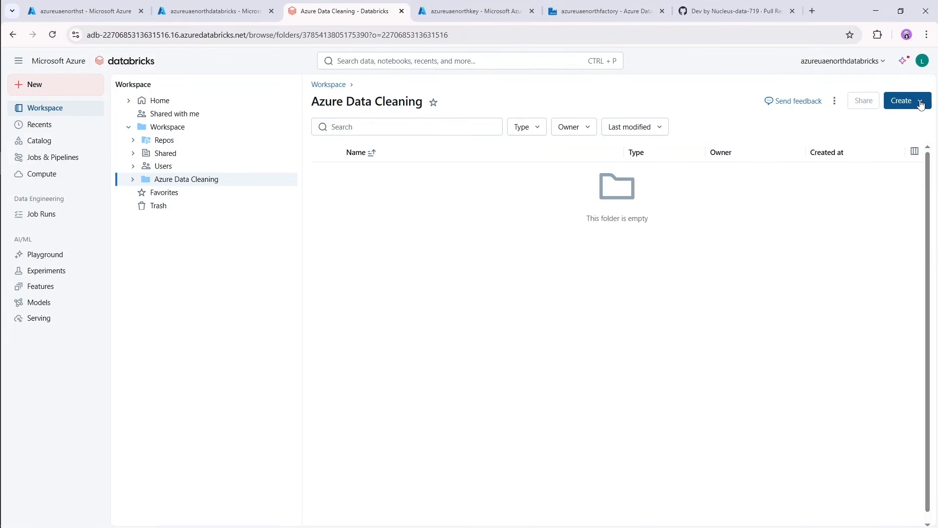
click(921, 102)
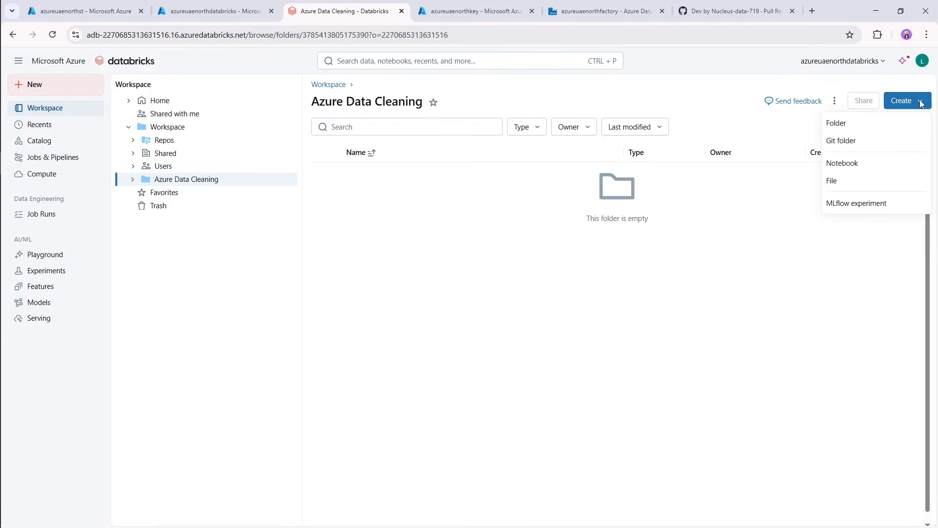
click(847, 168)
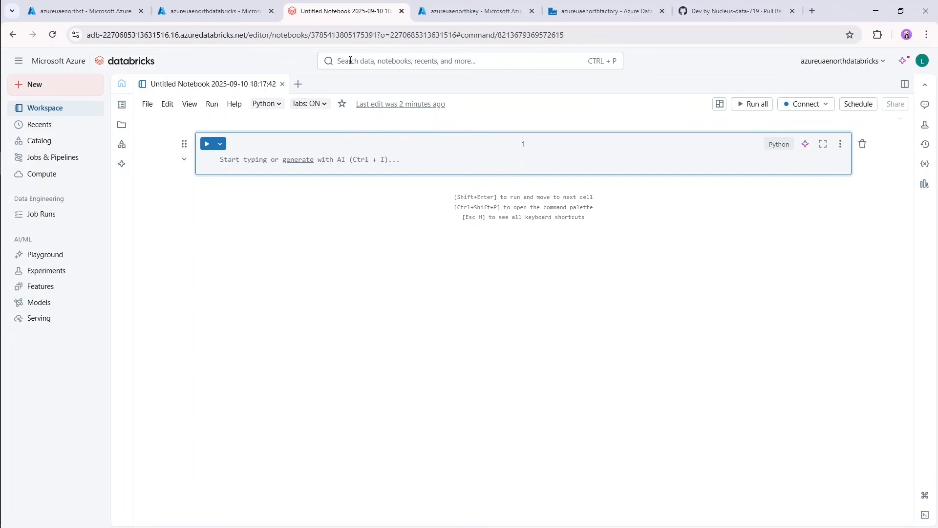
Duplicate the notebook's browser tab and open the Create Secret Scope page there by ending the workspace address with #secrets/createScope.
right_click(340, 15)
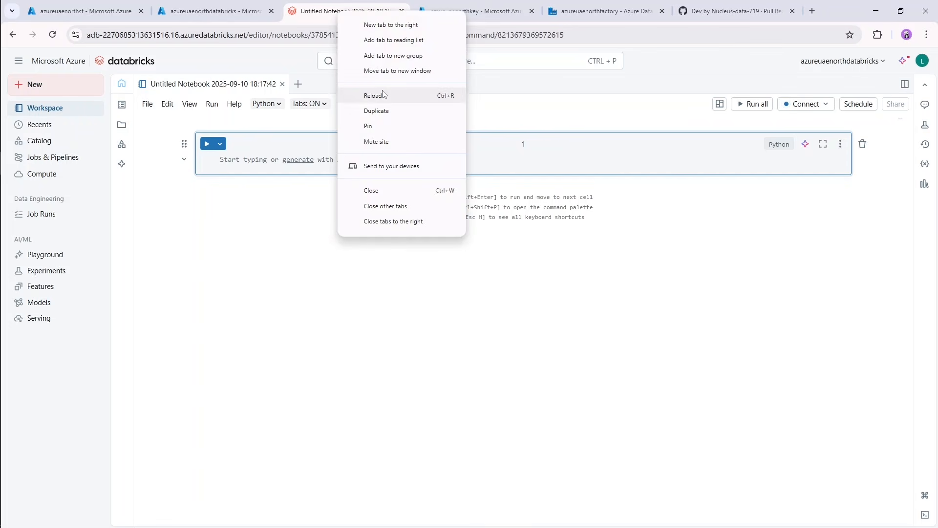
click(390, 112)
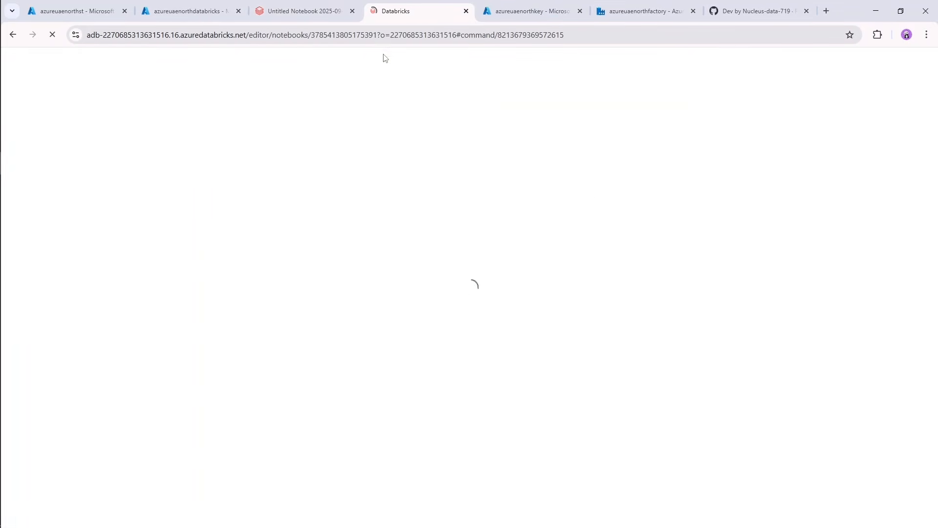
click(379, 37)
click(381, 36)
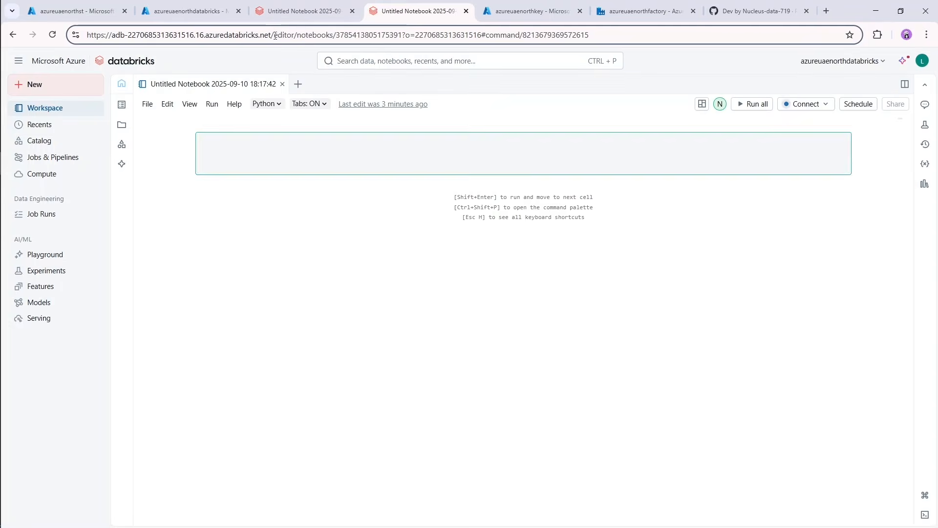
drag(275, 36, 505, 34)
key(BackSpace)
key(BackSpace)
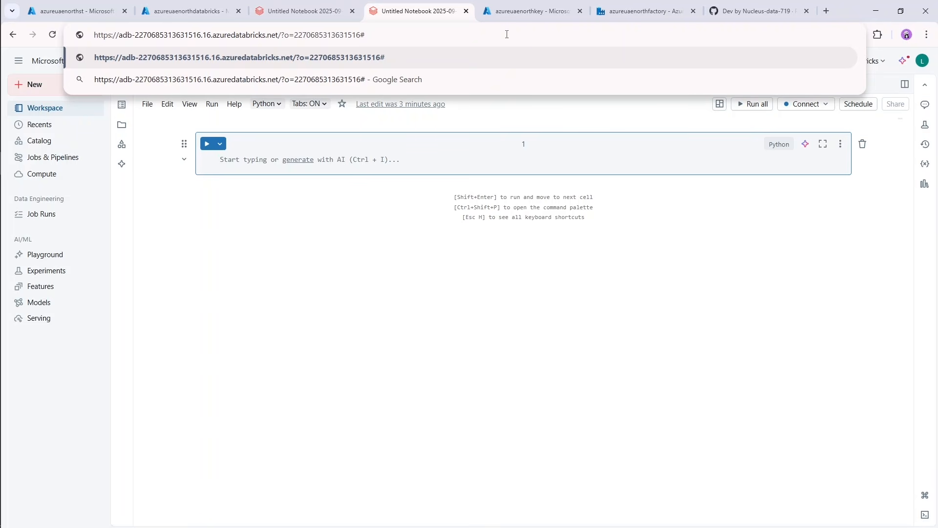
text(secrets/)
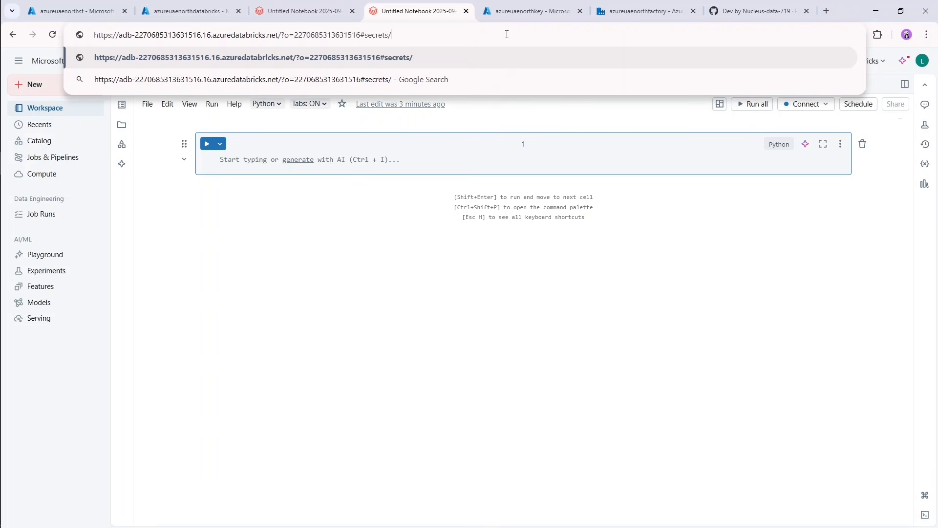
text(createScope)
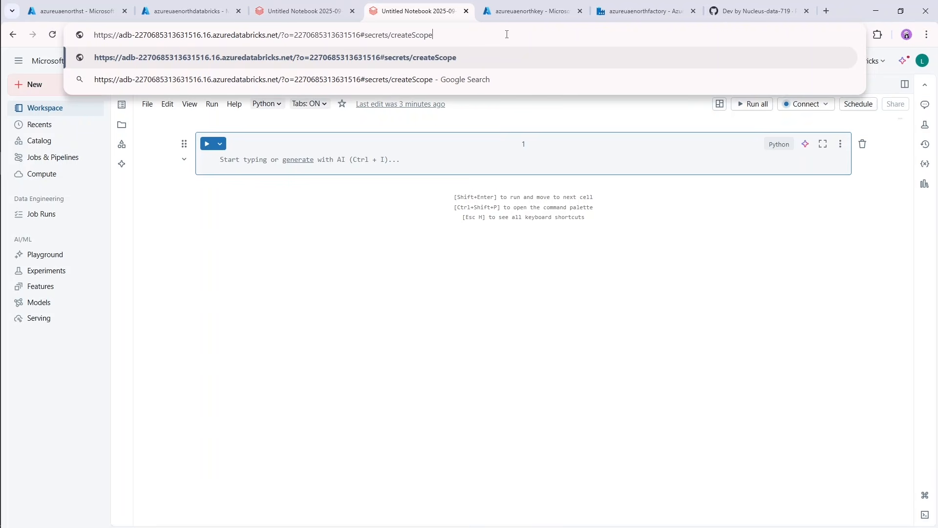
key(Return)
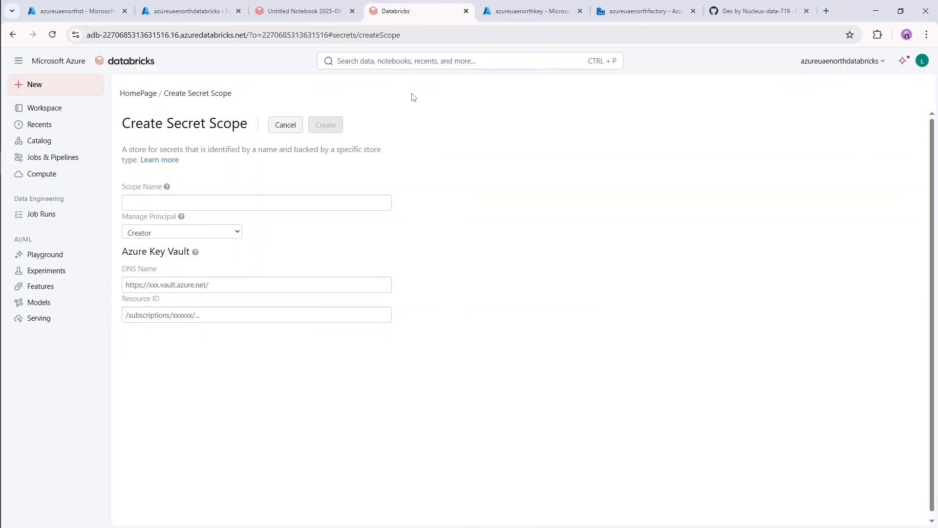
Name the secret scope databricksScope and set its manage principal to All workspace users.
click(272, 204)
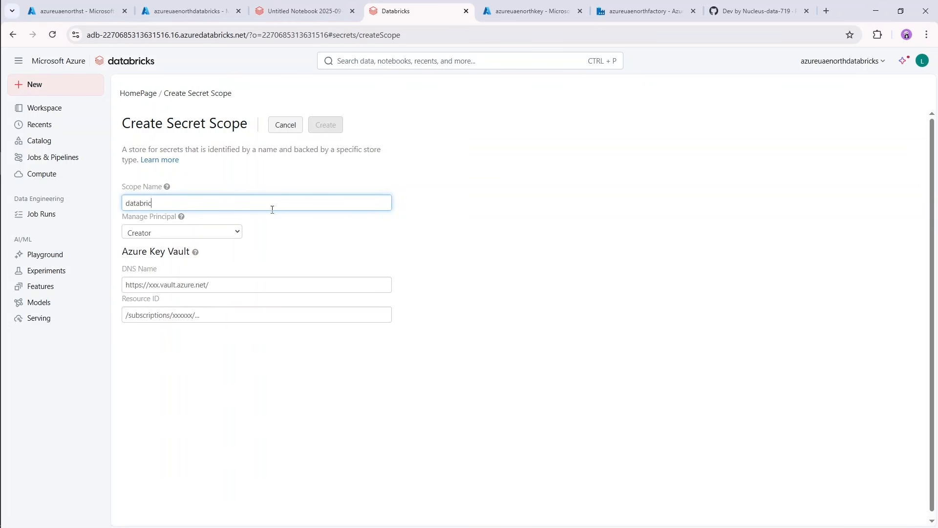
text(pe)
click(235, 233)
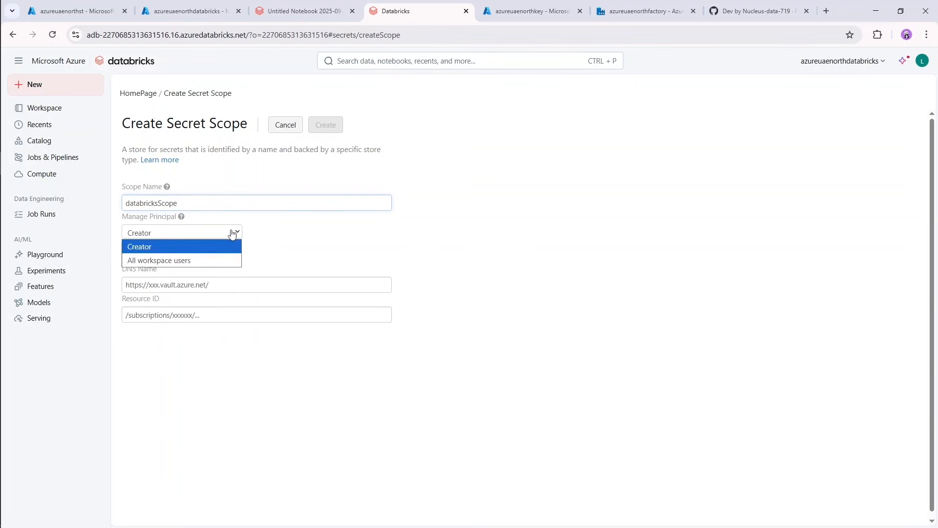
click(207, 264)
click(217, 279)
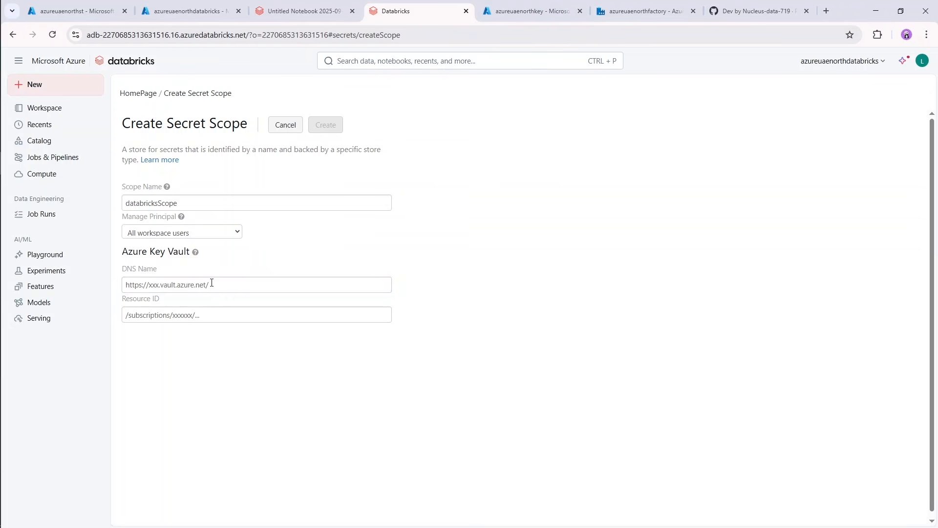
click(220, 283)
click(259, 267)
Copy the Vault URI from the azureuaenorthkey key vault's properties and paste it as the secret scope's DNS name.
click(544, 11)
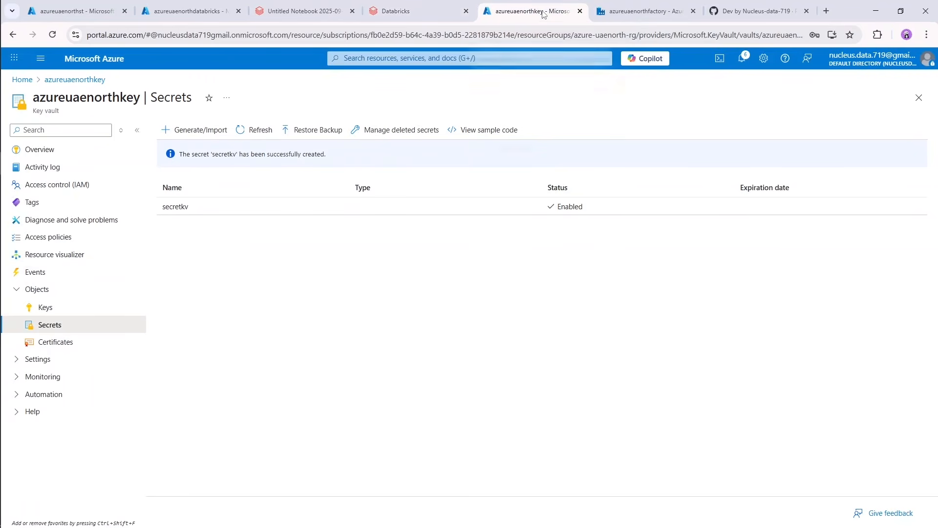
click(58, 362)
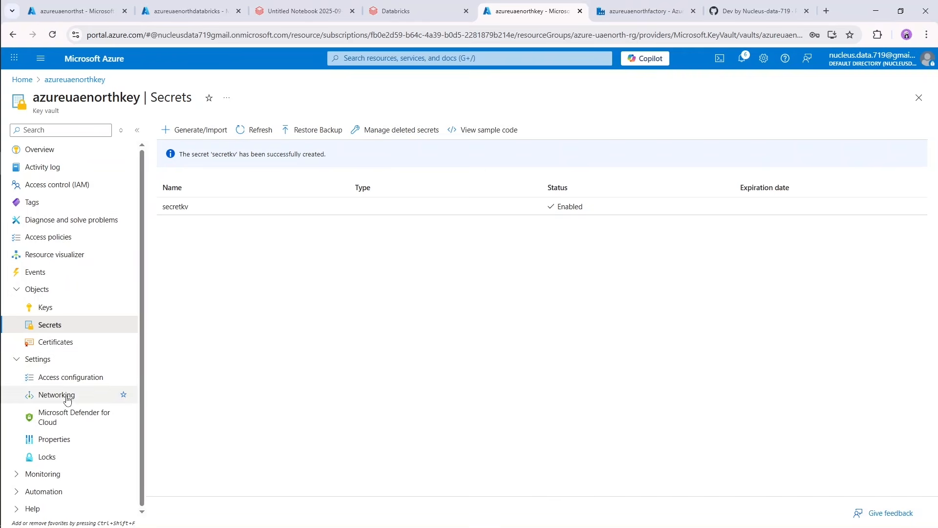
click(55, 441)
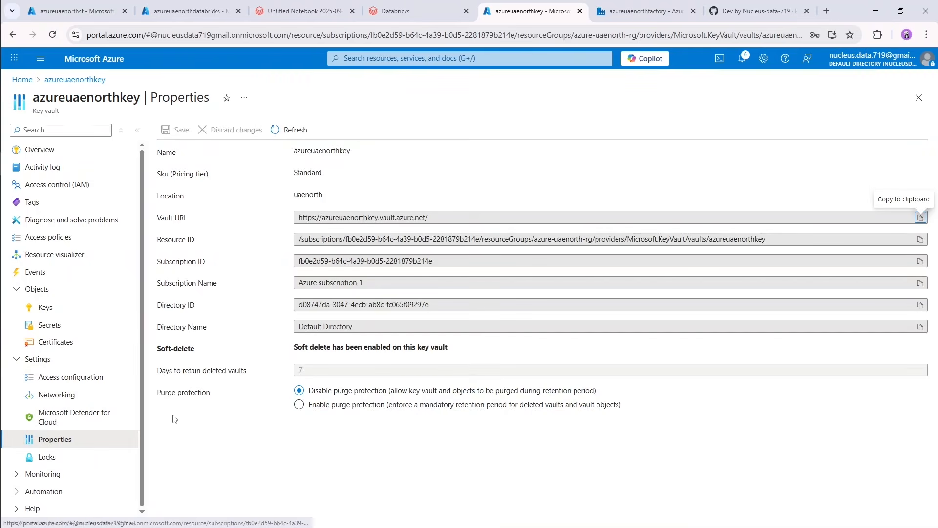
drag(158, 218, 186, 223)
click(205, 223)
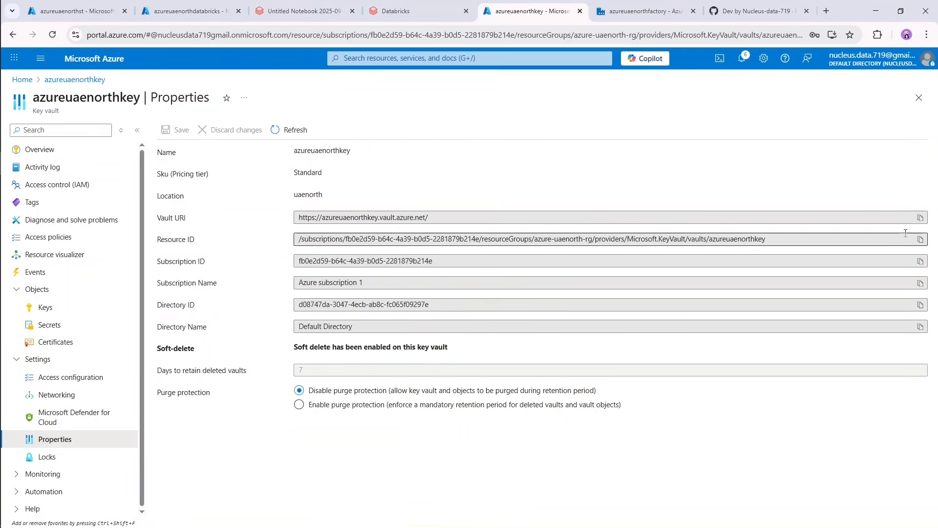
click(921, 217)
click(411, 10)
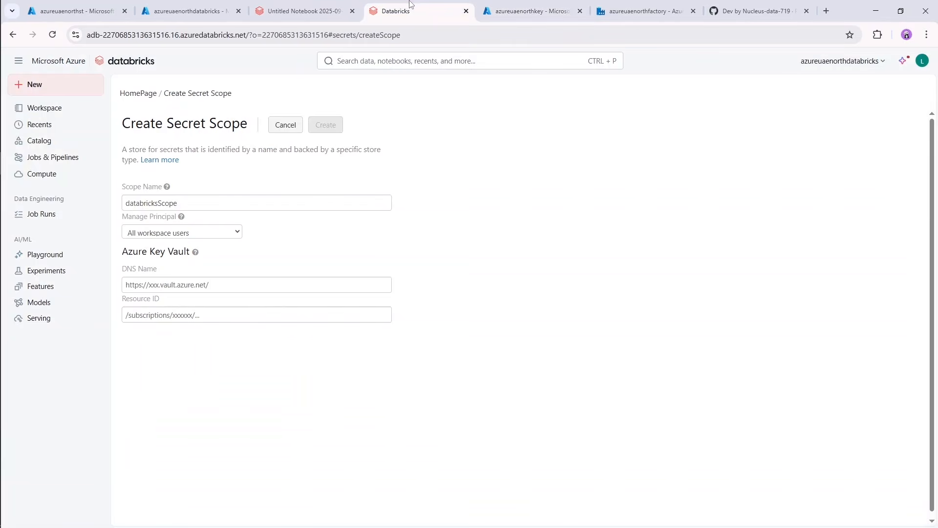
click(268, 288)
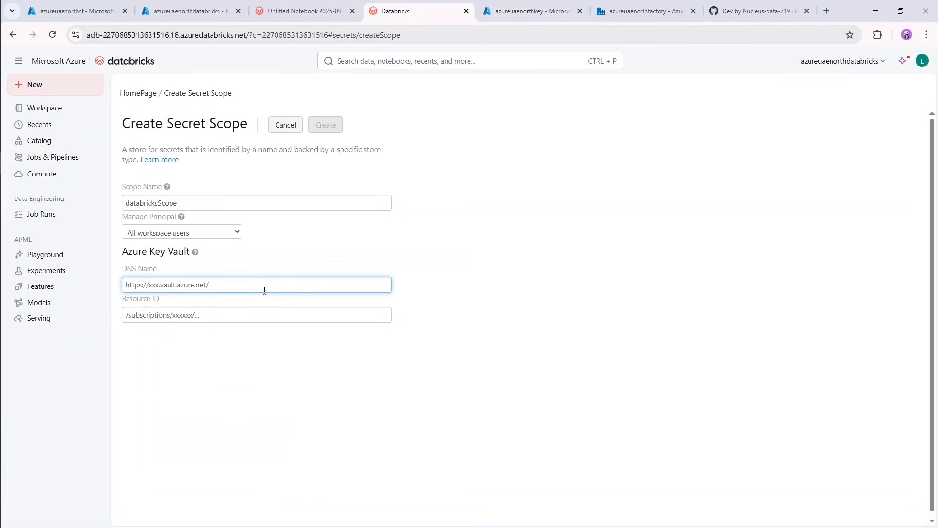
key(ctrl+v)
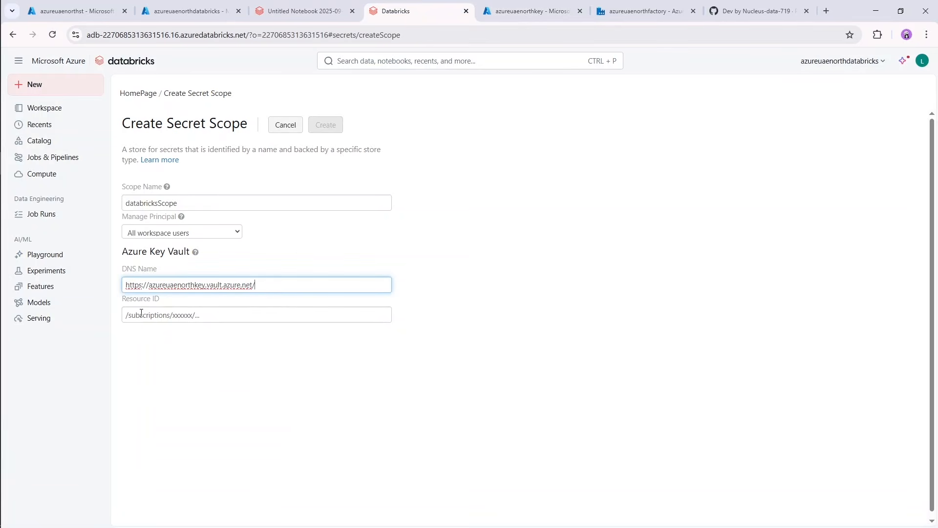
Copy the azureuaenorthkey vault's Resource ID and paste it into the secret scope's Resource ID.
click(532, 10)
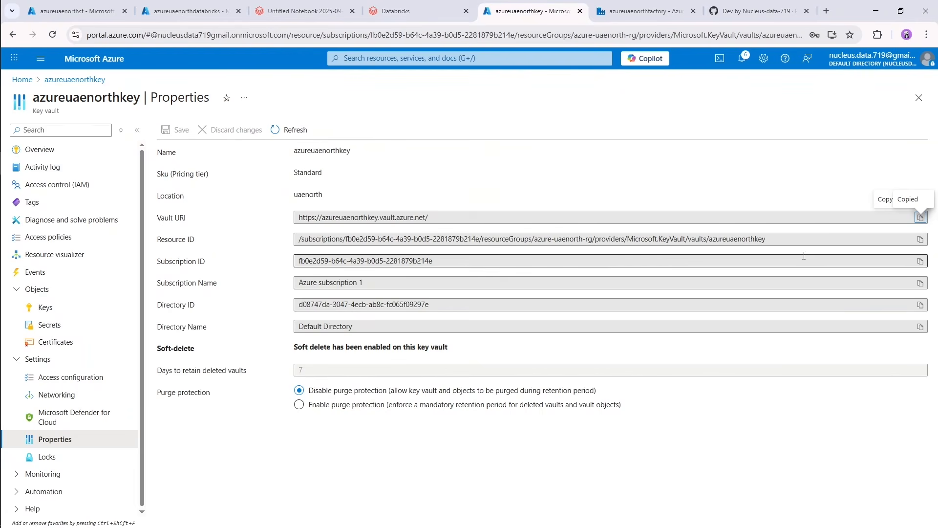
click(920, 239)
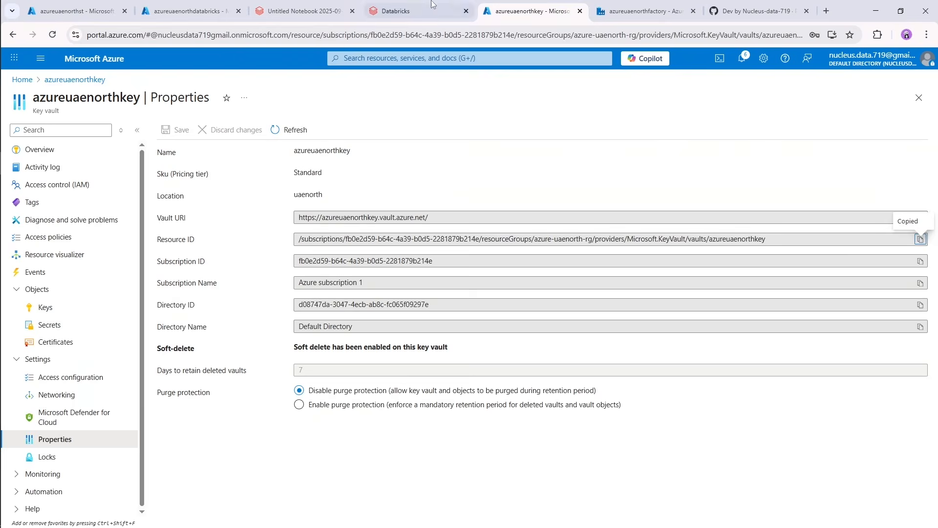
click(414, 11)
click(277, 321)
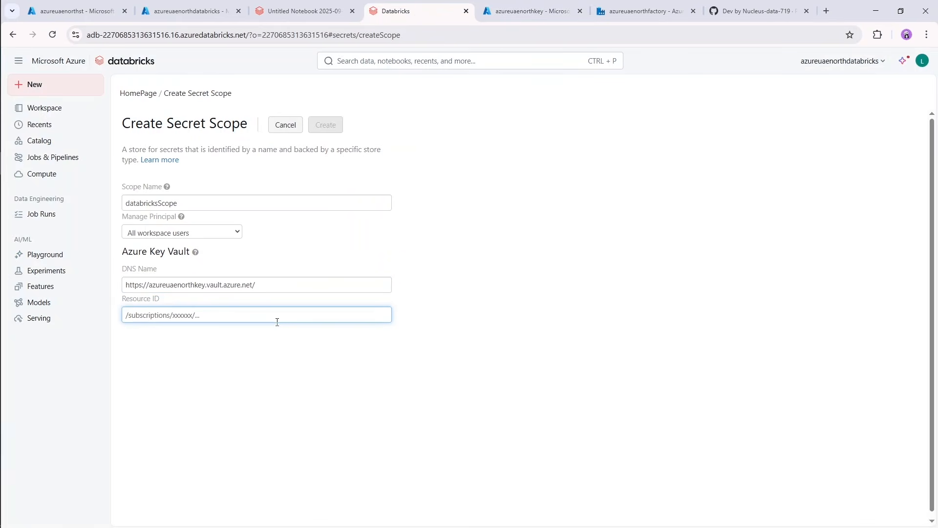
key(ctrl+v)
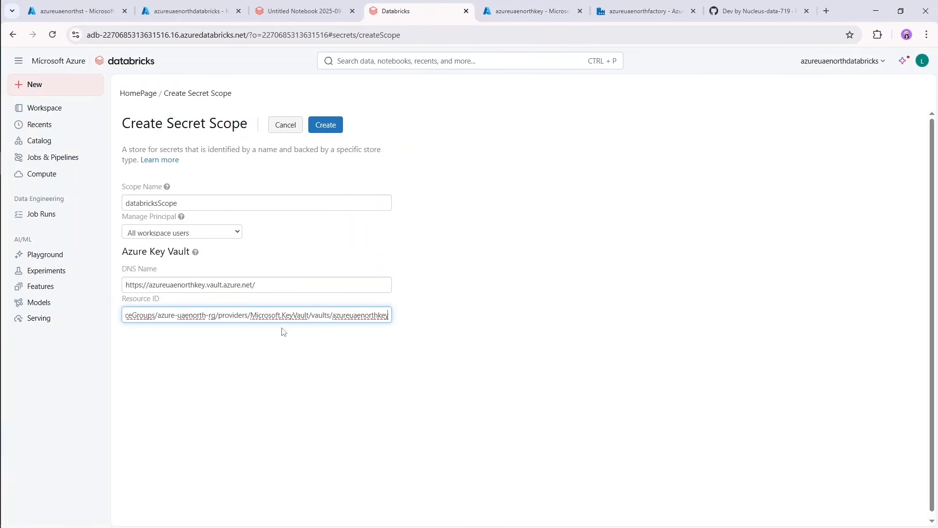
Create the databricksScope secret scope and dismiss the resulting dialog.
click(333, 129)
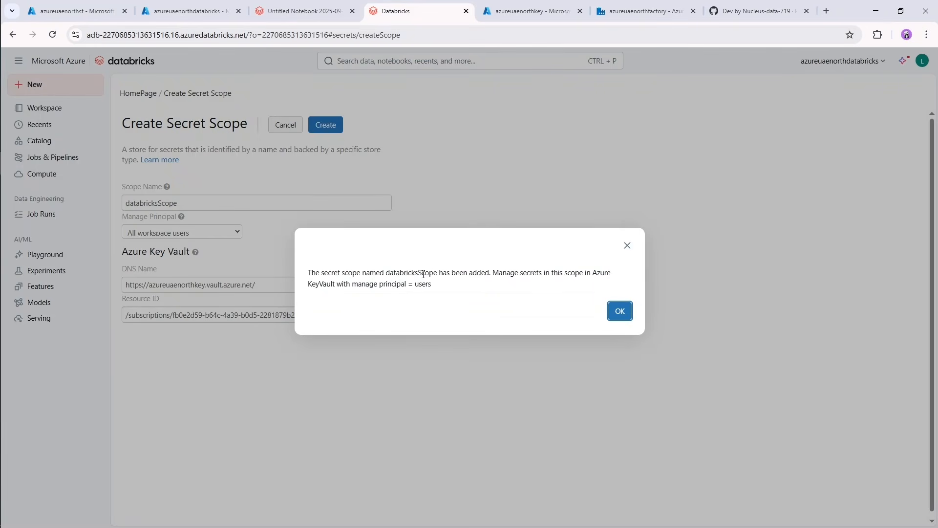
double_click(423, 274)
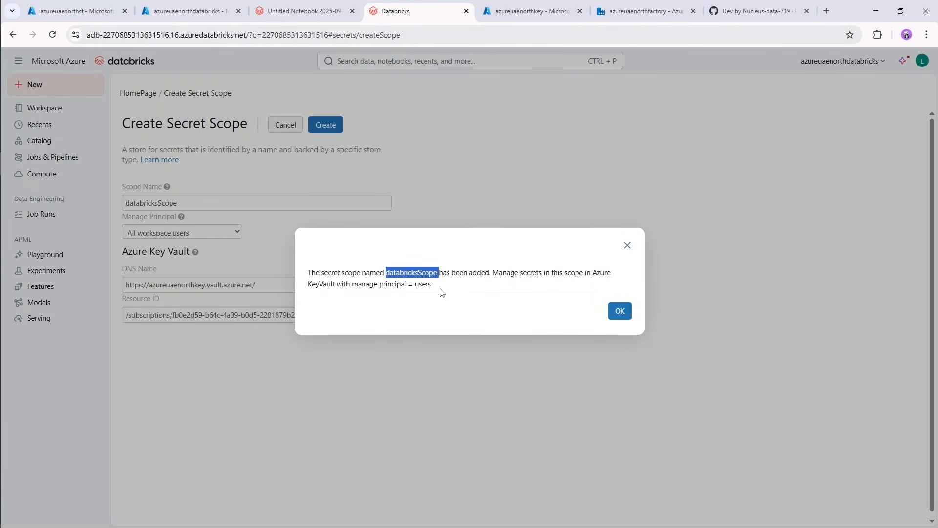
click(470, 306)
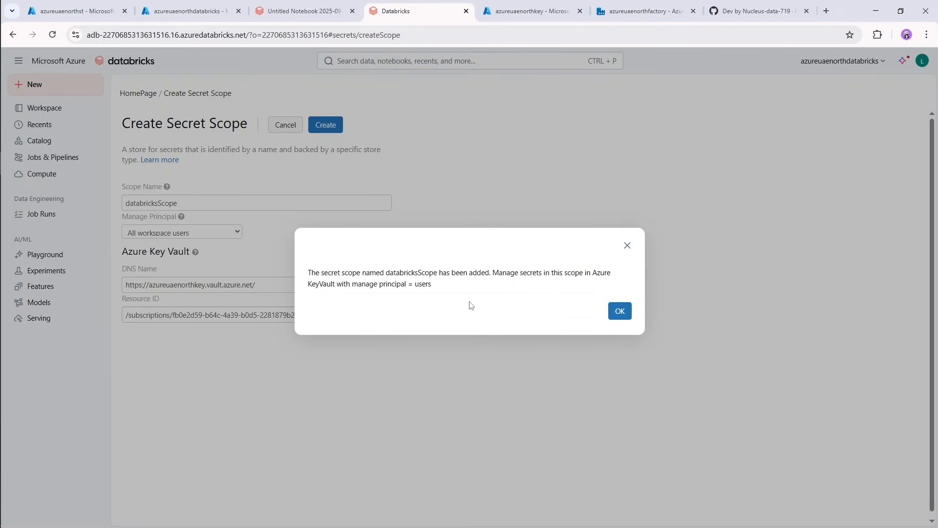
click(621, 314)
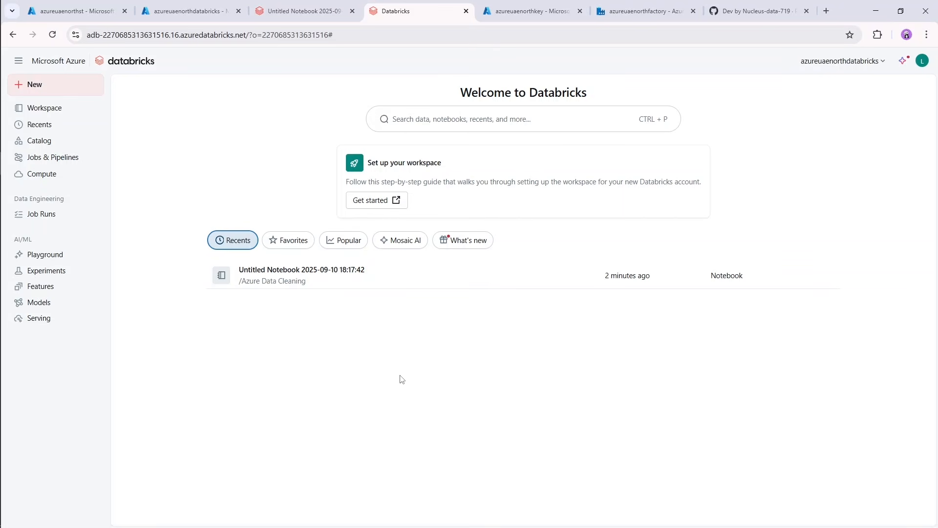
Rename the untitled notebook as Sales Data Cleaning.
click(291, 6)
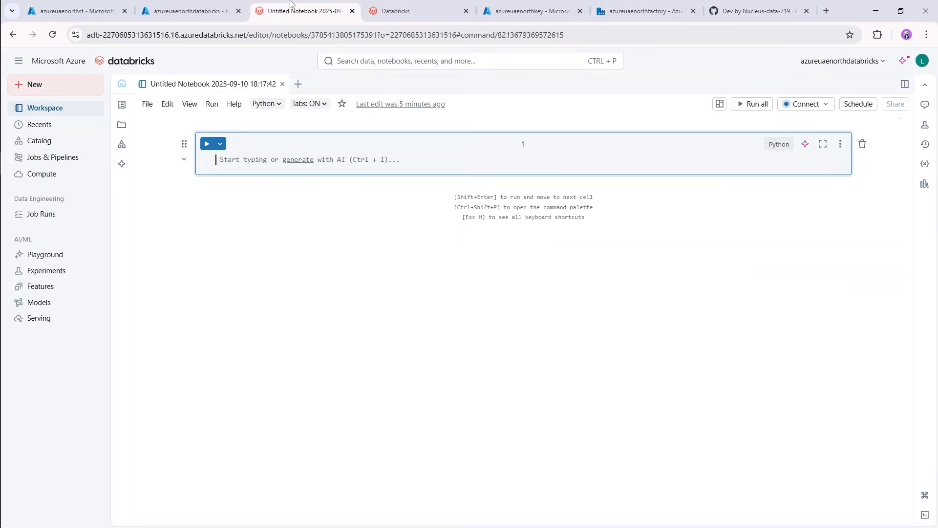
click(204, 84)
key(ctrl+a)
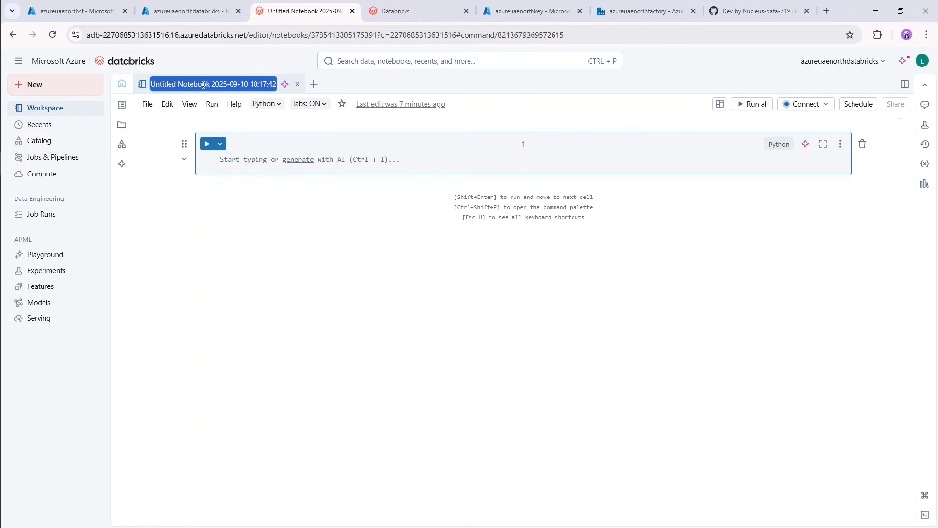
text(Azure)
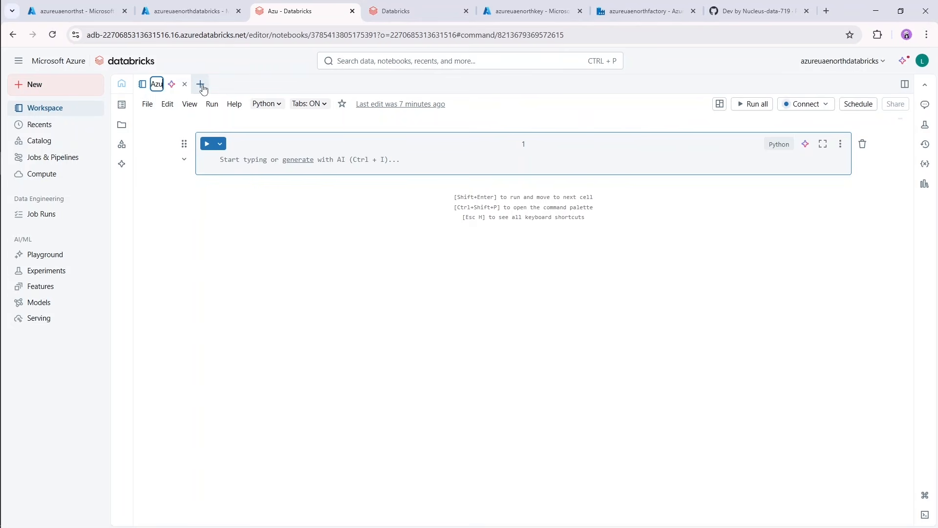
key(BackSpace)
key(BackSpace)
key(BackSpace)
key(BackSpace)
key(BackSpace)
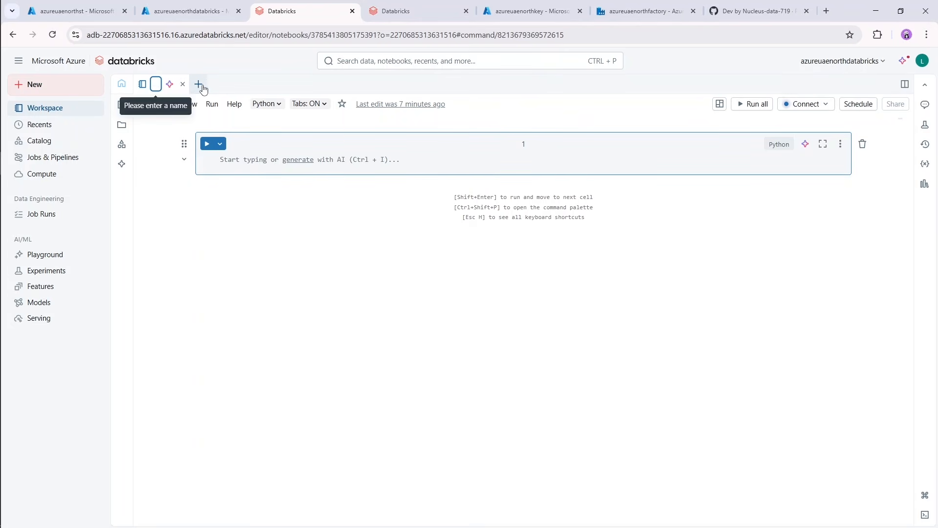
text(sAL)
key(BackSpace)
key(BackSpace)
key(BackSpace)
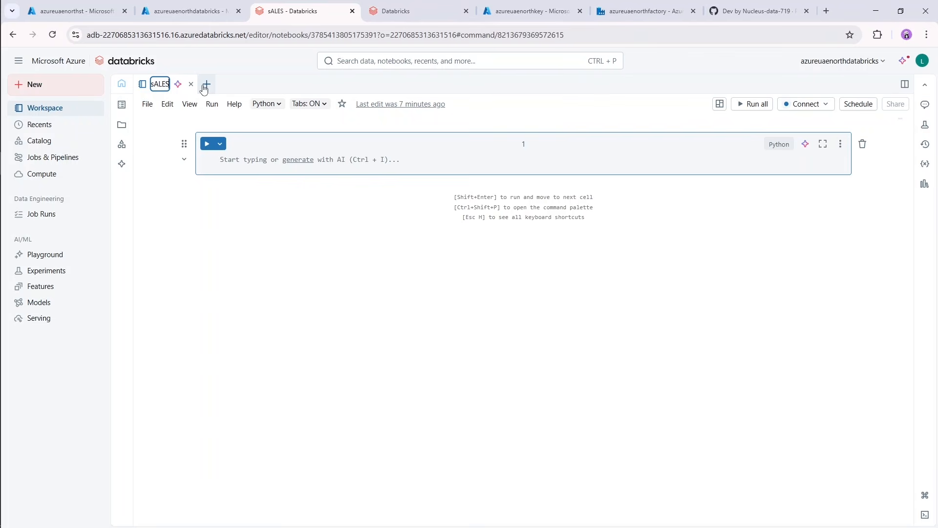
text(Sales Data Cleaning)
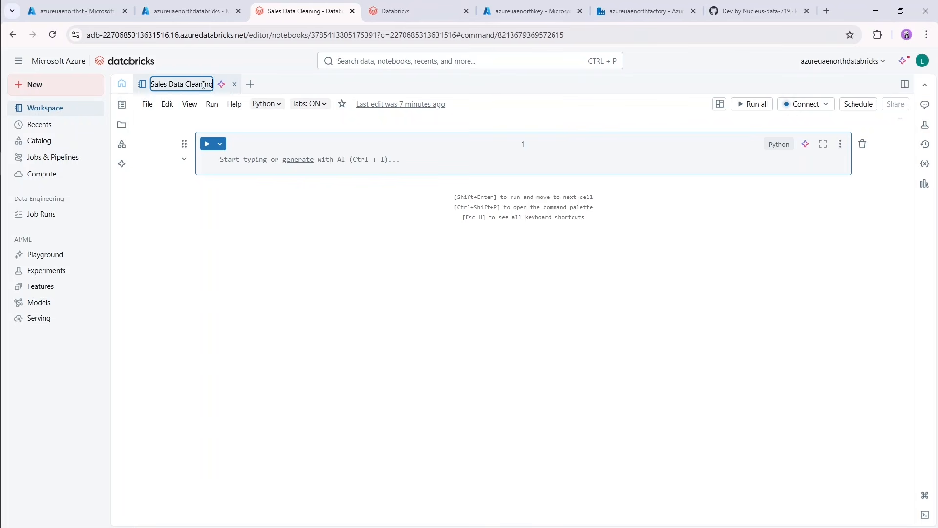
key(Return)
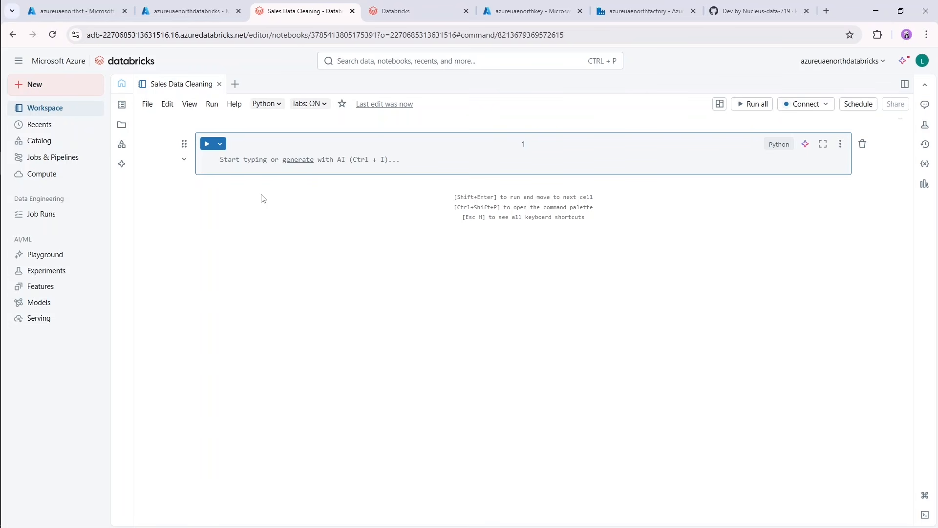
Start creating a new compute resource for the notebook and name it Data Cleaning, keeping the Unrestricted policy.
click(805, 104)
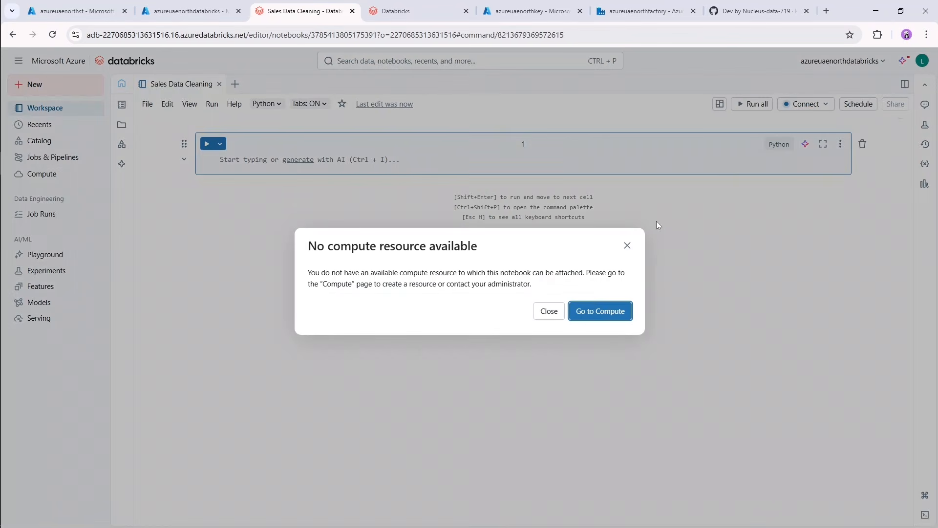
click(596, 313)
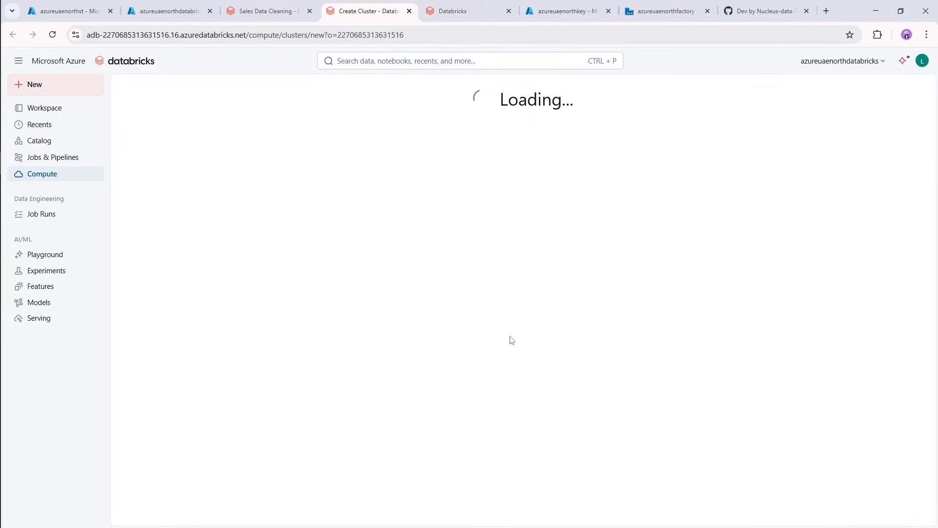
drag(452, 151, 282, 157)
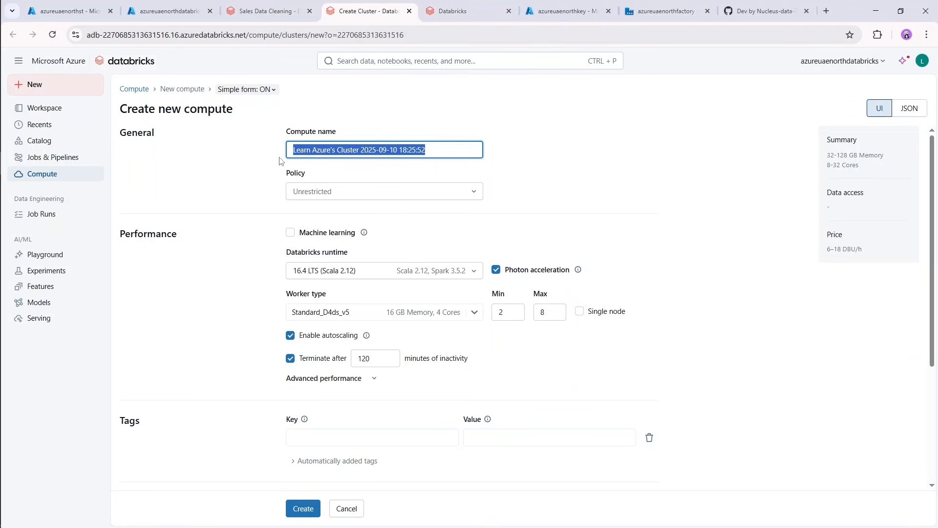
text(Data Cle)
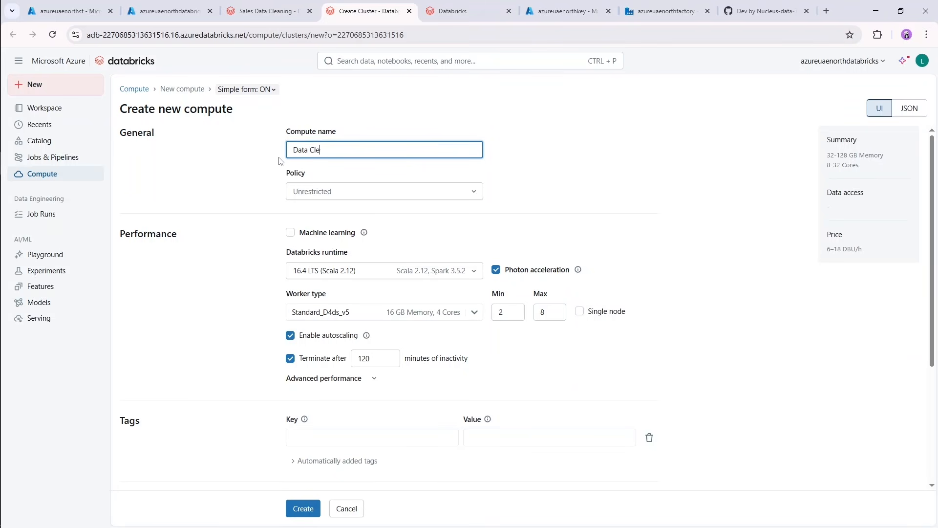
text(aning)
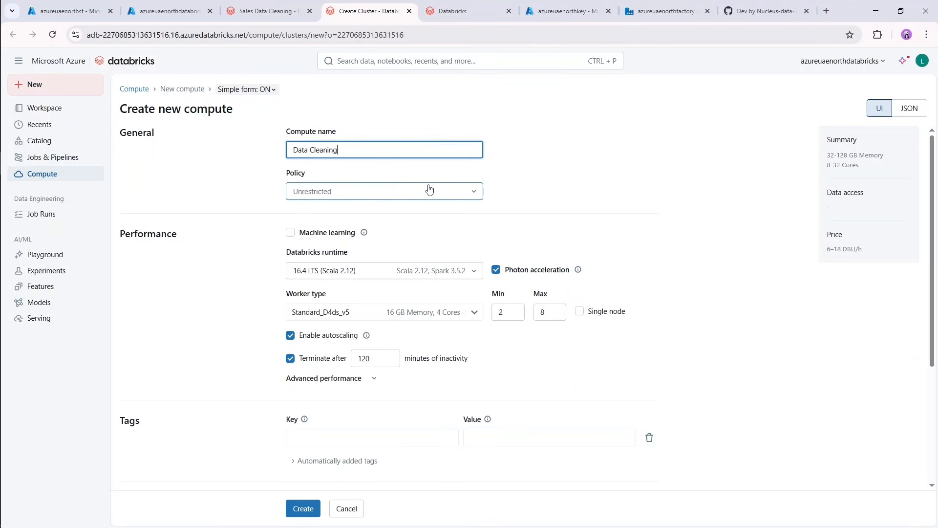
click(472, 191)
click(570, 199)
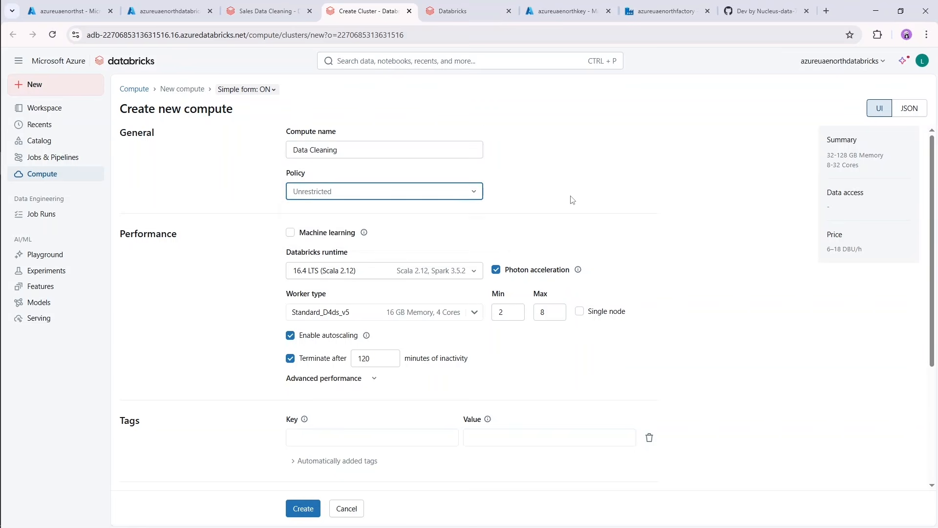
Make the compute single node, set it to terminate after 30 minutes of inactivity, and create it.
scroll(586, 199, down, 2)
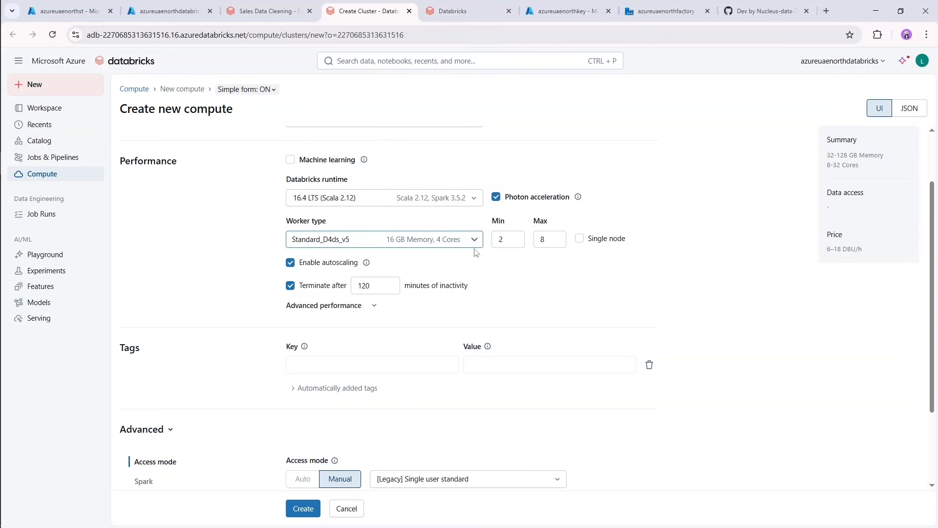
click(580, 240)
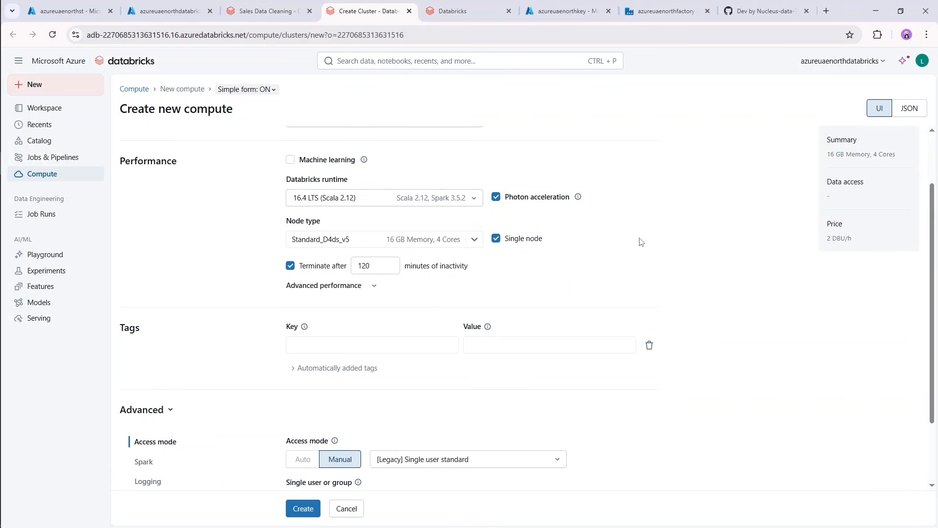
click(360, 266)
double_click(361, 267)
text(30)
click(486, 273)
scroll(244, 303, down, 2)
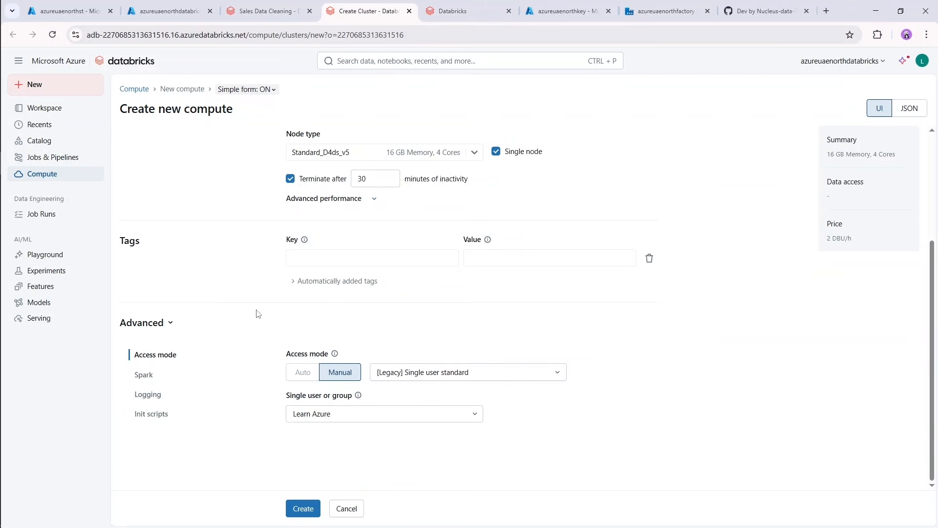
click(304, 509)
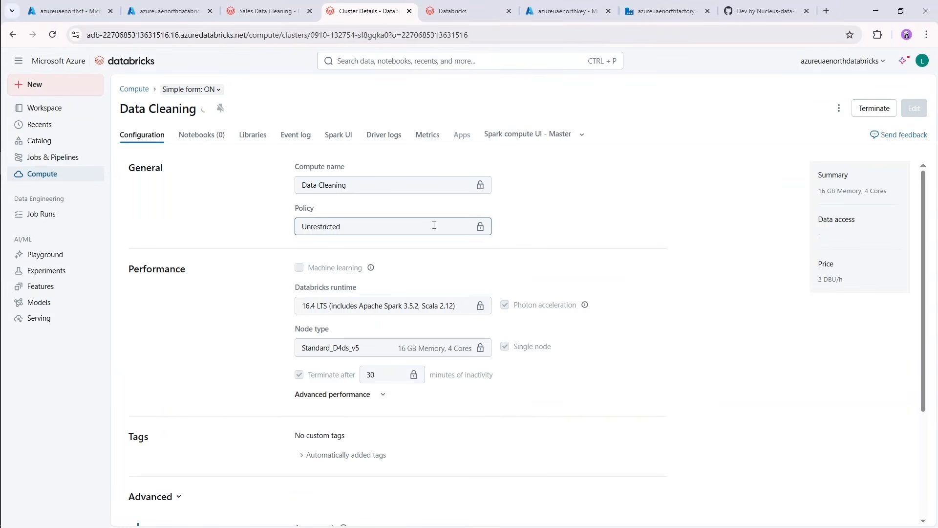
Return to the Sales Data Cleaning notebook and start a dbutils.fs.mount() call in the first cell.
click(277, 10)
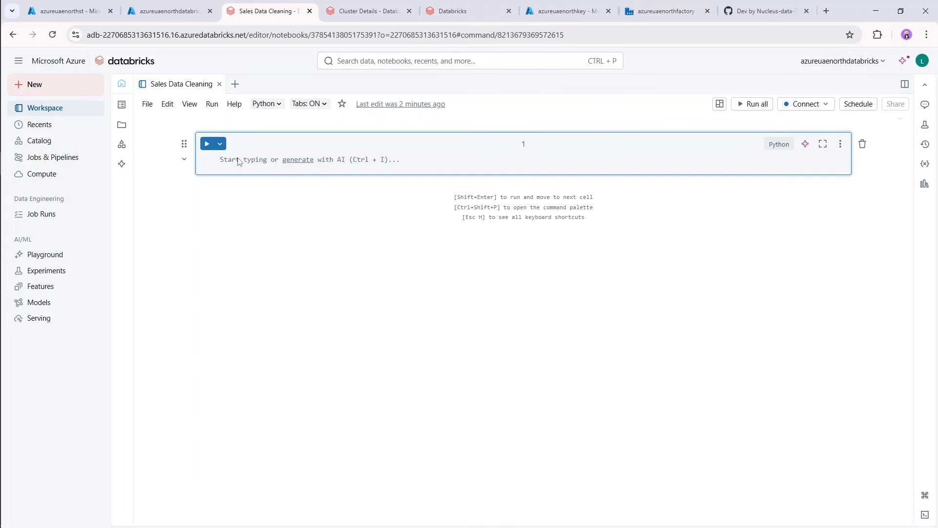
text(dbutils.,)
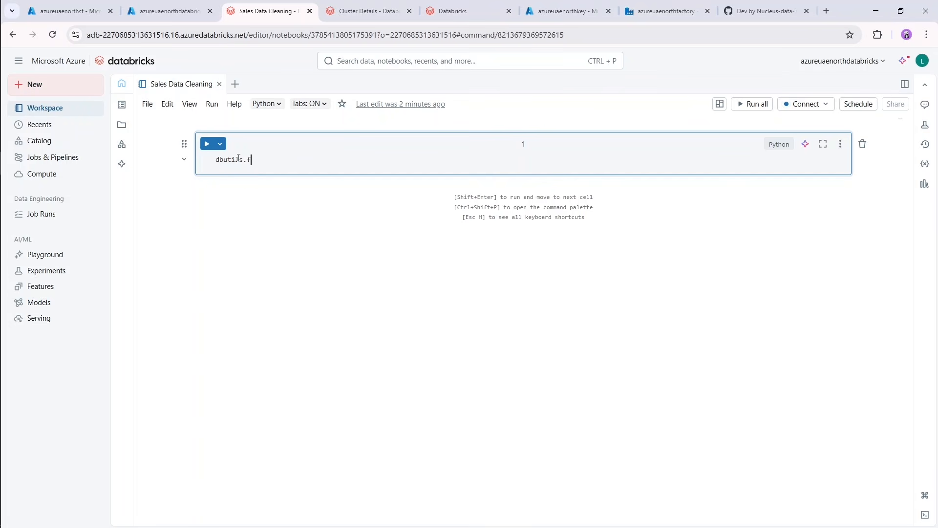
text(s.mount()
key(Return)
text(sourc)
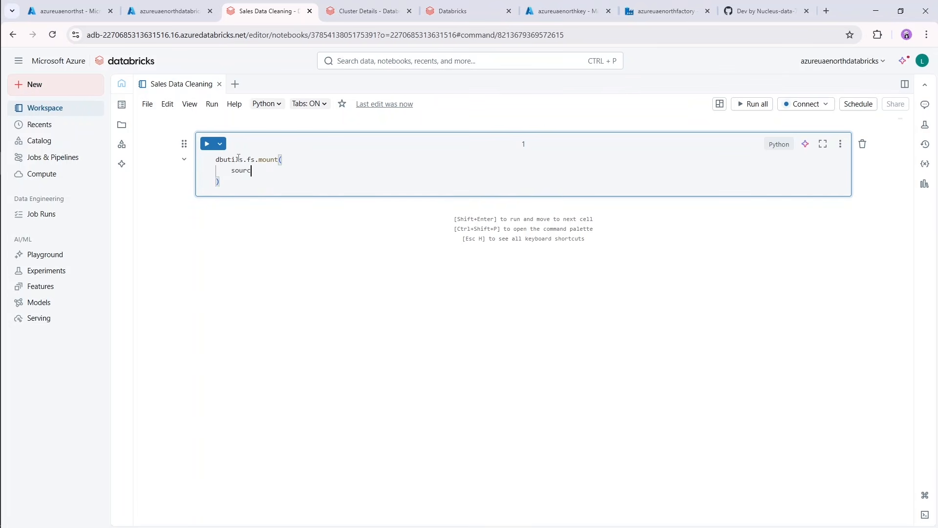
text(e = "wasbs)
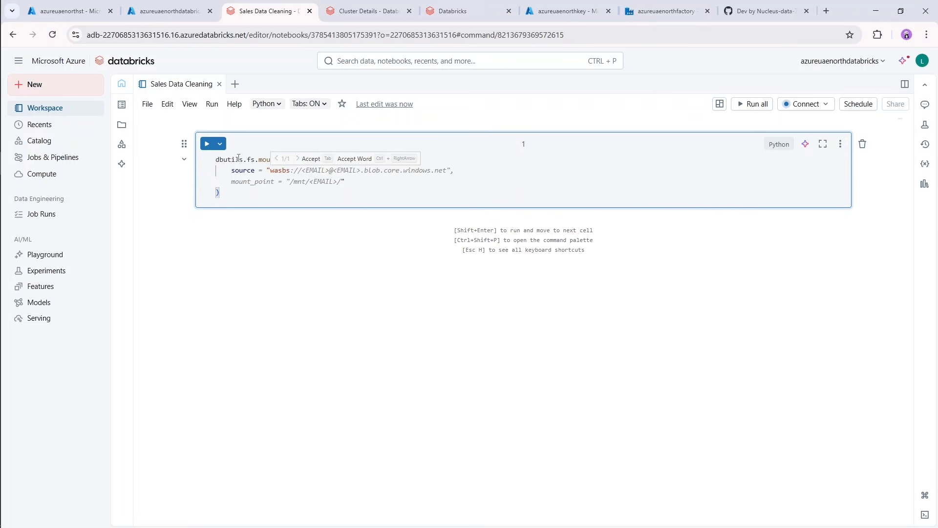
text(://container)
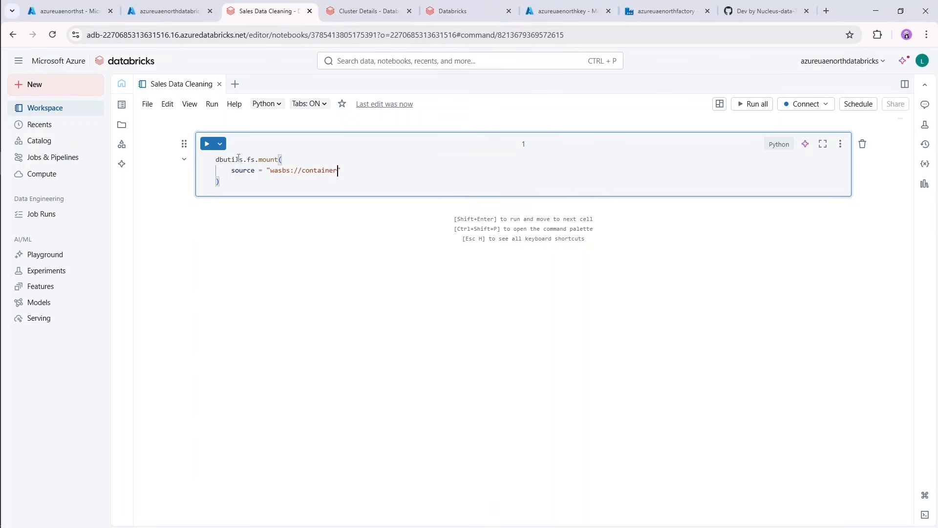
text(-name@storage-account-name)
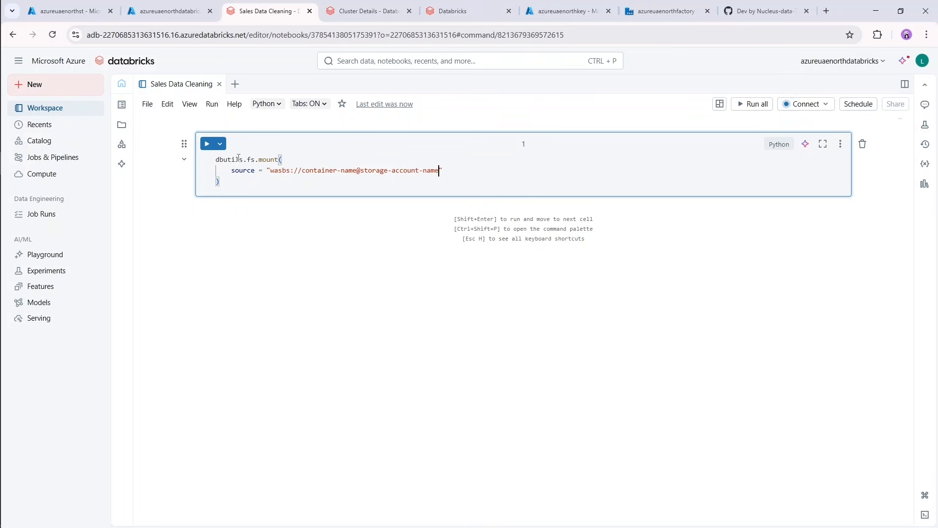
text(.blob)
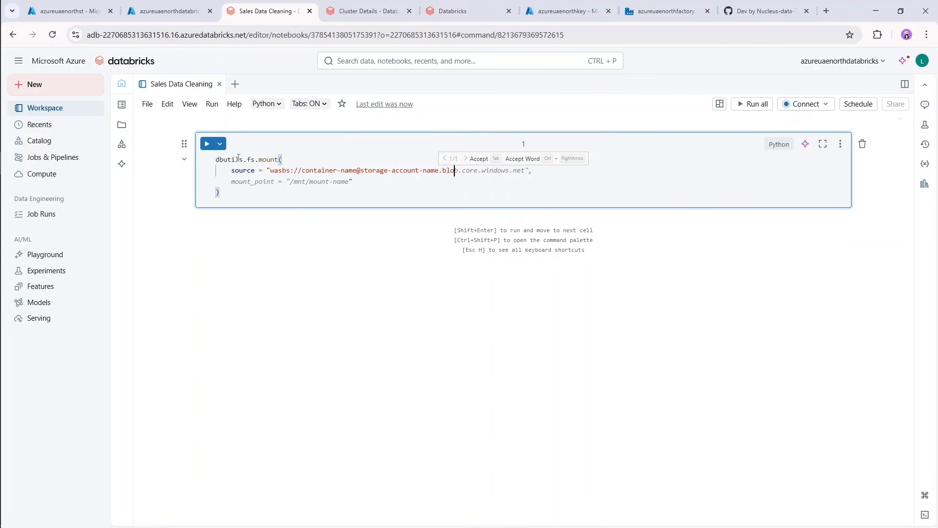
text(.core.windows.net",)
key(Return)
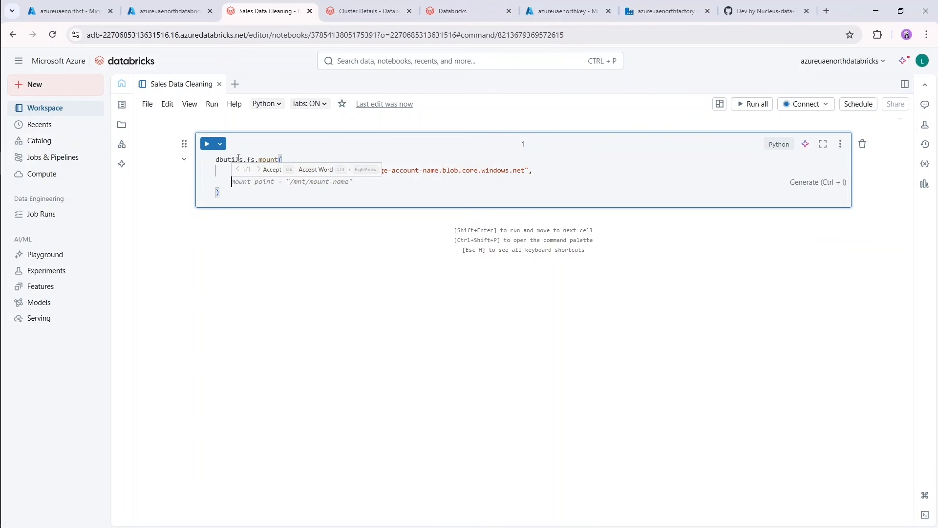
Add the argument mount_point = "/mnt/container-name" with a trailing comma to the mount call.
text(mount_point = ")
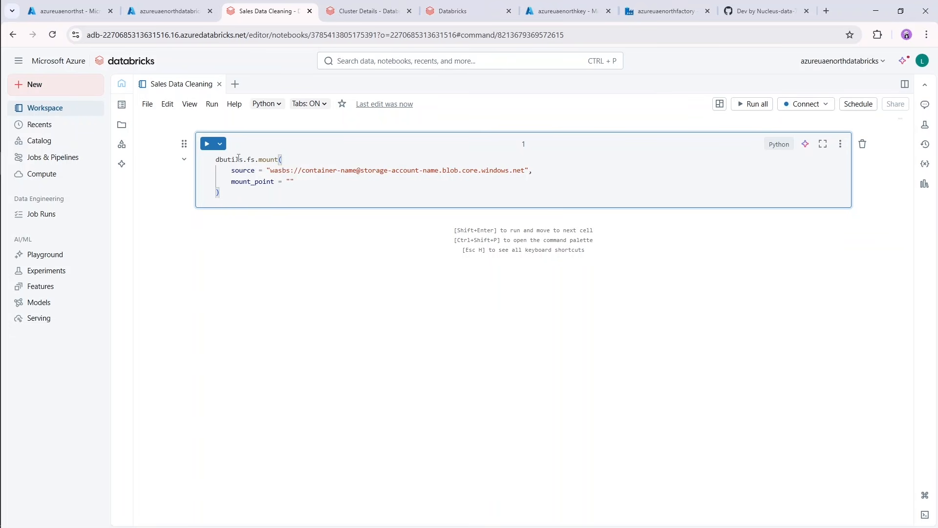
text(mnt//container-name",)
Look up the containers of the azureuaenorthst storage account, view the contents of raw-data, and return to the notebook.
drag(302, 171, 357, 170)
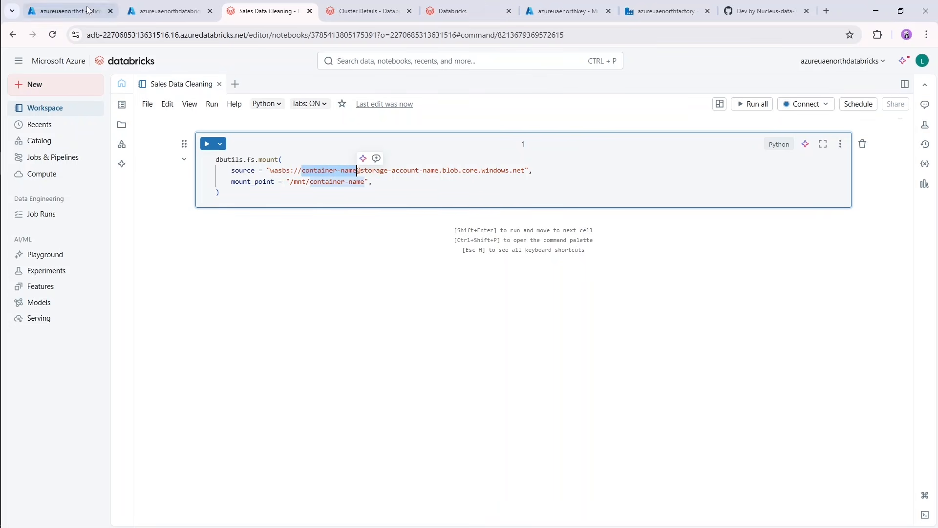
click(166, 10)
click(90, 4)
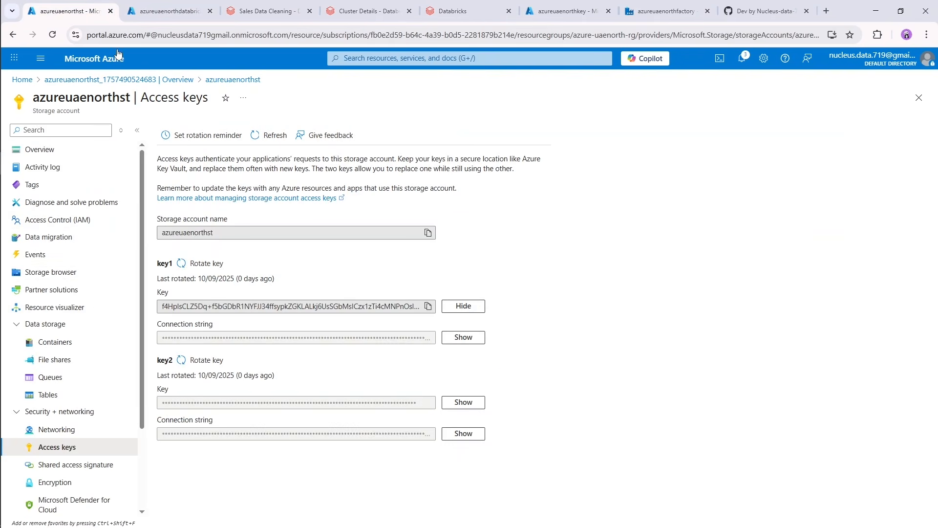
click(61, 344)
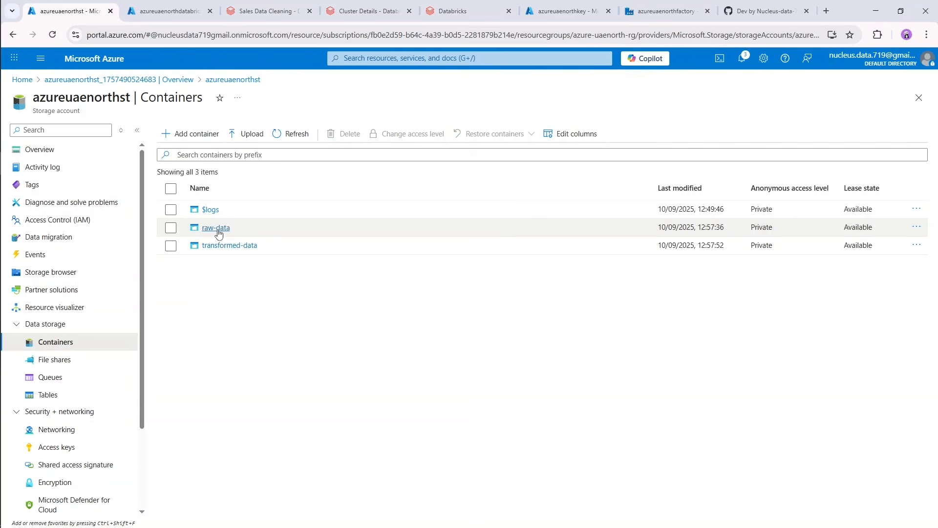
drag(237, 230, 204, 231)
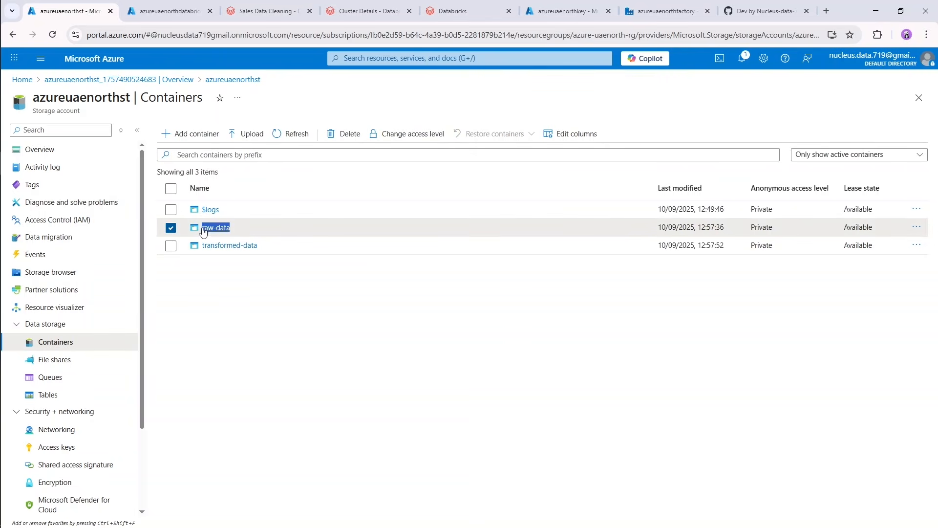
click(221, 291)
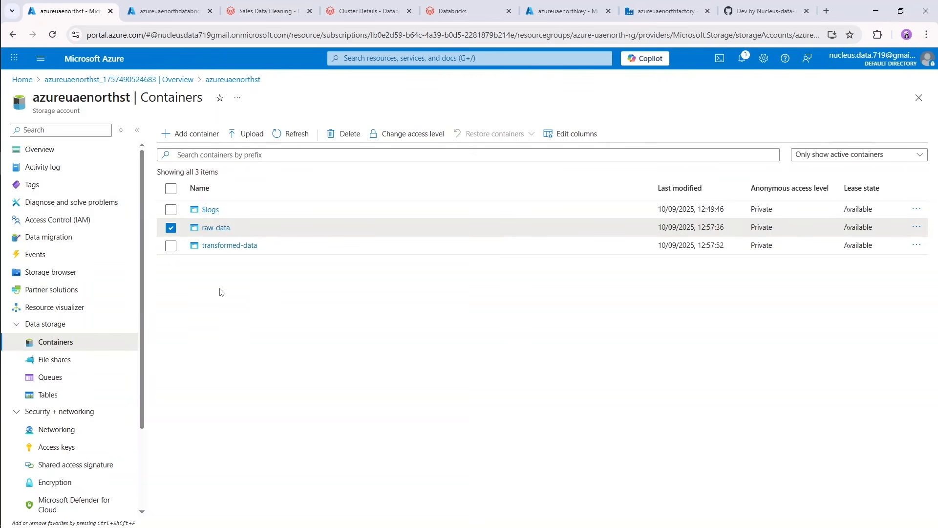
click(212, 228)
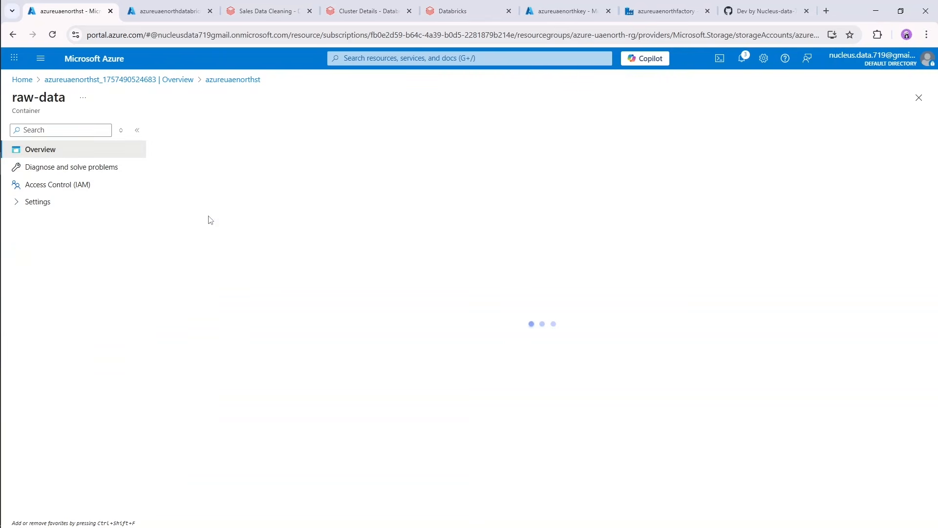
click(166, 6)
click(255, 6)
Return to the Sales Data Cleaning notebook and replace container-name with raw-data in both the source and mount_point values.
click(290, 161)
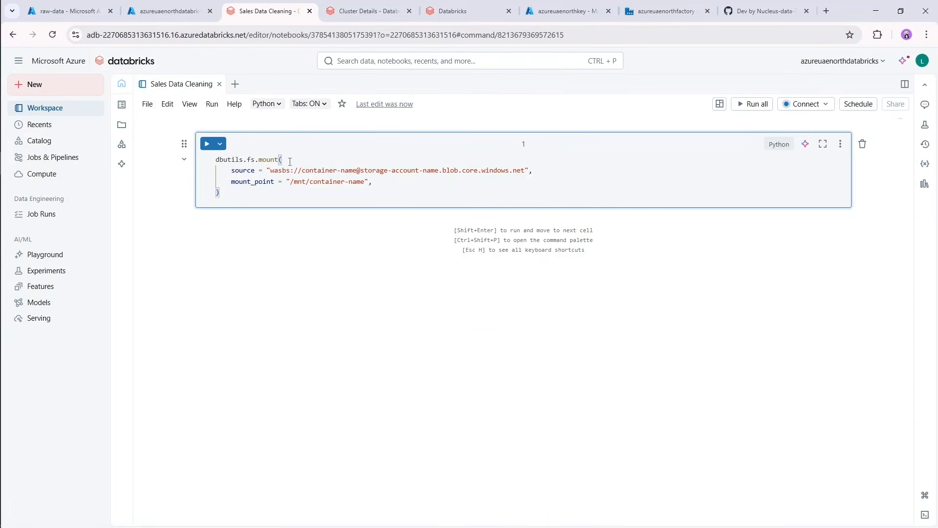
drag(358, 170, 303, 170)
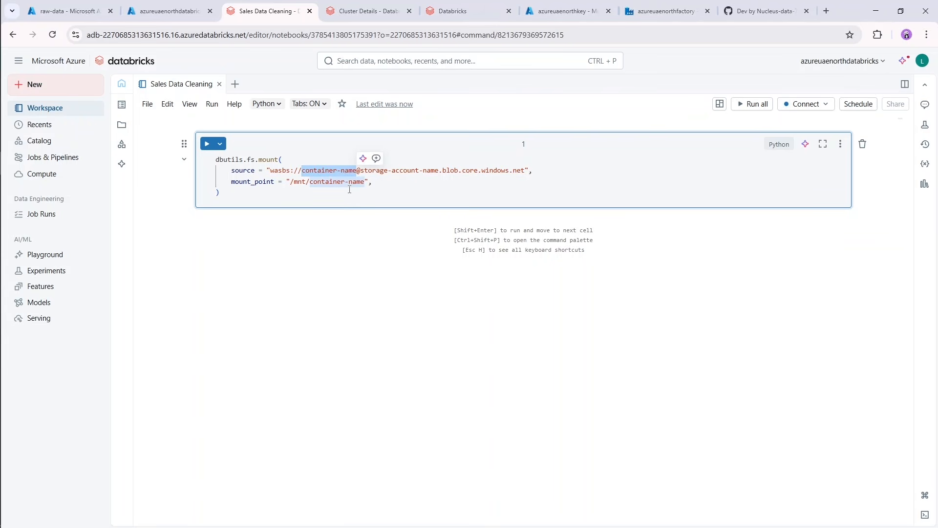
key(ctrl+d)
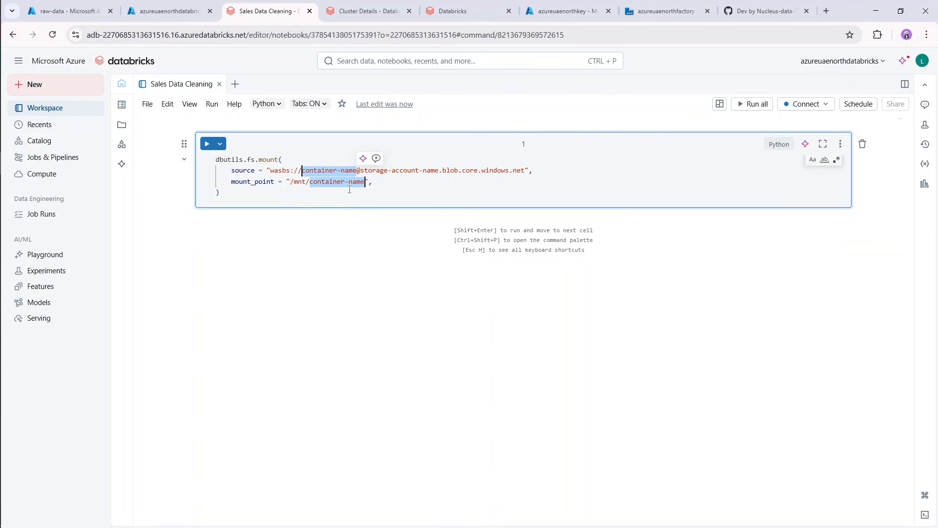
text(raw-data)
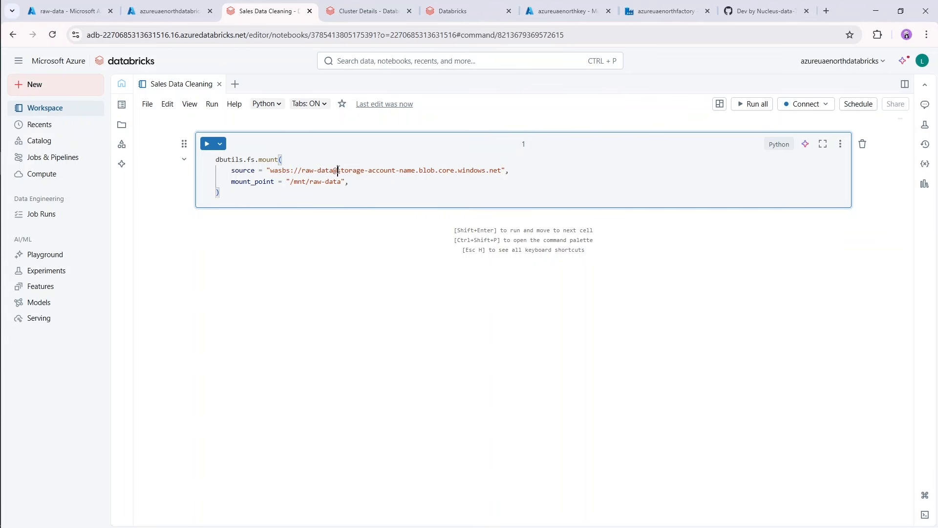
Copy the storage account name azureuaenorthst from the Azure portal and substitute it for storage-account-name in the notebook's source URL.
click(82, 10)
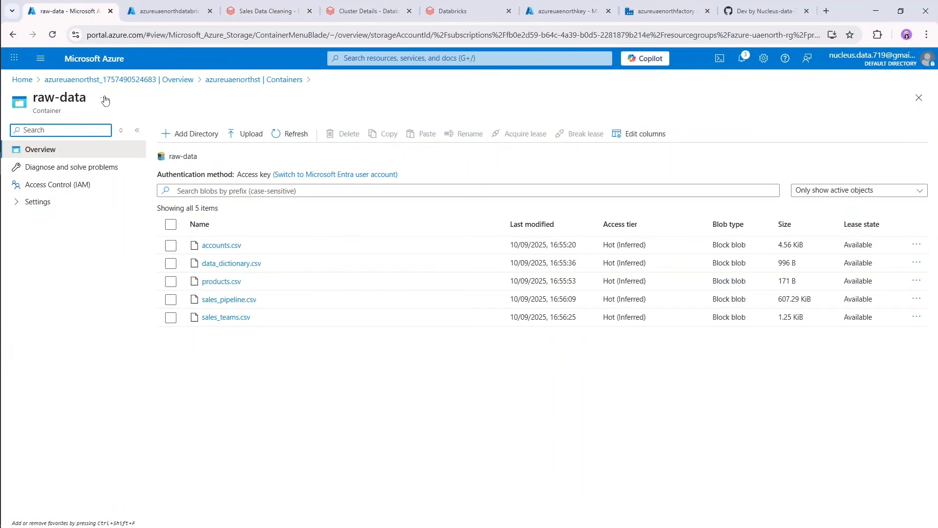
click(237, 80)
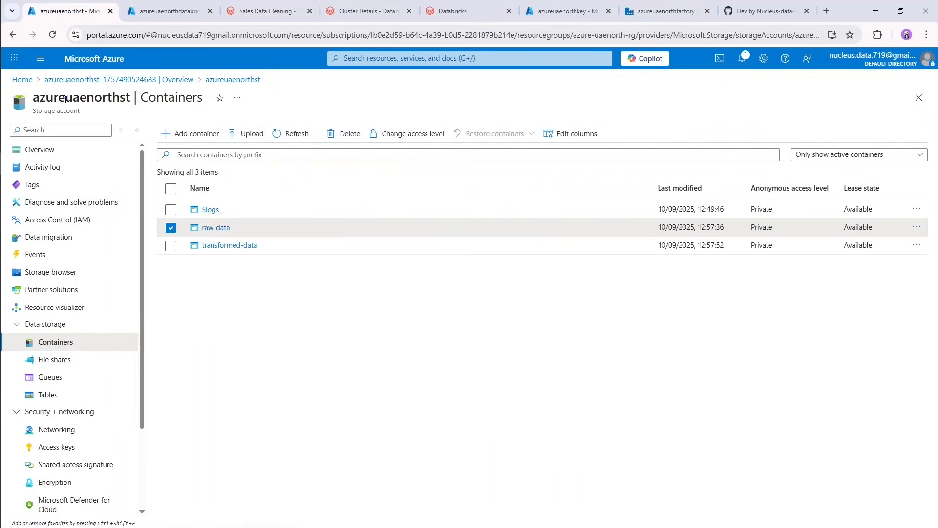
double_click(66, 99)
key(ctrl+c)
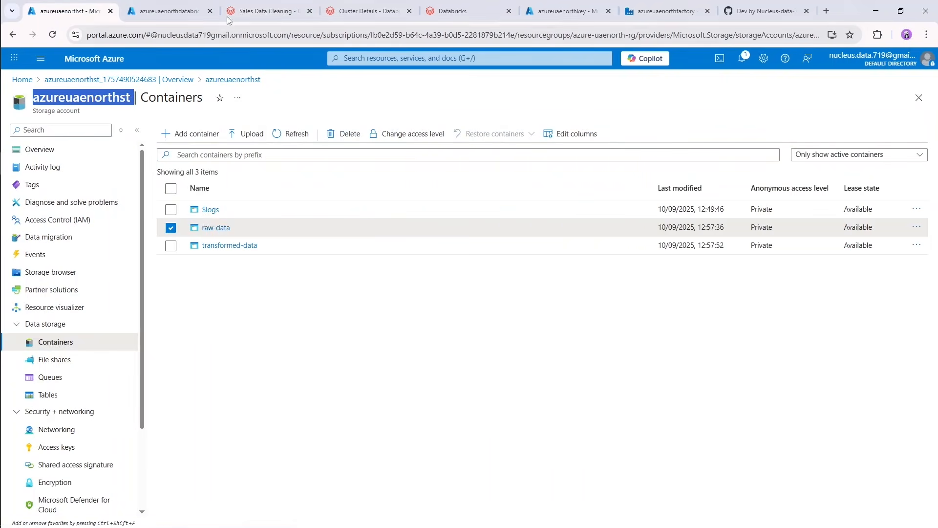
click(269, 10)
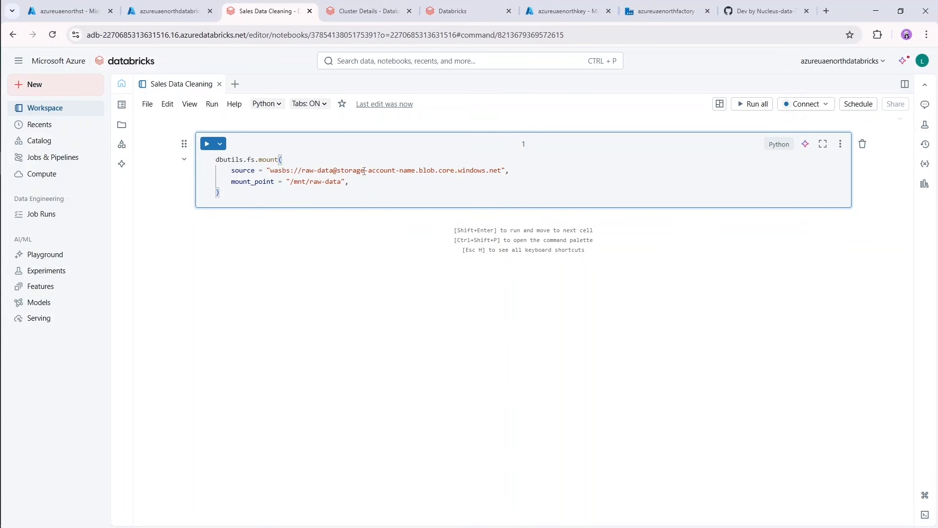
drag(339, 170, 418, 170)
key(ctrl+v)
key(BackSpace)
Add an extra_configs = { } dictionary argument on a new line below mount_point in the mount call.
click(376, 186)
key(Return)
text(e)
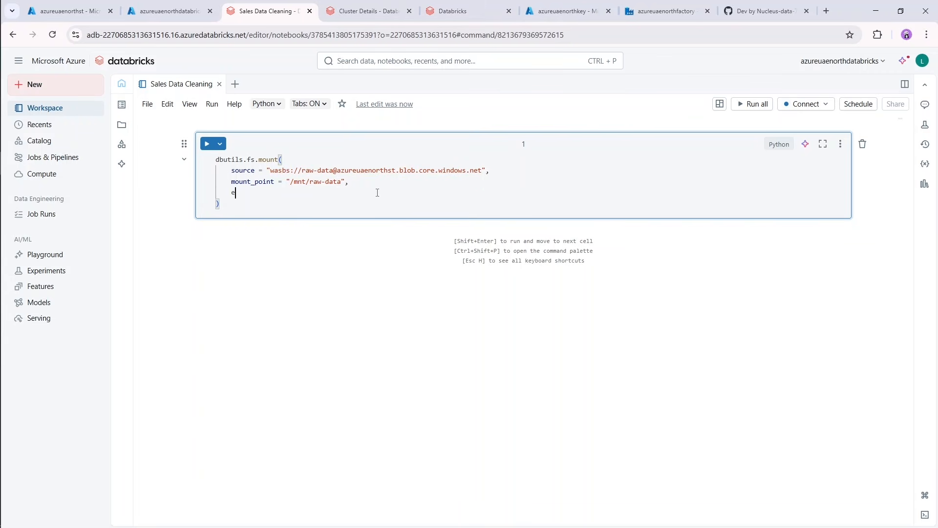
text(xtra_configs = {)
key(Return)
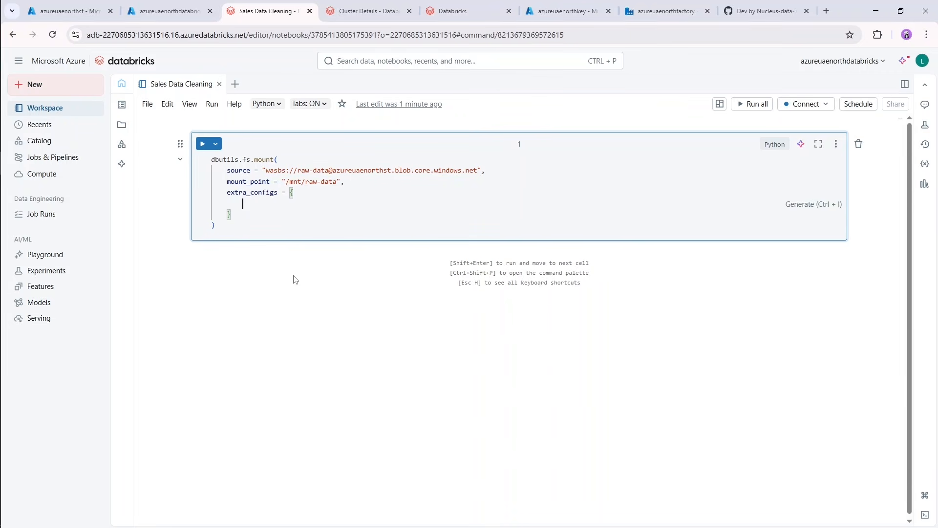
Enter the extra_configs dictionary key "fs.azure.account.key.azureuaenorthst.blob.core.windows.net", reusing the storage account name from the source URL.
text(")
text(fs.azure.)
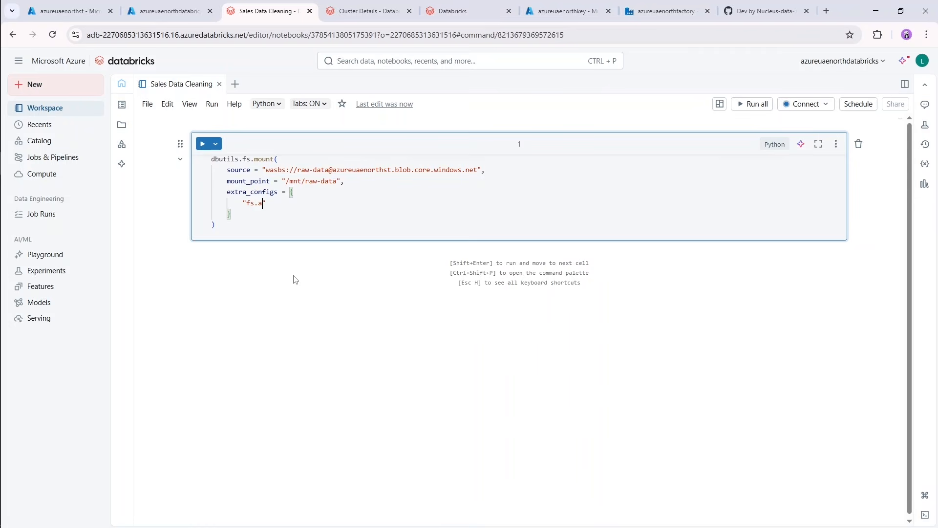
text(acc)
text(ount)
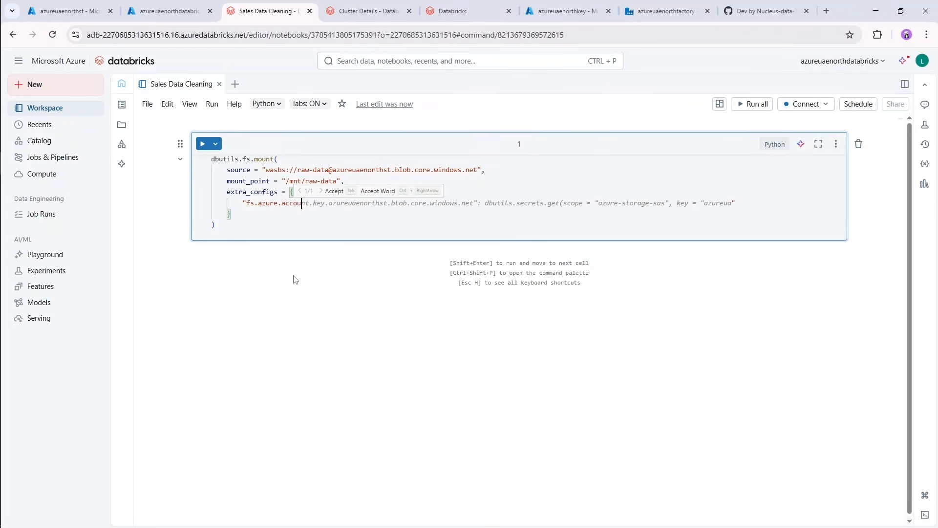
text(.key.)
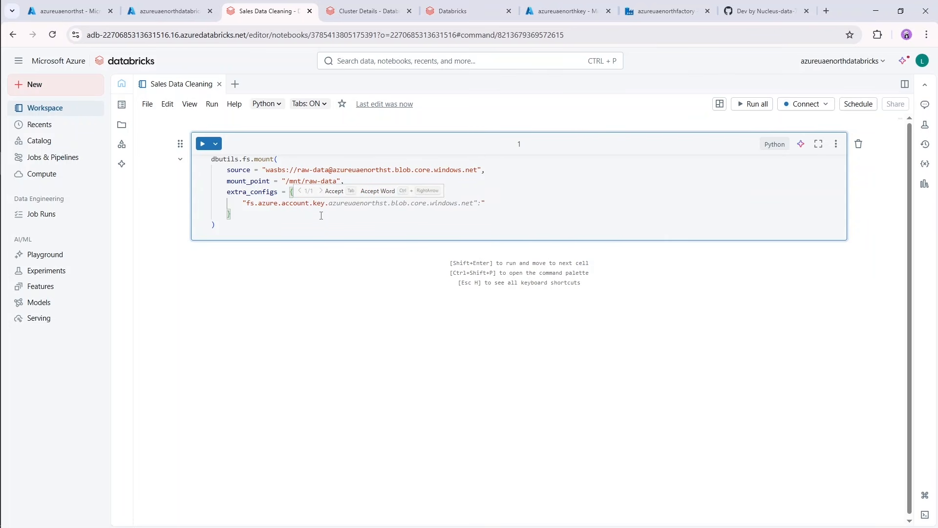
drag(334, 171, 391, 174)
key(ctrl+c)
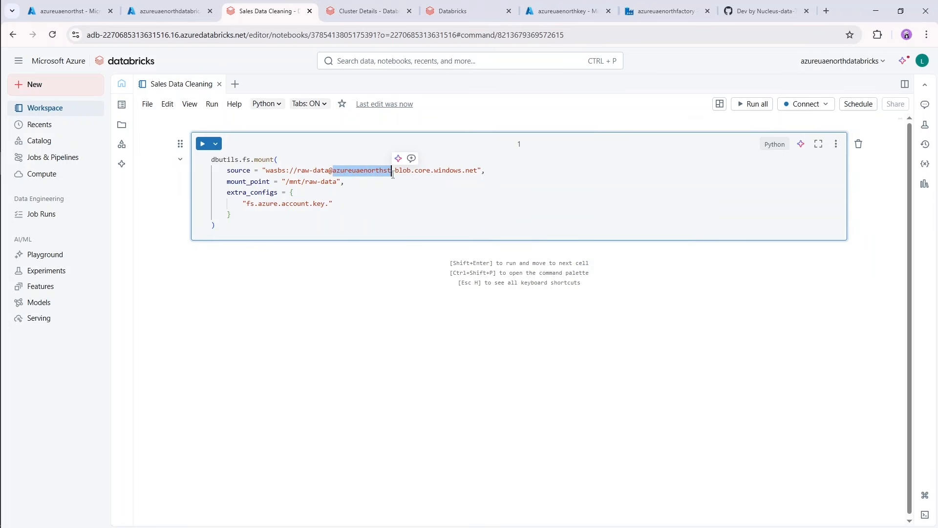
click(327, 205)
text(.)
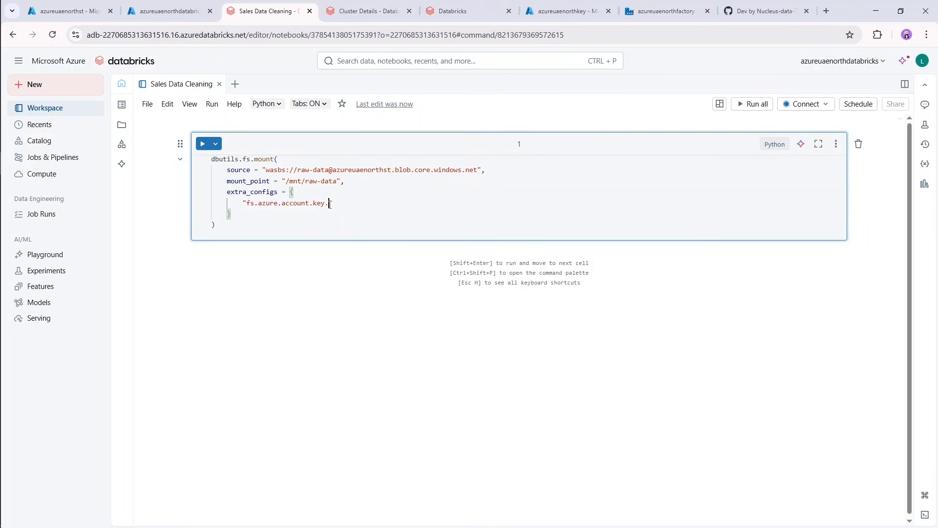
key(ctrl+v)
text(.blob.)
text(core.windows.n)
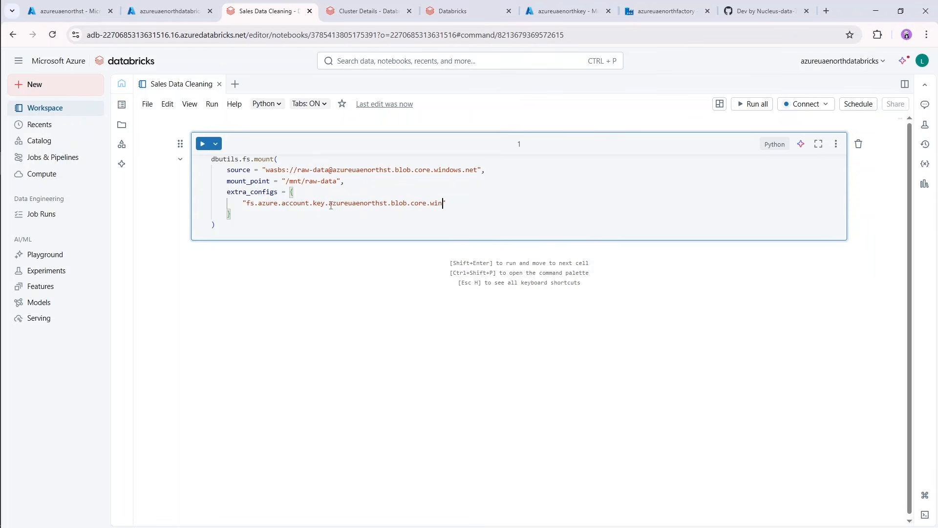
text(et": dbutils)
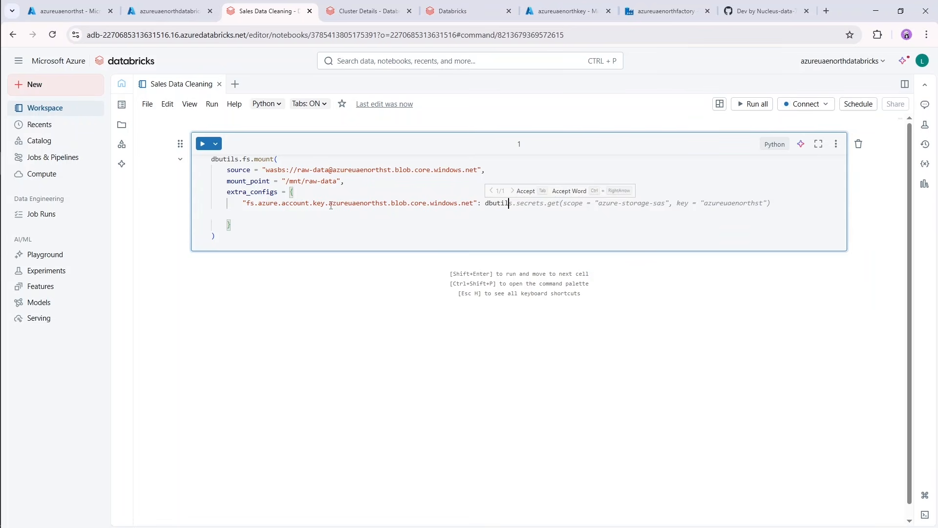
text(.secrets.get()
Assign a multi-line dbutils.secrets.get() call as the value of the account key entry.
key(Return)
Fill the secrets.get call with the arguments "databricksscope" and the placeholder "keyvaultsecretname".
text("databrick)
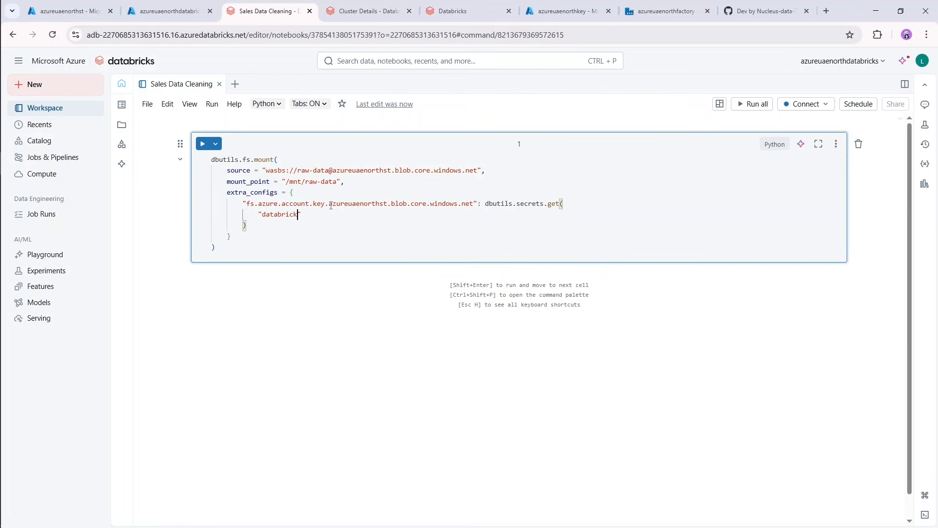
text(sscope", "keyvaul;t)
key(BackSpace)
text(tsecretname)
Change the scope argument of the secrets.get call to databricksScope.
drag(321, 215, 263, 217)
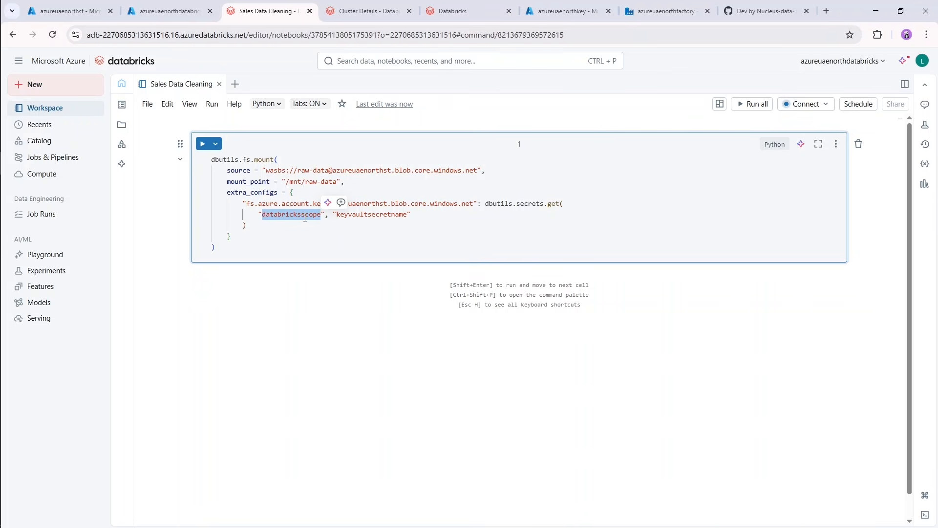
text(databricksScope)
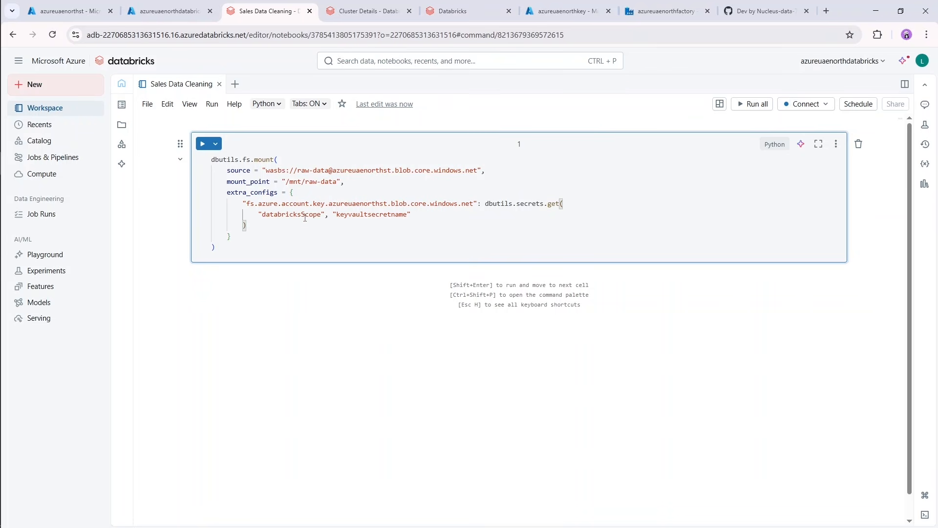
Copy the secret name secretkv from the azureuaenorthkey vault's secrets and substitute it for keyvaultsecretname in the notebook.
drag(408, 214, 336, 214)
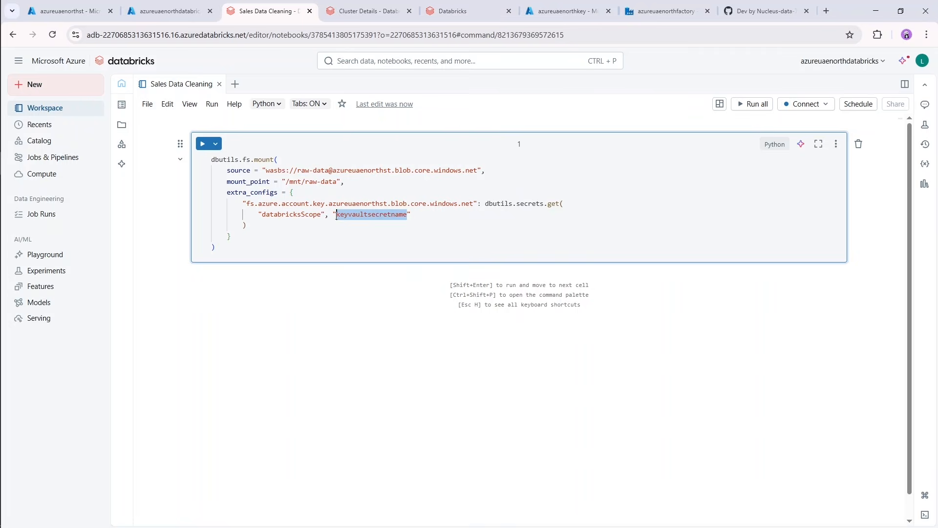
click(68, 11)
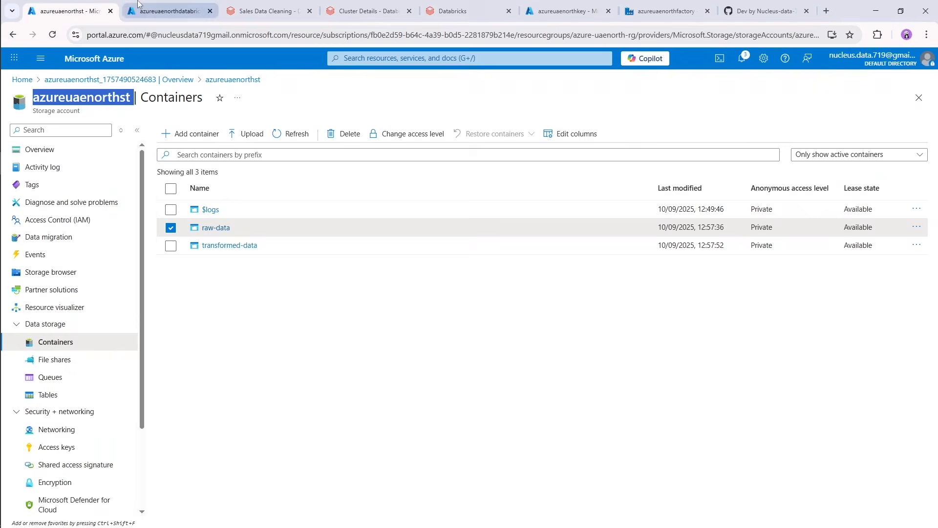
click(168, 9)
click(562, 11)
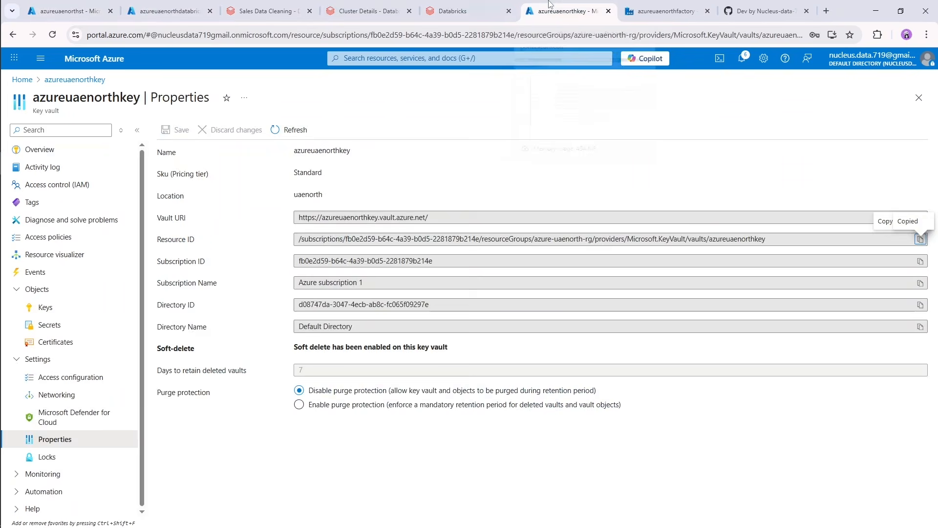
click(77, 324)
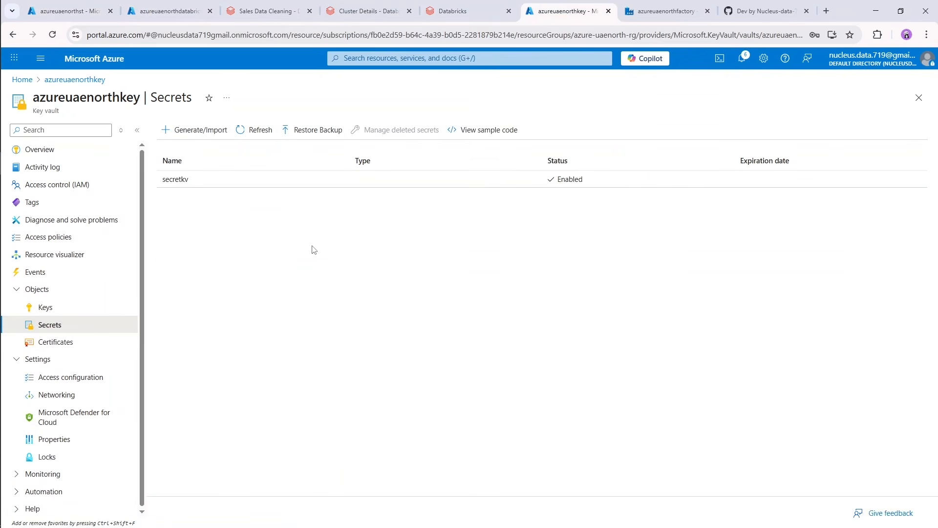
drag(157, 180, 190, 181)
key(ctrl+c)
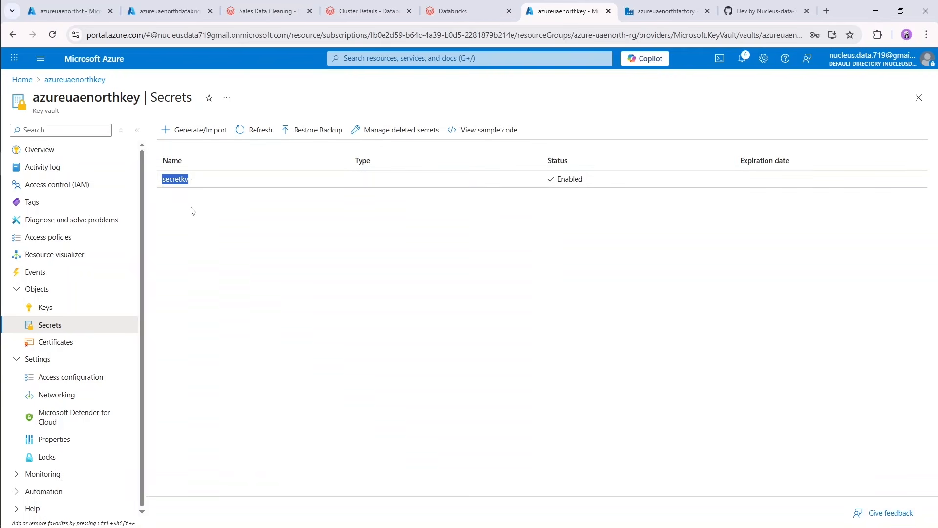
click(191, 206)
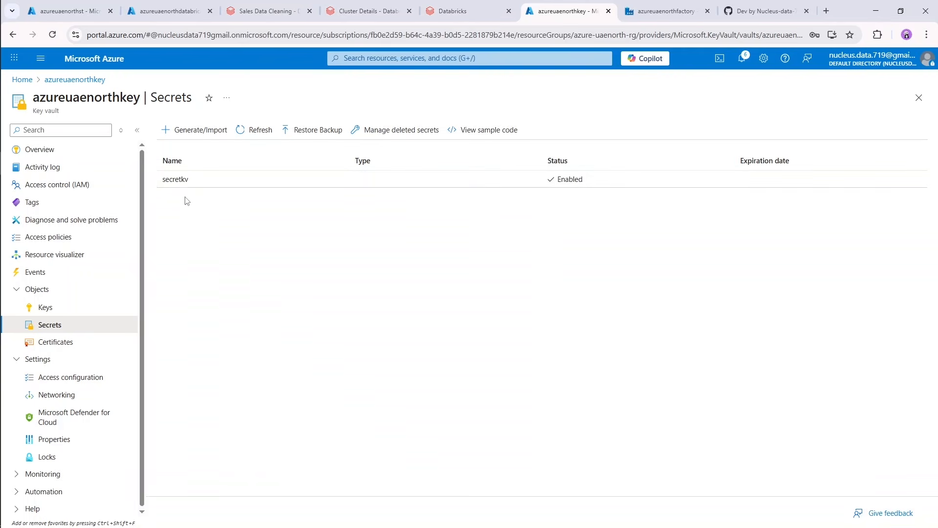
click(266, 11)
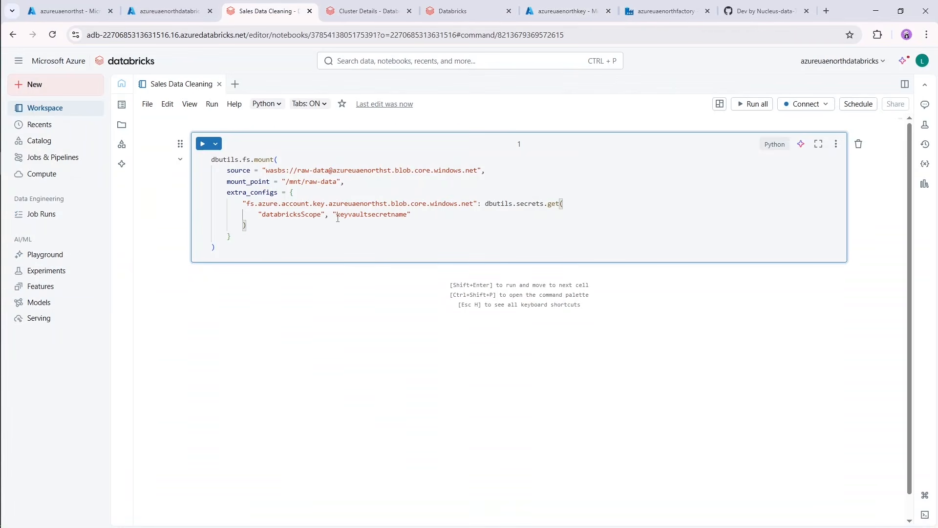
drag(338, 218, 410, 218)
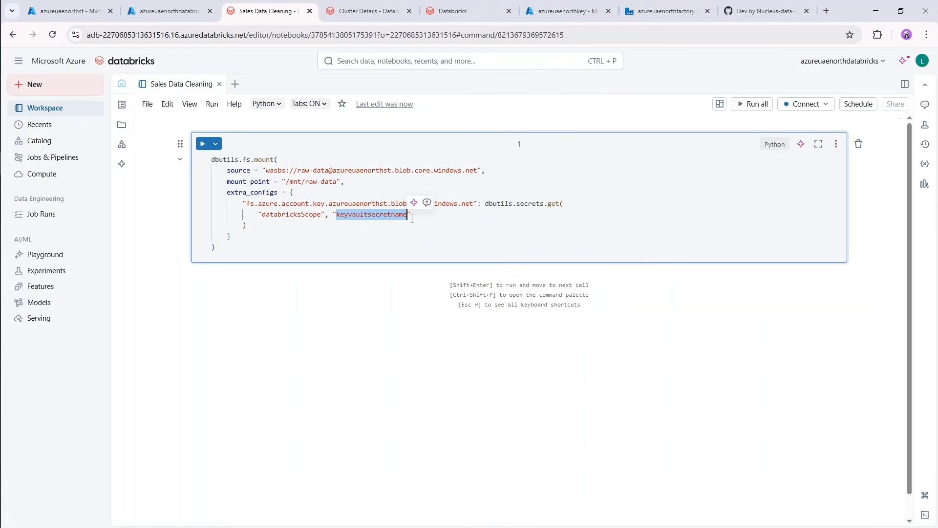
key(ctrl+v)
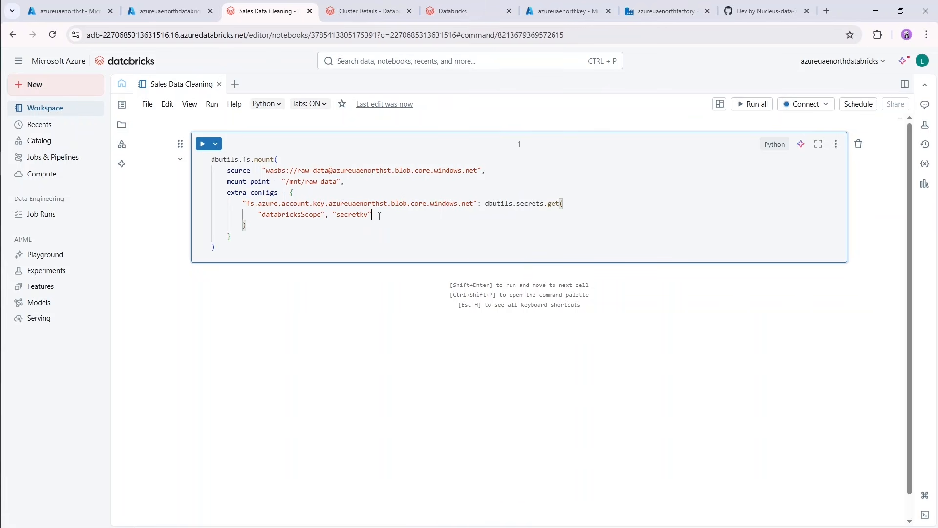
Check the Data Cleaning compute's details and connect the Sales Data Cleaning notebook to that compute.
click(368, 11)
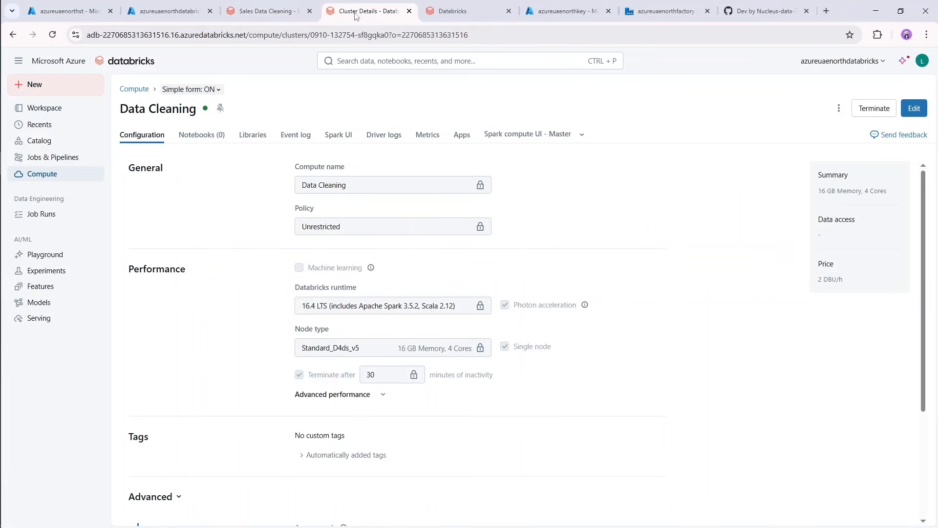
click(273, 5)
click(806, 104)
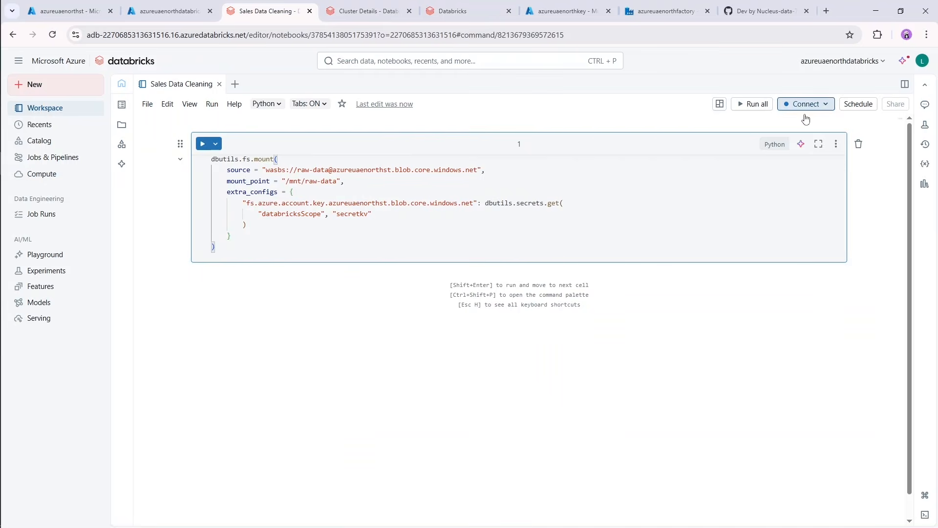
click(651, 144)
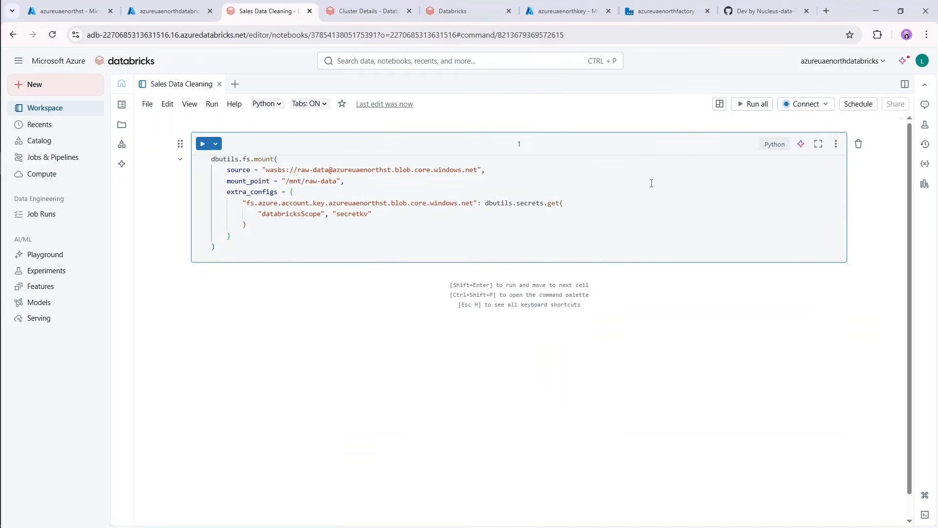
Run the mount cell, advancing to a new cell, and allow the site to show notifications.
click(277, 249)
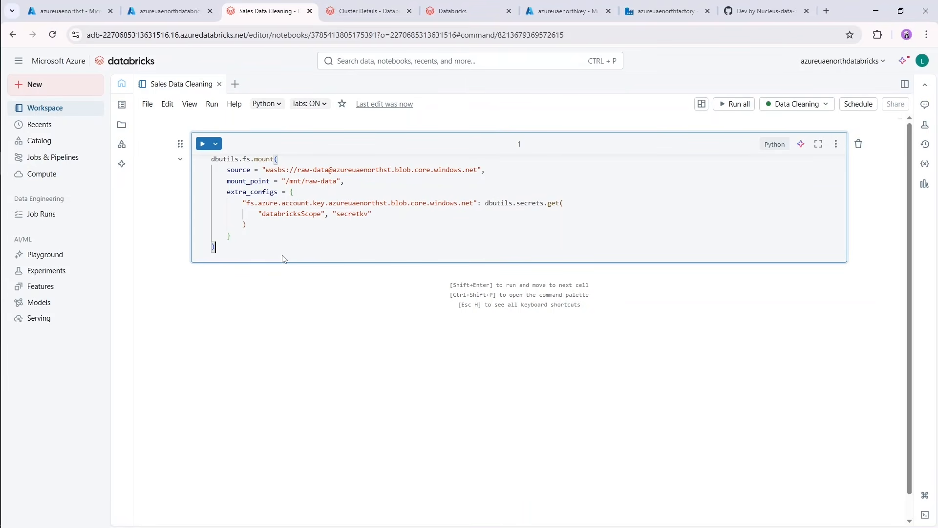
key(shift+Return)
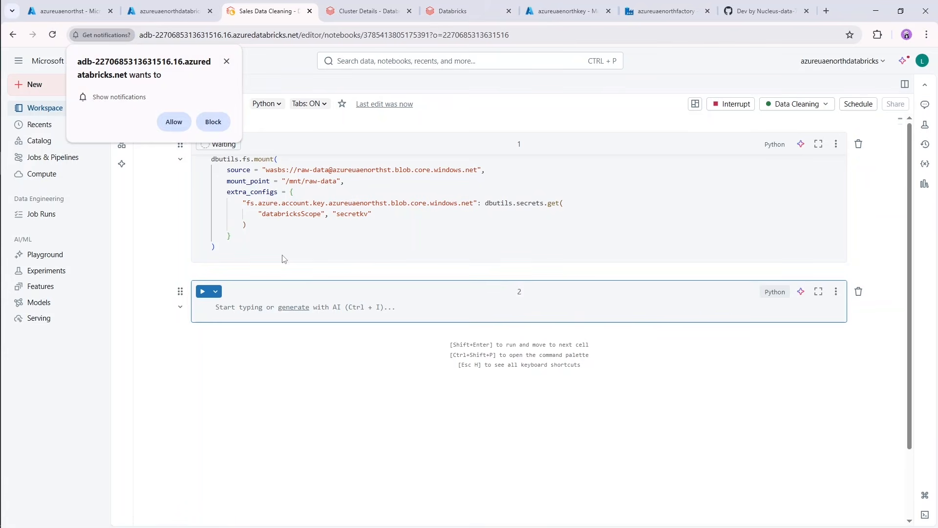
click(178, 122)
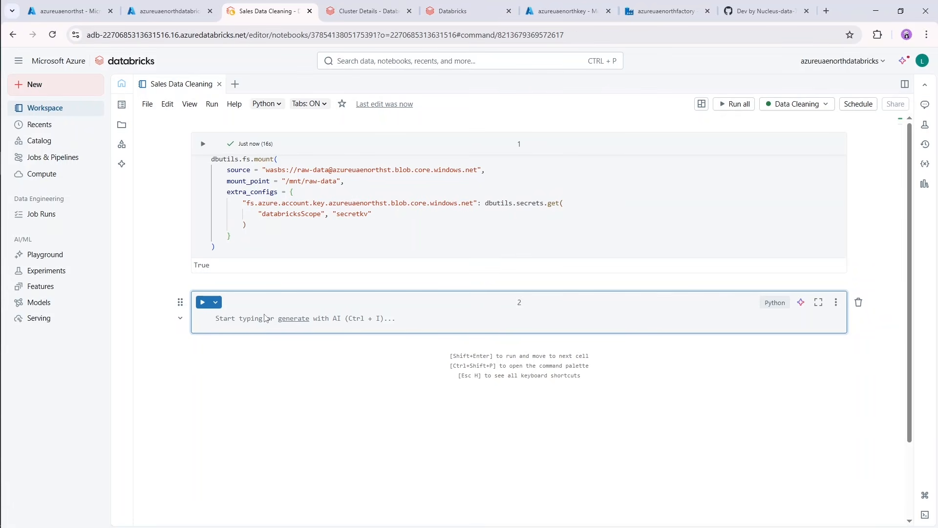
Enter dbutils.fs.ls("/mnt/raw-data") in the second cell and run it to list the mounted files.
text(dbut)
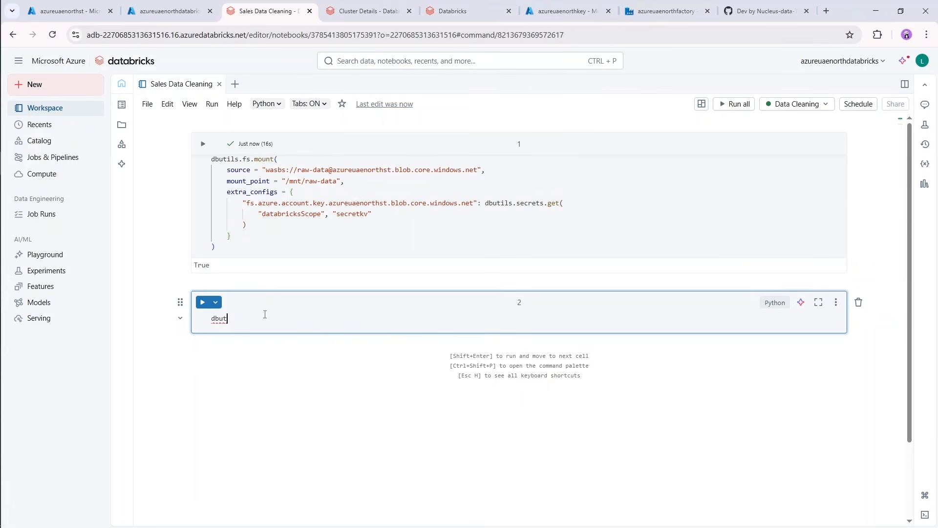
text(ils.fs.l)
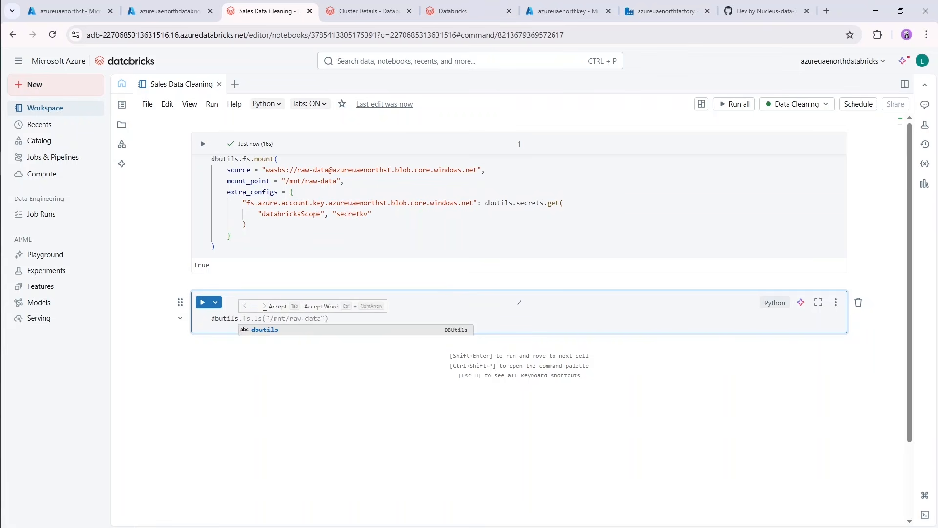
text(s()
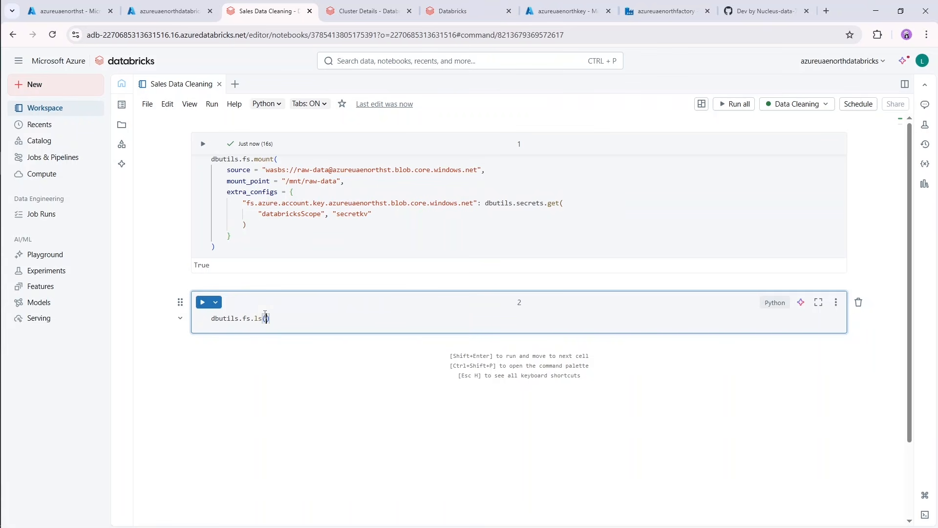
text("mnt)
text(/)
text(rqaw)
key(BackSpace)
key(BackSpace)
key(BackSpace)
text(aw-data)
key(Left)
key(Left)
key(Left)
key(Left)
key(Left)
key(Left)
text(/)
key(shift+Return)
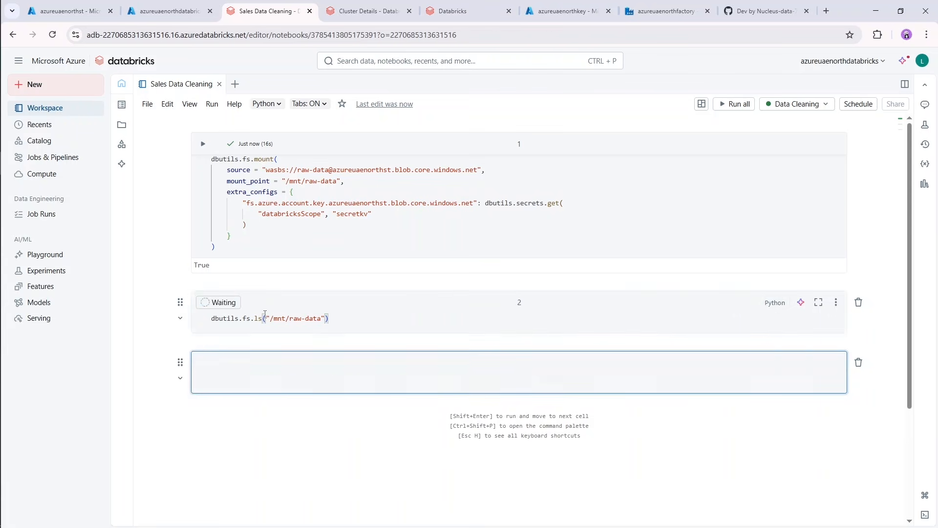
click(317, 329)
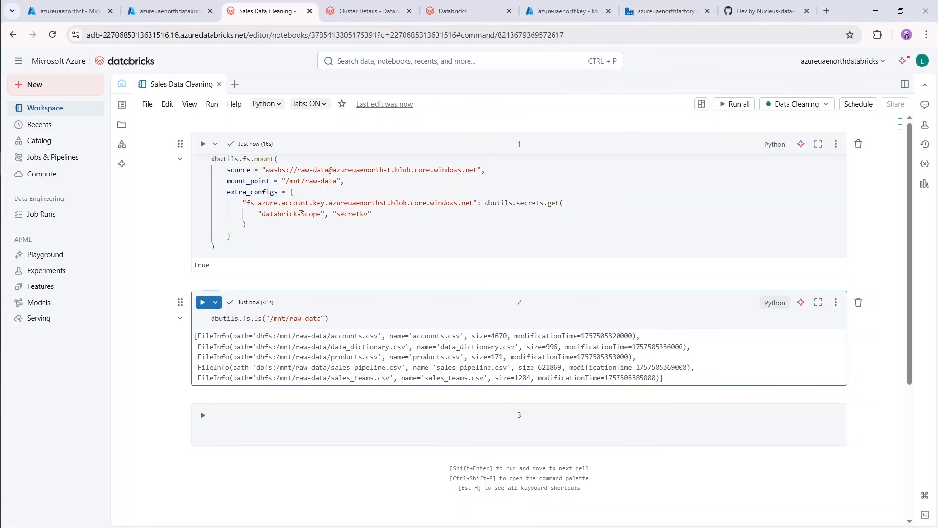
Duplicate the dbutils.fs.mount block below the original within the first cell, leaving a blank line between them.
click(230, 249)
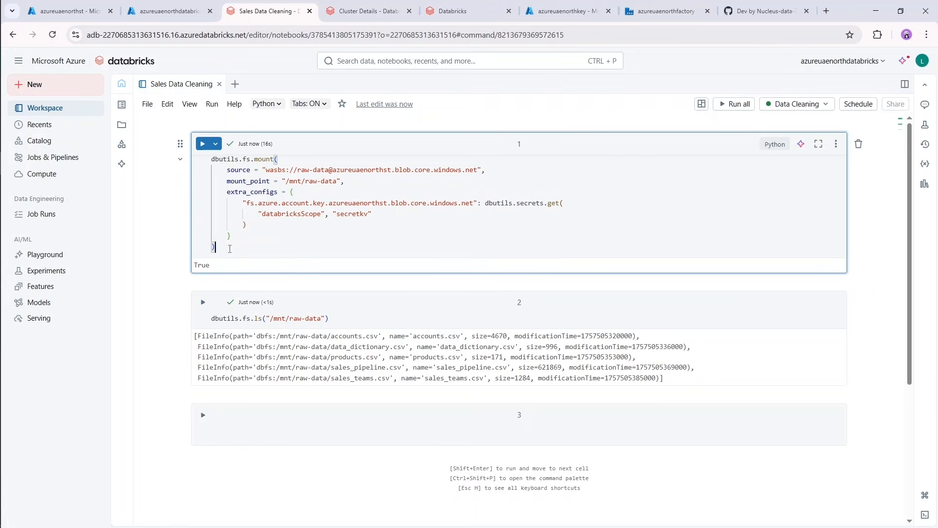
key(Return)
key(Return)
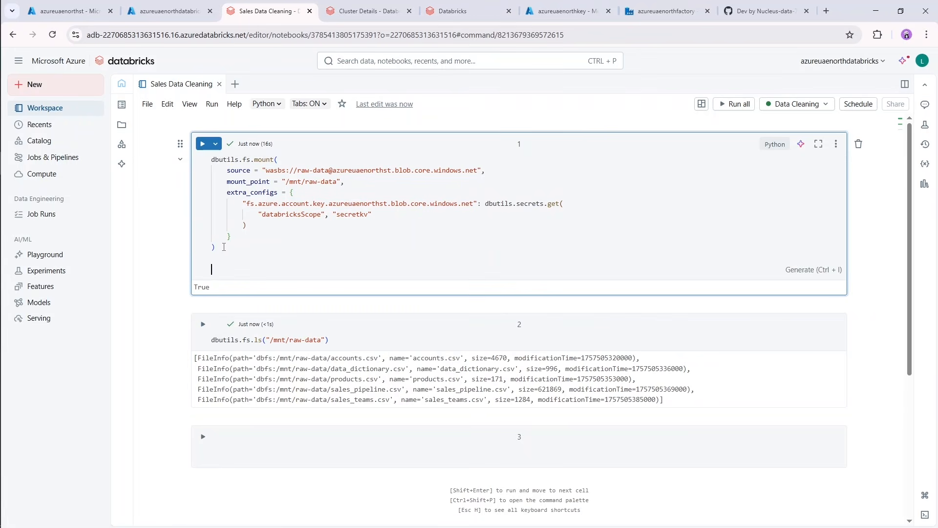
drag(224, 247, 205, 159)
key(ctrl+c)
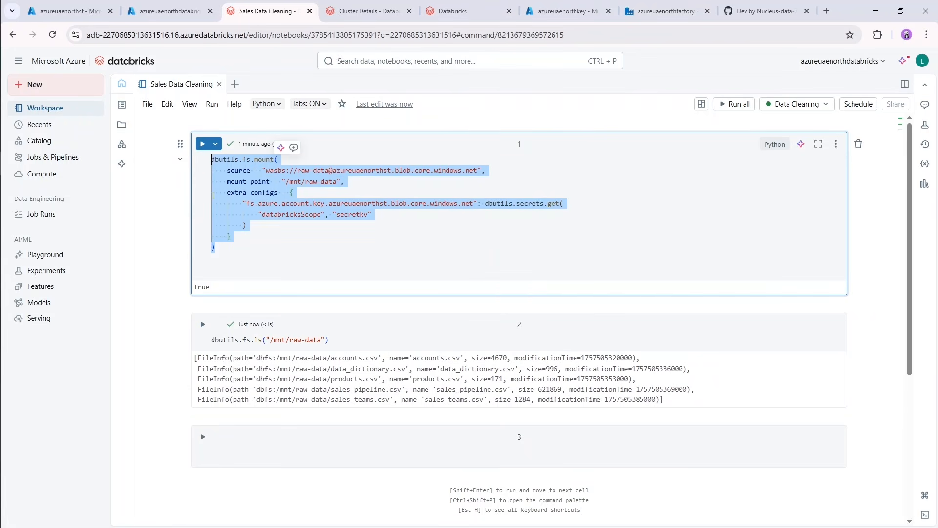
click(234, 269)
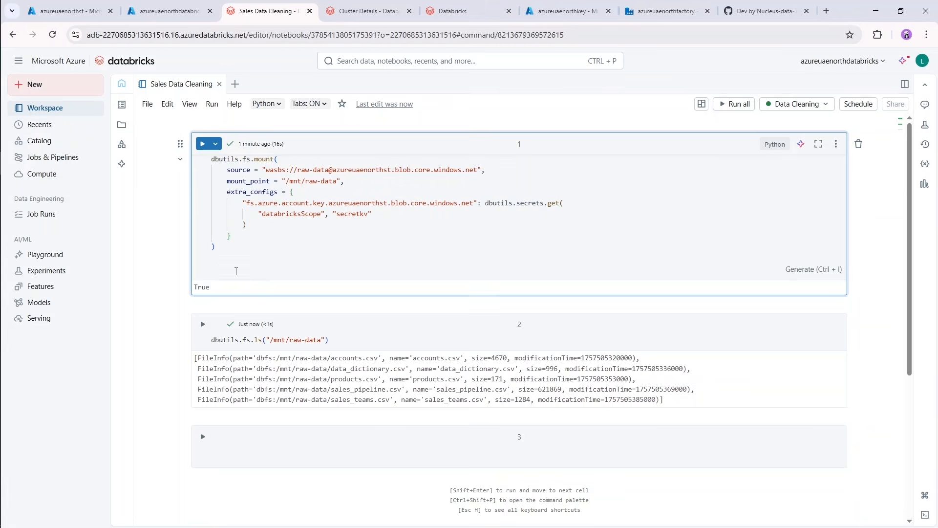
key(ctrl+v)
Comment out the original raw-data mount block in the first cell.
drag(215, 248, 210, 157)
key(ctrl+slash)
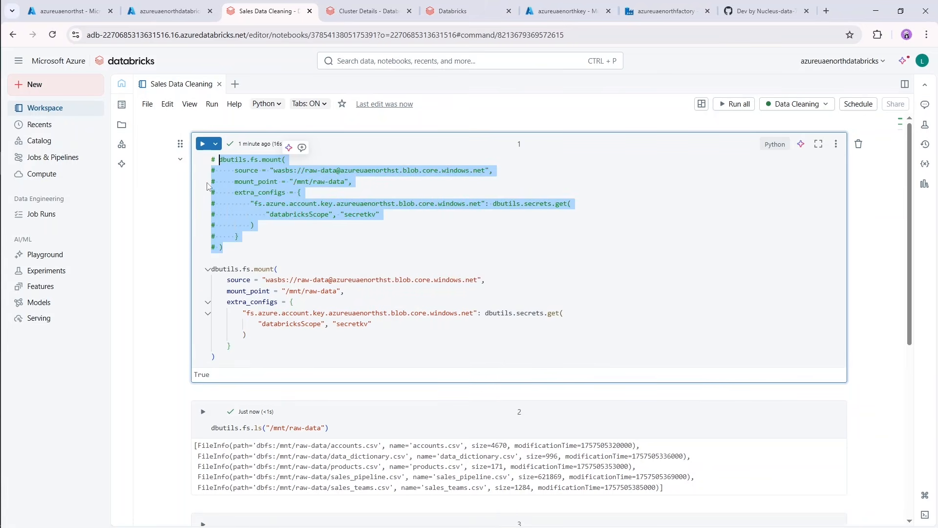
click(241, 257)
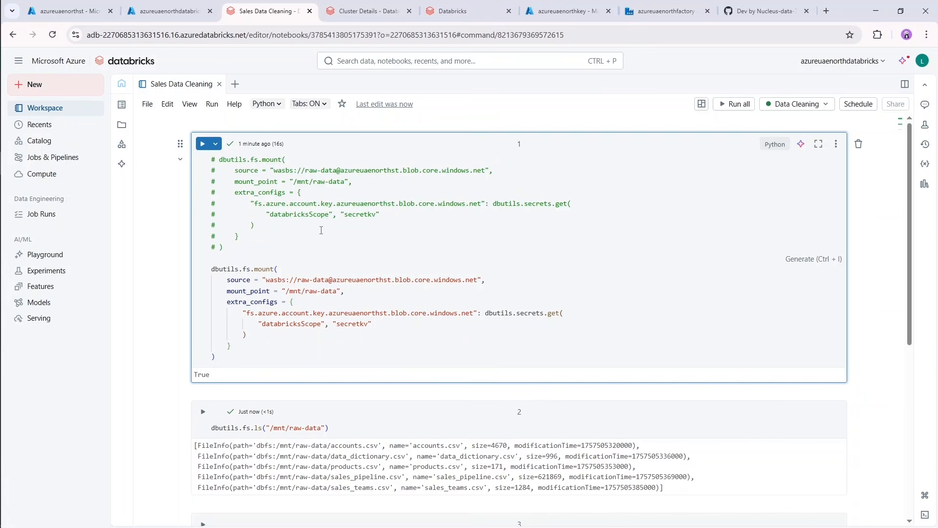
Change raw-data to transformed-data in both the source and the mount point of the uncommented mount block.
double_click(303, 280)
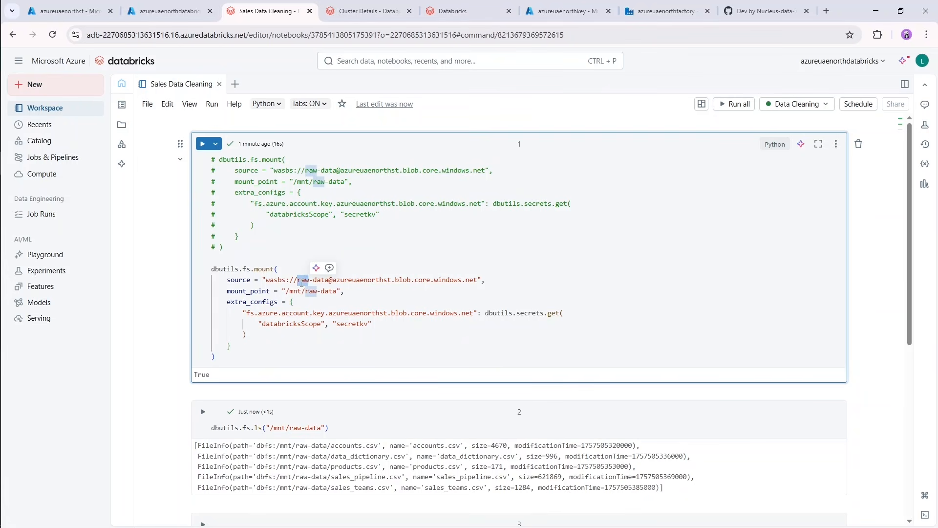
key(ctrl+d)
text(transformed)
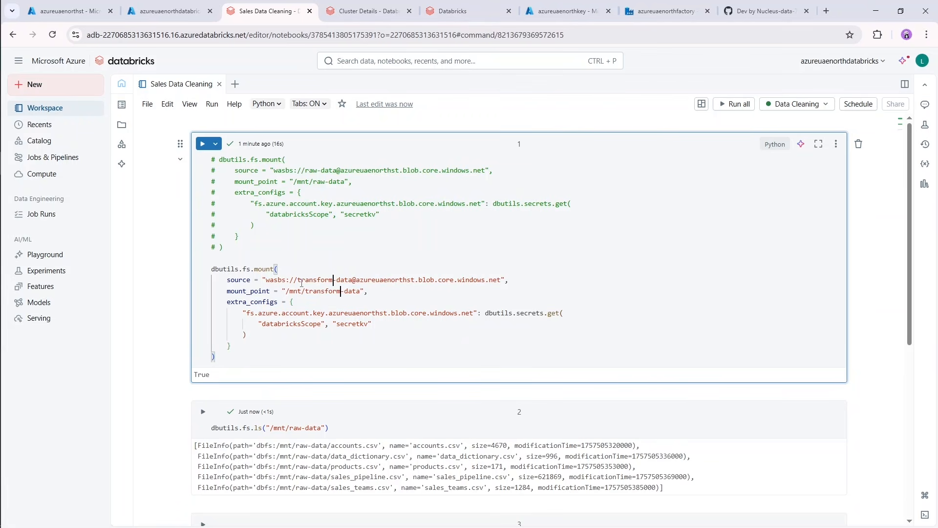
click(334, 302)
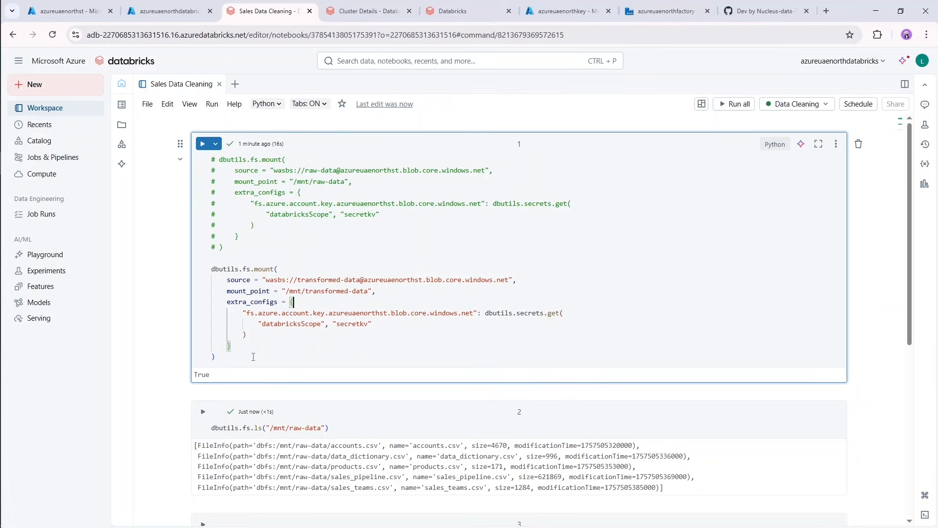
Run the first cell to mount the transformed-data container and check its output.
drag(253, 357, 194, 267)
click(290, 265)
click(203, 143)
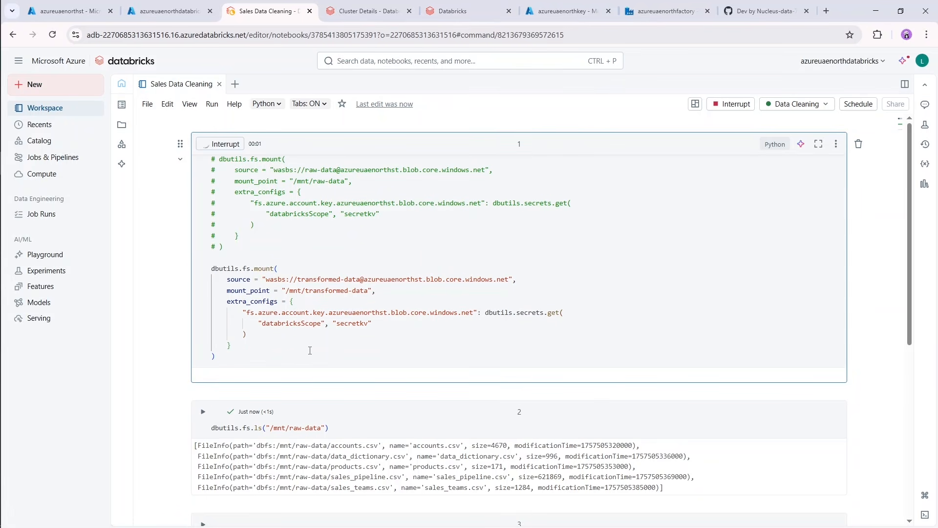
scroll(313, 351, down, 2)
scroll(314, 348, up, 2)
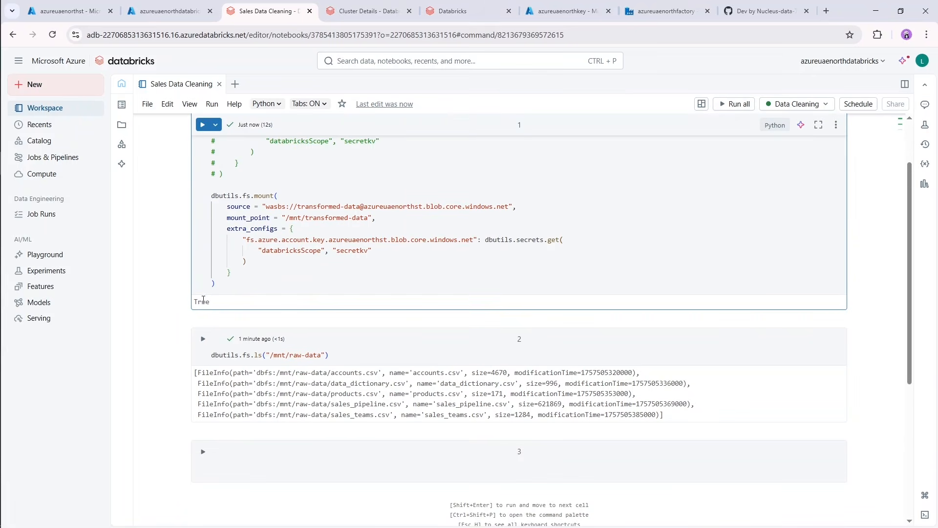
Enter dbutils.fs.ls("/mnt/transformed-data") in the third cell and run it to list the mount's contents.
scroll(269, 442, down, 2)
click(269, 391)
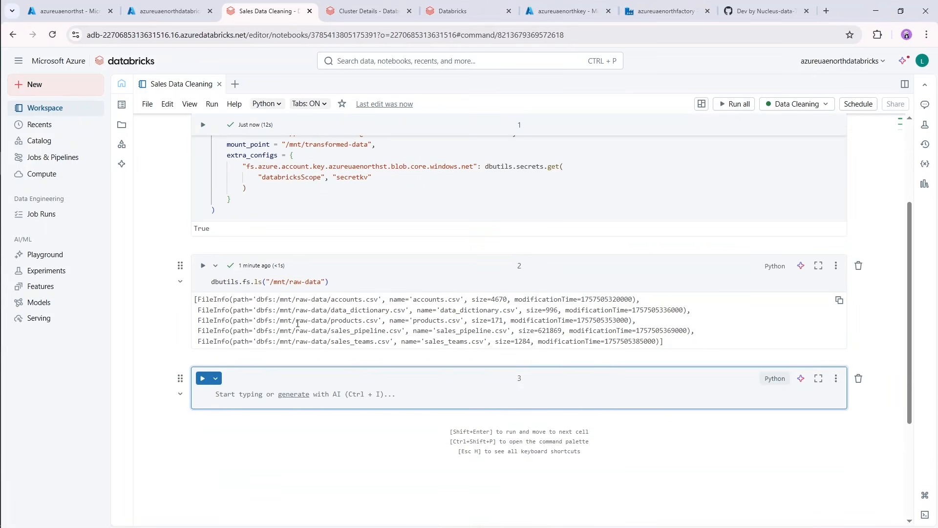
text(dbut)
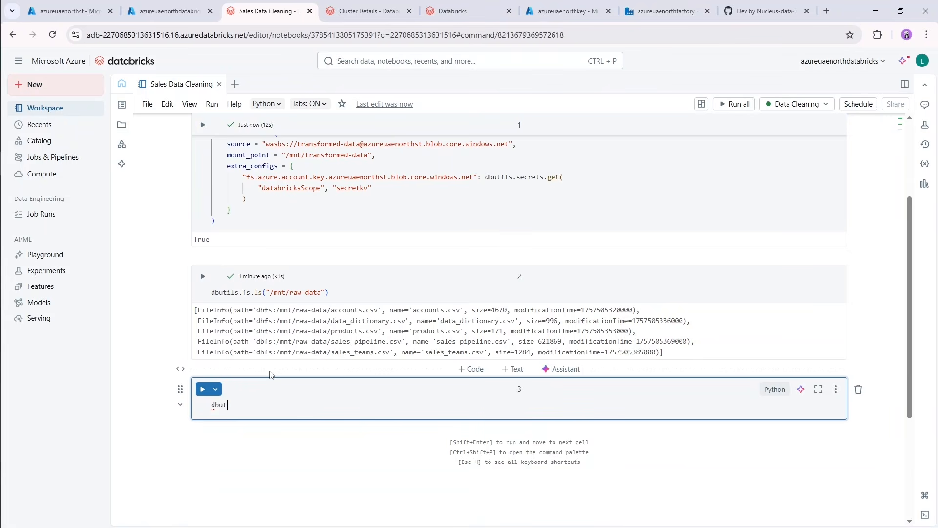
text(ils)
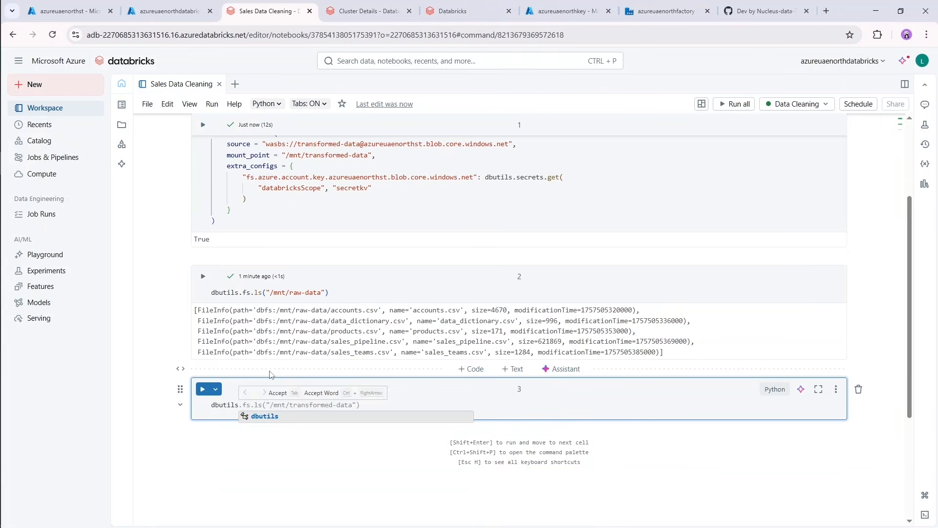
text(.fs.)
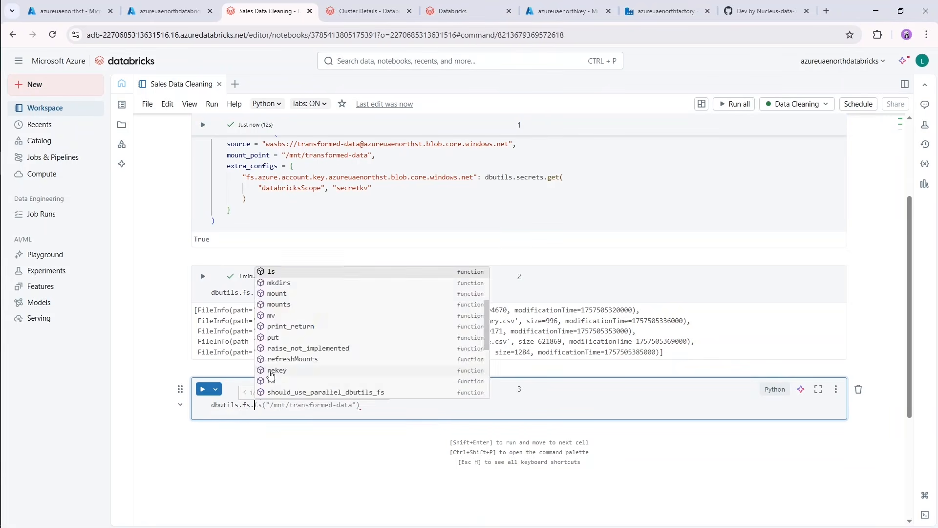
text(ls())
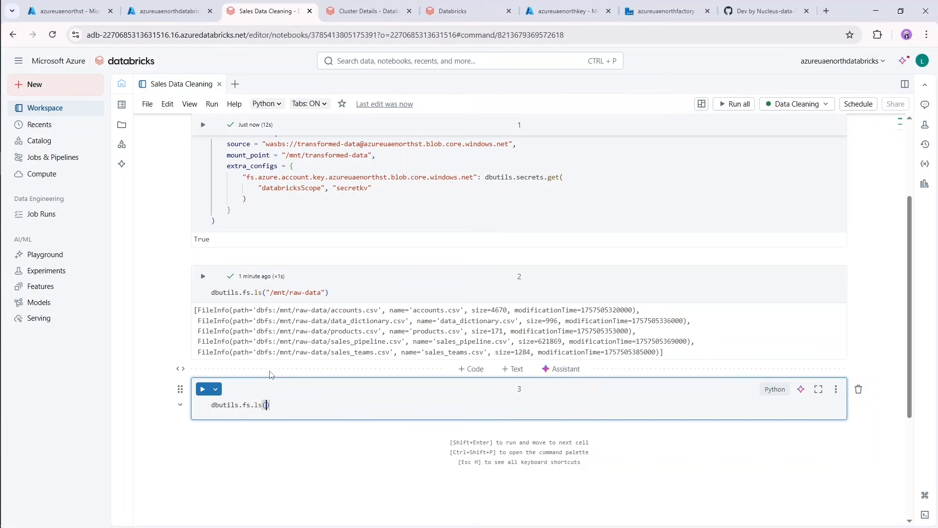
text(/mnt)
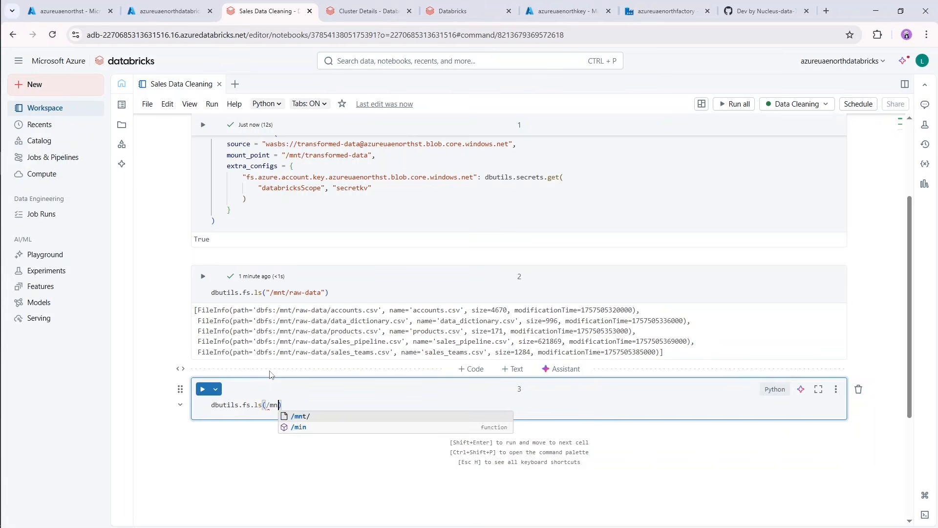
key(BackSpace)
key(BackSpace)
key(BackSpace)
key(BackSpace)
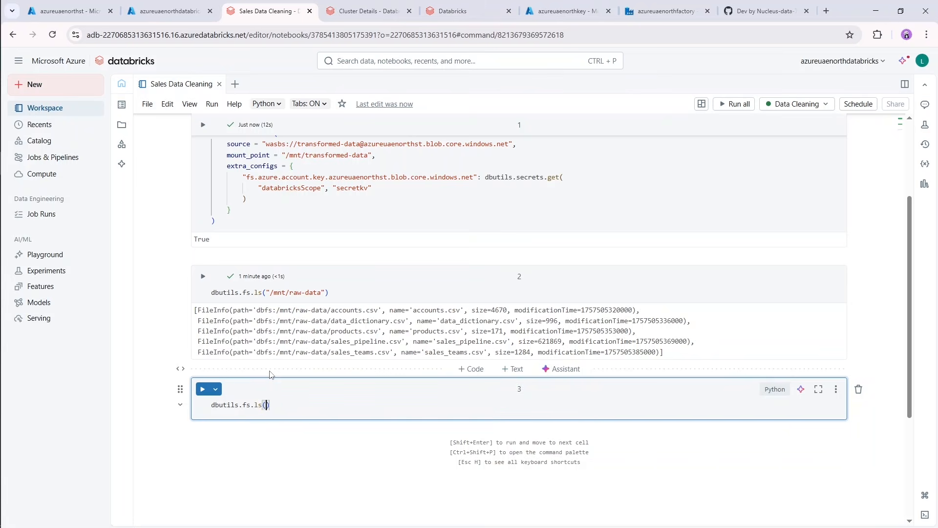
text(")
text(/mnt/)
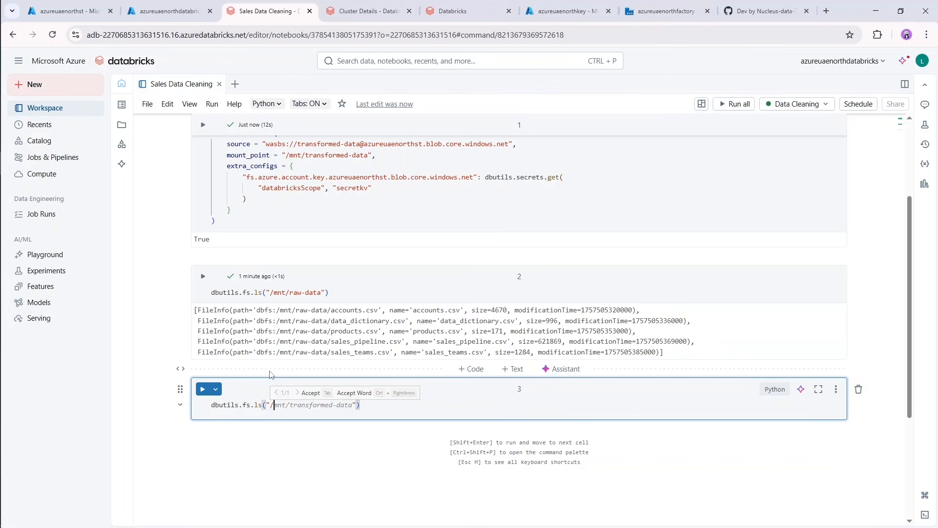
text(trans)
key(Tab)
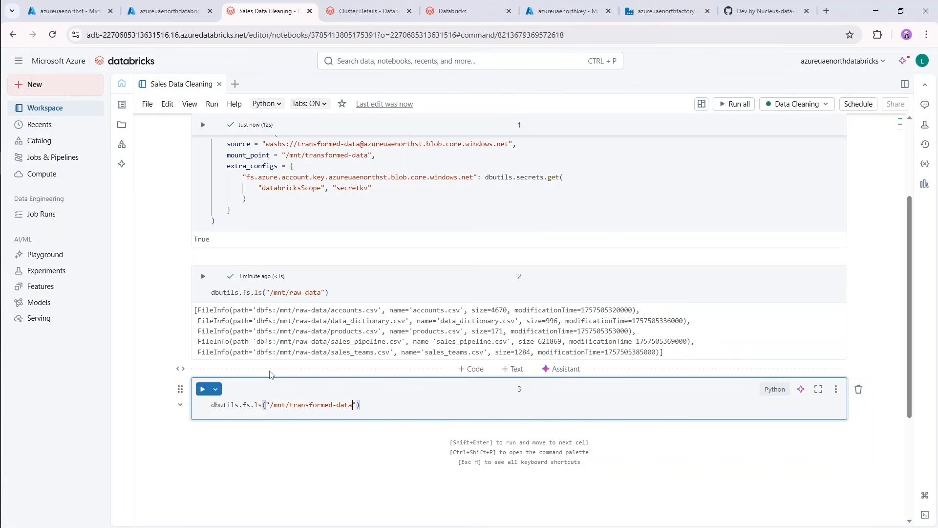
key(shift+Return)
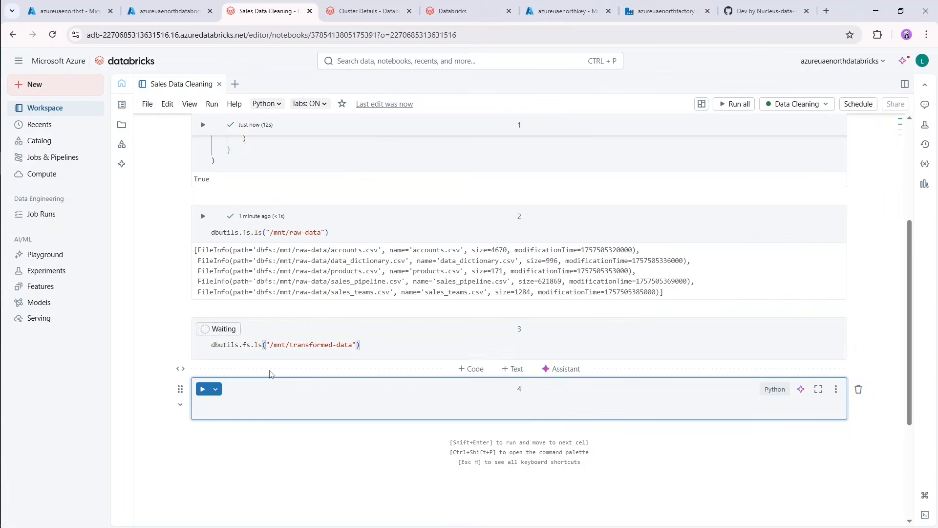
Delete the cell that lists /mnt/transformed-data and place the cursor in the remaining empty cell.
click(207, 352)
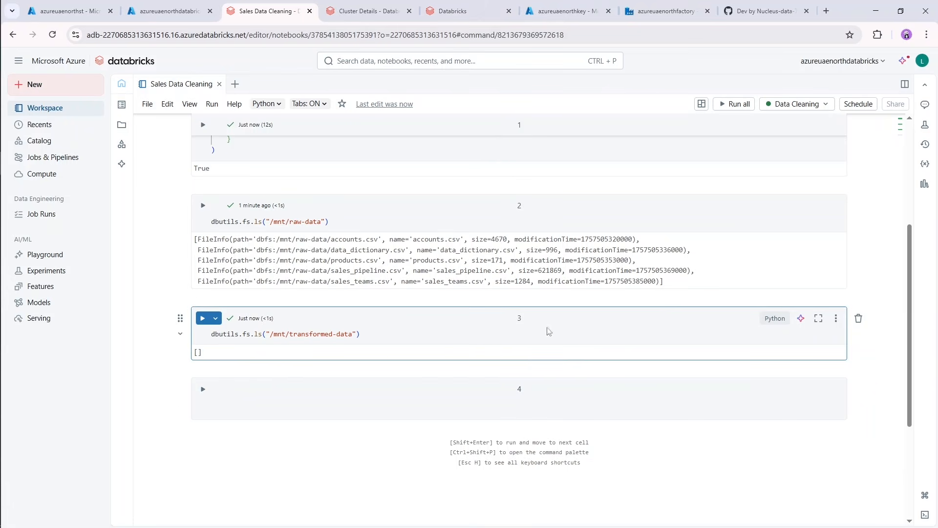
click(858, 319)
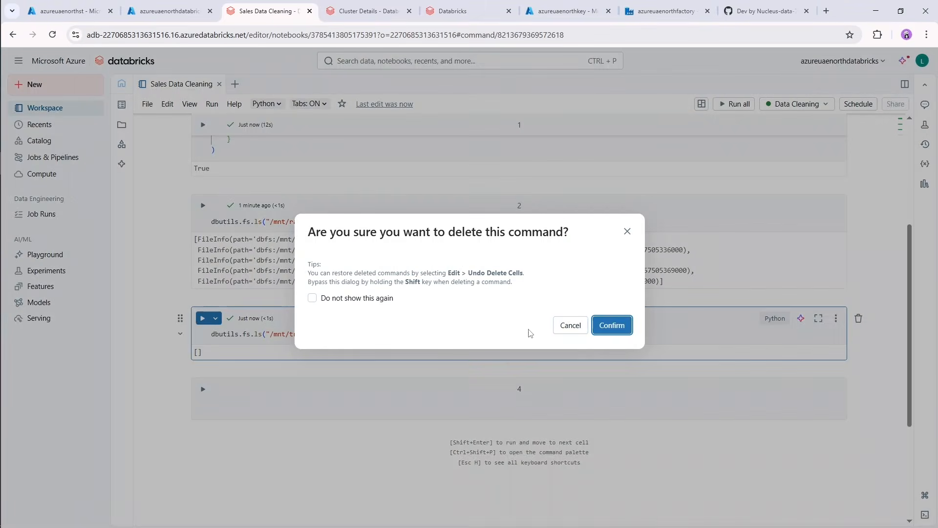
key(Return)
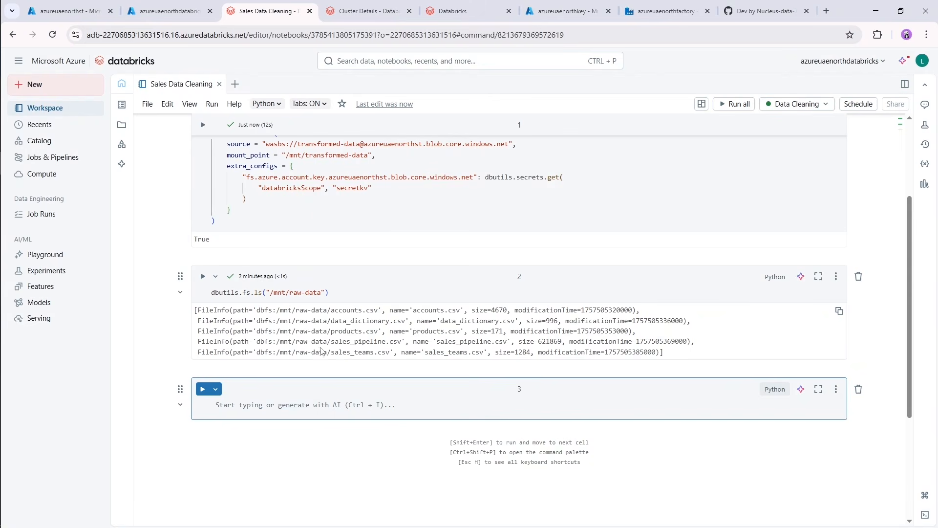
click(233, 399)
scroll(291, 381, up, 3)
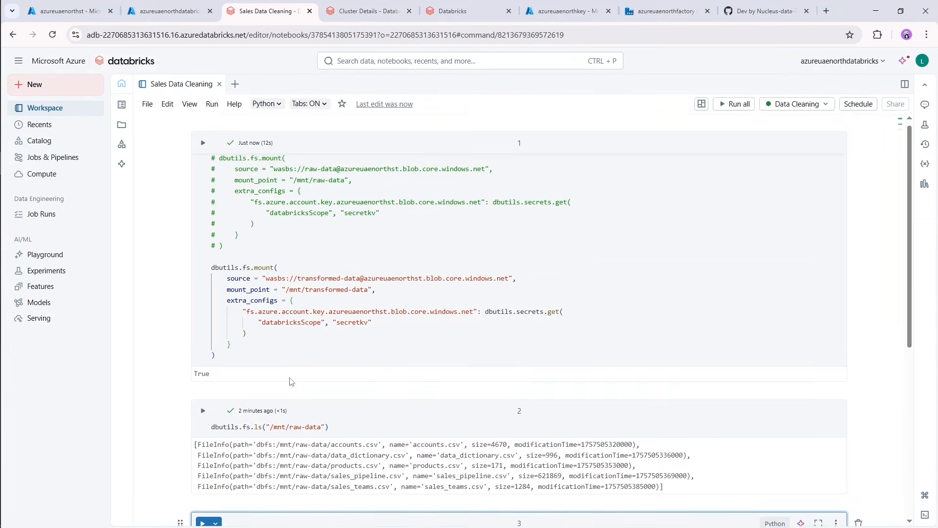
scroll(293, 380, down, 3)
drag(331, 299, 365, 311)
click(342, 317)
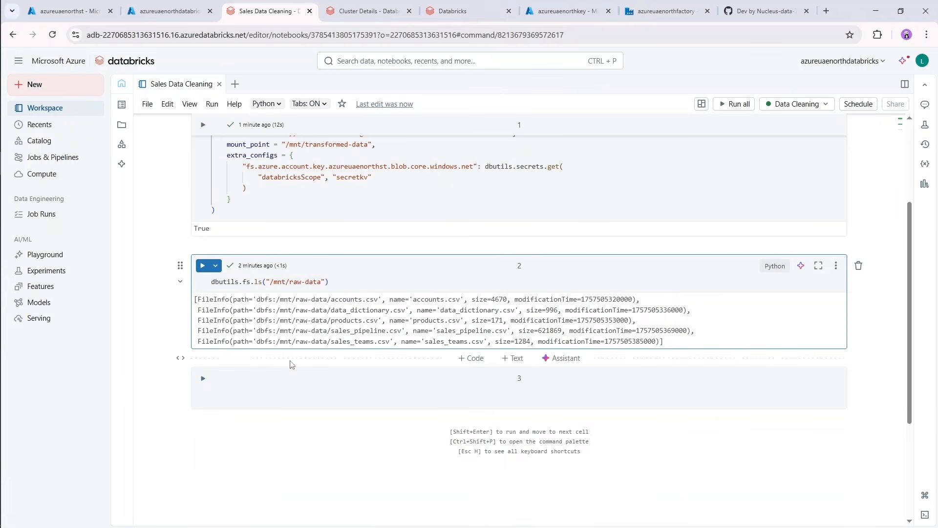
Begin an accounts_df assignment in the empty third cell with spark.read.format("csv").
click(242, 392)
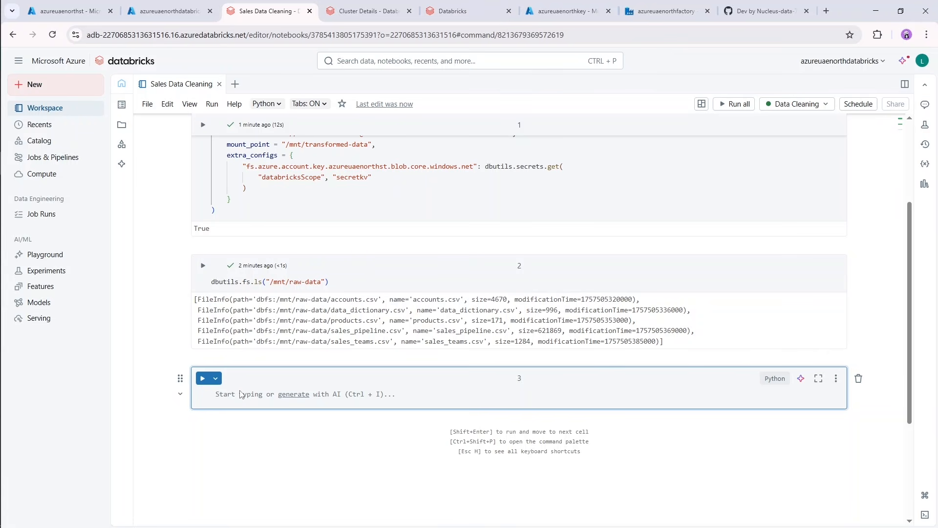
text(accounts_)
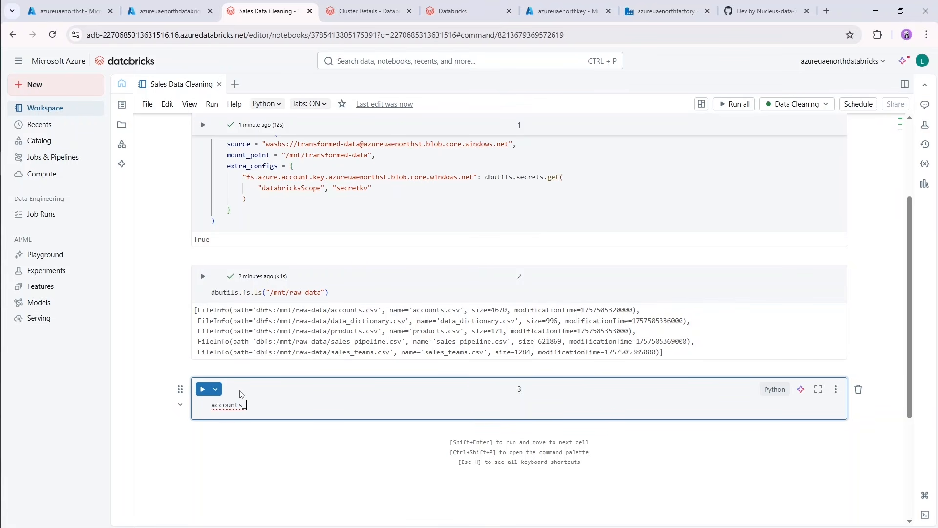
text(df = spark.read)
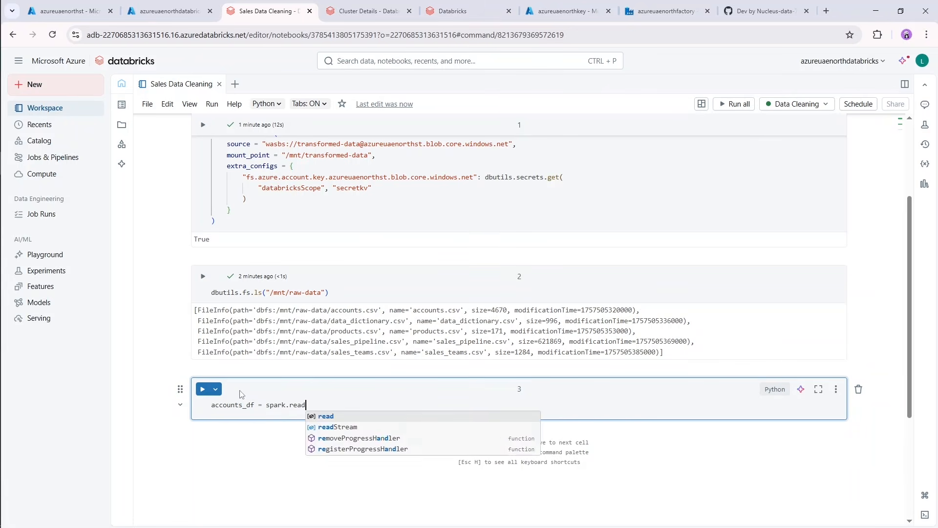
text(.format)
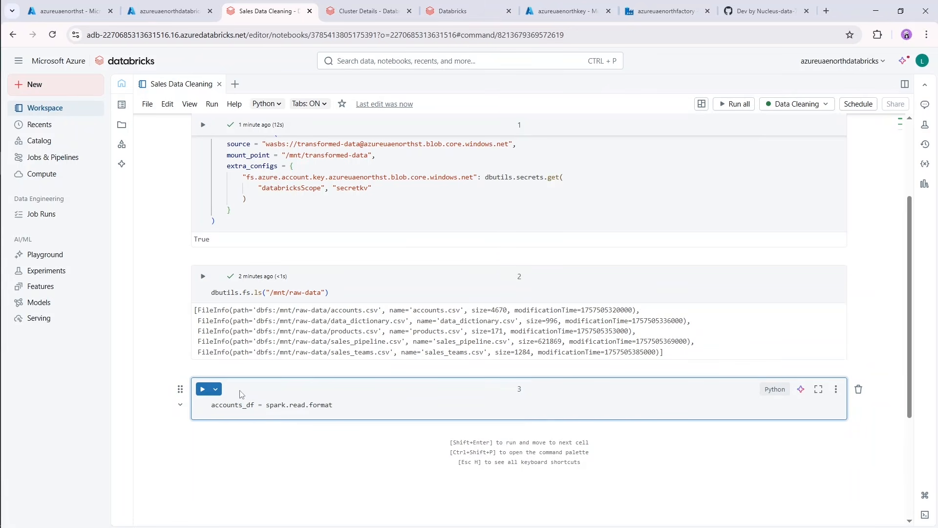
text(("csv").option(")
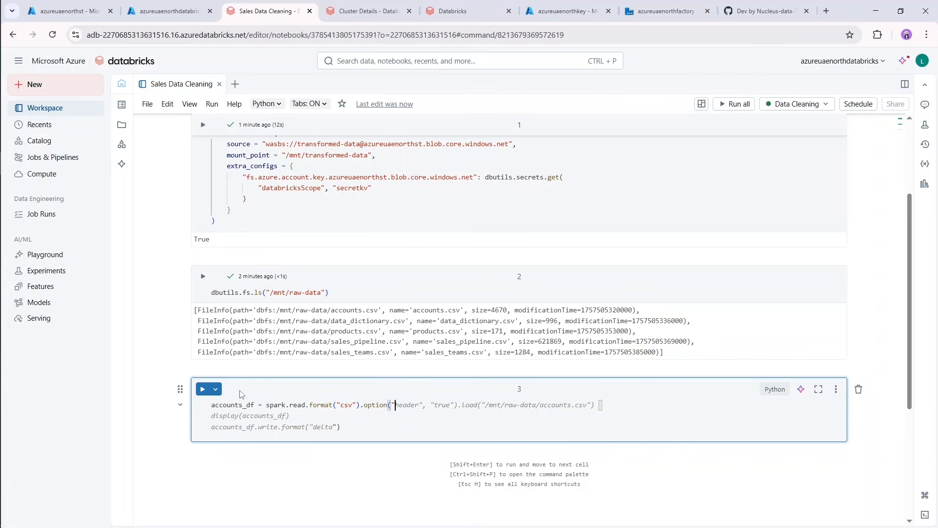
Append .option("header", "true") and .option("inferSchema", "true") to the accounts_df read statement.
text(header")
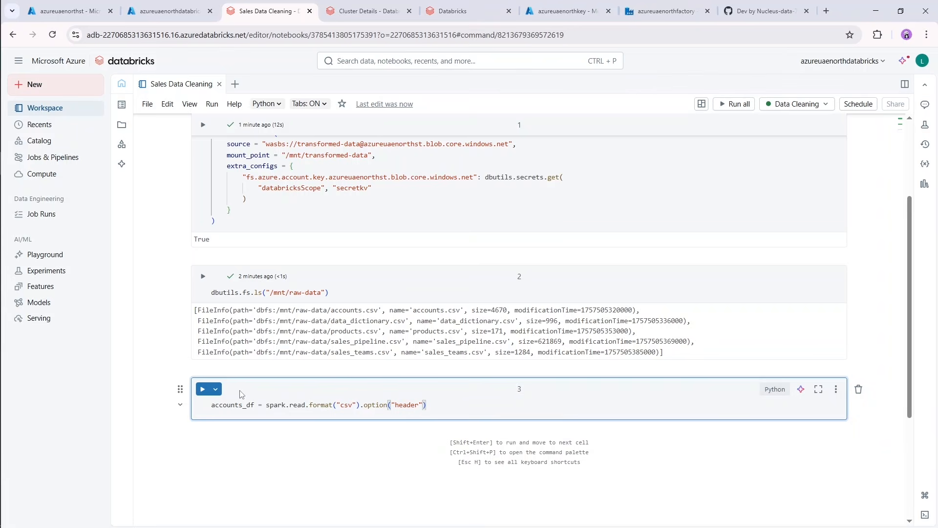
text(, "true").option("infer)
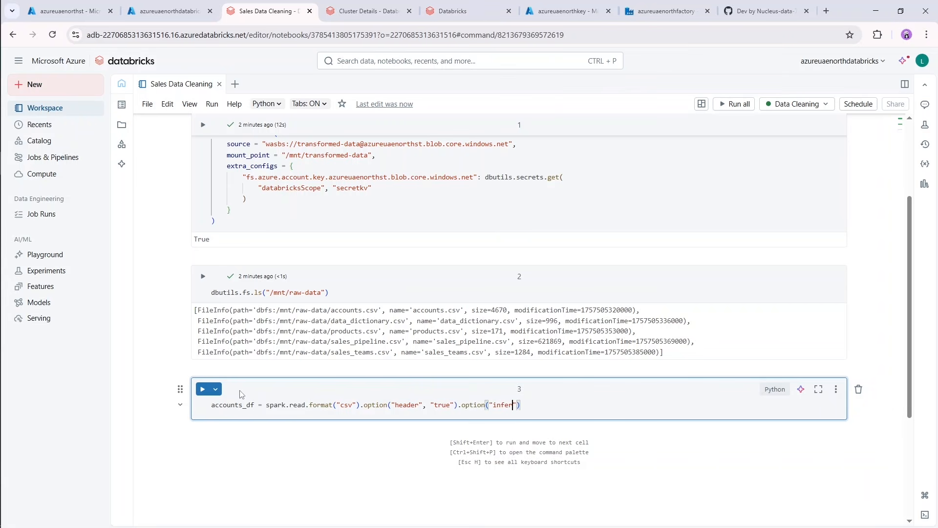
text(Schema", "true").load()
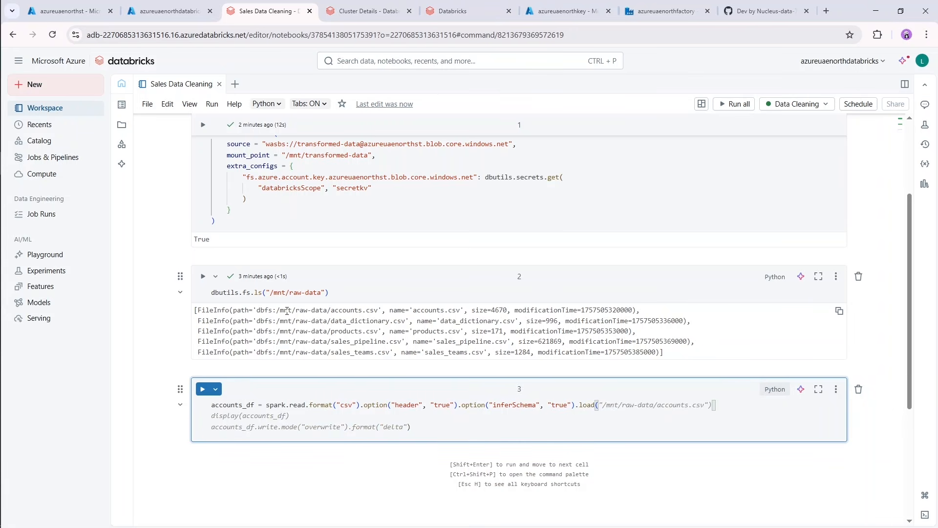
Complete the accounts_df statement with .load("/mnt/raw-data/accounts.csv").
drag(278, 311, 380, 312)
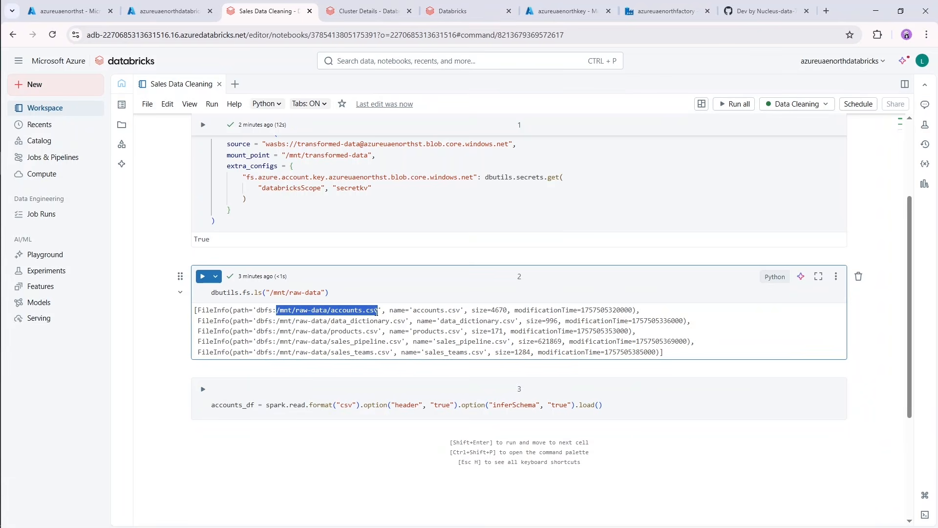
click(599, 406)
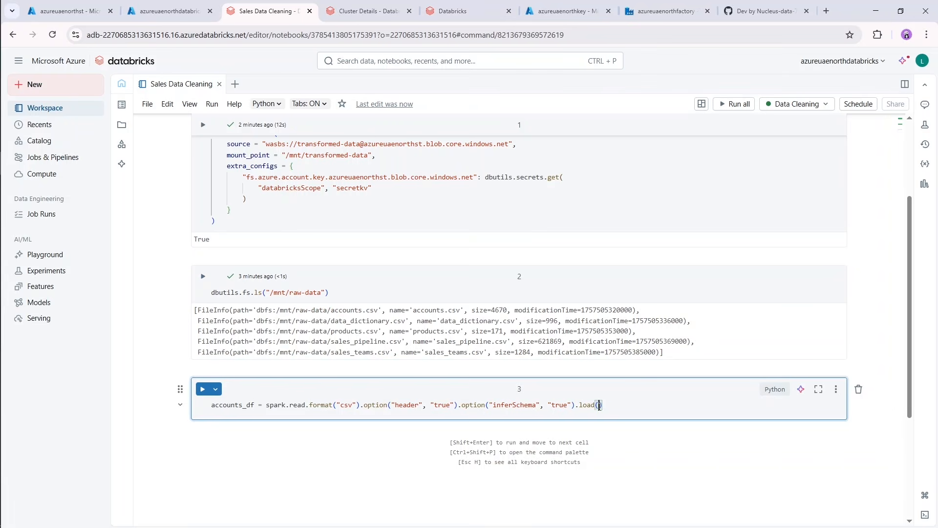
text(")
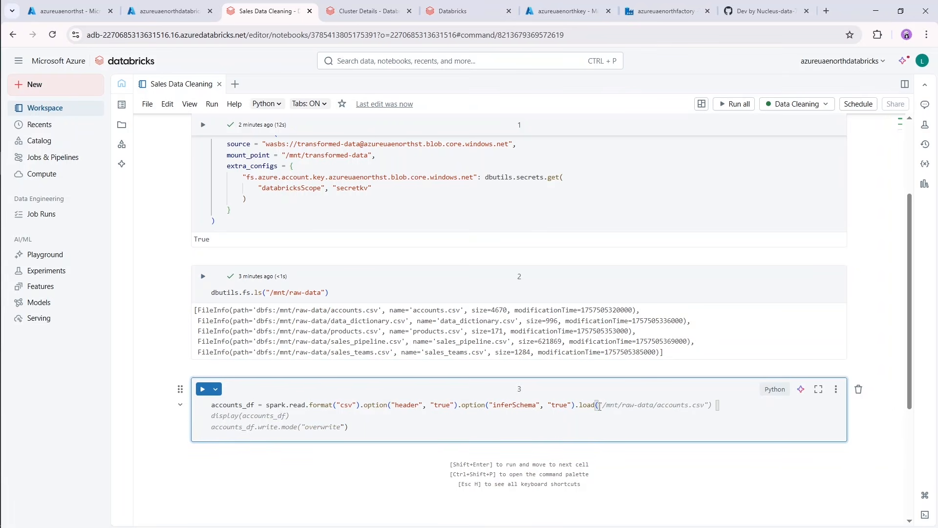
key(Tab)
click(728, 407)
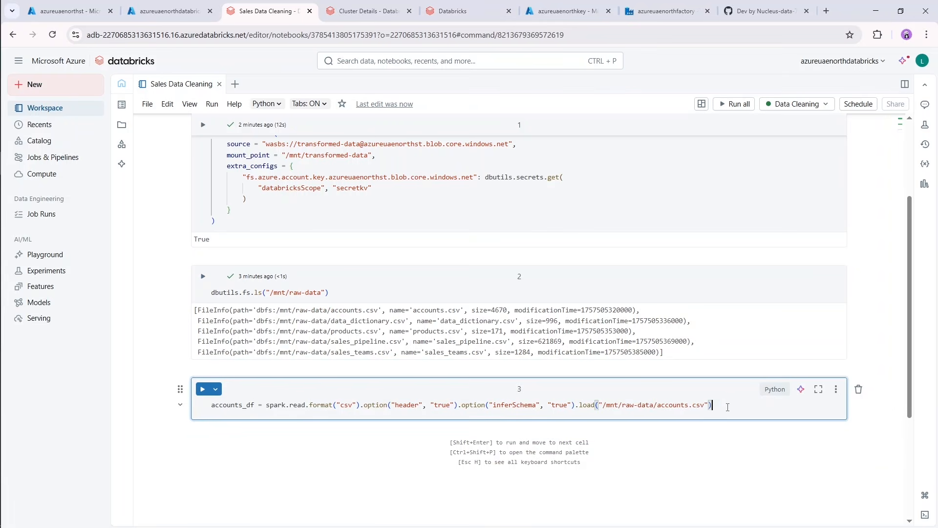
Duplicate the accounts_df read line four times below itself in the third cell.
key(Return)
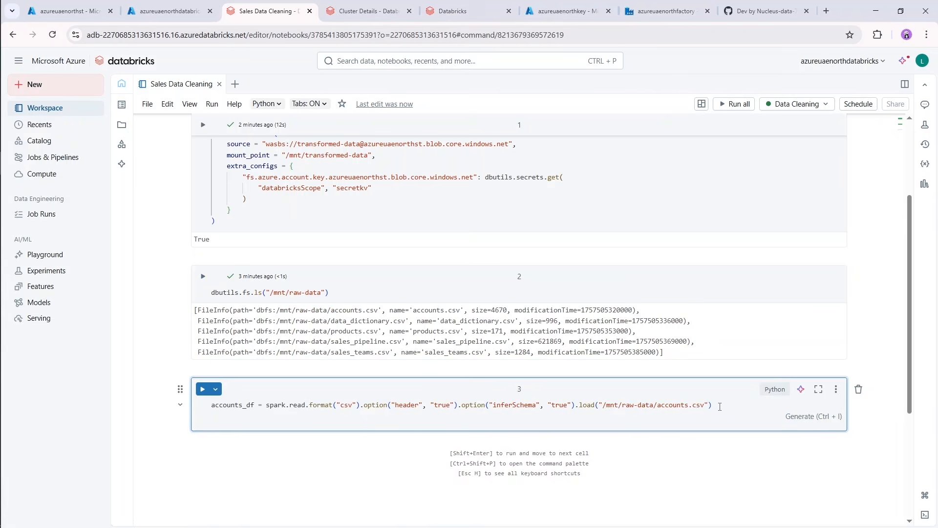
drag(721, 408, 301, 423)
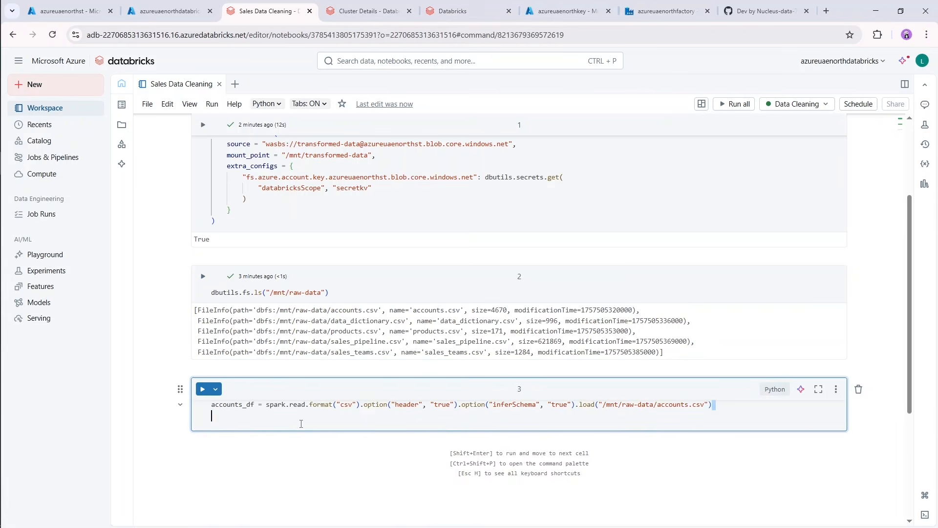
click(453, 413)
key(BackSpace)
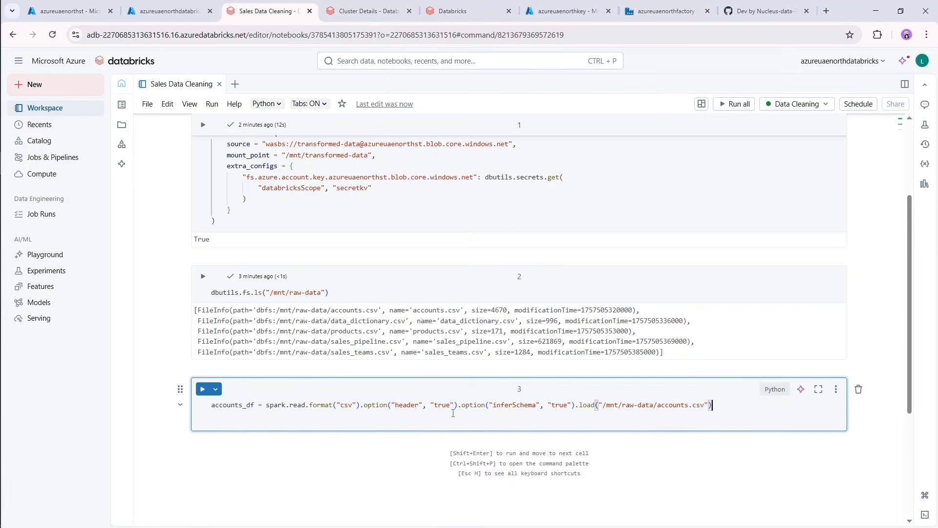
key(ctrl+a)
key(ctrl+c)
click(454, 413)
key(ctrl+v)
key(Return)
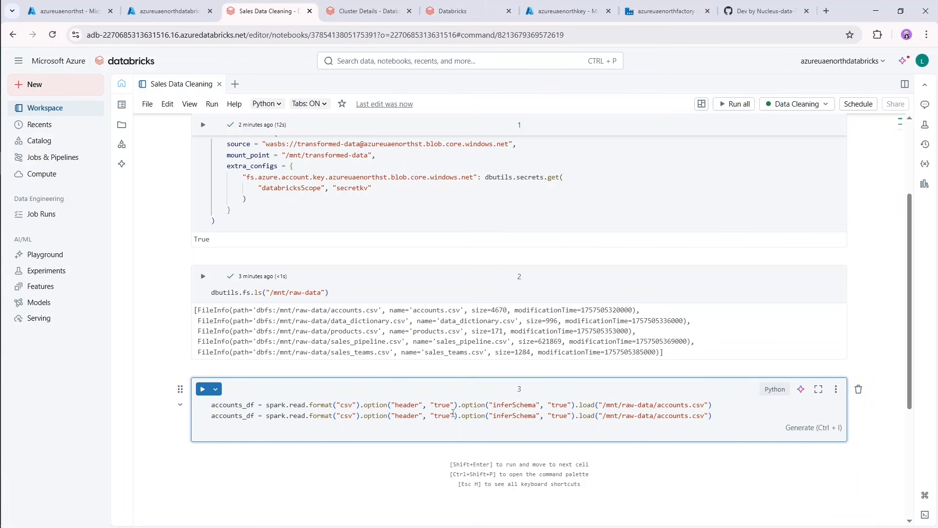
key(ctrl+v)
key(Return)
key(ctrl+v)
key(Return)
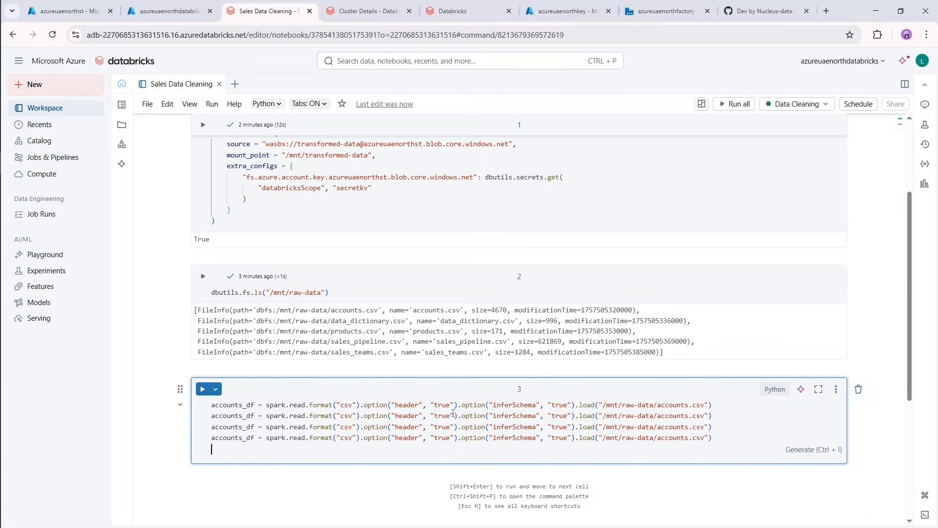
key(ctrl+v)
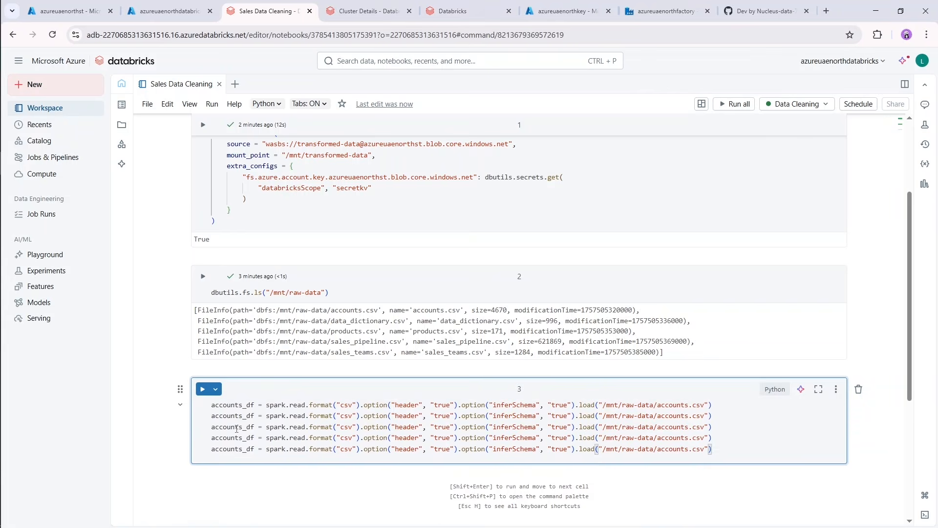
Replace accounts with data_dictionary in both the variable name and the file path of the second read line.
drag(244, 418, 211, 423)
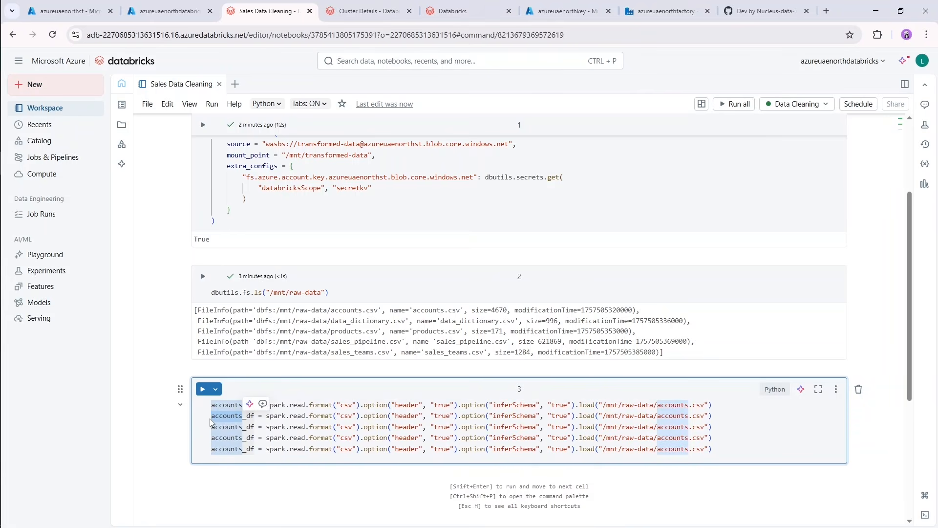
key(ctrl+d)
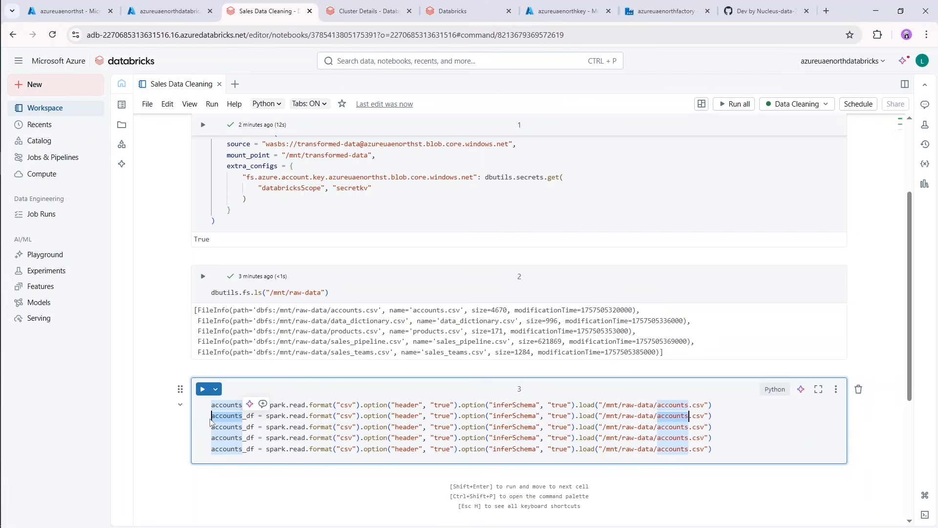
text(data_)
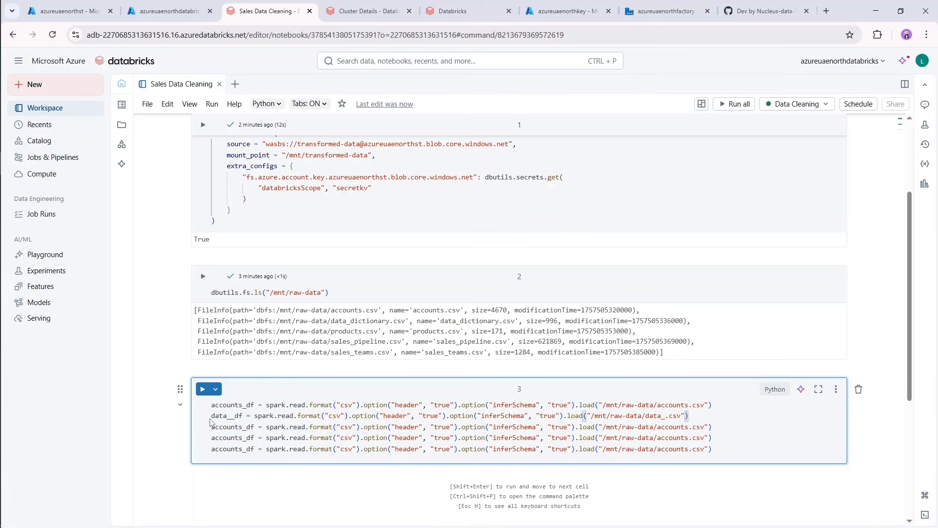
text(dict)
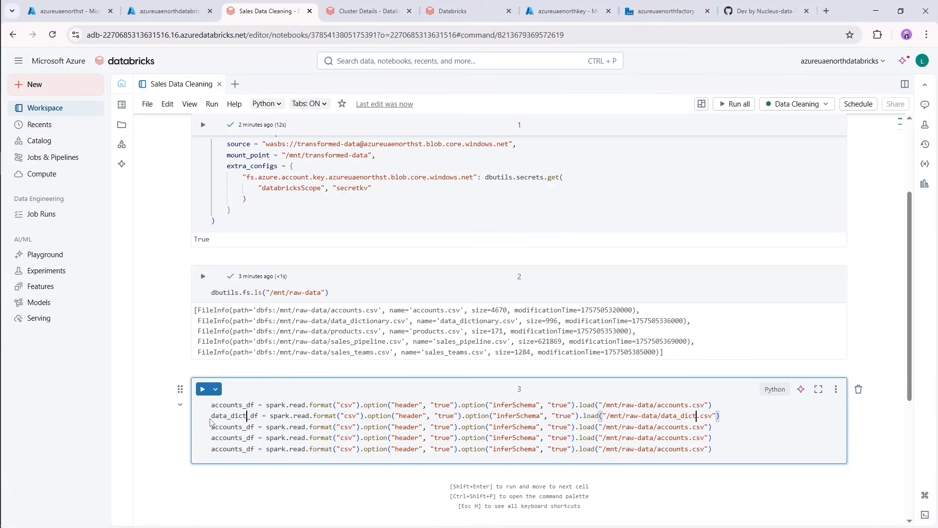
text(ionary)
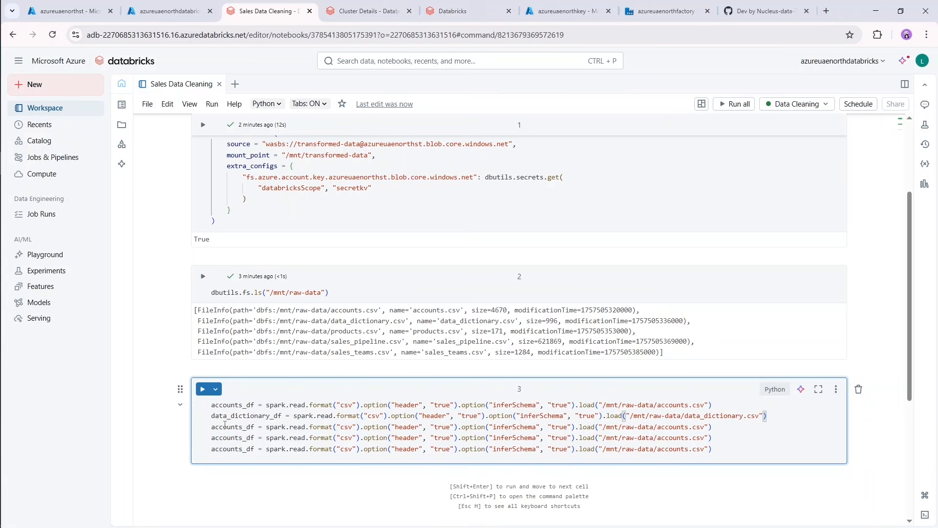
Replace accounts with products in both the variable name and the file path of the third read line.
drag(243, 426, 211, 430)
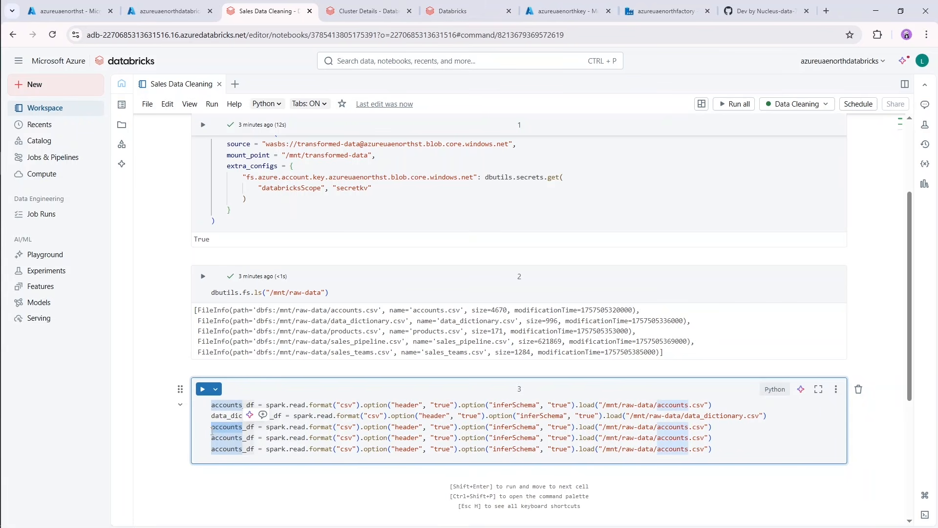
key(ctrl+d)
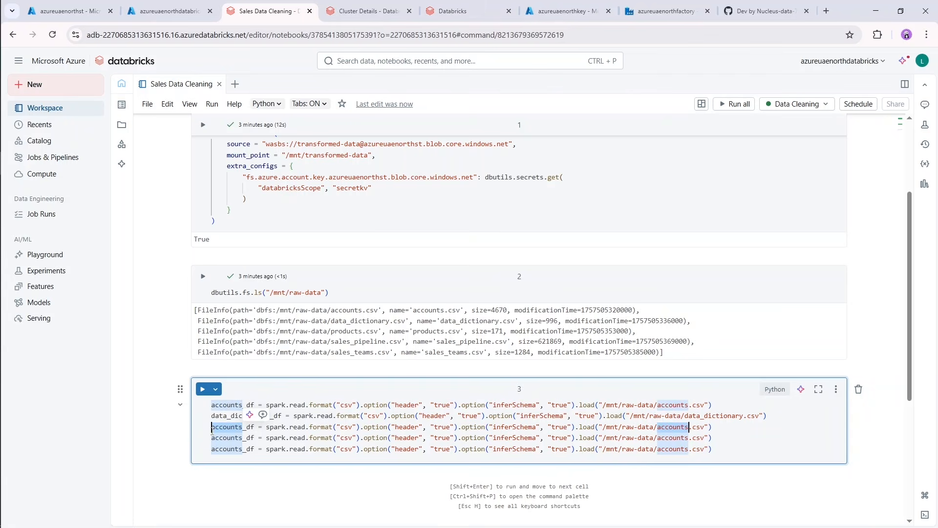
text(products)
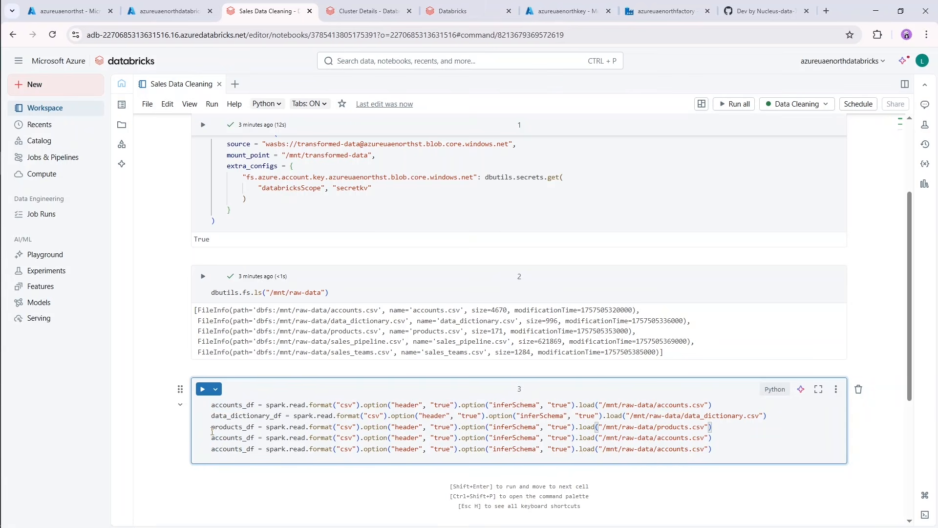
Replace accounts with sales_pipeline in both the variable name and the file path of the fourth read line.
click(240, 437)
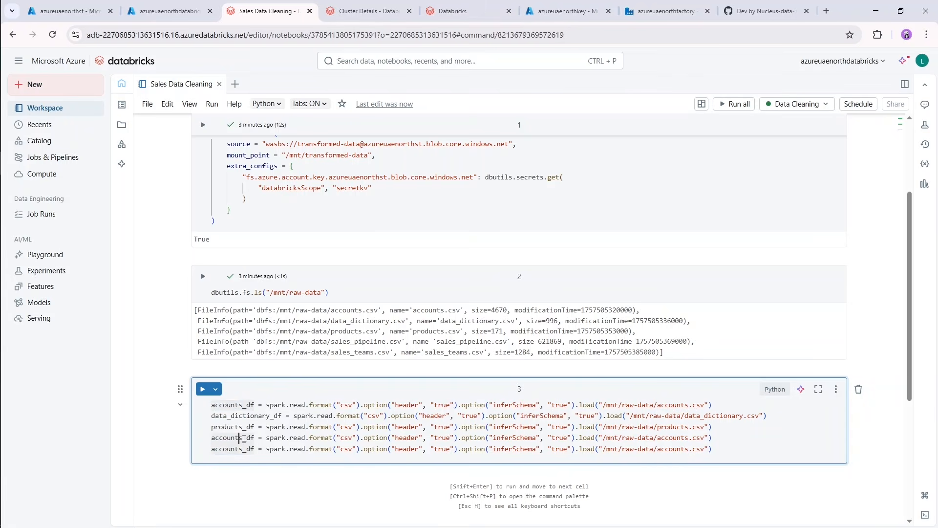
drag(245, 438, 212, 441)
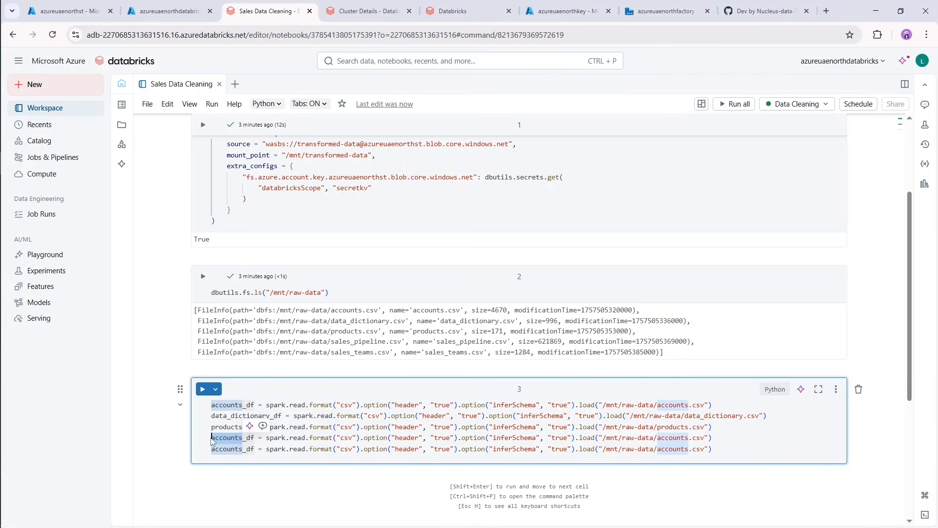
key(ctrl+d)
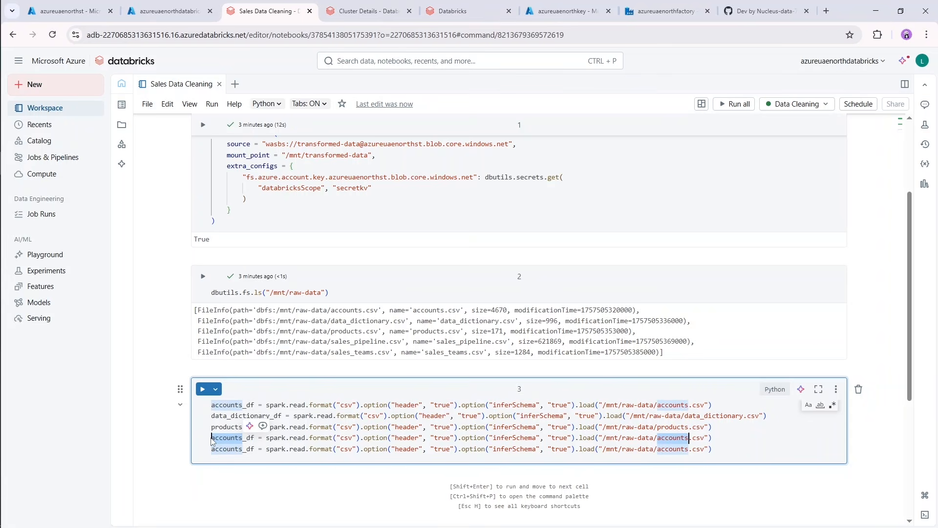
text(sales_pip)
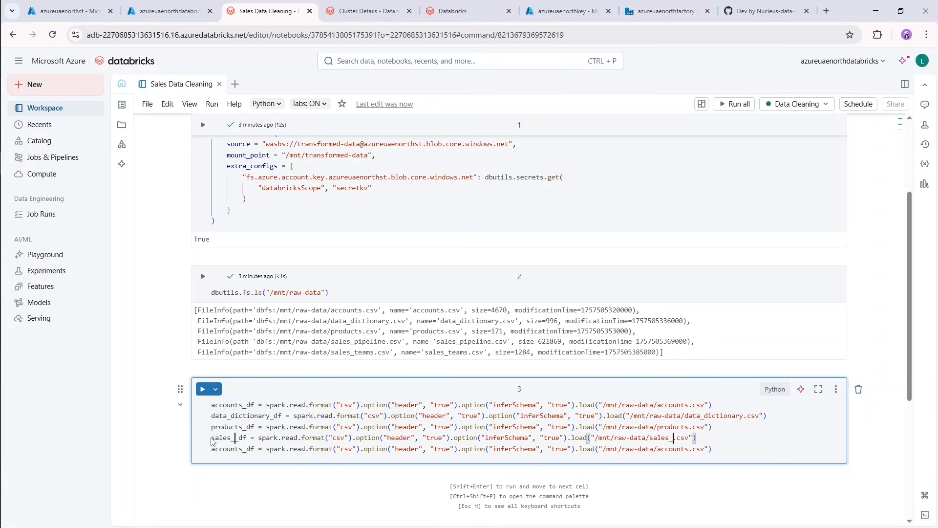
text(eline)
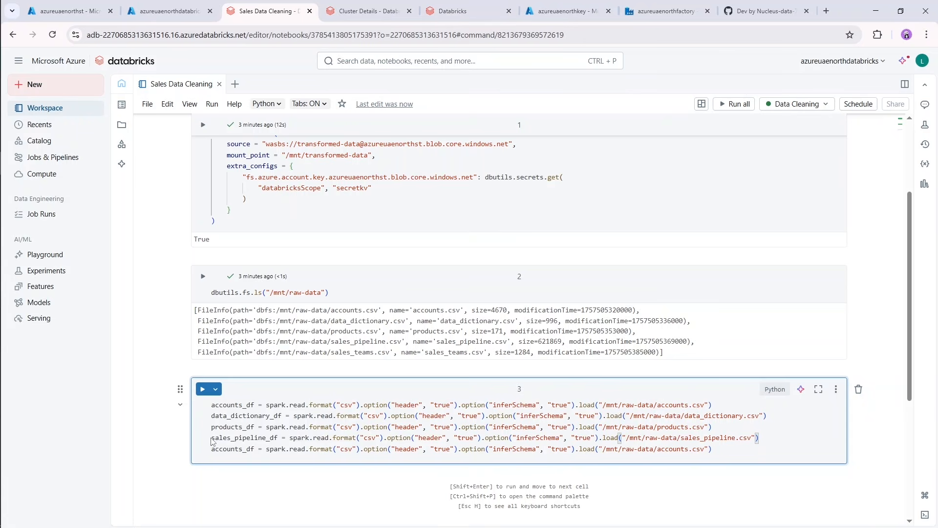
Replace accounts with sales_teams in both the variable name and the file path of the fifth read line.
drag(243, 452, 211, 451)
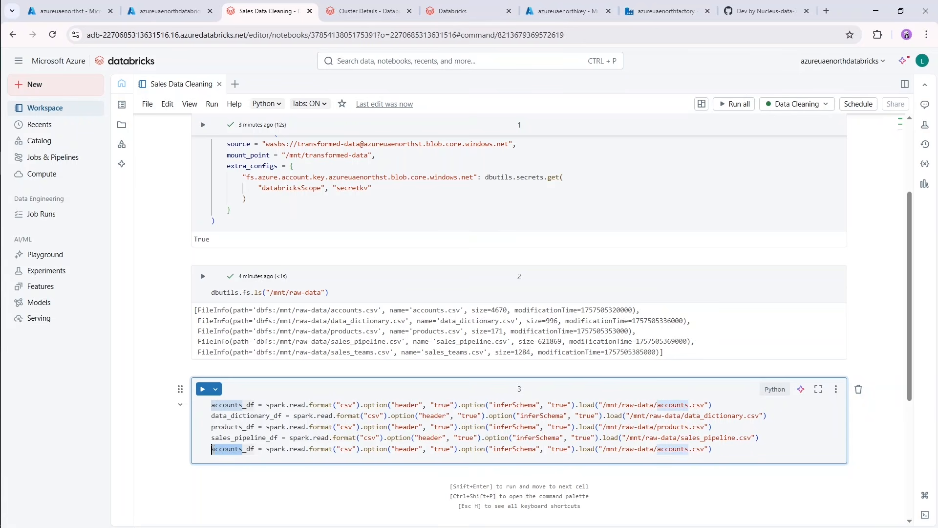
key(ctrl+d)
text(sales_)
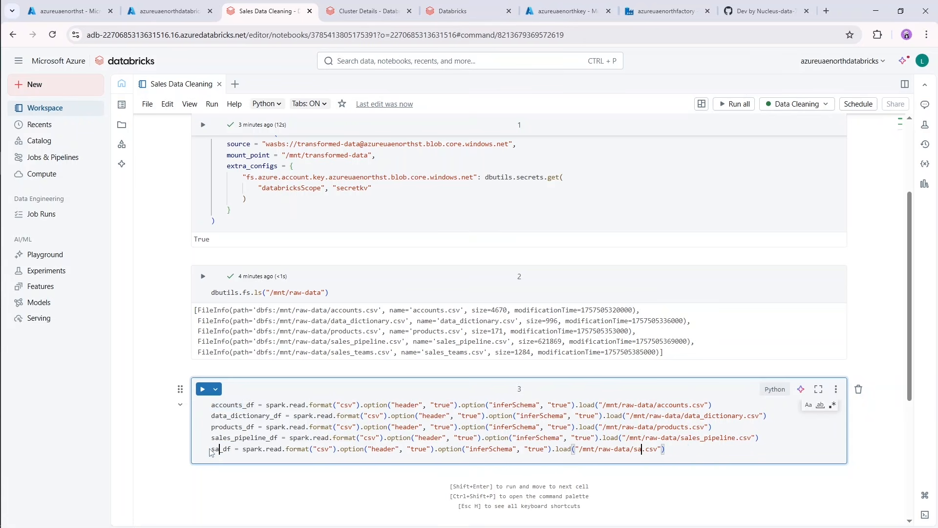
text(teams)
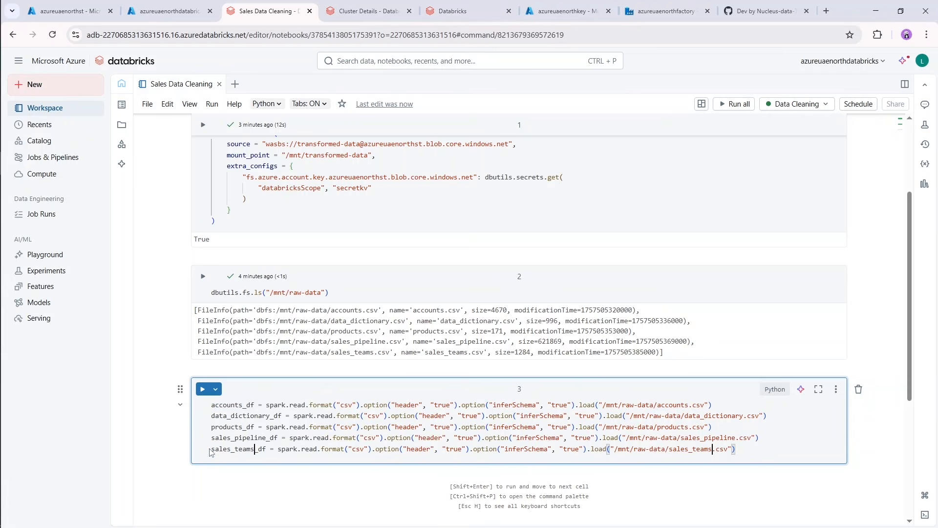
Add accounts_df.show(2) after a blank line below the read statements and run the cell.
key(Return)
key(Return)
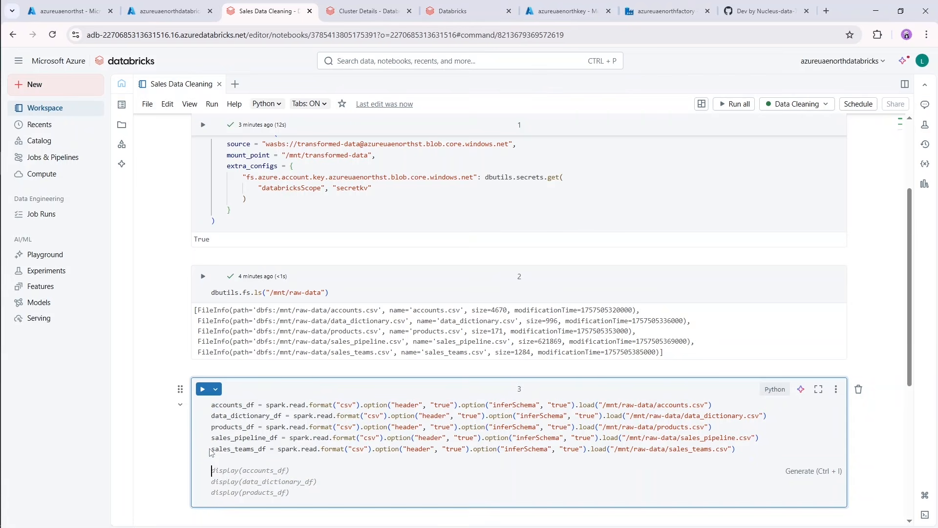
text(account)
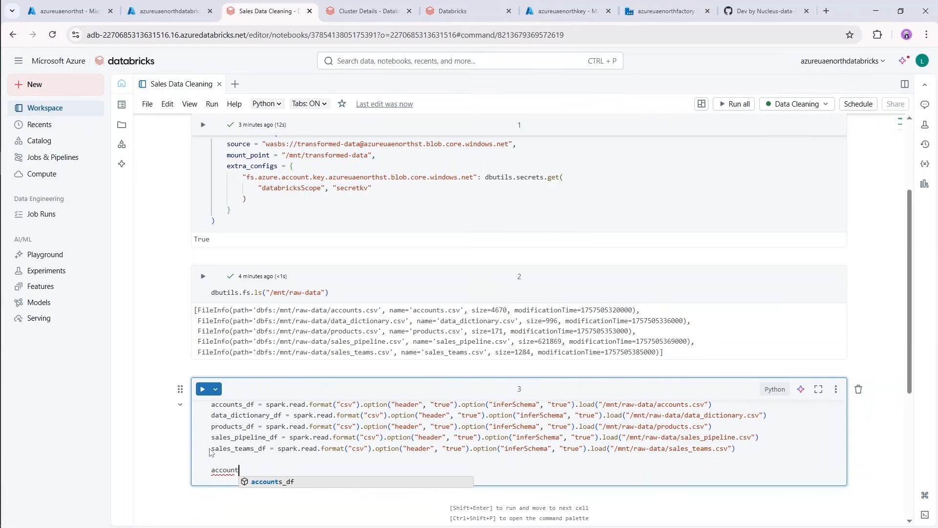
key(Tab)
text(.show()
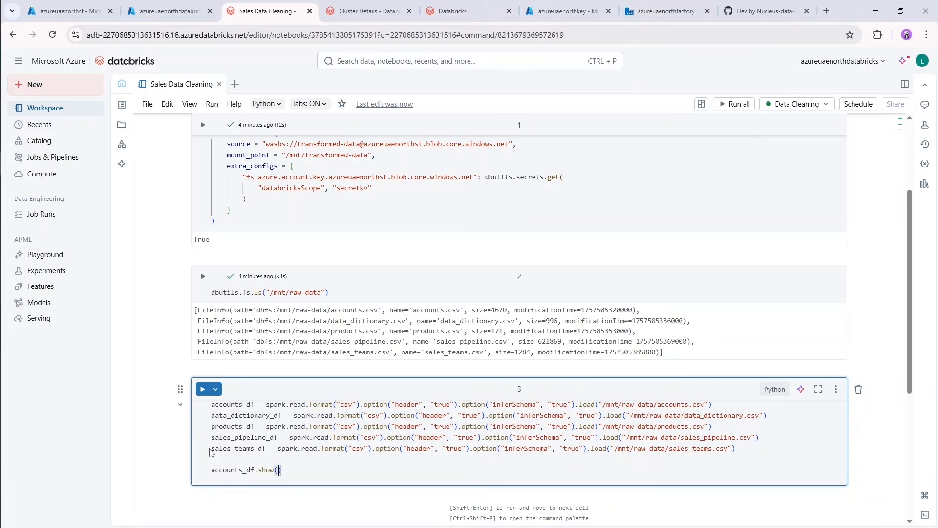
text(2)
key(shift+Return)
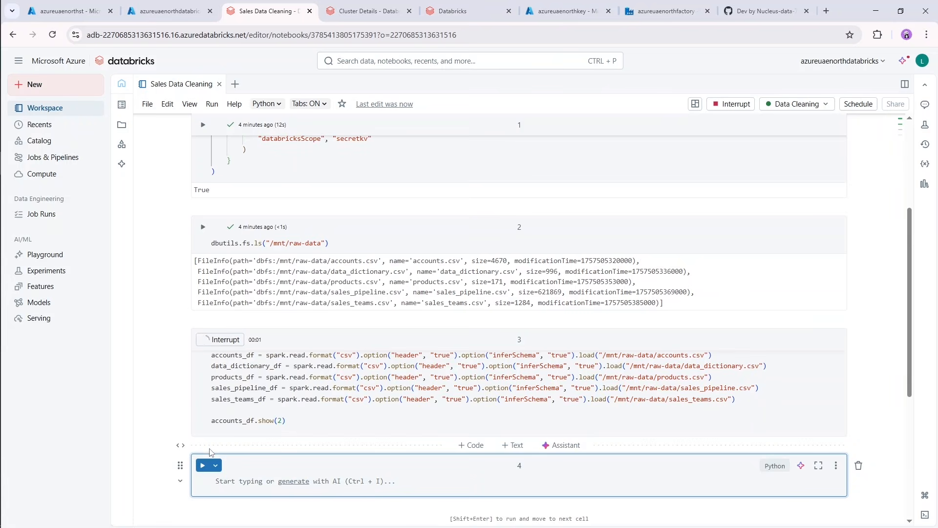
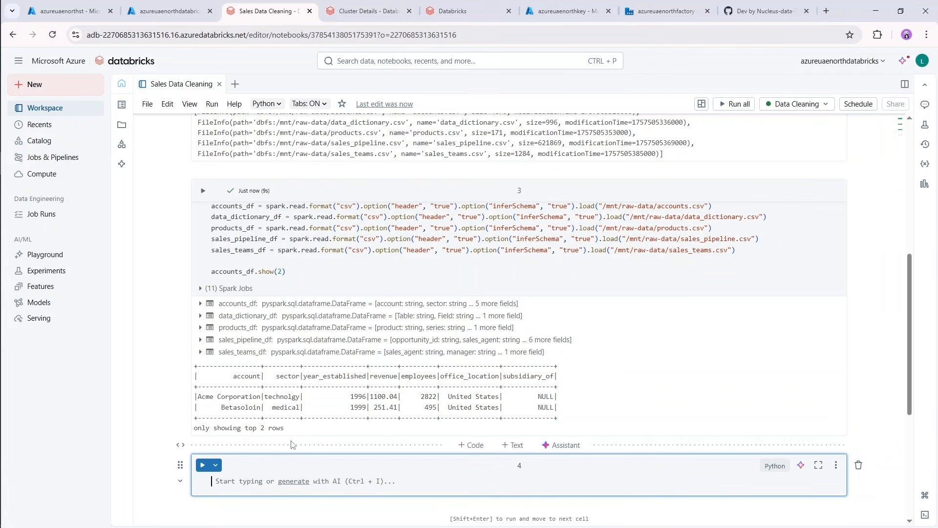
Write a line printing accounts_df.columns in the empty notebook cell 4.
drag(229, 376, 561, 382)
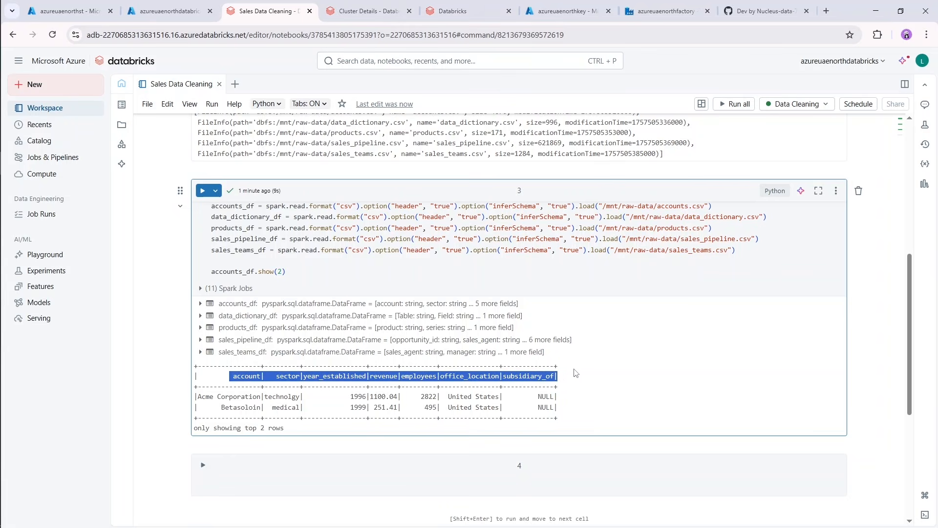
click(574, 374)
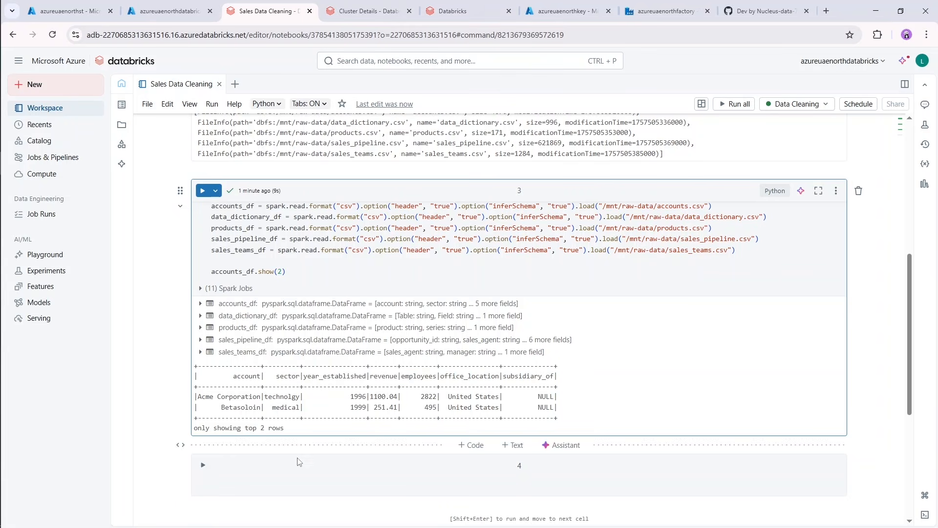
click(252, 481)
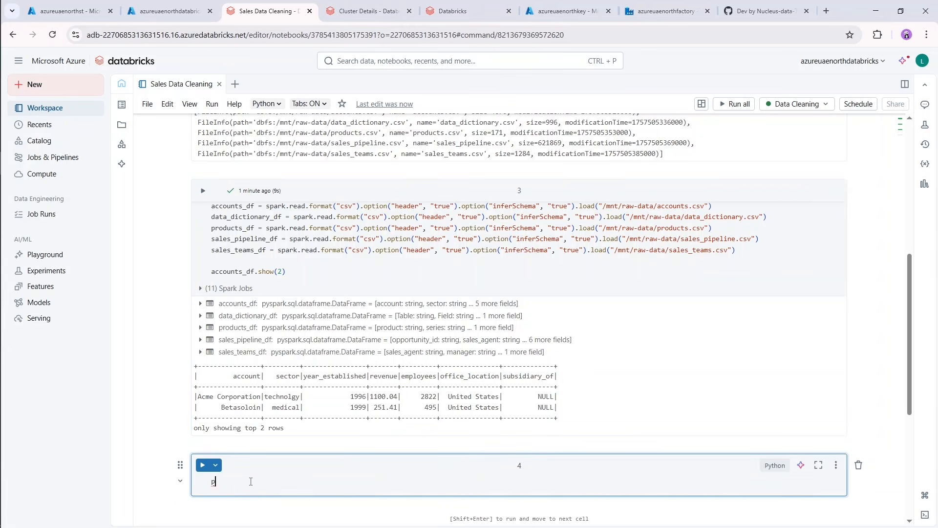
text(print()
text(accoun)
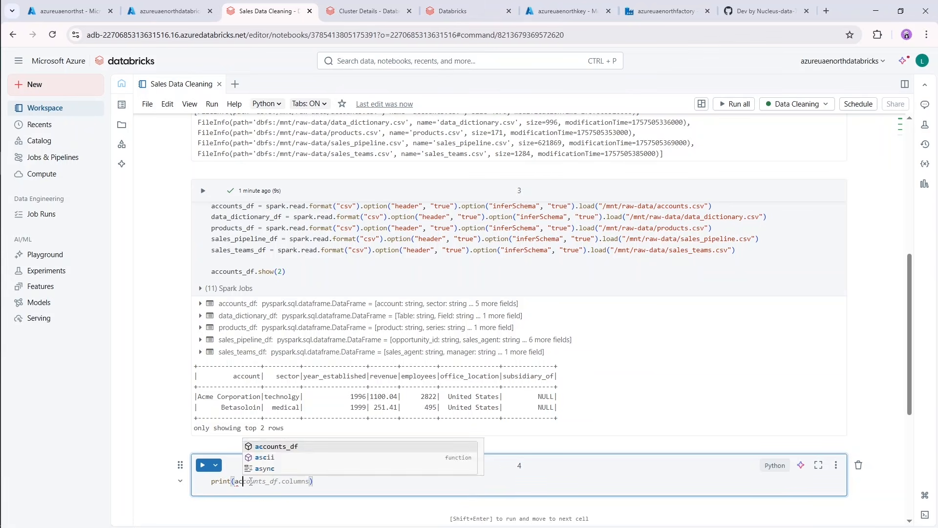
key(Tab)
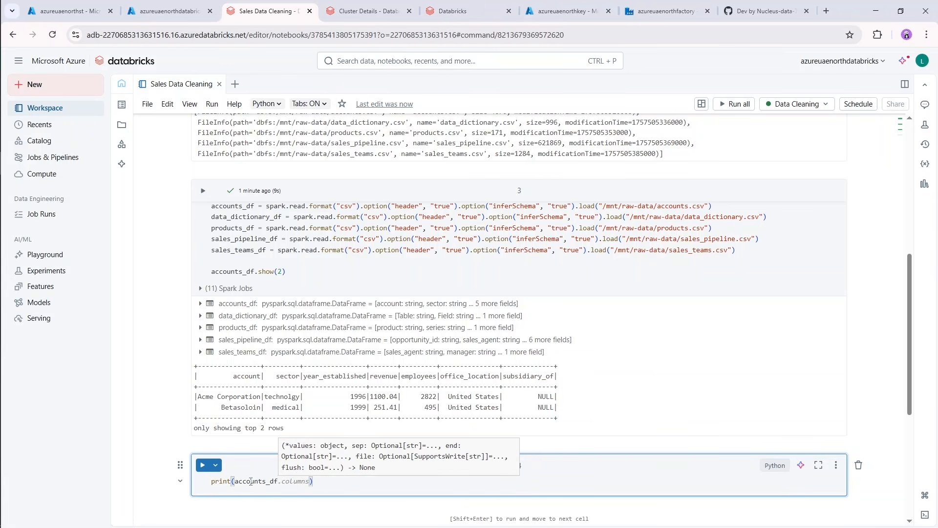
key(Tab)
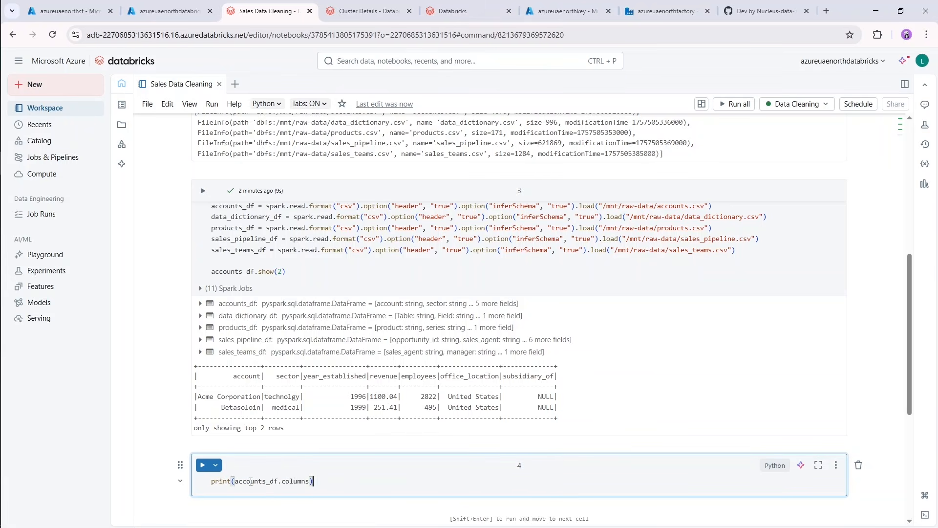
Add a second line to cell 4 that prints data_dictionary_df.columns.
text(pr)
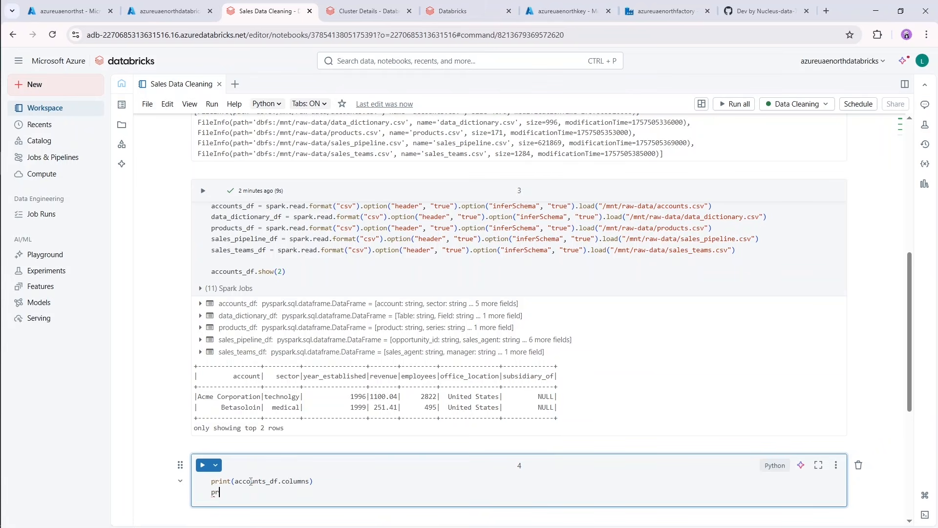
text(int()
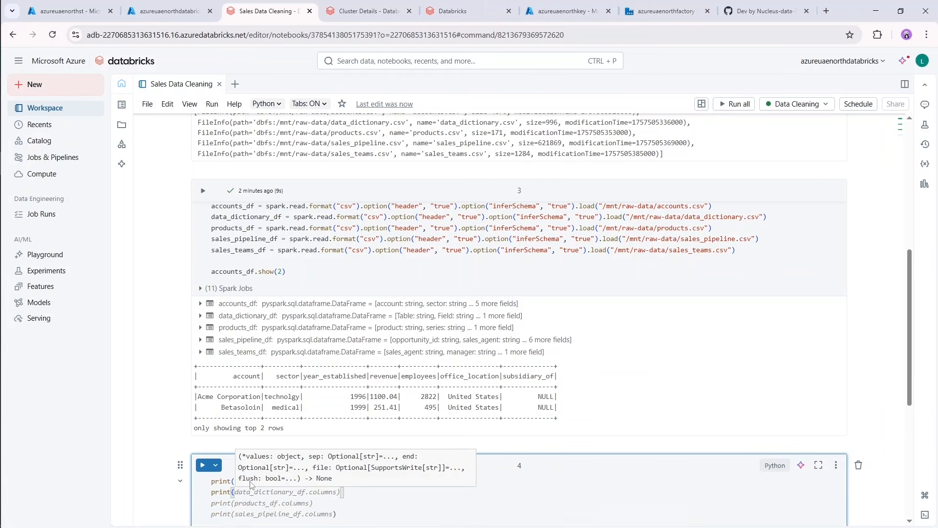
scroll(251, 483, down, 3)
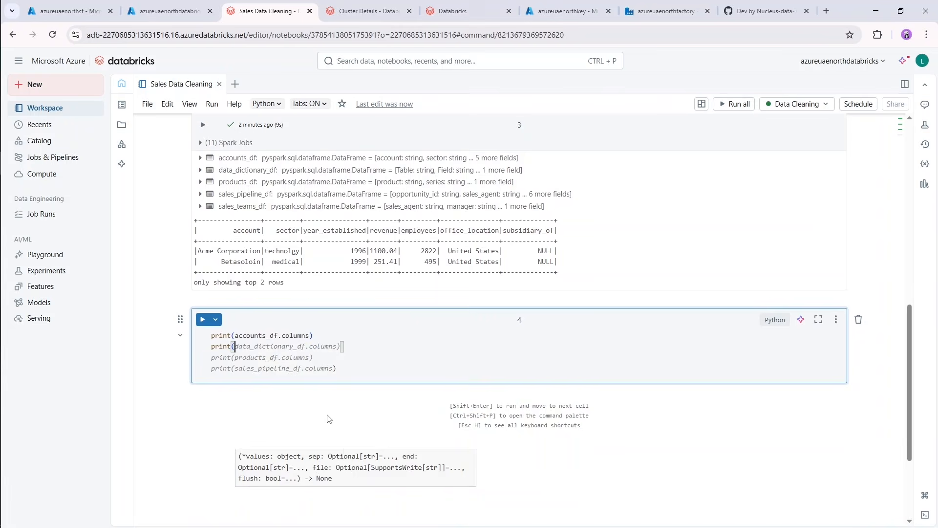
text(data_dict)
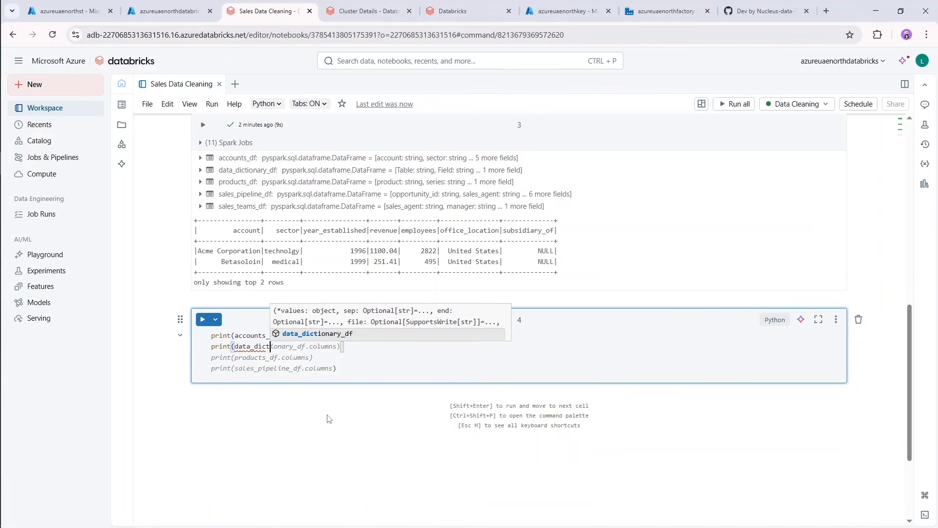
text(ionary.col)
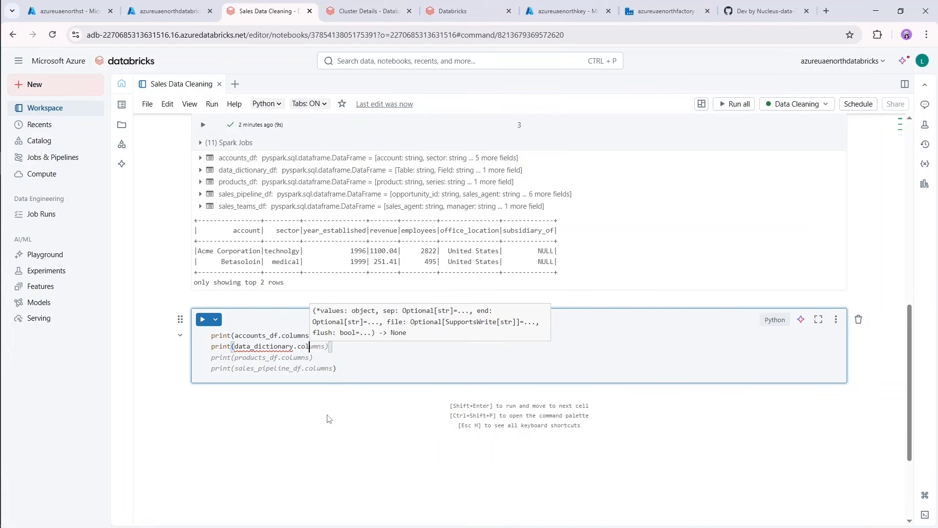
text(umn)
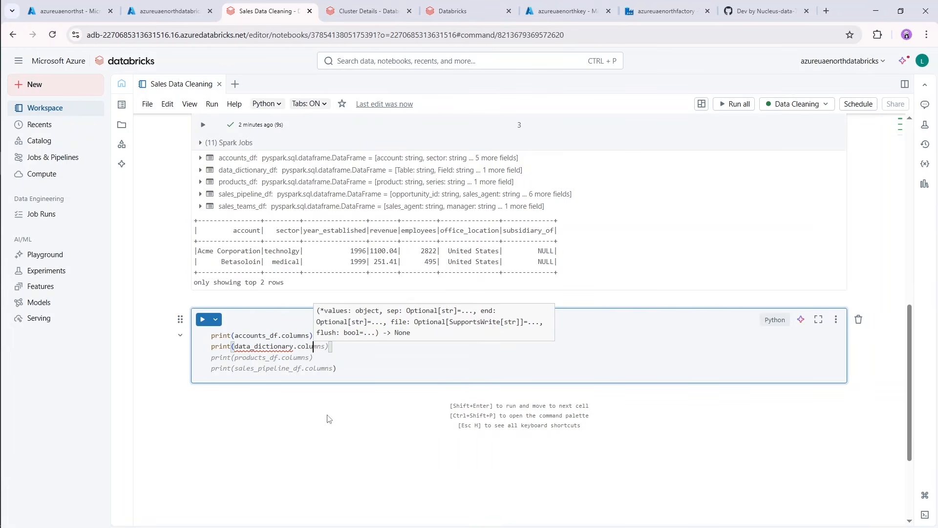
text(s)
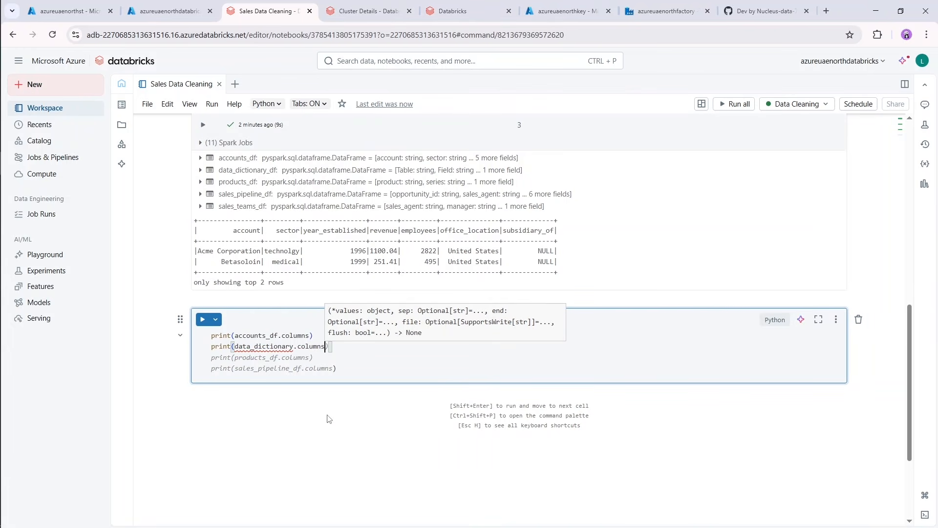
click(294, 346)
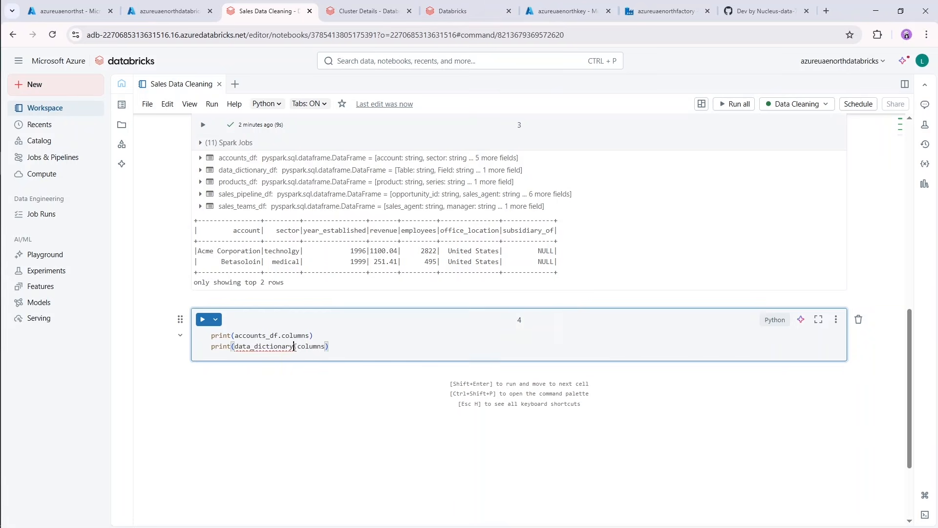
text(_df)
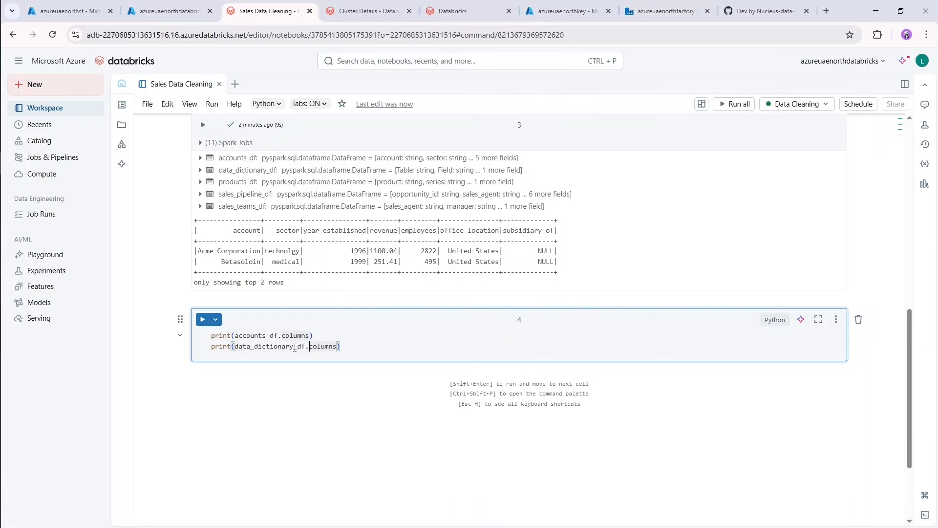
Add a third line to cell 4 that prints products_df.columns.
key(End)
key(Return)
text(pri)
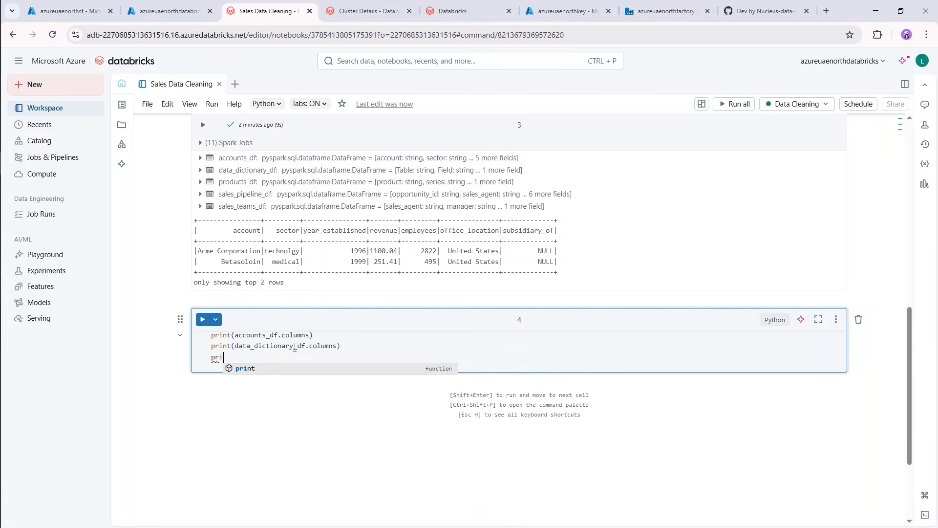
text(nt(pr)
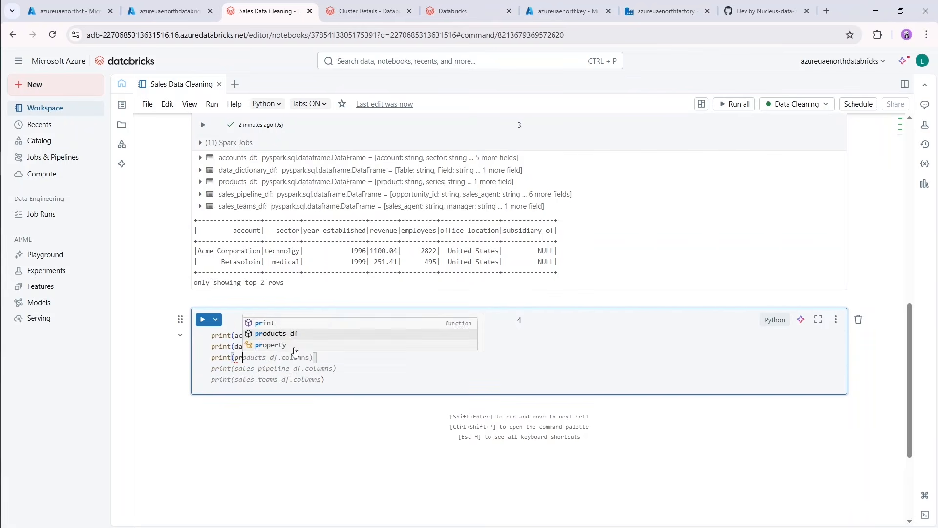
text(oducts_d)
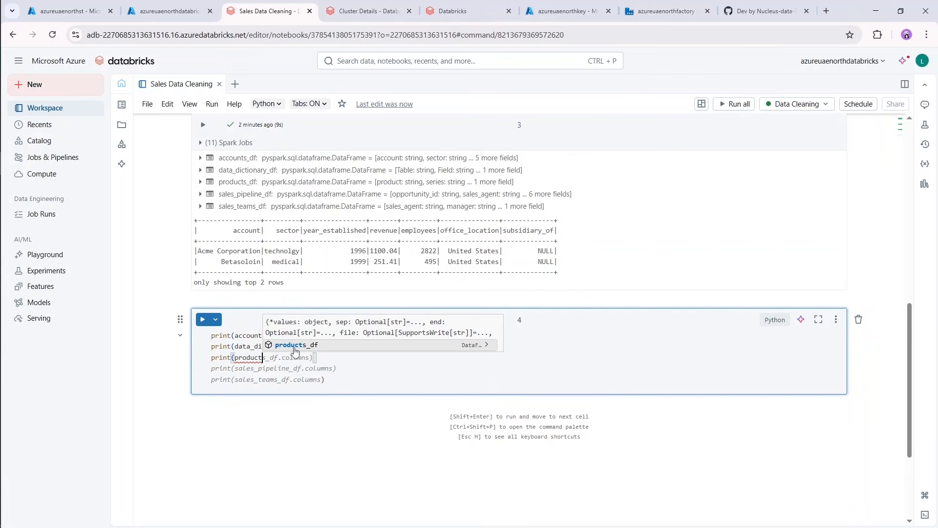
text(f.colum)
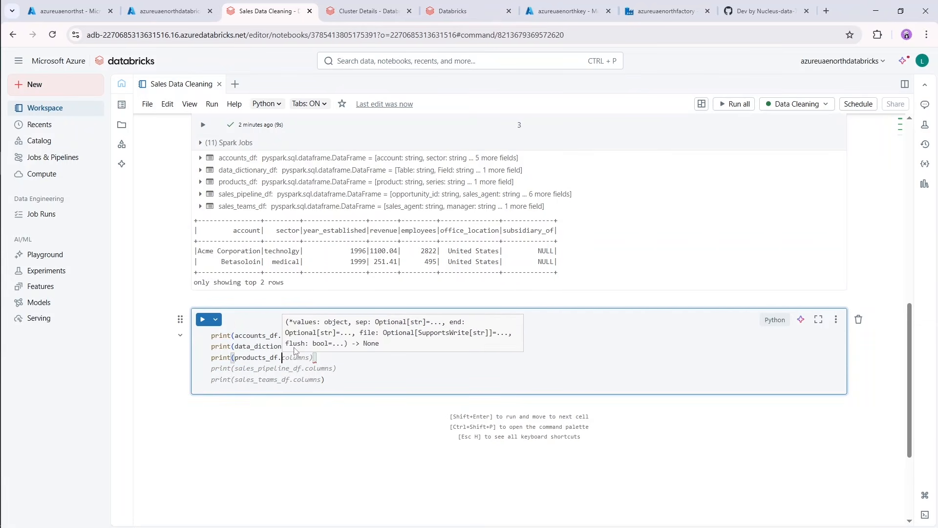
text(ns)
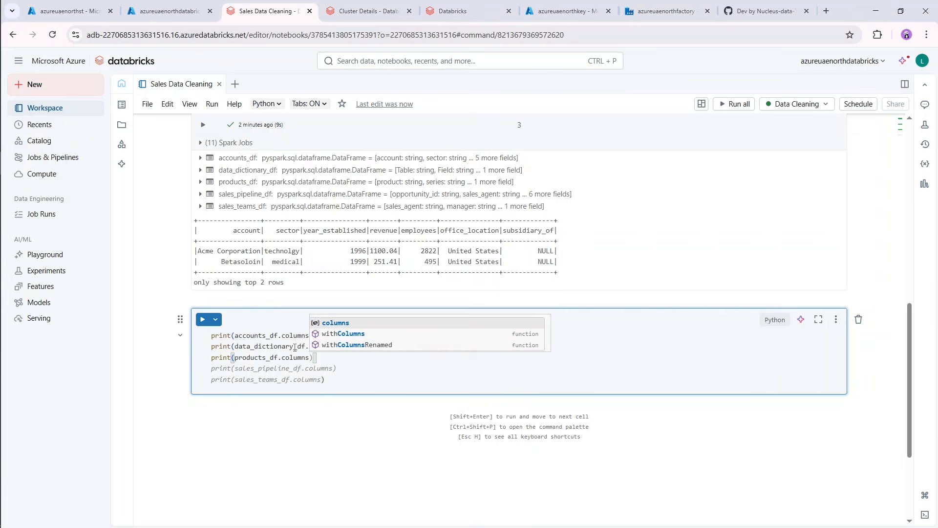
key(Escape)
Add a fourth line to cell 4 that prints sales_pipeline_df.columns.
key(Return)
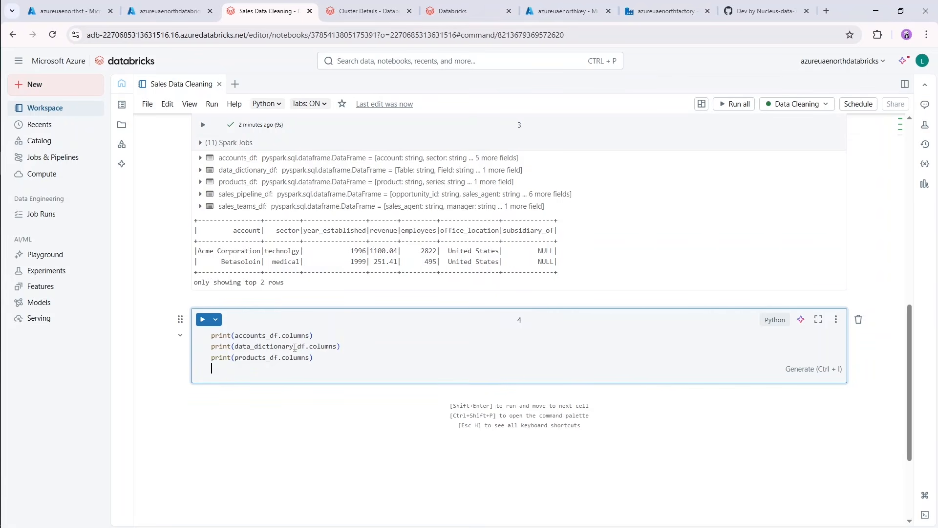
text(pri)
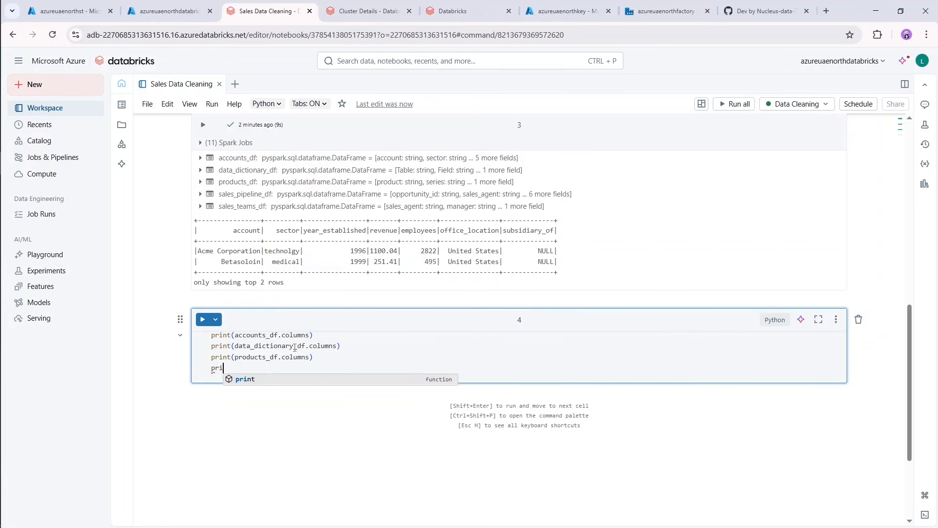
text(nt()
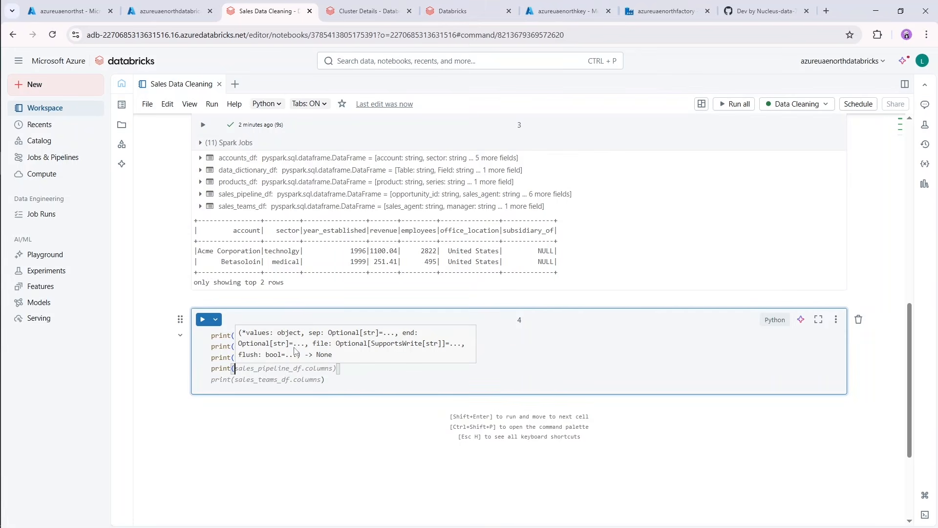
text(data)
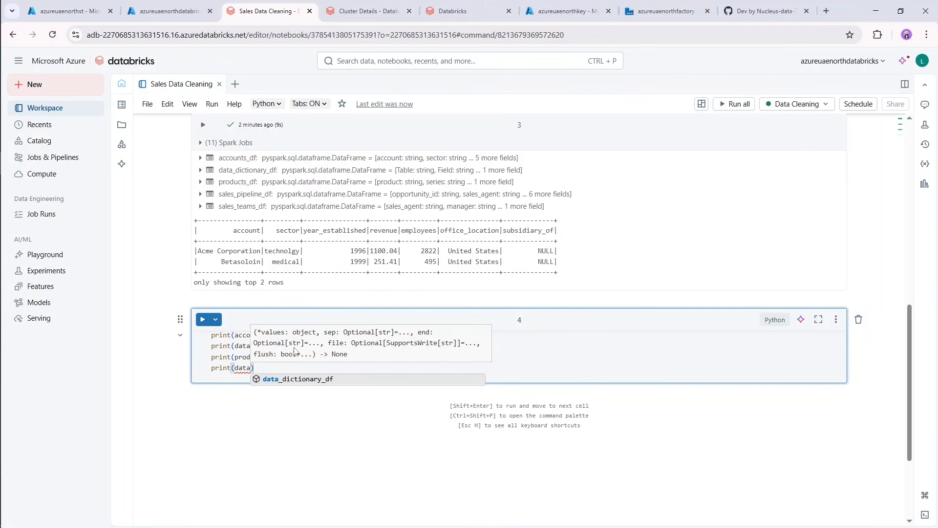
key(BackSpace)
key(BackSpace)
key(BackSpace)
key(BackSpace)
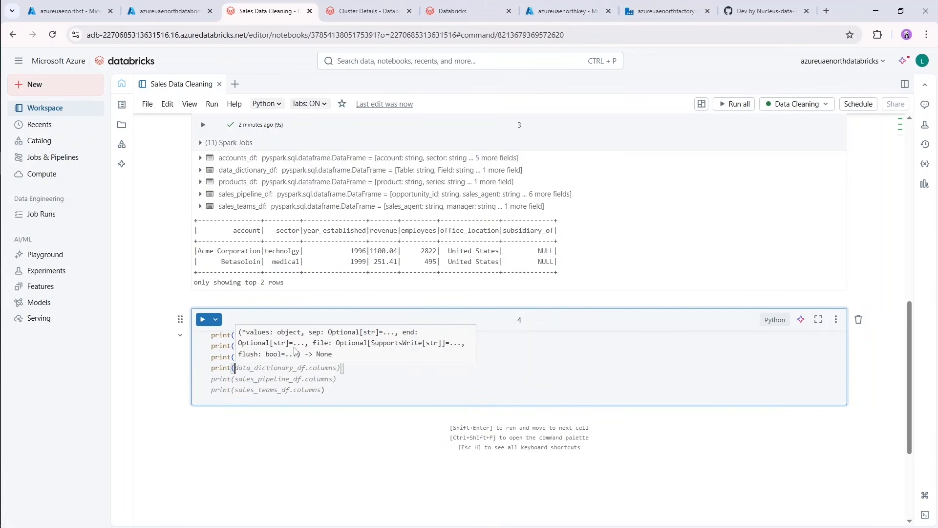
text(sales_pip)
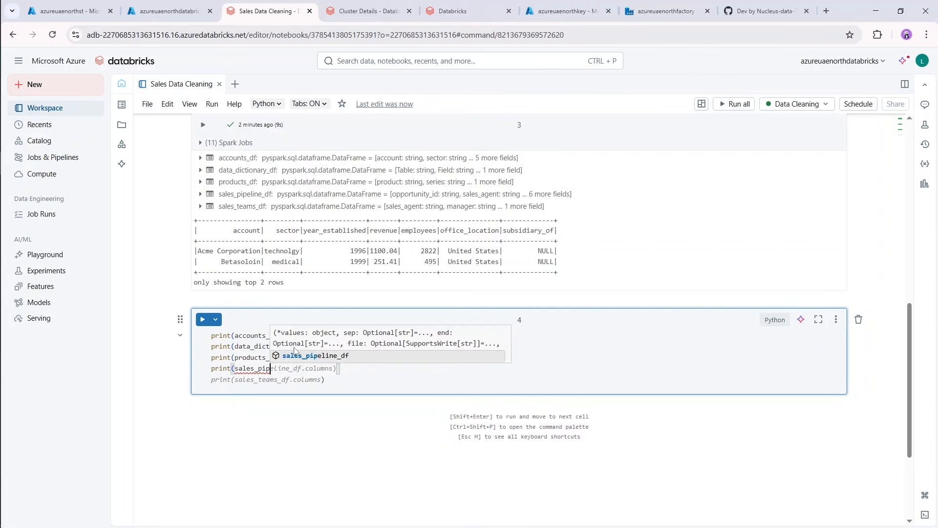
text(eline_)
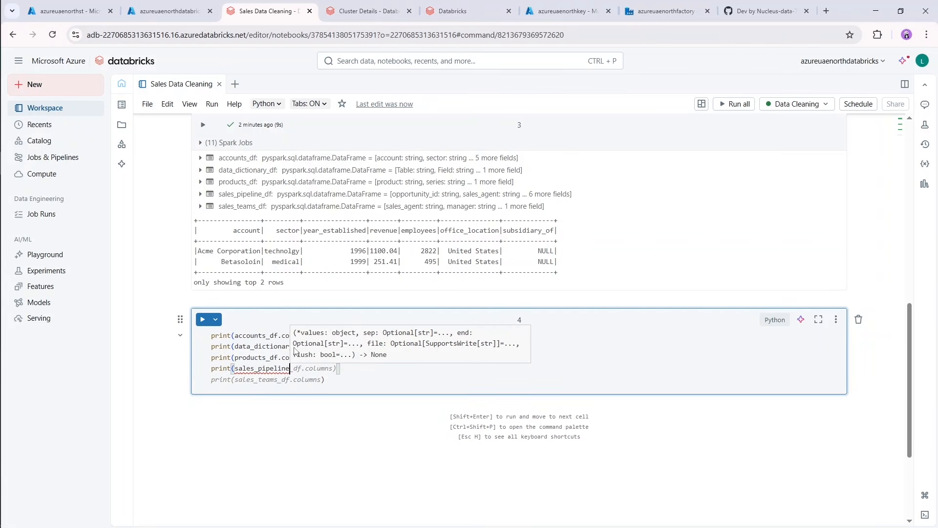
text(df.)
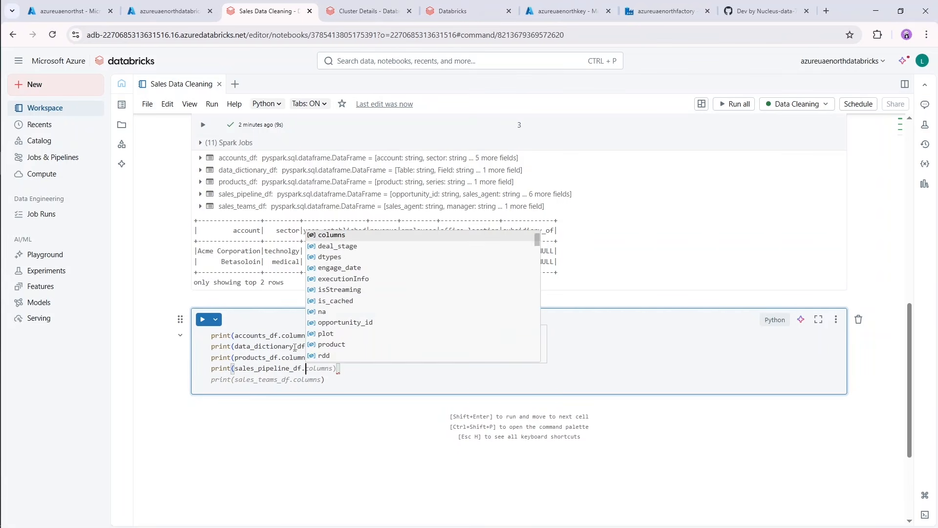
key(Tab)
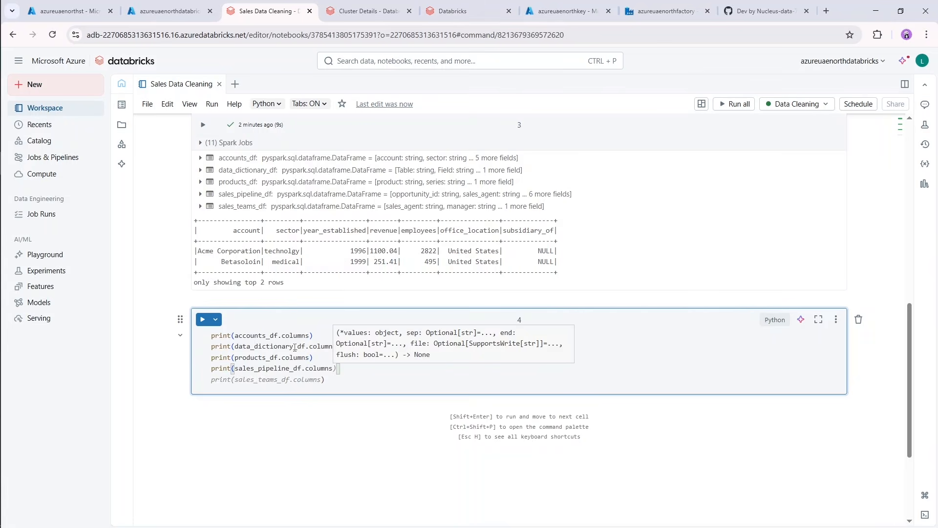
Add a fifth line printing sales_teams_df.columns and run cell 4, moving on to a new cell.
key(Return)
text(p)
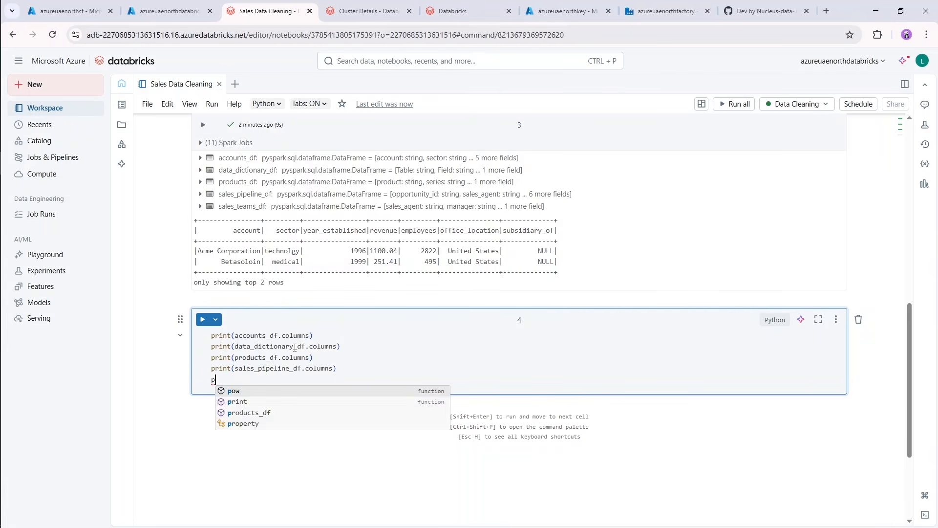
text(rint(sales)
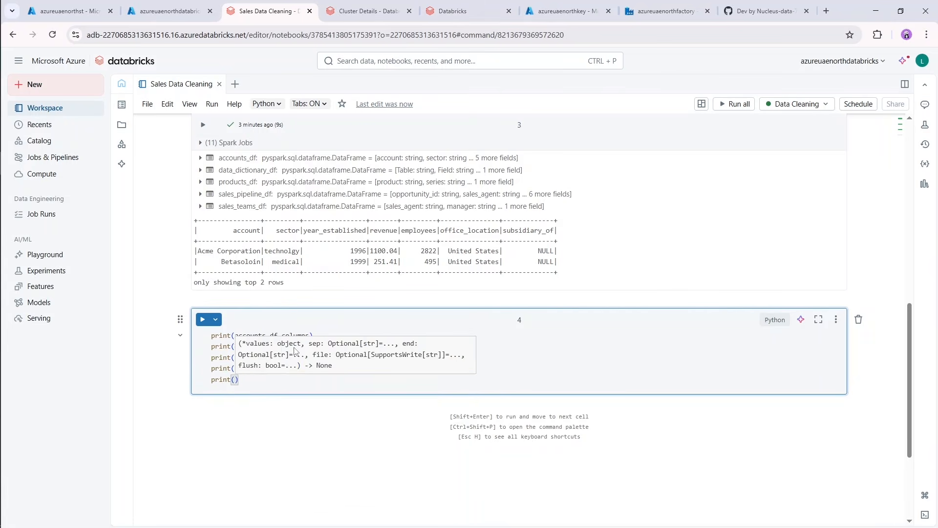
text(_teams)
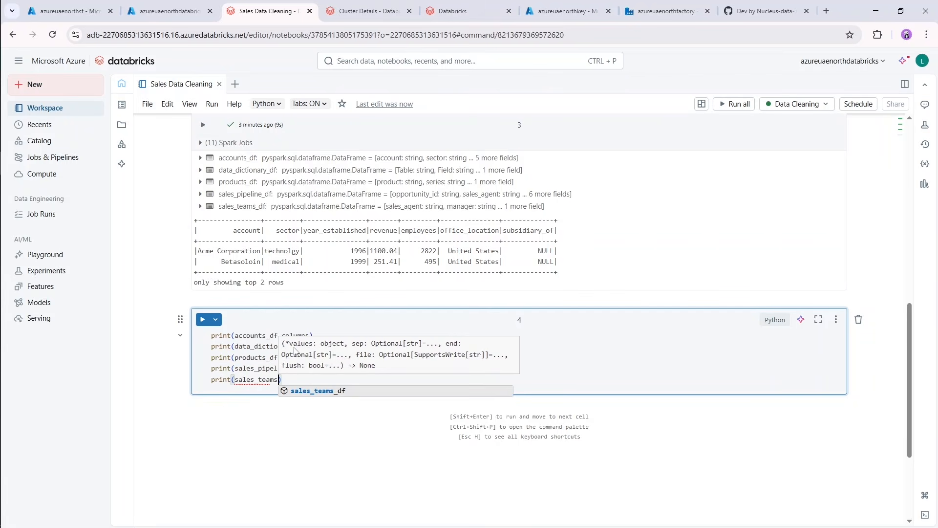
text(_)
text(df.col)
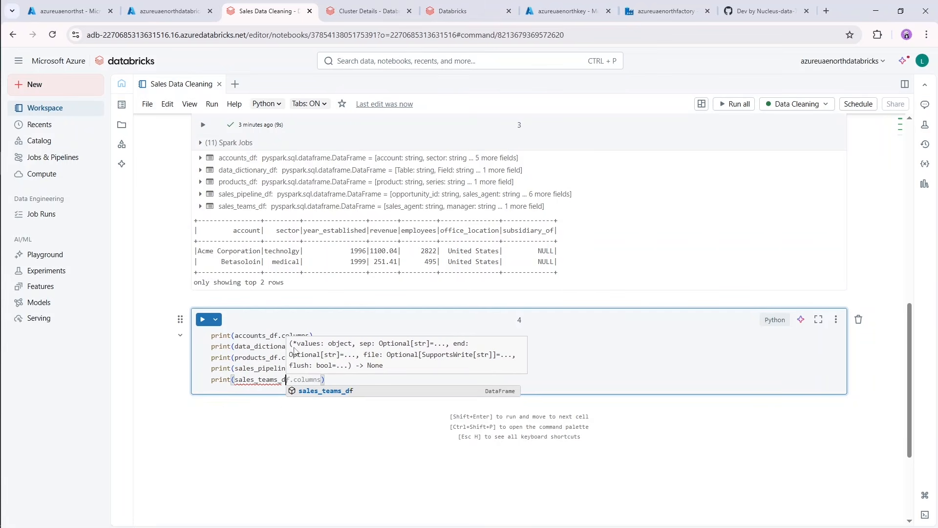
text(umns))
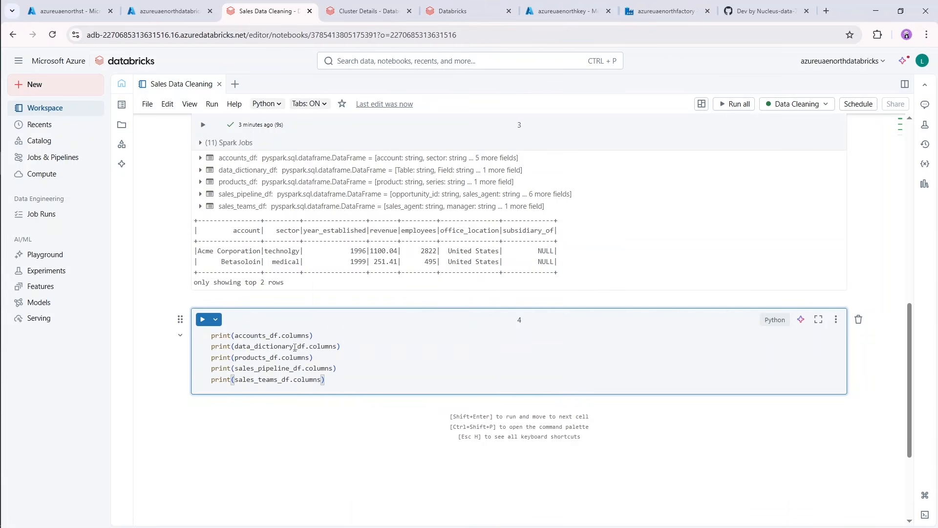
key(shift+Return)
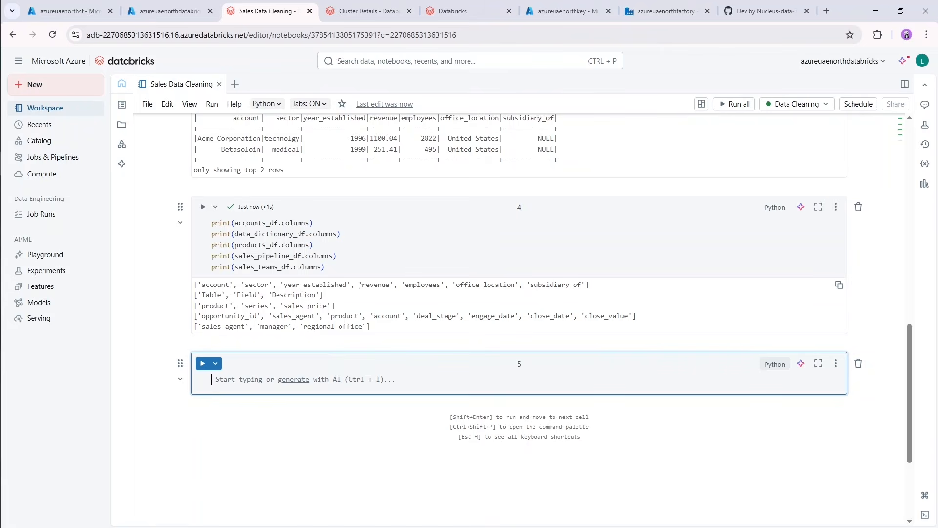
Review the column names printed by cell 4, highlighting the data dictionary's columns and the accounts table's subsidiary_of column.
click(353, 303)
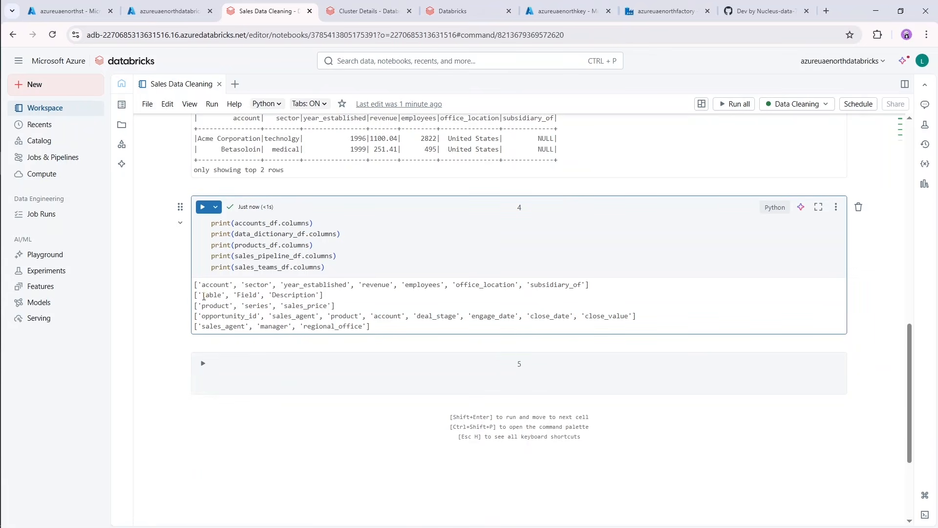
drag(200, 295, 321, 295)
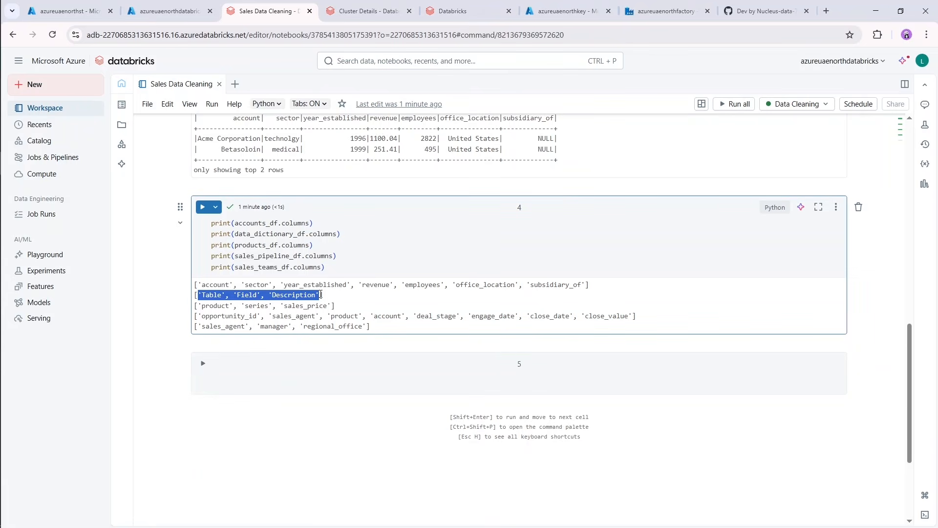
click(203, 298)
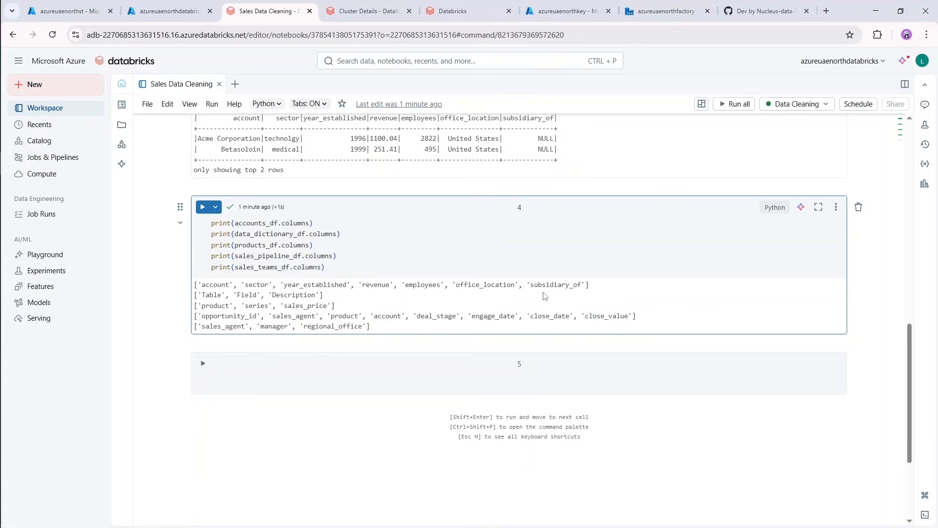
drag(530, 285, 582, 284)
click(581, 286)
Begin cell 5 with an assignment to accounts_df.
click(259, 381)
text(account)
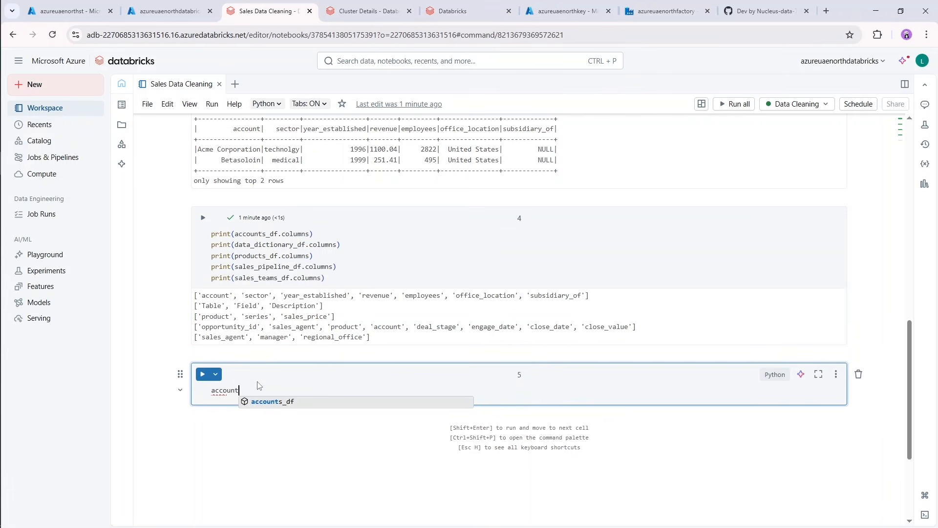
key(Tab)
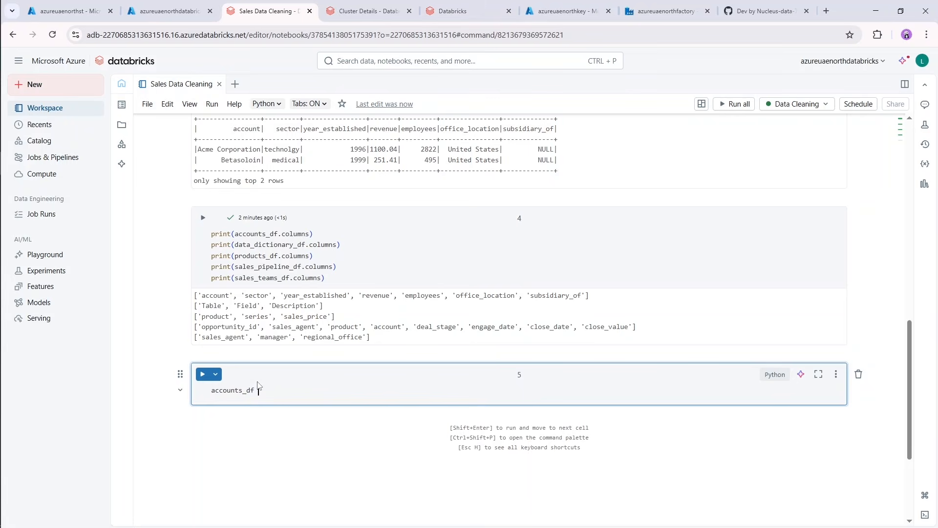
text(= )
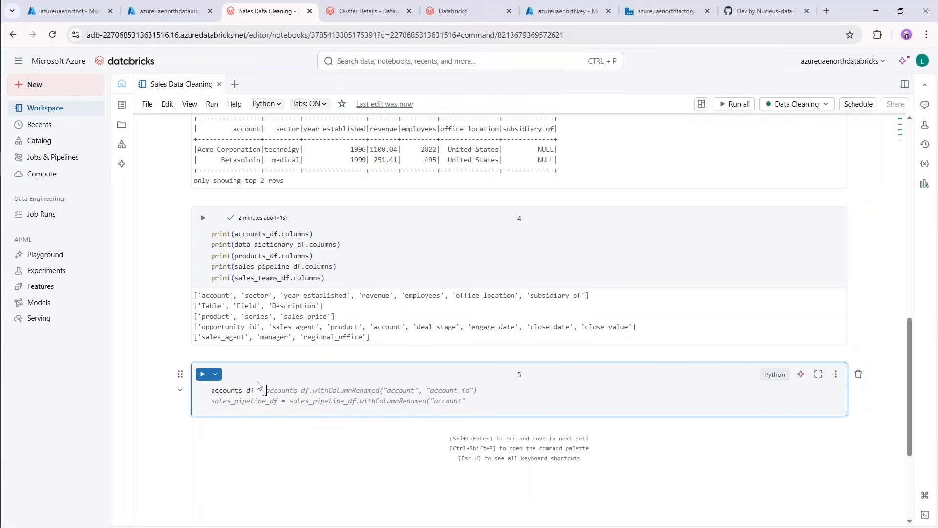
text(acc)
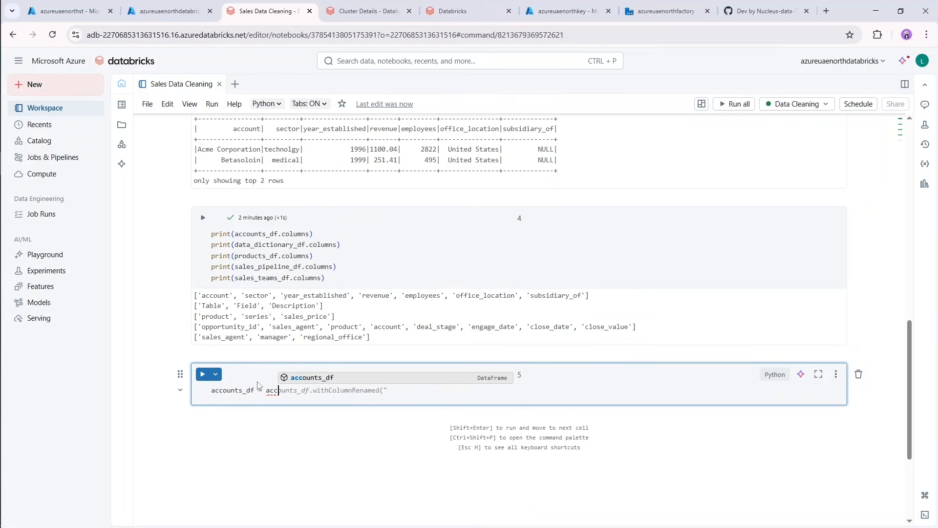
text(ounts_)
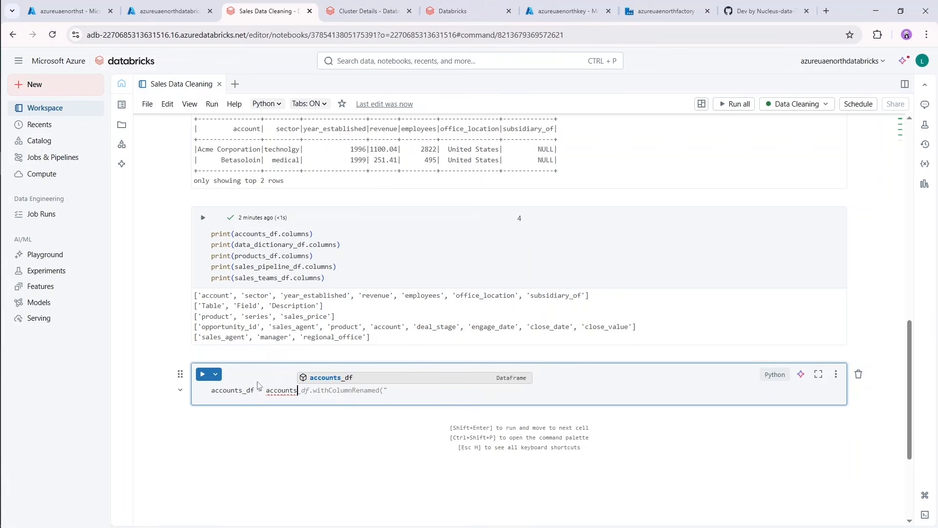
text(df.wit)
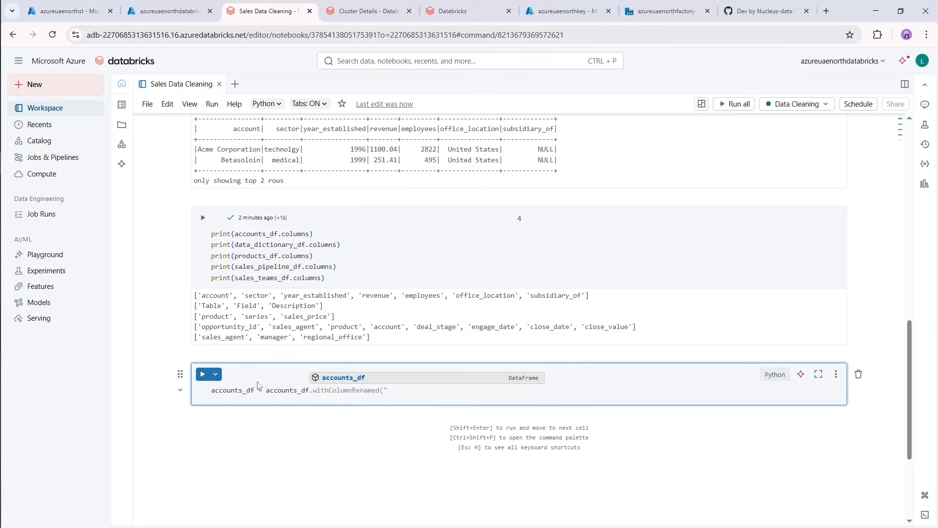
text(h)
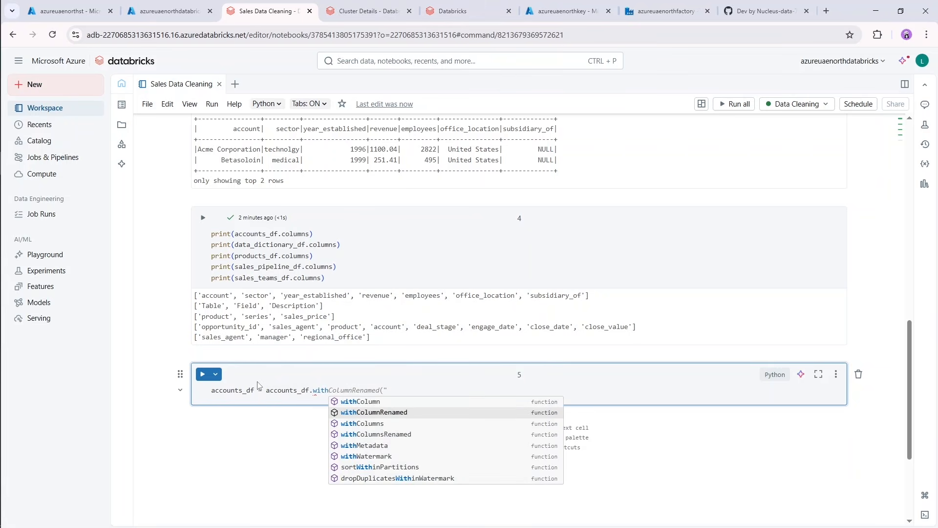
Assign it the result of a withColumnRenamed call on accounts_df, leaving the arguments empty.
key(Down)
key(Up)
key(Return)
text((:)
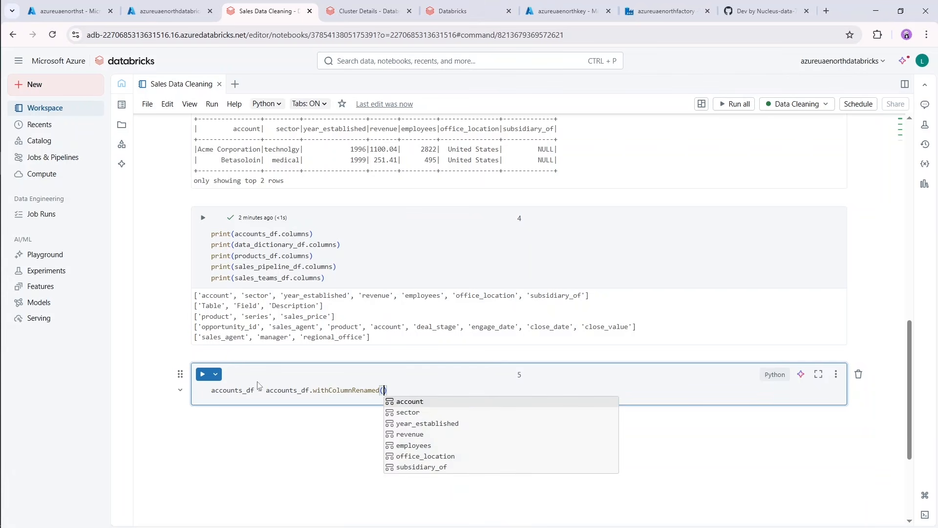
key(BackSpace)
Give the accounts_df rename call the arguments "subsidiary_of" and "parent_company", and start a second line in cell 5.
text(")
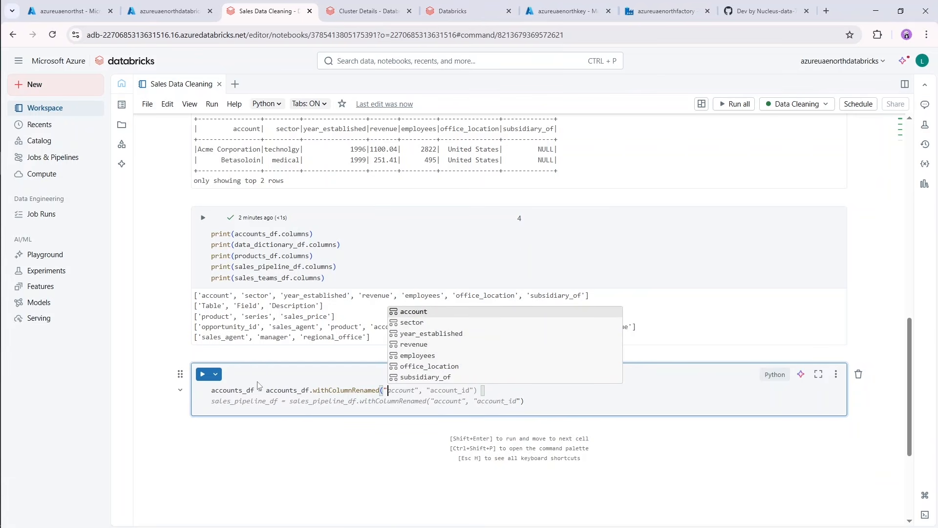
text(subs)
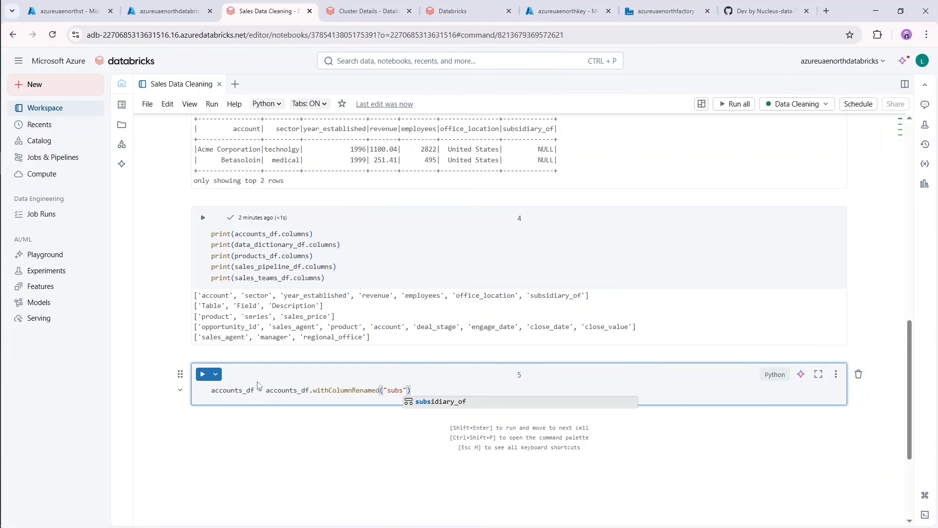
key(Return)
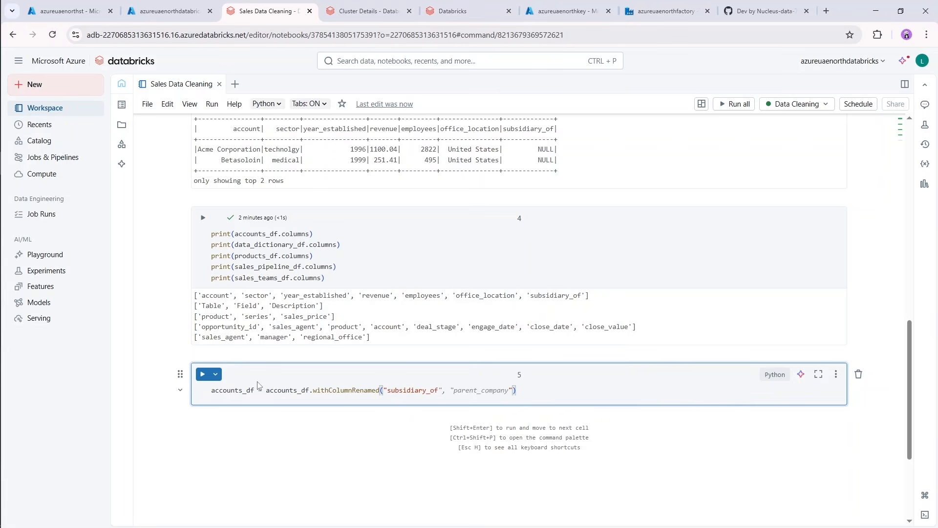
key(Right)
text(, "parent_companty)
key(Return)
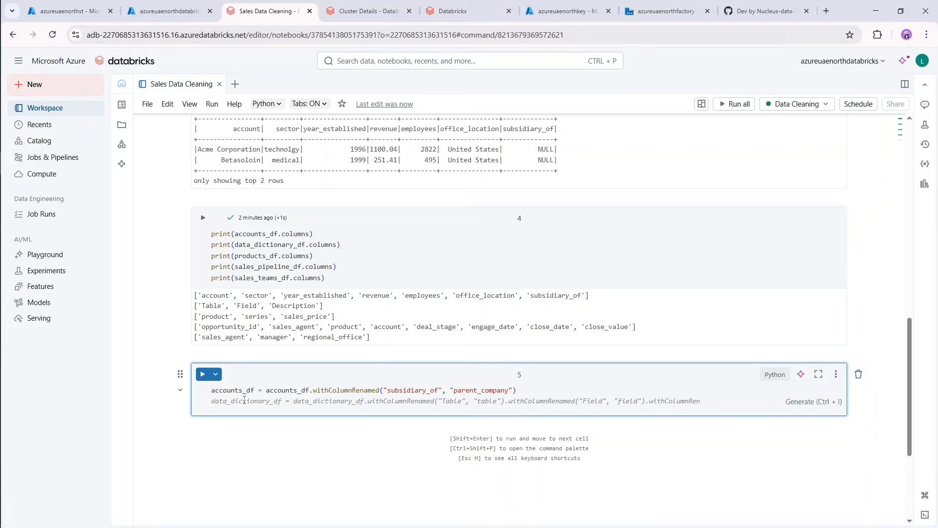
On the second line, reassign data_dictionary_df with withColumnRenamed changing "Table" to "table".
text(data)
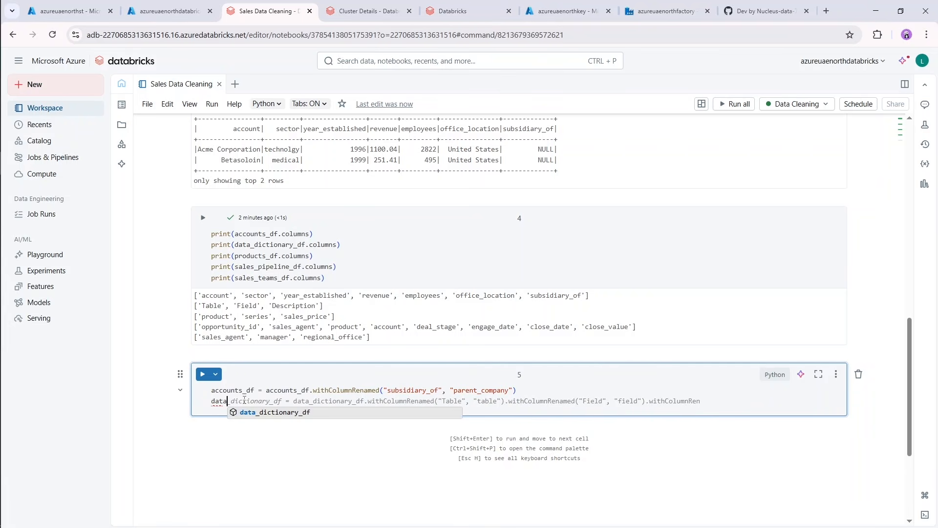
text(_dictionary_df = )
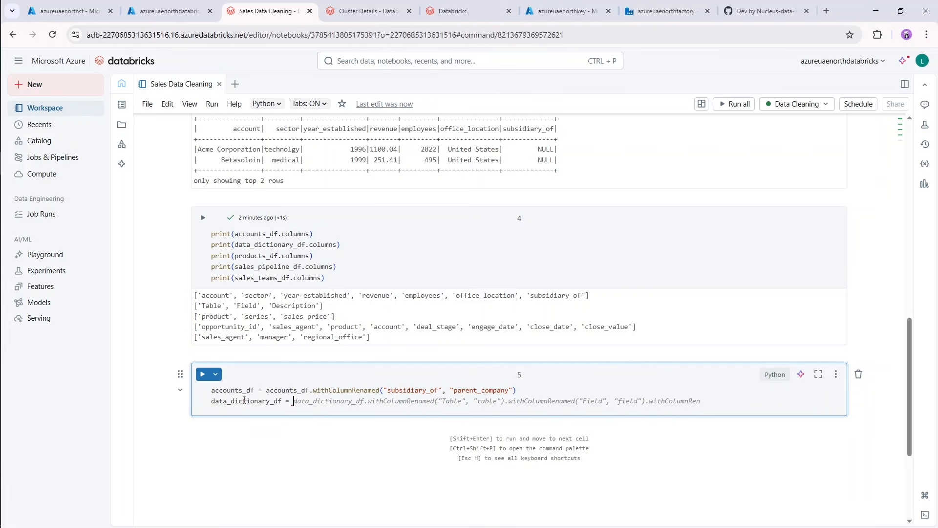
text(data_dictionary_df.with)
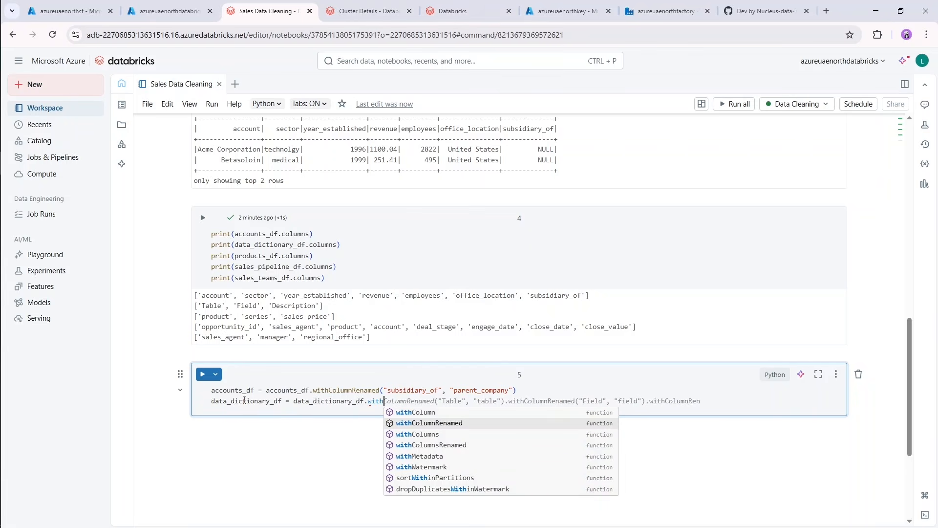
key(Tab)
text(()
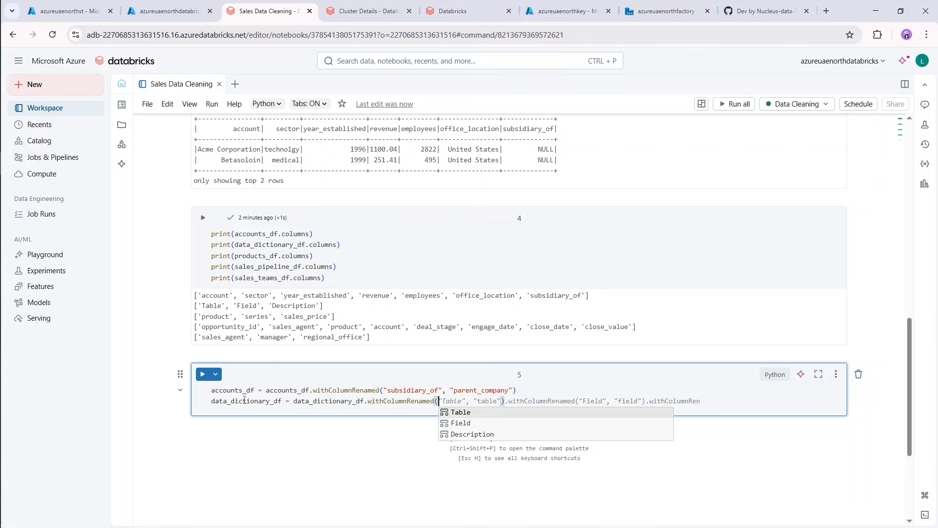
text(")
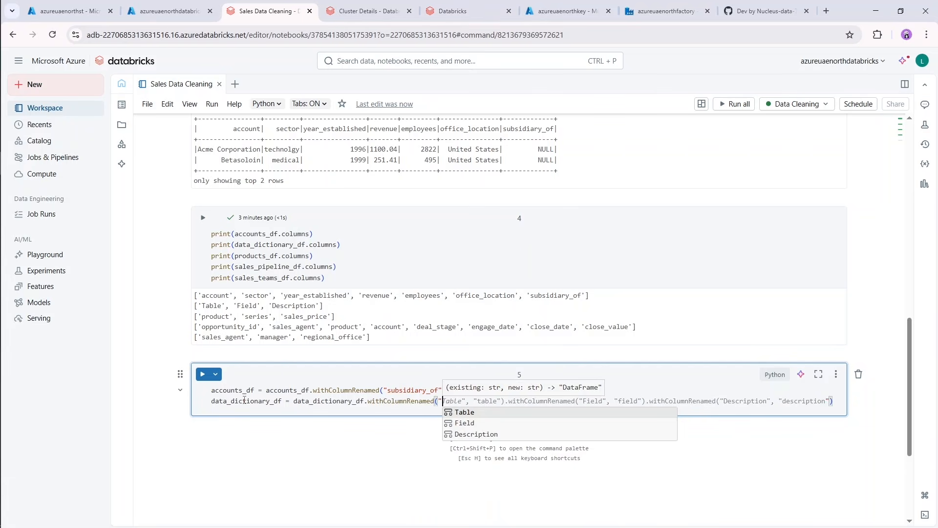
key(Tab)
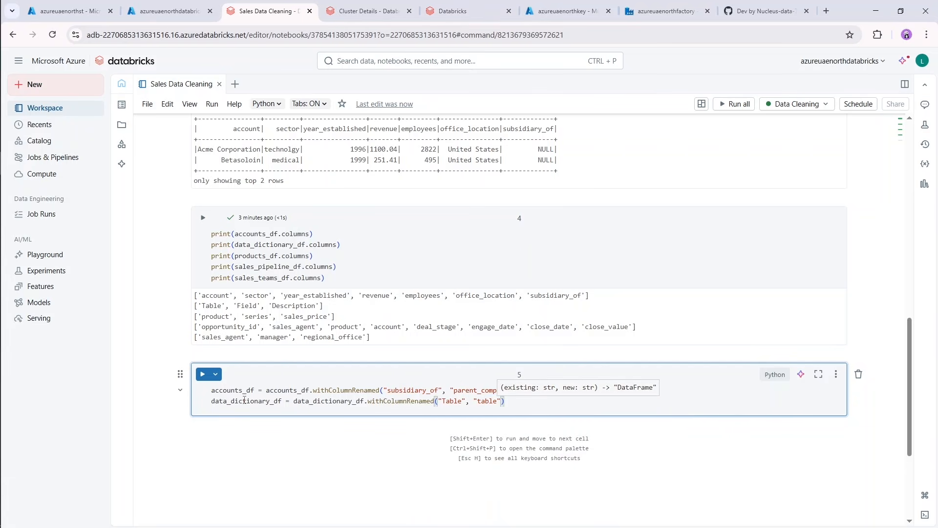
key(Tab)
Chain a second withColumnRenamed call onto the data_dictionary_df line.
text(.wirth)
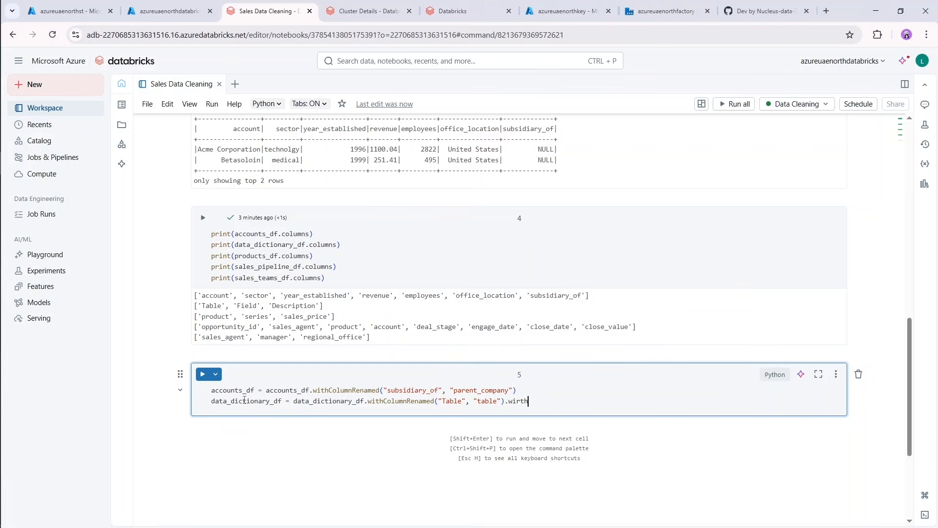
key(BackSpace)
key(BackSpace)
key(BackSpace)
key(BackSpace)
text(ith)
key(Down)
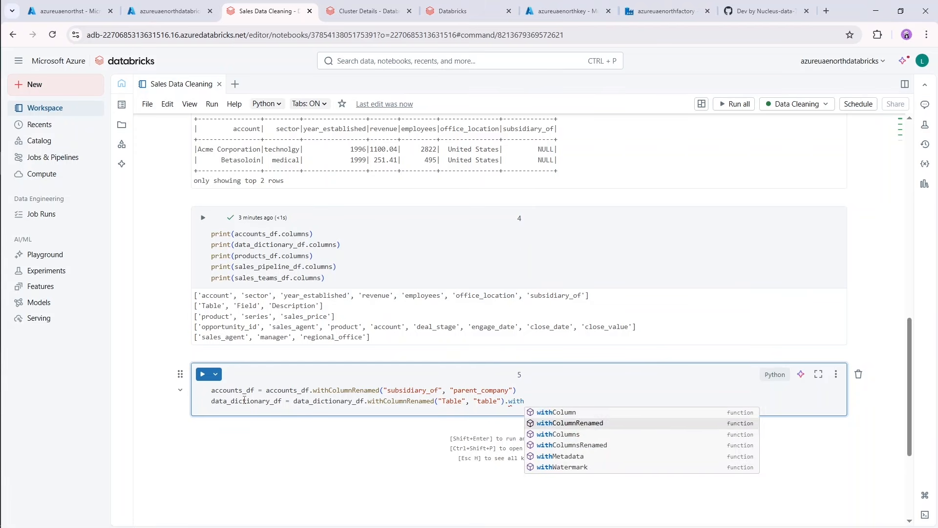
key(Tab)
text(()
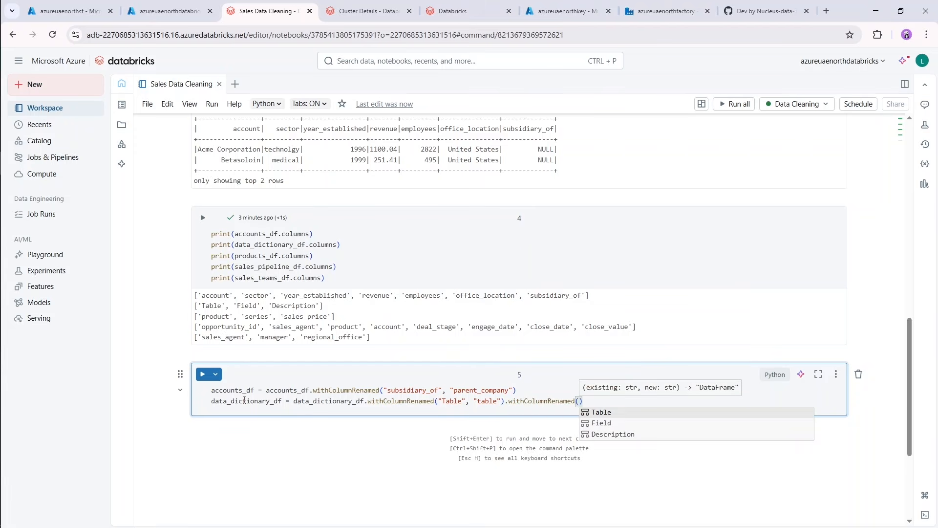
text(")
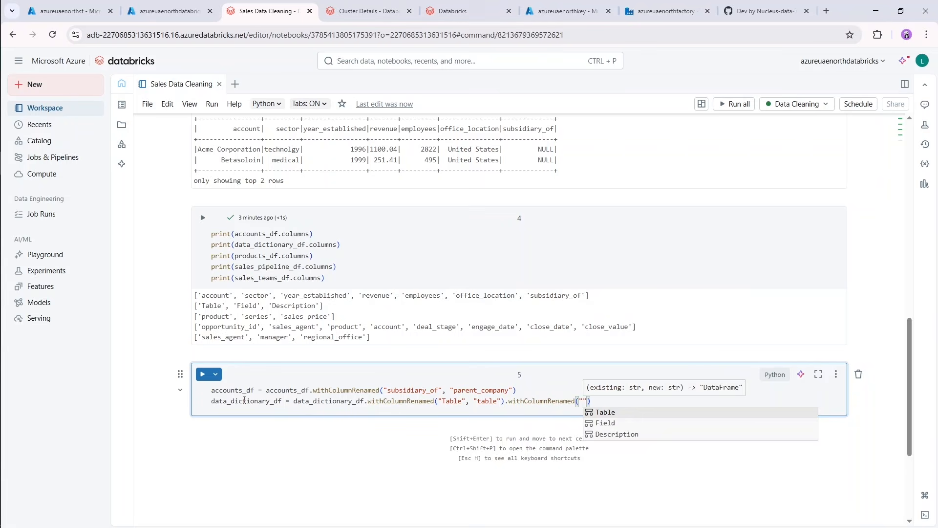
text(Field)
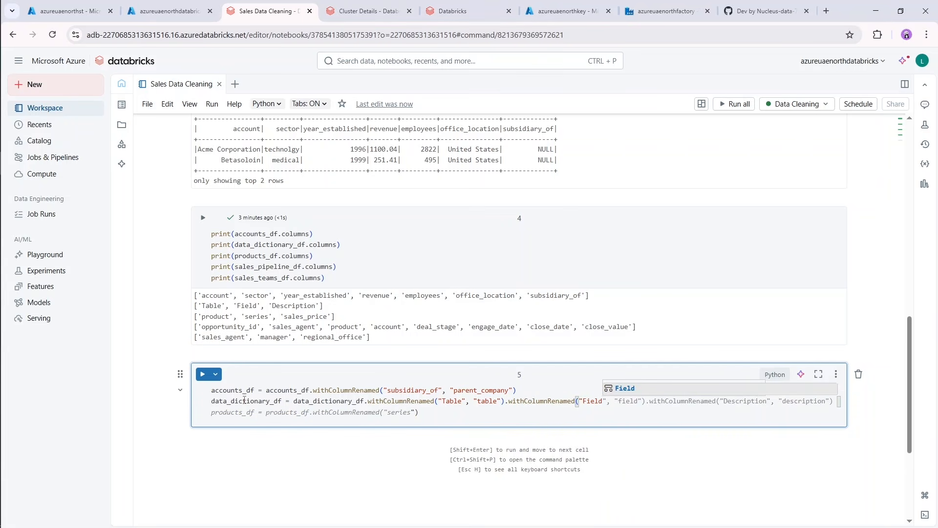
text(", ")
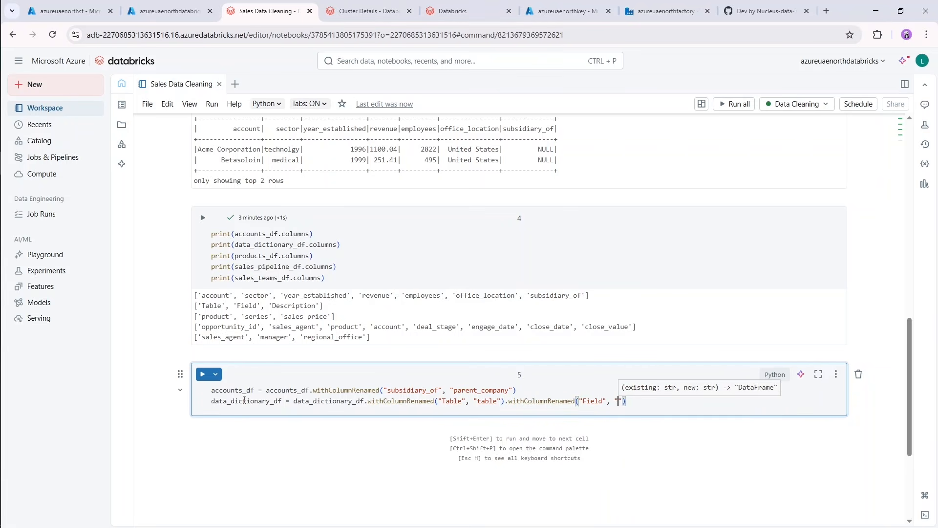
text(fiel)
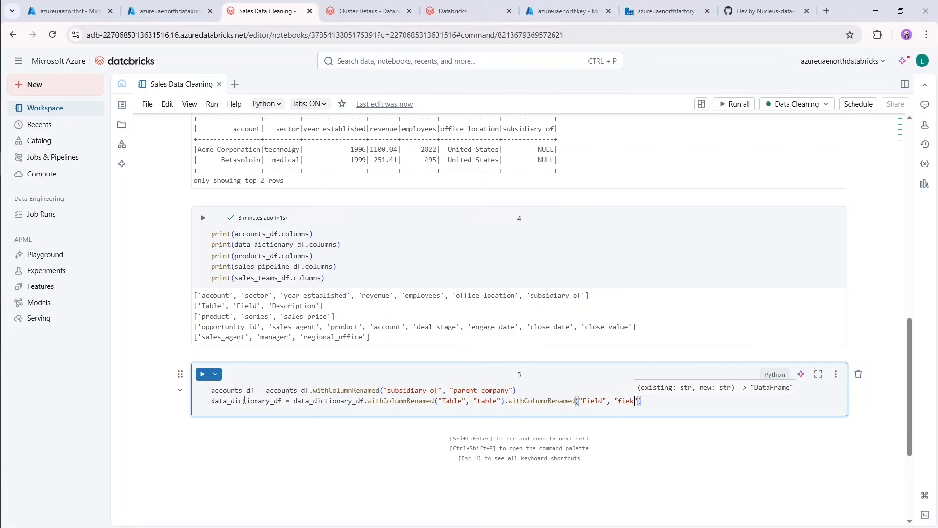
text(d"),)
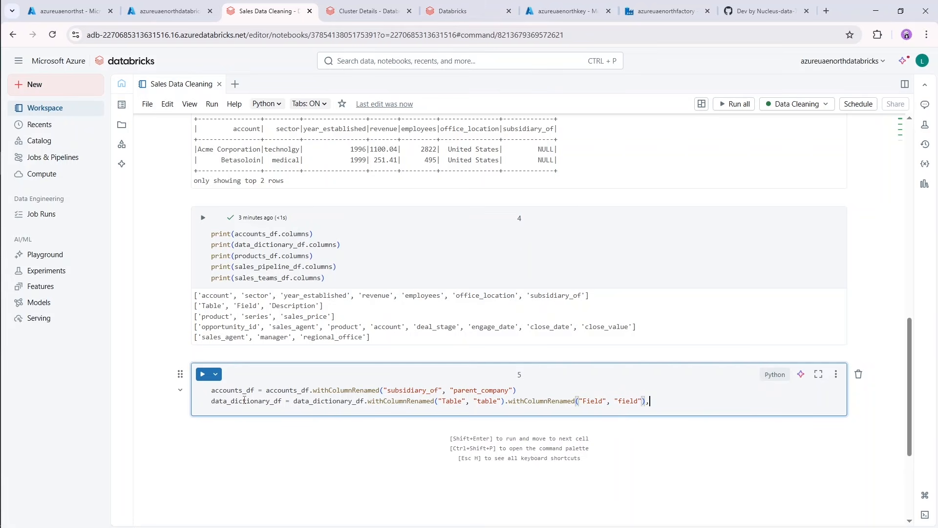
Fill in the second chained call so that it renames "Field" to "field".
key(BackSpace)
Chain a third withColumnRenamed call onto the data_dictionary_df line, renaming "Description" to "description".
text(.wi)
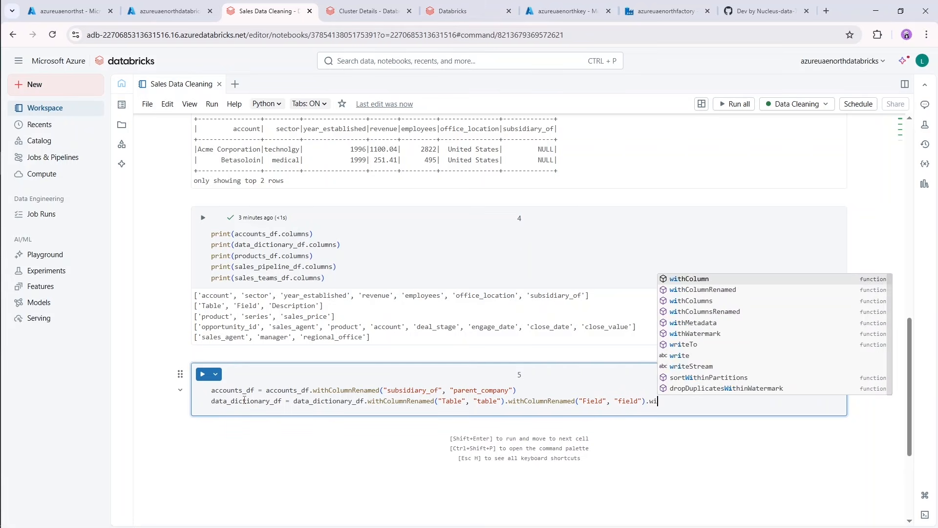
text(th)
key(Down)
key(Return)
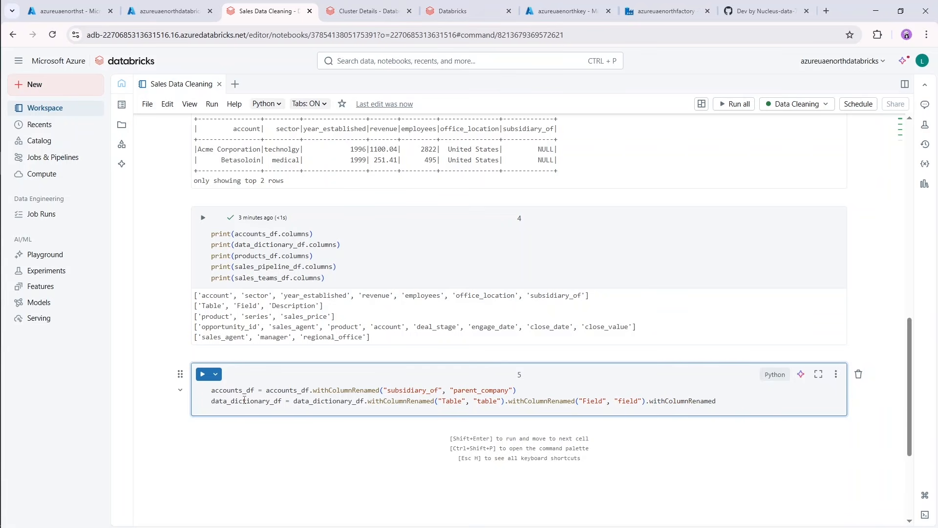
text((")
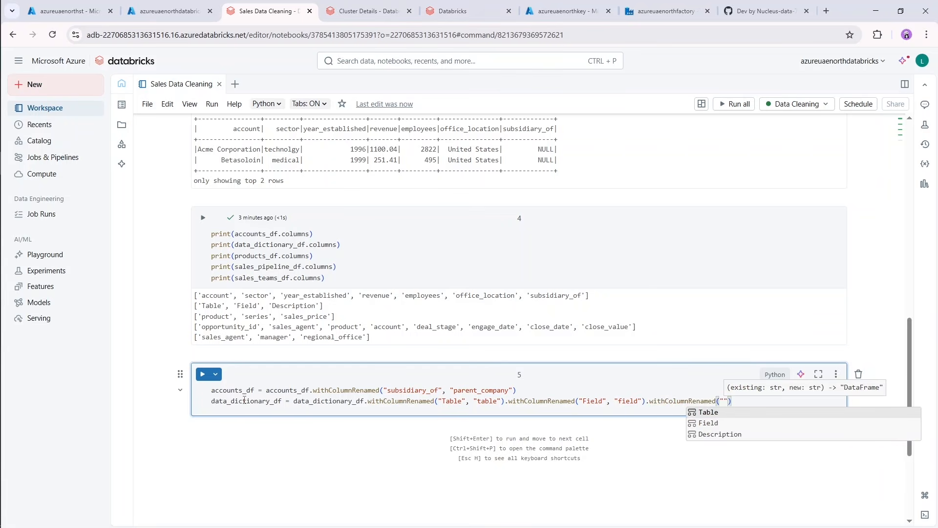
text(Descriptio)
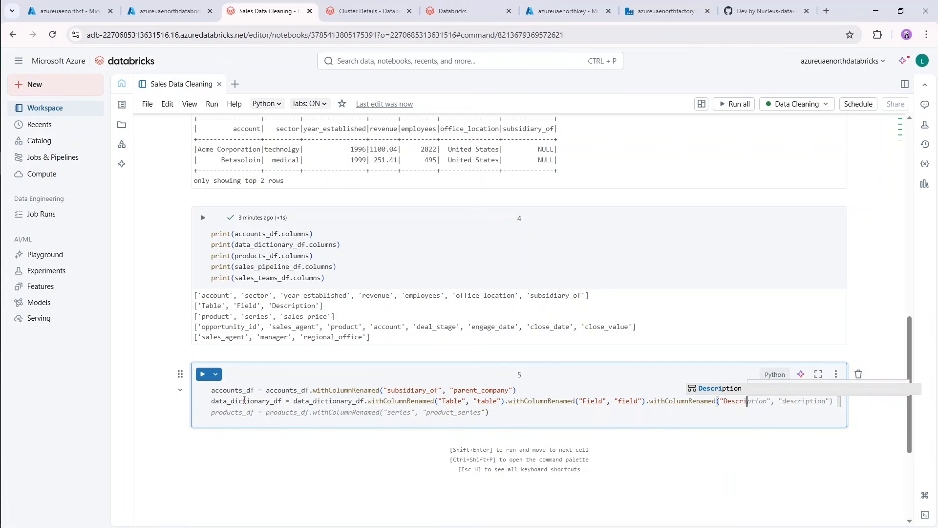
text(n)
text(", ")
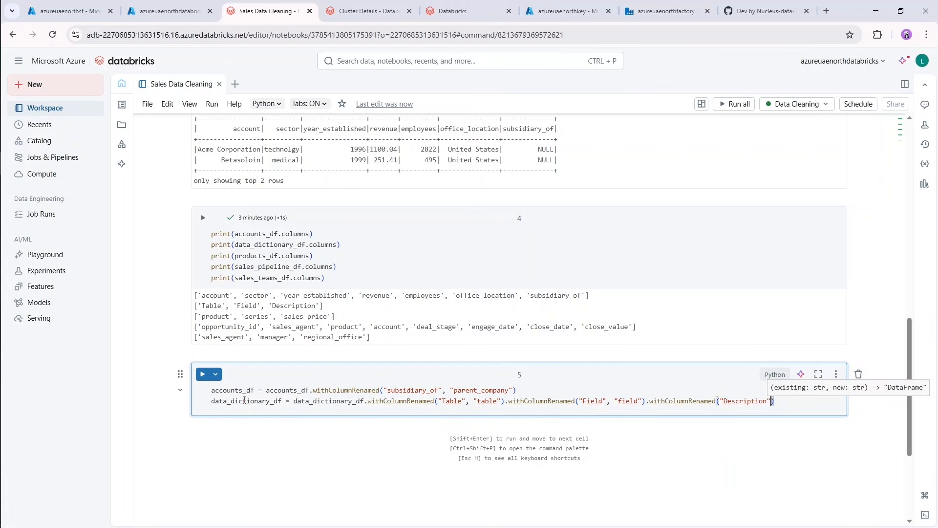
text(description"))
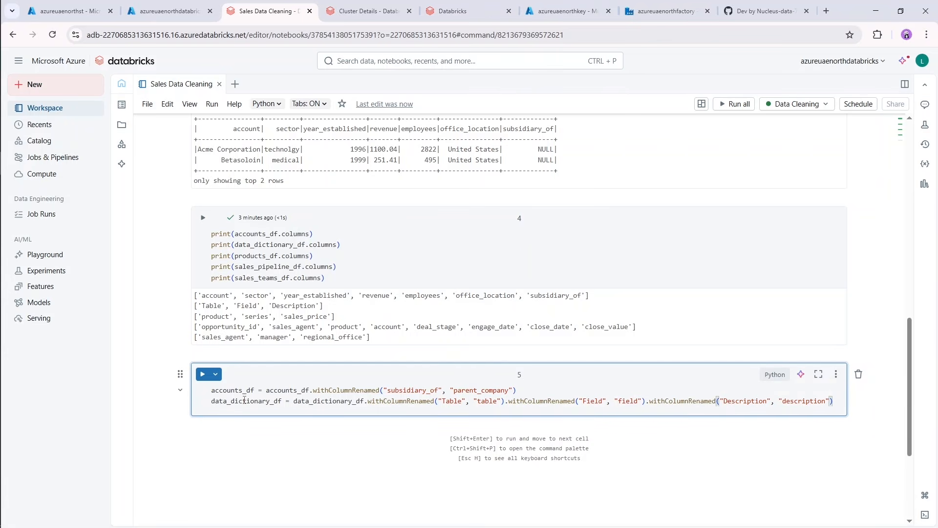
Add accounts_df.show(1) below the column-renaming lines and run the cell.
key(Return)
text(account)
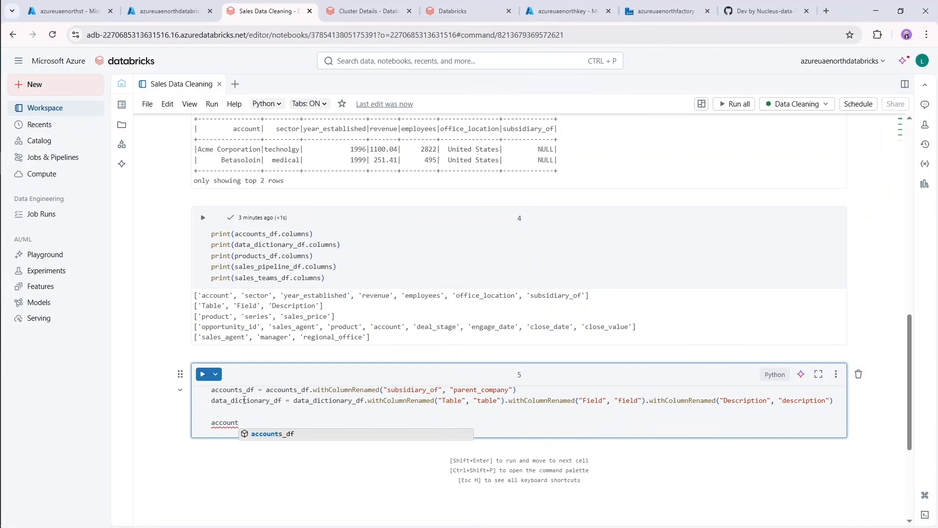
key(Tab)
text(.show())
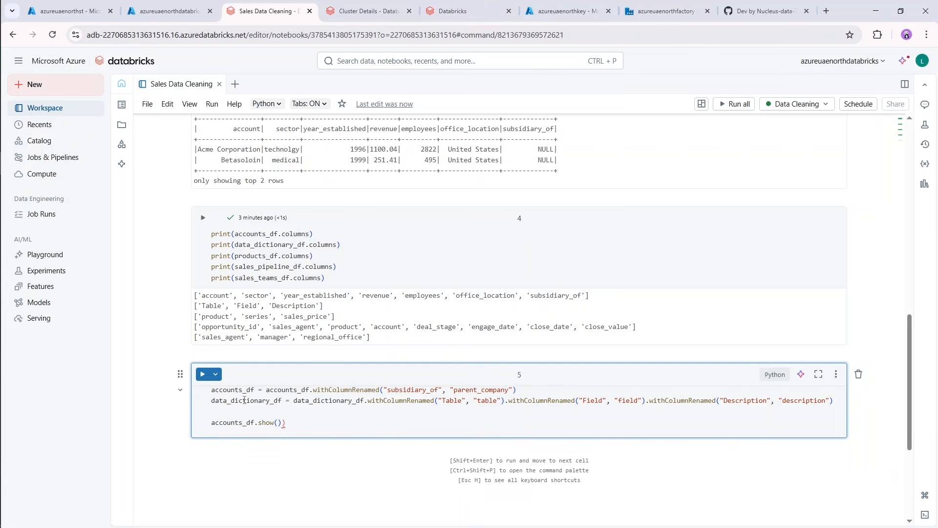
key(BackSpace)
text(1)
key(shift+Return)
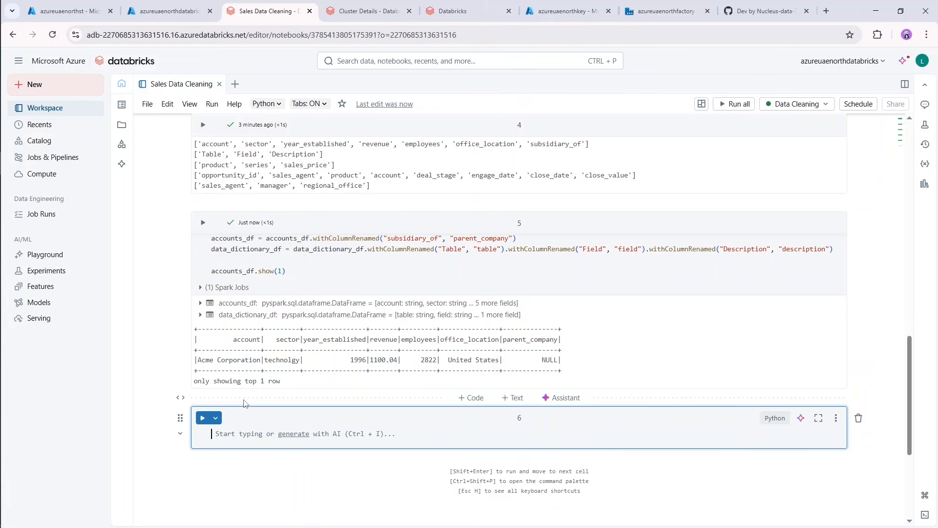
Run data_dictionary_df.show(1) in the new cell and check the column headers in its output.
key(Return)
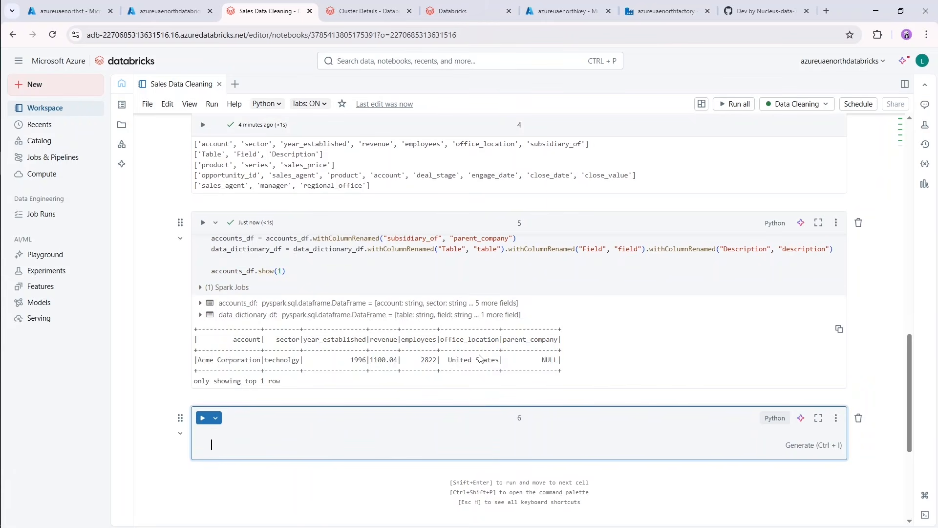
key(BackSpace)
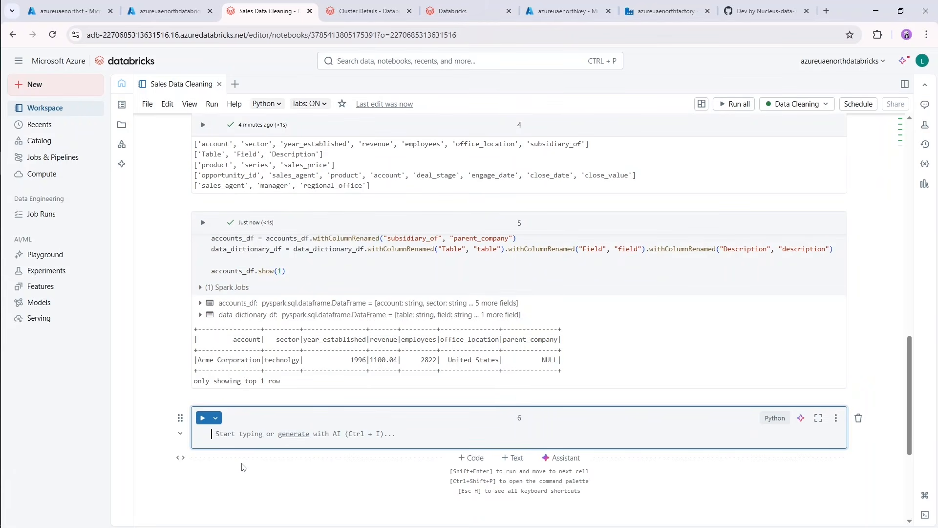
text(data_dictionary_df)
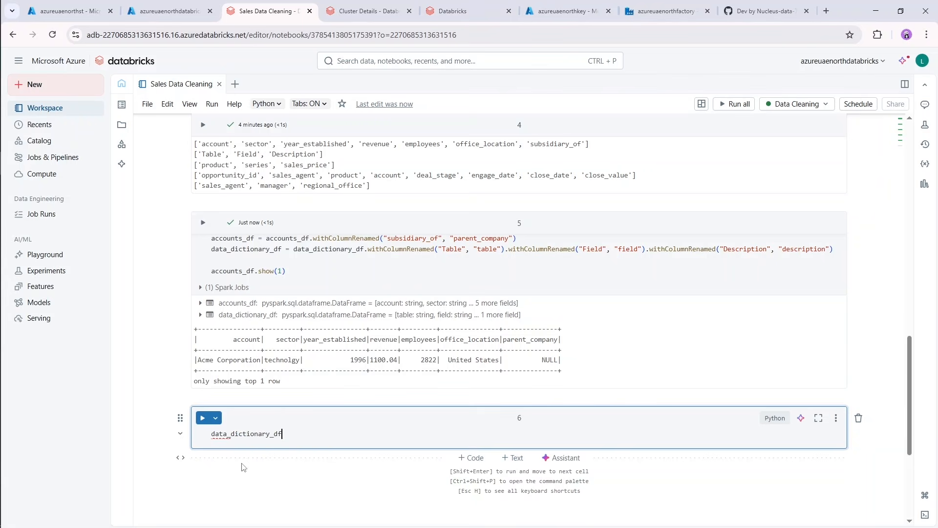
text(.)
text(())
text(1)
key(shift+Return)
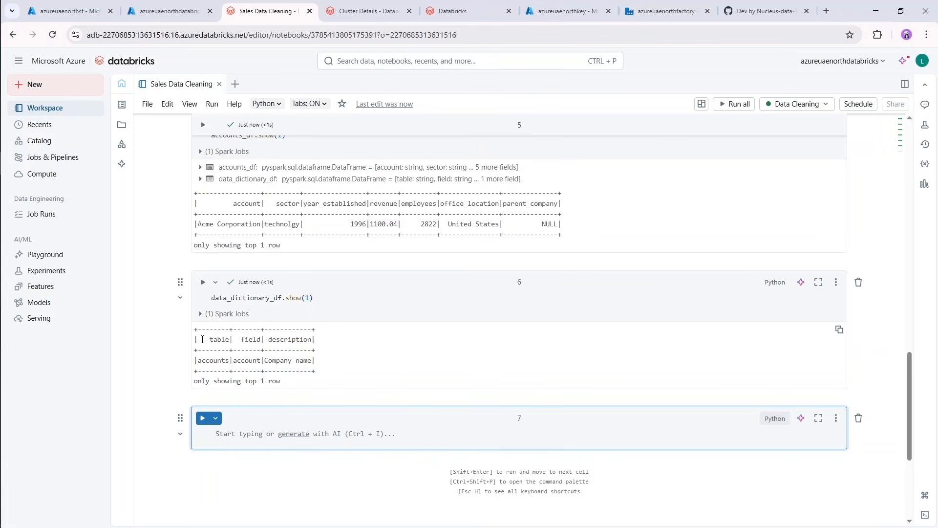
drag(202, 339, 315, 339)
click(348, 348)
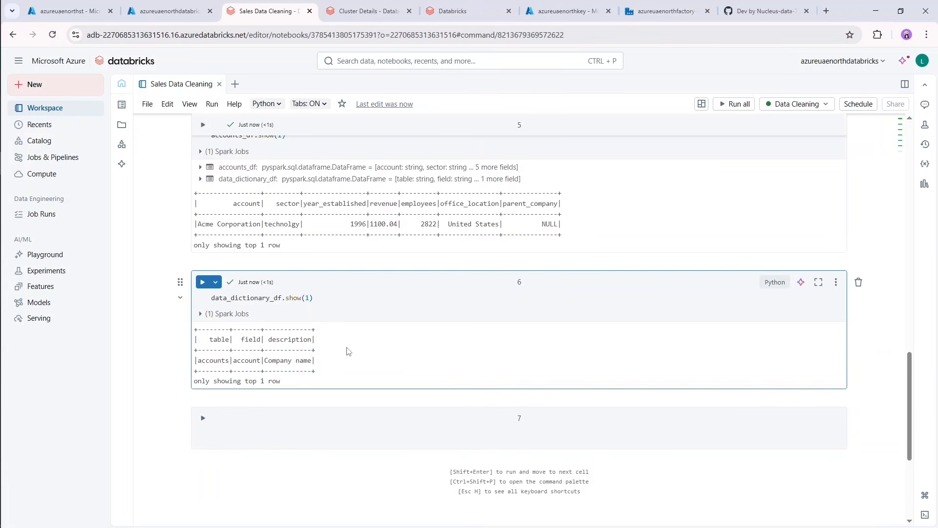
Review the earlier column lists, and in the empty cell 7 start an assignment to null_counts_accounts_df.
click(250, 438)
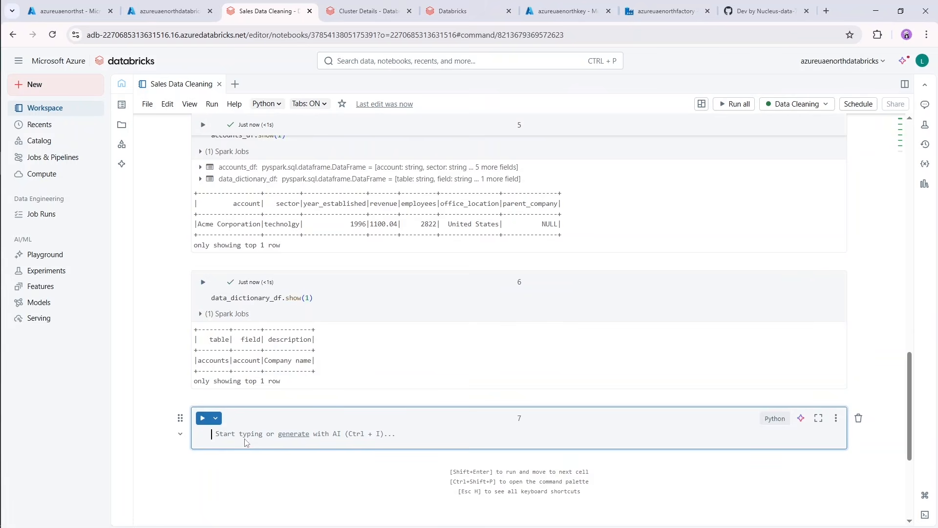
scroll(367, 376, up, 7)
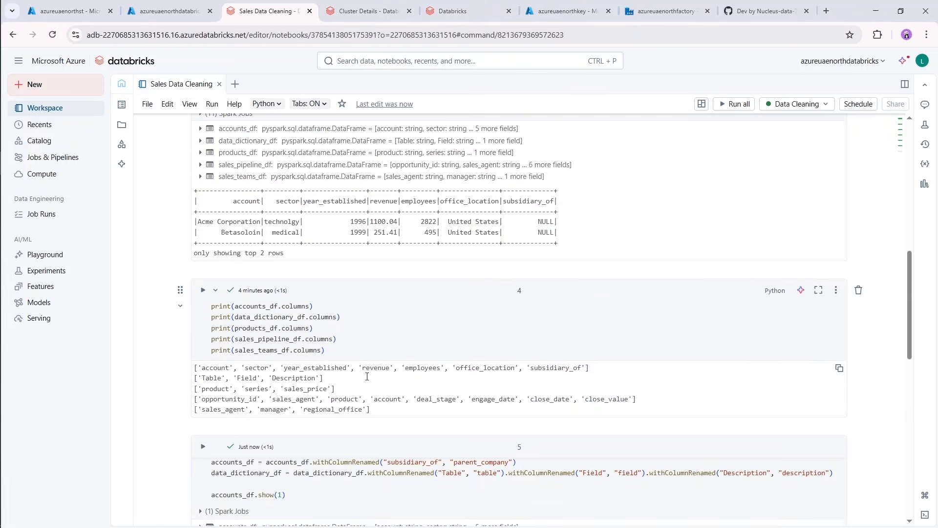
scroll(367, 376, up, 2)
scroll(400, 340, down, 9)
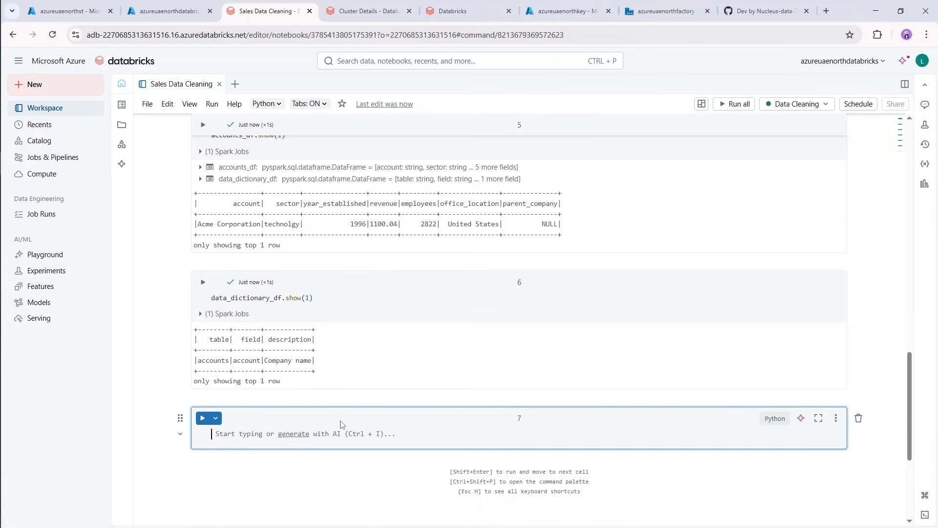
text(null counts)
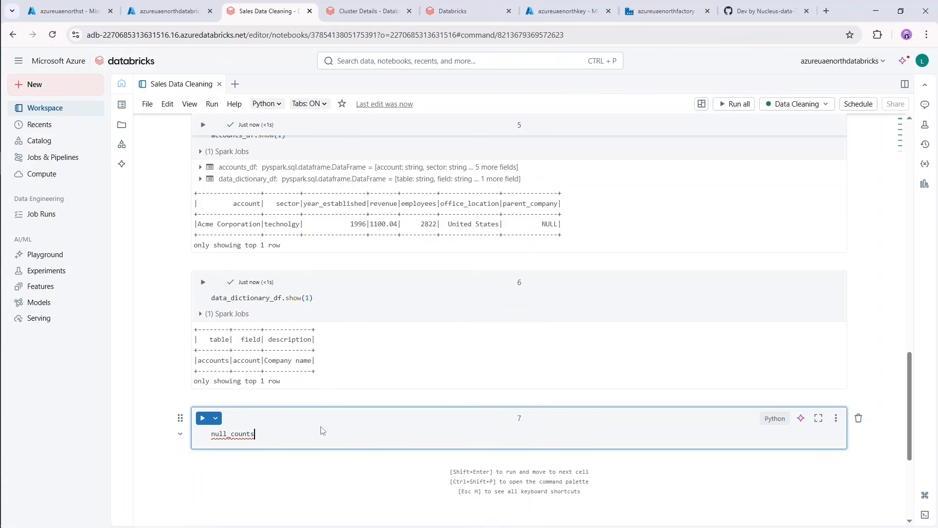
text(_accounts_df = )
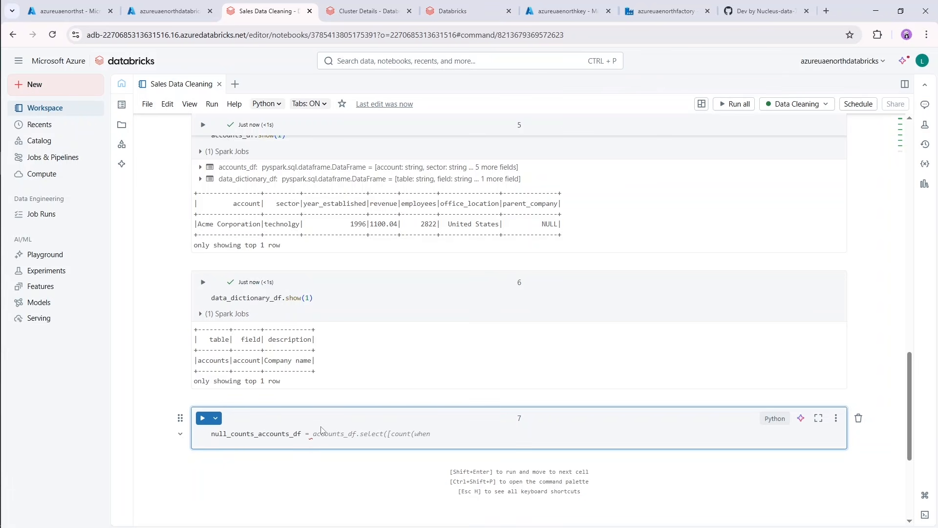
text(accounts)
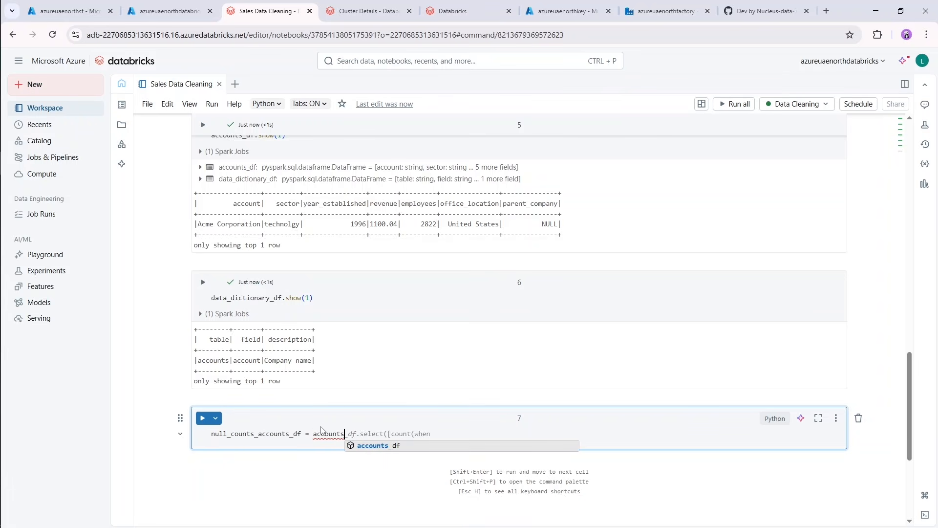
text(_df)
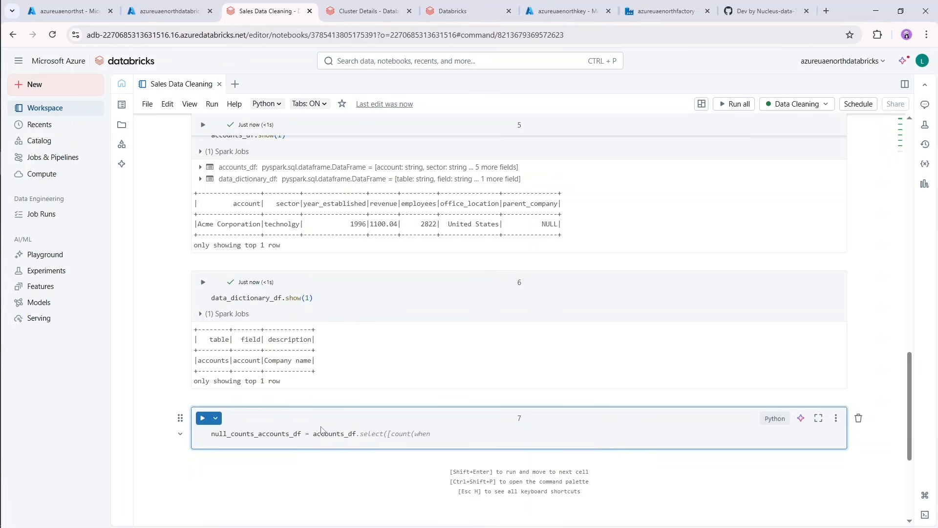
text(.select)
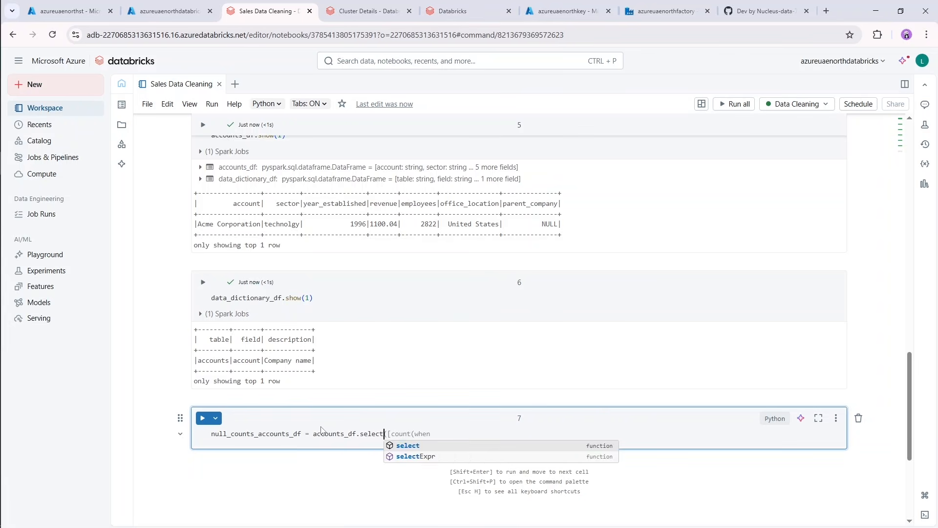
text(([sum)
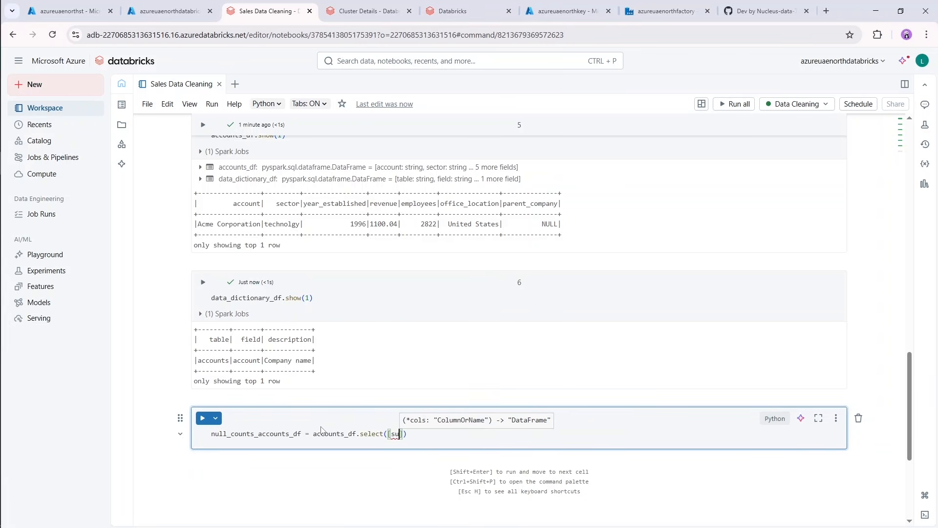
text((when)
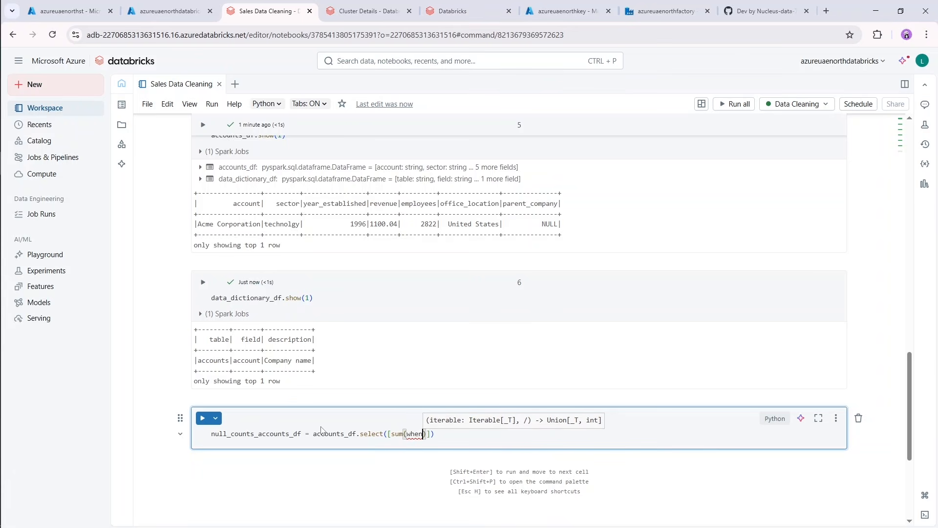
text((col)
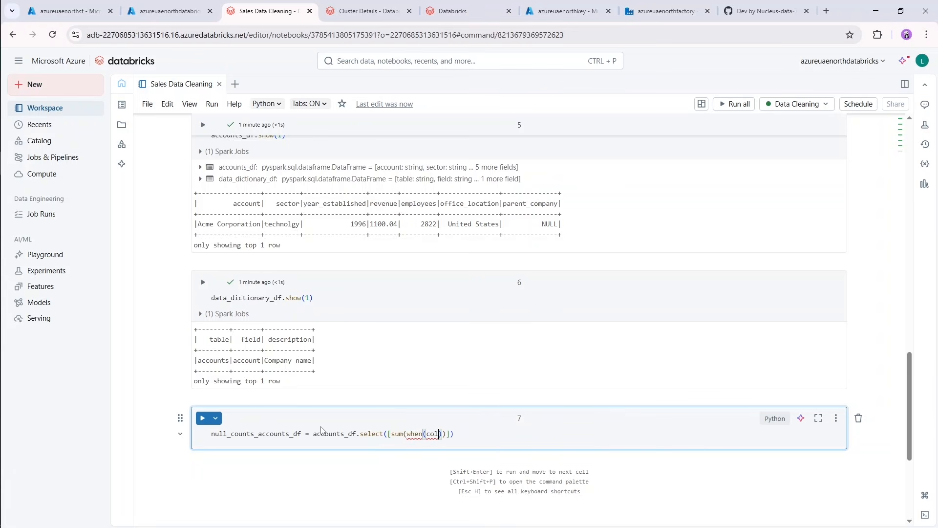
text((column).isNull(), )
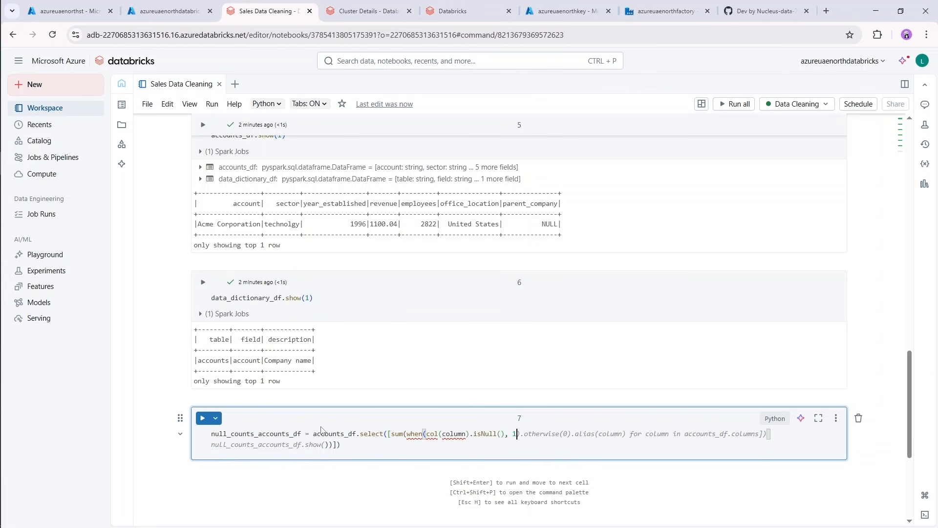
text(1).)
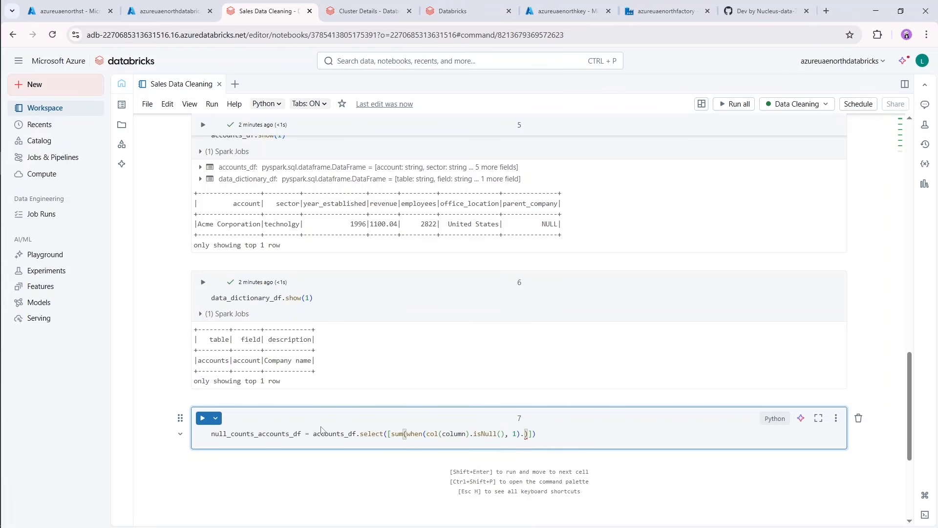
text(therwius)
Chain otherwise (0) onto the when condition inside the sum.
key(BackSpace)
key(BackSpace)
text(se)
key(Left)
key(Left)
key(Left)
text(o)
key(Right)
key(Right)
key(Right)
key(Right)
key(Right)
key(Right)
text(()
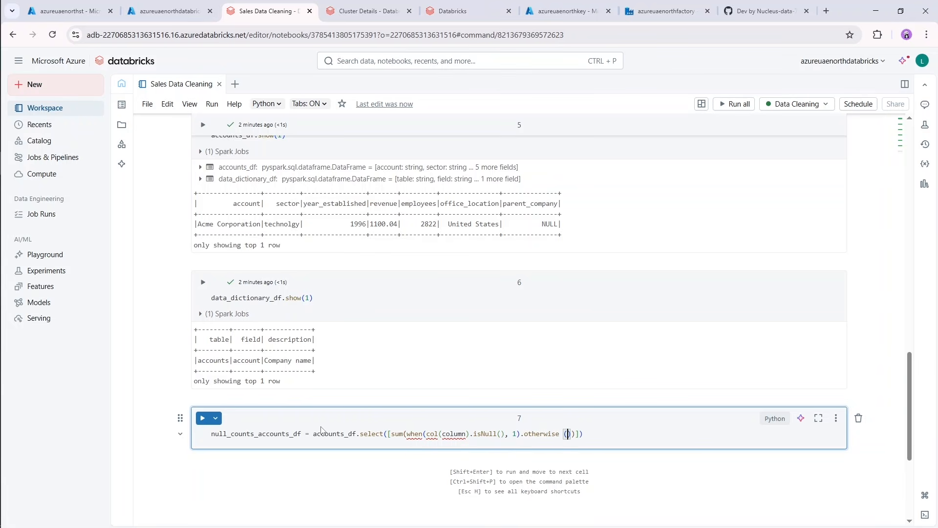
text(0)
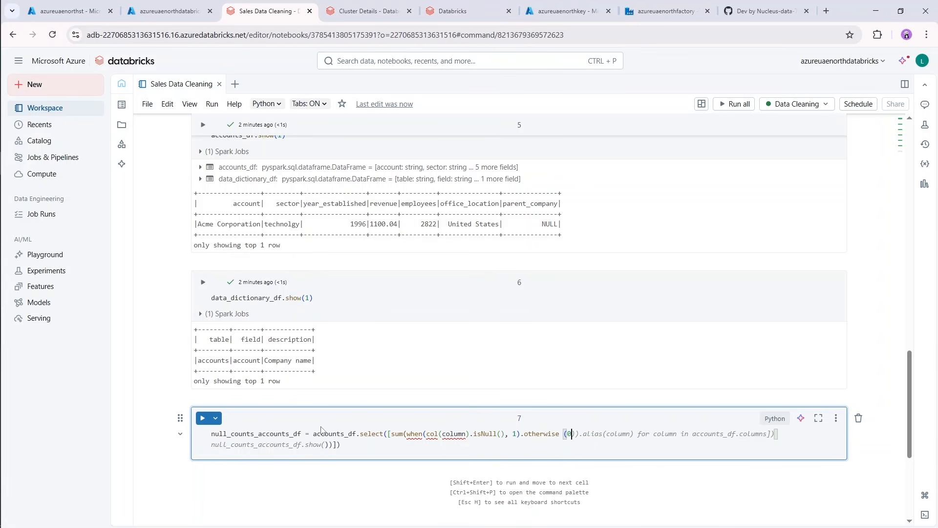
Complete the expression with .alias(column) for column in accounts_df.columns, and delete the suggested show() line with its stray brackets.
key(Tab)
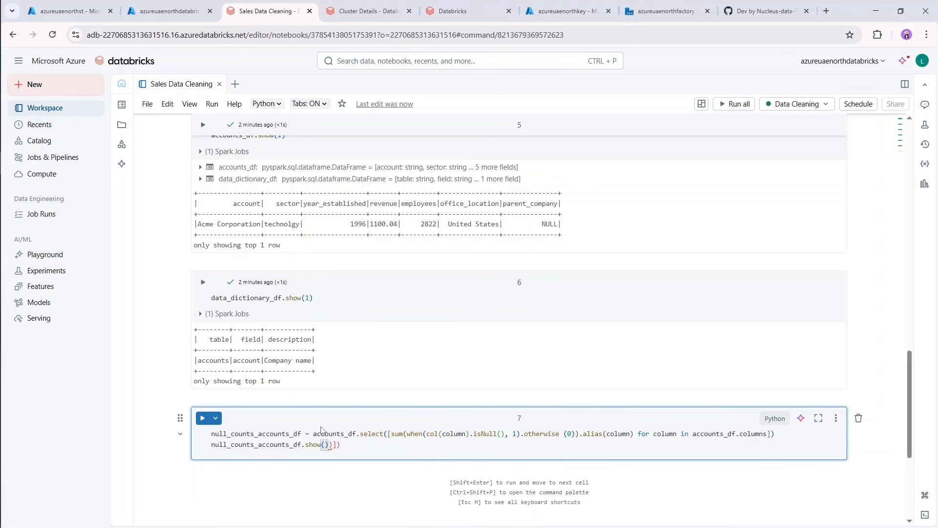
key(Right)
key(Right)
key(Right)
key(shift+Home)
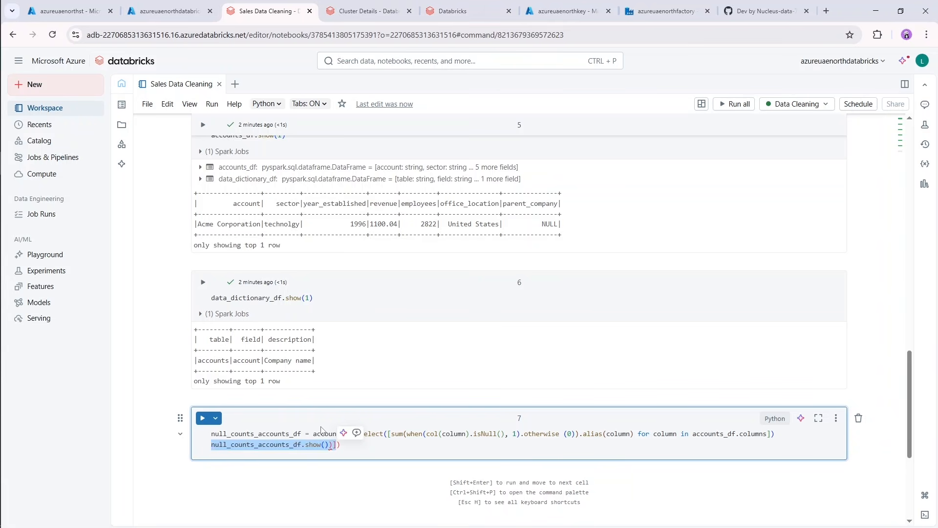
key(BackSpace)
key(Delete)
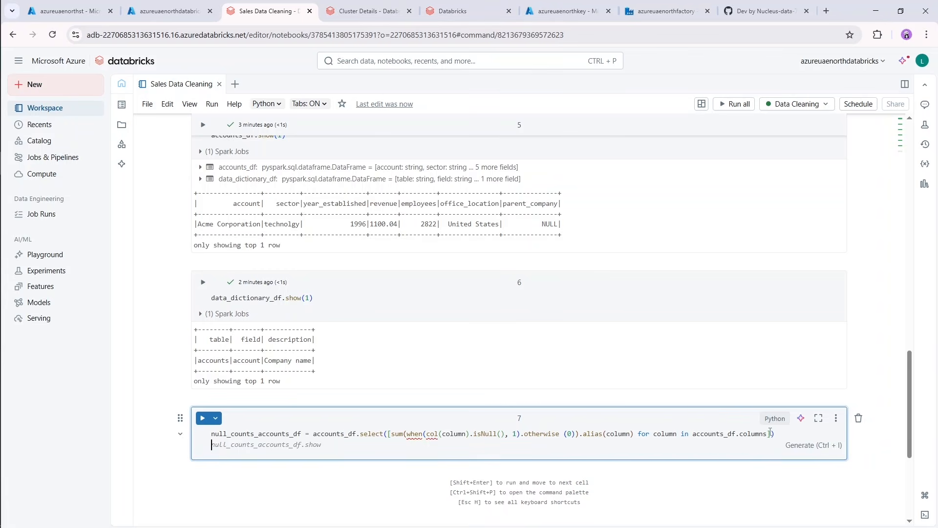
Copy the null_counts_accounts_df line and paste it four times below, each copy on its own line.
drag(775, 434, 194, 434)
key(ctrl+c)
click(233, 445)
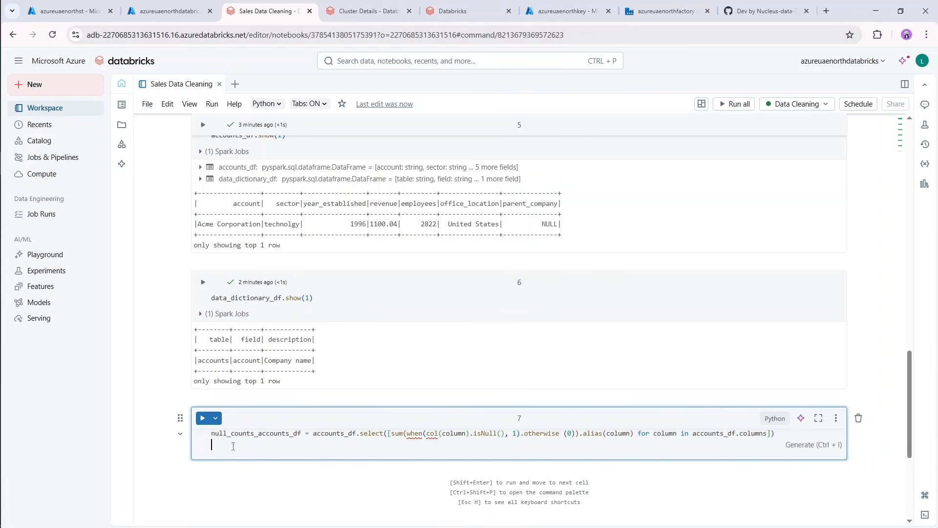
key(ctrl+v)
key(Return)
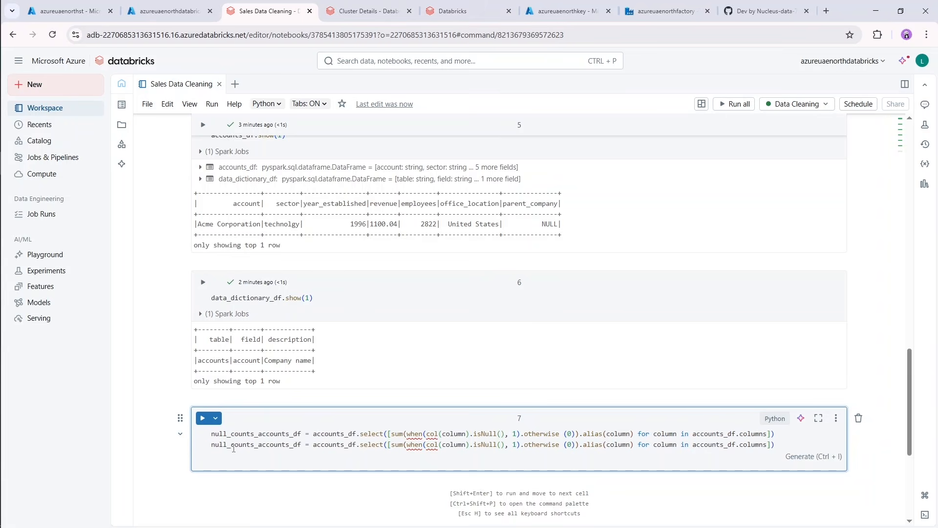
key(ctrl+v)
key(Return)
key(ctrl+v)
key(Return)
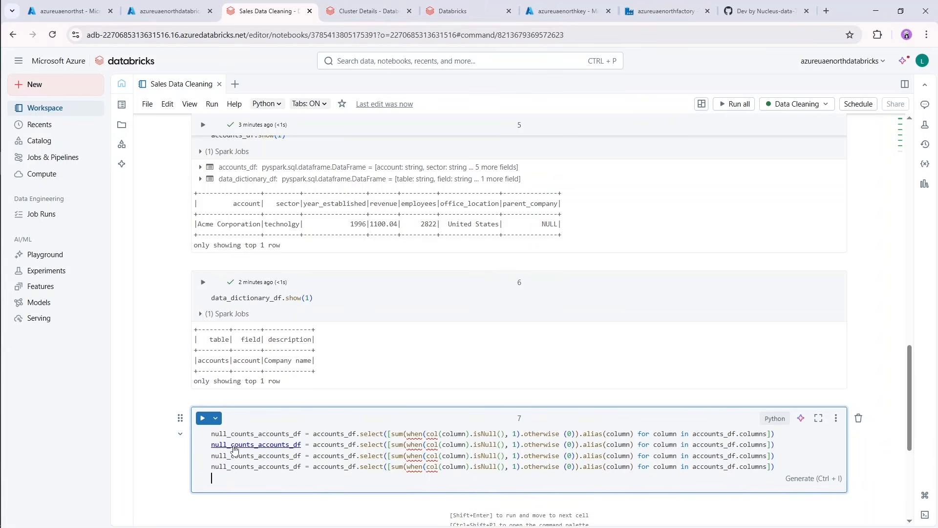
key(ctrl+v)
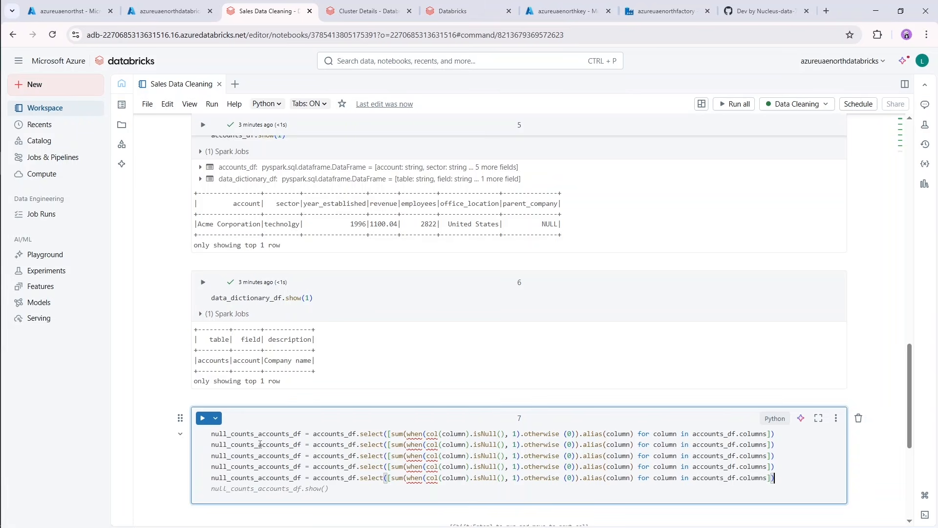
In the second null-count line, replace all three occurrences of "accounts" with "data_dictionary".
drag(260, 444, 290, 444)
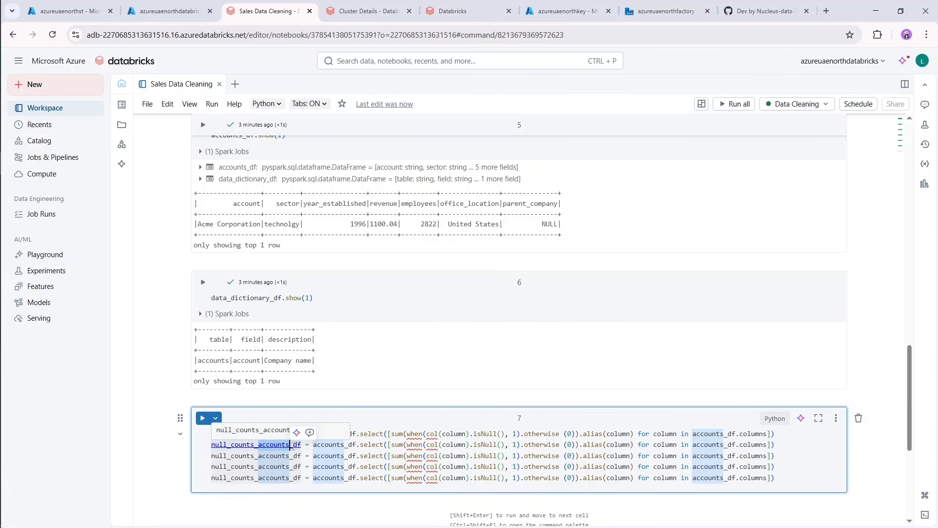
key(ctrl+d)
key(ctrl+d)
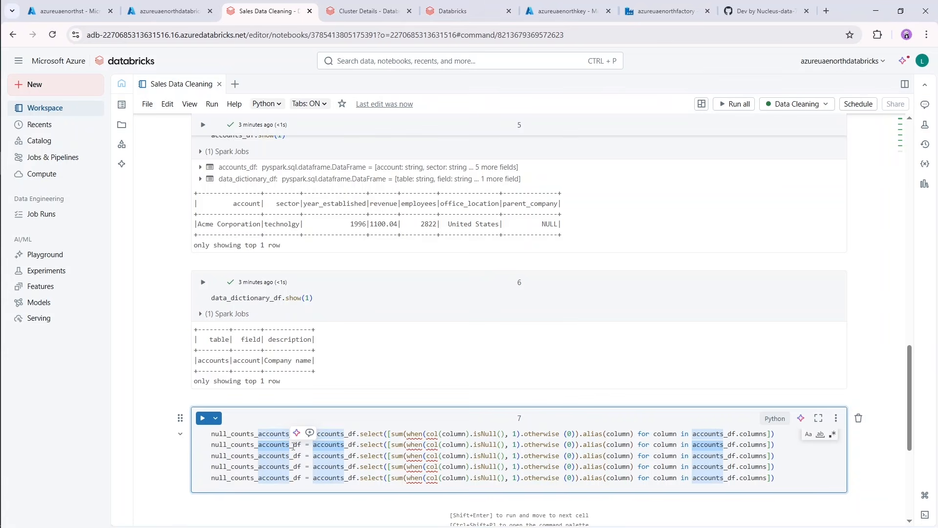
text(data_dictio)
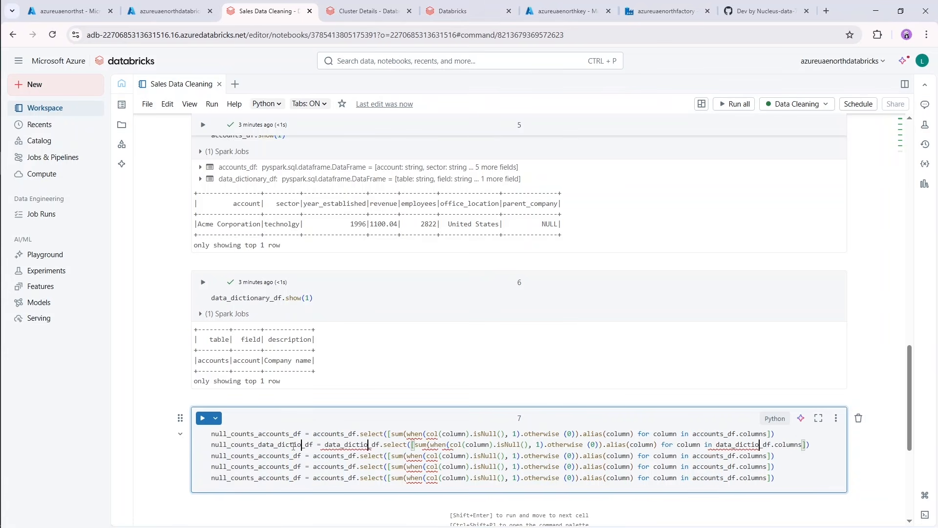
text(nary)
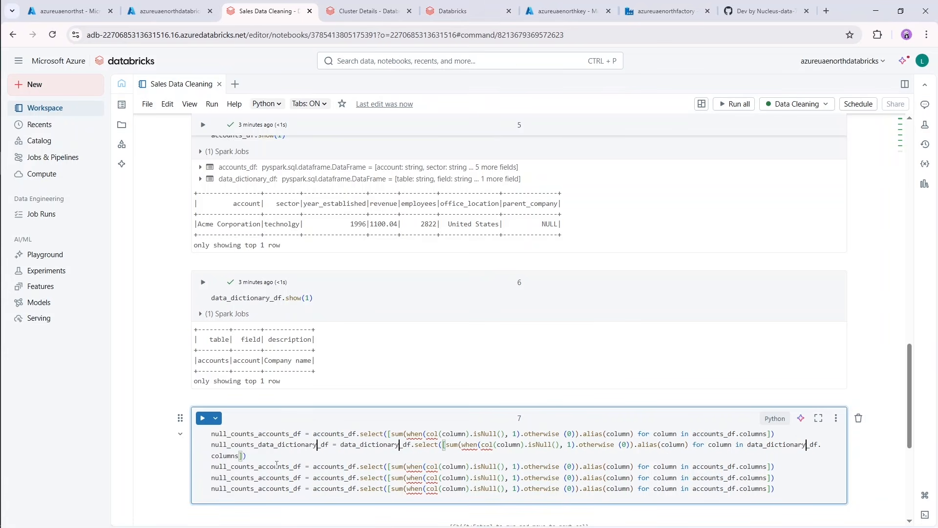
In the third null-count line, replace all three occurrences of "accounts" with "products".
drag(258, 467, 288, 466)
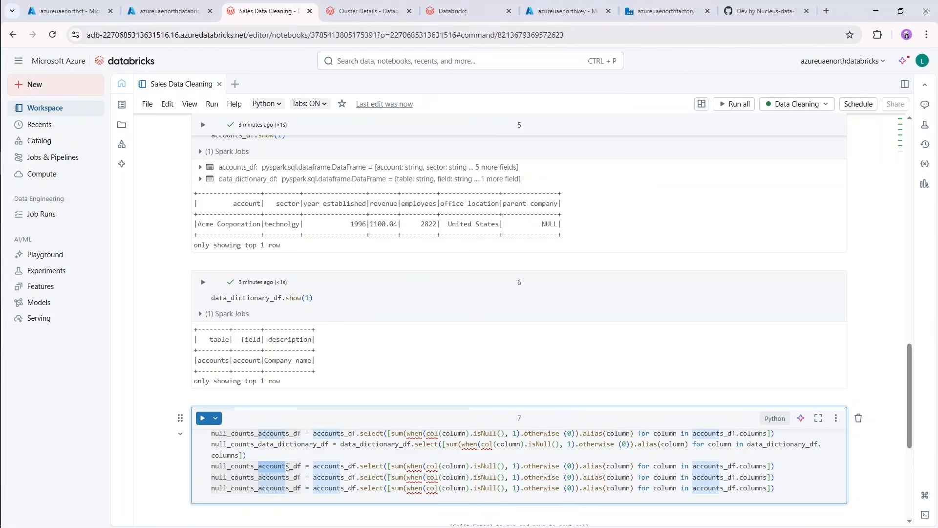
key(shift+Right)
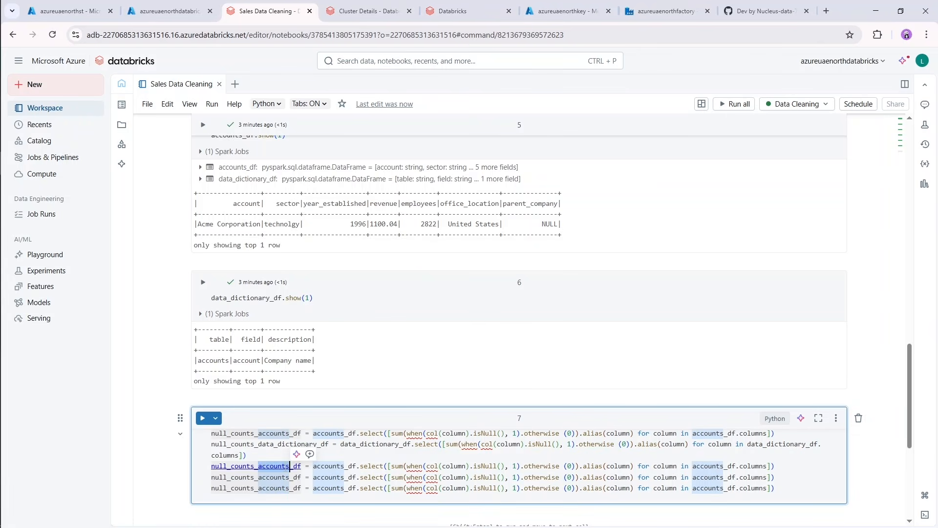
key(ctrl+d)
key(ctrl+d)
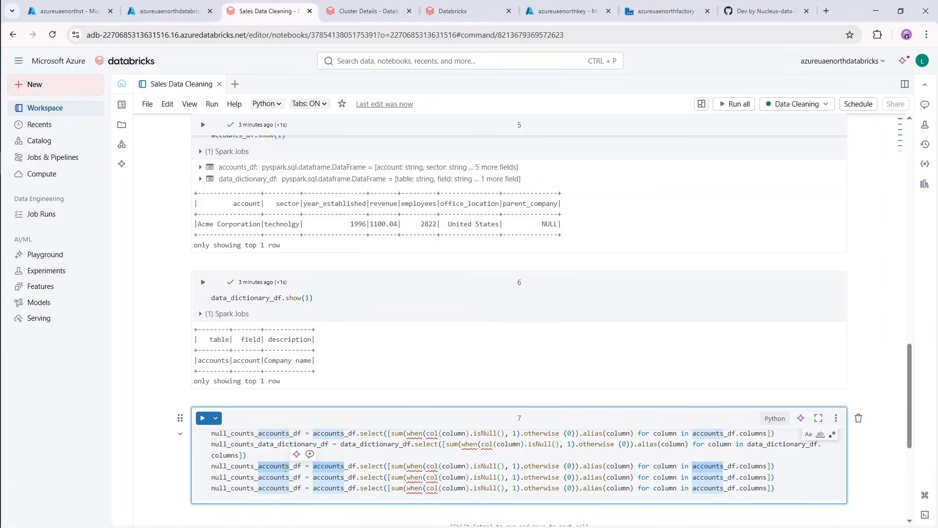
text(products)
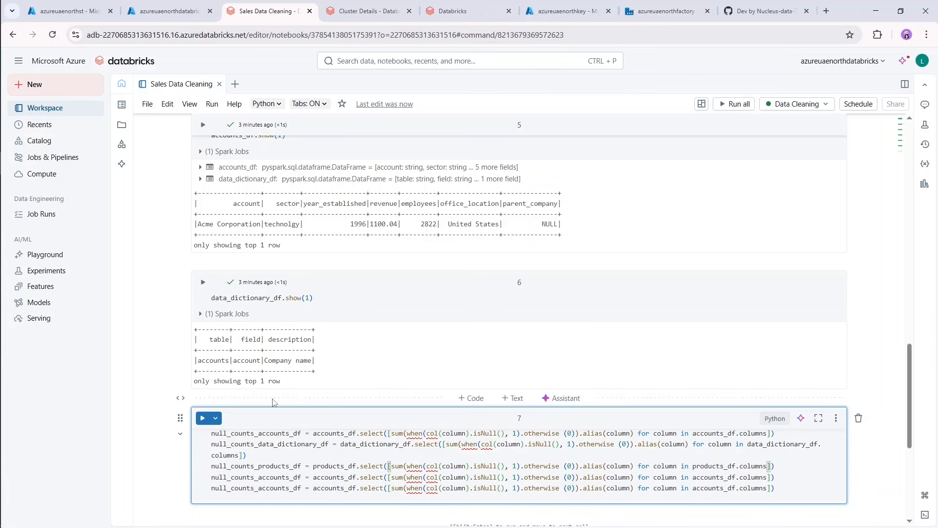
In the fourth null-count line, replace all three occurrences of "accounts" with "sales_pipeline".
drag(258, 478, 290, 478)
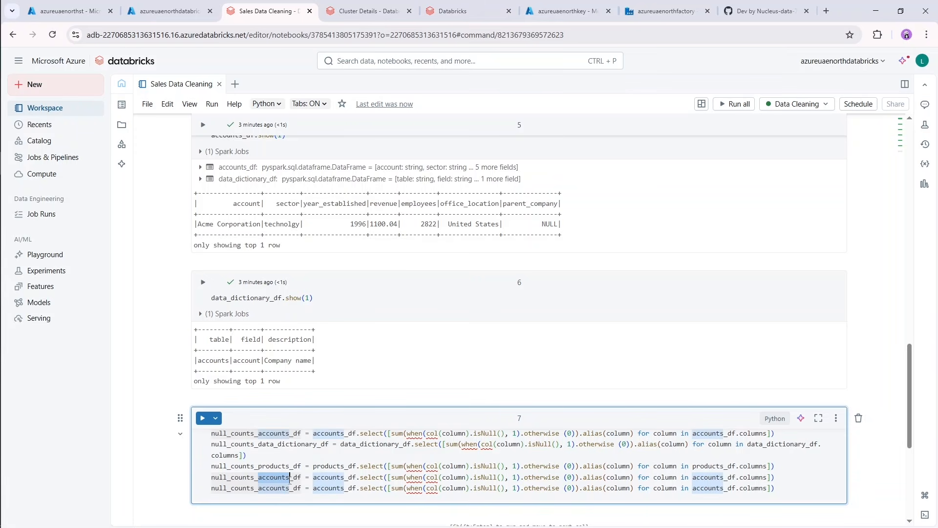
key(ctrl+d)
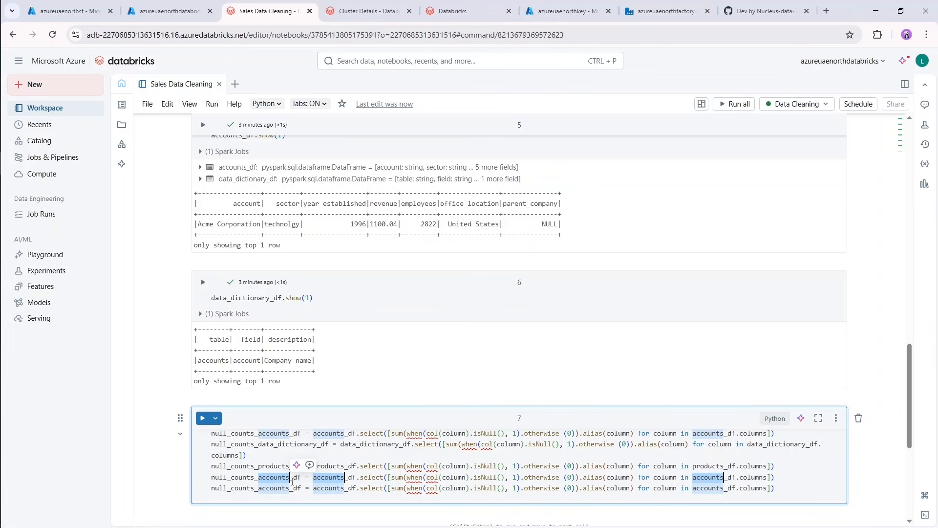
text(sales_pipeli)
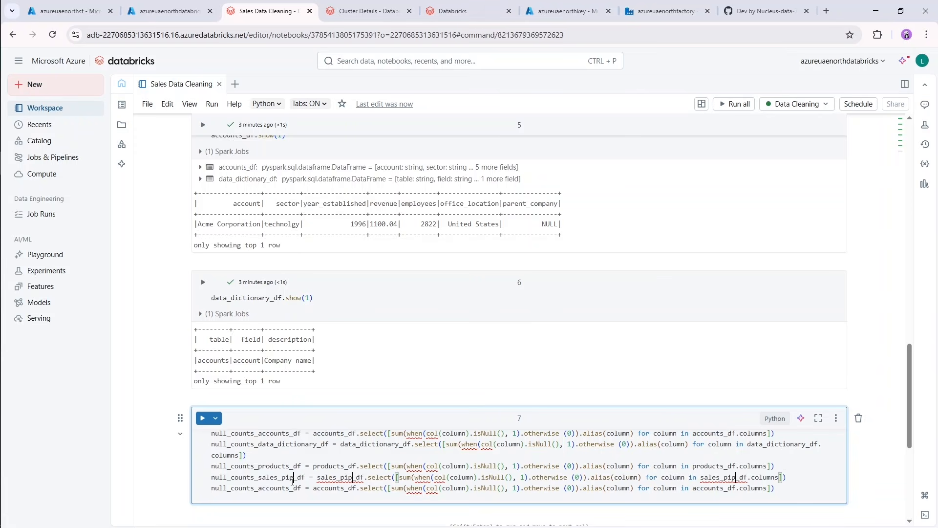
text(ne)
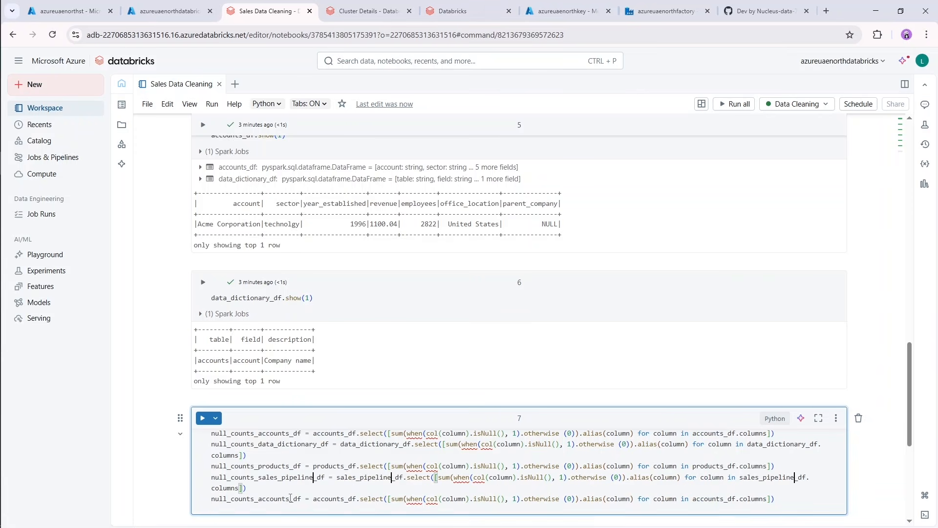
In the fifth null-count line, replace all three occurrences of "accounts" with "sales_teams".
click(274, 499)
drag(290, 500, 258, 500)
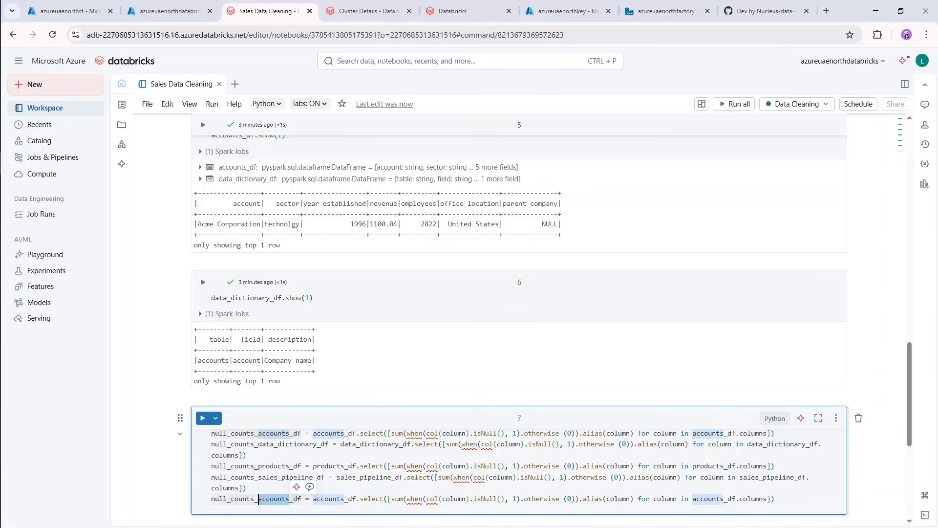
key(ctrl+d)
key(ctrl+d)
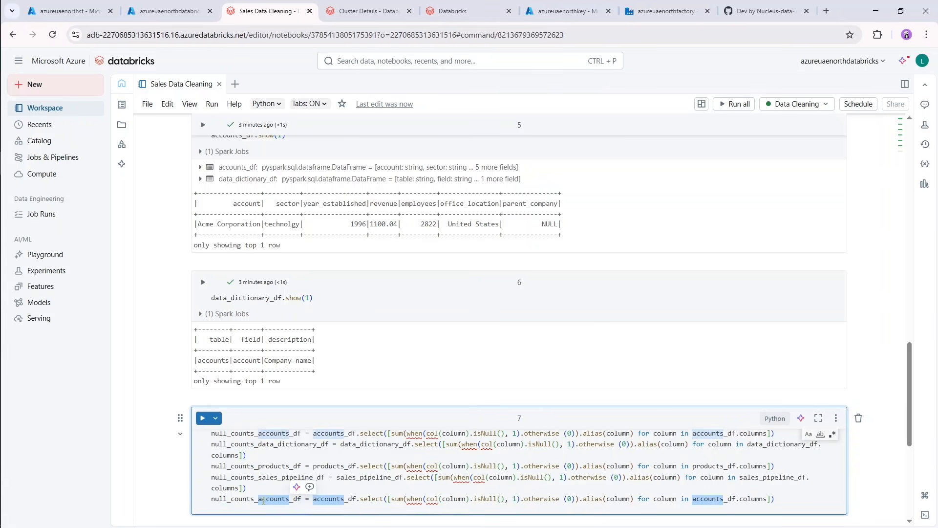
text(sales_team)
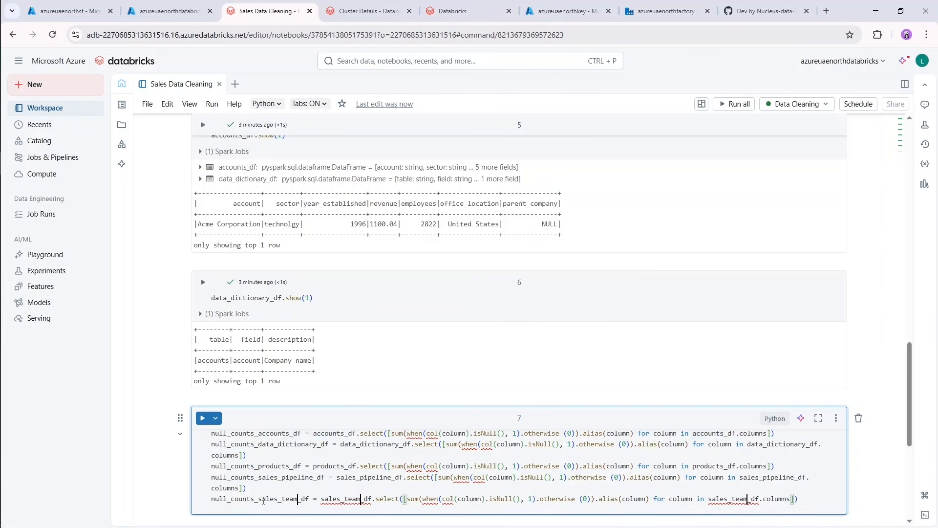
text(s)
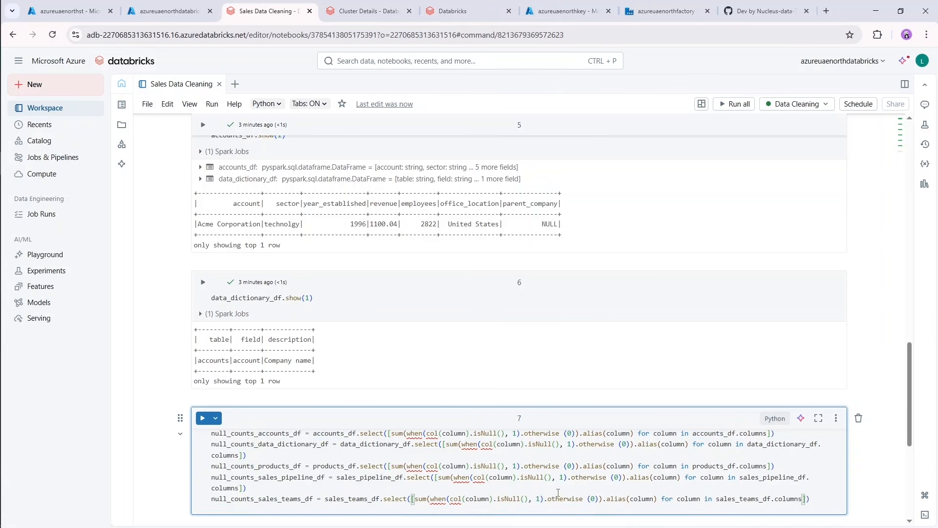
key(End)
Insert a new cell at the start of the notebook containing "from pyspark.sql.functions import sum, col, when" and run it.
scroll(737, 459, down, 3)
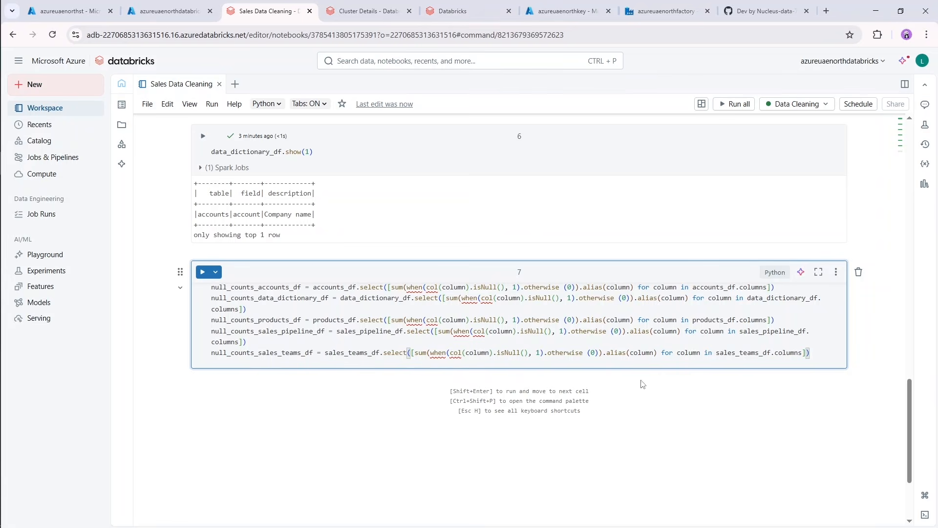
scroll(807, 269, up, 20)
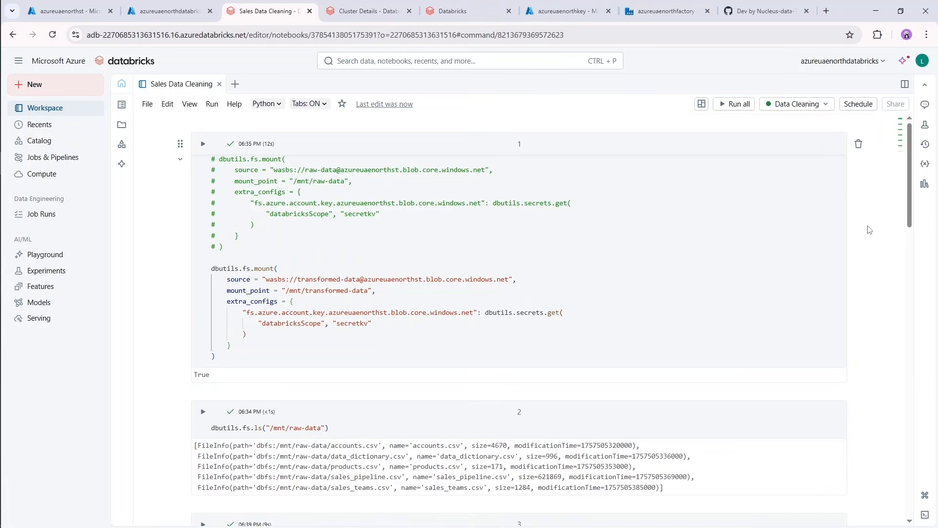
click(476, 124)
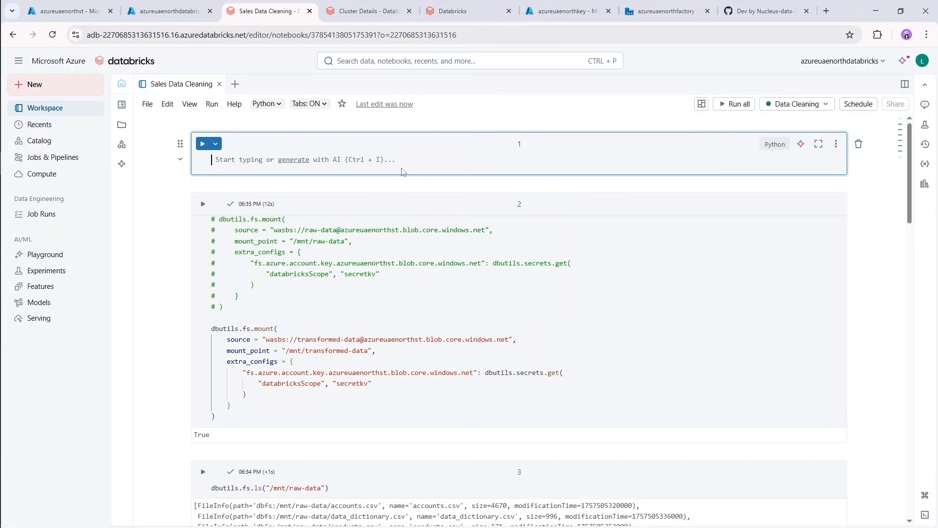
text(from pys)
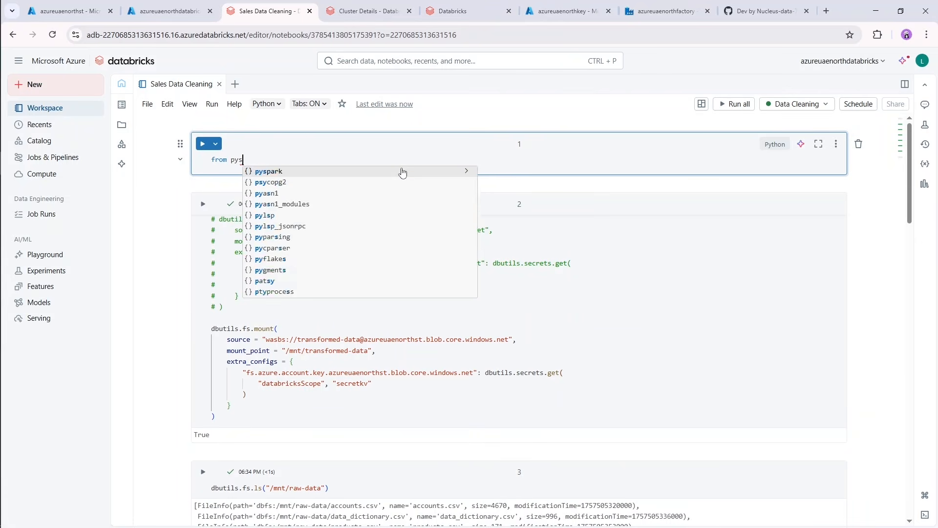
text(park.sql)
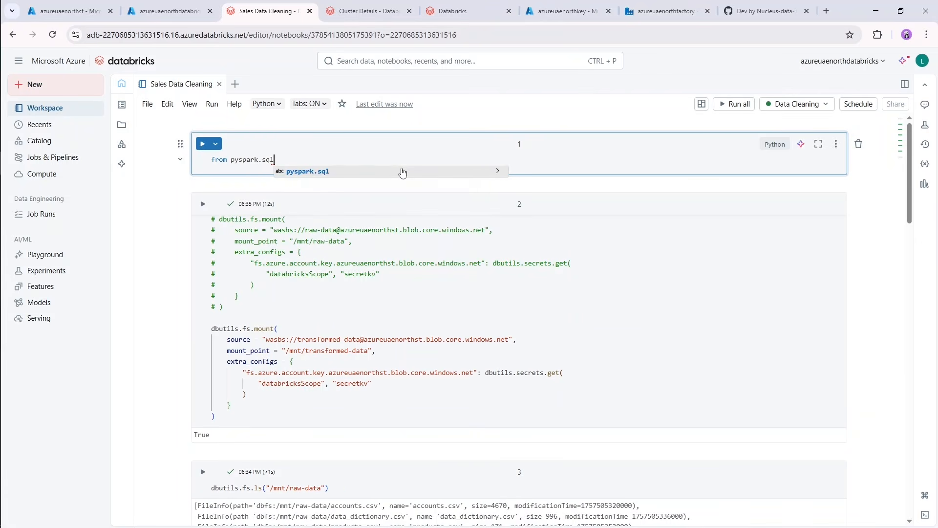
text(.function)
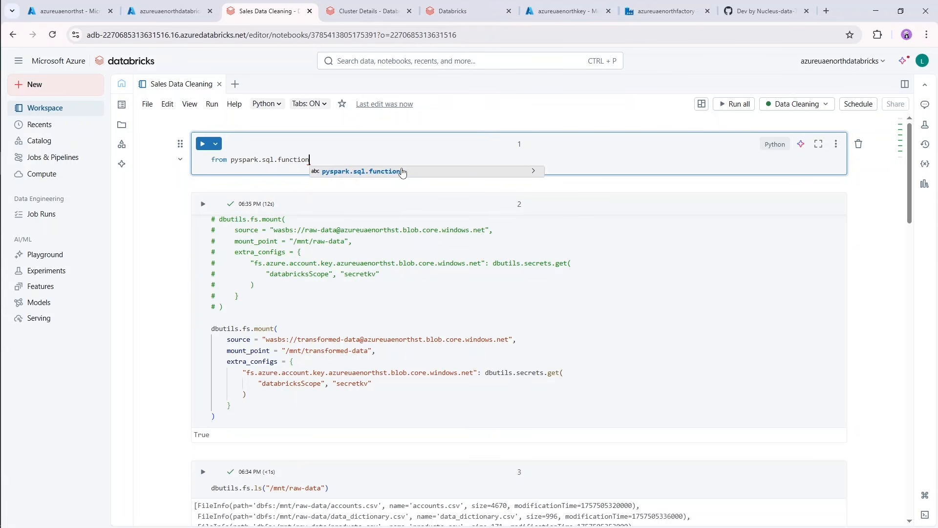
text(s impor)
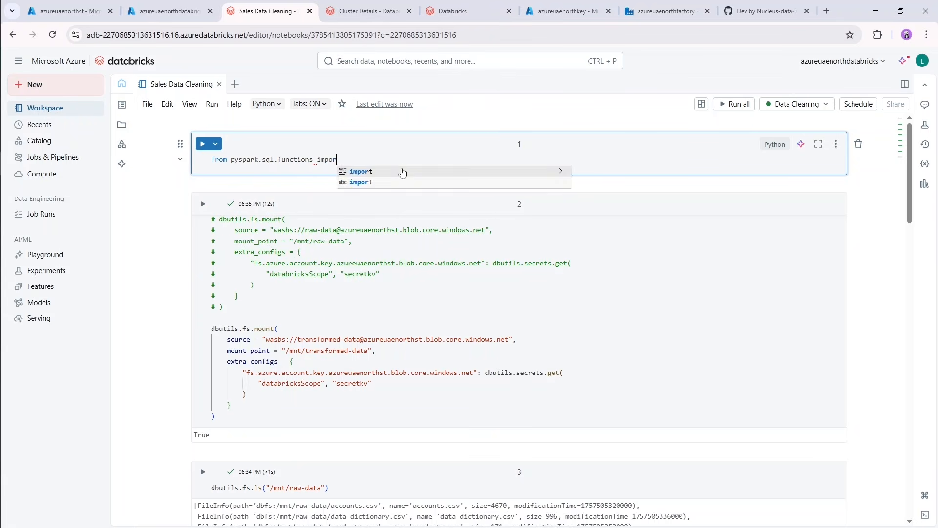
text(t sum, )
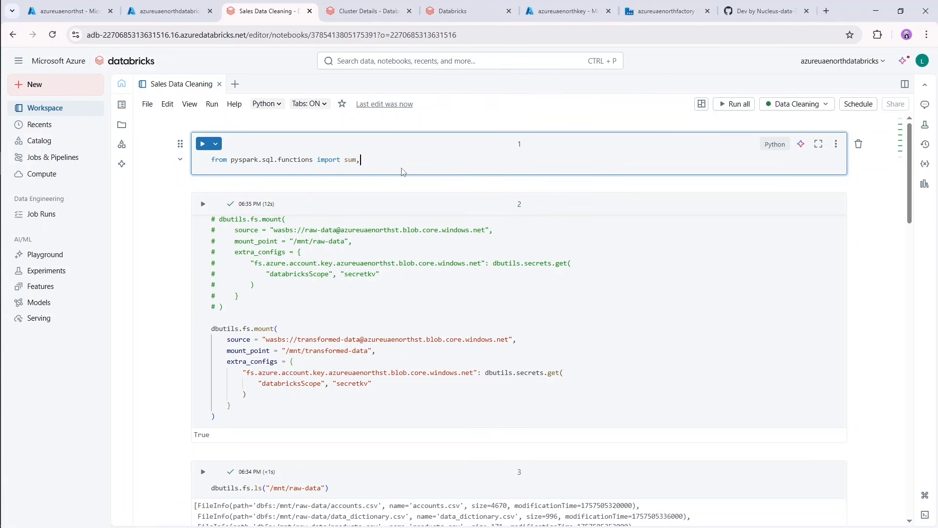
text(col)
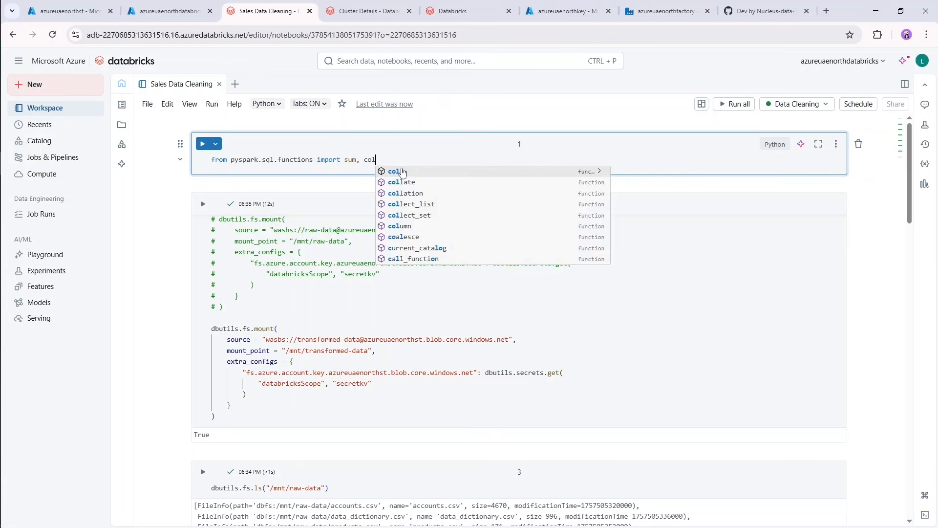
text(, when)
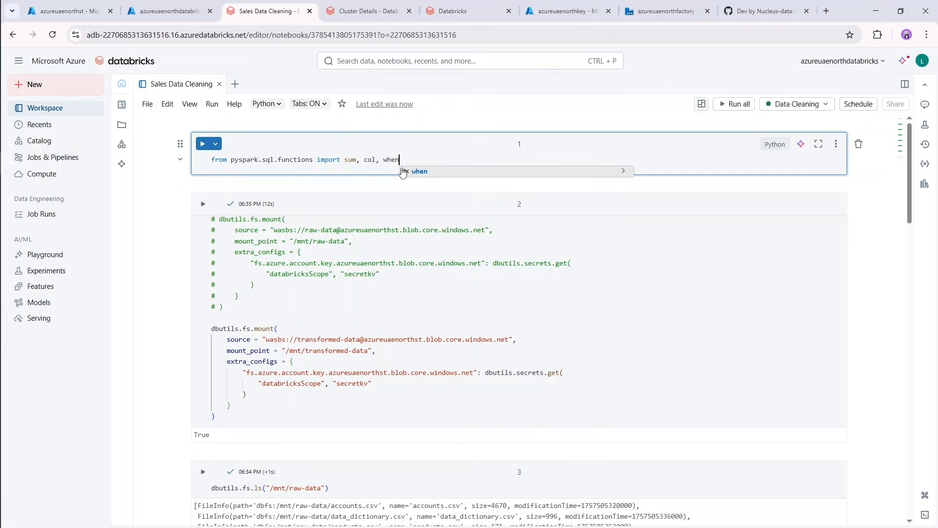
key(shift+Return)
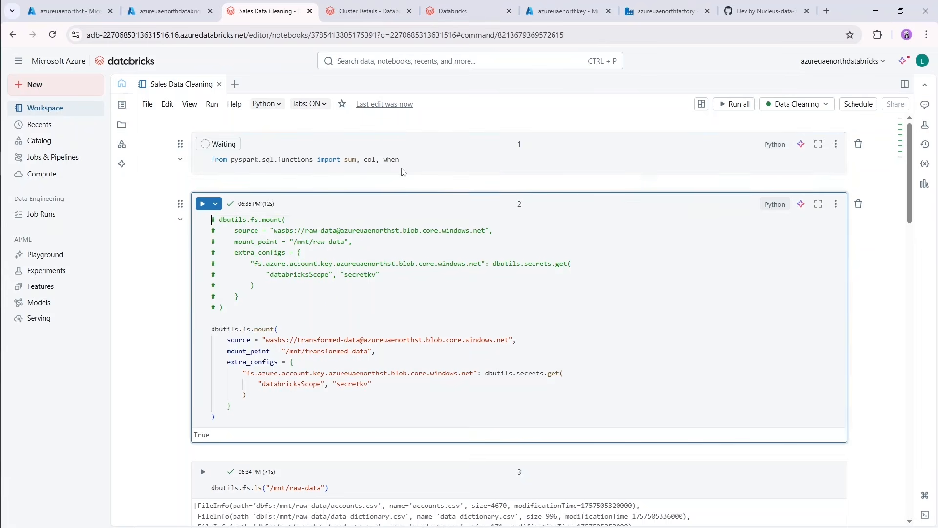
Below the null-count lines, add display() calls for the accounts, data_dictionary, products, sales_pipeline and sales_teams null-count DataFrames, and run the cell.
scroll(677, 283, down, 10)
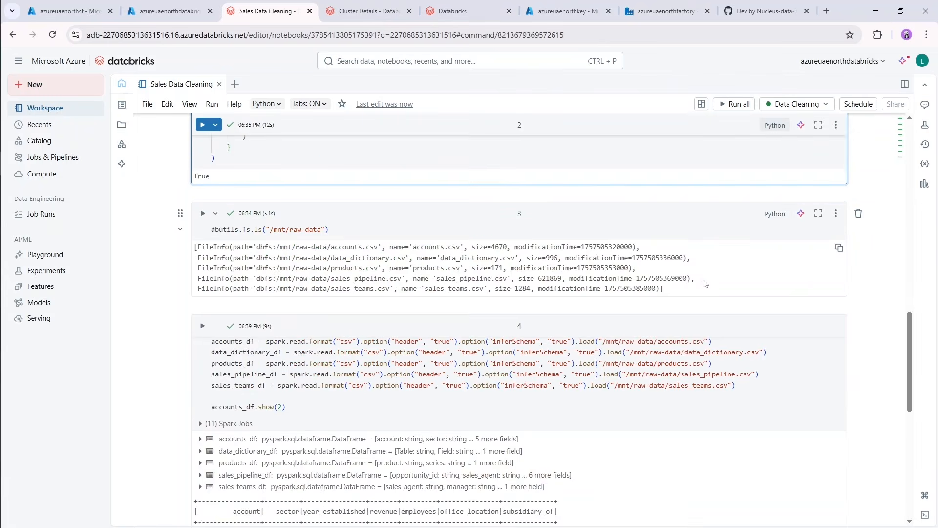
scroll(677, 284, down, 15)
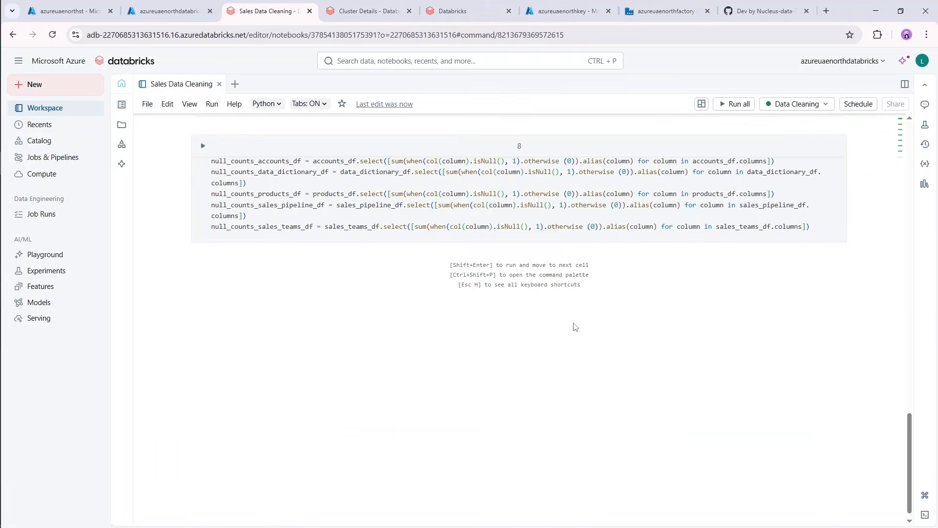
scroll(574, 325, up, 4)
scroll(714, 342, down, 3)
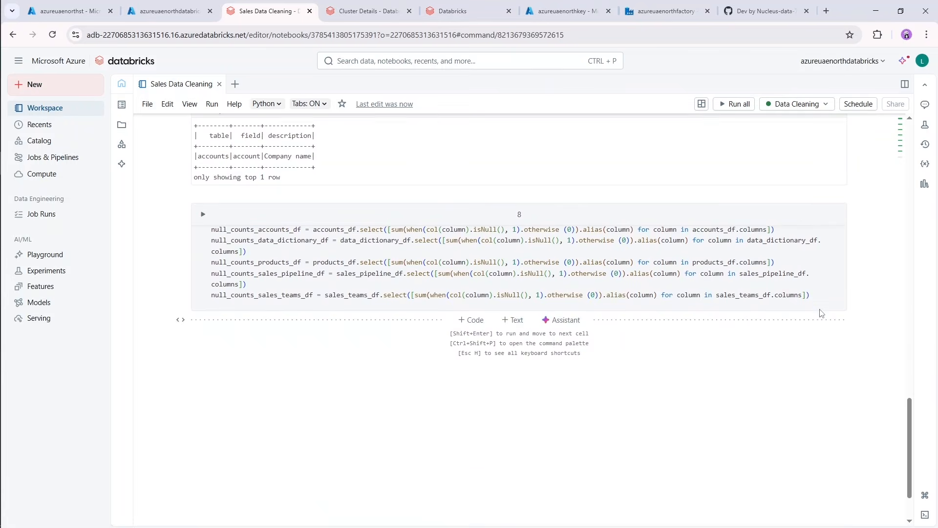
click(821, 296)
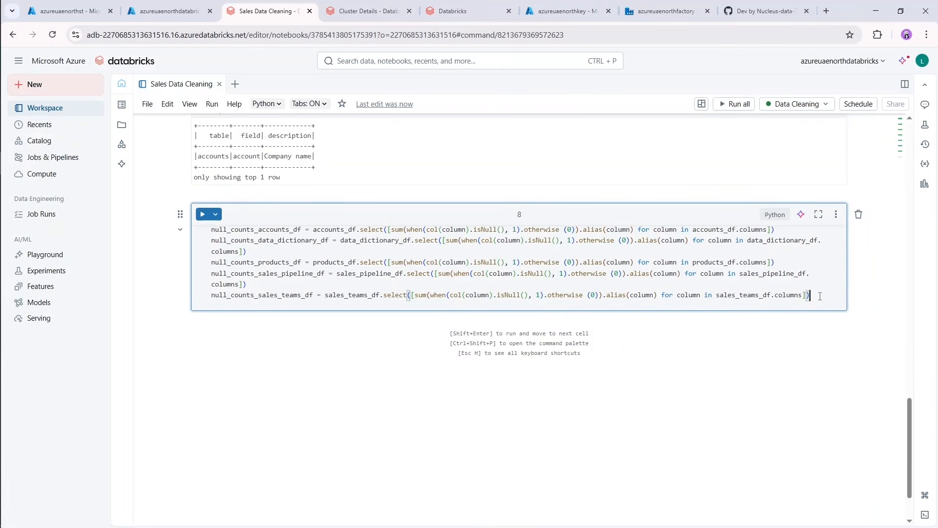
key(Return)
text(disp)
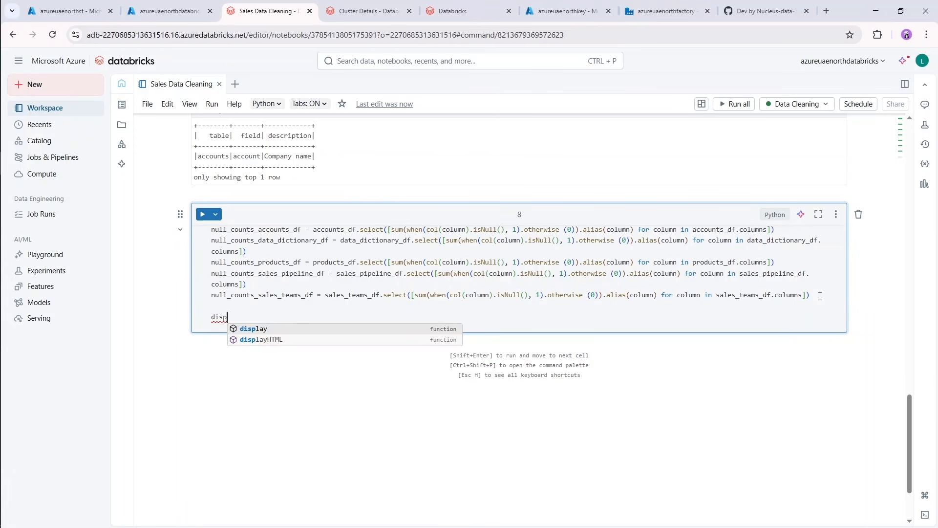
text(lay()
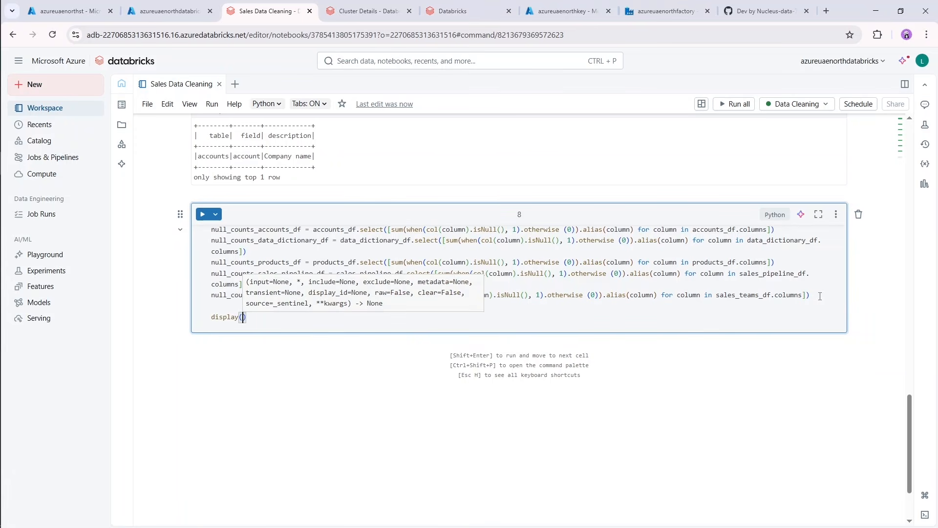
text(nu)
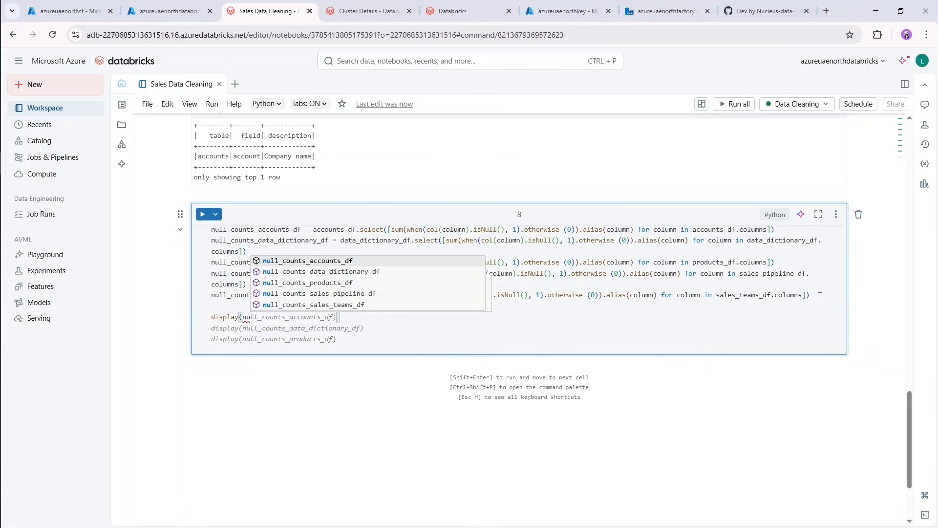
key(Tab)
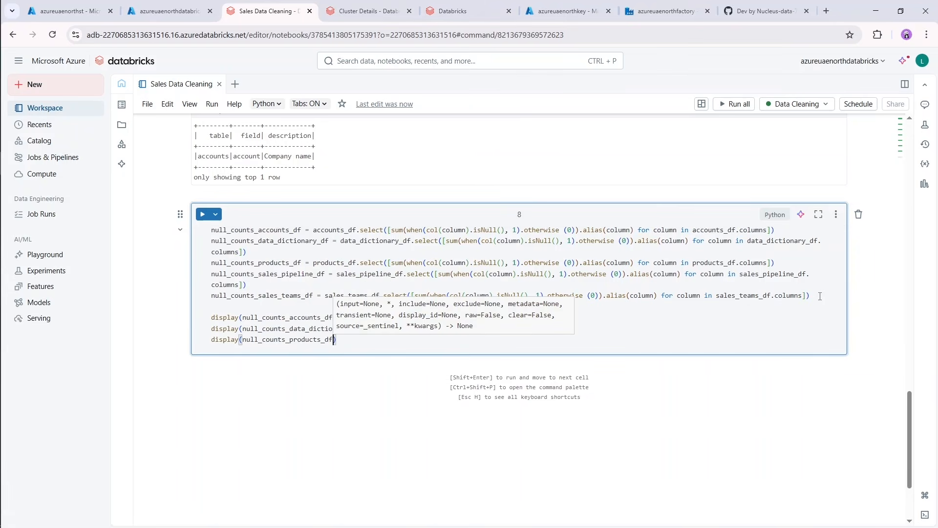
key(Tab)
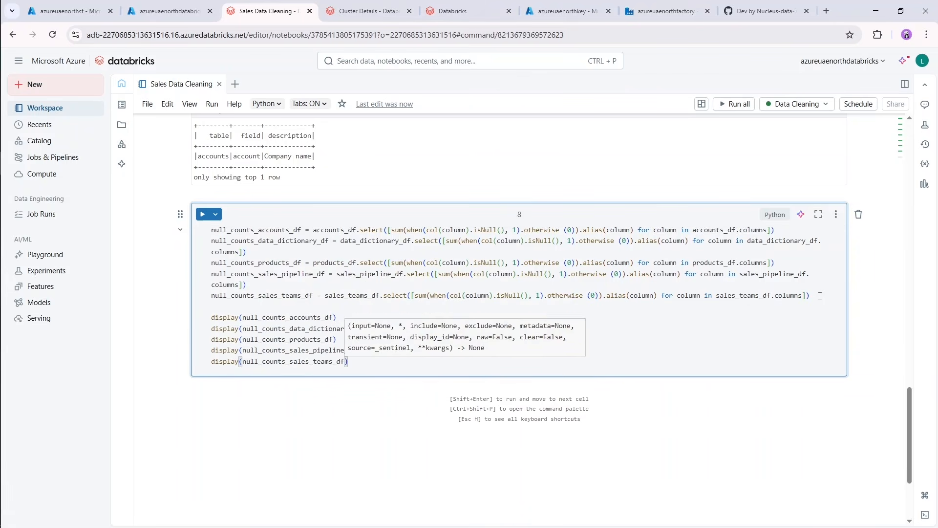
key(shift+Return)
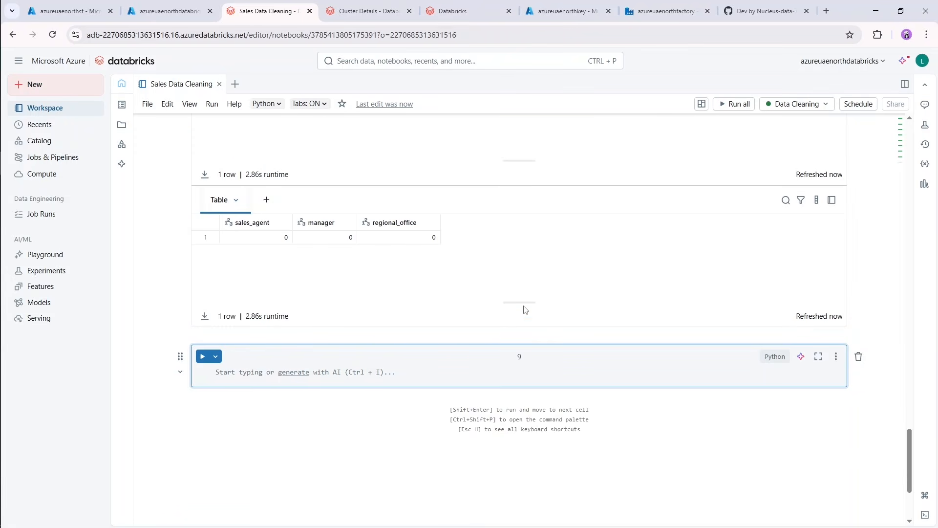
Reduce the height of the result tables and review the null counts per column for each DataFrame.
drag(520, 302, 528, 258)
scroll(528, 257, up, 8)
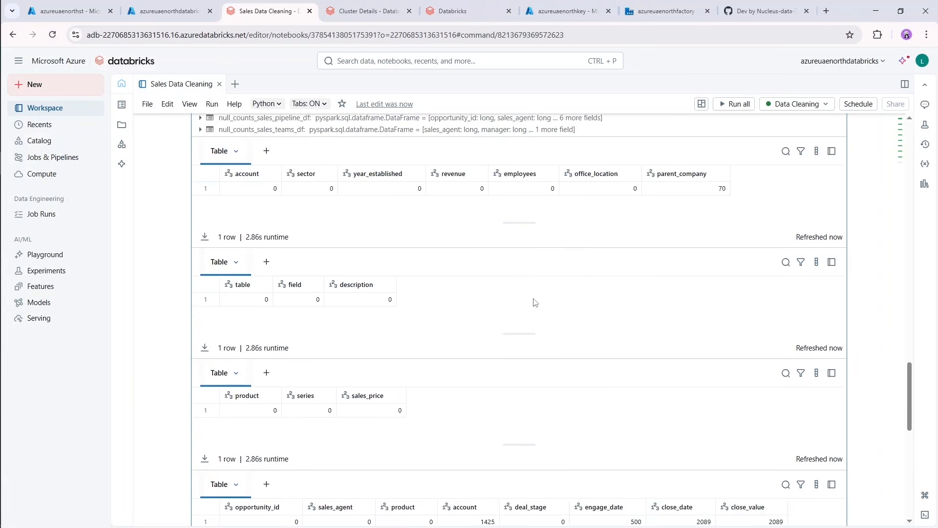
scroll(537, 308, up, 3)
scroll(547, 339, down, 1)
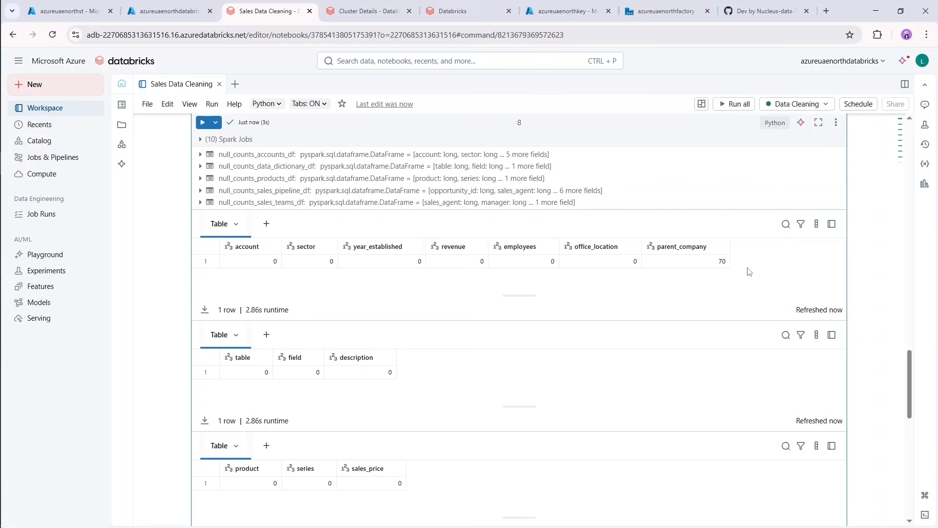
In the empty last cell, start the statement accounts_df = accounts_df.fillna({ }) with its dictionary spread over several lines.
scroll(467, 329, down, 3)
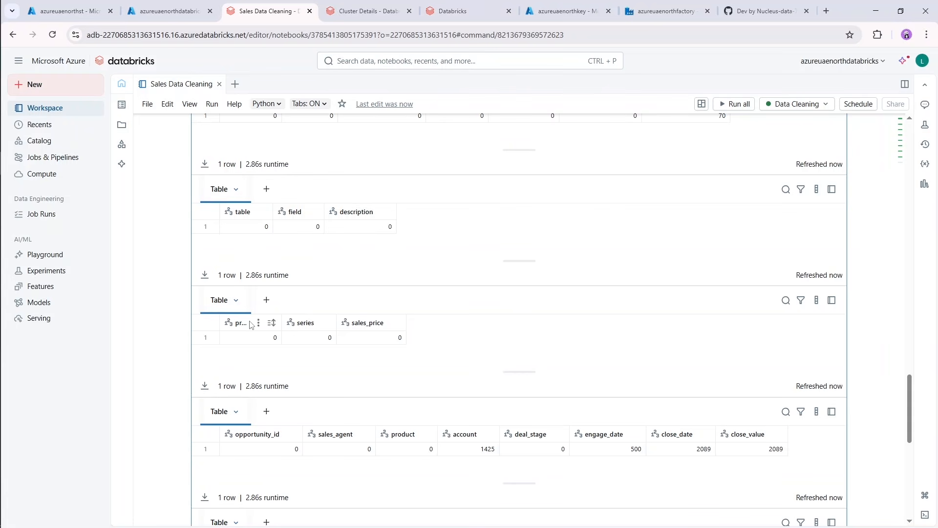
scroll(332, 312, down, 3)
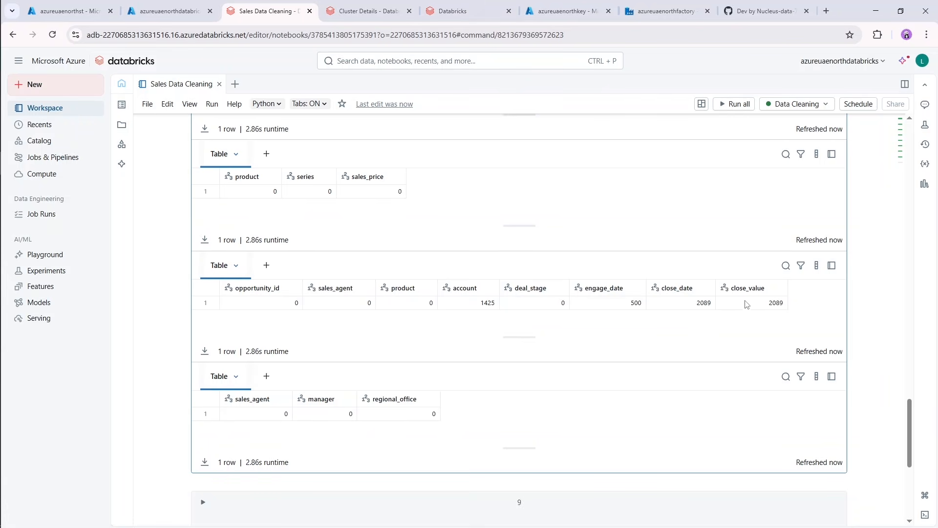
scroll(509, 358, down, 3)
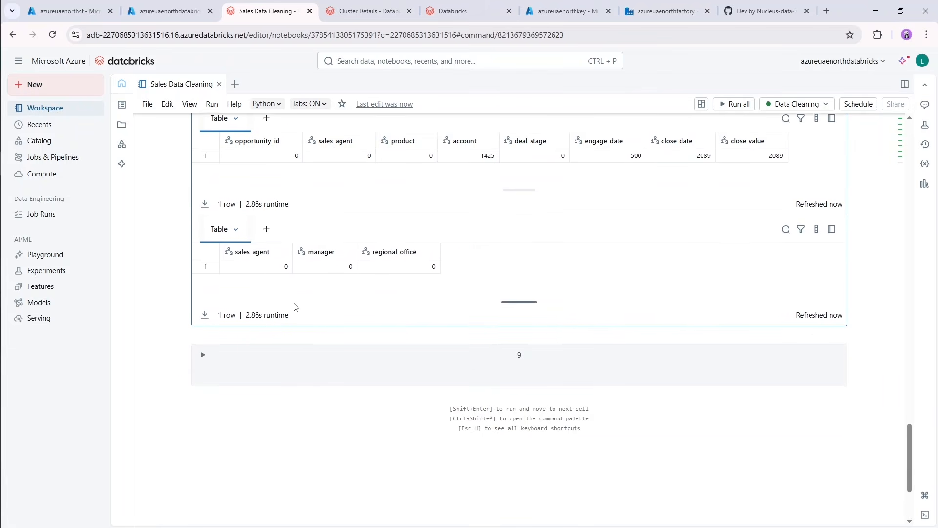
scroll(276, 300, down, 1)
click(273, 300)
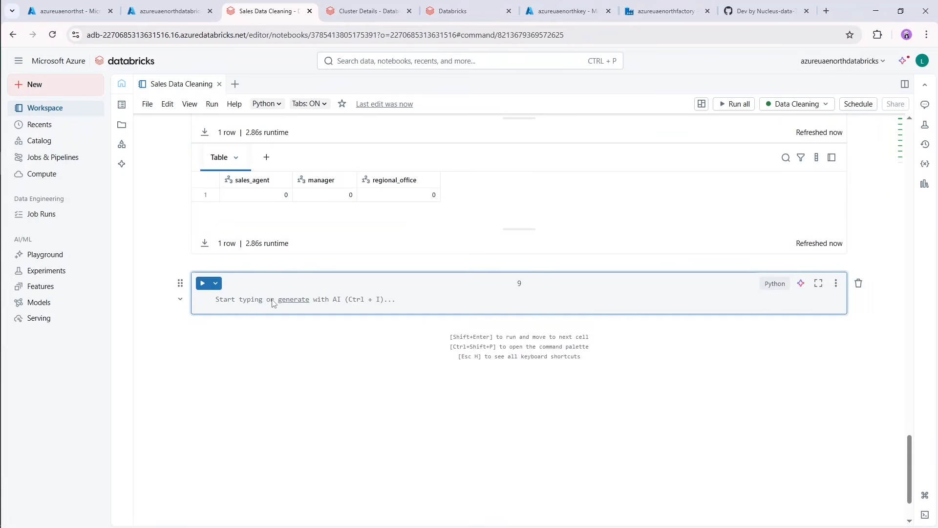
text(account)
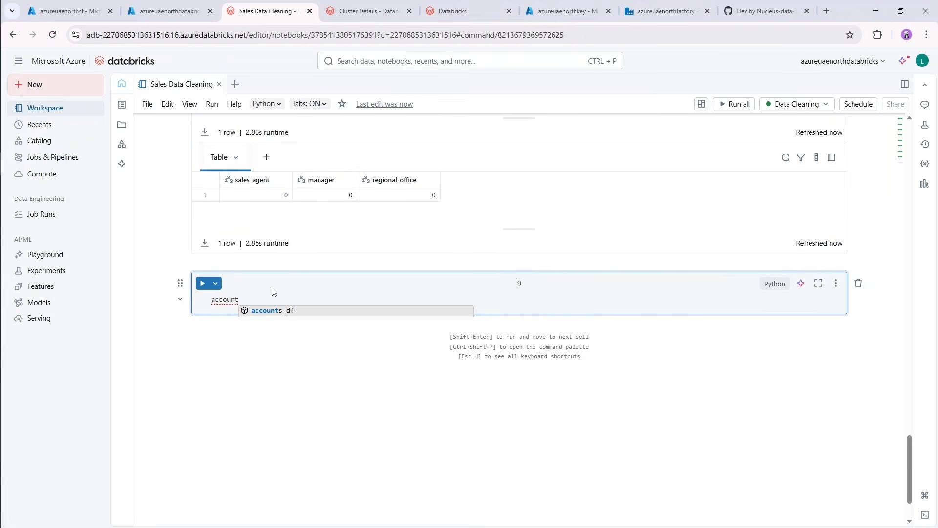
key(Tab)
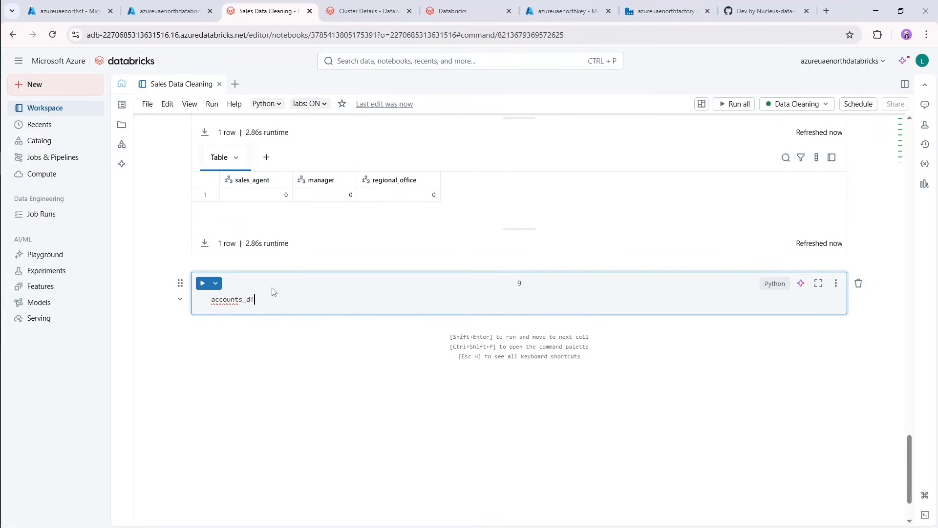
text(= accoun)
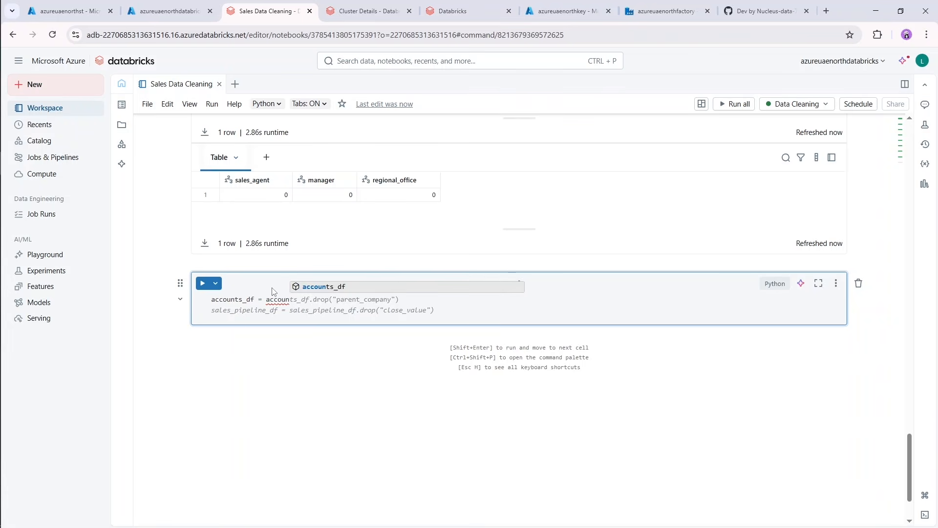
key(Tab)
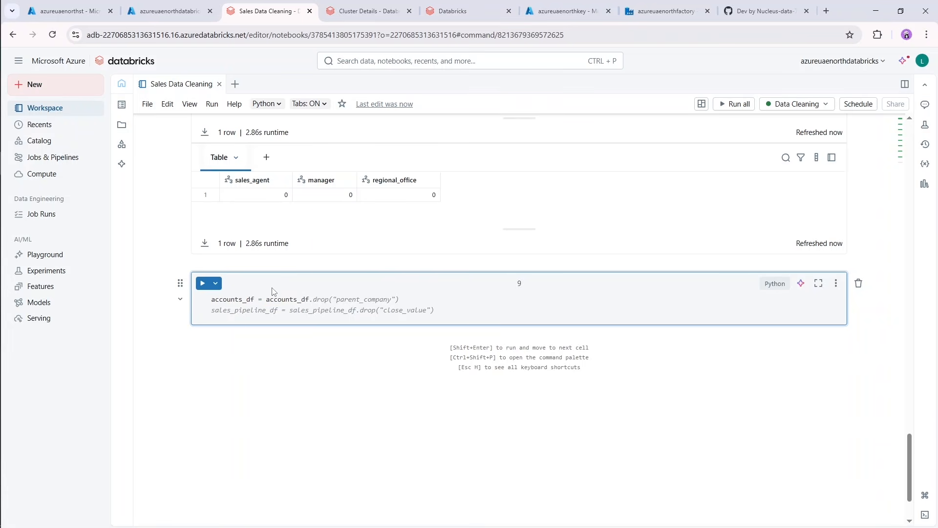
text(.fillna({)
key(Return)
text(")
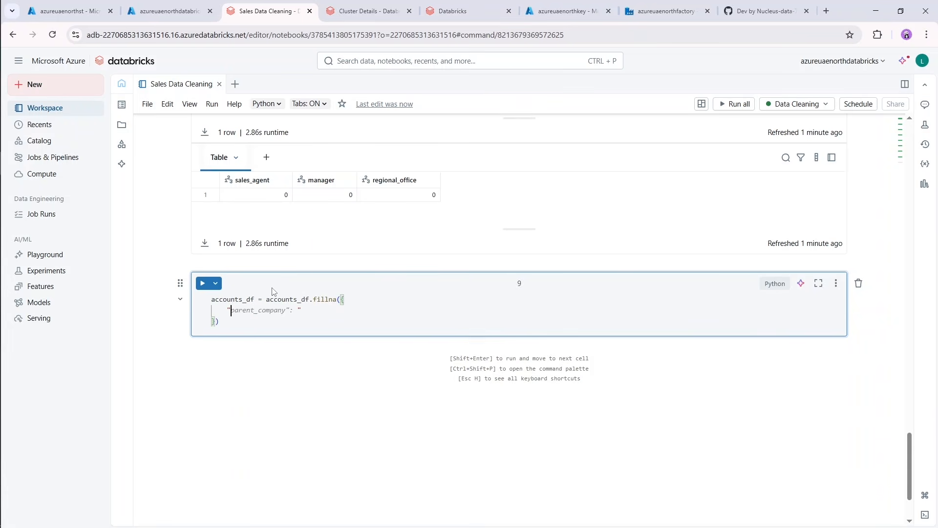
Fill the accounts_df fillna dictionary with "parent_company" : "Independent" and leave a blank line below the statement.
scroll(544, 303, up, 6)
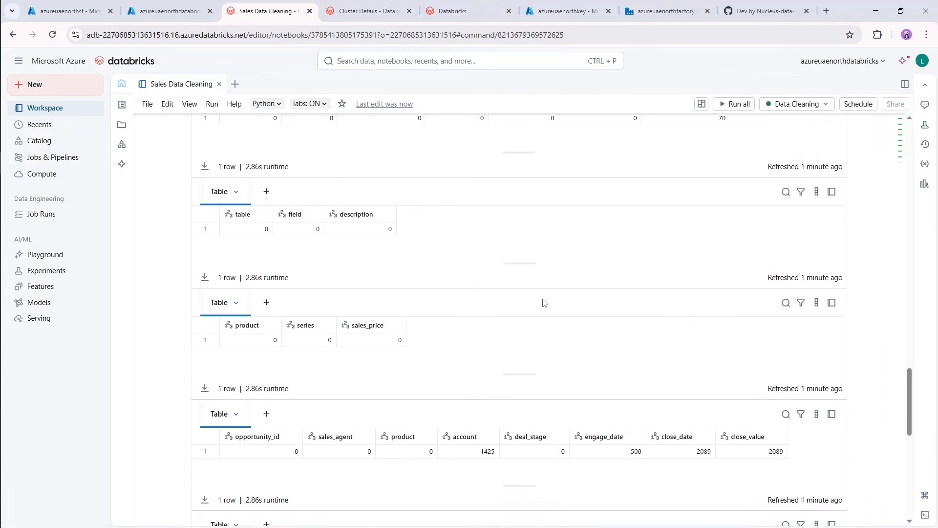
scroll(544, 302, up, 5)
scroll(594, 347, down, 4)
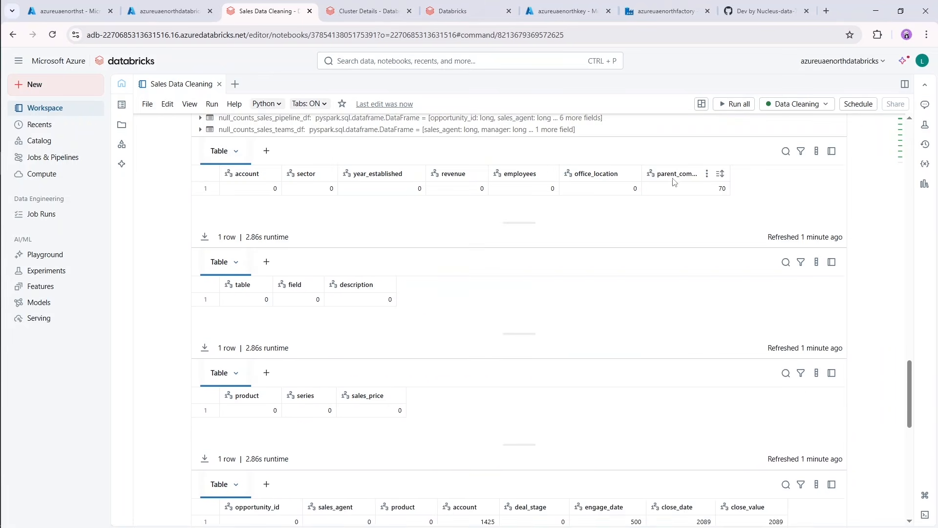
scroll(607, 300, down, 10)
scroll(601, 304, up, 3)
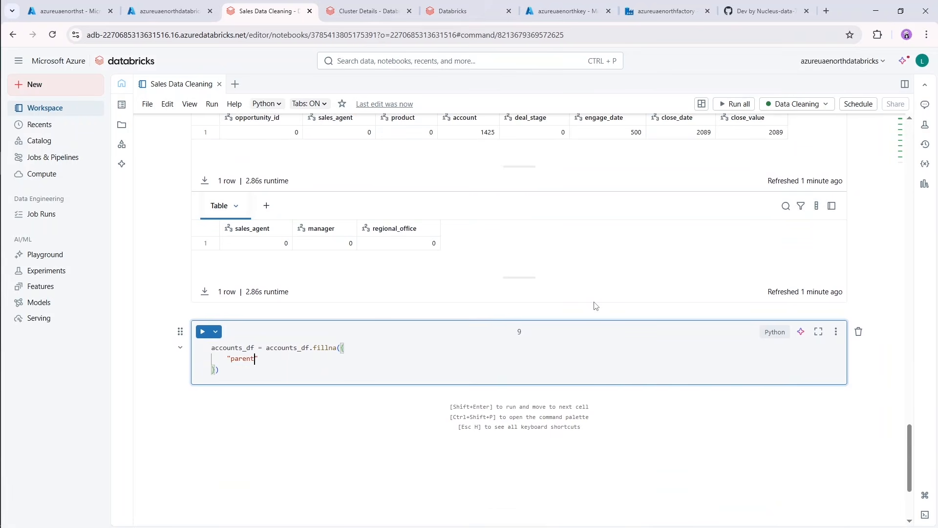
text(mpan)
text(dependent")
key(ctrl+End)
key(Return)
Below the accounts_df statement, add sales_pipeline_df = sales_pipeline_df.fillna({ }) with an empty line inside the dictionary.
scroll(594, 306, up, 8)
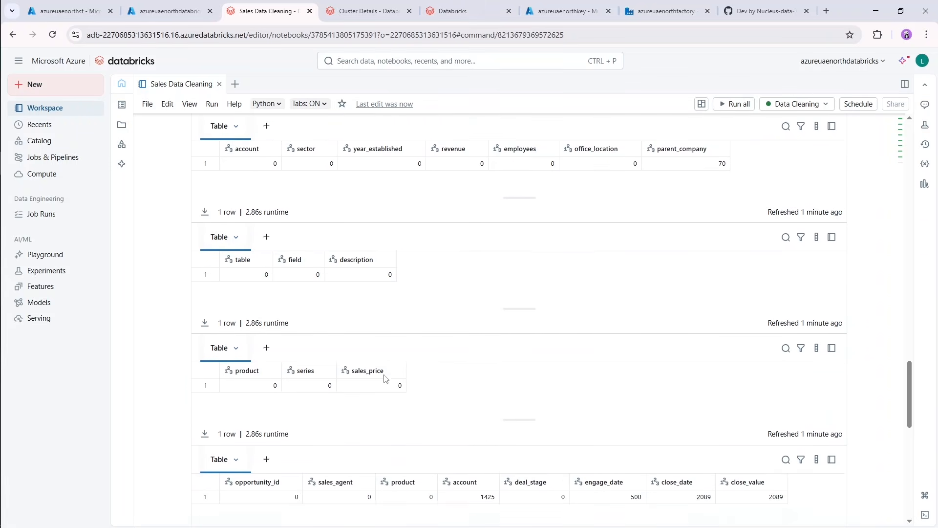
scroll(384, 376, down, 3)
scroll(706, 329, down, 6)
scroll(562, 284, down, 1)
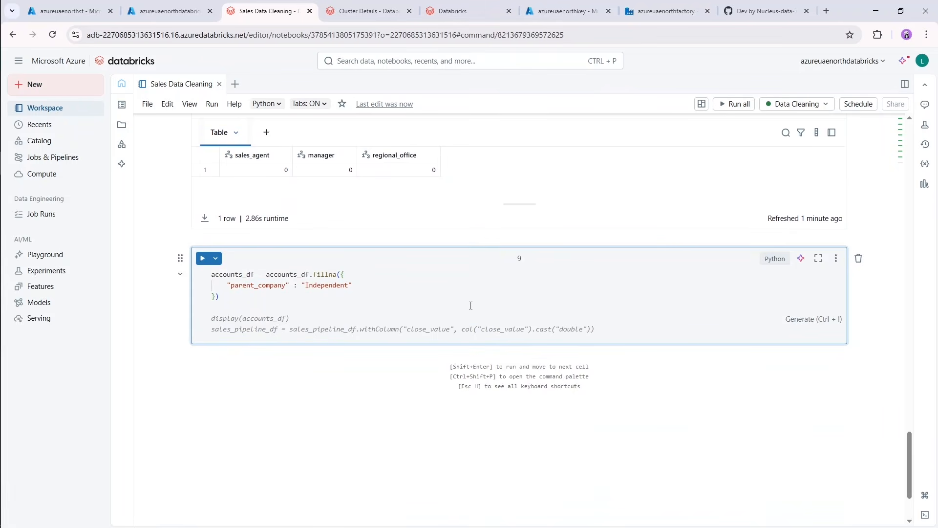
text(sales)
key(Tab)
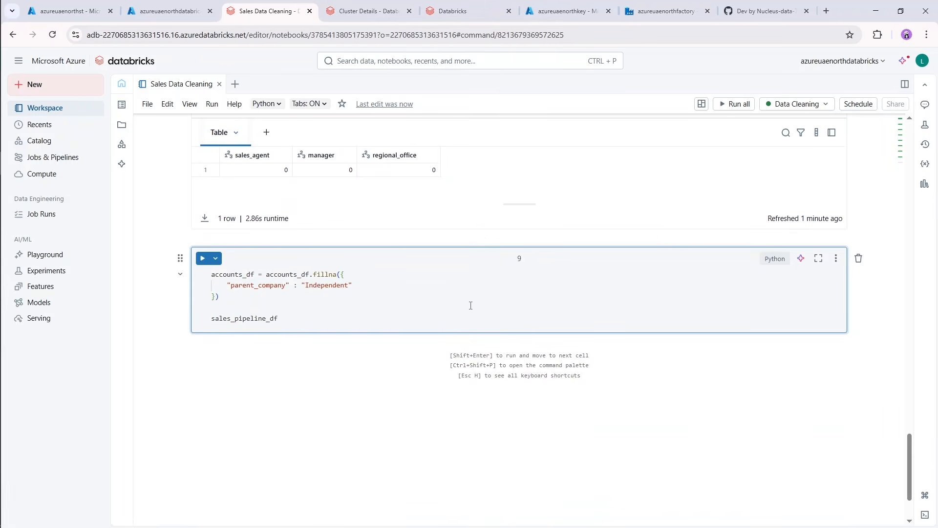
text(= sales)
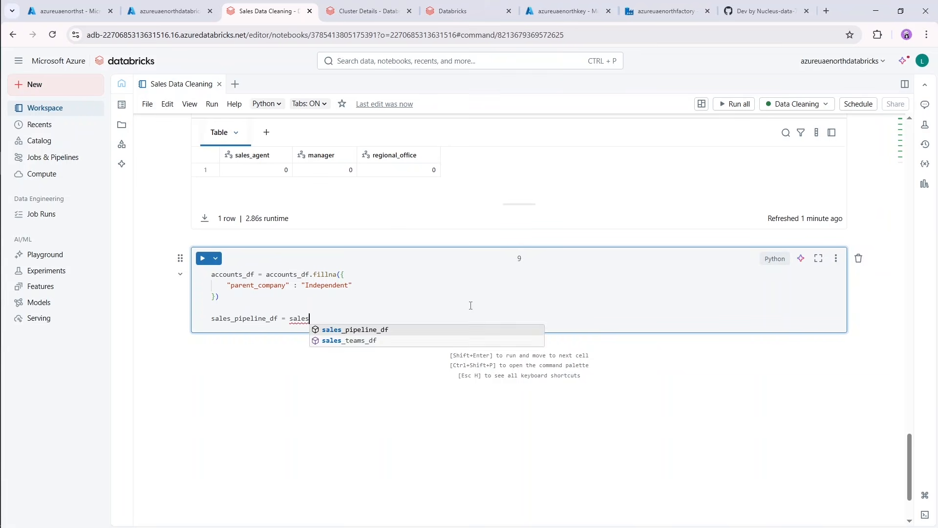
key(Tab)
text(.fill)
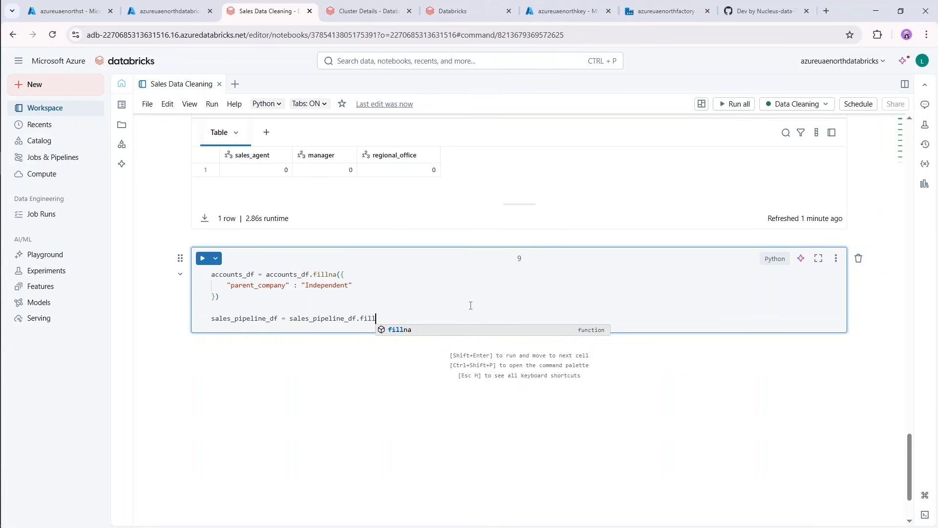
text(na({)
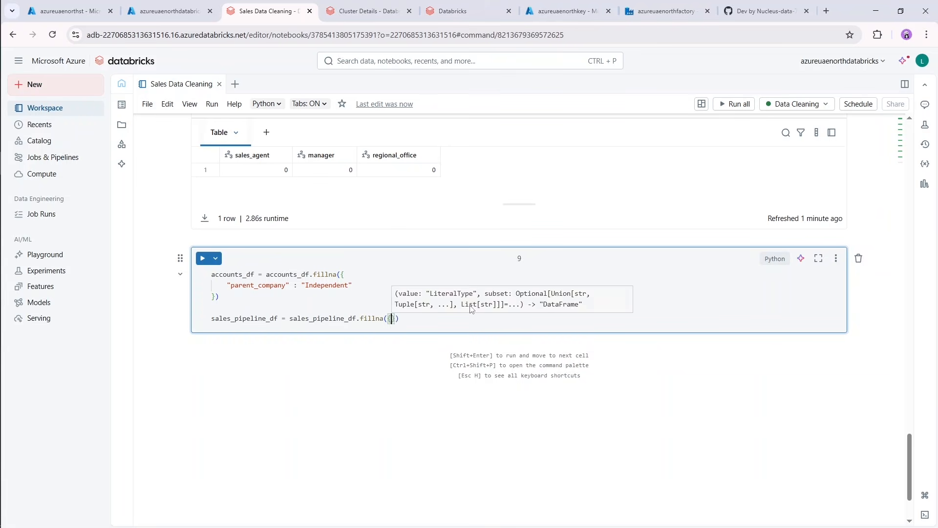
key(Return)
Insert a new code cell above the fillna cell containing sales_pipeline_df.display() and run it.
scroll(471, 305, up, 10)
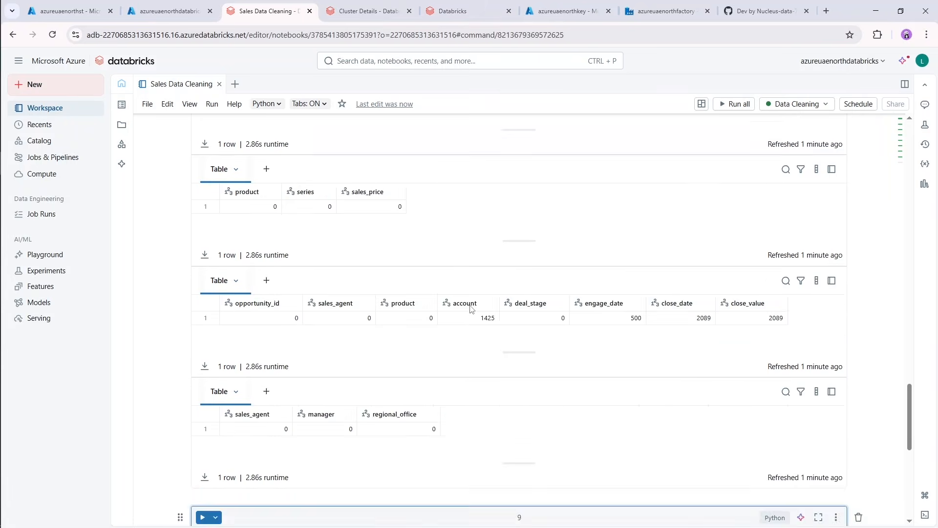
scroll(471, 308, down, 4)
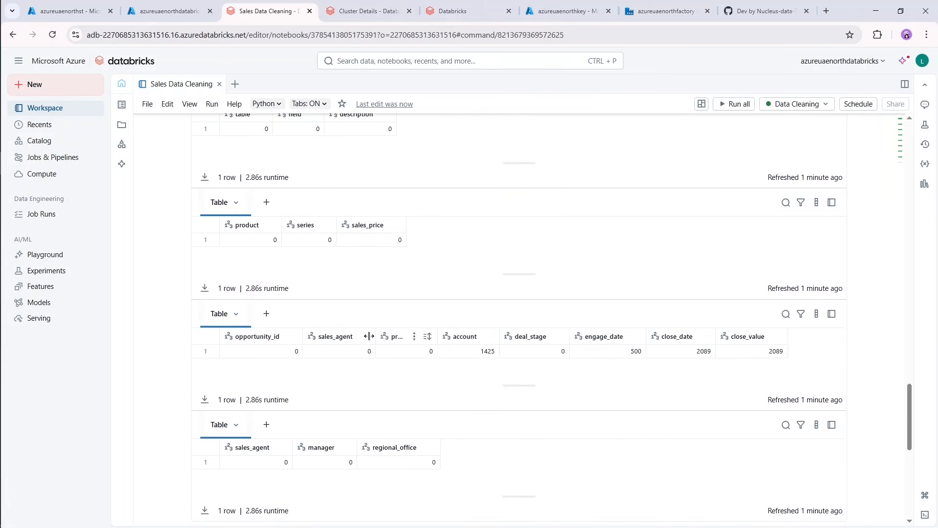
scroll(468, 360, down, 4)
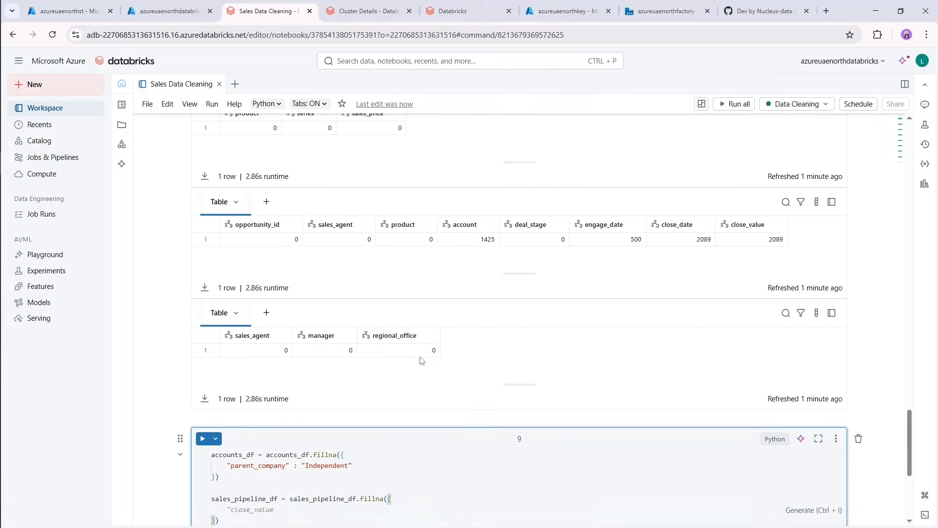
scroll(467, 300, up, 5)
scroll(468, 302, up, 6)
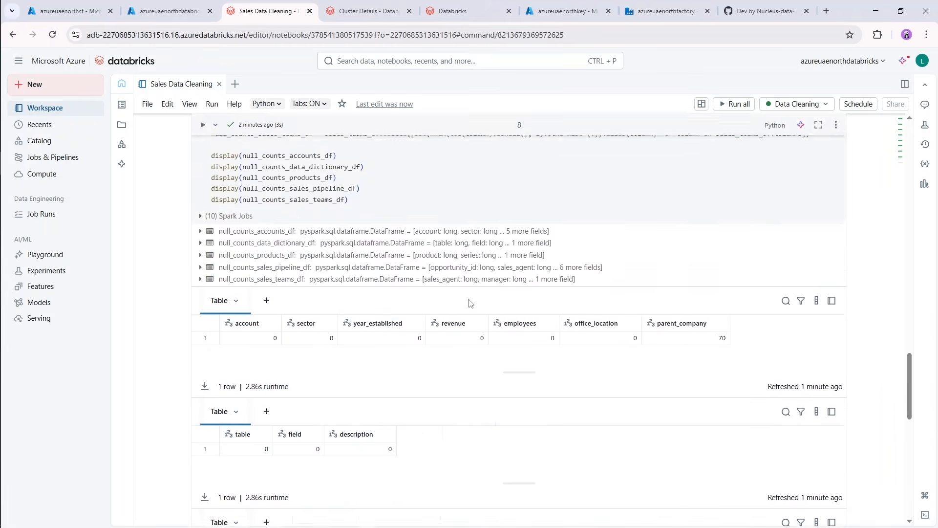
scroll(469, 303, down, 9)
scroll(470, 303, down, 3)
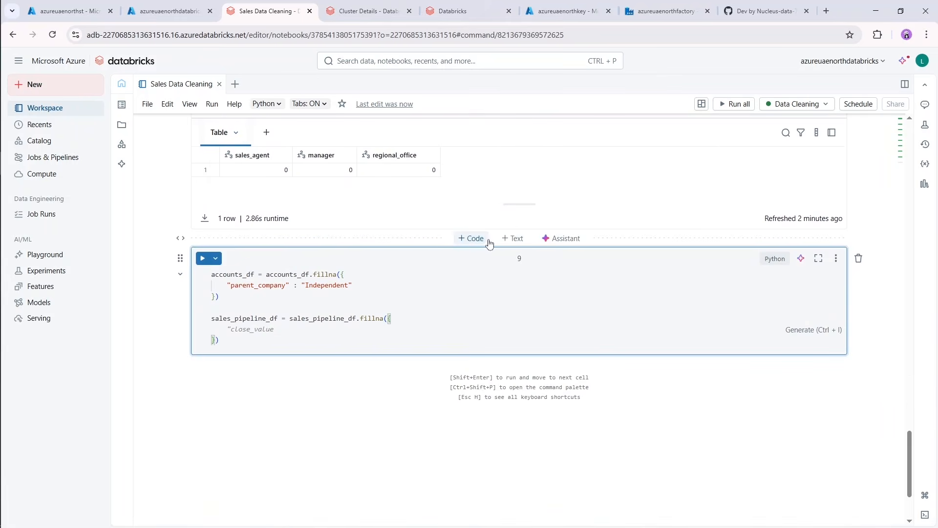
click(473, 238)
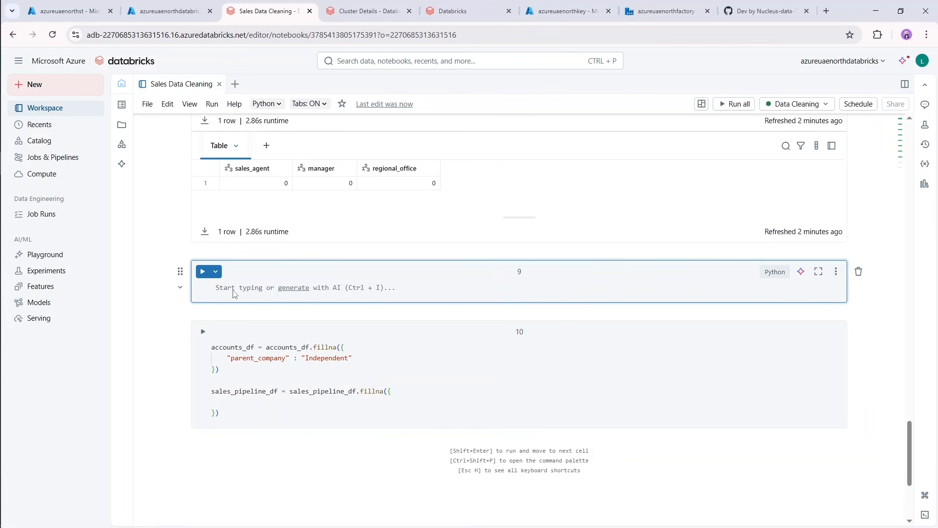
text(sales)
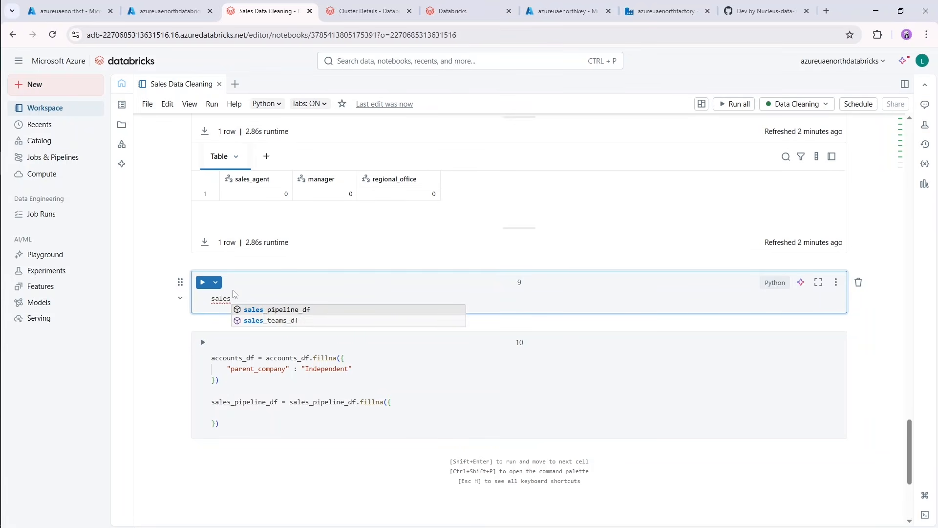
key(Tab)
text(.di)
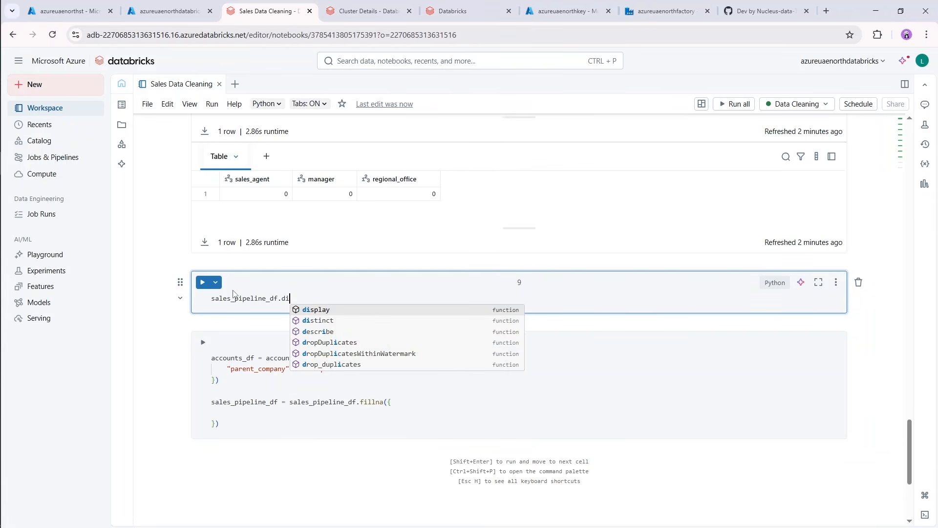
key(Tab)
text(()
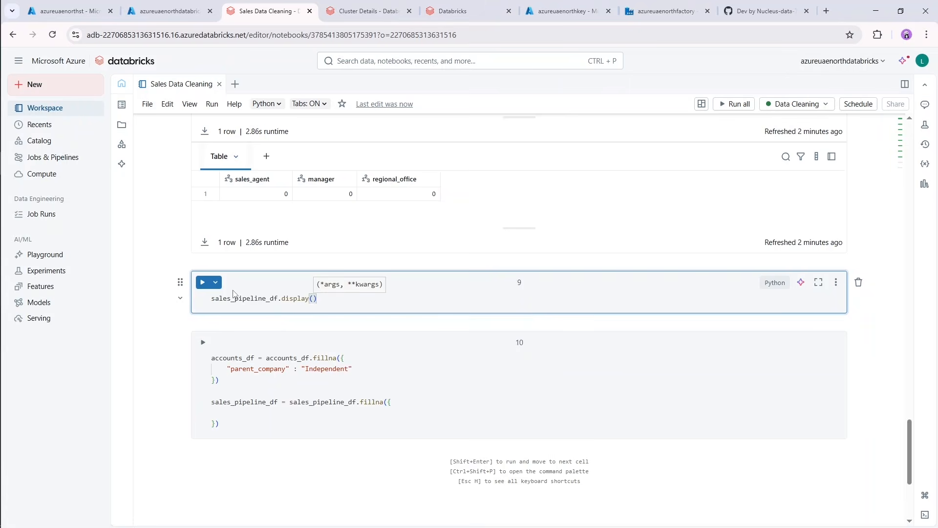
key(shift+Return)
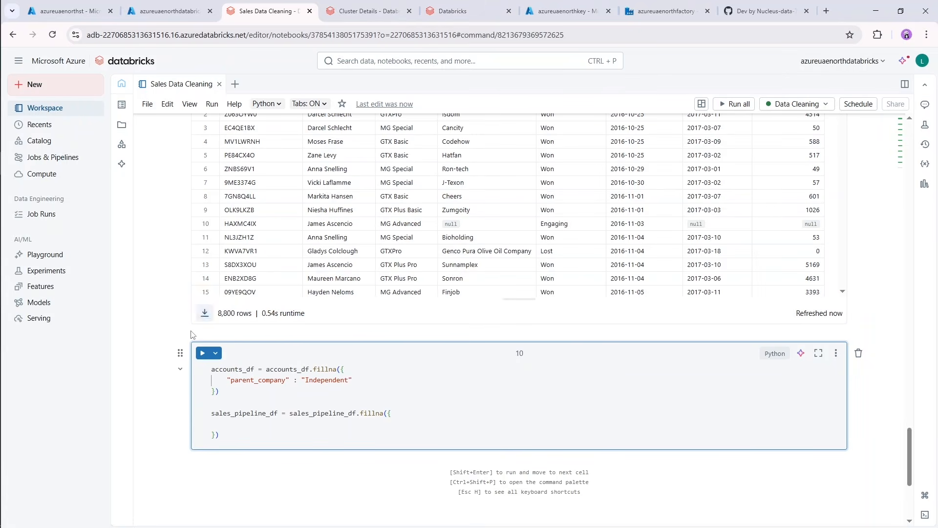
Examine the sales_pipeline_df rows for null values in account, engage_date, close_date and close_value against the deal_stage.
scroll(179, 320, up, 3)
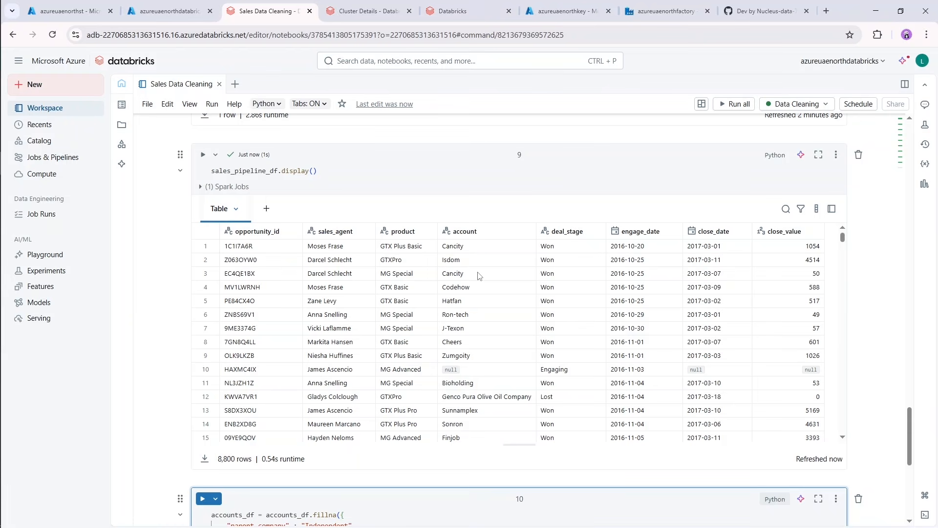
scroll(477, 298, down, 1)
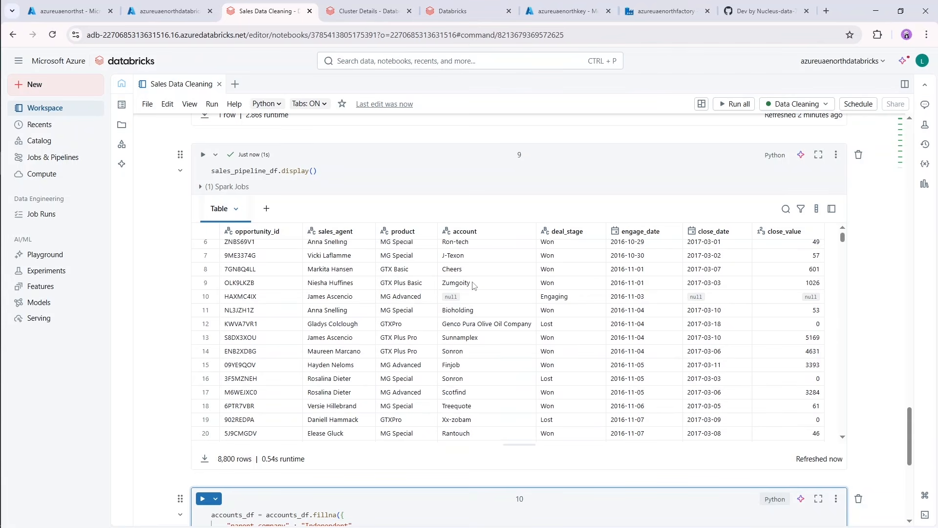
scroll(489, 311, down, 1)
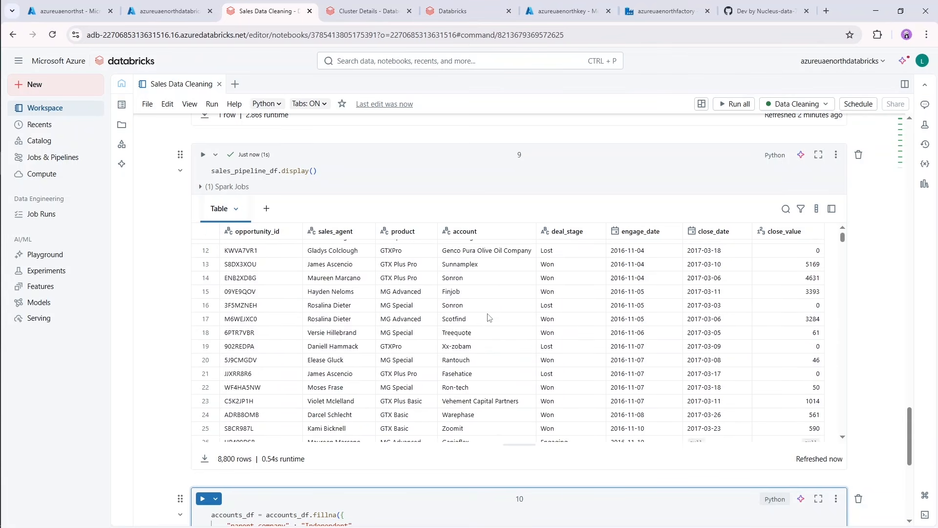
scroll(478, 312, up, 2)
scroll(478, 313, up, 2)
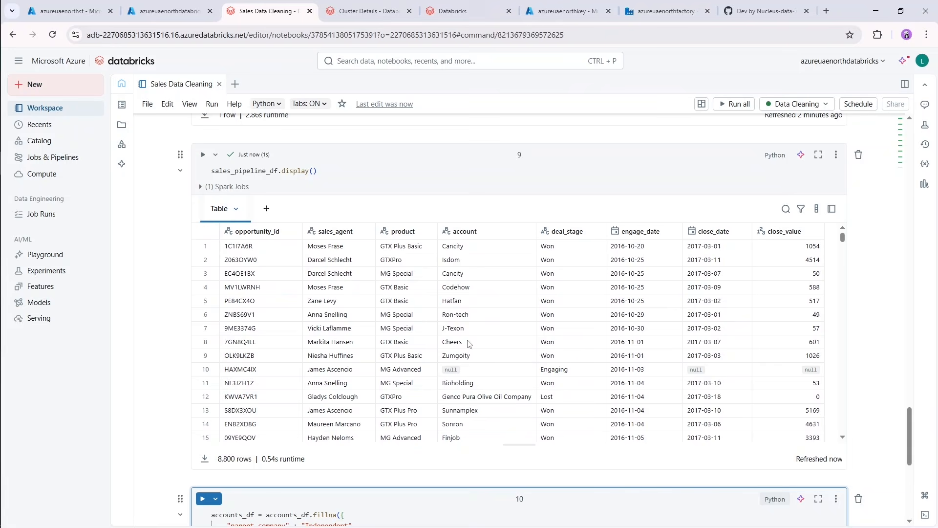
scroll(467, 360, down, 2)
scroll(531, 295, up, 2)
scroll(668, 334, down, 2)
scroll(668, 335, up, 2)
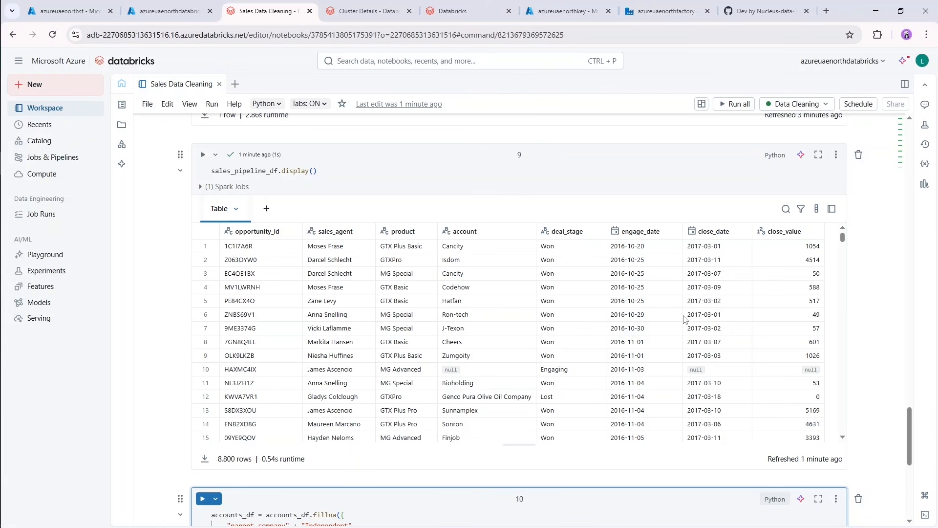
scroll(685, 319, down, 4)
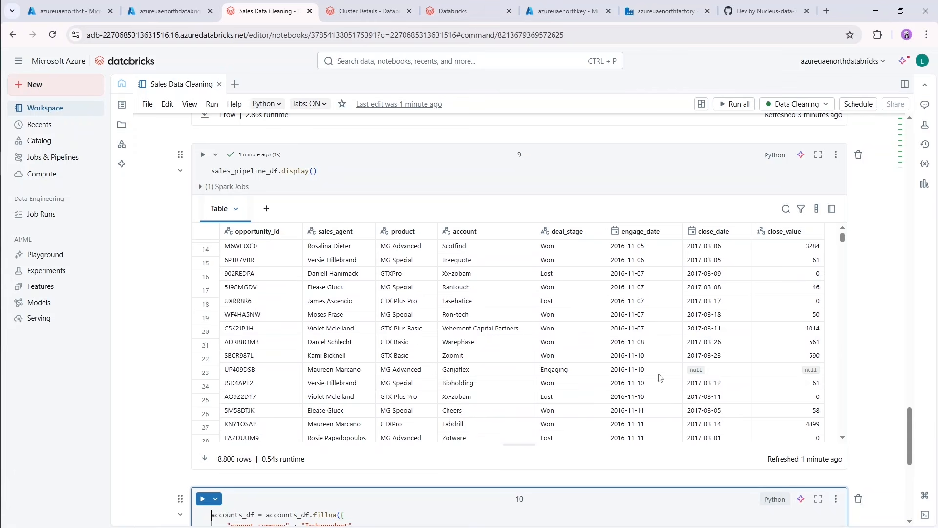
scroll(667, 367, up, 5)
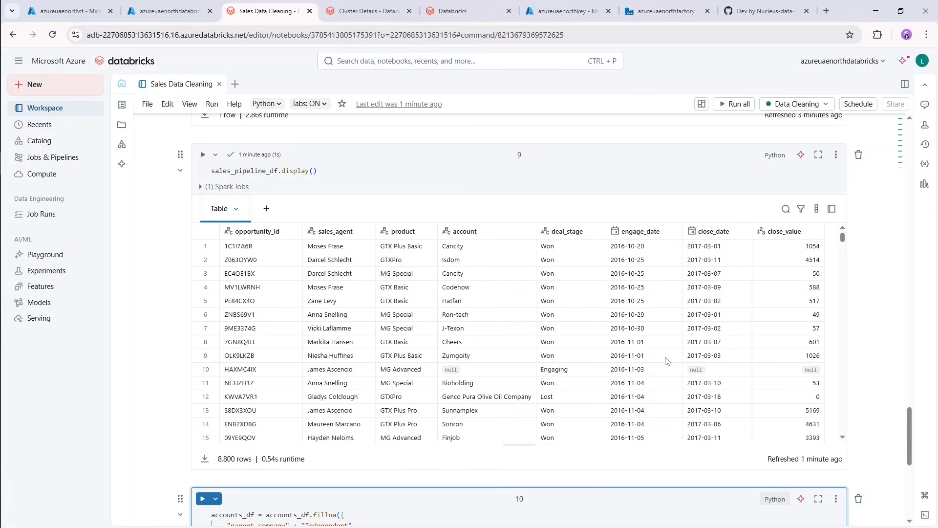
scroll(660, 354, down, 2)
scroll(658, 355, down, 1)
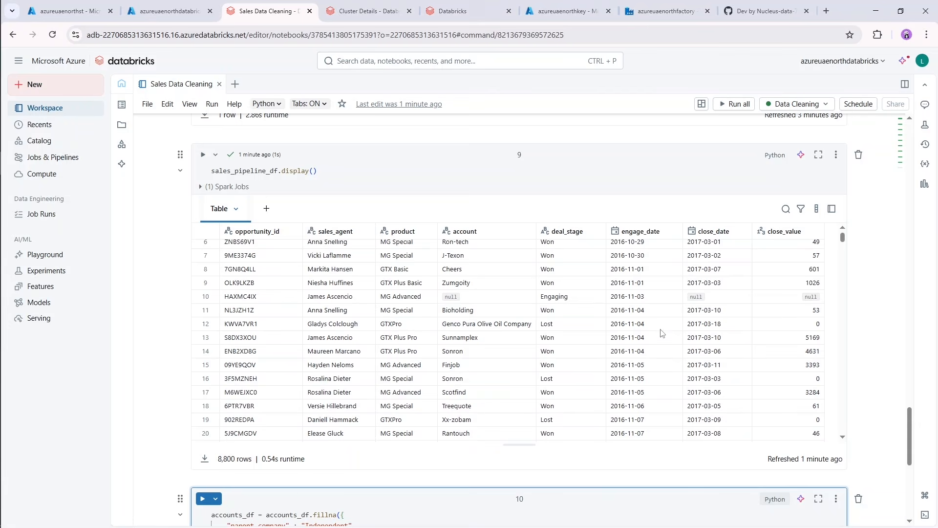
Fill the sales_pipeline_df fillna dictionary with "account" : "unknown" and run the cell.
scroll(897, 312, up, 6)
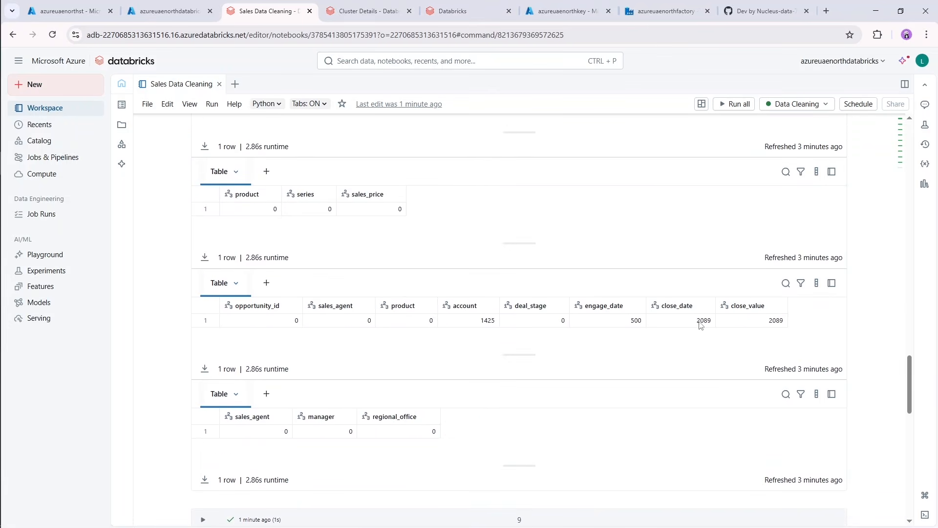
scroll(877, 305, down, 6)
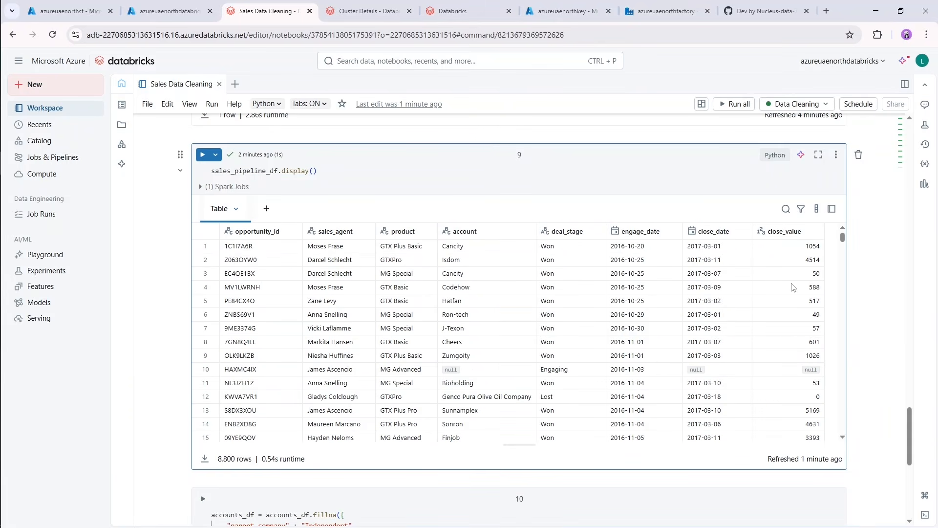
scroll(786, 361, up, 1)
scroll(890, 341, down, 1)
scroll(861, 313, down, 4)
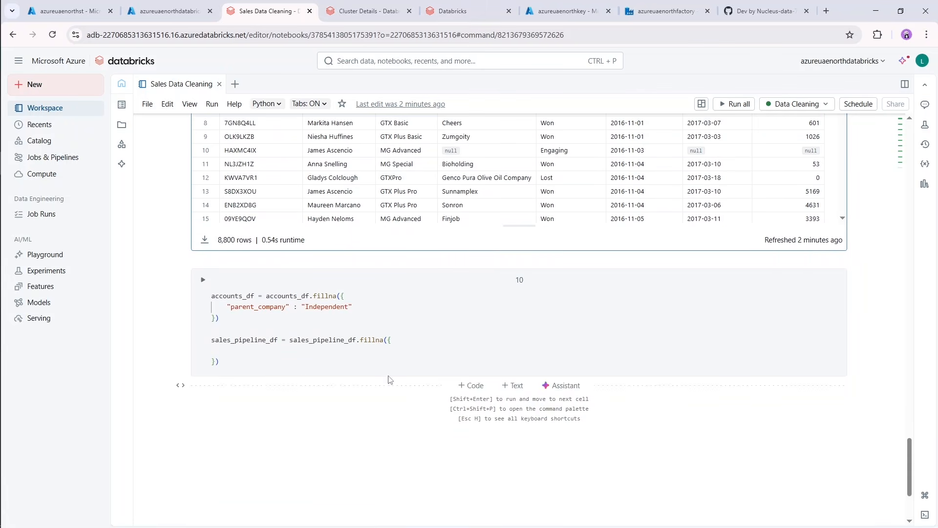
scroll(875, 240, up, 3)
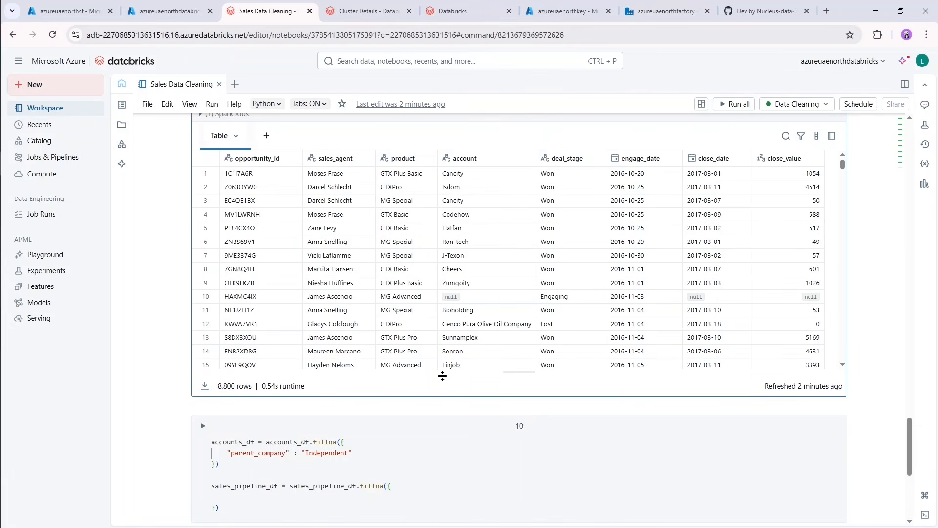
scroll(874, 284, down, 2)
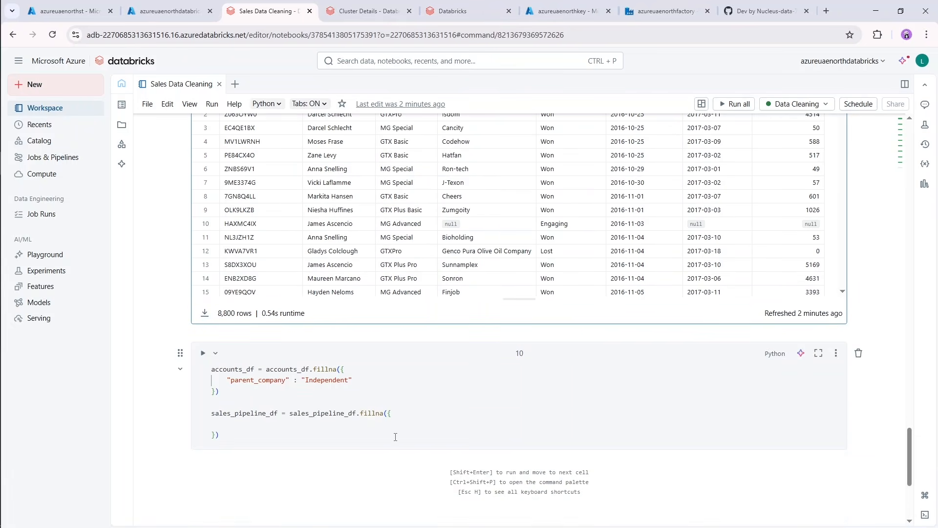
click(311, 424)
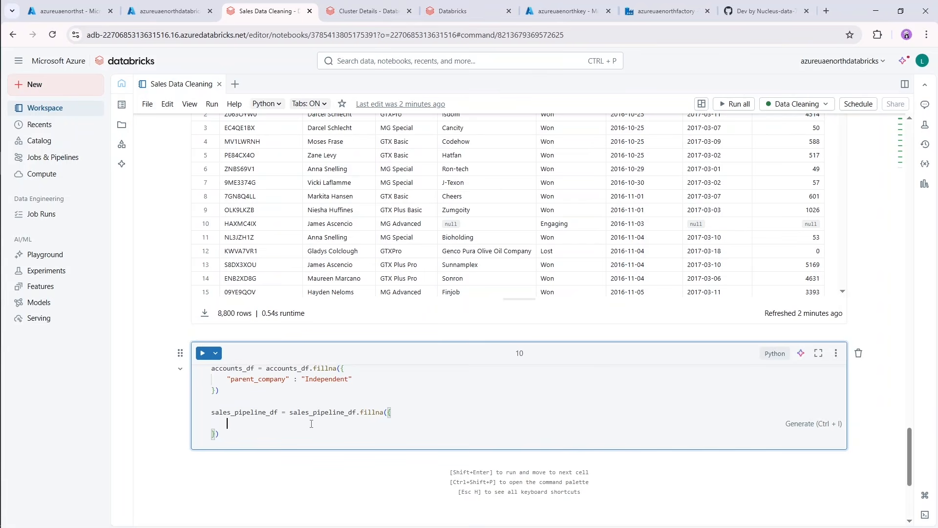
text("account" )
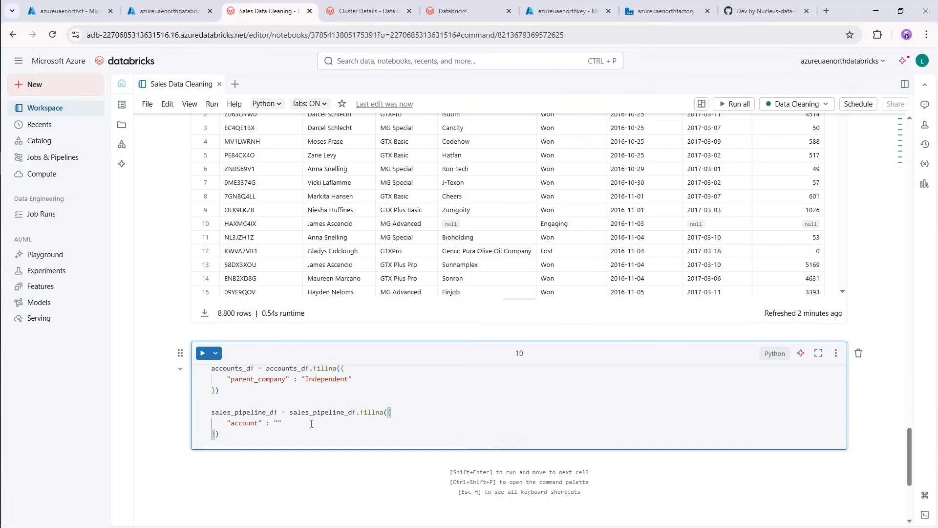
text(: "unknown)
key(shift+Return)
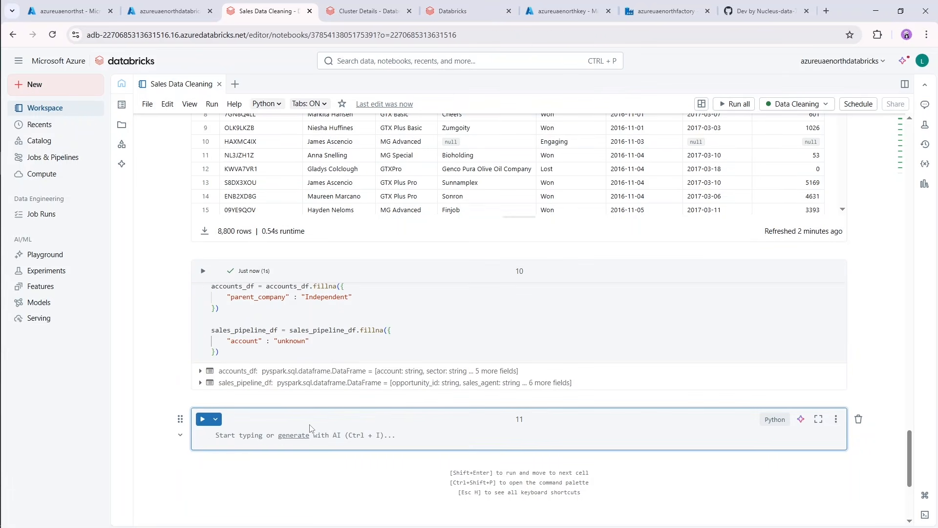
Copy the null_counts_accounts_df statement from the null-count cell into the empty last cell, with a blank line below.
scroll(181, 391, up, 5)
scroll(173, 376, up, 15)
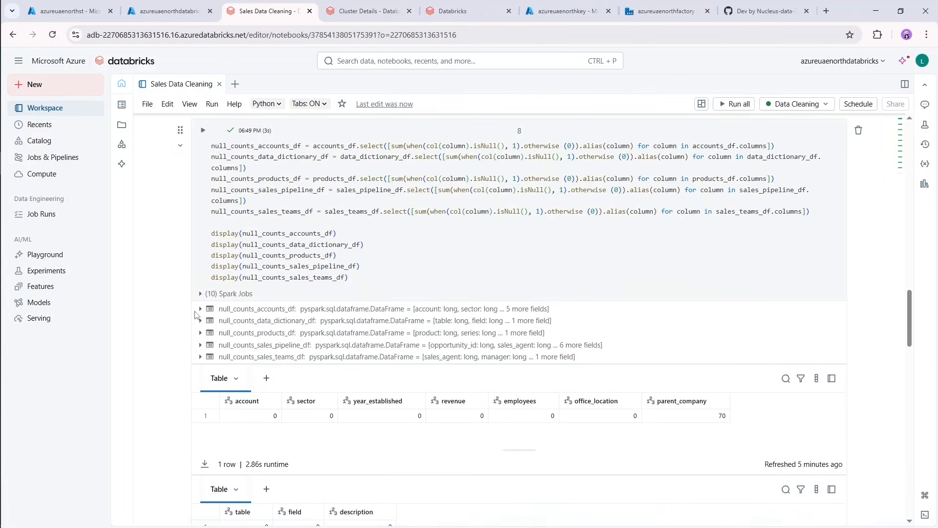
scroll(195, 316, up, 3)
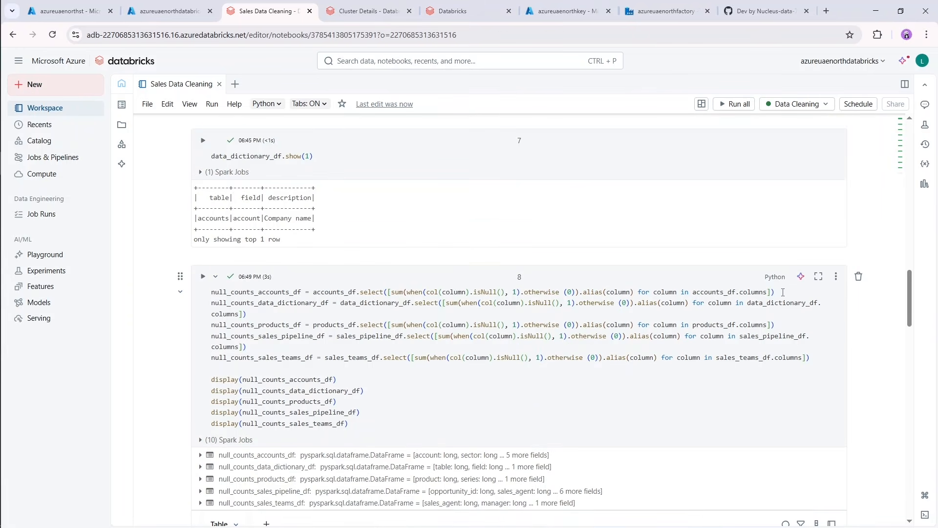
drag(783, 292, 209, 304)
key(ctrl+c)
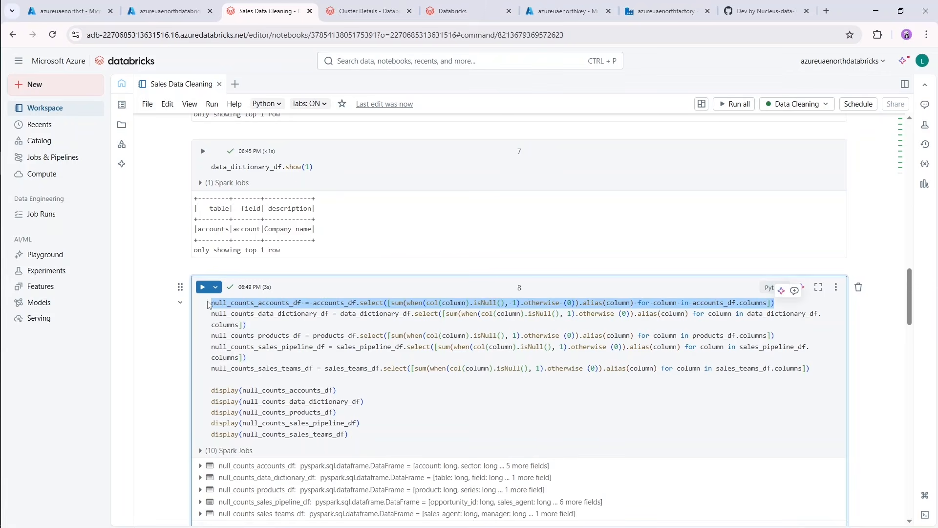
scroll(272, 371, down, 15)
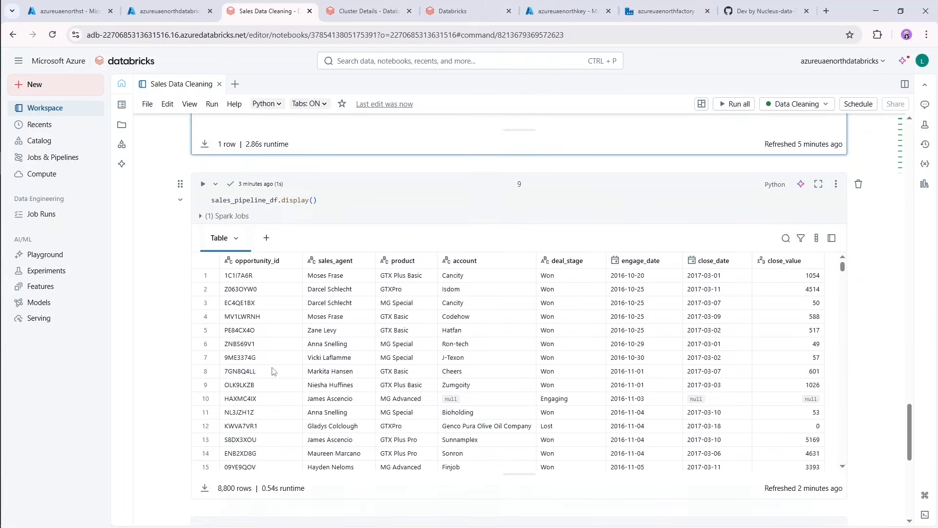
scroll(272, 372, down, 10)
click(264, 222)
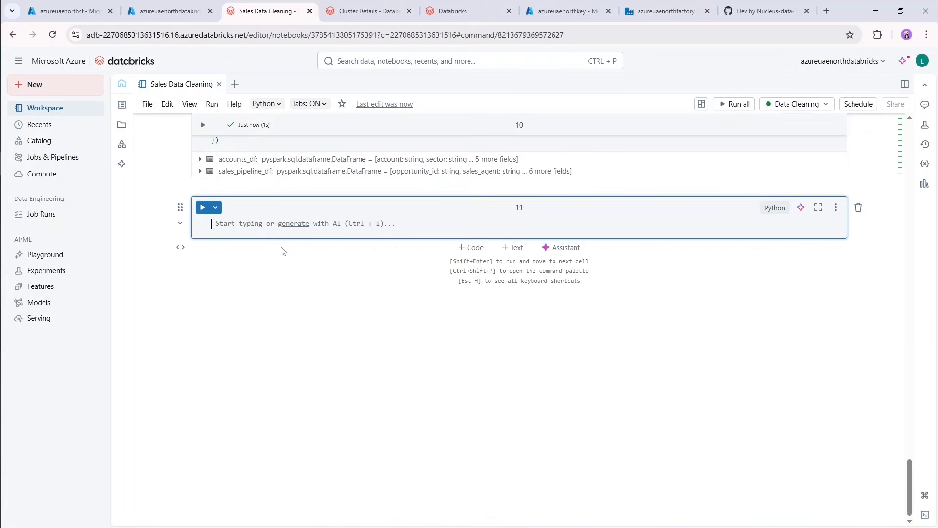
key(ctrl+v)
key(Return)
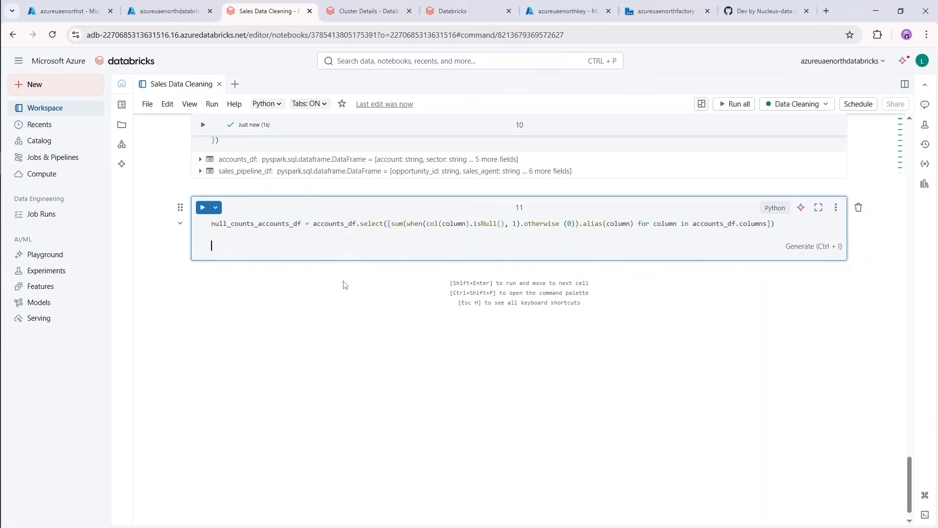
Add null_counts_accounts_df.display() below the pasted null-count statement and run the cell.
scroll(342, 283, up, 5)
text(null_counts_accounts_df.)
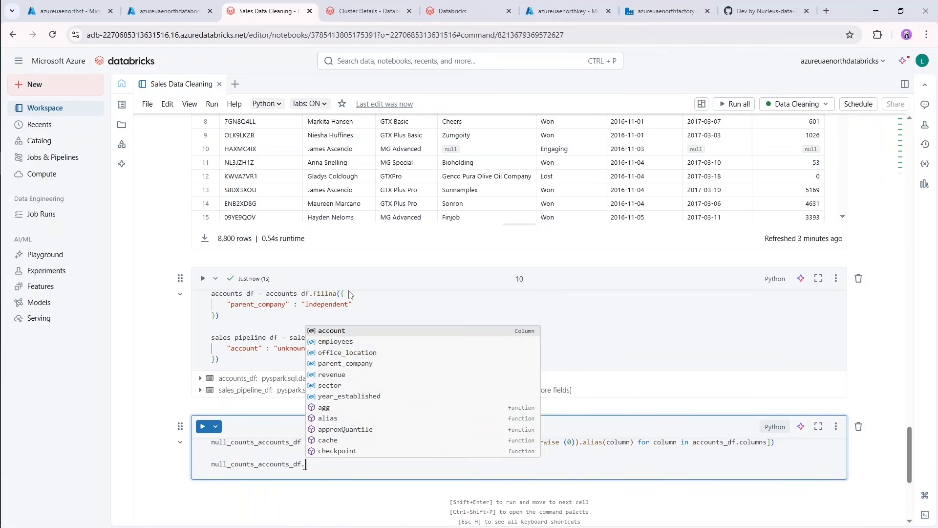
text(dis)
key(Tab)
text(()
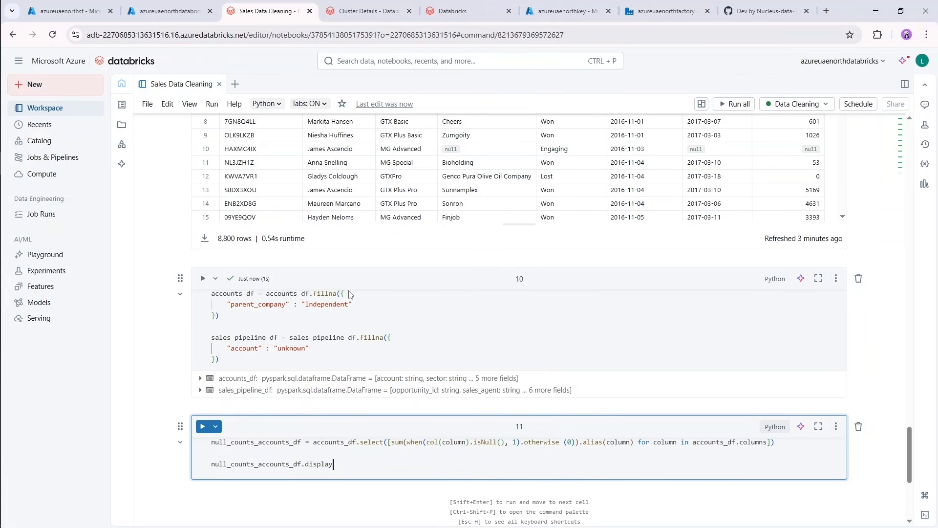
key(shift+Return)
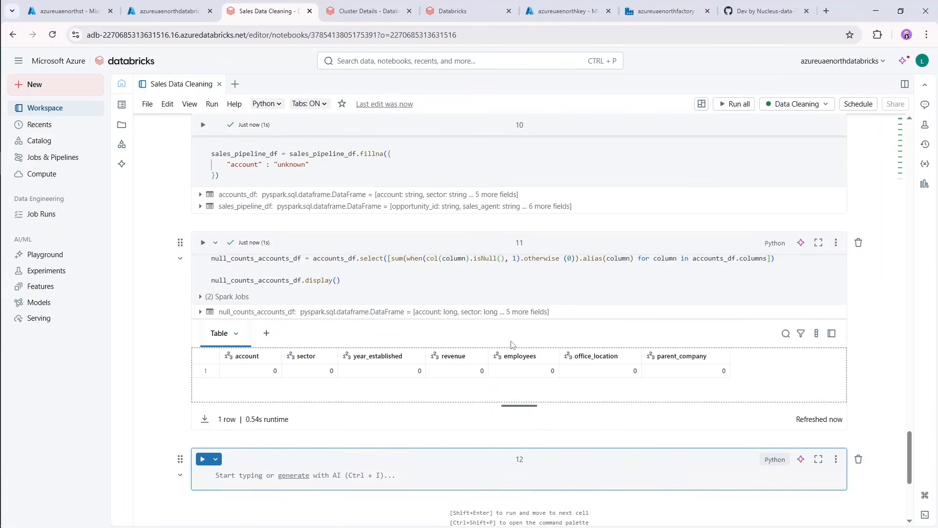
click(513, 345)
In the empty last cell, write accounts_df.write.option("header","true").csv("") with the path left empty.
click(324, 471)
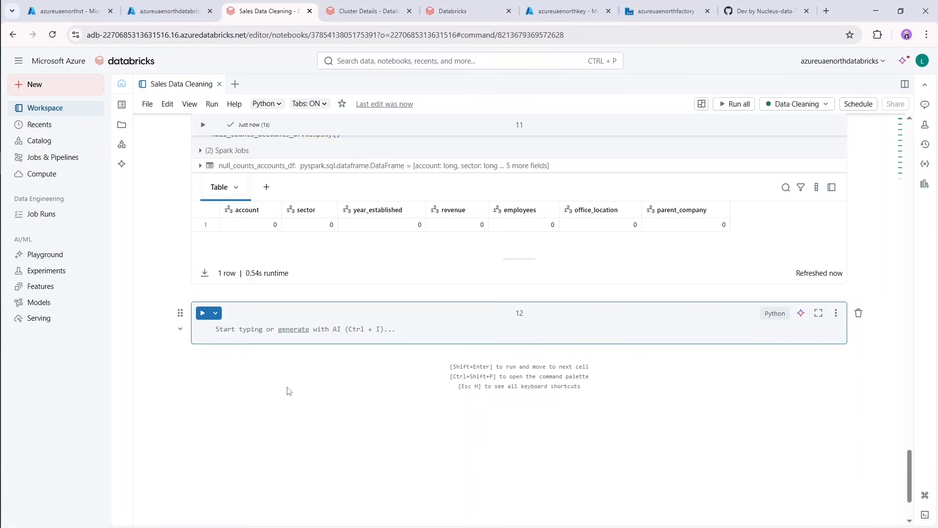
click(255, 332)
text(acc)
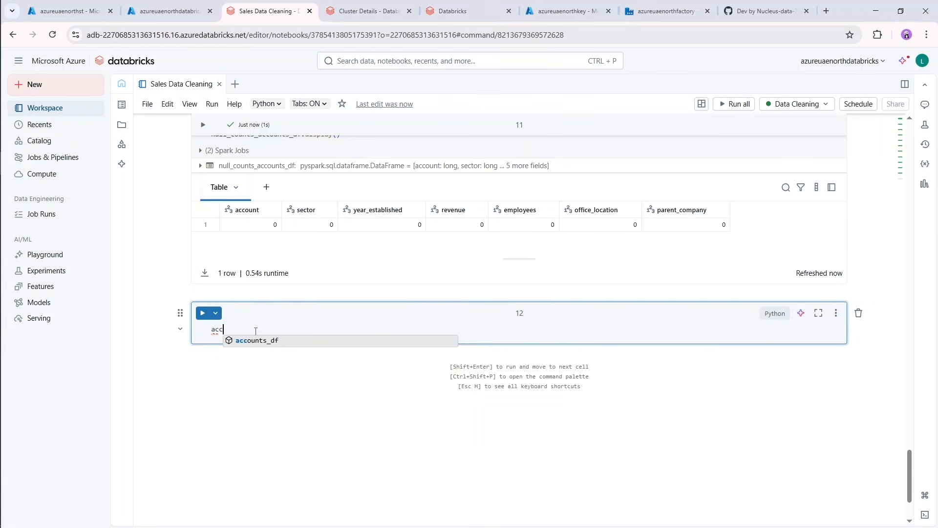
text(ount)
key(Tab)
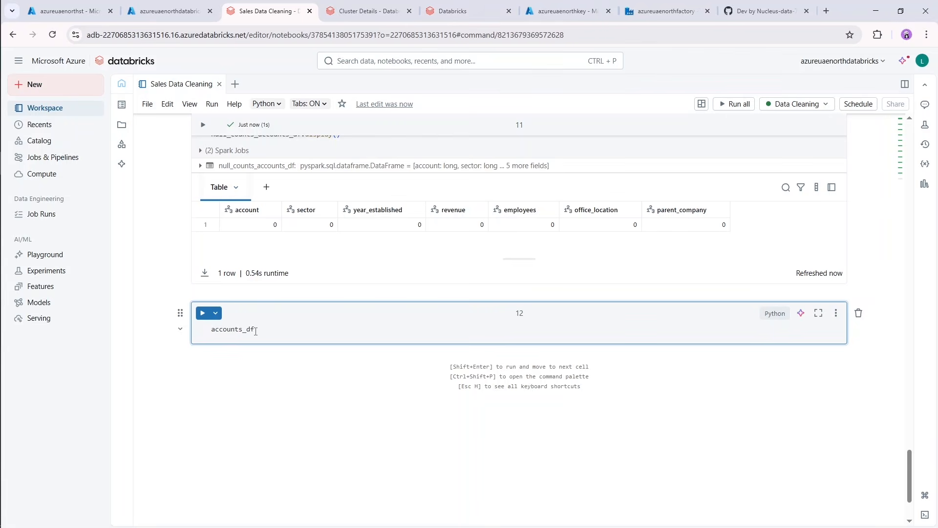
text(.write)
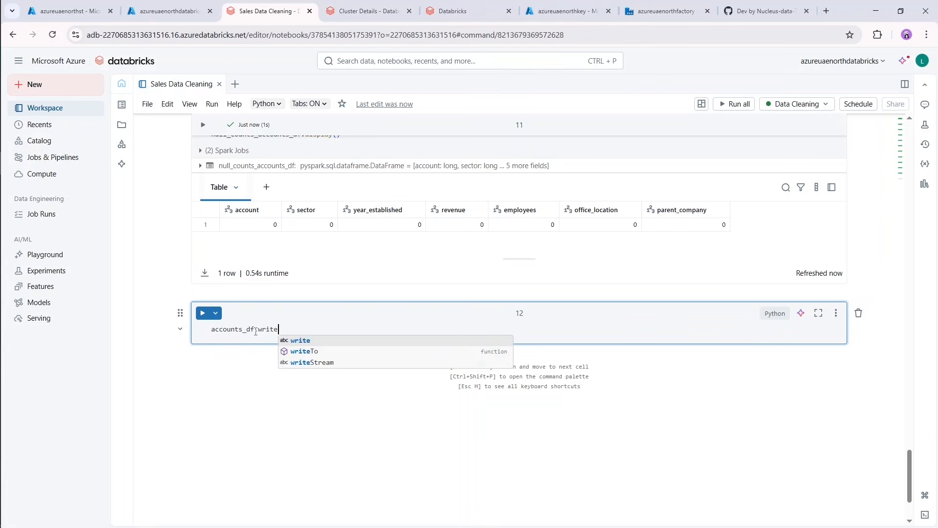
text(.option)
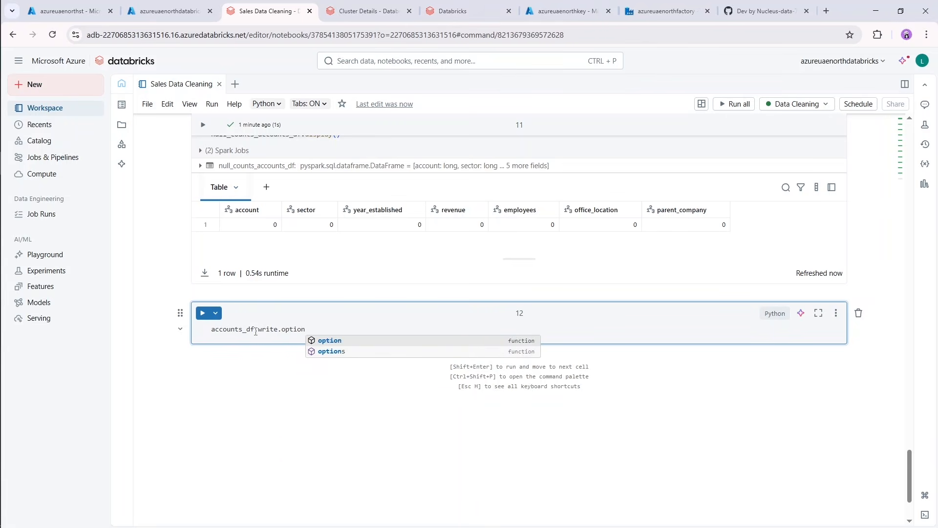
text(()
text("header)
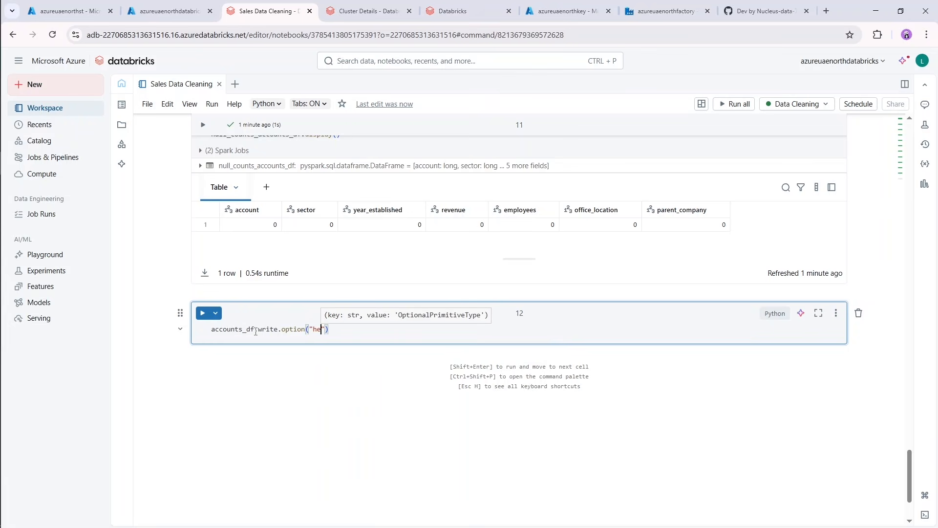
text(","tru)
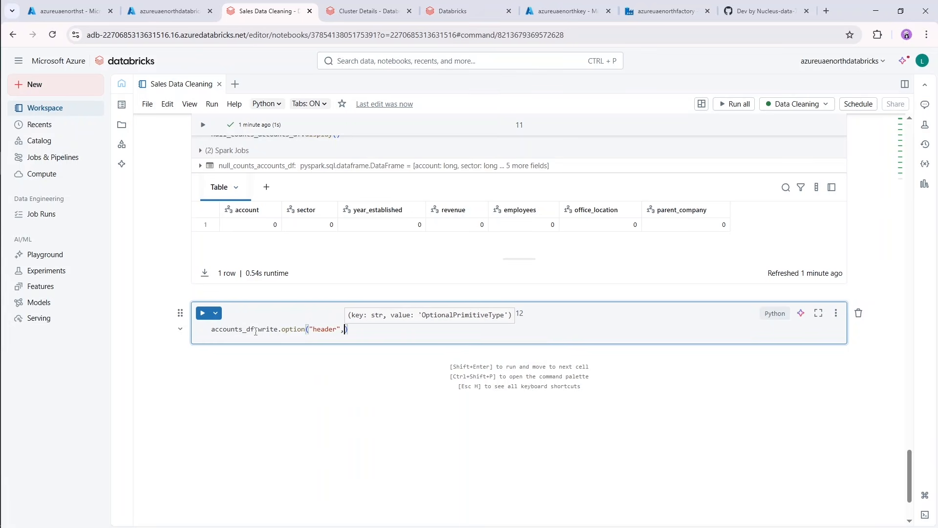
text(e").)
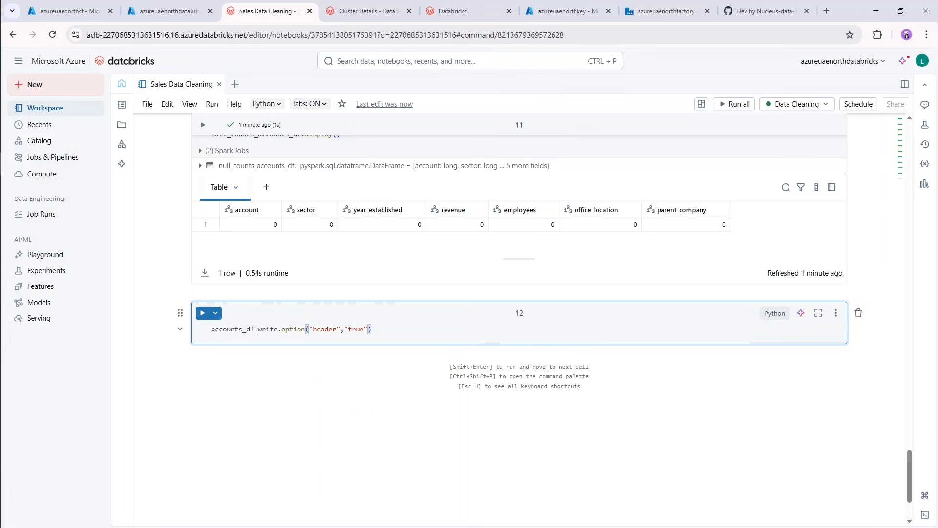
text(csv(")
Copy the path /mnt/raw-data/accounts.csv from the dbutils.fs.ls output into the csv() quotes of the accounts_df write statement.
scroll(255, 332, up, 15)
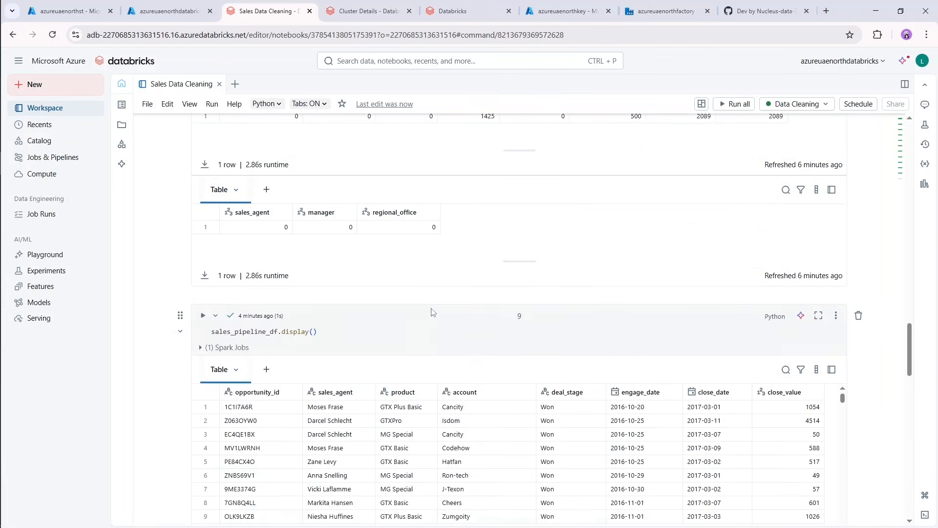
scroll(433, 312, up, 14)
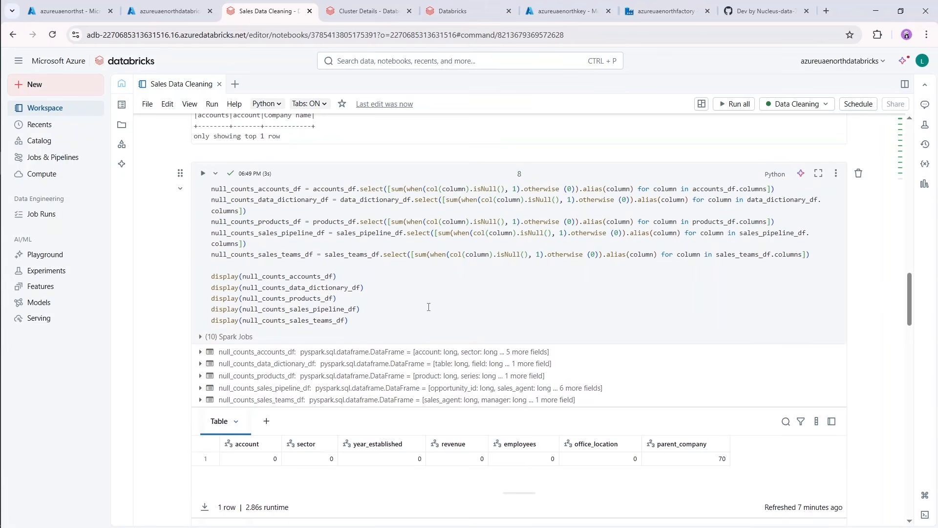
scroll(428, 307, up, 10)
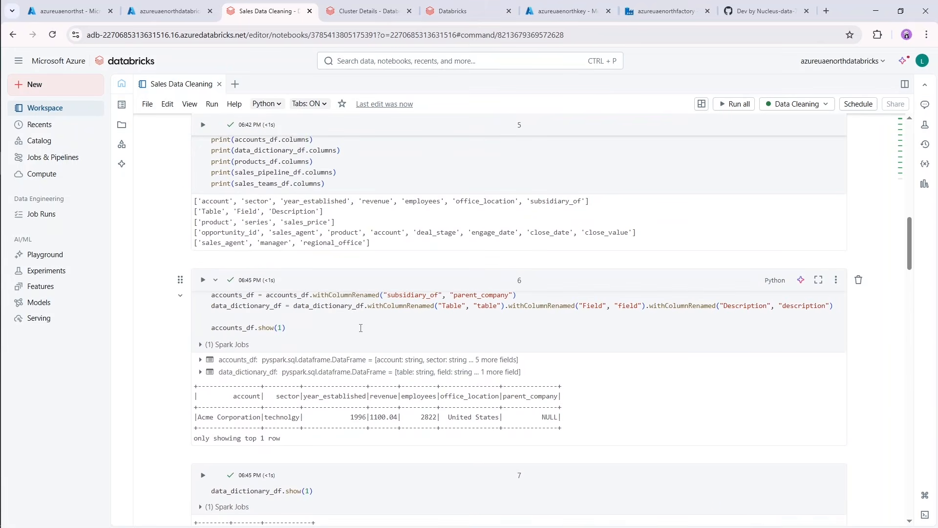
scroll(360, 328, up, 10)
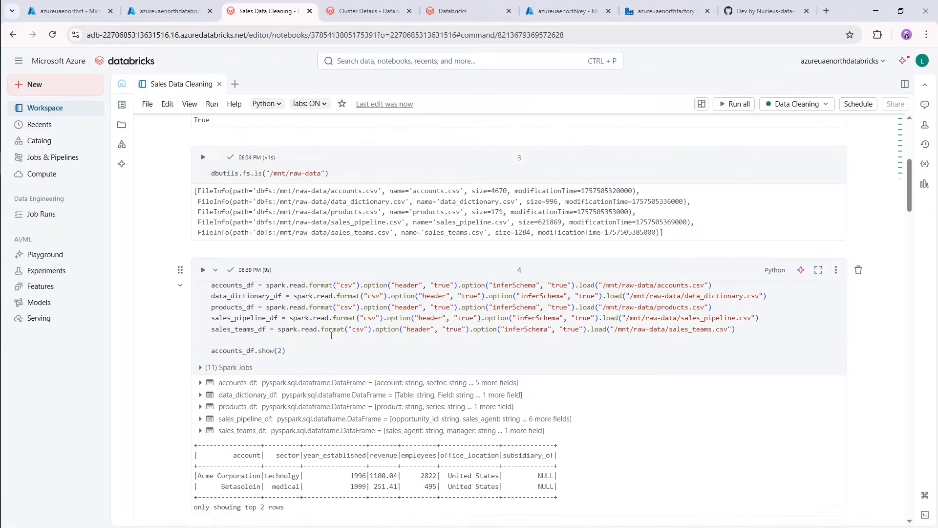
scroll(331, 336, up, 3)
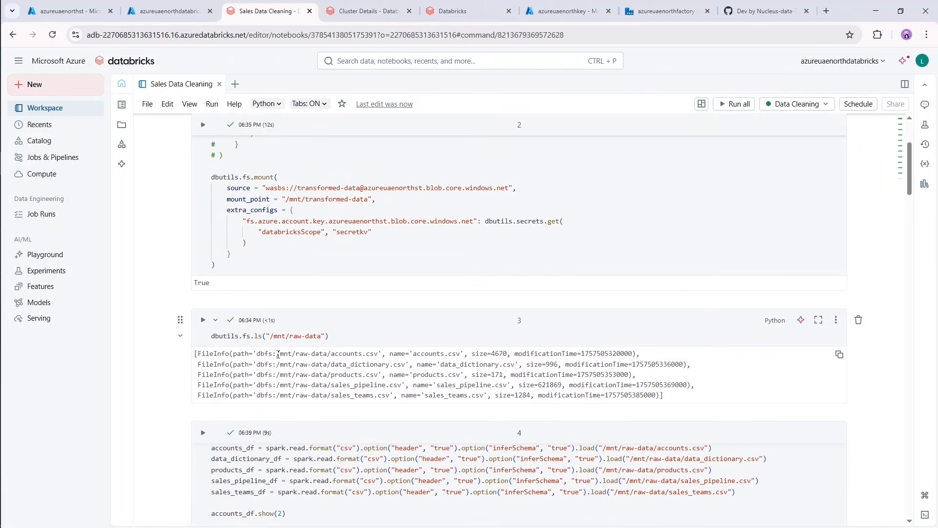
drag(278, 355, 380, 357)
key(ctrl+c)
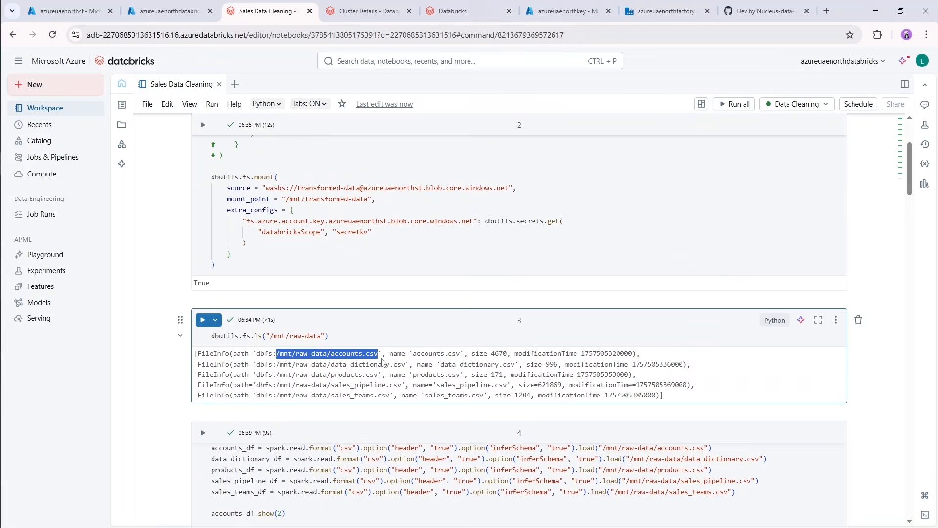
scroll(382, 362, down, 20)
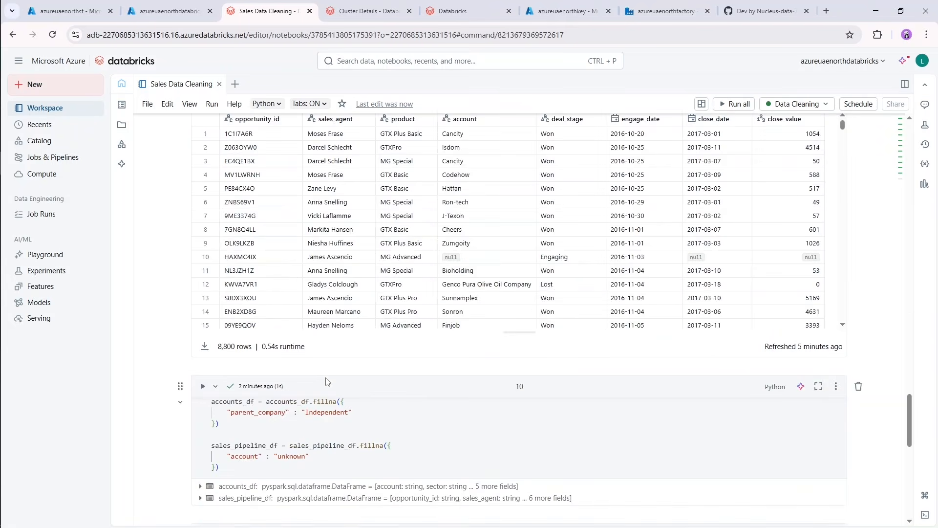
scroll(328, 381, down, 10)
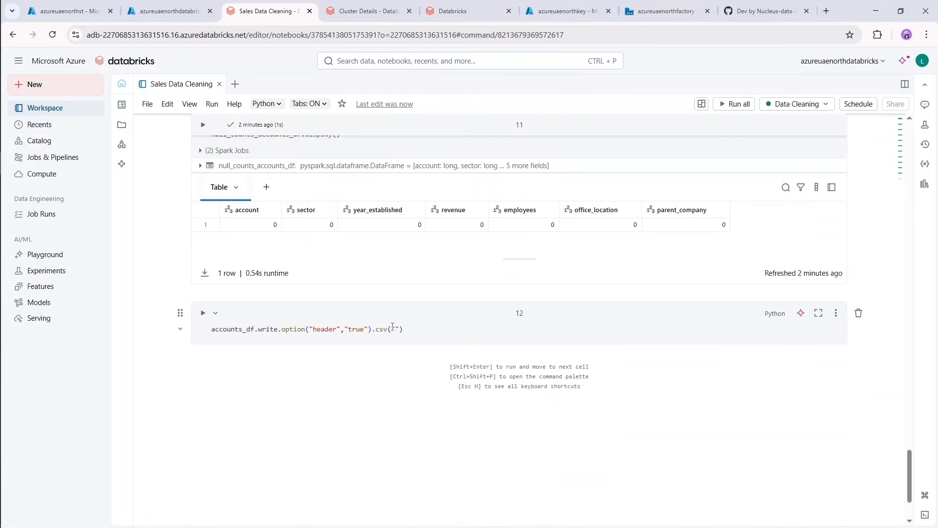
click(397, 330)
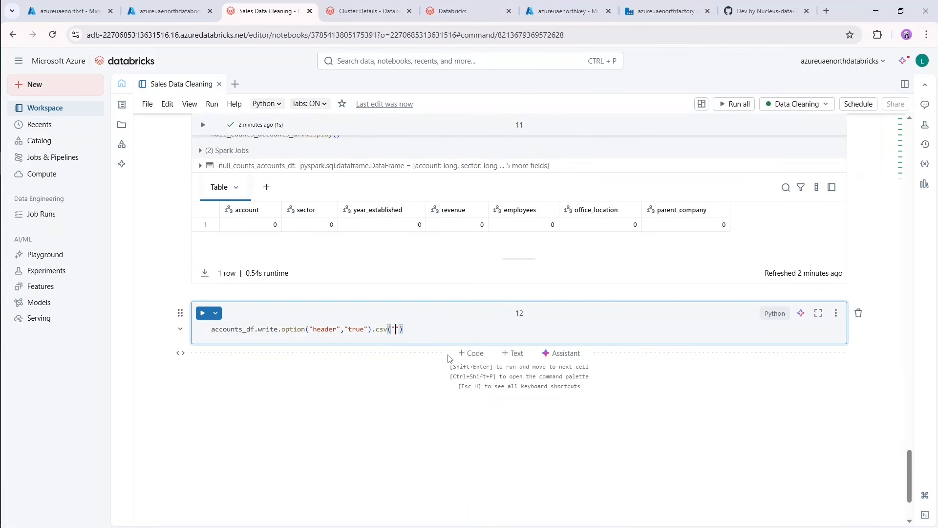
key(ctrl+v)
Change raw-data to transformed-data in the accounts_df write path and duplicate the statement on the line below.
double_click(416, 331)
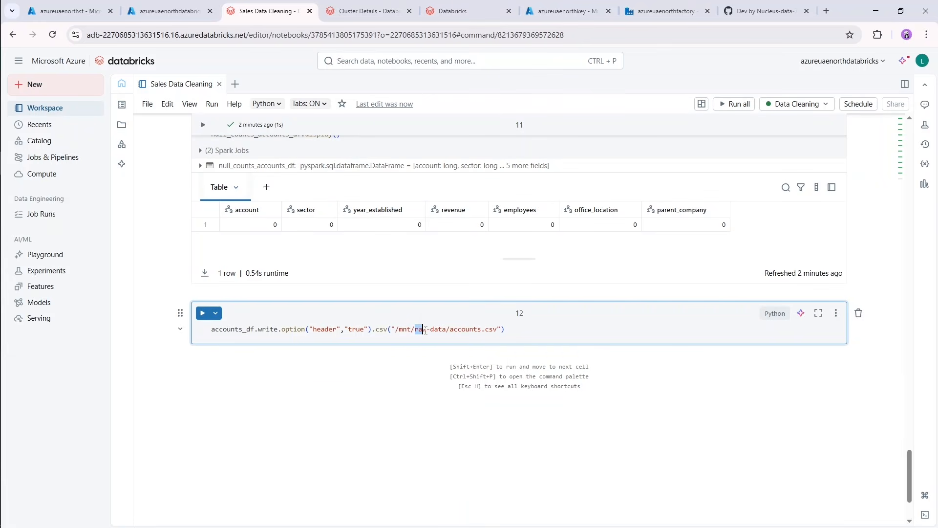
text(transformed)
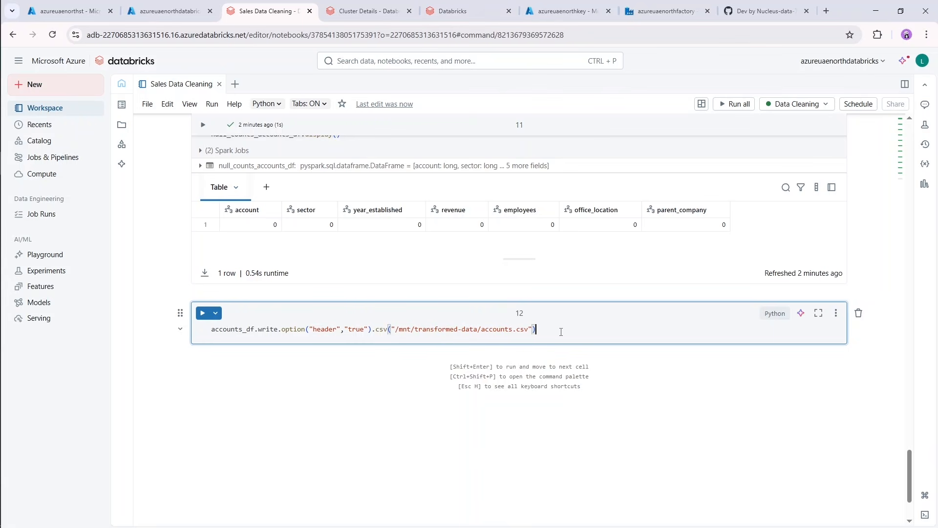
key(ctrl+a)
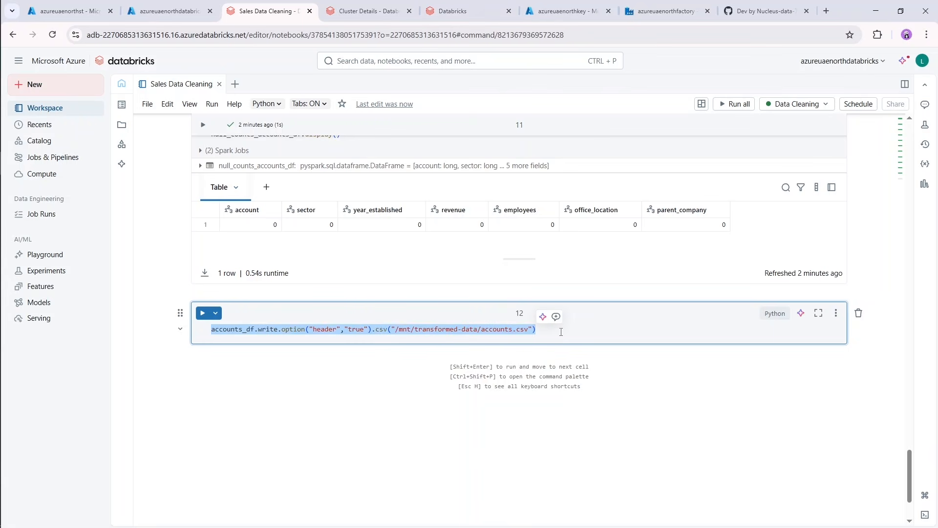
key(ctrl+c)
click(561, 332)
key(Return)
key(ctrl+v)
key(Return)
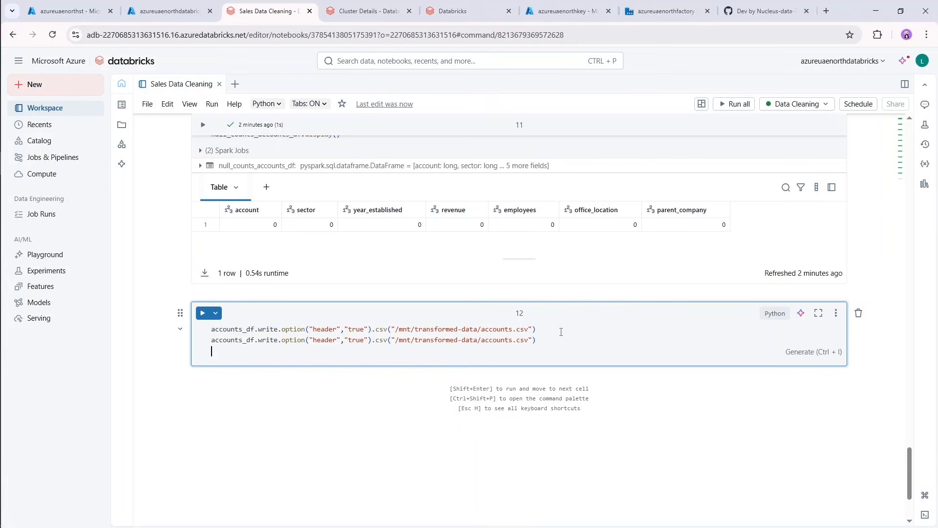
Run the cell while adding more copies of the accounts_df write statement, until it holds five lines.
key(ctrl+v)
key(ctrl+Return)
key(Return)
key(ctrl+v)
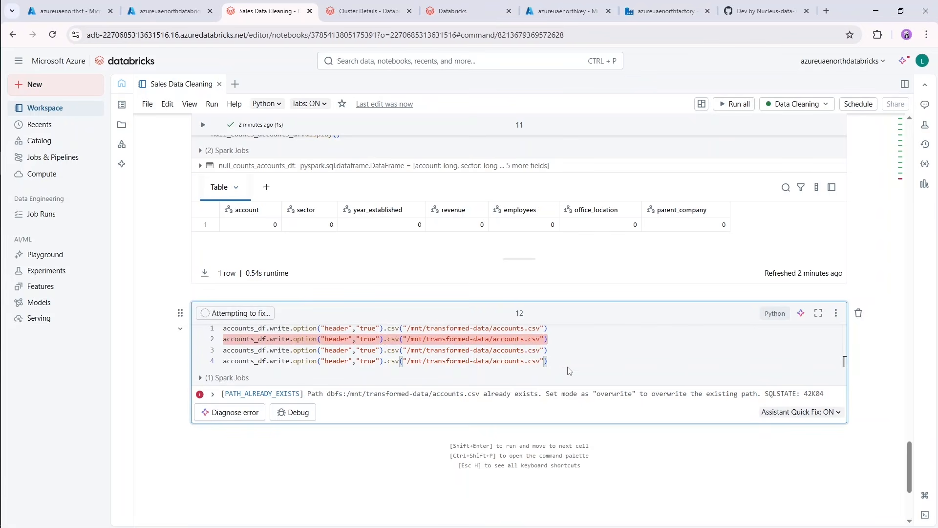
key(ctrl+v)
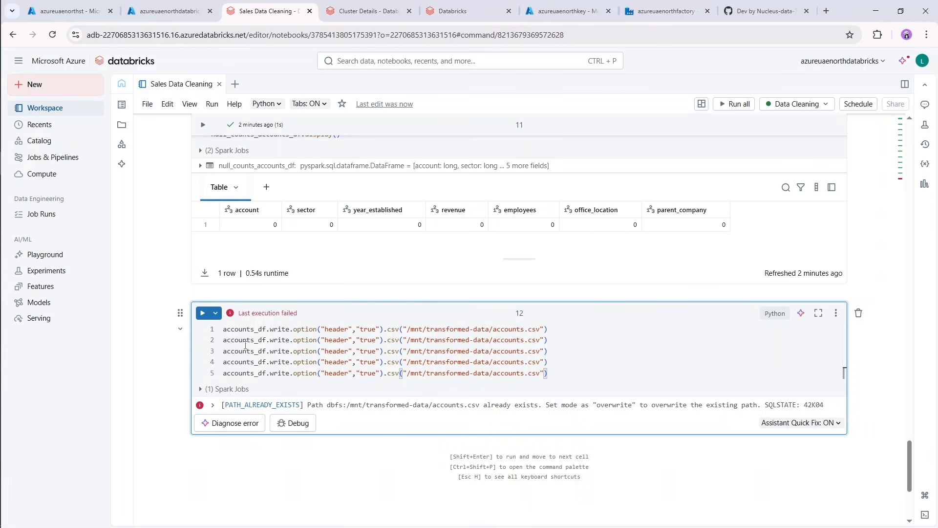
On line 2, replace accounts with data_dictionary in both the DataFrame name and the CSV file name.
drag(255, 341, 224, 342)
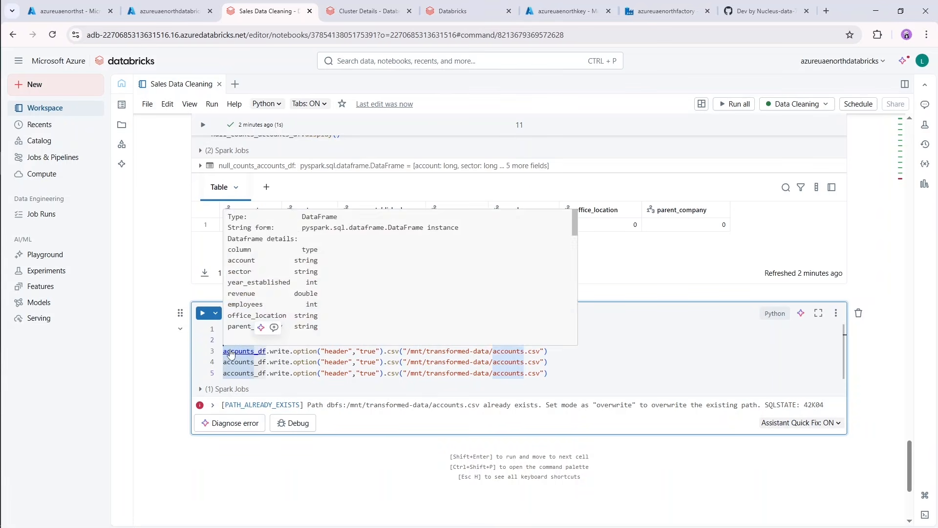
key(ctrl+d)
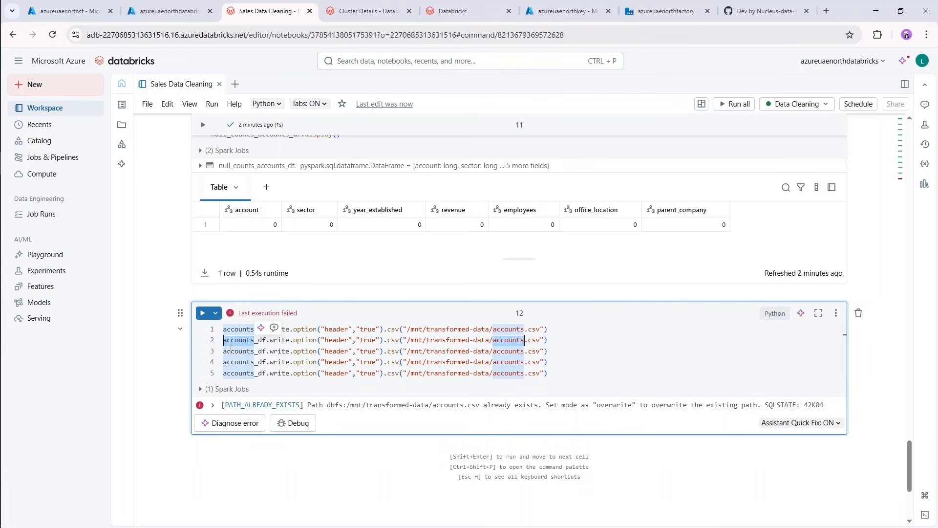
text(data)
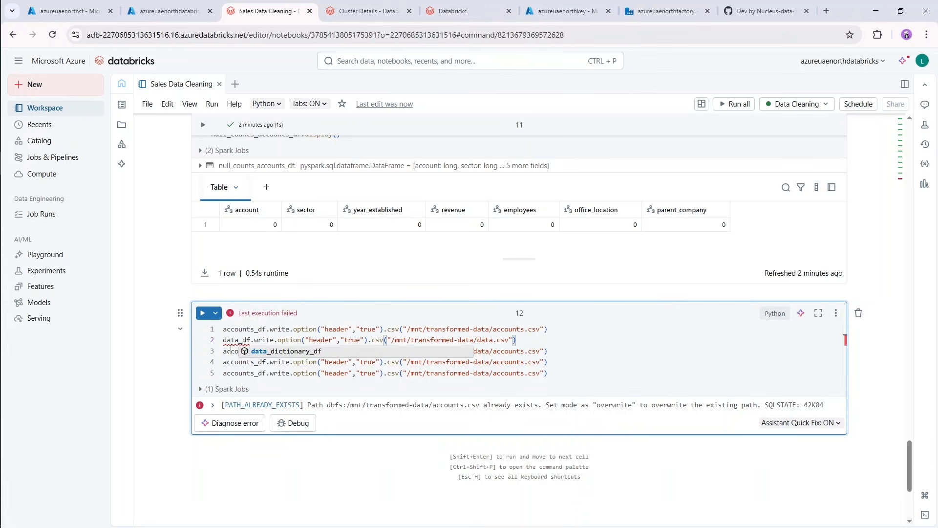
text(_dictiona)
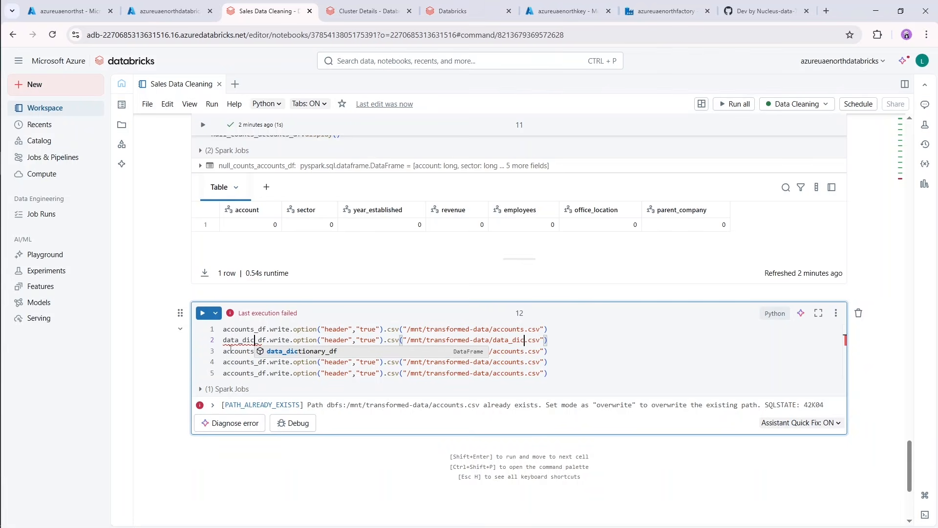
text(ry)
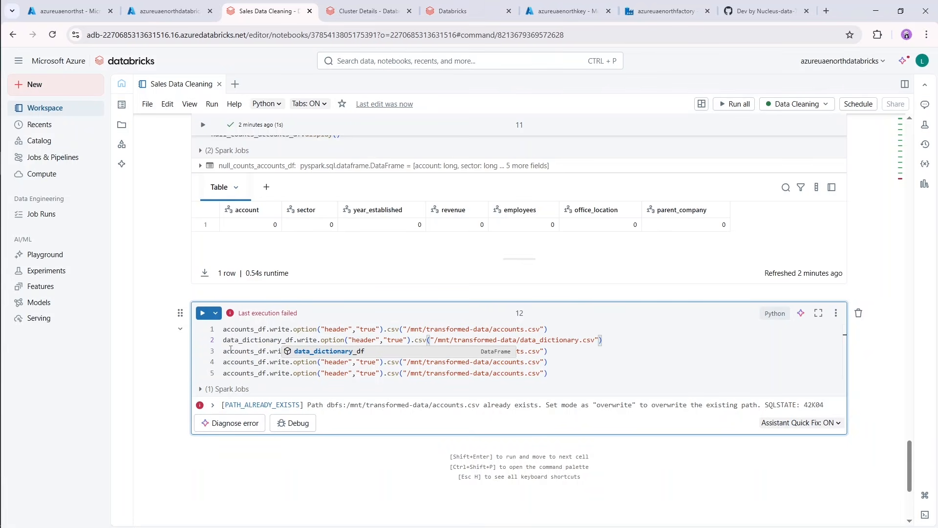
On line 3, replace accounts with products in both the DataFrame name and the CSV file name.
click(236, 350)
drag(251, 352, 226, 353)
click(248, 354)
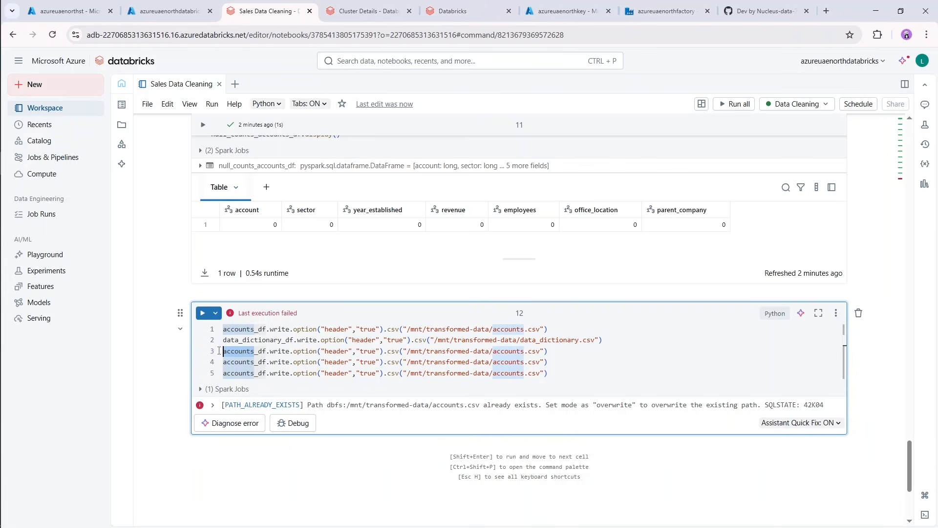
key(ctrl+d)
text(produc)
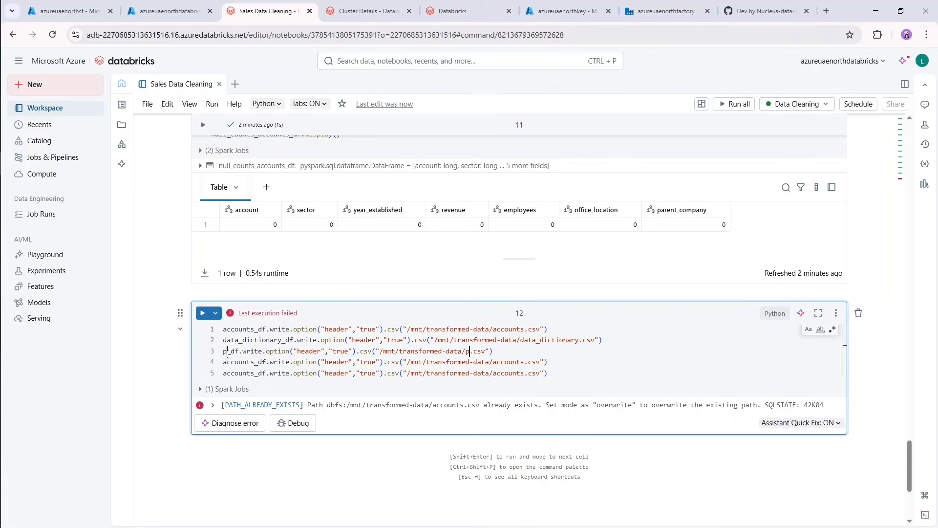
text(ts)
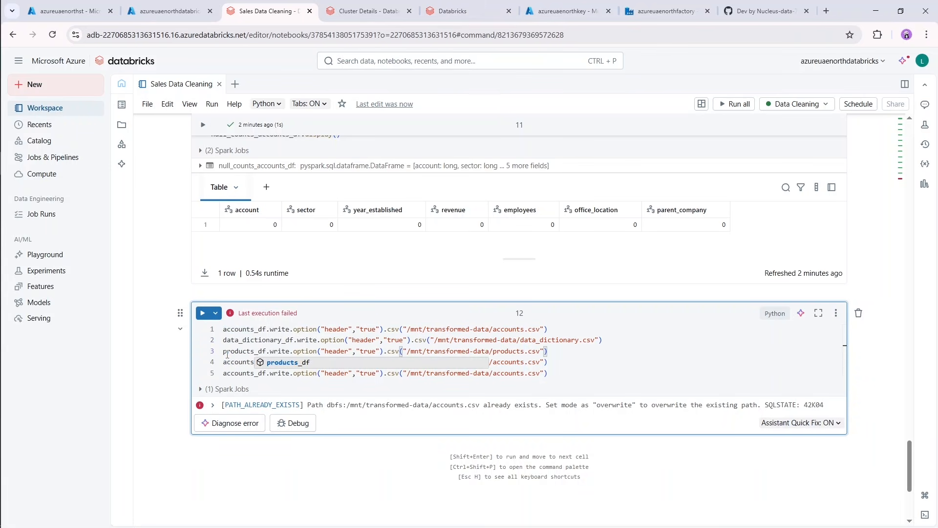
key(Escape)
On line 4, replace accounts with sales_pipeline in both the DataFrame name and the CSV file name.
key(Down)
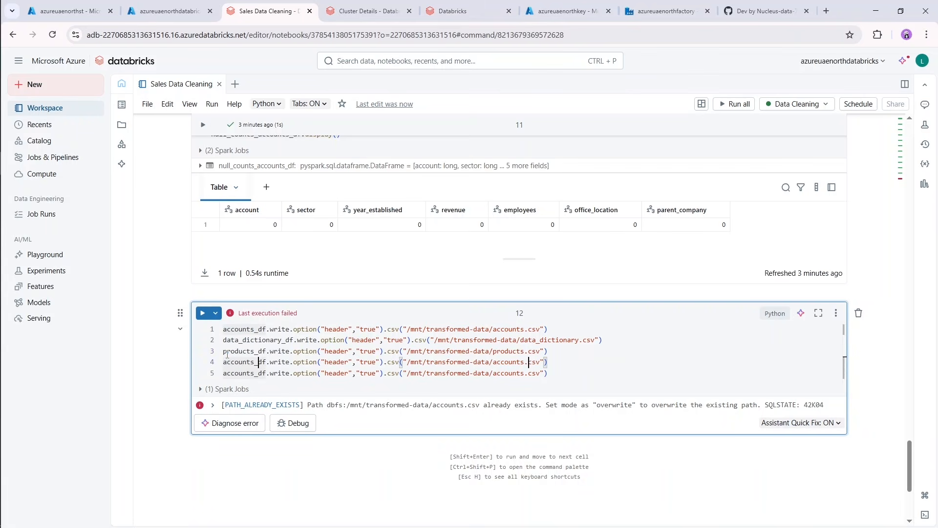
key(shift+Home)
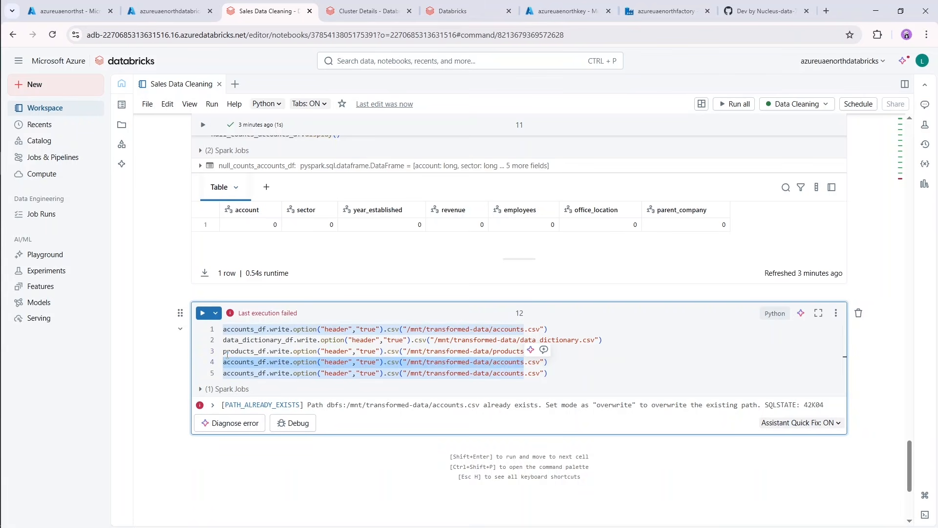
key(Left)
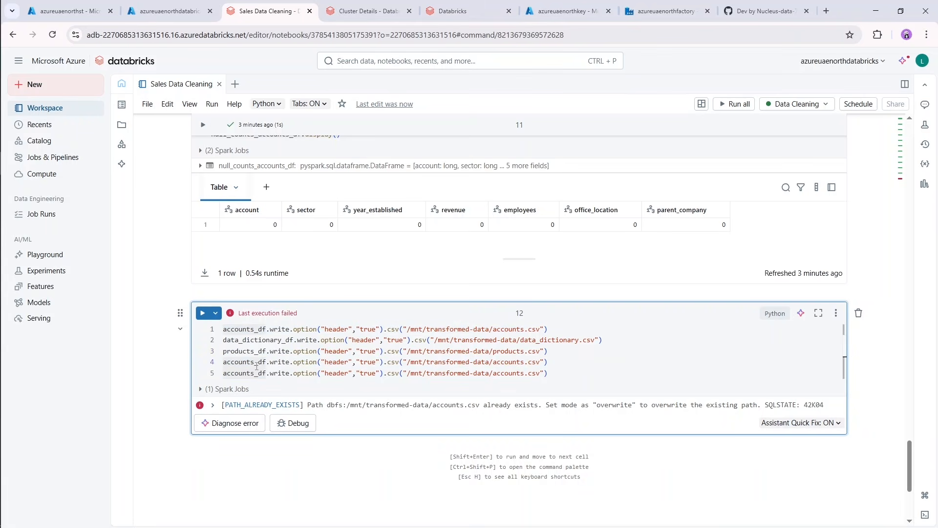
shift+click(255, 362)
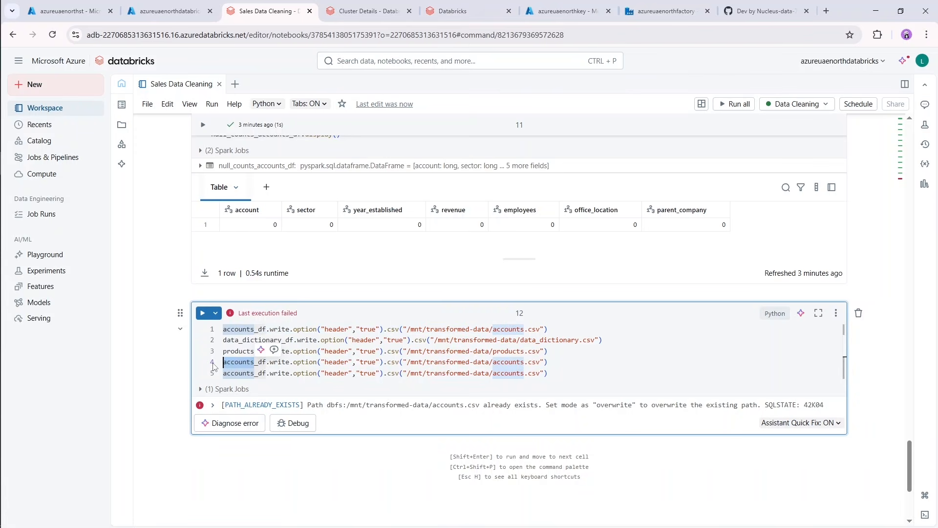
key(ctrl+d)
text(sales_pip)
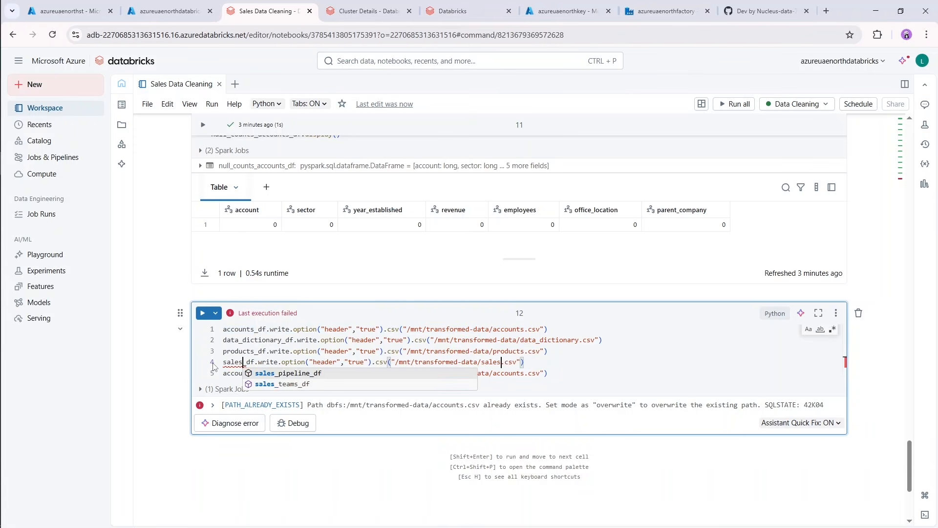
text(eline)
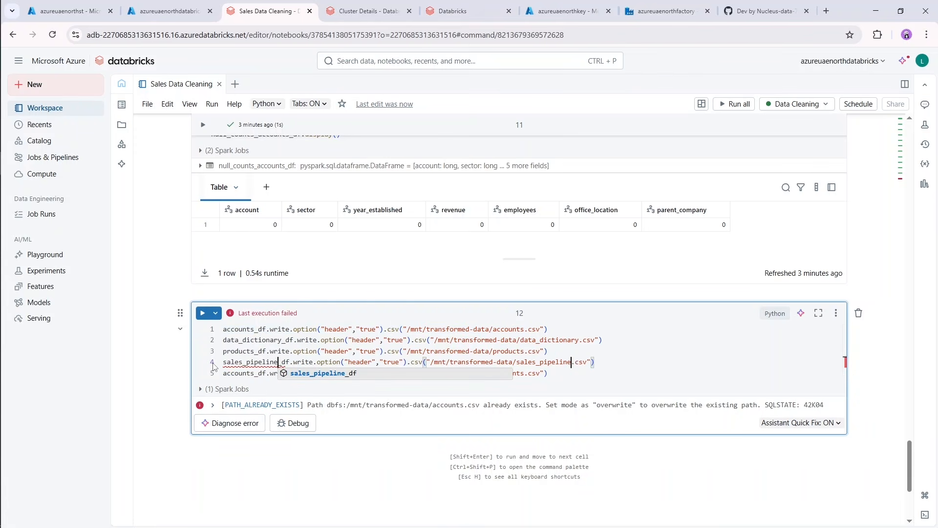
Change the DataFrame name on line 5 to sales_teams_df.
click(225, 373)
drag(255, 373, 221, 375)
text(sales_t)
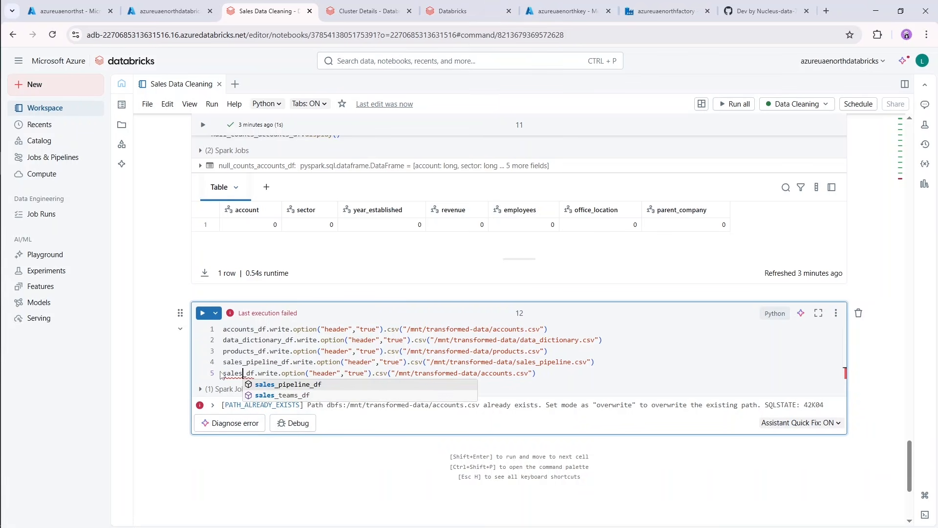
text(eams)
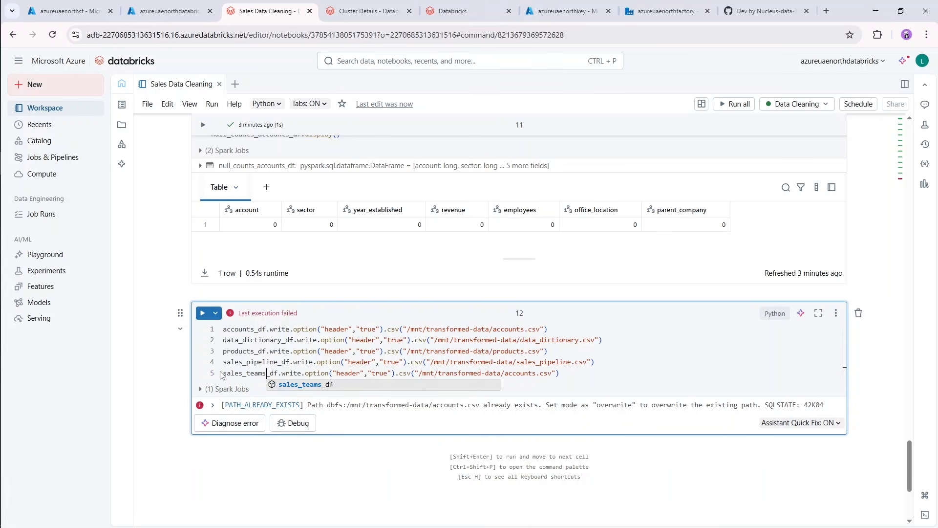
click(278, 362)
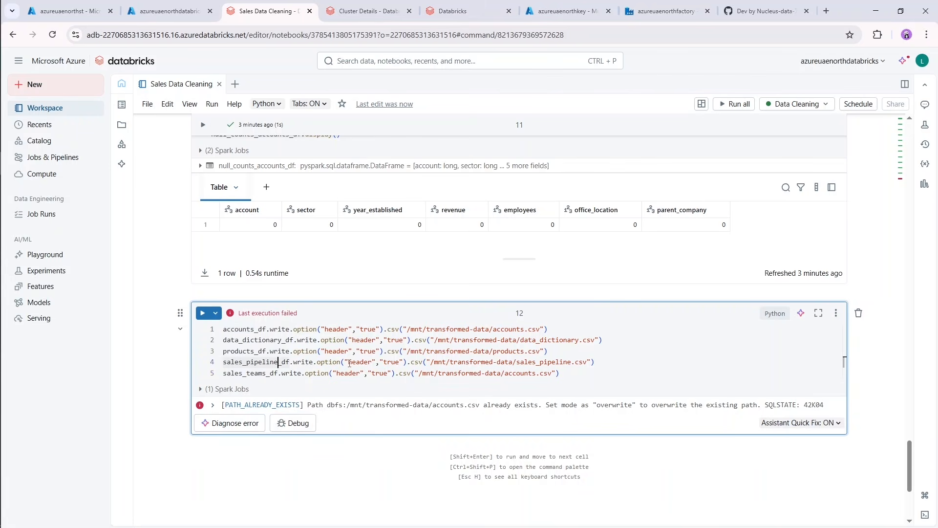
Change the output file name on line 5 to sales_teams.csv.
drag(505, 375, 538, 375)
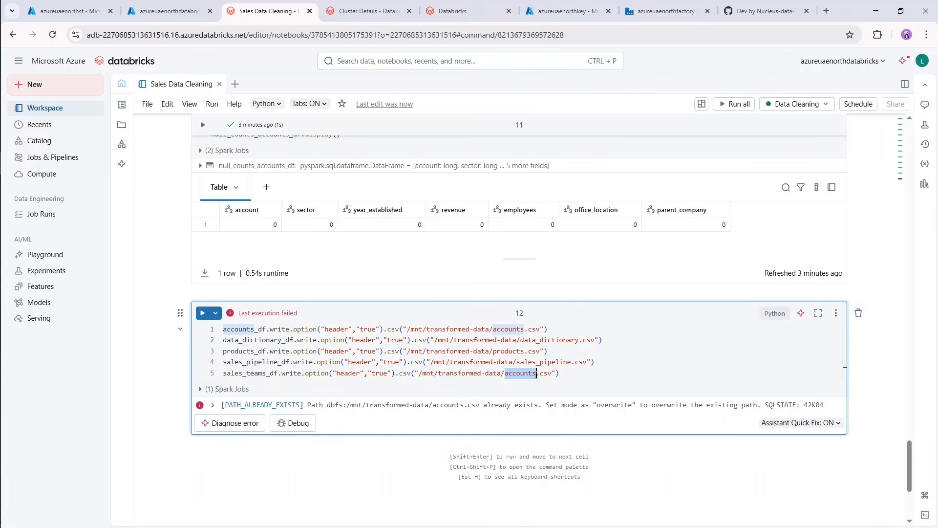
text(sales_t)
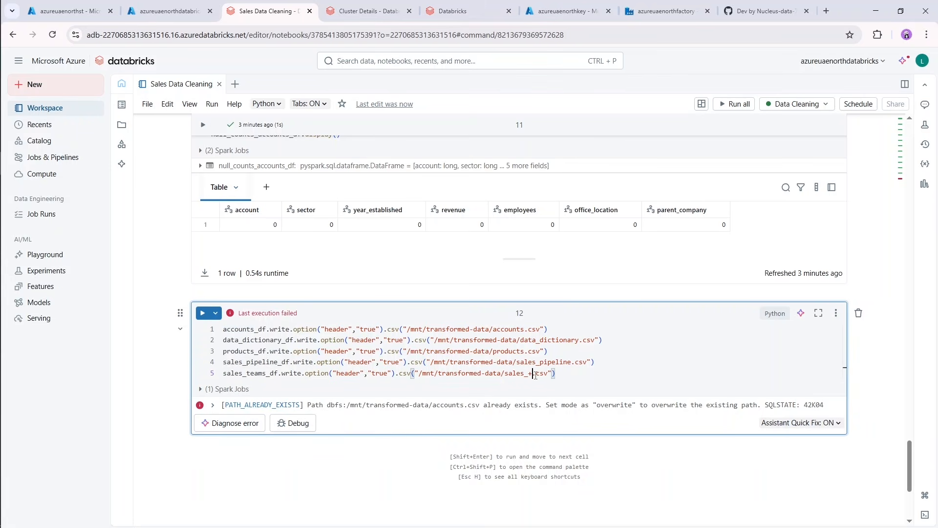
text(EAMS)
key(BackSpace)
key(BackSpace)
key(BackSpace)
key(BackSpace)
key(BackSpace)
text(teams)
key(End)
drag(505, 374, 548, 373)
click(575, 374)
Comment out the accounts_df write statement on line 1 and run the cell to write the other four DataFrames.
click(558, 330)
key(ctrl+slash)
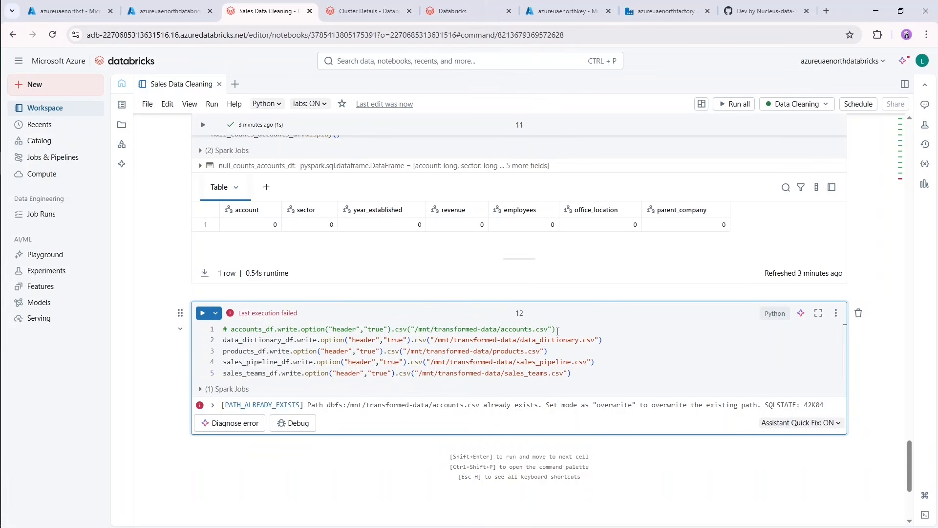
key(Down)
key(Down)
key(Down)
key(Down)
key(shift+Return)
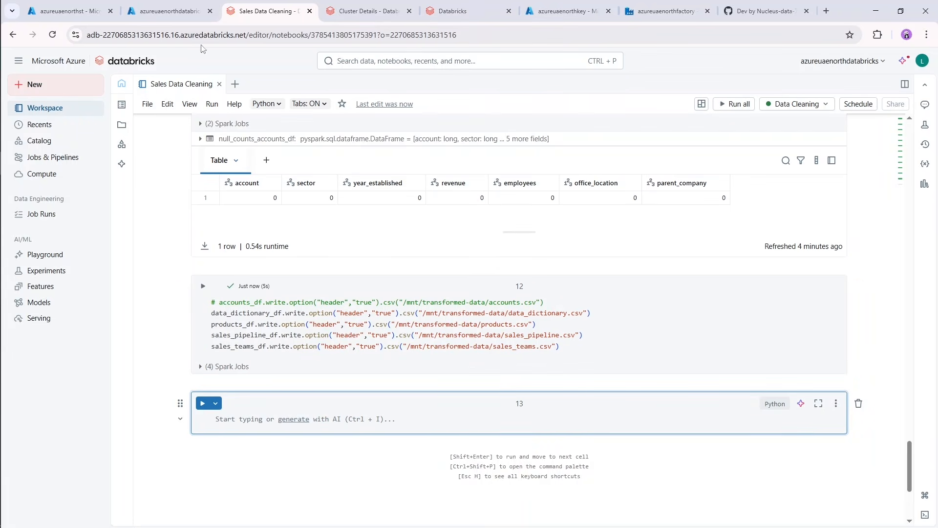
Switch to the azureuaenorthst storage account in the Azure portal and examine the accounts.csv folder in the transformed-data container.
click(63, 12)
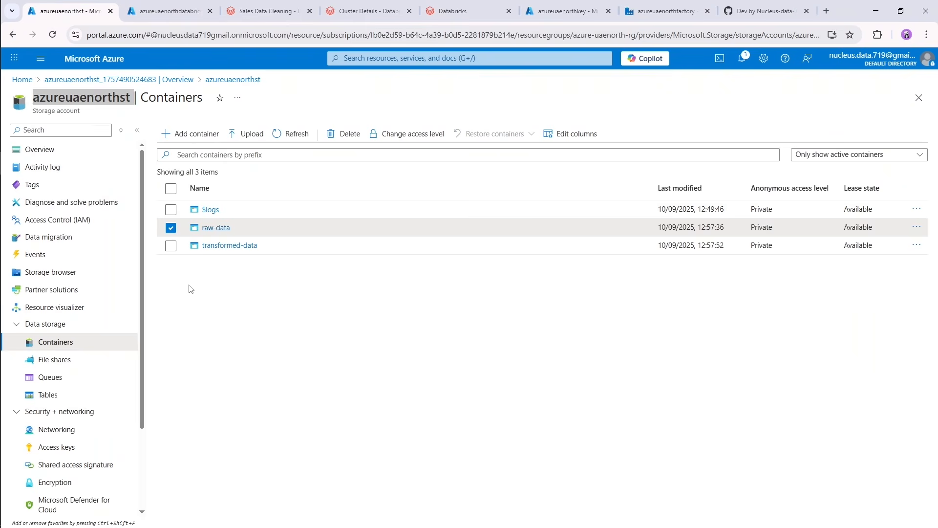
click(221, 245)
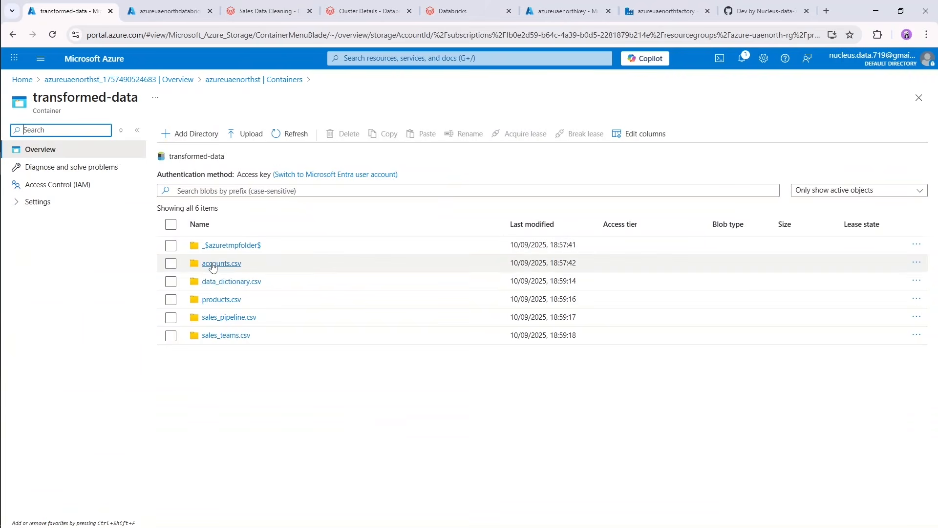
click(216, 264)
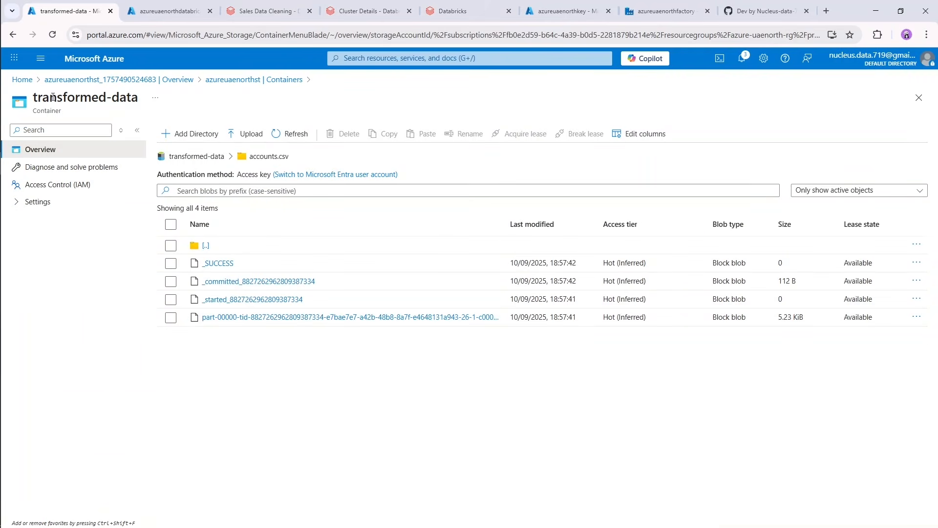
click(239, 80)
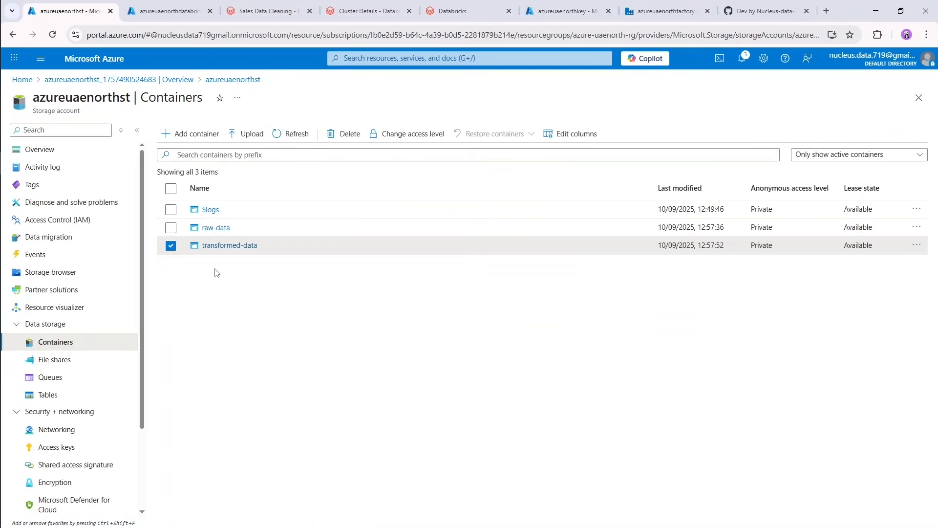
Examine the data_dictionary.csv and products.csv folders in the transformed-data container, and return to the Sales Data Cleaning notebook in Databricks.
click(218, 246)
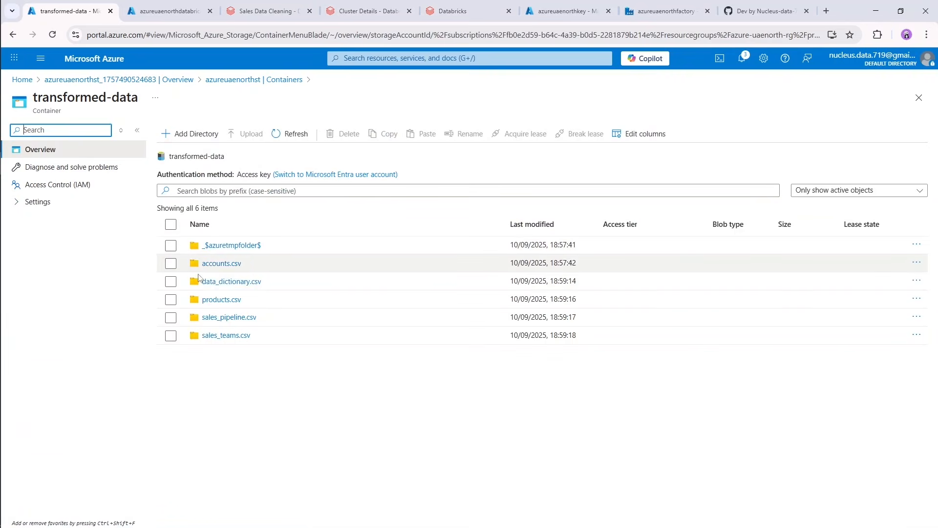
click(226, 284)
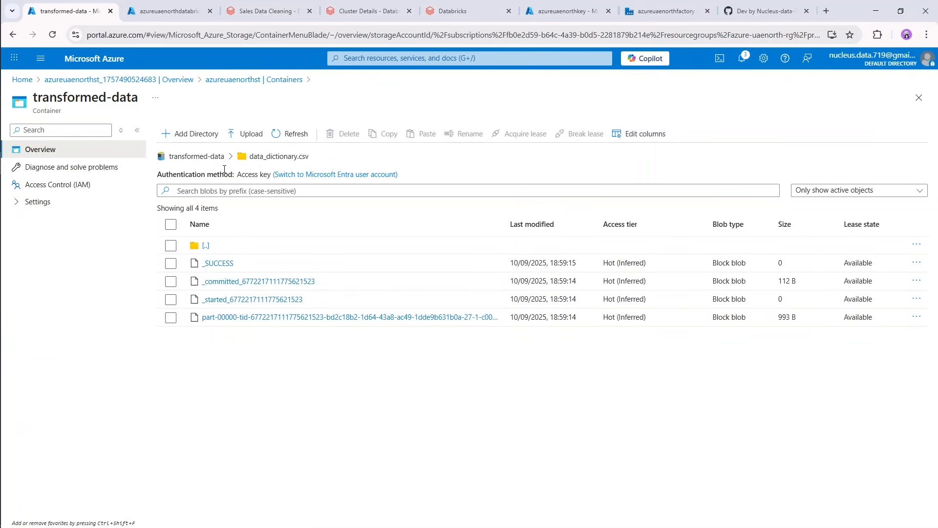
click(196, 158)
click(217, 299)
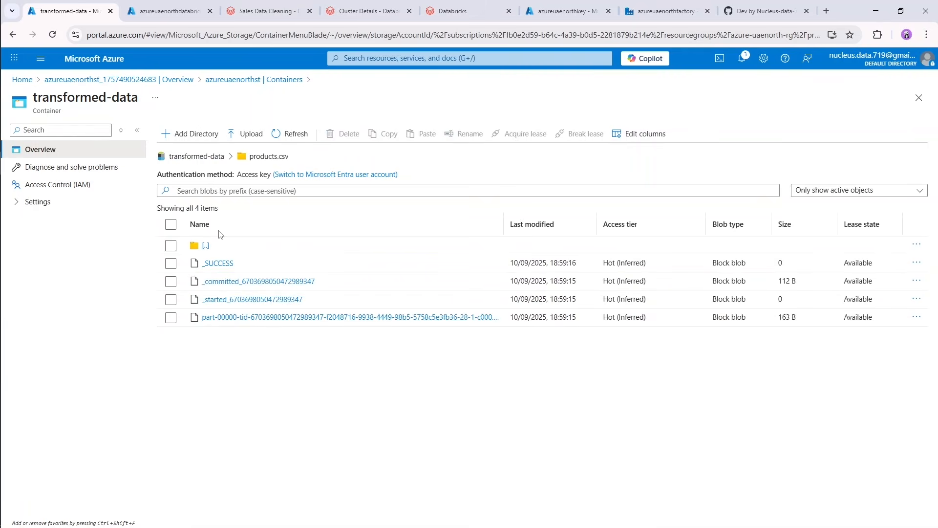
click(195, 157)
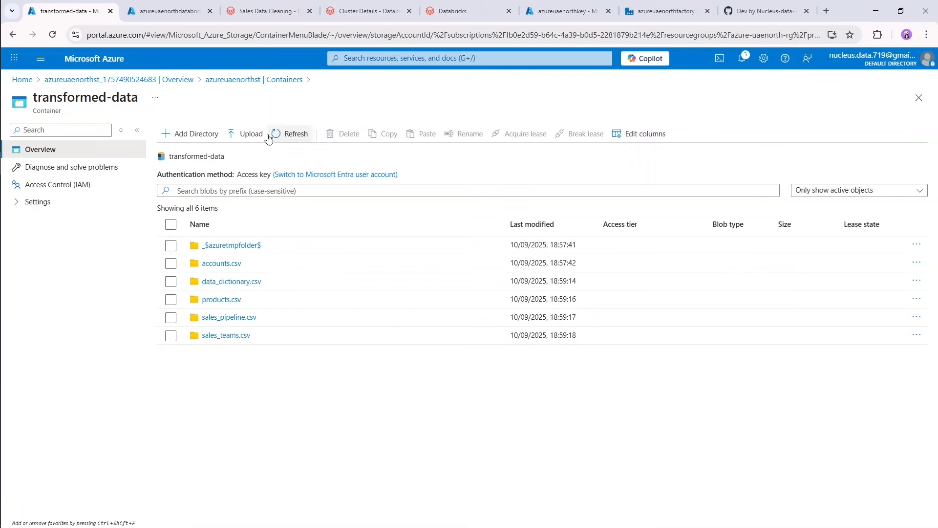
click(199, 6)
click(267, 11)
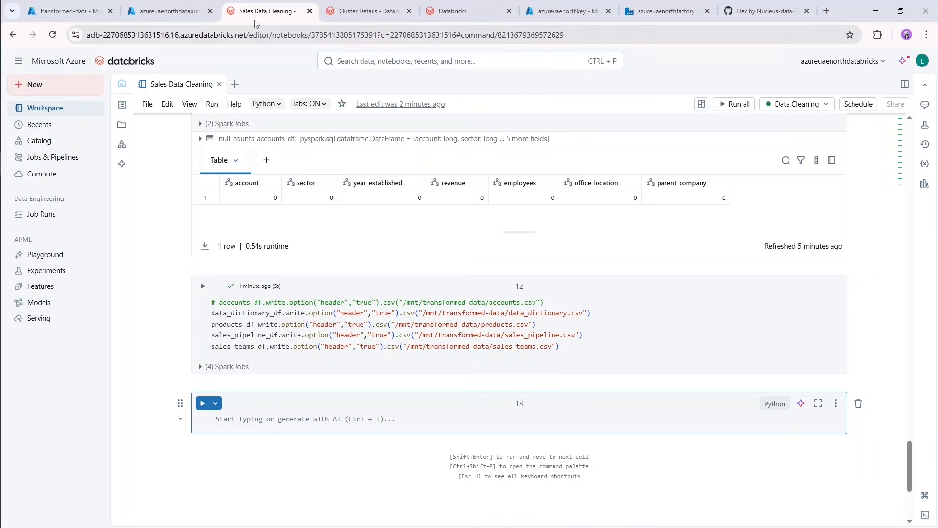
Close the Cluster Details and spare Databricks browser tabs, and return to the Sales Data Cleaning notebook.
click(366, 11)
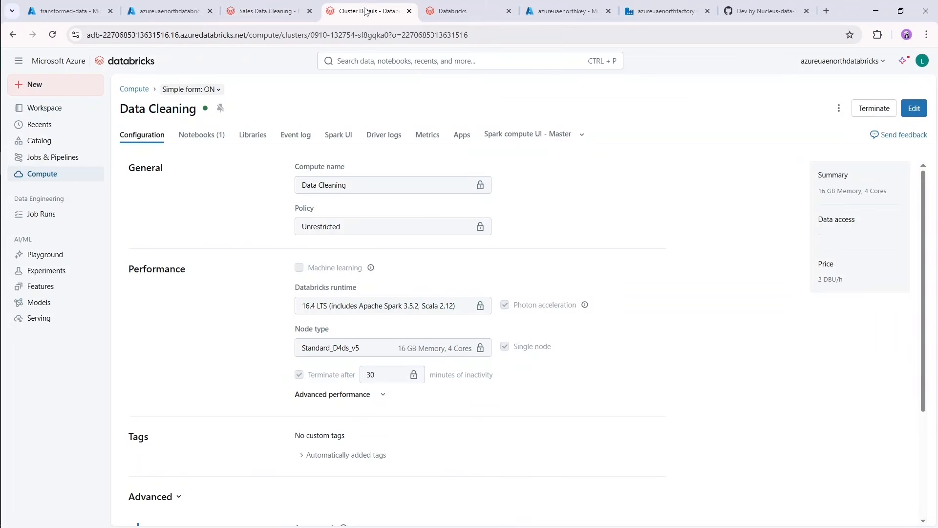
middle_click(366, 11)
middle_click(366, 11)
click(266, 11)
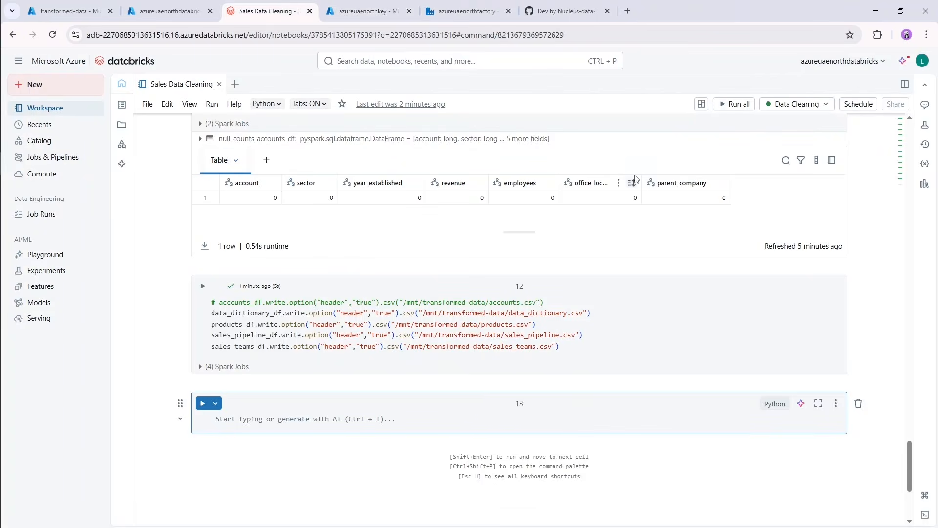
Terminate the Data Cleaning compute resource attached to the notebook.
click(802, 104)
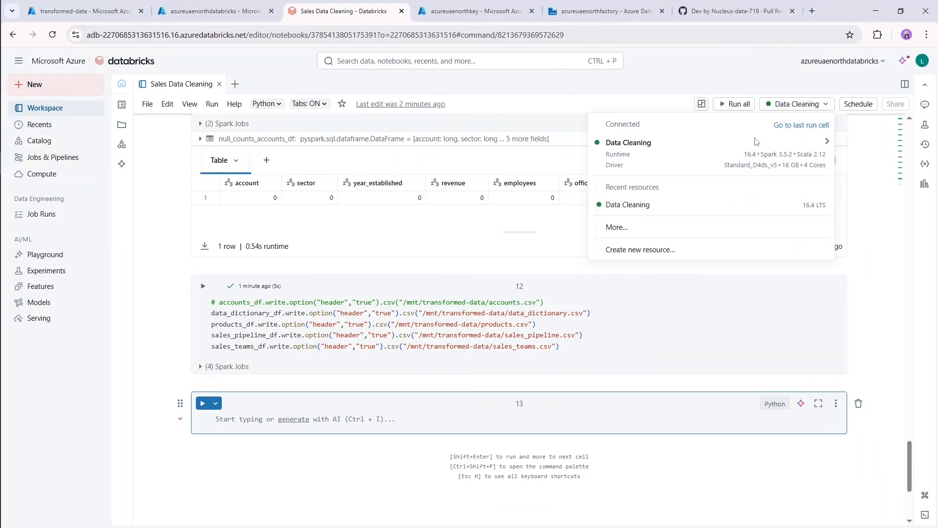
mouse_move(661, 154)
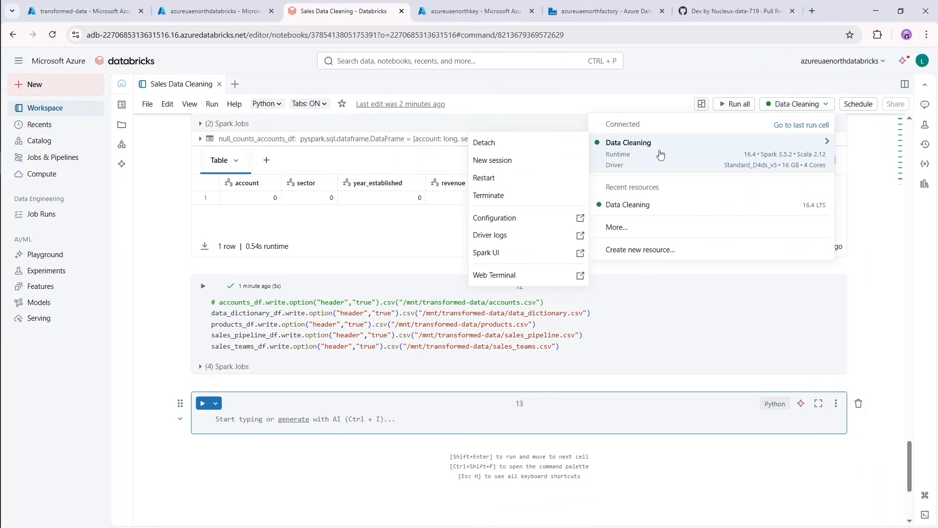
click(494, 199)
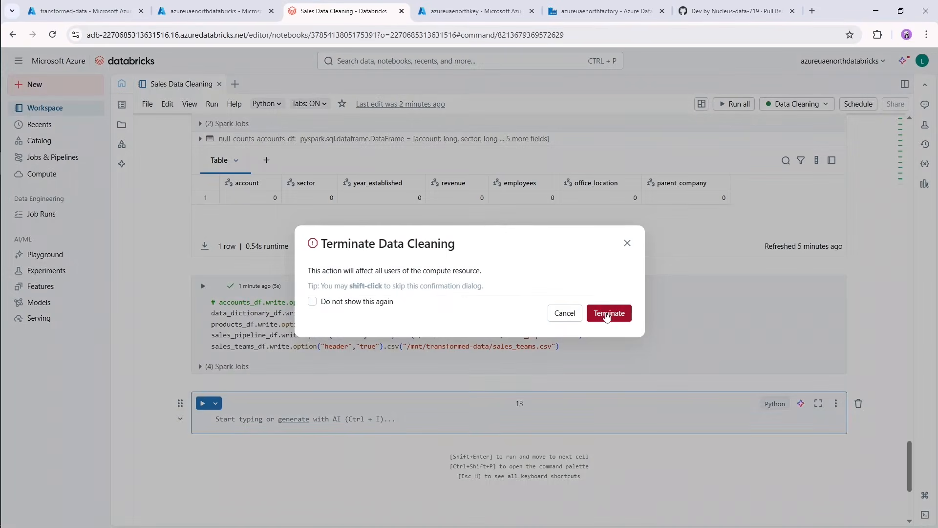
click(608, 314)
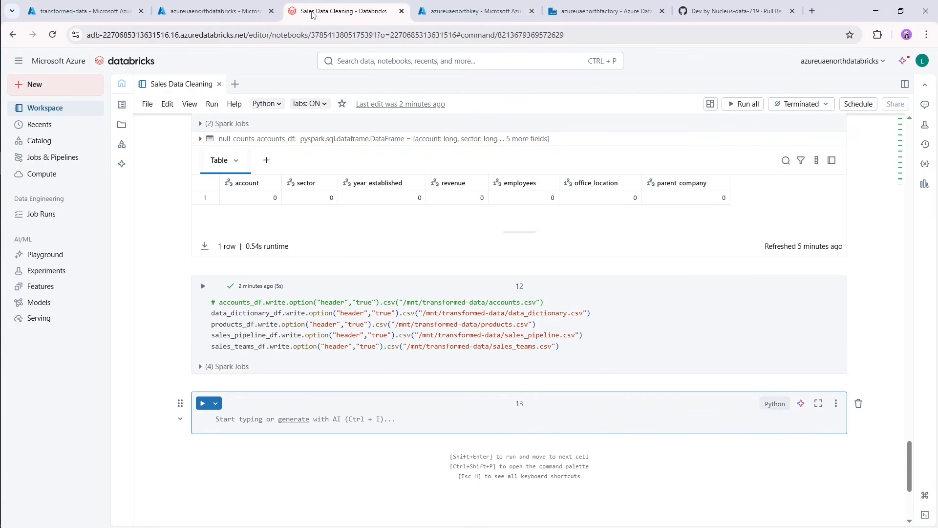
Switch to the Azure portal, find the Azure Synapse Analytics service and start creating a new Synapse workspace.
click(205, 16)
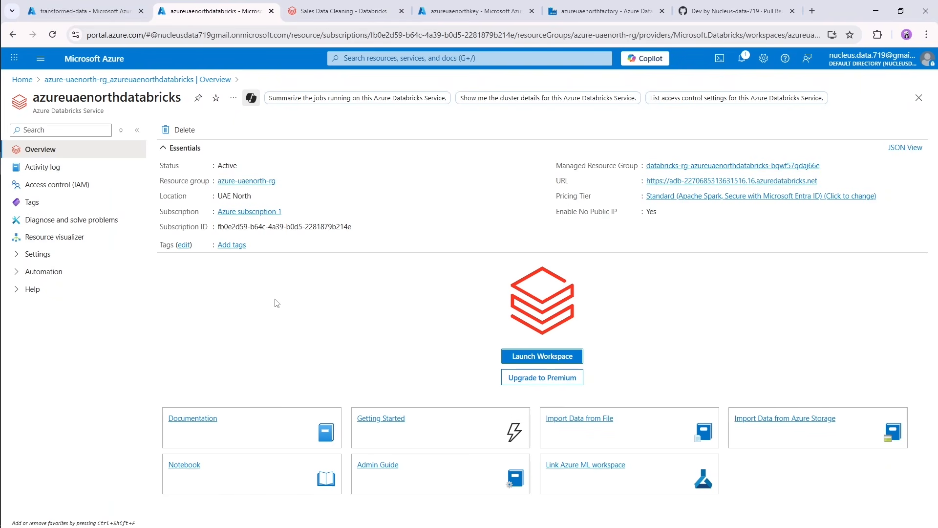
click(437, 58)
text(s)
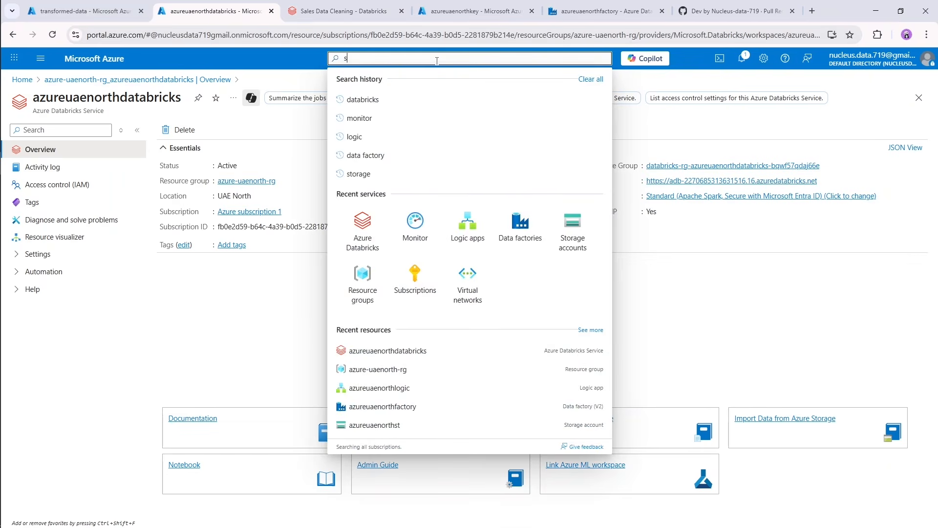
text(yanpse)
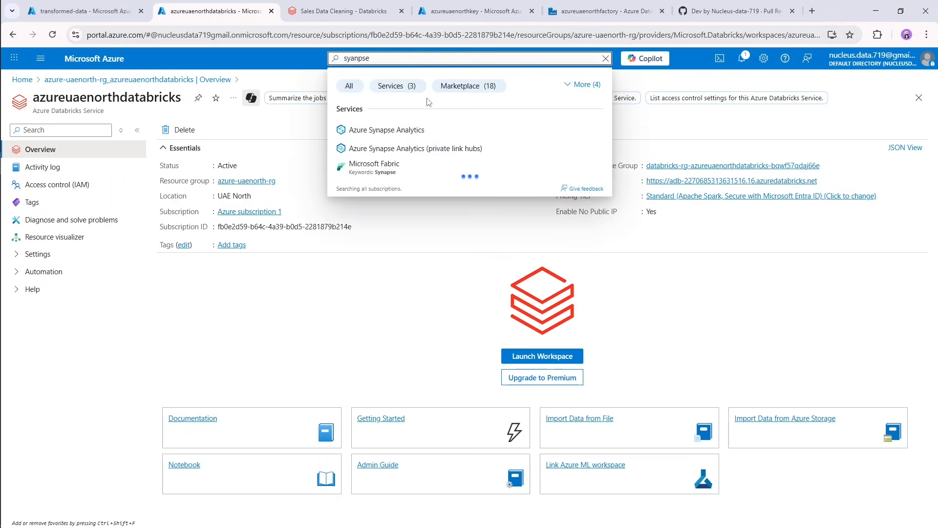
click(410, 131)
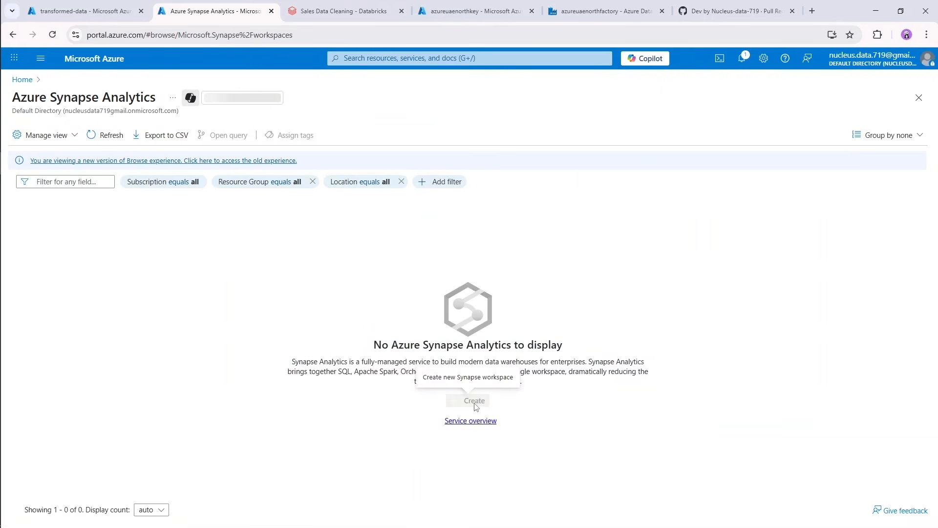
click(449, 406)
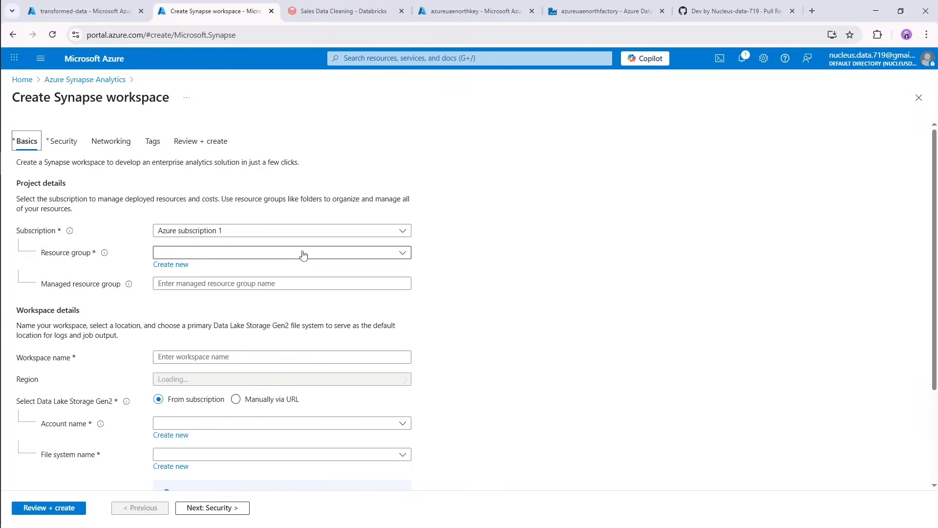
Assign the Synapse workspace to the azure-uaenorth-rg resource group and name it azureuaenorthsynapse.
click(314, 255)
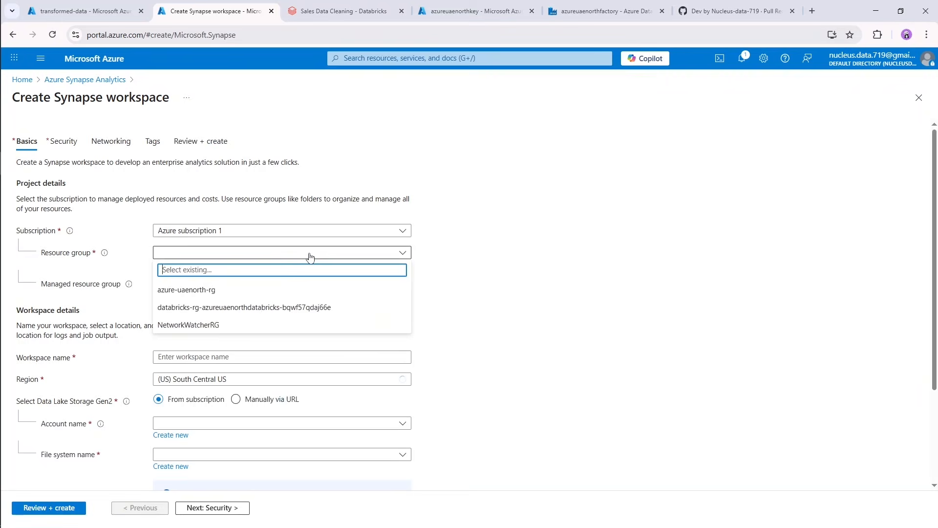
click(225, 293)
click(233, 357)
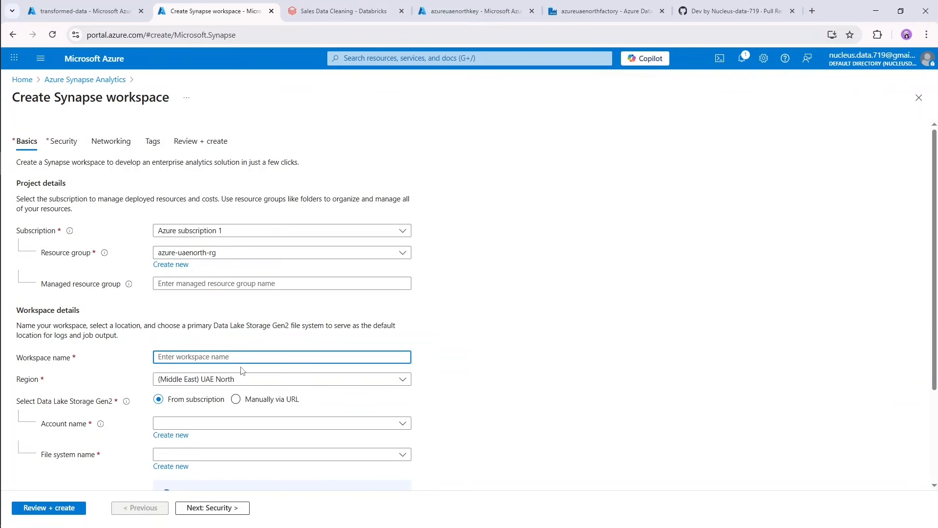
text(azureuaenorth)
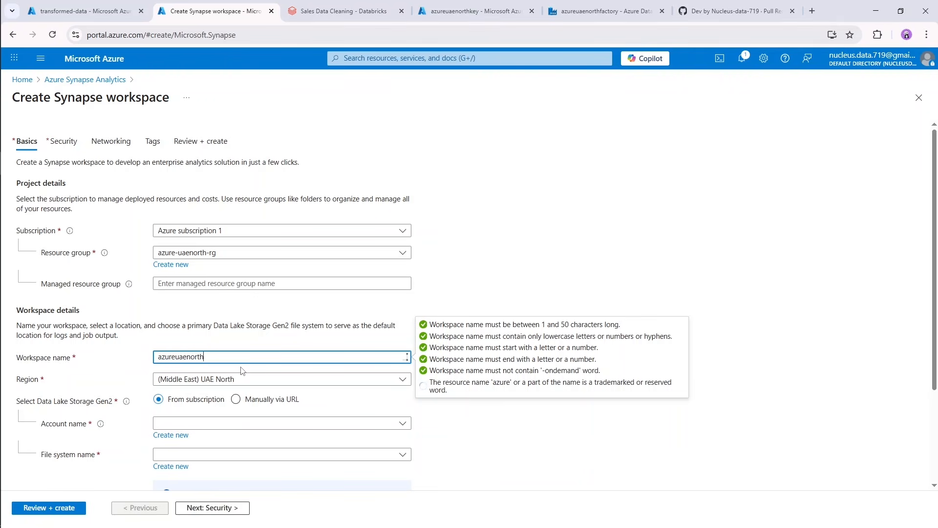
text(synapos)
click(275, 320)
Select azureuaenorthst as the workspace's Data Lake Storage Gen2 account and transformed-data as its file system.
scroll(295, 349, down, 2)
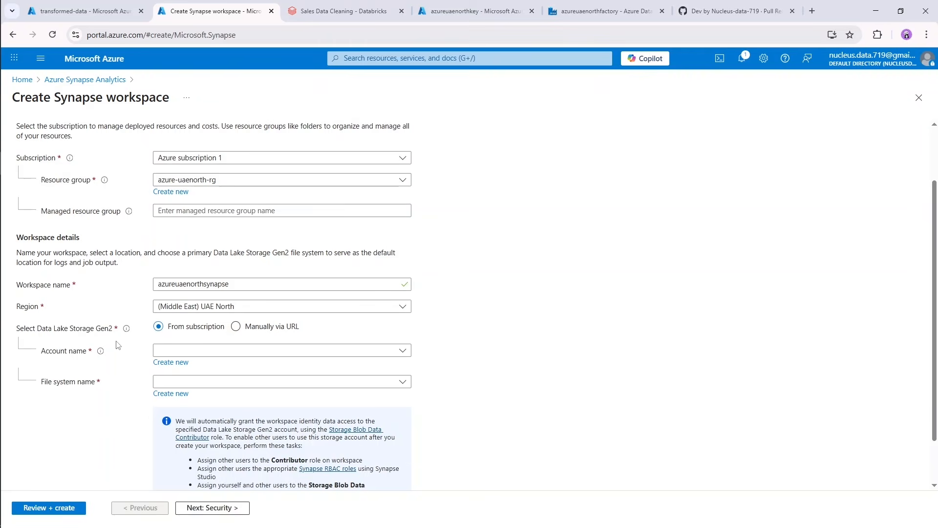
scroll(118, 345, down, 1)
click(220, 294)
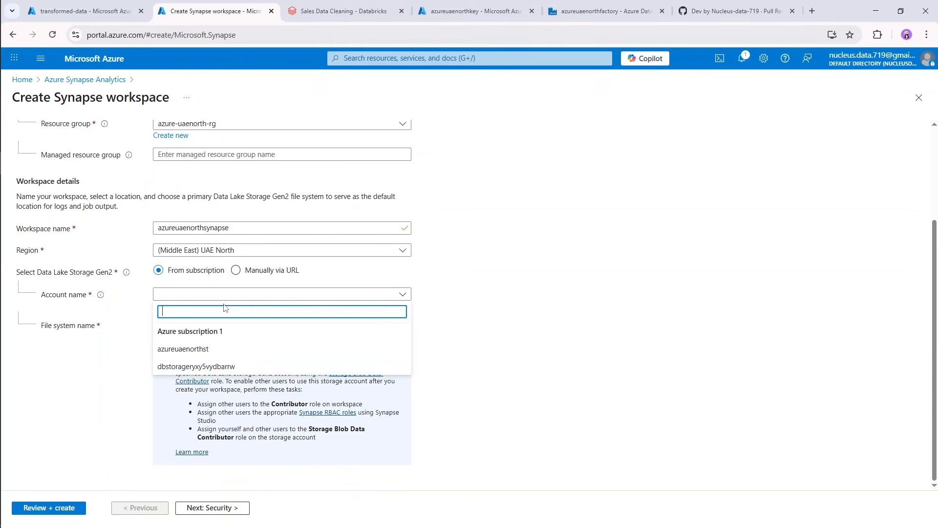
click(215, 349)
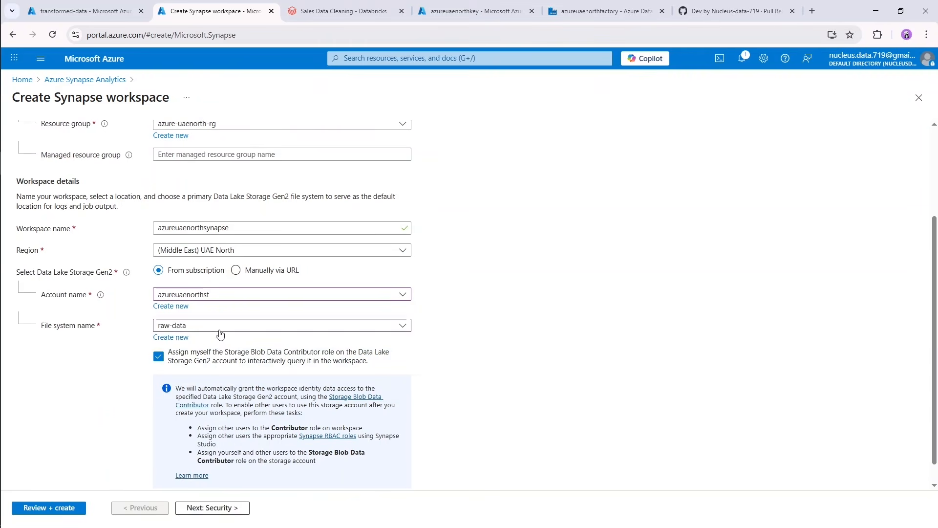
click(203, 327)
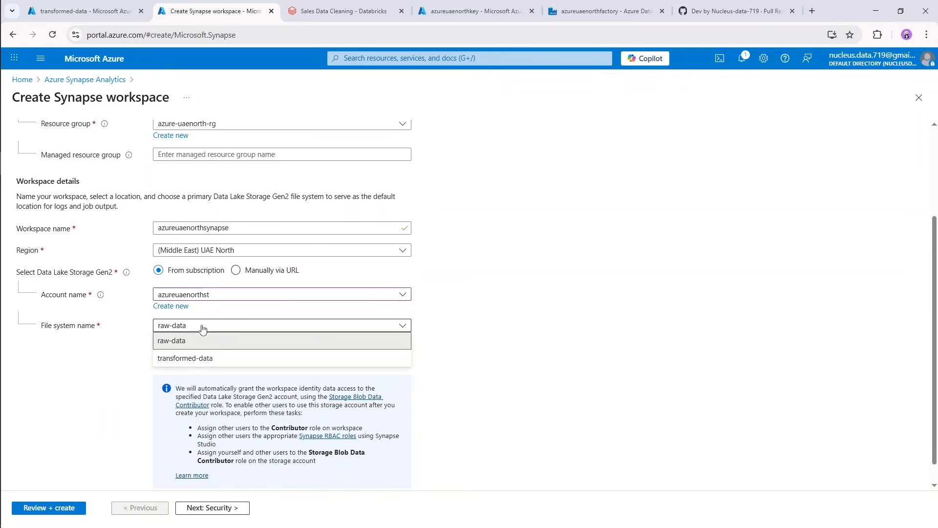
click(184, 358)
Proceed to the workspace's security settings and set authentication to use only Microsoft Entra ID.
scroll(321, 357, down, 1)
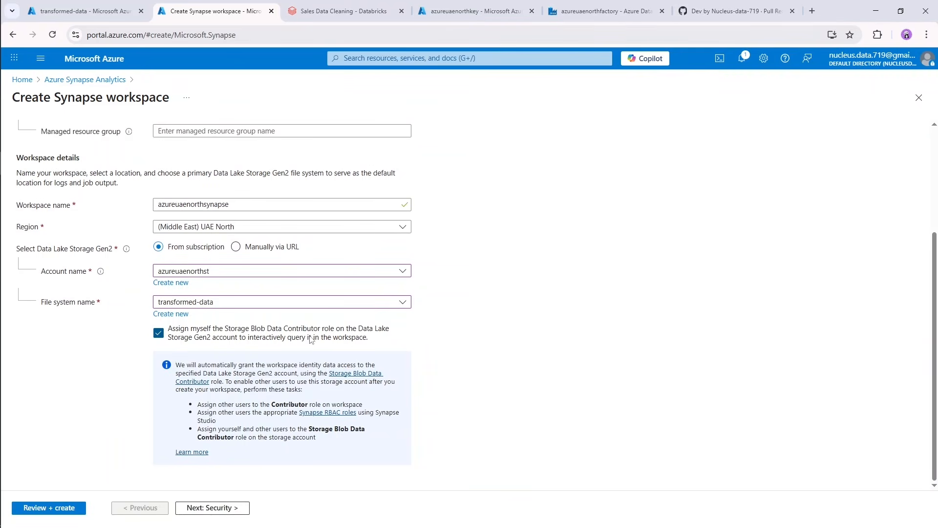
click(230, 509)
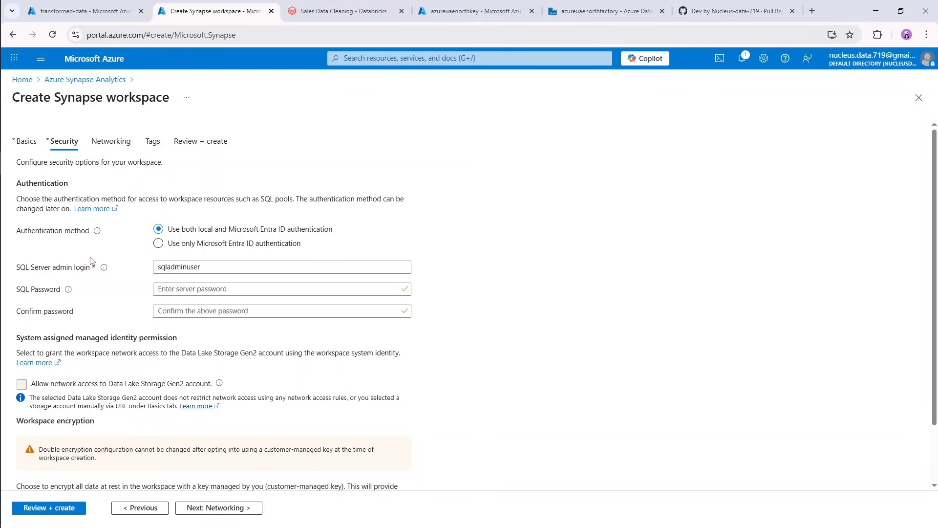
click(158, 244)
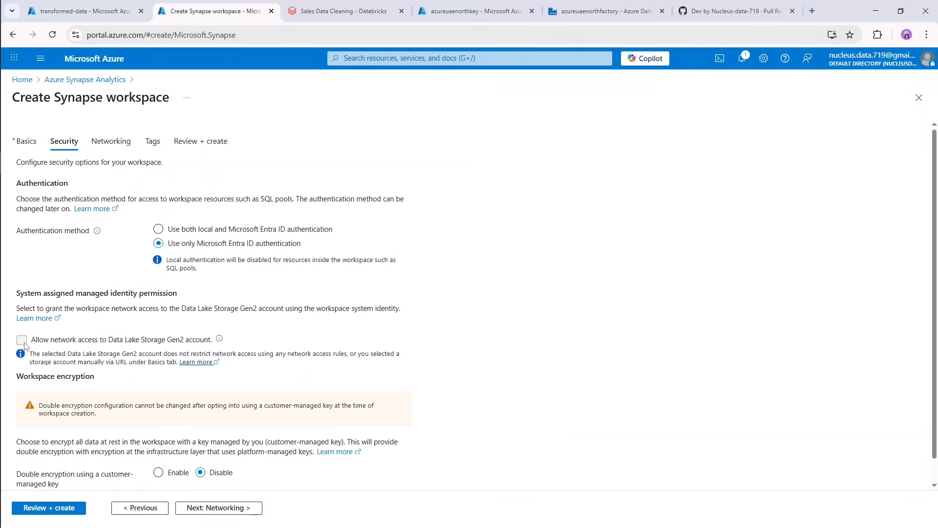
scroll(139, 369, down, 1)
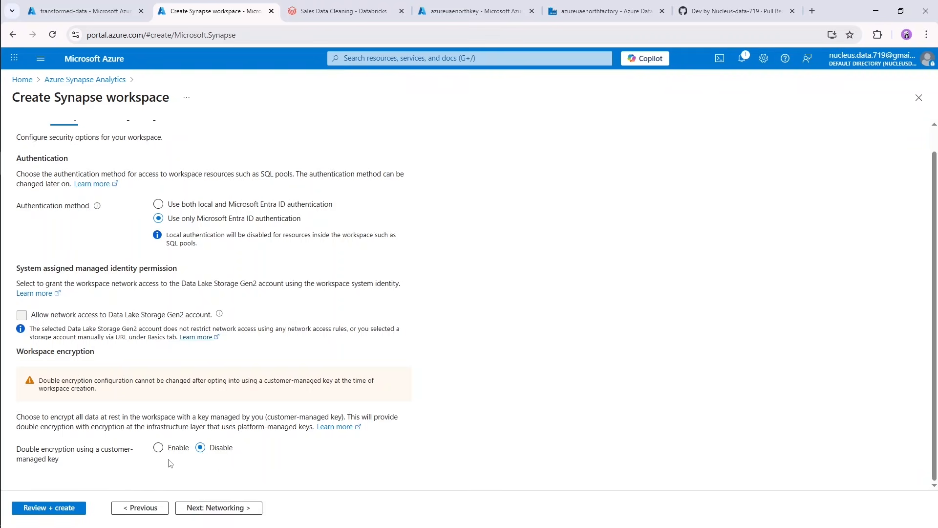
click(158, 448)
scroll(206, 433, down, 2)
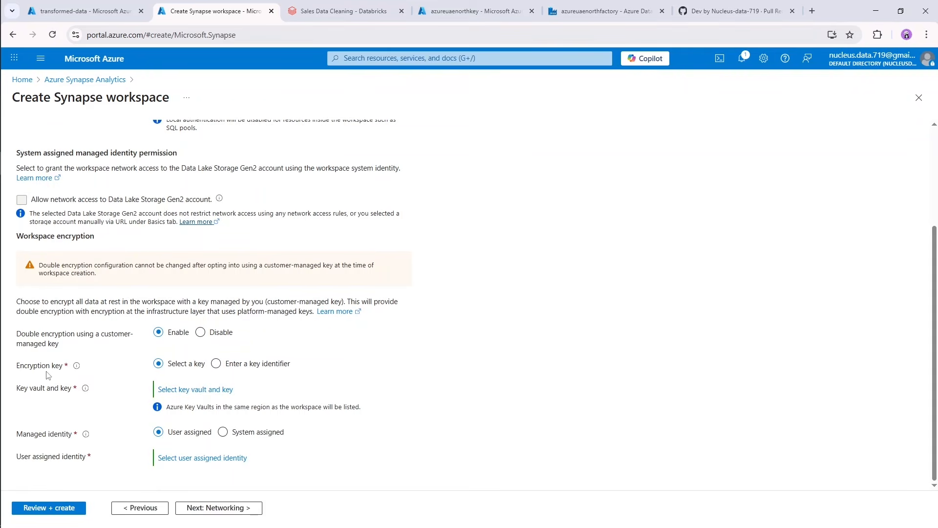
mouse_move(84, 389)
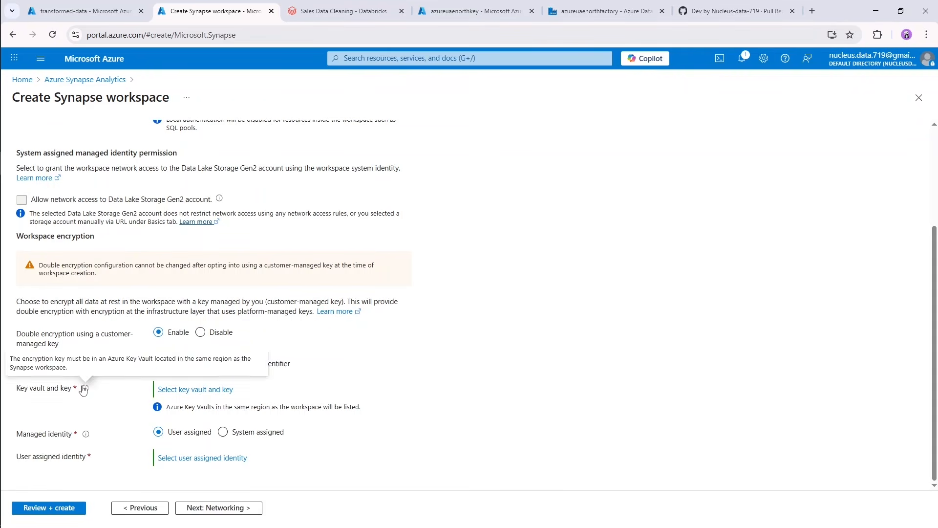
click(200, 333)
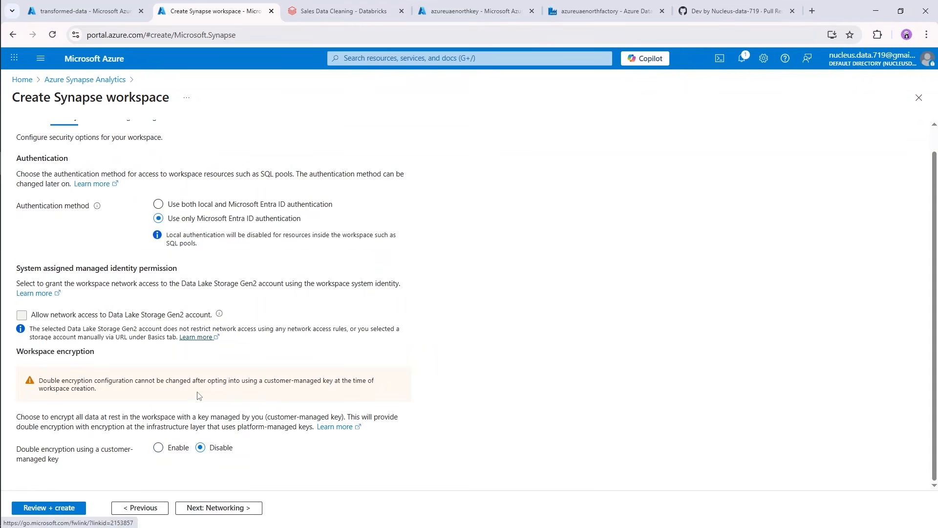
Set the workspace networking with the managed virtual network disabled and connections allowed from all IP addresses.
click(216, 508)
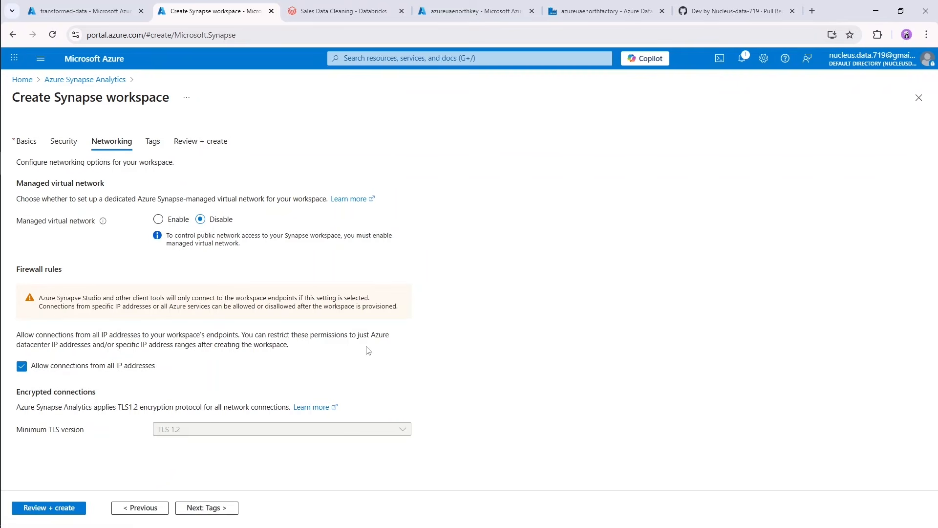
click(159, 221)
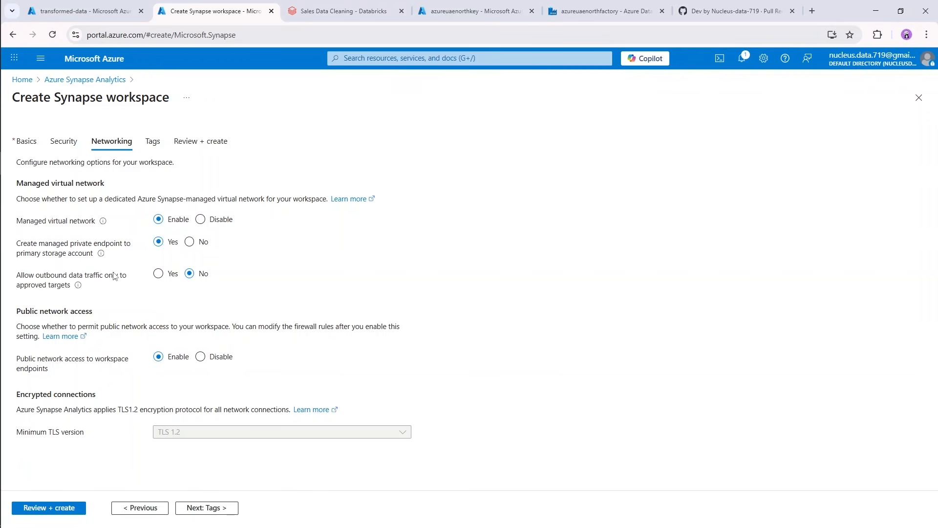
click(201, 220)
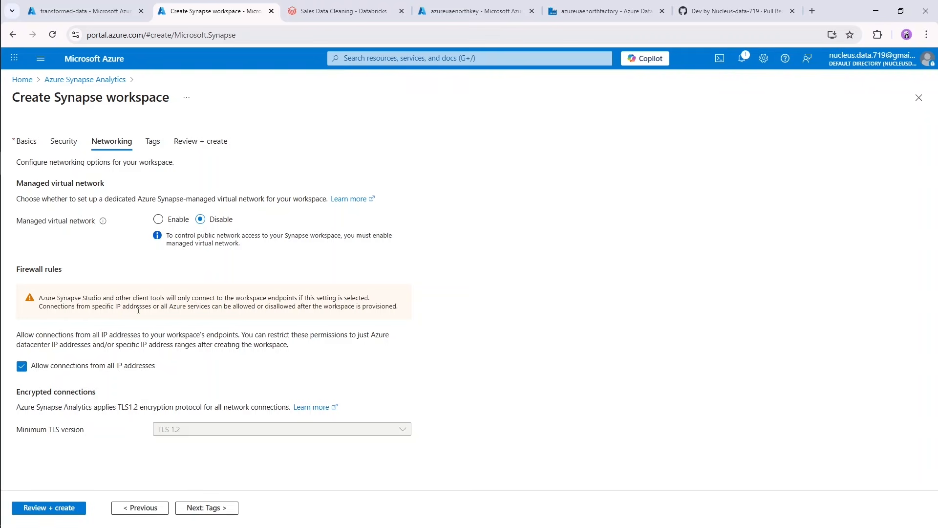
click(62, 369)
click(63, 369)
Skip the tags, go to the final review and create the Synapse workspace.
click(209, 510)
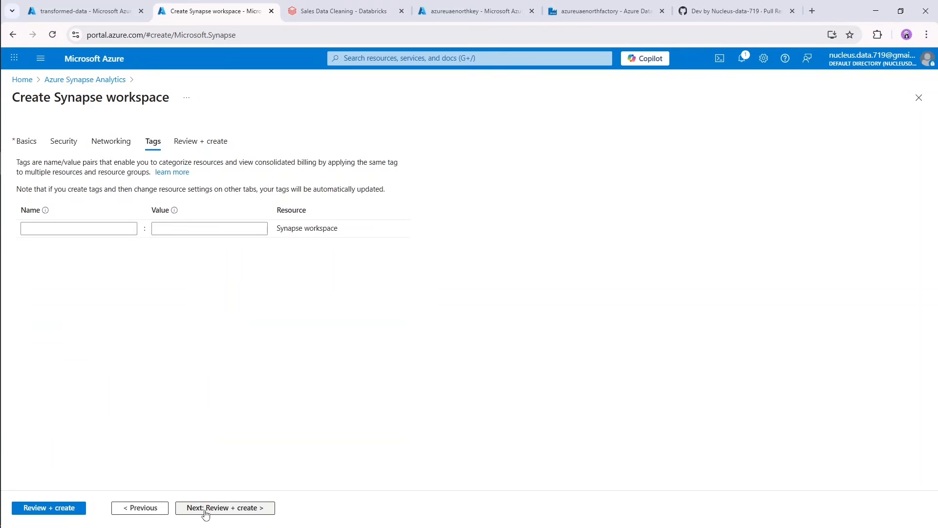
click(206, 511)
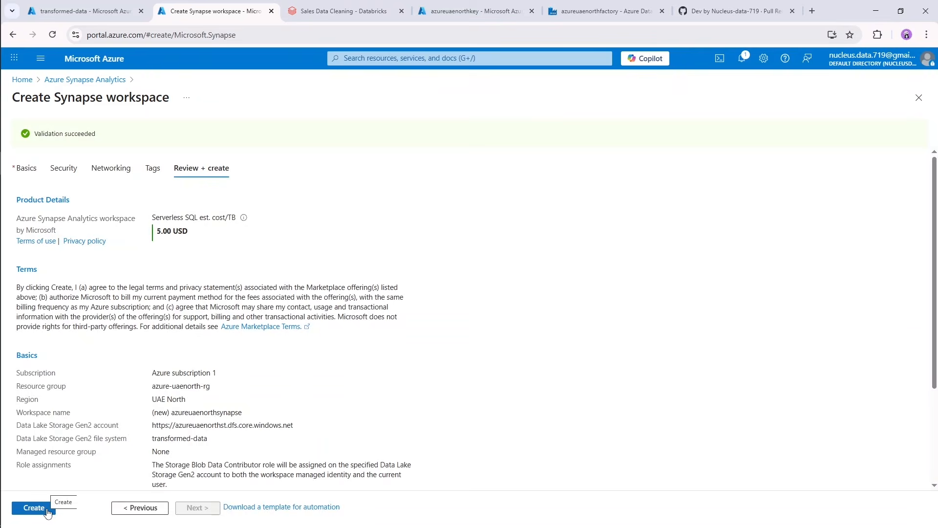
click(46, 511)
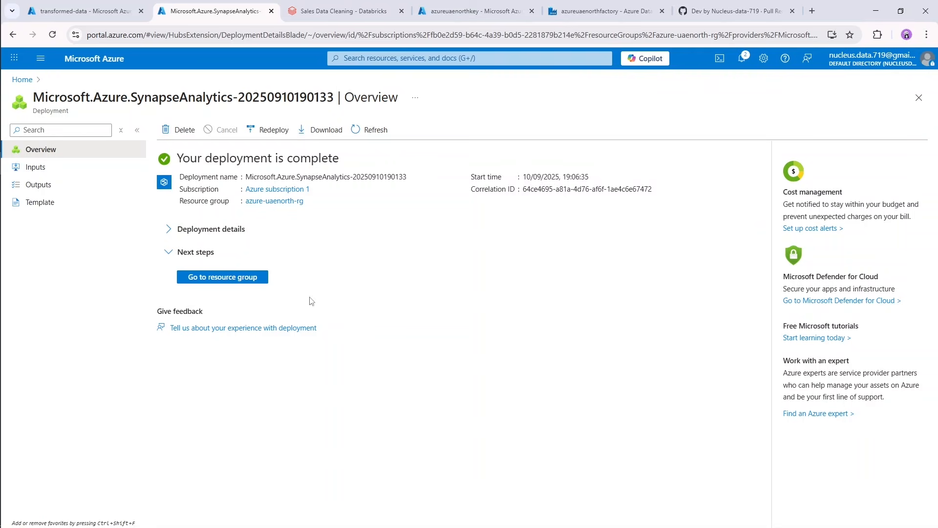
Open the azureuaenorthsynapse workspace from its resource group, launch Synapse Studio and expand its navigation pane.
click(236, 280)
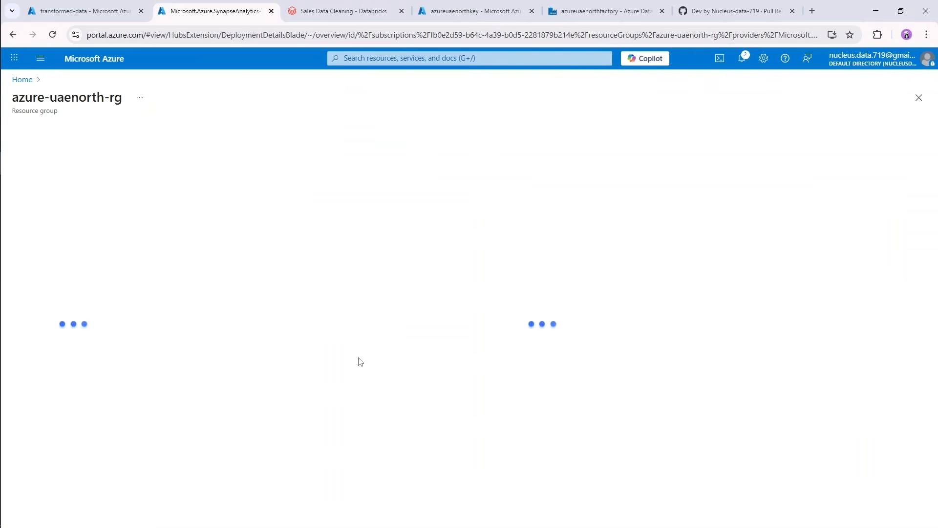
click(235, 396)
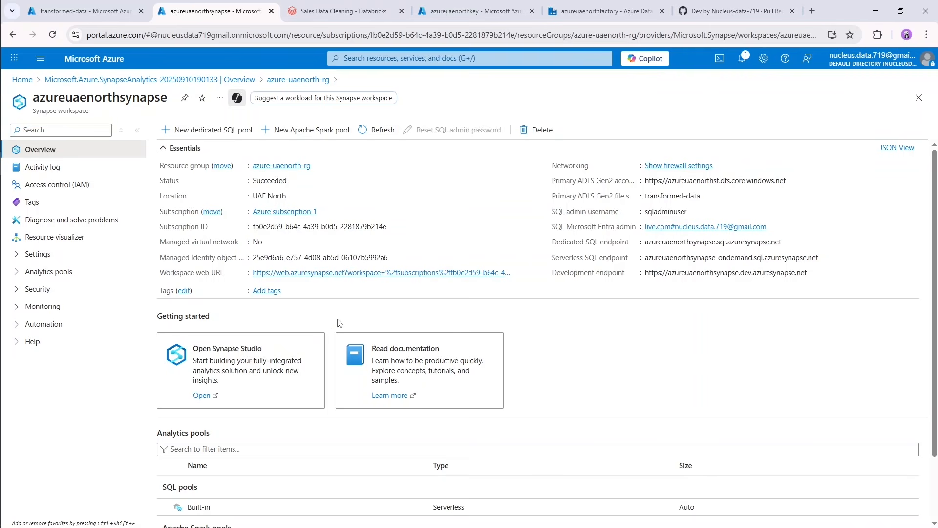
click(200, 400)
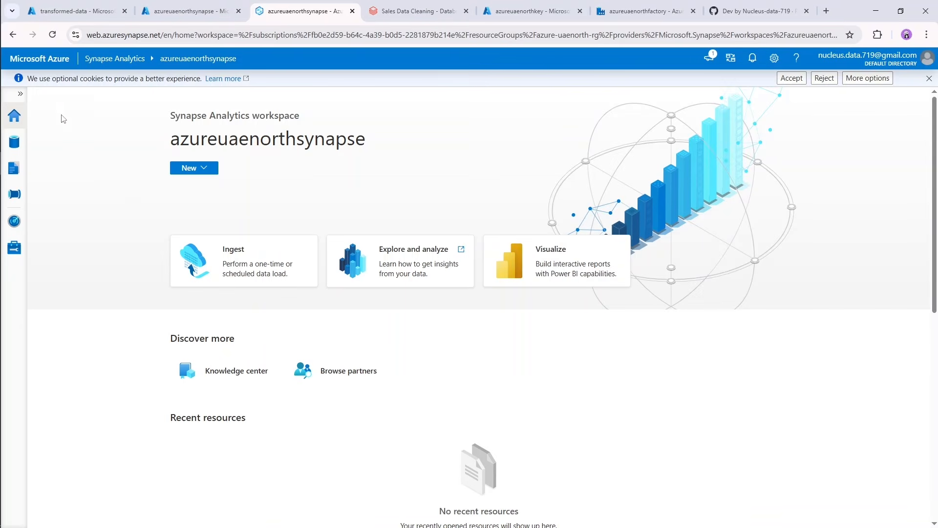
click(20, 93)
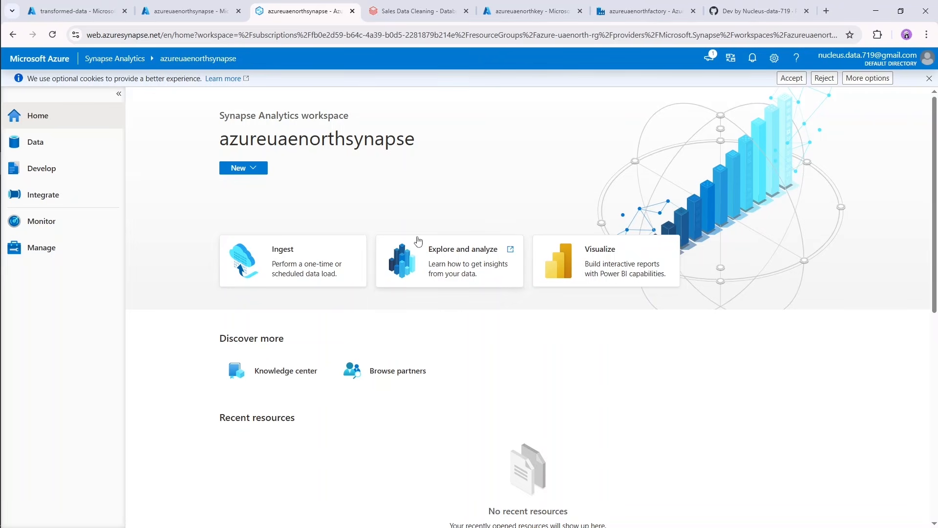
Look over the Synapse workspace home page and the types of new items it offers.
scroll(193, 304, down, 4)
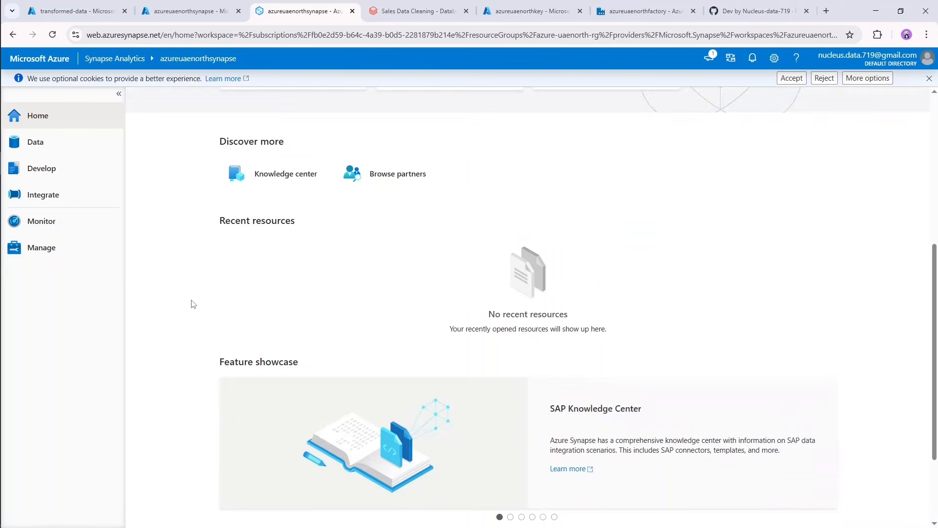
scroll(193, 304, down, 4)
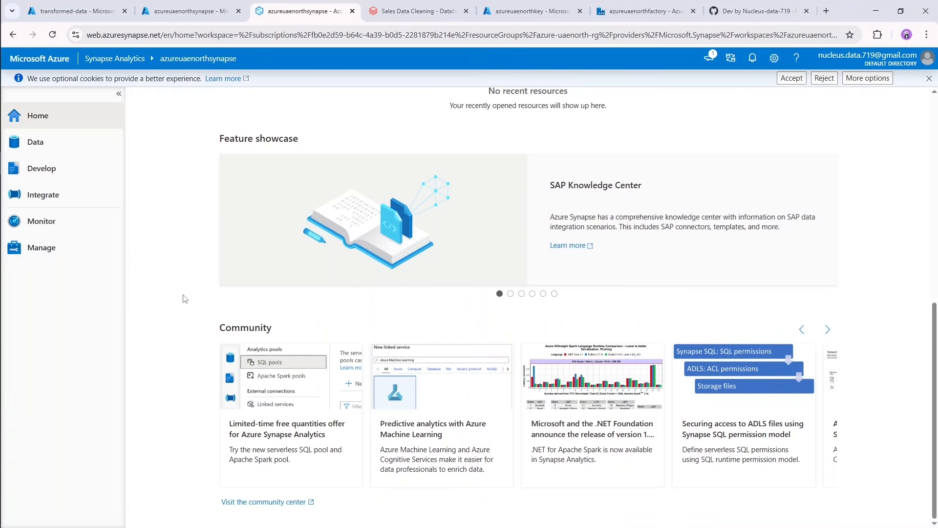
scroll(186, 293, up, 9)
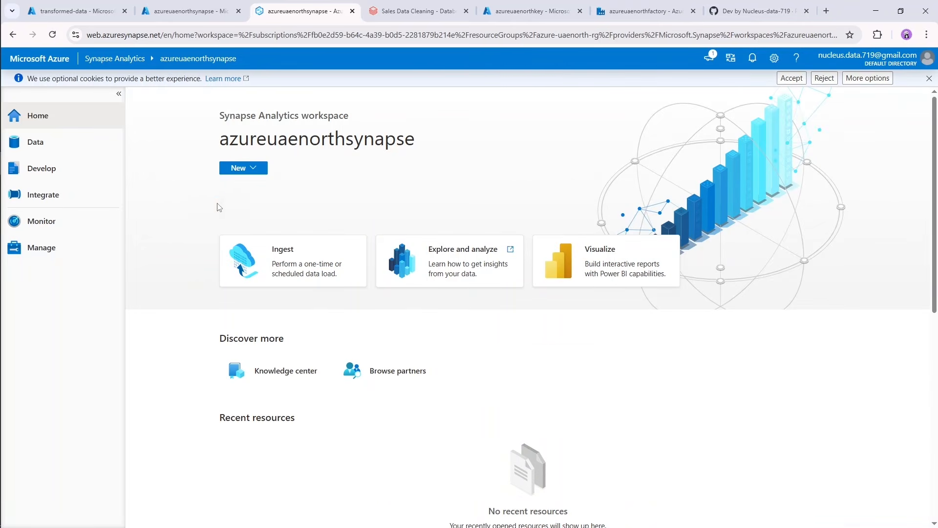
click(258, 170)
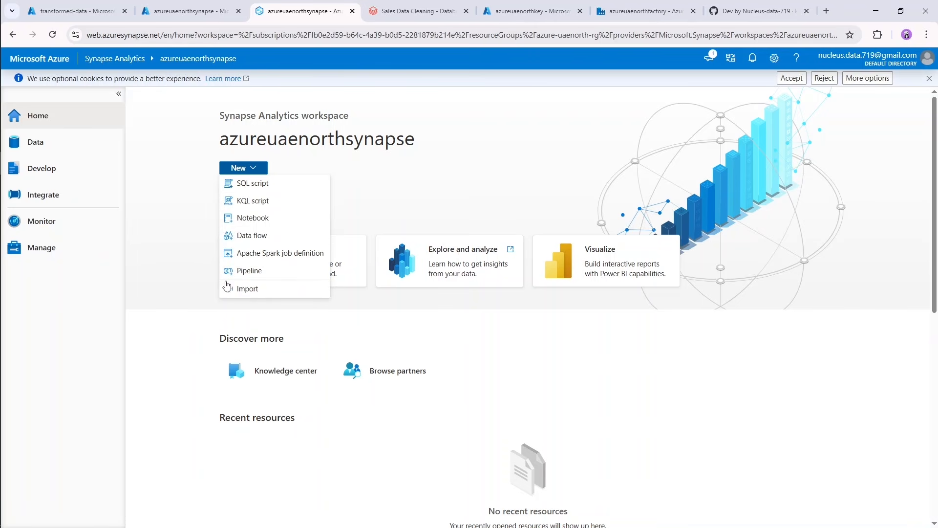
click(176, 234)
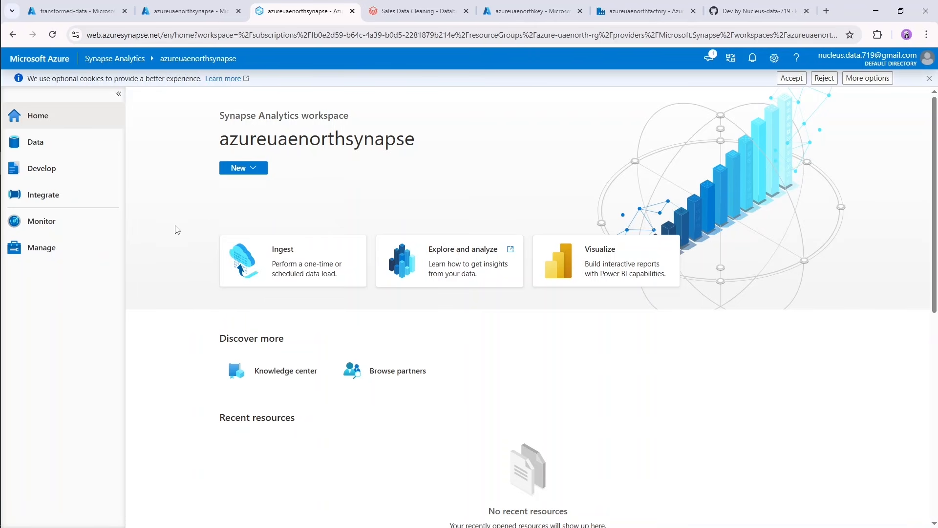
Examine the workspace's linked Azure Data Lake Storage Gen2 account and the containers in its primary storage.
click(67, 149)
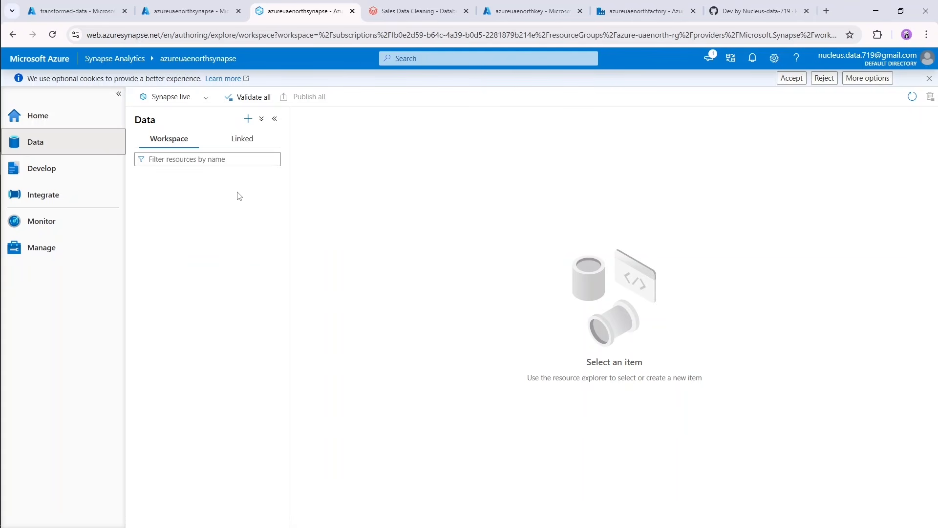
click(247, 142)
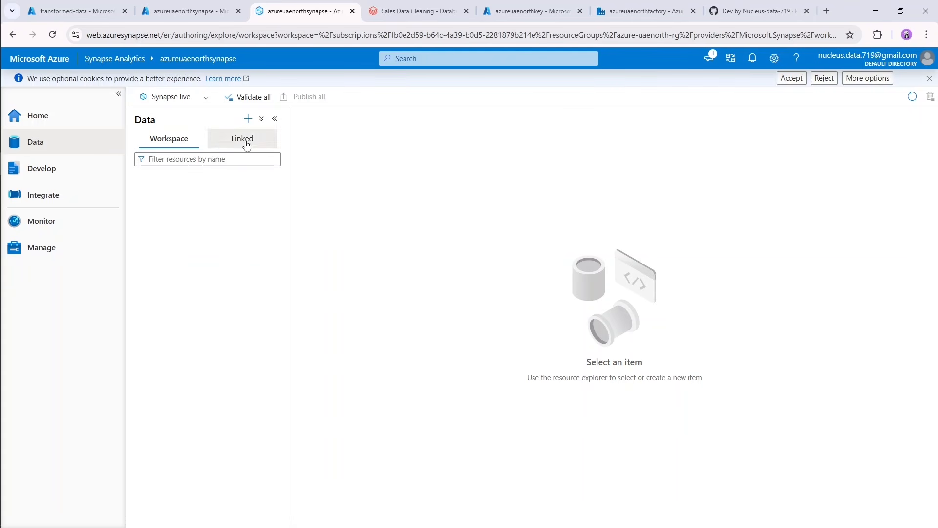
click(139, 179)
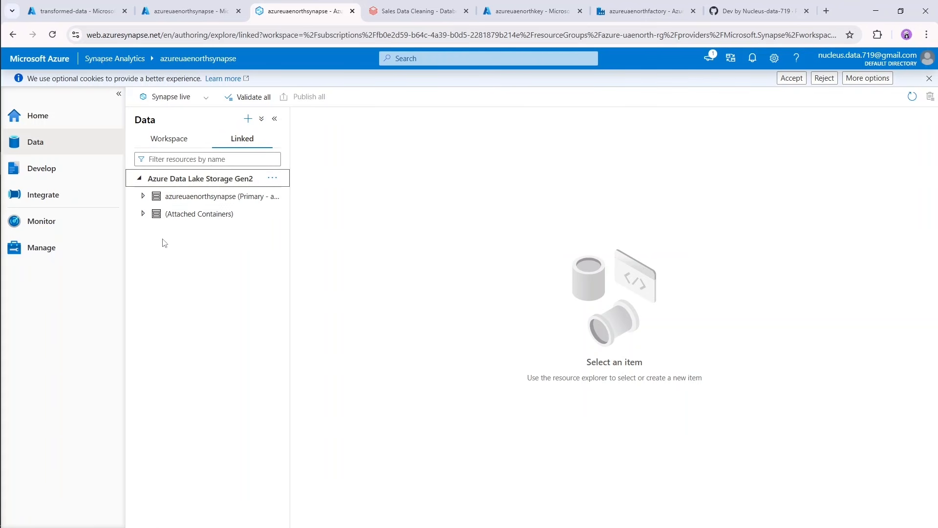
click(143, 196)
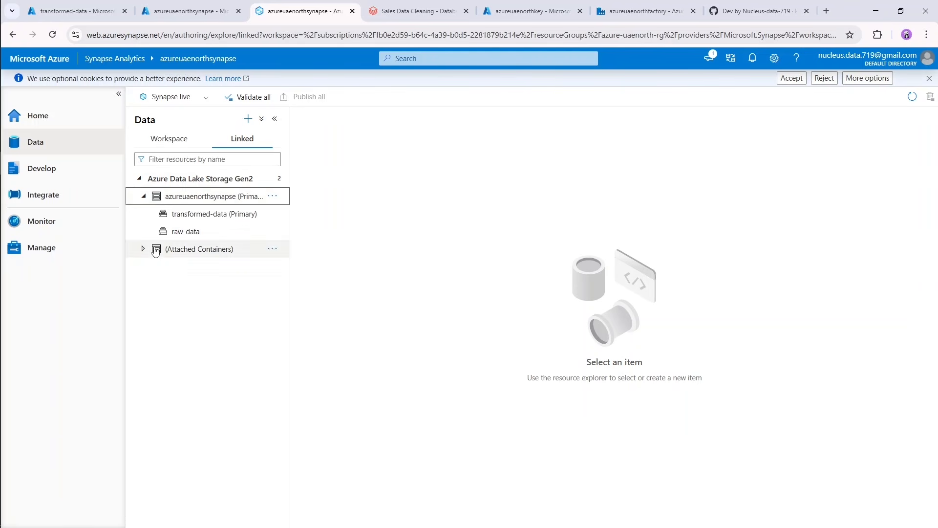
click(140, 179)
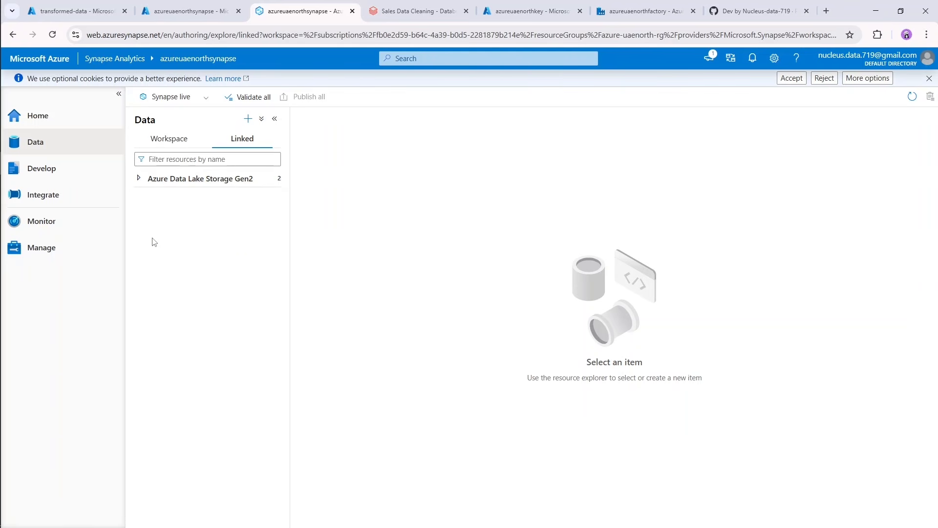
Look through the Develop, Integrate, Monitor and Manage hubs, including the integration item options, and return to the home page.
click(65, 180)
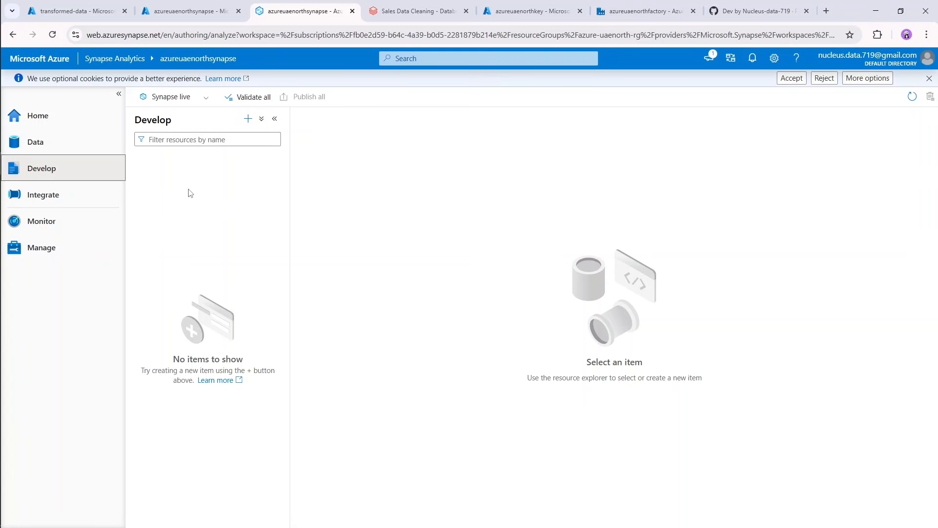
click(67, 199)
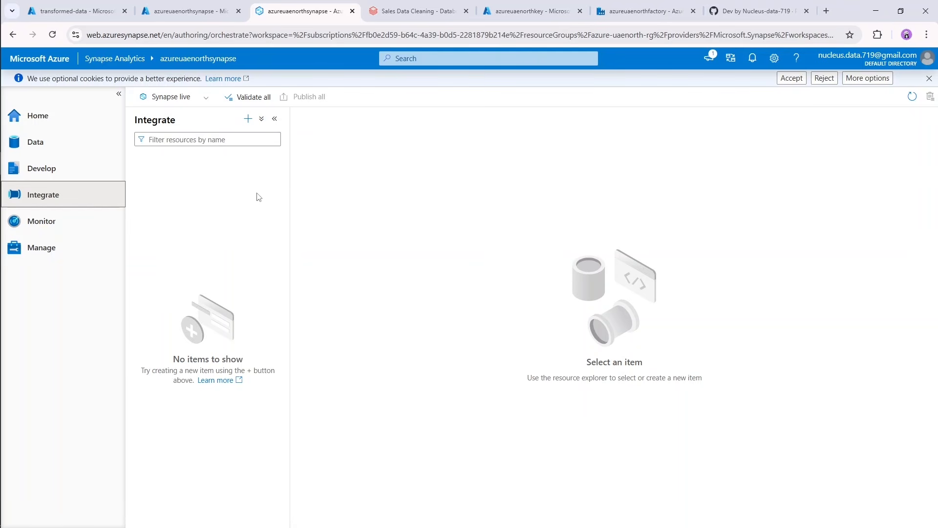
click(249, 119)
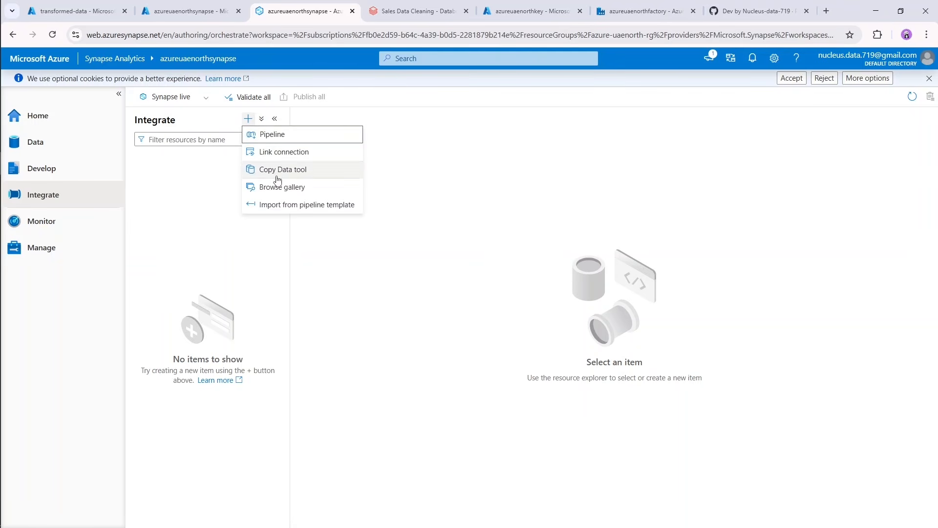
click(164, 244)
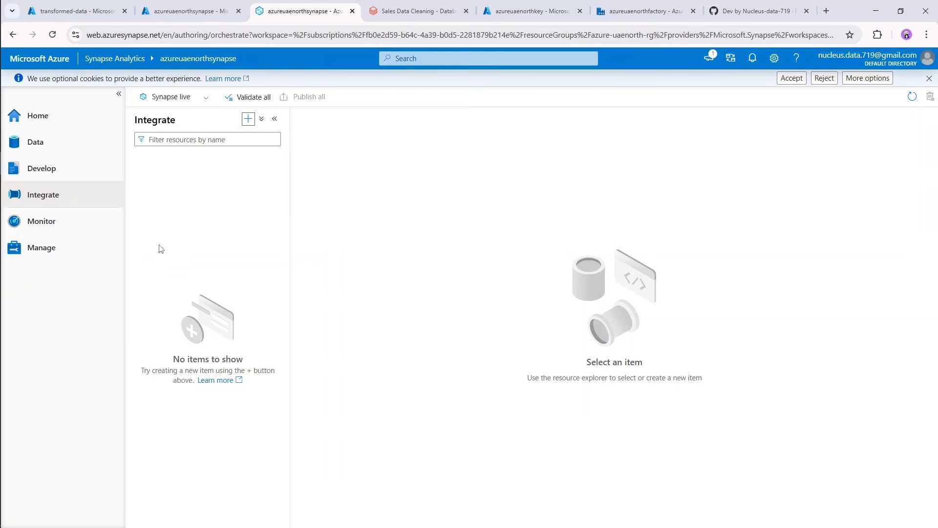
click(54, 230)
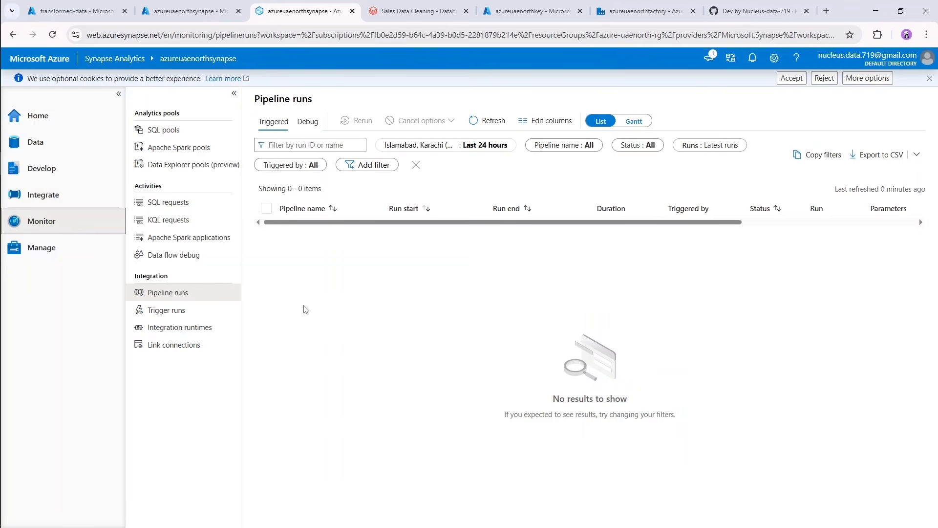
click(69, 259)
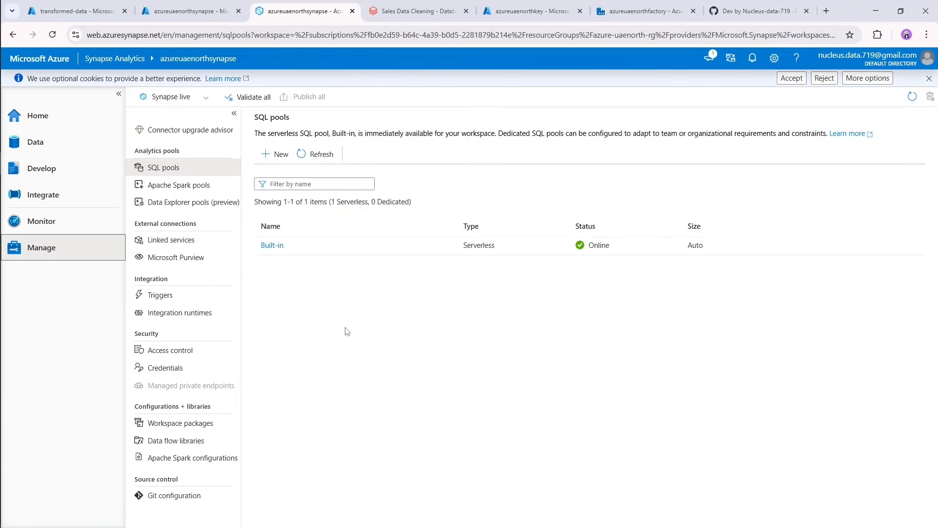
click(79, 122)
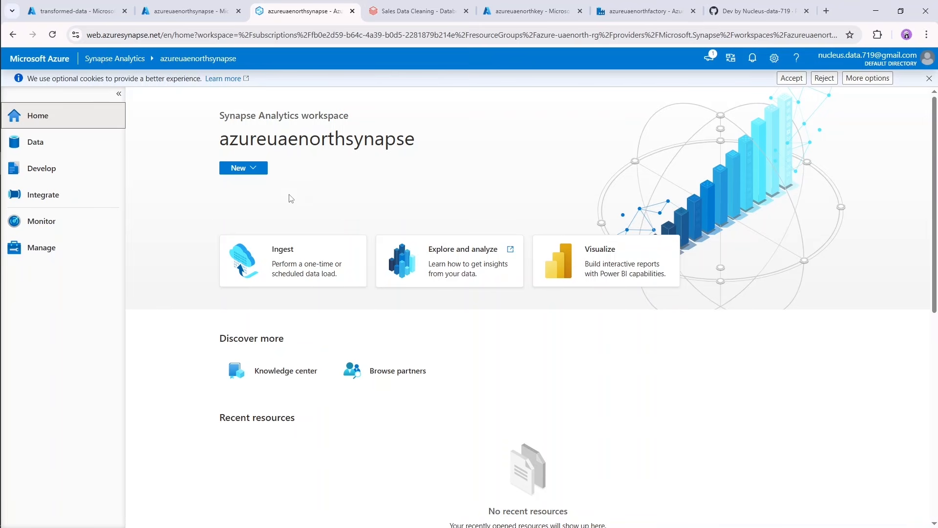
Create a serverless SQL database named sales in the workspace data and check it under the SQL databases.
click(72, 144)
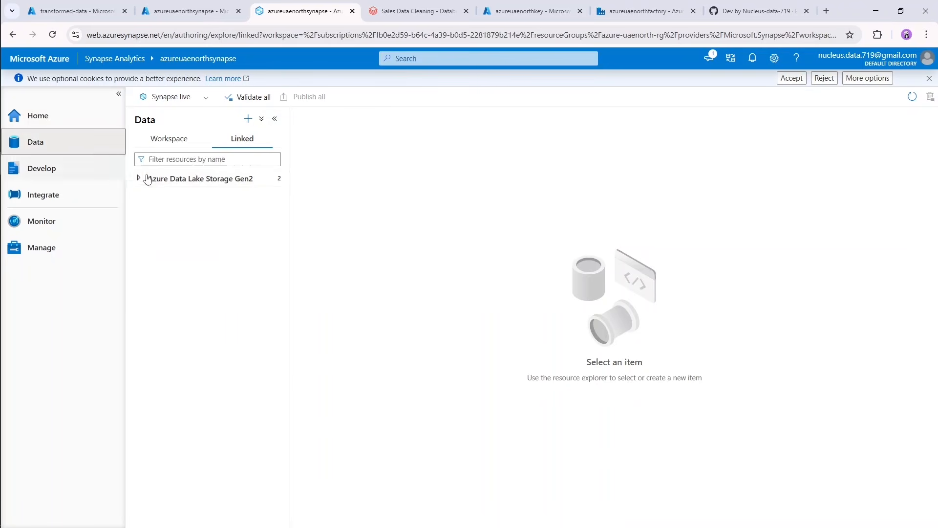
click(179, 142)
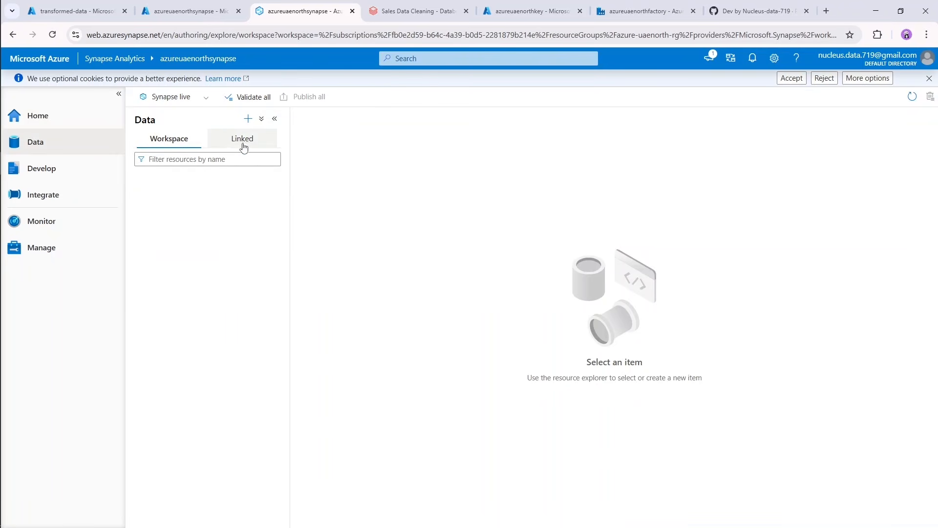
click(248, 118)
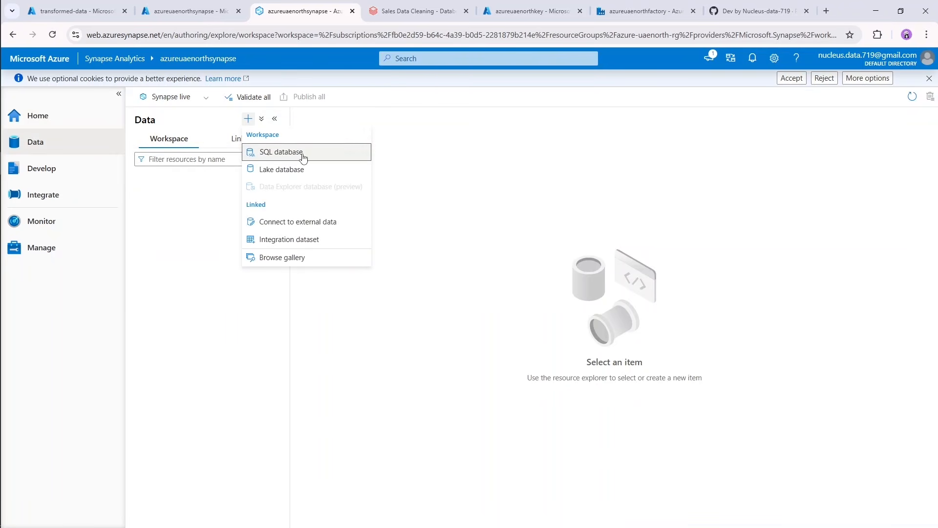
click(322, 155)
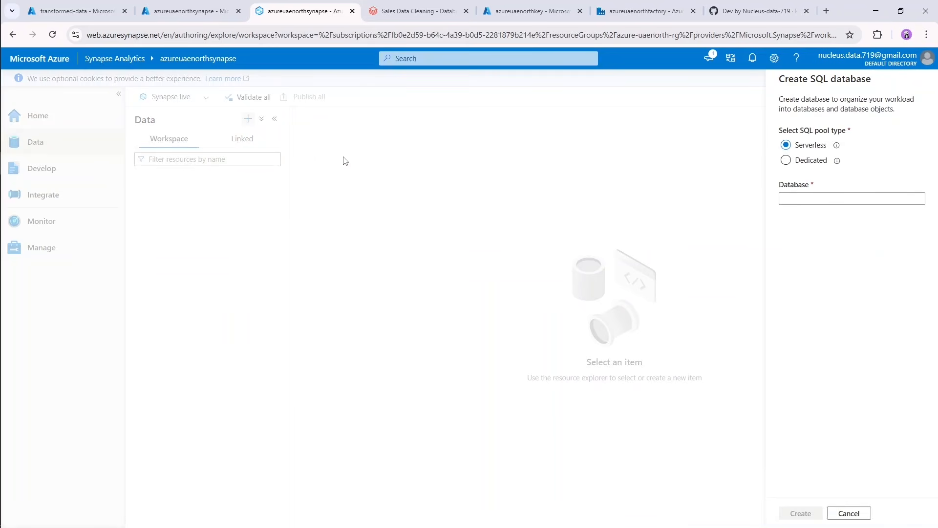
drag(783, 132, 844, 130)
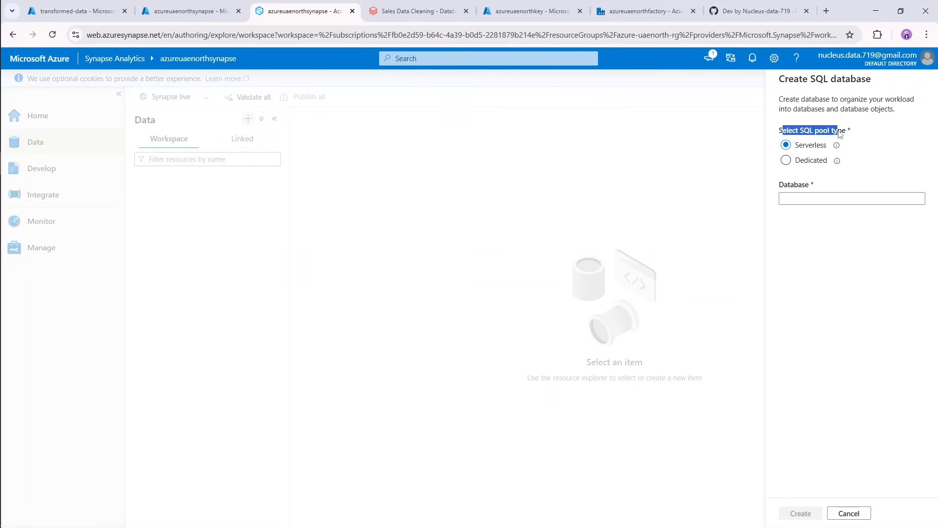
click(864, 134)
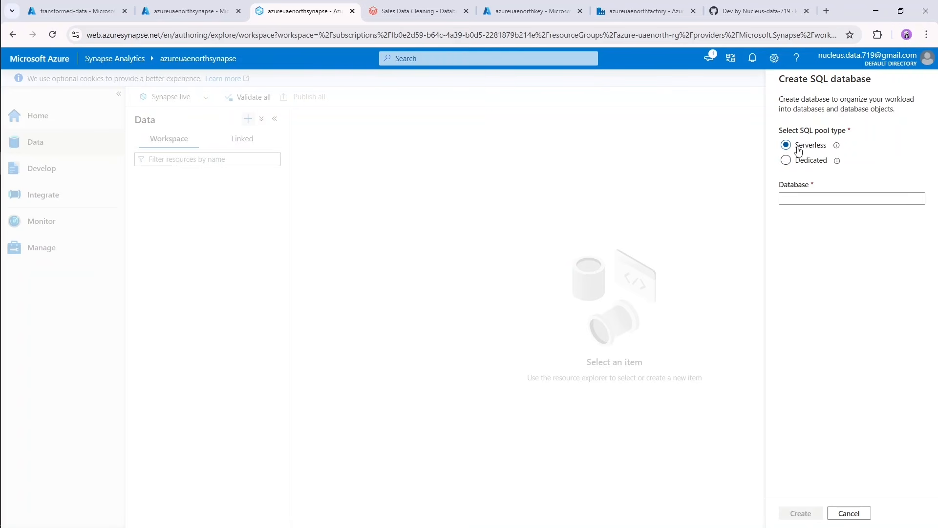
click(829, 197)
text(sales)
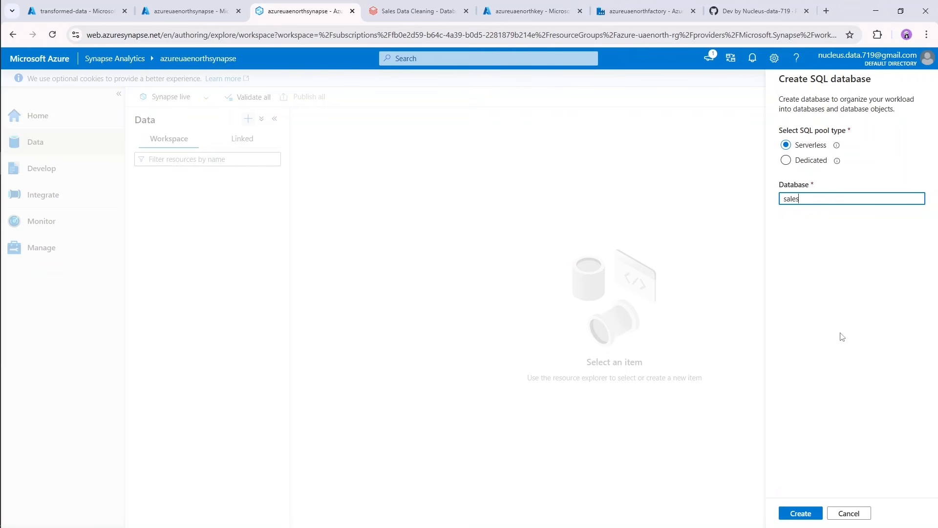
click(801, 514)
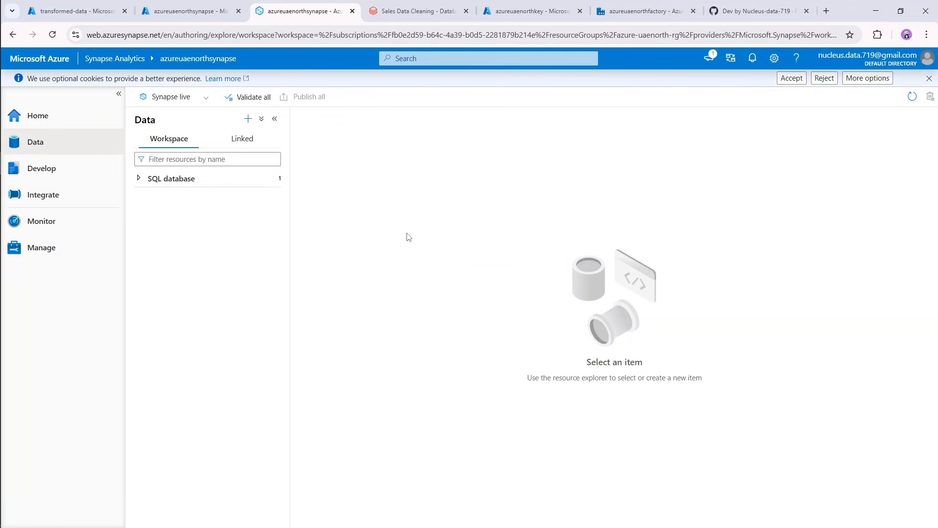
click(138, 179)
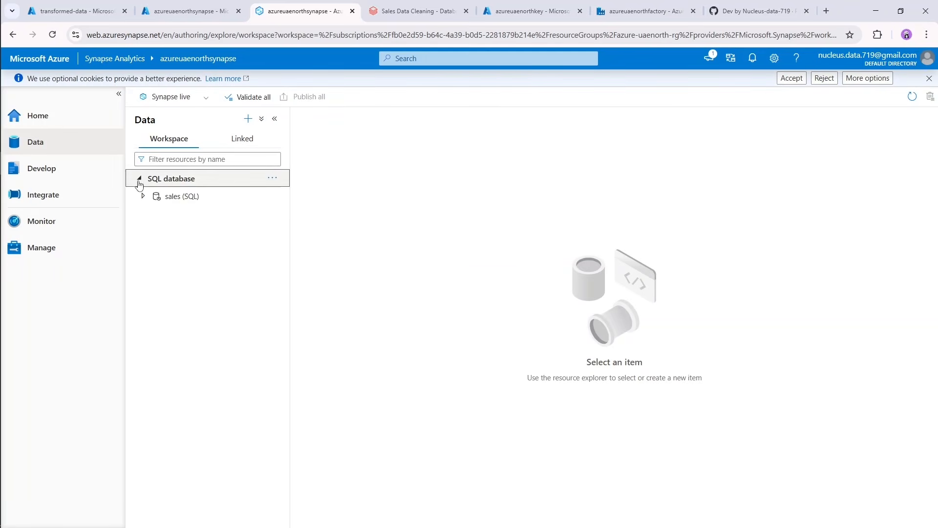
click(138, 180)
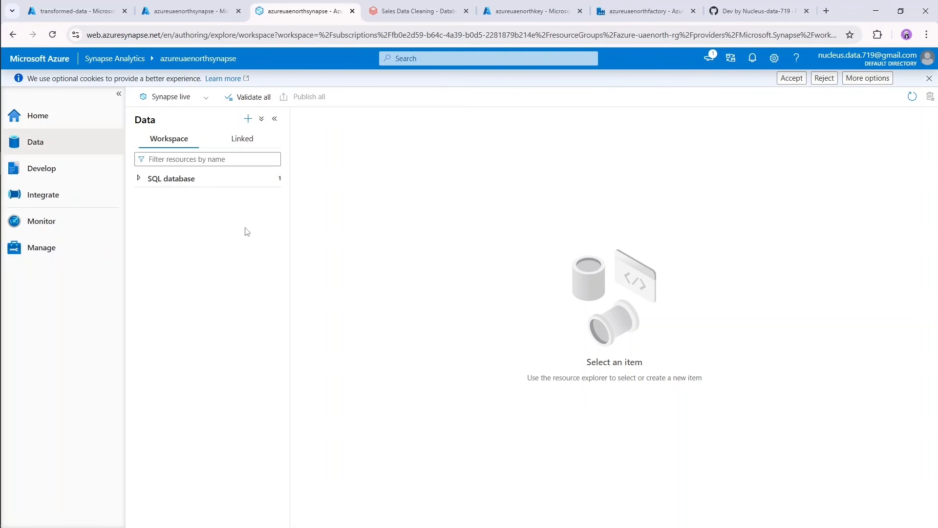
Create a new SQL script connected to the Built-in serverless pool and using the sales database.
click(64, 170)
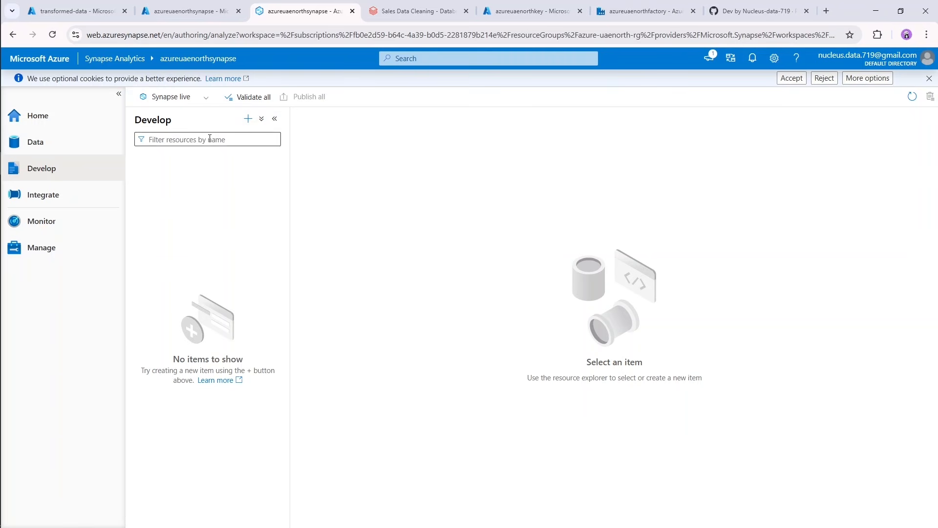
click(248, 119)
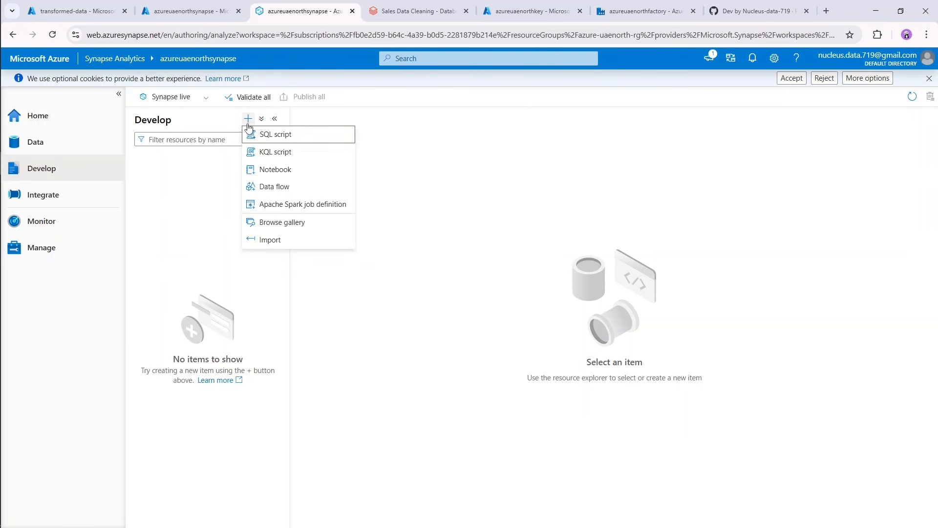
click(315, 141)
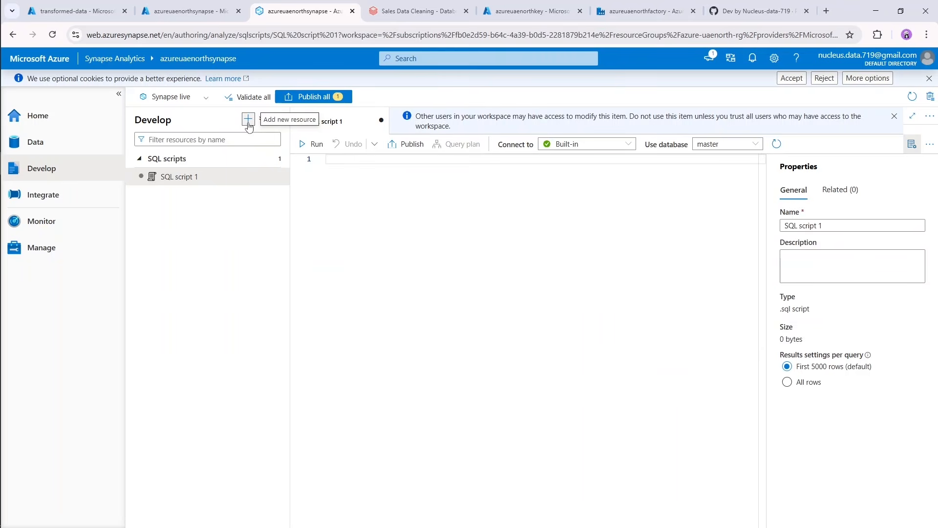
click(743, 145)
click(716, 184)
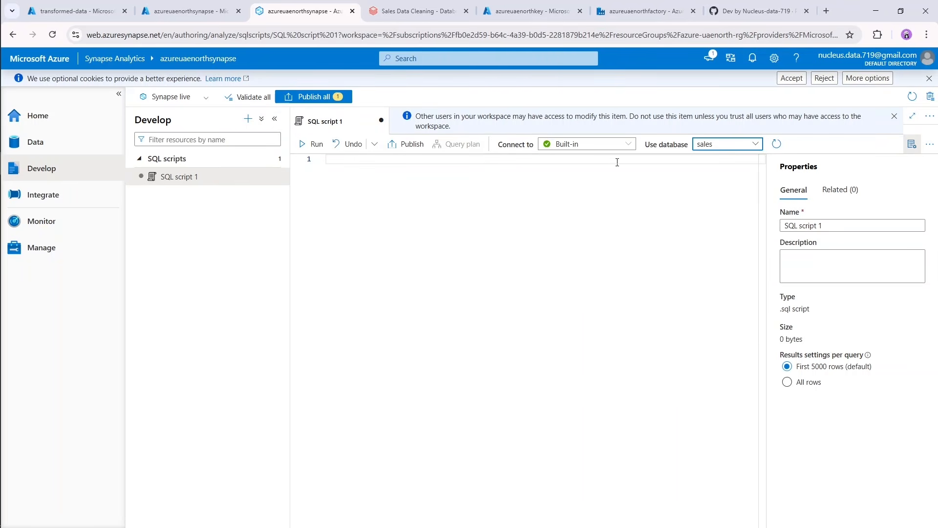
click(602, 145)
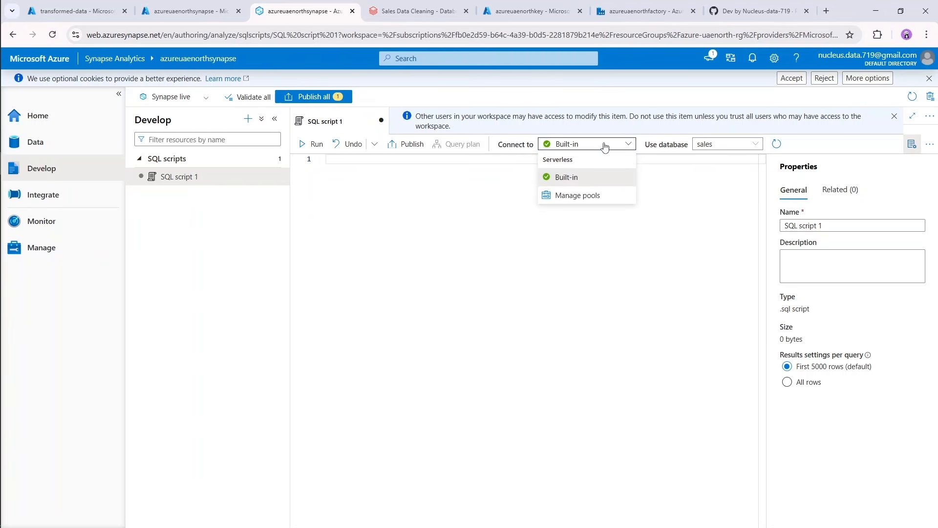
click(579, 179)
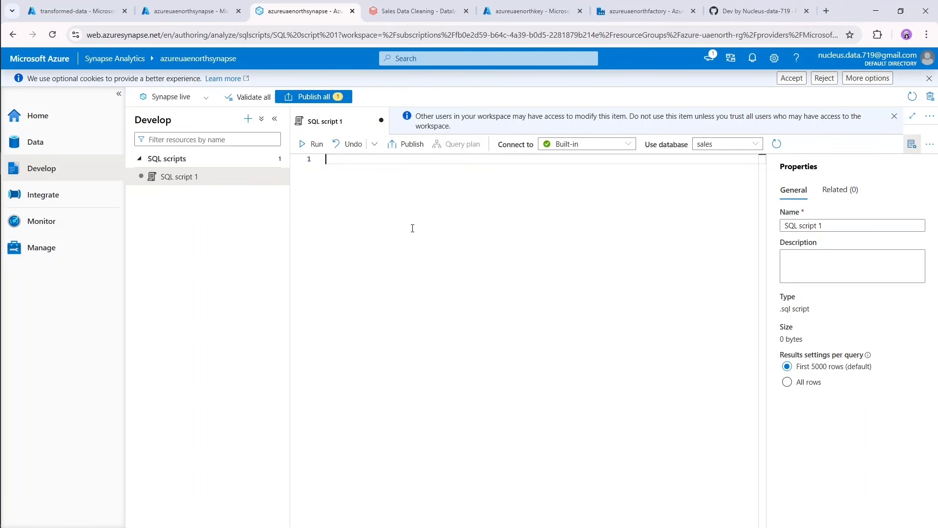
Start the SQL script with the statement CREATE VIEW dbo.vAccounts AS.
text(CREA)
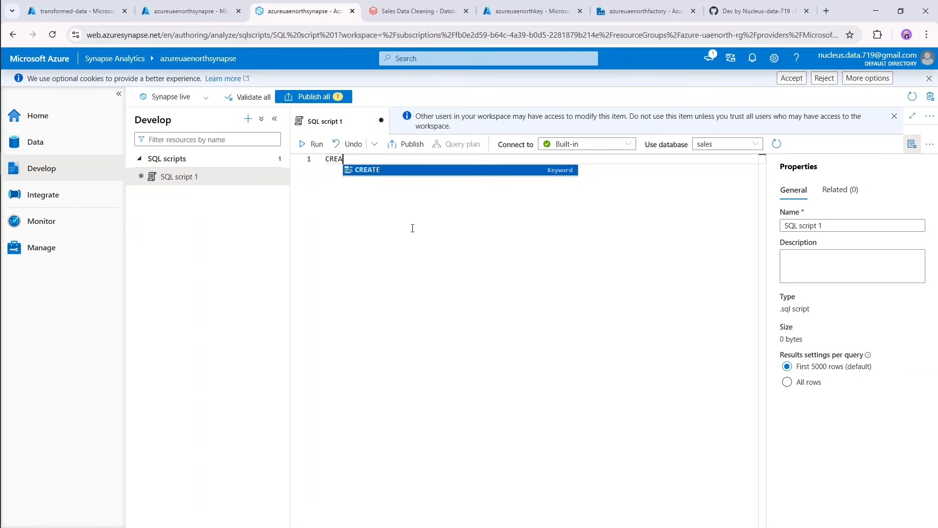
text(TE VIEW )
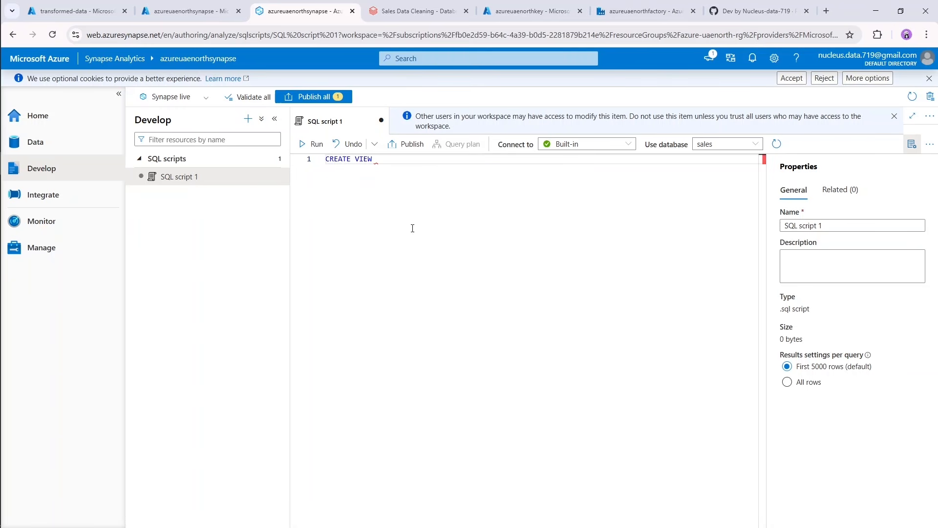
text(dbo.)
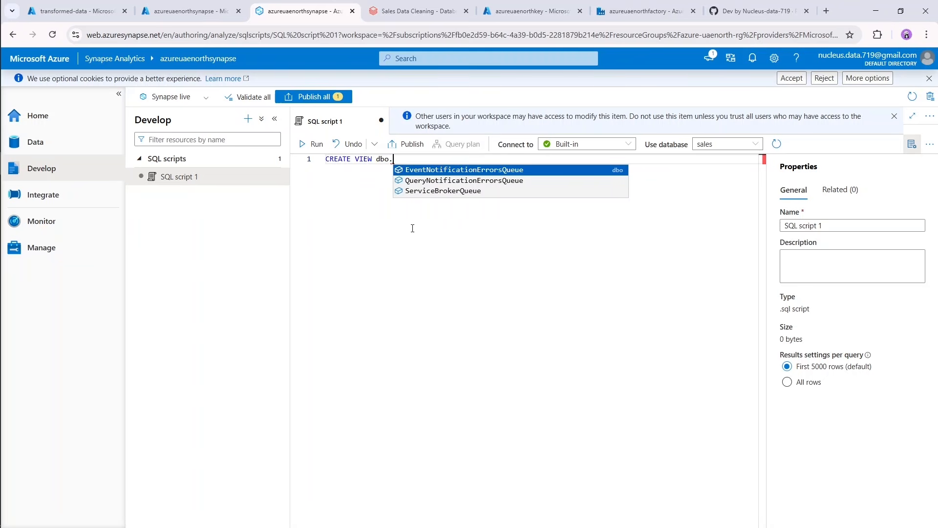
text(vA)
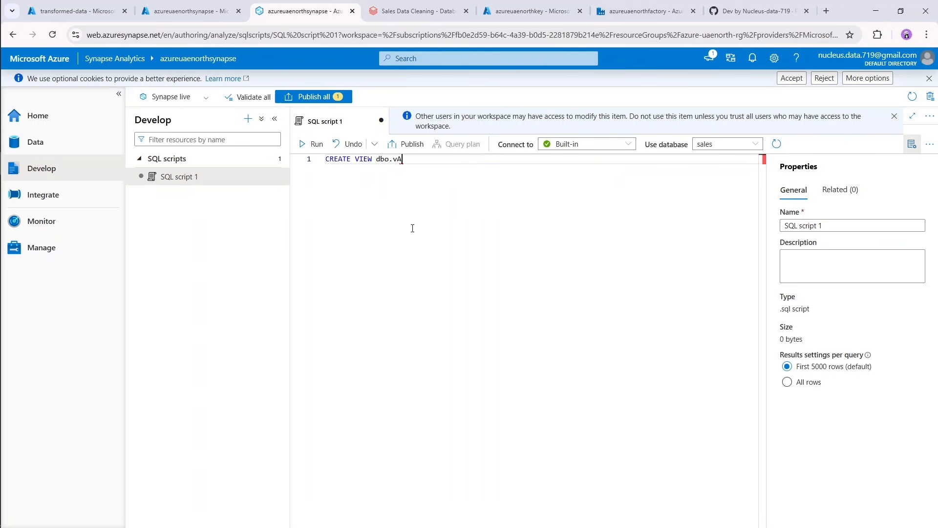
text(ccounts AS)
key(Return)
Add SELECT * FROM OPENROWSET( ) below the view header, with a BULK argument holding an empty quoted path.
text(SELE)
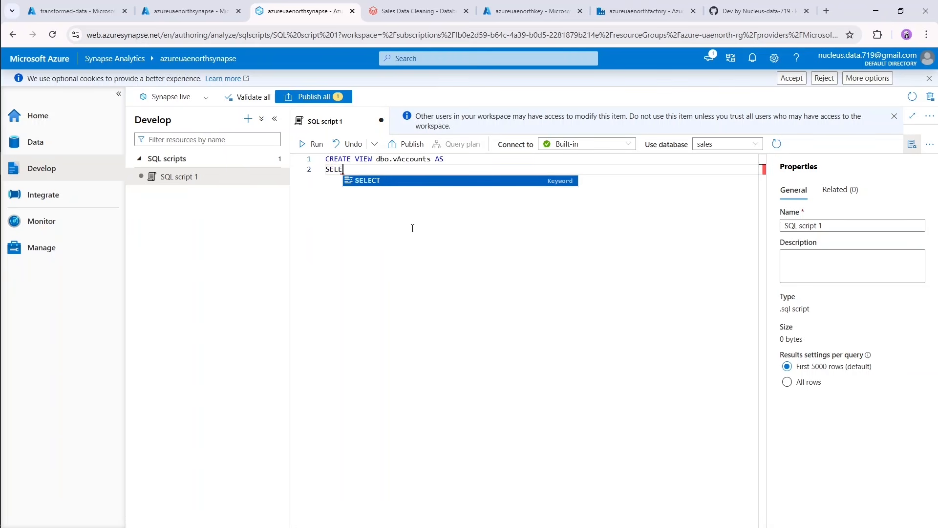
text(CT *)
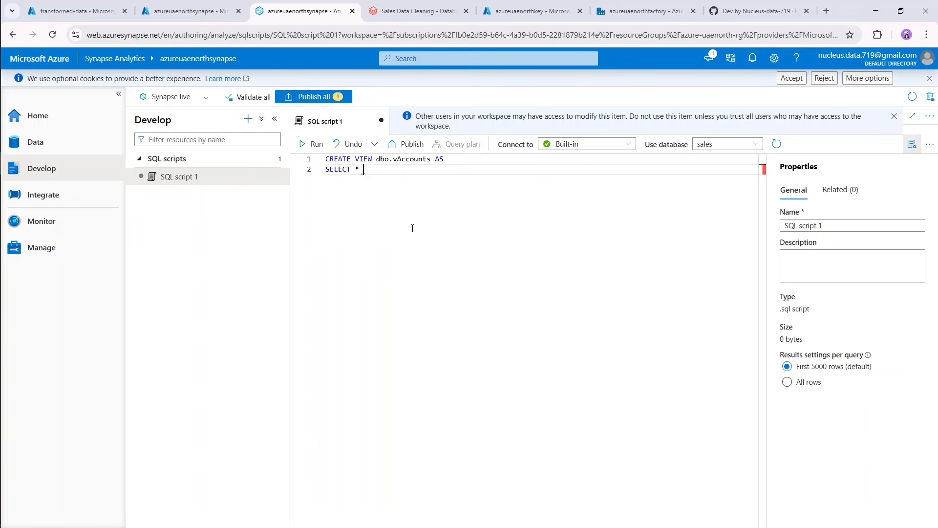
key(Return)
text(FROM )
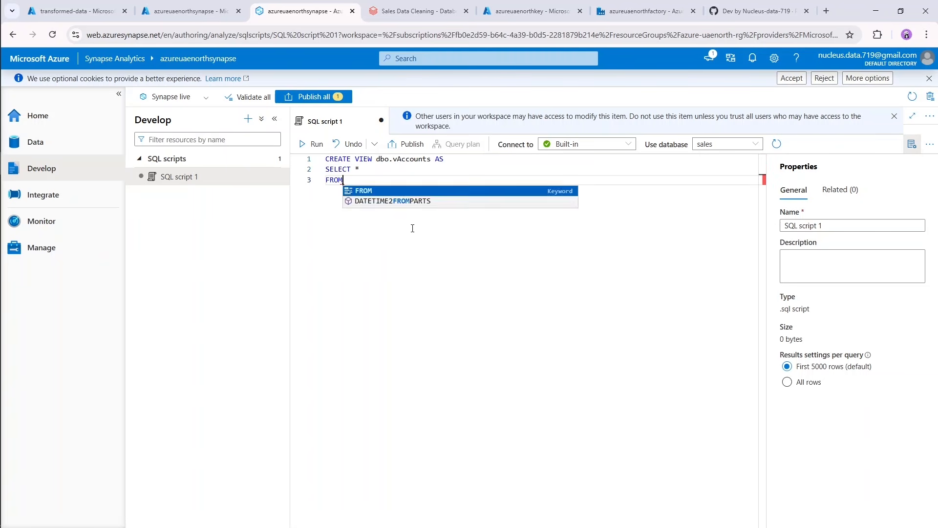
text(OPEN)
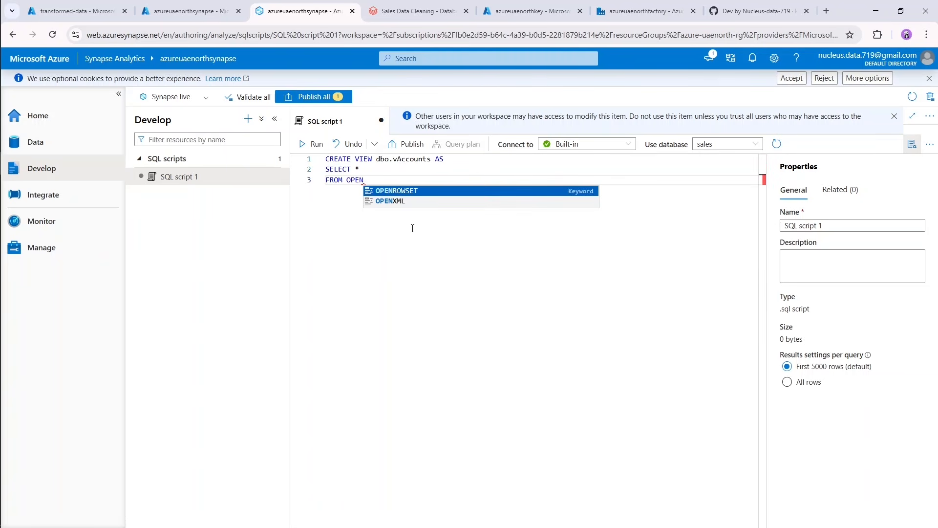
key(Tab)
text(()
key(Return)
text(BULK)
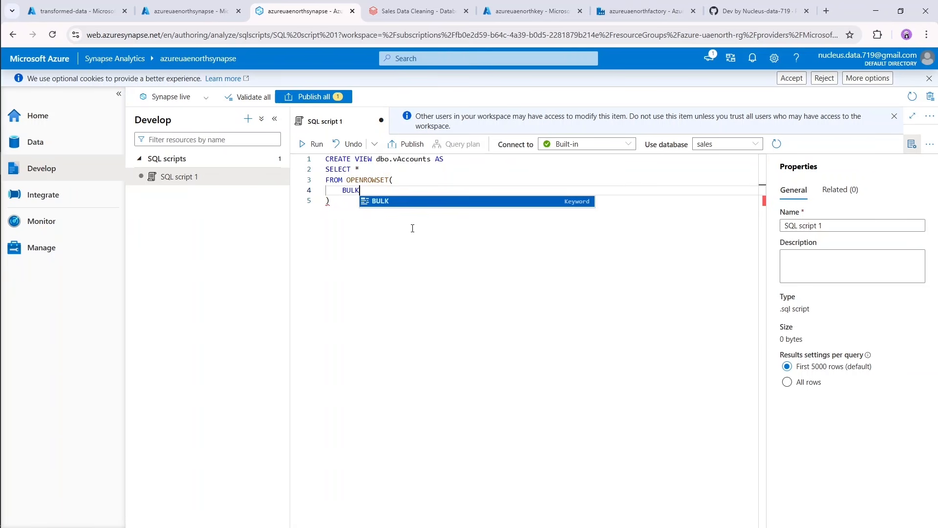
text( '')
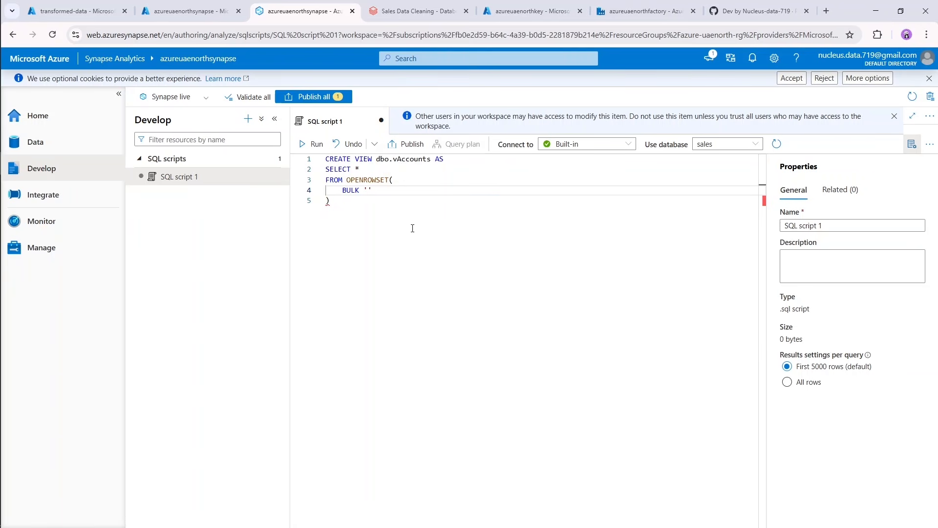
click(369, 190)
Switch to the transformed-data container in the Azure portal, enter the accounts.csv folder and view the contents of its part-00000 CSV file.
click(63, 10)
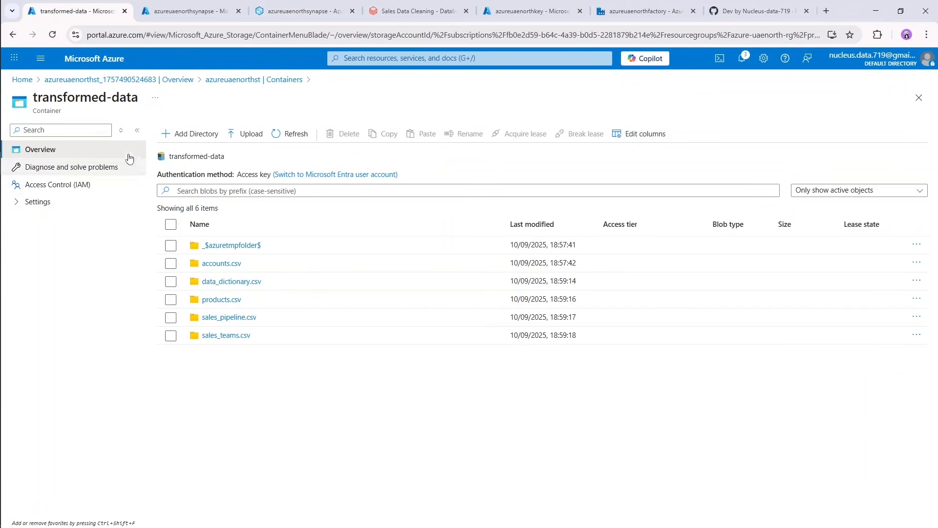
click(219, 263)
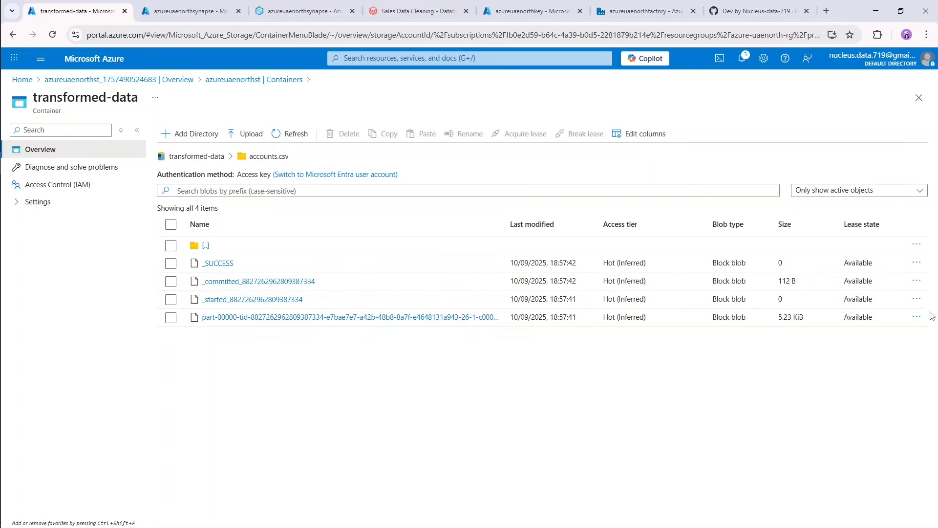
click(916, 316)
click(855, 337)
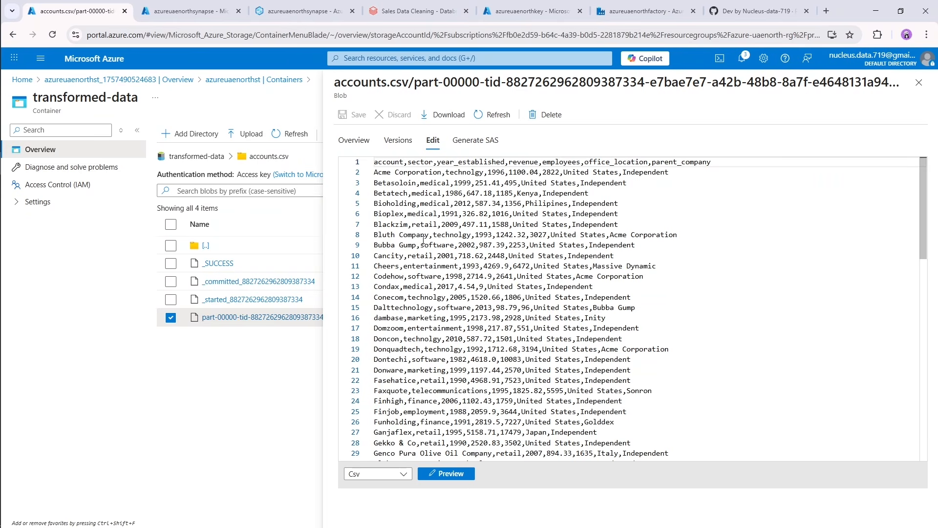
click(919, 82)
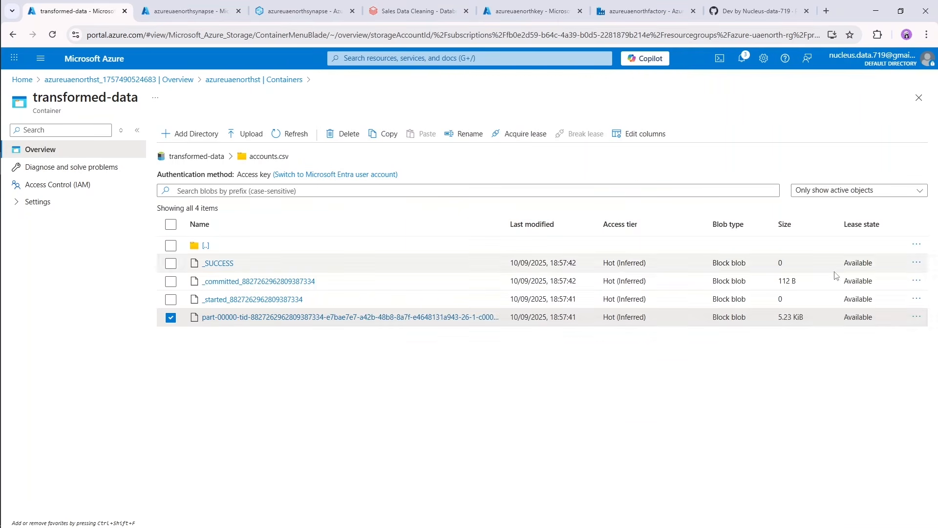
Copy the blob URL of the part-00000 file in accounts.csv from its properties.
click(917, 317)
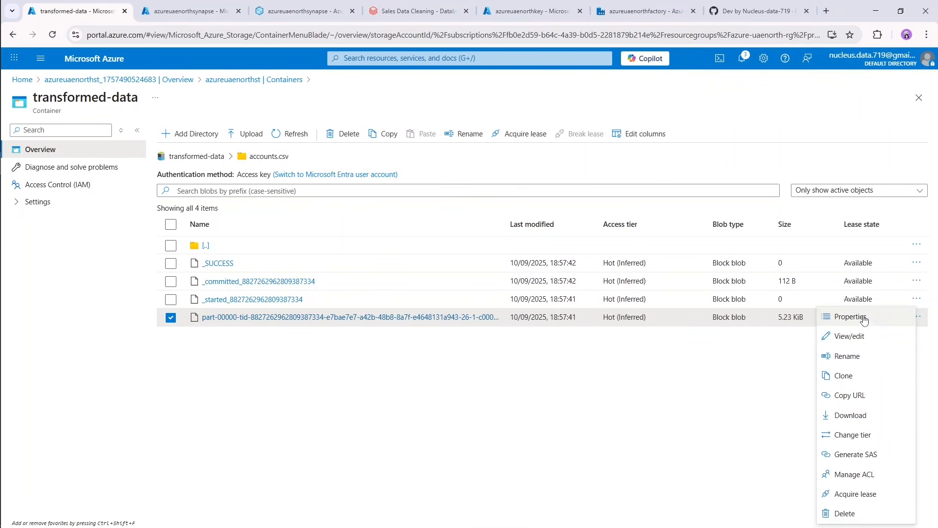
click(864, 316)
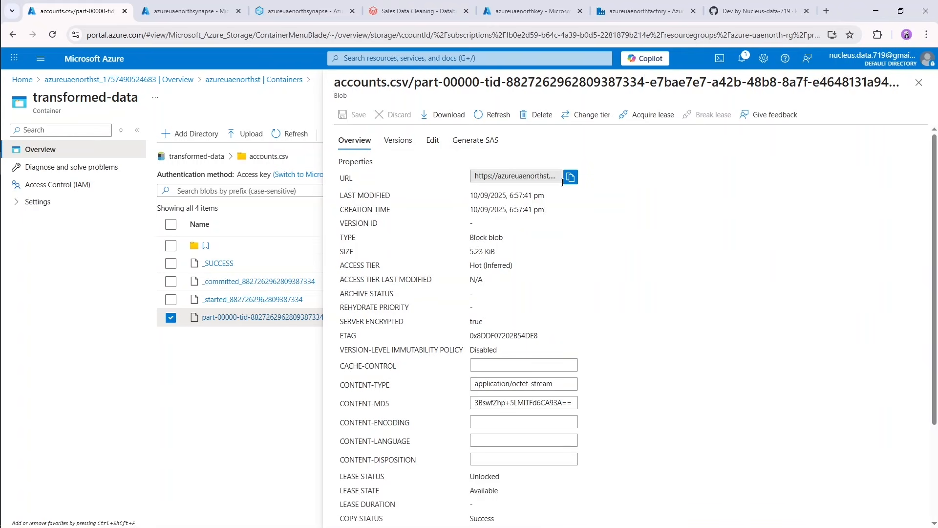
click(570, 177)
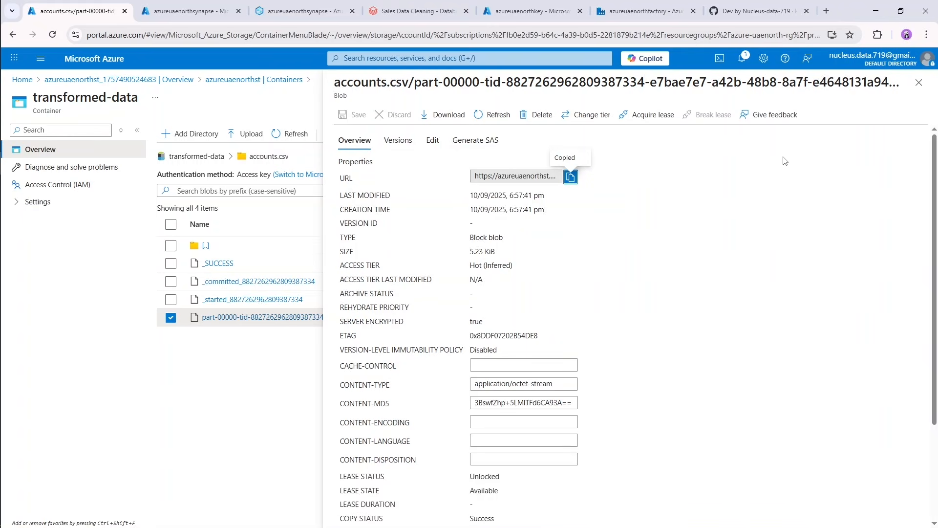
click(919, 83)
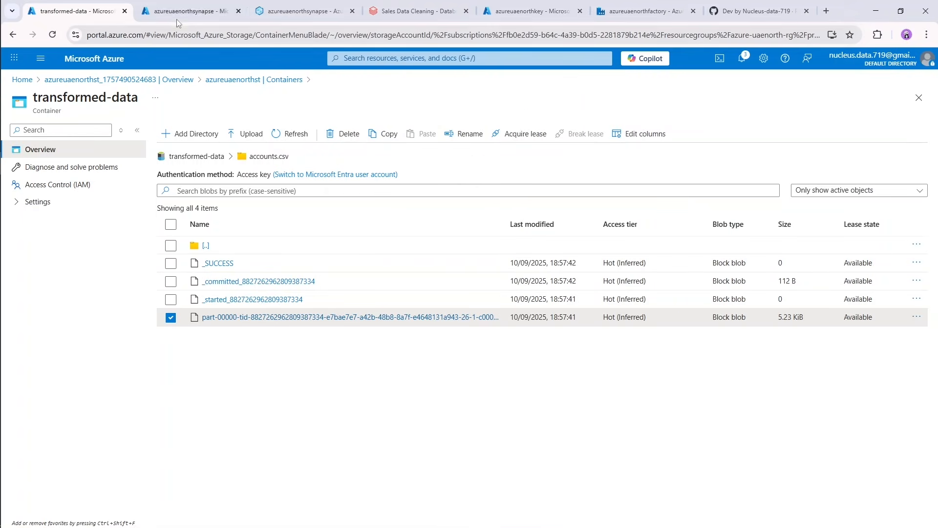
Return to the script in Synapse Studio and insert the copied accounts file URL as the BULK path.
click(200, 5)
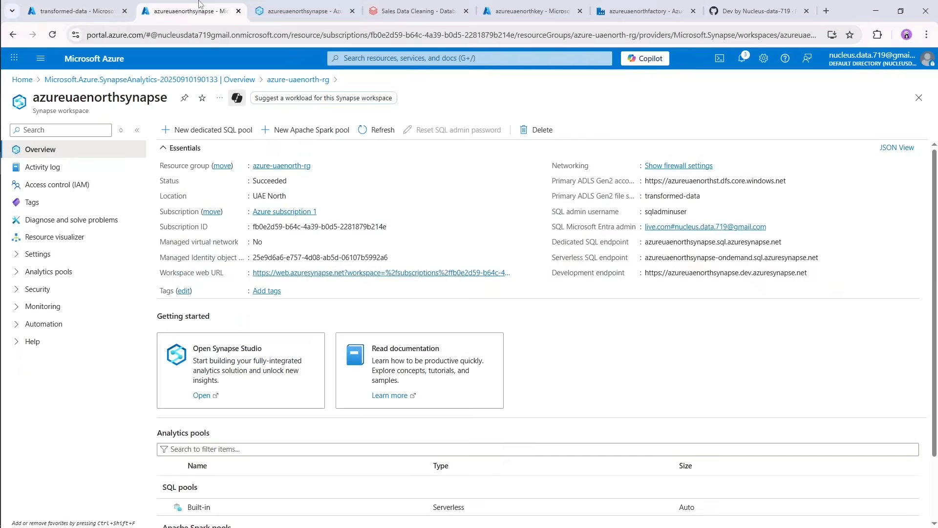
click(303, 9)
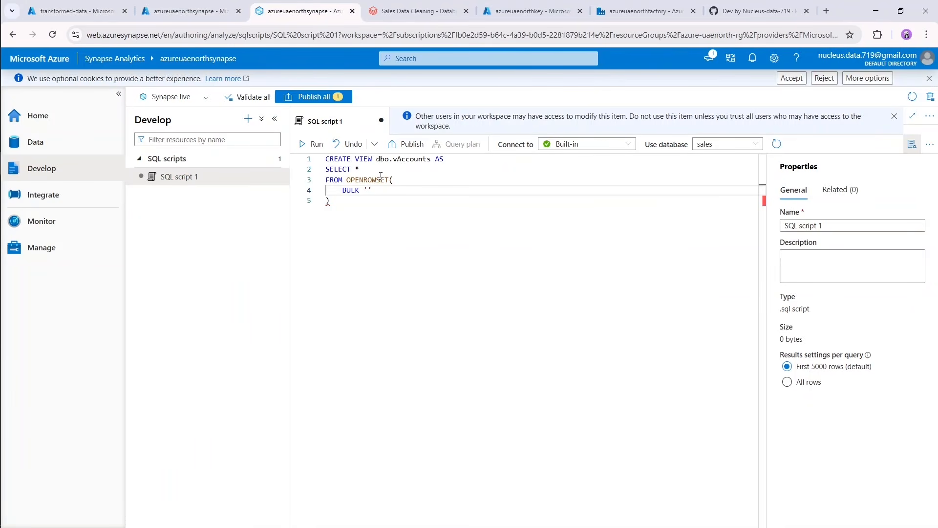
key(ctrl+v)
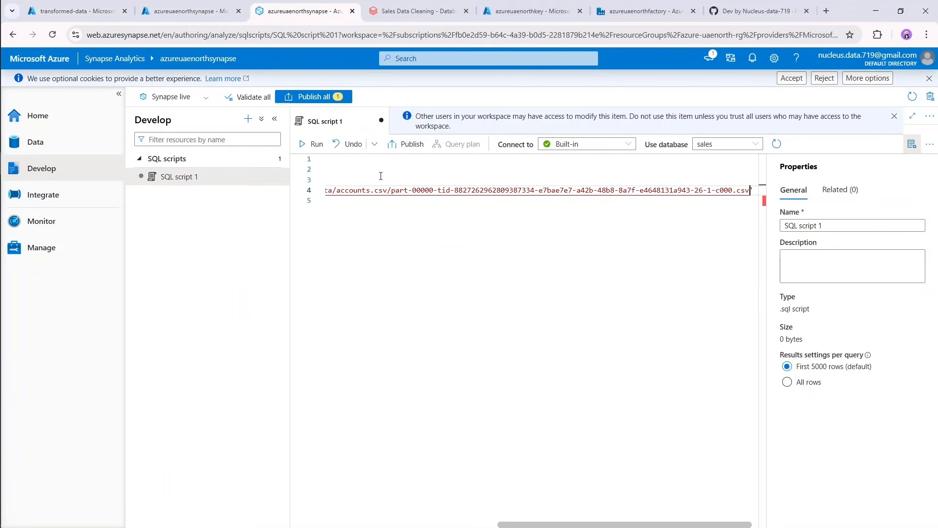
key(Return)
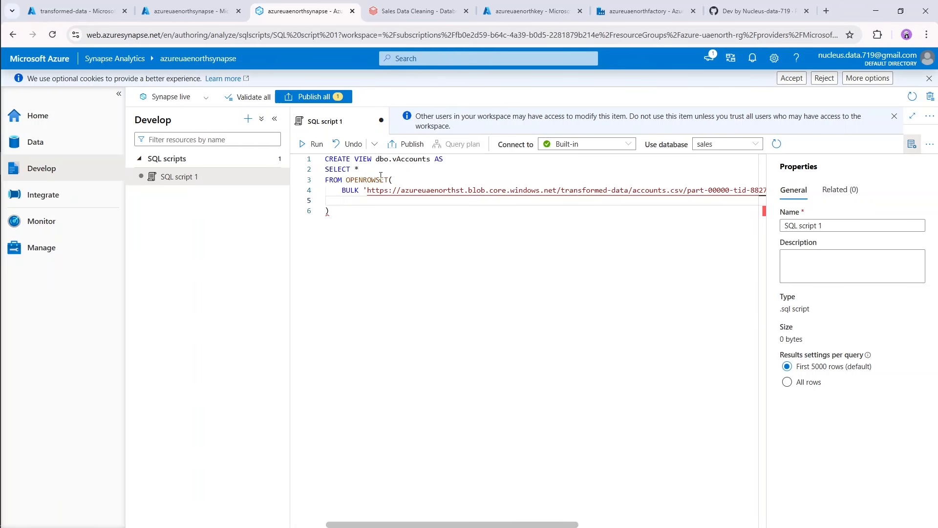
Add the option FORMAT = 'CSV', to OPENROWSET after the BULK path.
text(FORM)
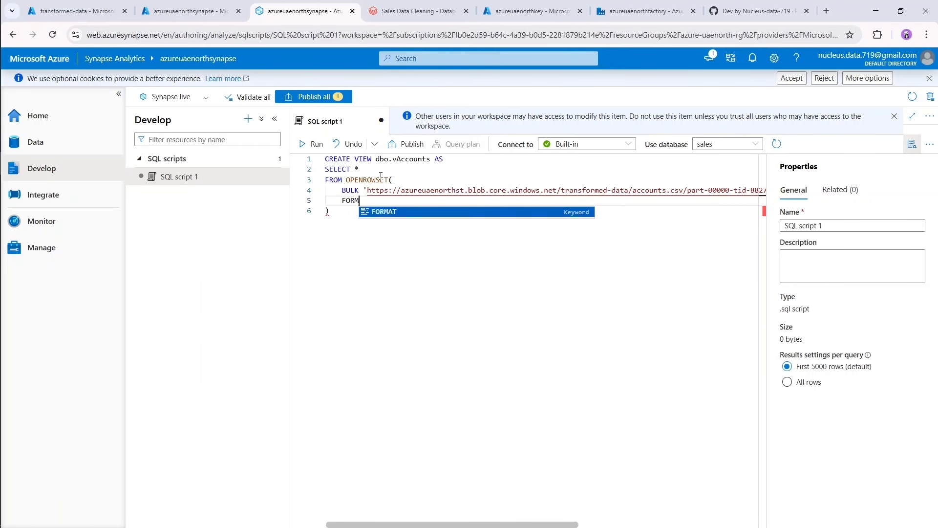
key(Tab)
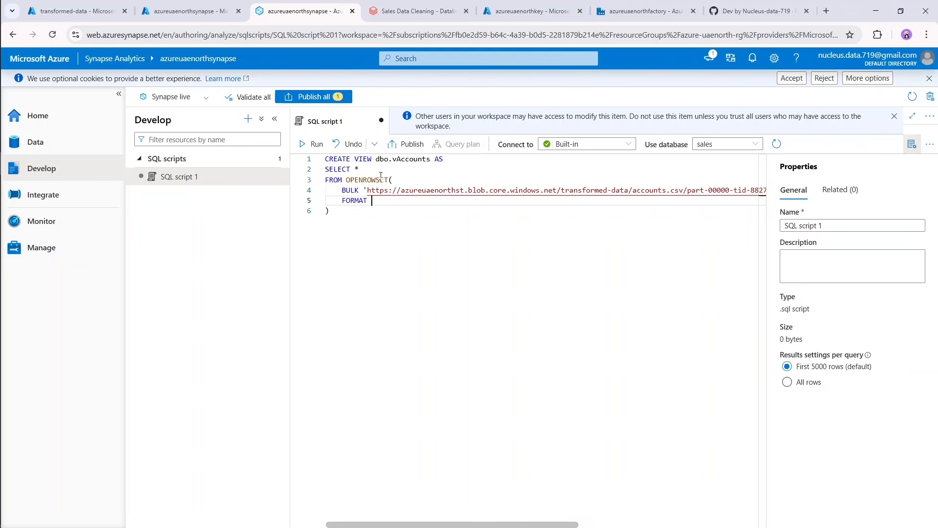
text(= 'CSV',)
key(Return)
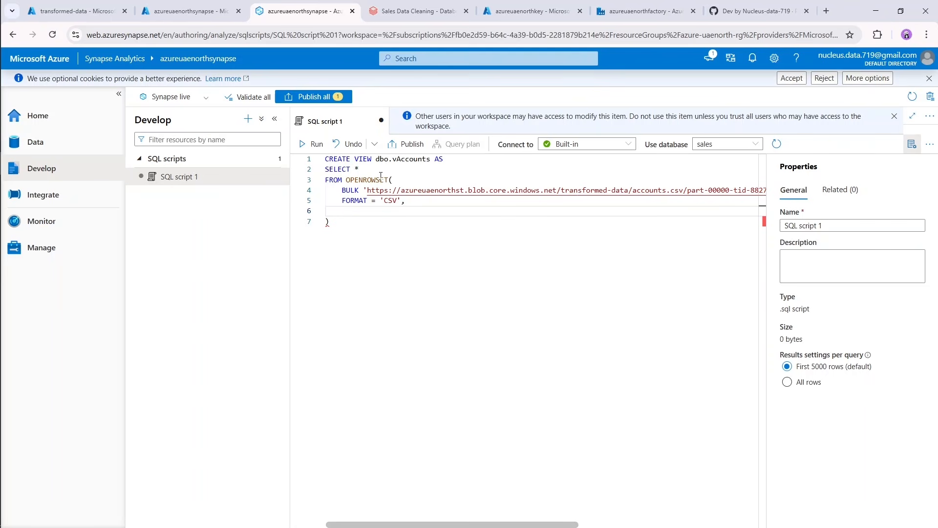
Add the option PARSER_VERSION = '2.0', below the FORMAT line.
text(PARSER_VERSION)
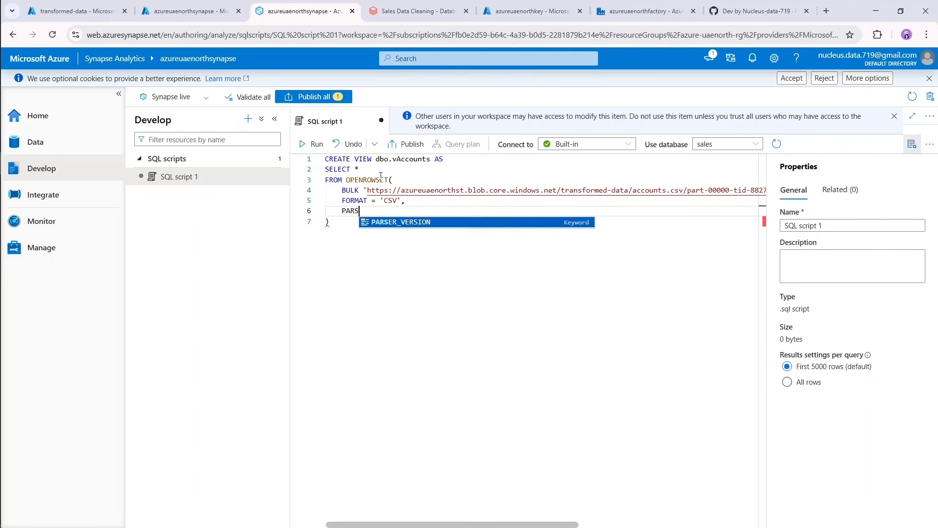
key(Tab)
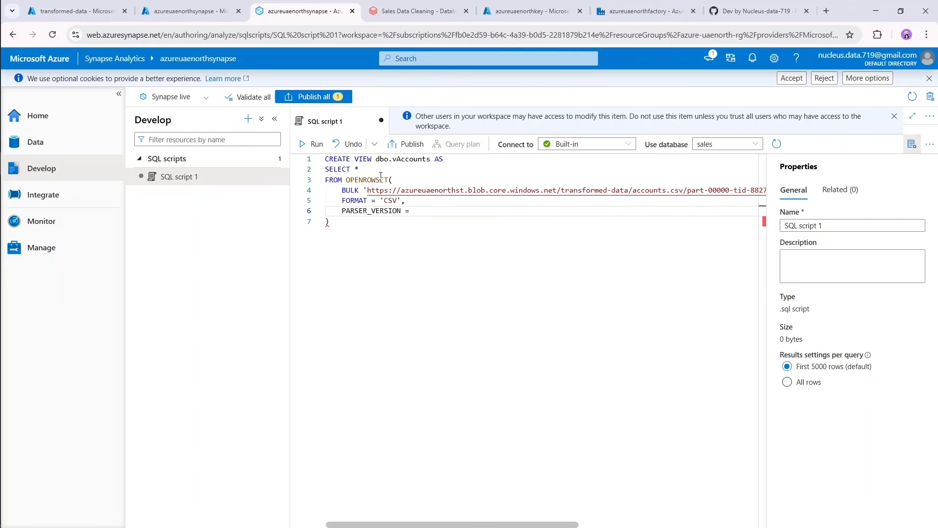
text(= '2.0)
key(BackSpace)
text(,)
key(Return)
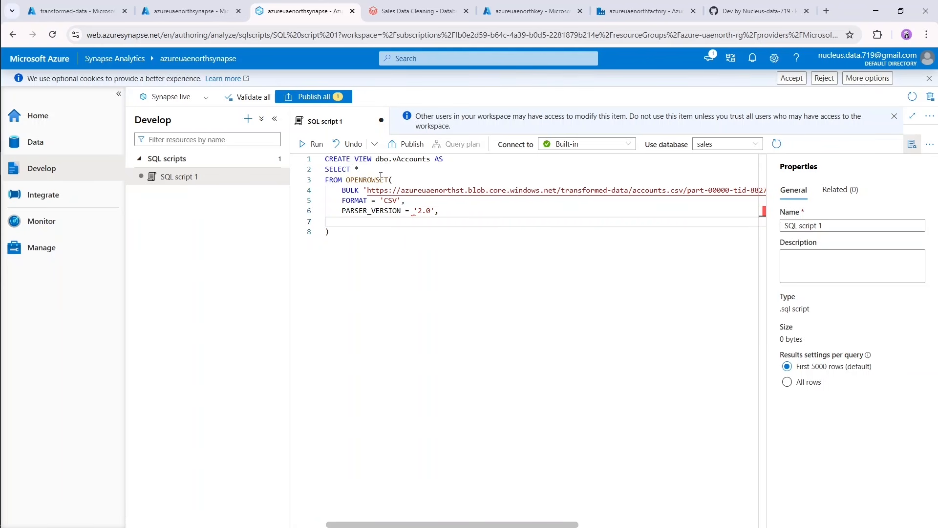
Add HEADER_ROW = TRUE as the last OPENROWSET option, with no empty line before the closing parenthesis.
text(HEADER_ROW = TRUE)
key(Return)
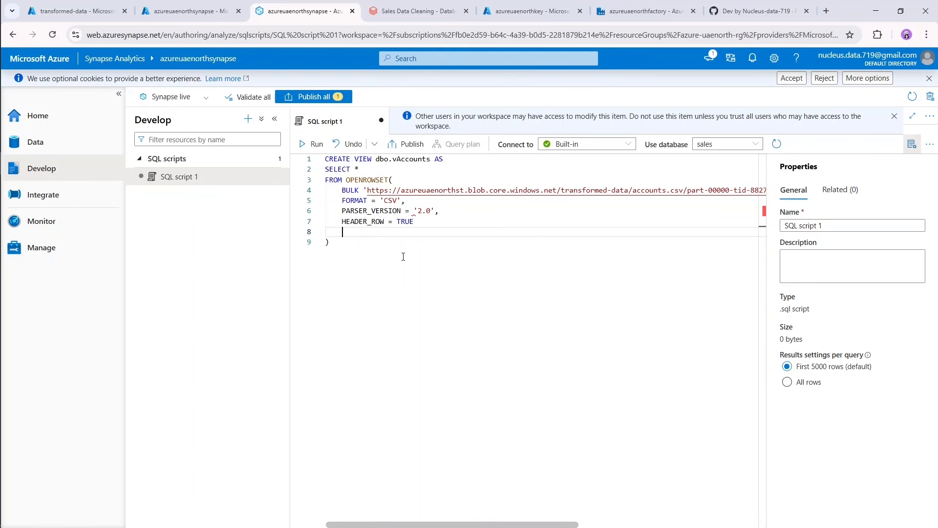
key(BackSpace)
key(BackSpace)
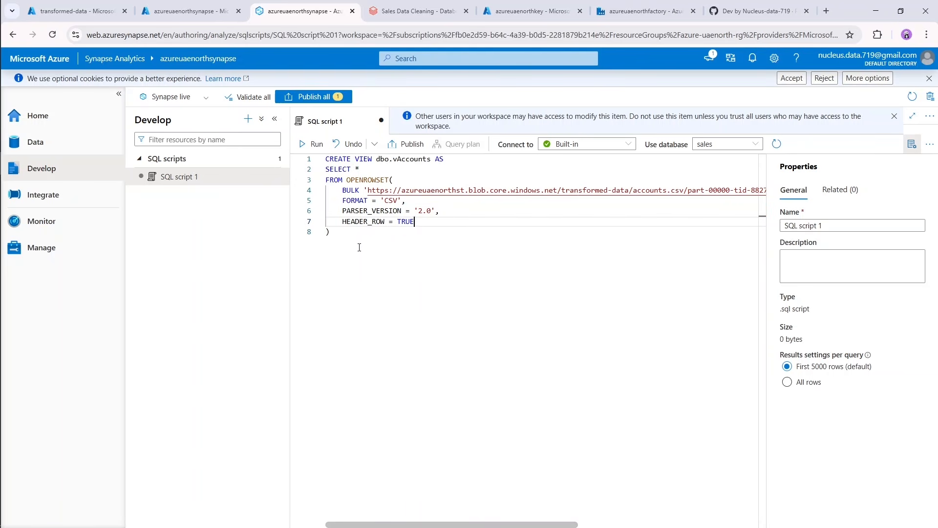
Run the complete dbo.vAccounts view statement against the sales database.
click(348, 250)
key(ctrl+a)
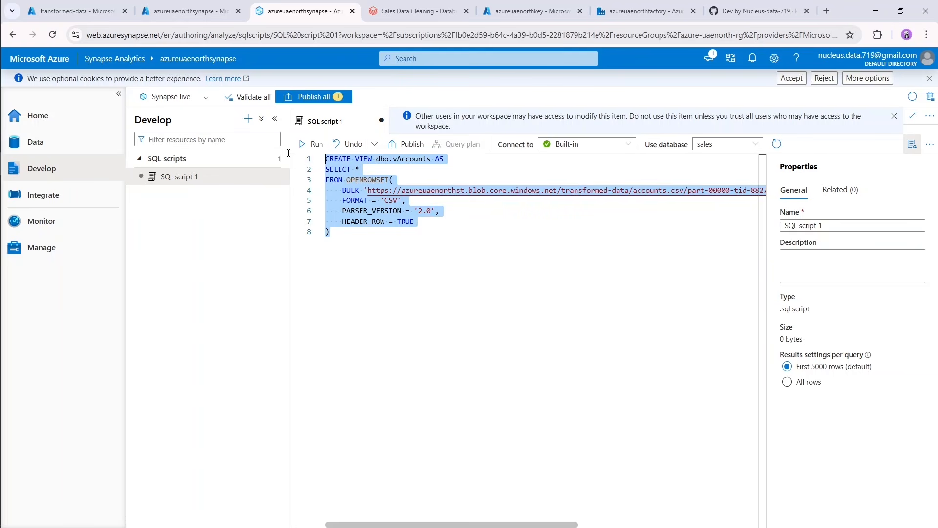
click(313, 144)
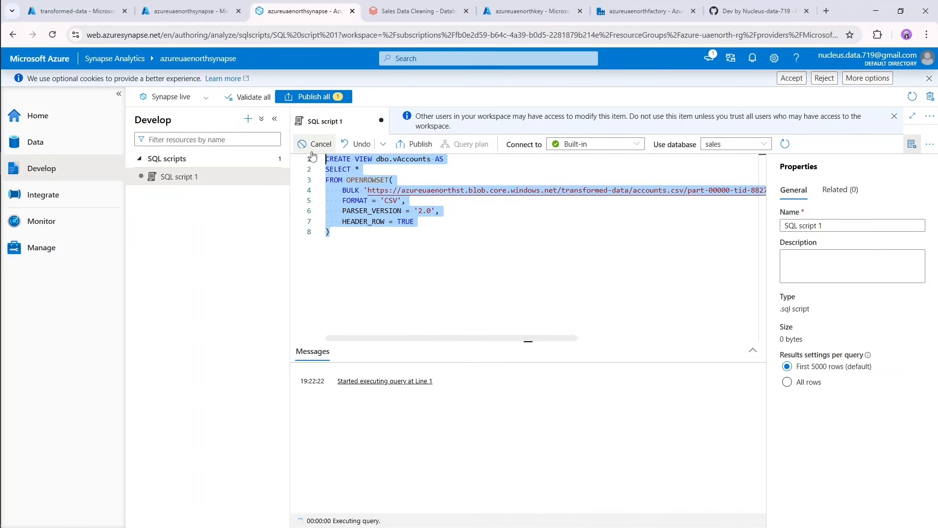
Complete the view statement with the alias AS rows; after the closing parenthesis and add blank lines below it.
click(387, 254)
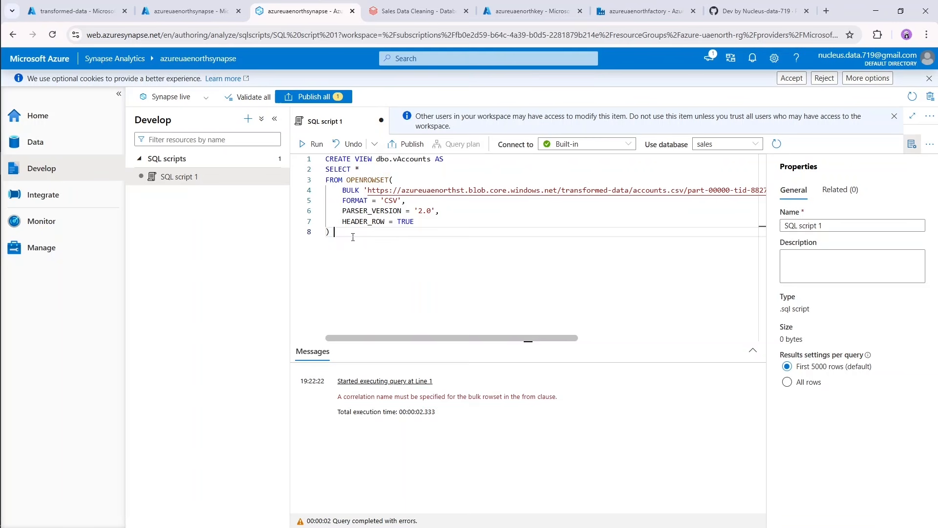
text(AS rows;)
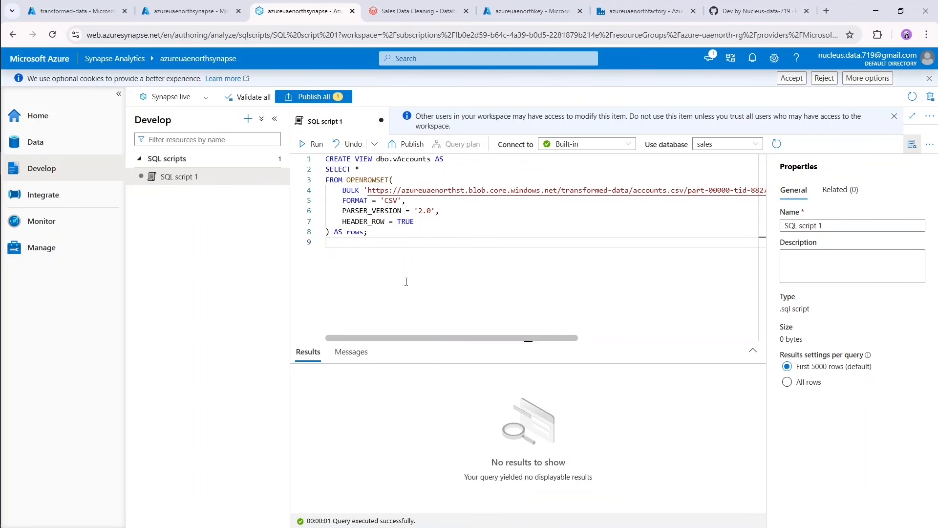
key(Return)
key(Return)
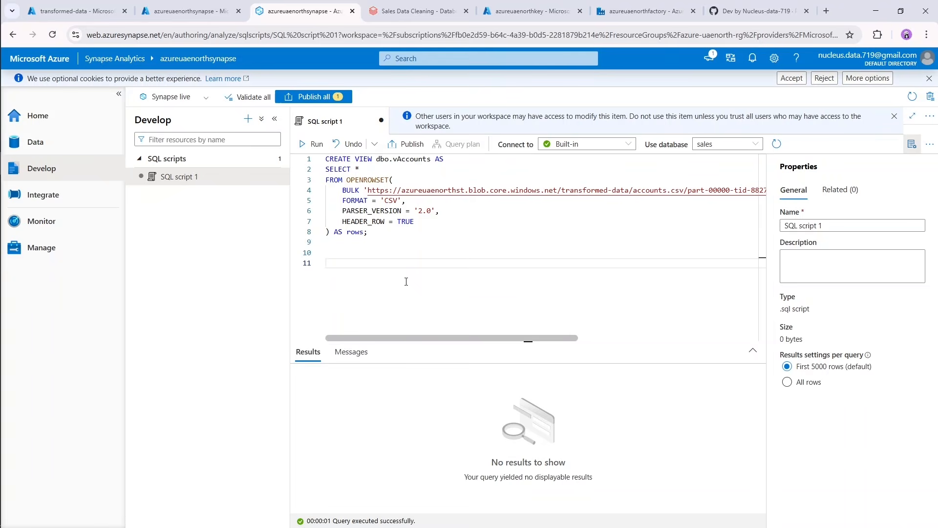
Write the test query SELECT * FROM dbo.vAccounts on the empty line below the view statement.
text(SELECT * FRO)
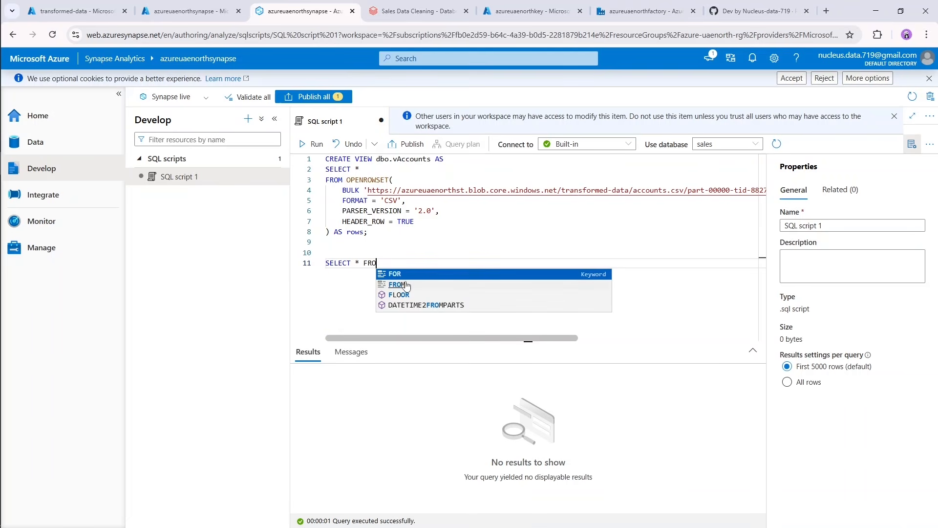
text(M )
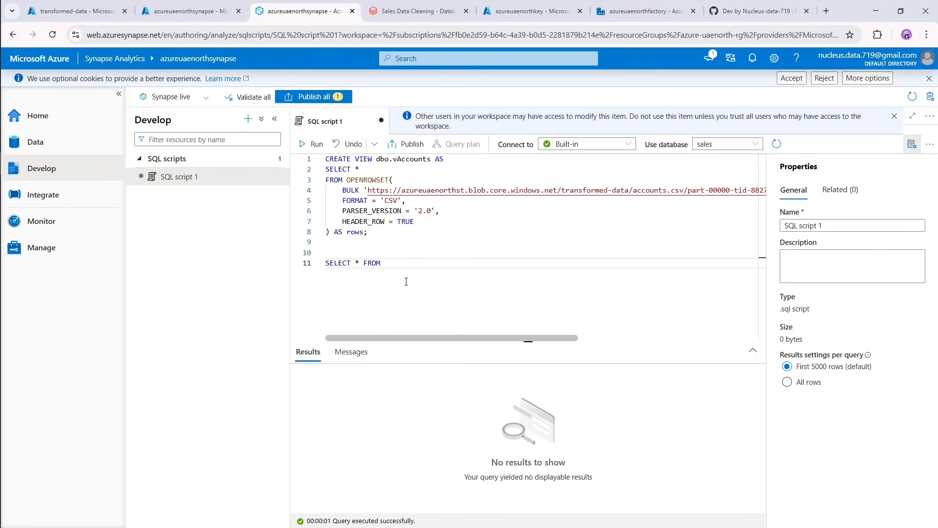
text(dbo.)
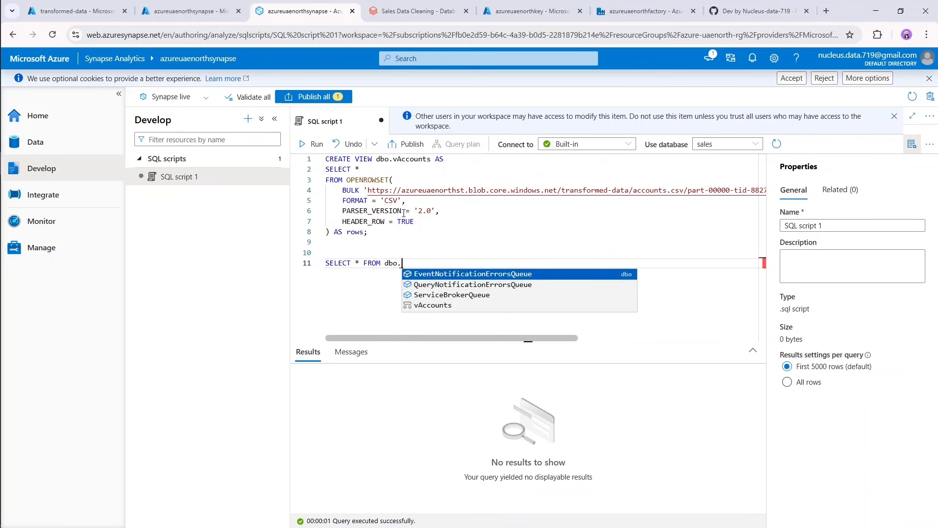
drag(394, 162, 431, 162)
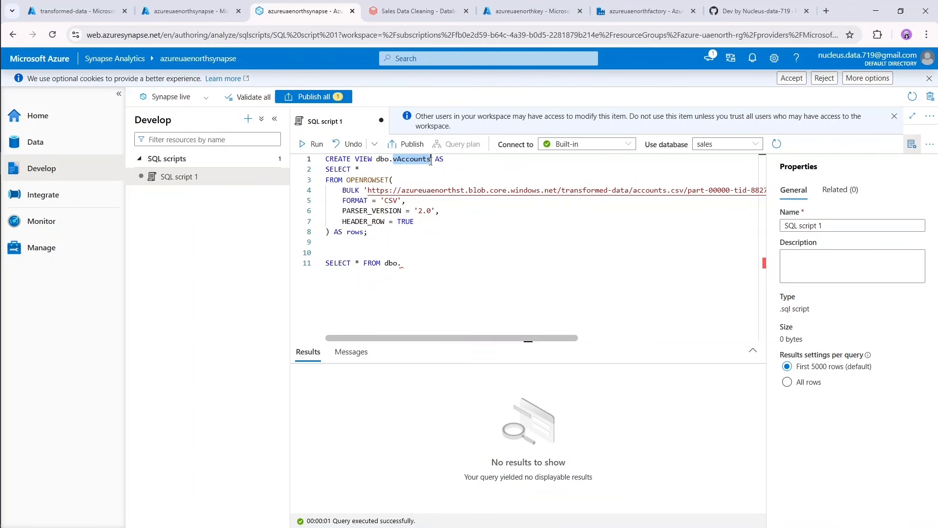
click(421, 270)
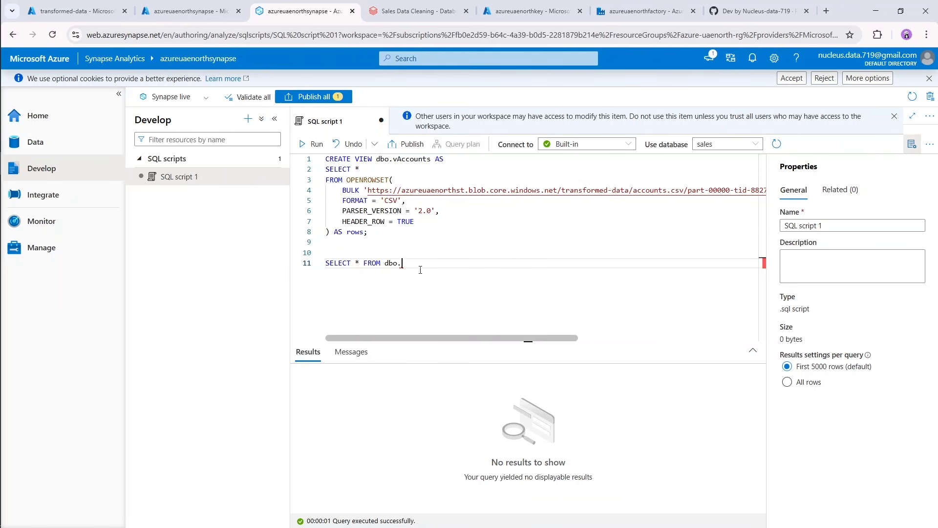
key(ctrl+v)
Run only the dbo.vAccounts test query and review all columns of its result table.
drag(460, 264, 312, 266)
key(shift+Return)
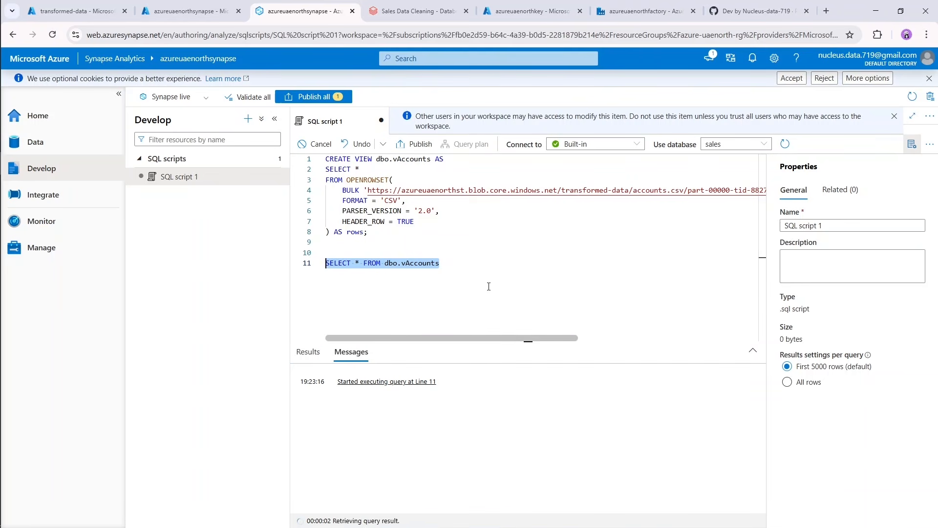
click(309, 353)
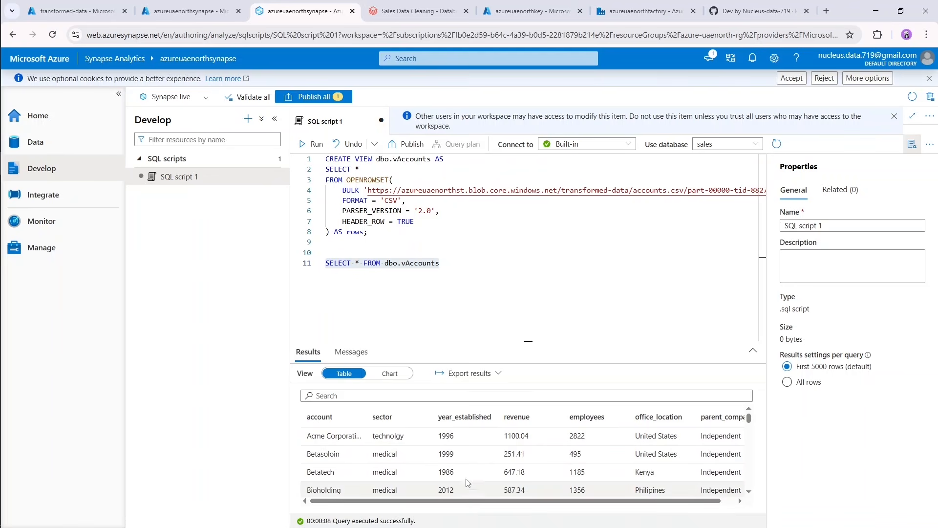
drag(468, 501, 502, 497)
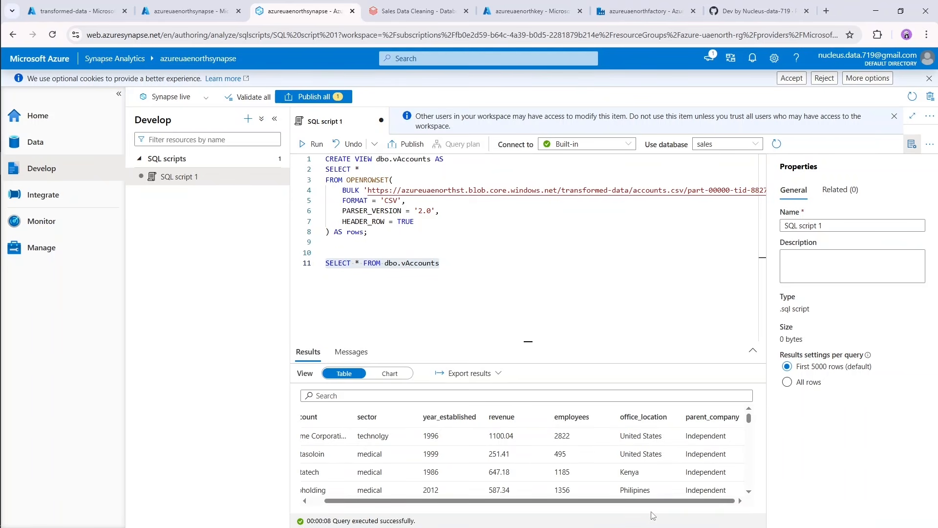
drag(659, 506, 568, 506)
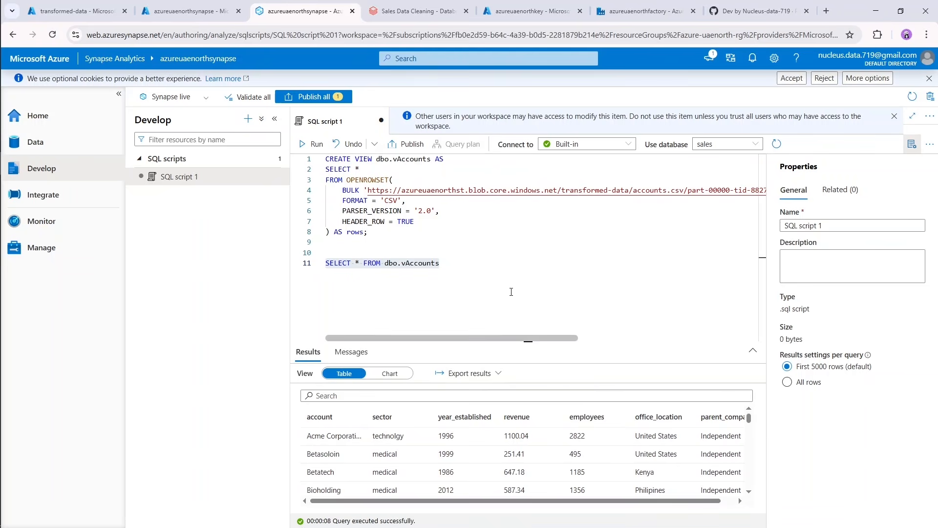
Delete the test query below the dbo.vAccounts view statement.
click(539, 293)
drag(478, 264, 323, 268)
key(BackSpace)
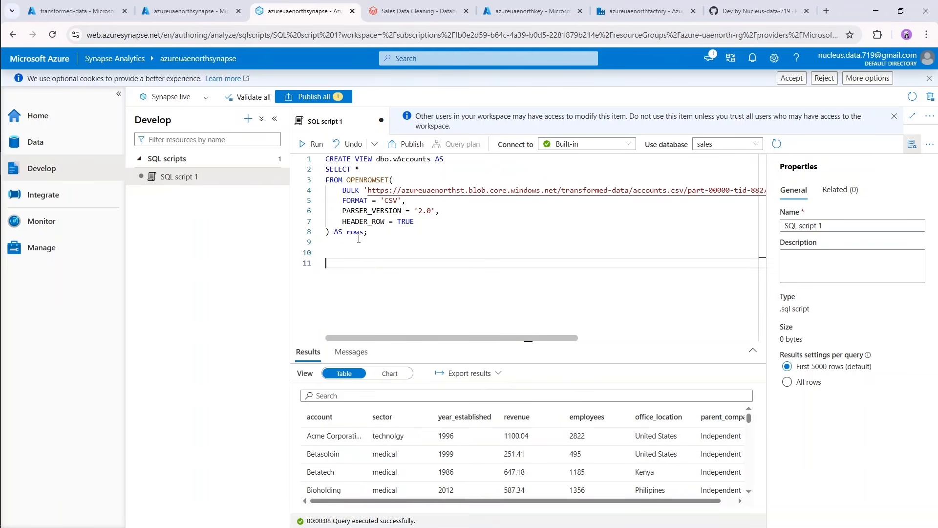
Duplicate the complete dbo.vAccounts view statement three times below the original, separating the copies with blank lines.
drag(375, 232, 317, 163)
key(ctrl+c)
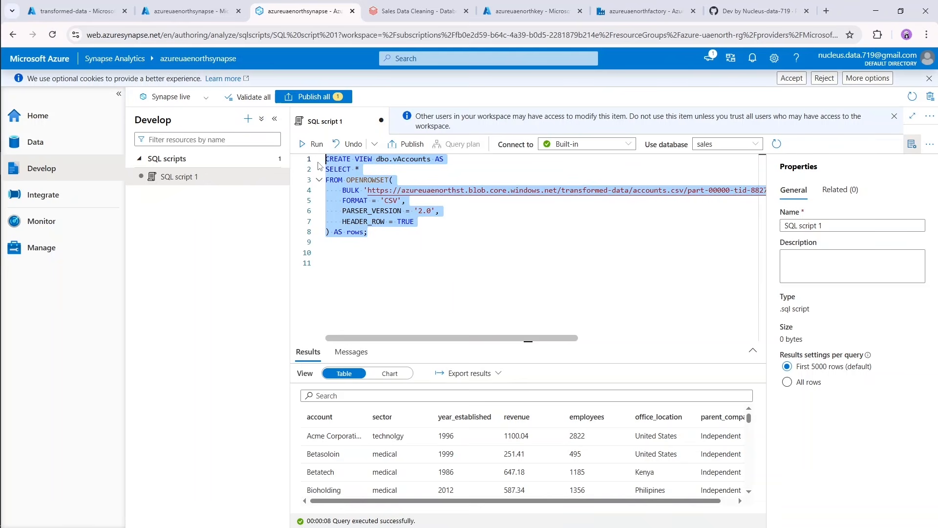
click(361, 263)
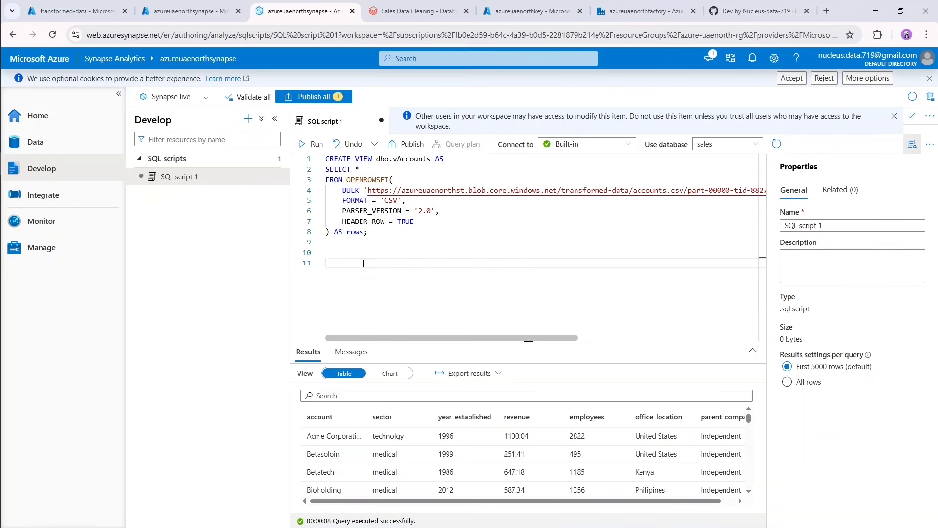
key(ctrl+v)
key(Return)
key(Return)
key(Return)
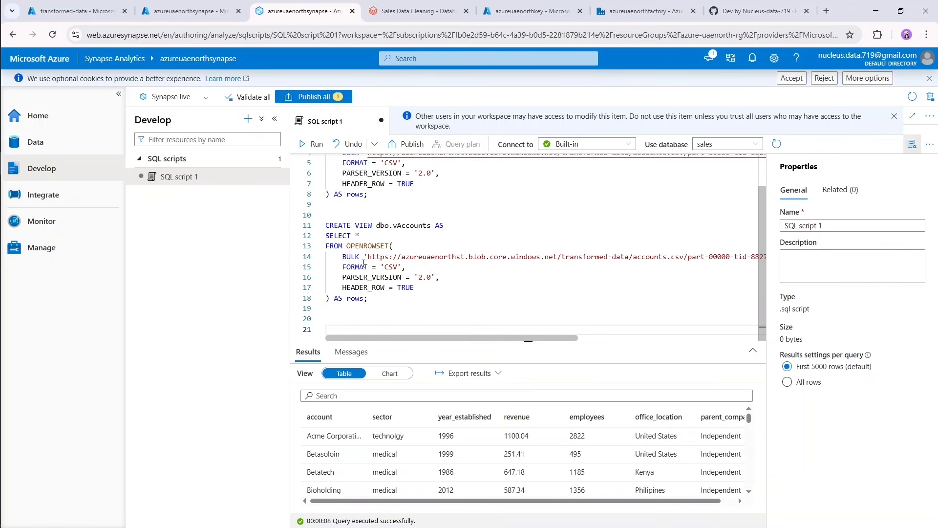
key(ctrl+v)
key(Return)
key(Return)
key(ctrl+v)
key(Return)
key(Return)
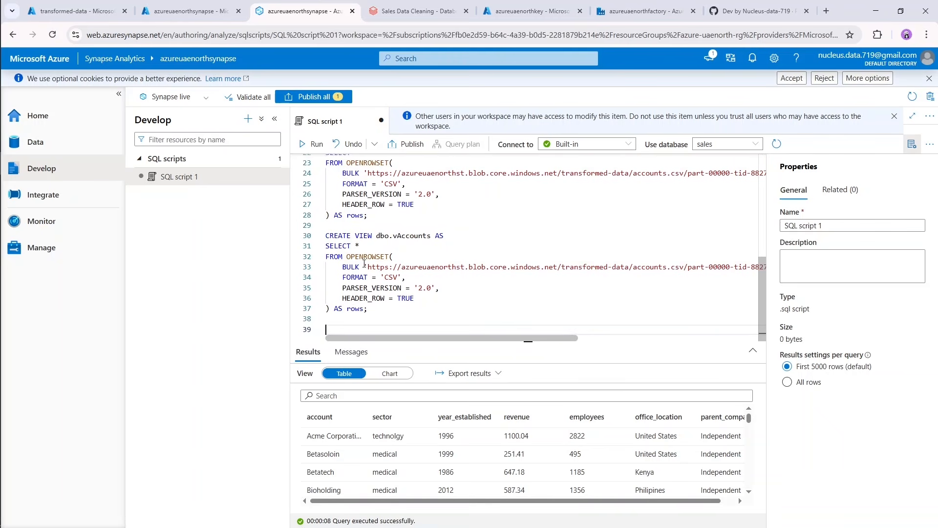
key(Return)
scroll(365, 264, up, 8)
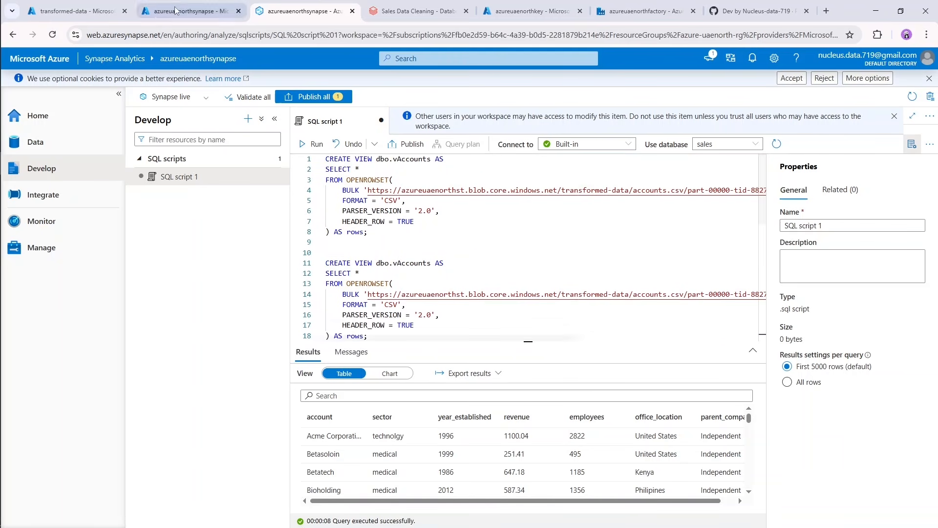
In the Azure portal's transformed-data container, copy the URL of the part-00000 file in the data_dictionary.csv folder.
click(73, 11)
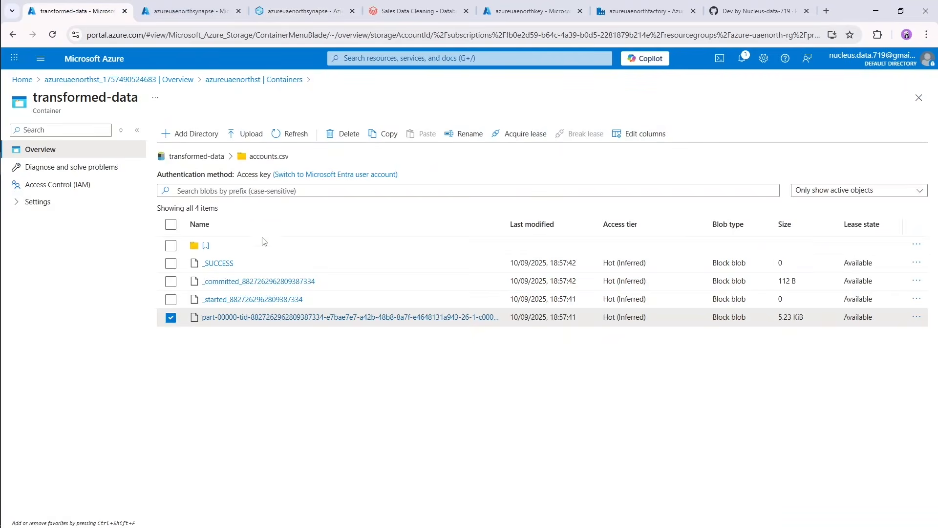
click(207, 158)
click(231, 283)
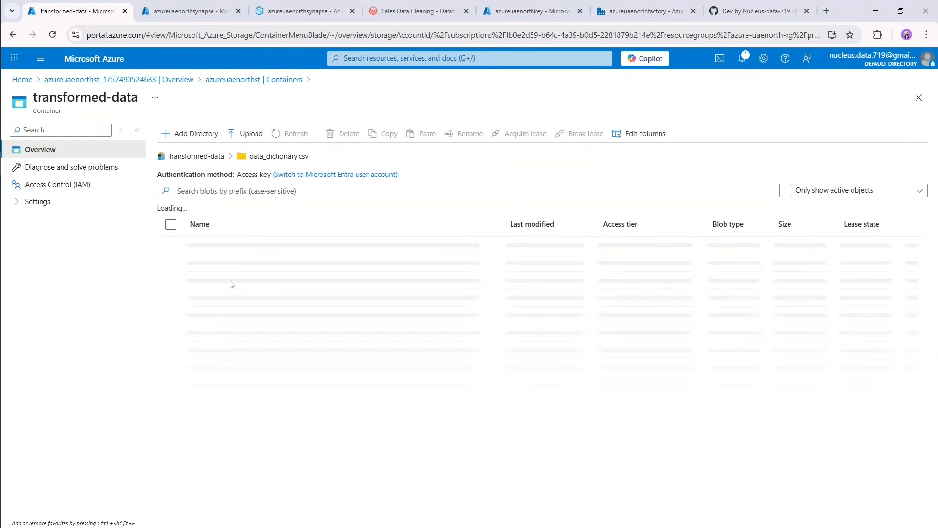
click(916, 317)
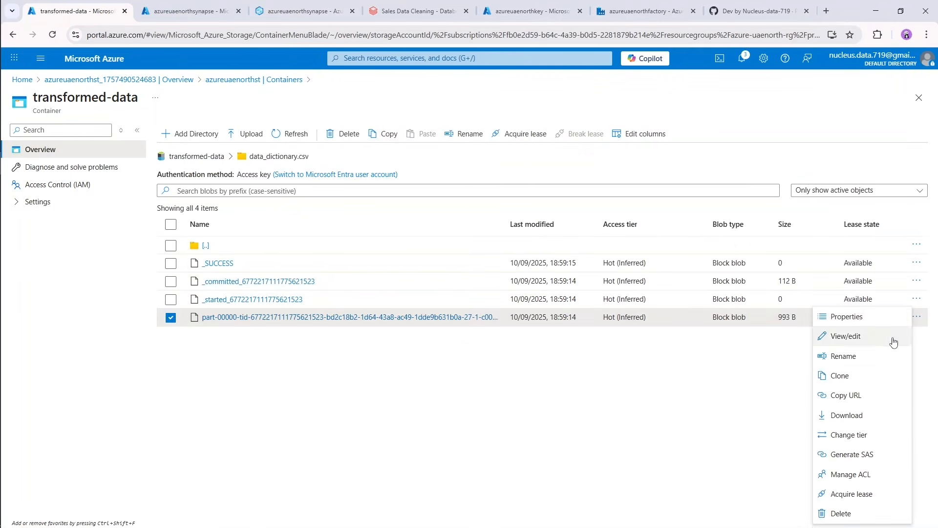
click(847, 317)
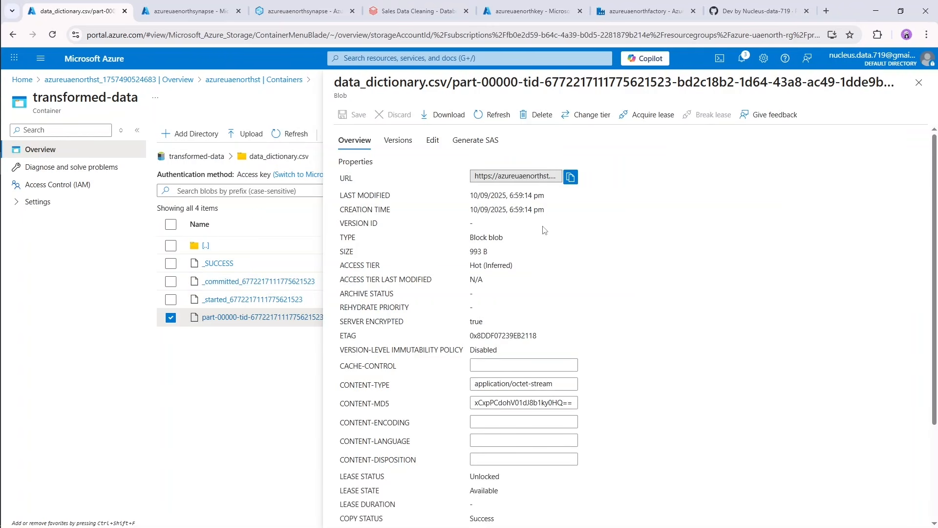
click(570, 177)
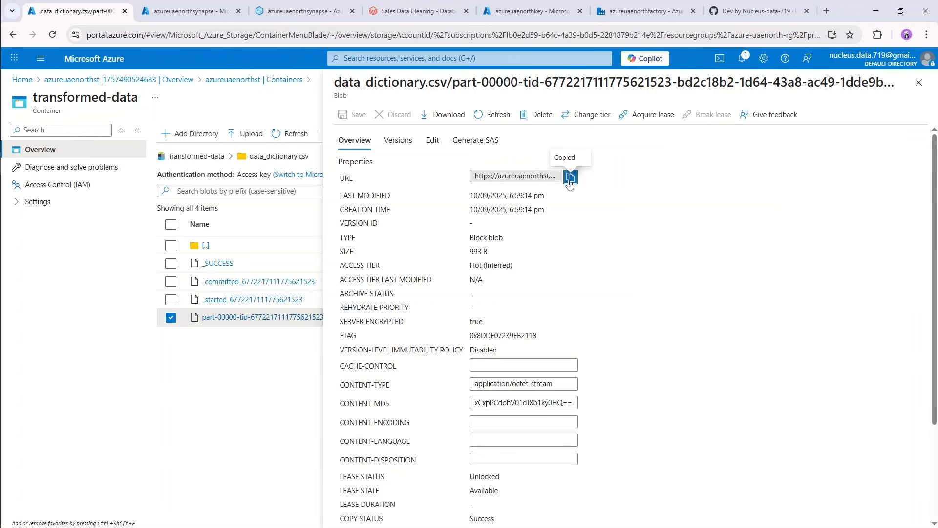
click(918, 83)
Back in the Synapse SQL script, replace the second view statement's BULK URL with the copied data_dictionary.csv file URL, keeping the closing quote and comma.
click(301, 11)
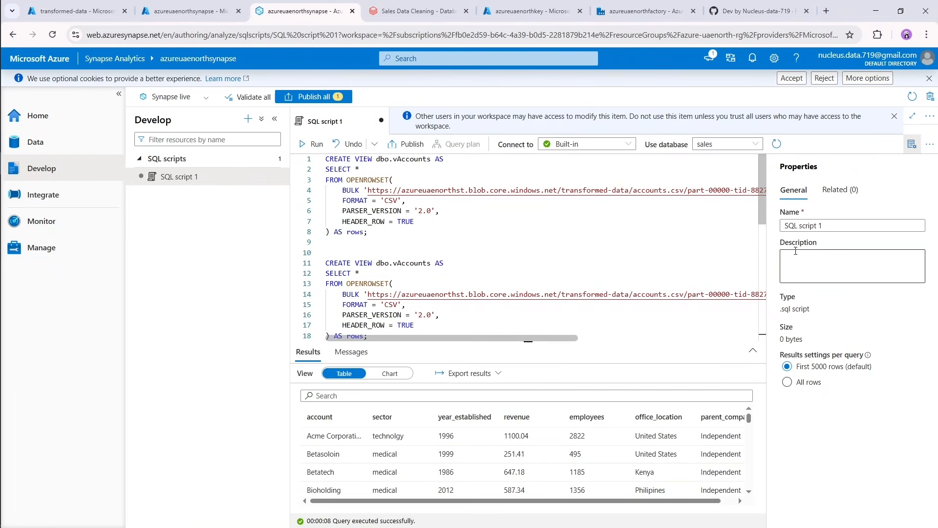
click(369, 295)
key(shift+End)
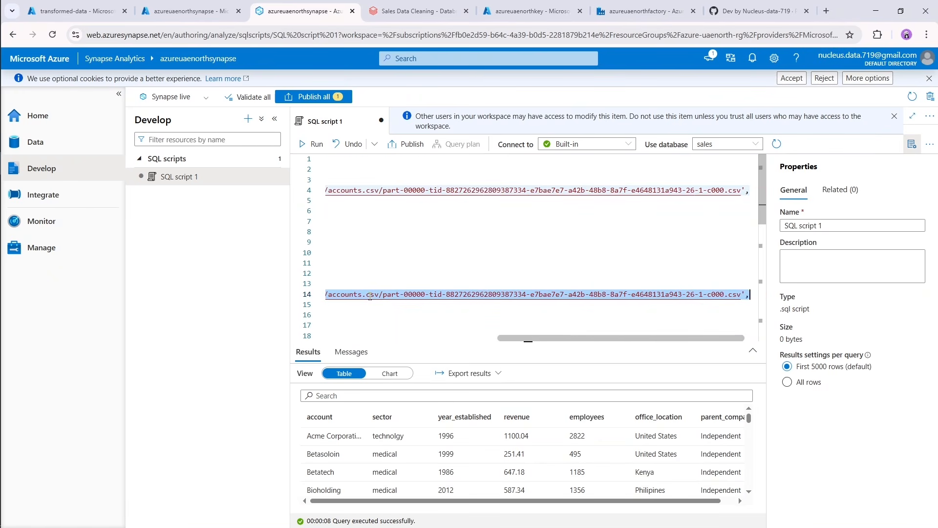
key(shift+Left)
key(shift+Left)
key(ctrl+v)
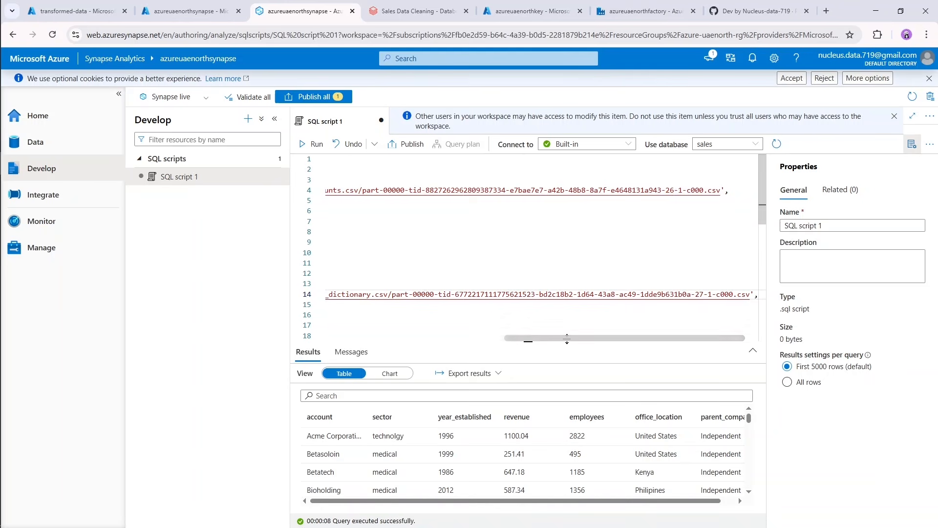
drag(568, 339, 371, 289)
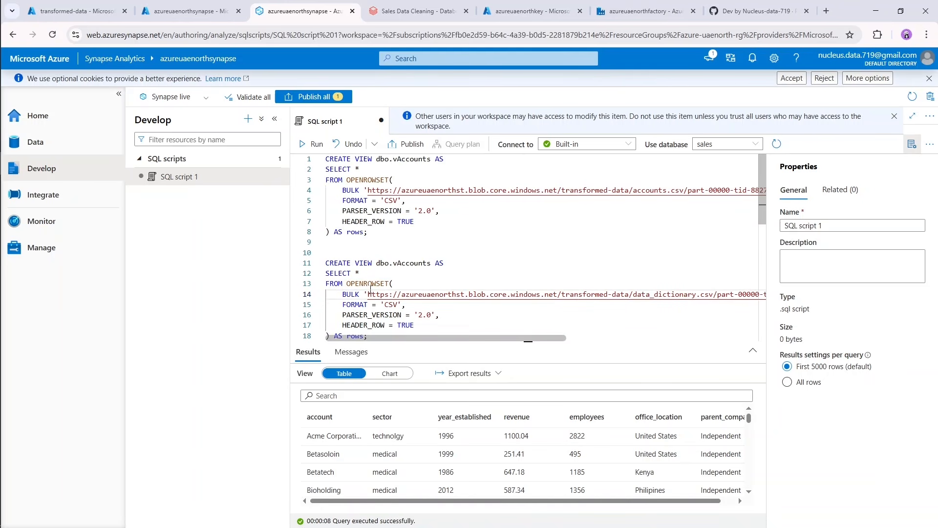
Rename the view in the second statement to dbo.vData_dictionary.
drag(432, 264, 397, 263)
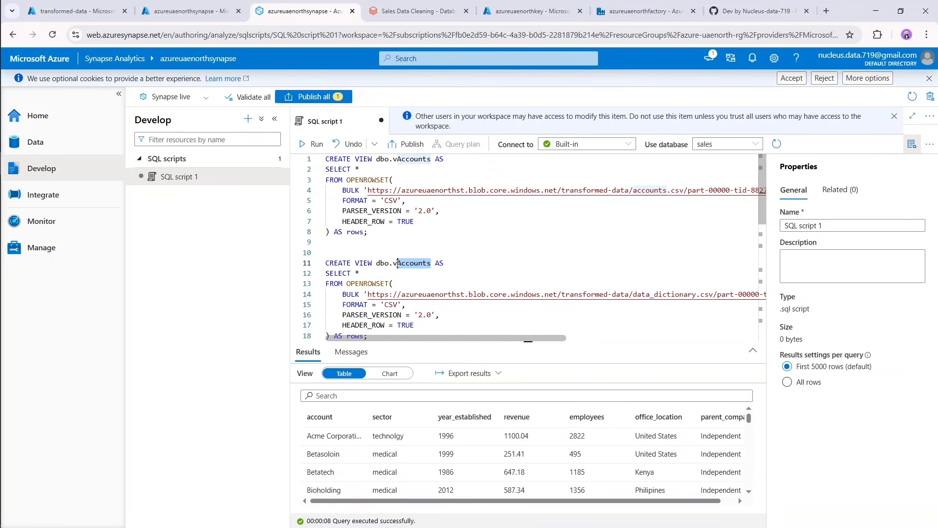
text(Data)
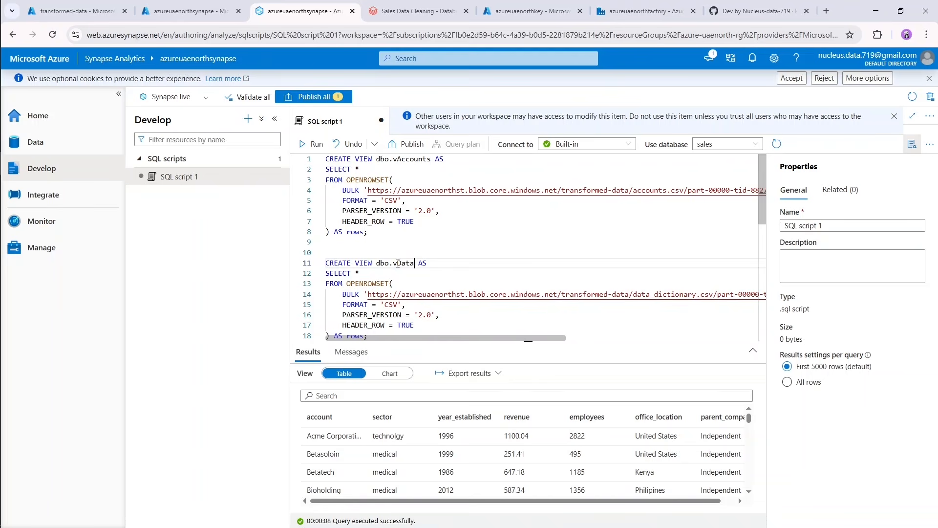
text(_dictionary)
In the Azure portal's transformed-data container, copy the URL of the part-00000 file in the products.csv folder.
scroll(477, 284, down, 1)
scroll(474, 283, down, 1)
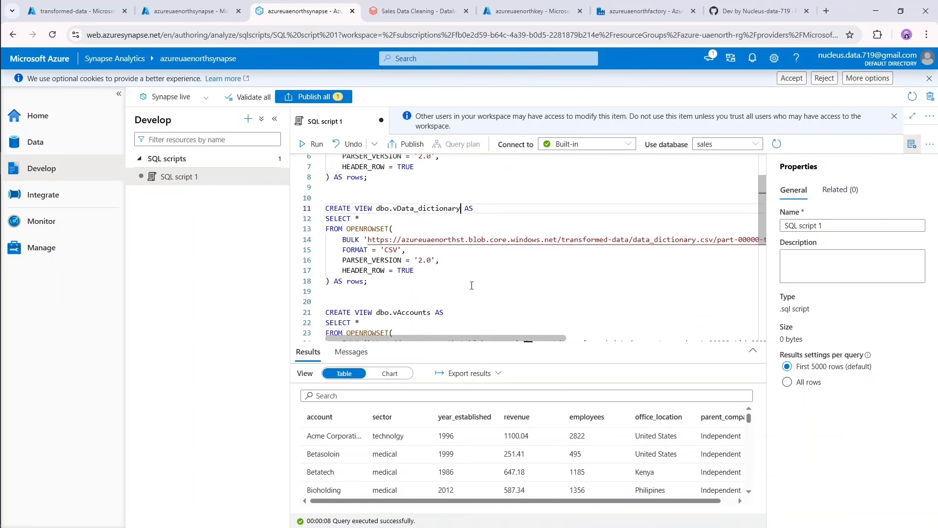
scroll(452, 277, down, 2)
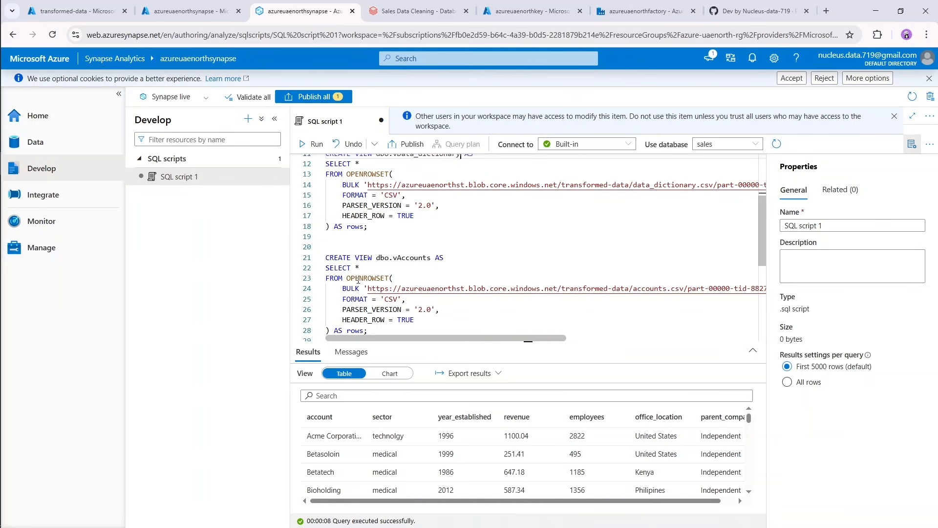
click(105, 6)
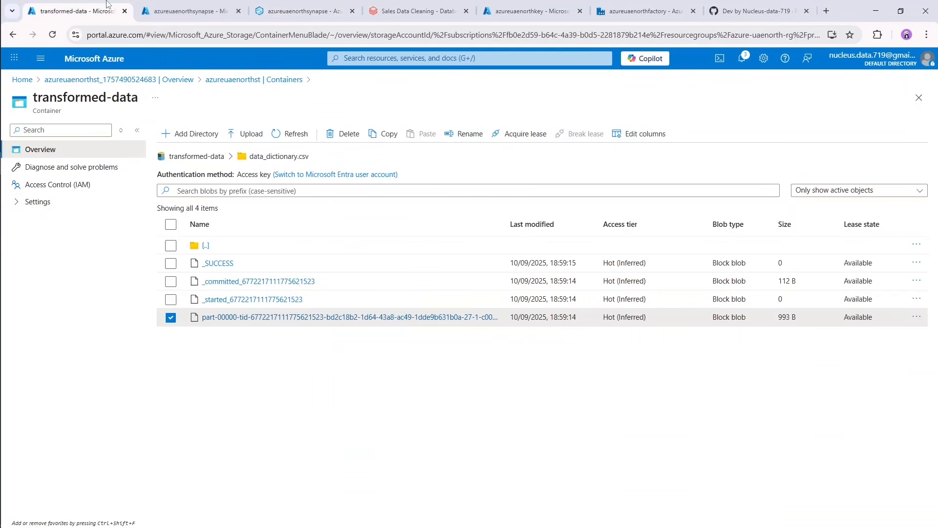
click(196, 156)
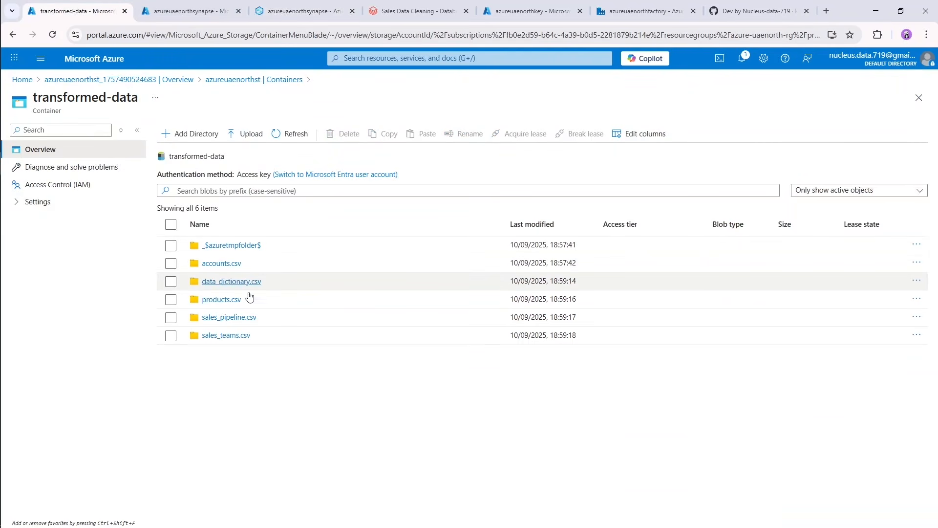
click(222, 301)
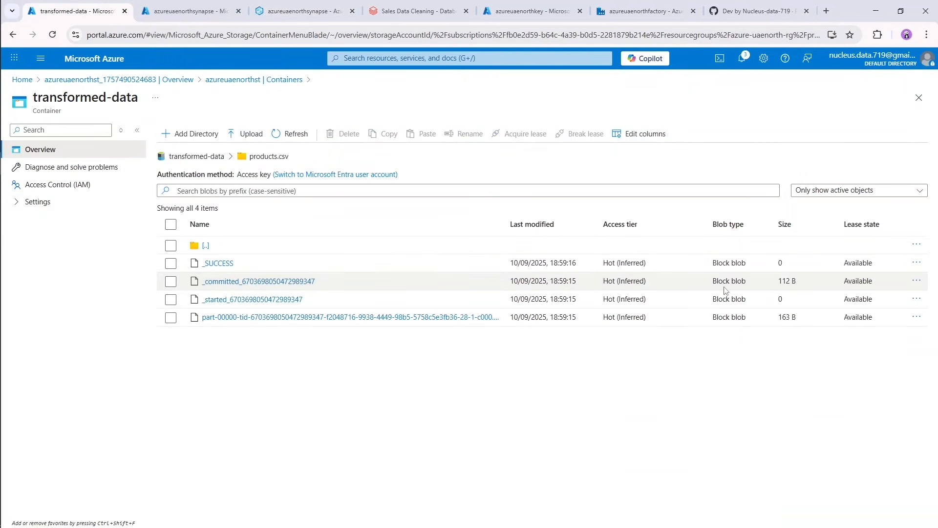
click(917, 318)
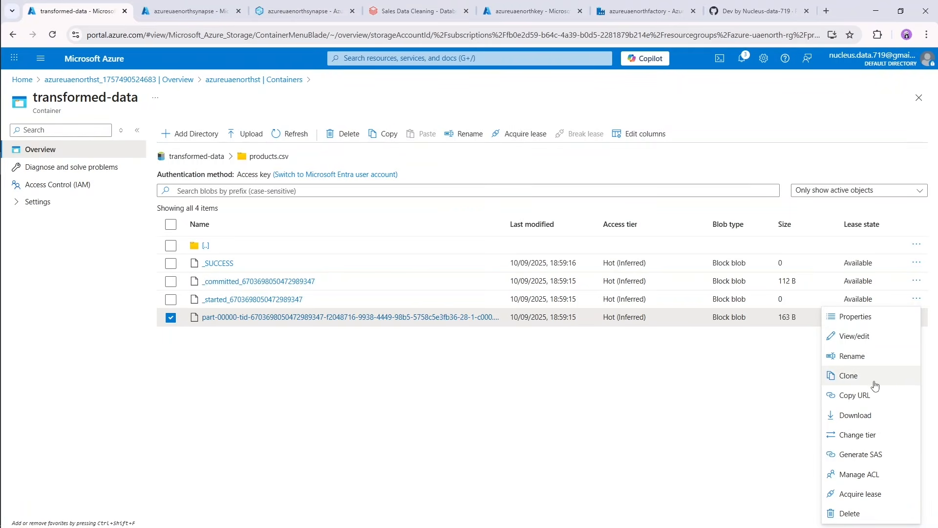
click(853, 401)
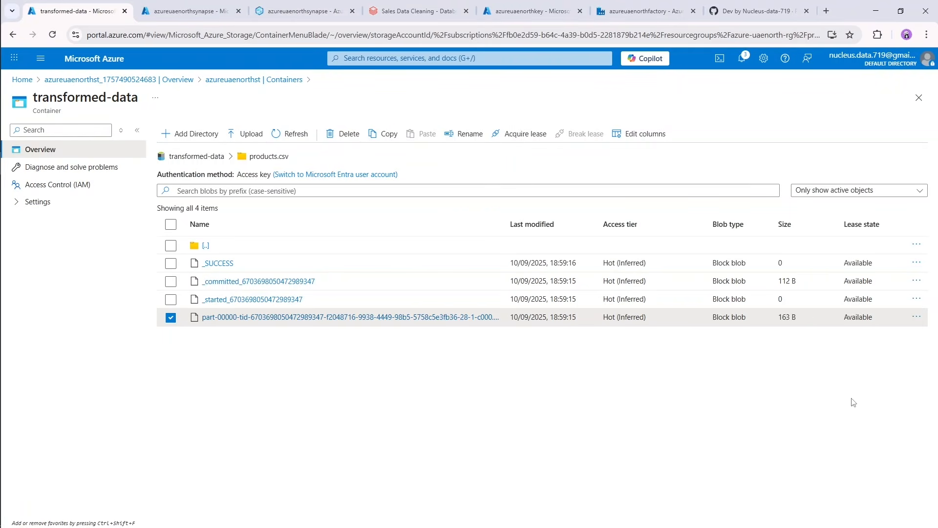
Back in the Synapse SQL script, replace the third view statement's BULK URL with the copied products.csv file URL, keeping the closing quote and comma.
click(326, 9)
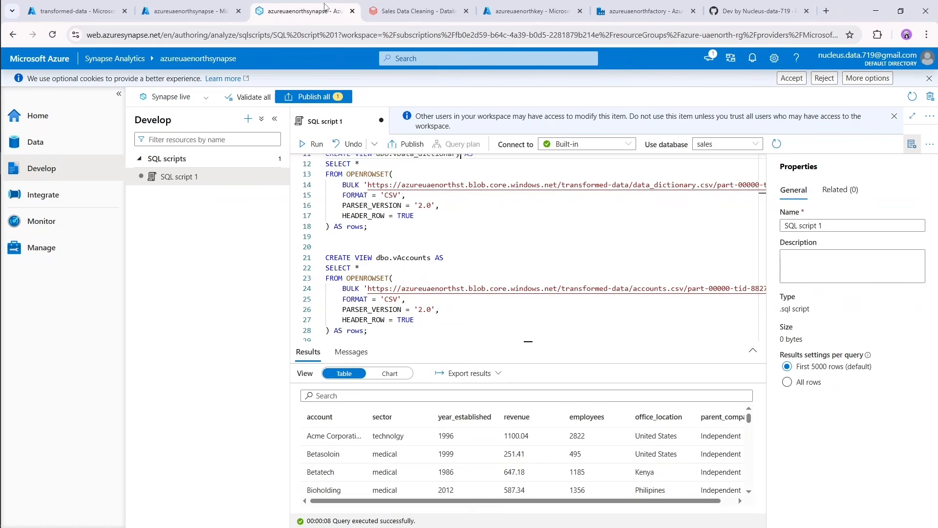
scroll(376, 273, up, 5)
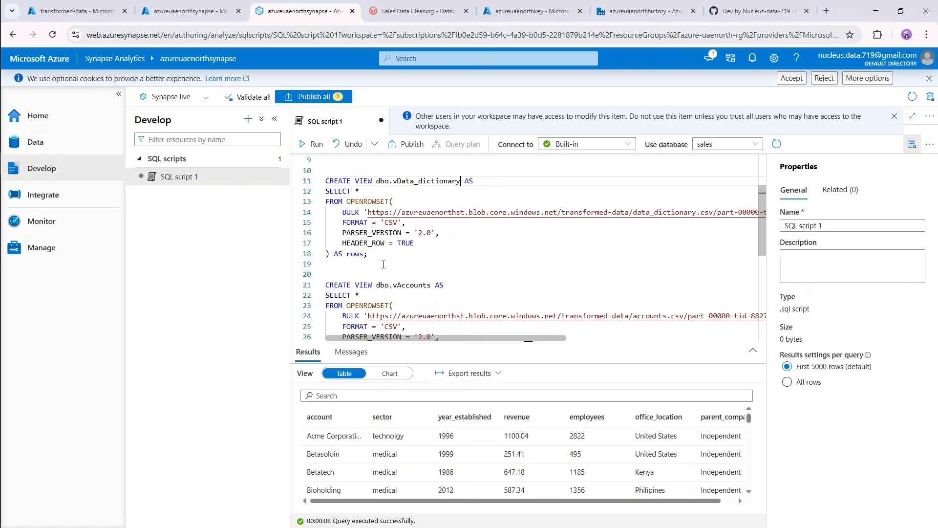
scroll(384, 275, down, 5)
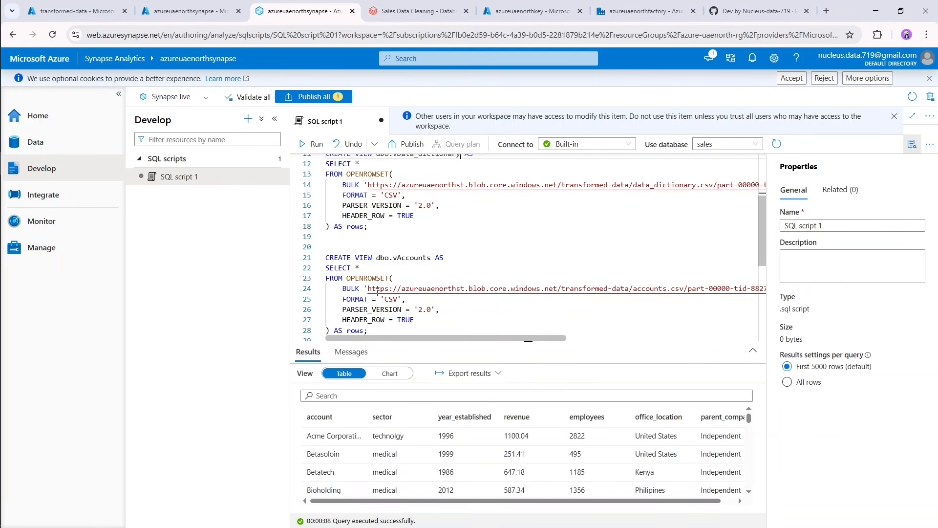
click(367, 288)
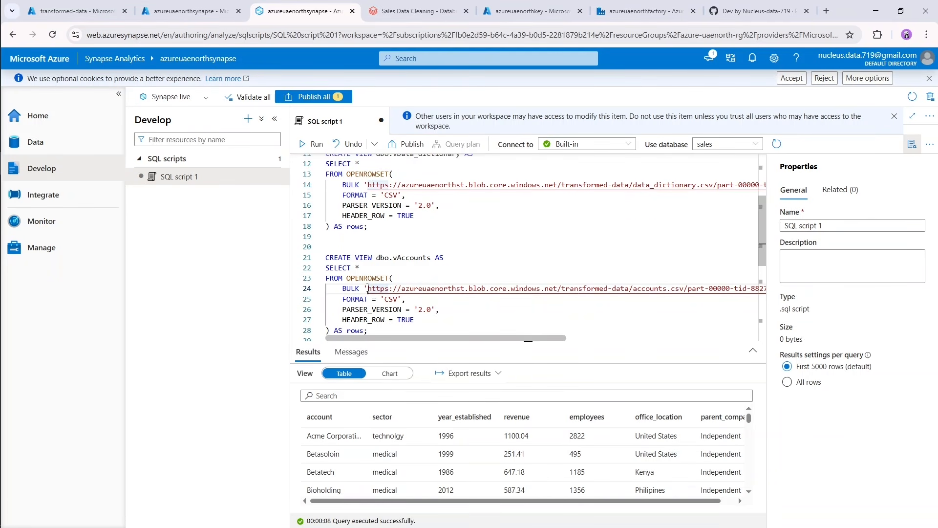
key(shift+End)
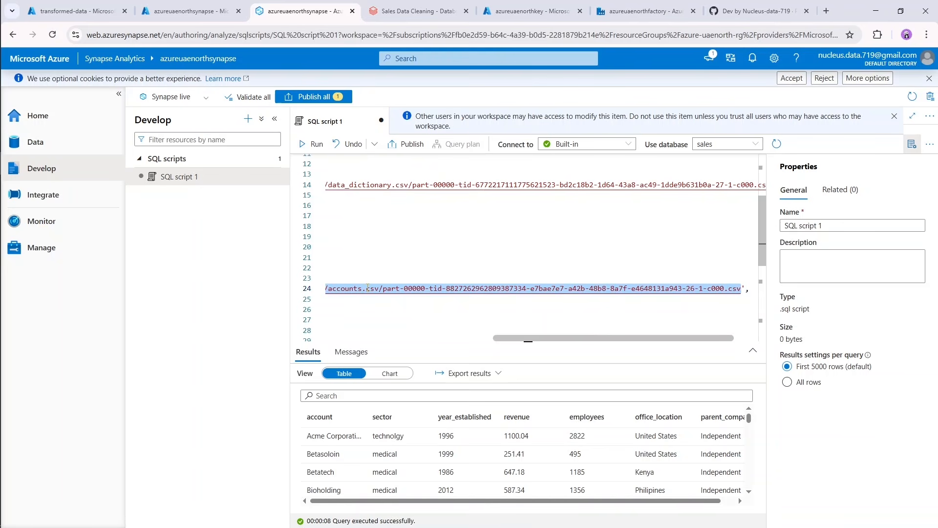
key(ctrl+v)
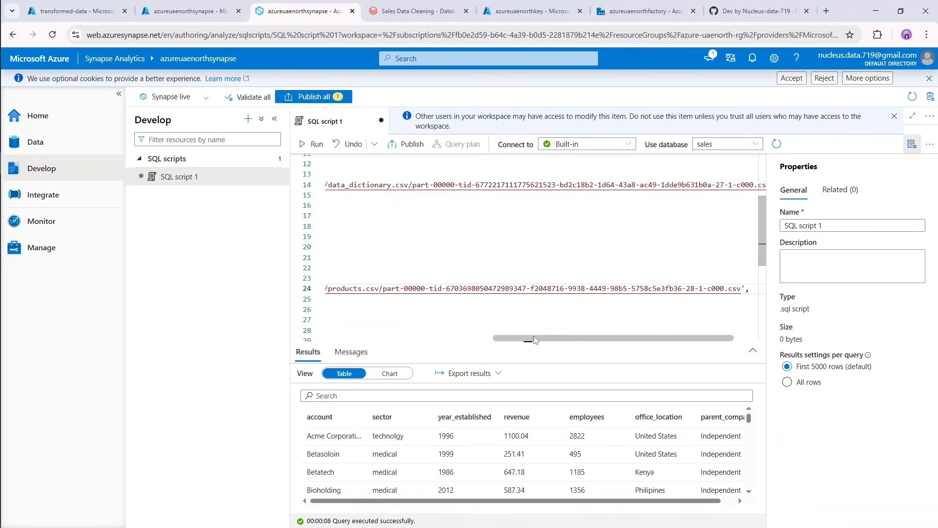
drag(535, 340, 369, 339)
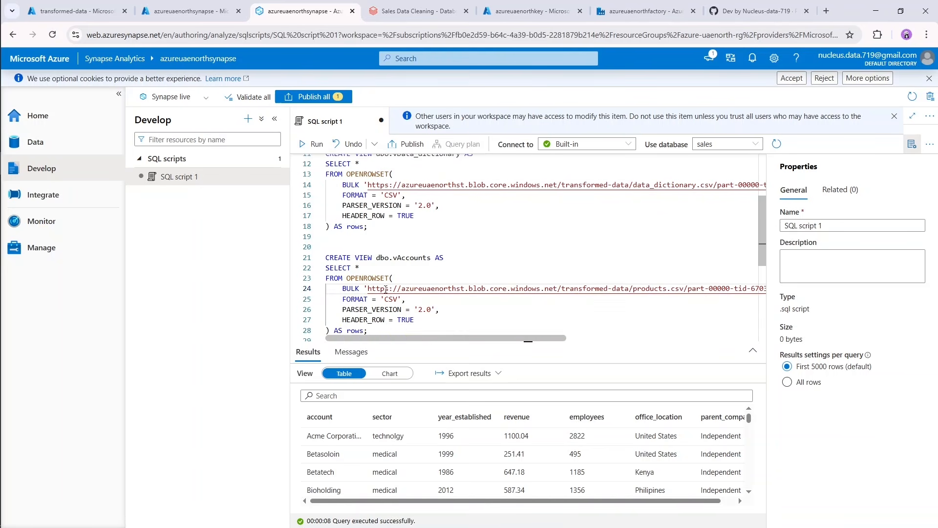
Rename the view in the third statement, which reads products.csv, to dbo.vProducts.
scroll(447, 290, down, 2)
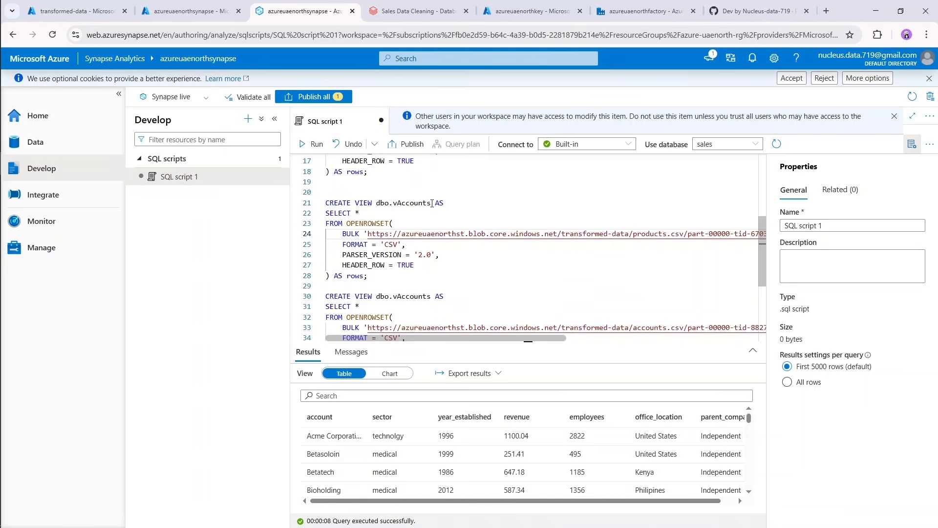
drag(432, 203, 398, 203)
text(P)
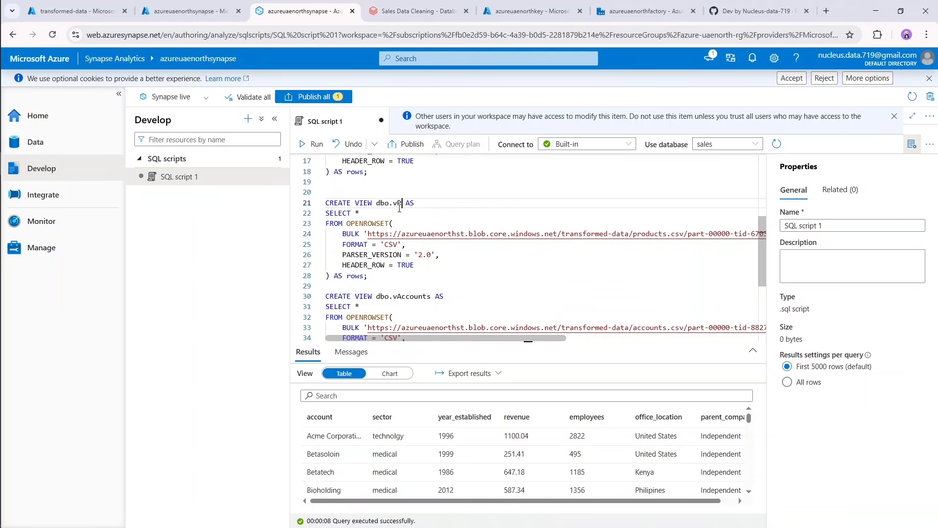
text(roducts)
Rename the view in the fourth statement to dbo.vSales_pipeline.
scroll(425, 273, down, 1)
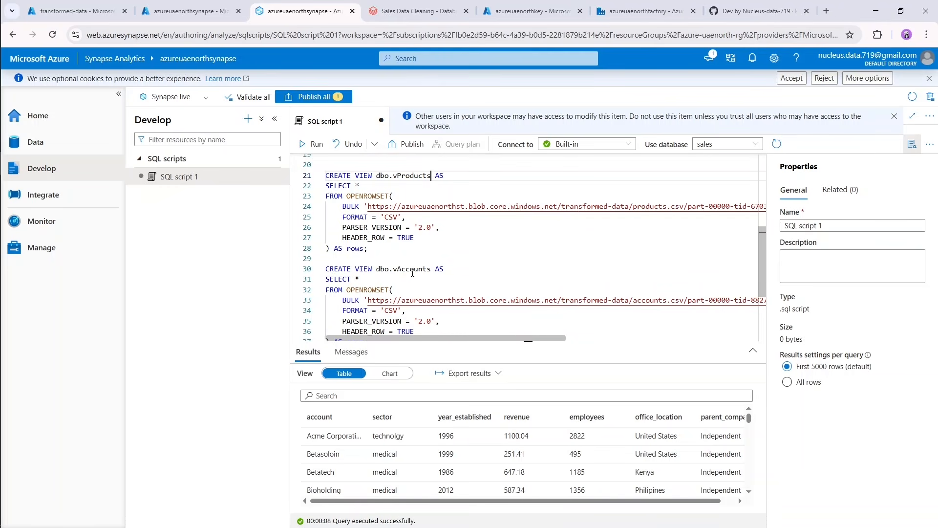
drag(431, 270, 406, 270)
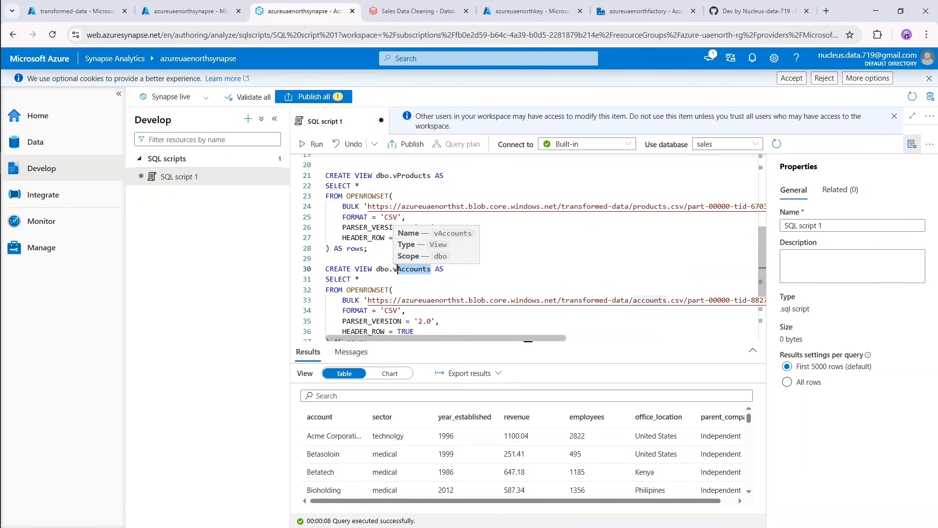
text(Sales)
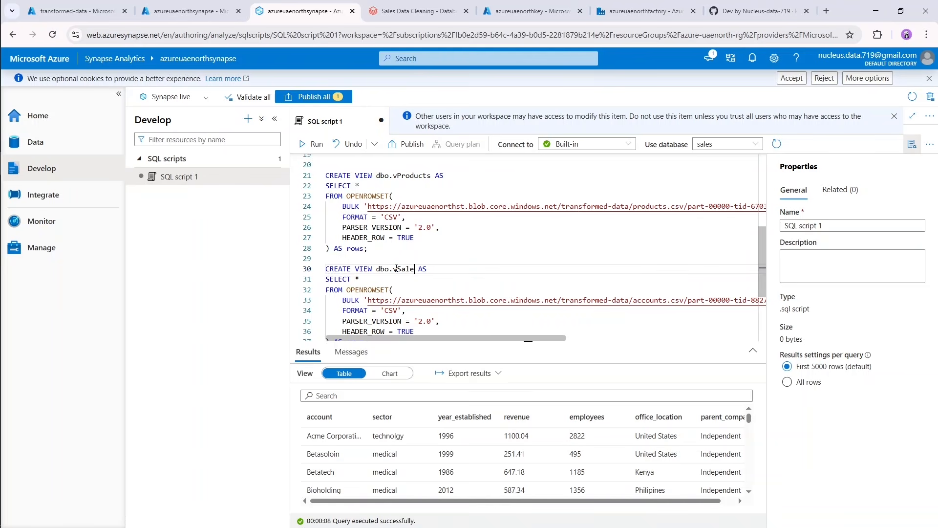
text(_pipeline)
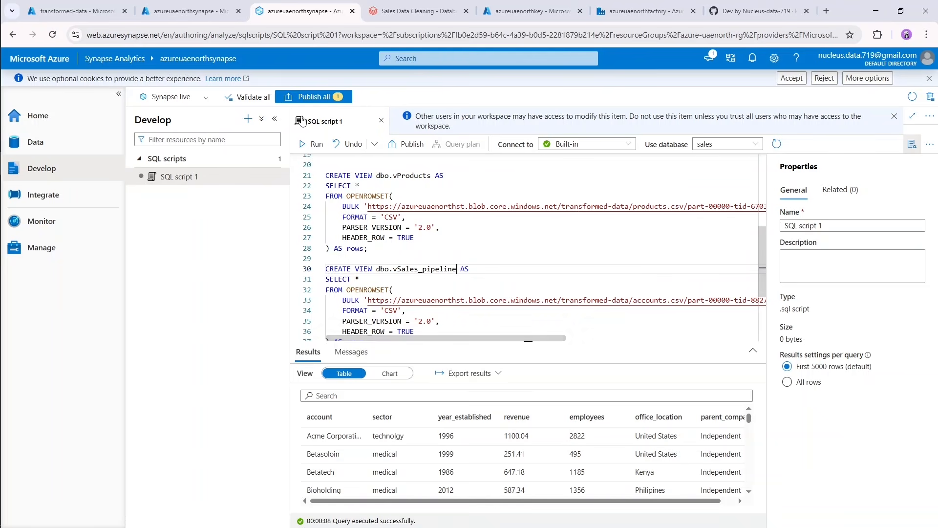
In the Azure portal's transformed-data container, copy the URL of the part-00000 file in the sales_pipeline.csv folder.
click(78, 11)
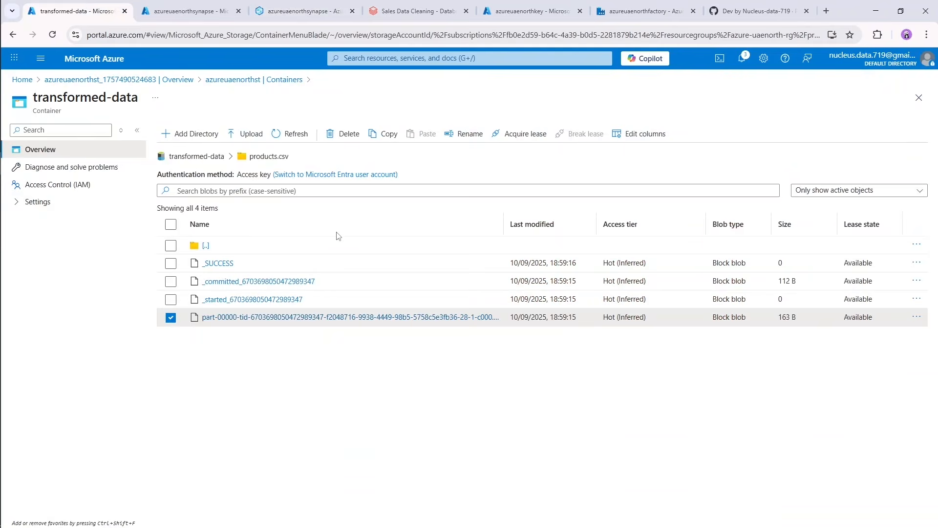
click(215, 157)
click(217, 317)
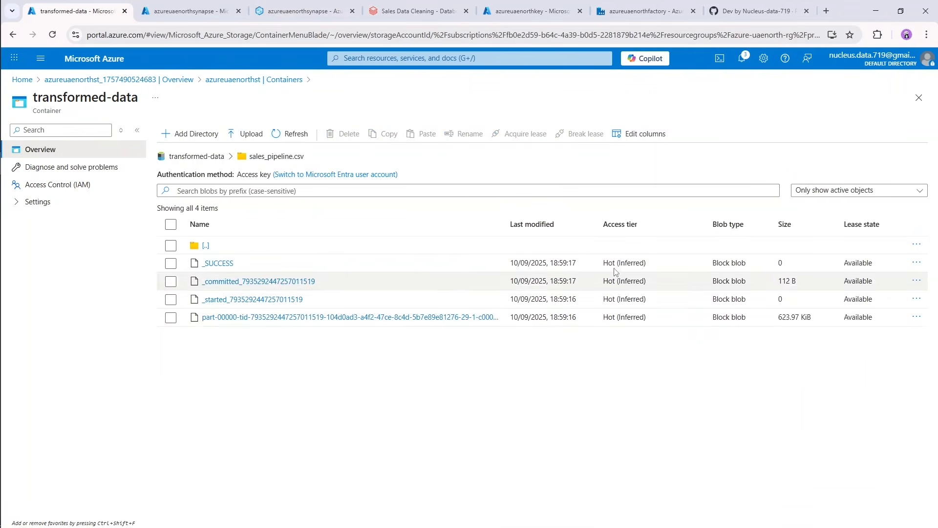
click(917, 316)
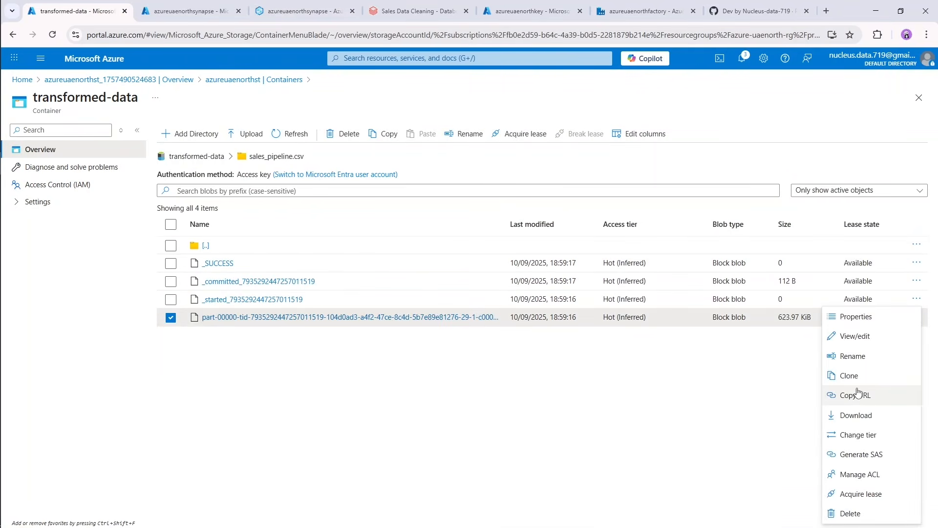
click(856, 395)
Back in the Synapse SQL script, replace the dbo.vSales_pipeline statement's BULK URL with the copied sales_pipeline.csv file URL, keeping the closing quote and comma.
click(184, 4)
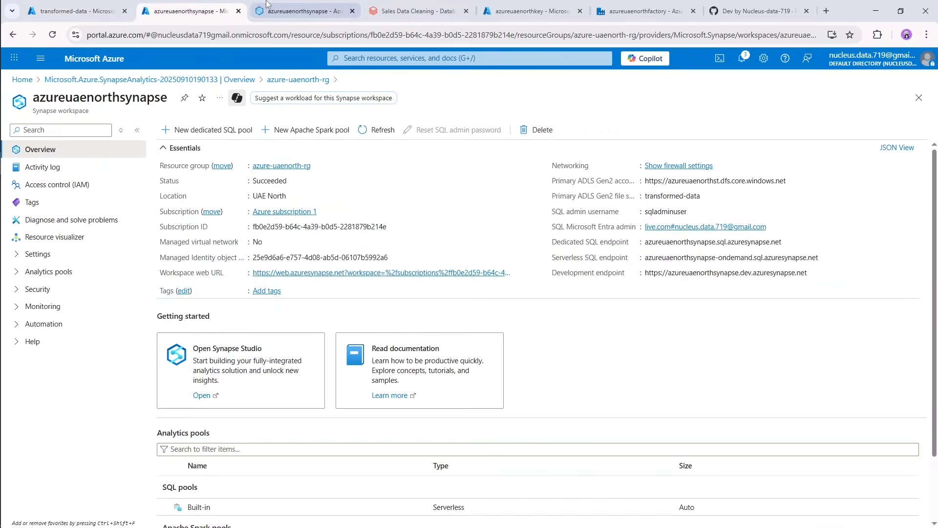
click(298, 11)
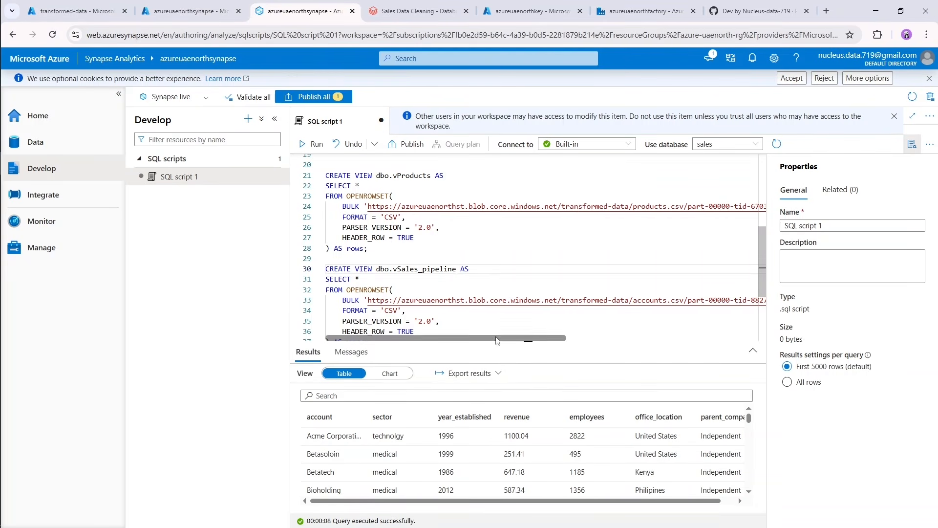
click(368, 301)
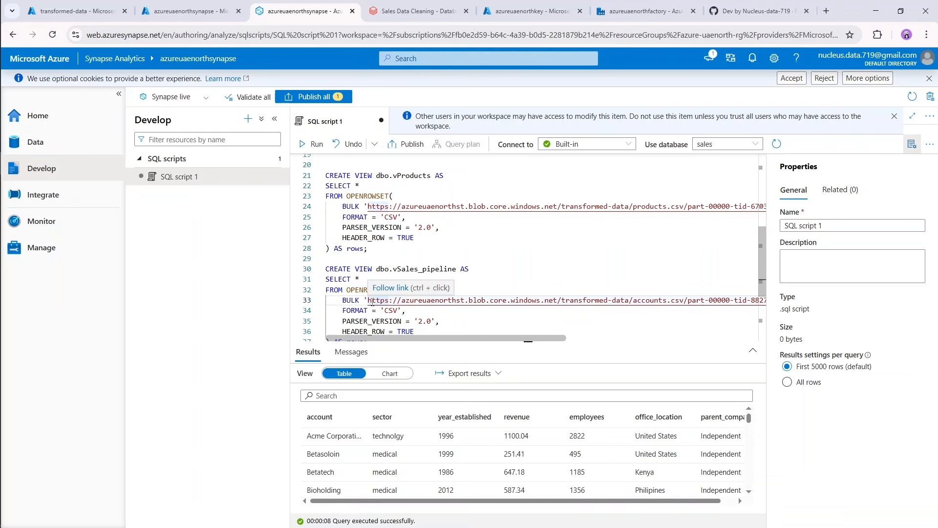
key(shift+End)
key(shift+Left)
key(shift+Left)
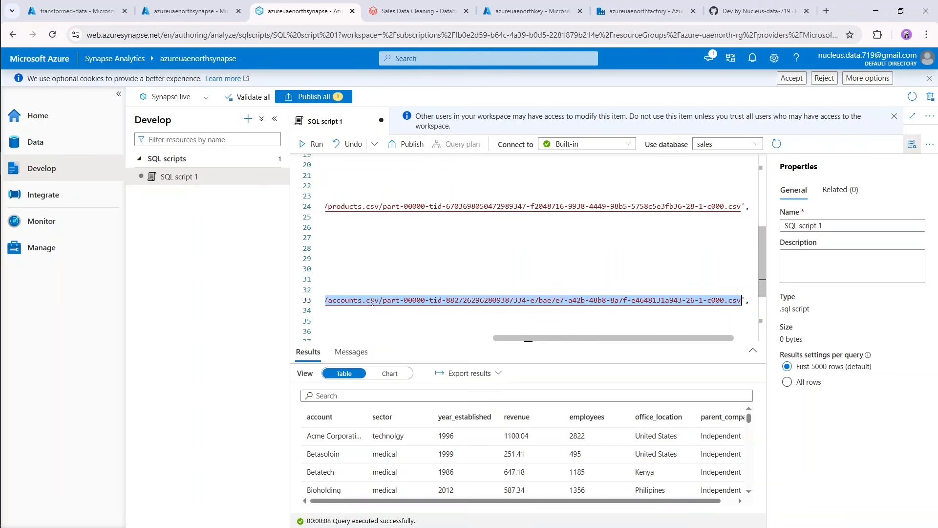
key(ctrl+v)
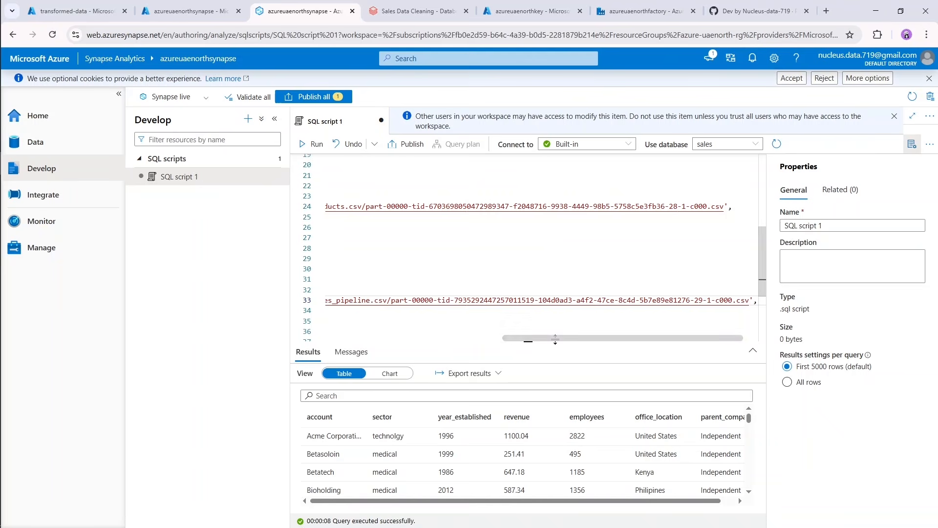
drag(557, 338, 300, 346)
Rename the view in the fifth statement to dbo.vSales_teams.
scroll(458, 283, down, 3)
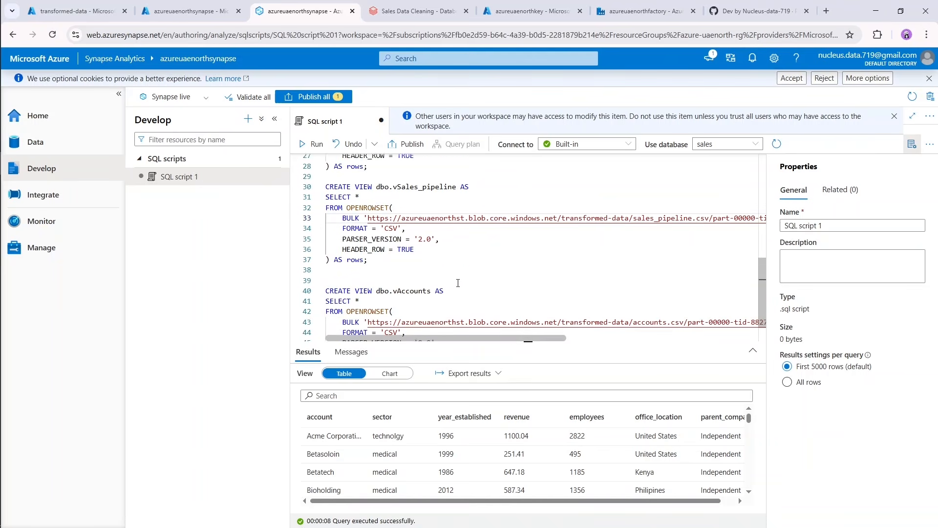
scroll(458, 283, down, 1)
drag(431, 264, 397, 264)
text(Sales_)
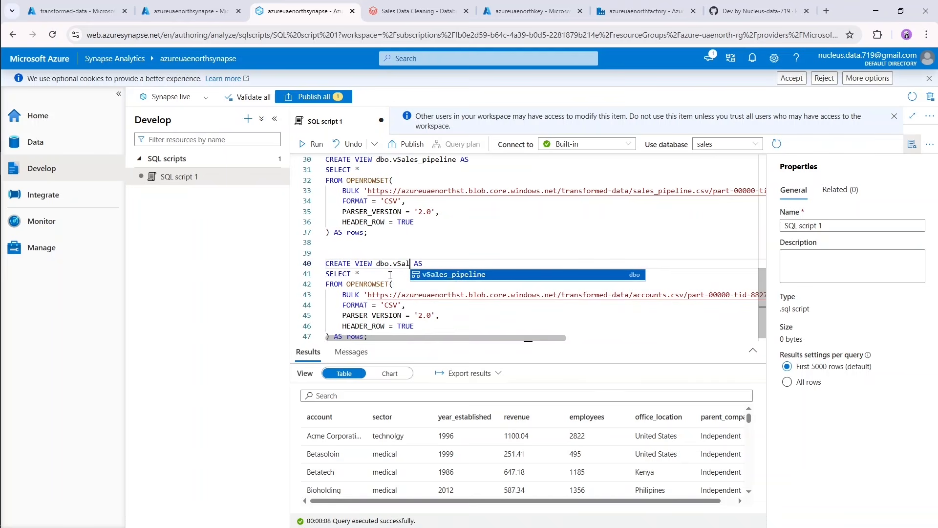
text(teams)
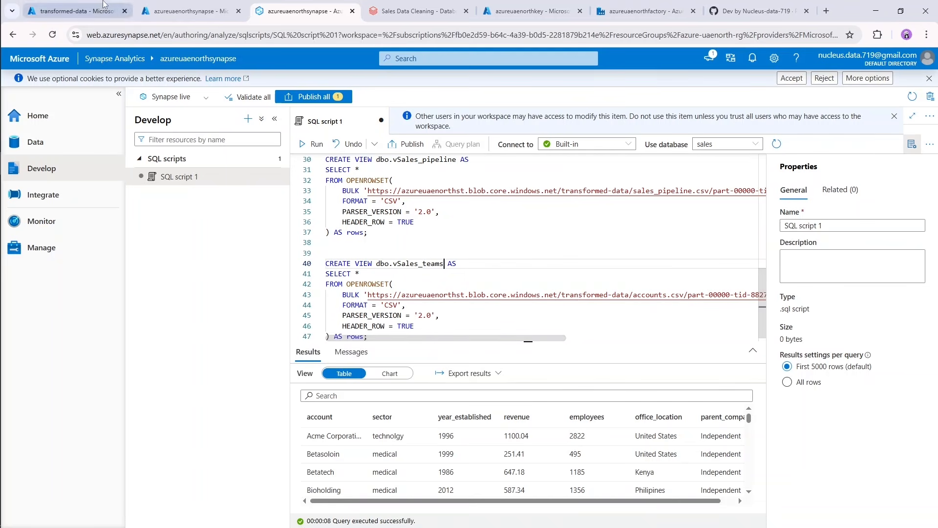
In the Azure portal's transformed-data container, copy the URL of the part-00000 file in the sales_teams.csv folder.
click(74, 11)
click(196, 156)
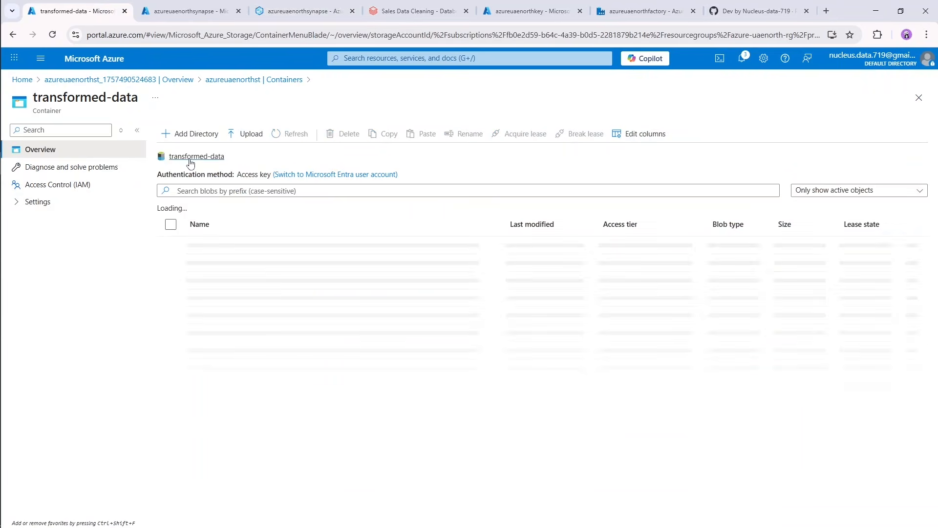
click(217, 352)
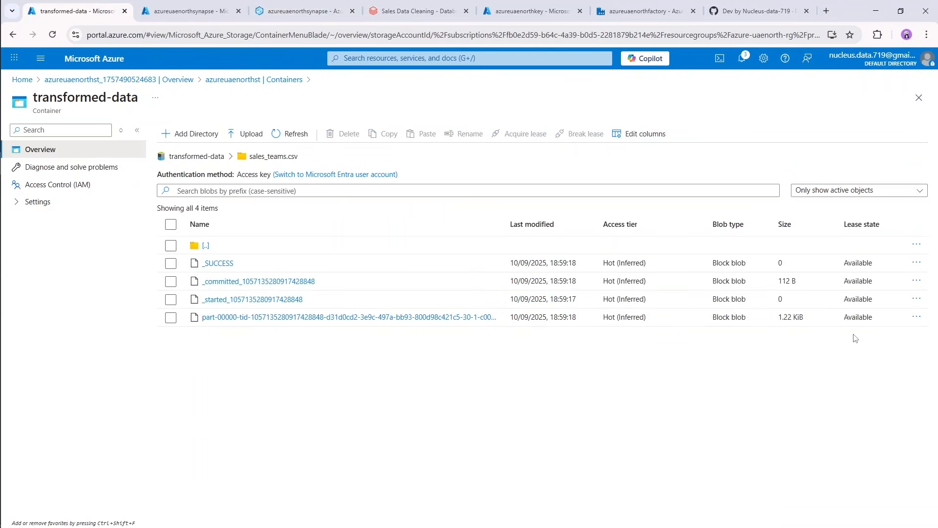
click(917, 317)
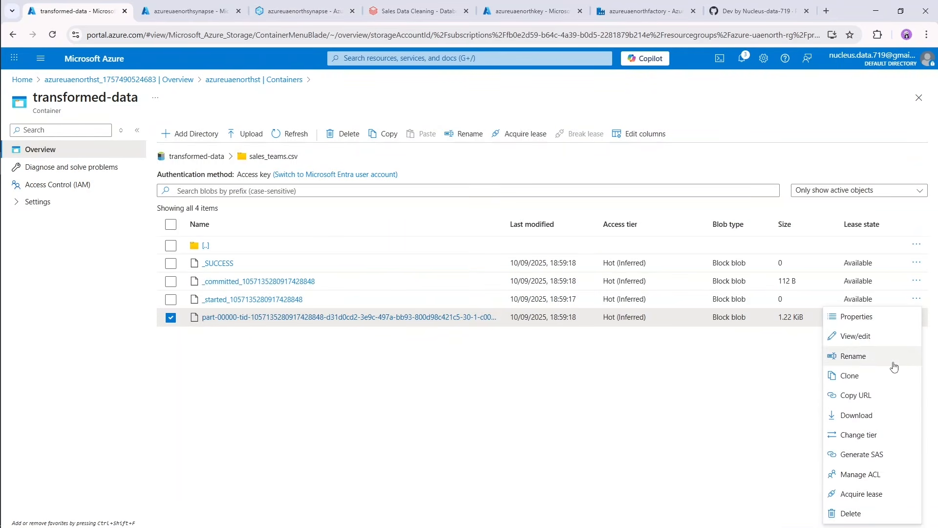
click(868, 396)
Back in the Synapse SQL script, replace the dbo.vSales_teams statement's BULK URL with the copied sales_teams.csv file URL, keeping the closing quote and comma.
click(397, 4)
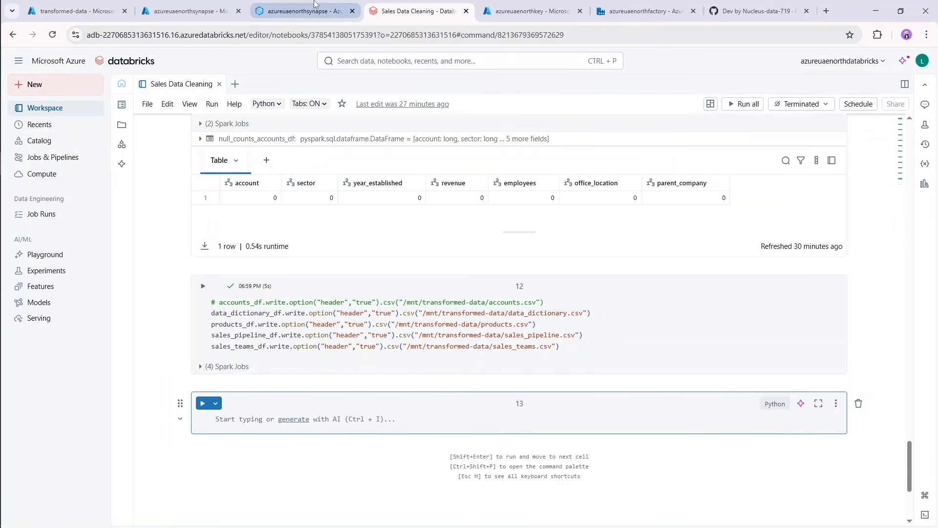
mouse_move(312, 5)
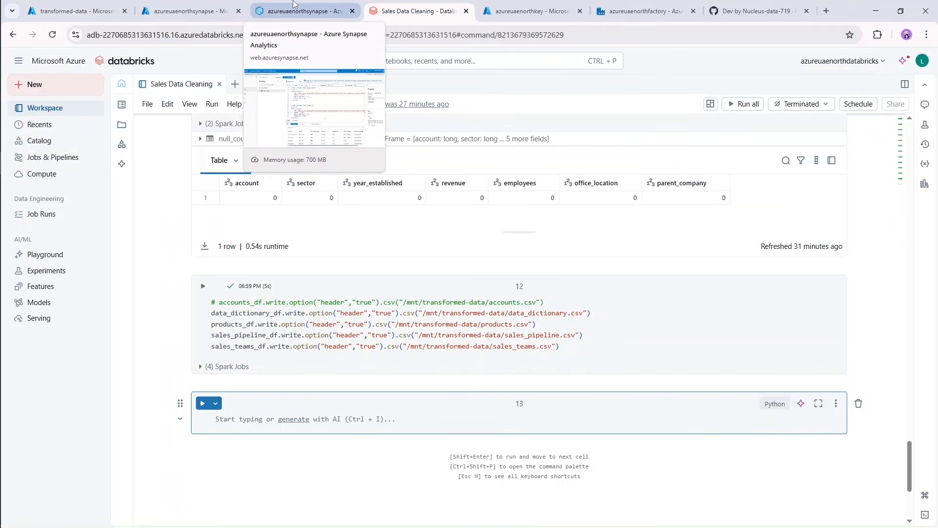
click(295, 5)
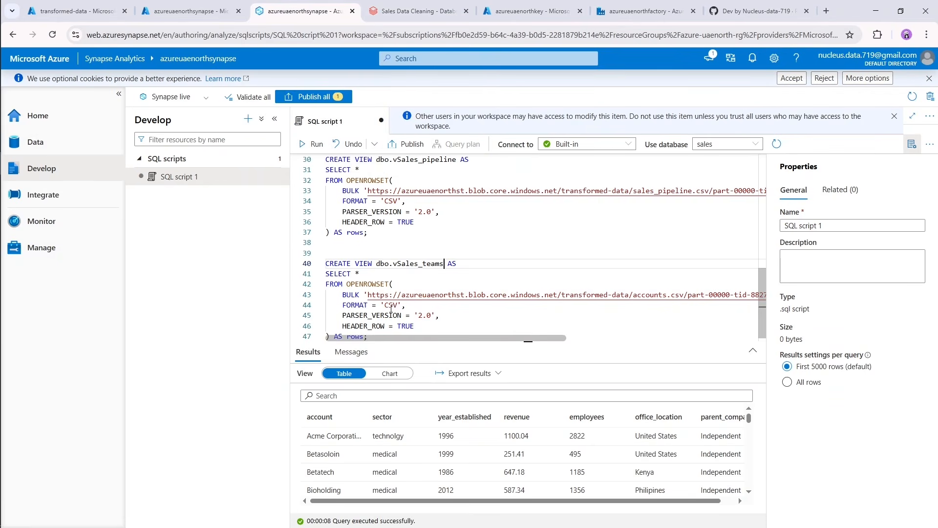
click(369, 294)
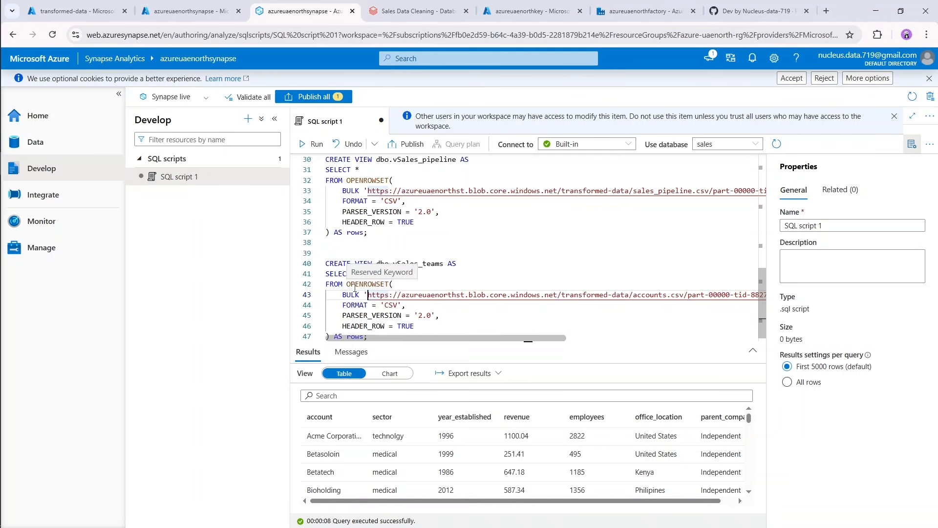
key(shift+End)
key(shift+Left)
key(shift+Left)
key(ctrl+v)
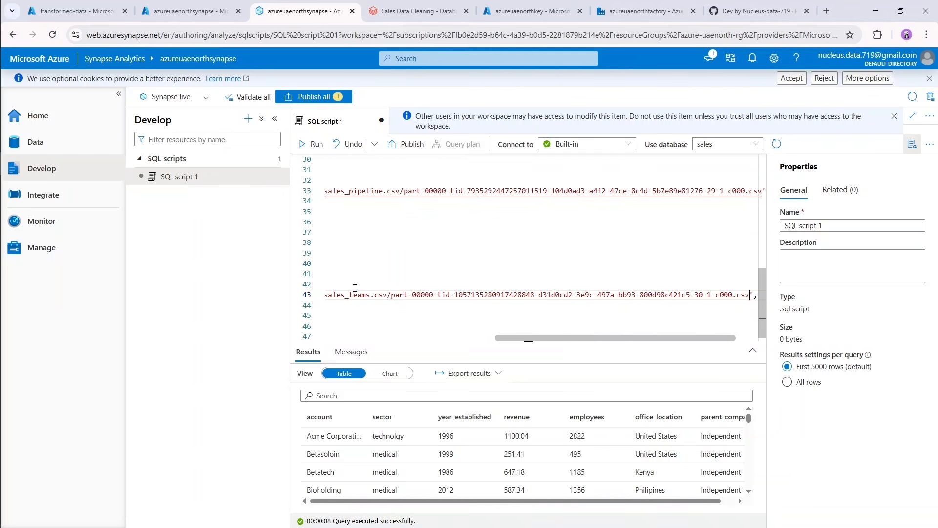
Try to run only the CREATE VIEW dbo.vData_dictionary statement against the sales database.
scroll(354, 287, up, 5)
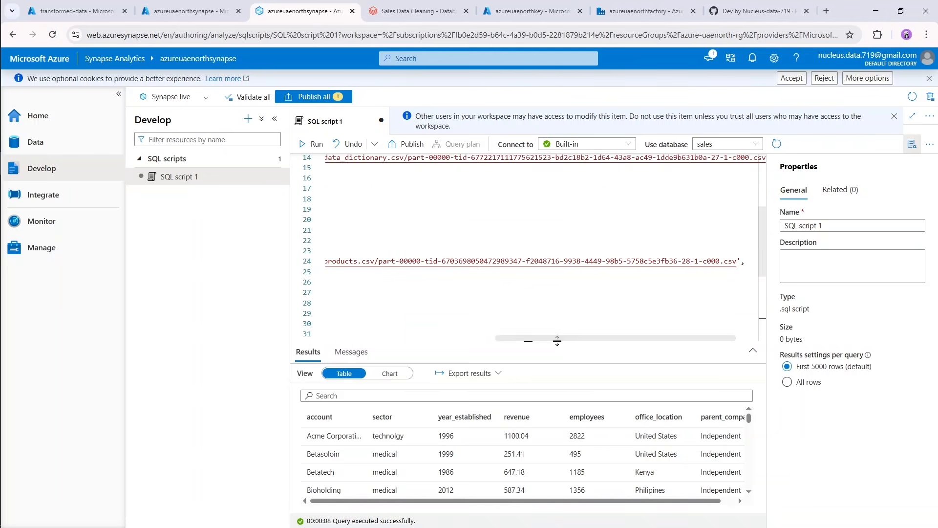
drag(547, 342, 378, 340)
scroll(401, 270, up, 4)
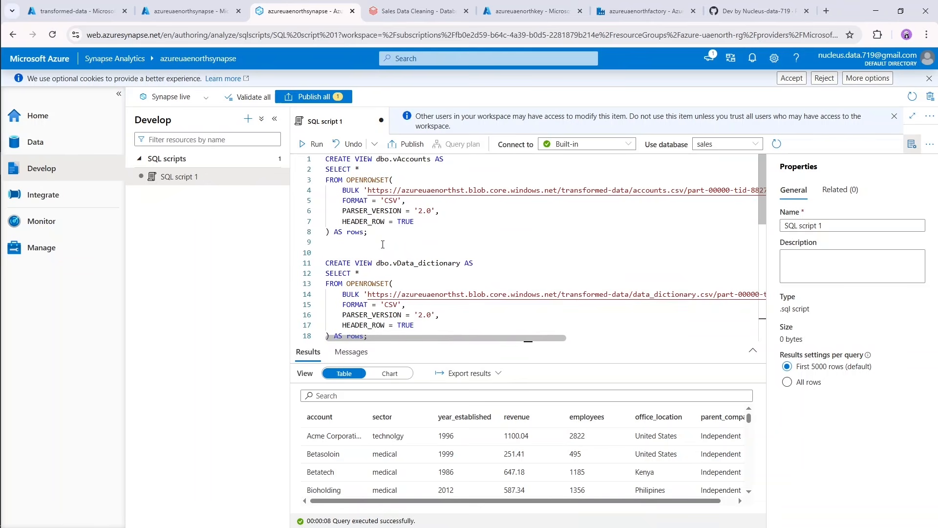
scroll(376, 236, down, 2)
drag(382, 281, 322, 213)
click(313, 144)
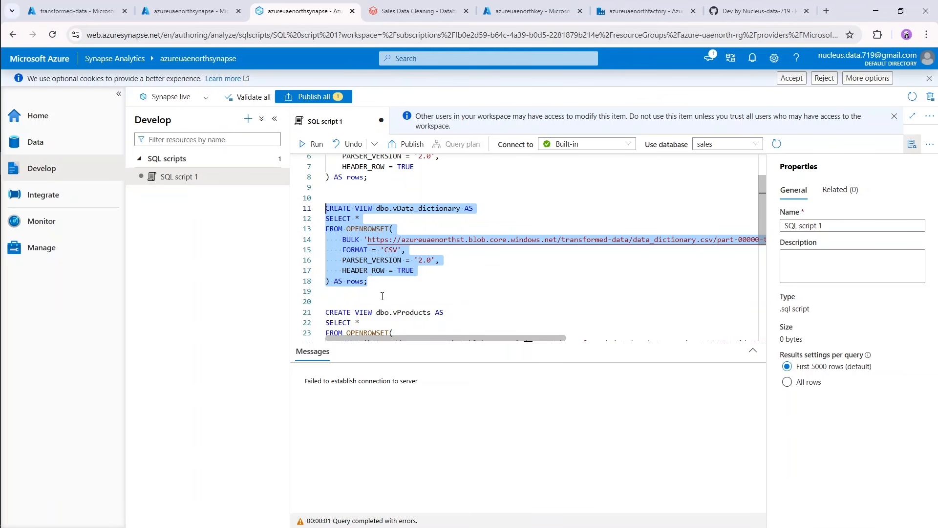
Try again to run only the CREATE VIEW dbo.vData_dictionary statement and read its error message.
click(397, 283)
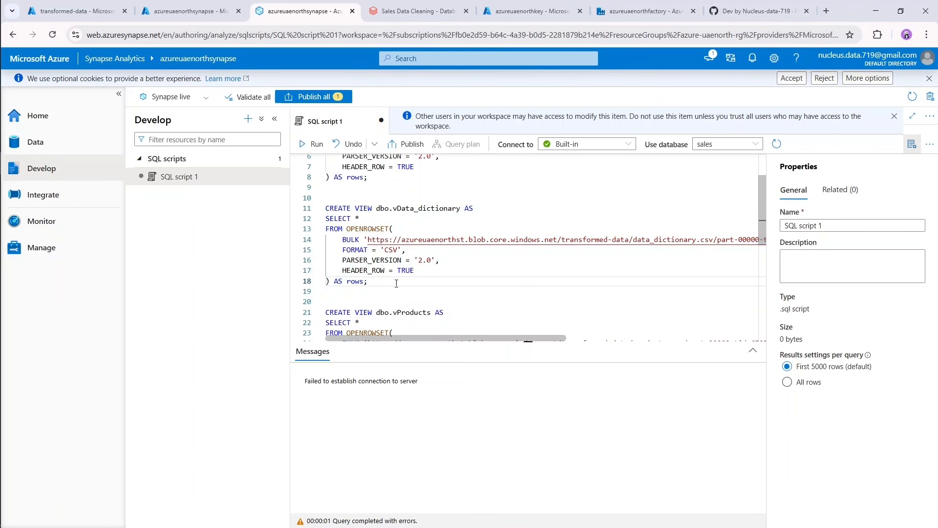
drag(396, 283, 326, 208)
click(313, 144)
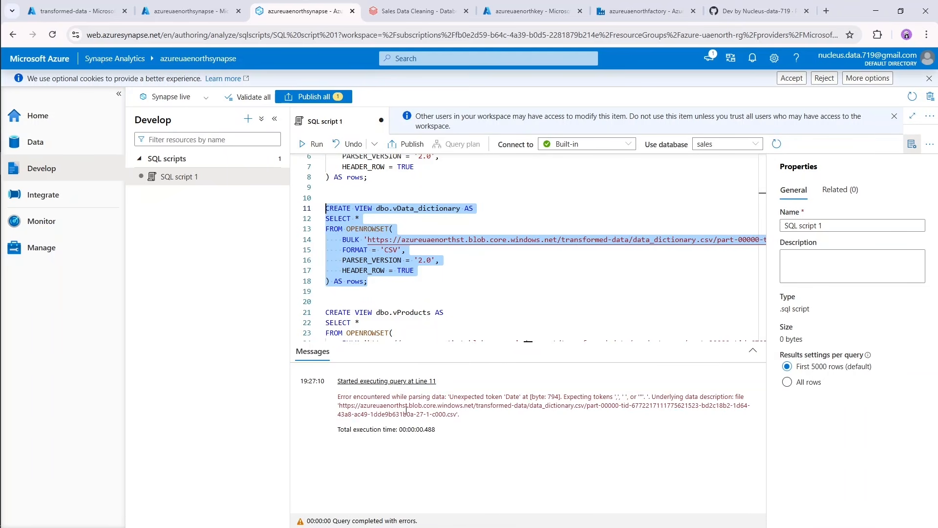
drag(450, 398, 661, 398)
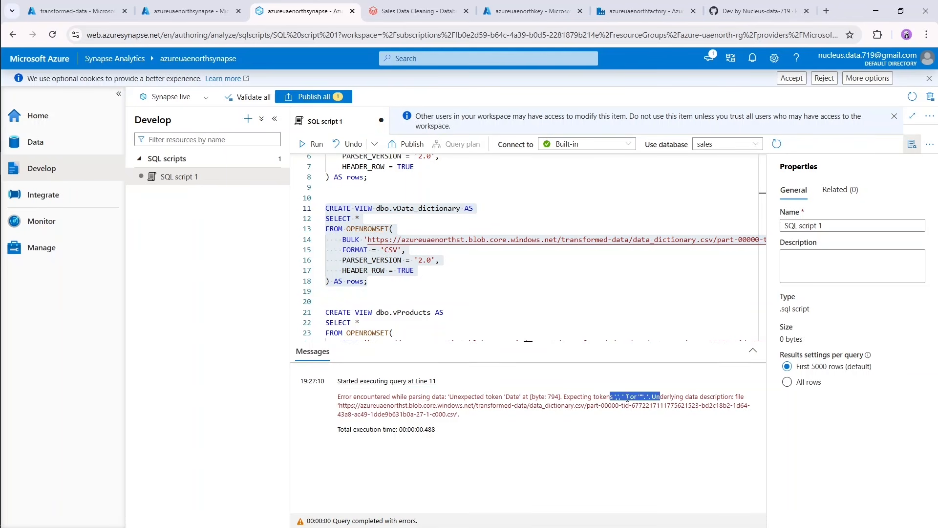
click(660, 398)
Add a FIELDTERMINATOR = ',' option after HEADER_ROW in the dbo.vData_dictionary statement, separating the options with commas.
click(395, 275)
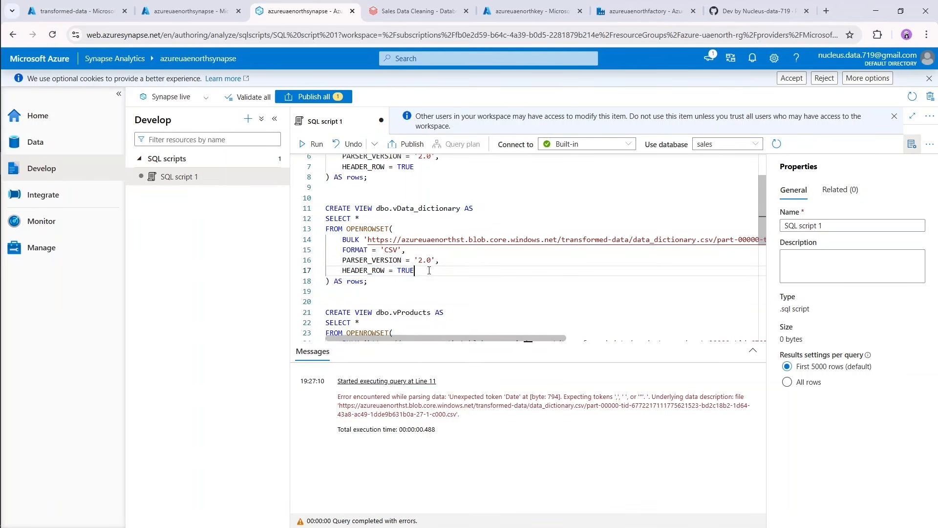
text(,)
key(Return)
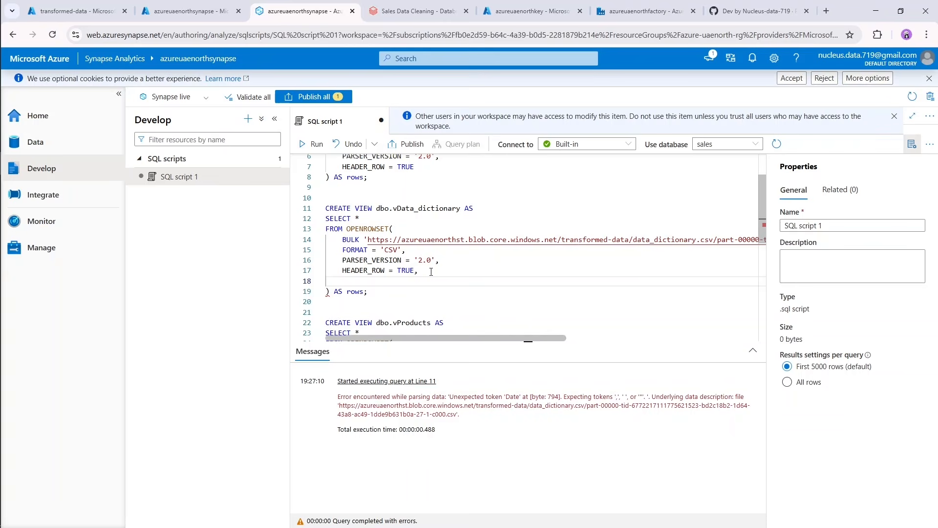
text(FIRL)
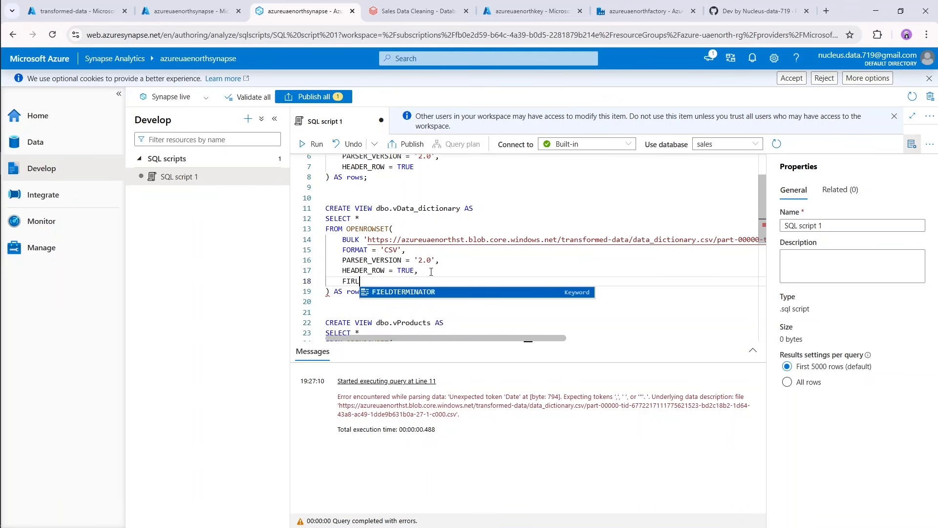
key(Tab)
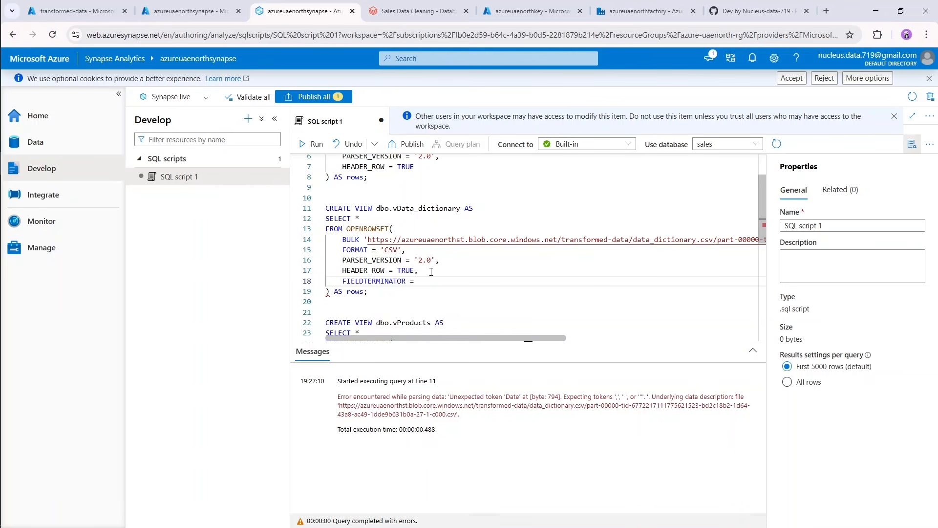
text(= ',',)
Add a FIELDQUOTE = '' option below FIELDTERMINATOR and run only the CREATE VIEW dbo.vData_dictionary statement.
key(Return)
text(FIEL)
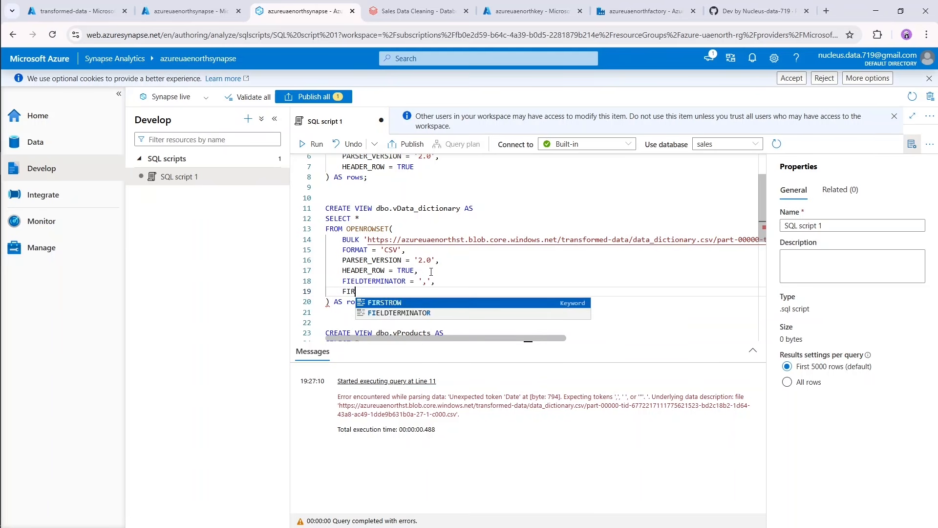
key(Tab)
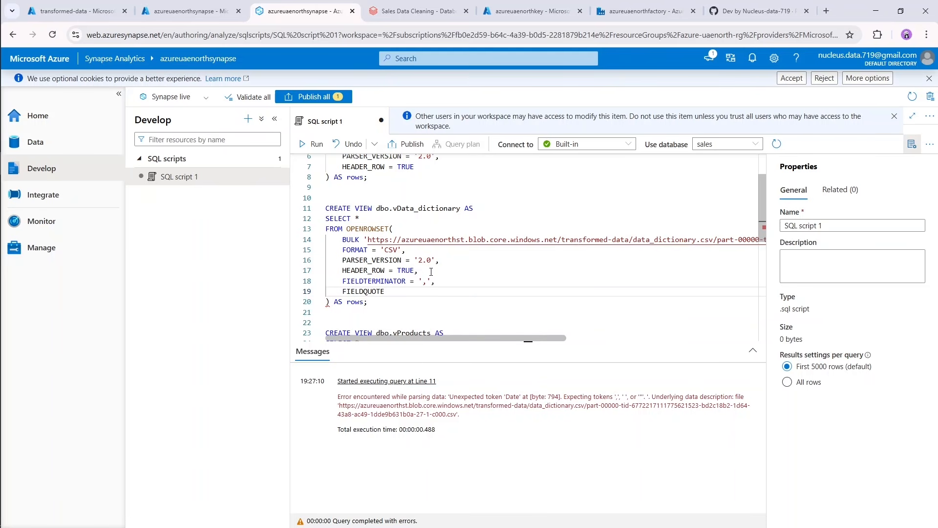
text(= '')
key(Down)
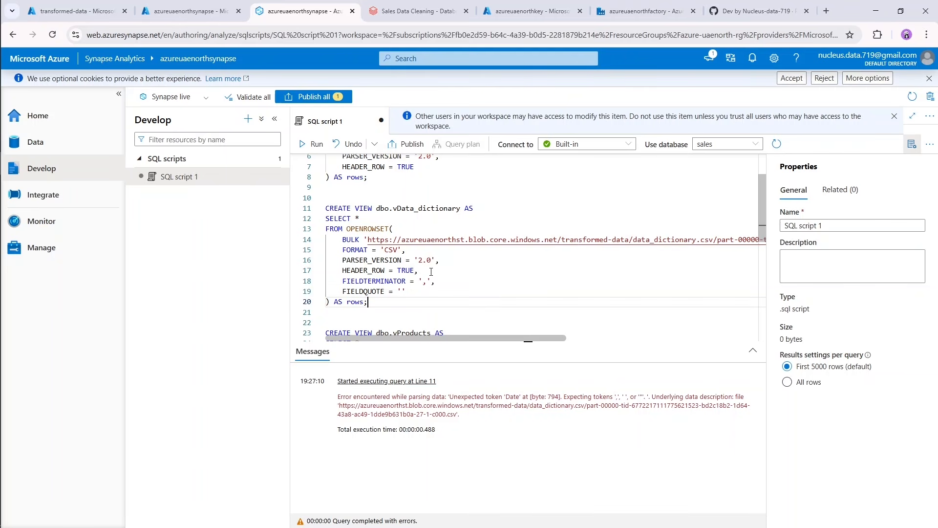
drag(379, 302, 317, 211)
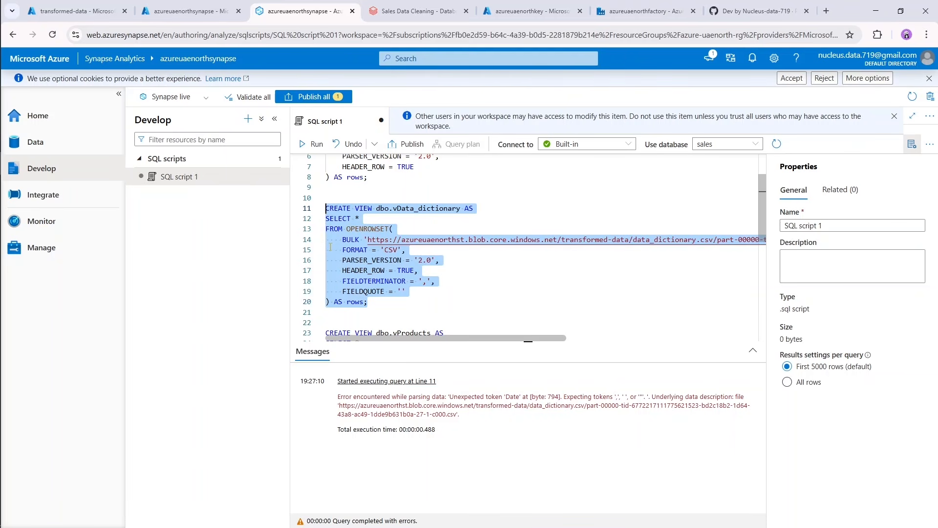
click(313, 144)
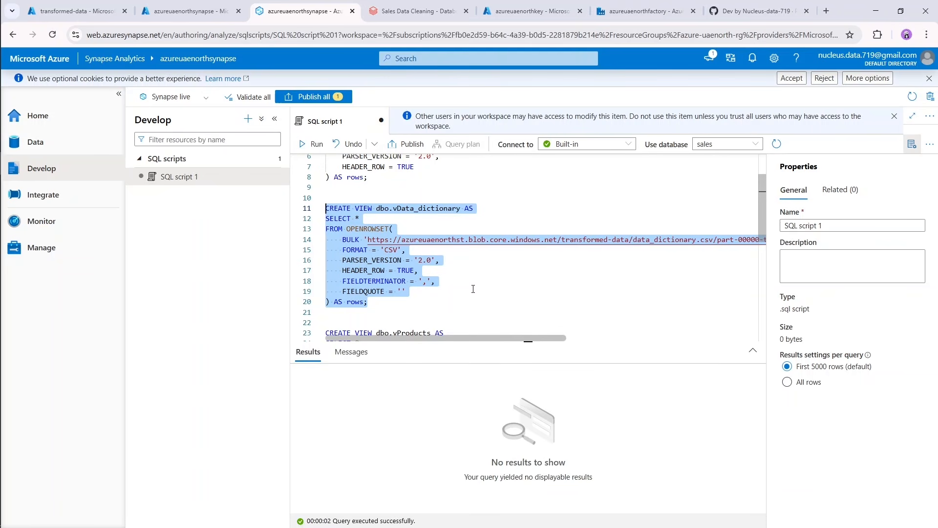
Run only the CREATE VIEW dbo.vProducts statement against the sales database.
scroll(474, 289, down, 1)
click(416, 272)
scroll(415, 273, down, 3)
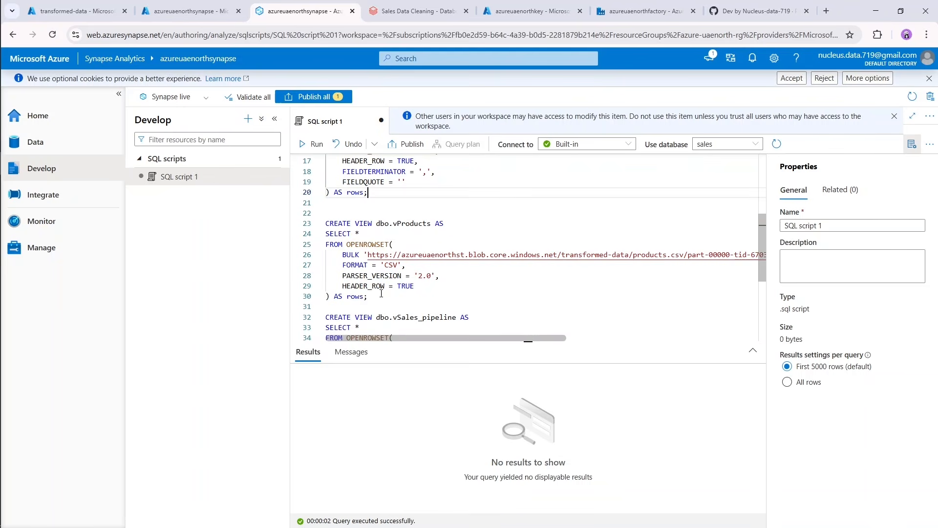
drag(368, 296, 303, 224)
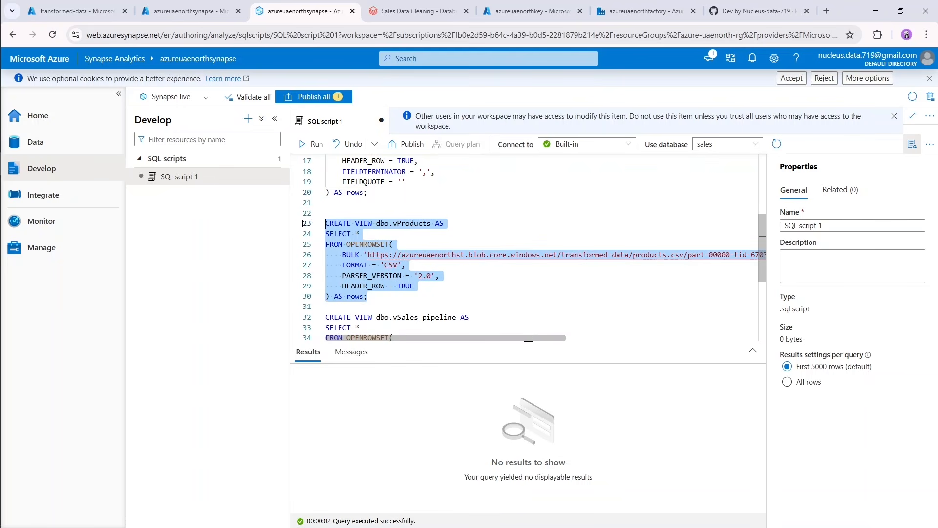
click(315, 146)
Run the CREATE VIEW statements for dbo.vSales_pipeline and dbo.vSales_teams, one at a time.
scroll(421, 293, down, 5)
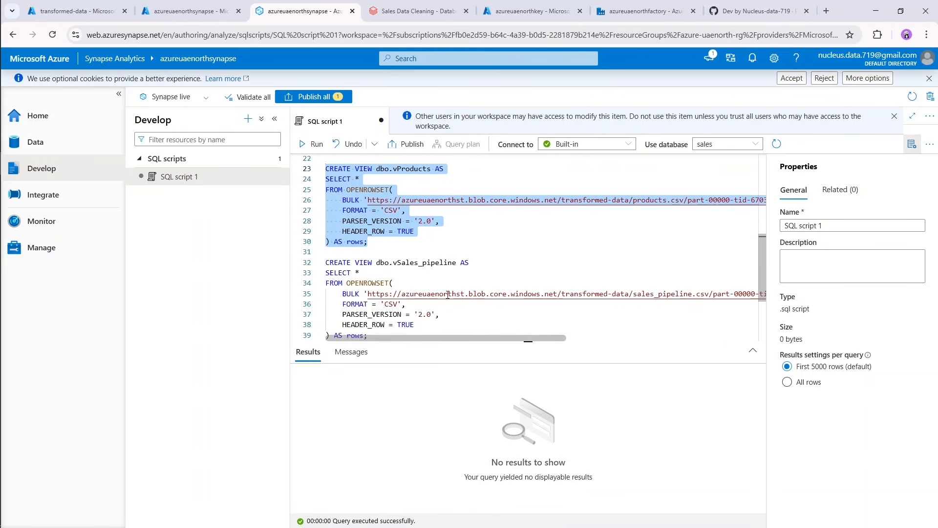
drag(369, 281, 326, 208)
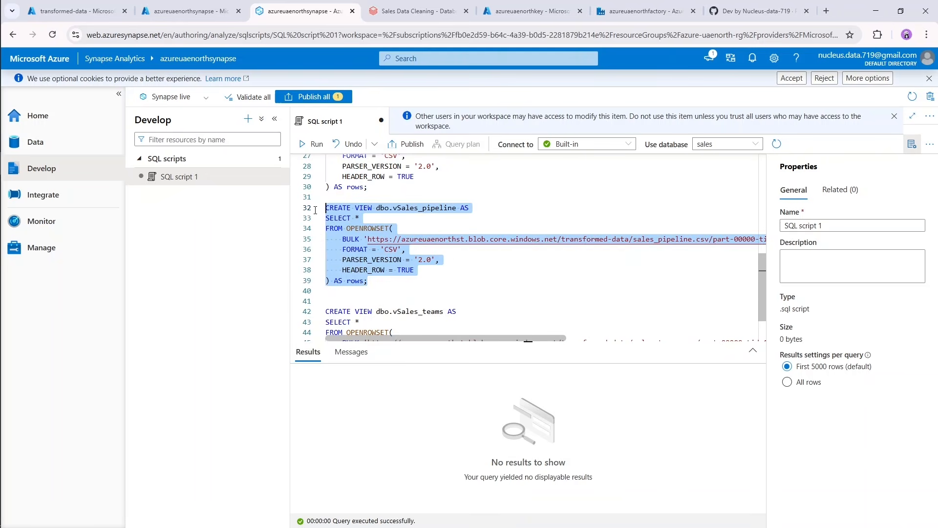
key(shift+Return)
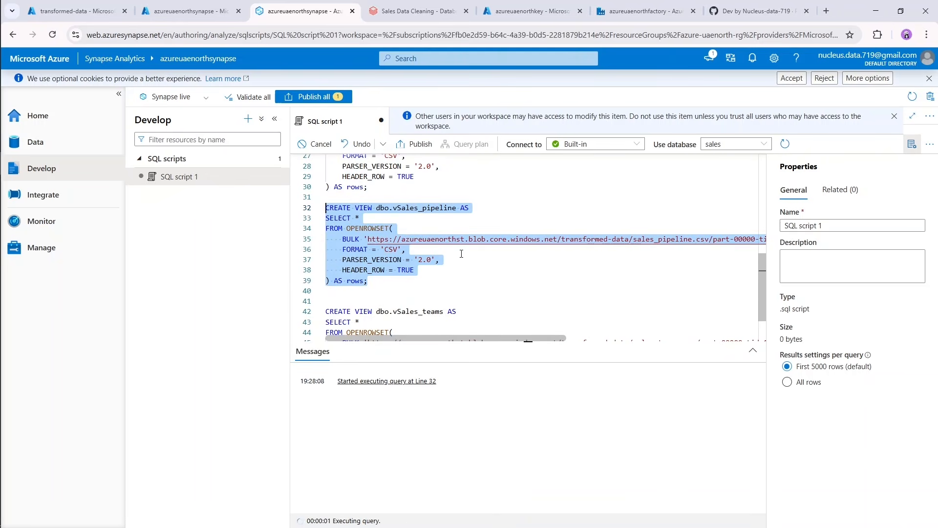
scroll(386, 313, down, 2)
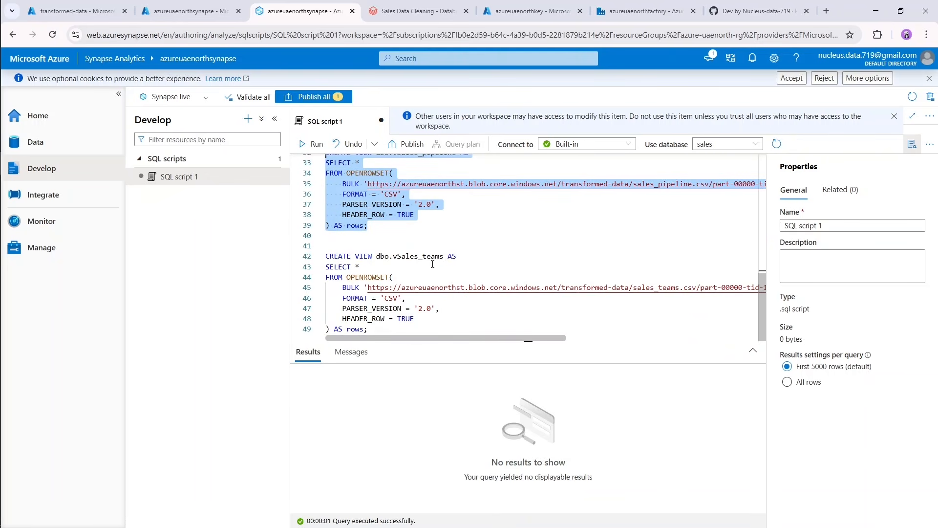
drag(389, 331, 311, 255)
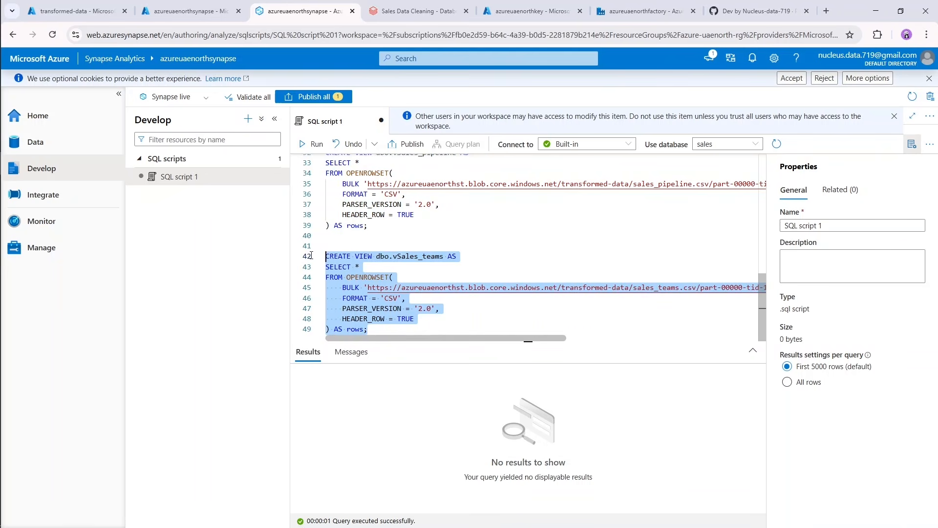
key(shift+Return)
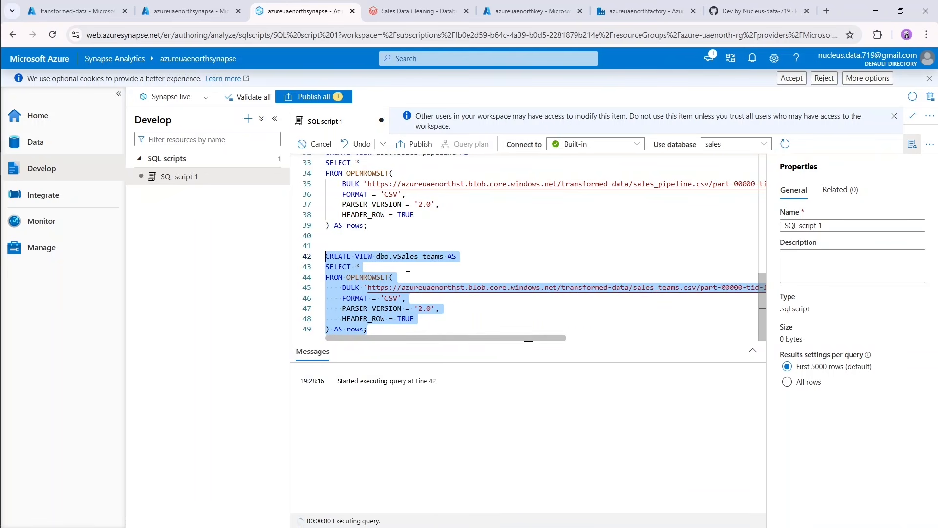
click(451, 325)
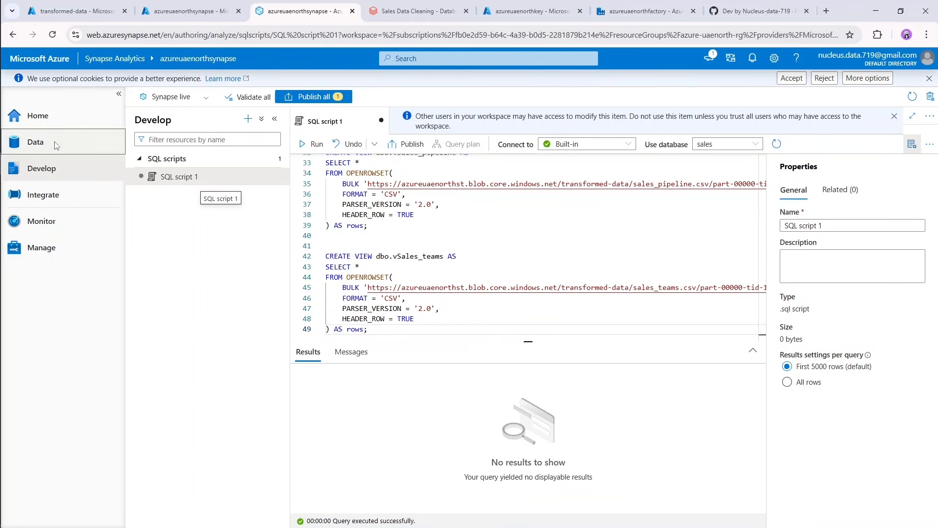
Refresh the workspace's SQL databases and check the list of views in the sales database.
click(36, 142)
click(153, 182)
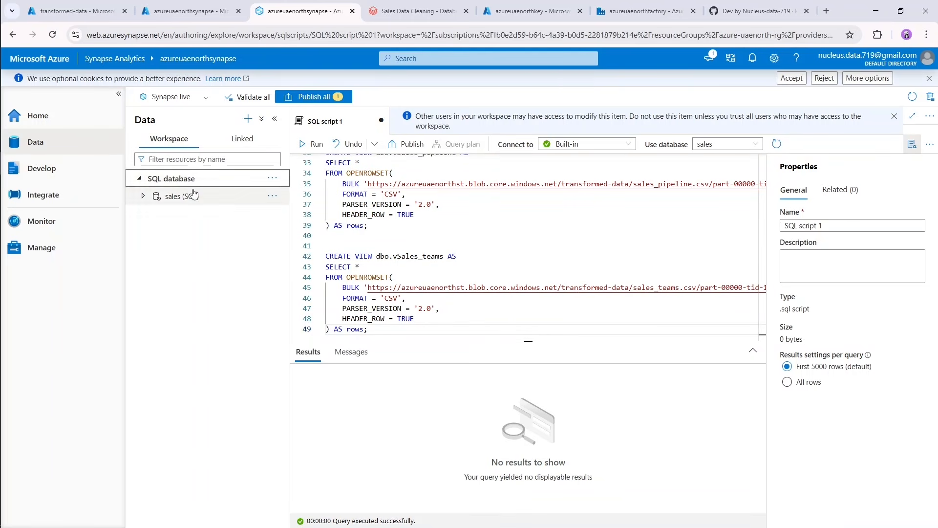
click(277, 184)
click(291, 195)
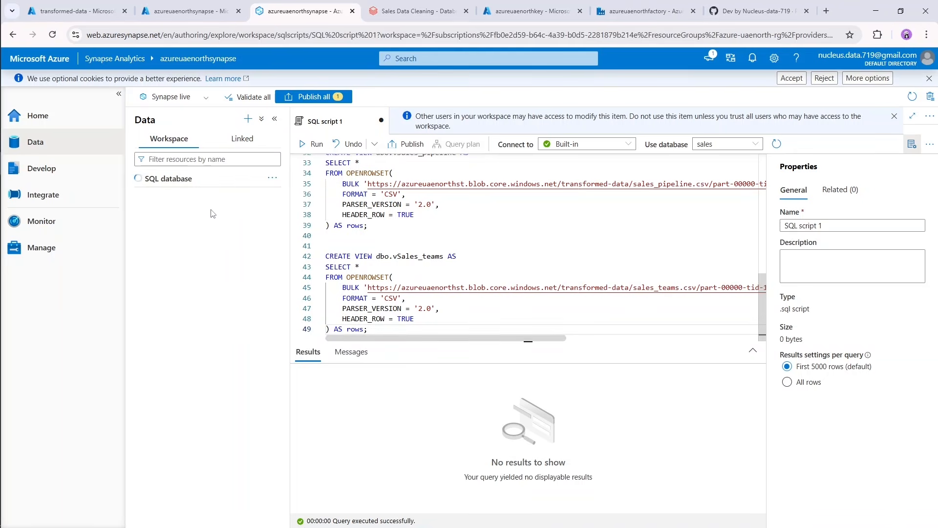
click(142, 196)
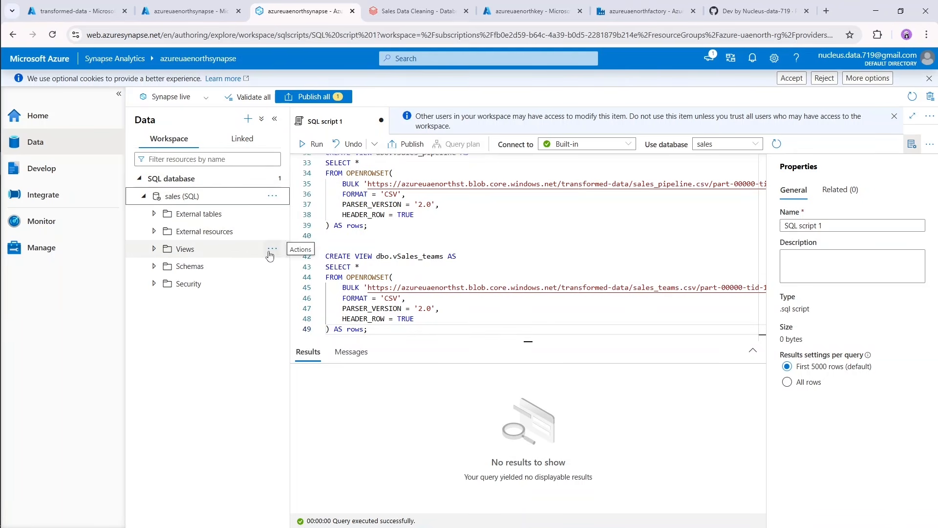
click(154, 250)
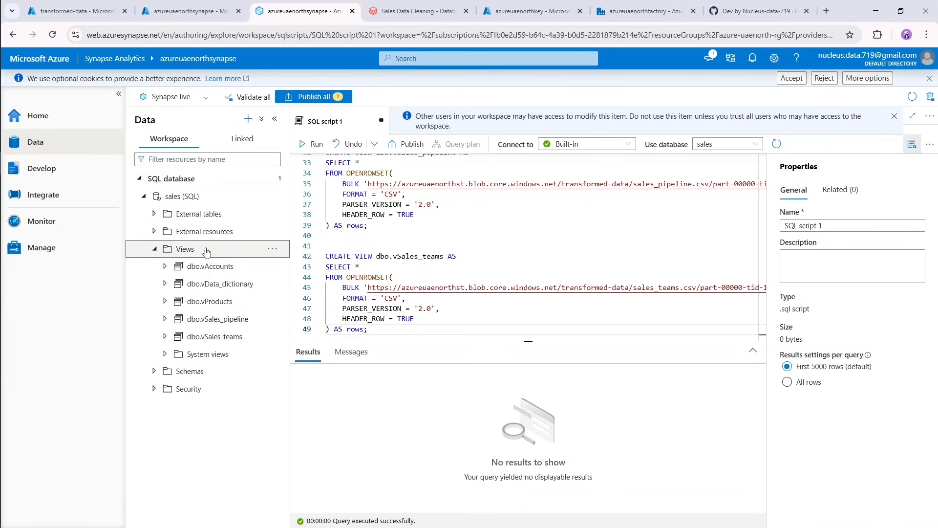
click(154, 250)
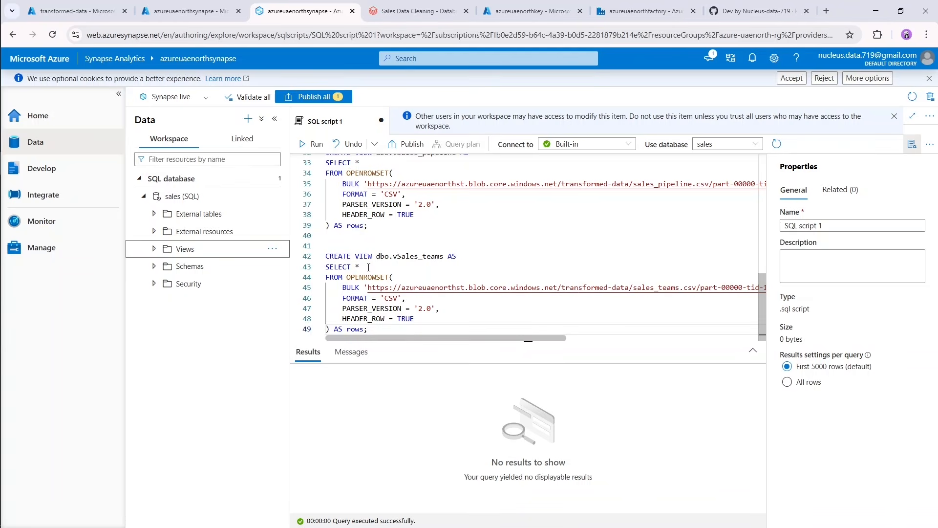
Replace the entire script with SELECT * FROM dbo.vSales_pipeline and run the query.
drag(383, 329, 242, 95)
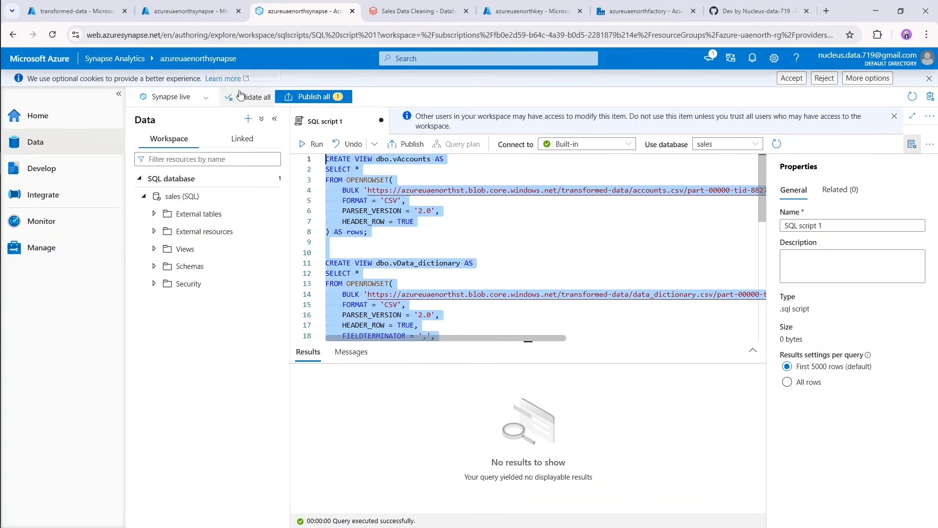
key(Delete)
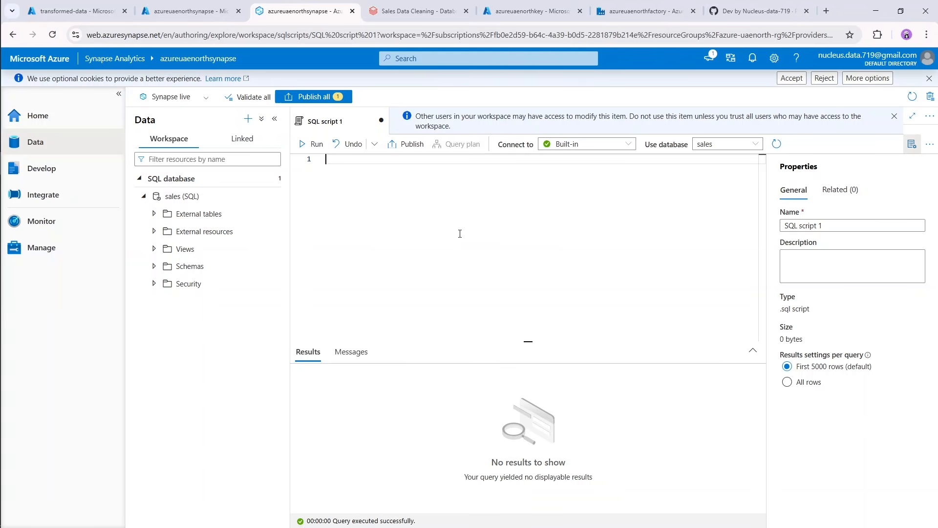
text(SELECT * FROM)
text(dbo)
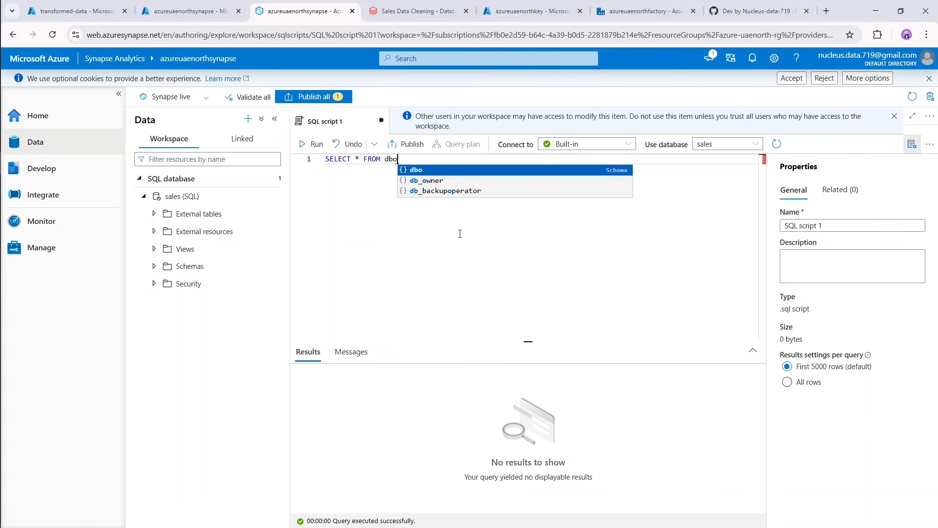
text(.v)
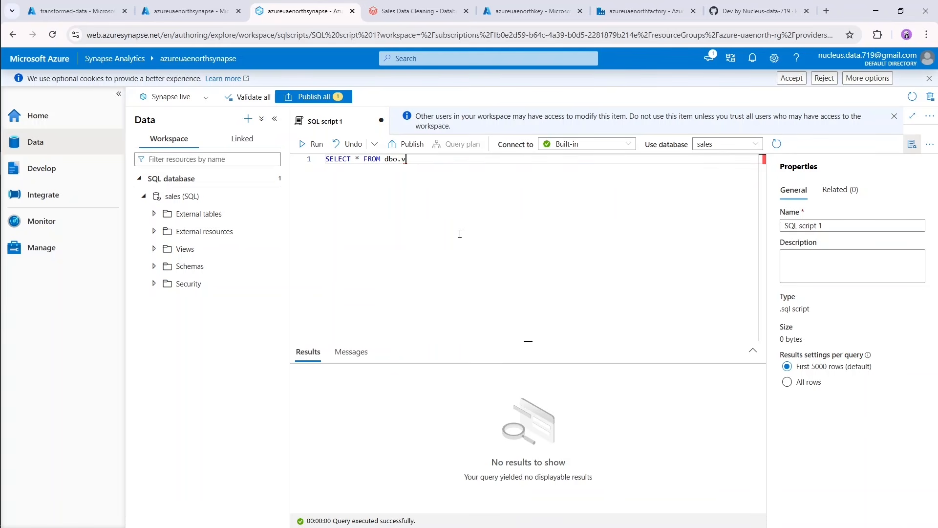
text(Sales_pipeline)
key(shift+Return)
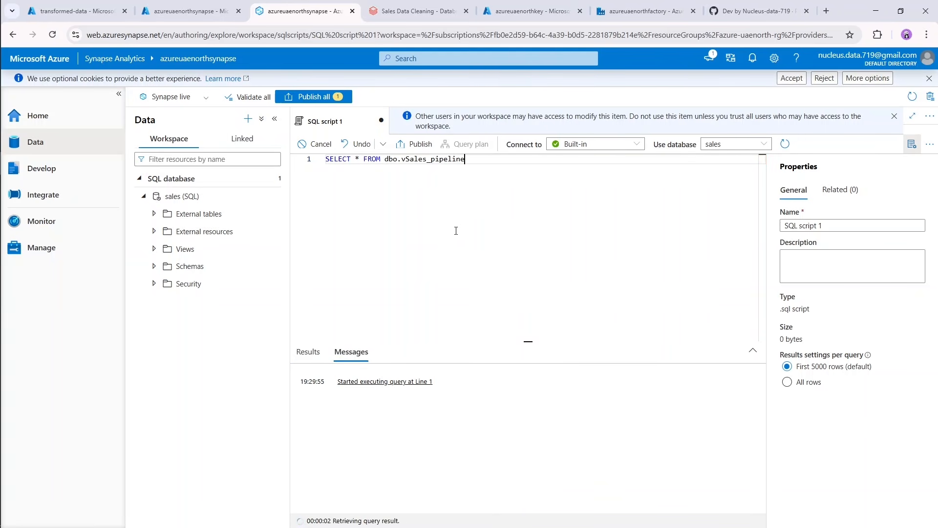
Resize the results area and look through the dbo.vSales_pipeline rows and columns across to close_value.
drag(528, 341, 511, 201)
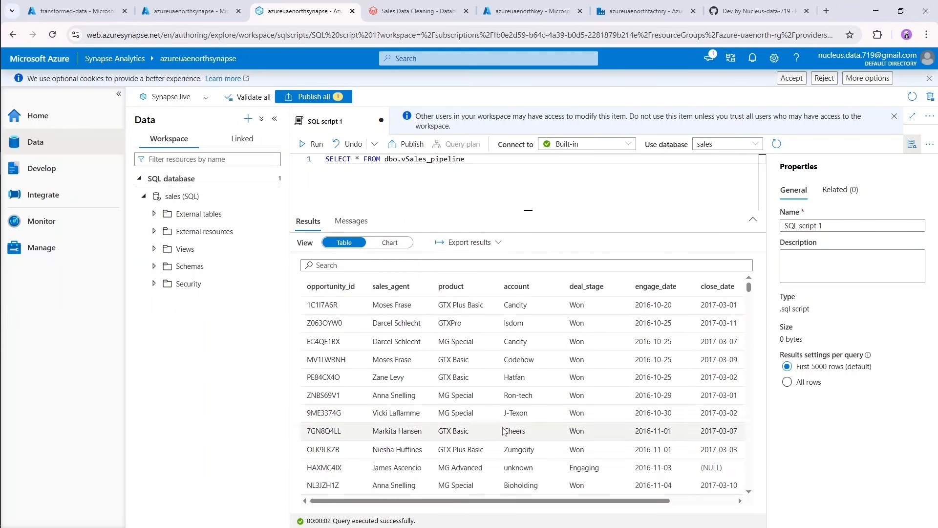
drag(494, 502, 474, 495)
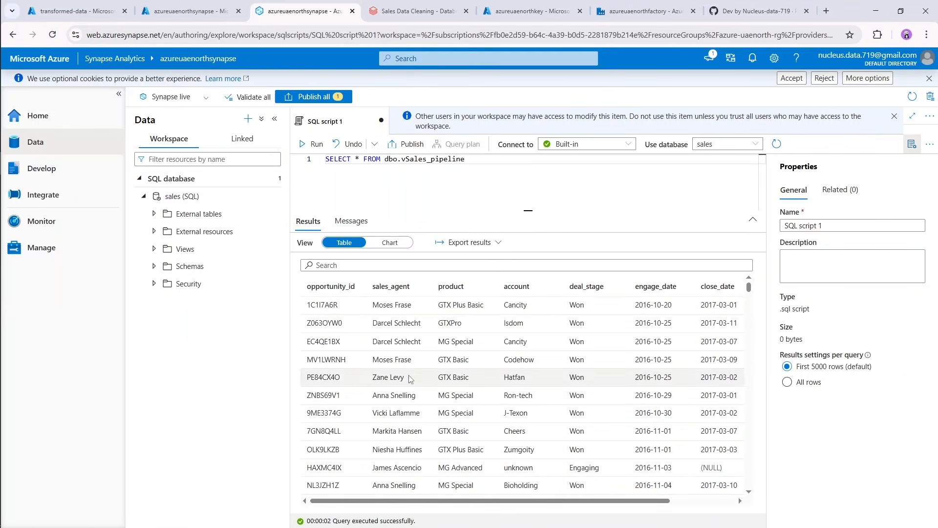
drag(524, 211, 535, 501)
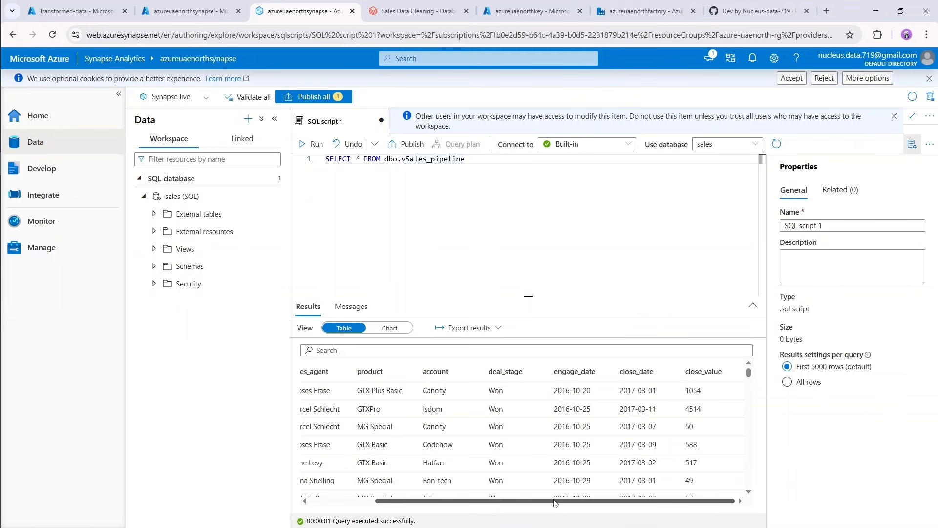
click(506, 206)
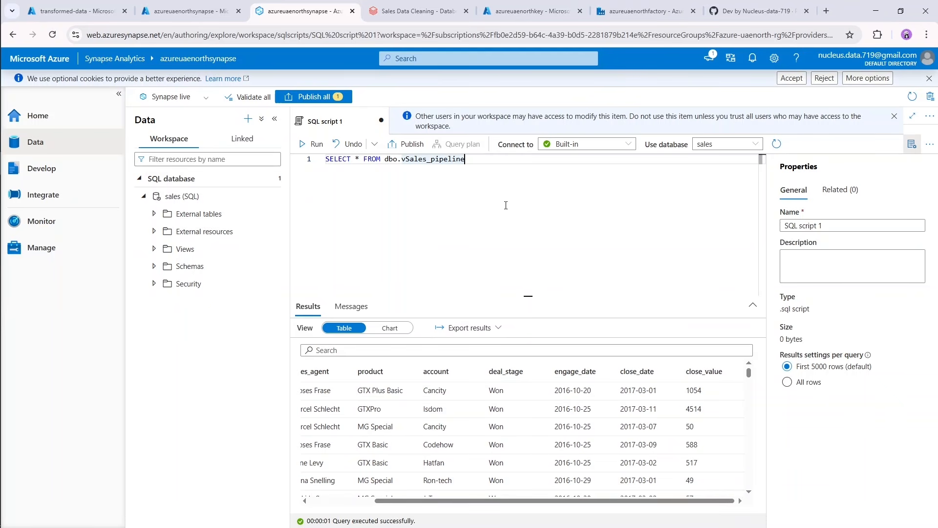
Replace everything after SELECT in the script with the column list sales_agent, close_value.
drag(507, 174, 467, 159)
click(355, 172)
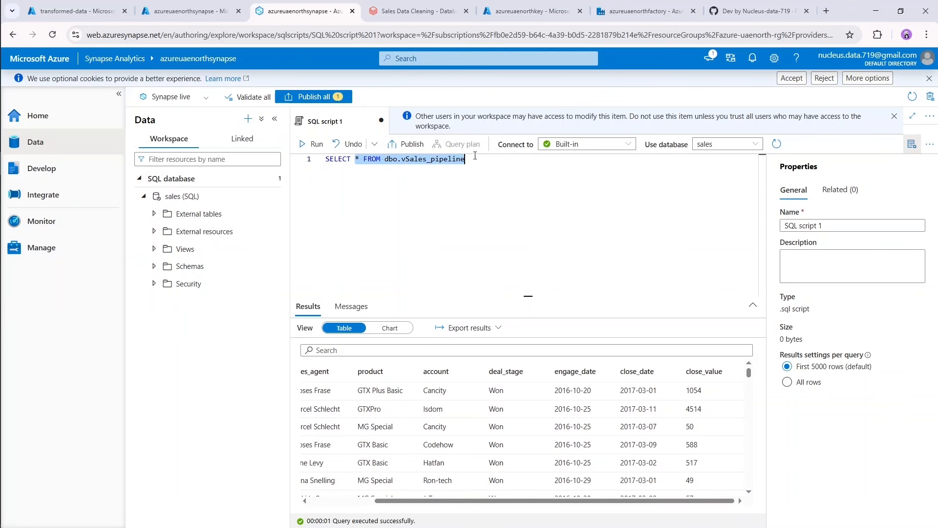
text(sale)
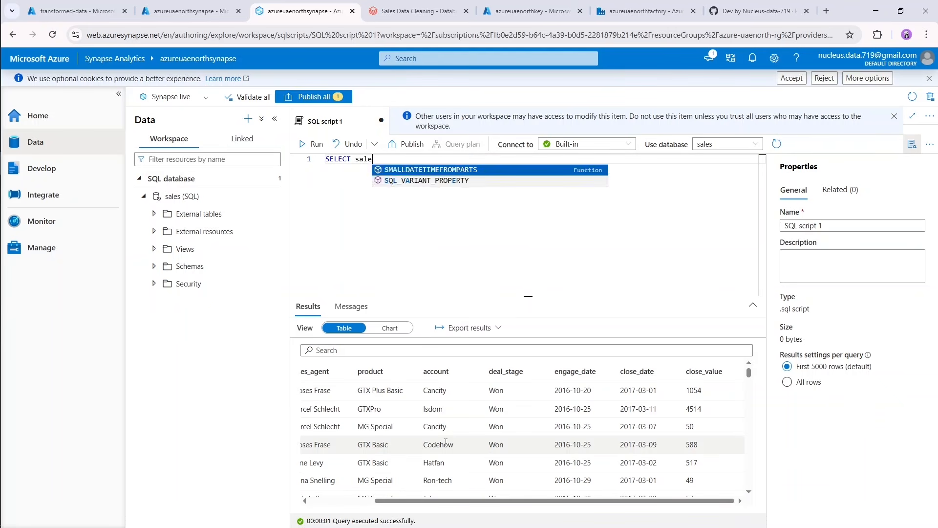
text(s_agent)
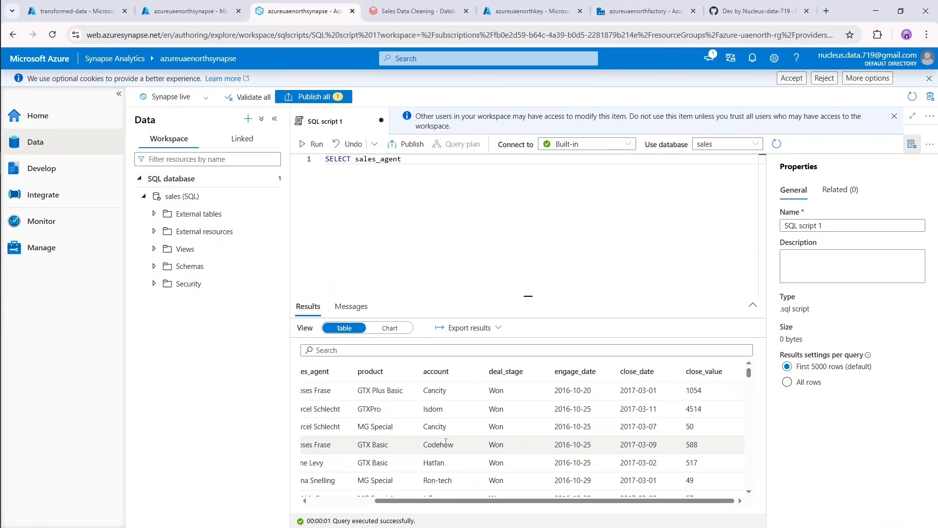
key(Return)
key(BackSpace)
text(, close)
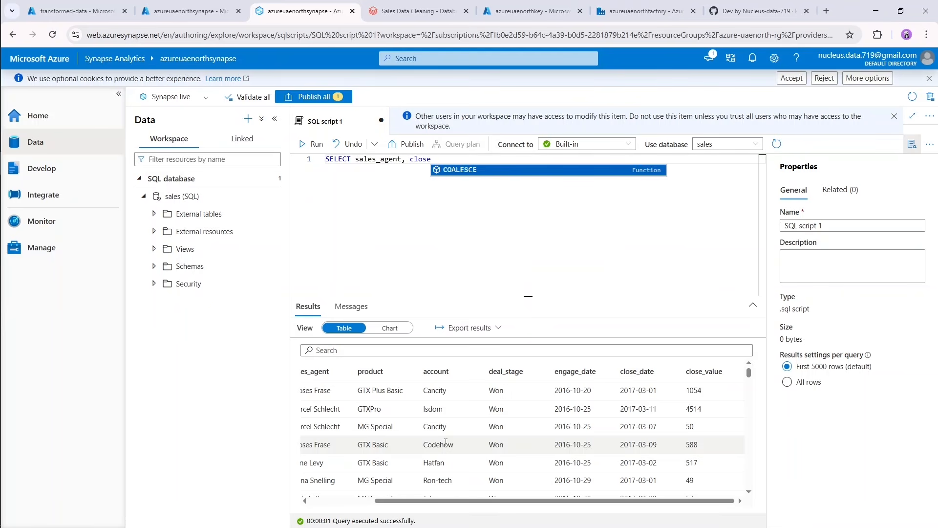
text(_VALUE)
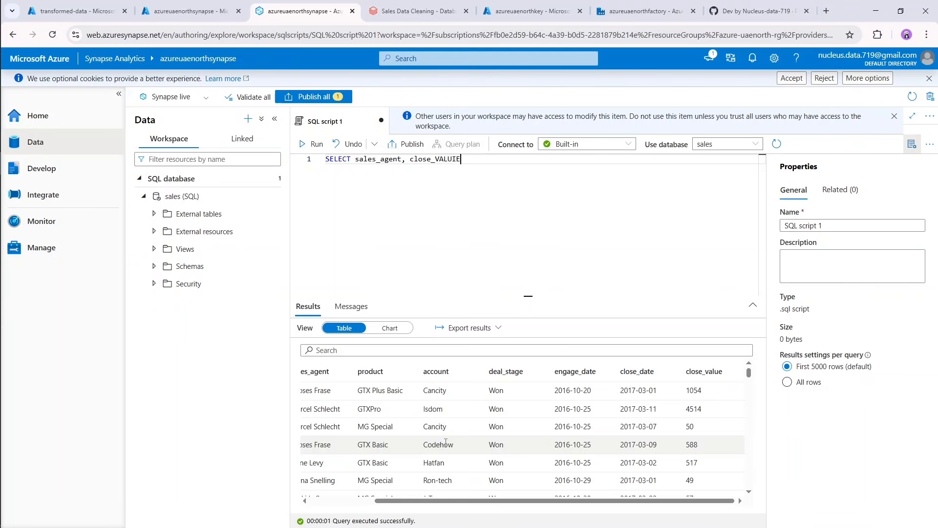
key(BackSpace)
key(BackSpace)
key(BackSpace)
key(BackSpace)
key(BackSpace)
text(value)
Add FROM dbo.vSales_pipeline as the second line of the query.
key(Return)
text(FROM )
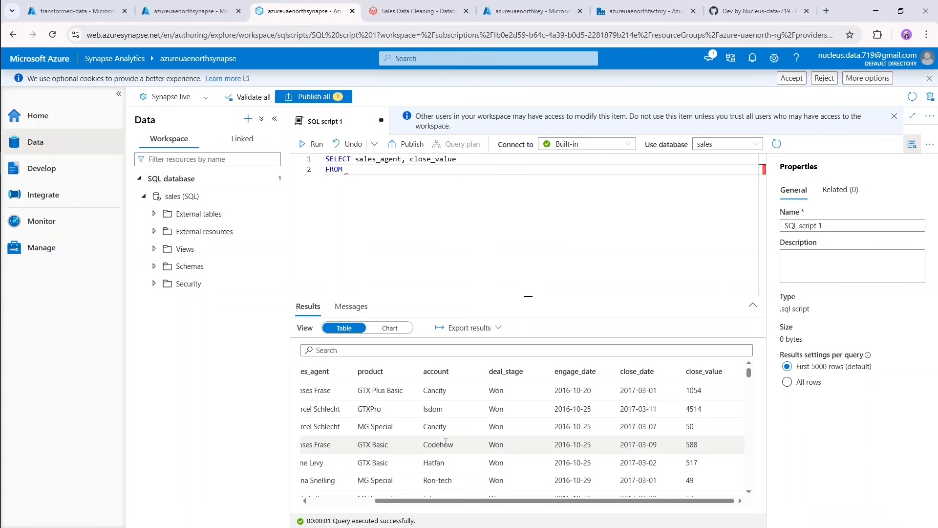
text(dbo.)
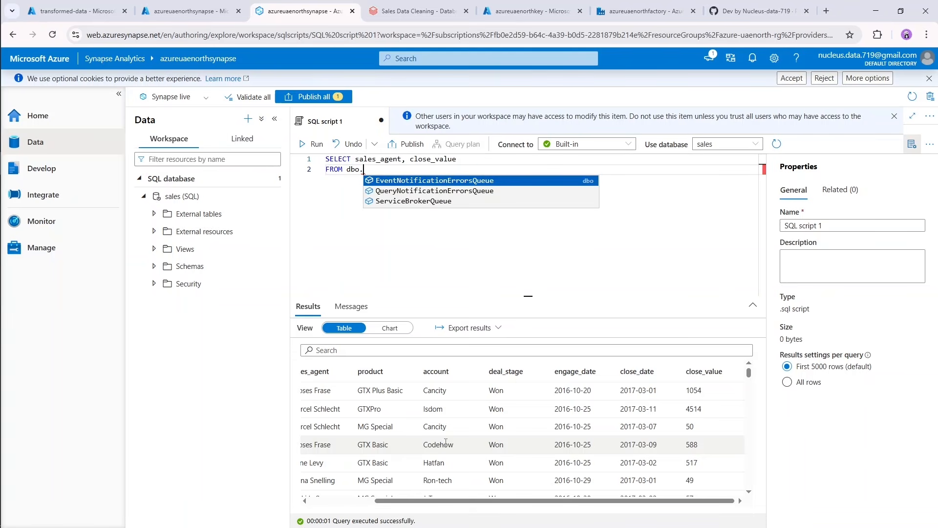
text(v)
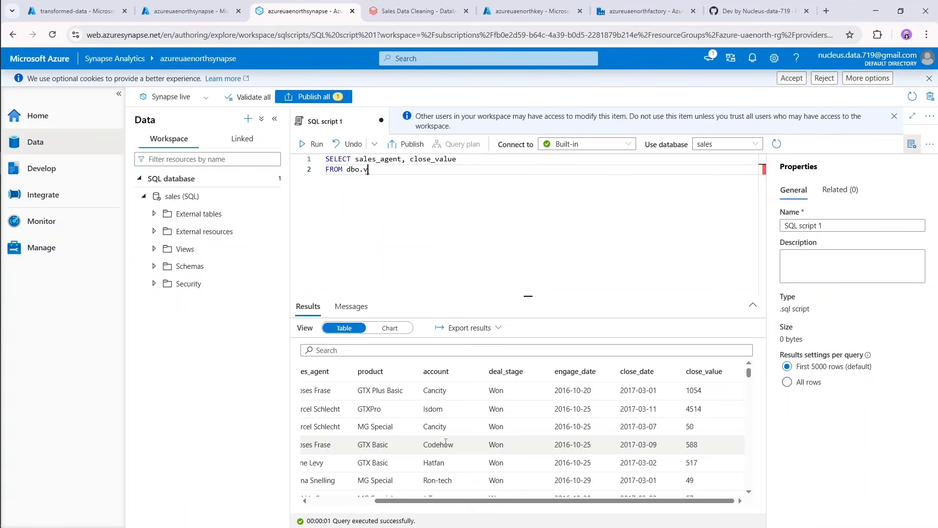
text(Sales_pipeline)
Filter the query with a new line WHERE close_value > 2000 and run it, retrying if the connection fails.
key(Return)
text(WHERE)
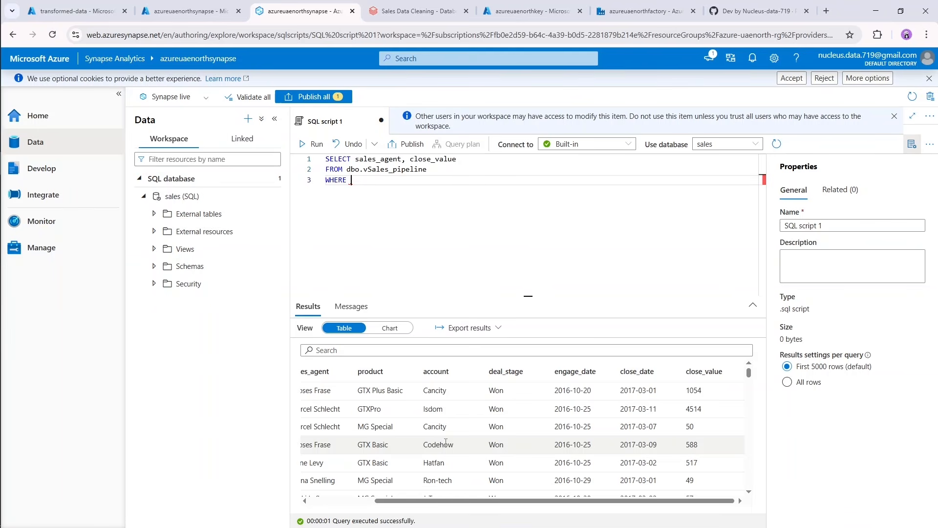
text(close_value > 2000)
key(ctrl+Return)
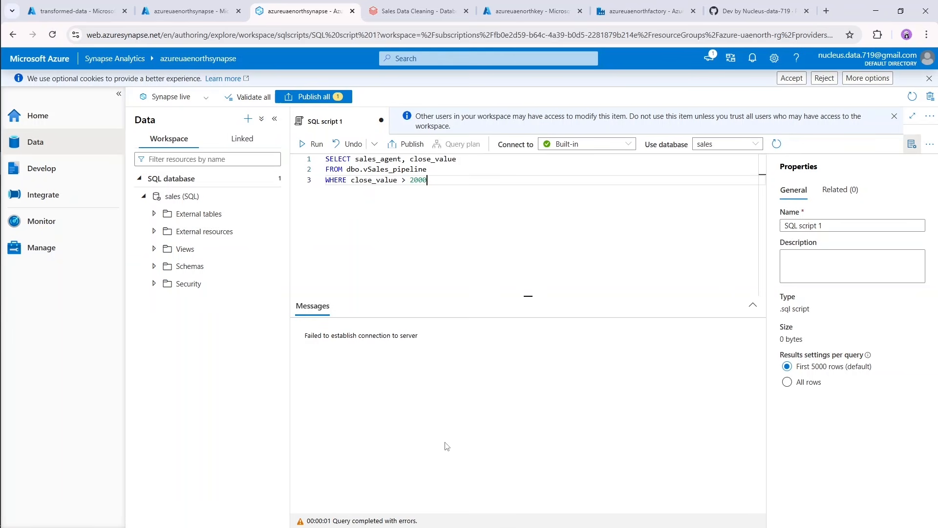
key(ctrl+Return)
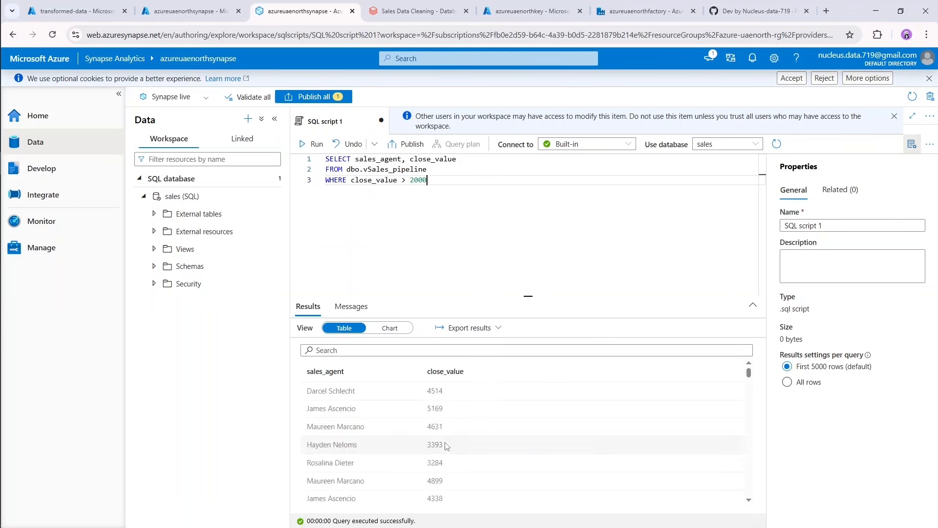
Add ORDER BY close_value DESC; as the query's last line, run it and check the sales agent in the first row.
mouse_move(528, 296)
mouse_down()
mouse_move(528, 230)
mouse_move(528, 304)
mouse_up()
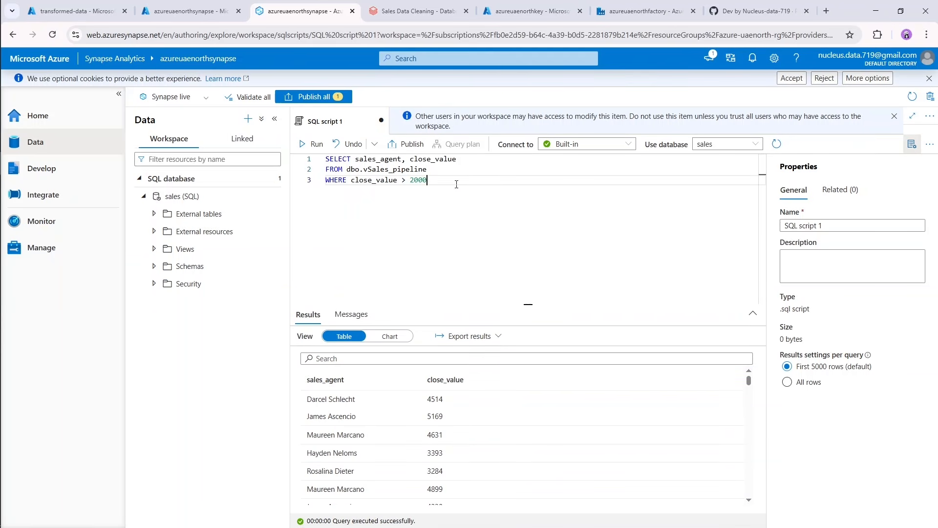
key(Return)
text(ORDER BY )
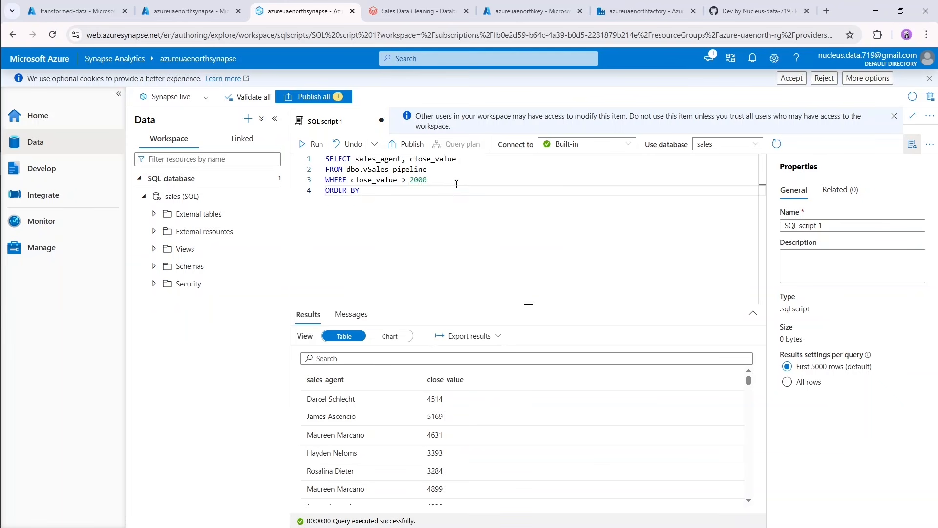
text(close_value DESC;)
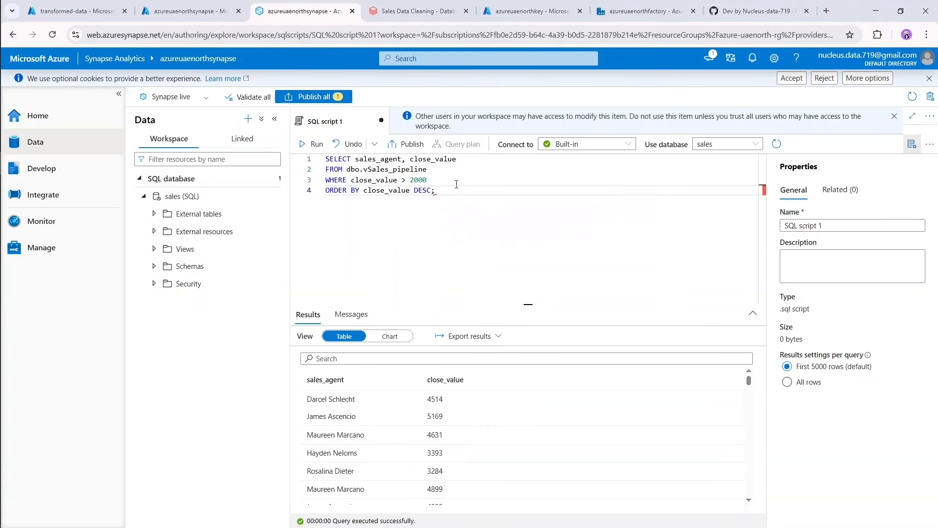
key(shift+Return)
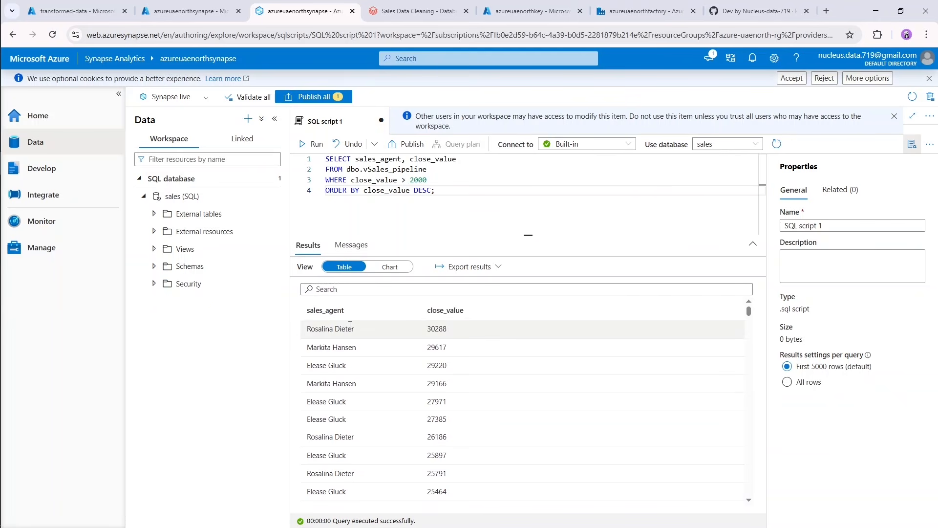
drag(306, 331, 357, 331)
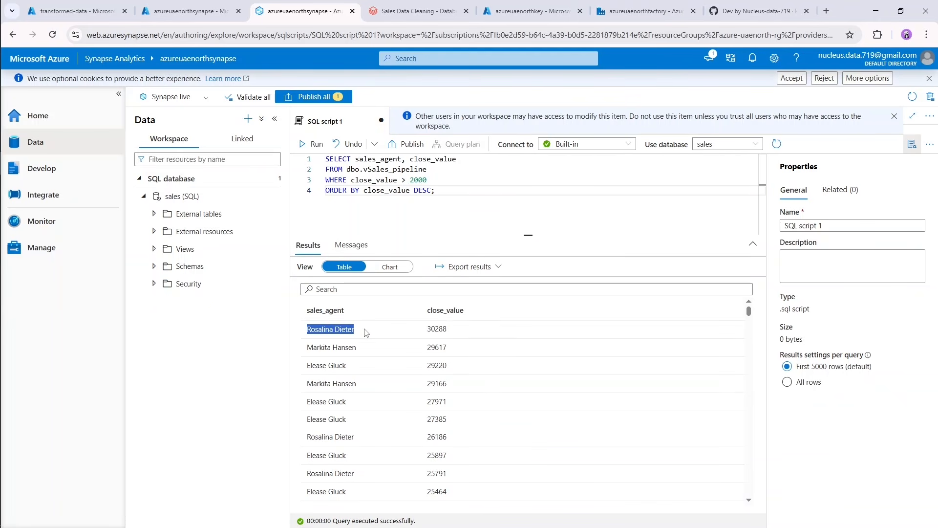
click(369, 331)
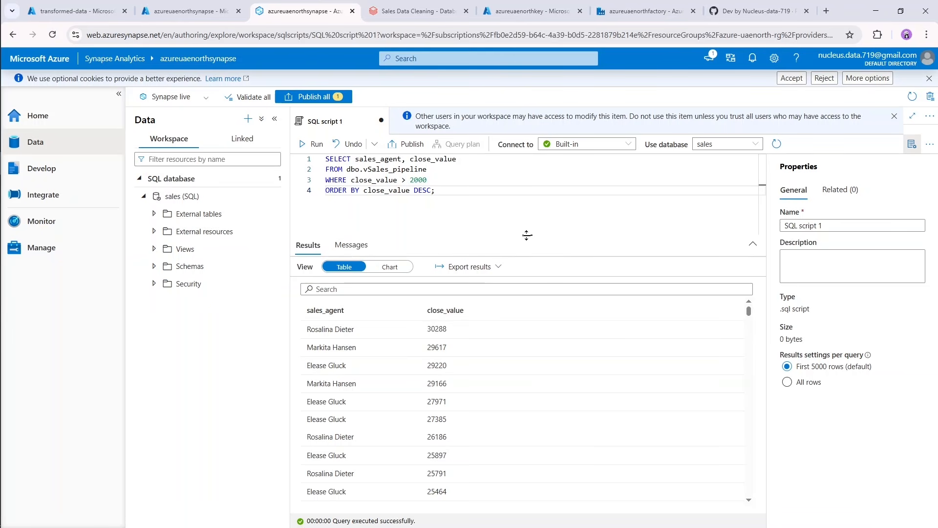
Replace the whole query with SELECT * FROM dbo.vSales_pipeline and run it.
drag(529, 237, 528, 332)
click(511, 251)
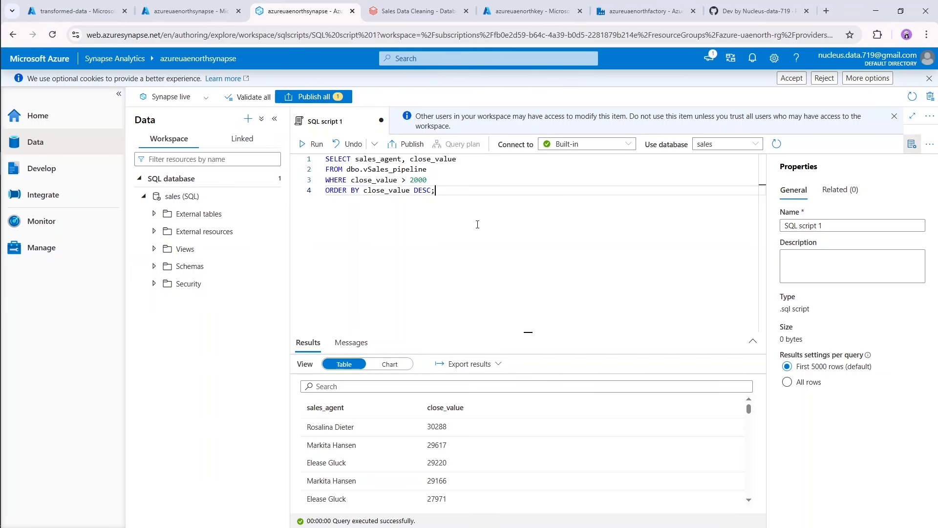
drag(435, 196, 325, 159)
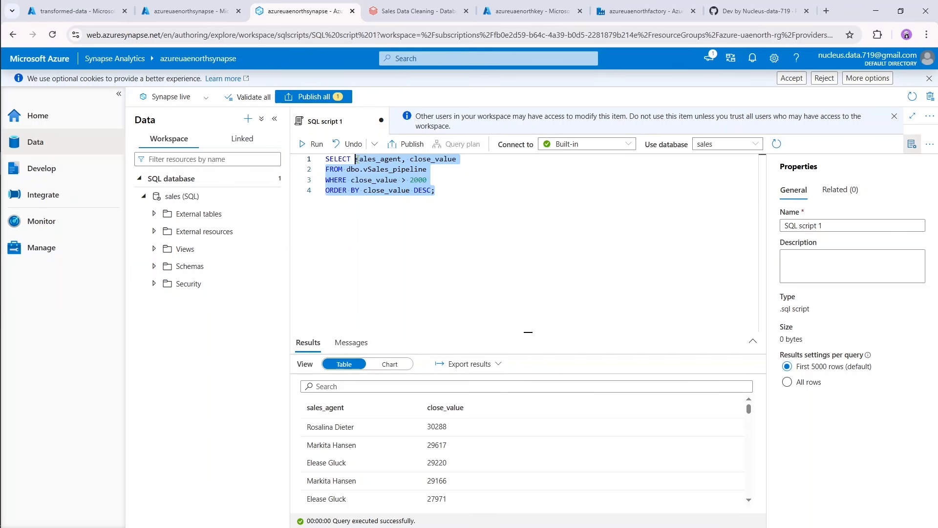
text(*)
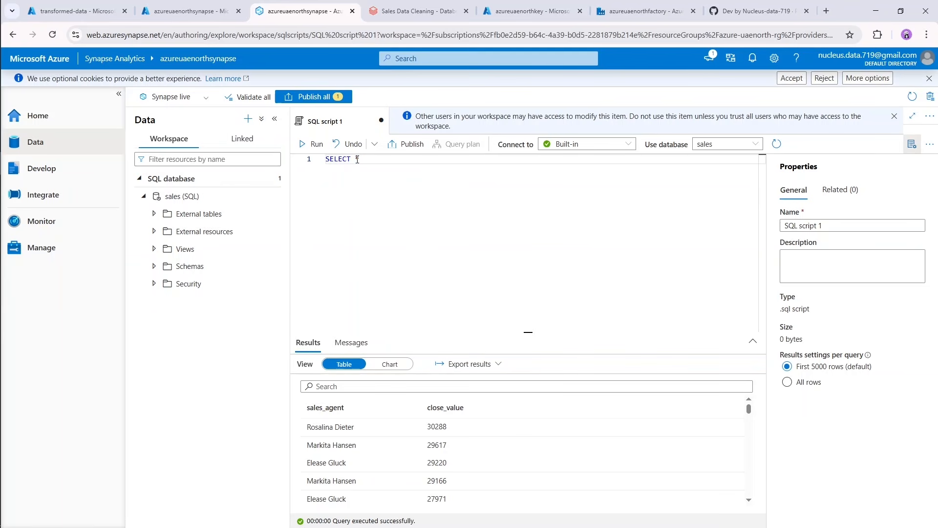
text( FROM dbo.)
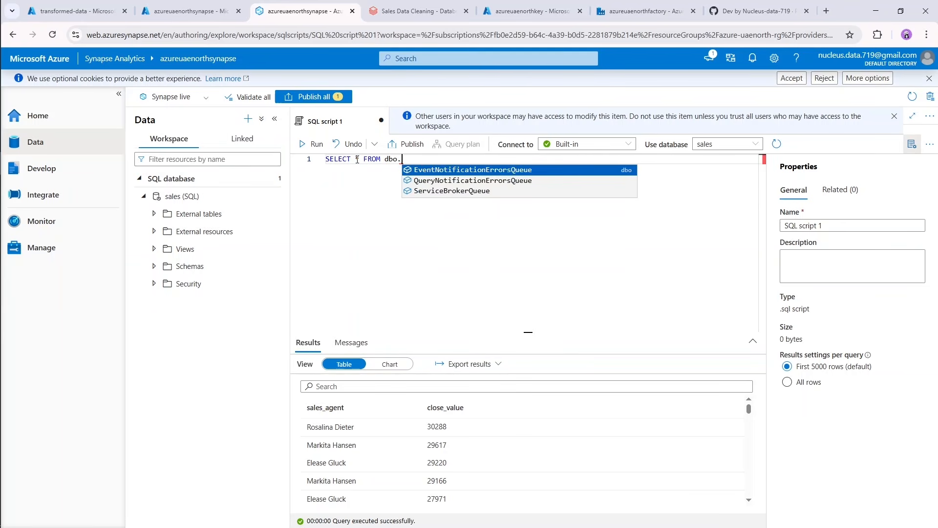
text(vS)
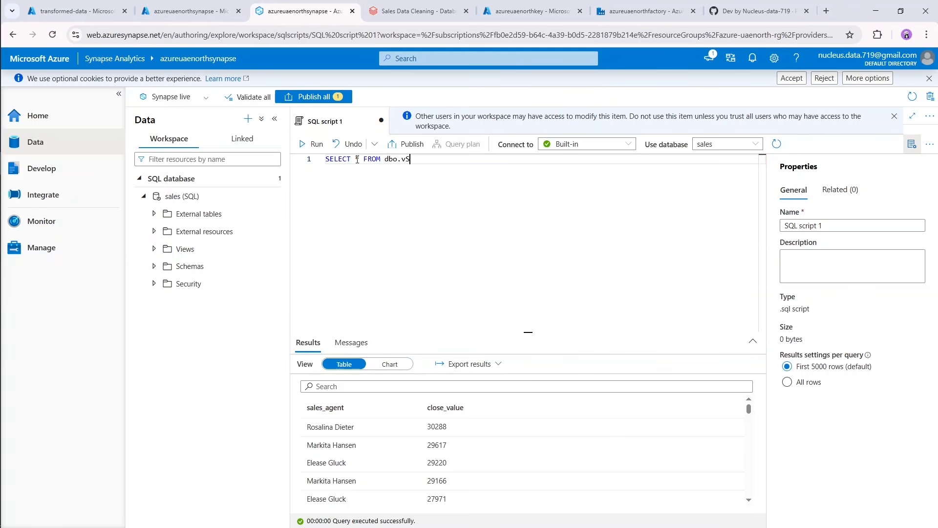
text(ales_pipeline)
key(shift+Return)
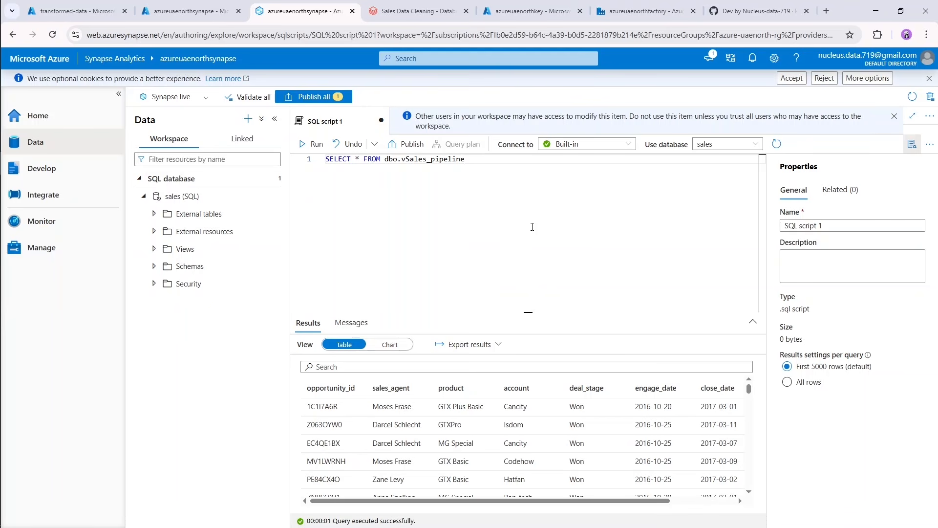
Enlarge the results area and look across the columns of the dbo.vSales_pipeline rows.
drag(528, 312, 528, 213)
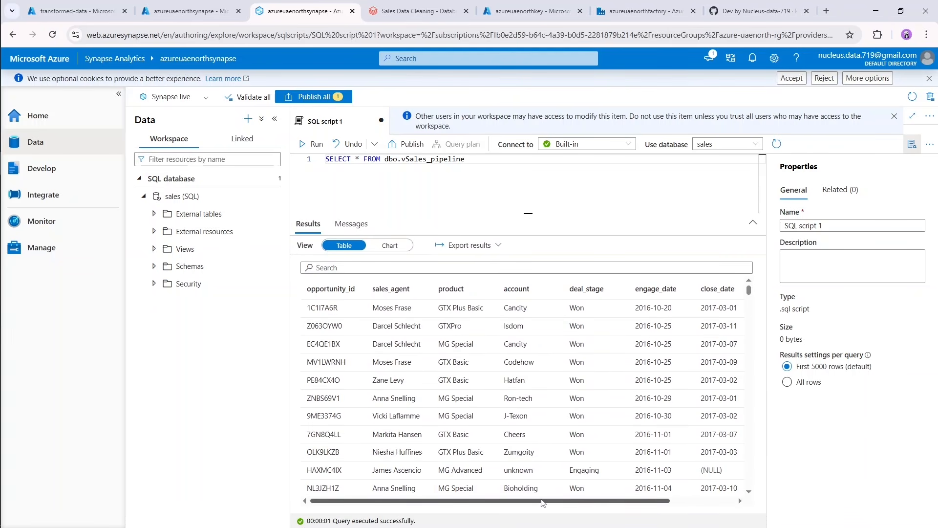
drag(564, 501, 439, 501)
scroll(538, 494, right, 2)
drag(584, 502, 530, 507)
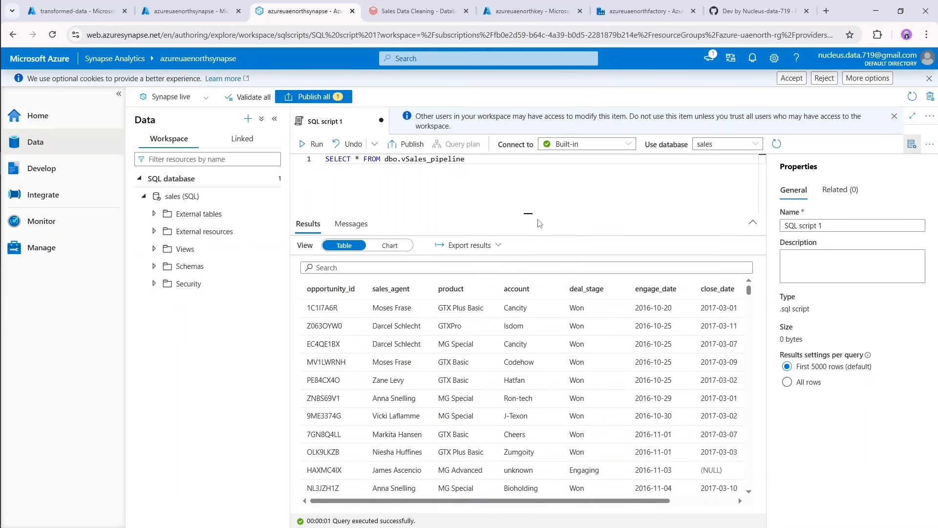
Give the editor more room and replace the asterisk in the query with the columns product, close_value.
drag(528, 214, 533, 310)
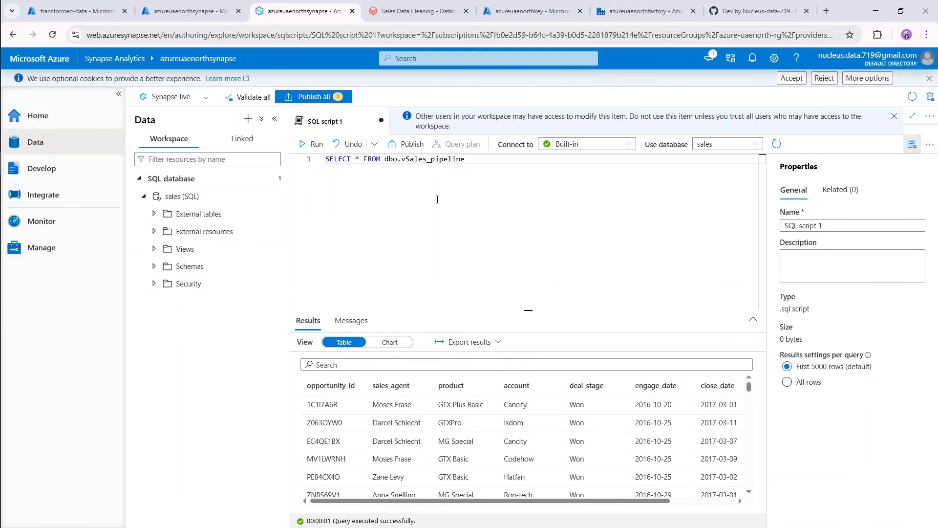
key(BackSpace)
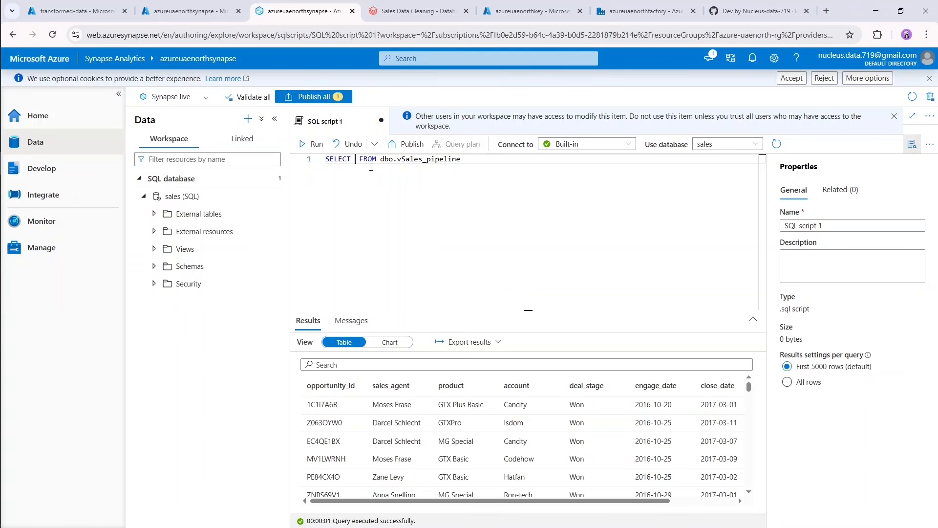
text(produc)
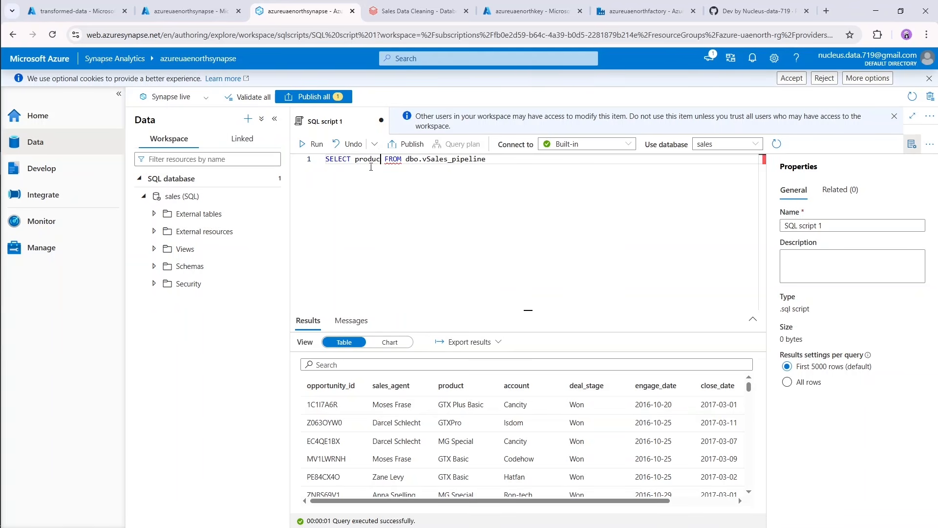
text(t, close)
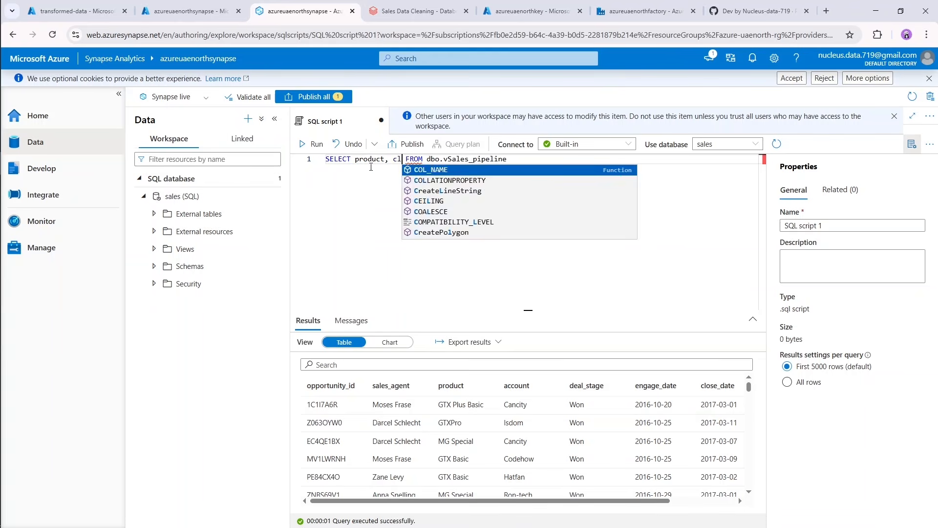
text(_value)
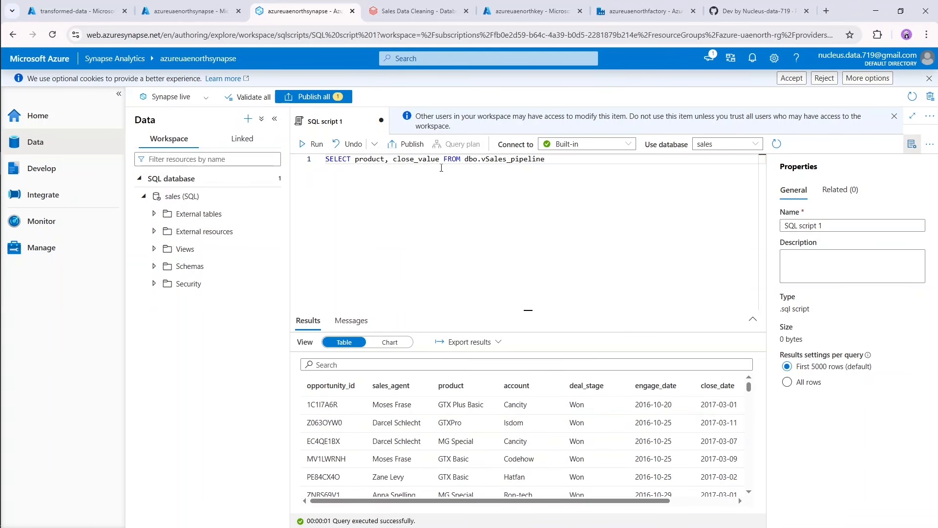
key(End)
text(w)
key(BackSpace)
text(WHERE)
drag(524, 502, 621, 502)
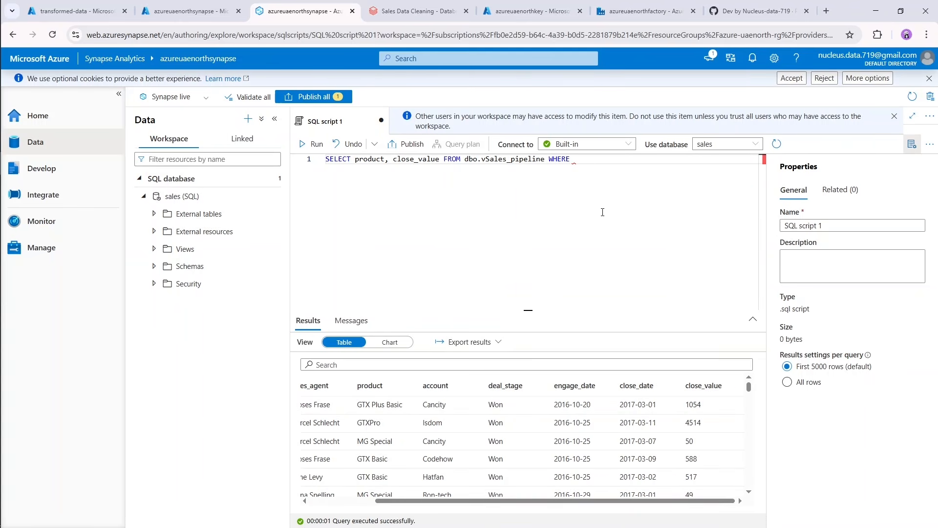
End the query with ORDER BY close_value DESC in place of the trailing WHERE.
drag(588, 164, 551, 162)
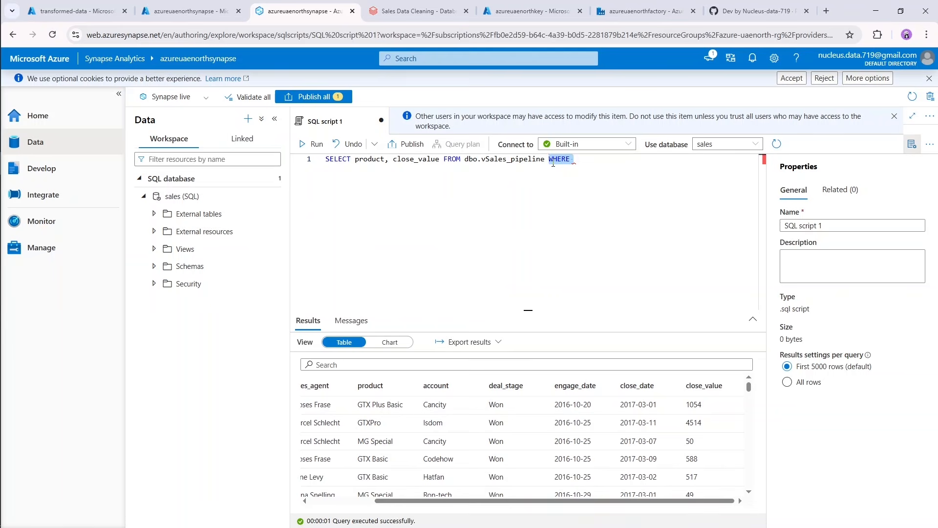
text(O)
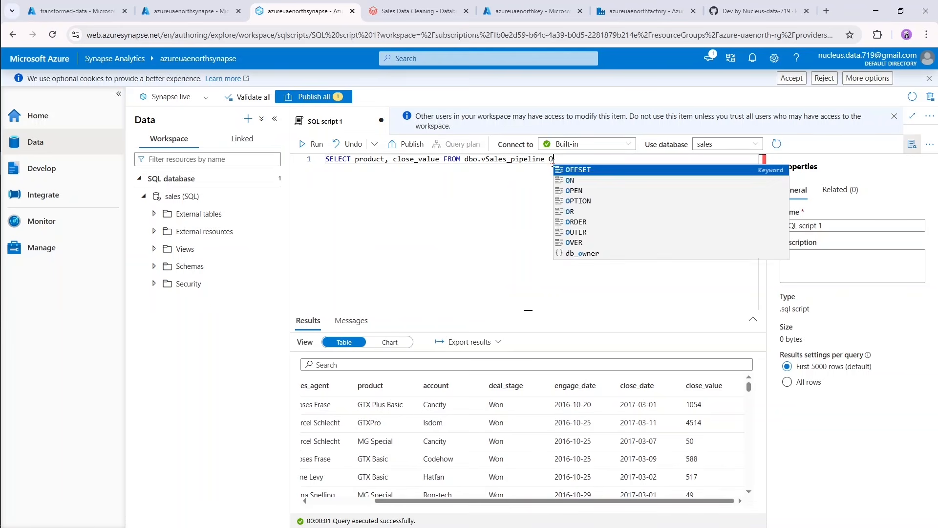
text(RDER BY )
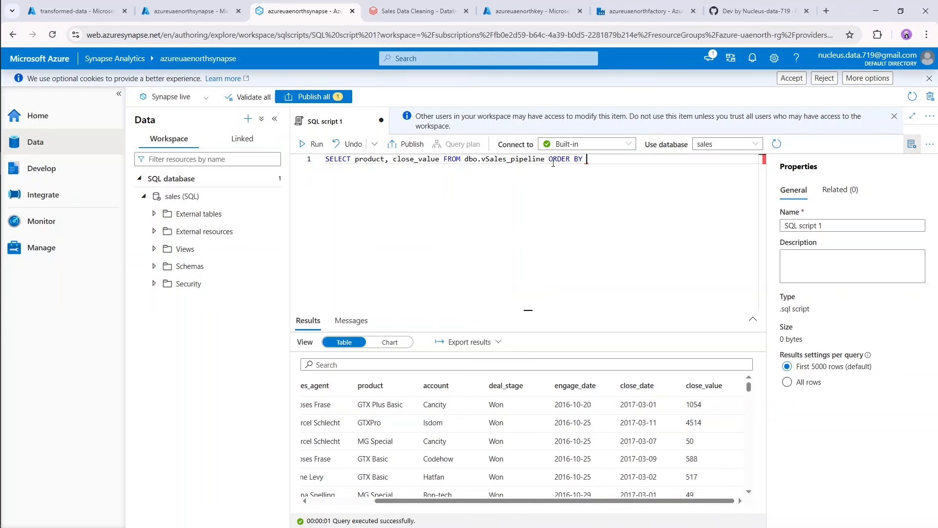
text(close_value DESC)
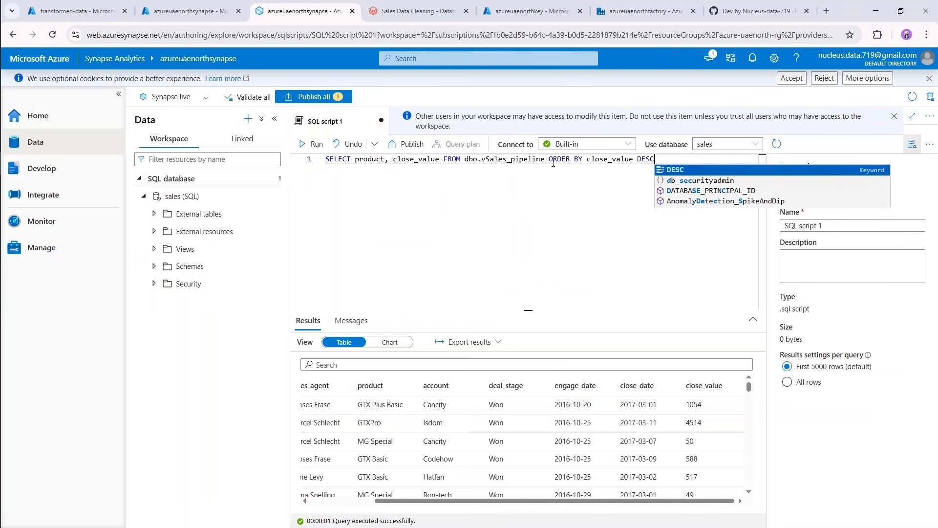
Select the whole product and close_value query sorted by close_value DESC and run it.
key(Escape)
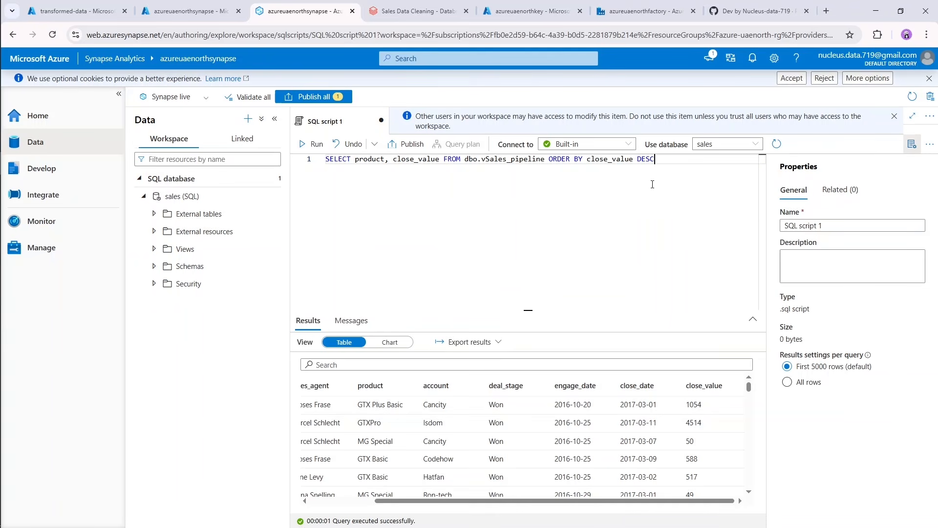
drag(652, 185, 318, 181)
drag(682, 160, 317, 147)
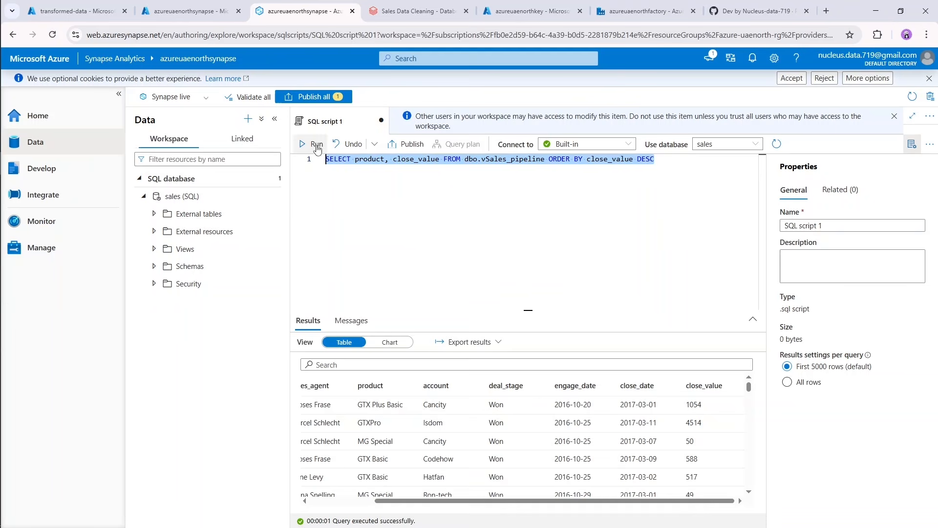
click(316, 144)
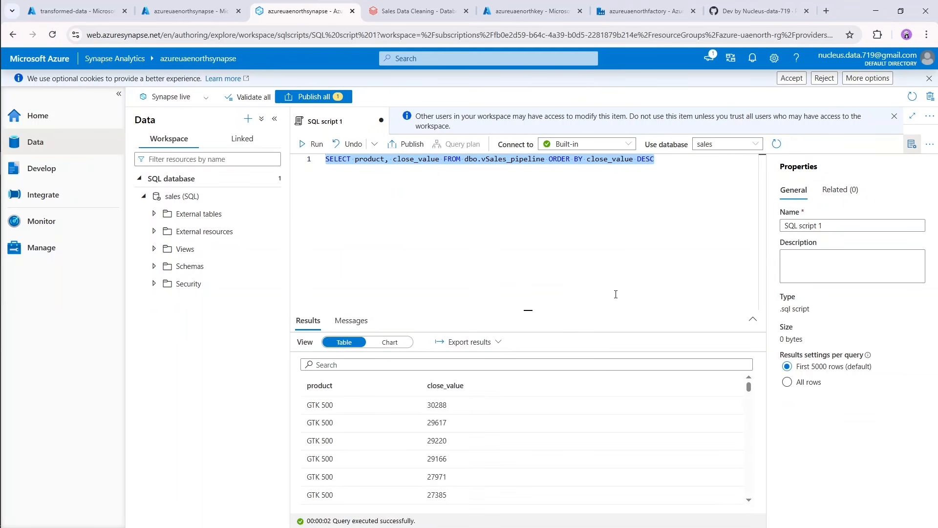
Enlarge the results area and examine which products have the highest close_value, then return to the first rows and restore the editor's space.
drag(528, 310, 549, 220)
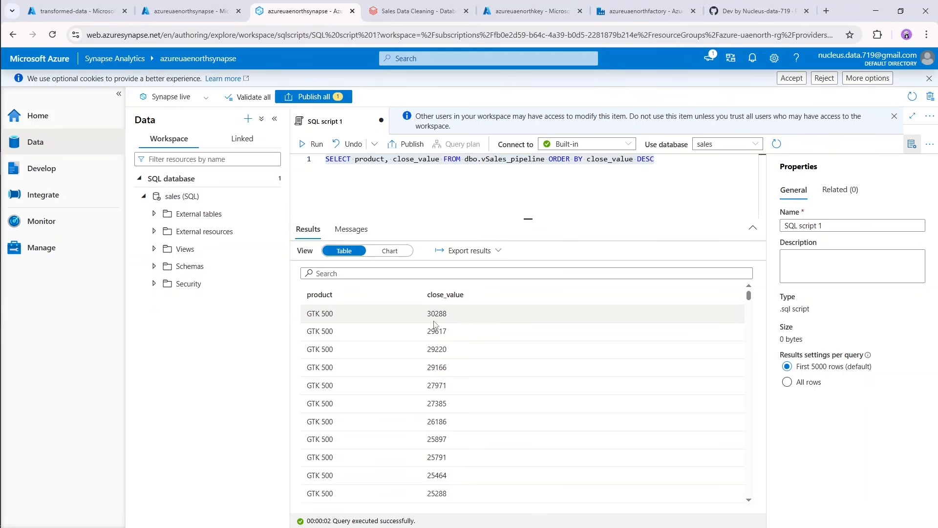
scroll(503, 354, down, 3)
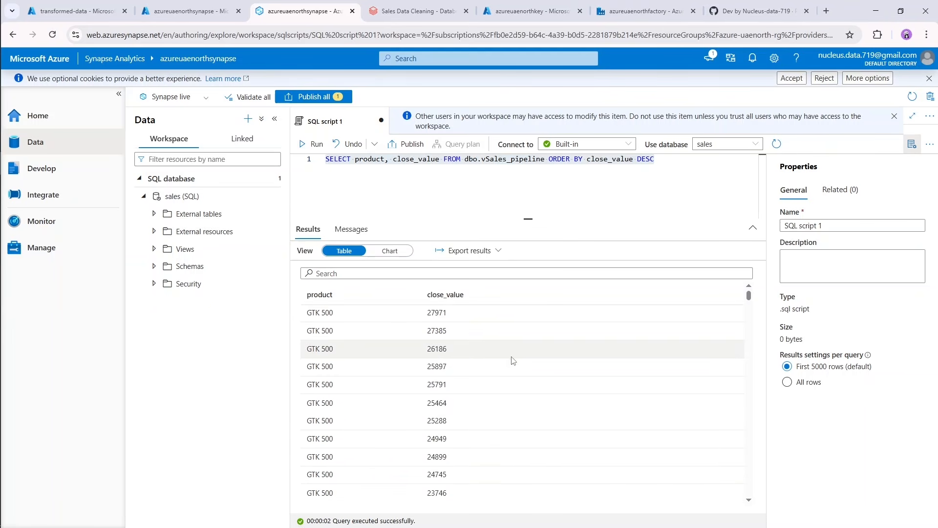
scroll(516, 366, down, 1)
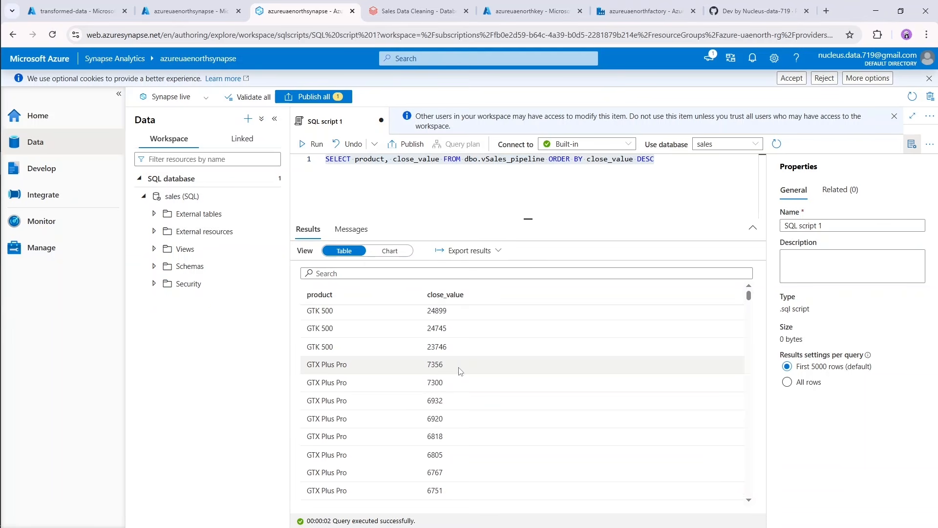
scroll(460, 371, down, 5)
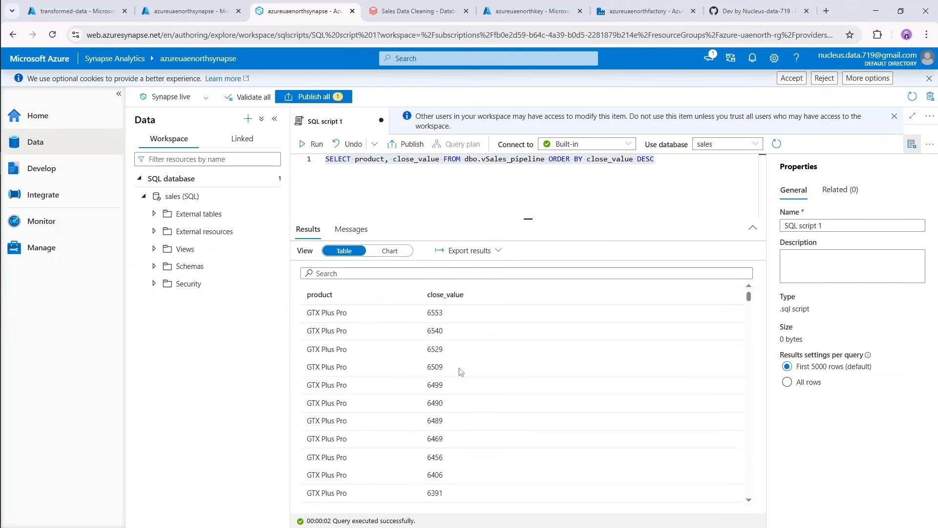
scroll(460, 371, down, 5)
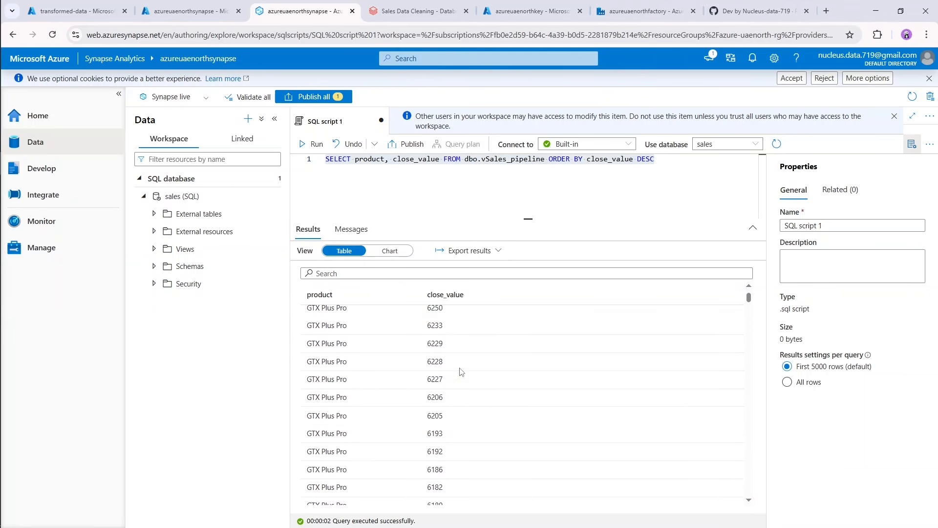
scroll(459, 371, down, 3)
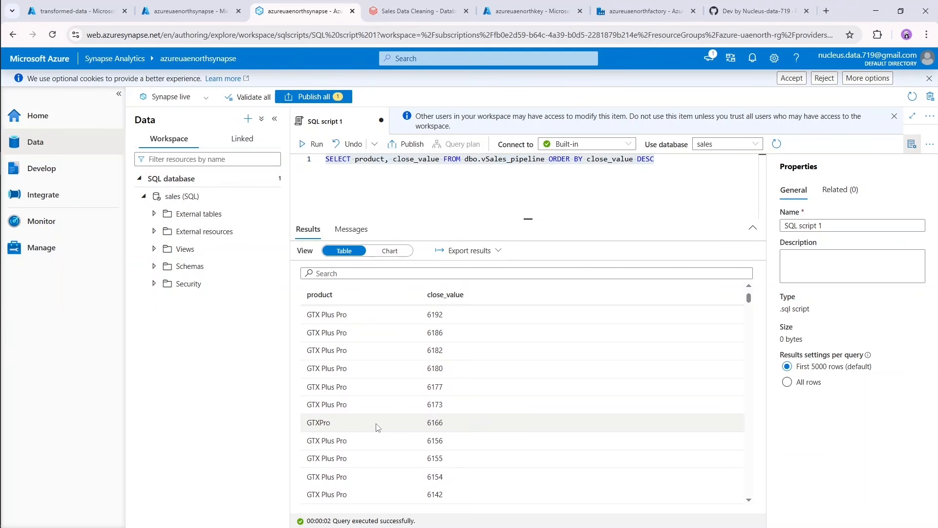
scroll(548, 391, up, 4)
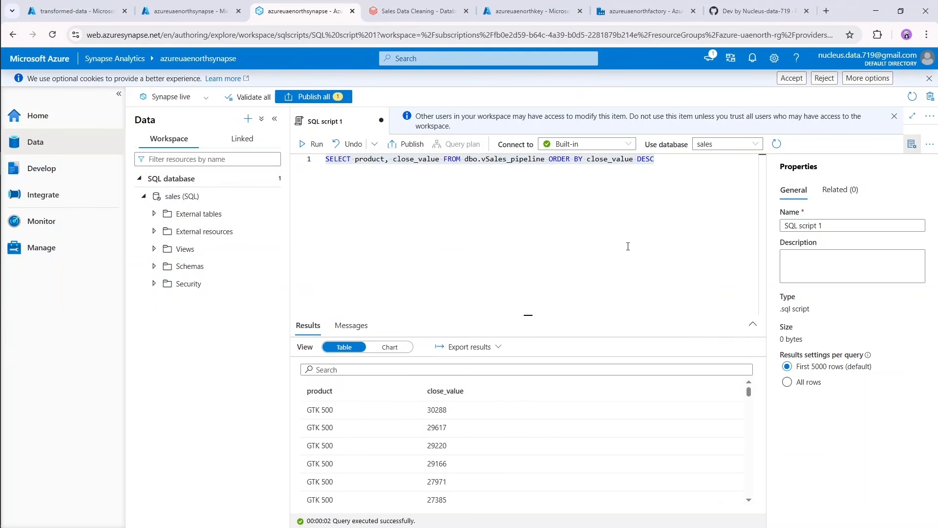
click(693, 195)
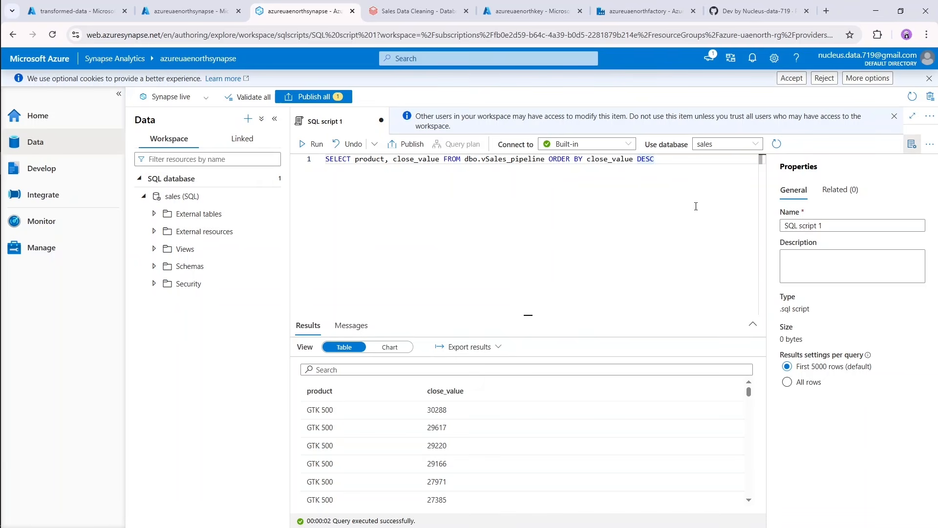
Search the computer for "power" and launch Power BI Desktop.
mouse_move(2, 161)
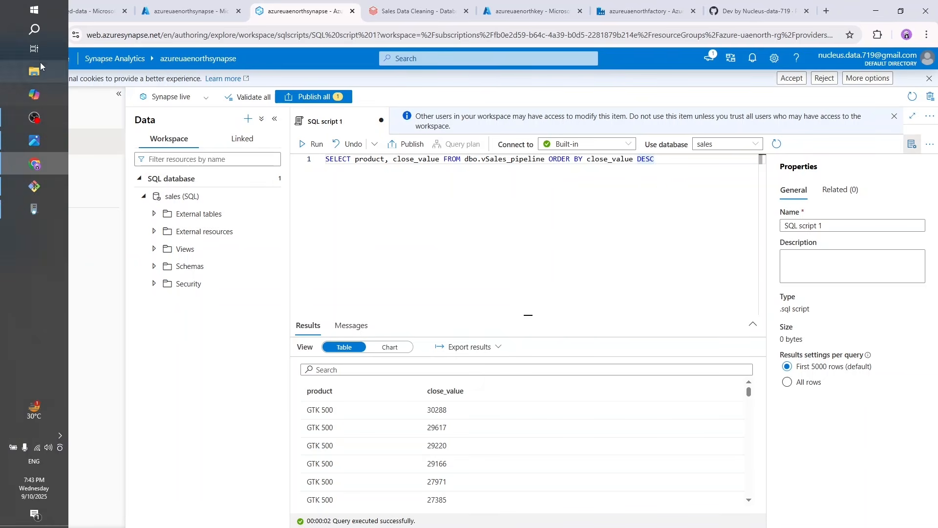
click(36, 30)
text(power)
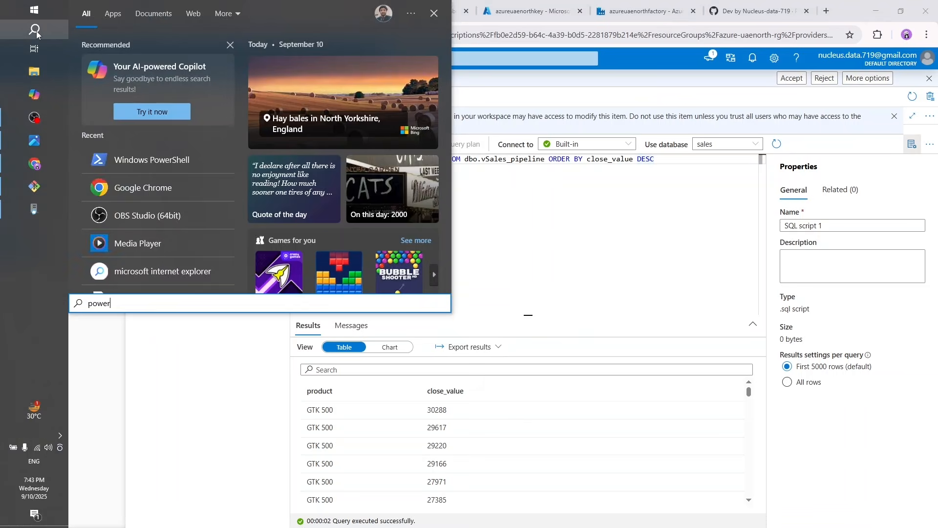
key(Down)
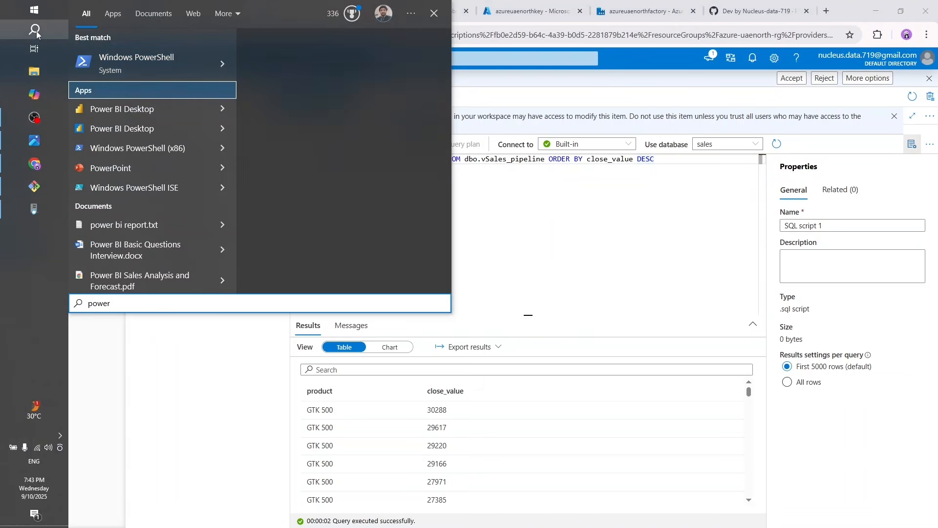
key(Return)
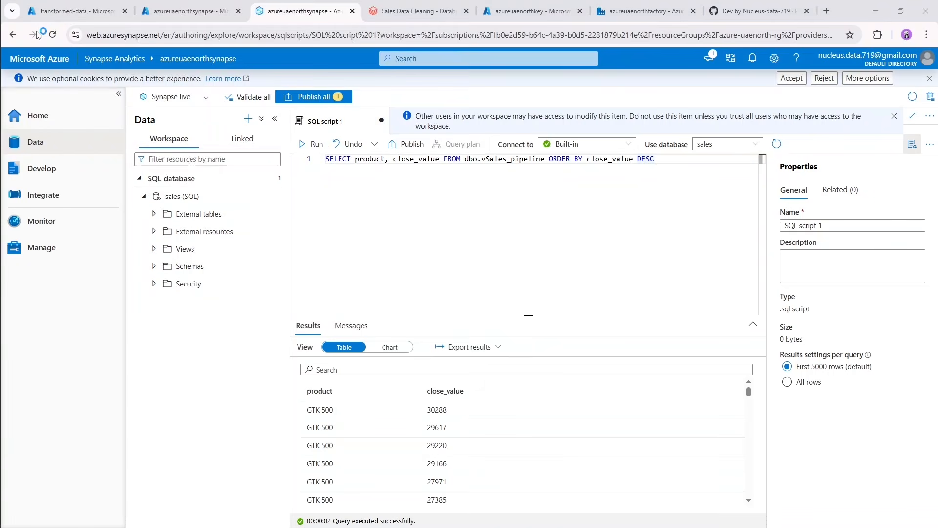
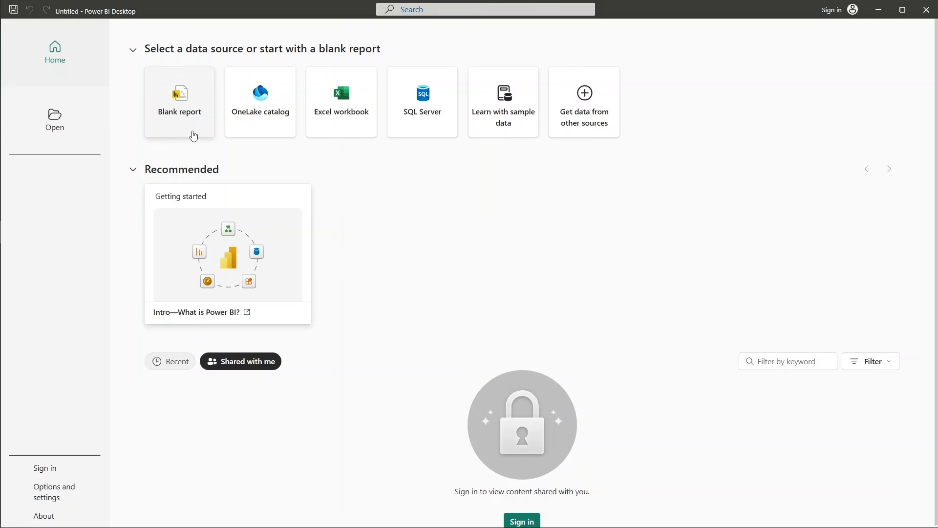
Create a blank report and start a connection to Azure Data Lake Storage Gen2 as its data source.
click(175, 126)
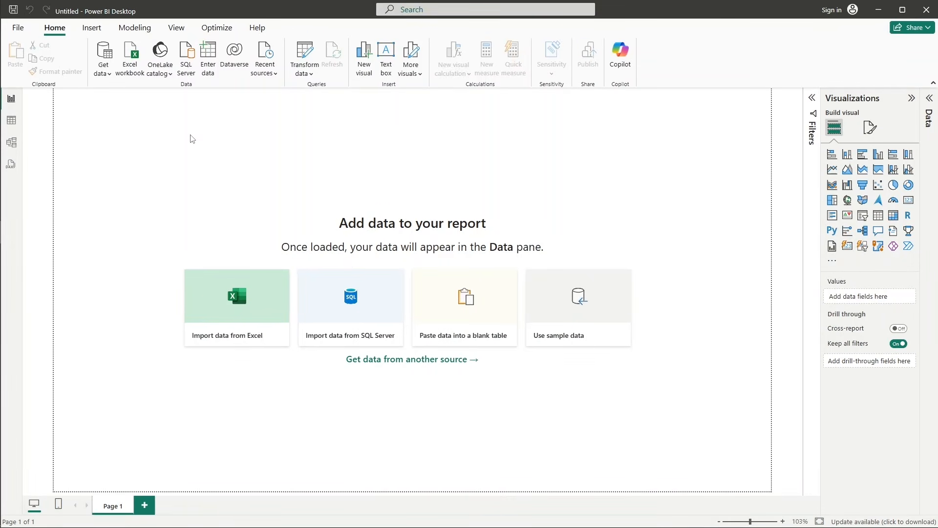
click(103, 72)
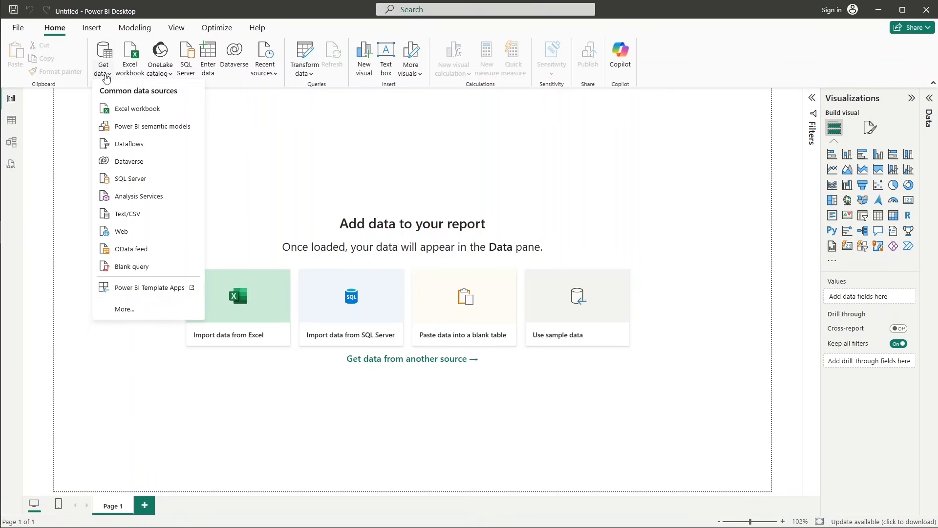
click(141, 315)
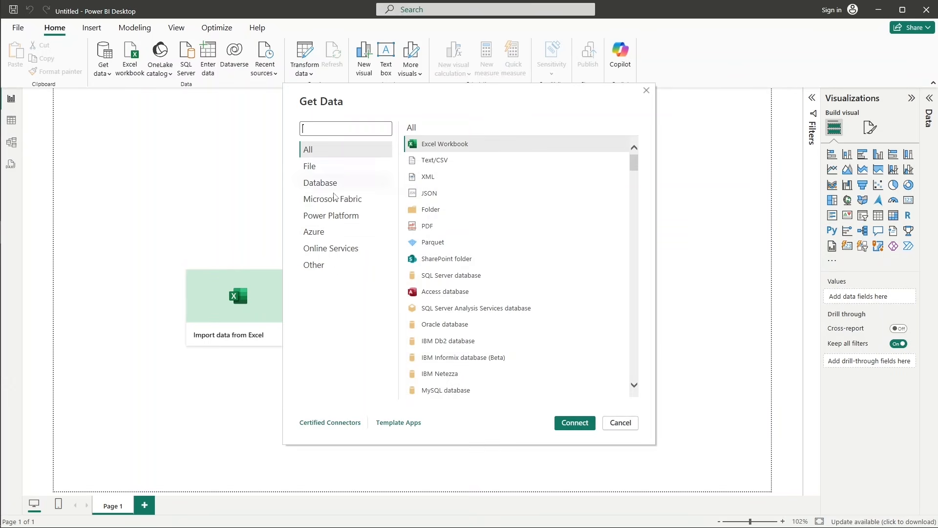
click(314, 234)
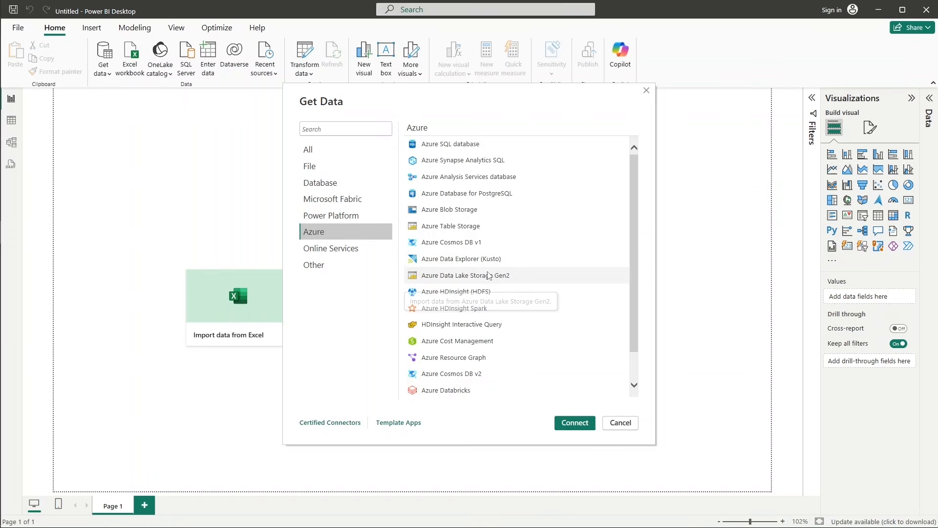
double_click(479, 280)
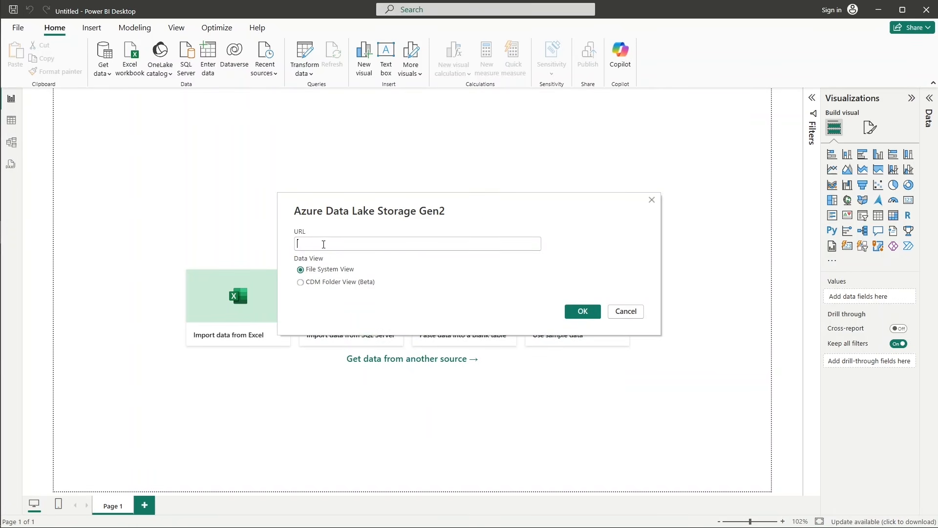
Switch to the Azure portal in Chrome and copy the URL of the transformed-data container from its properties.
mouse_move(2, 167)
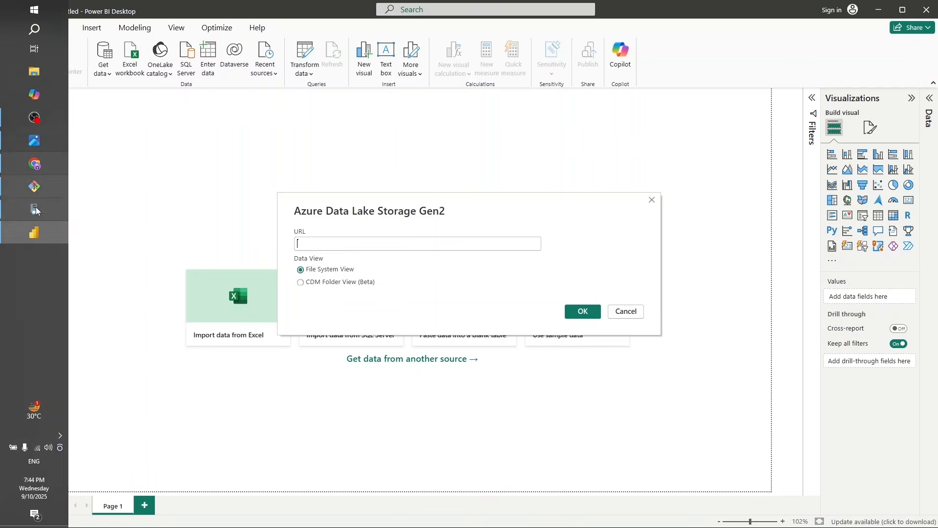
click(41, 171)
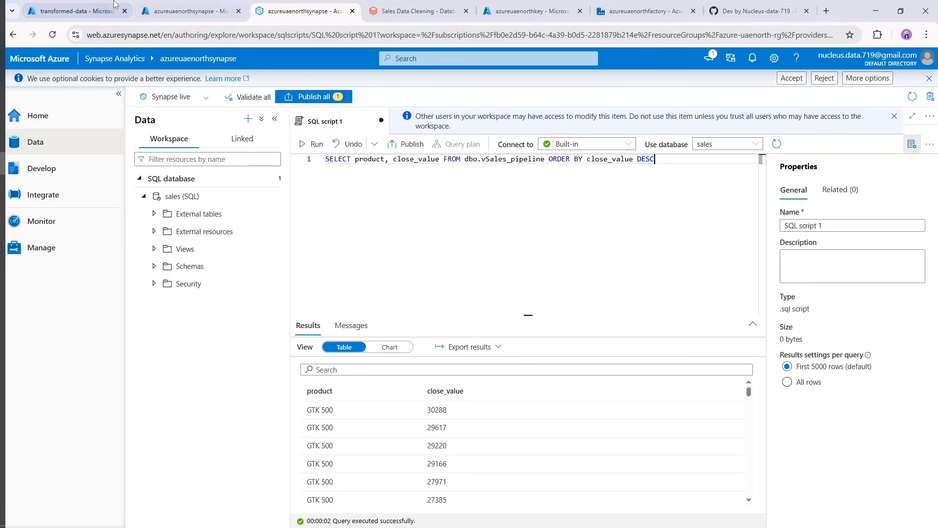
click(81, 11)
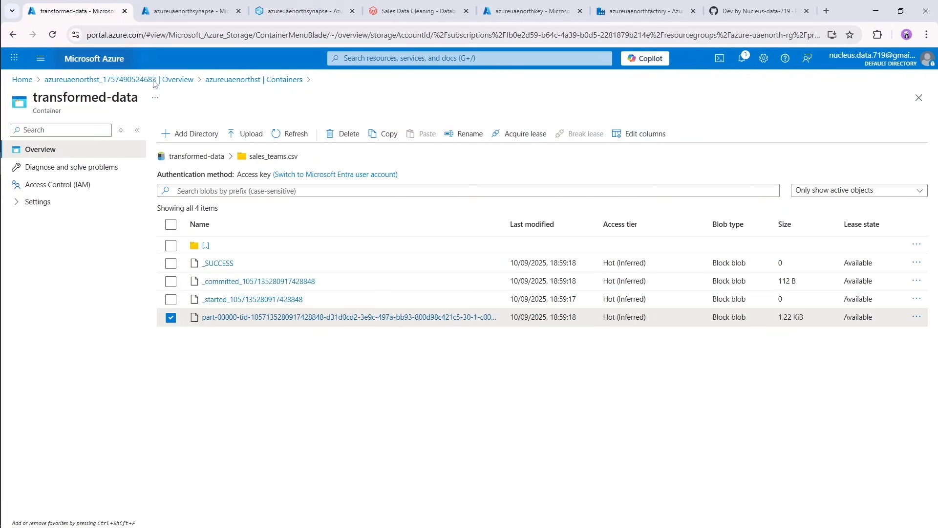
click(193, 158)
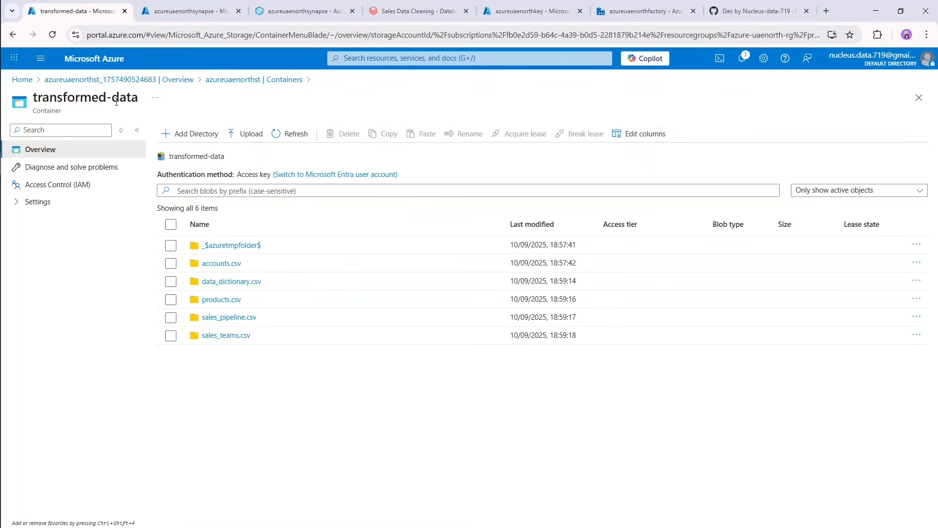
click(239, 80)
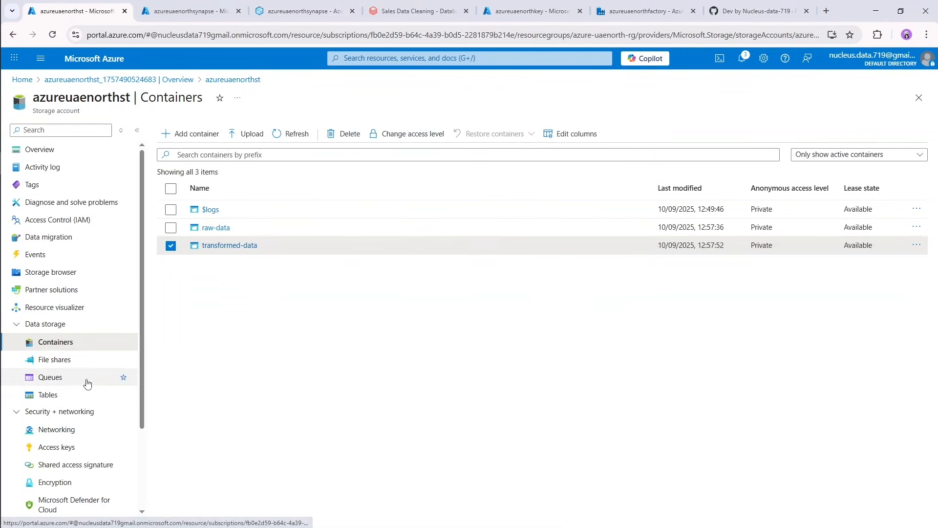
click(916, 245)
click(873, 255)
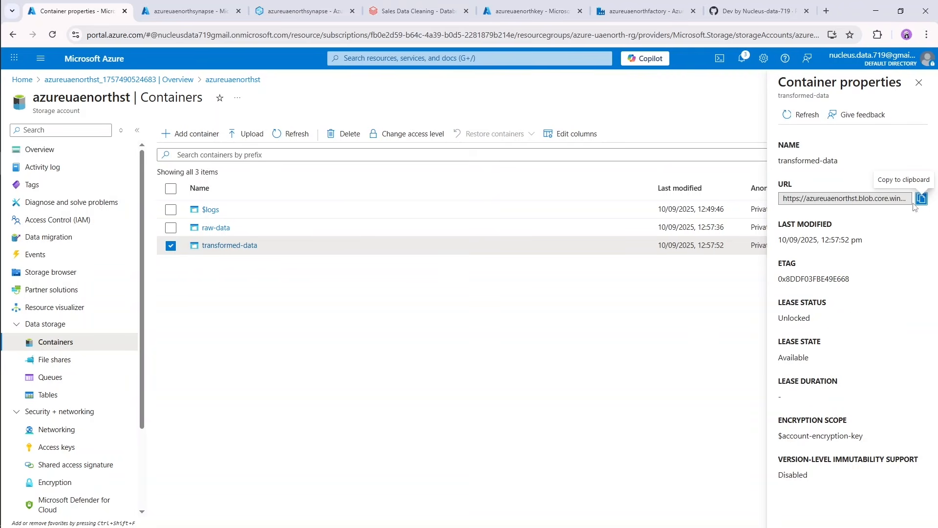
click(921, 199)
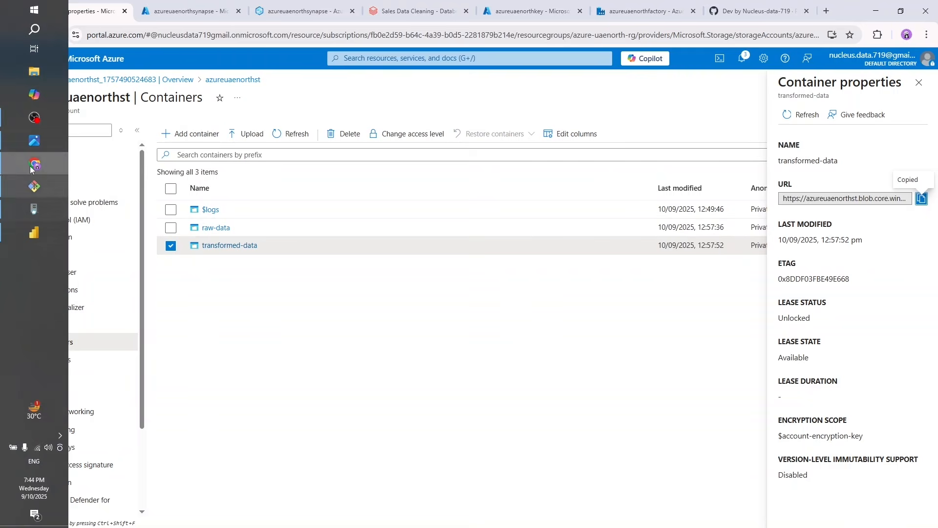
click(34, 233)
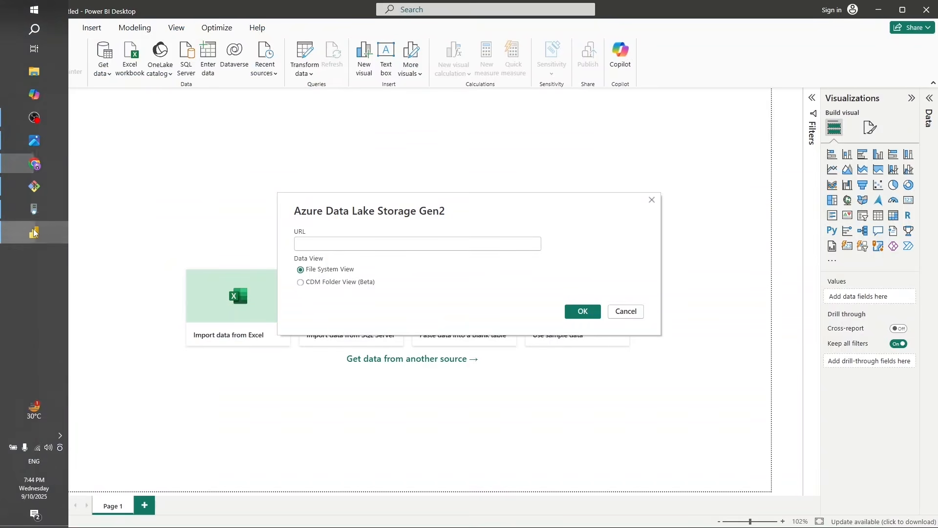
click(379, 244)
key(ctrl+v)
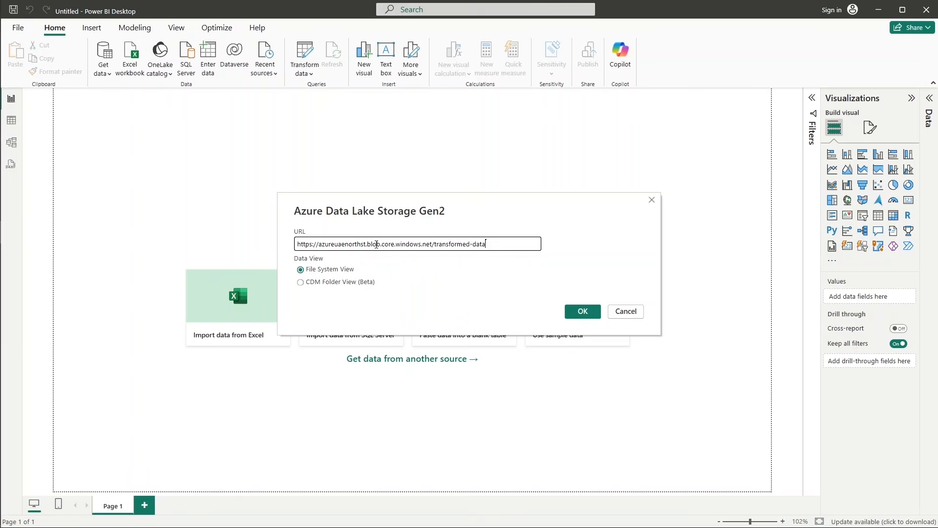
double_click(375, 244)
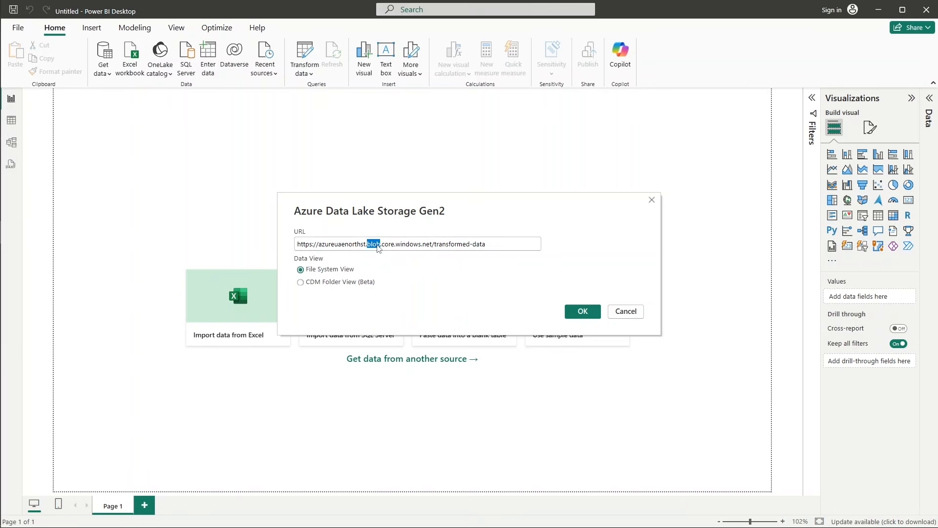
text(dfs)
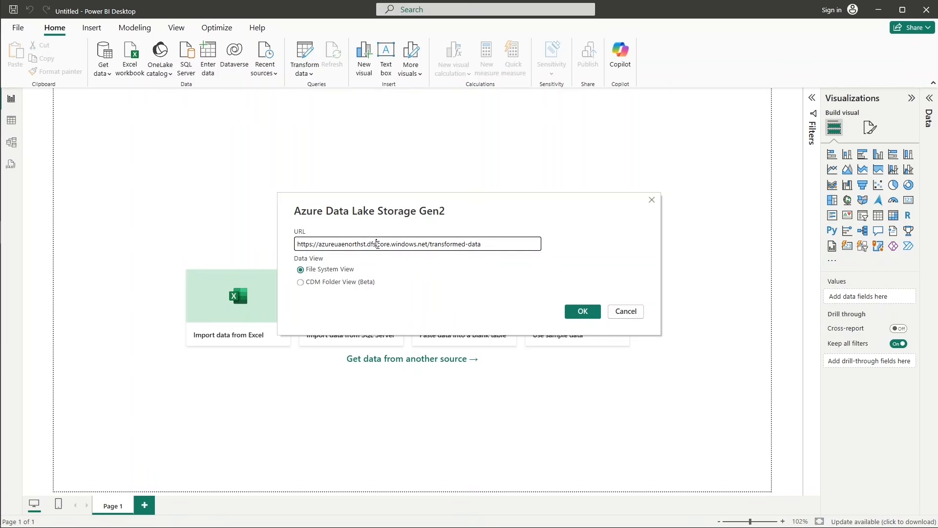
click(572, 314)
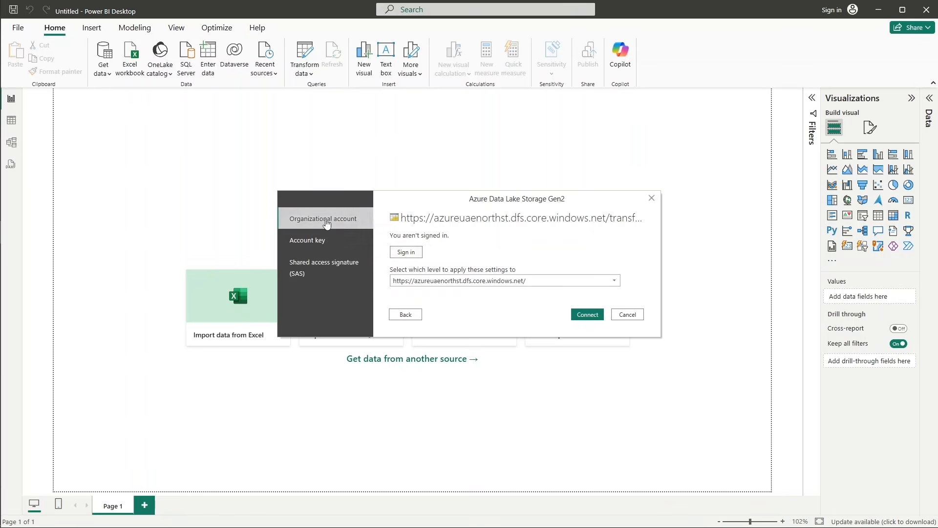
Choose account key as the authentication method for the storage connection.
click(327, 246)
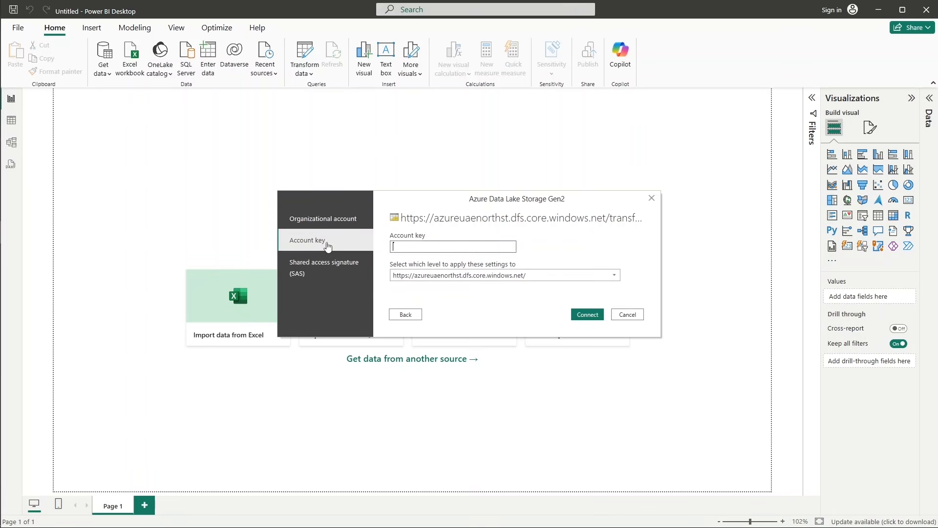
click(322, 270)
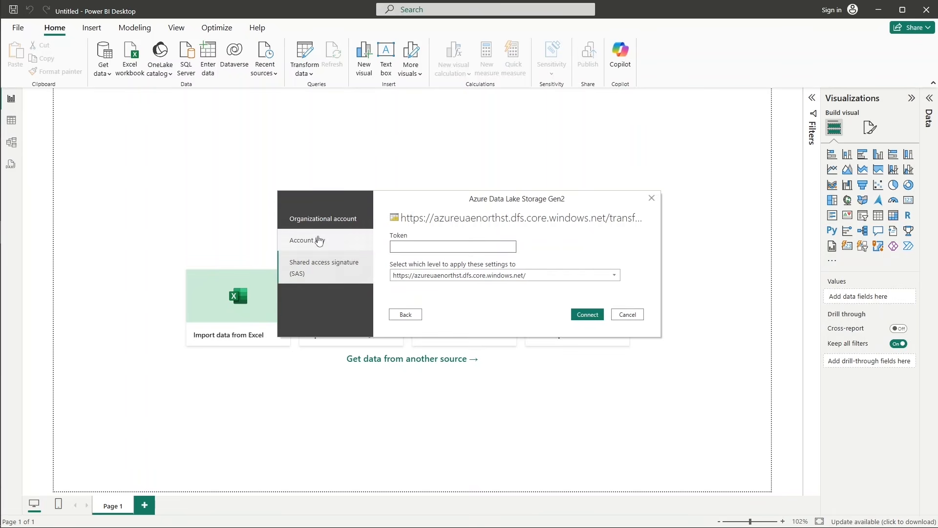
click(299, 242)
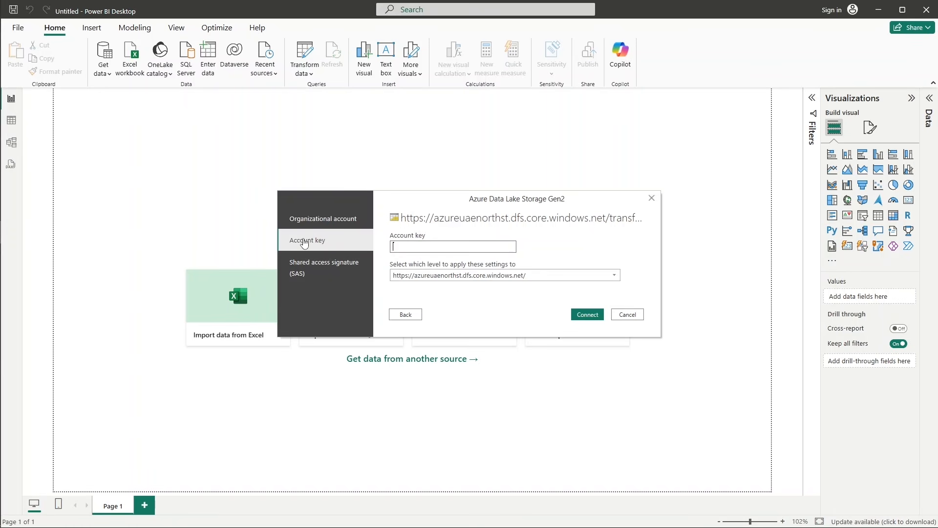
Switch to the Azure portal in Chrome, reveal key1 in the azureuaenorthst storage account's access keys and copy it.
mouse_move(6, 225)
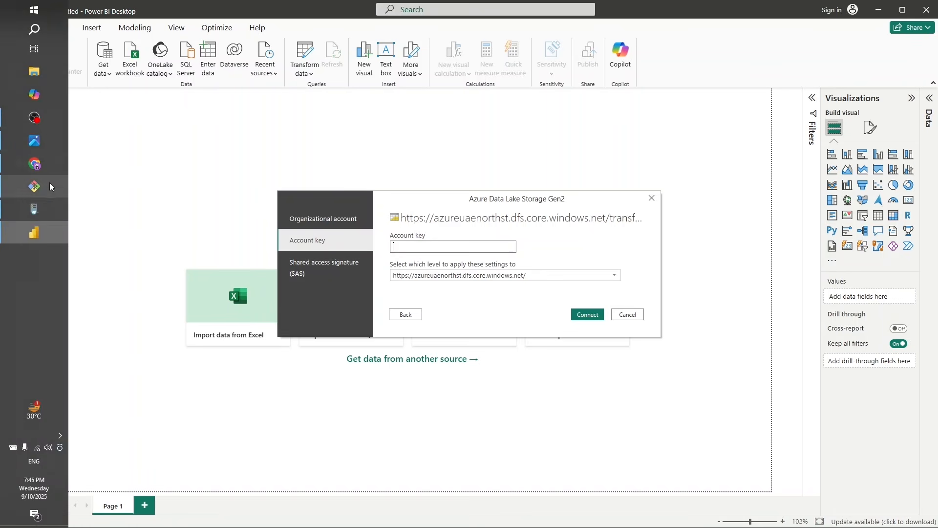
click(44, 164)
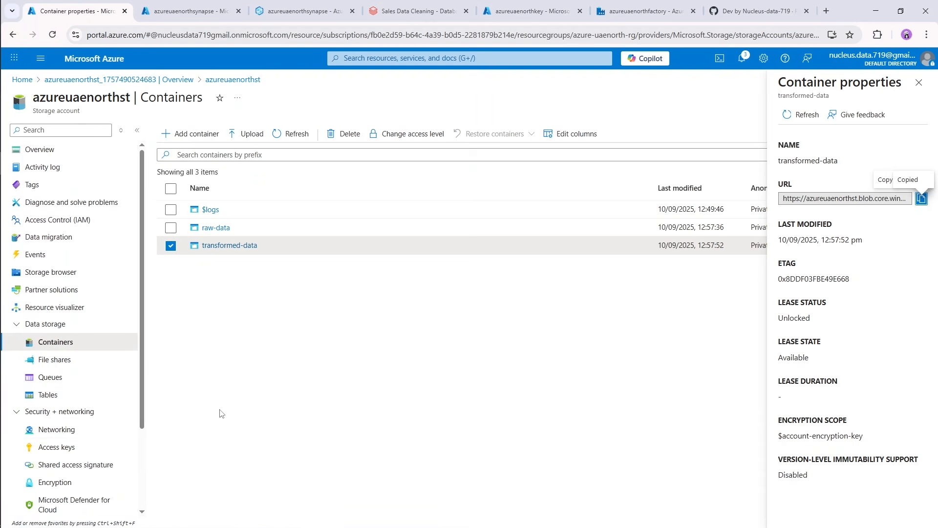
click(49, 448)
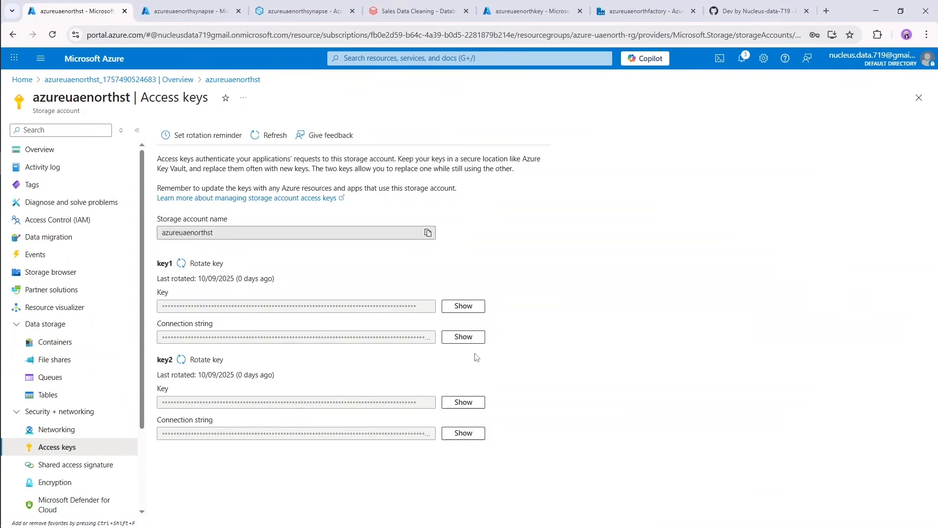
click(472, 308)
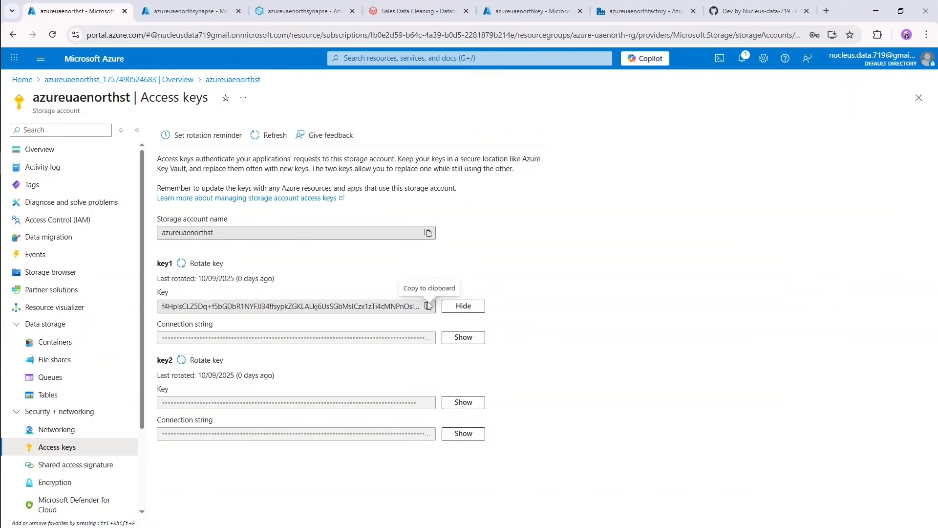
click(429, 306)
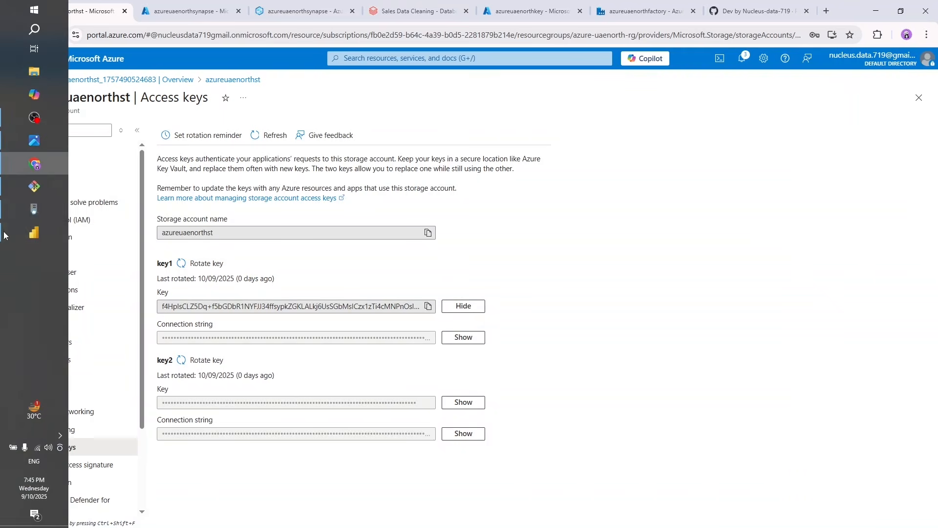
Return to Power BI Desktop, paste the storage account key and connect to the data lake.
click(31, 234)
click(456, 247)
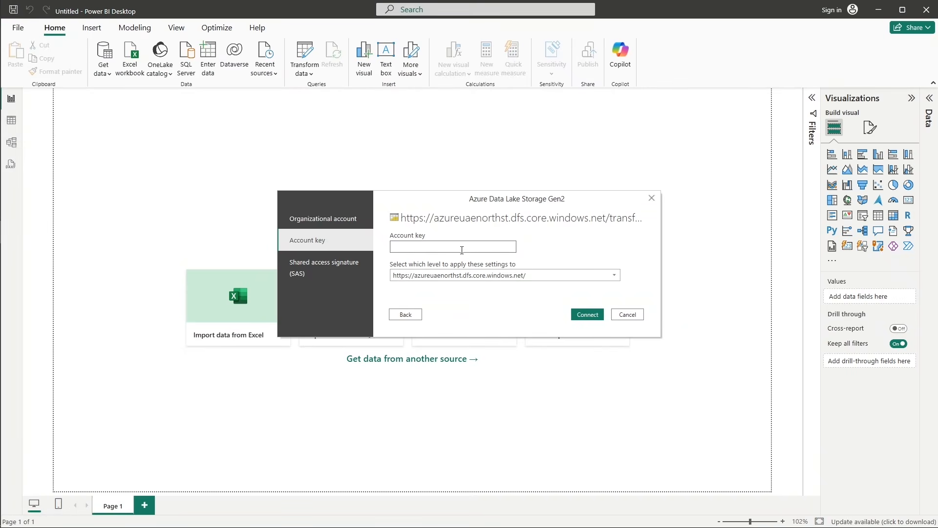
key(ctrl+v)
click(588, 314)
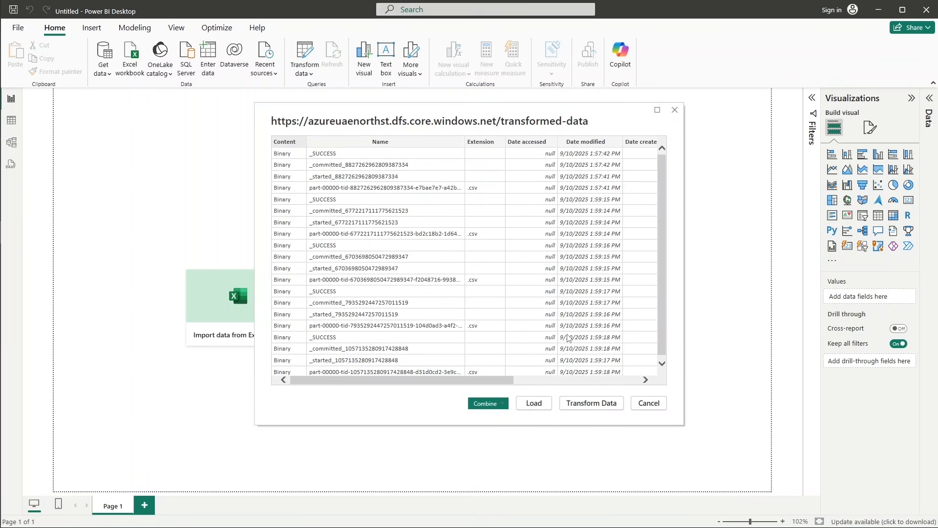
Open the container's file list in Power Query, check the .csv entries and open the binary content of the one in row 4.
click(600, 405)
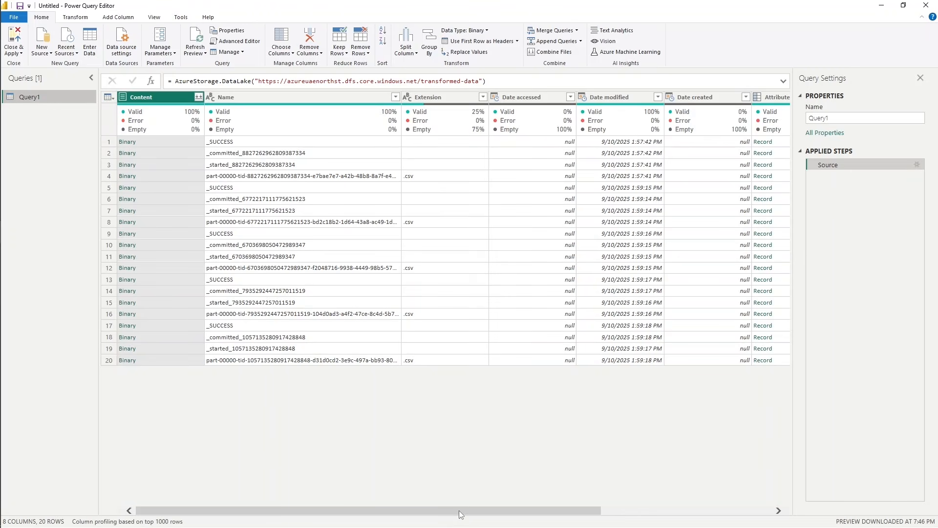
click(425, 181)
click(425, 222)
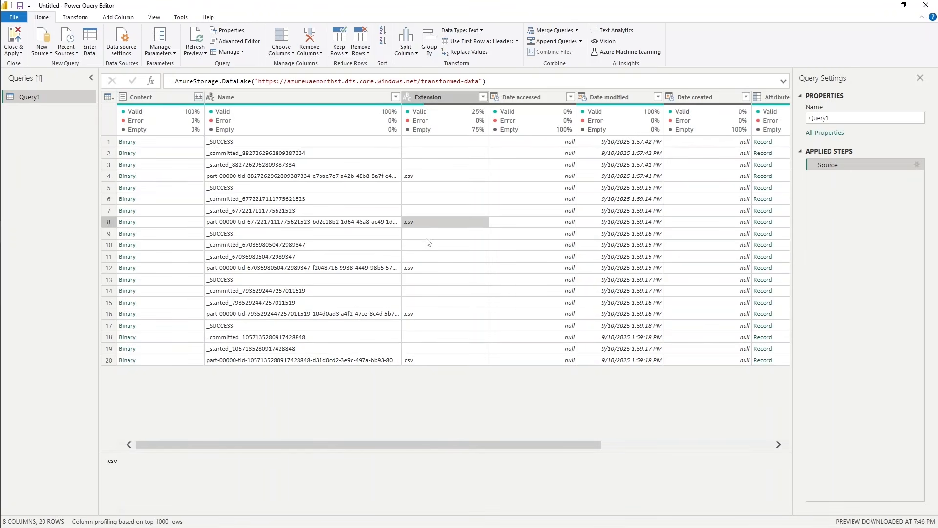
click(426, 268)
click(426, 314)
click(428, 360)
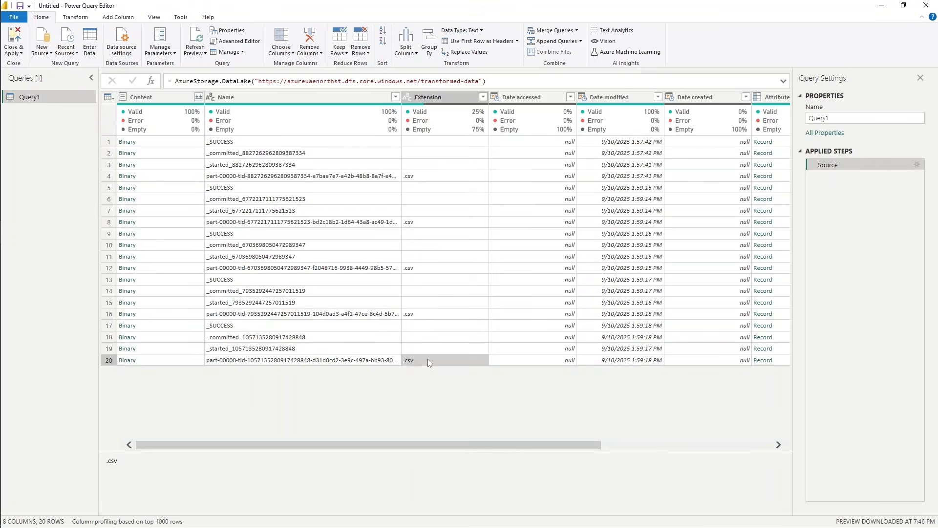
click(429, 175)
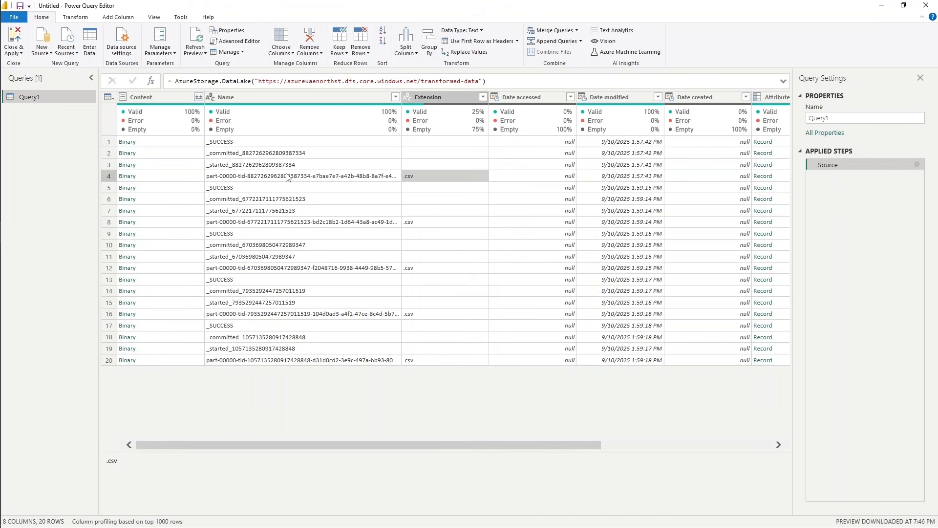
click(128, 176)
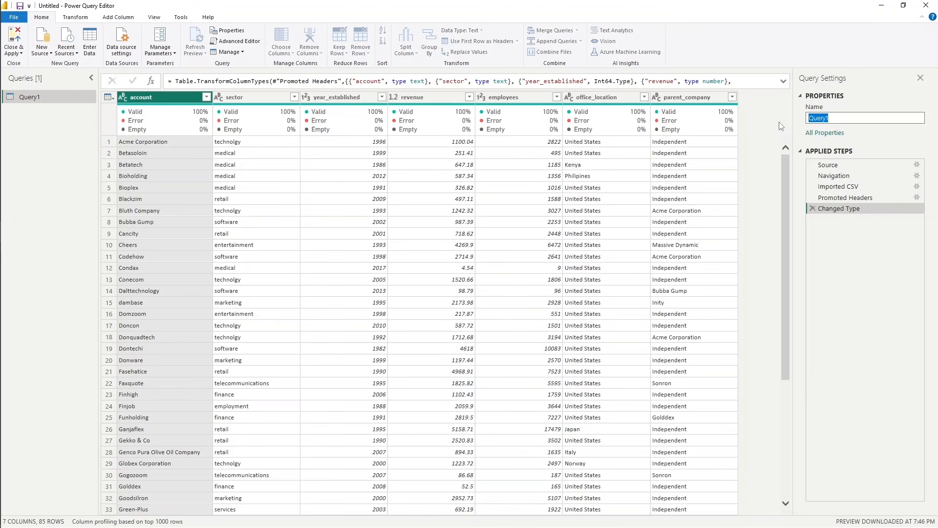
Rename the query as Accounts, then apply the changes and close the Power Query Editor.
text(Accounts)
key(Return)
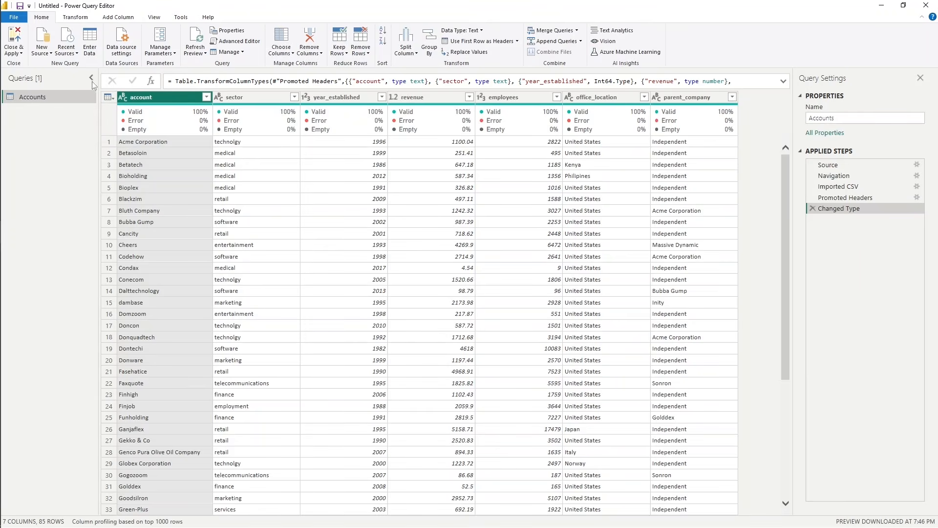
click(13, 38)
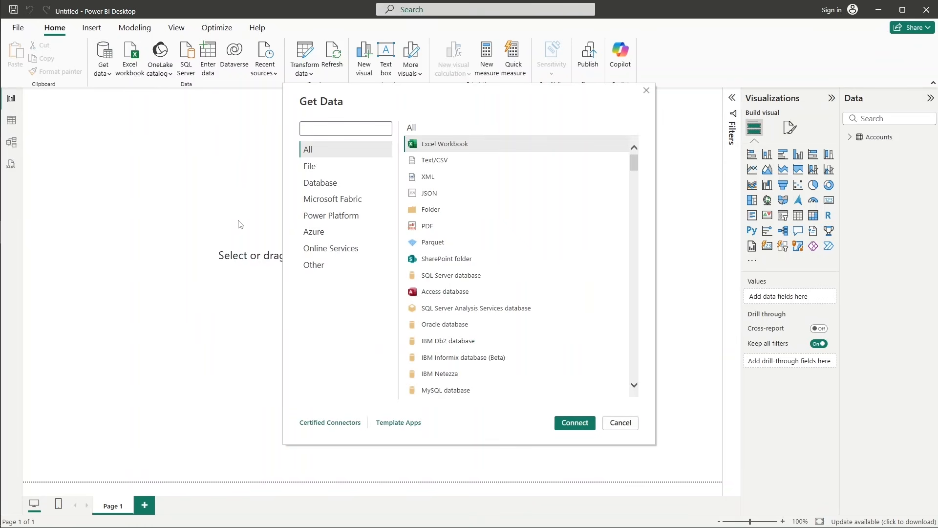
Start a new Azure Data Lake Storage Gen2 connection, then switch to the Azure portal in Chrome.
click(320, 233)
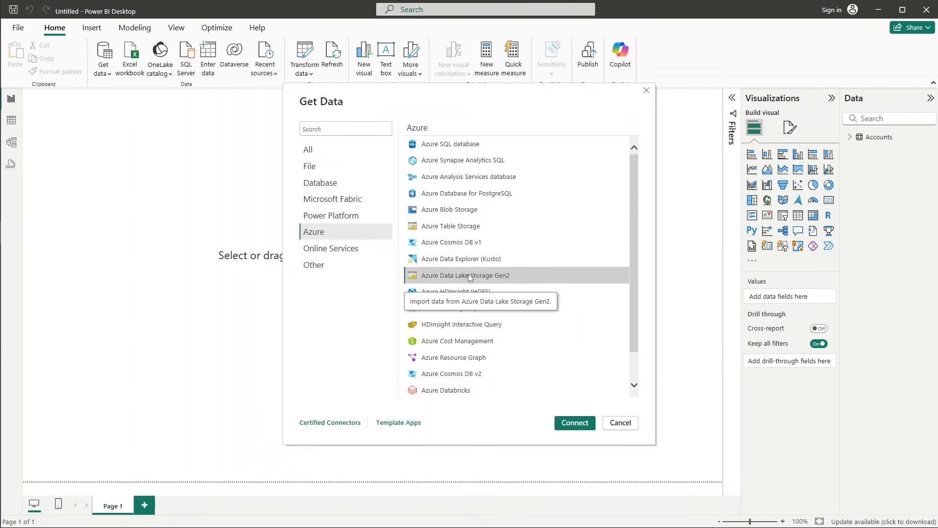
key(Escape)
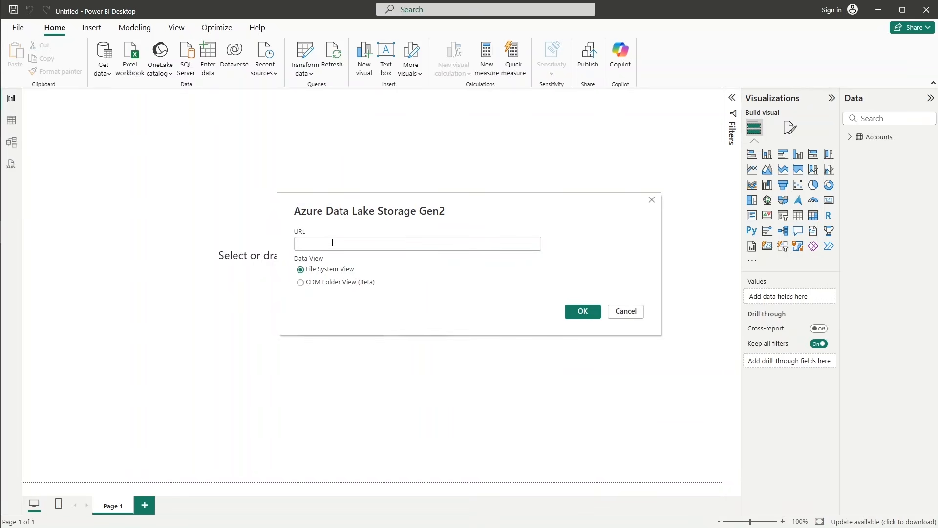
click(34, 163)
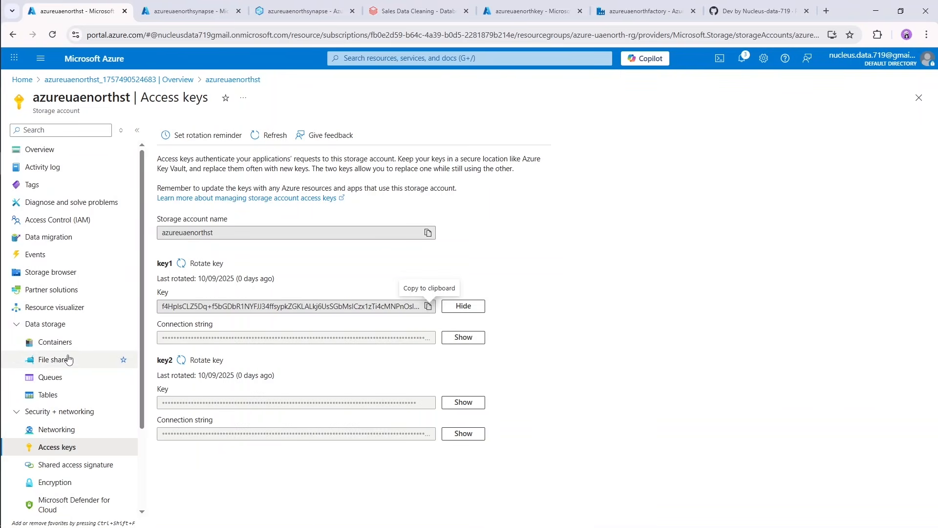
Open the azureuaenorthst storage account's containers and copy the URL from the transformed-data container's properties.
click(68, 348)
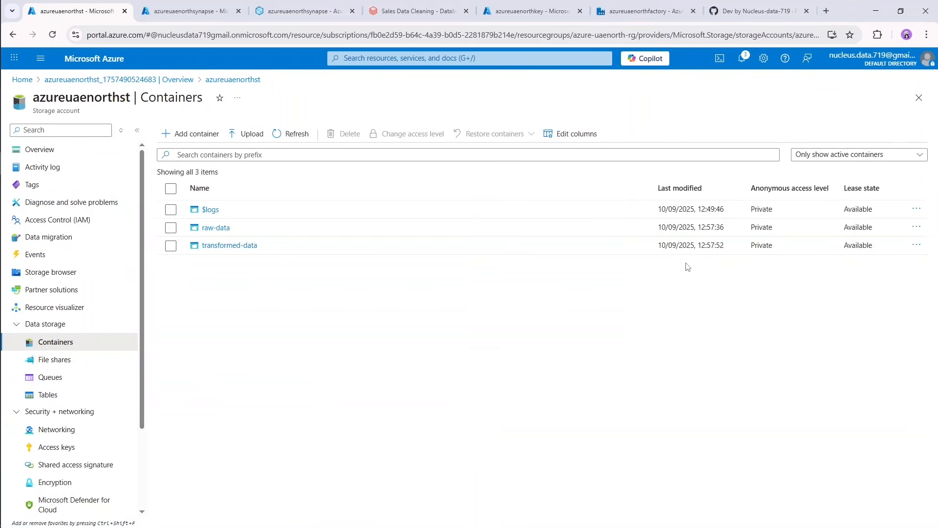
click(921, 252)
click(921, 251)
click(826, 255)
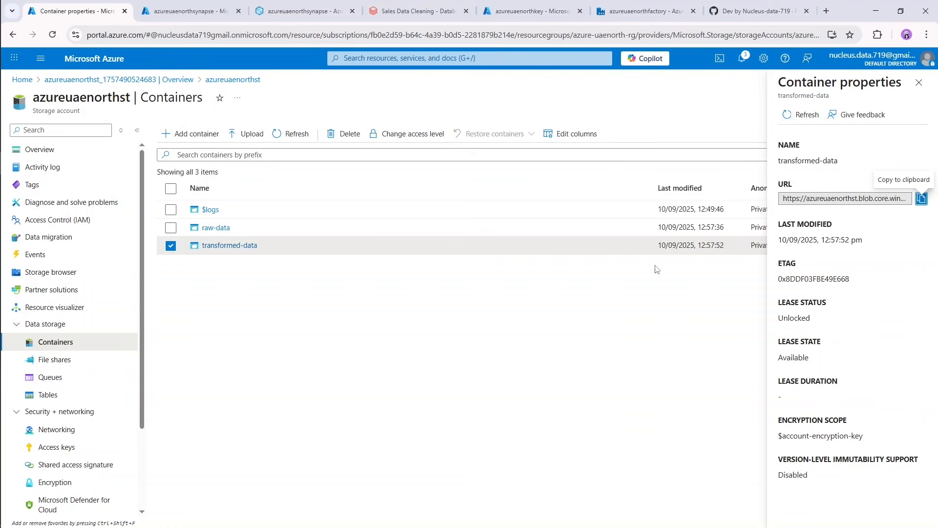
click(921, 198)
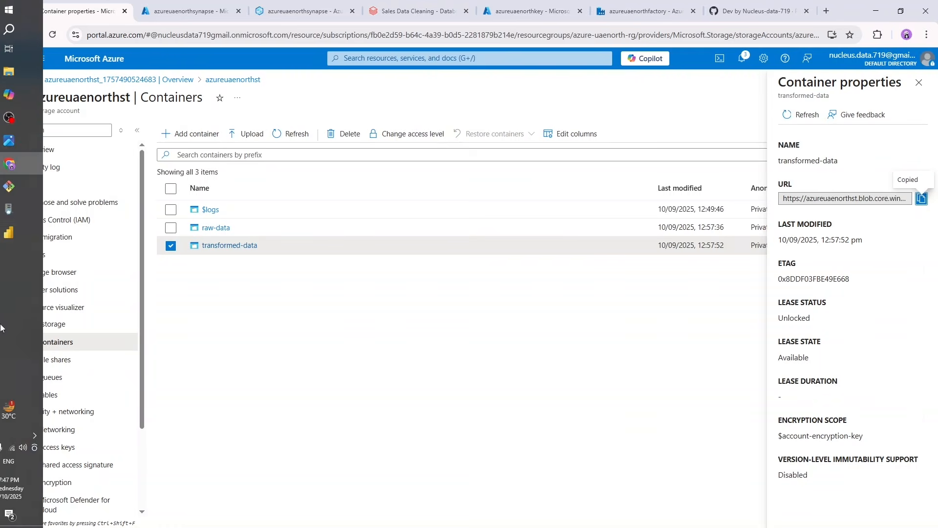
click(25, 213)
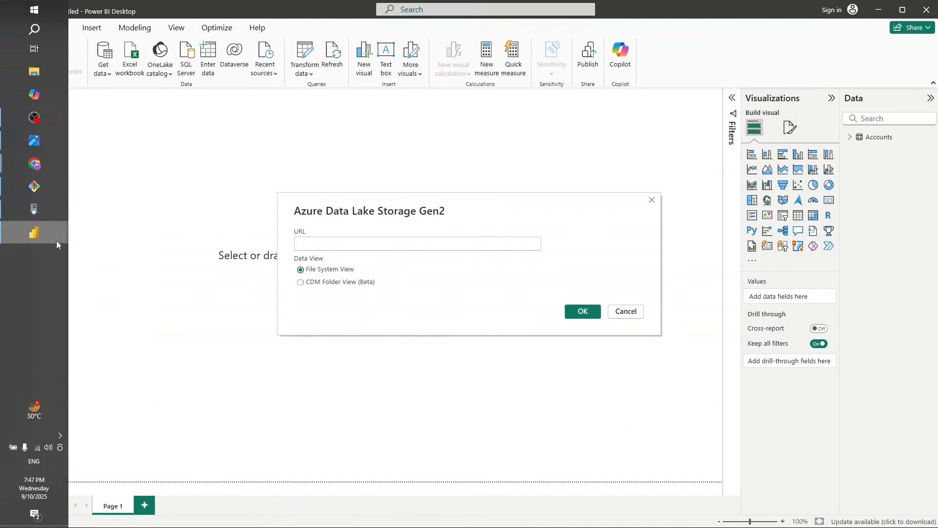
click(409, 244)
key(ctrl+v)
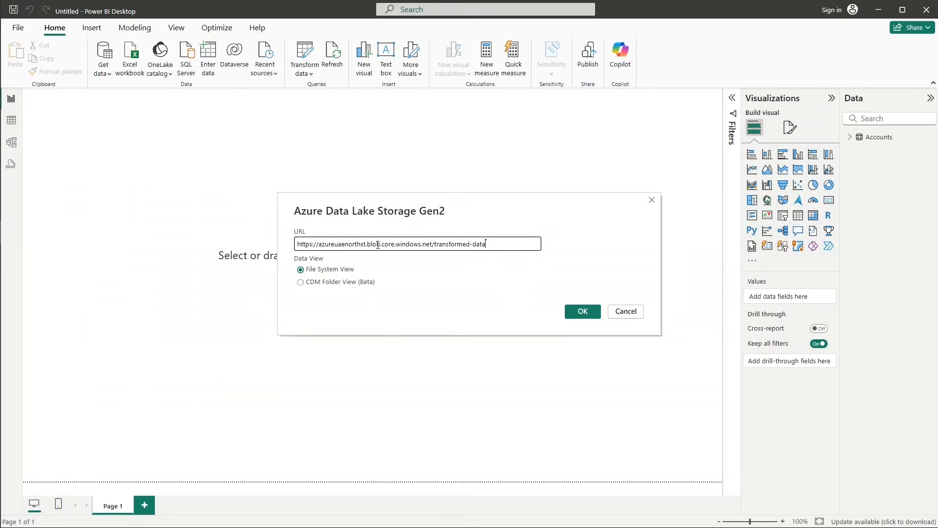
double_click(378, 245)
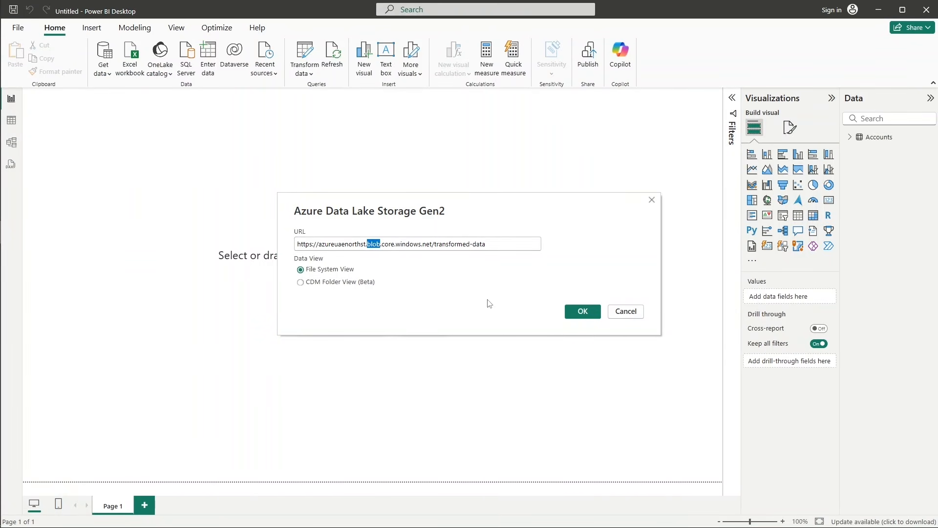
text(dfs)
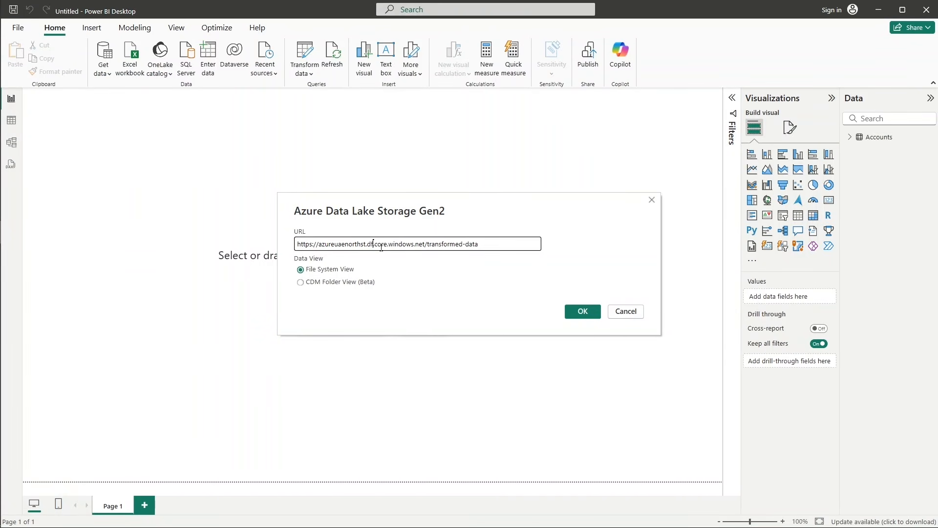
click(582, 311)
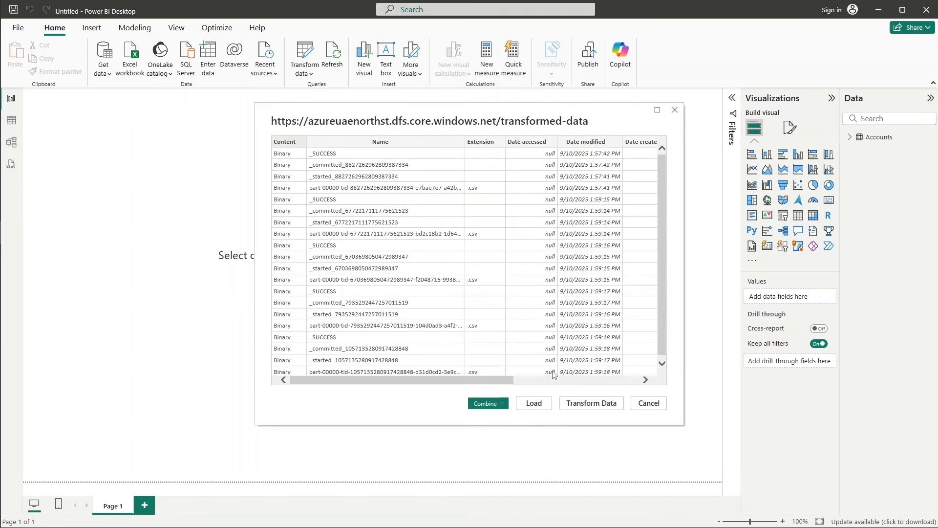
click(591, 403)
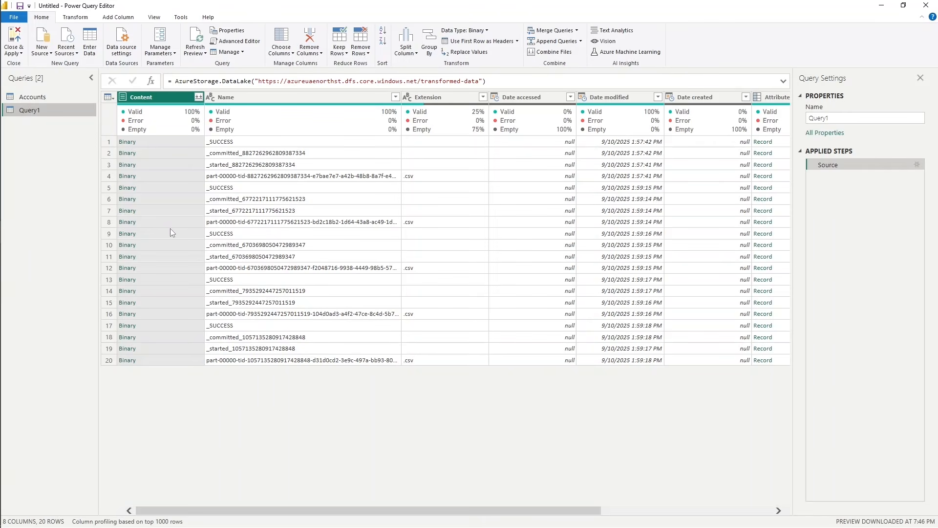
Load the .csv binary in row 8 as a query named Data Dictionary, then apply the changes and close the Power Query Editor.
click(127, 222)
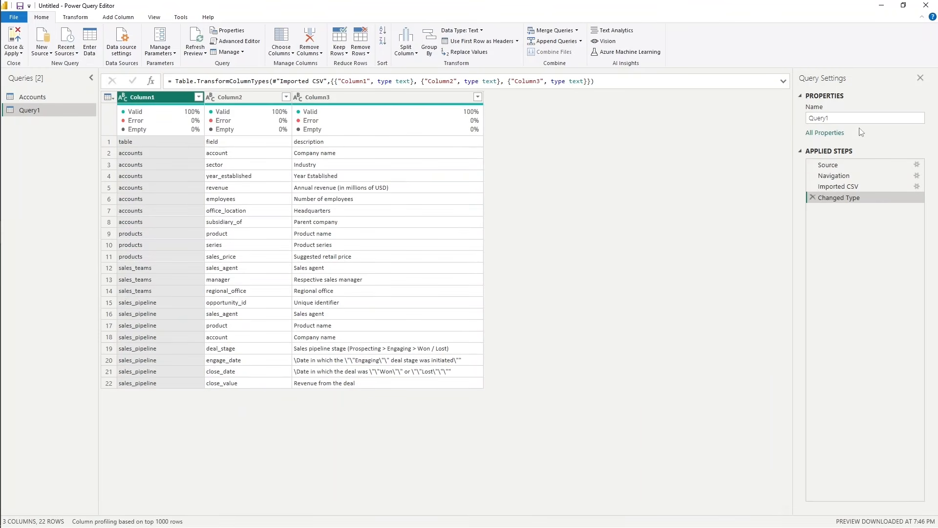
double_click(848, 117)
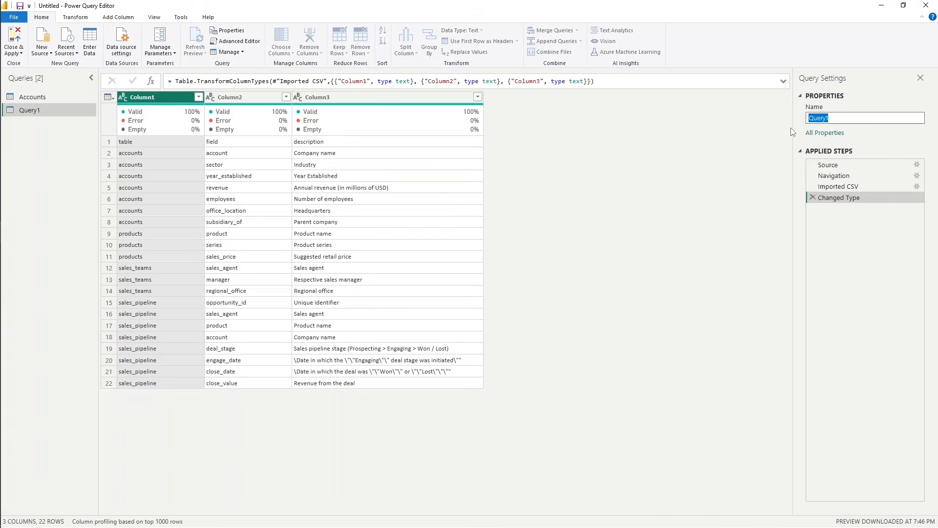
text(Data Dictionary)
click(14, 40)
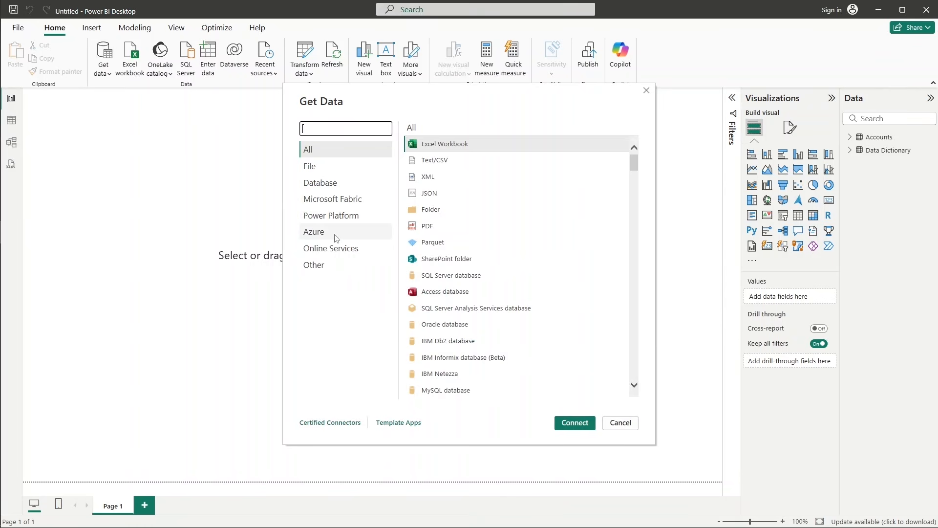
Connect through Azure Data Lake Storage Gen2 to the transformed-data URL, replacing blob with dfs, and open the file list in Power Query.
click(336, 238)
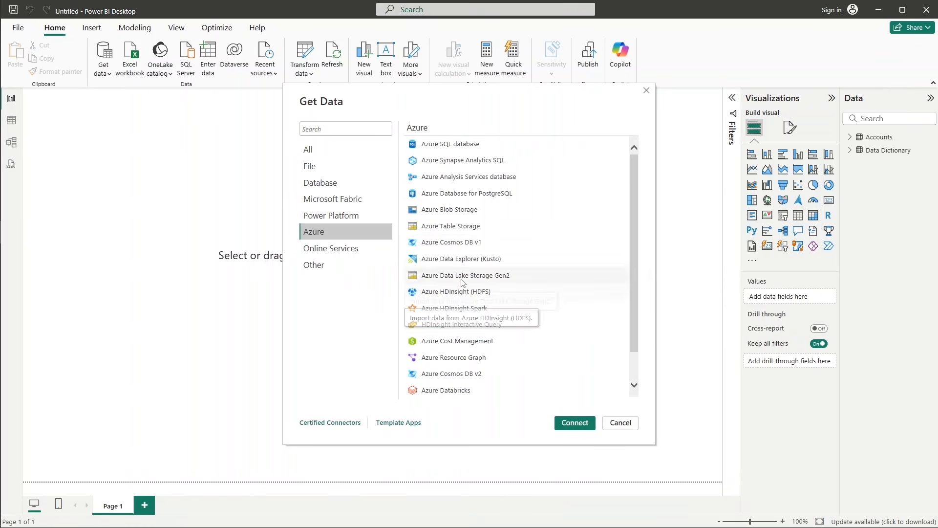
key(Escape)
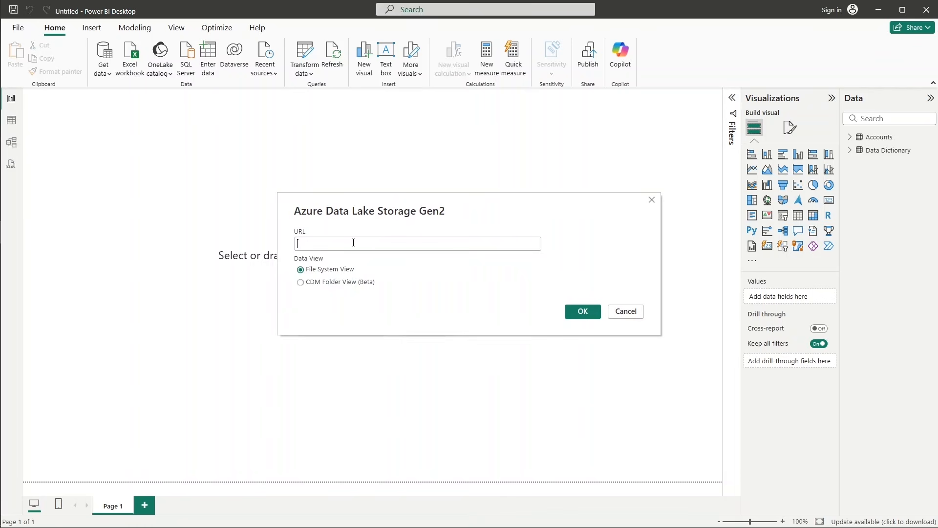
click(354, 244)
key(ctrl+v)
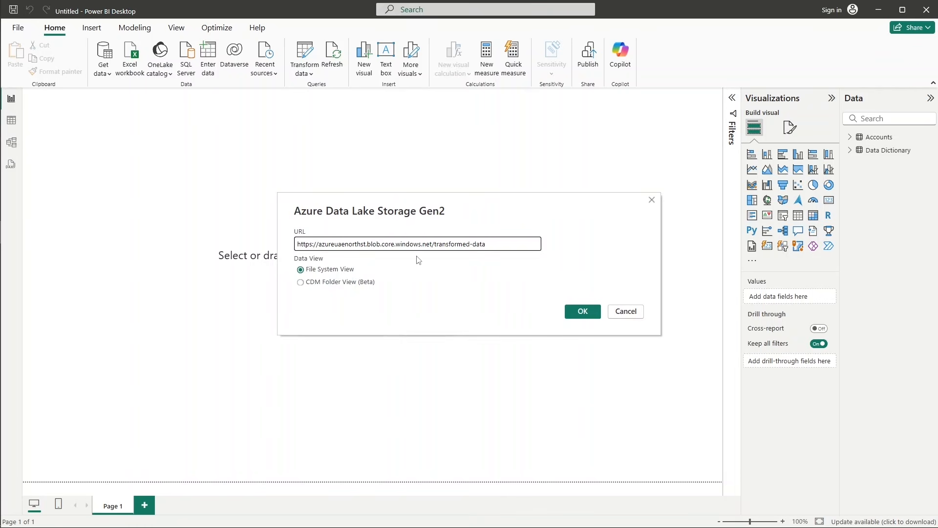
double_click(377, 243)
text(dfs)
click(584, 312)
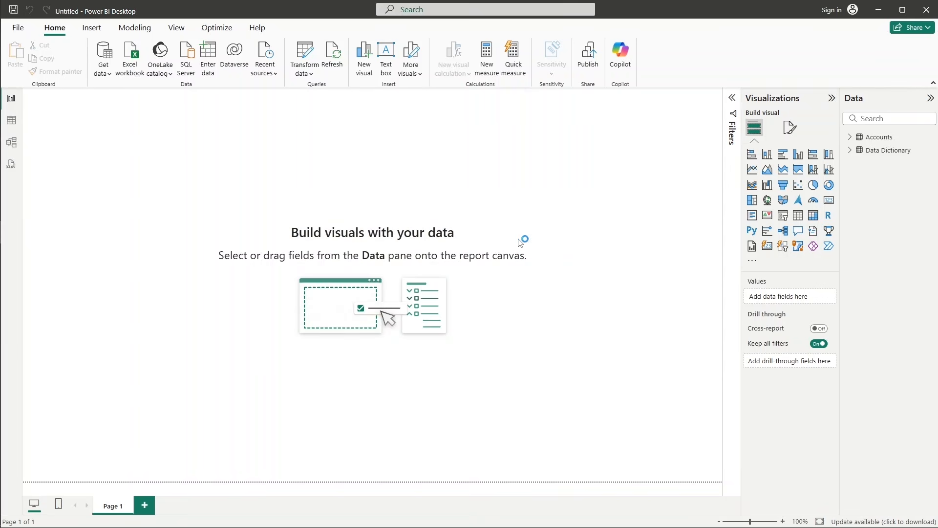
click(611, 427)
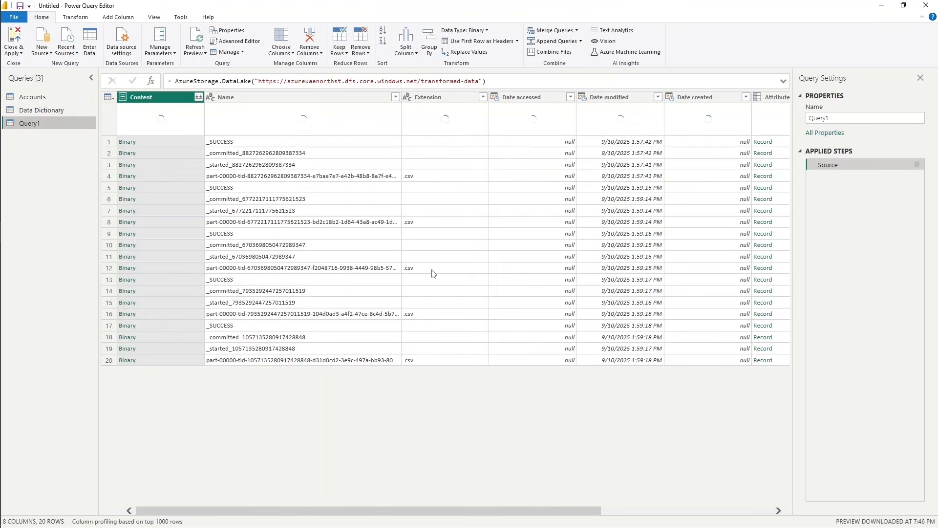
Load the .csv binary in row 12 as a query named Products, then apply the changes and close the Power Query Editor.
click(433, 273)
click(128, 268)
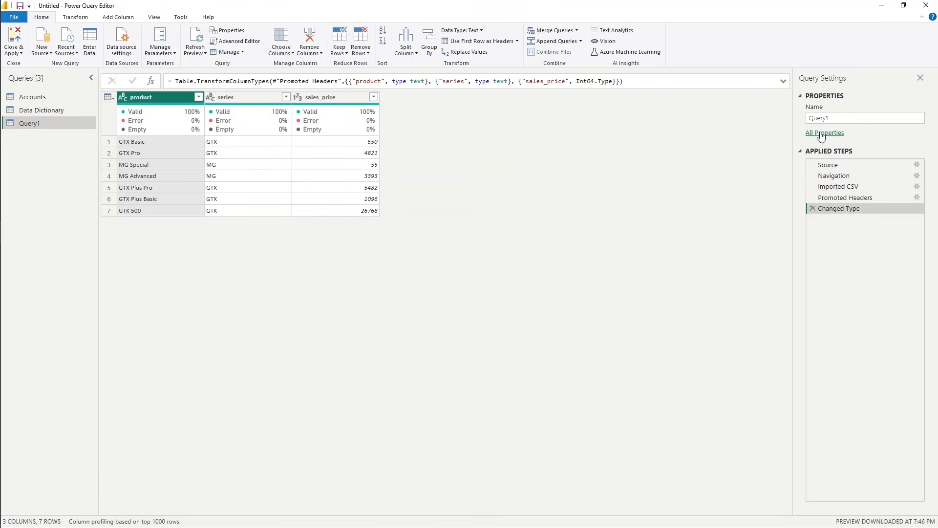
click(816, 118)
double_click(817, 118)
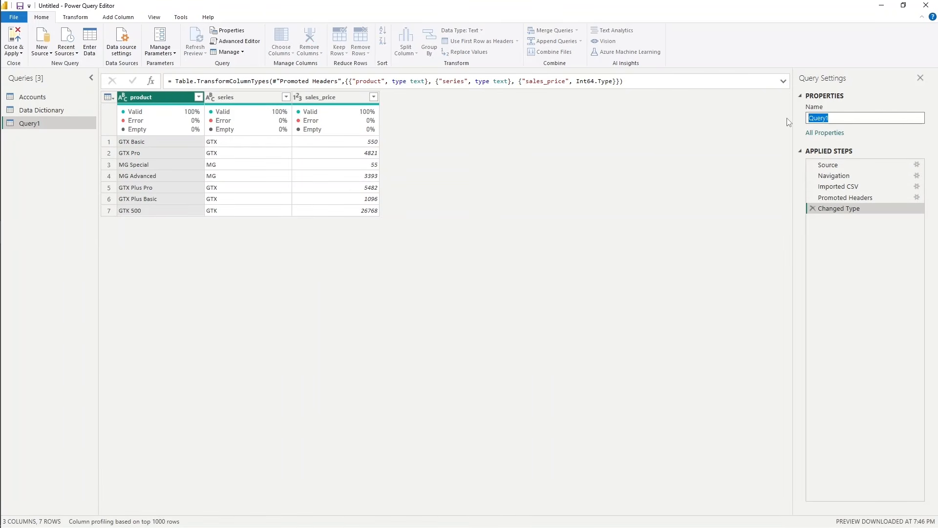
text(Products)
click(13, 37)
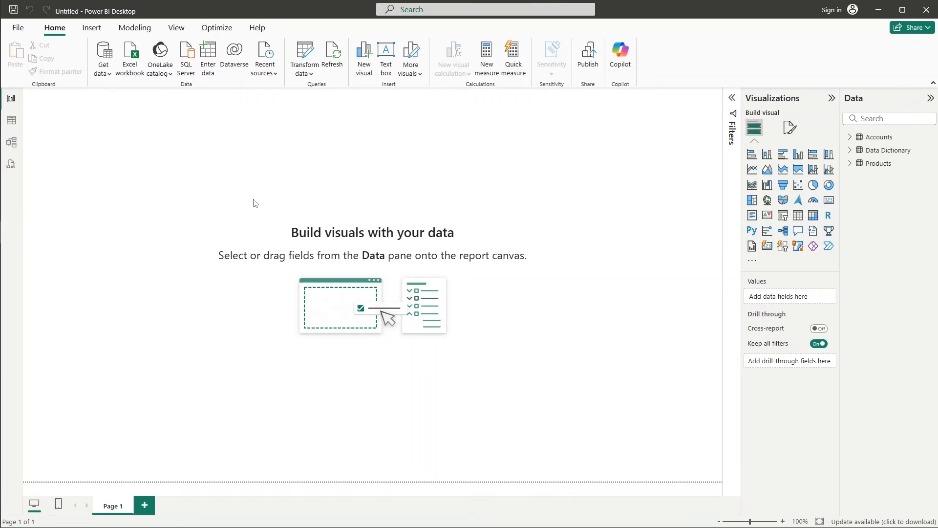
Make another Azure Data Lake Storage Gen2 connection to the transformed-data URL with blob replaced by dfs, and open its files in Power Query.
click(323, 231)
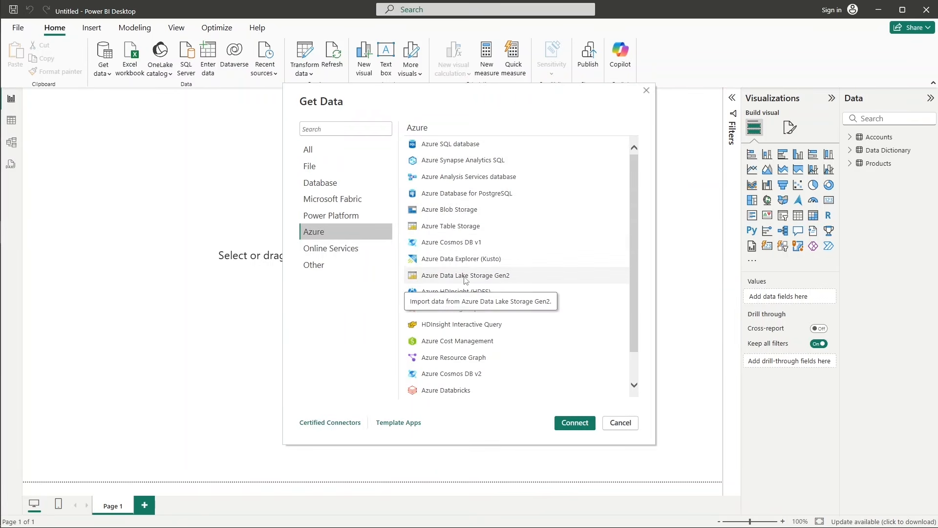
double_click(496, 276)
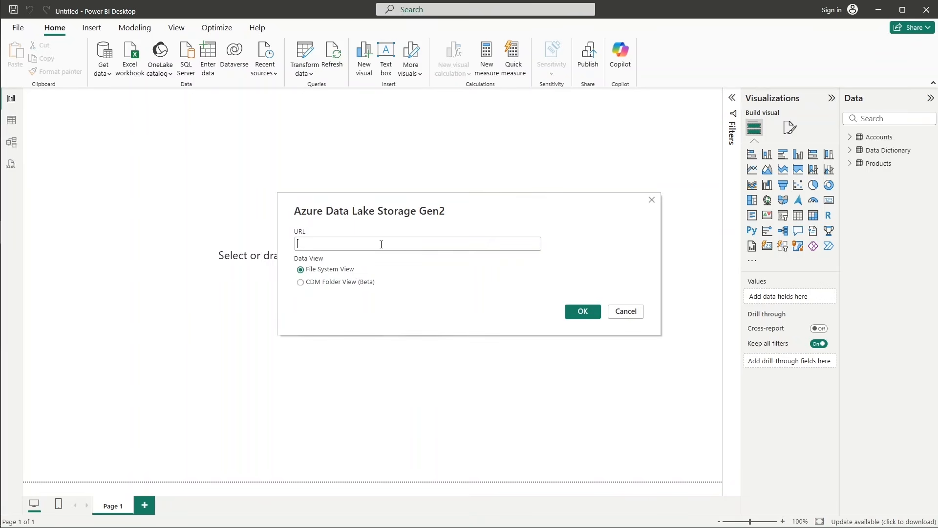
key(ctrl+v)
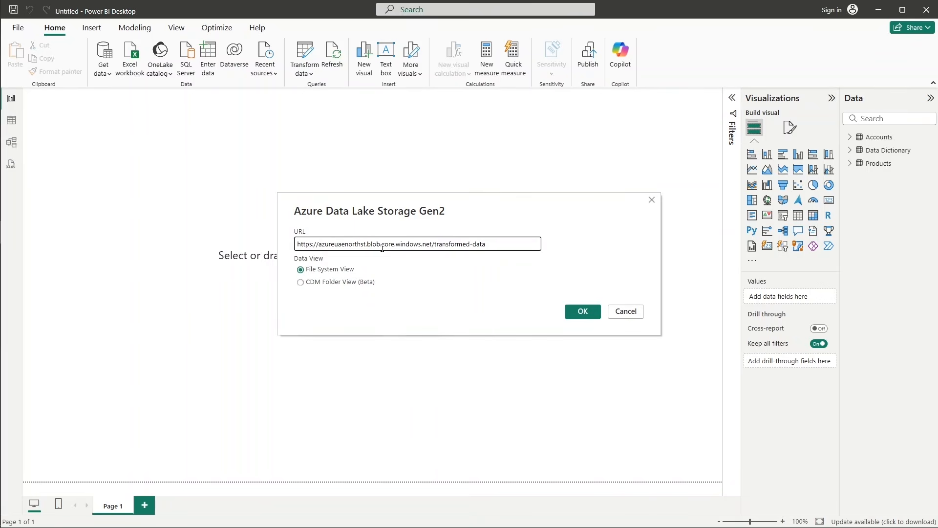
double_click(382, 248)
text(dfs)
click(580, 315)
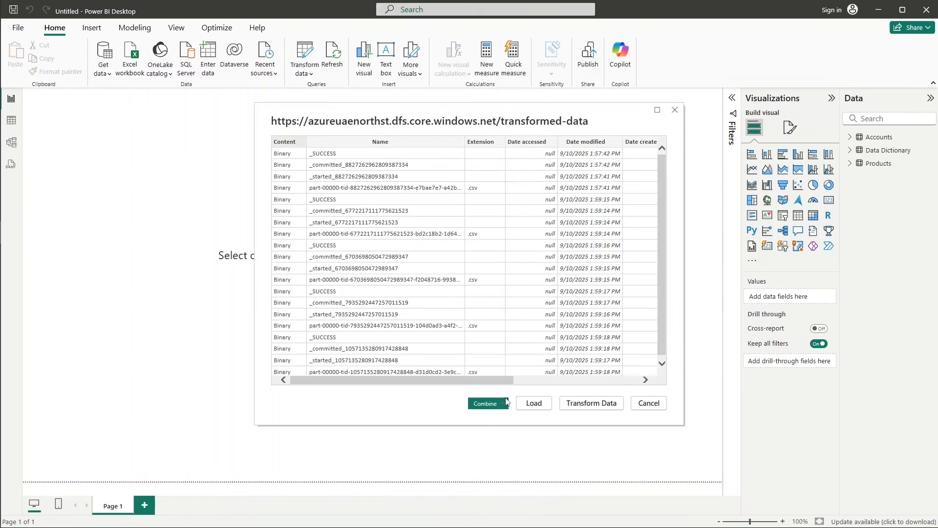
click(586, 407)
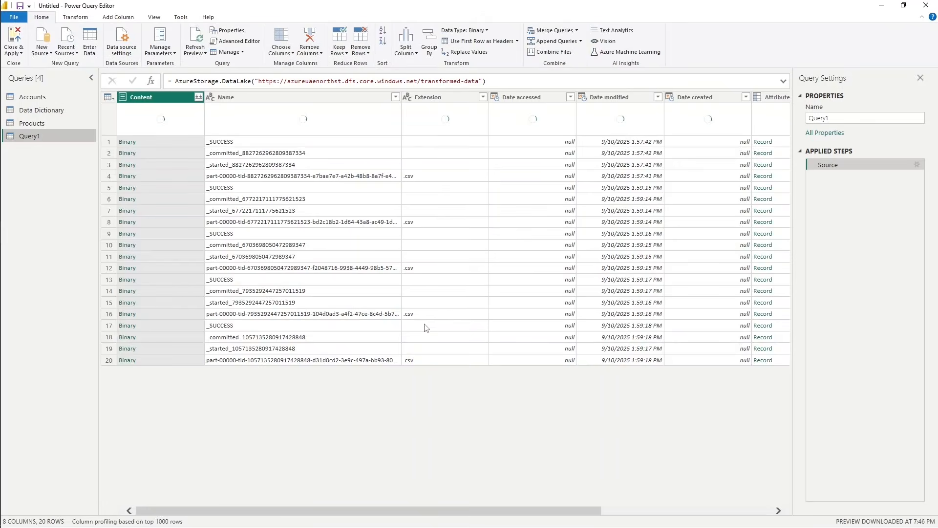
Load the .csv binary in row 16 as a query named Sales Pipeline, then apply the changes and close the Power Query Editor.
click(435, 316)
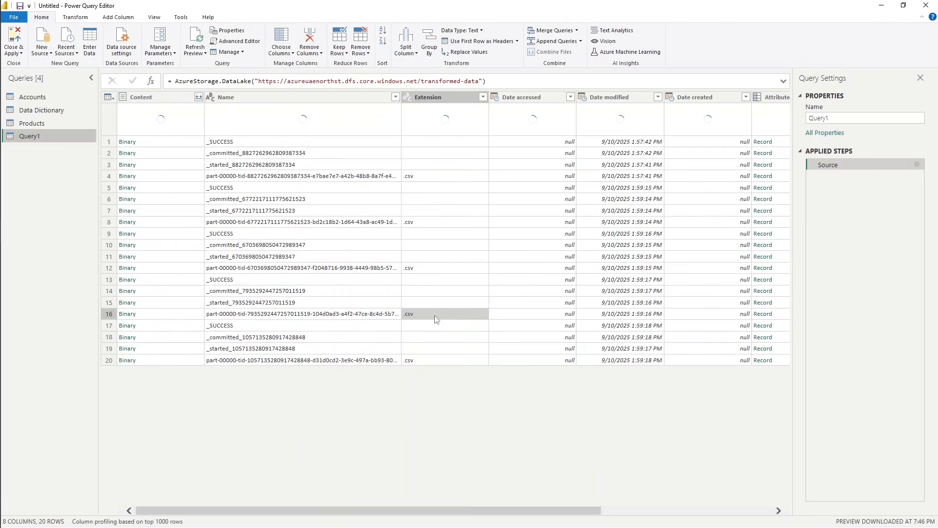
click(161, 313)
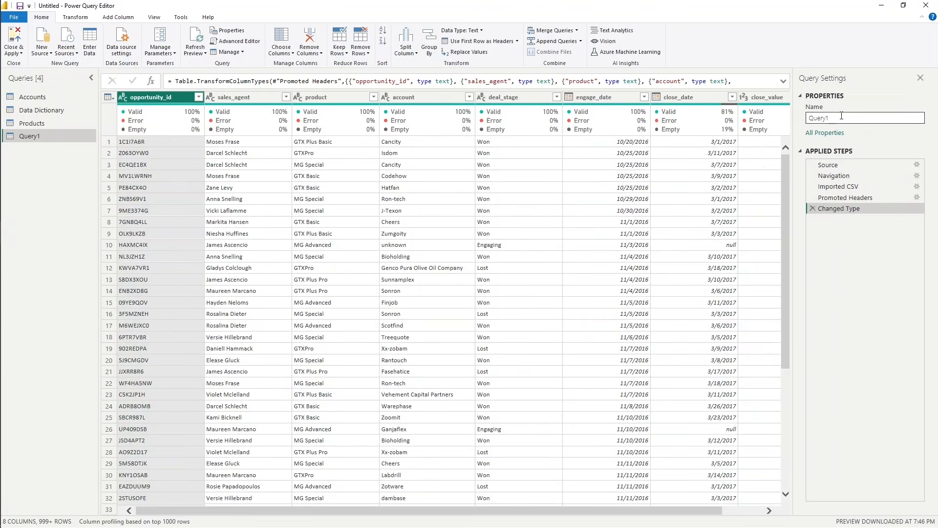
drag(838, 119, 801, 125)
text(Sales Pipeline)
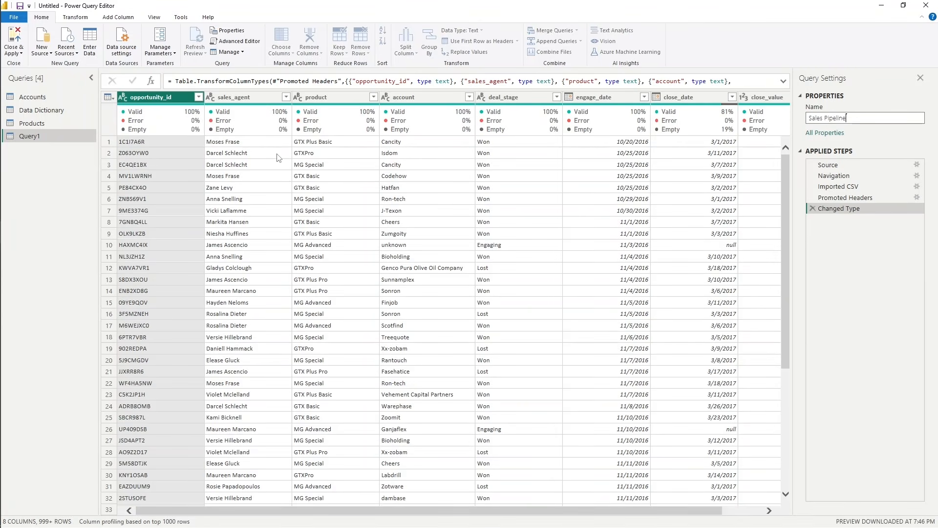
click(14, 35)
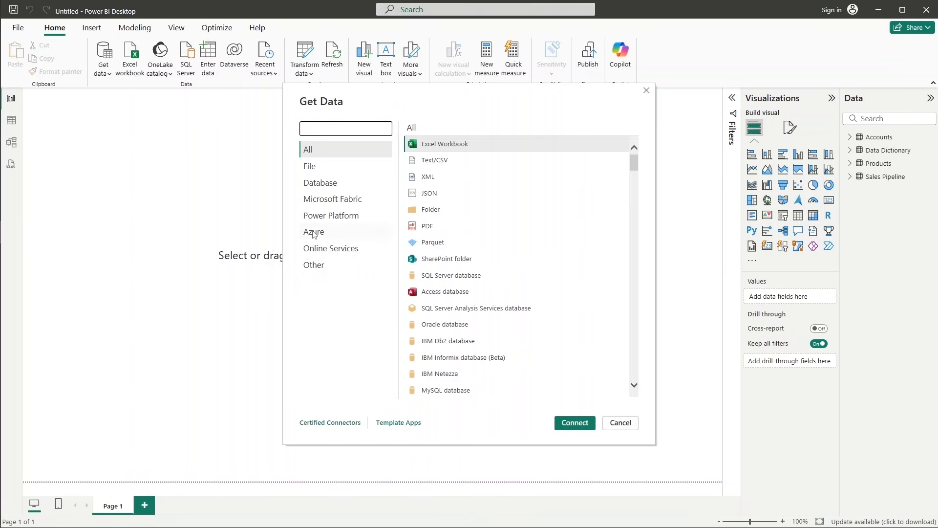
Connect again through Azure Data Lake Storage Gen2 to the transformed-data URL, with blob replaced by dfs, and open the file list in Power Query.
click(314, 232)
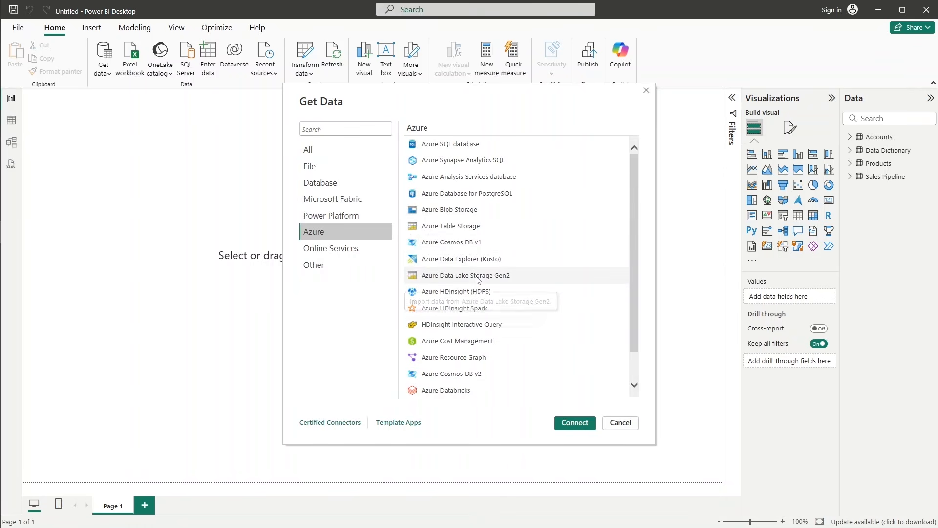
double_click(478, 277)
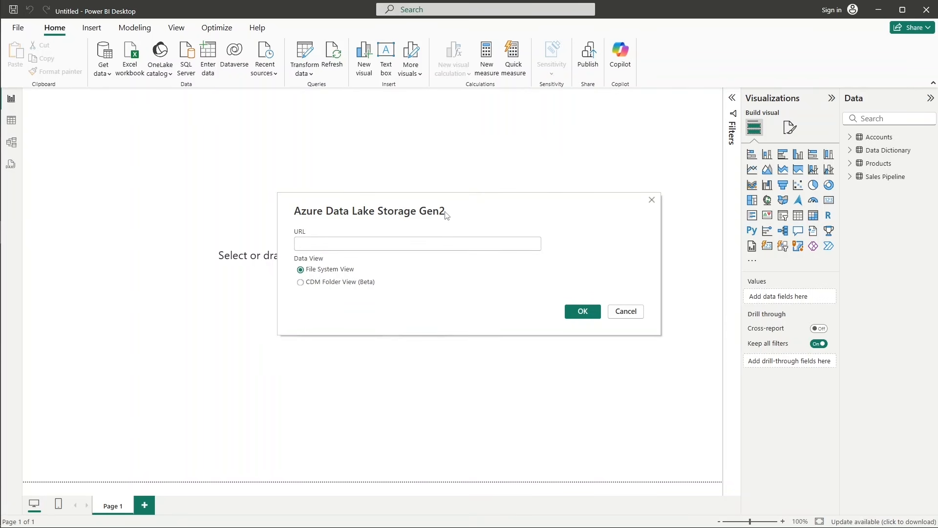
text(https://azureuaenorthst.blob.core.windows.net/transformed-data)
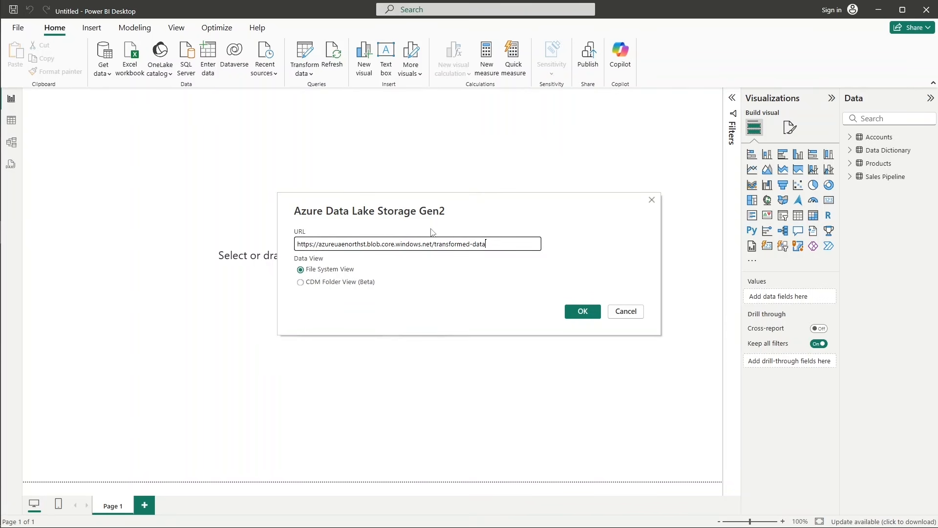
double_click(372, 245)
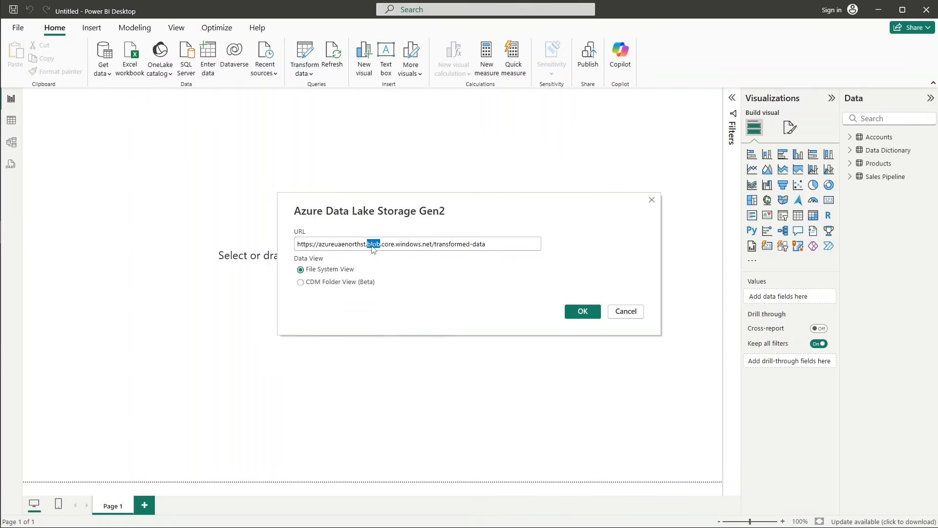
text(dfs)
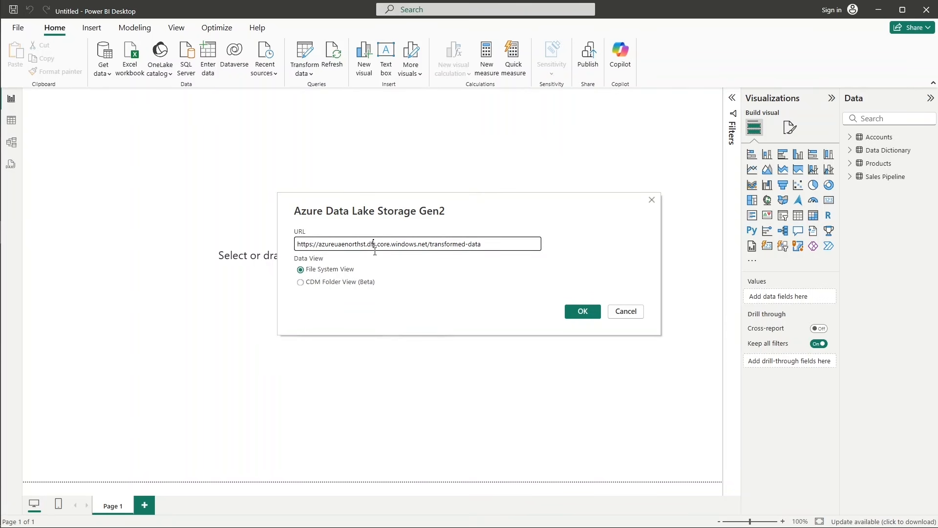
click(582, 312)
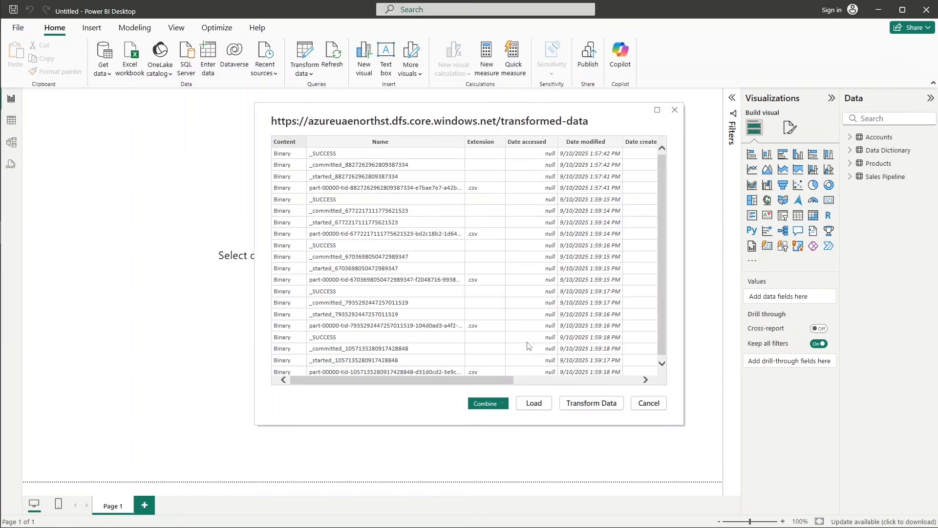
click(582, 404)
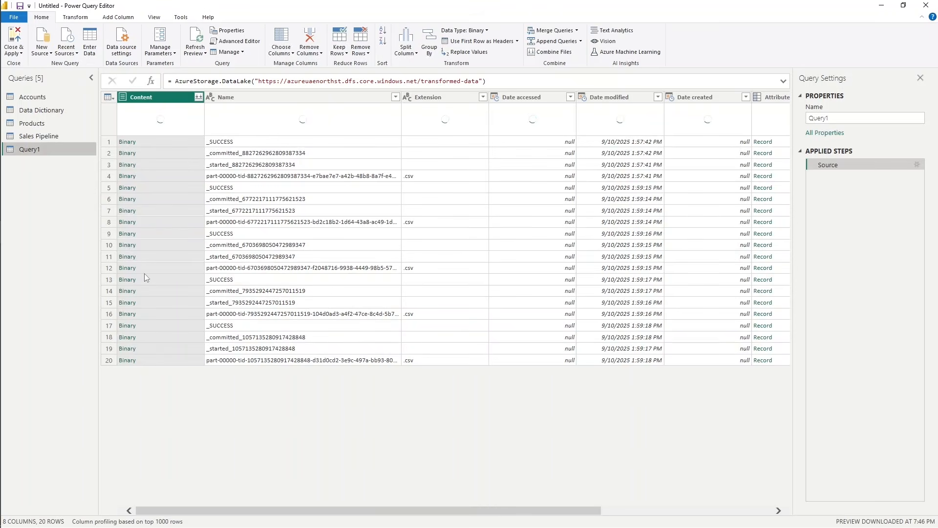
Load the .csv binary in row 20 as a query named Sales_teams, then apply the changes and close the Power Query Editor.
click(128, 361)
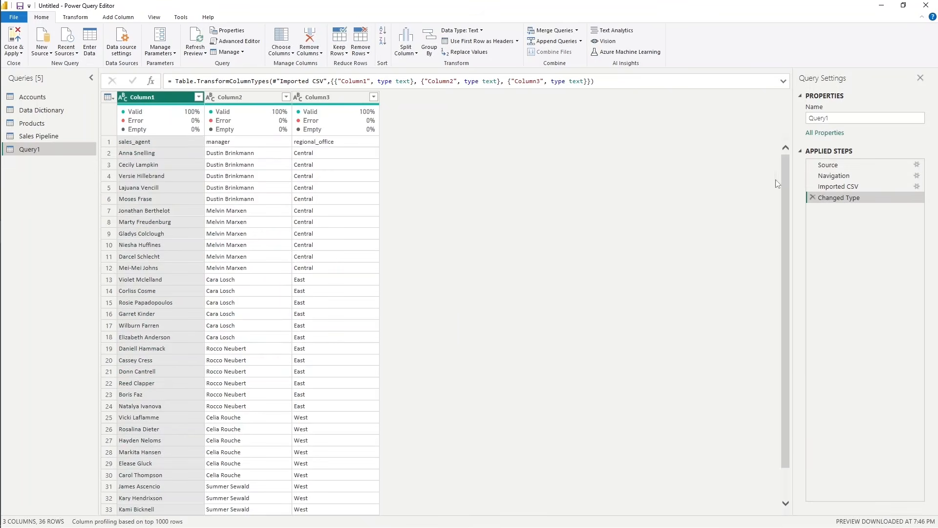
text(Sales_teams)
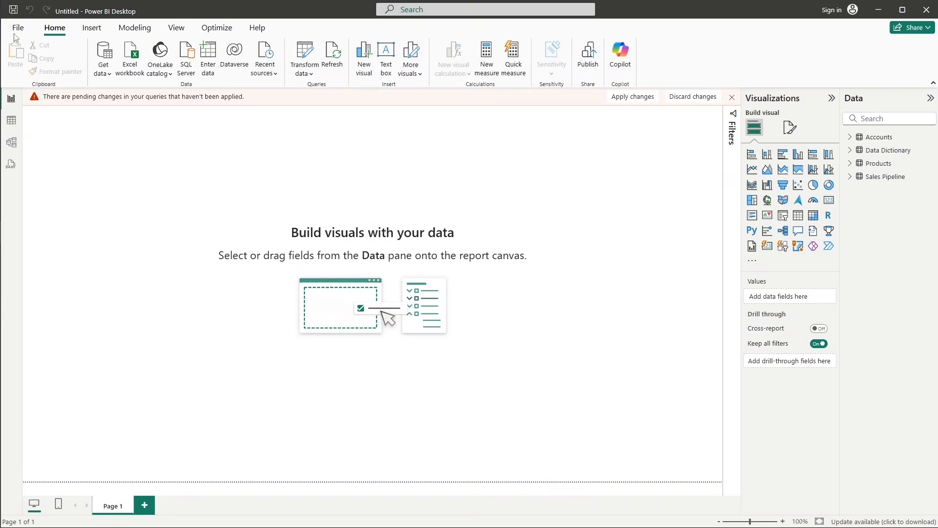
click(14, 37)
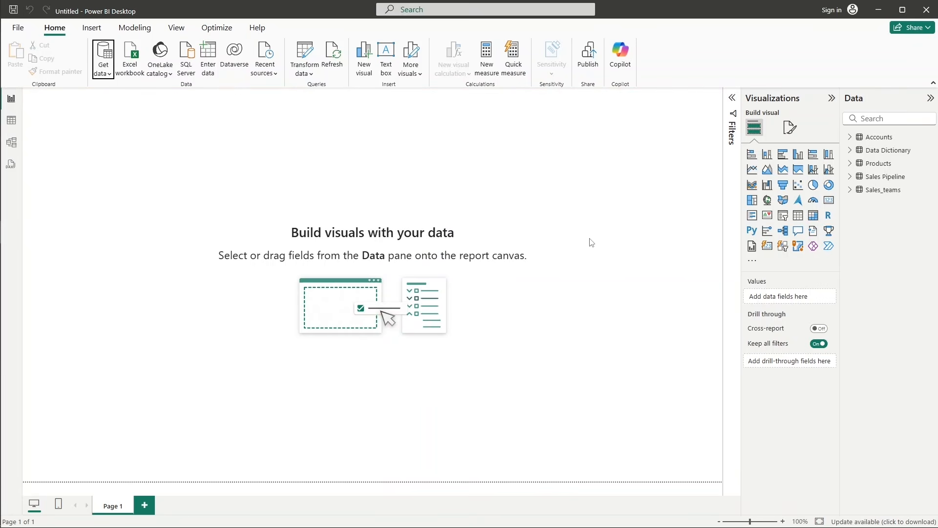
Expand the Accounts, Data Dictionary, Products, Sales Pipeline and Sales_teams tables to check their column names, then collapse Data Dictionary.
click(851, 137)
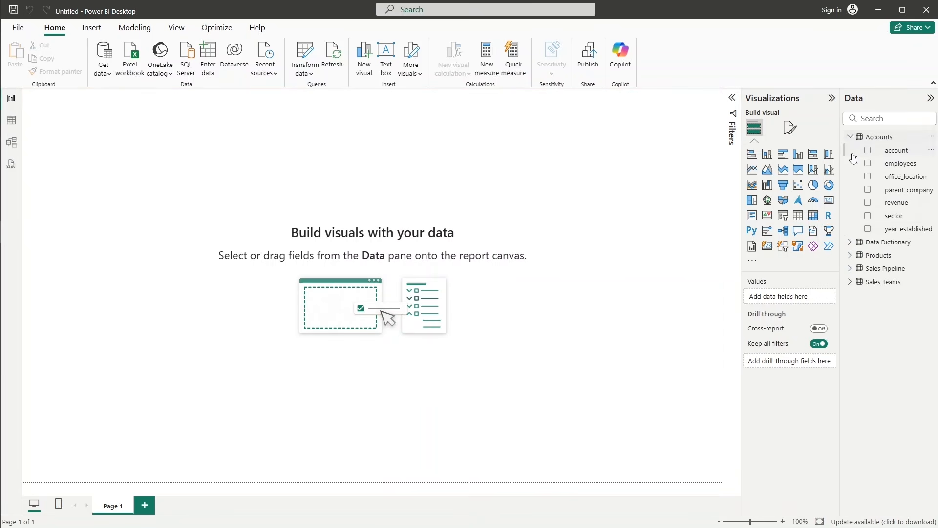
click(851, 242)
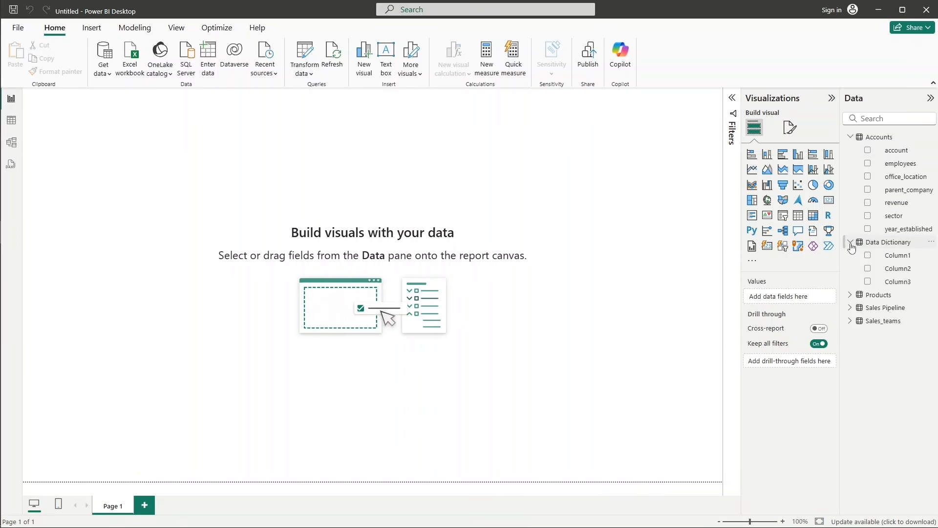
click(851, 295)
click(851, 347)
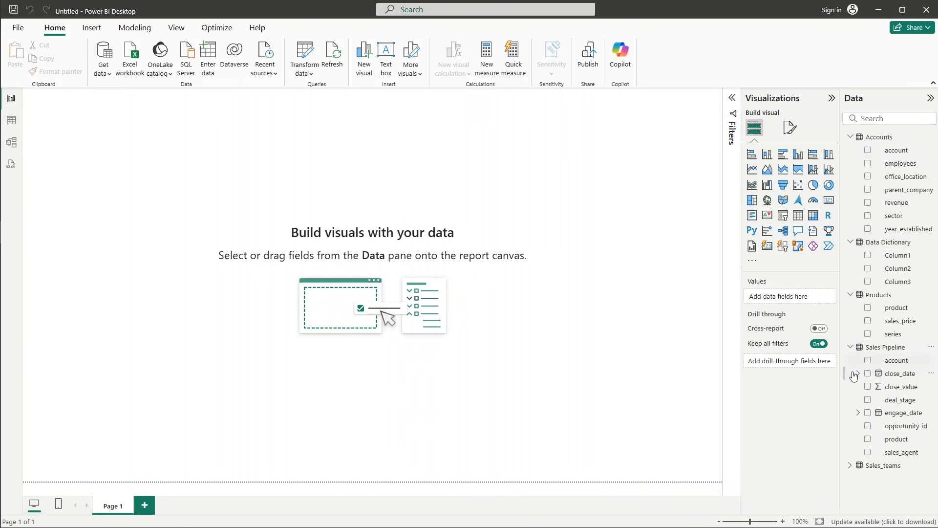
click(850, 465)
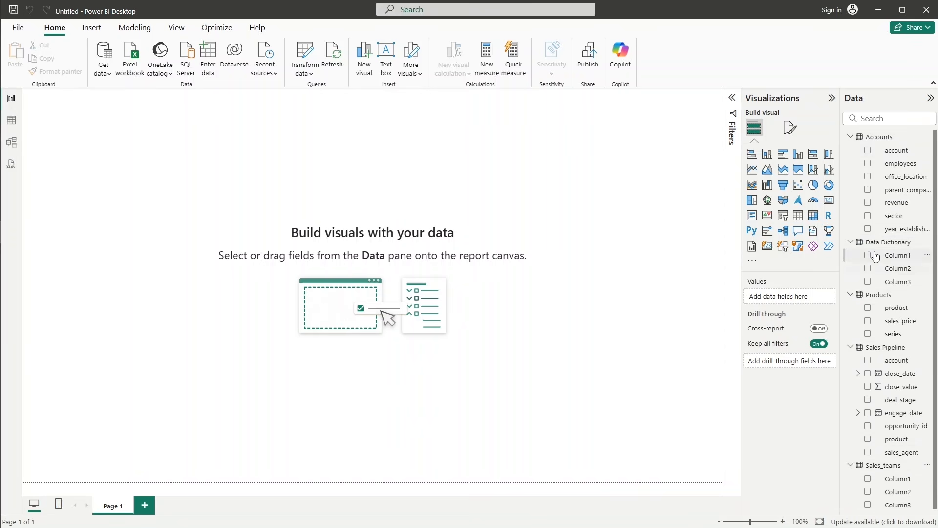
click(851, 244)
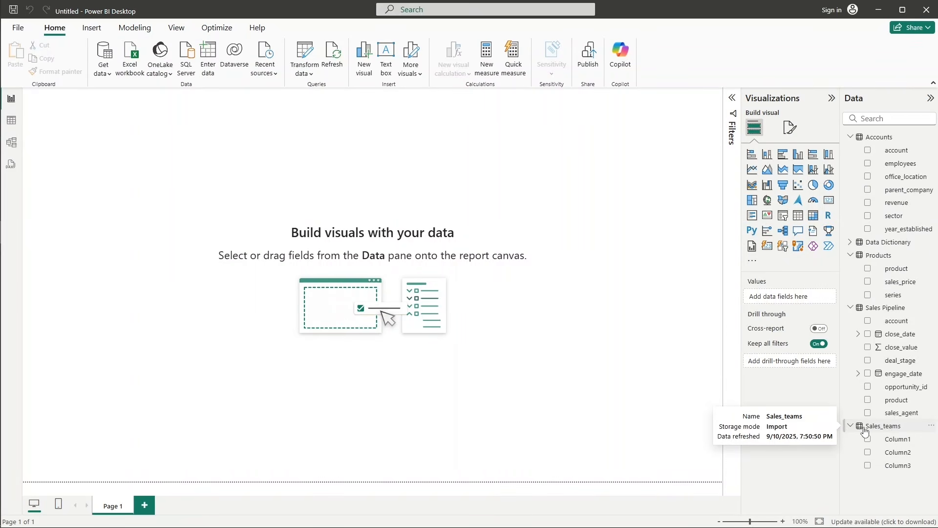
Delete the Sales_teams table from the model.
click(902, 430)
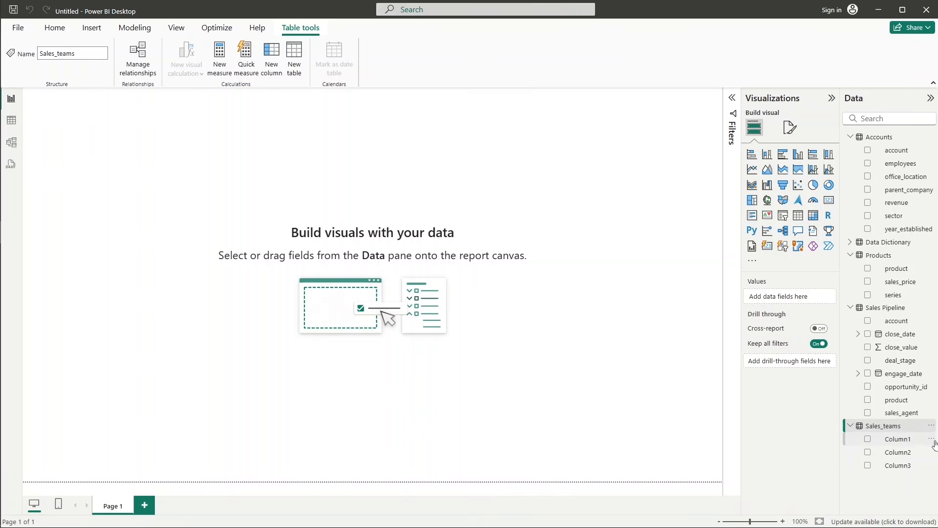
click(921, 432)
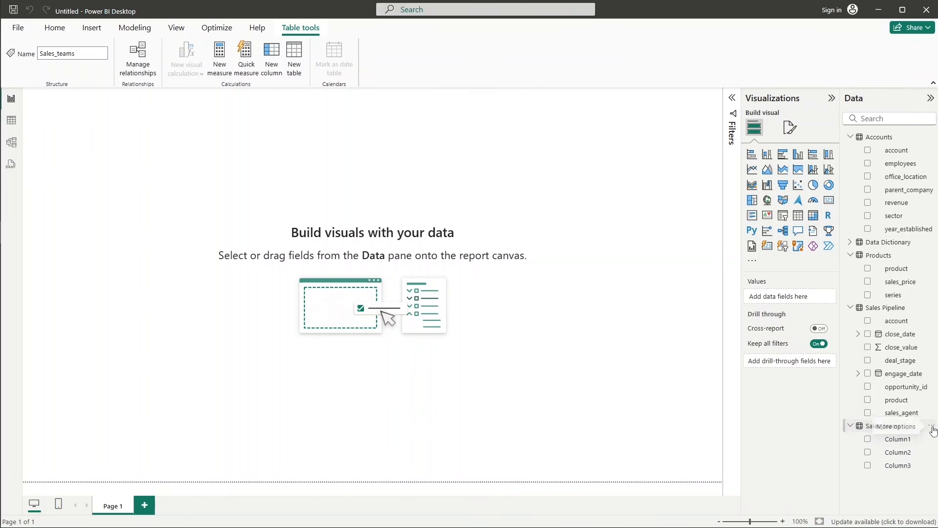
right_click(921, 432)
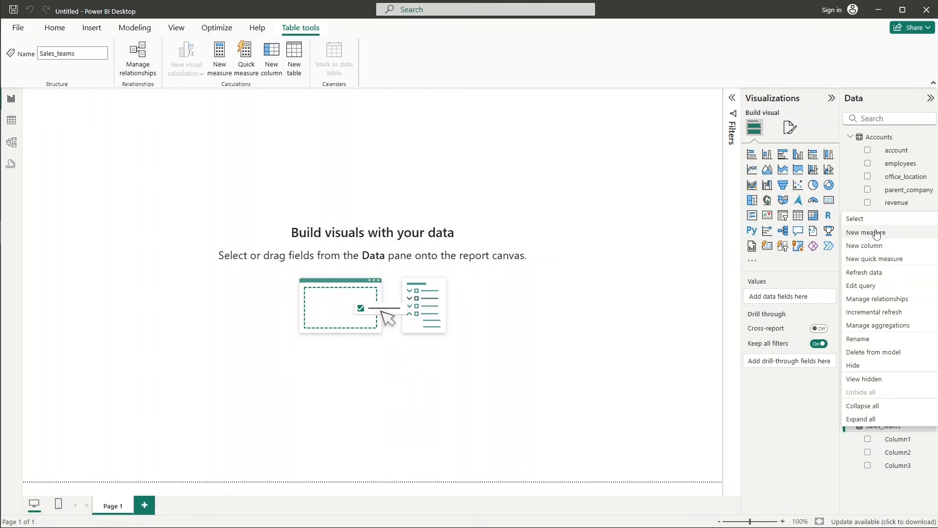
click(873, 354)
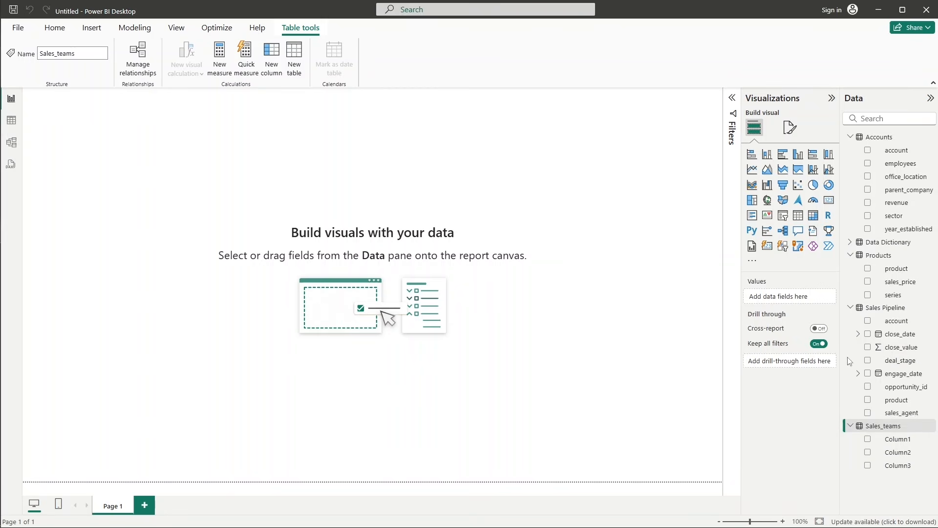
click(534, 294)
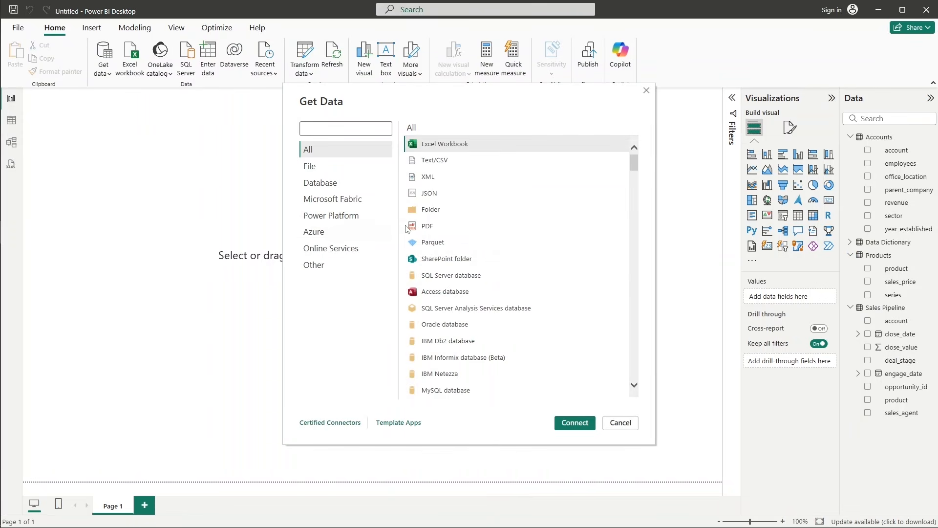
Create a new Azure Data Lake Storage Gen2 connection to the transformed-data URL, changing blob to dfs, and open its files in Power Query.
click(337, 234)
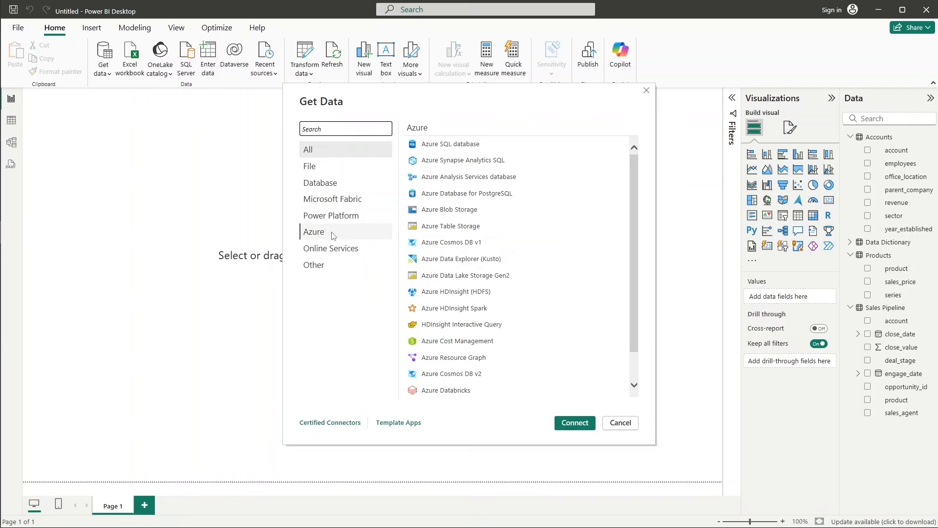
double_click(462, 276)
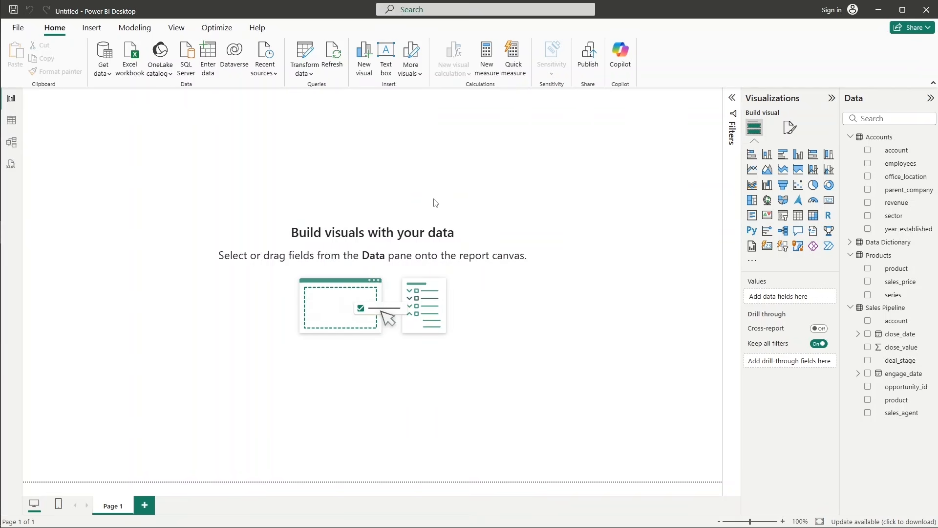
text(https://azureuaenorthst.blob.core.windows.net/transformed-data)
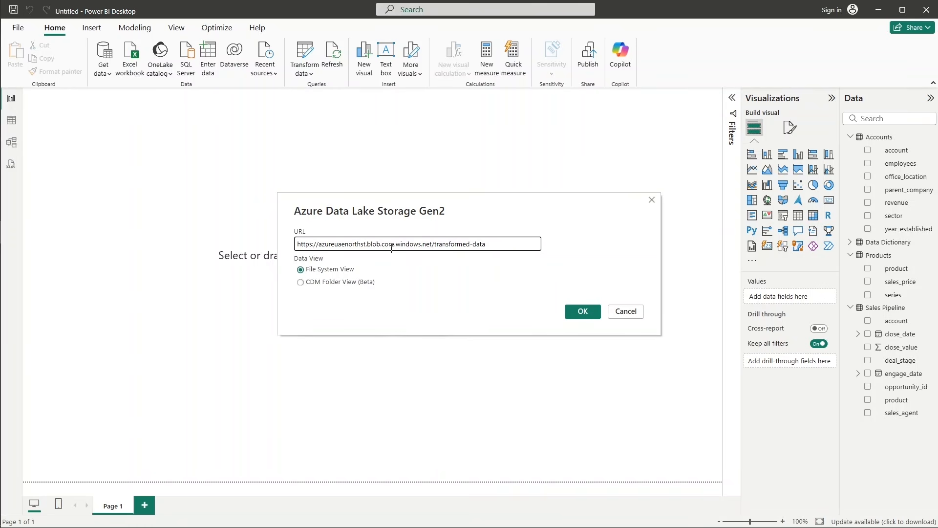
double_click(374, 245)
text(dfs)
click(578, 316)
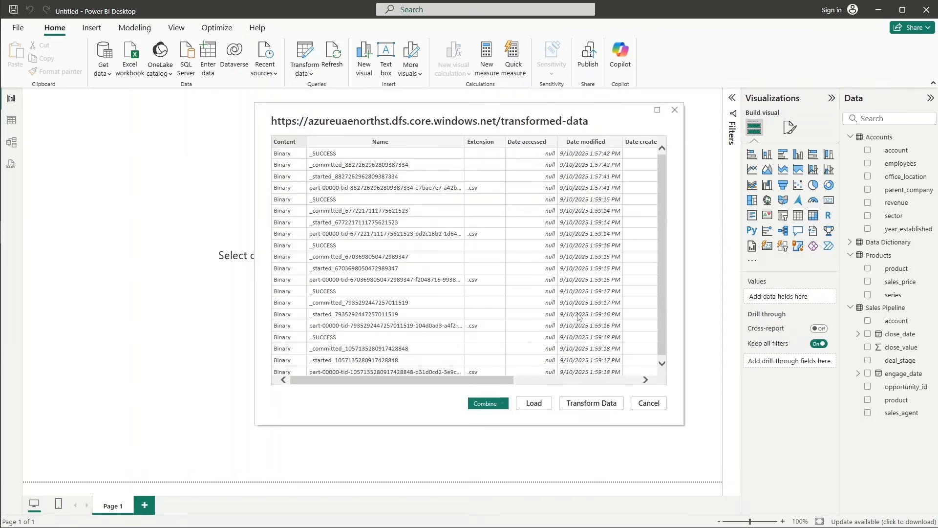
click(586, 405)
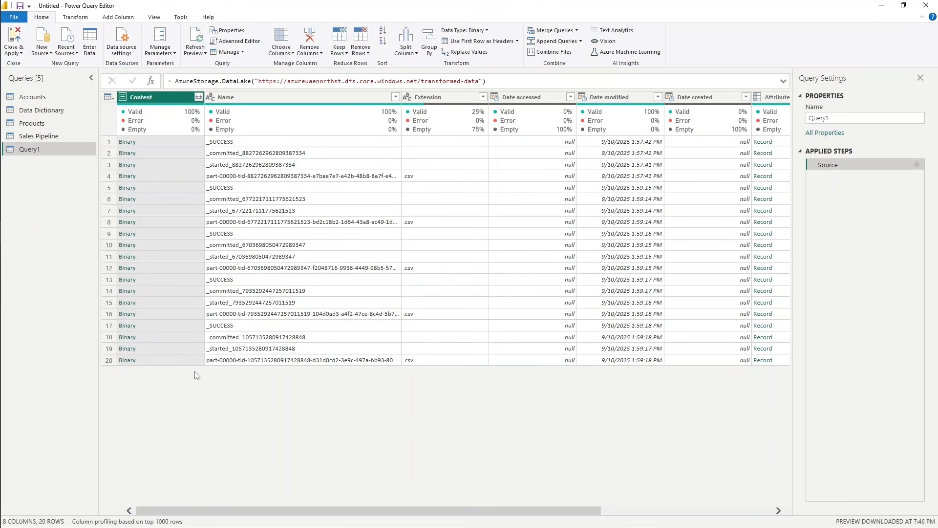
Load the .csv binary in row 20 with its first row as headers, as a query named Sales_Teams, and apply the changes.
click(126, 361)
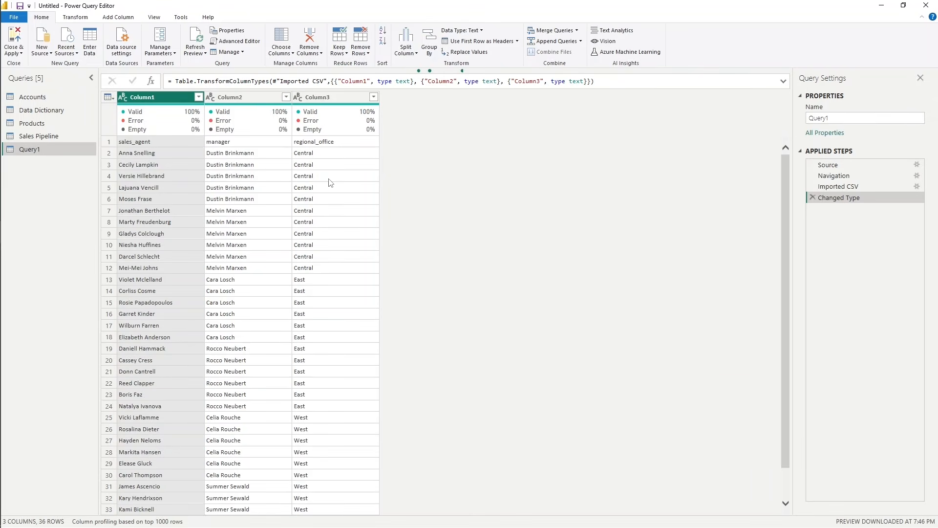
click(486, 42)
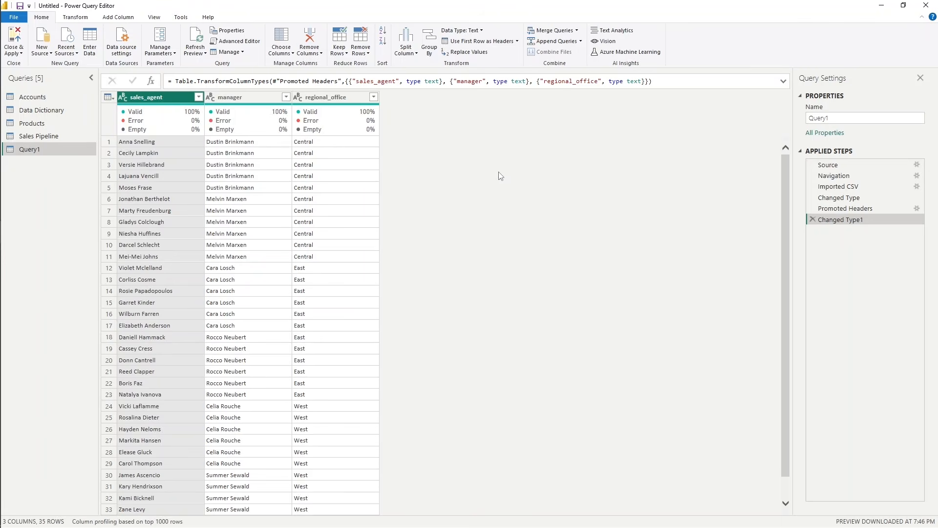
double_click(851, 118)
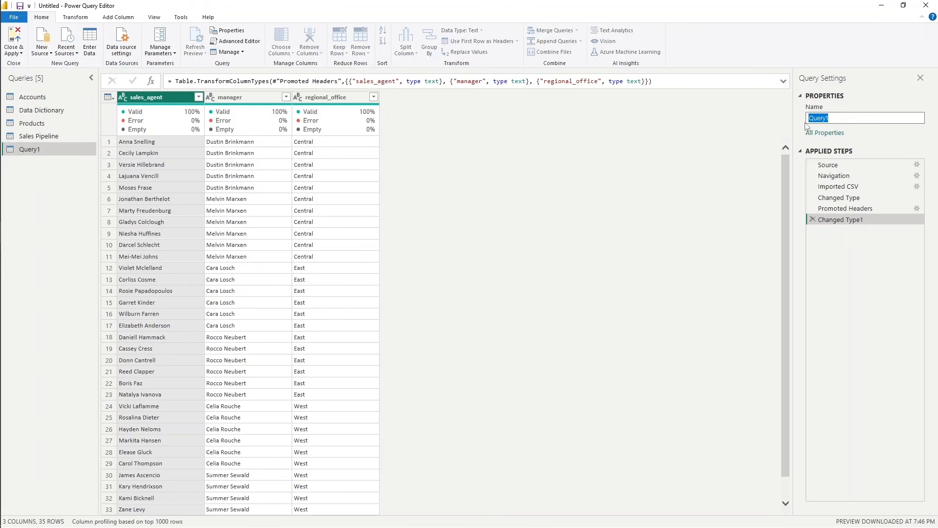
text(Sales_Teams)
click(14, 37)
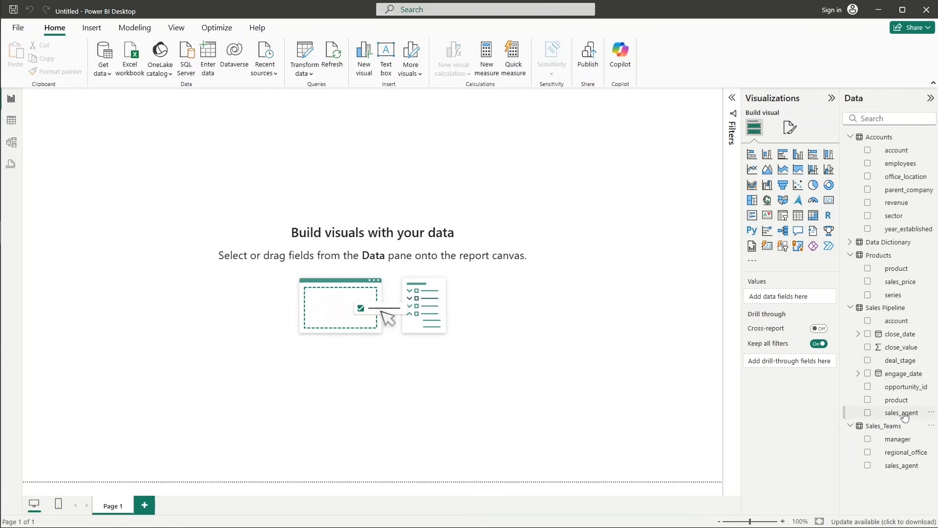
Add a stacked bar chart near the middle of the page with Sales Pipeline's sales_agent on the Y-axis and close_value on the X-axis.
click(752, 158)
drag(148, 156, 370, 260)
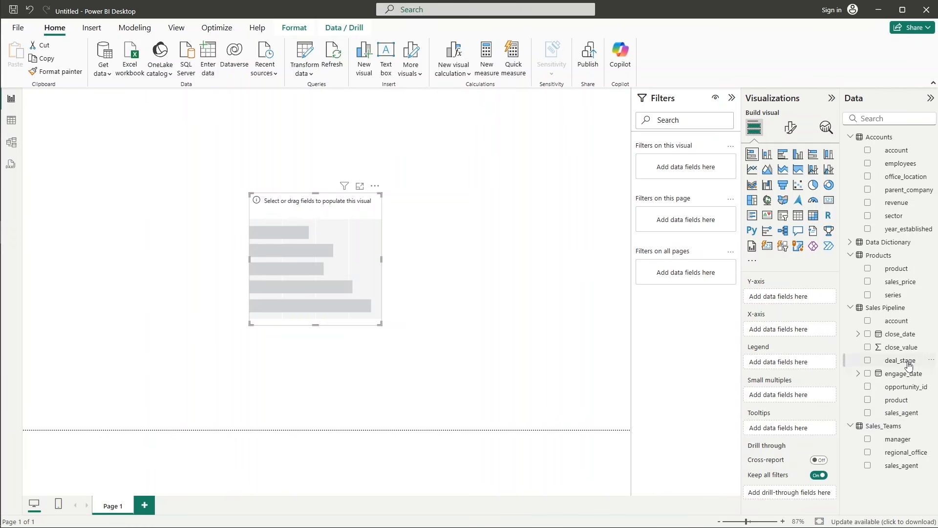
drag(904, 413, 804, 305)
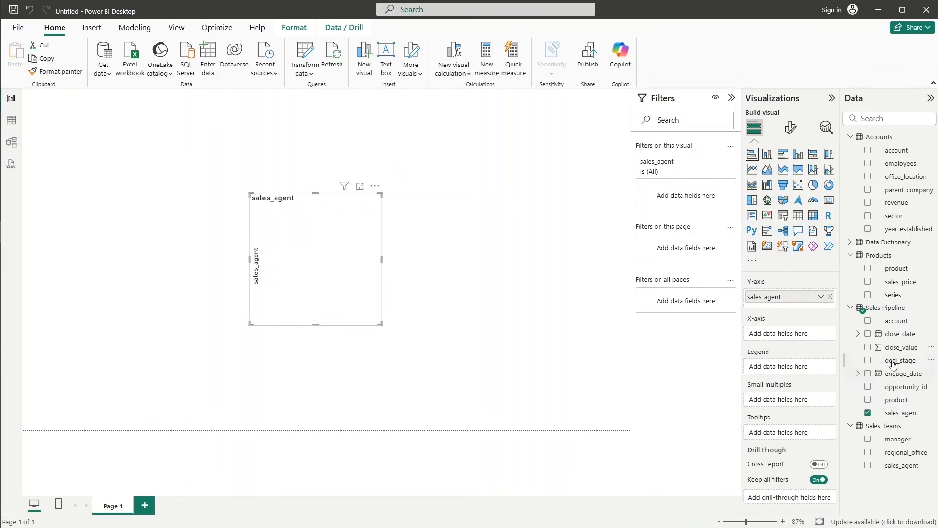
drag(902, 347, 800, 337)
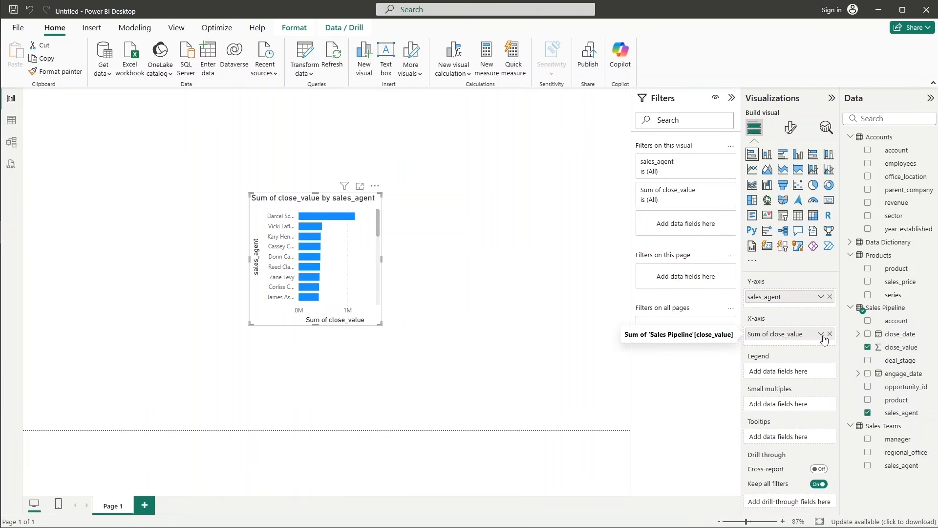
Widen the bar chart to about twice its width and move it slightly down and left on the page.
click(821, 336)
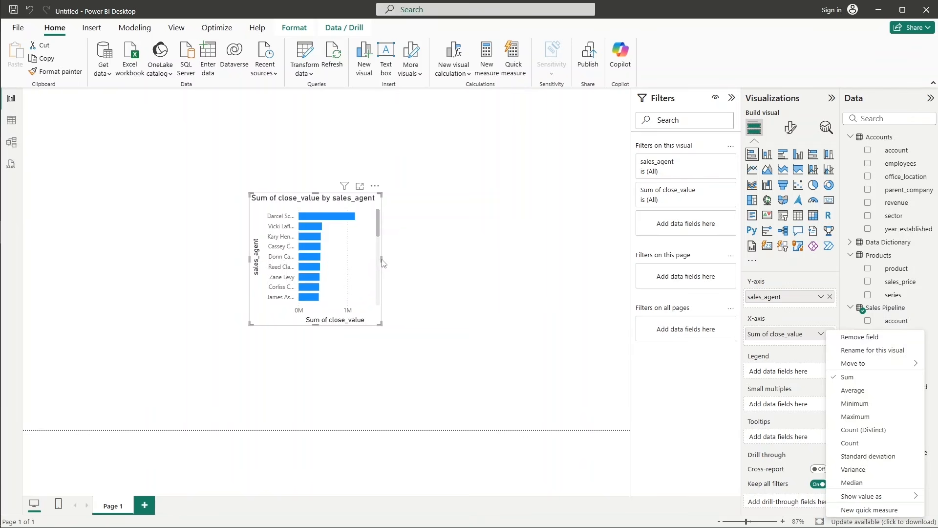
drag(373, 260, 507, 266)
drag(434, 207, 409, 240)
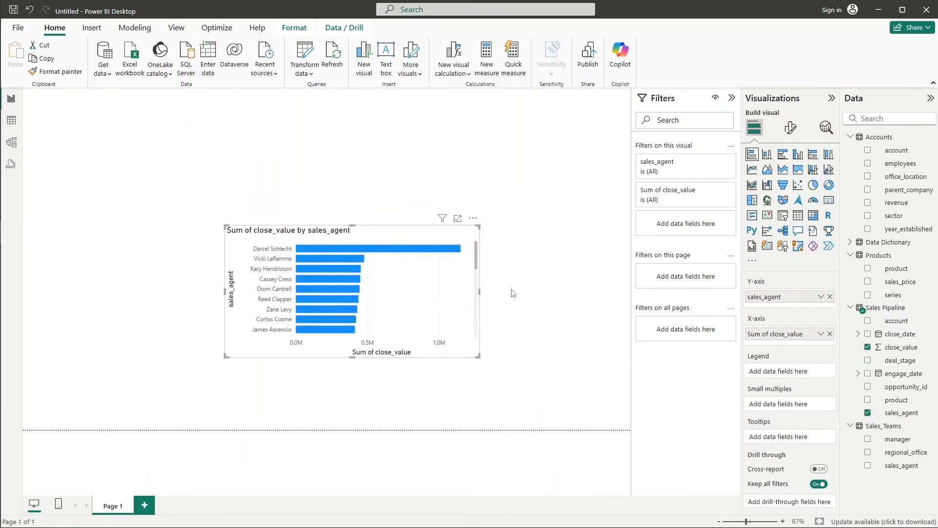
Try Count as the aggregation of close_value on the bar chart's X-axis, nudge the chart down-left, and restore Sum.
click(821, 335)
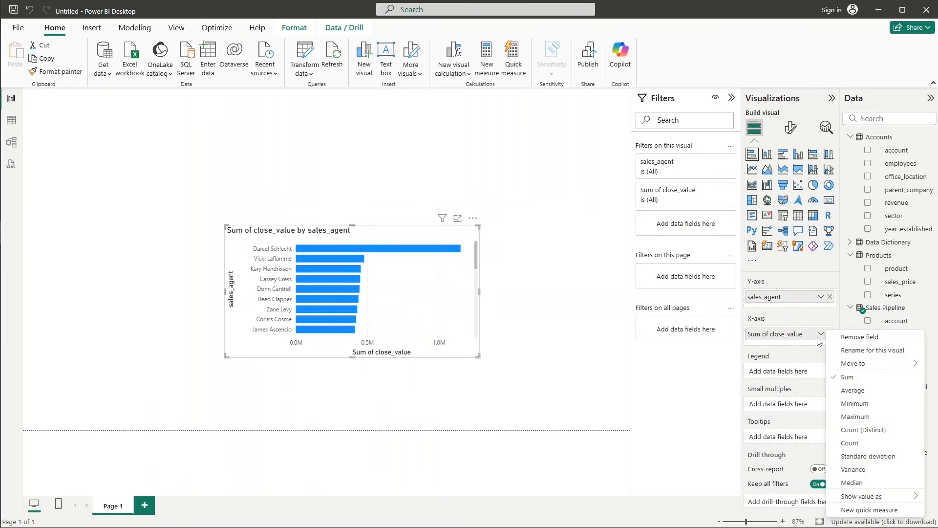
click(853, 444)
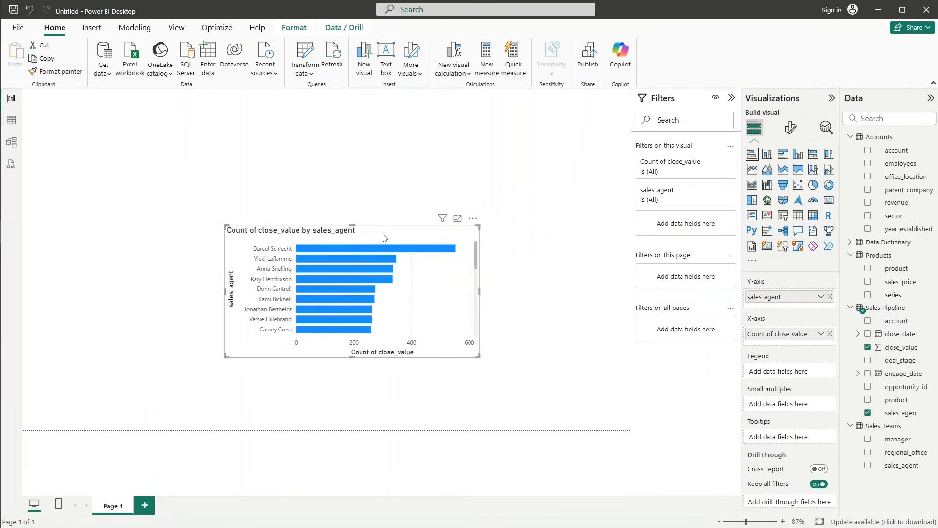
drag(385, 238, 375, 258)
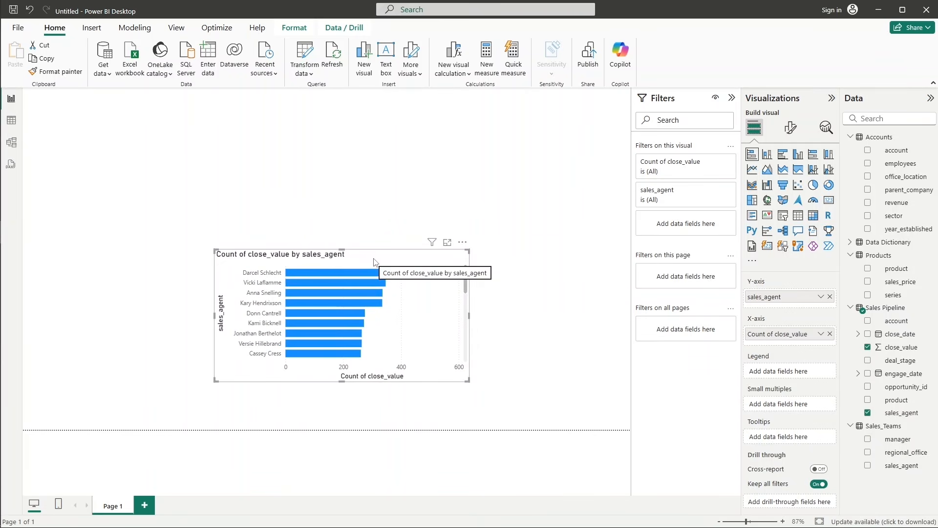
click(821, 333)
click(861, 378)
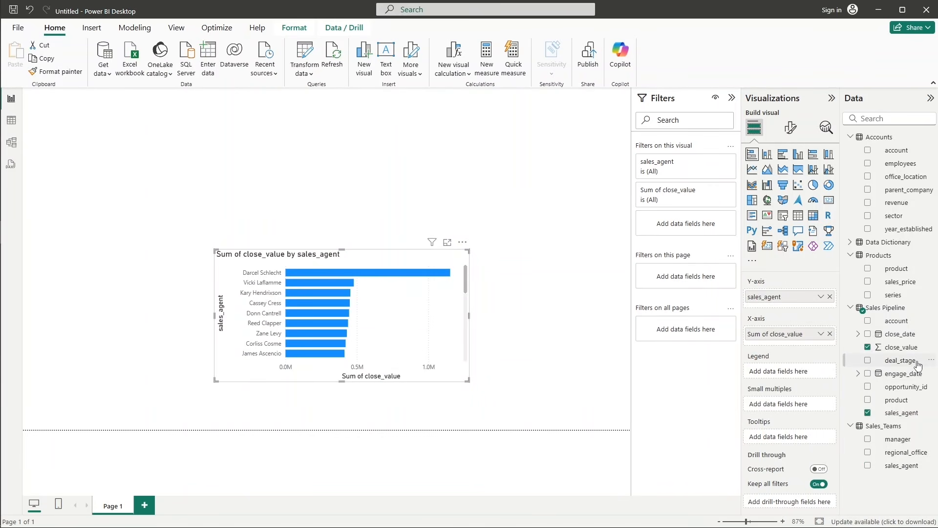
Add Sales Pipeline's deal_stage to the bar chart's legend and widen the chart by about a quarter.
drag(917, 366, 809, 376)
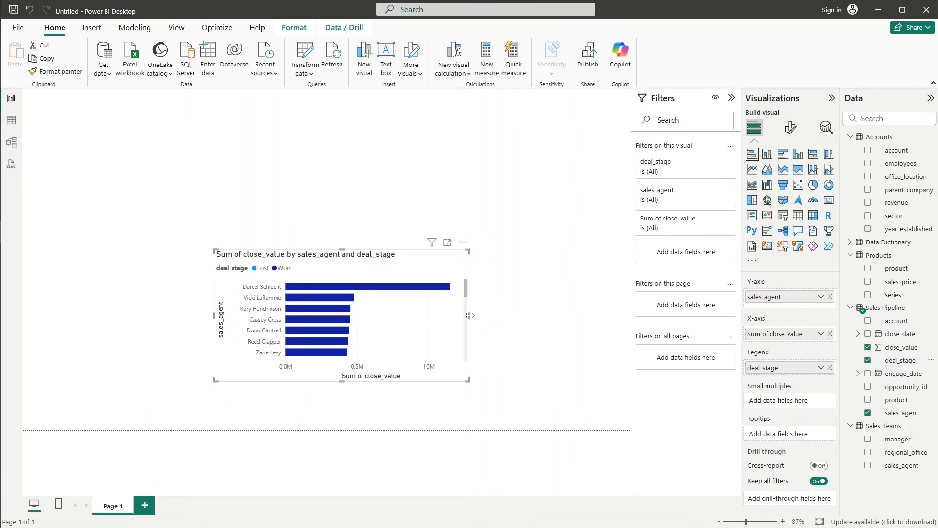
drag(469, 316, 530, 315)
Filter the bar chart's sales_agent with a Top N filter showing the top 5 by Sum of close_value.
click(715, 193)
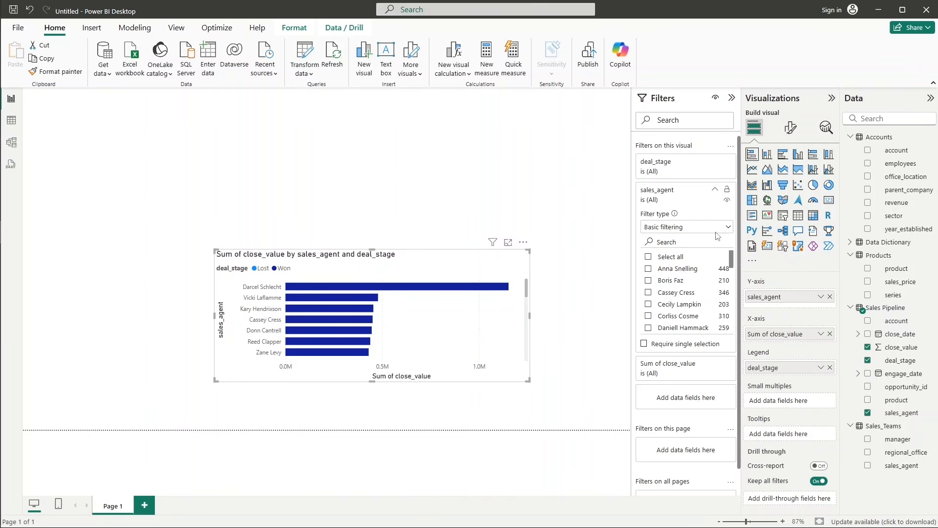
click(724, 227)
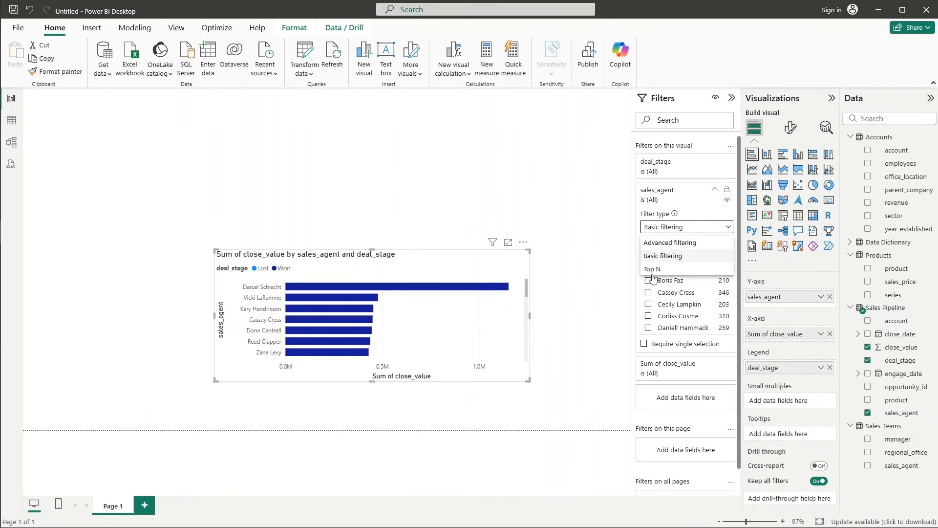
click(653, 269)
click(713, 257)
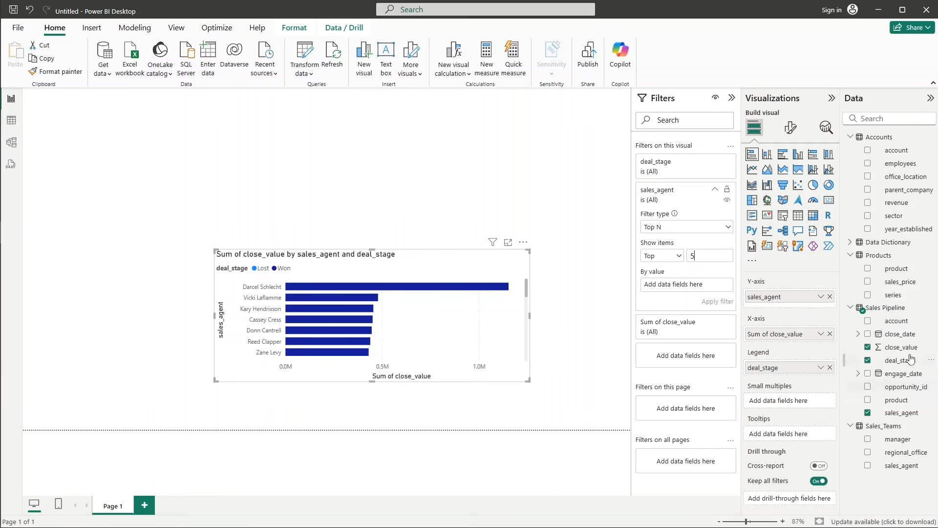
drag(905, 349, 728, 285)
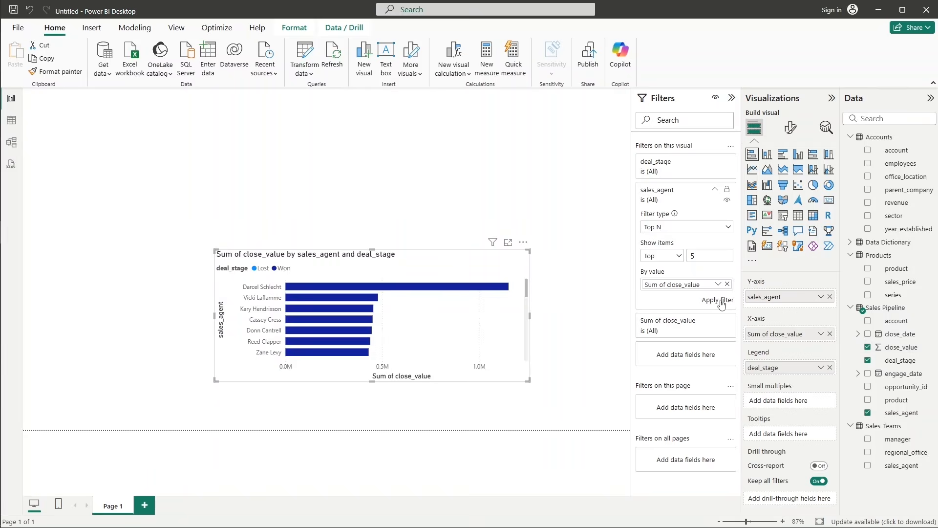
click(721, 301)
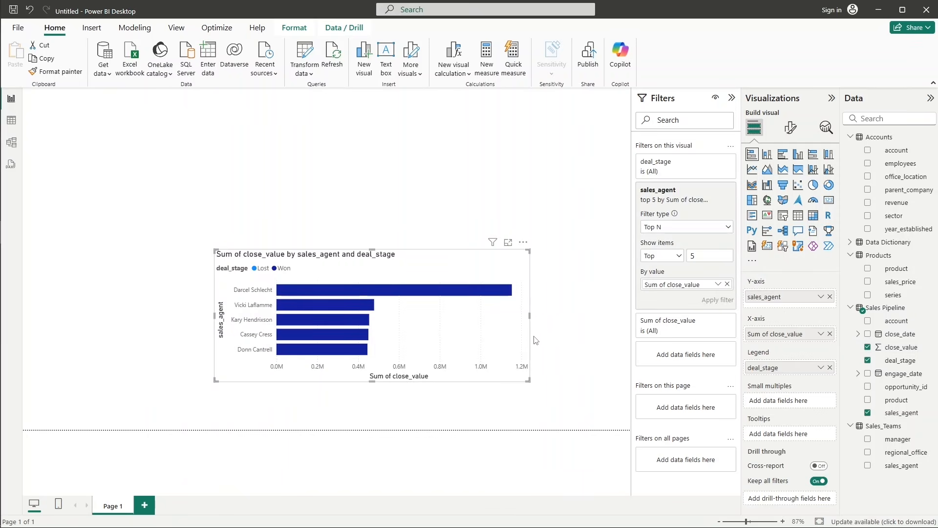
Make the bar chart about one and a half times as tall and move it slightly down and left on the page.
click(537, 321)
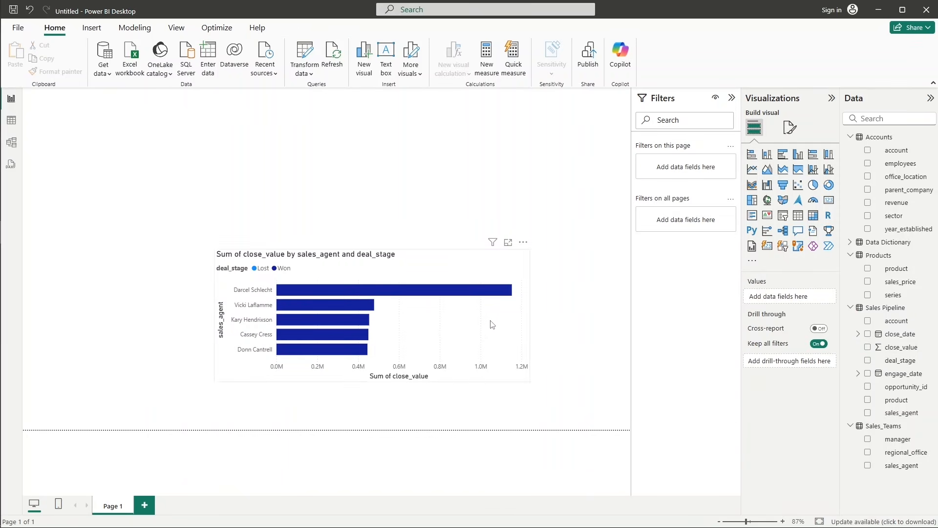
click(483, 326)
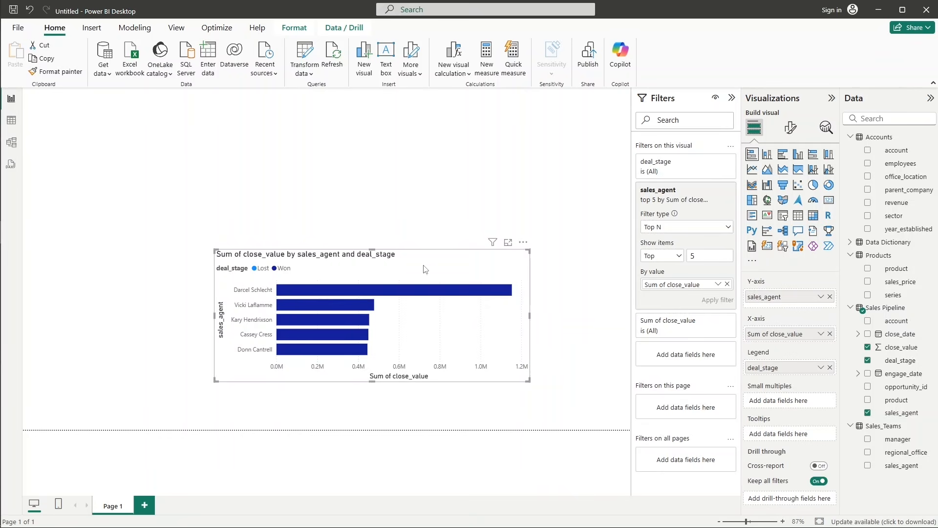
drag(372, 250, 372, 209)
drag(421, 227, 396, 254)
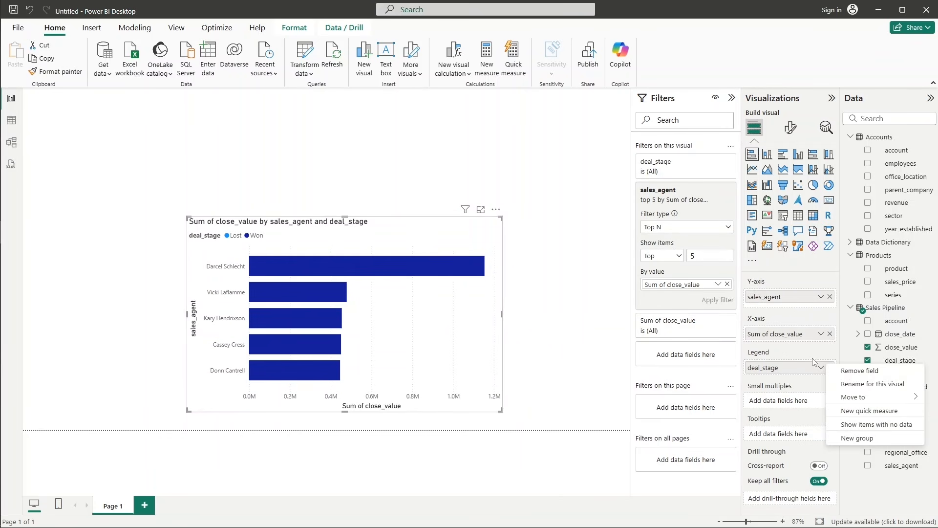
Compare the Count and Sum aggregations of close_value on the bar chart's X-axis, ending with Count.
click(814, 362)
click(820, 334)
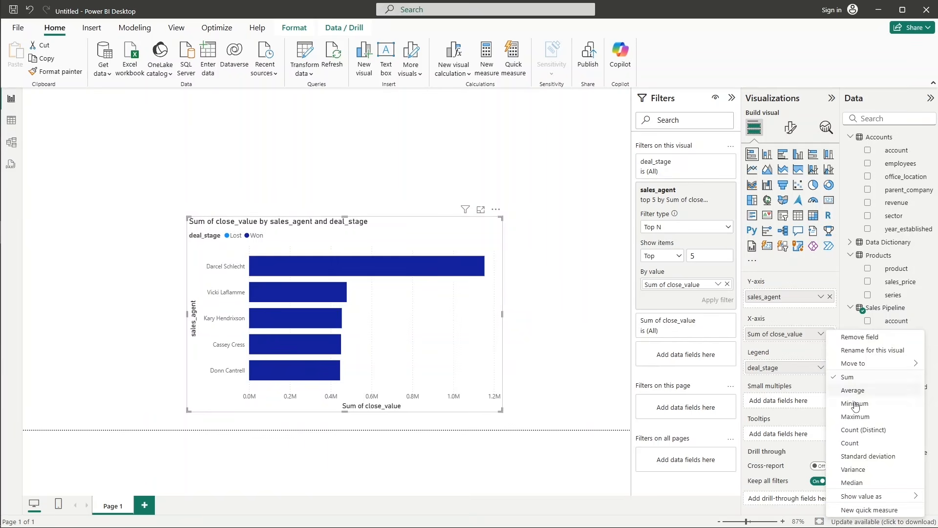
click(851, 443)
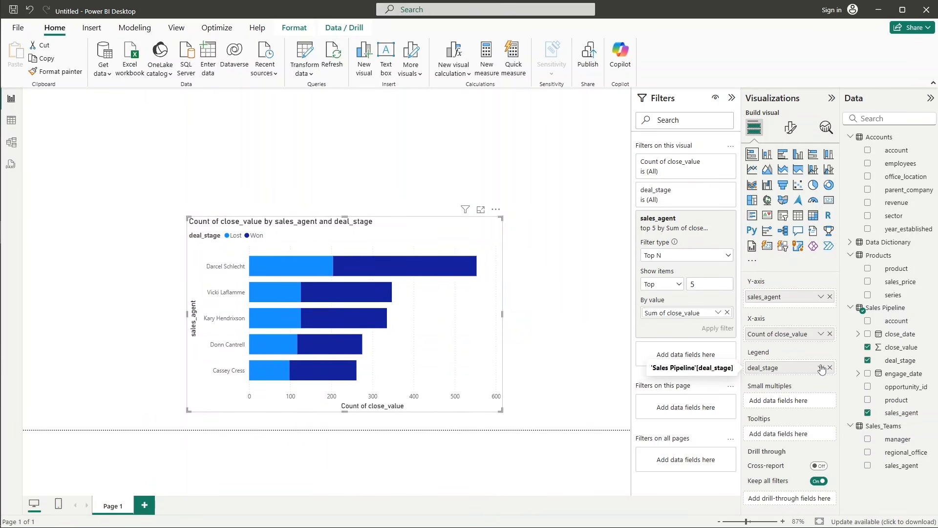
click(822, 369)
click(795, 373)
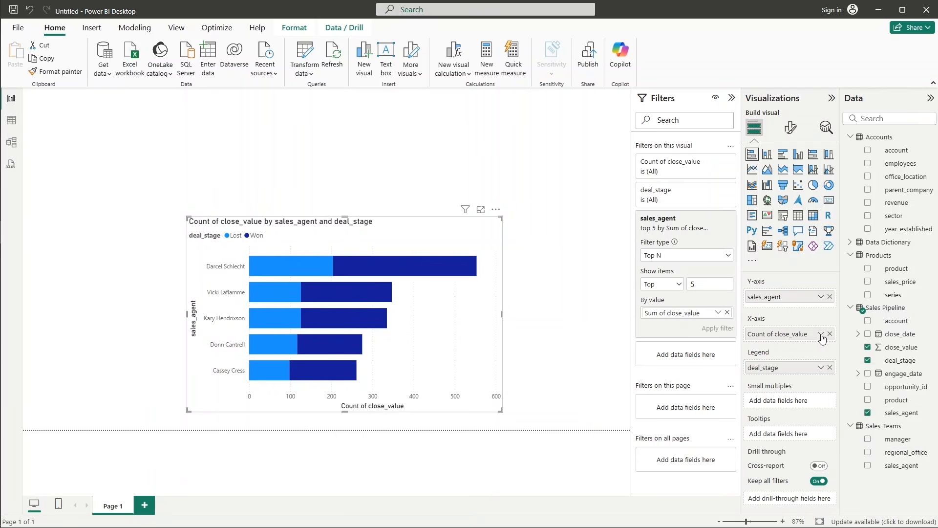
click(821, 336)
click(856, 380)
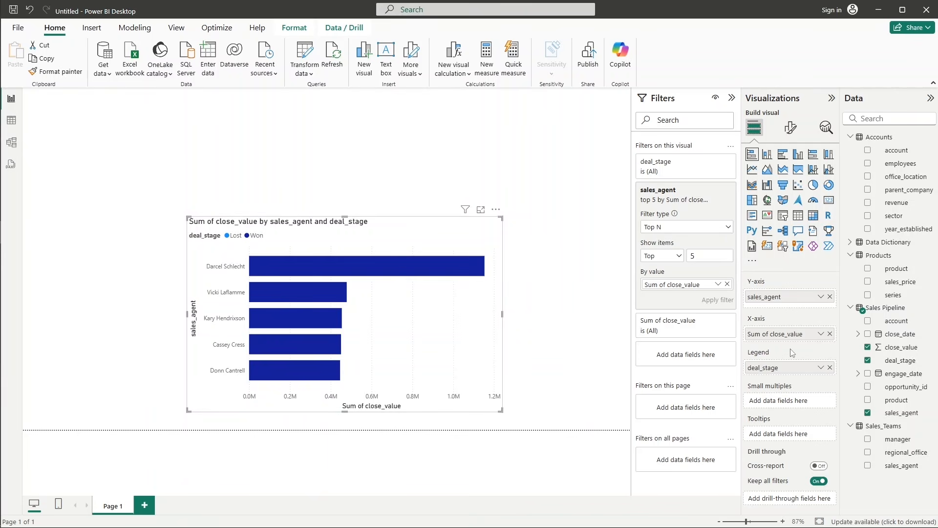
click(821, 335)
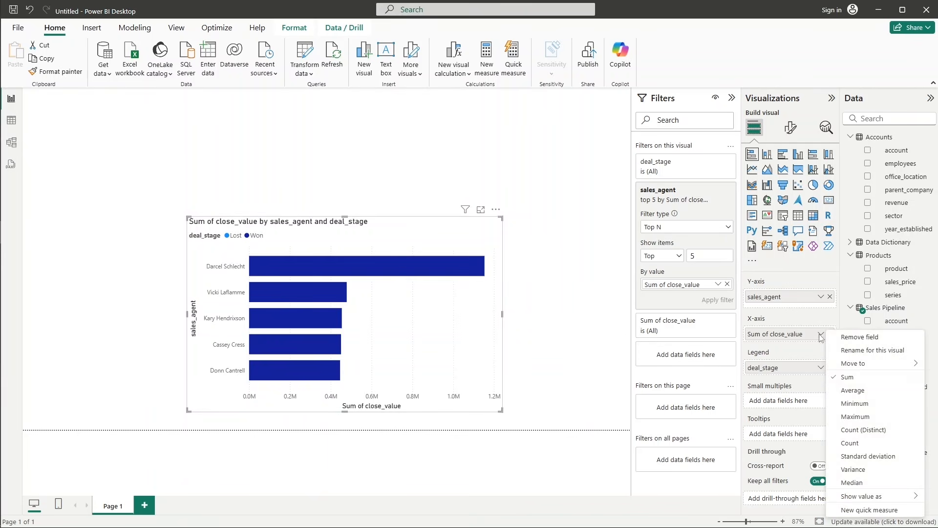
click(872, 445)
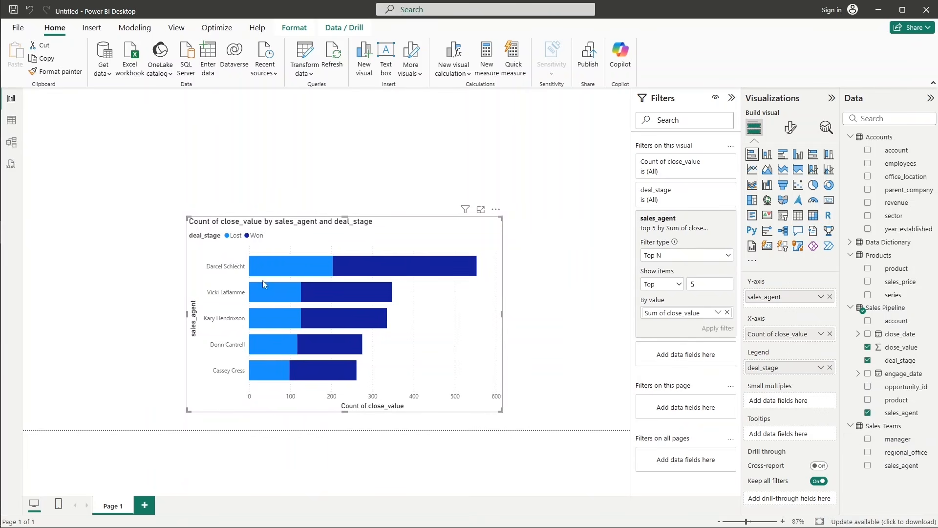
Move the bar chart into the page's lower-left corner and shrink it to about two-thirds of its width.
drag(393, 225, 231, 243)
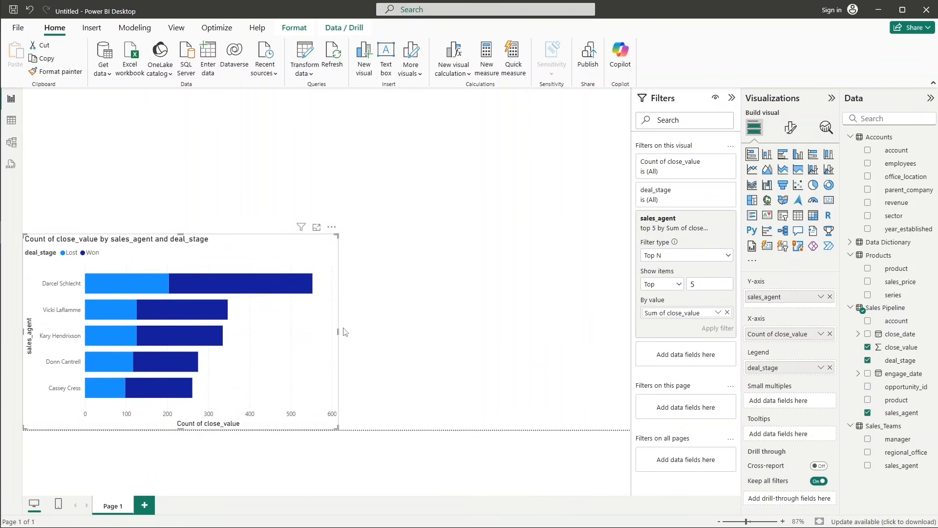
drag(336, 239, 223, 261)
click(316, 242)
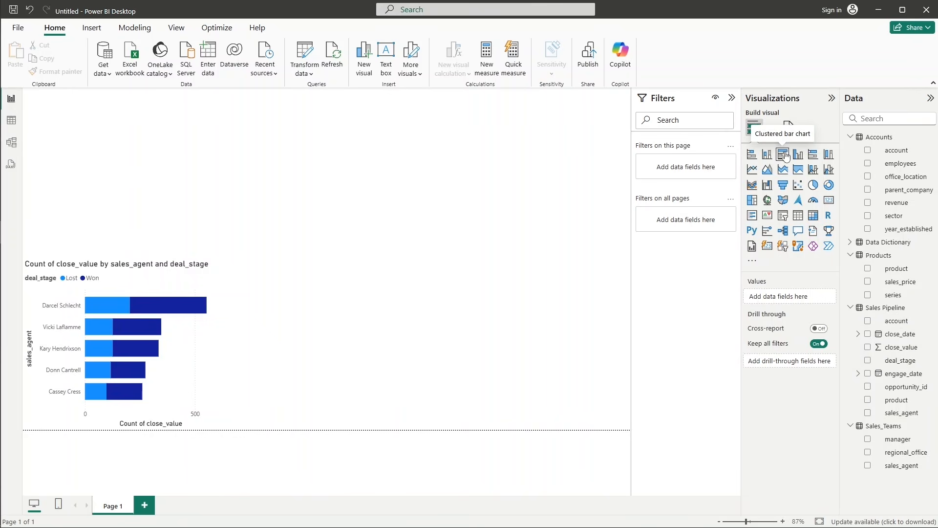
Add a line chart right of the page's centre with Sales Pipeline's close_value on the Y-axis and close_date on the X-axis.
click(755, 171)
drag(143, 121, 429, 196)
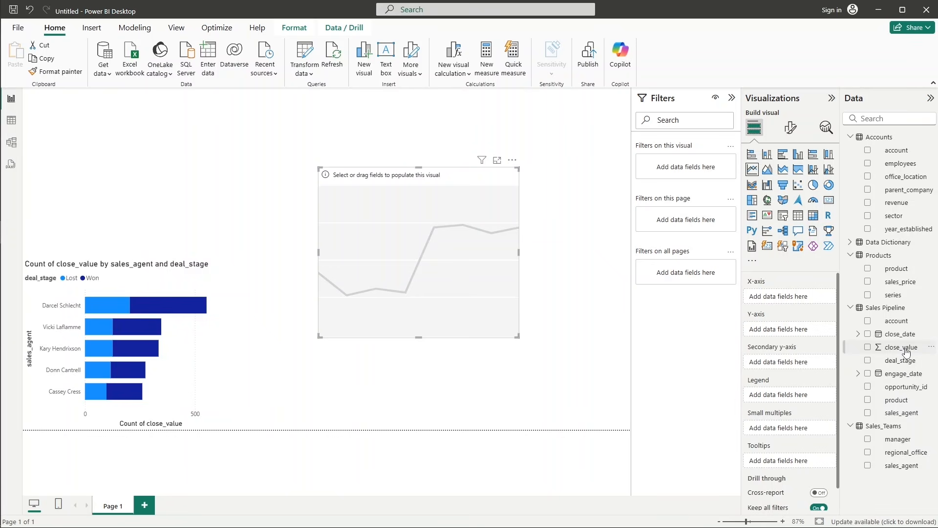
drag(907, 352, 800, 332)
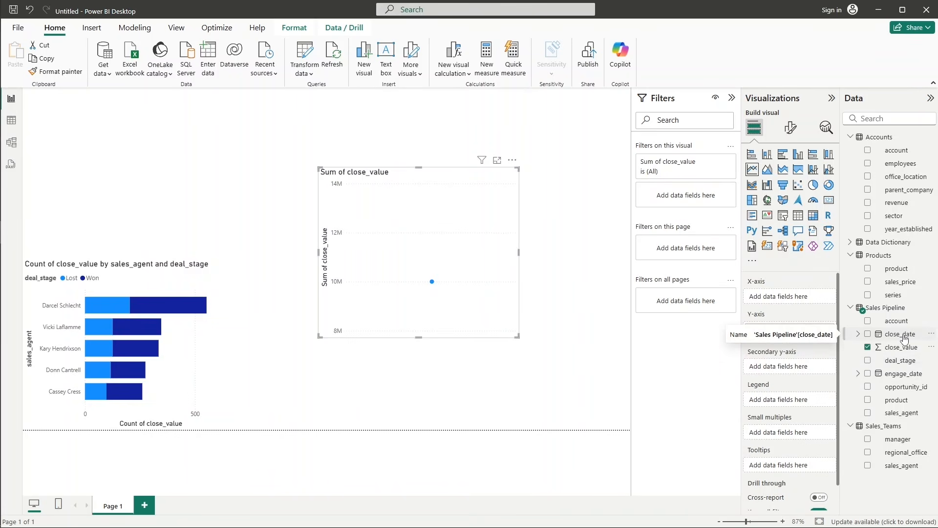
drag(903, 338, 811, 309)
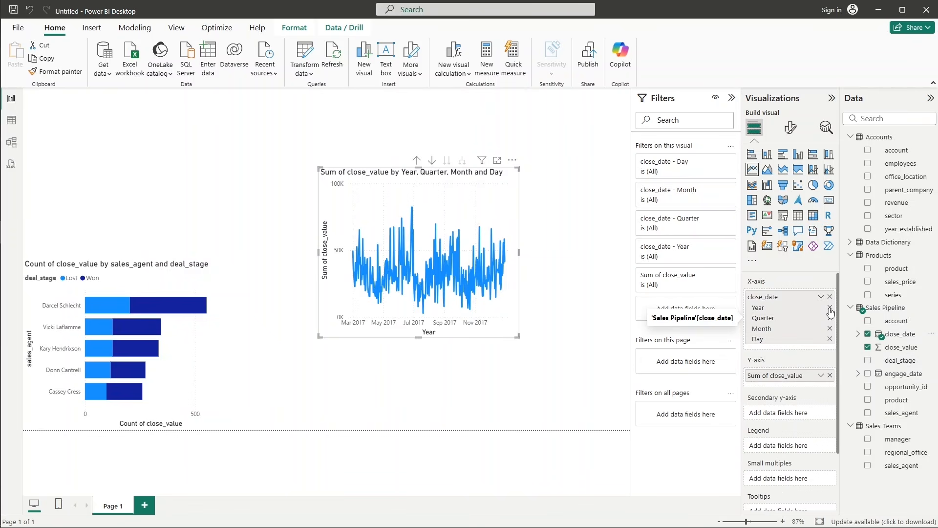
Reduce the line chart's close_date hierarchy to Month by removing Year, Quarter and Day.
click(830, 308)
click(830, 308)
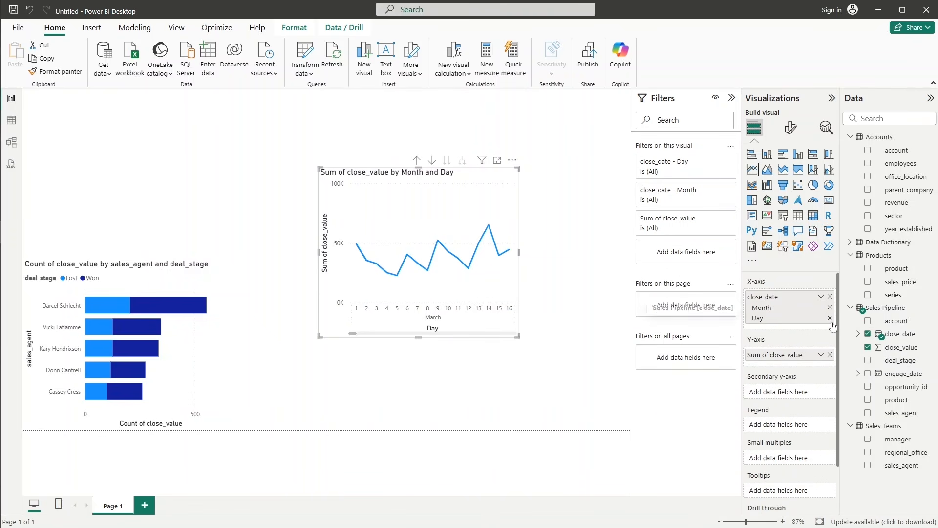
click(830, 318)
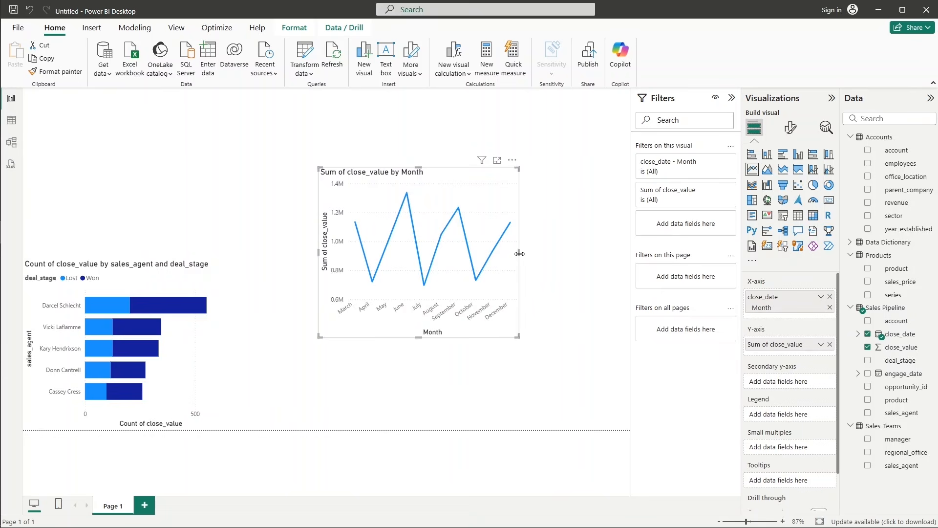
Resize the line chart and place it directly right of the bar chart at the page's lower edge, matching the bar chart's height.
drag(519, 253, 617, 263)
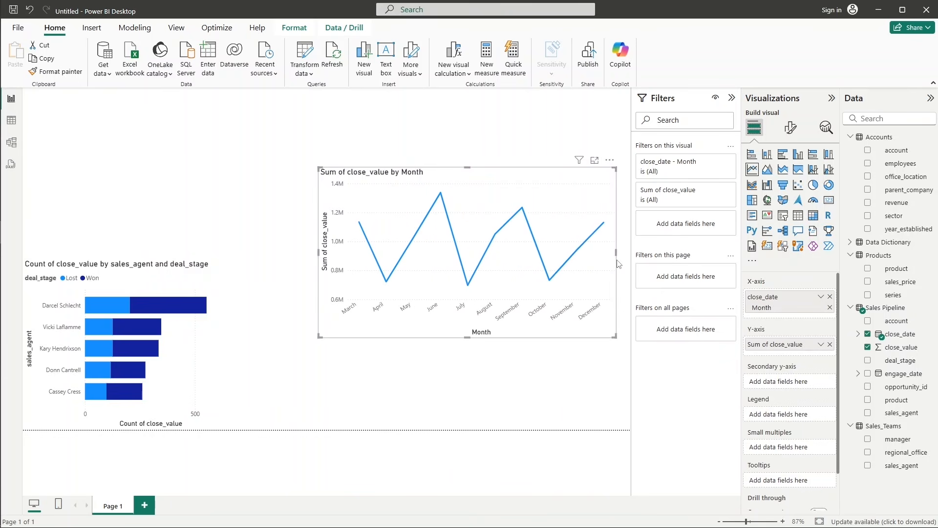
drag(555, 175, 540, 187)
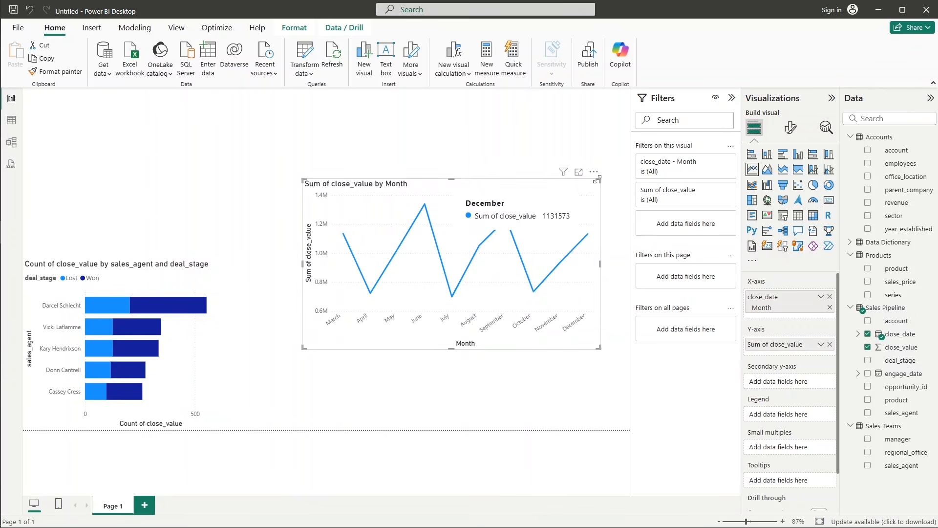
drag(599, 180, 403, 318)
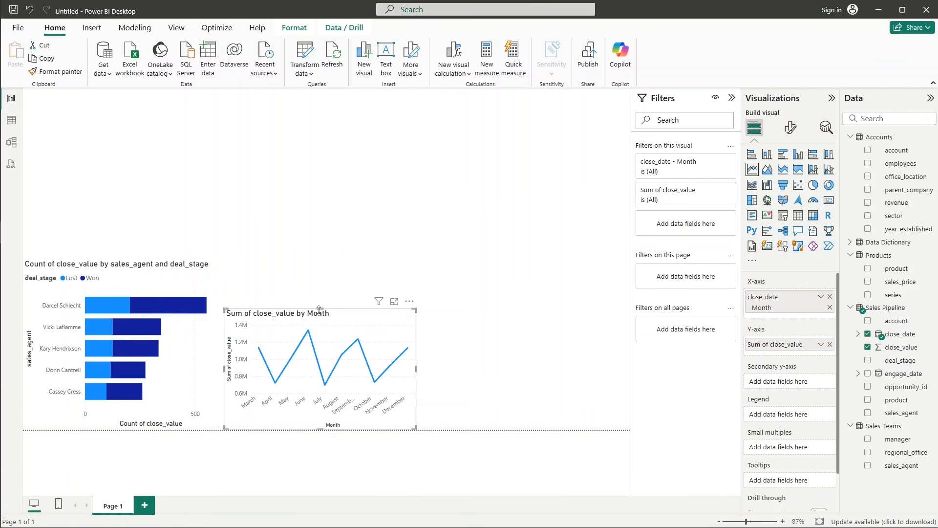
drag(319, 310, 319, 259)
click(490, 313)
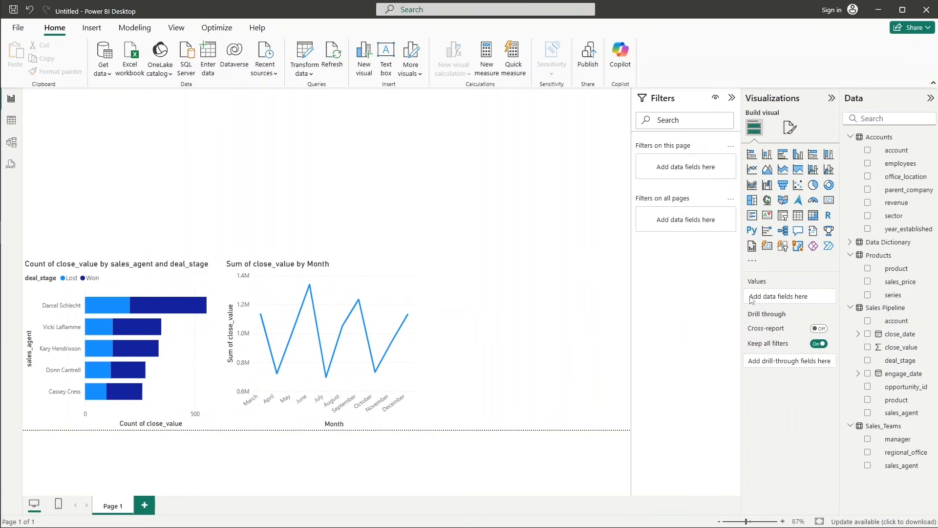
Add a map at the page's upper edge, right of centre, with Accounts' office_location as Location and revenue as Bubble size.
click(768, 200)
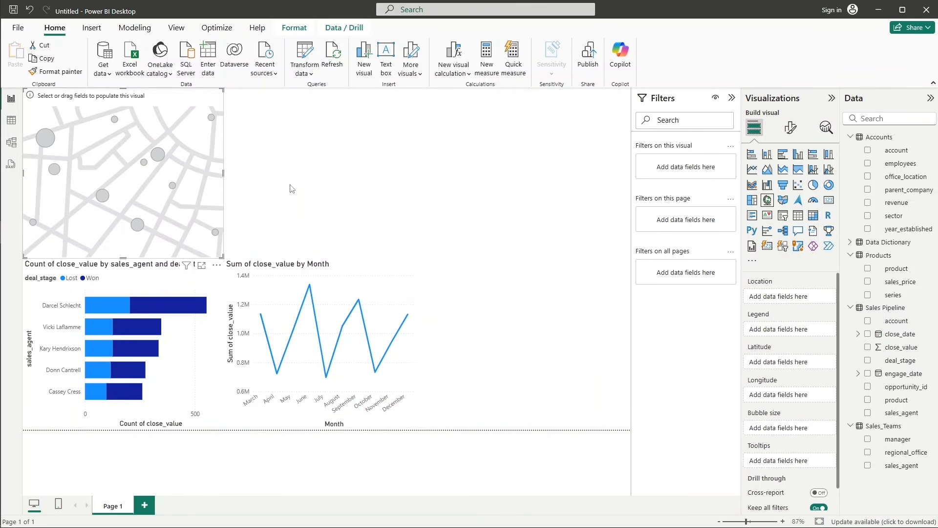
drag(138, 151, 483, 144)
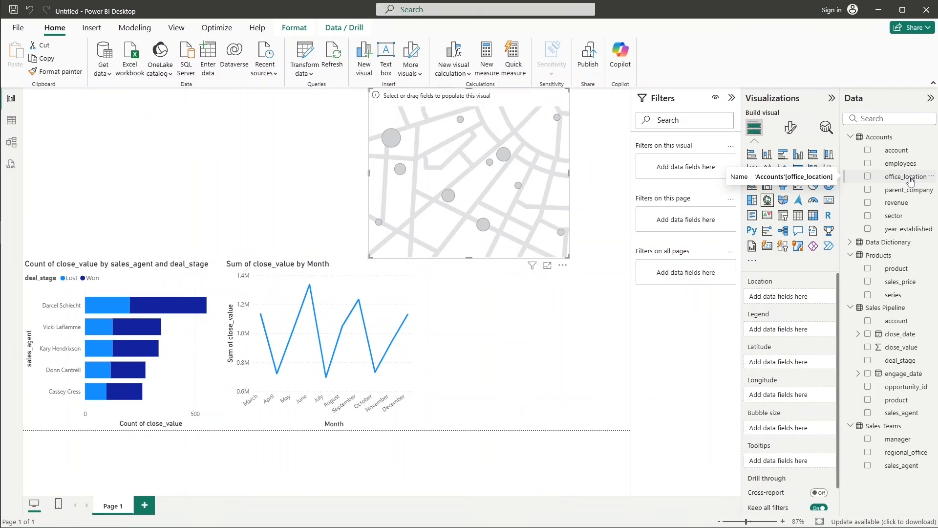
drag(912, 182, 802, 308)
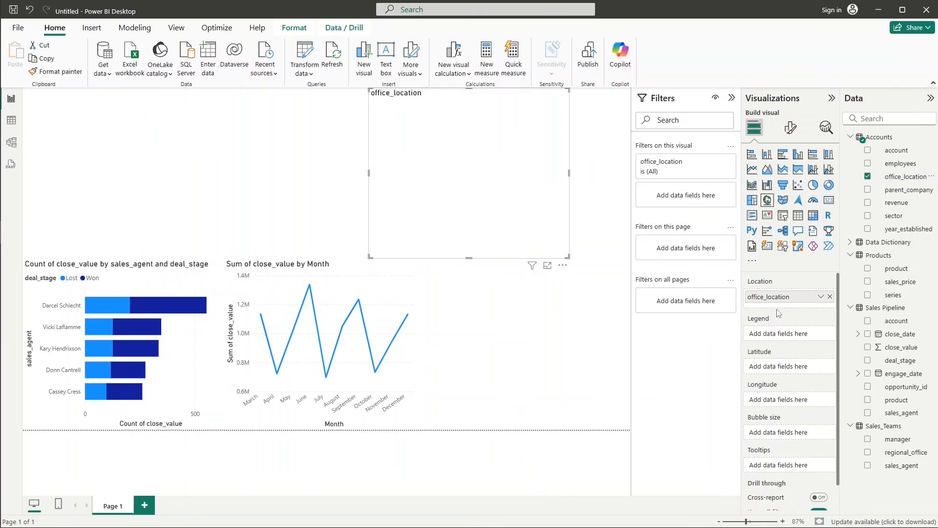
drag(899, 202, 807, 342)
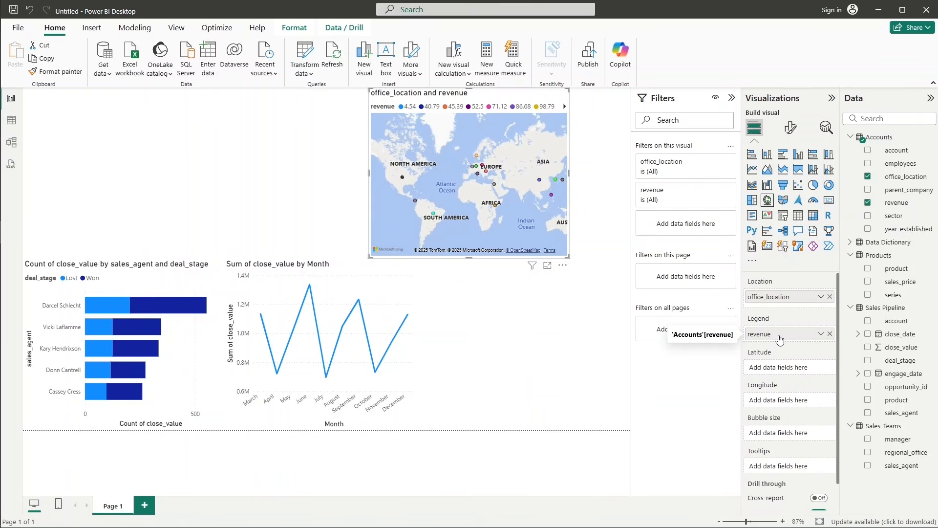
drag(780, 339, 781, 438)
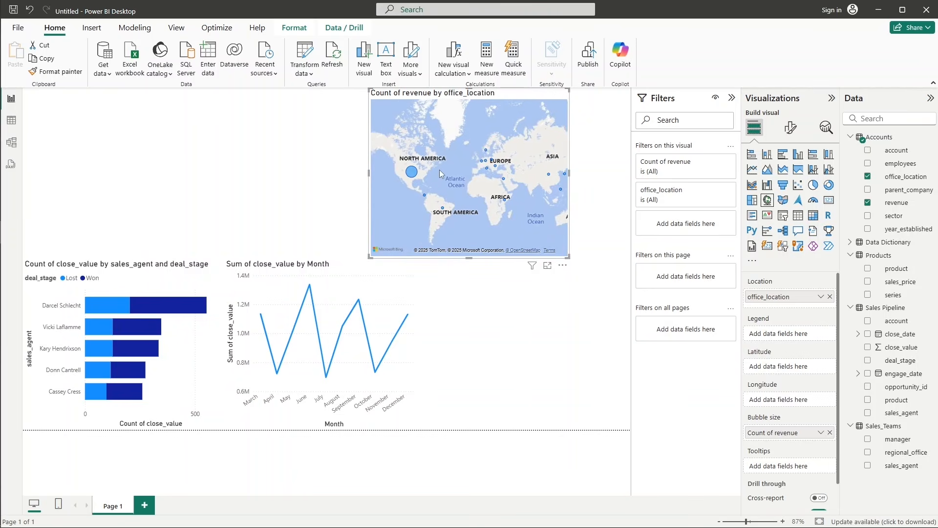
Set the map's bubble size to aggregate revenue as Sum.
mouse_move(423, 172)
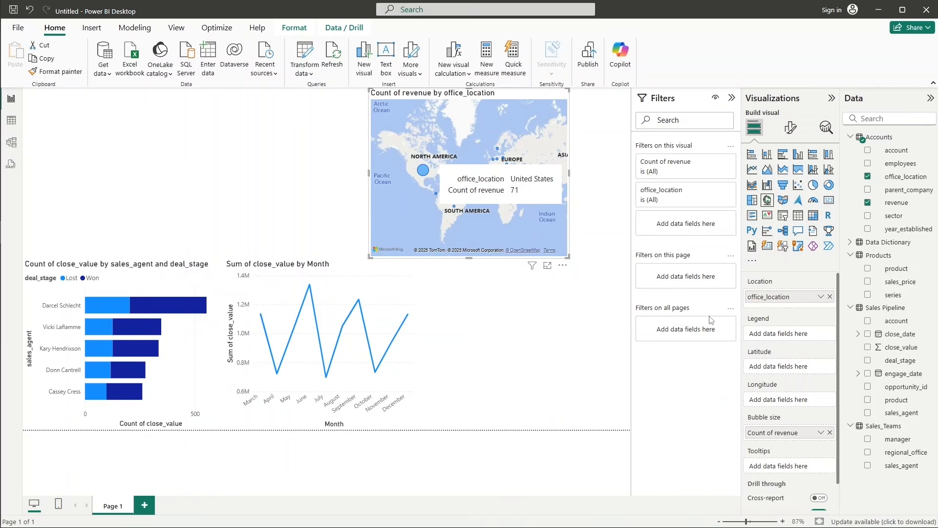
click(821, 433)
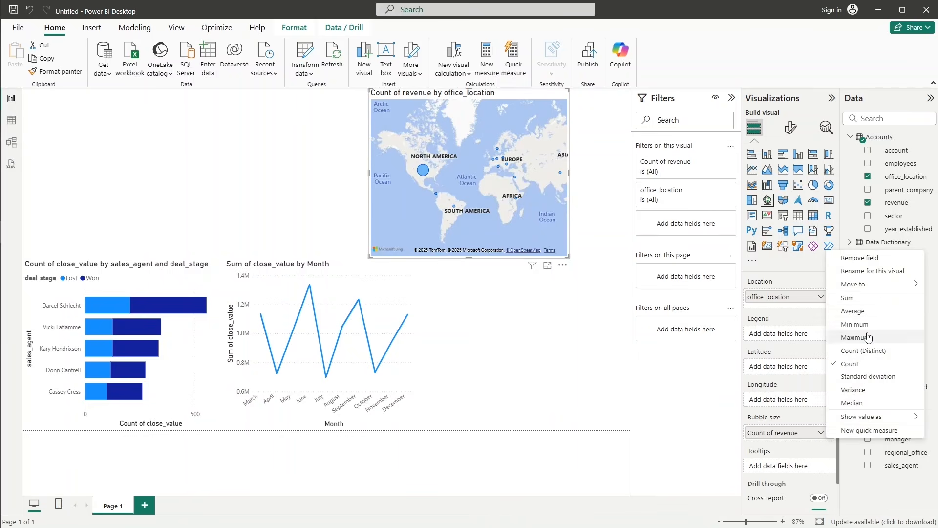
click(861, 298)
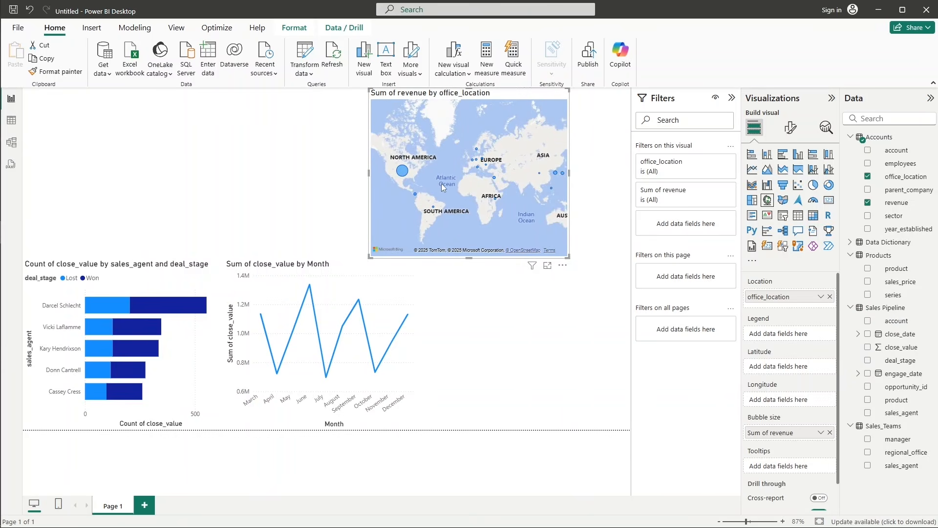
Move the revenue map to the page's lower edge, directly right of the line chart.
scroll(401, 174, up, 5)
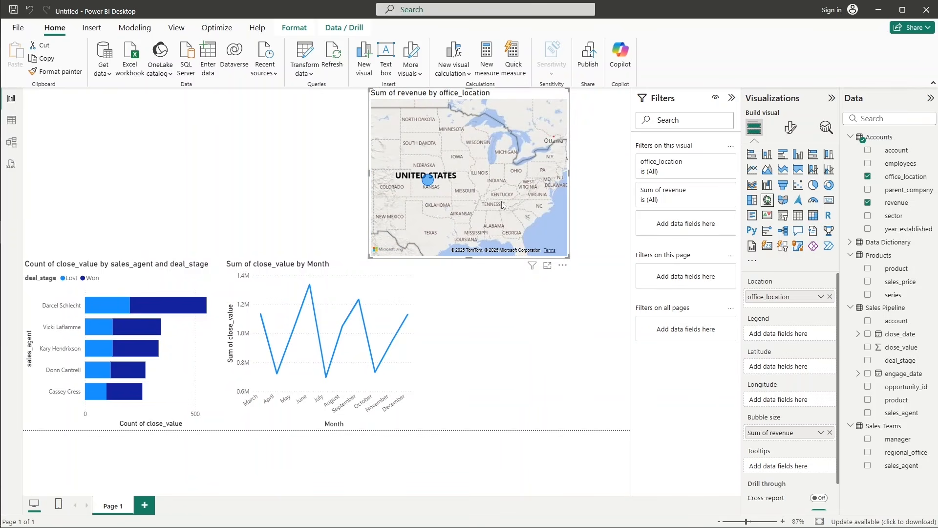
scroll(510, 177, down, 3)
scroll(465, 189, down, 4)
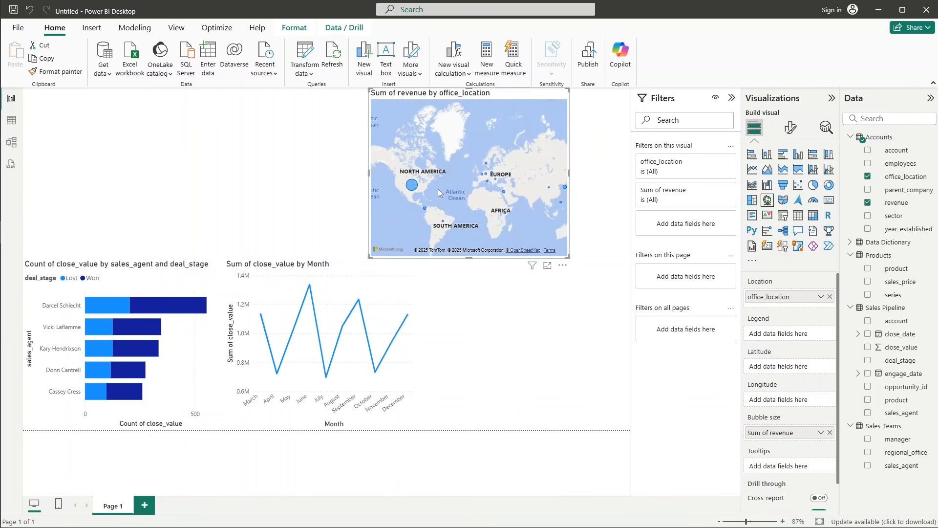
mouse_move(411, 189)
drag(474, 197, 505, 187)
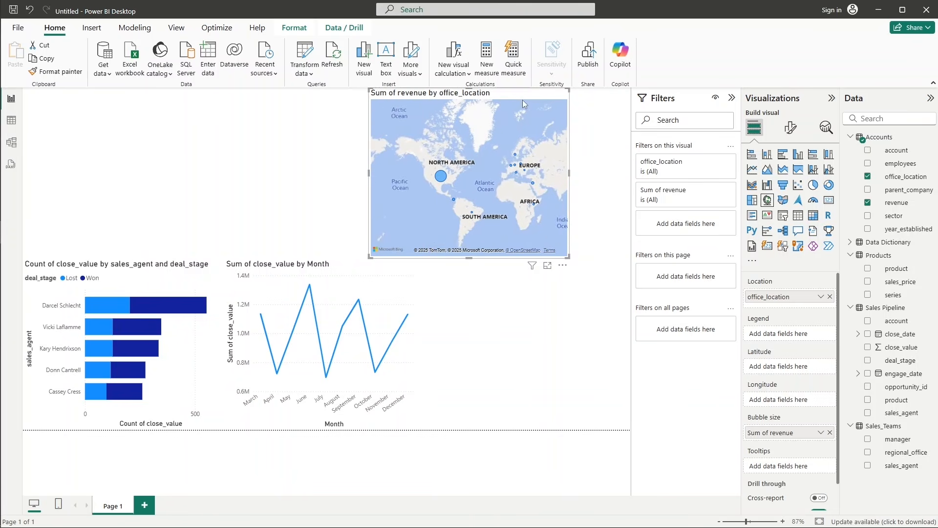
drag(520, 93, 597, 273)
Add a funnel chart with Accounts' account as Category and revenue as Values, aggregated as Sum.
click(411, 199)
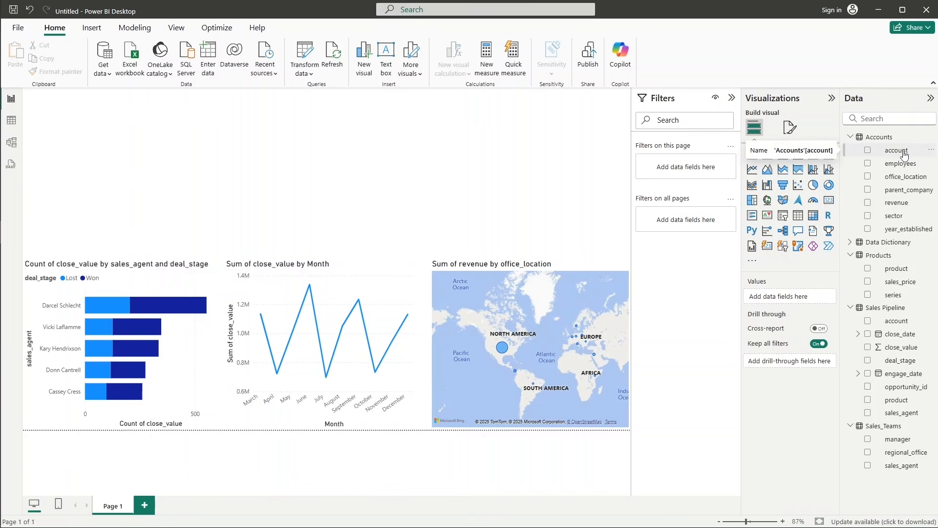
click(783, 185)
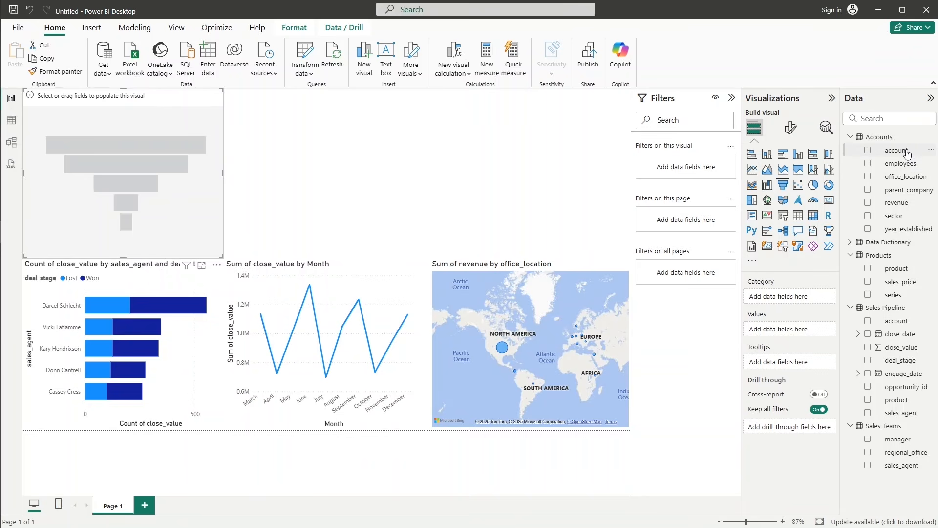
drag(907, 153, 770, 297)
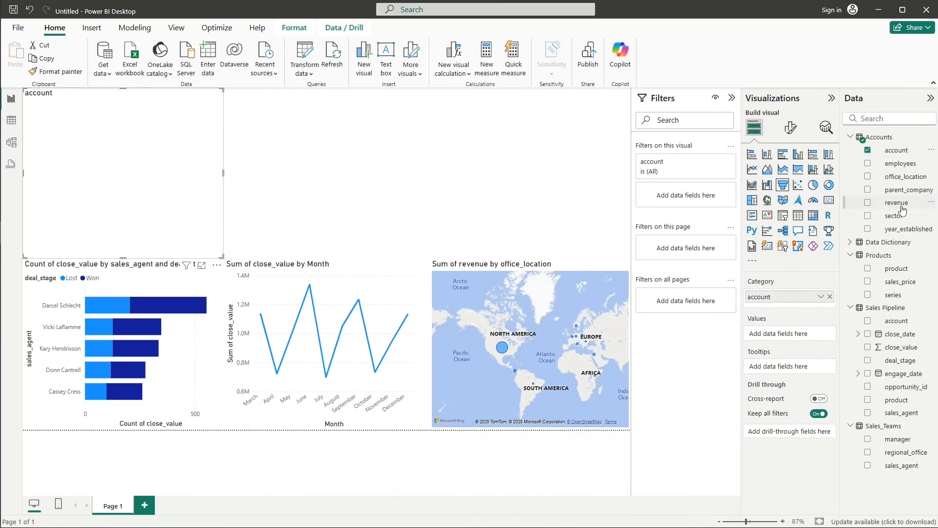
drag(899, 202, 798, 342)
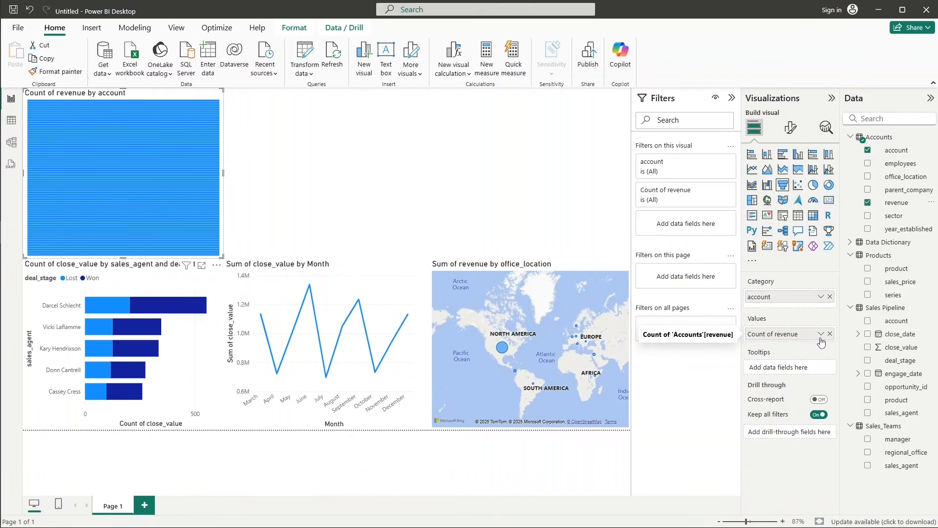
click(822, 337)
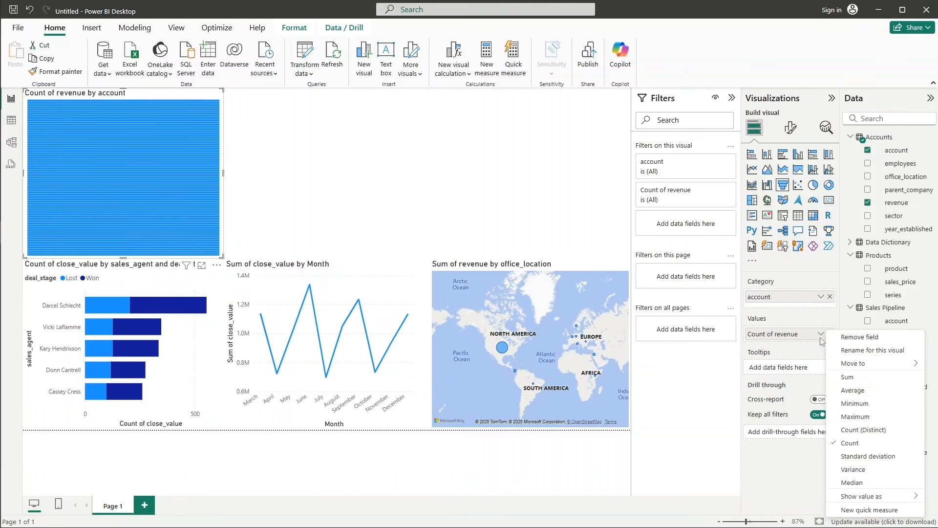
click(857, 386)
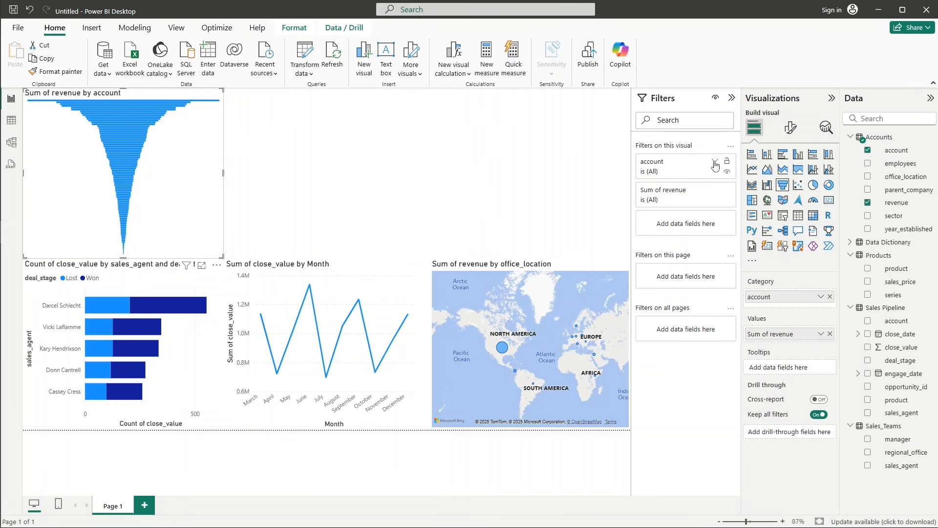
Filter the funnel chart to the top 5 accounts by Sum of revenue and place it directly above the map.
click(715, 163)
click(724, 200)
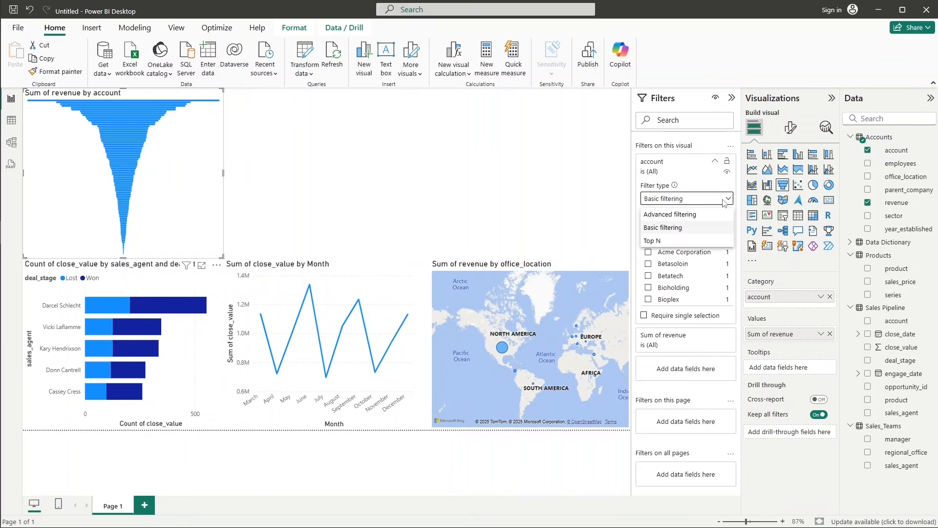
click(673, 239)
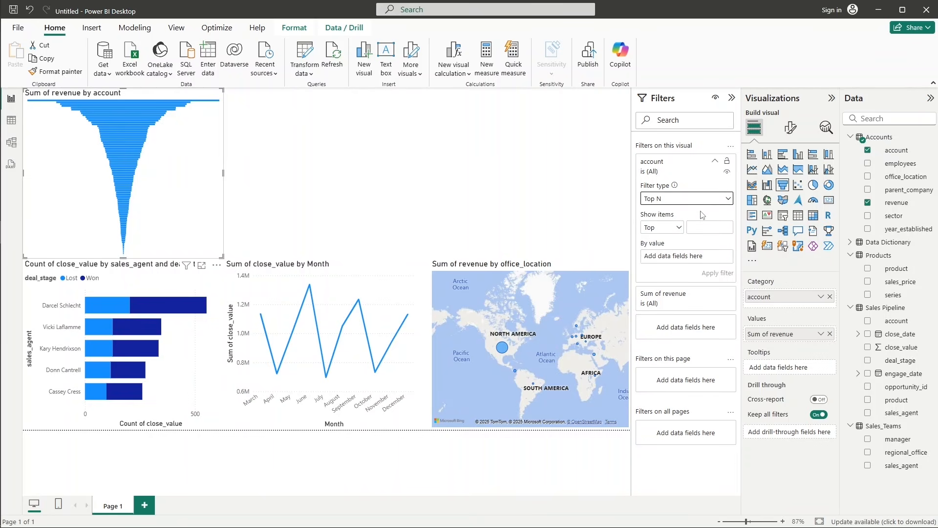
click(703, 227)
drag(898, 203, 703, 256)
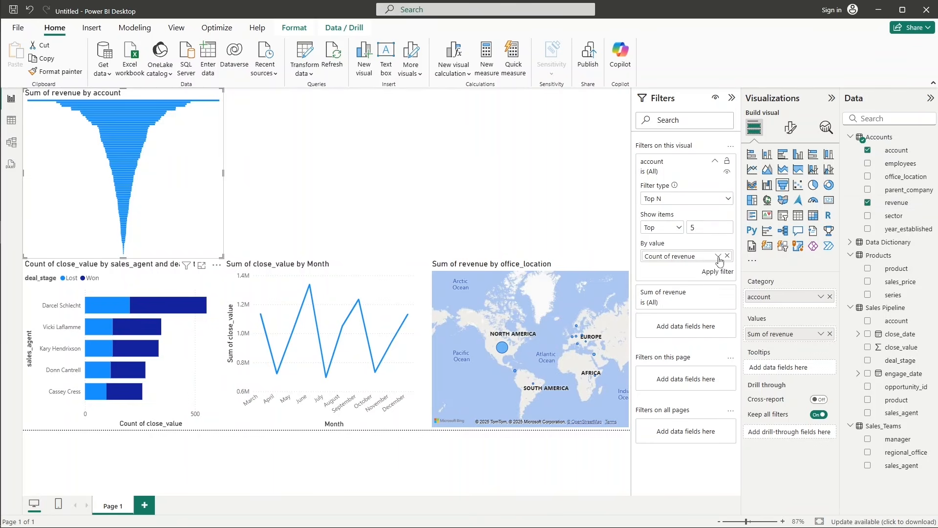
click(719, 256)
click(743, 265)
click(717, 271)
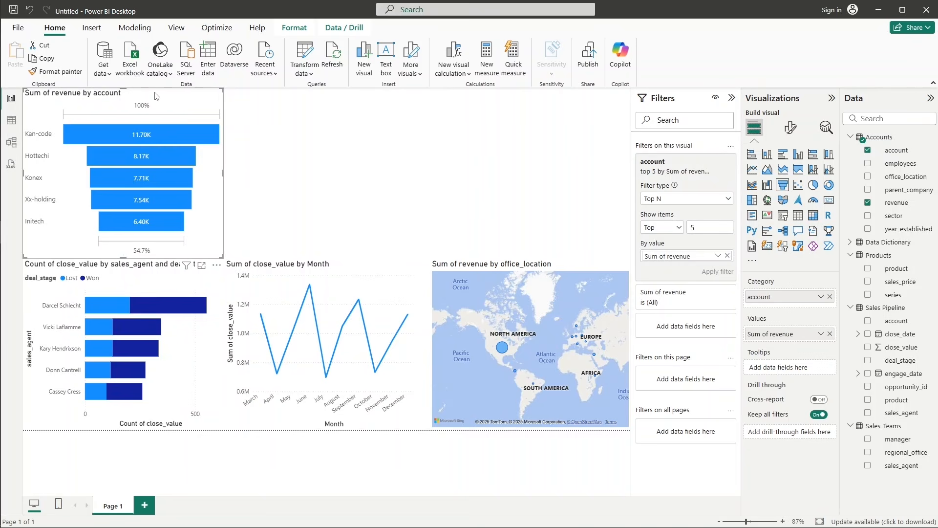
drag(156, 95, 572, 97)
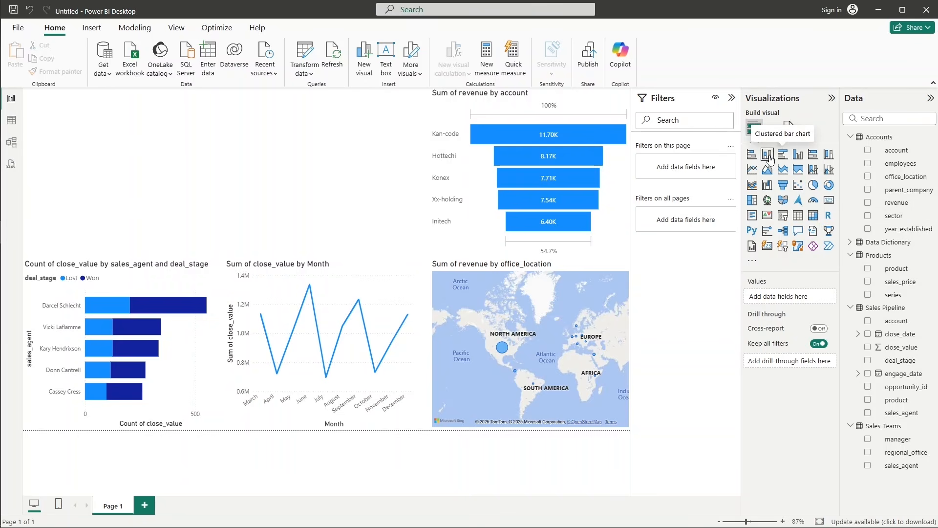
Add a stacked column chart left of the funnel, with Sales Pipeline's product on the X-axis and Count of opportunity_id on the Y-axis.
click(754, 125)
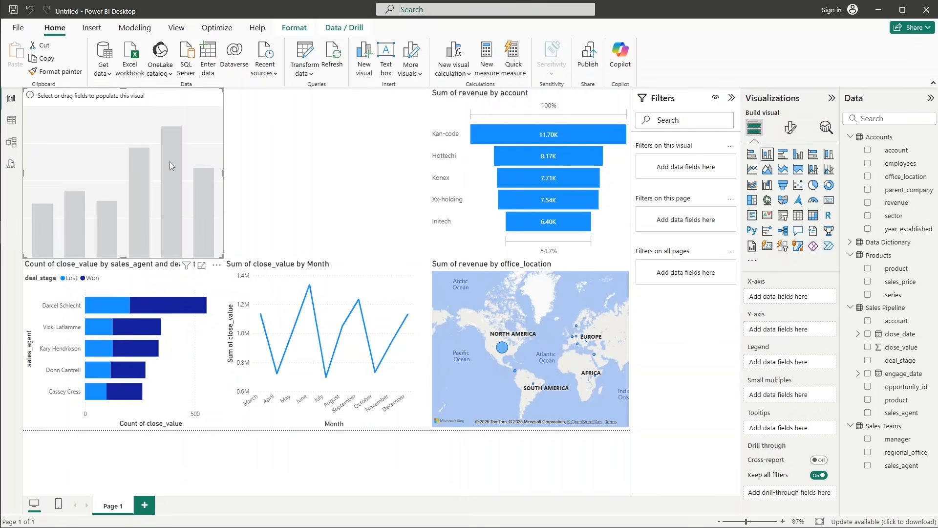
drag(118, 131, 318, 120)
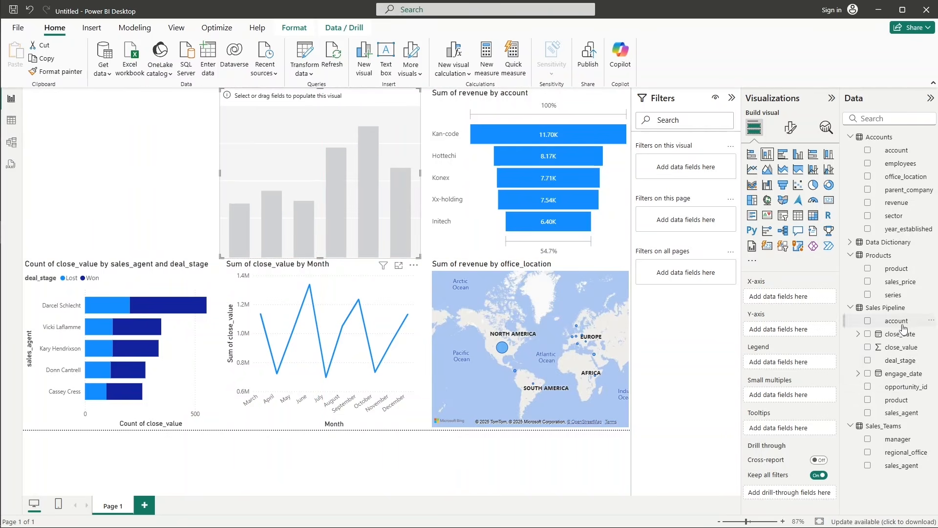
drag(910, 402, 807, 299)
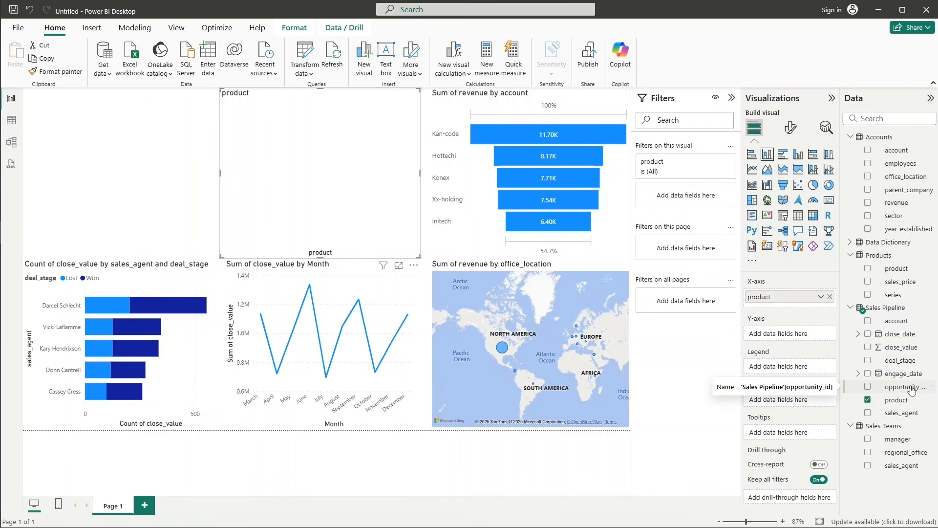
drag(912, 389, 810, 337)
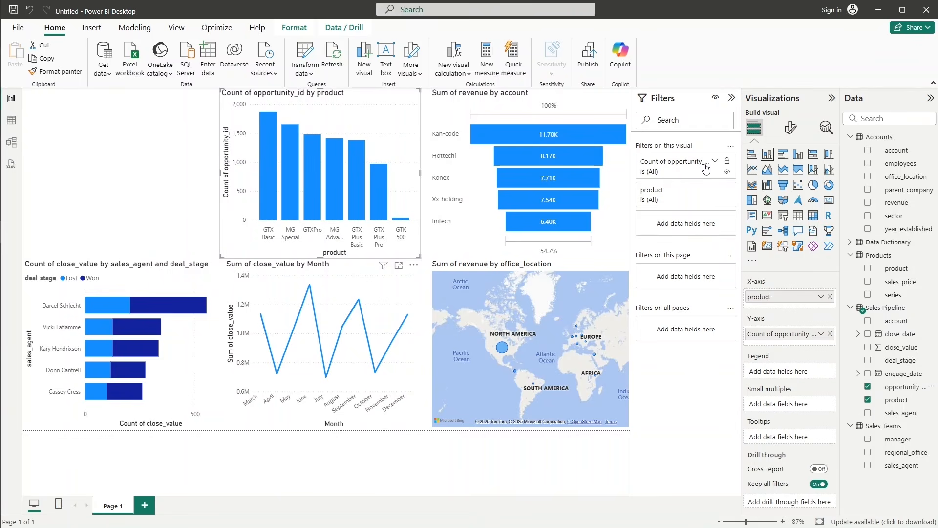
Filter the column chart by Sales Pipeline's deal_stage, keeping only Won.
click(715, 191)
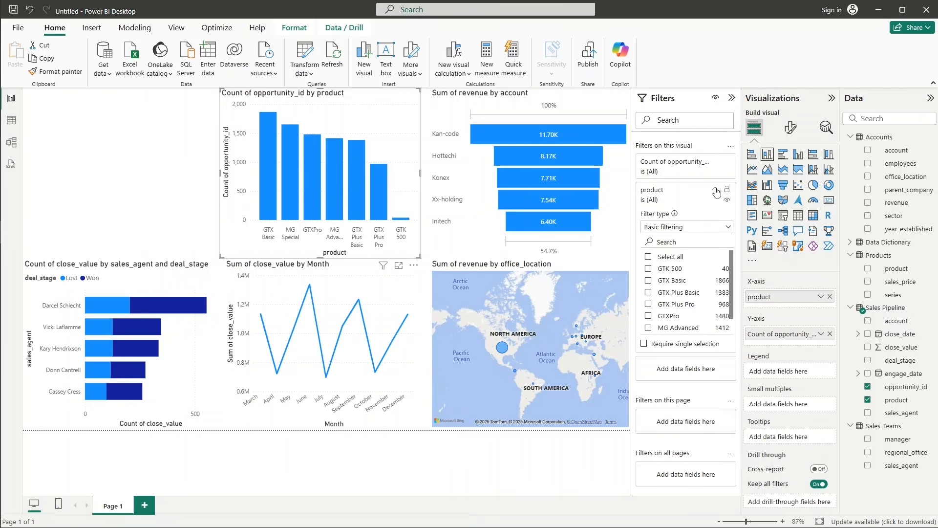
click(715, 191)
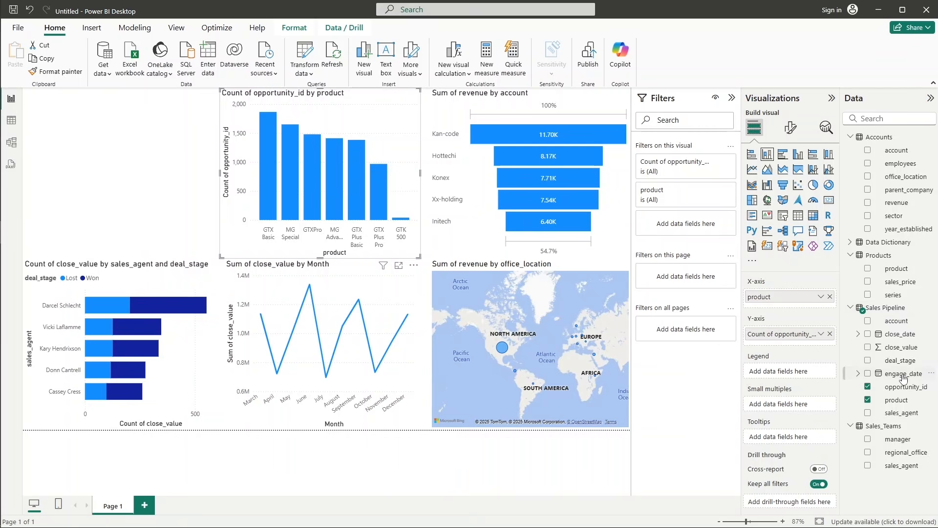
drag(902, 361, 714, 227)
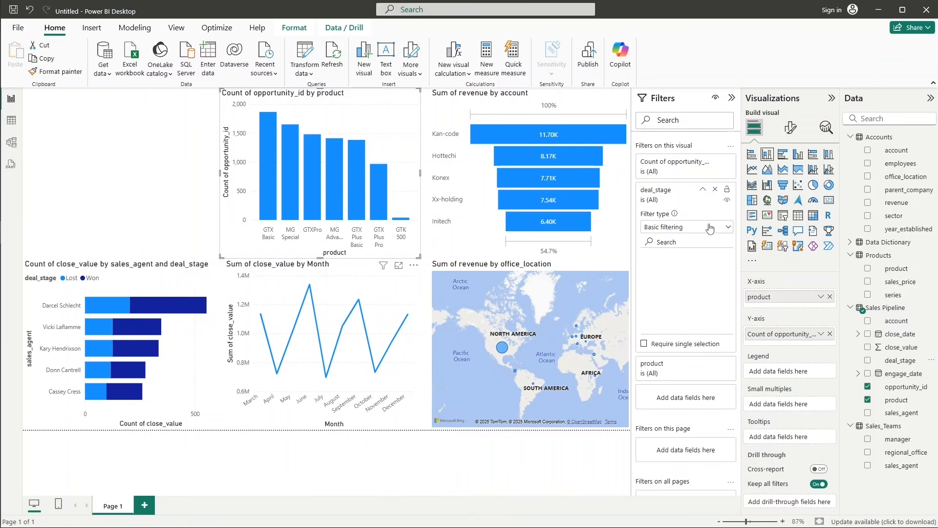
click(666, 305)
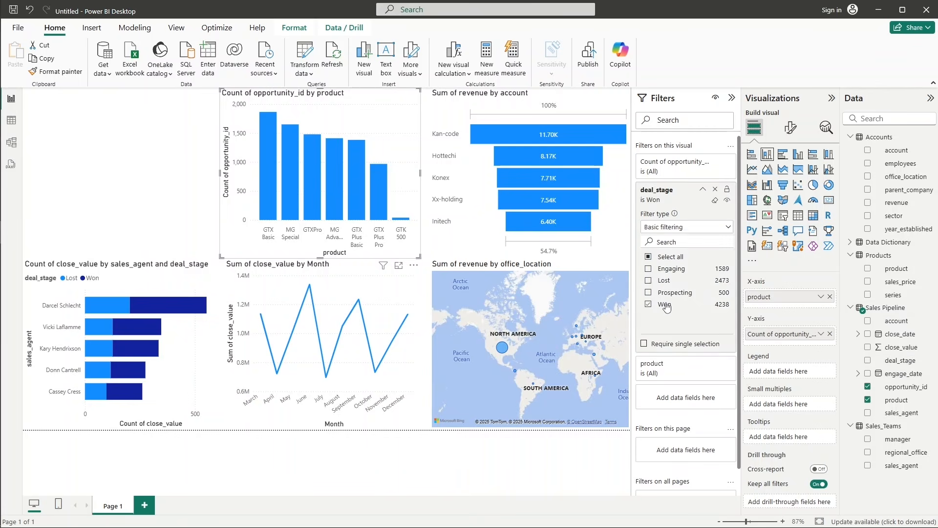
click(728, 227)
click(727, 227)
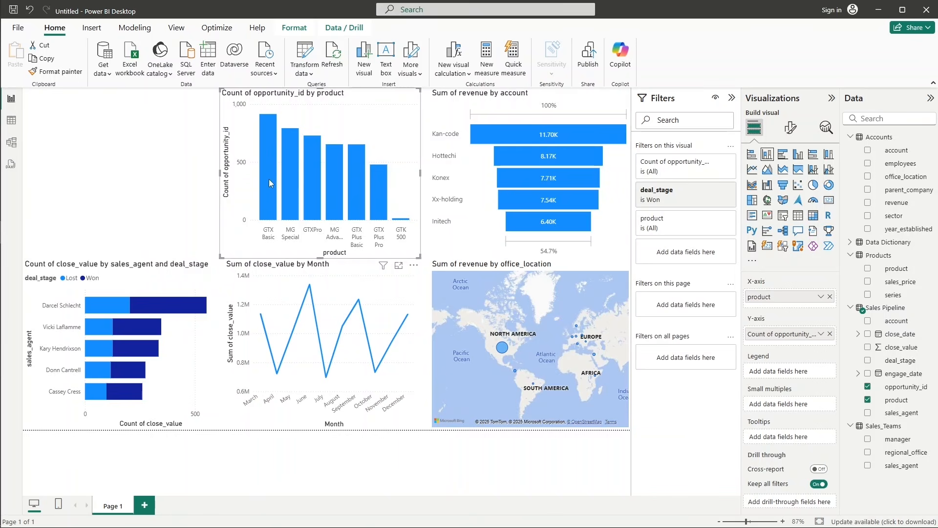
mouse_move(269, 179)
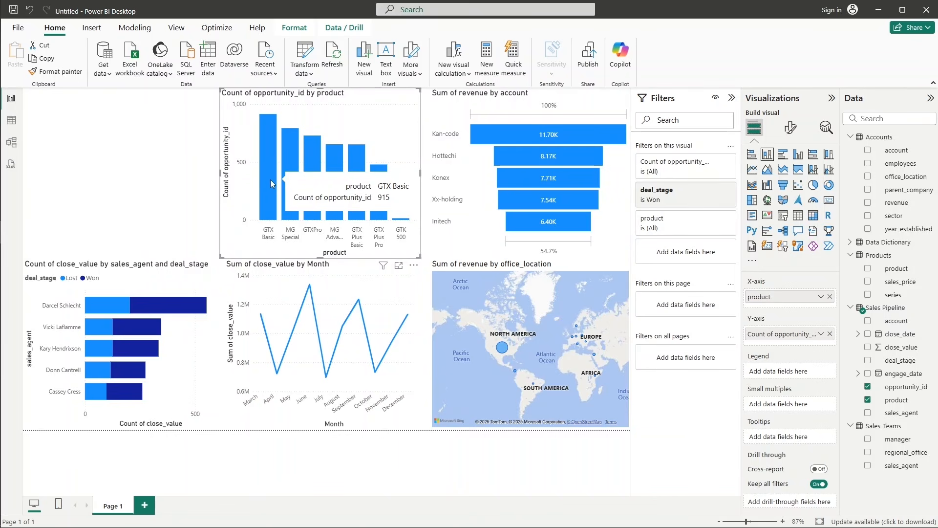
Add a donut chart left of the column chart with Accounts' sector as Legend and Count of revenue as Values.
click(182, 212)
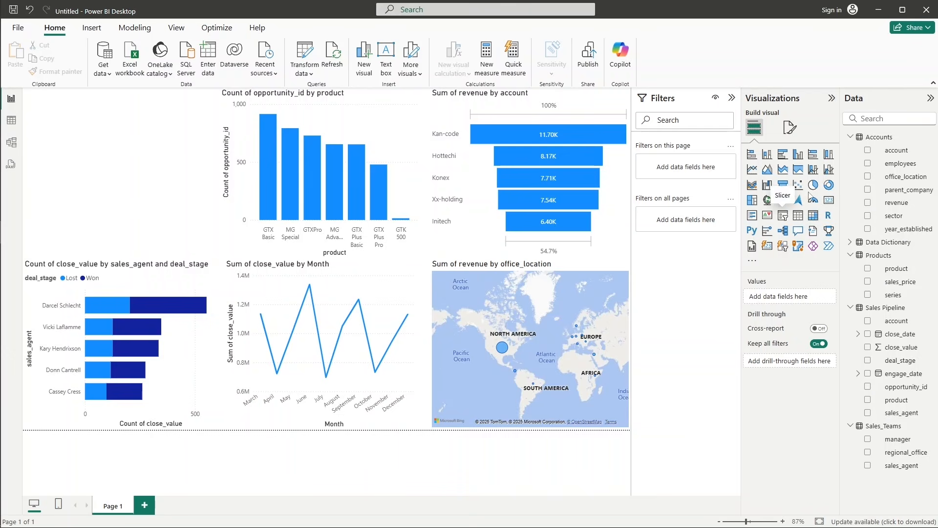
click(829, 185)
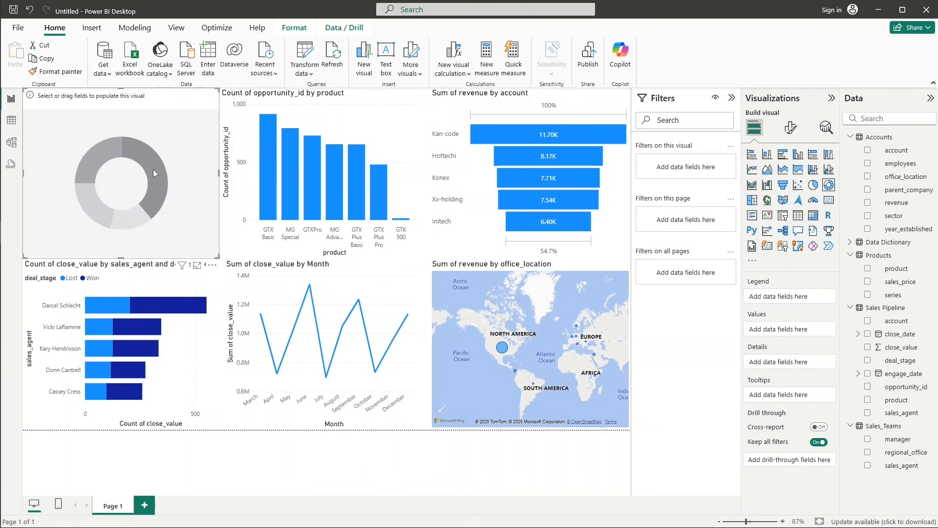
drag(902, 209, 787, 331)
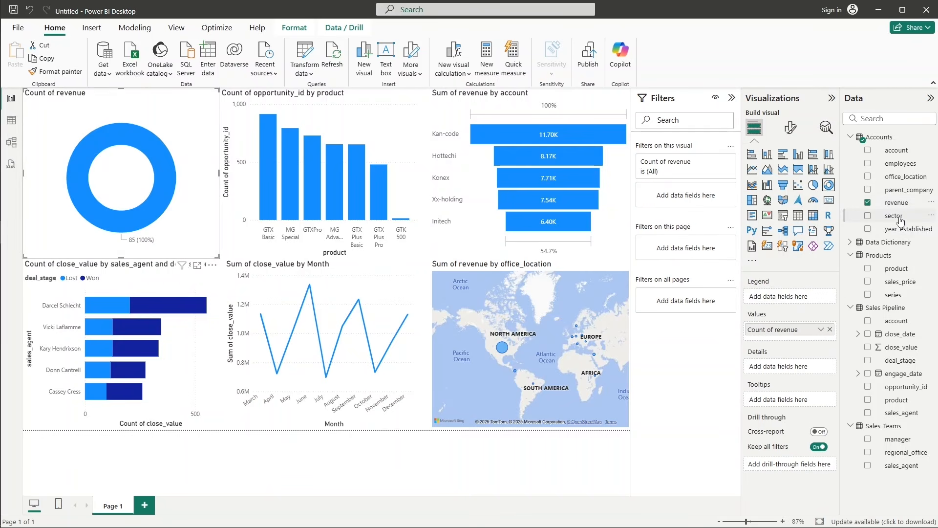
drag(895, 216, 801, 298)
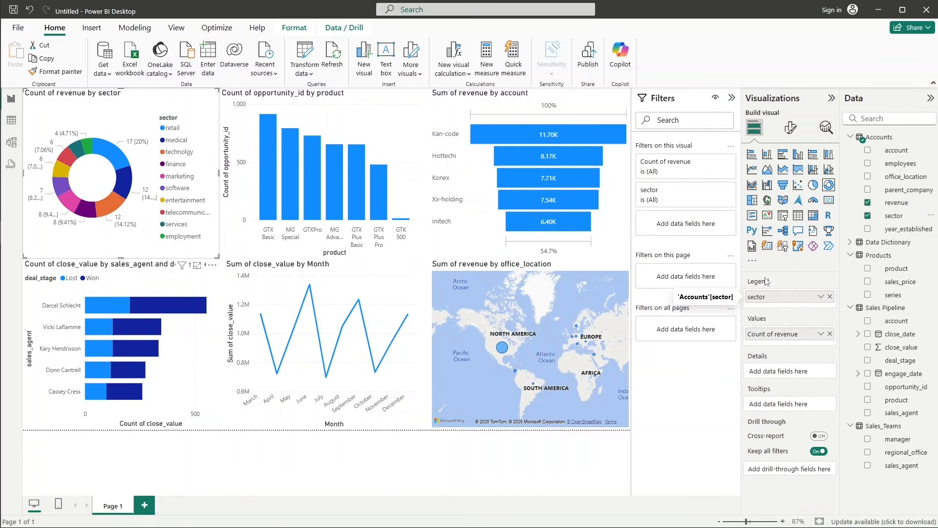
Filter the donut chart to the top 5 sectors by Sum of revenue.
click(716, 190)
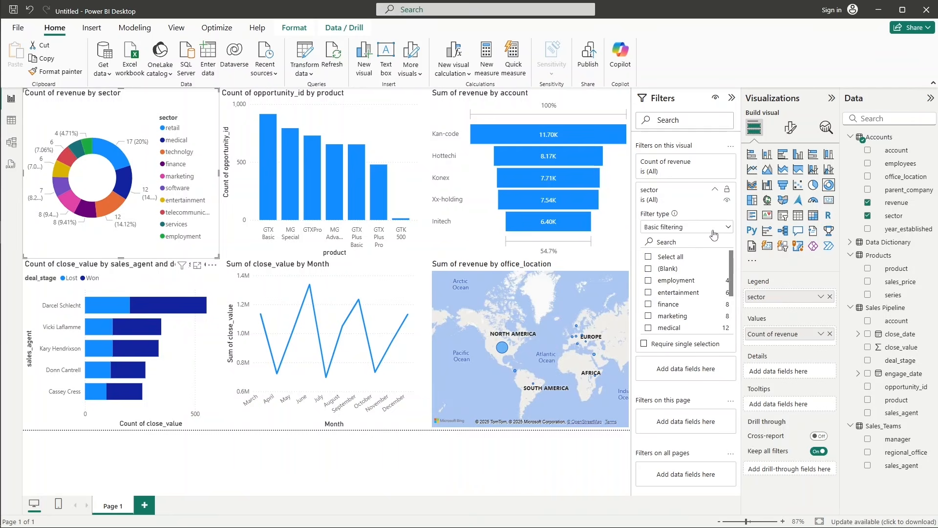
click(714, 235)
click(664, 270)
click(709, 255)
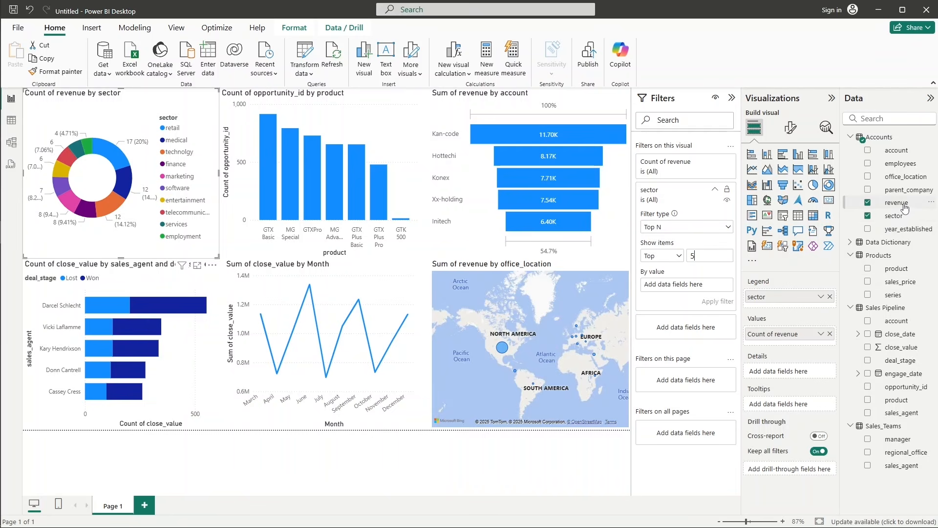
drag(898, 204, 707, 289)
click(718, 284)
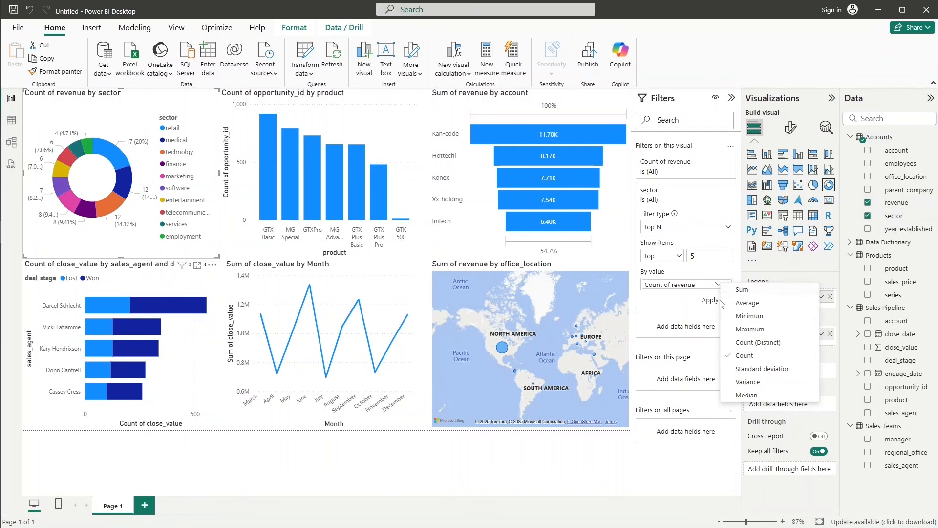
click(733, 300)
click(717, 301)
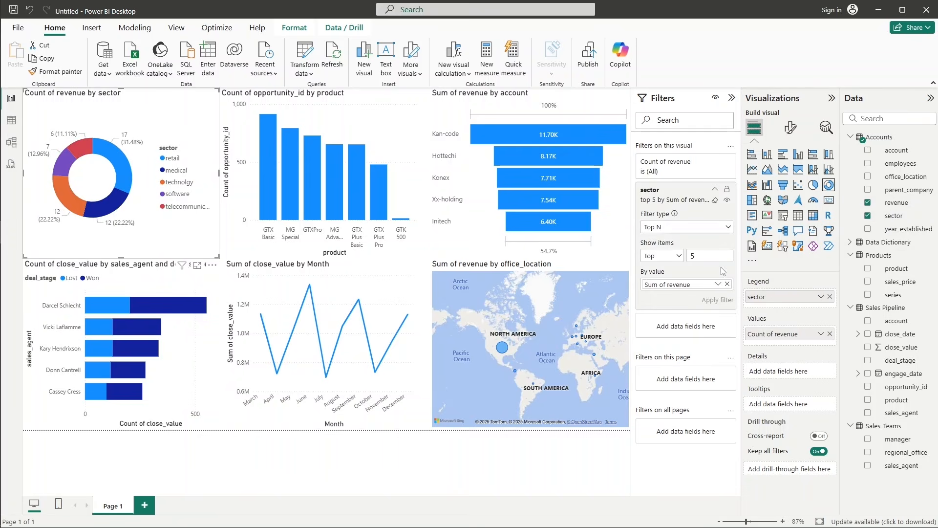
Move the map to the page's upper-left area and fit the donut chart, narrowed and shortened, into the page's lower-right corner.
click(718, 189)
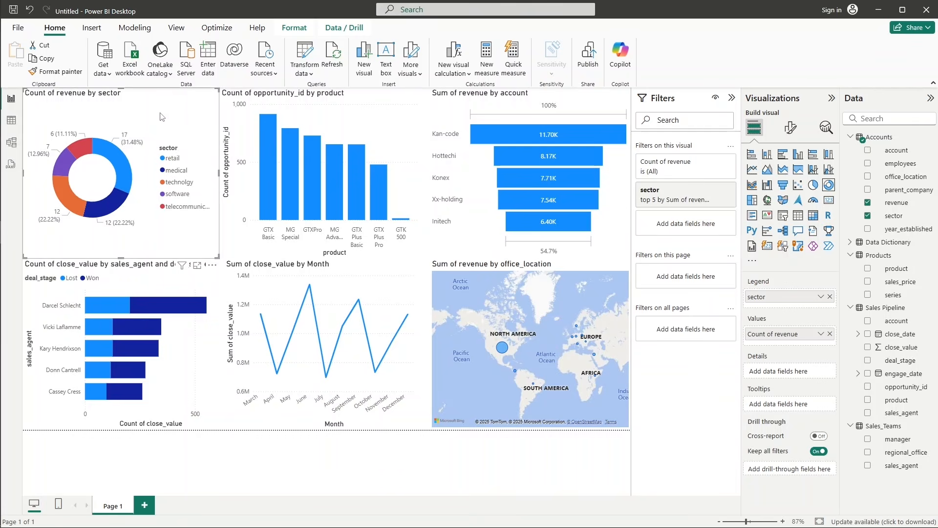
drag(159, 115, 314, 207)
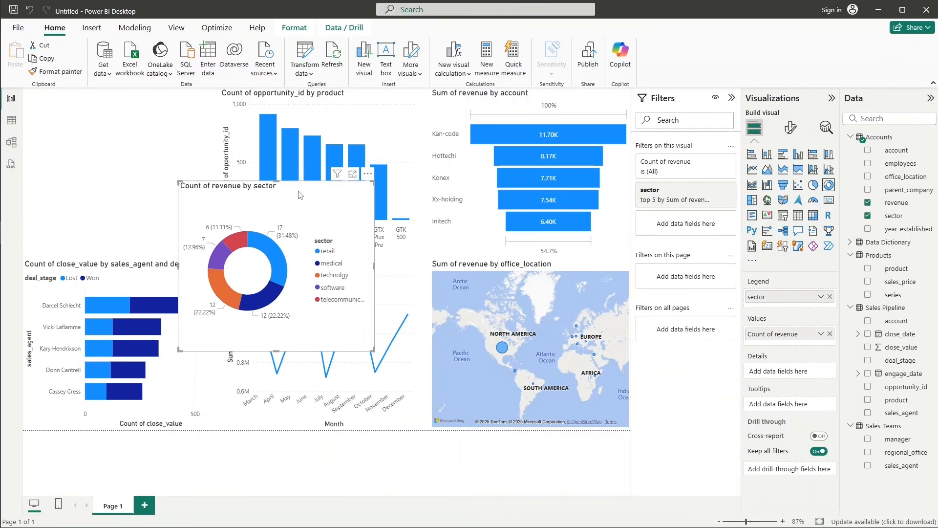
click(505, 282)
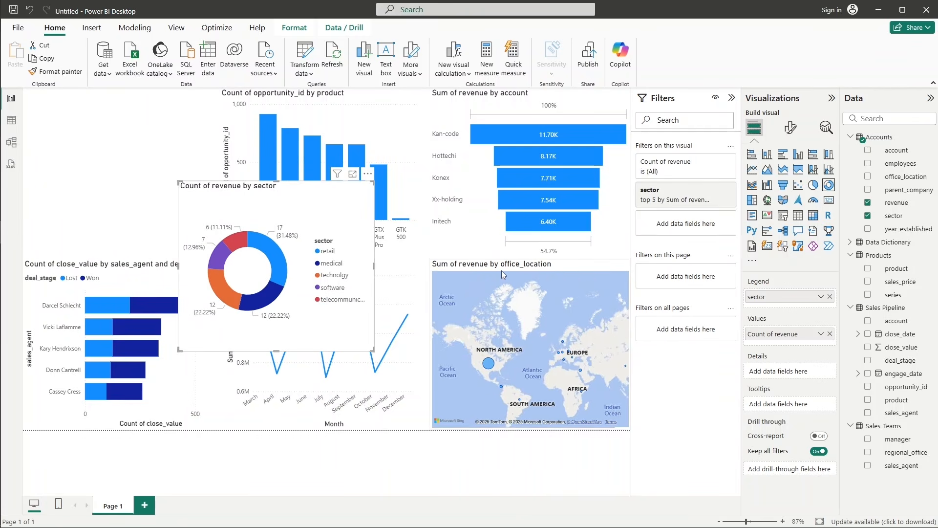
drag(452, 260, 67, 111)
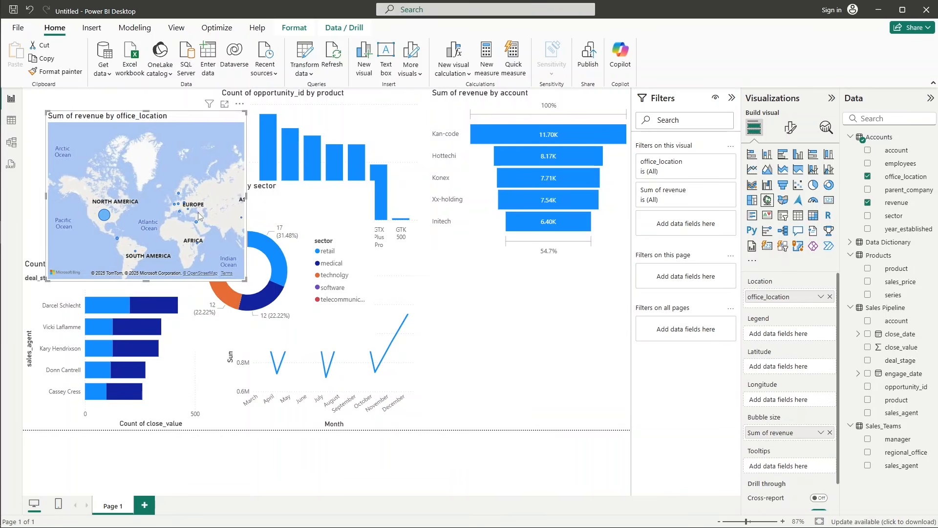
click(289, 200)
drag(297, 187, 571, 275)
drag(434, 343, 468, 345)
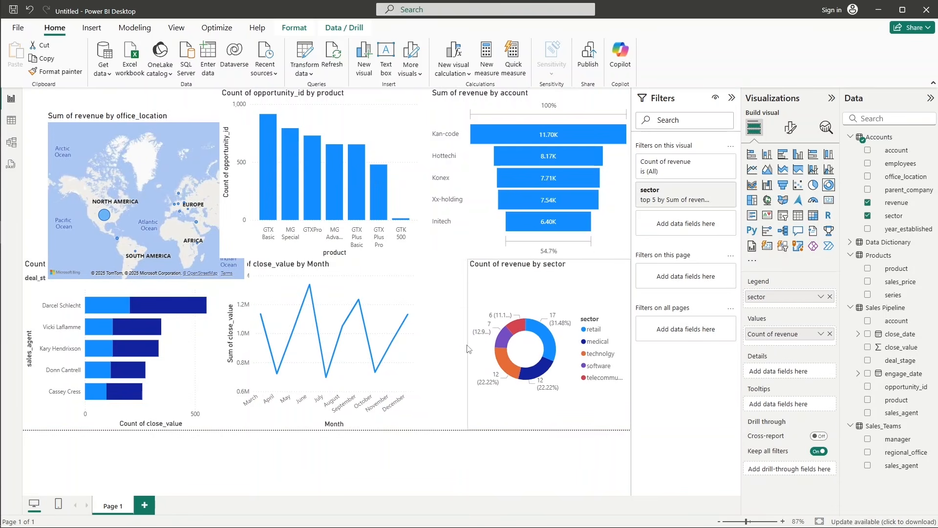
drag(553, 275, 562, 295)
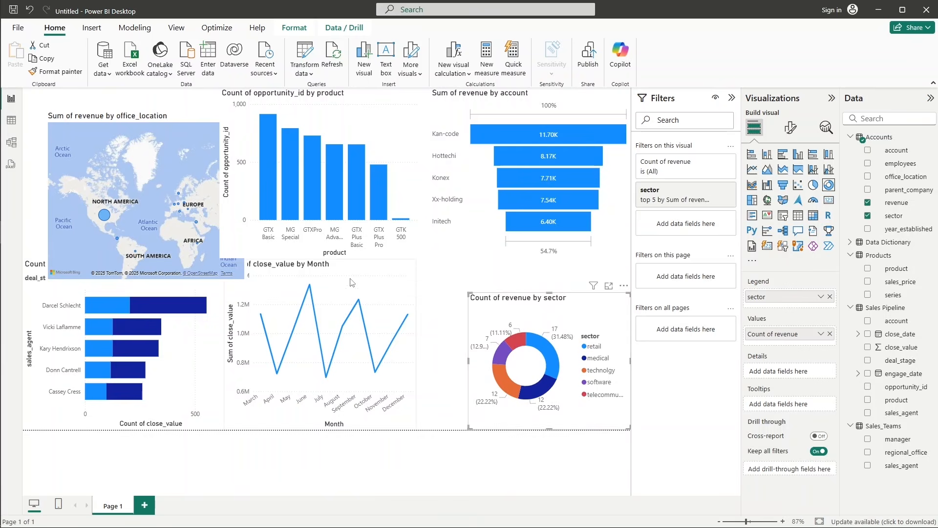
Place the column chart in the middle of the bottom row and move the line chart and map up to the top row.
drag(364, 272, 212, 153)
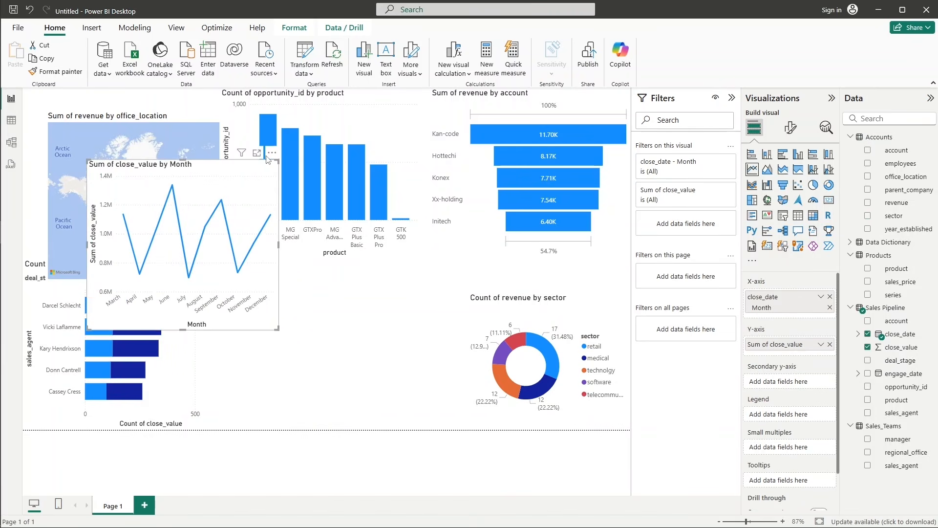
click(365, 111)
drag(365, 110, 392, 284)
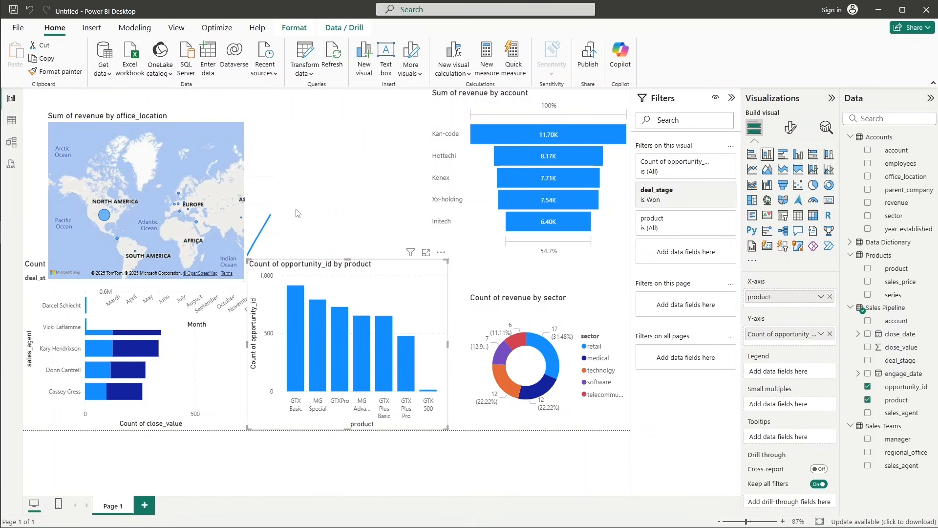
drag(179, 118, 375, 106)
drag(186, 166, 184, 101)
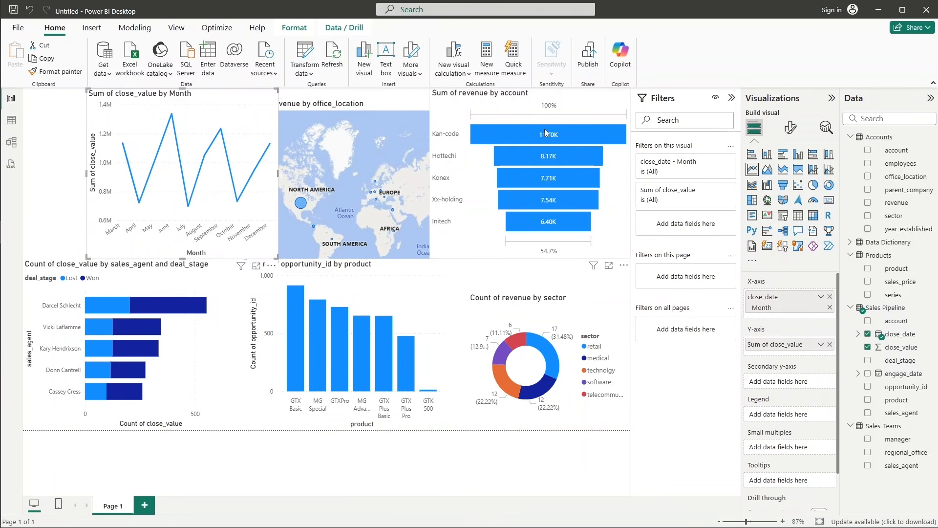
Move the funnel over to the page's left side and place the map directly above the donut chart, narrowed to the donut's width.
click(589, 102)
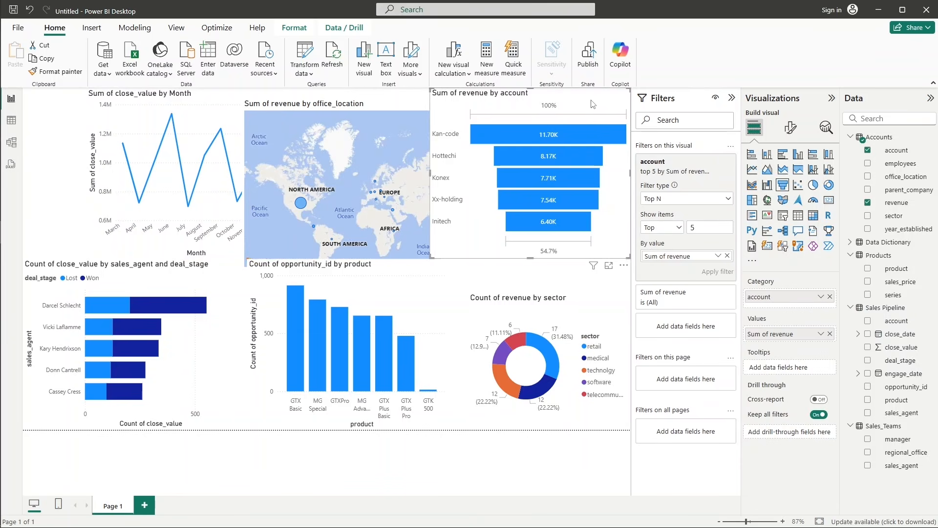
drag(594, 104, 271, 173)
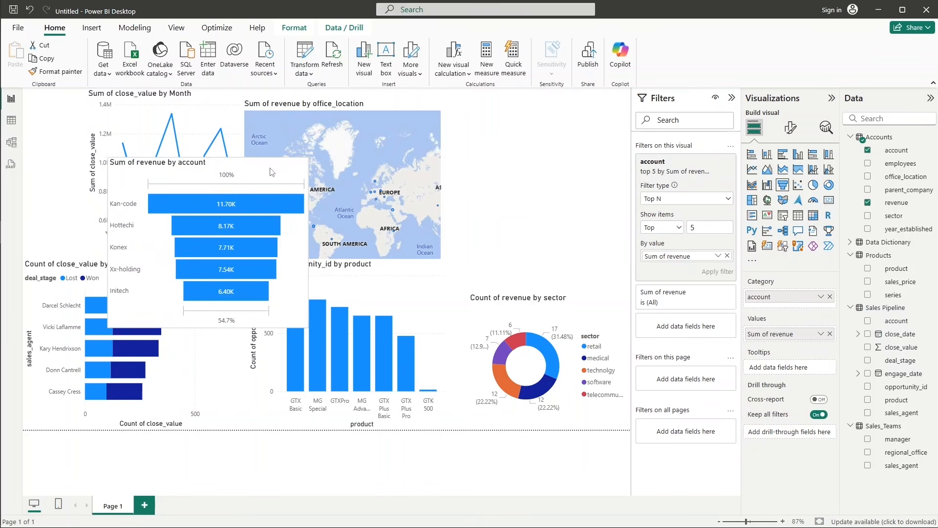
drag(367, 104, 573, 165)
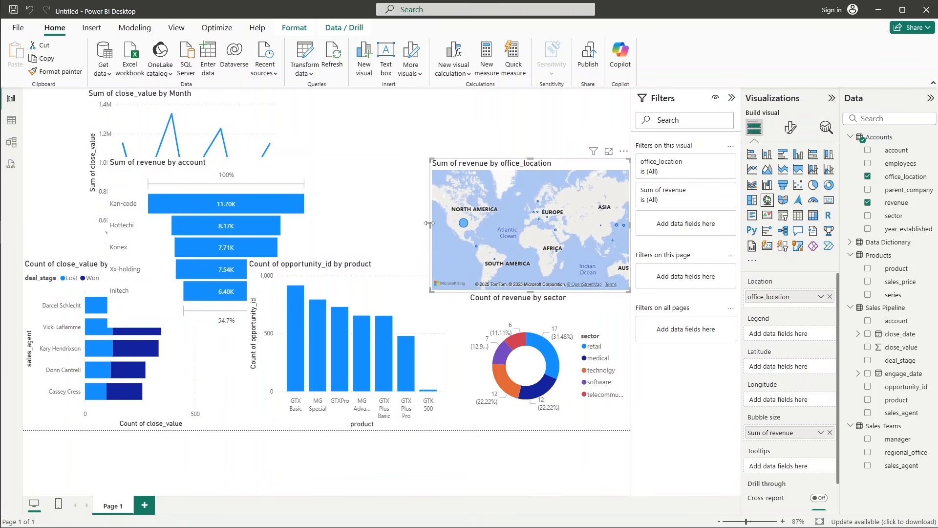
click(394, 191)
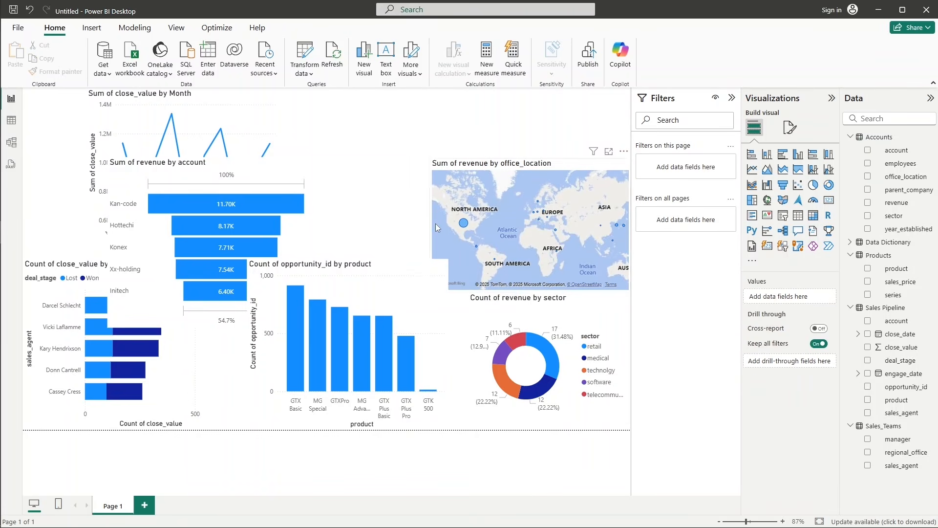
click(434, 222)
drag(428, 224, 450, 226)
click(435, 226)
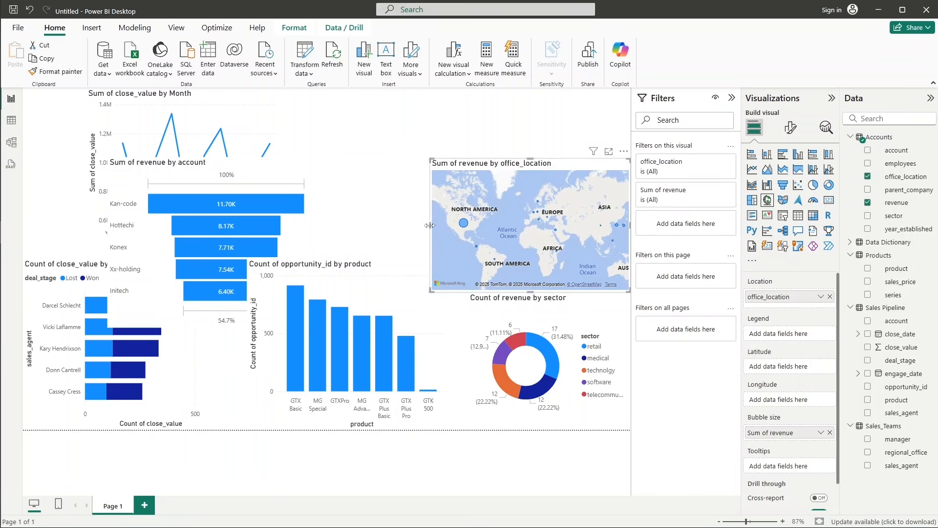
drag(430, 225, 471, 224)
click(518, 321)
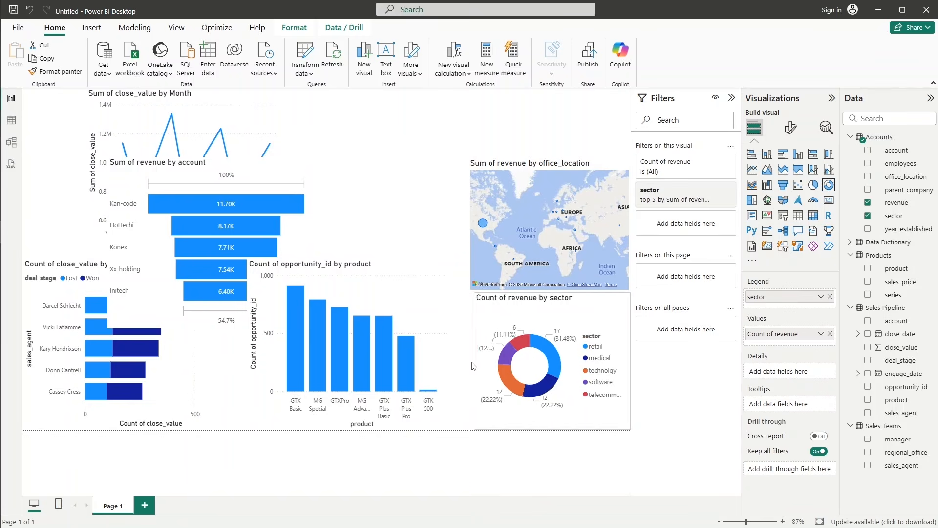
click(399, 260)
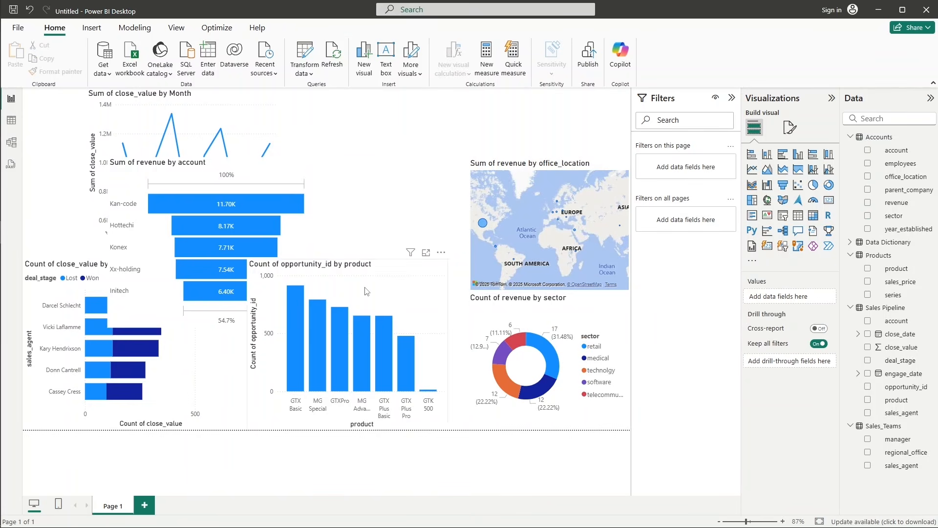
Align the funnel above the stacked bar chart at the page's left edge and lower the bar chart's upper edge.
click(334, 264)
mouse_move(347, 259)
mouse_down()
mouse_move(349, 278)
mouse_move(354, 264)
mouse_up()
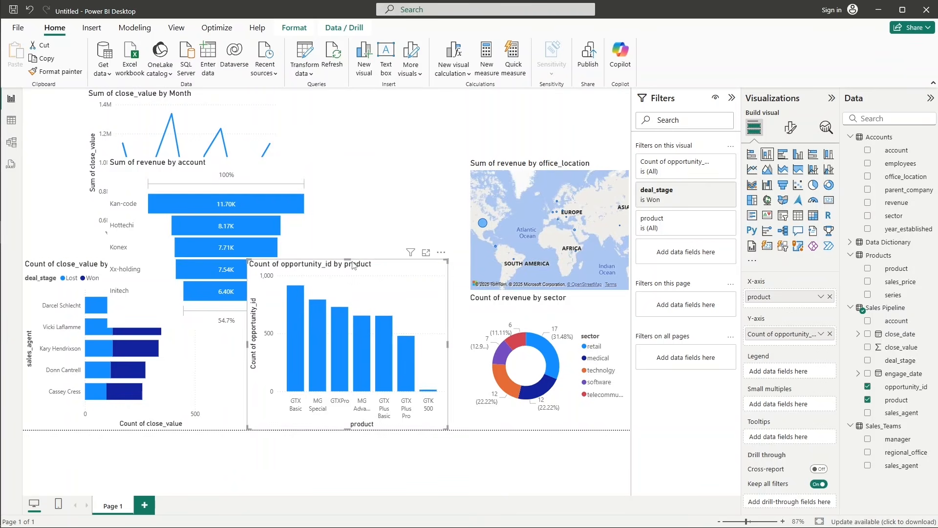
click(196, 350)
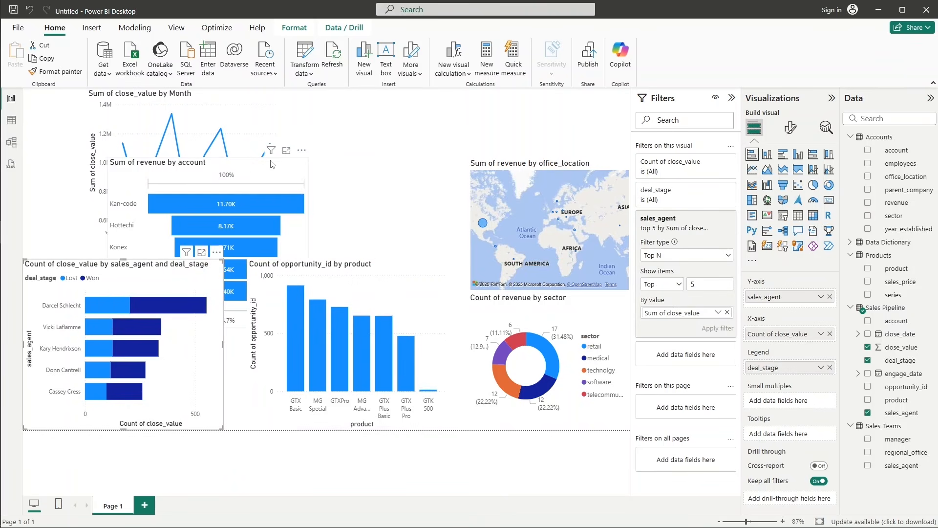
drag(272, 164, 156, 128)
click(128, 282)
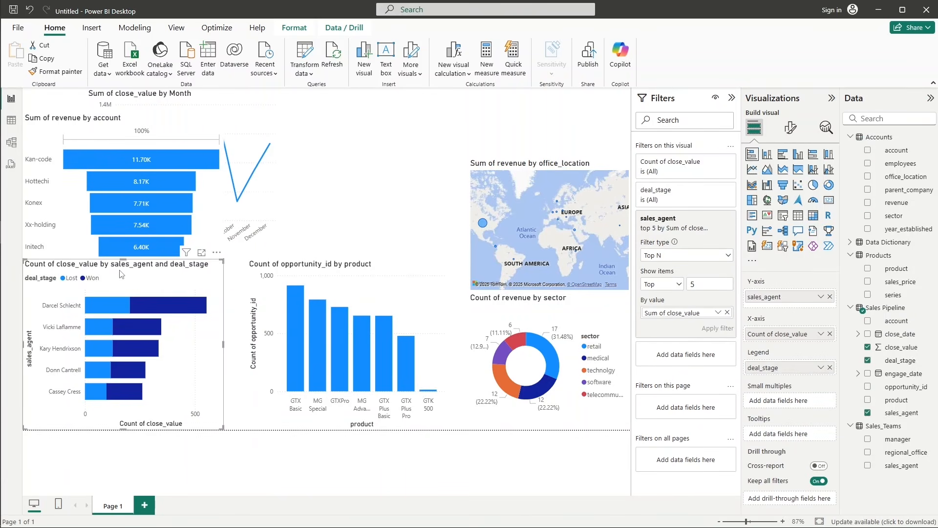
drag(120, 264, 122, 283)
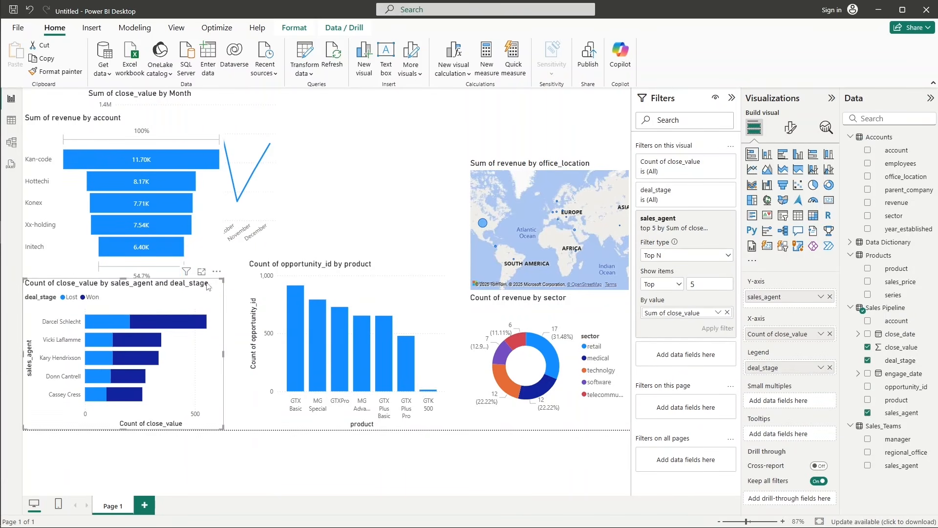
Shorten the column chart and the bar chart from above so that their upper edges line up.
click(323, 267)
drag(349, 260, 350, 288)
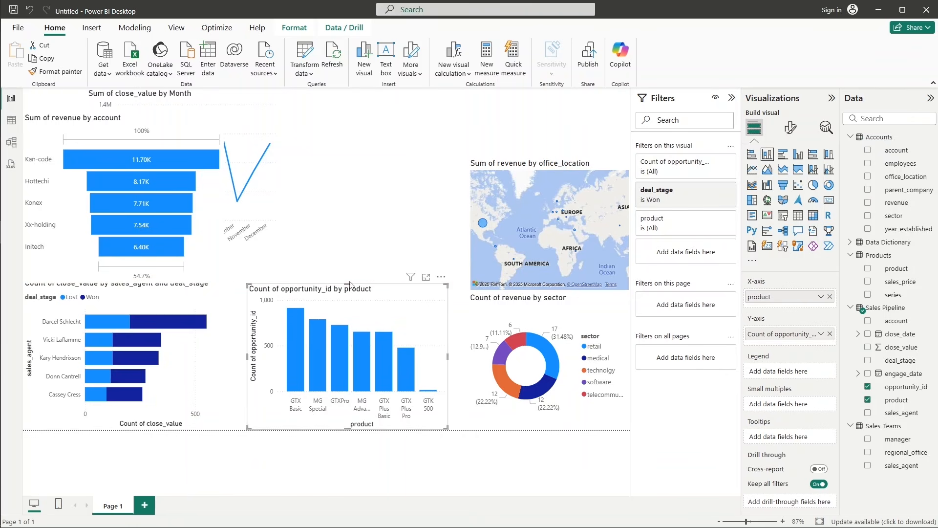
click(154, 293)
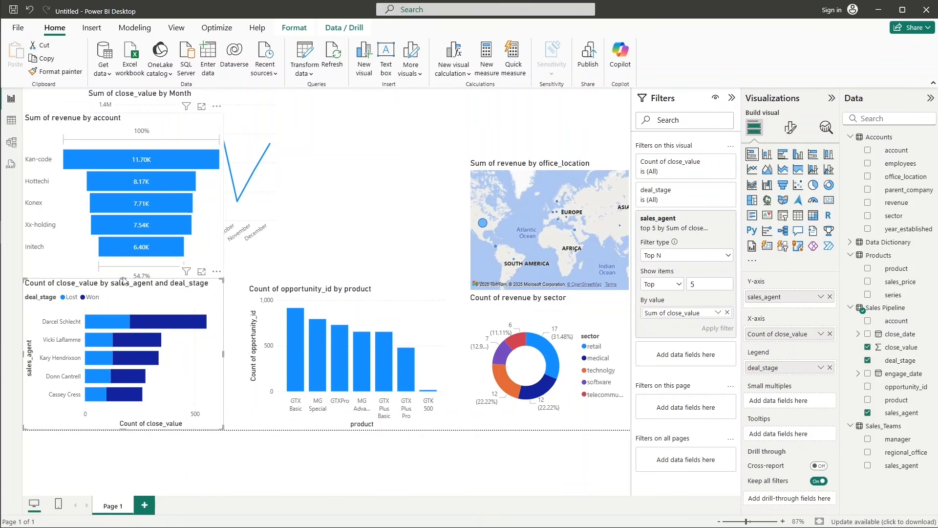
drag(124, 282, 126, 289)
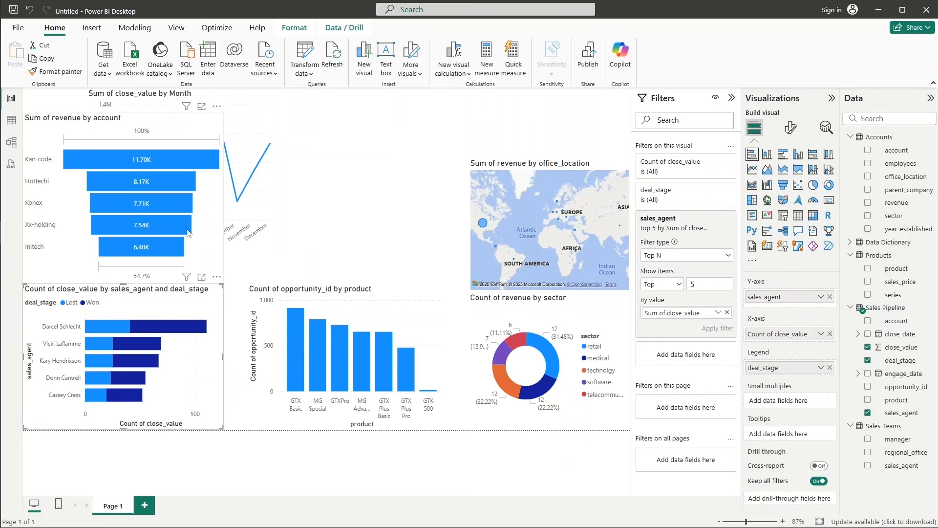
Shorten the funnel to the map's top edge and fit the line chart between funnel and map at the same height.
click(138, 147)
drag(145, 148, 126, 159)
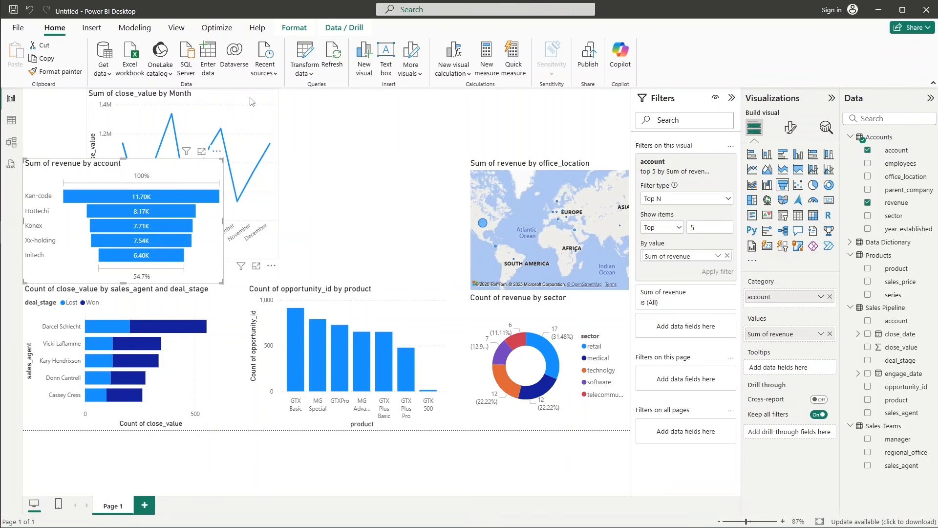
drag(250, 102, 382, 127)
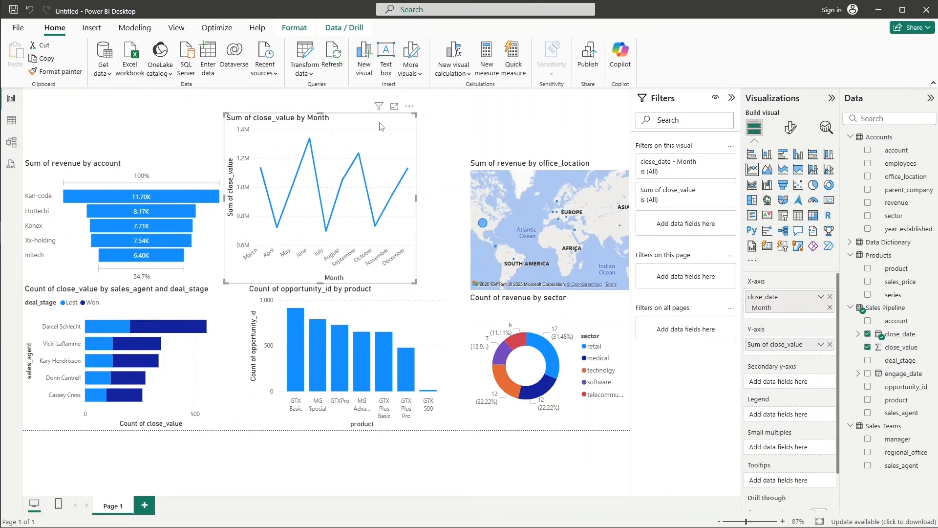
drag(415, 196, 467, 196)
drag(345, 116, 345, 159)
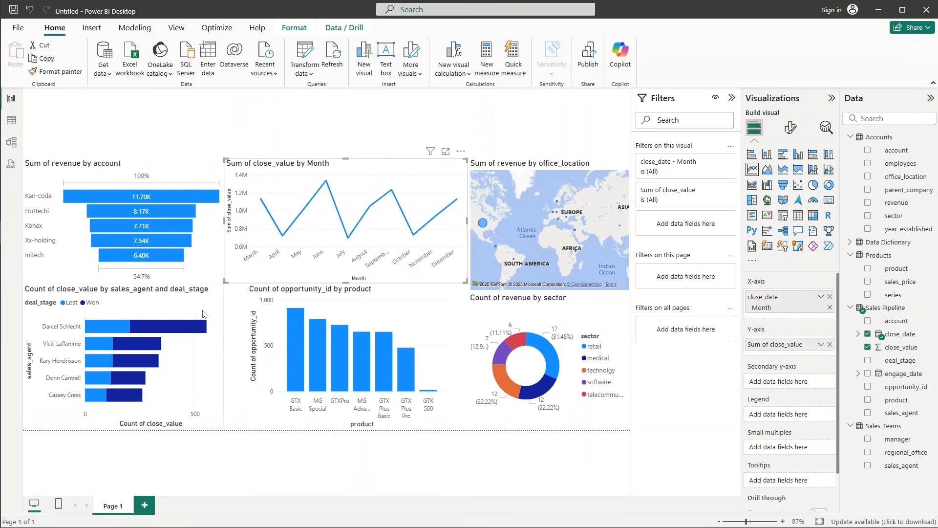
Widen the bar chart and the column chart toward each other to close the gap between them.
click(219, 342)
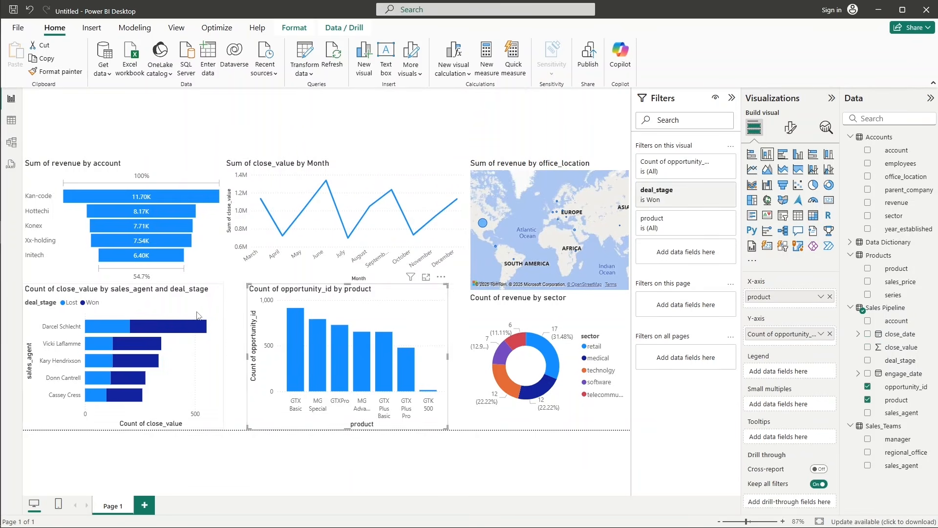
mouse_move(225, 355)
mouse_down()
mouse_move(242, 356)
mouse_move(233, 356)
mouse_up()
click(237, 334)
click(248, 350)
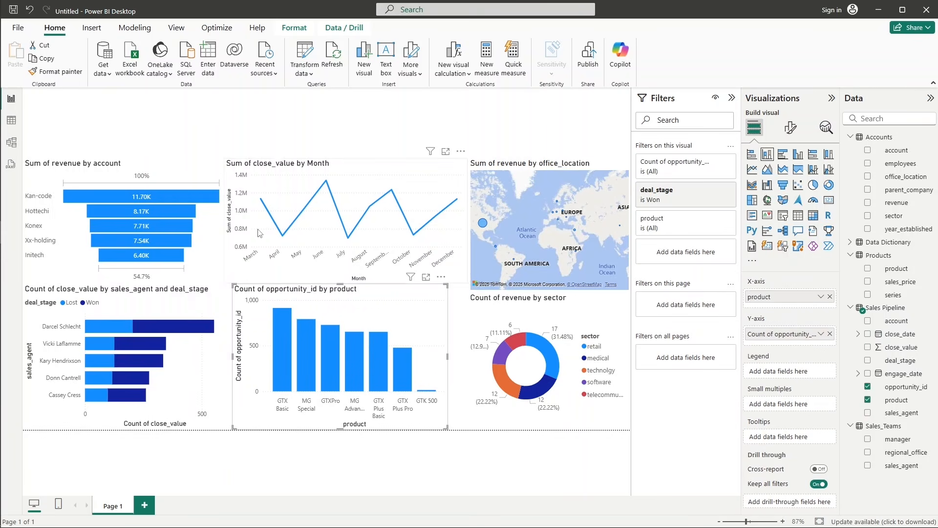
Add a card showing Count of Sales Pipeline's close_value and move it over the line chart near the top of the page.
click(309, 108)
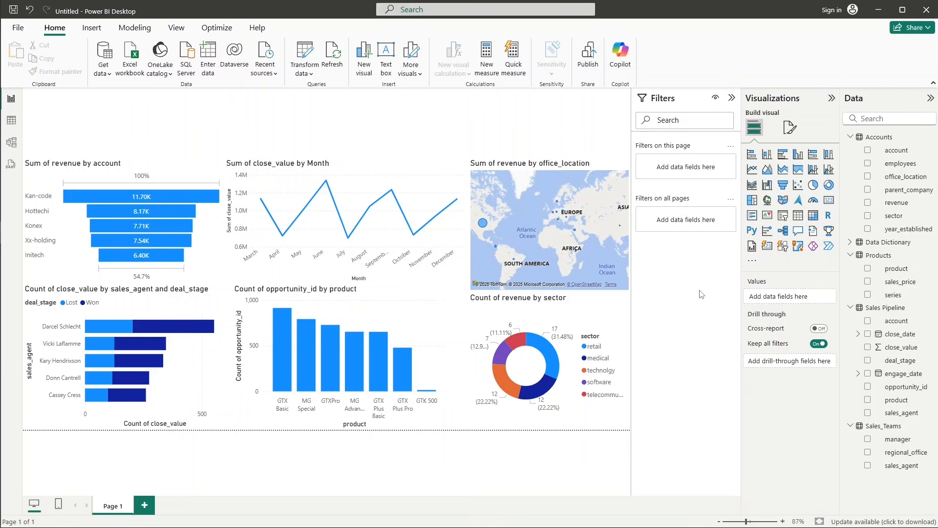
click(830, 201)
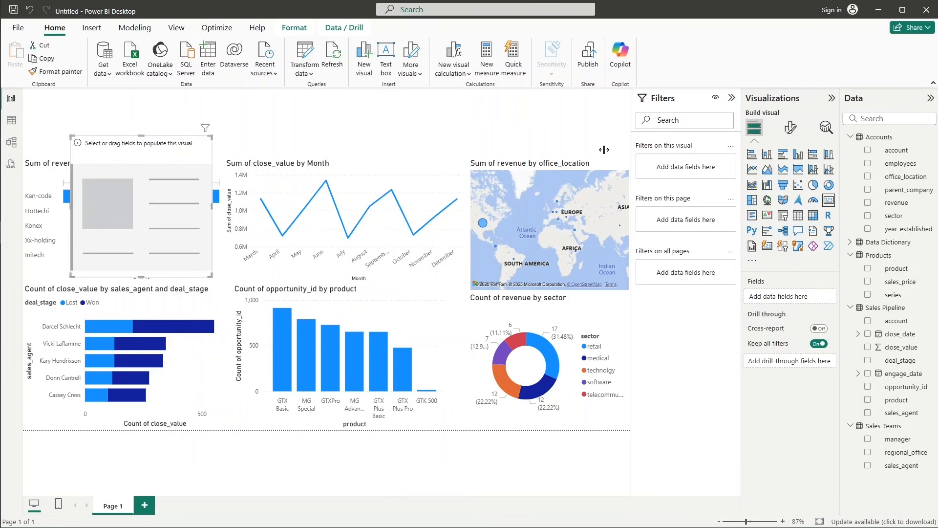
drag(150, 160, 408, 123)
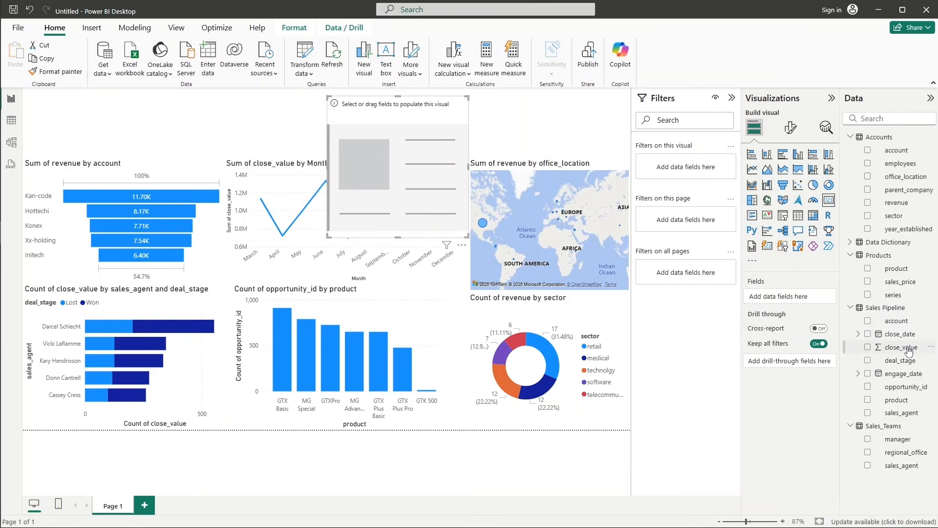
drag(908, 350, 777, 297)
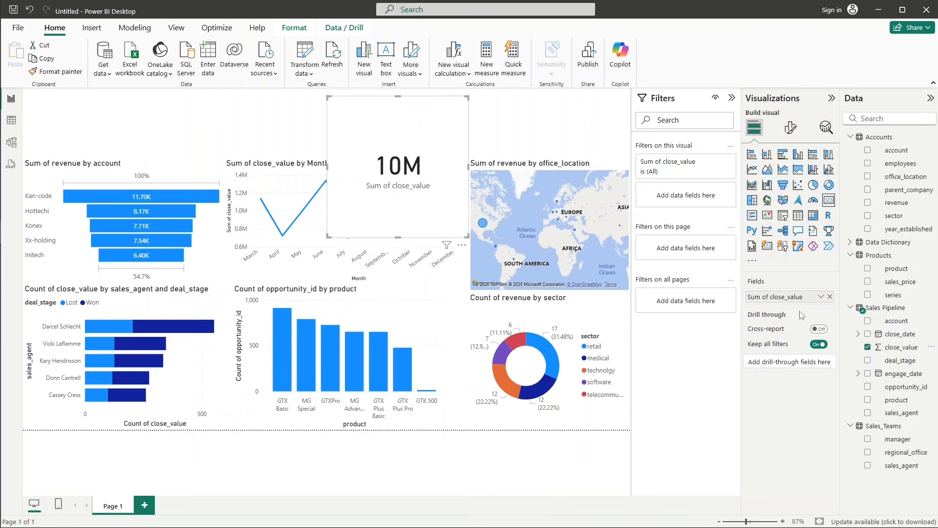
click(821, 297)
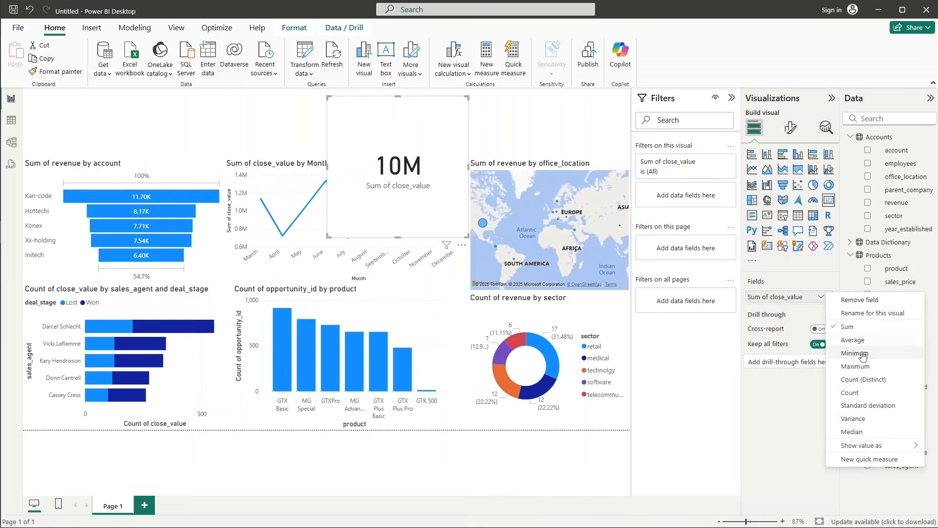
click(855, 393)
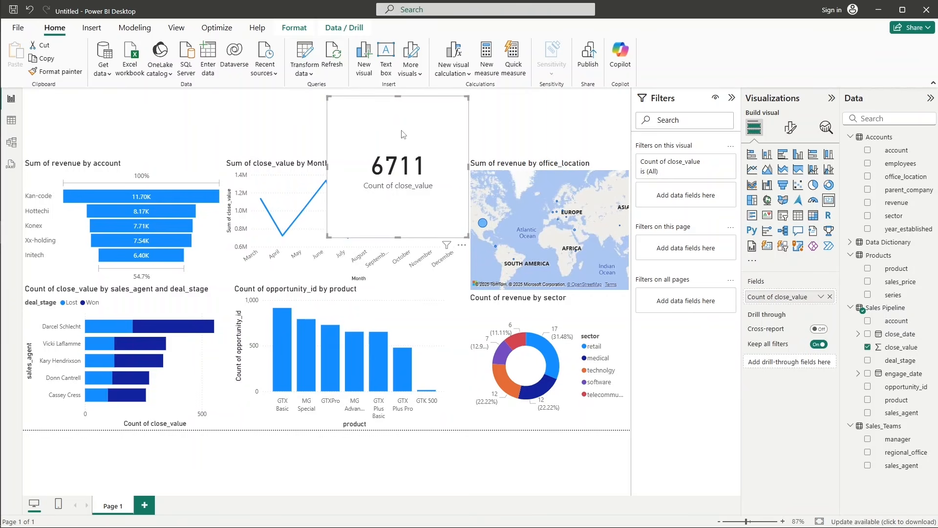
drag(429, 121, 335, 113)
click(630, 198)
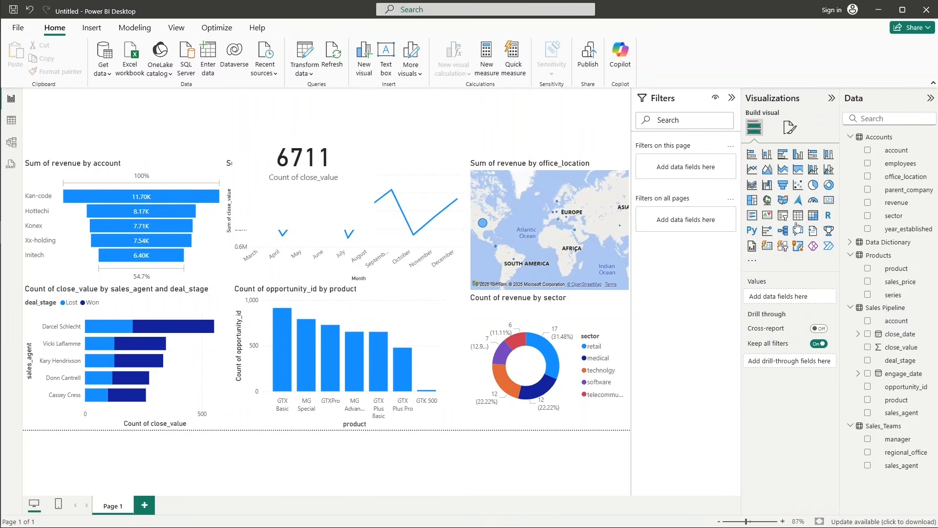
Add a second card showing Count of Sales Pipeline's close_value and place it between the line chart and the map.
click(829, 200)
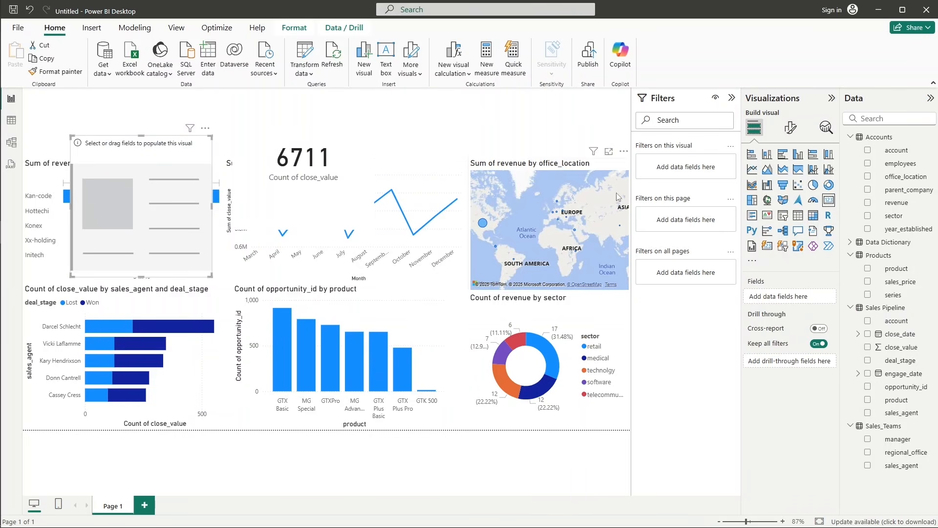
drag(132, 147, 424, 200)
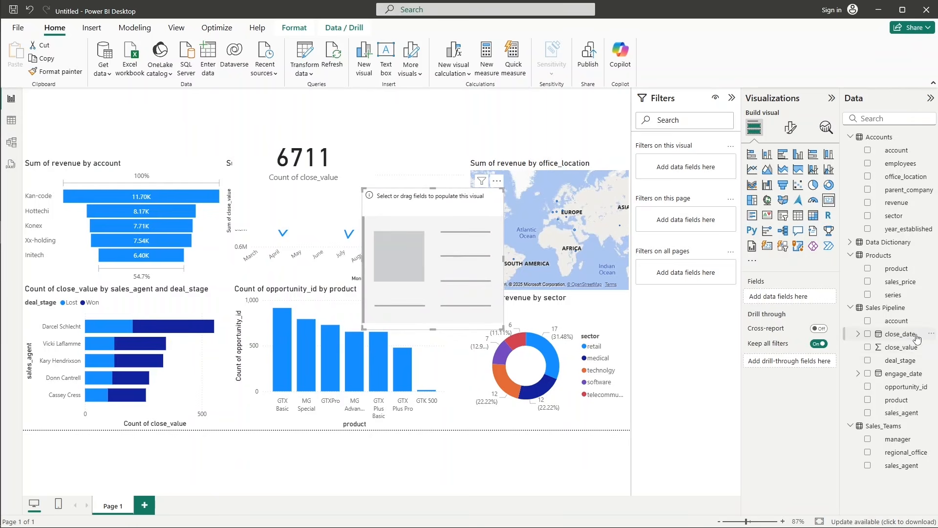
drag(912, 349, 807, 303)
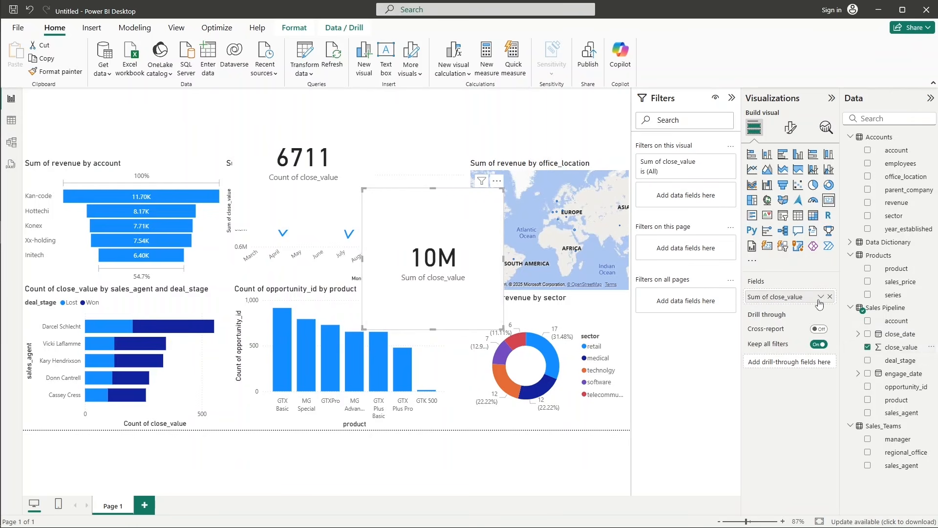
click(821, 298)
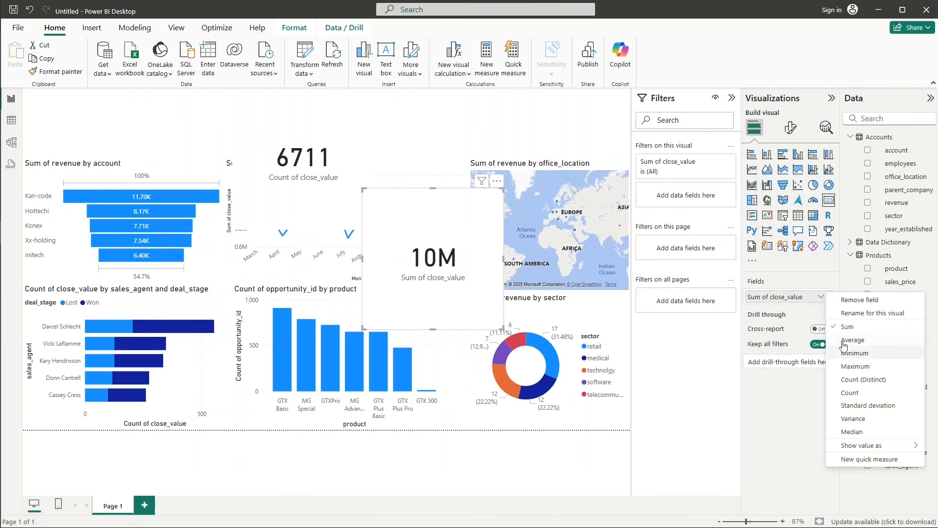
click(850, 392)
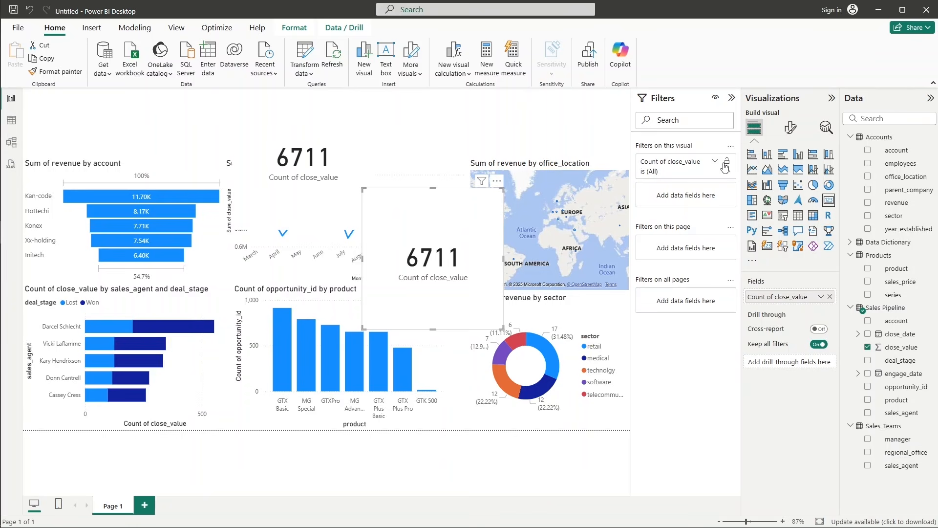
Filter the new card by Sales Pipeline's deal_stage, keeping only Won.
click(716, 163)
click(717, 163)
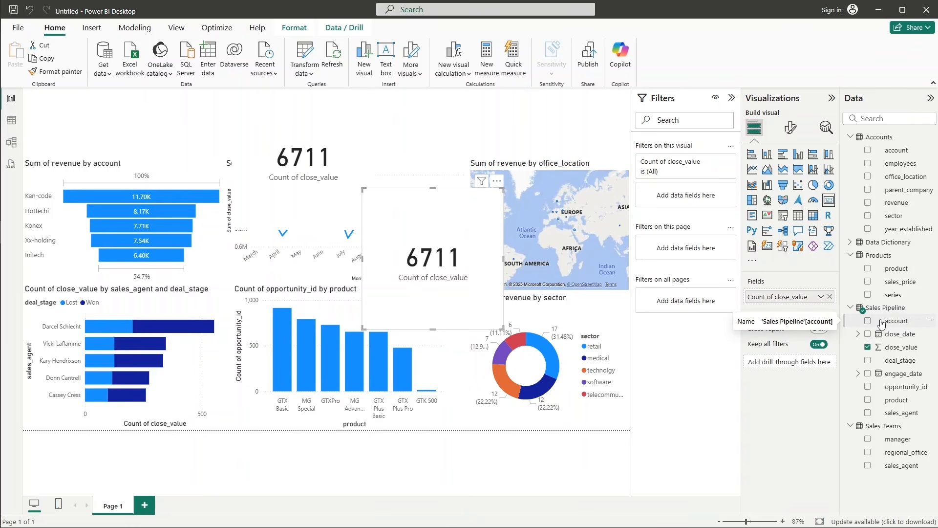
drag(903, 361, 717, 207)
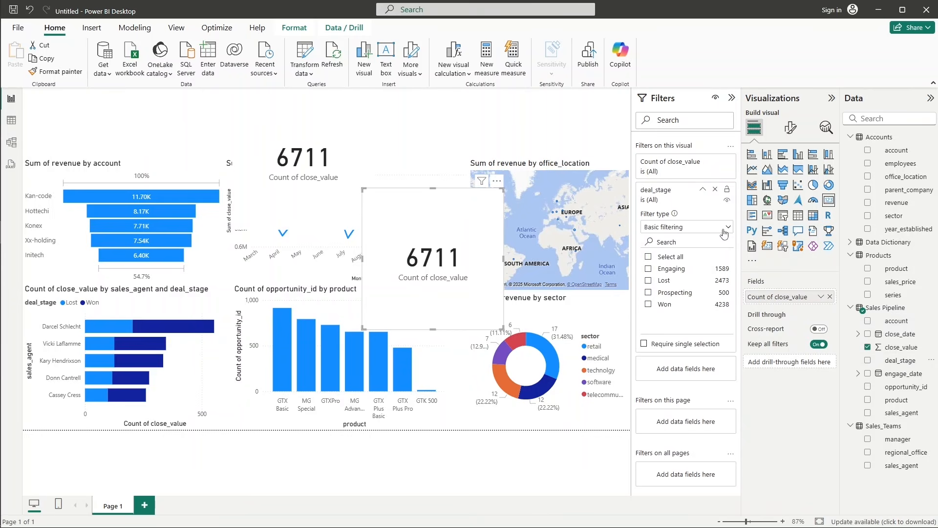
click(668, 304)
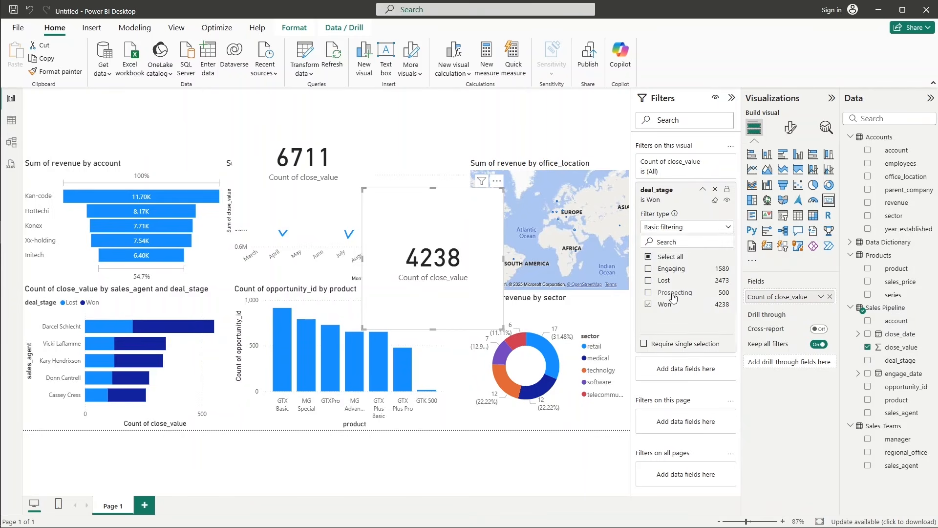
click(10, 527)
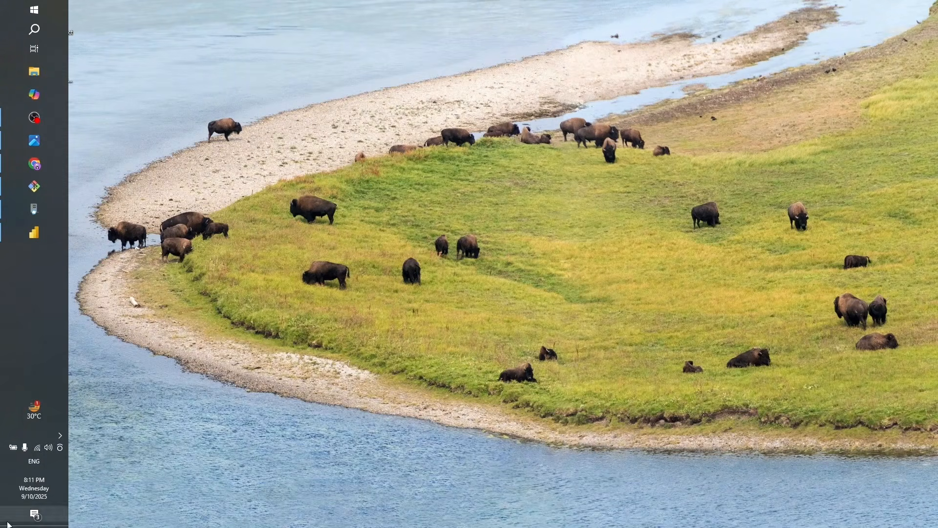
click(34, 232)
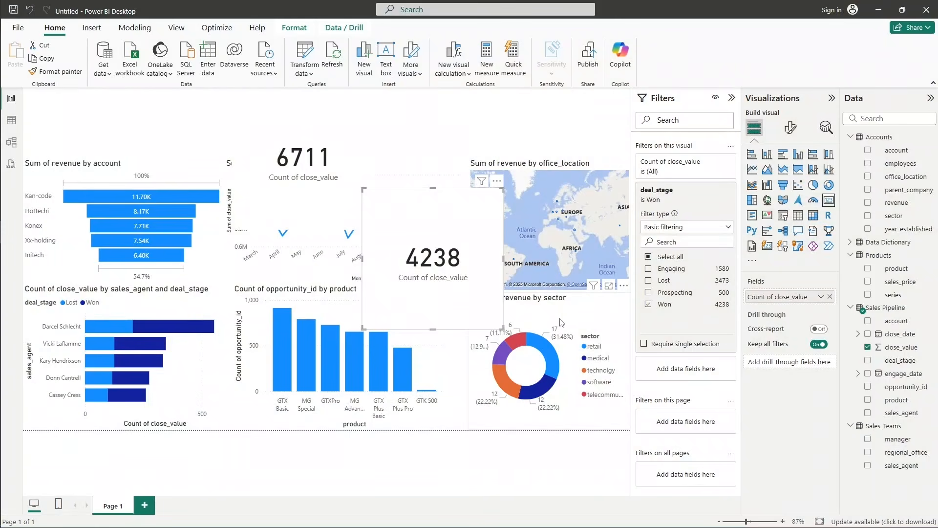
Move the Won card to the page's upper edge beside the first card and shorten both cards to end above the charts.
drag(456, 211, 475, 109)
click(446, 235)
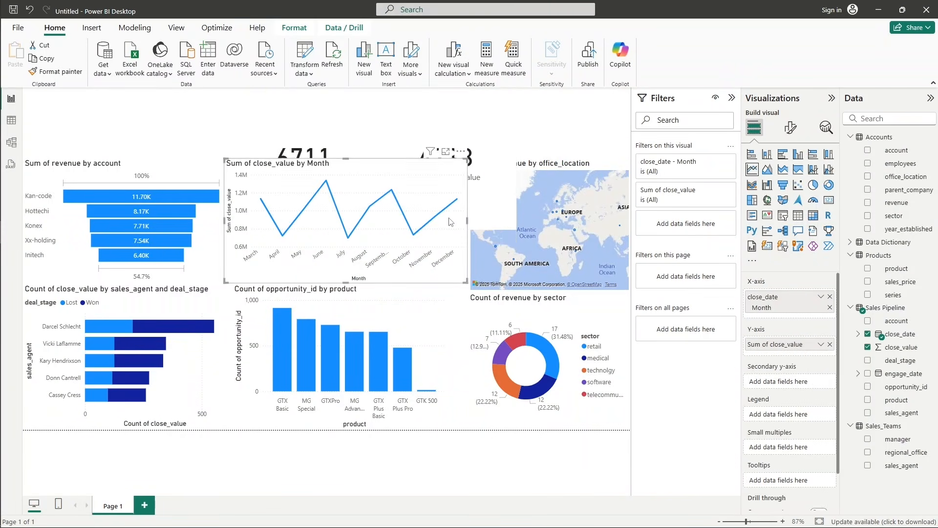
click(455, 228)
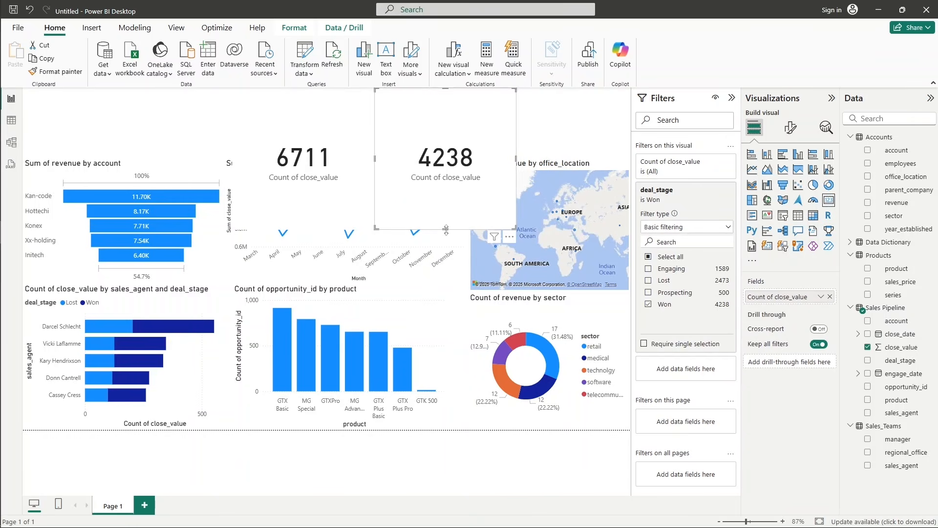
drag(456, 228, 447, 162)
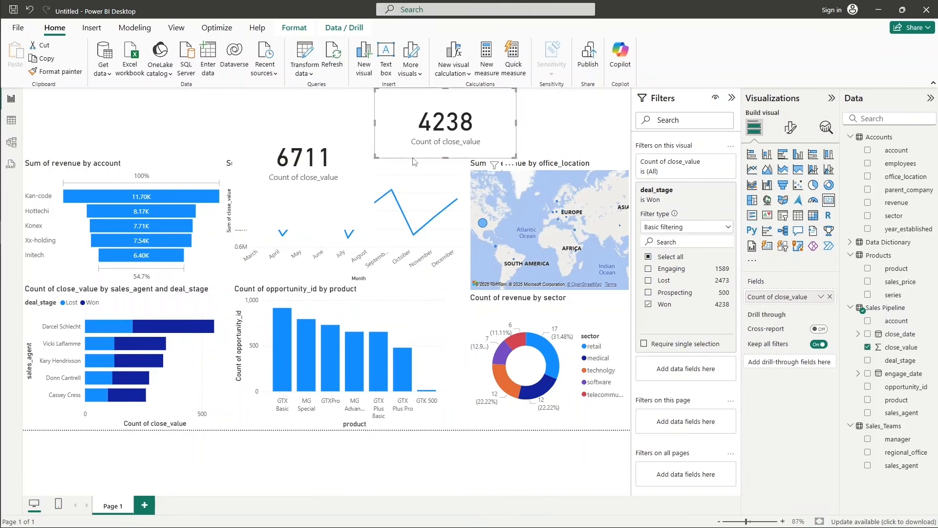
click(353, 178)
drag(304, 229, 306, 153)
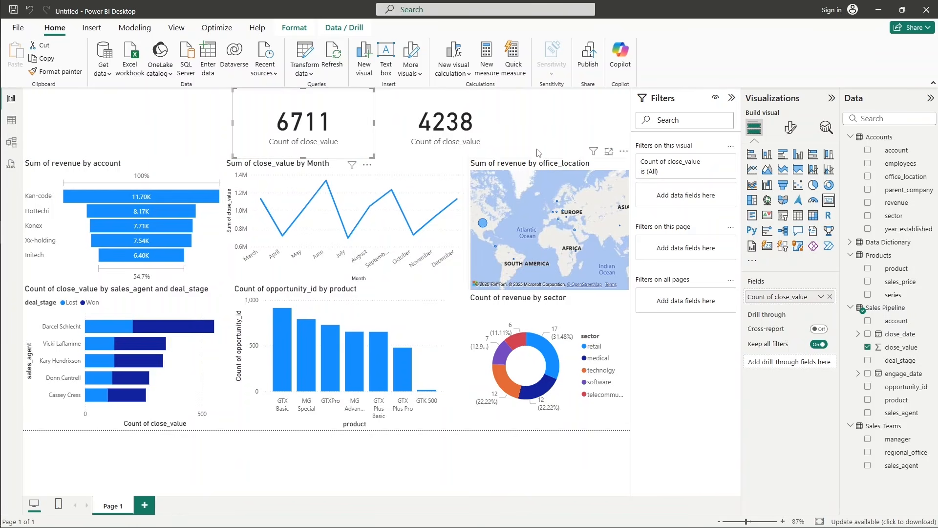
Add a third card showing Count of Sales Pipeline's close_value and place it between the line chart and the map.
click(551, 126)
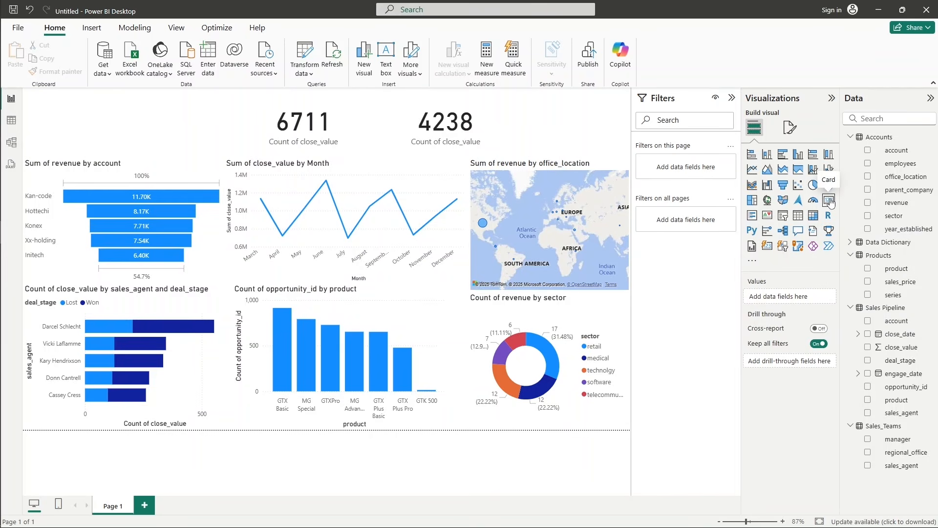
click(829, 200)
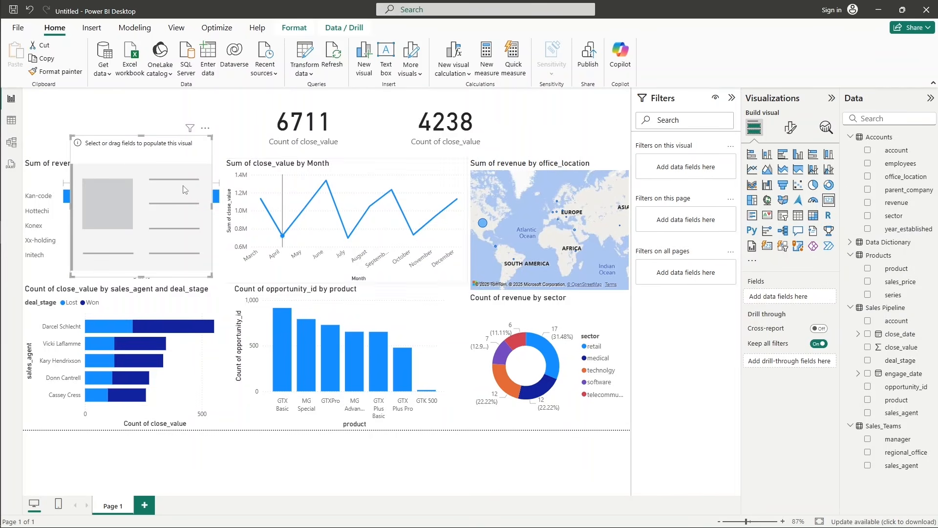
drag(132, 158, 469, 227)
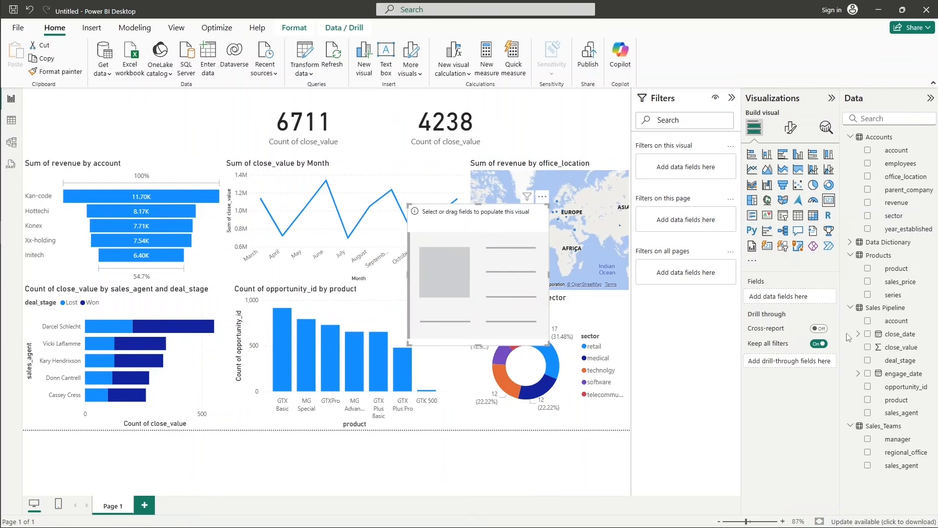
drag(895, 349, 791, 299)
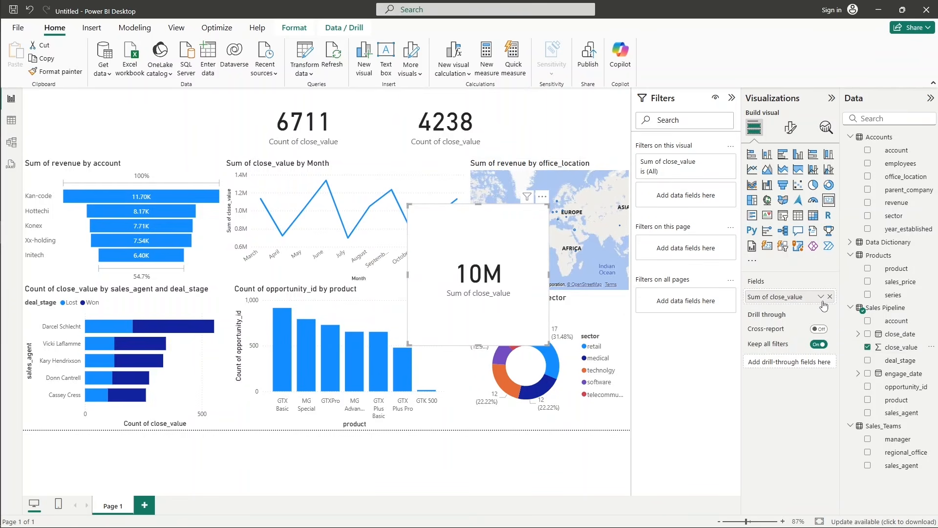
click(820, 297)
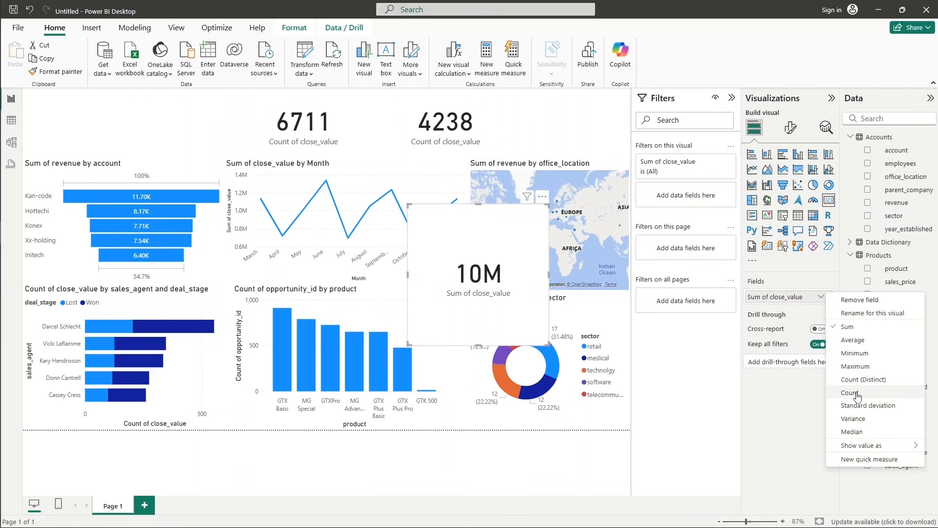
click(863, 389)
Filter the third card by Sales Pipeline's deal_stage, keeping only Lost.
drag(910, 364, 682, 198)
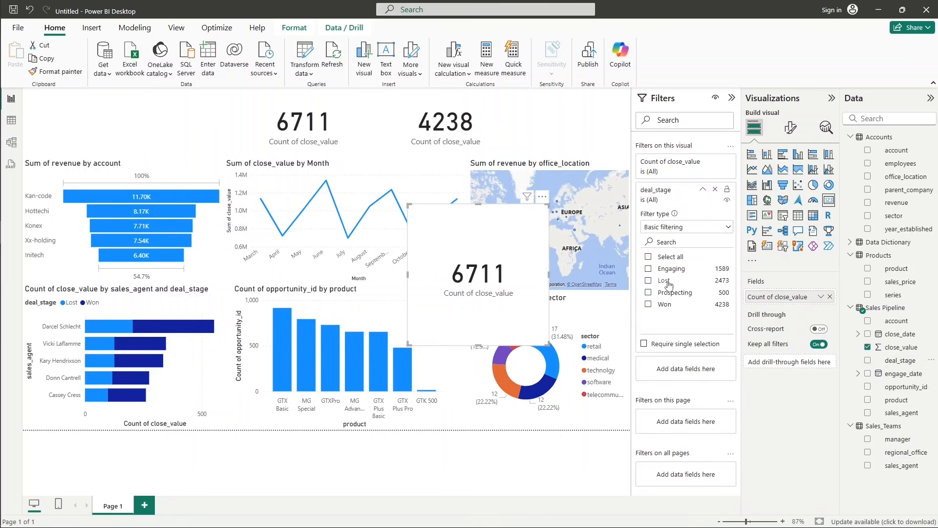
click(670, 281)
click(728, 228)
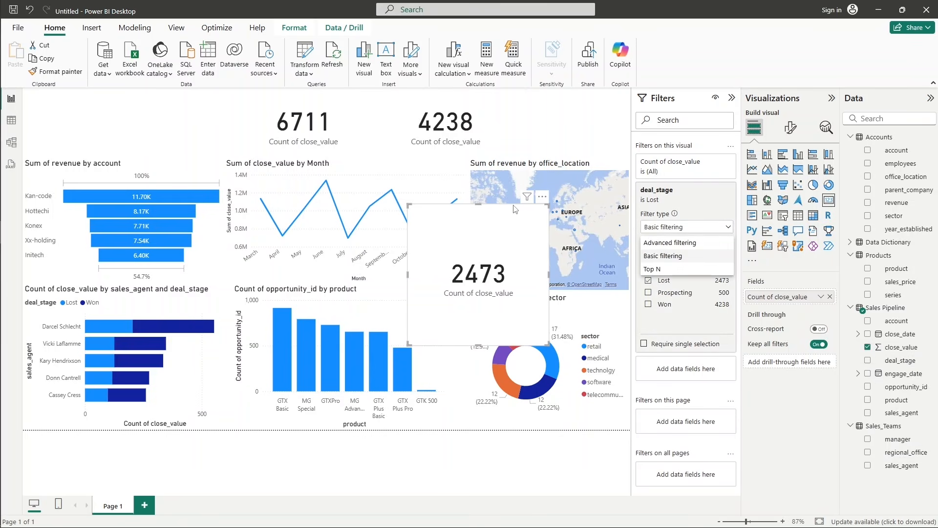
Move the Lost card above the map and shorten it to the height of the other two cards.
drag(495, 213, 561, 97)
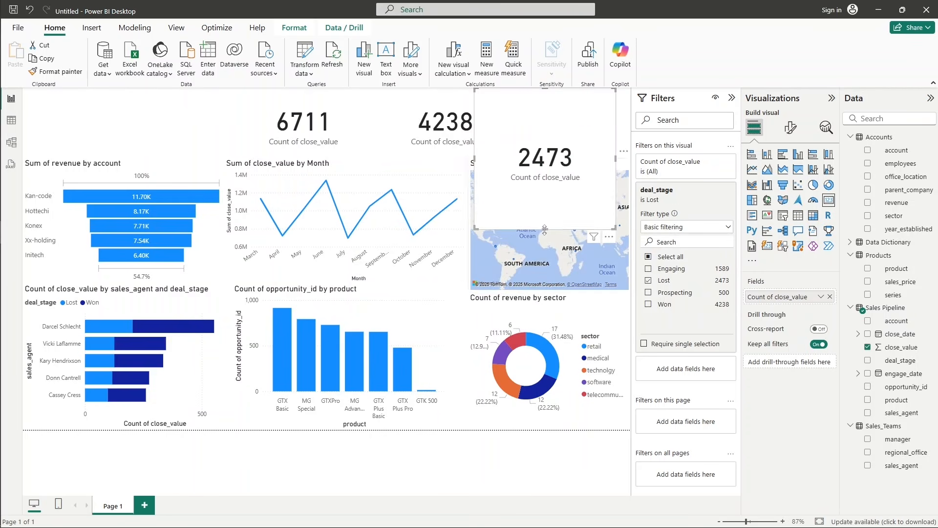
drag(546, 229, 551, 157)
click(436, 127)
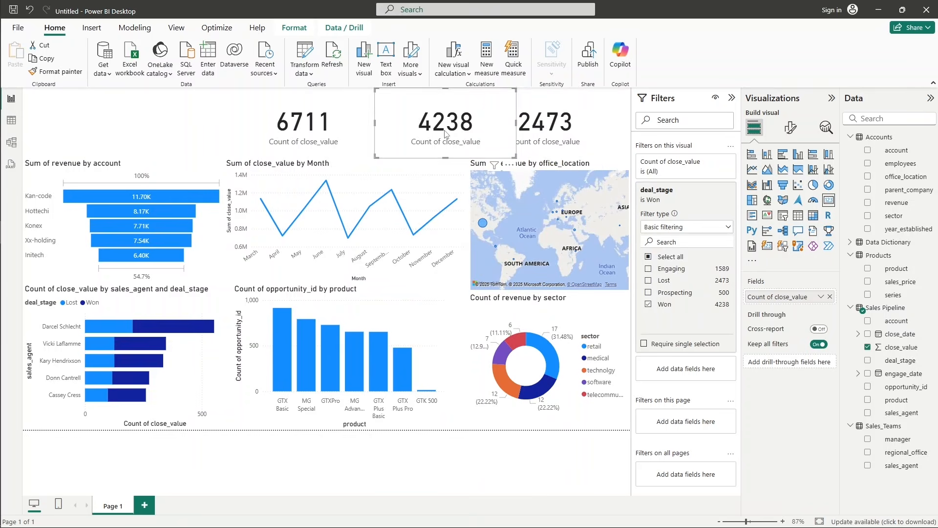
click(226, 133)
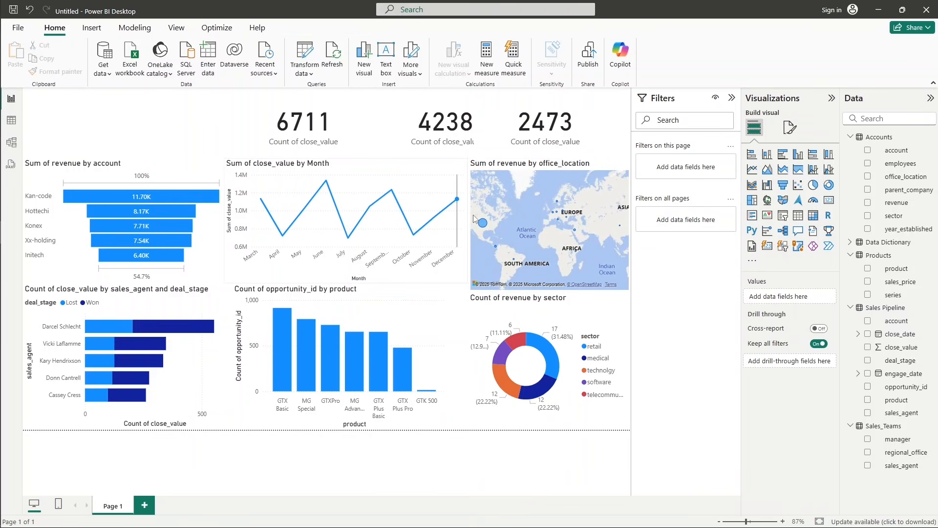
Add an empty fourth card and place it over the line chart.
click(829, 200)
drag(157, 146, 354, 170)
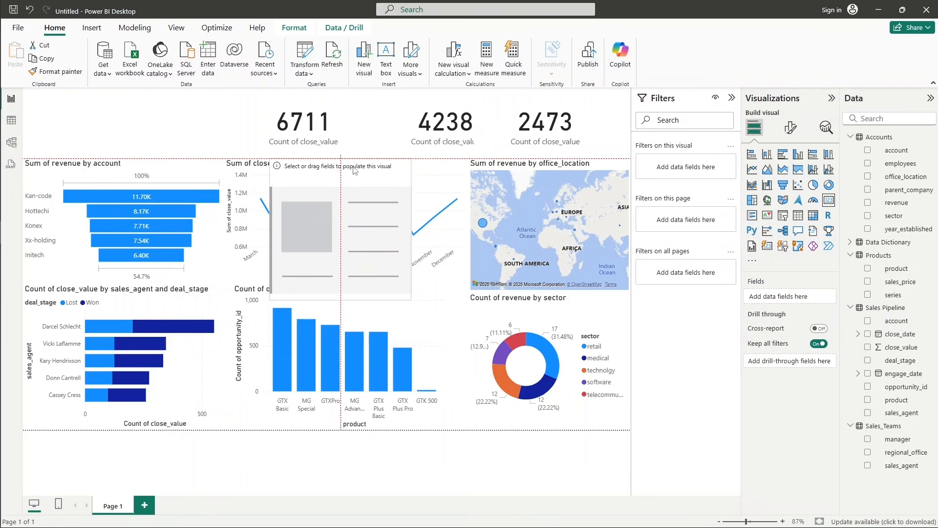
drag(353, 168, 354, 168)
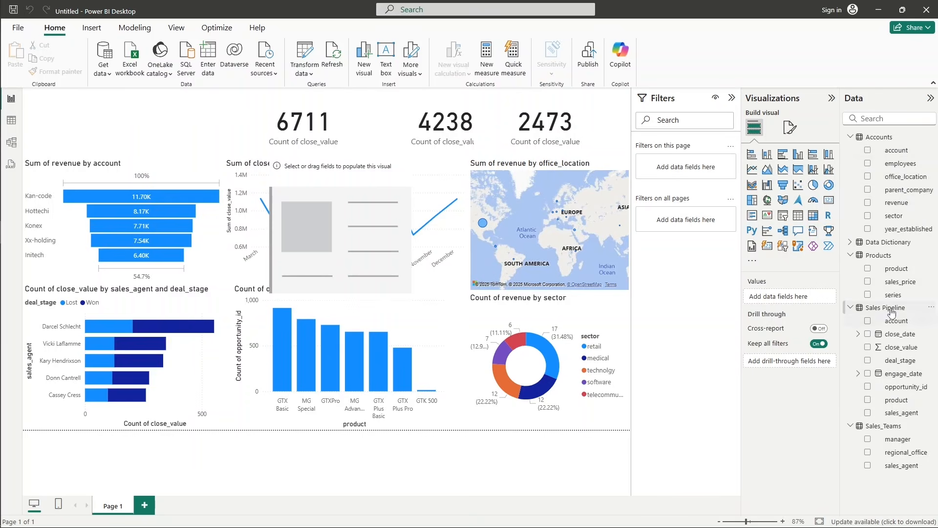
Create a measure named WinRate% in the Sales Pipeline table and begin its formula with the DIVIDE function.
click(889, 310)
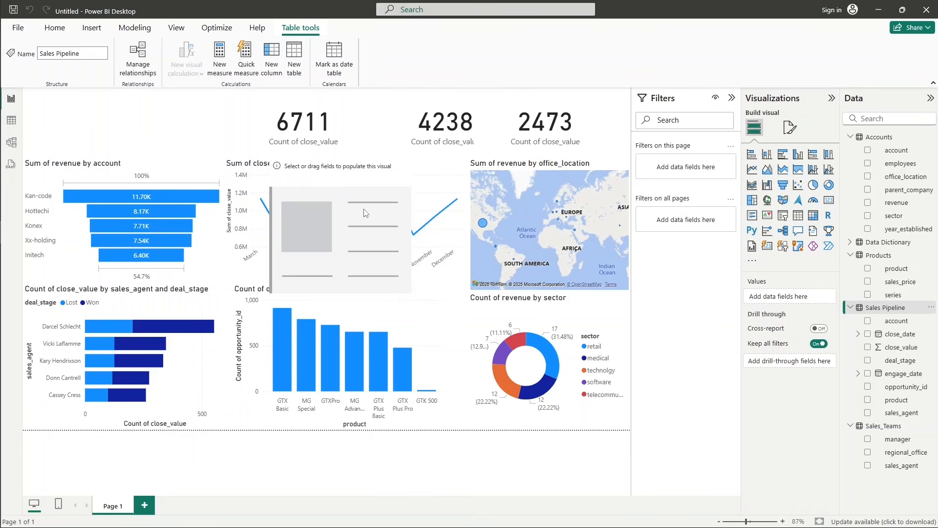
click(219, 59)
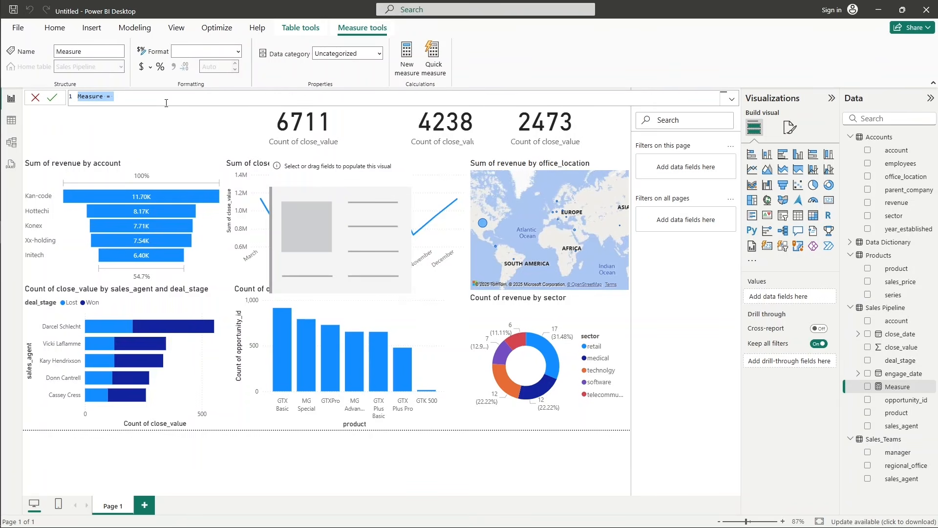
text(Wi)
key(BackSpace)
text(e)
text(&)
text(% = )
text(D)
text(I)
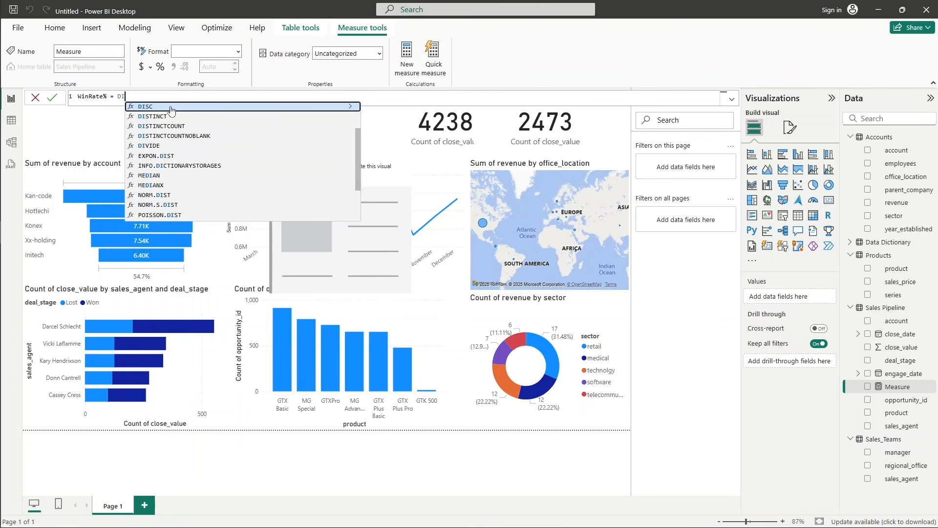
text(VI)
click(172, 109)
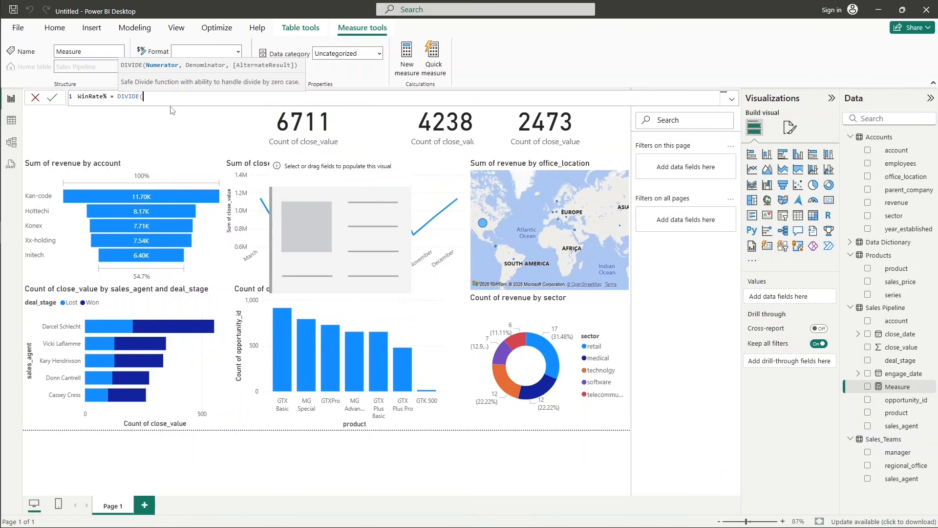
Enter CALCULATE(COUNTROWS('Sales Pipeline' as the start of DIVIDE's numerator.
text(CALCULATE()
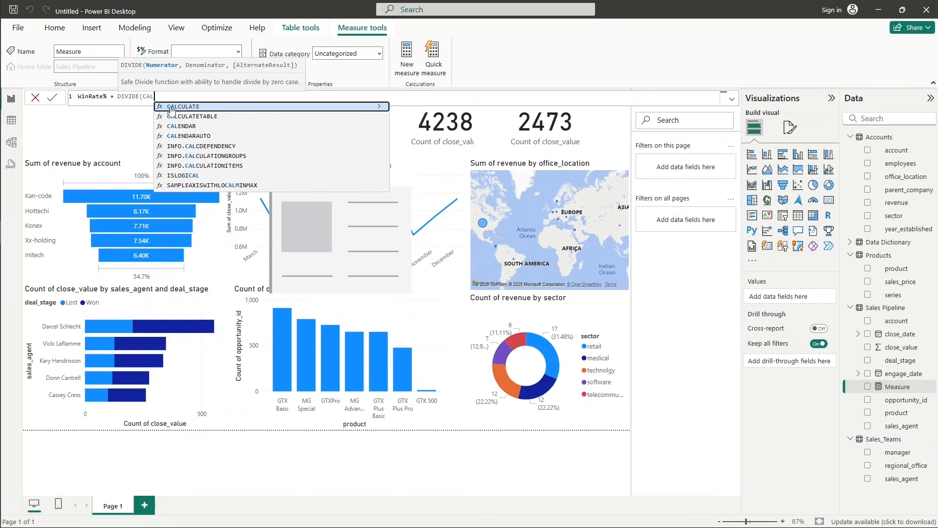
key(Tab)
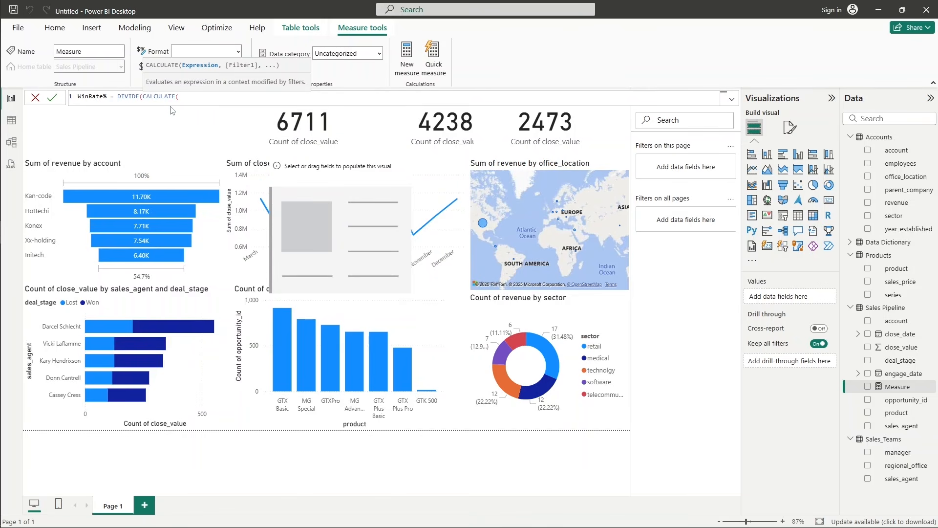
text(COUN)
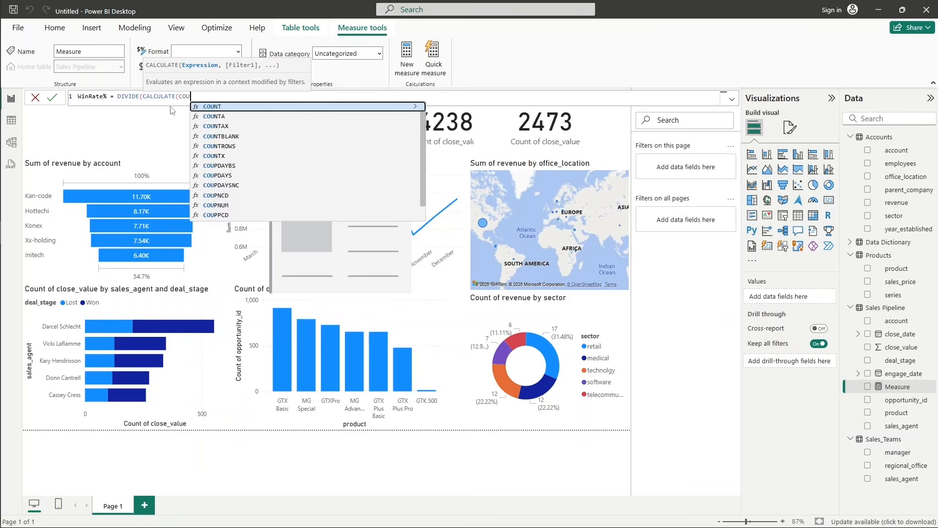
key(Down)
key(Down)
key(Down)
key(Down)
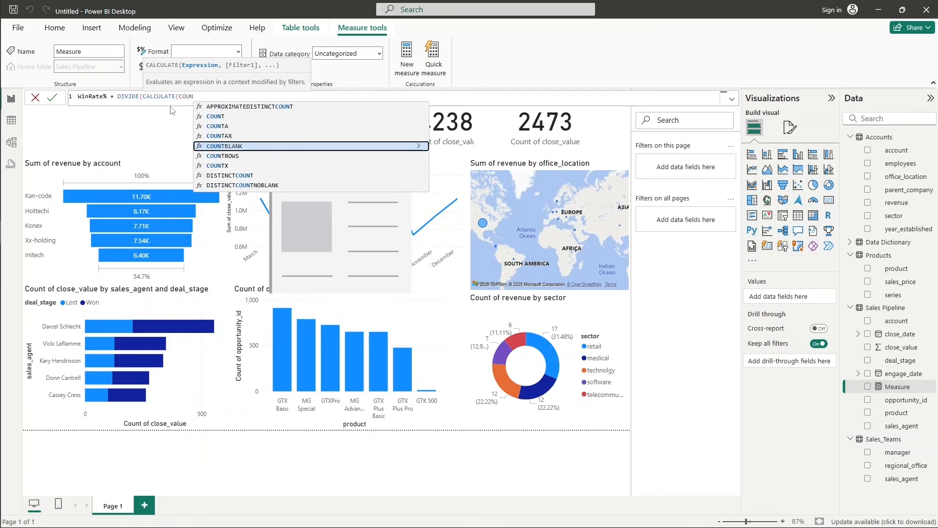
key(Tab)
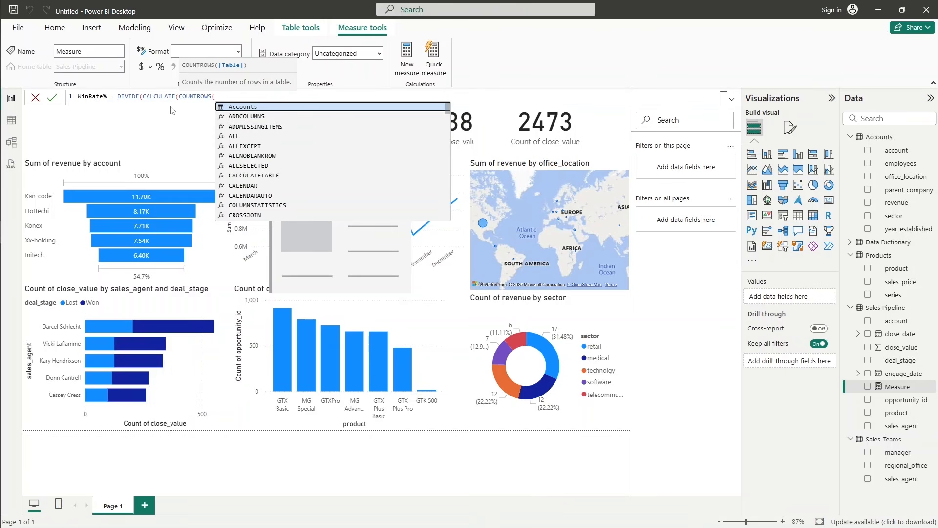
text(SAL)
key(Tab)
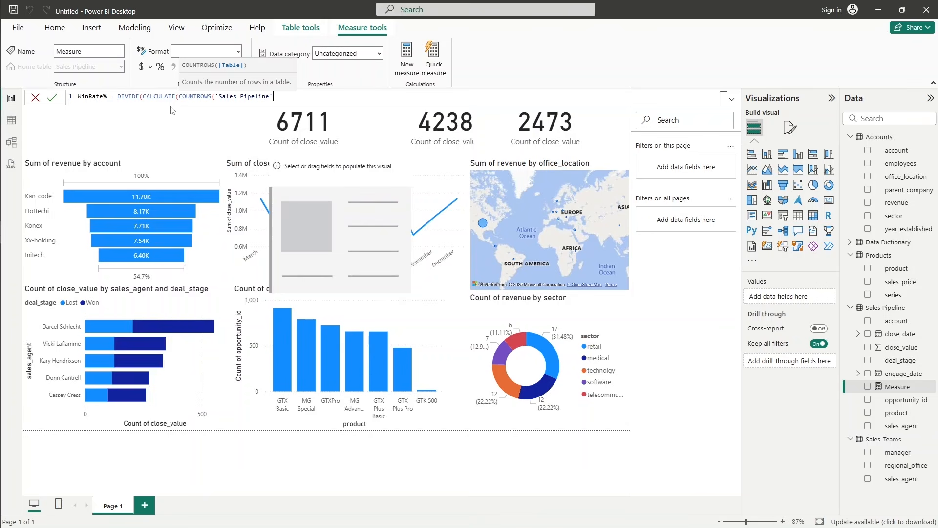
Close the COUNTROWS function and enter 'Sales Pipeline'[deal_stage] as the column for CALCULATE's filter argument.
text(), sA)
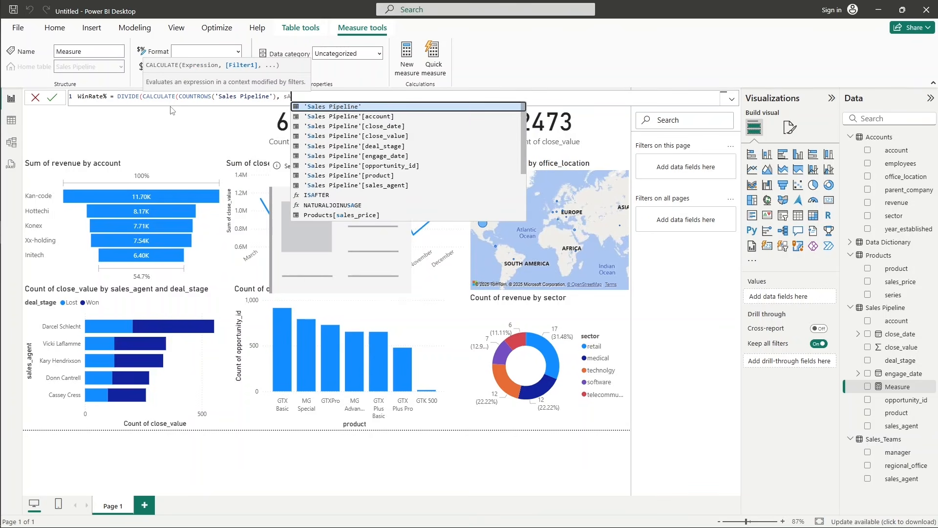
key(Tab)
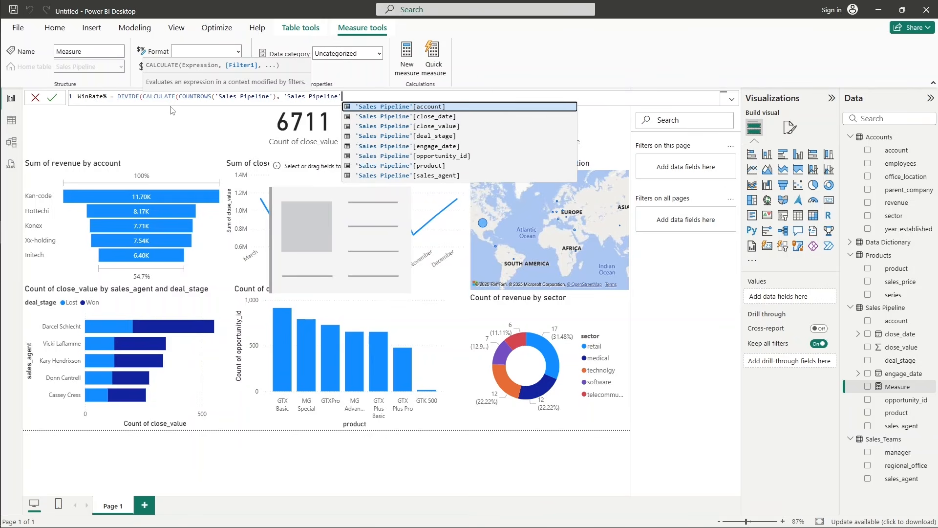
key(Down)
key(Down)
key(Down)
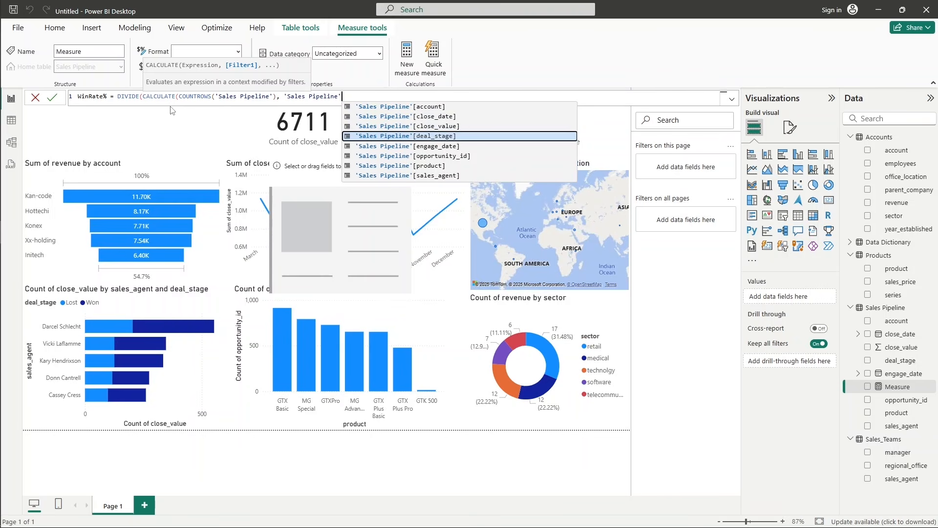
key(Tab)
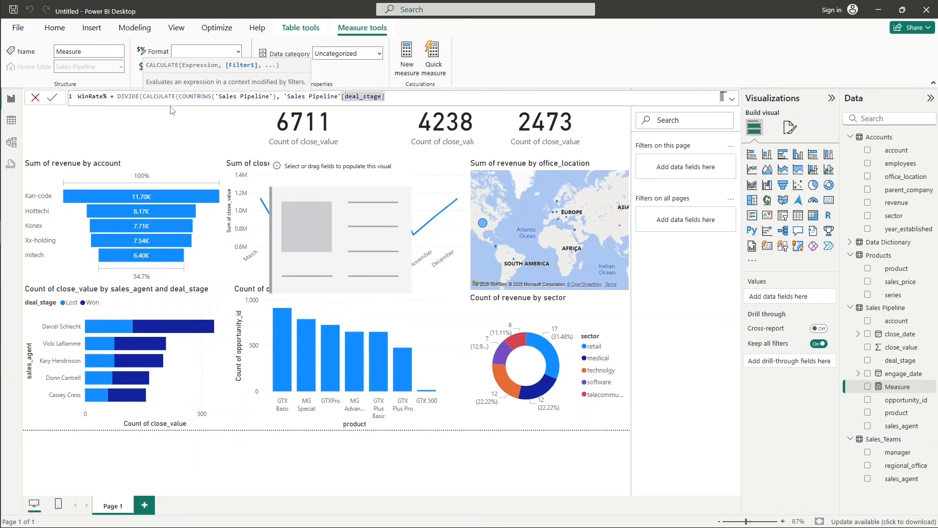
Complete the numerator's filter so that deal_stage equals "won" and close the CALCULATE function.
text(=)
key(BackSpace)
key(BackSpace)
key(BackSpace)
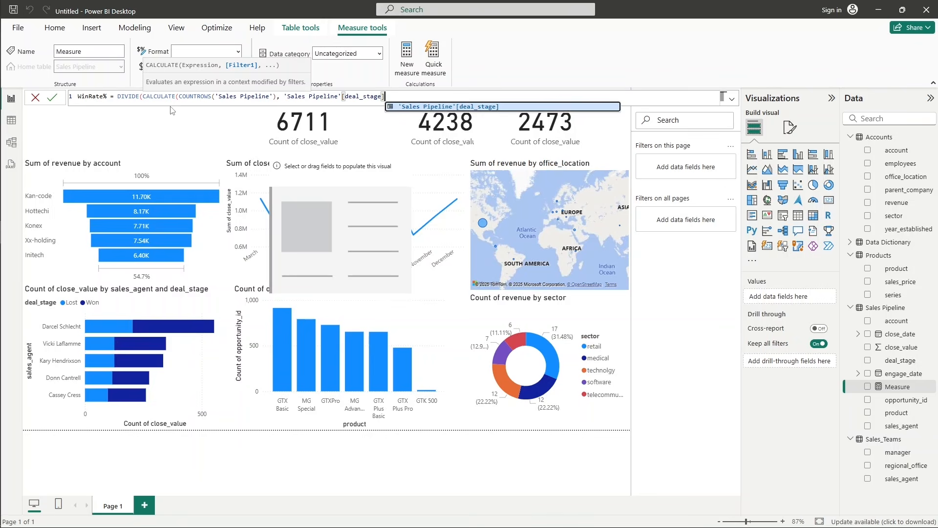
text(=)
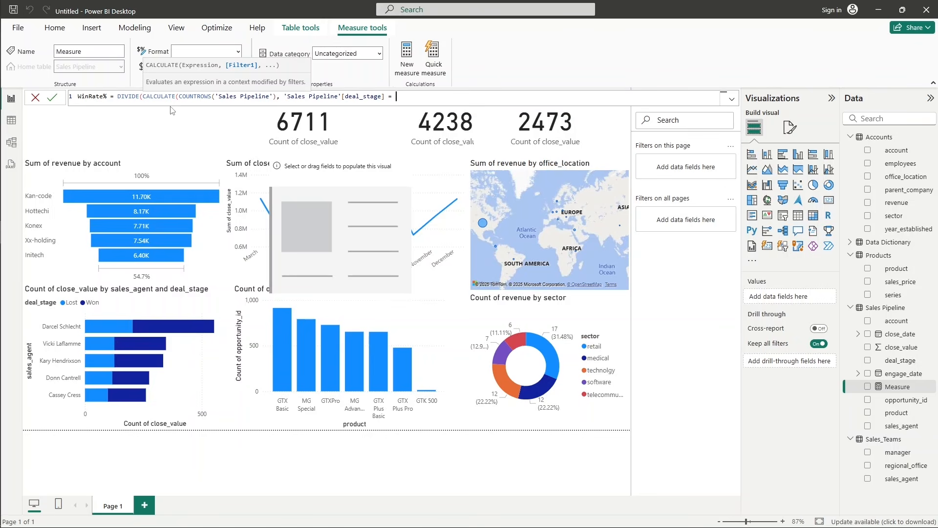
text( "won"))
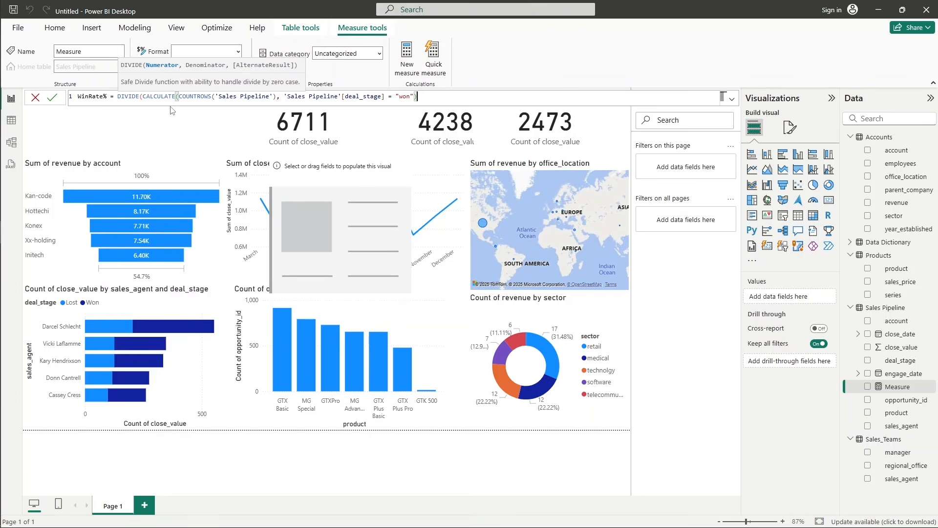
text(, CALCULATE()
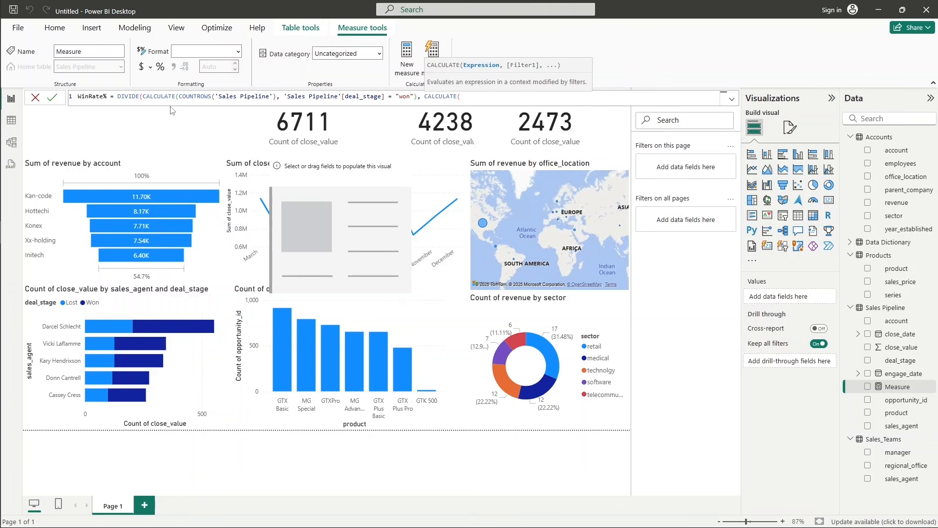
text(COUNT)
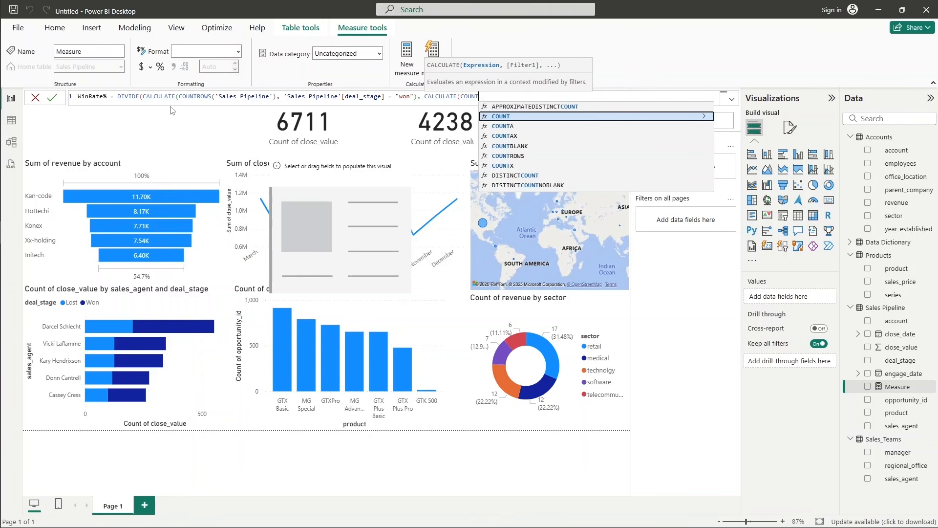
Begin DIVIDE's denominator with CALCULATE(COUNTROWS('Sales Pipeline').
key(Down)
key(Down)
key(Down)
key(Down)
key(Tab)
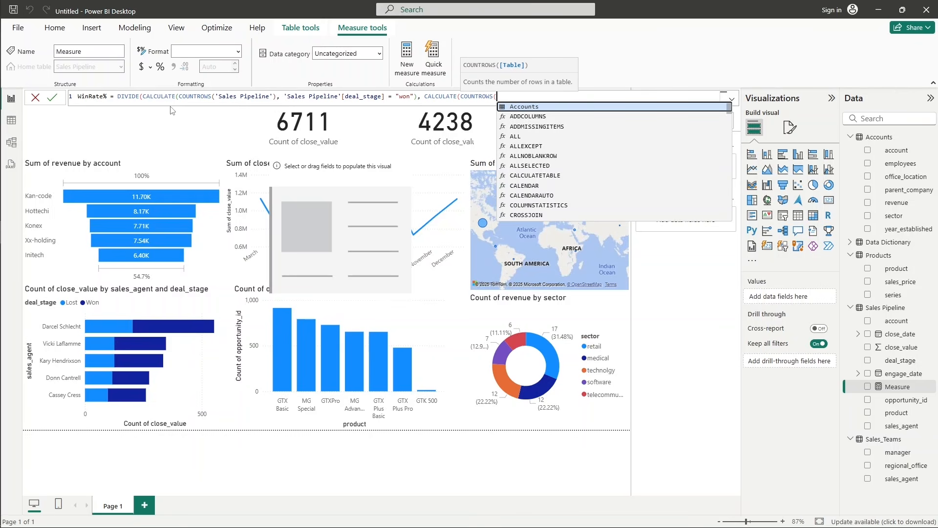
text(Sa)
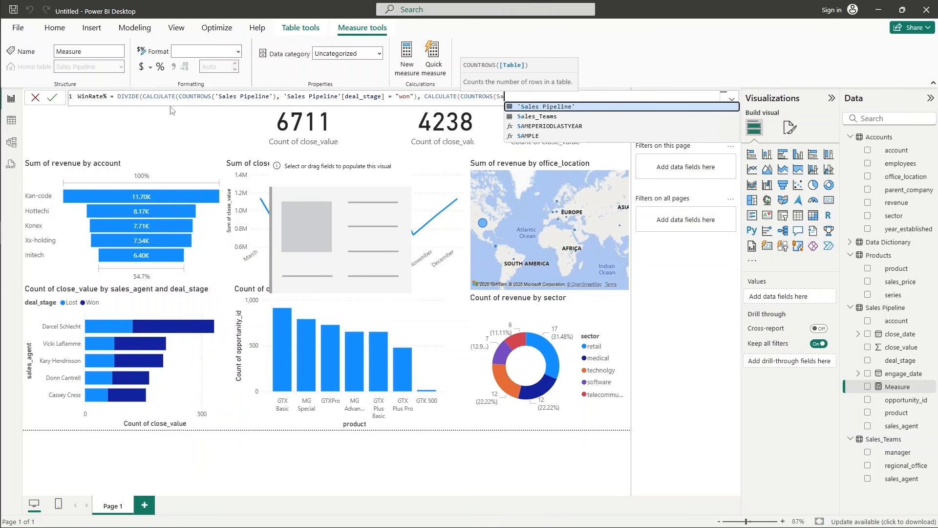
key(Tab)
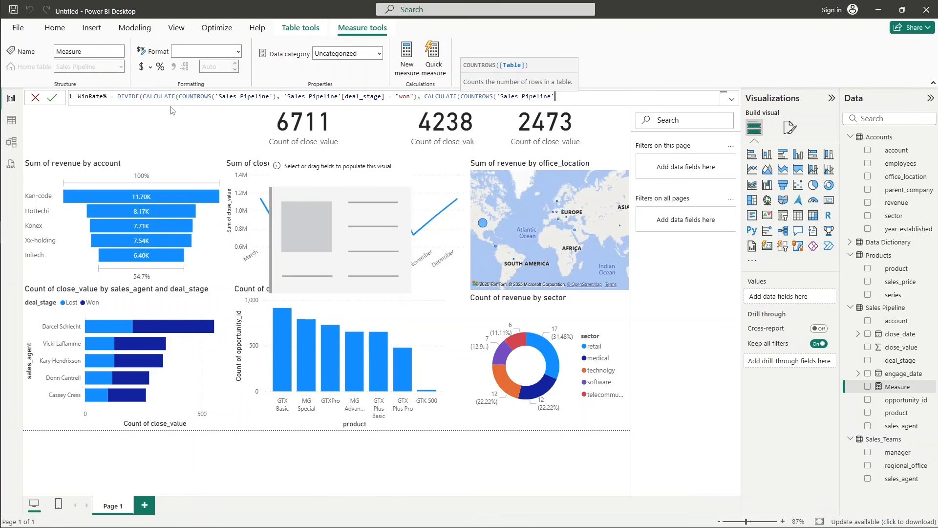
text())
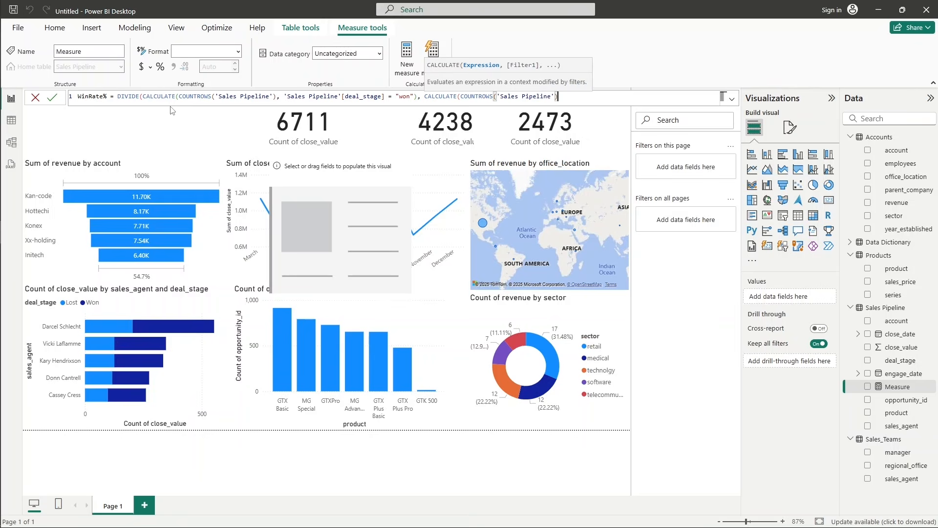
text(,sal)
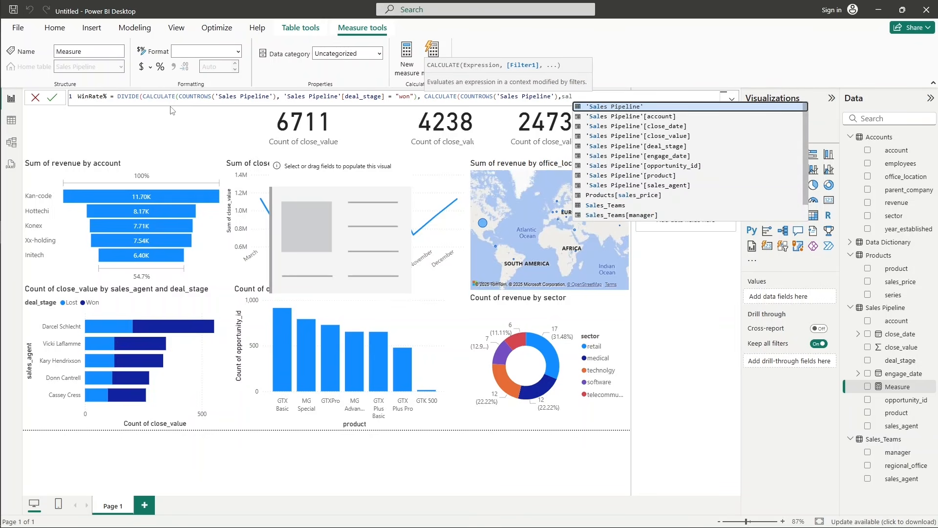
Enter 'Sales Pipeline'[deal_stage] as the filter column of the denominator's CALCULATE function.
key(Down)
key(Down)
key(Down)
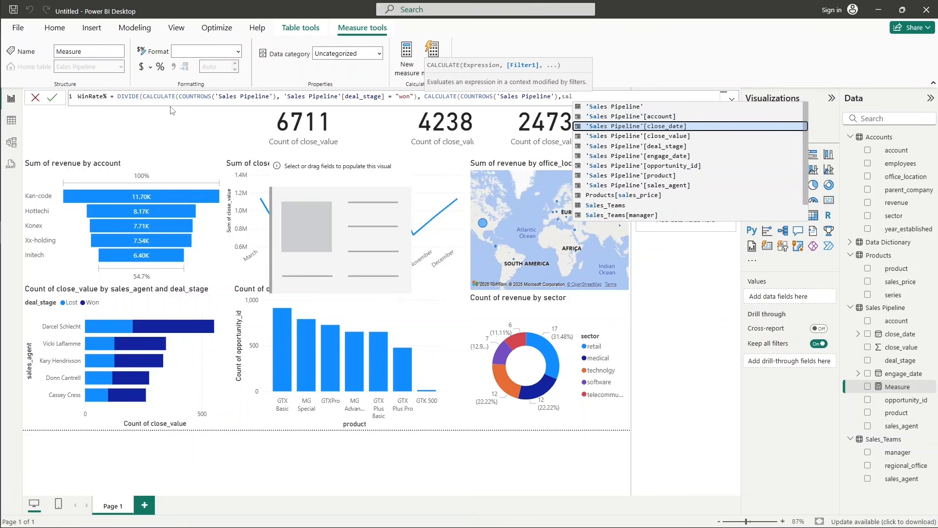
key(Down)
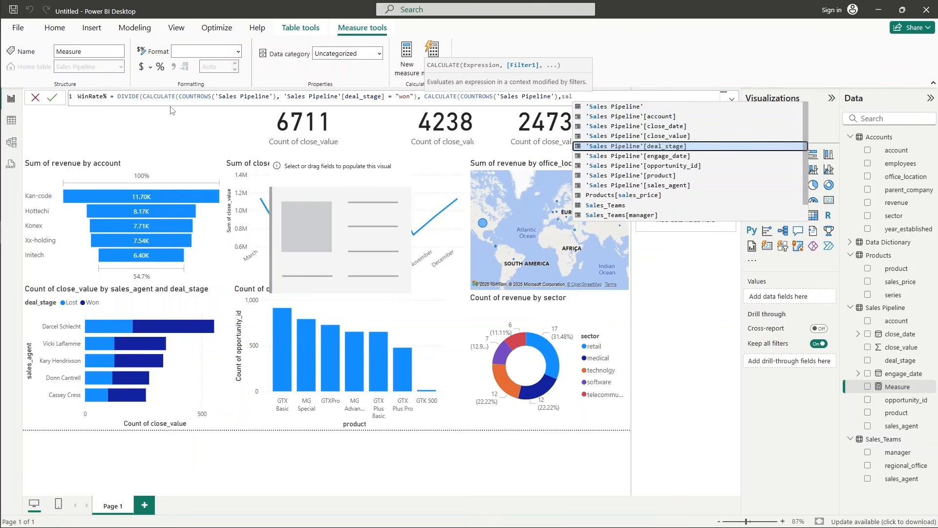
key(Tab)
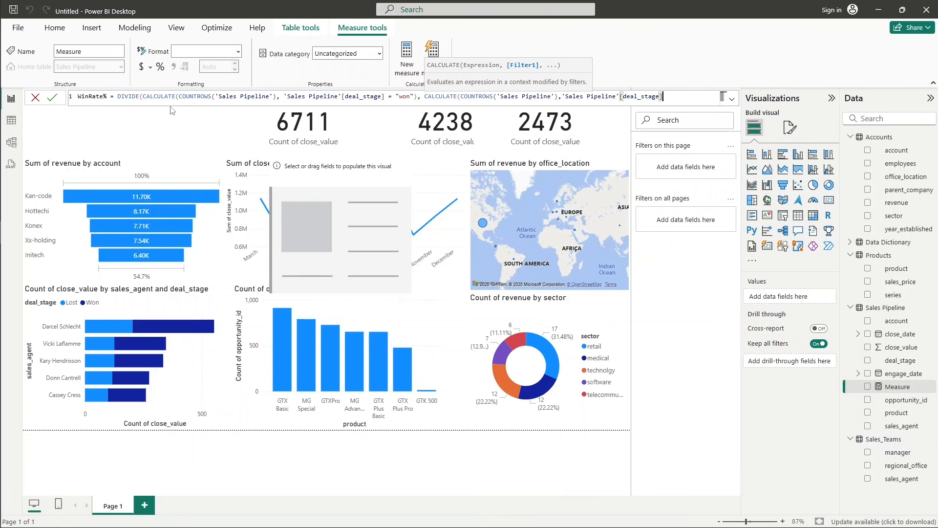
Complete the denominator's filter with IN {"won", "lost"} and close its CALCULATE function.
text(IN)
text({"WON)
key(BackSpace)
key(BackSpace)
key(BackSpace)
text(won", "lost)
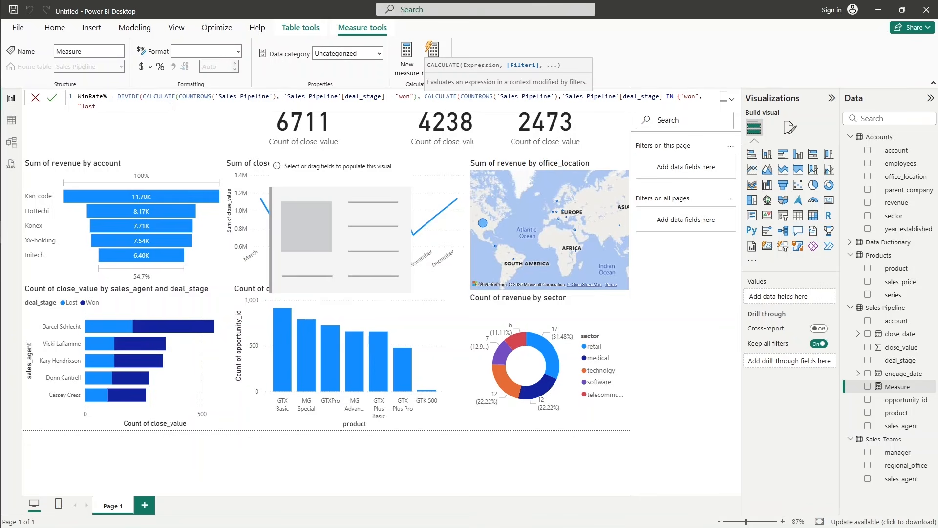
text("})
text())
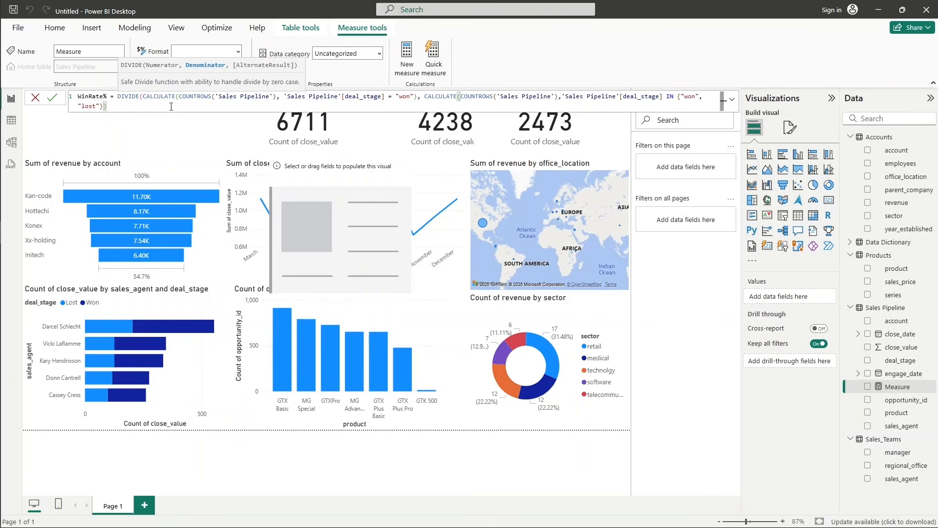
Enter 0 as DIVIDE's alternate result, close the function and commit the WinRate% measure.
text(, )
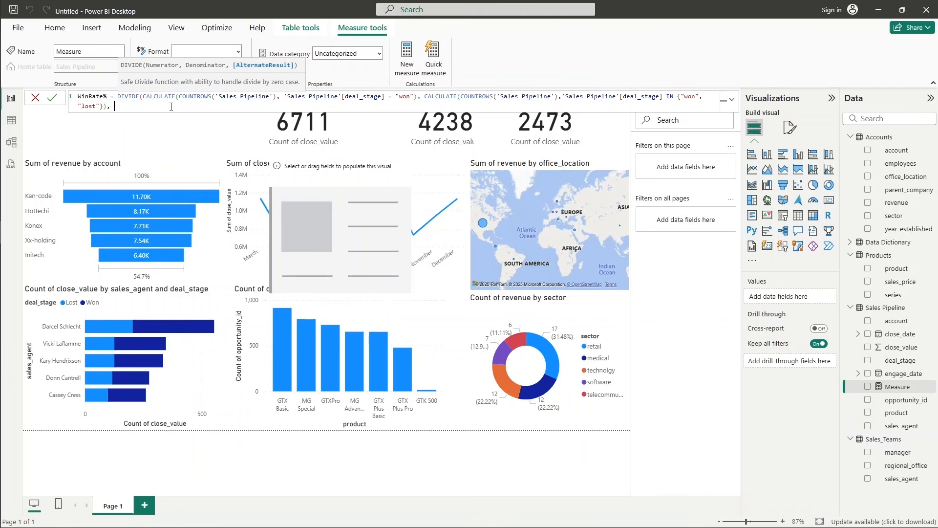
text(0))
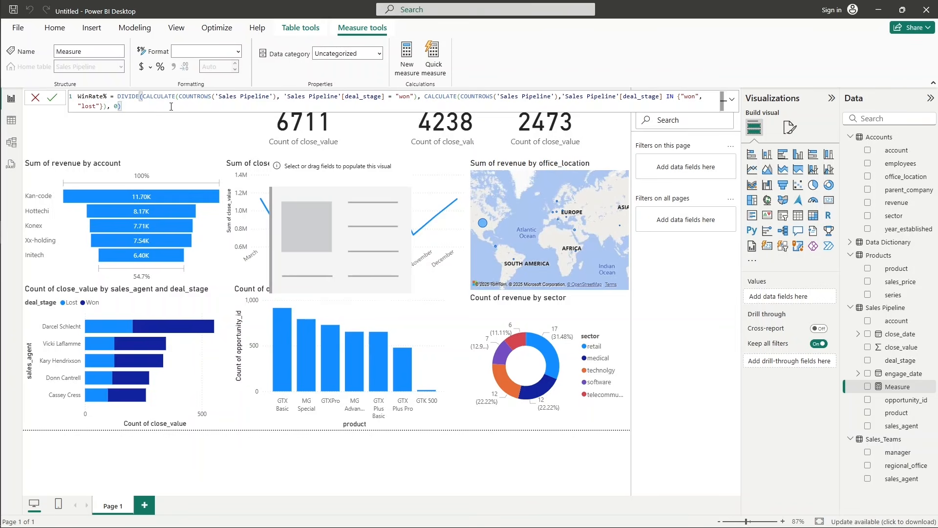
key(Return)
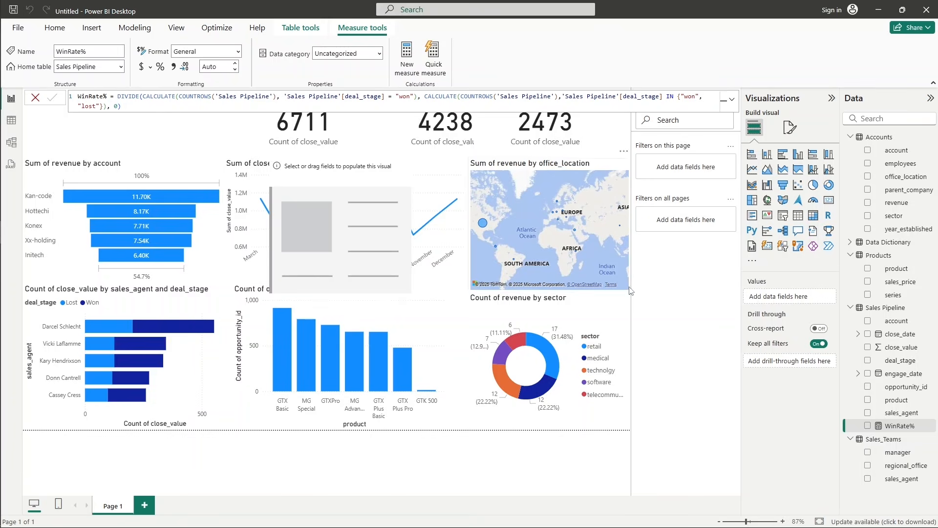
Assign the WinRate% measure to the empty card over the line chart.
click(350, 206)
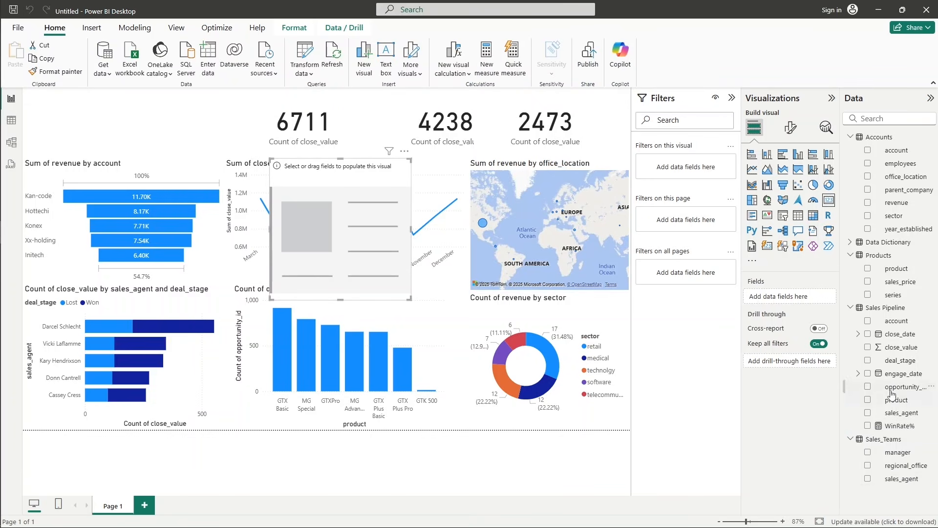
drag(902, 426, 807, 299)
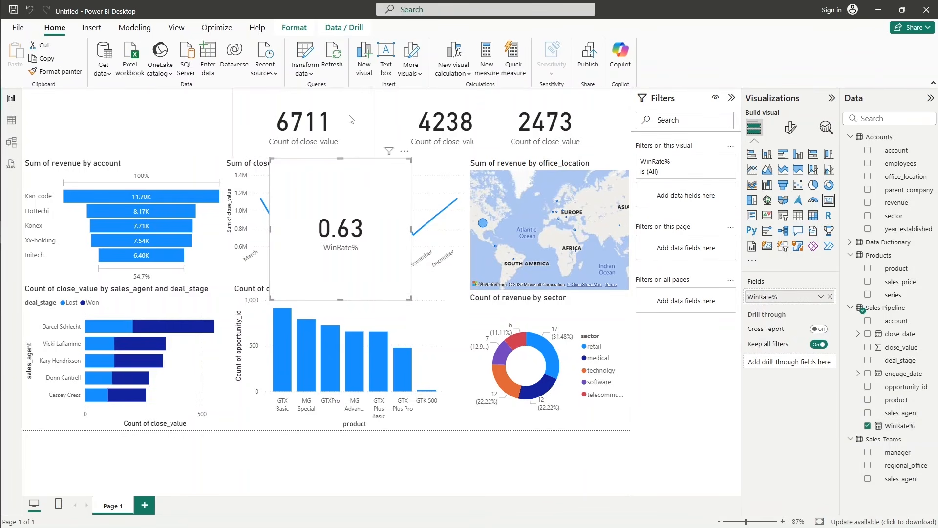
Shift the three deal-count cards left and fit a smaller WinRate% card at the right end of their row.
drag(349, 114, 303, 112)
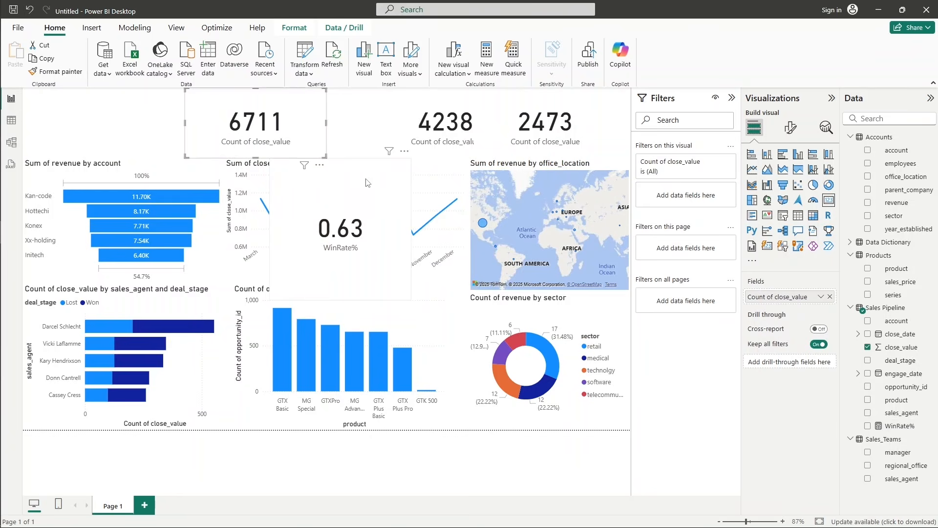
drag(370, 194, 517, 209)
drag(449, 120, 388, 117)
drag(557, 122, 515, 122)
drag(525, 194, 596, 113)
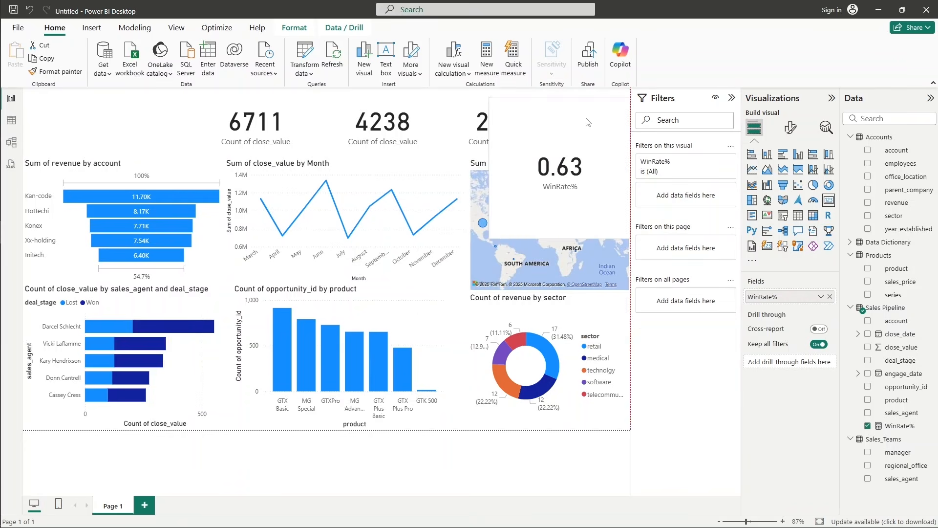
drag(490, 228, 544, 161)
Narrow the lost, won and total deal-count cards and space them out in a row beside the WinRate% card.
click(510, 128)
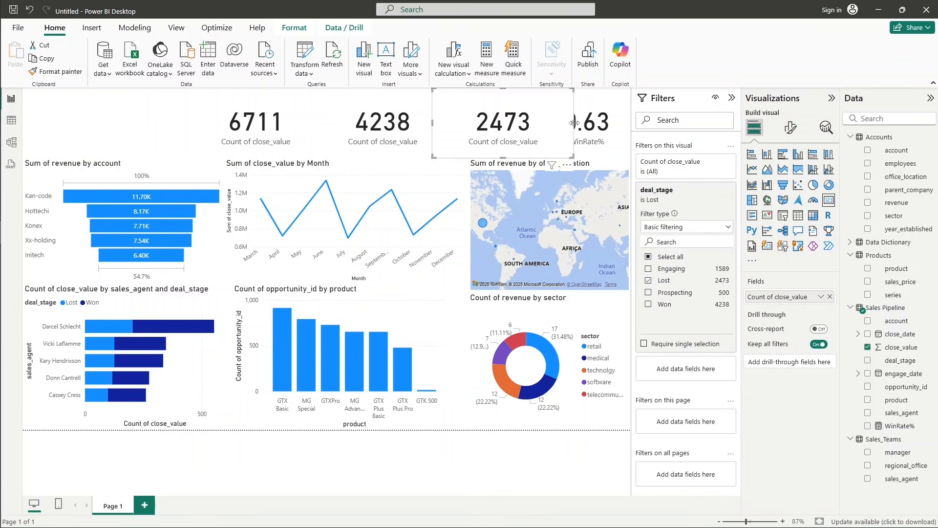
drag(575, 125, 548, 130)
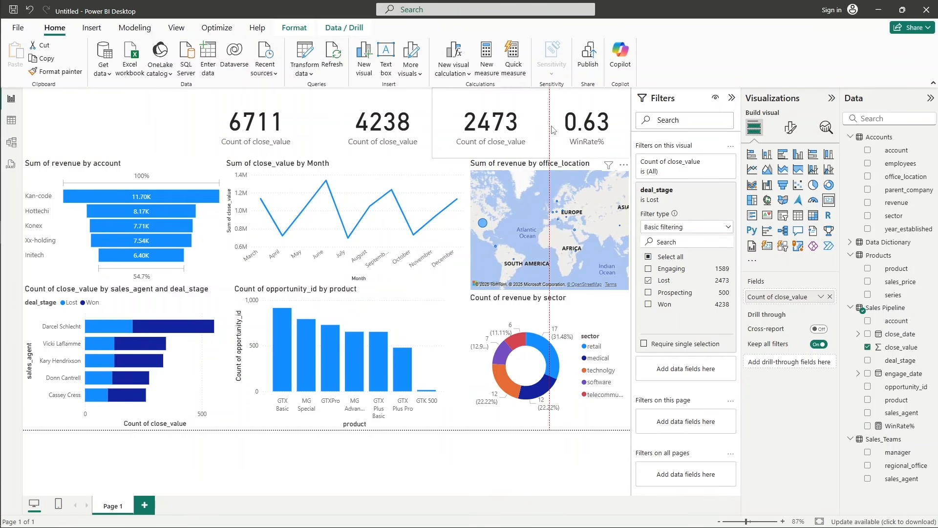
drag(552, 130, 550, 129)
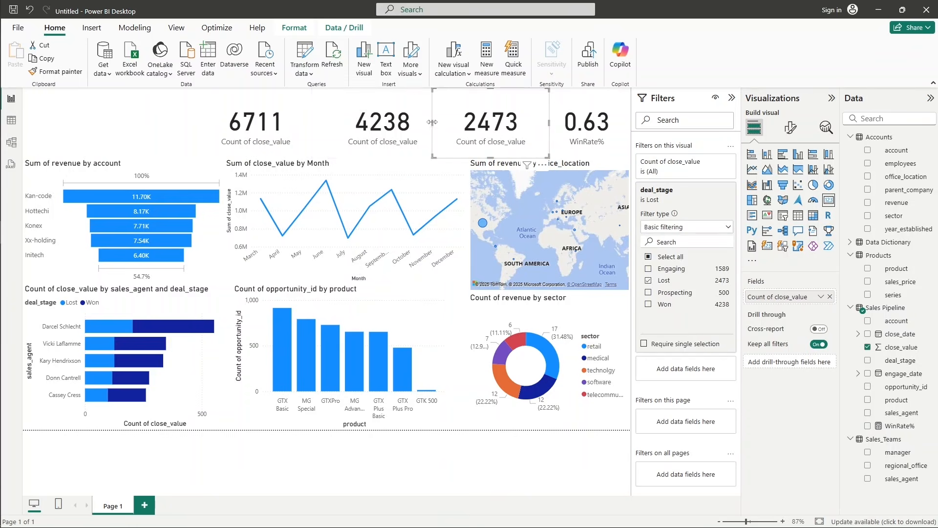
drag(432, 122, 446, 125)
click(451, 126)
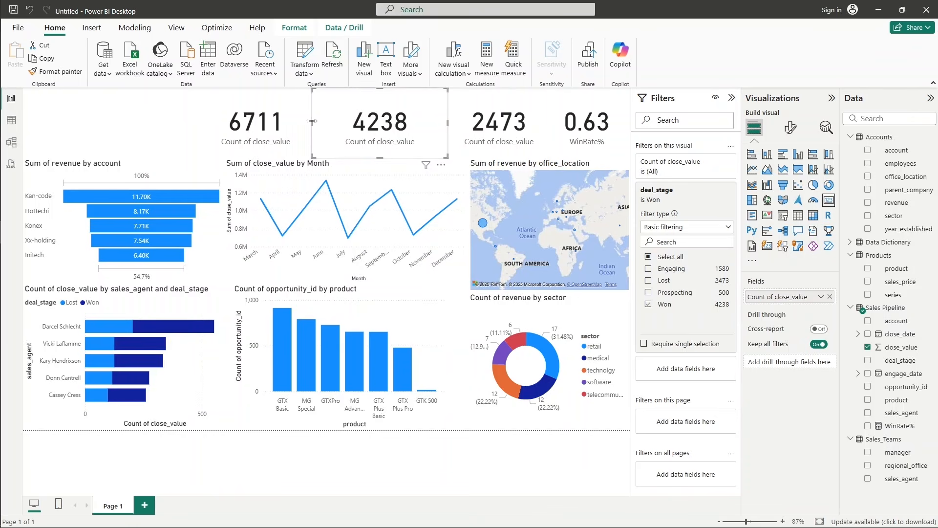
drag(313, 125, 348, 125)
click(261, 117)
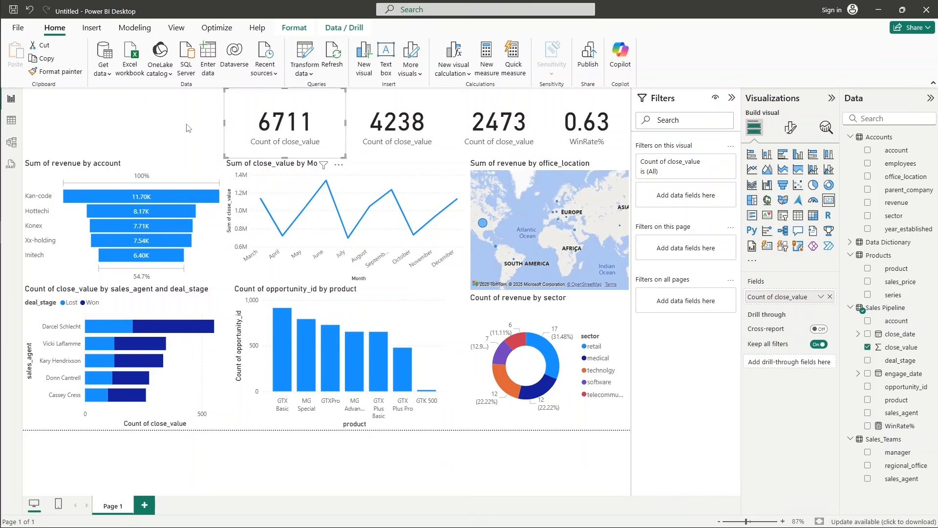
click(171, 128)
click(291, 143)
drag(291, 154, 289, 163)
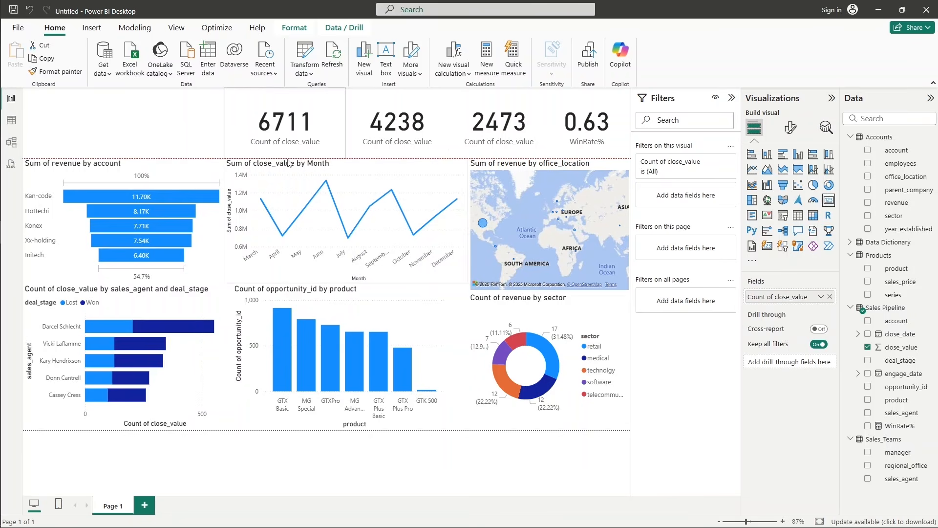
click(170, 127)
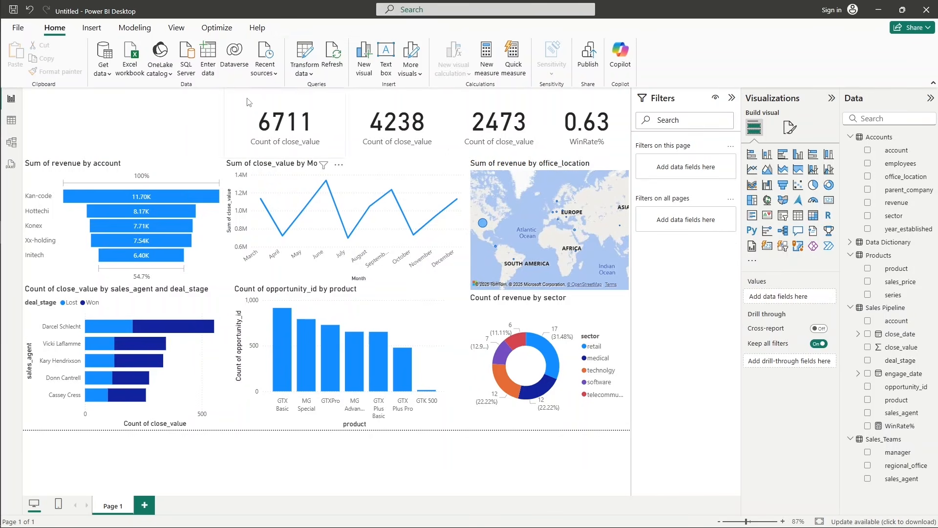
Add a text box reading "Azure project report" and format its text as bold, size 20.
click(386, 69)
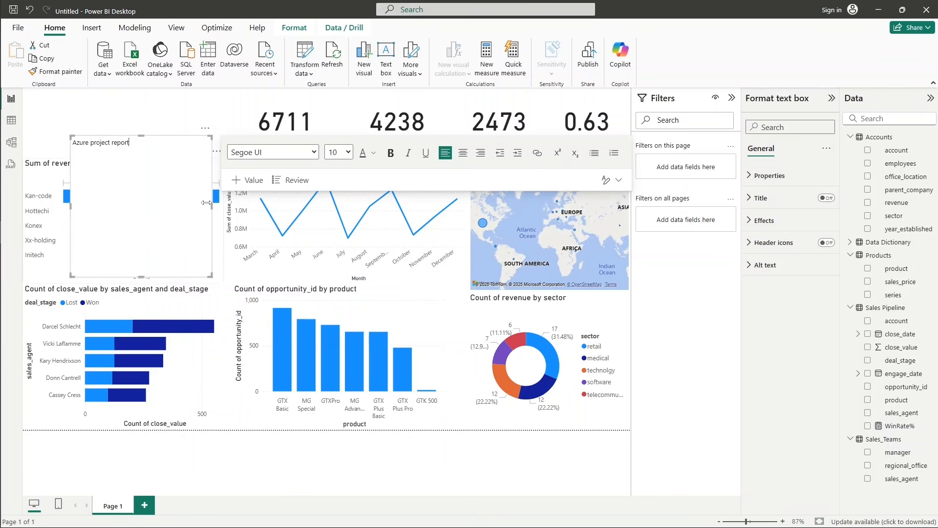
drag(131, 143, 63, 143)
drag(131, 142, 75, 143)
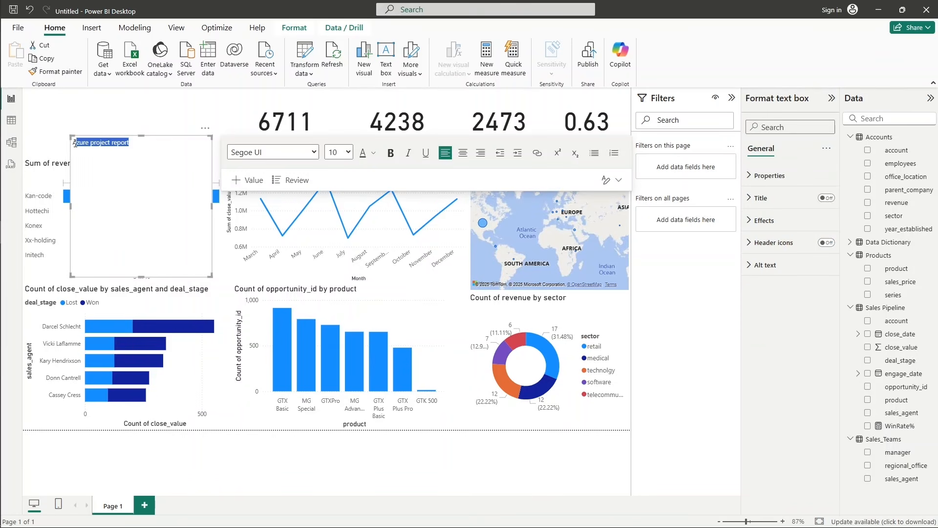
click(345, 153)
click(337, 296)
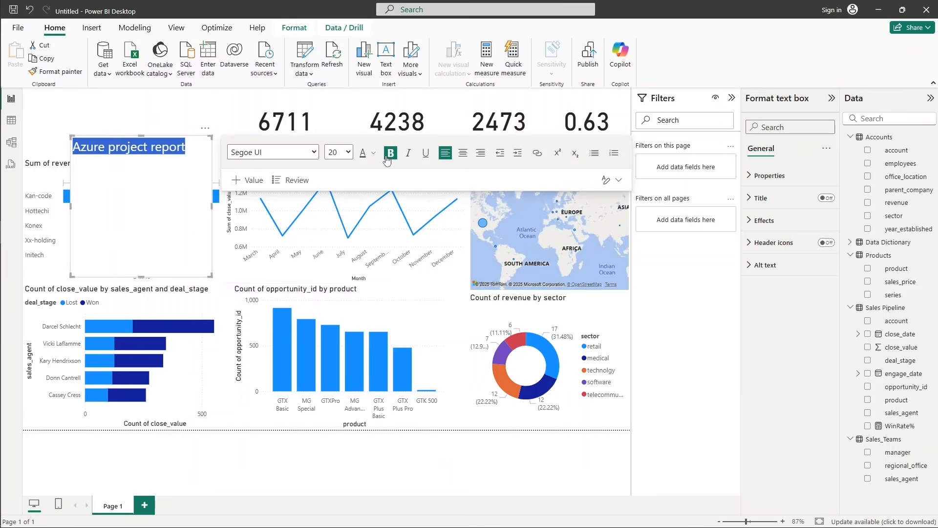
click(391, 153)
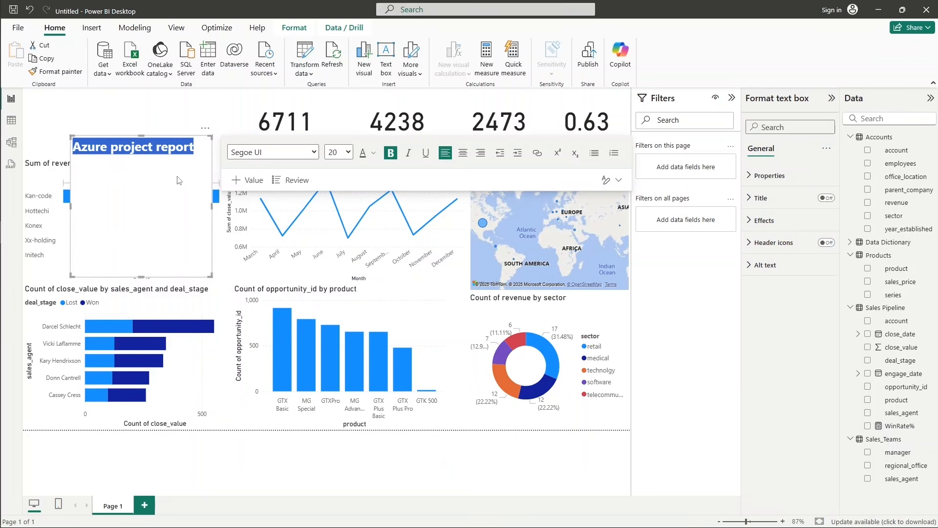
Move the "Azure project report" text box to the upper-left corner of the report page.
click(188, 126)
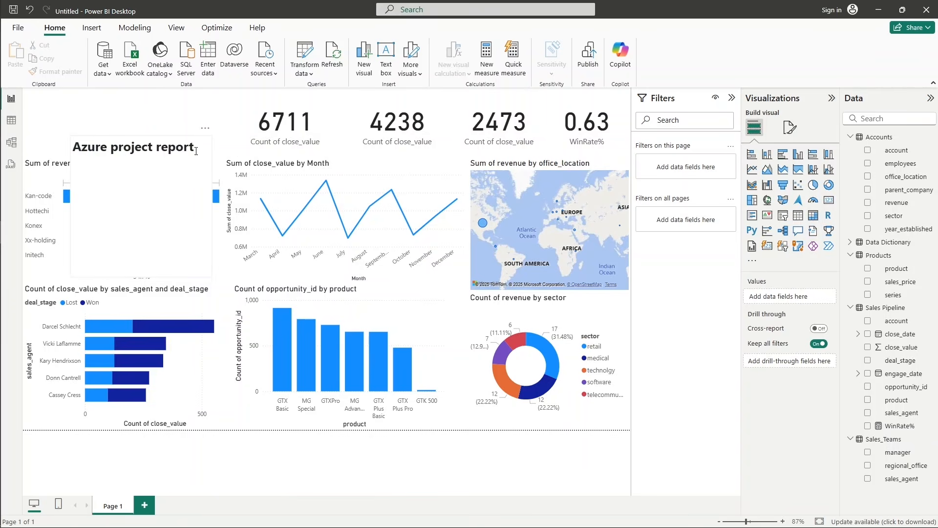
drag(203, 133, 156, 85)
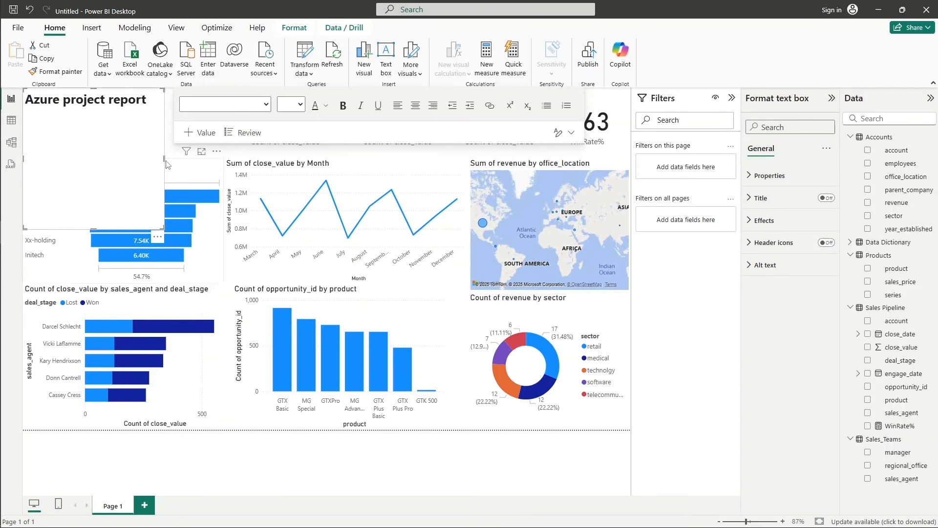
Resize the title text box to the width of the revenue-by-account funnel chart, ending just above that chart.
drag(165, 161, 225, 162)
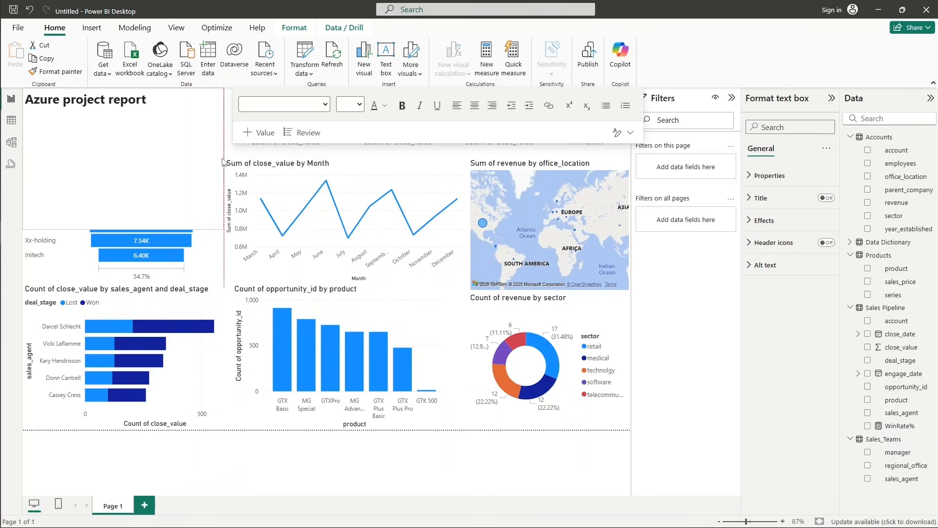
drag(134, 228, 130, 141)
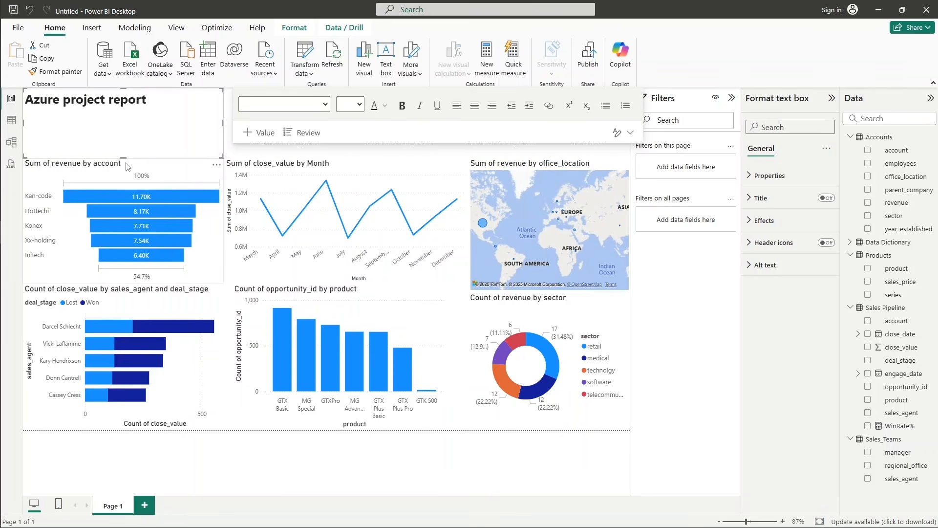
click(188, 170)
Center the "Azure project report" title text and set its font size to 32.
click(163, 123)
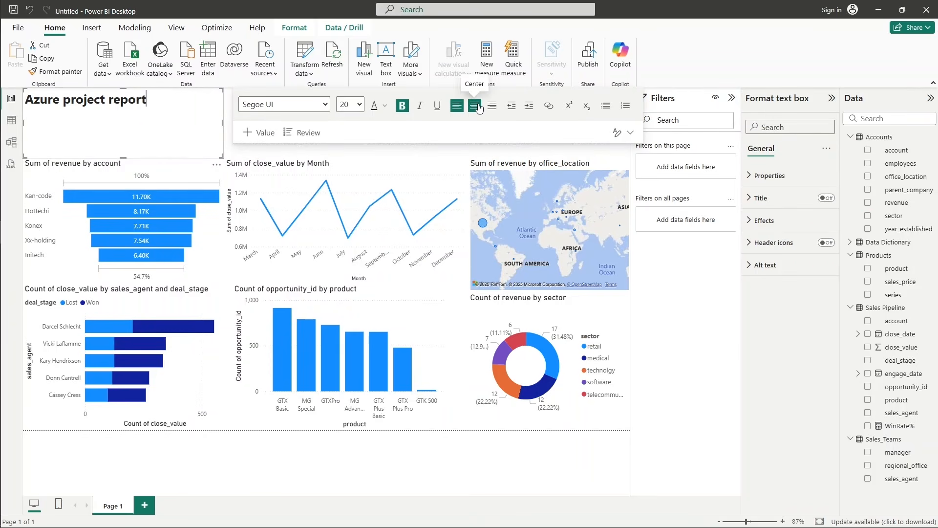
click(474, 106)
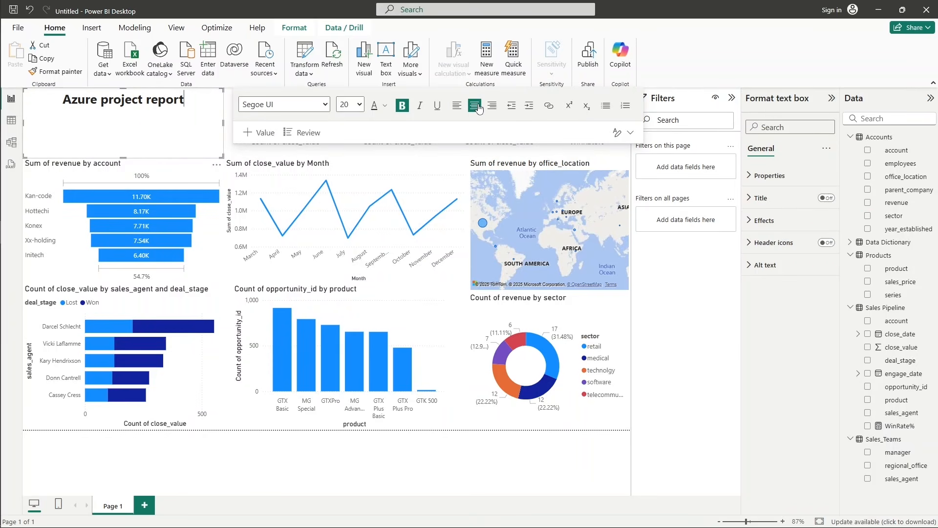
click(359, 104)
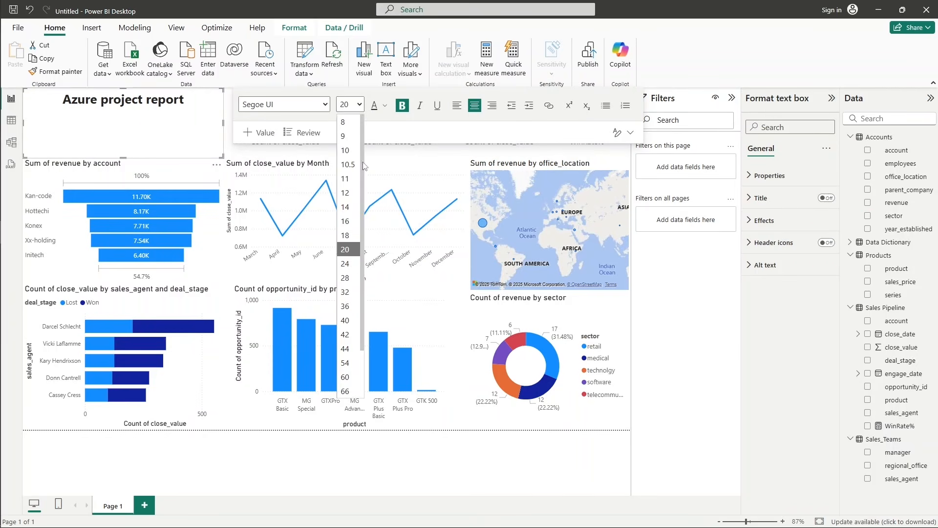
click(348, 293)
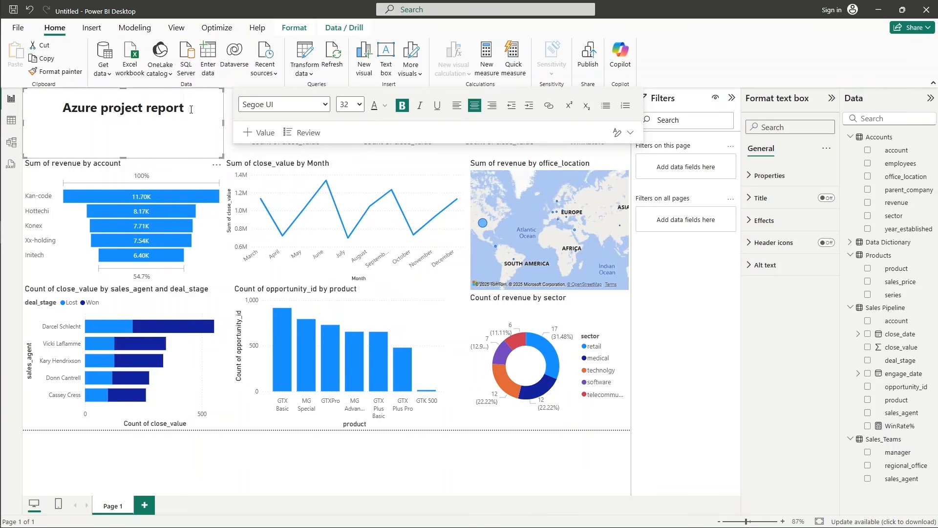
drag(190, 109, 60, 110)
click(359, 104)
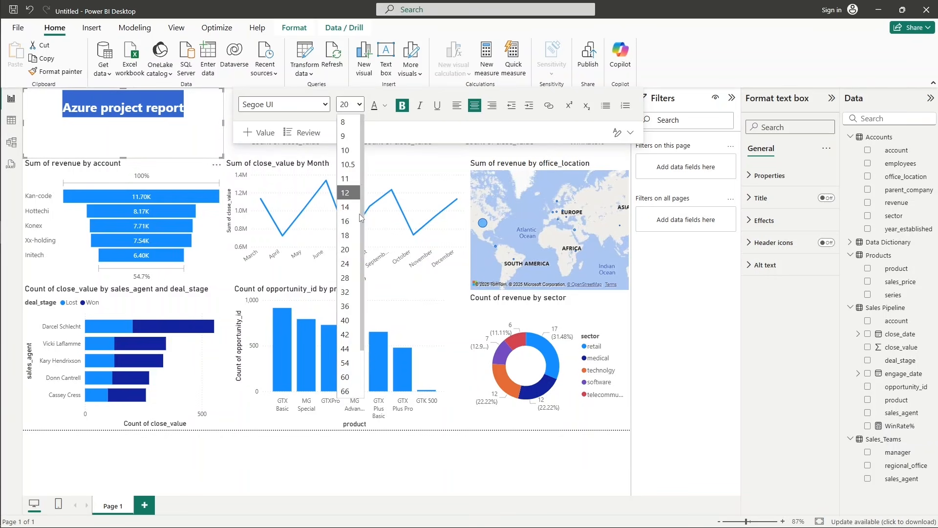
click(348, 293)
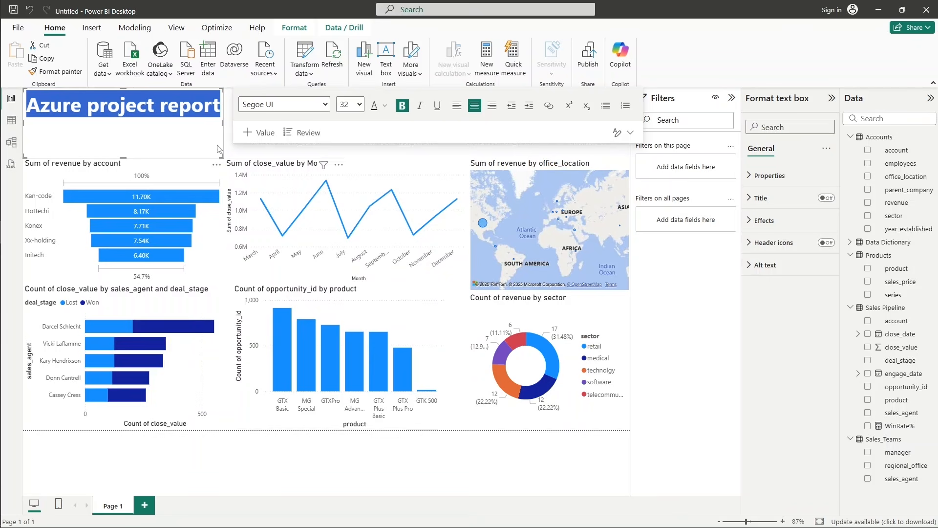
Try moving the revenue-by-account funnel chart to the lower-right corner of the report page and undo the move.
drag(123, 220, 674, 485)
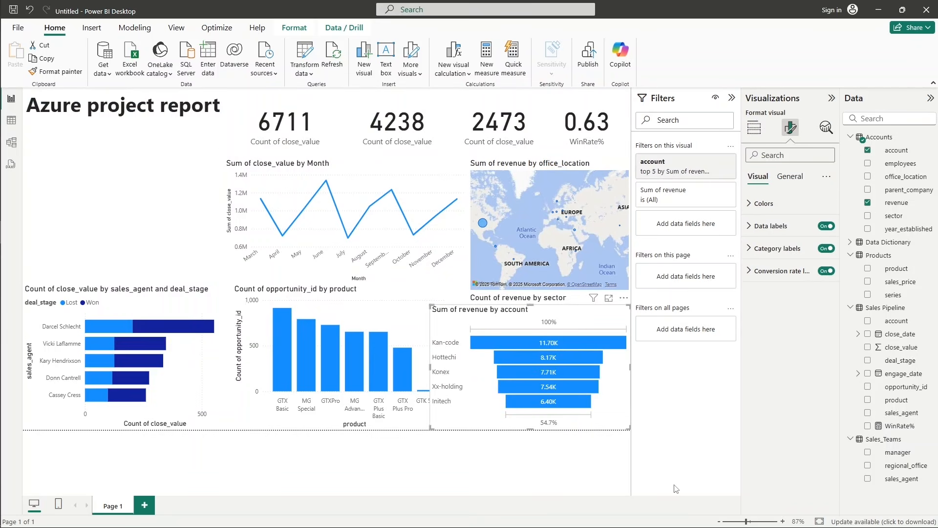
key(ctrl+z)
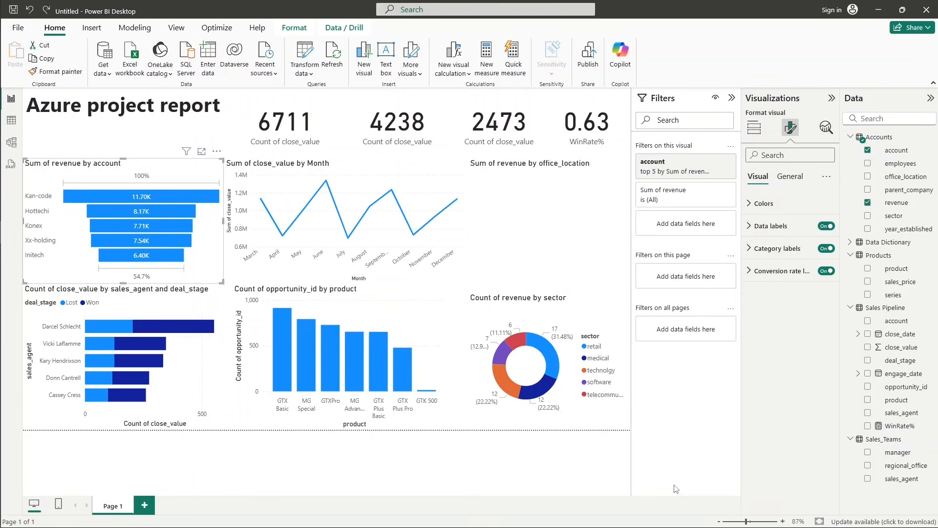
click(126, 126)
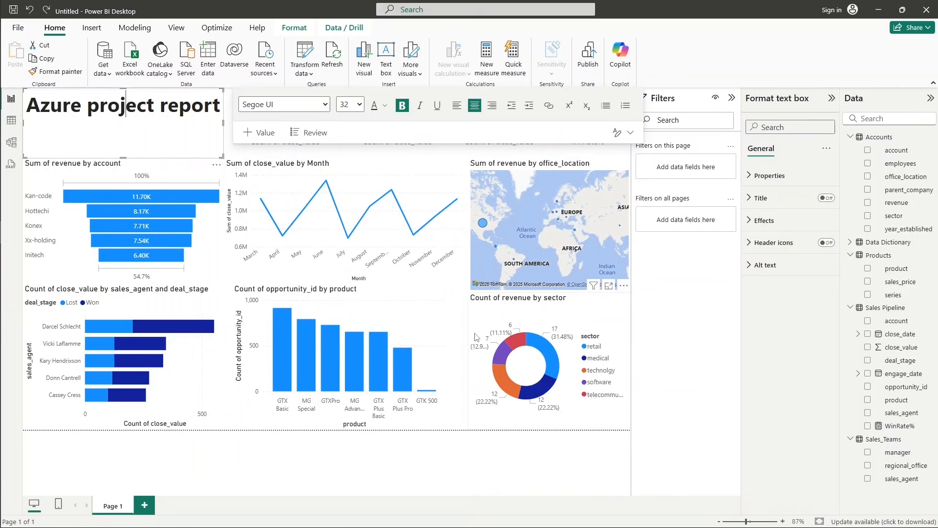
click(457, 320)
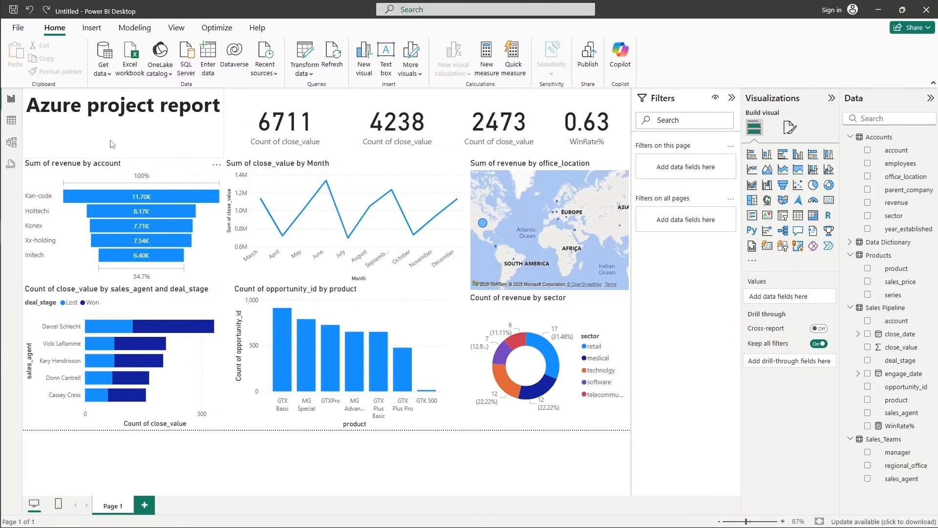
Open the title formatting options of the revenue-by-account funnel chart.
click(200, 182)
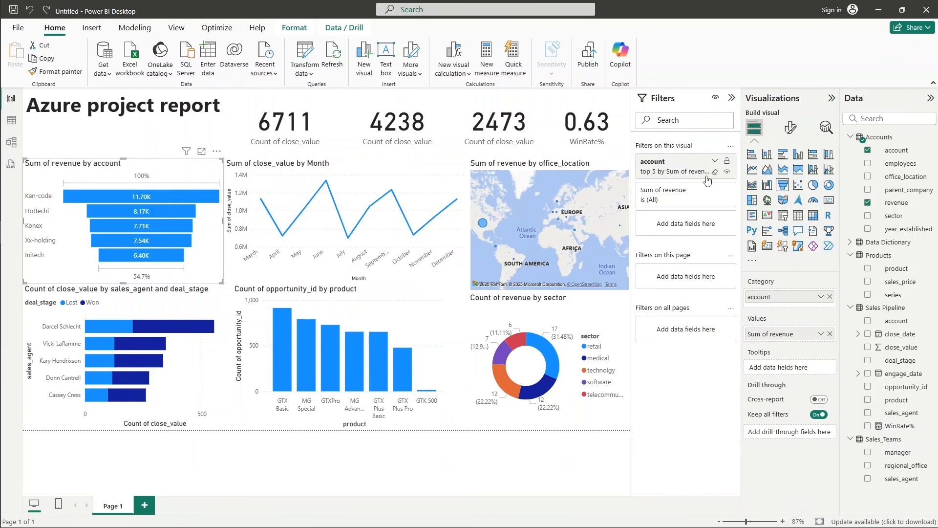
click(791, 128)
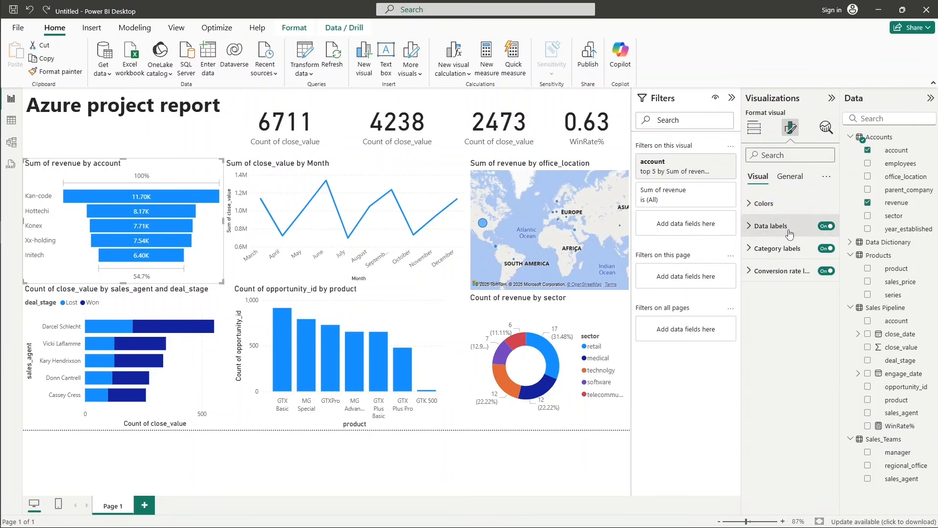
click(771, 206)
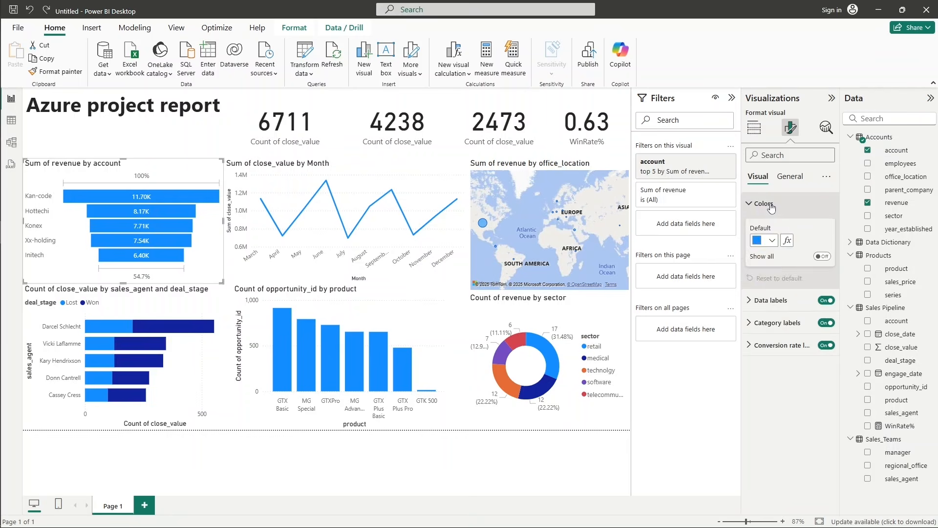
click(772, 206)
click(789, 177)
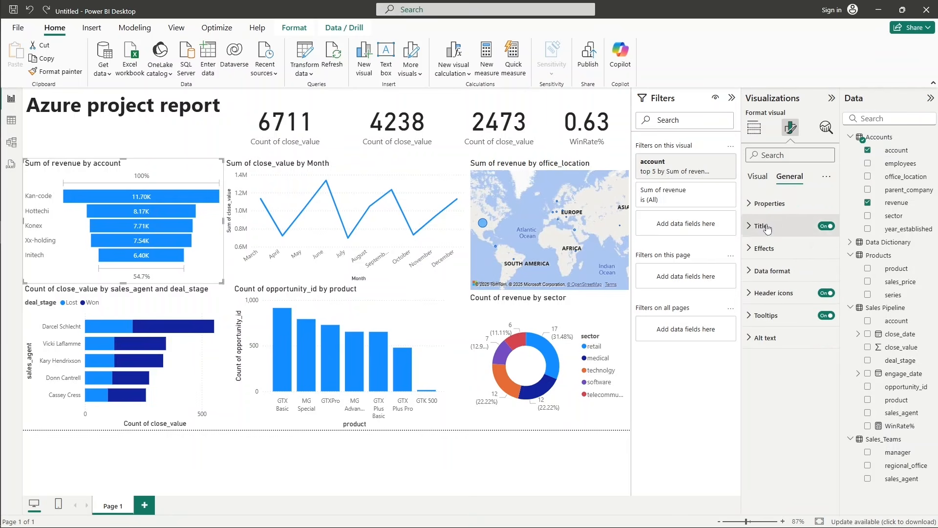
click(762, 226)
Try to reword the funnel chart's title to start with "Total" and restore the original title text.
click(788, 281)
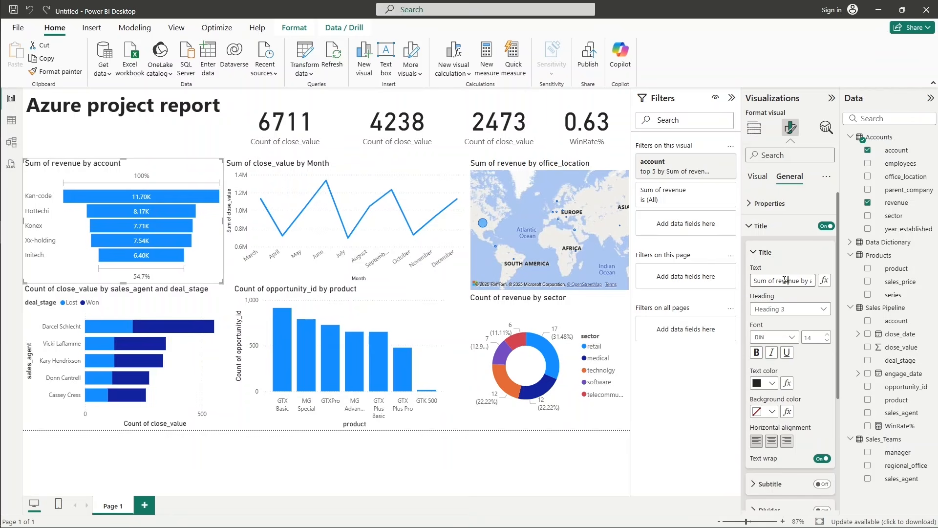
triple_click(785, 279)
text(Total S)
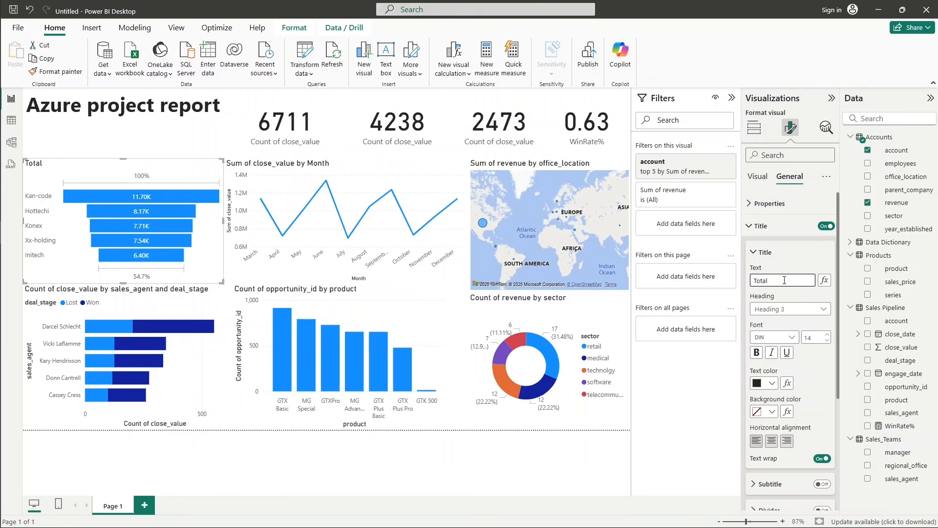
key(BackSpace)
key(BackSpace)
key(BackSpace)
key(BackSpace)
key(BackSpace)
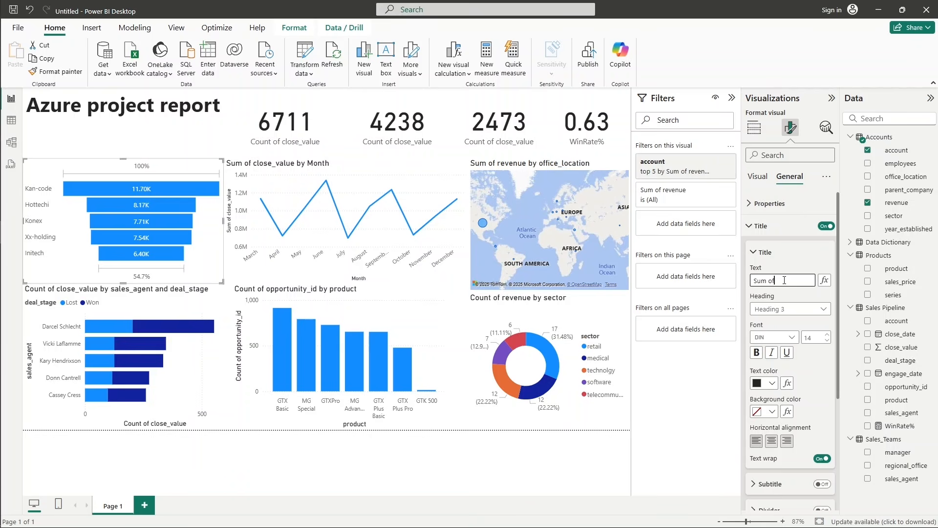
key(BackSpace)
key(BackSpace)
key(BackSpace)
key(BackSpace)
key(BackSpace)
key(BackSpace)
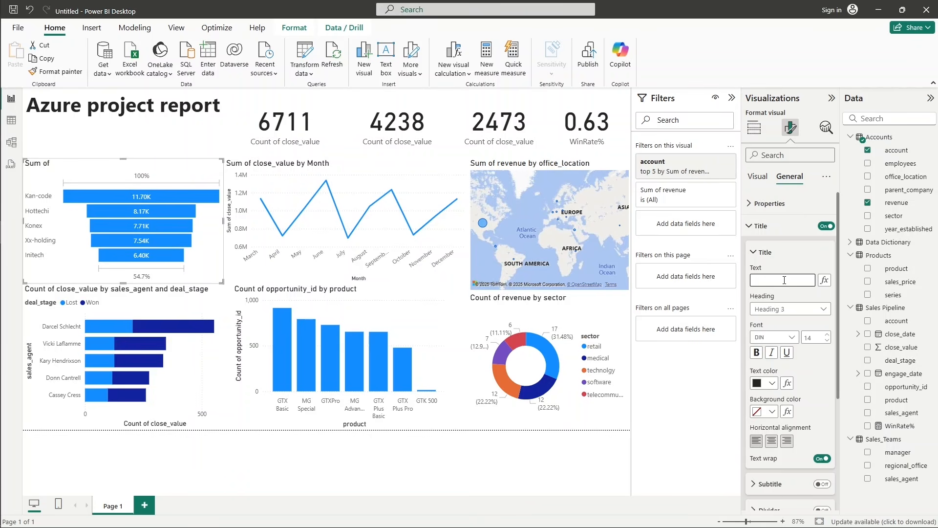
text(Total)
key(ctrl+z)
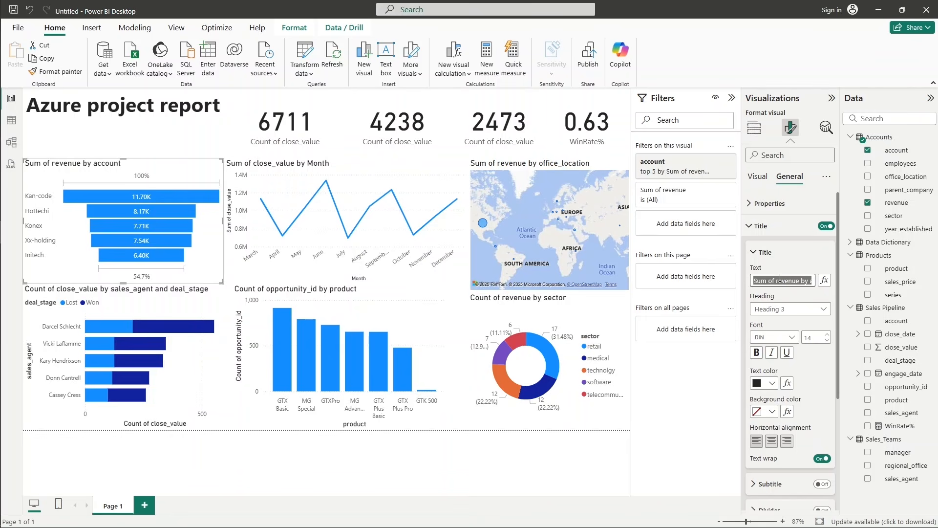
Center the title of the revenue-by-account funnel chart horizontally.
click(780, 275)
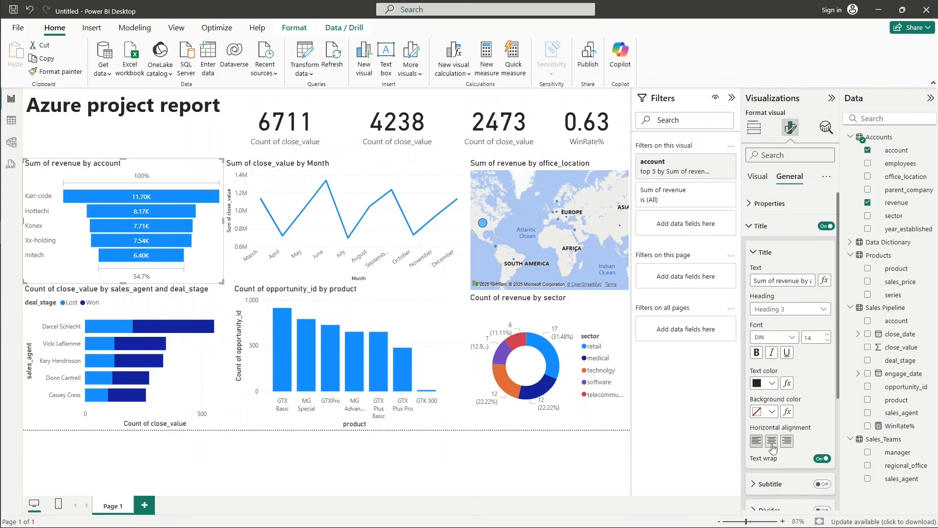
click(772, 443)
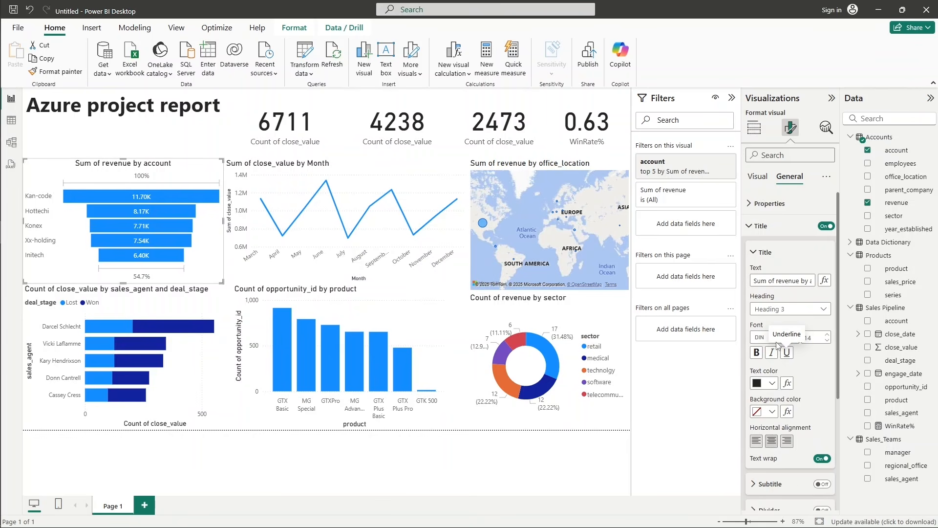
scroll(782, 346, down, 4)
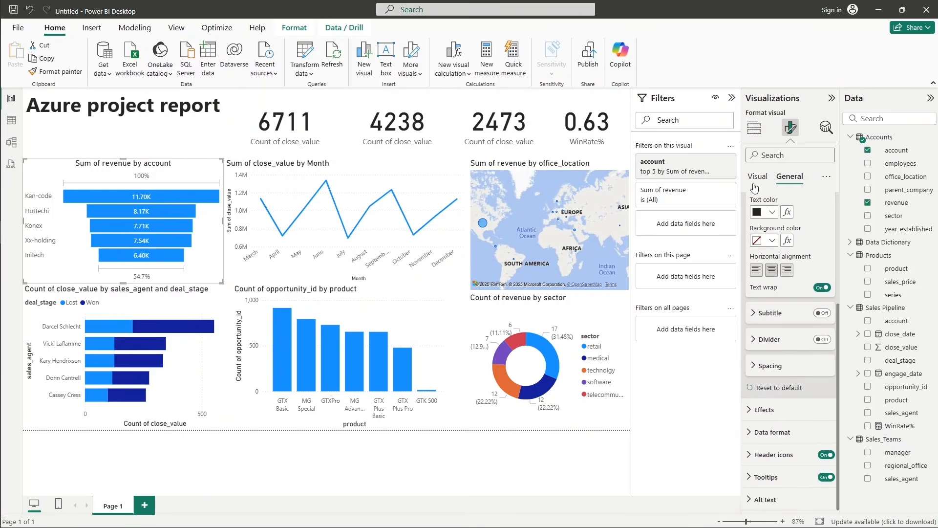
Center the title of the monthly close_value line chart and change its text to "Total Sales by Month".
click(407, 177)
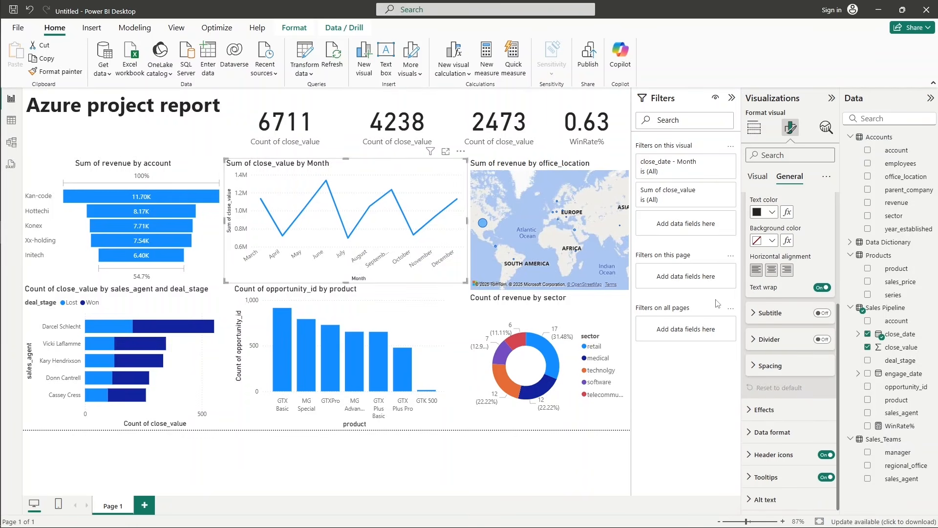
click(772, 270)
scroll(814, 297, up, 3)
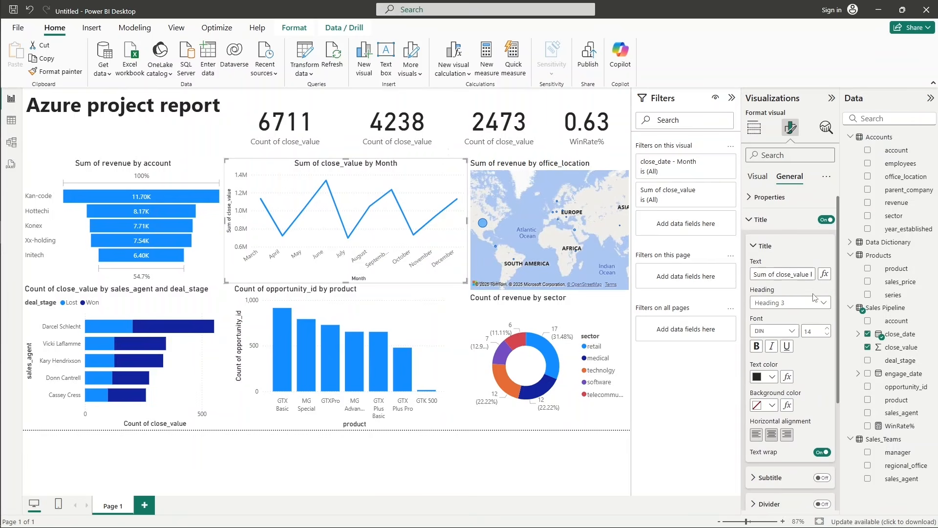
scroll(815, 297, up, 1)
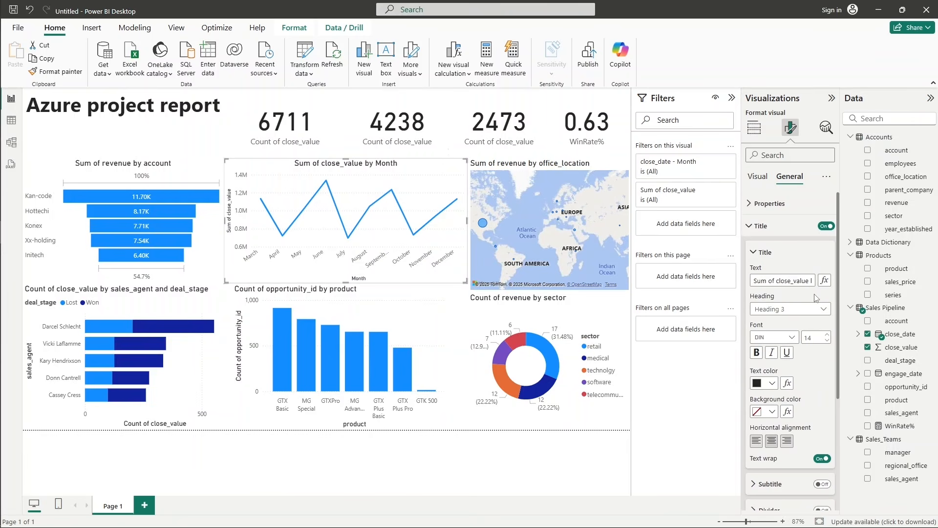
click(785, 281)
key(ctrl+a)
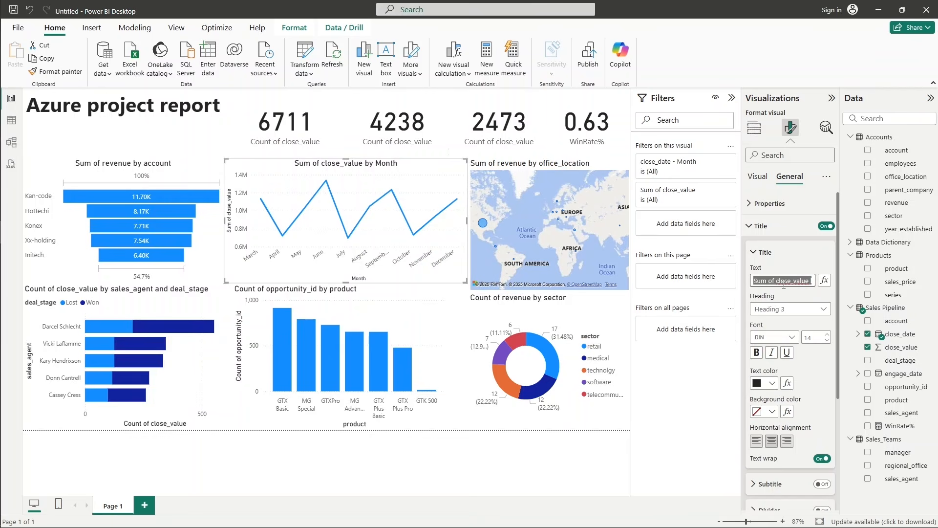
text(Total)
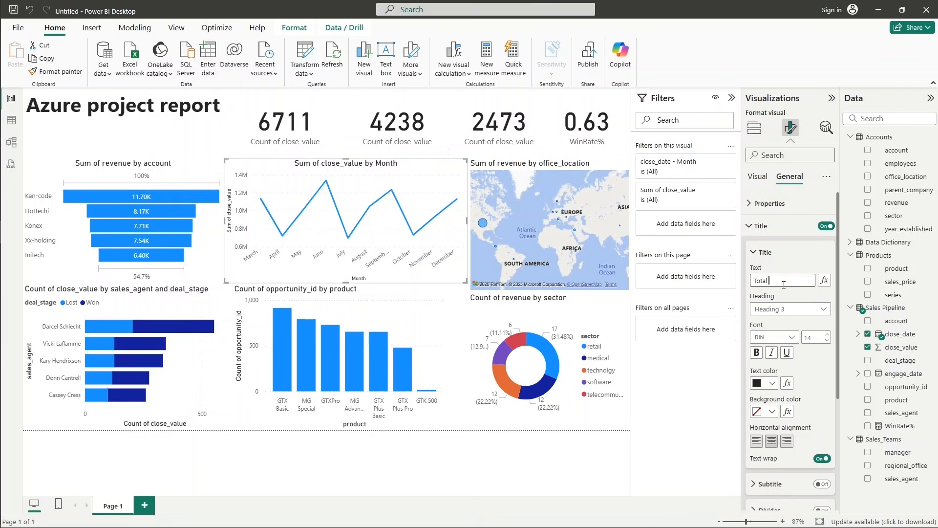
key(Return)
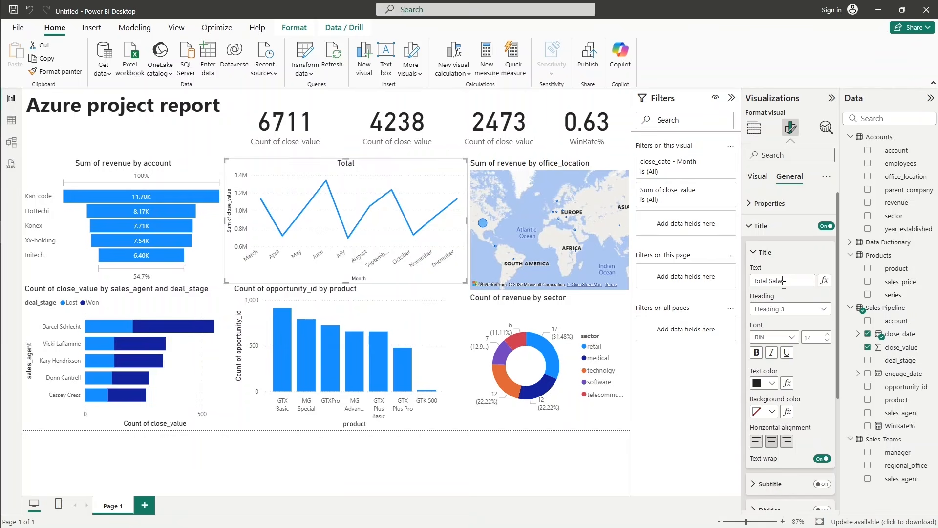
key(Return)
text(by Month)
key(Return)
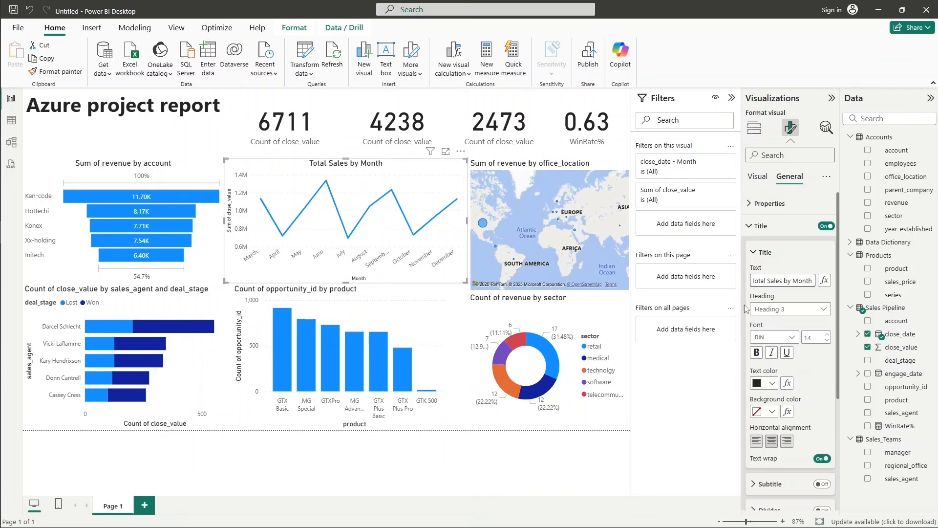
Open the X-axis formatting options of the monthly sales line chart and switch the axis values off and back on.
scroll(773, 331, down, 4)
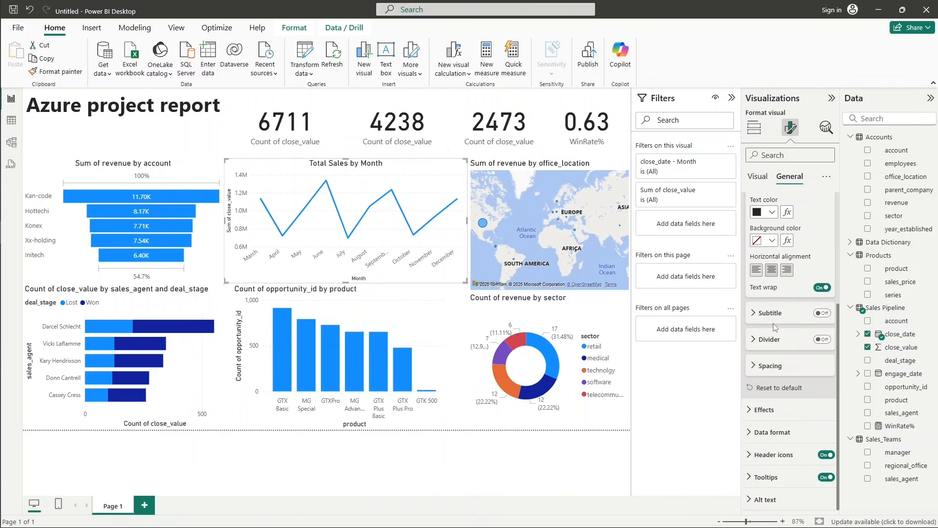
scroll(775, 332, up, 4)
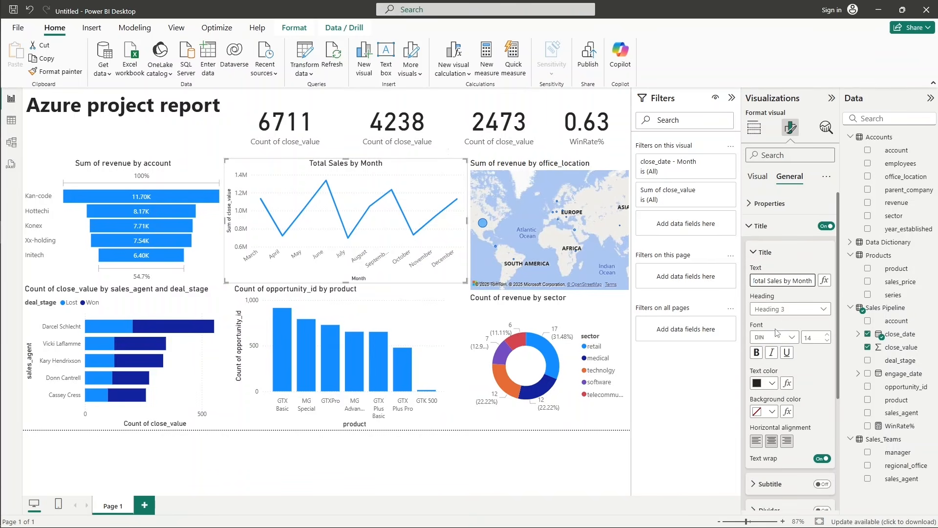
click(762, 226)
click(759, 185)
click(762, 203)
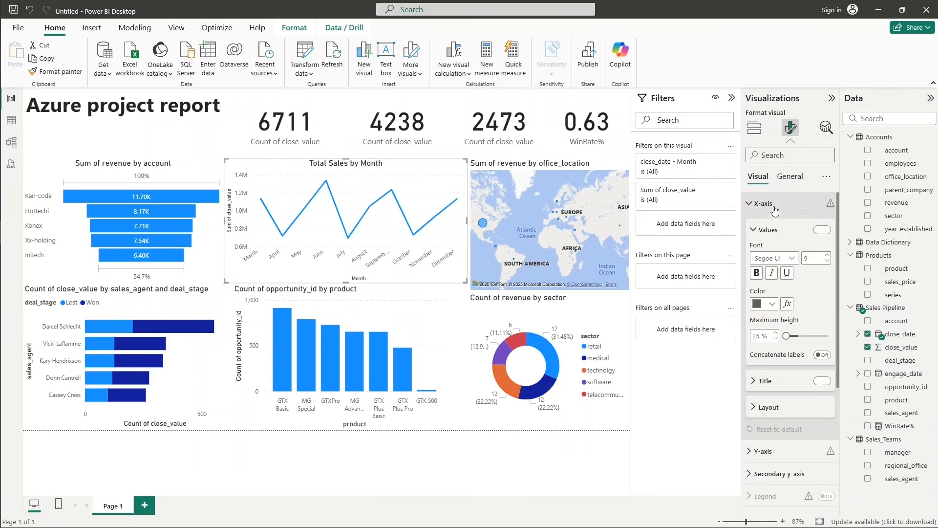
click(822, 231)
click(822, 231)
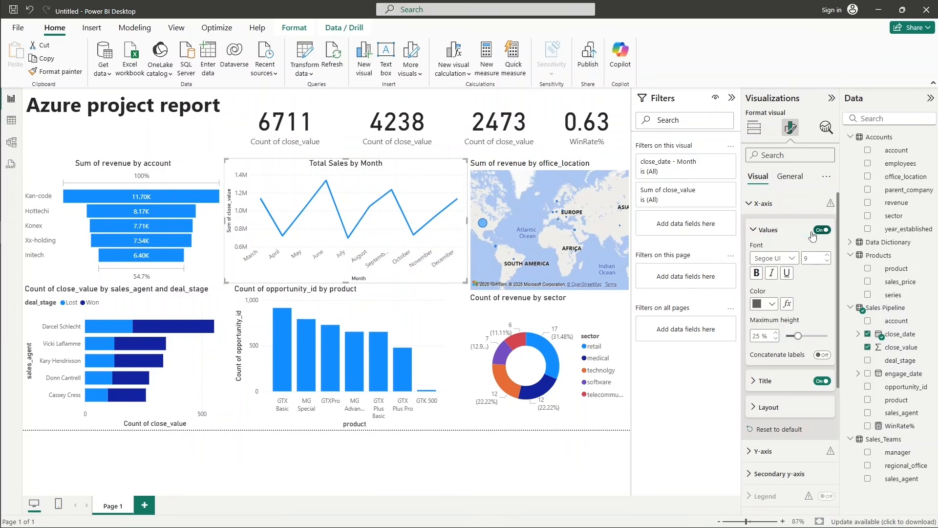
Turn off the horizontal gridlines of the Total Sales by Month line chart.
click(777, 232)
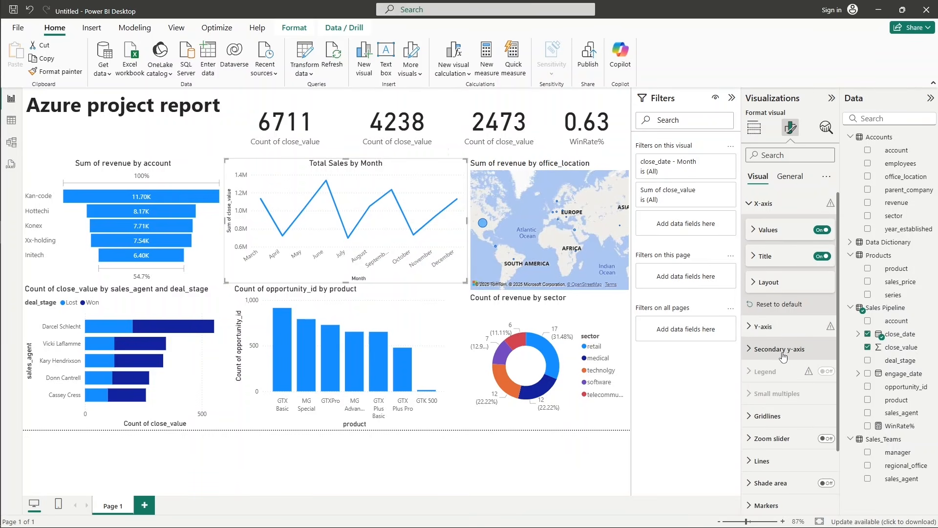
scroll(782, 354, down, 1)
click(769, 343)
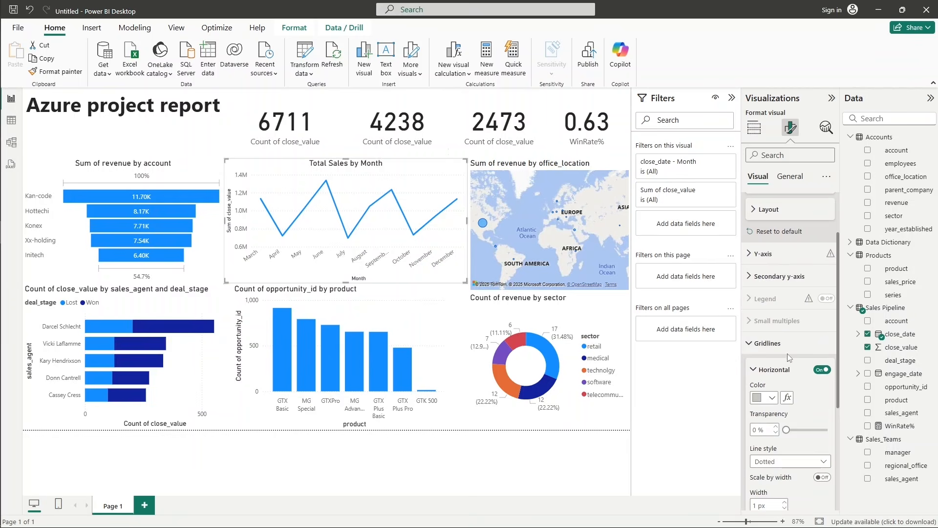
scroll(787, 356, down, 1)
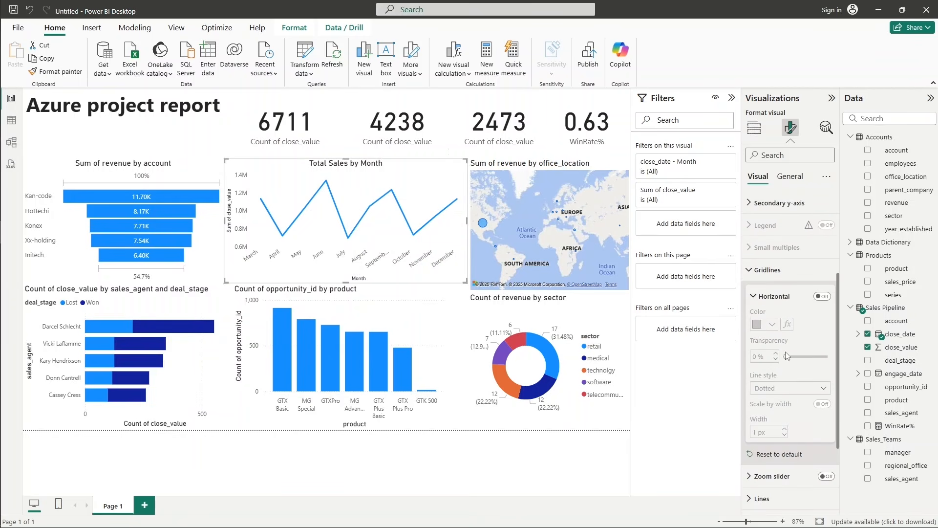
click(765, 271)
scroll(775, 305, up, 1)
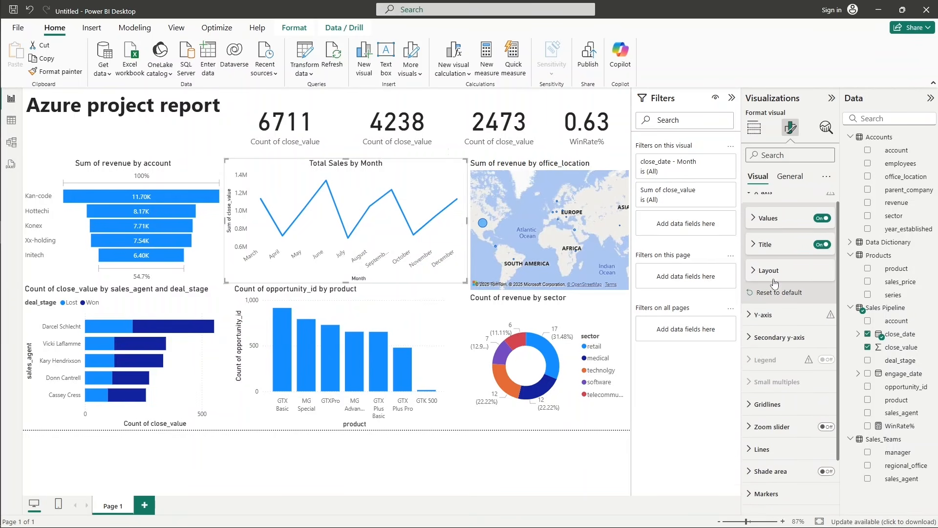
Hide the X-axis and Y-axis titles of the Total Sales by Month line chart.
click(822, 256)
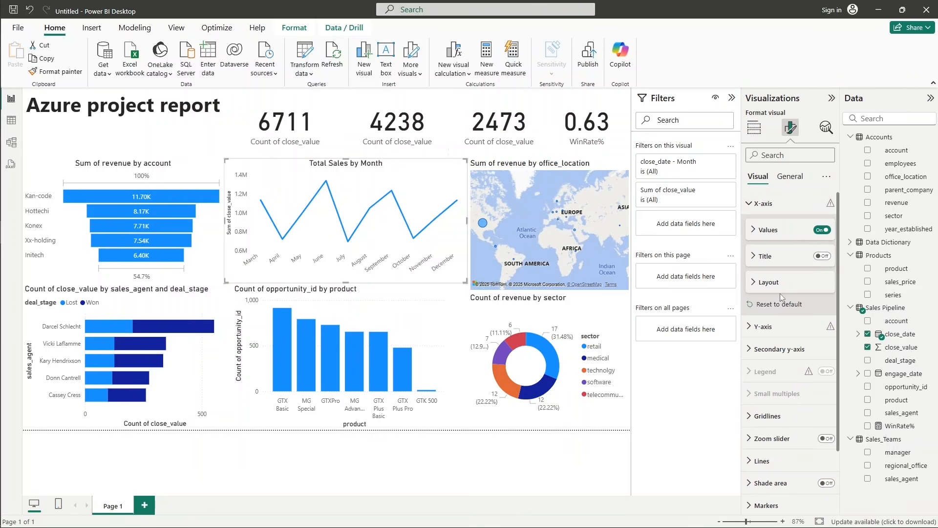
click(782, 326)
scroll(787, 400, down, 1)
click(822, 421)
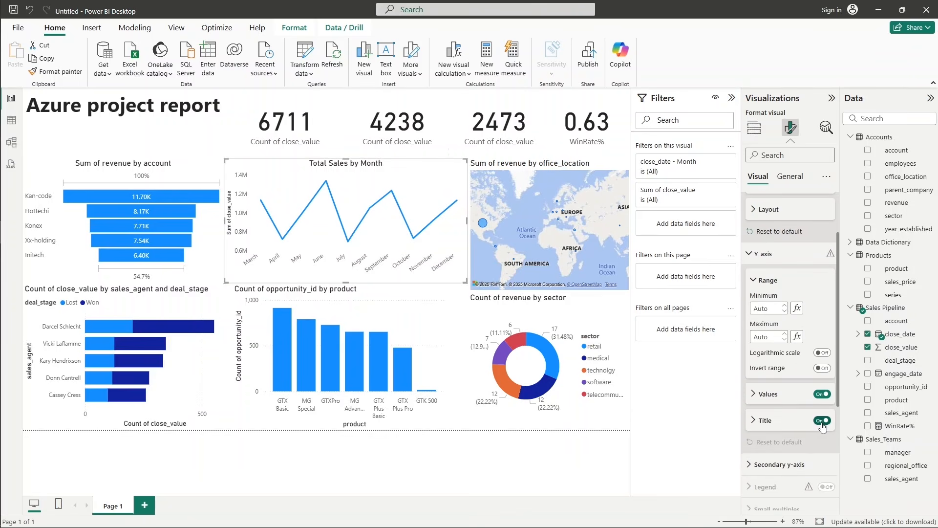
click(761, 254)
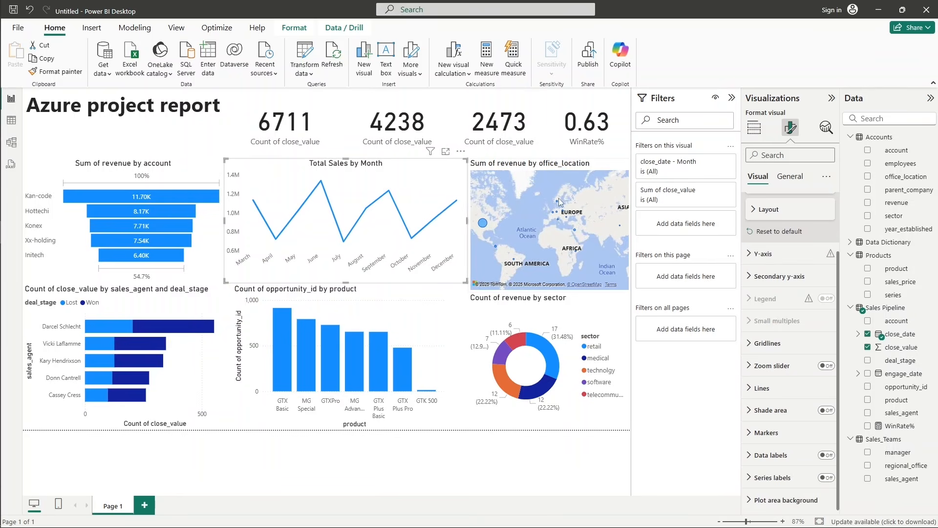
Center the title of the revenue-by-office_location map horizontally.
click(518, 171)
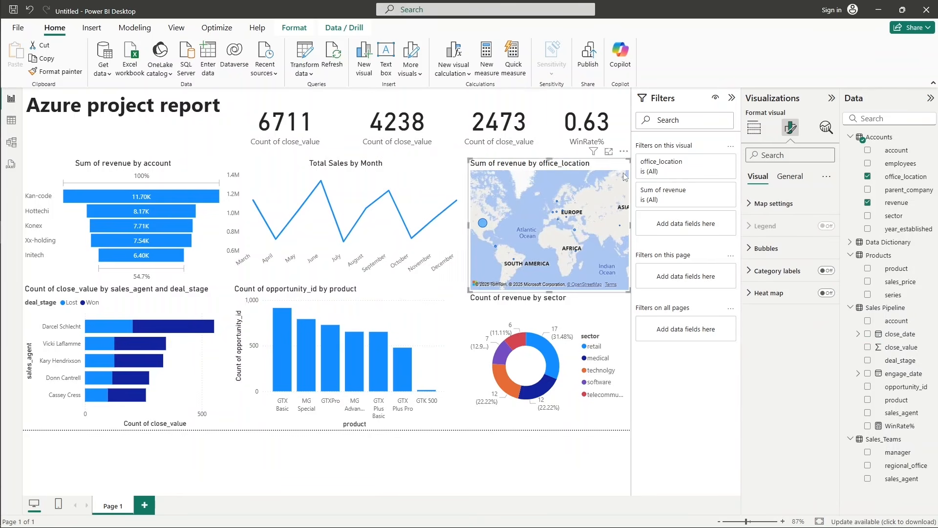
click(790, 177)
click(777, 238)
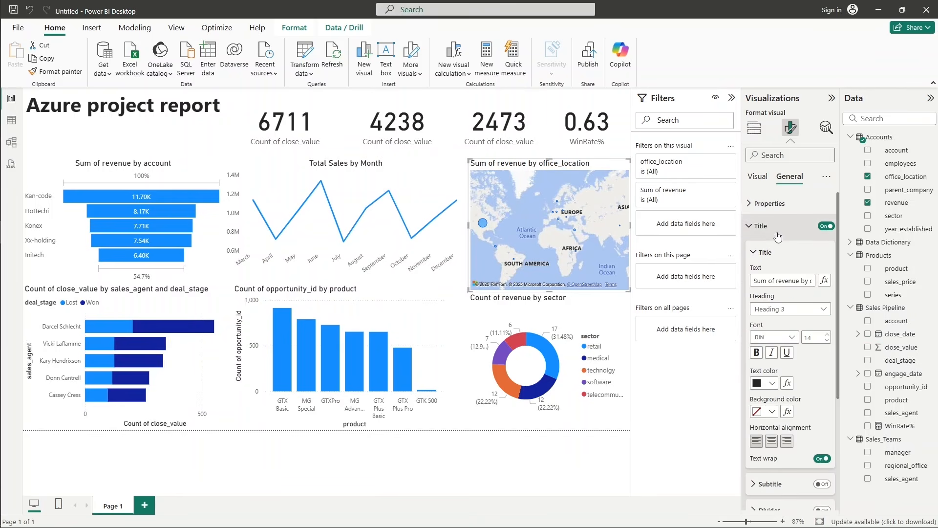
click(772, 441)
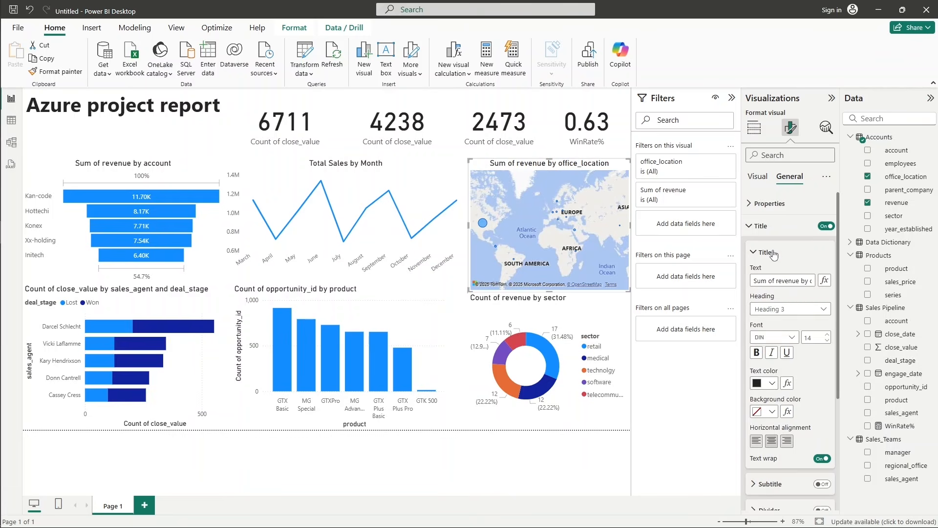
click(771, 253)
click(770, 232)
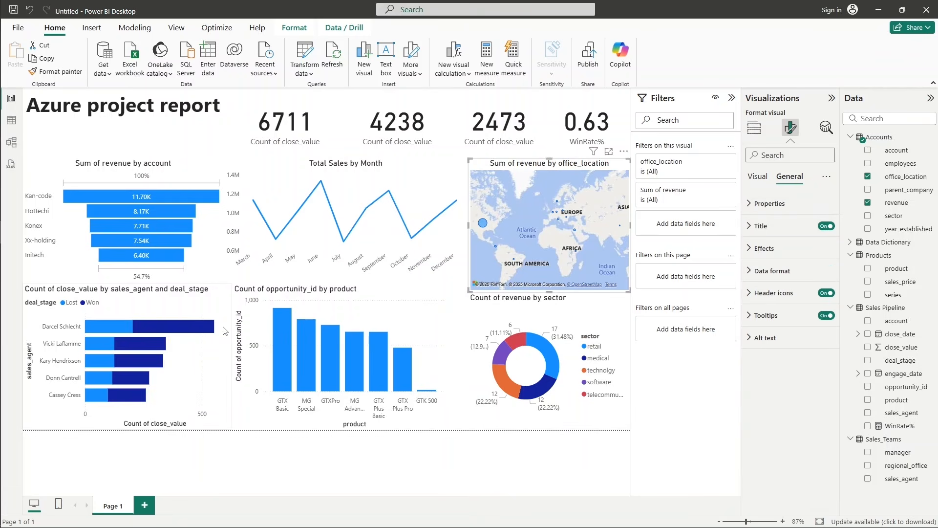
Change the title of the stacked bar chart of close_value by sales_agent and deal_stage to "Total Sales by agents".
click(167, 311)
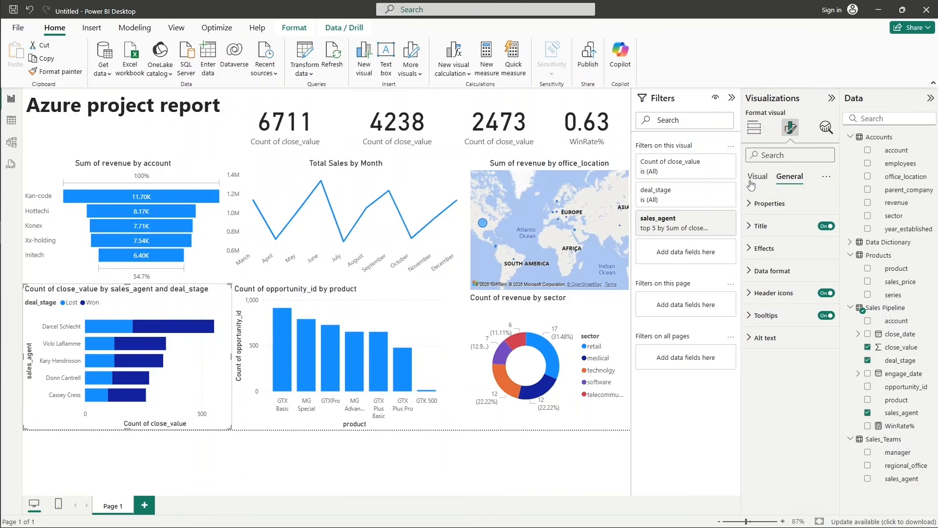
click(775, 226)
click(784, 263)
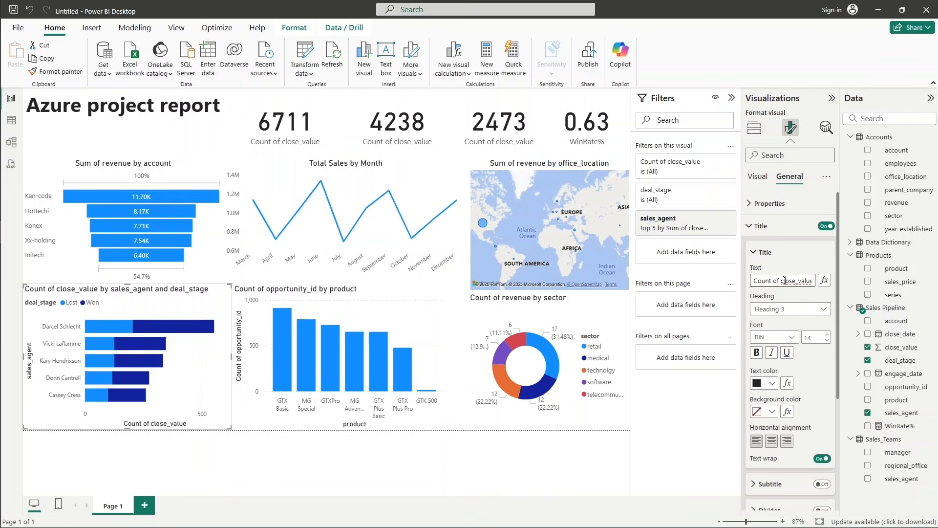
click(785, 281)
text(Total Sales won)
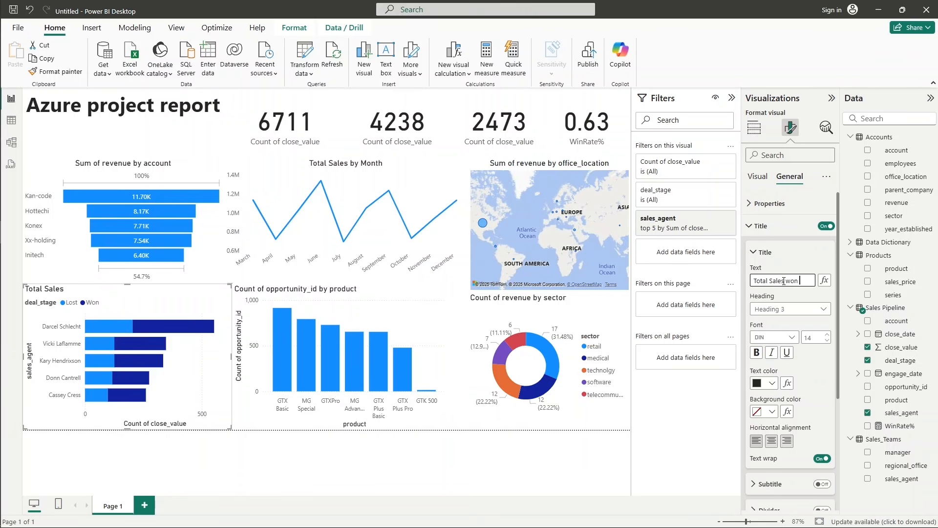
text(by)
text(b)
text(y agents)
Hide the Y-axis title and turn off the vertical gridlines of the Total Sales by agents bar chart.
click(760, 183)
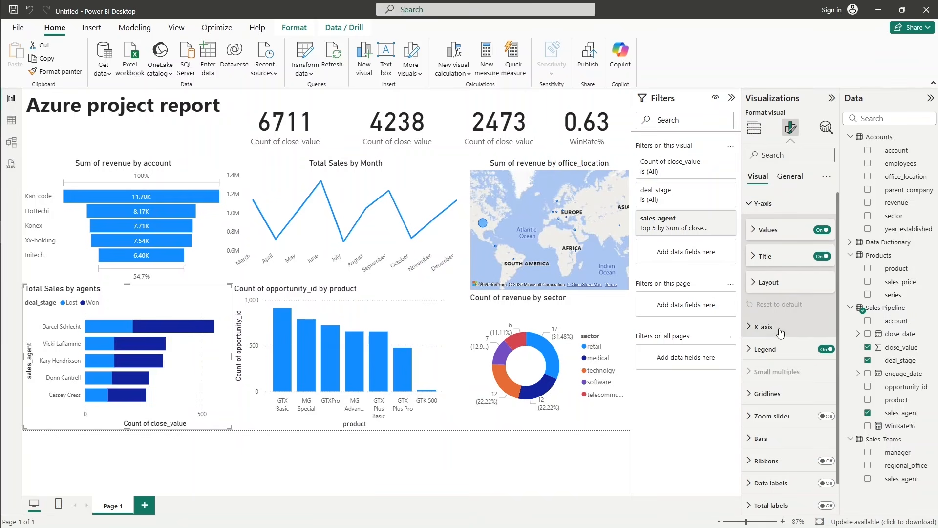
click(822, 257)
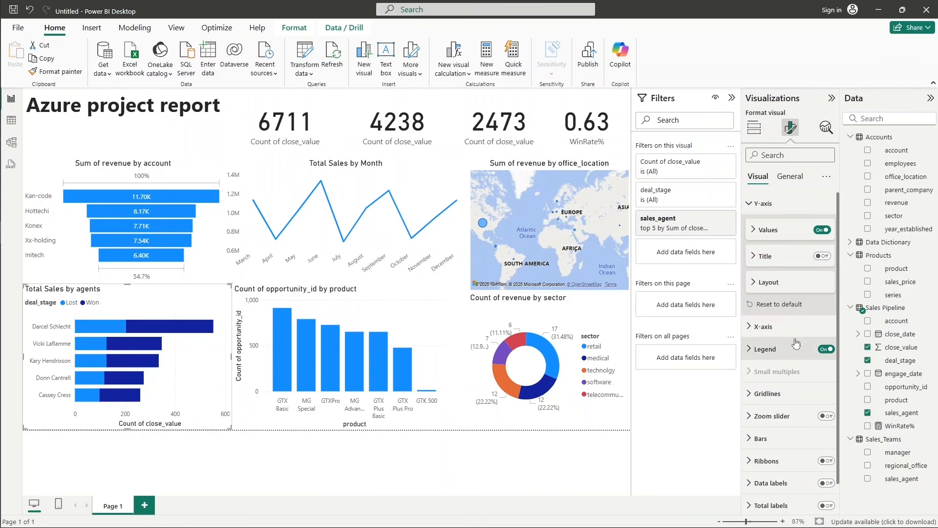
click(762, 327)
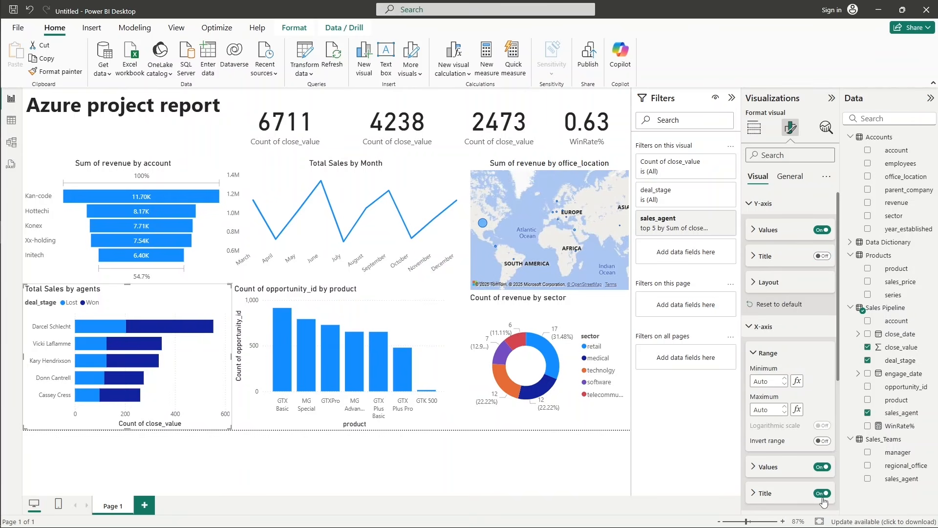
click(764, 353)
click(762, 203)
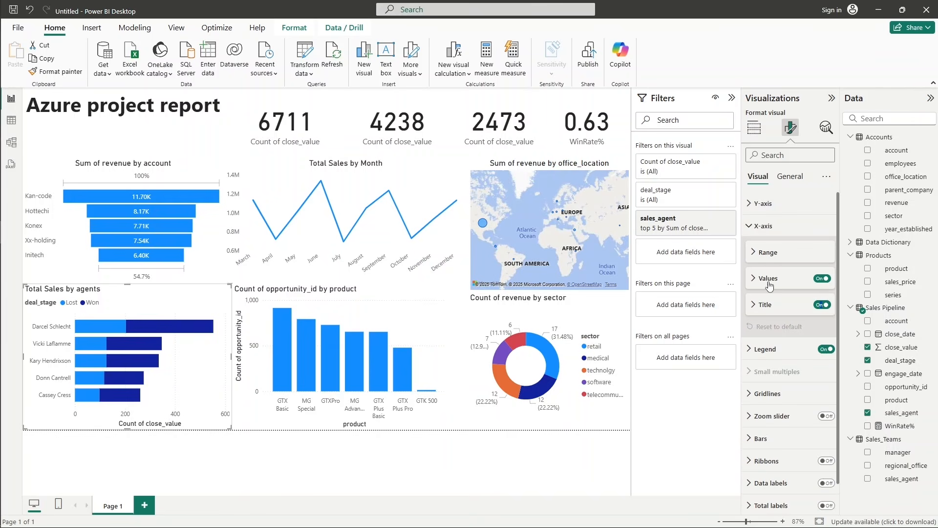
click(762, 226)
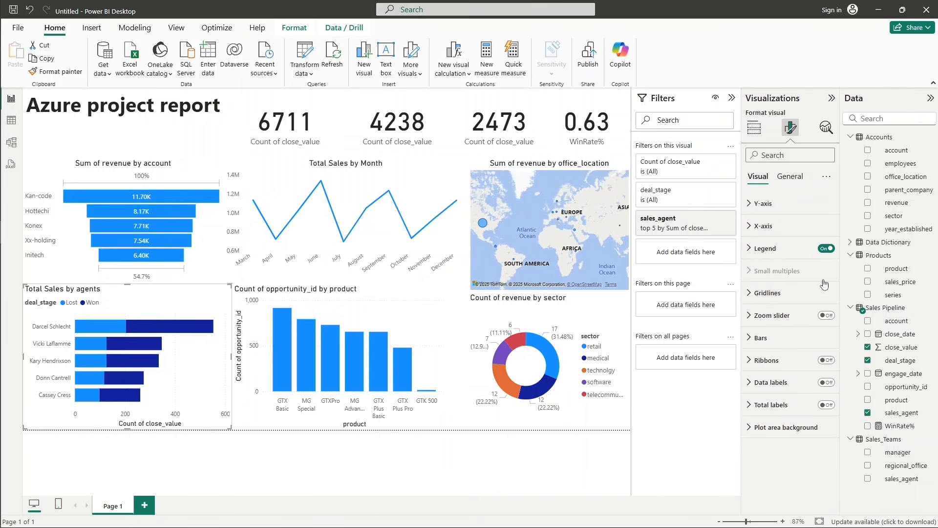
click(778, 295)
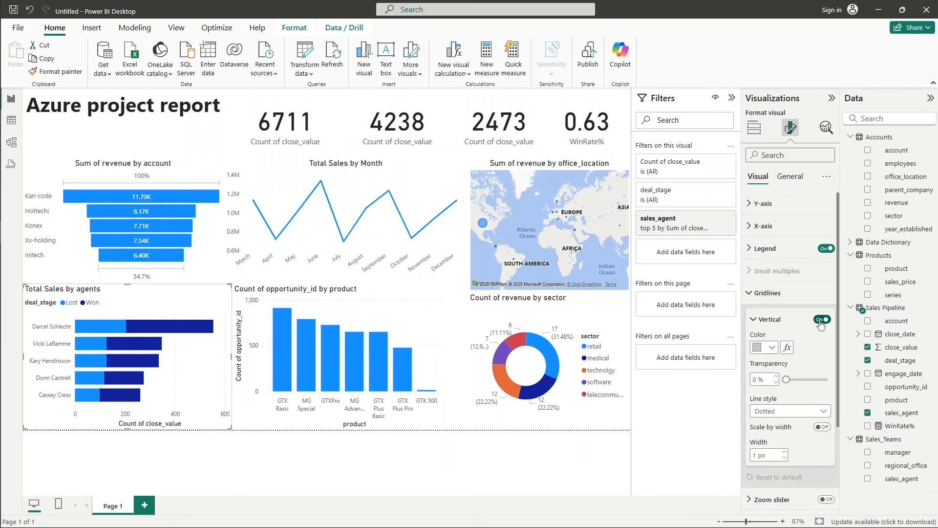
click(759, 296)
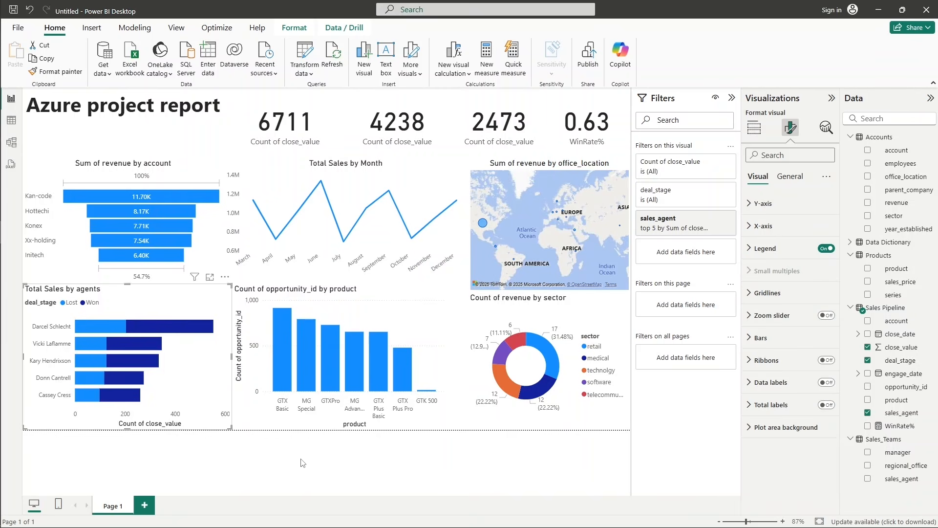
Center the title of the Total Sales by agents bar chart horizontally.
click(789, 177)
click(781, 227)
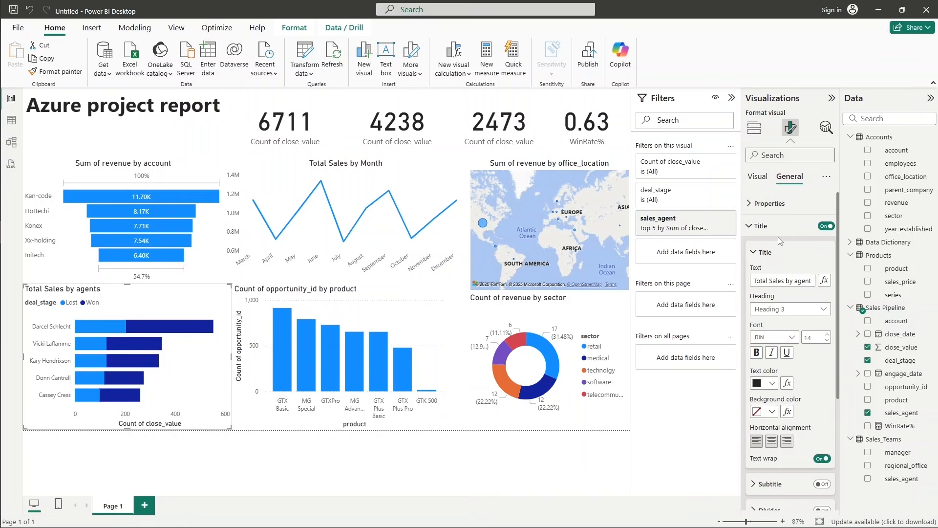
click(772, 441)
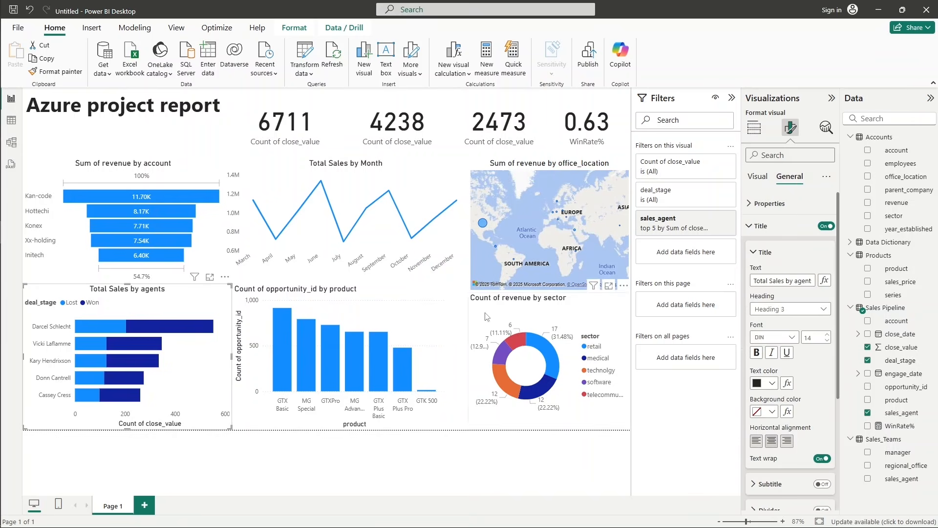
Center the title of the opportunity_id by product column chart horizontally.
click(403, 301)
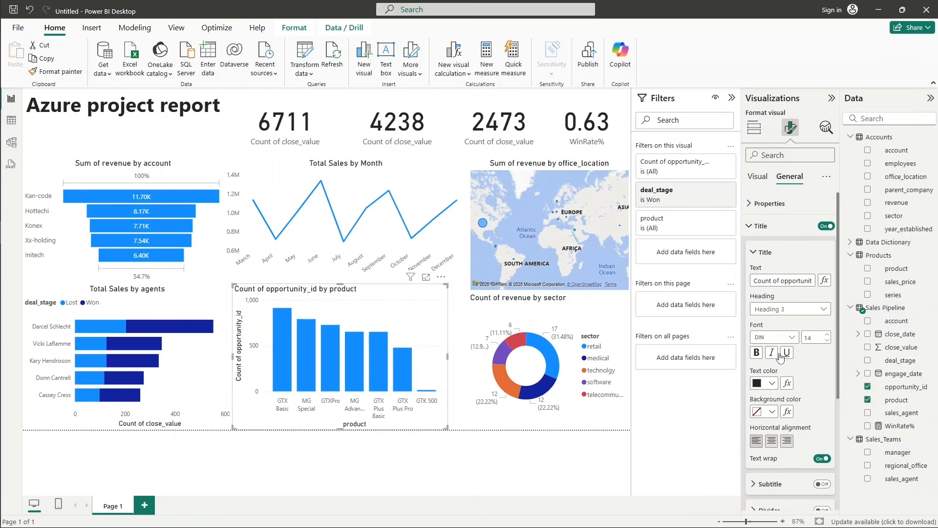
click(772, 441)
click(766, 252)
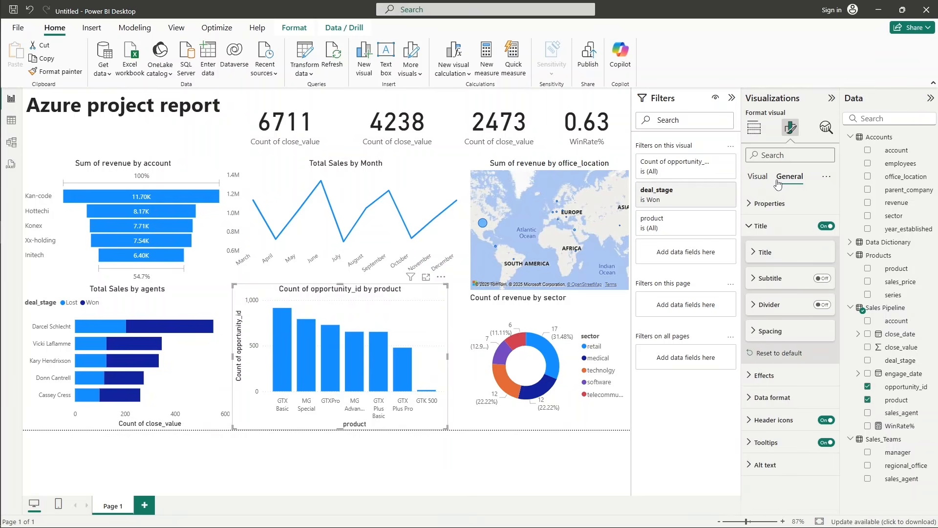
Change the product column chart's title text to "Number of won deals for each product".
click(766, 252)
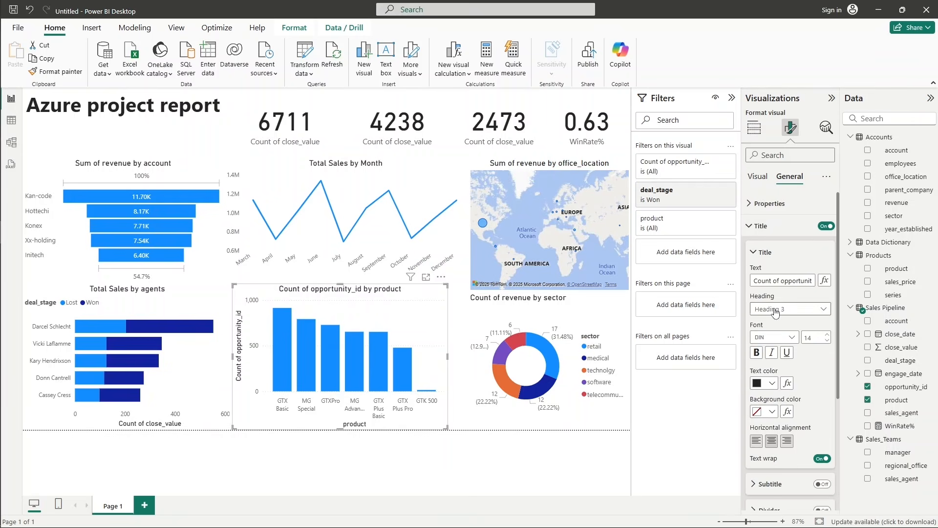
click(789, 281)
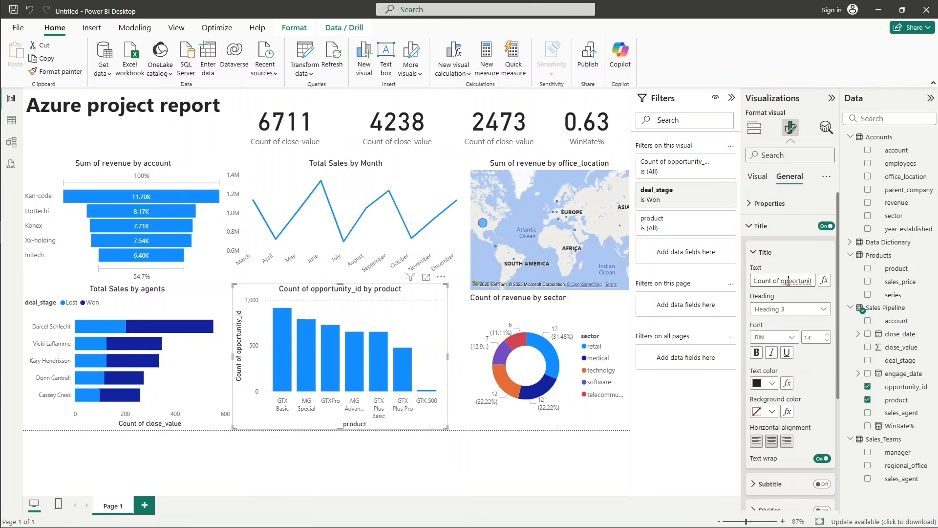
triple_click(788, 282)
text(N)
text(umber of won deals for each)
text( product)
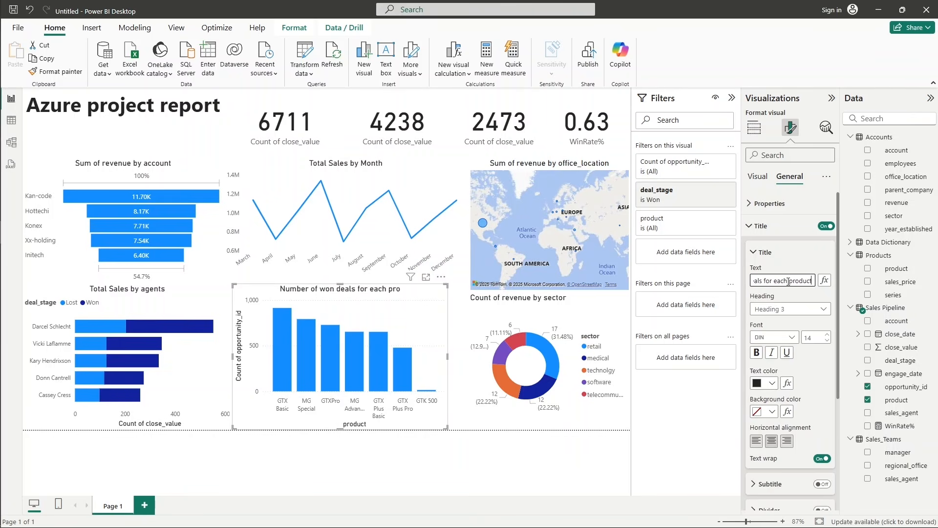
click(798, 296)
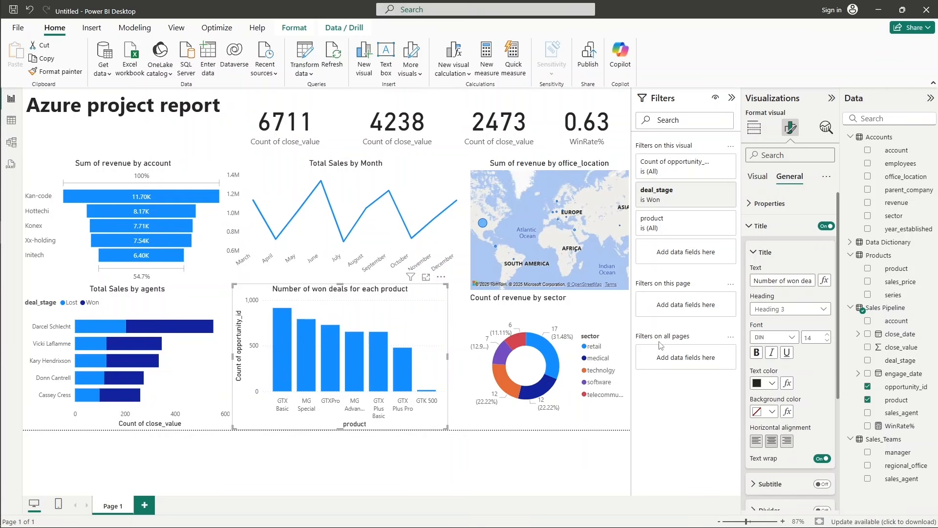
click(758, 228)
Turn off the horizontal gridlines of the won-deals-per-product column chart.
click(759, 177)
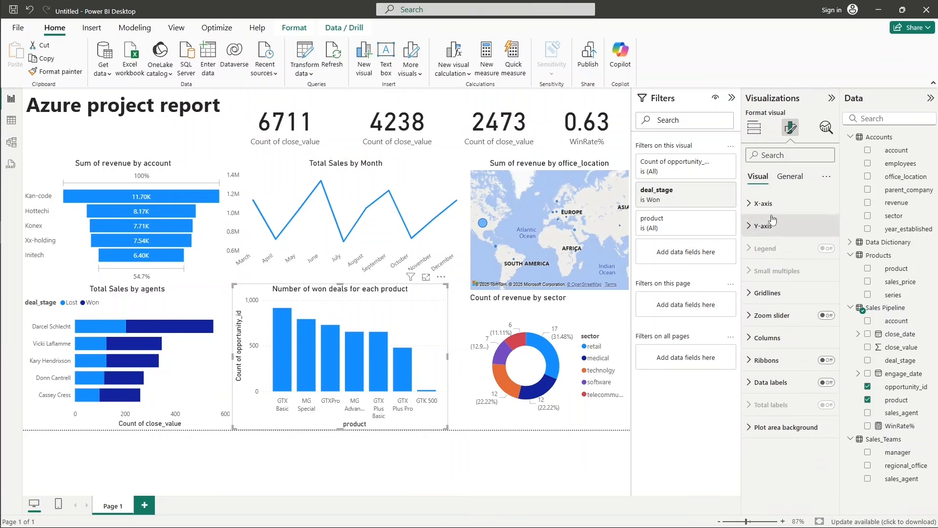
click(768, 292)
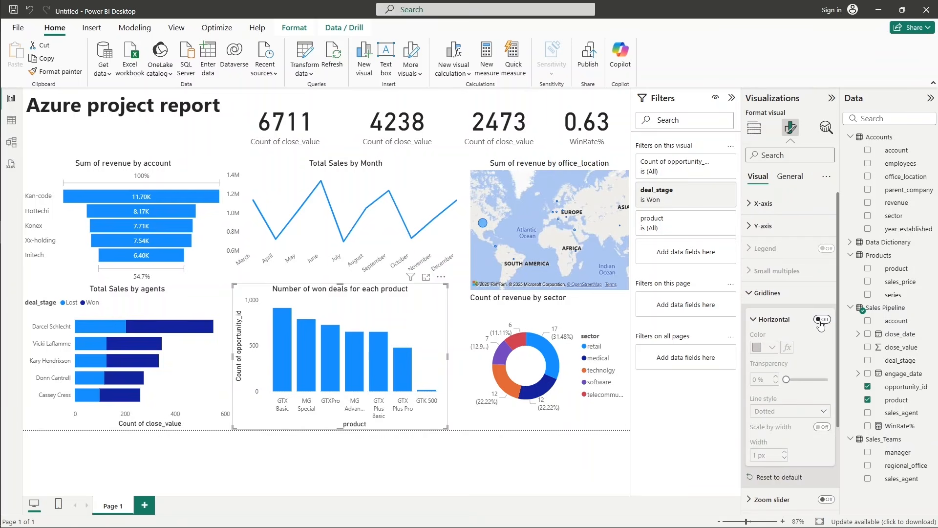
click(767, 293)
Hide the Y-axis and X-axis titles of the won-deals-per-product column chart.
click(762, 225)
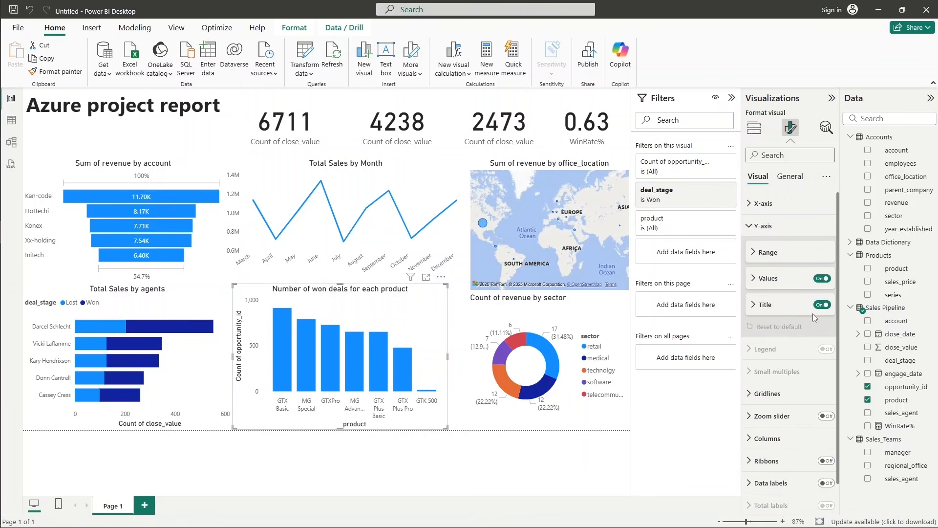
click(823, 305)
click(763, 203)
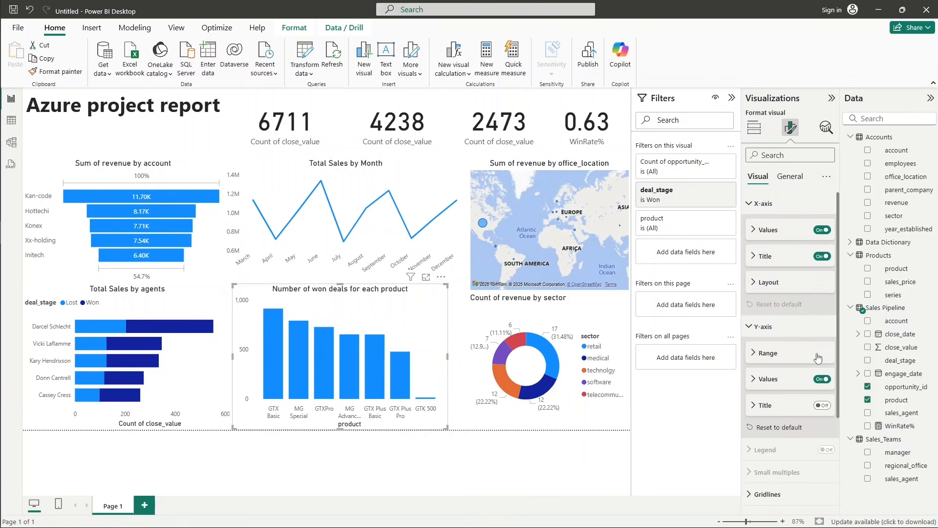
click(823, 256)
click(763, 203)
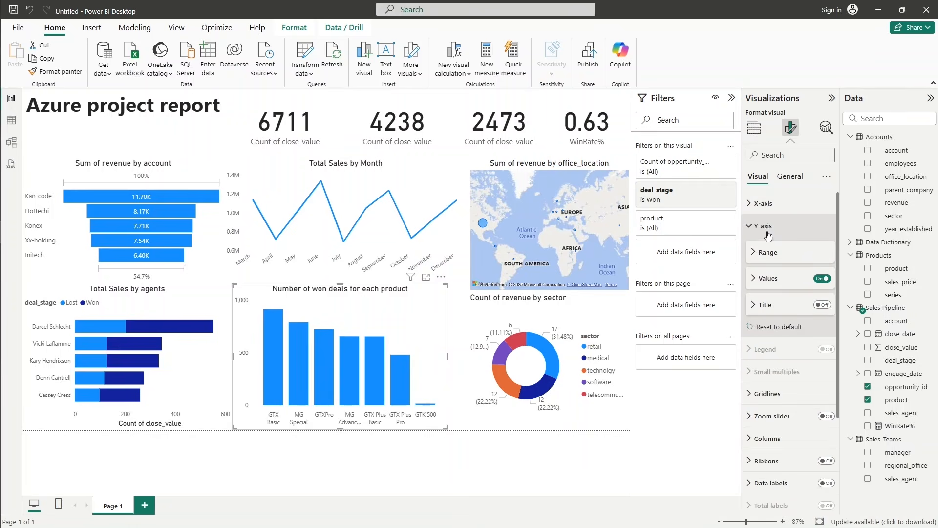
click(765, 228)
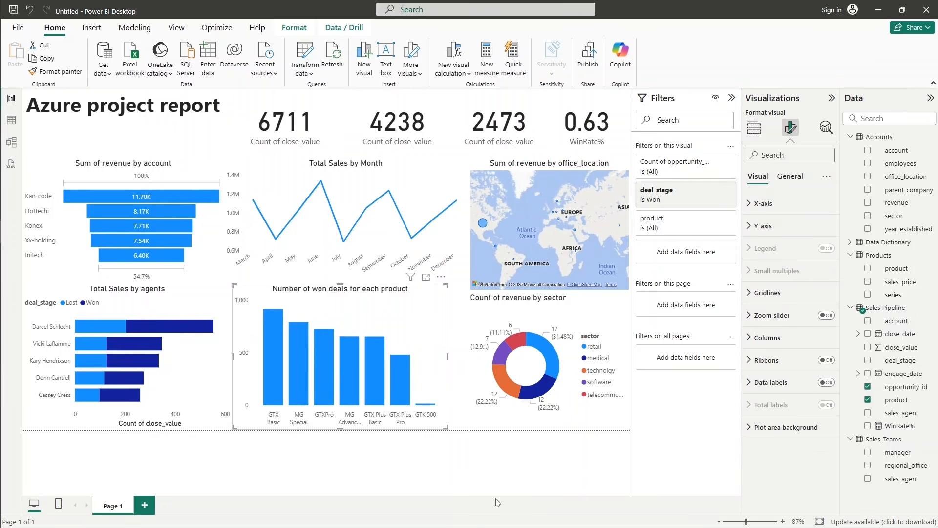
Widen the won-deals-per-product column chart so it extends to the edge of the sector donut chart.
click(595, 320)
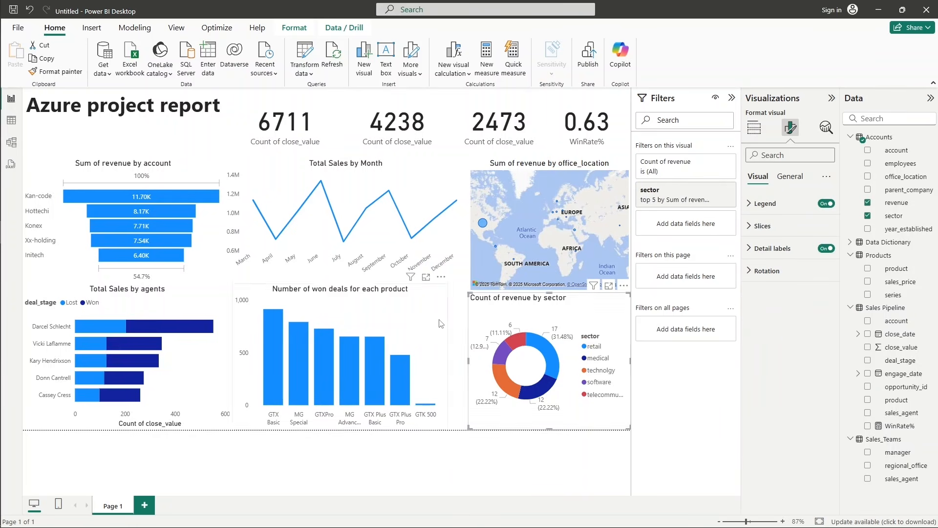
click(442, 361)
drag(449, 356, 468, 357)
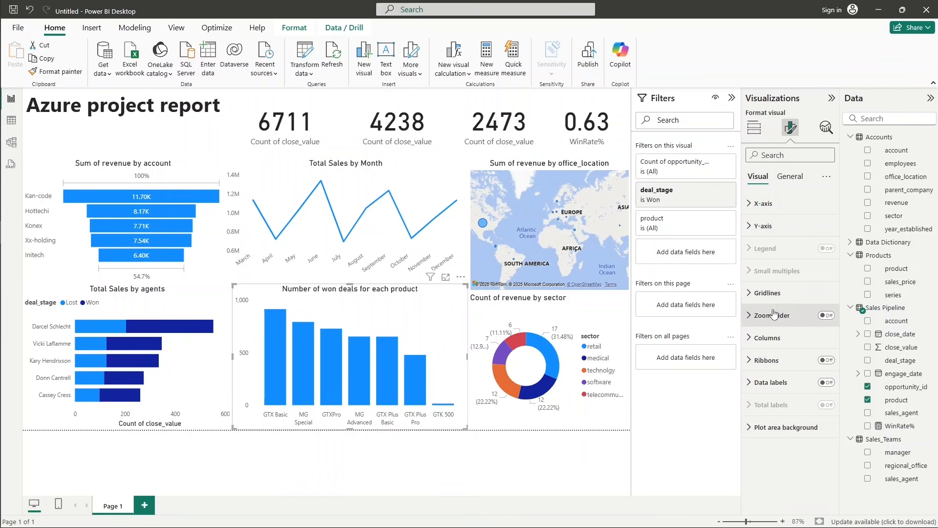
Change the sector donut chart's title text to "Revenue by sector".
click(609, 321)
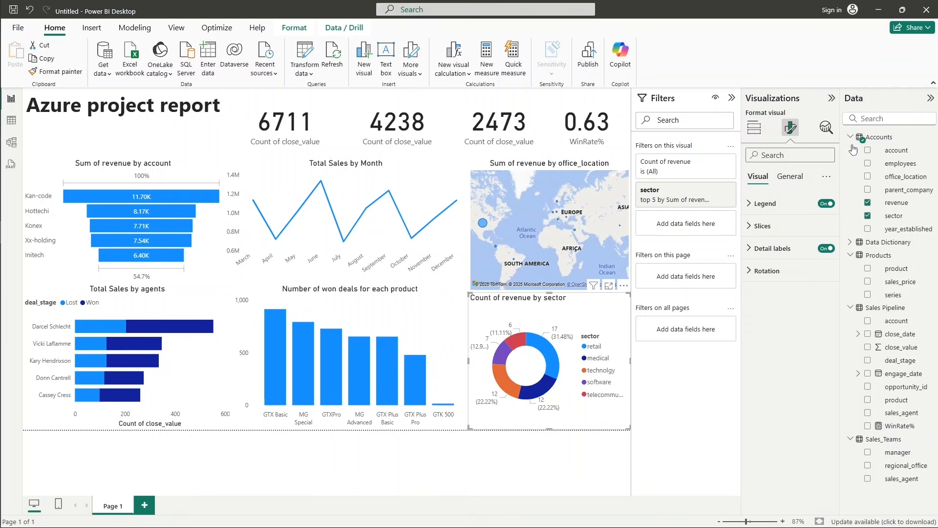
click(794, 183)
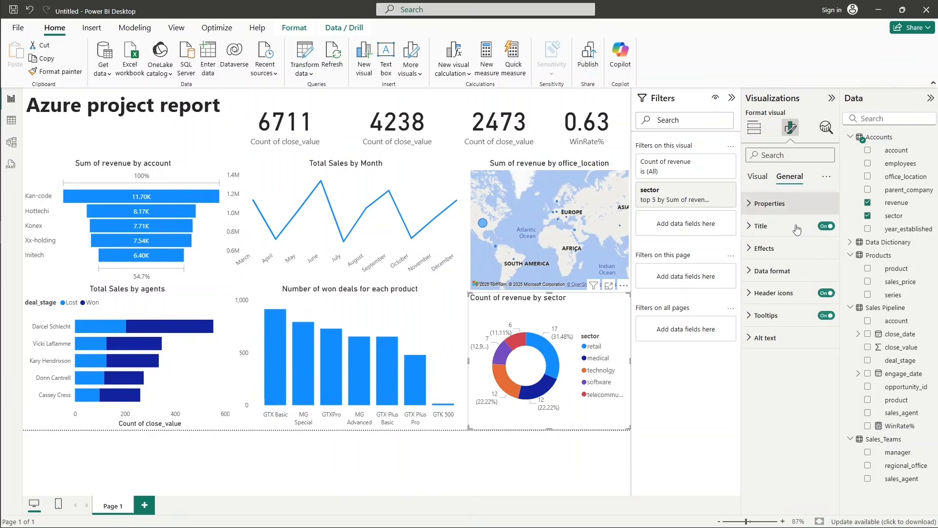
click(781, 228)
click(786, 281)
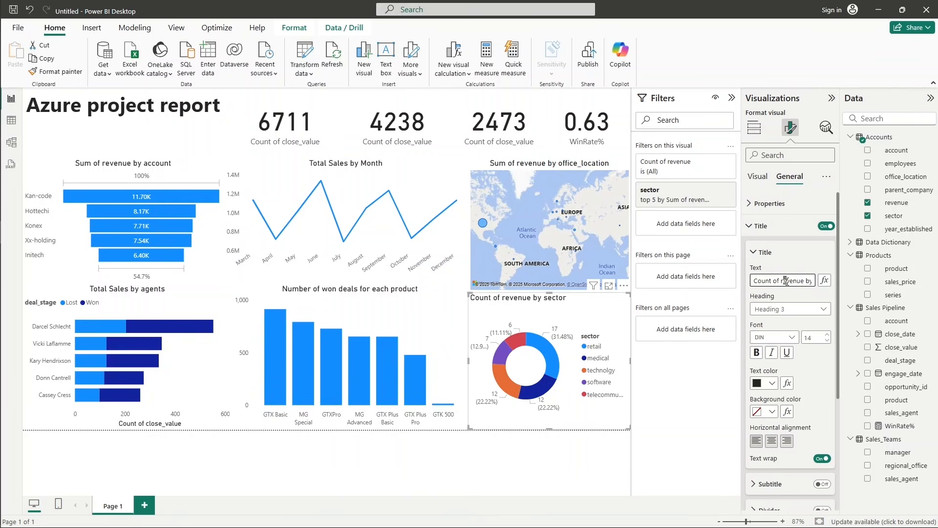
key(ctrl+a)
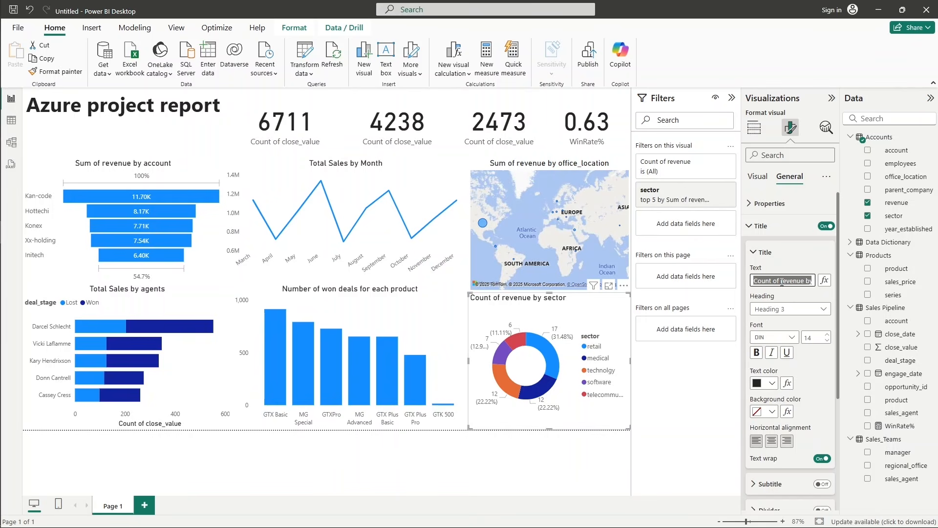
text(reve)
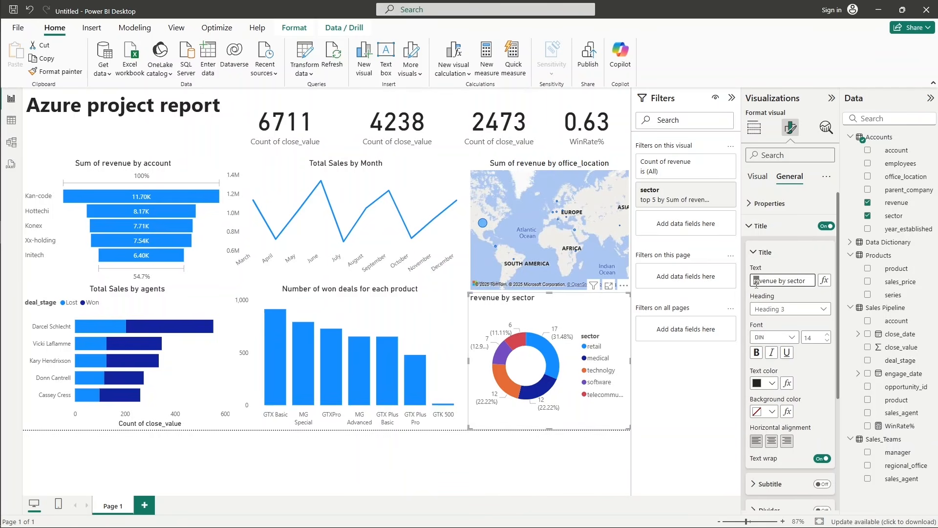
text(R)
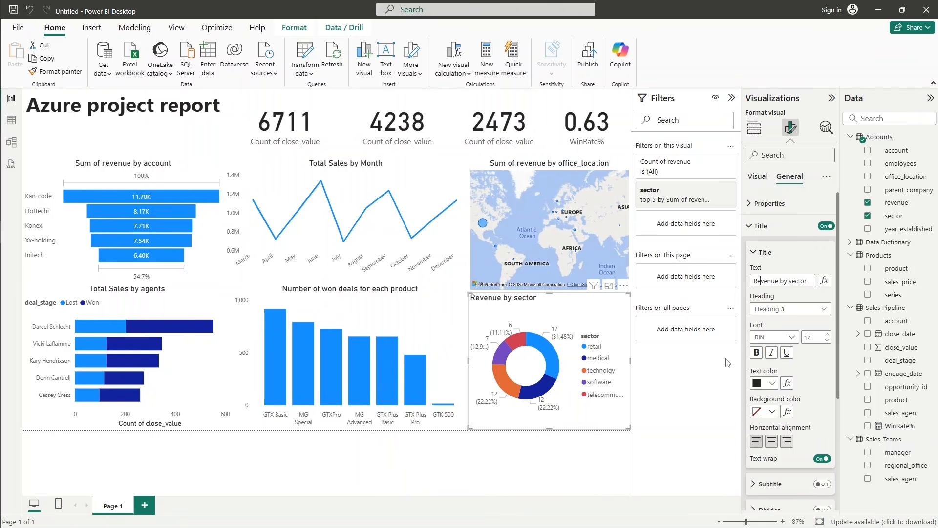
click(711, 393)
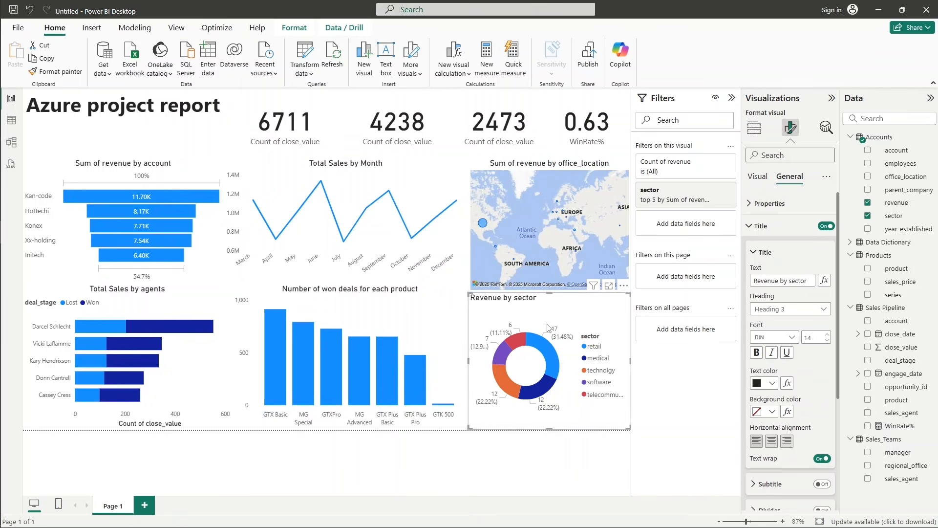
click(475, 459)
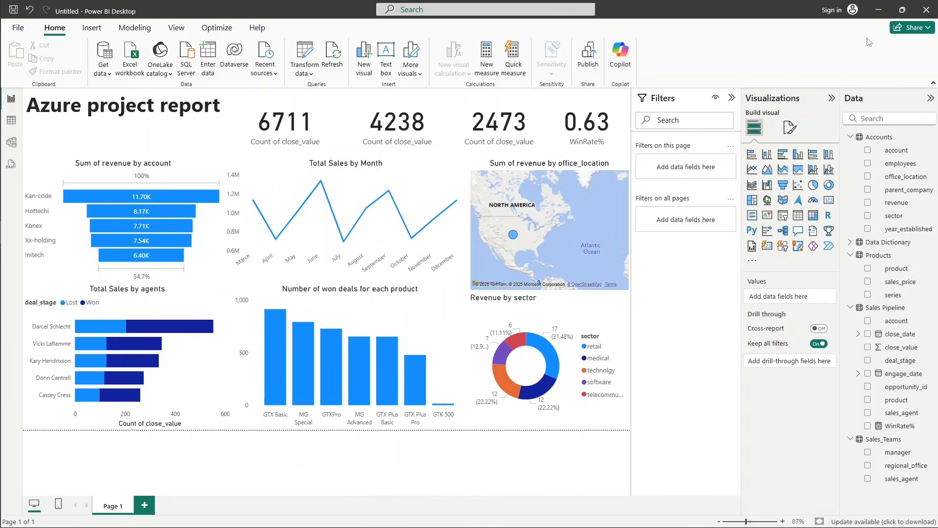
Switch to the Azure portal in the browser and open the azure-uaenorth-rg resource group.
click(879, 11)
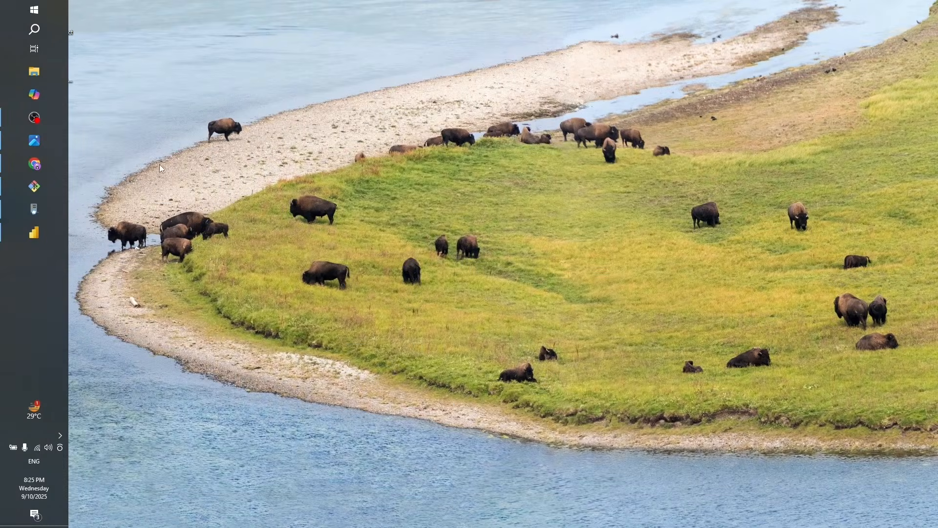
click(52, 166)
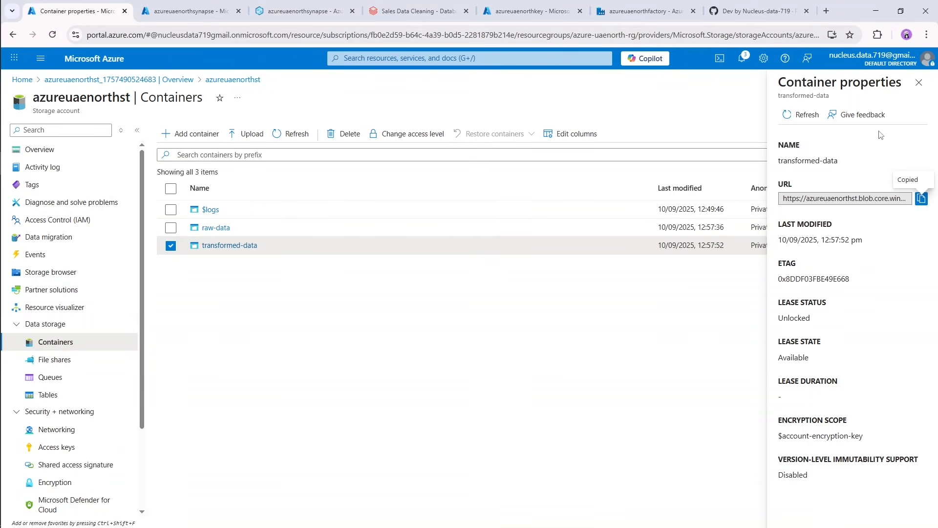
click(919, 82)
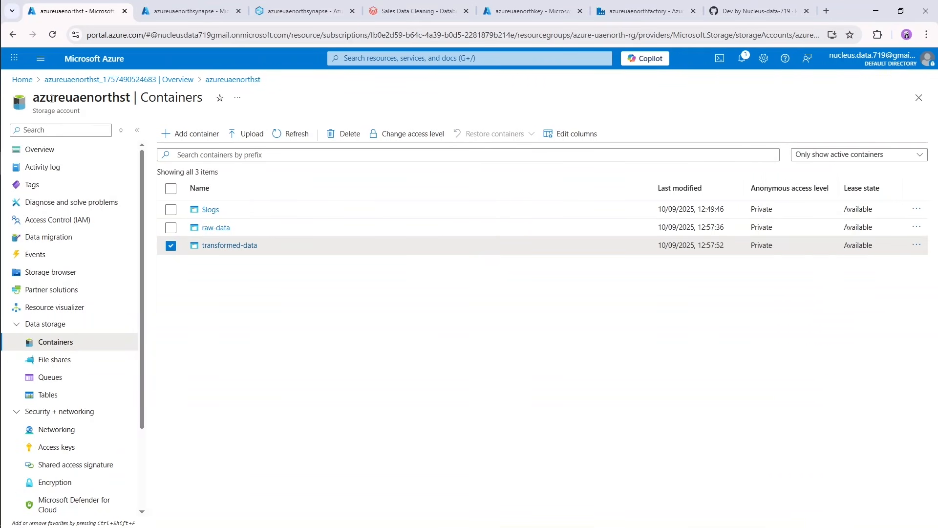
click(80, 59)
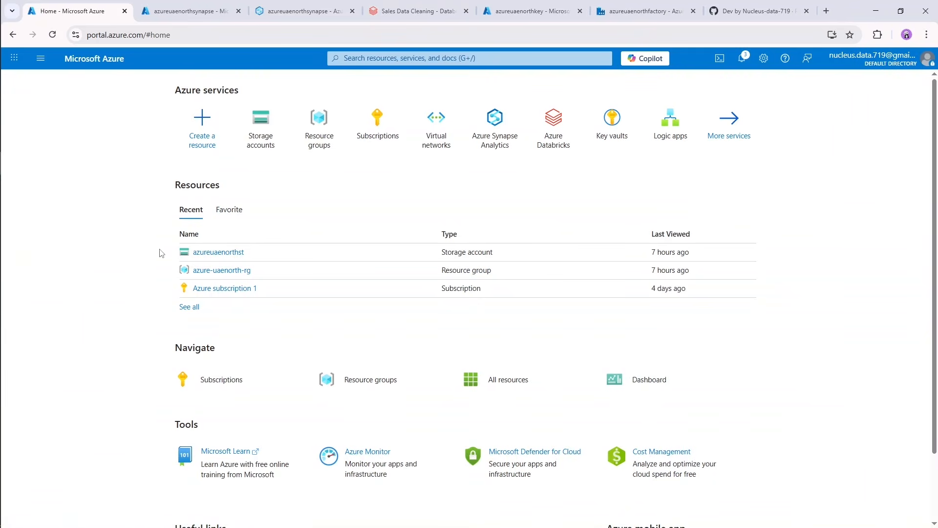
click(315, 142)
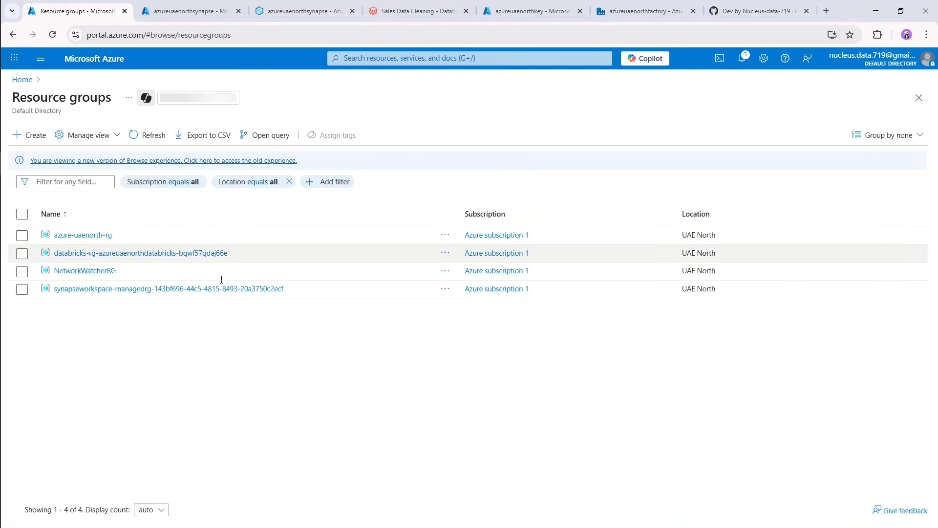
click(83, 235)
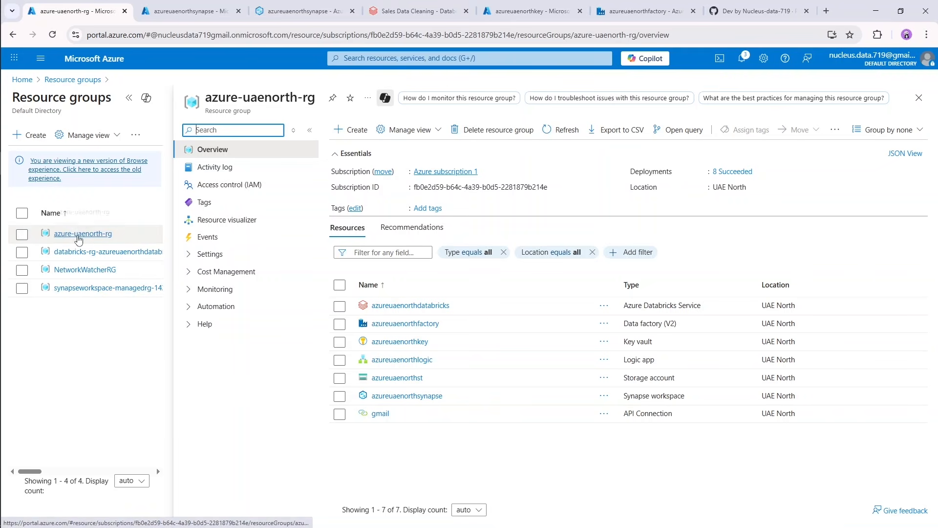
click(413, 324)
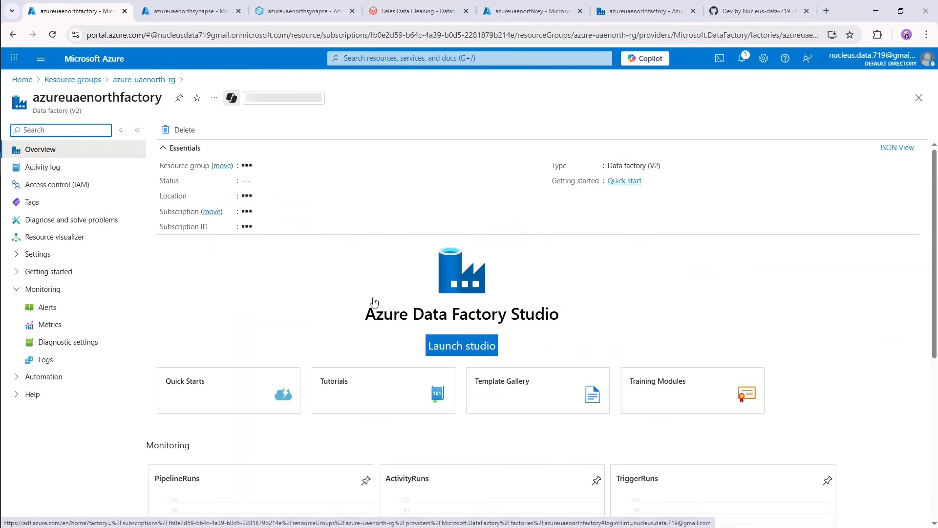
click(183, 136)
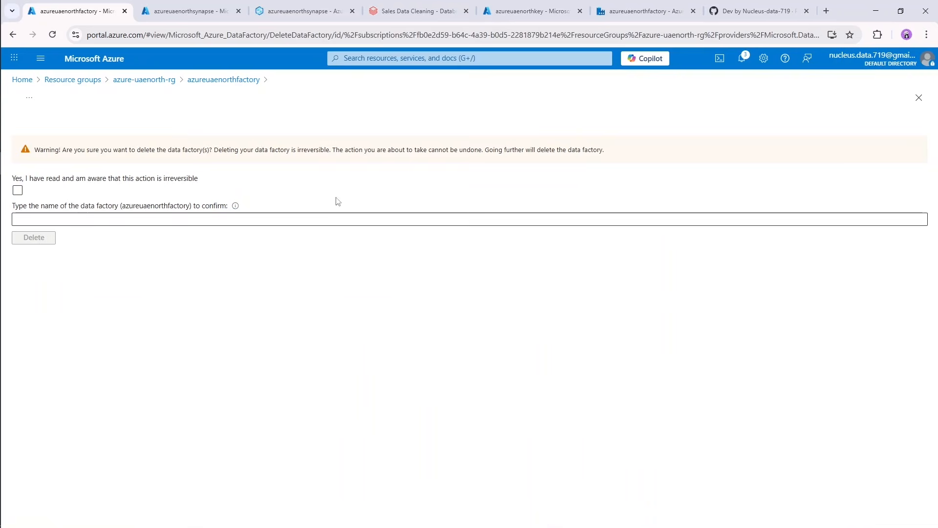
click(919, 97)
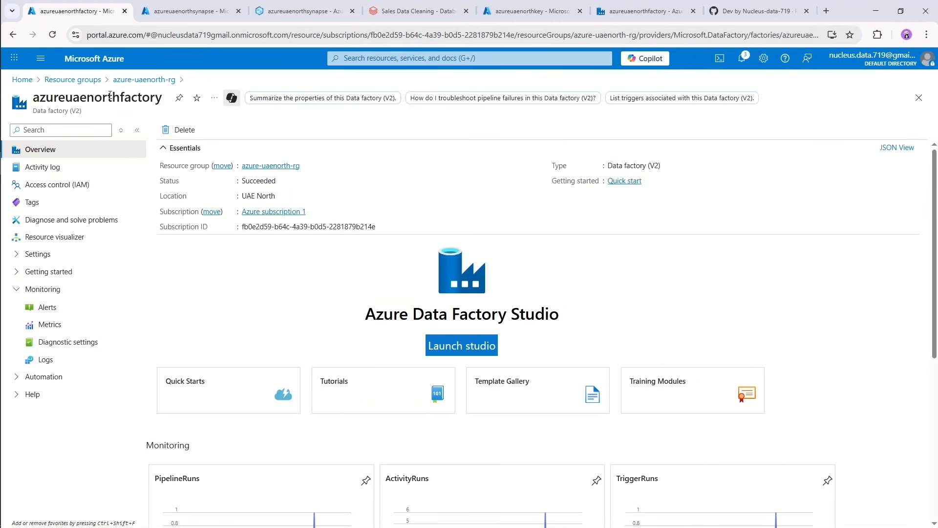
click(73, 79)
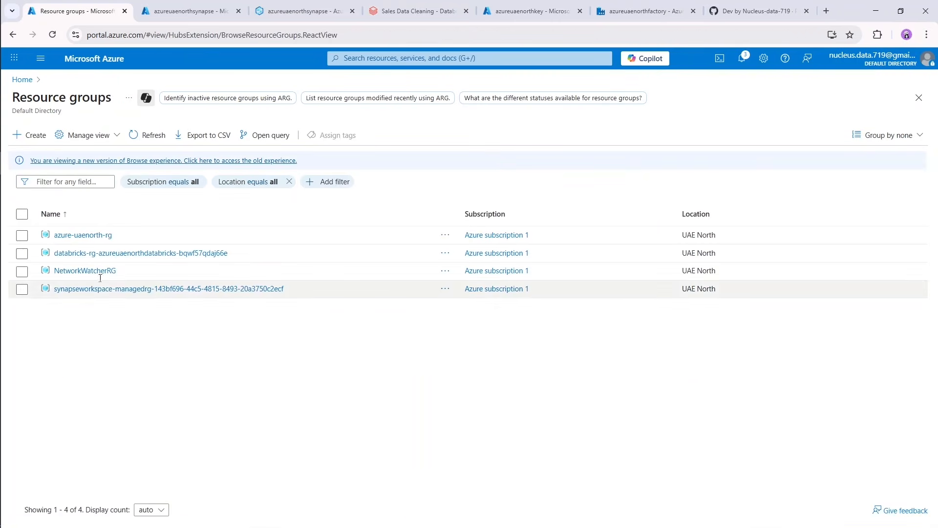
click(82, 235)
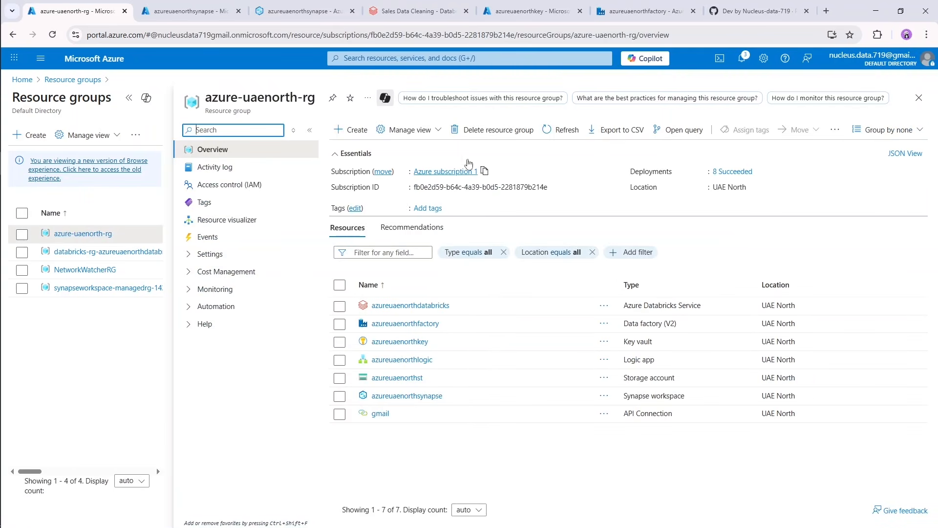
Delete the azure-uaenorth-rg resource group with all its dependent resources, entering azure-uaenorth-rg as the confirmation name.
click(493, 132)
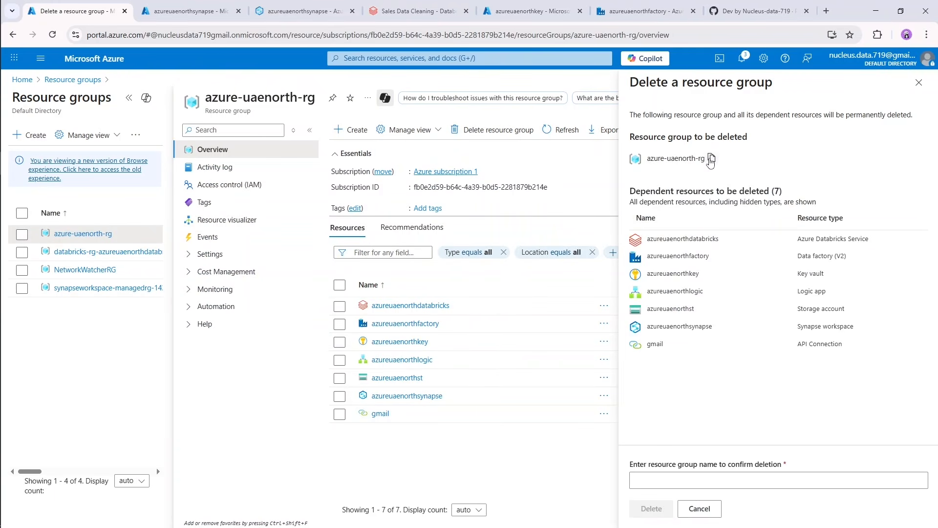
click(711, 159)
click(729, 482)
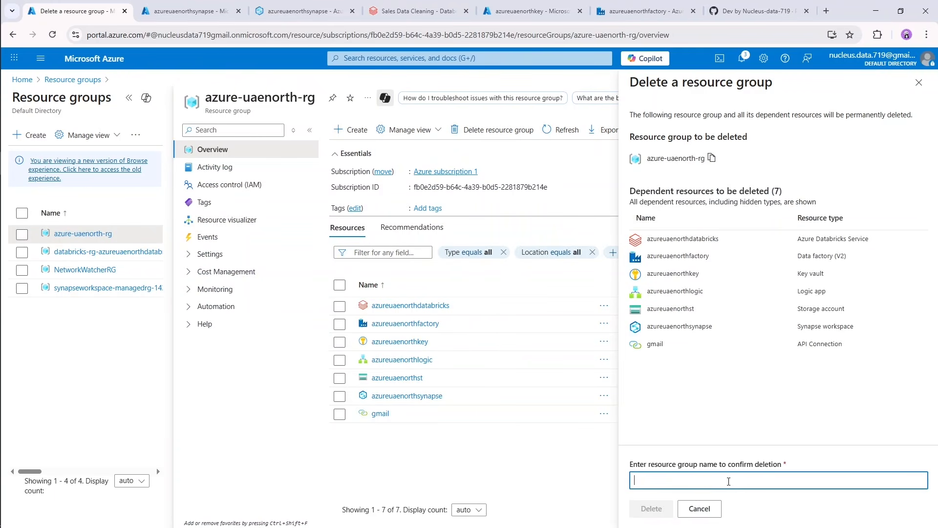
key(ctrl+v)
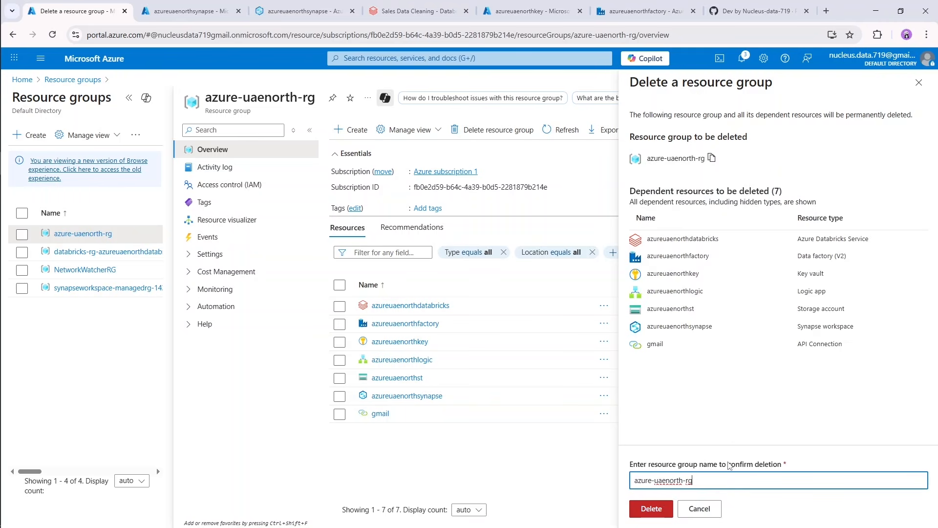
click(670, 405)
drag(645, 239, 858, 363)
click(776, 404)
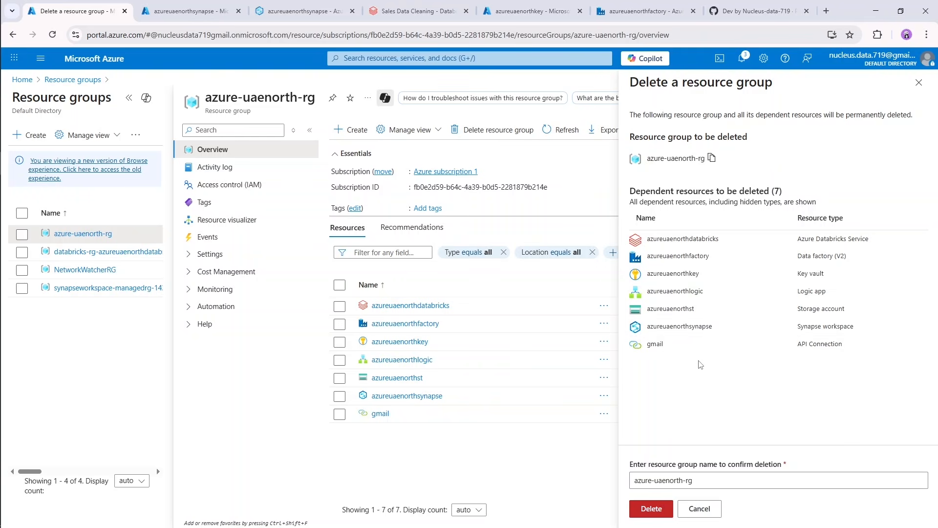
click(657, 511)
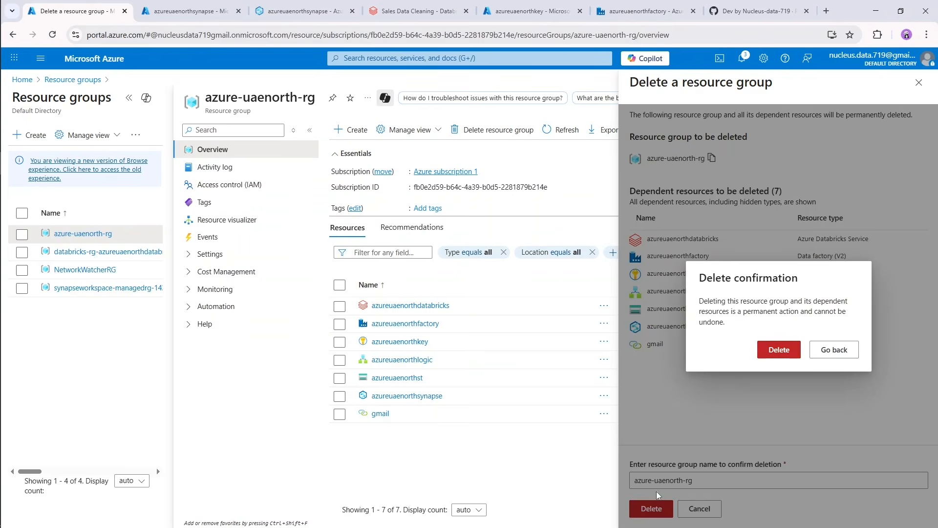
click(764, 355)
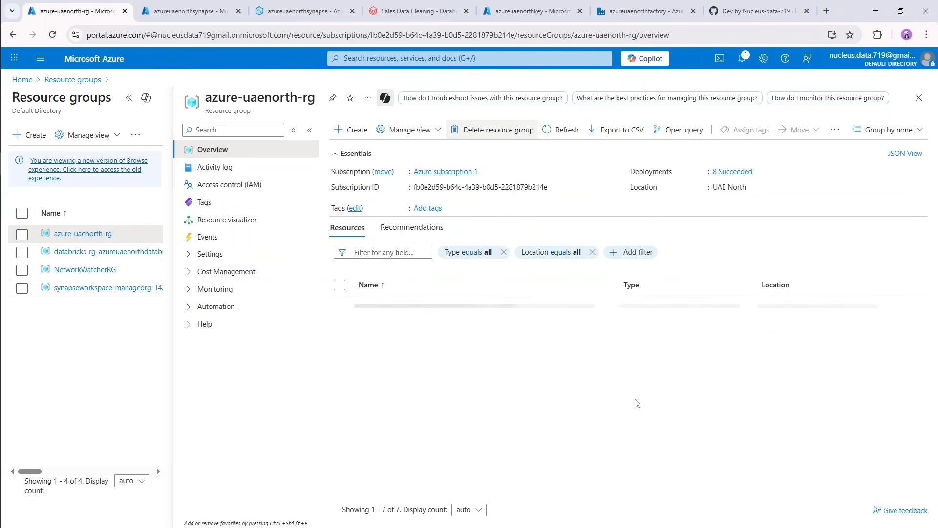